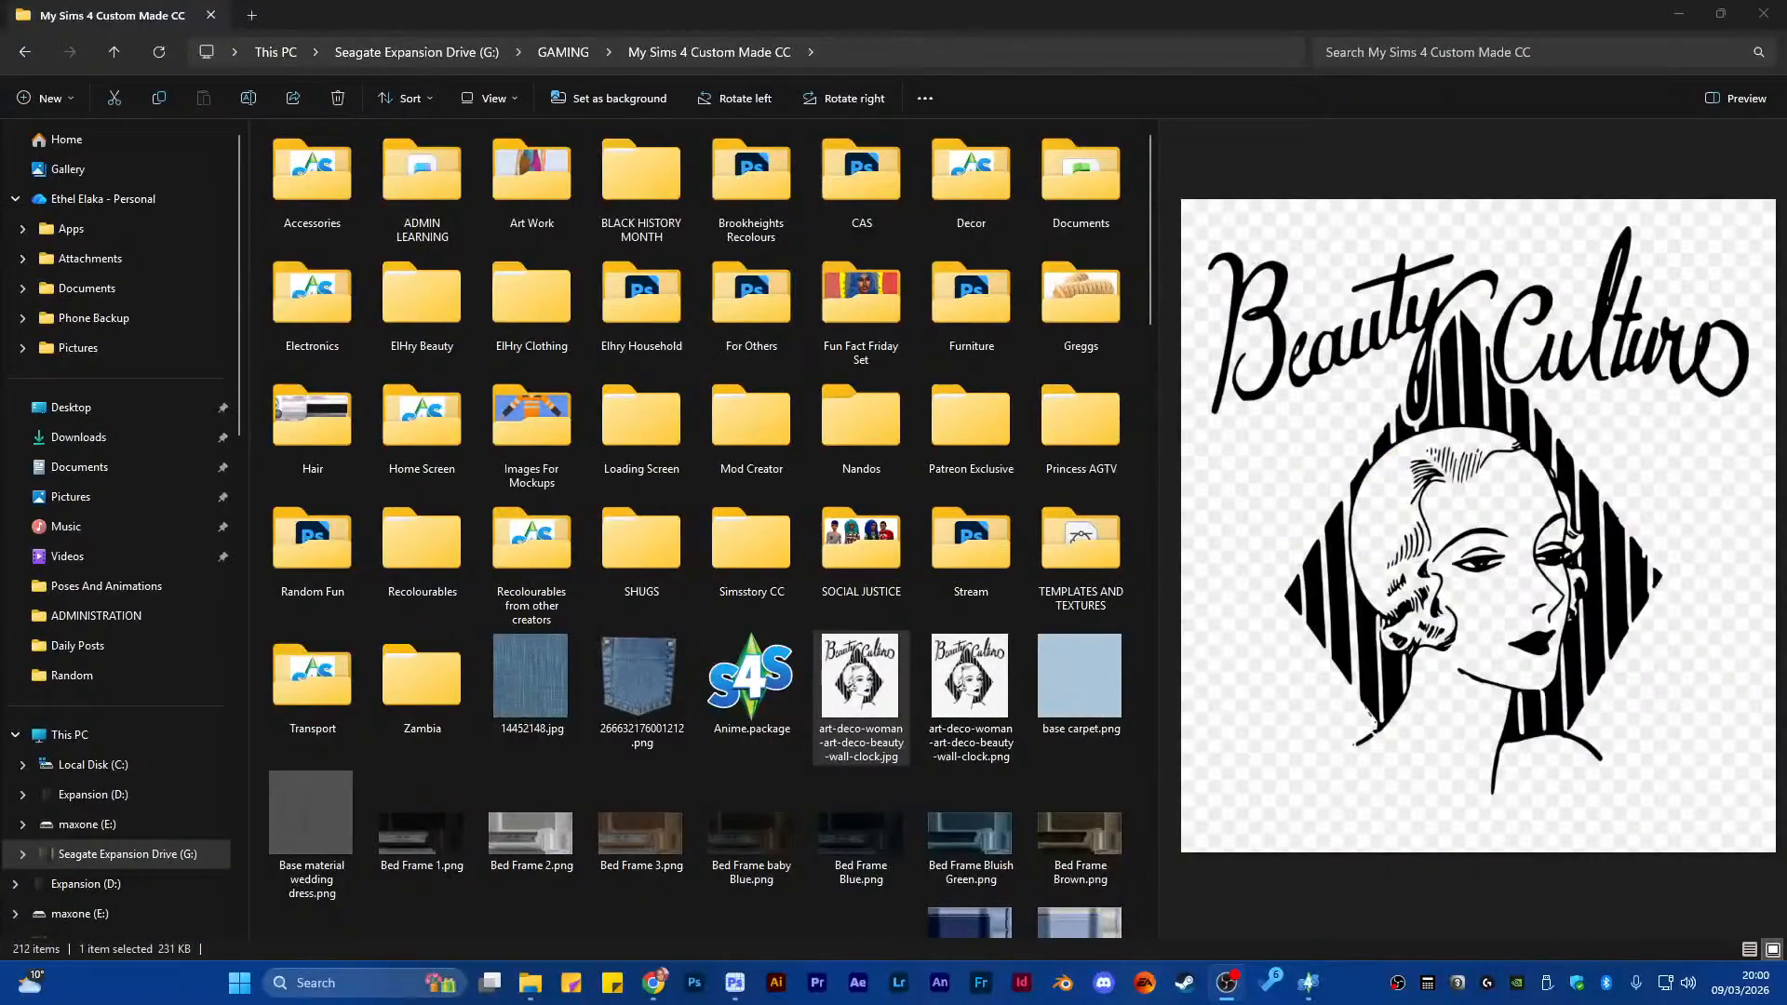
Switch to Sims 4 Studio and view its start screen
{"action": "left_click", "coordinate": [1308, 981]}
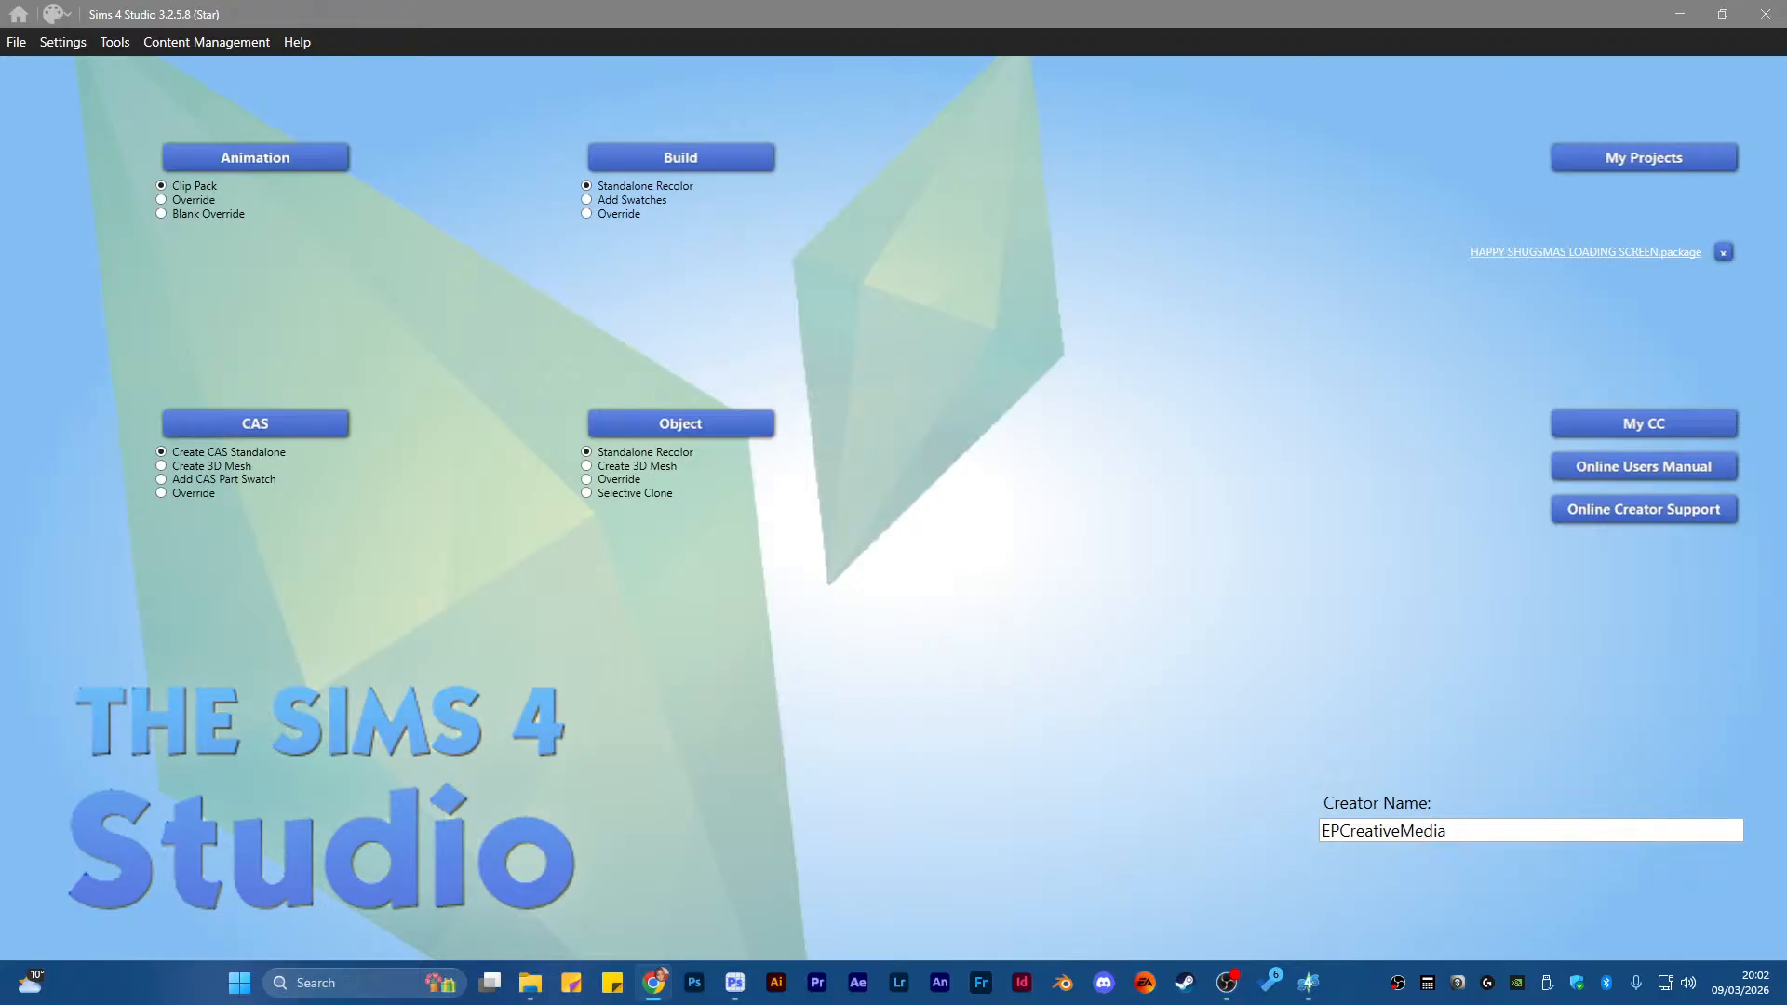
{"action": "left_click_drag", "start_coordinate": [596, 1004], "coordinate": [894, 2]}
{"action": "left_click_drag", "start_coordinate": [731, 1004], "coordinate": [346, 14]}
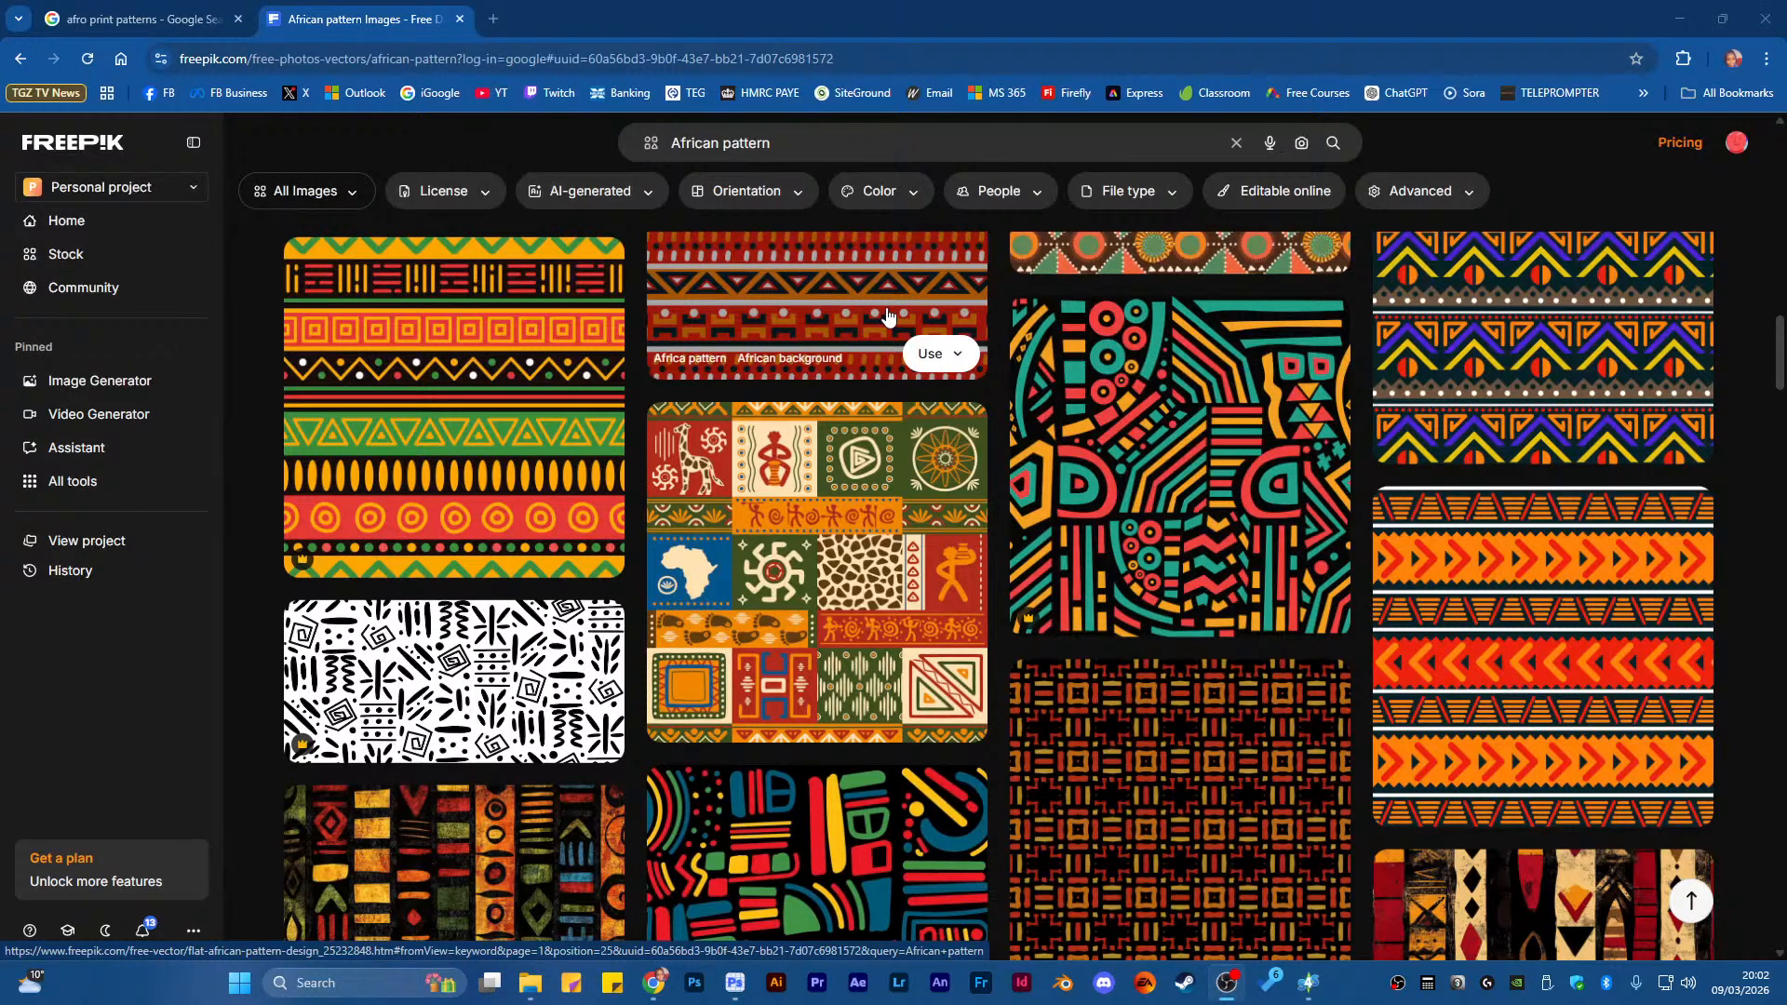
Filter the African pattern images on Freepik in the browser to the Free license
{"action": "scroll", "coordinate": [758, 518], "scroll_direction": "down", "scroll_amount": 2}
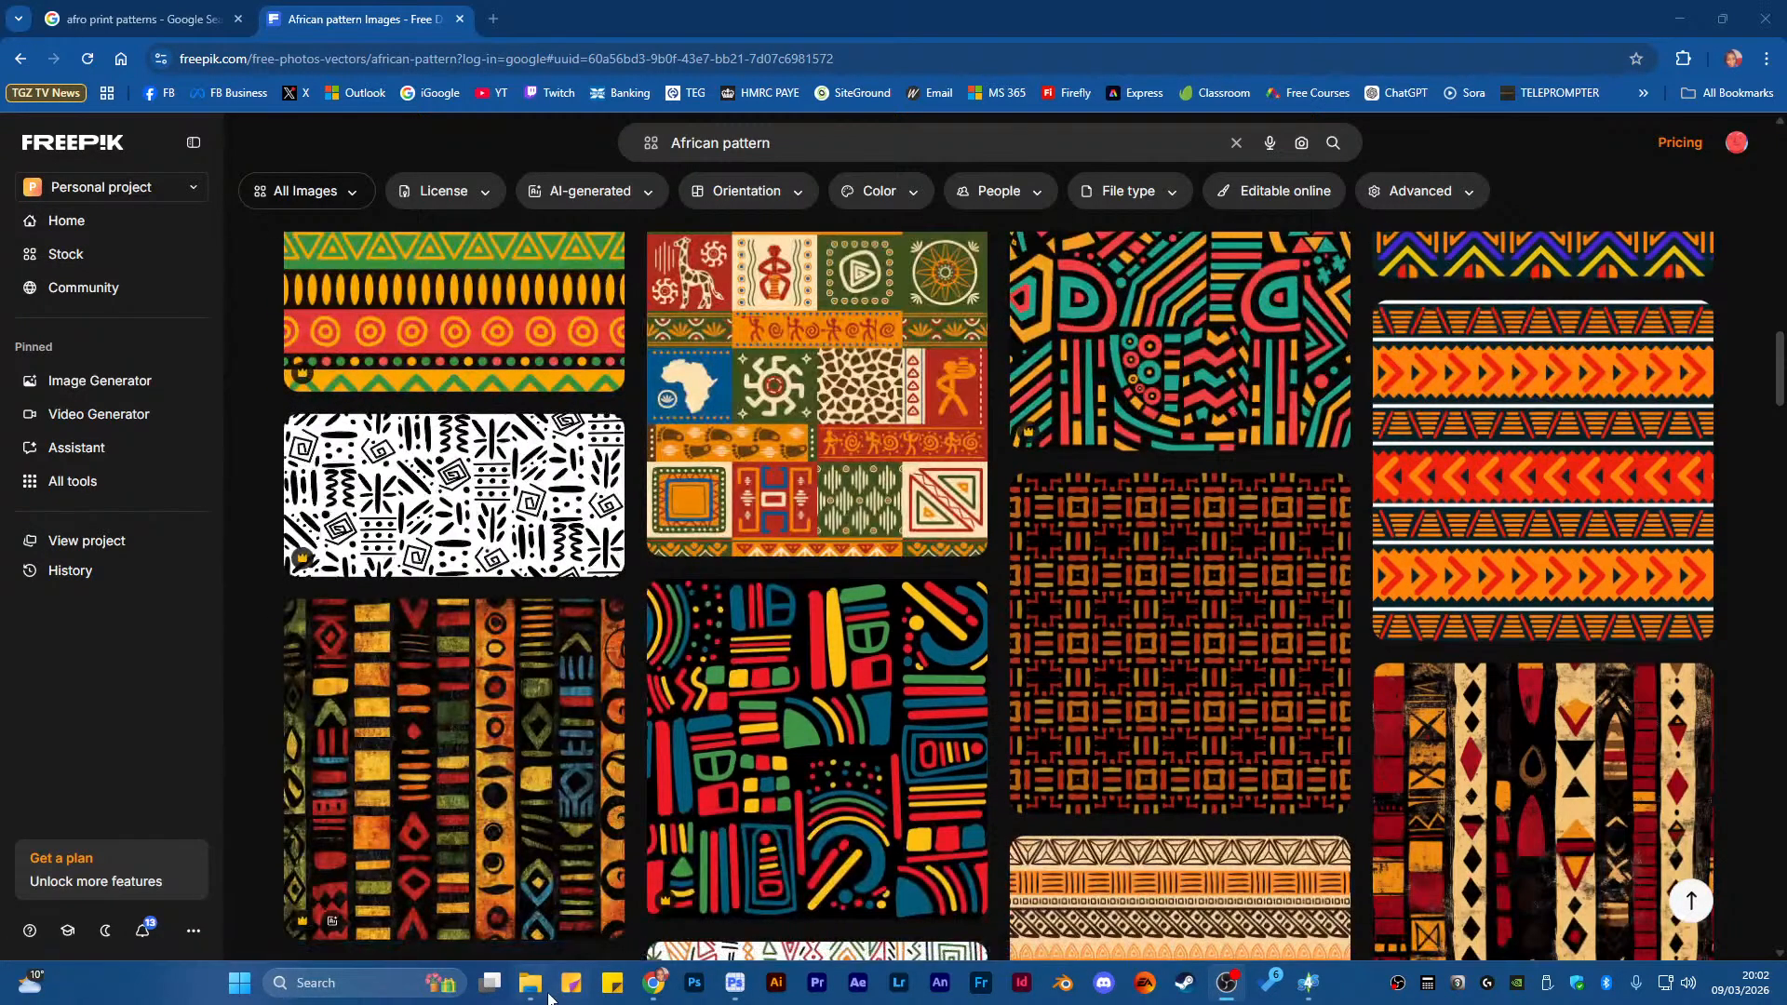
{"action": "mouse_move", "coordinate": [601, 621]}
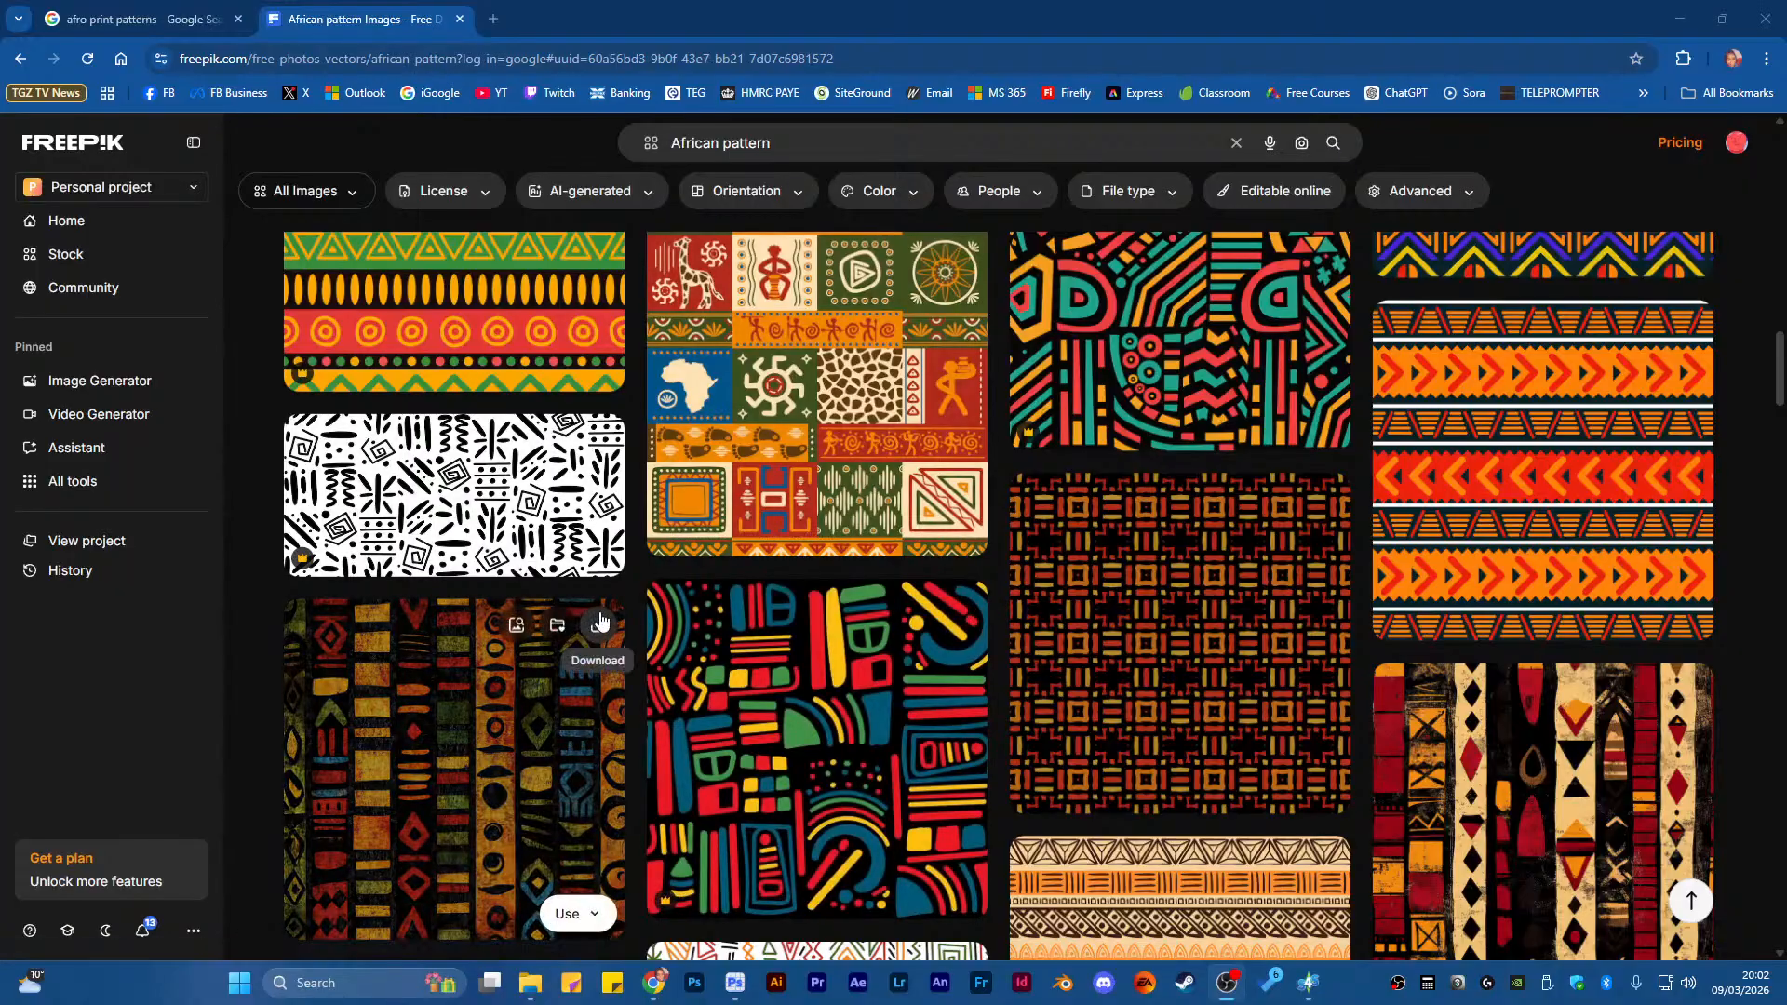
{"action": "scroll", "coordinate": [600, 620], "scroll_direction": "up", "scroll_amount": 20}
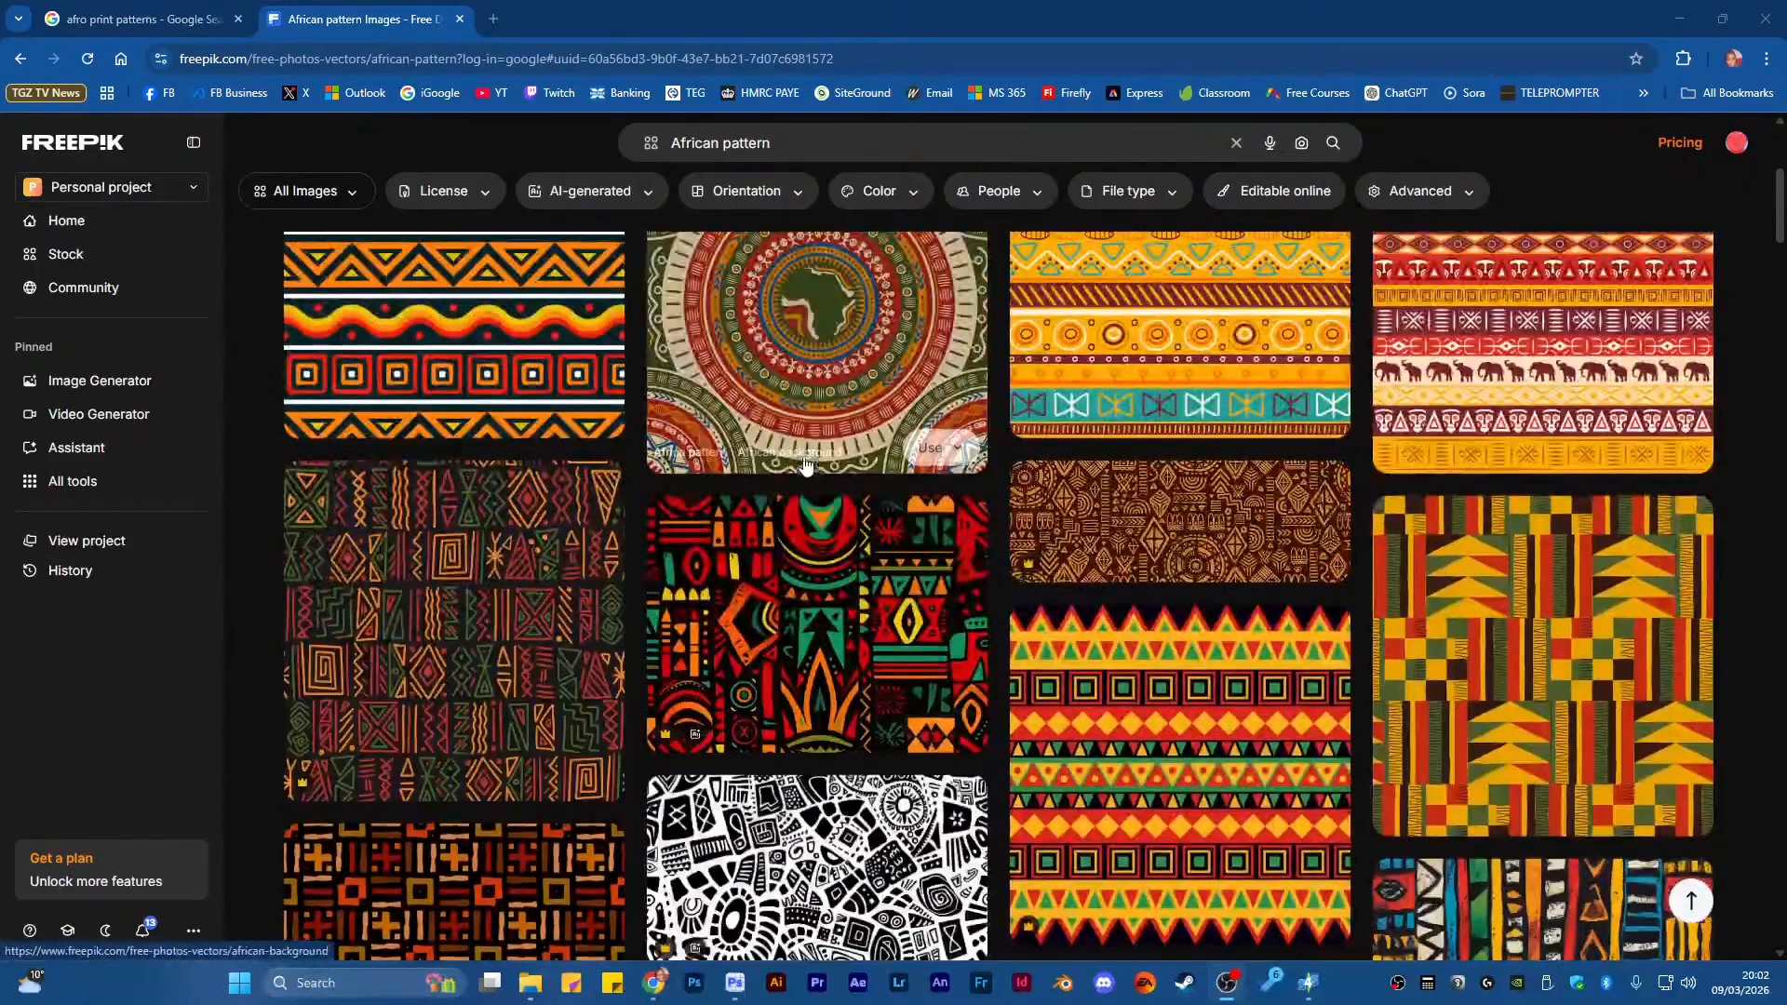
{"action": "scroll", "coordinate": [808, 459], "scroll_direction": "up", "scroll_amount": 4}
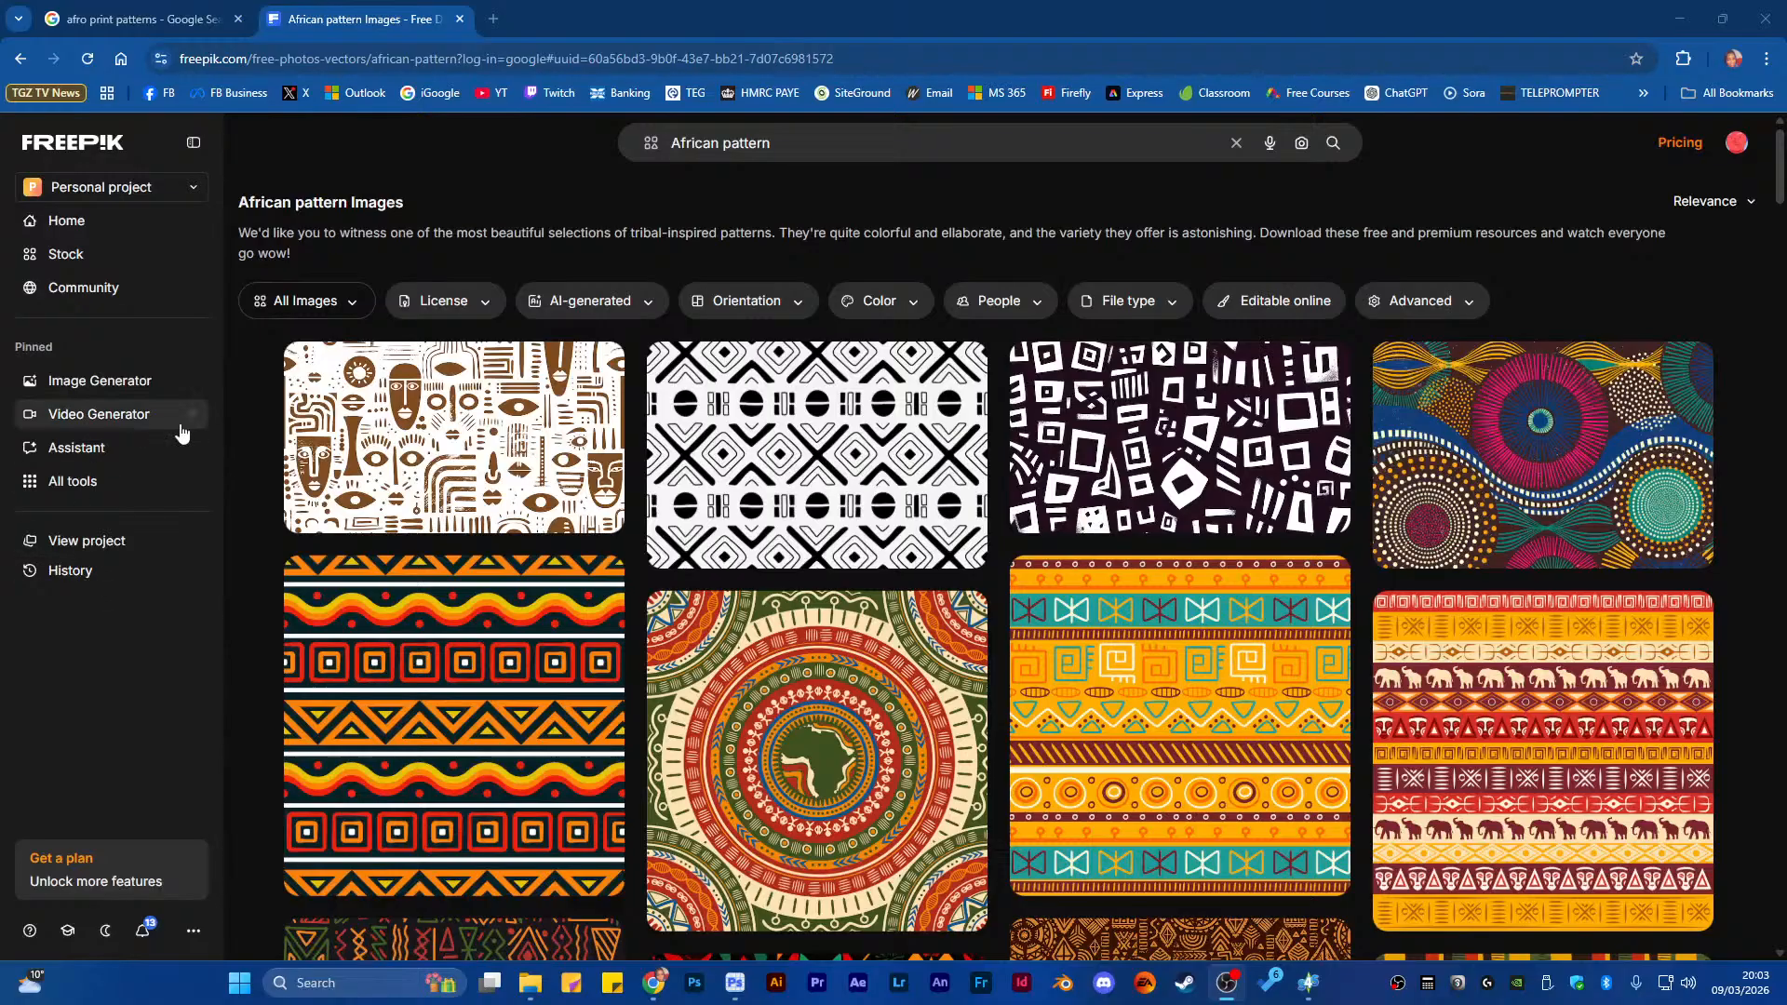
{"action": "left_click", "coordinate": [477, 310]}
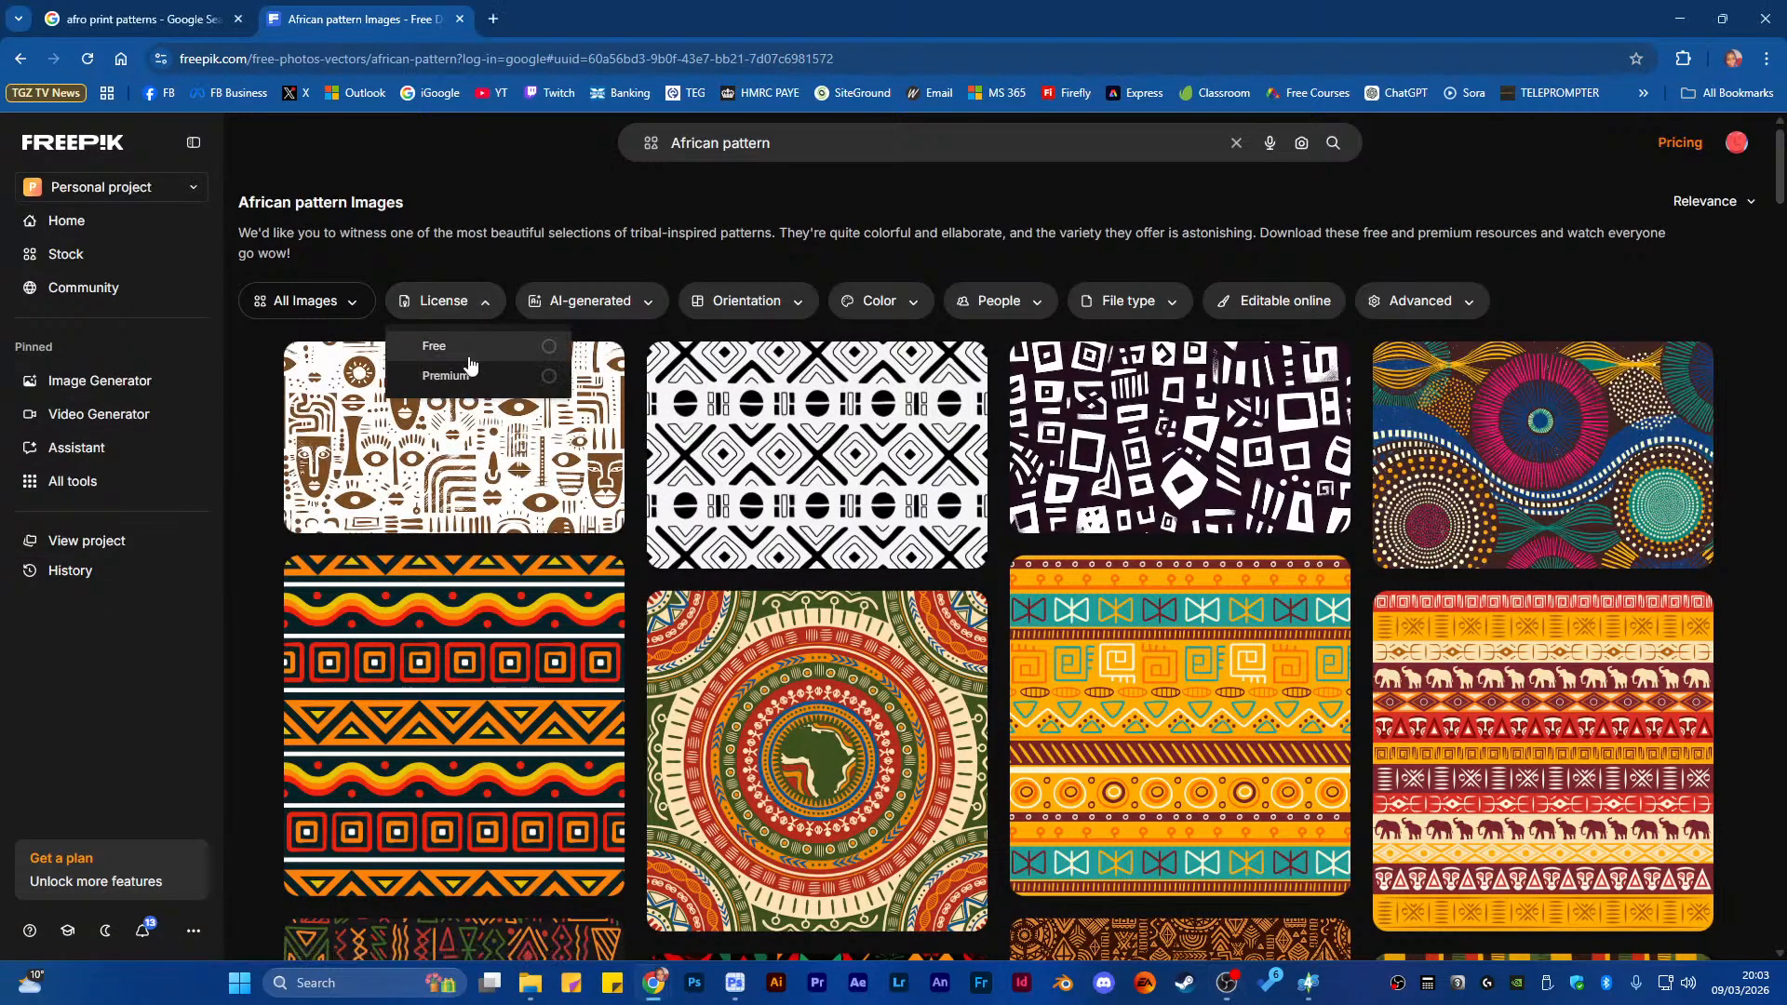
{"action": "left_click", "coordinate": [468, 348]}
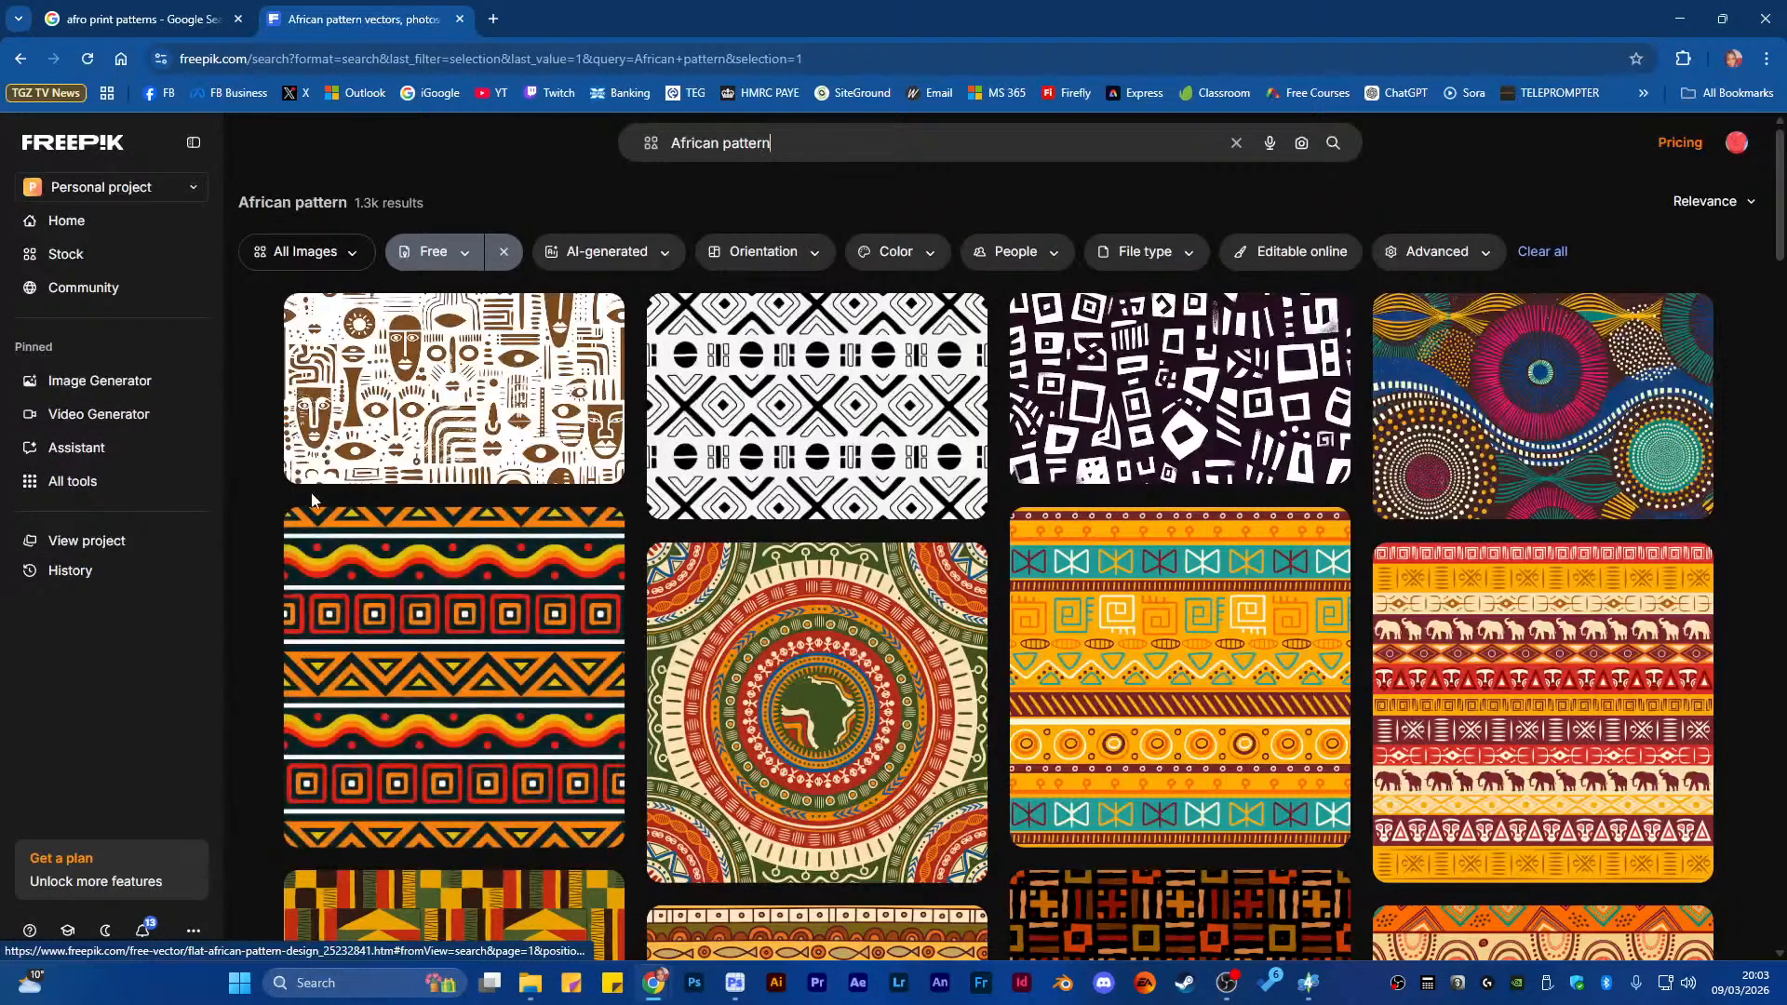
Download the brown-and-white African fabric patterns as african-fabric-patterns.zip into GAMING > My Sims 4 Custom Made CC > TEMPLATES AND TEXTURES > PATTERNS on drive G, then close the preview
{"action": "left_click", "coordinate": [428, 456]}
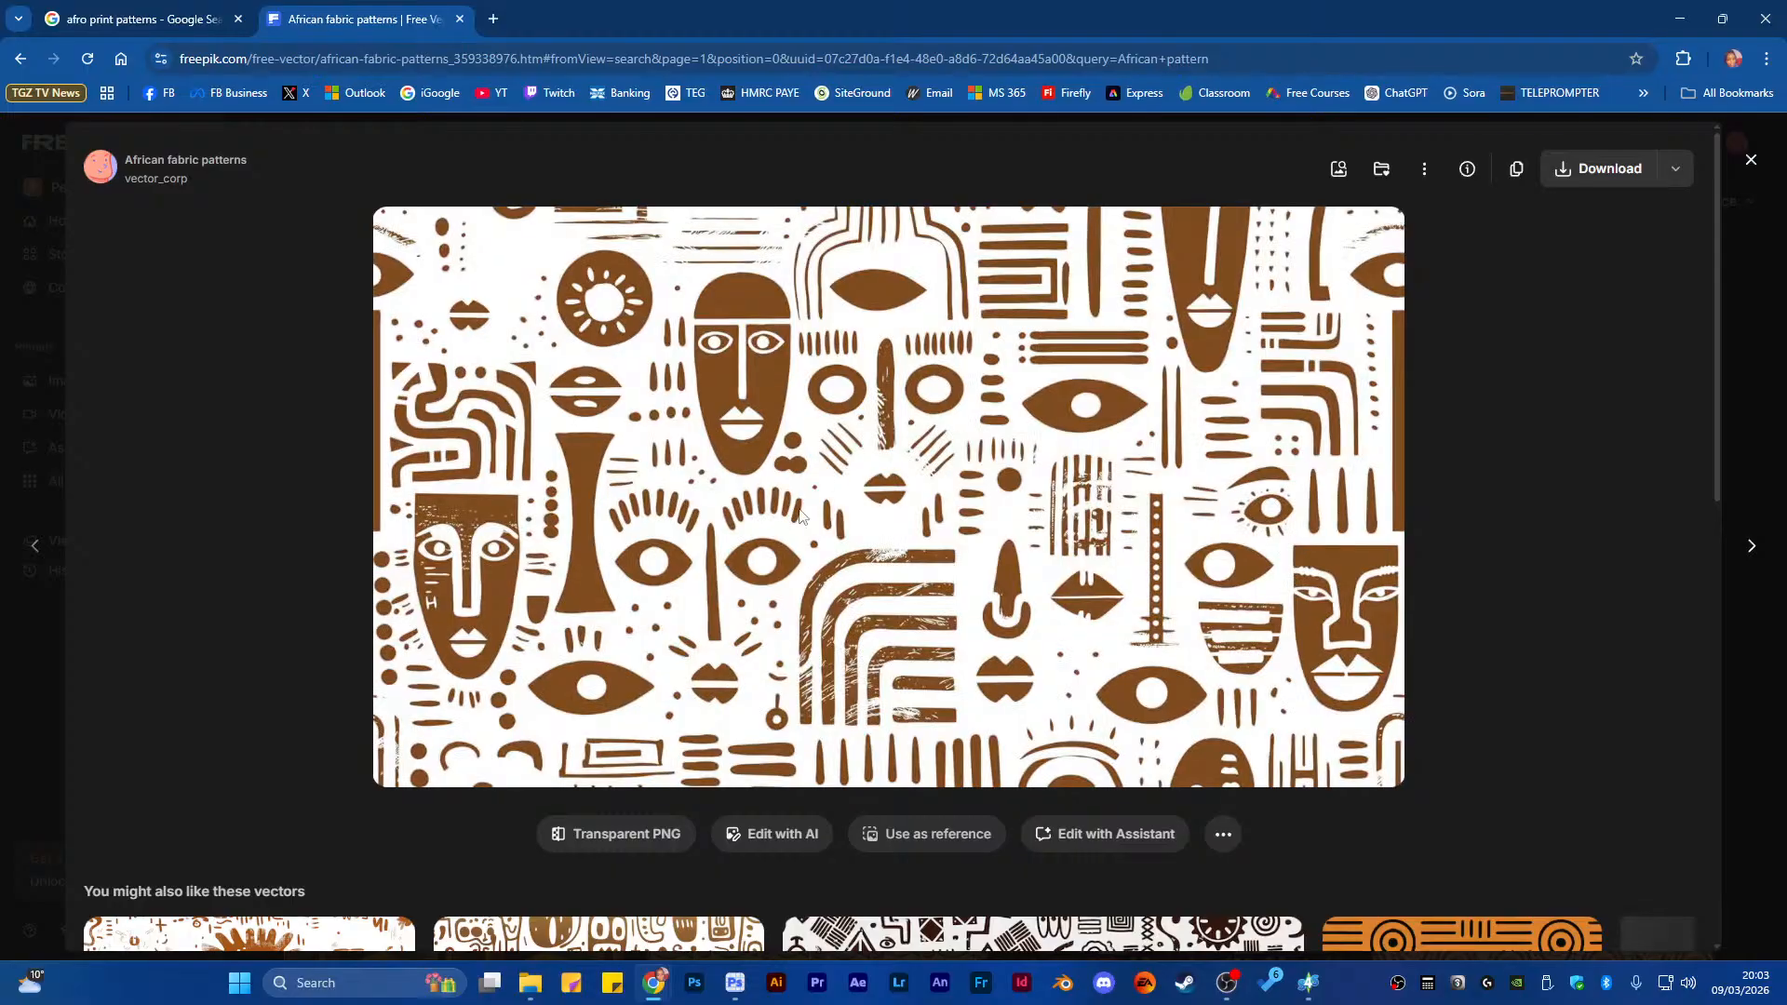
{"action": "left_click", "coordinate": [1598, 168]}
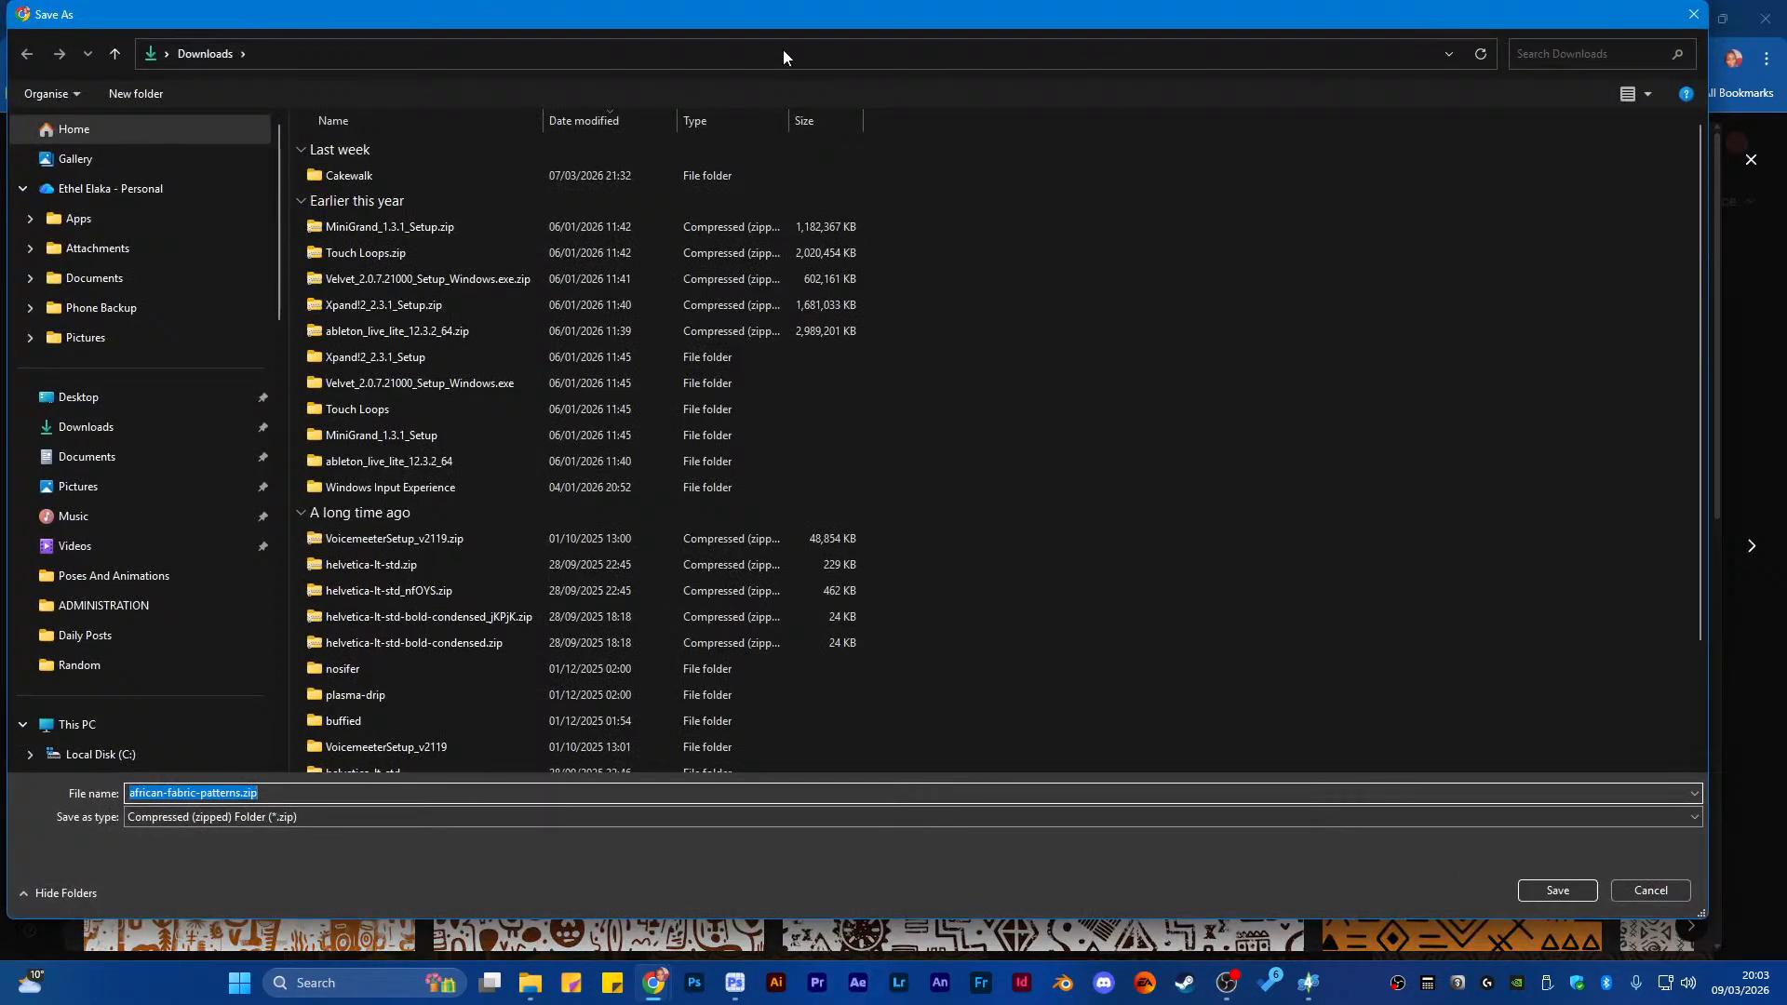
{"action": "scroll", "coordinate": [171, 670], "scroll_direction": "down", "scroll_amount": 5}
{"action": "scroll", "coordinate": [167, 503], "scroll_direction": "up", "scroll_amount": 5}
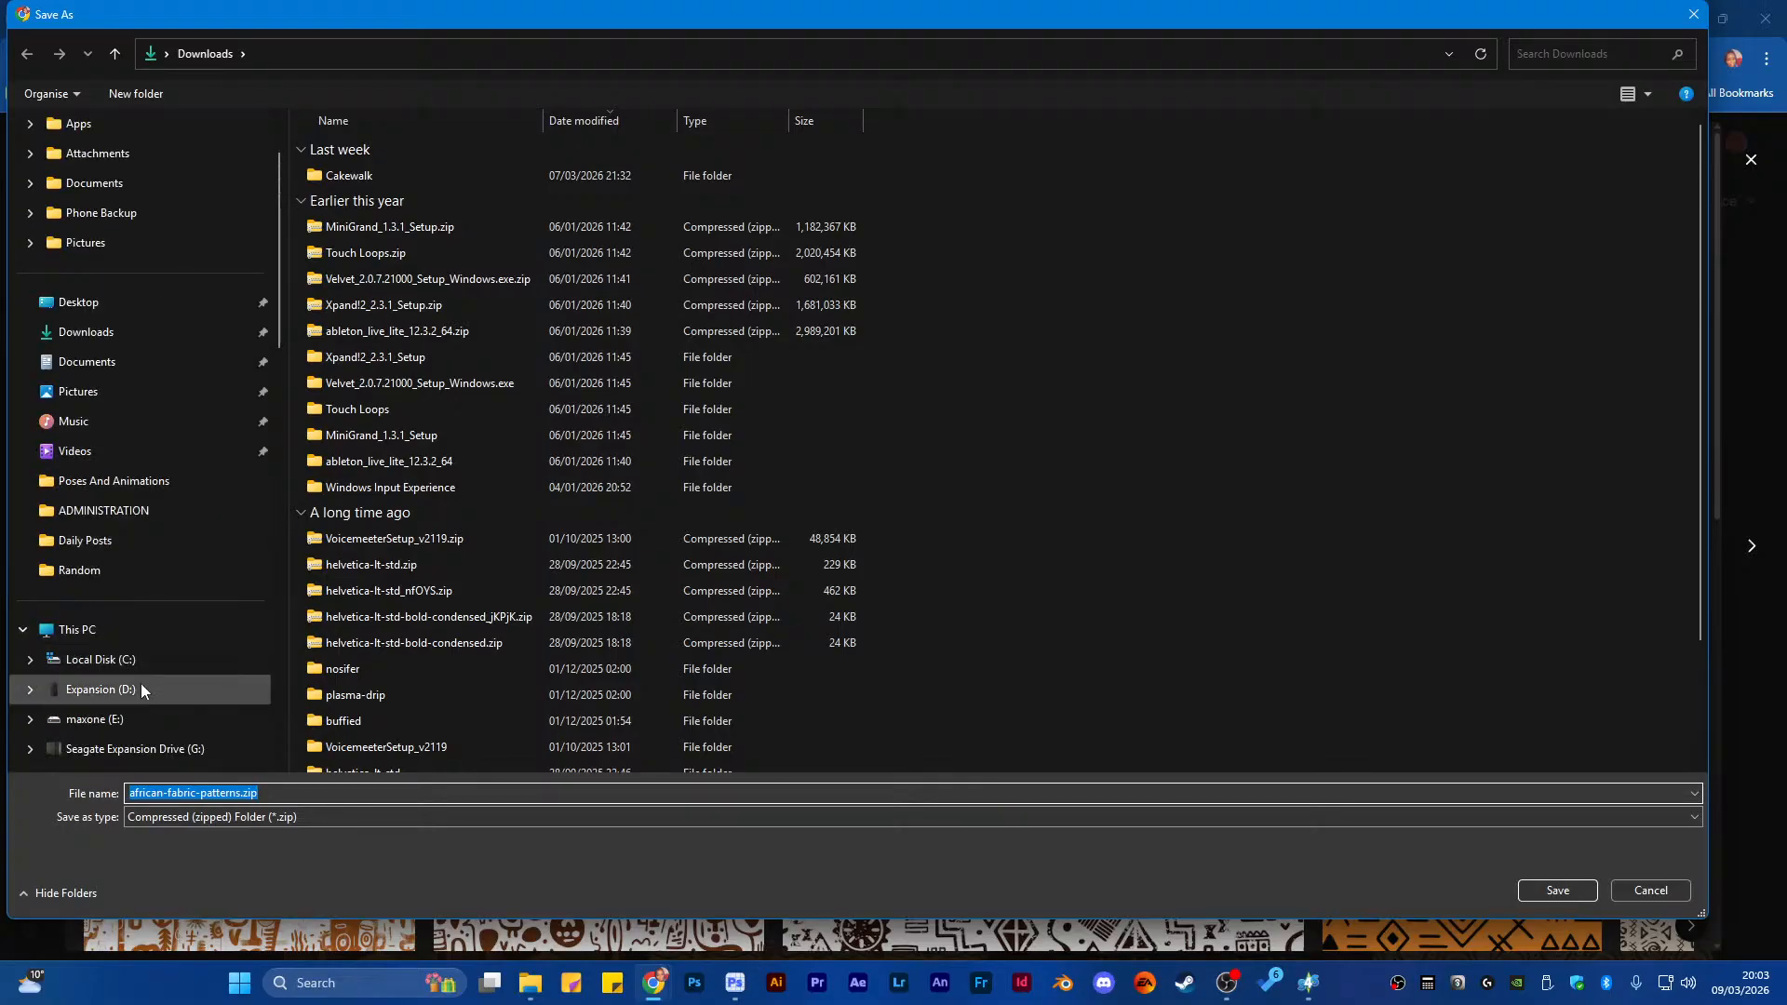
{"action": "left_click", "coordinate": [130, 748]}
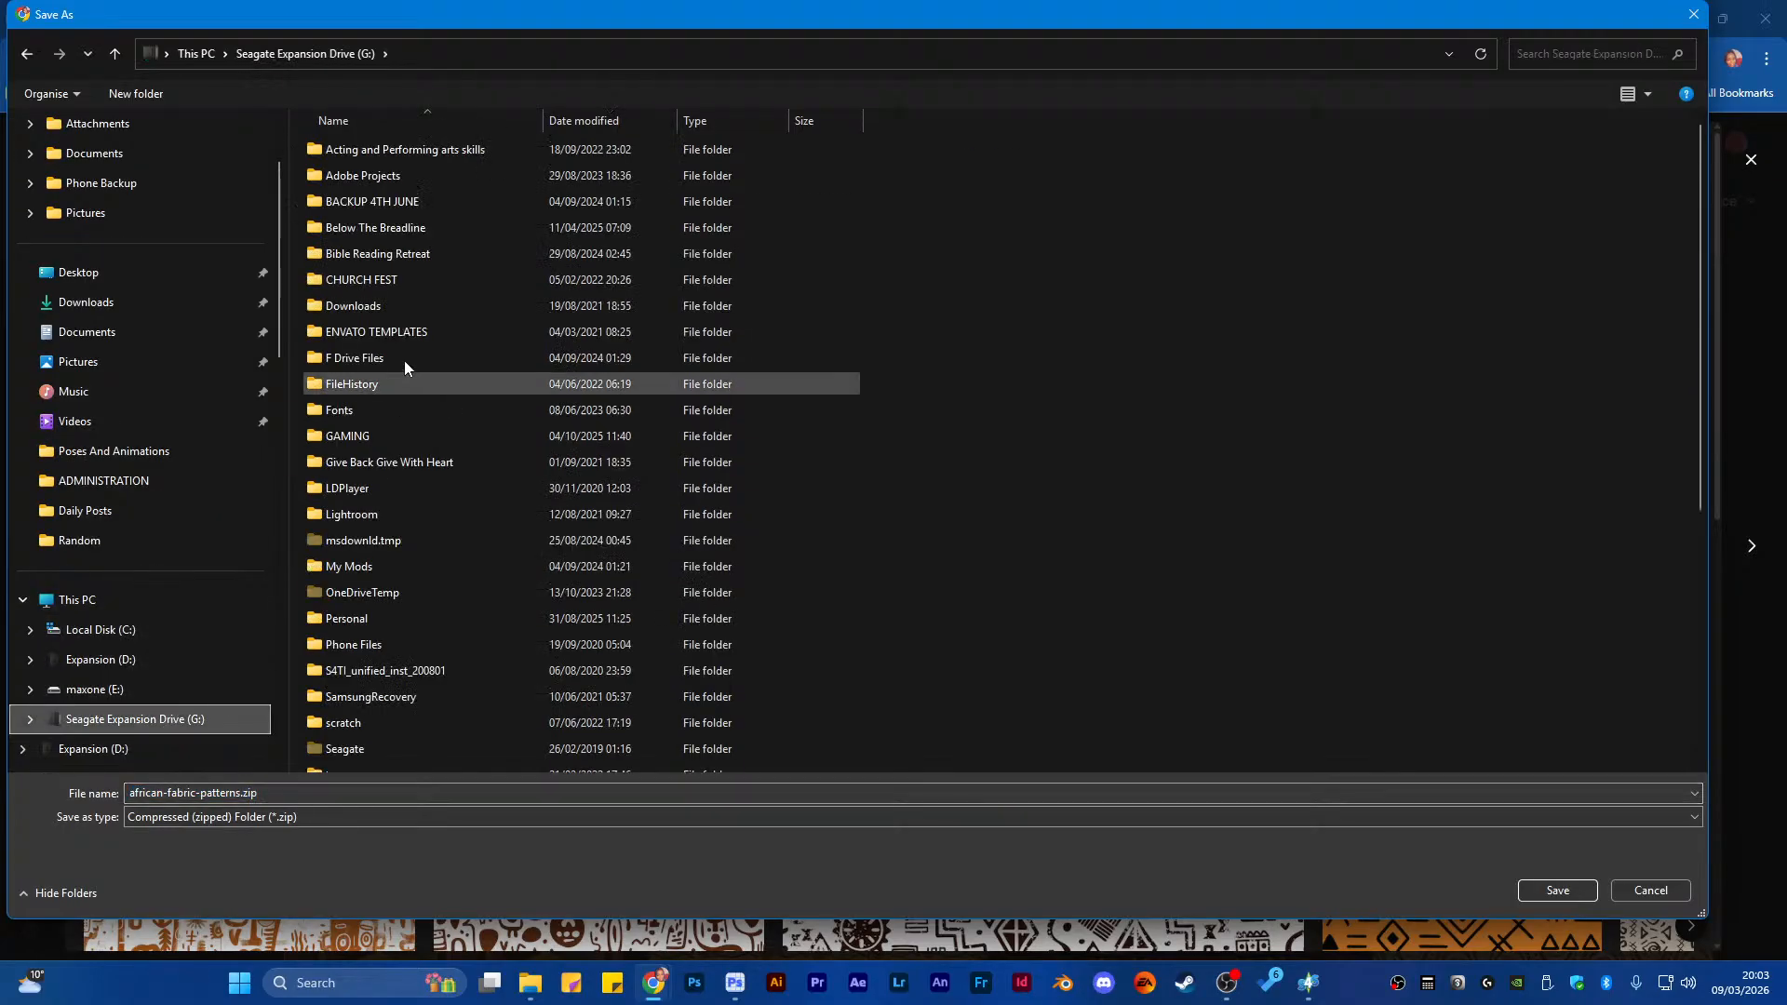
{"action": "double_click", "coordinate": [356, 438]}
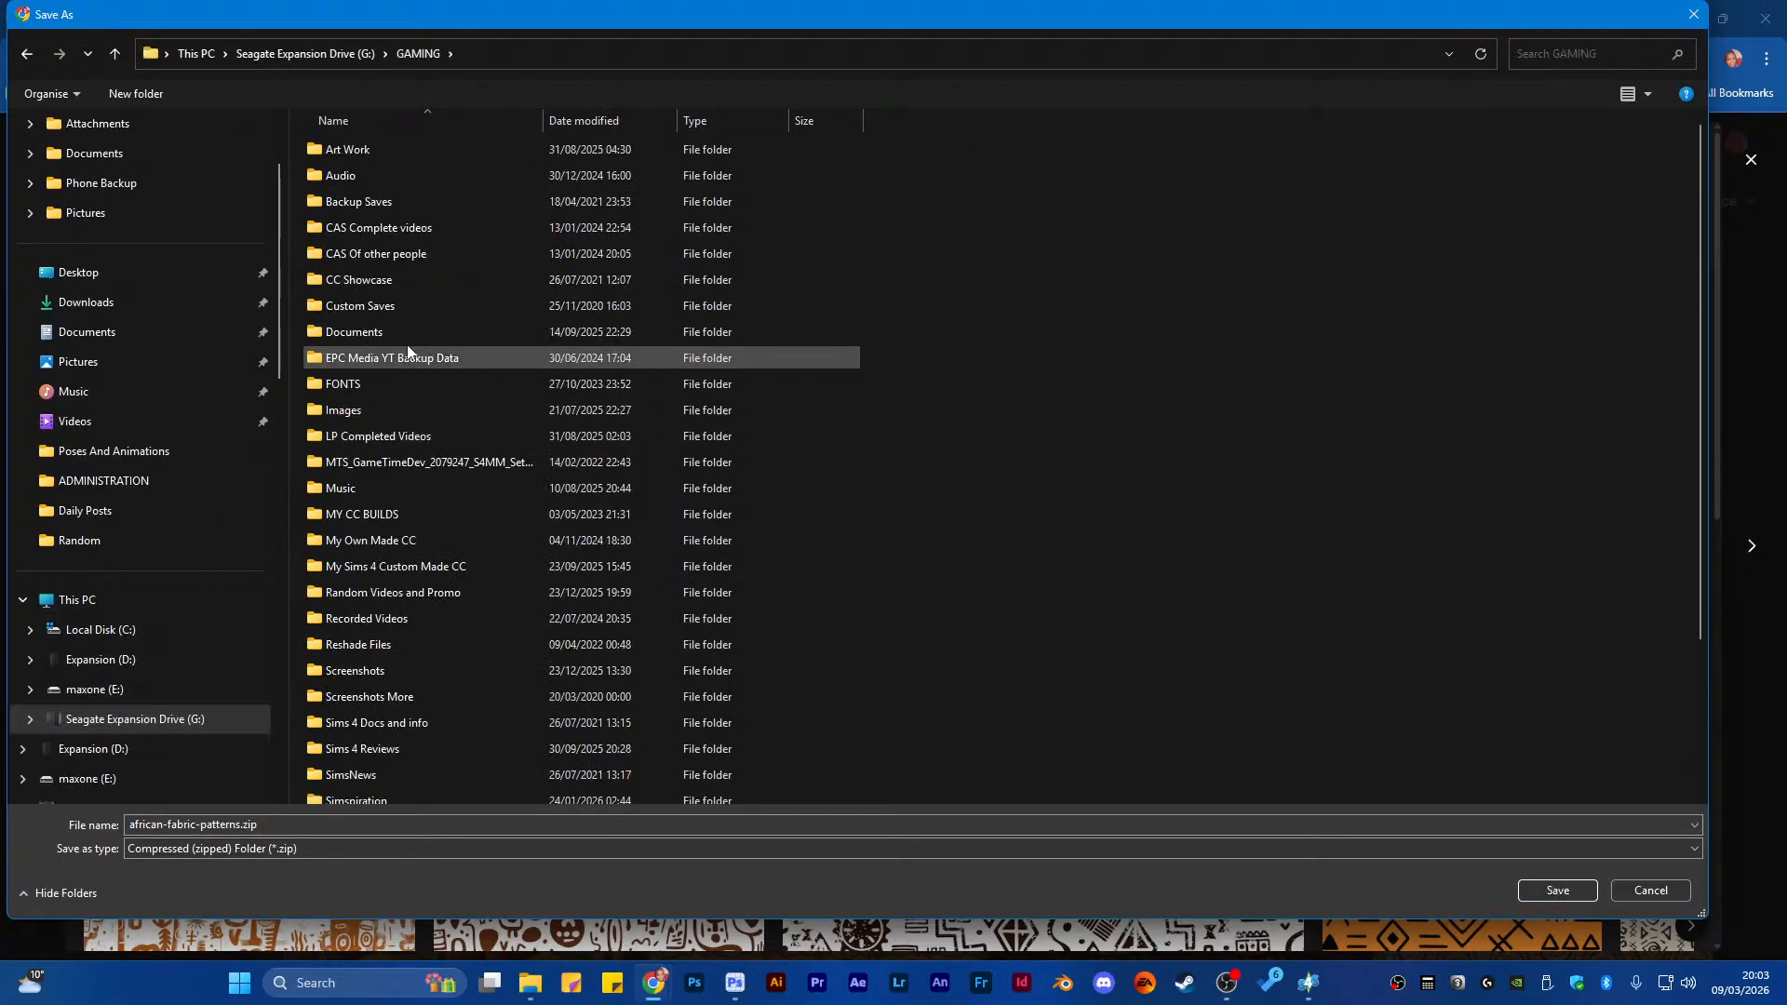
{"action": "double_click", "coordinate": [405, 568]}
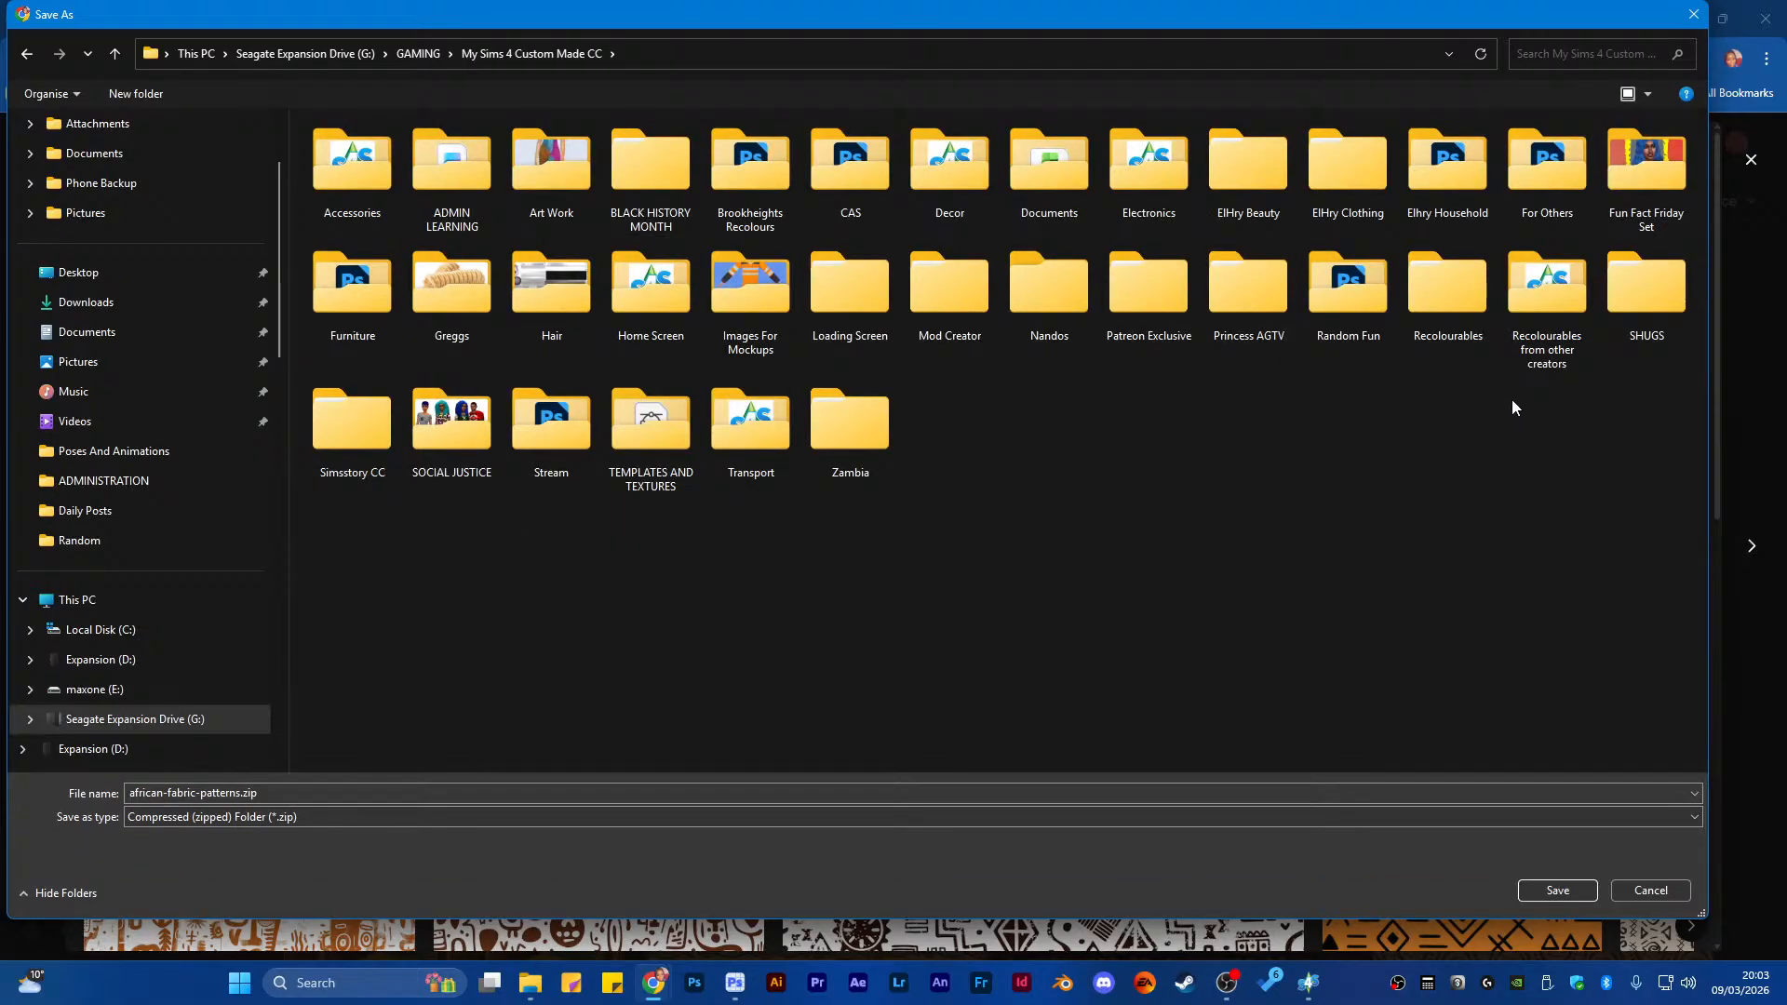
{"action": "double_click", "coordinate": [657, 443]}
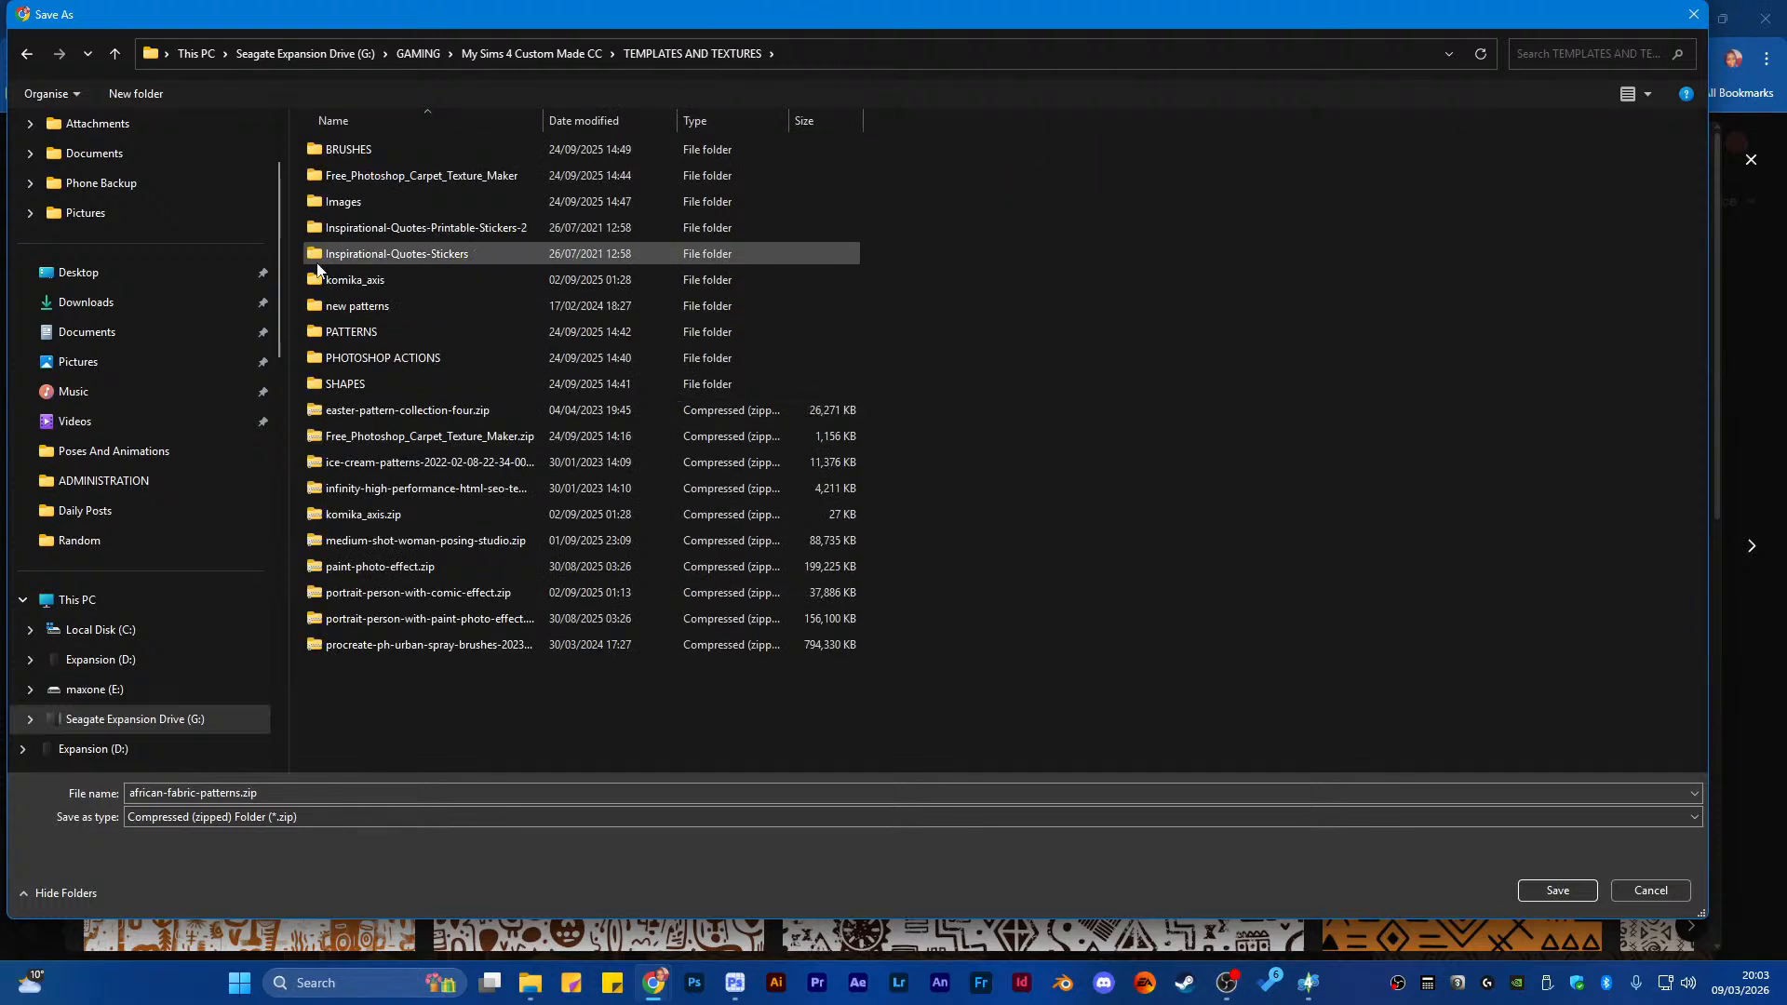
{"action": "double_click", "coordinate": [378, 334]}
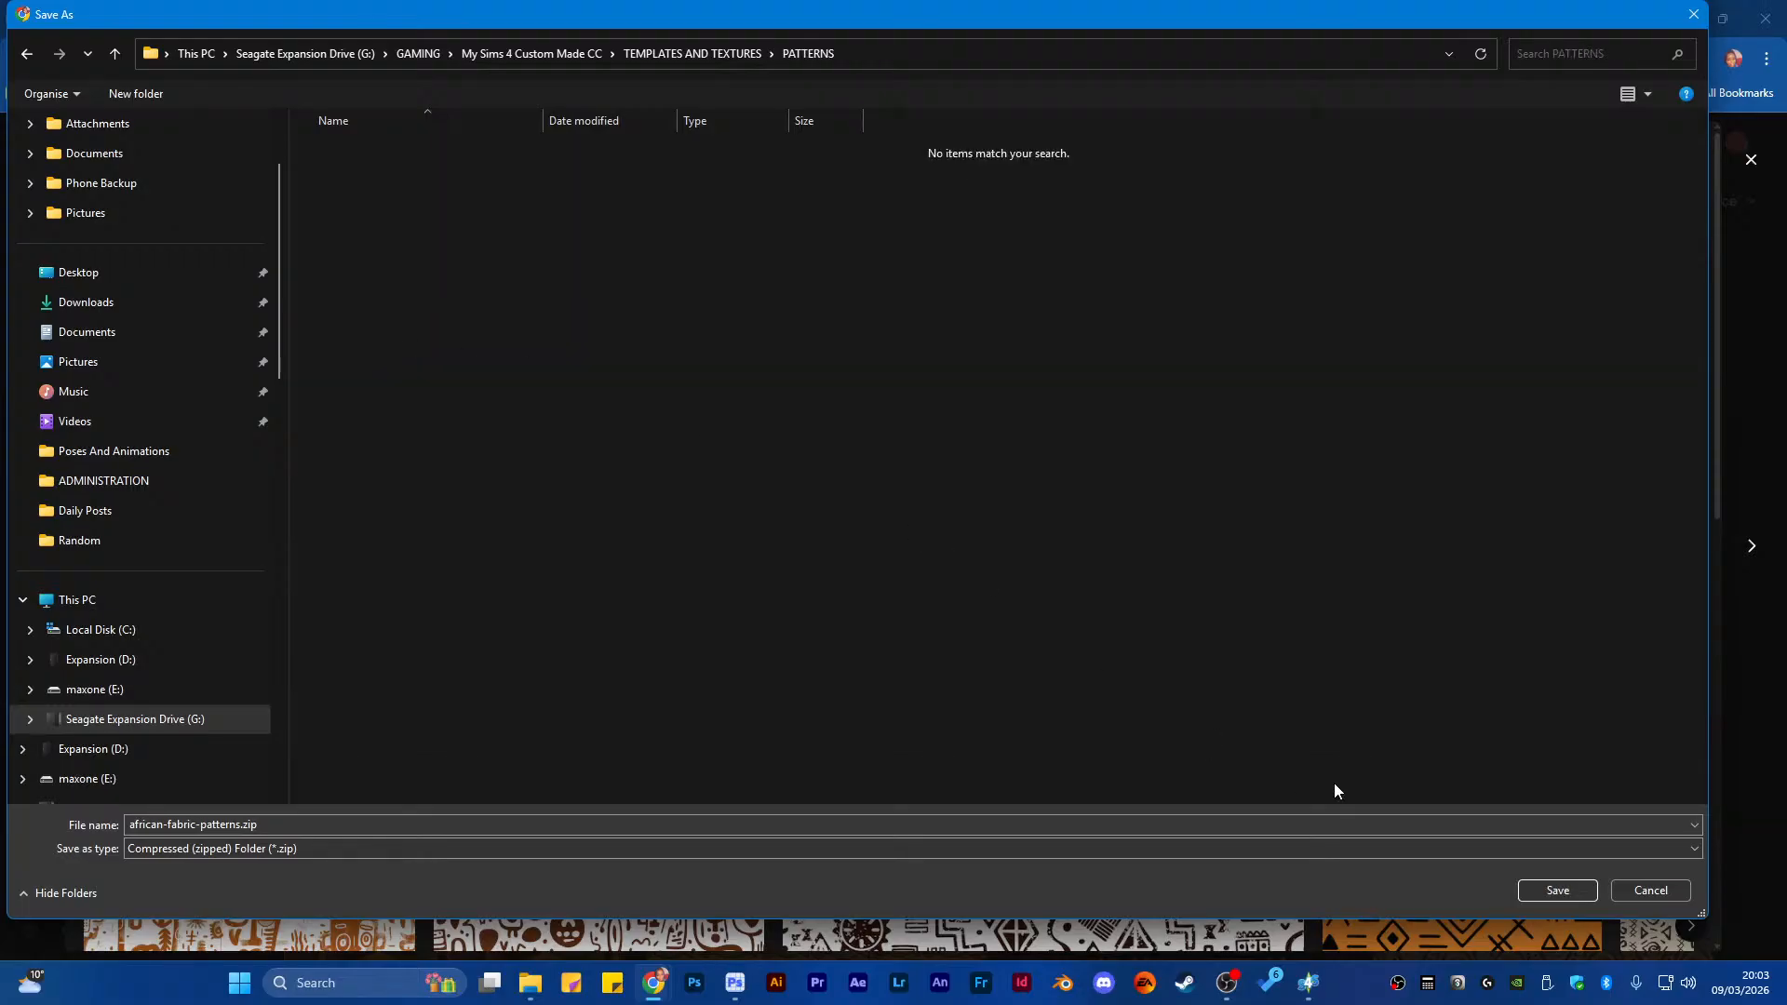
{"action": "left_click", "coordinate": [1556, 890]}
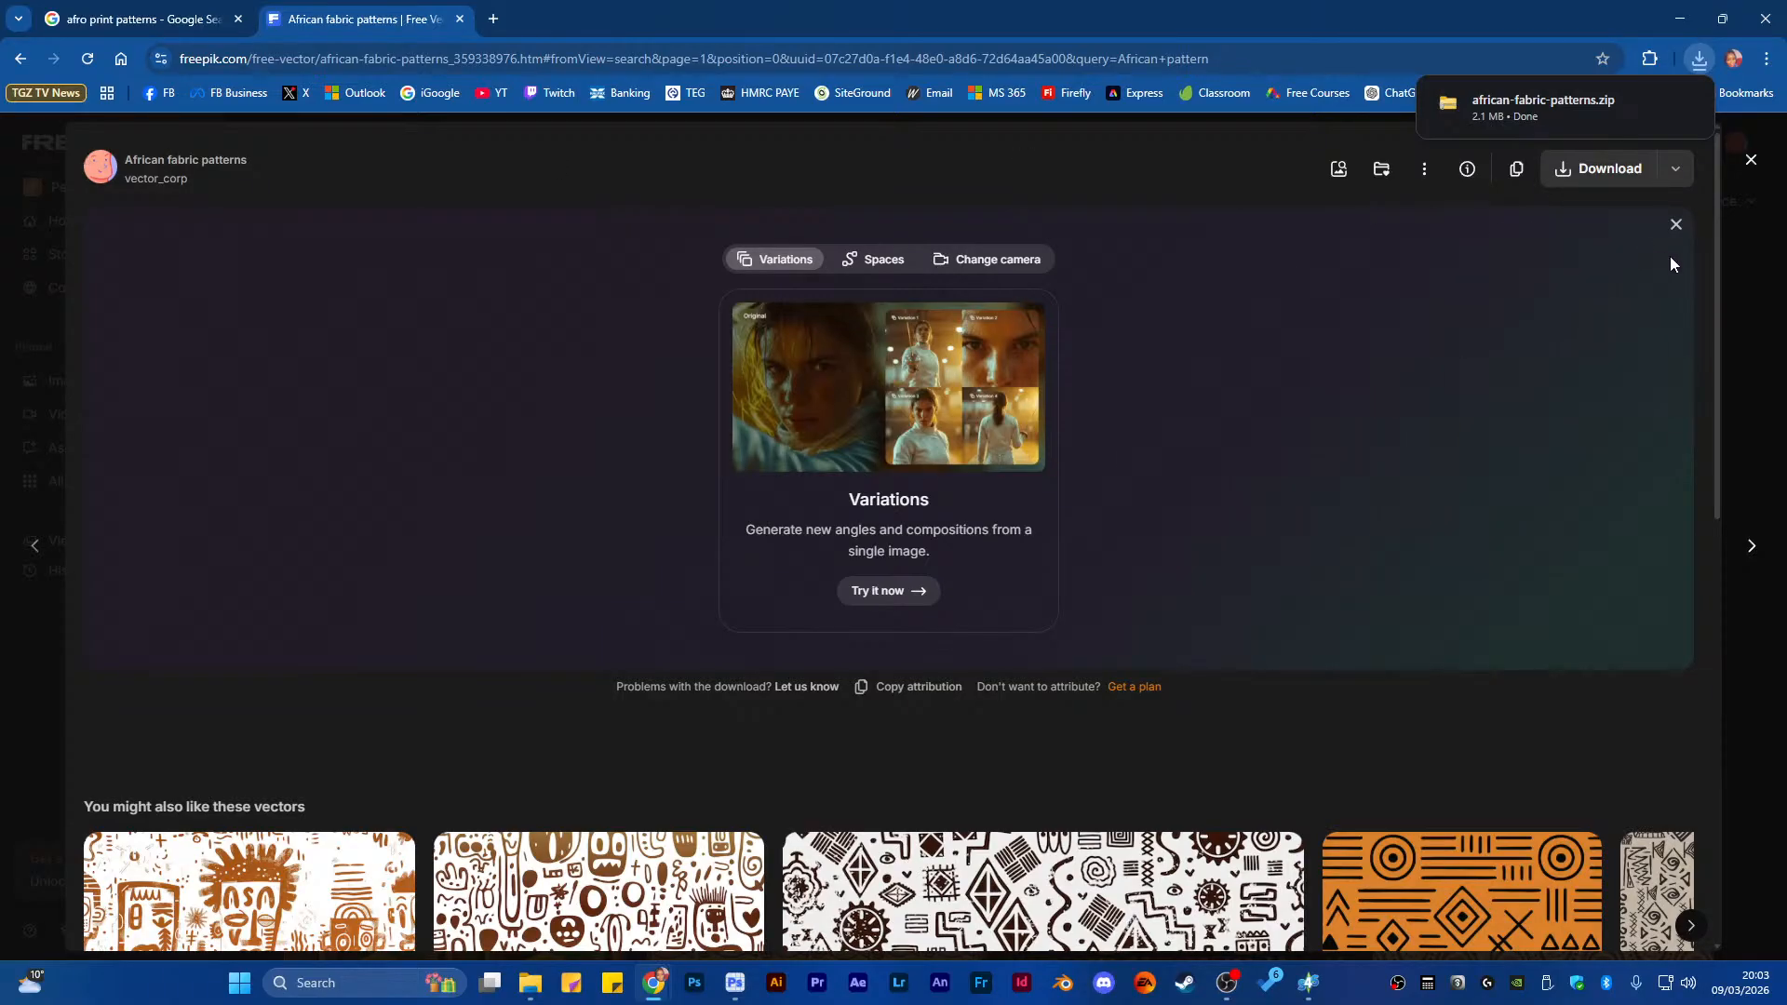
{"action": "left_click", "coordinate": [1731, 240]}
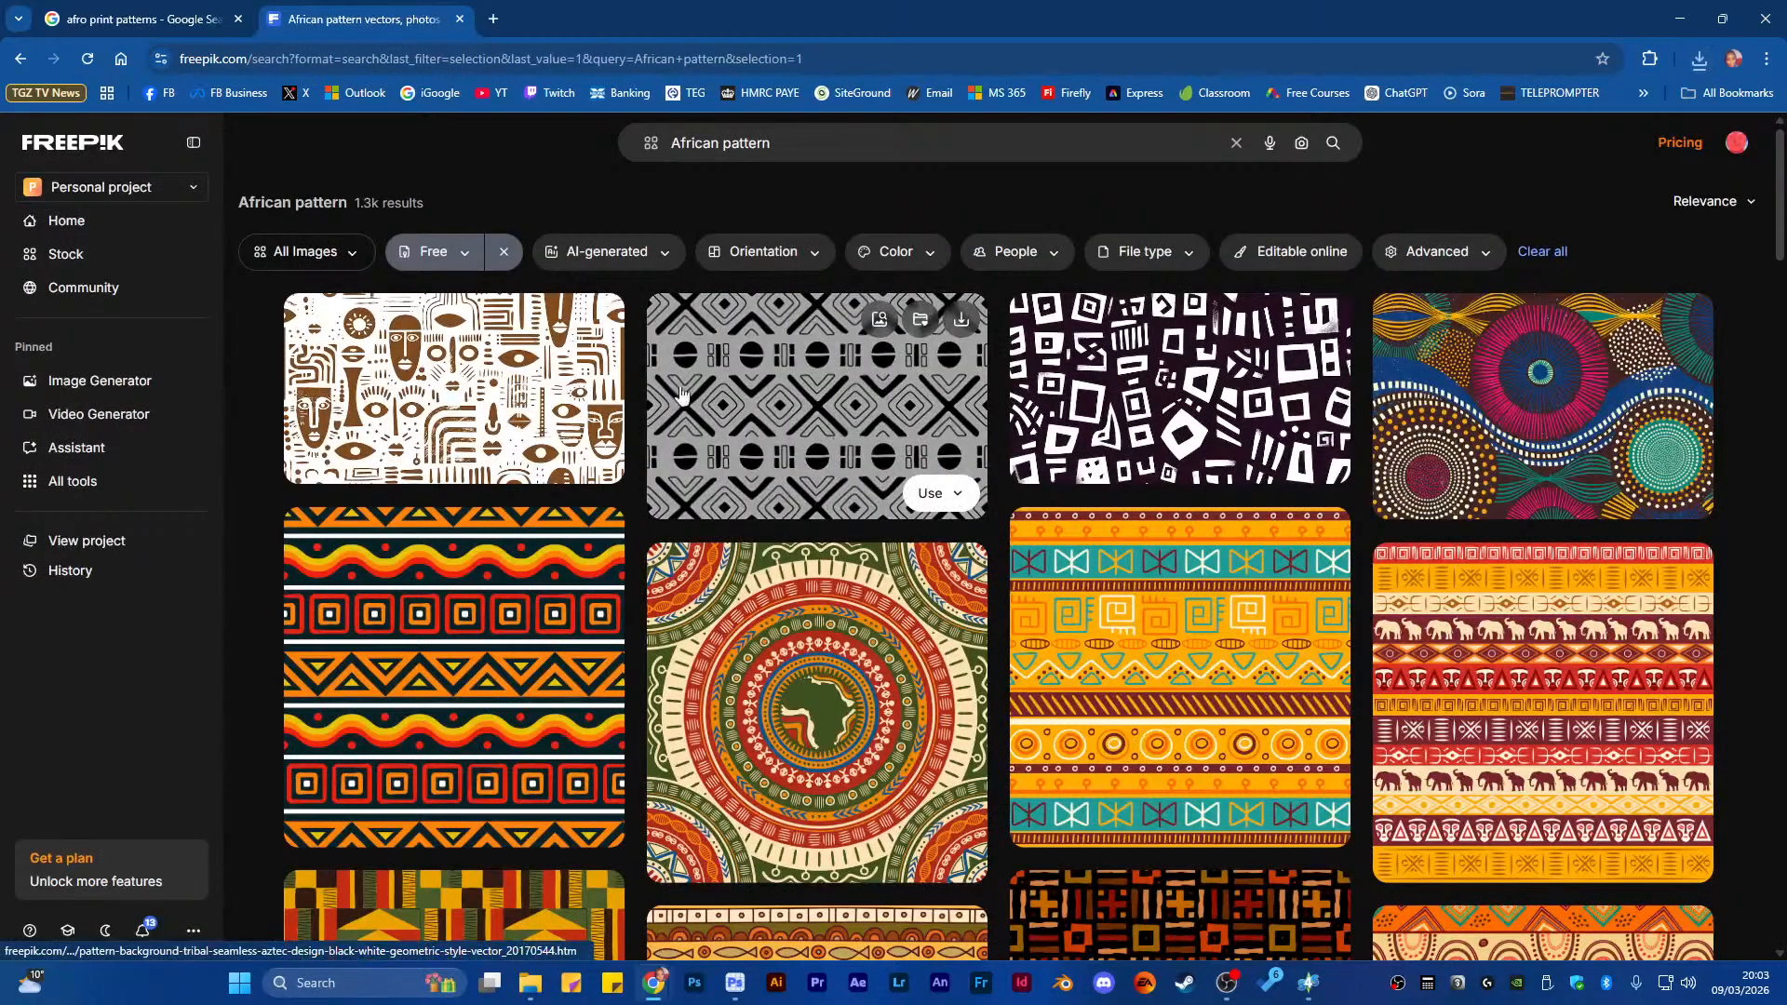
Download the black-and-white tribal seamless aztec pattern background as a zip into the same PATTERNS folder and close its preview
{"action": "left_click", "coordinate": [784, 415]}
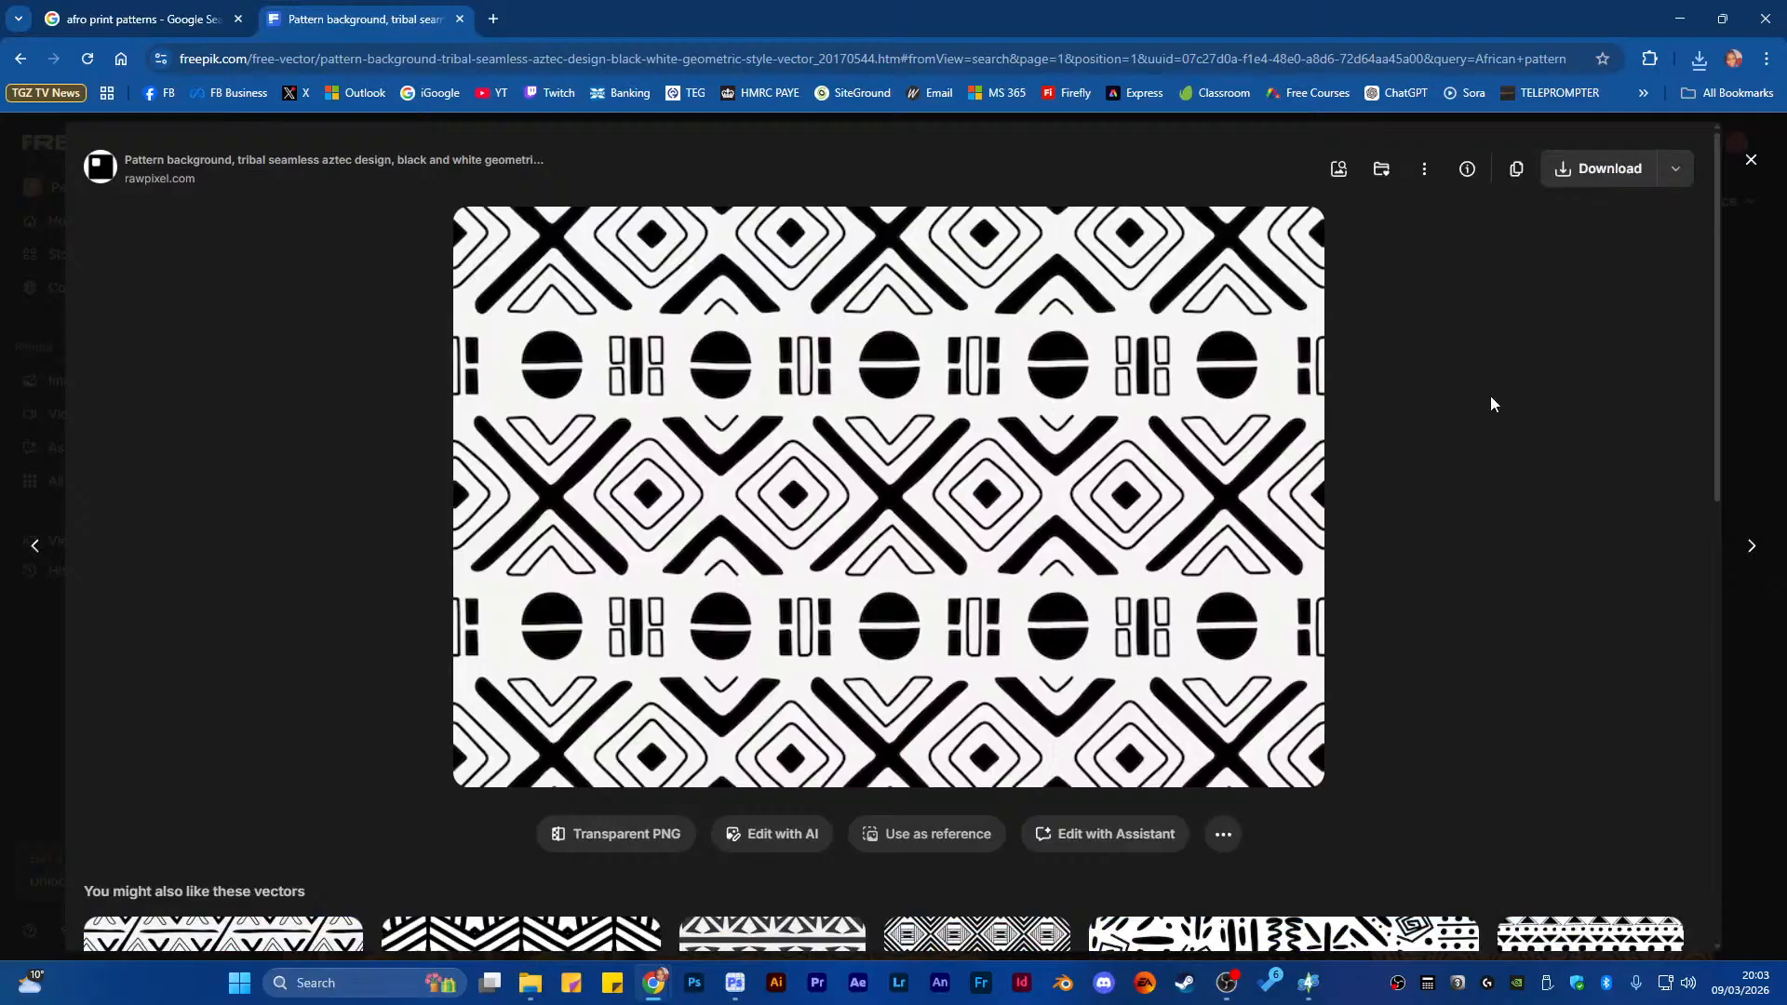
{"action": "left_click", "coordinate": [1563, 175]}
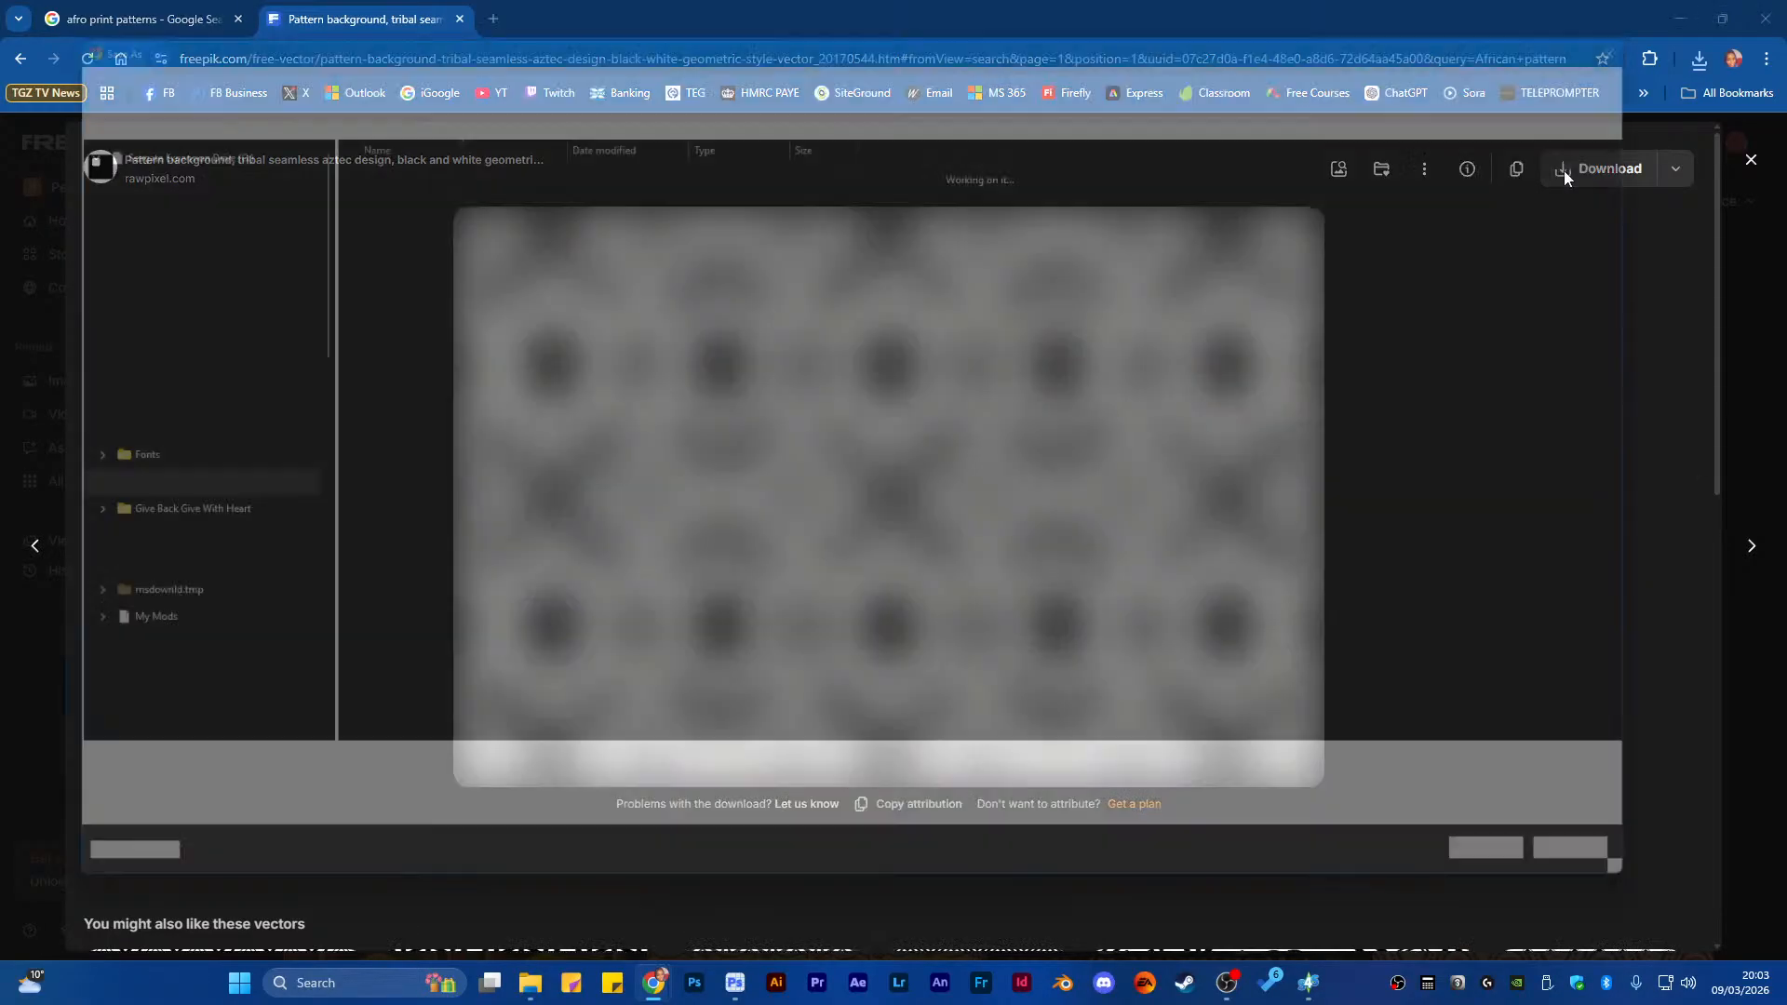
{"action": "left_click", "coordinate": [1557, 891]}
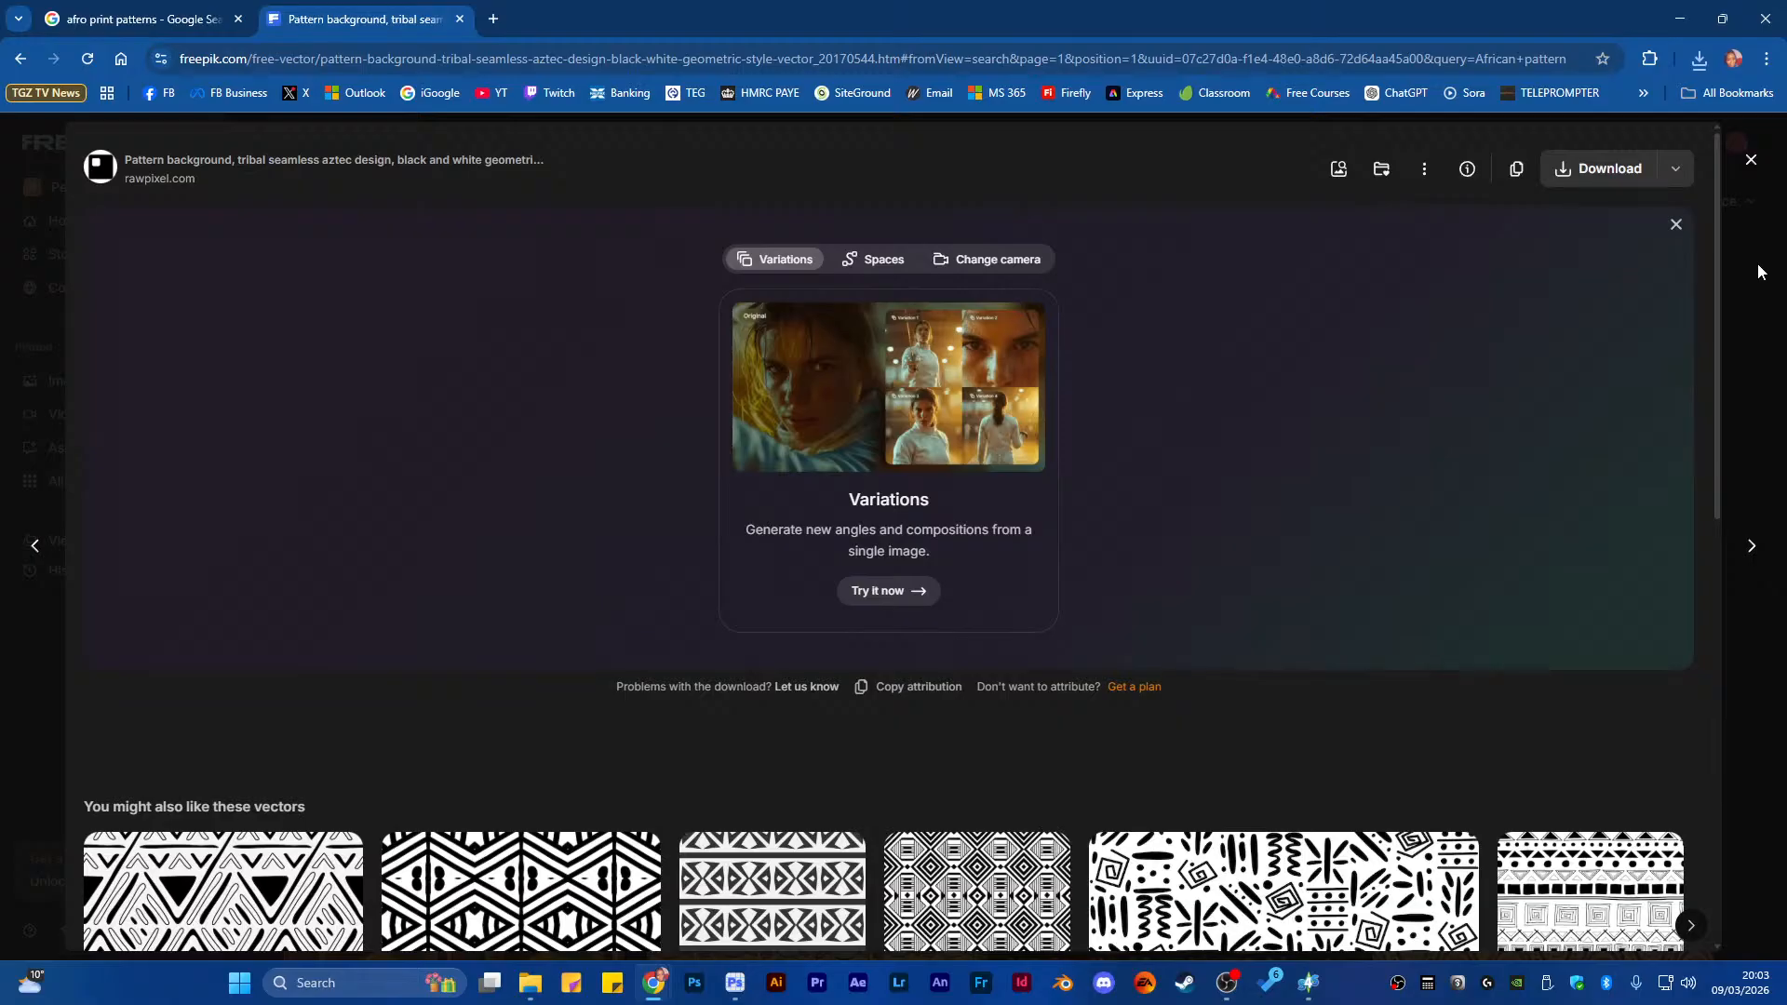
{"action": "left_click", "coordinate": [1758, 265]}
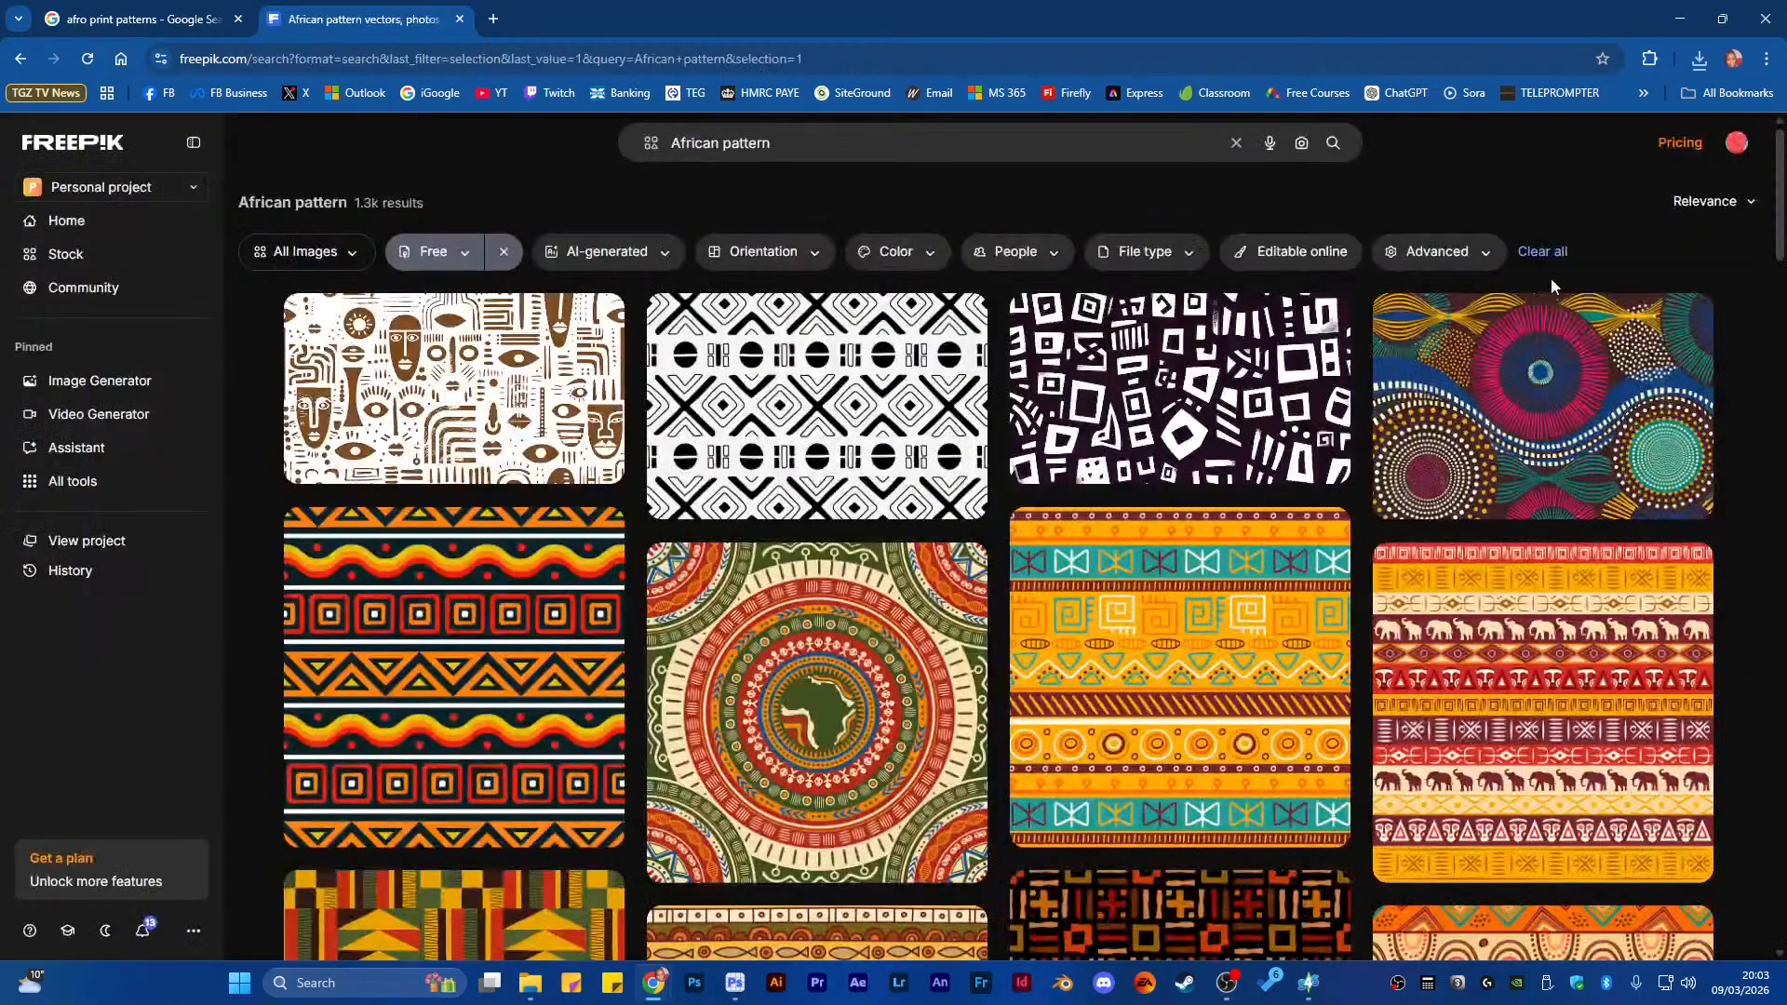
Download the dark doodle seamless pattern as doodle-seamless-pattern.zip into the PATTERNS folder and close its preview
{"action": "left_click", "coordinate": [1079, 375]}
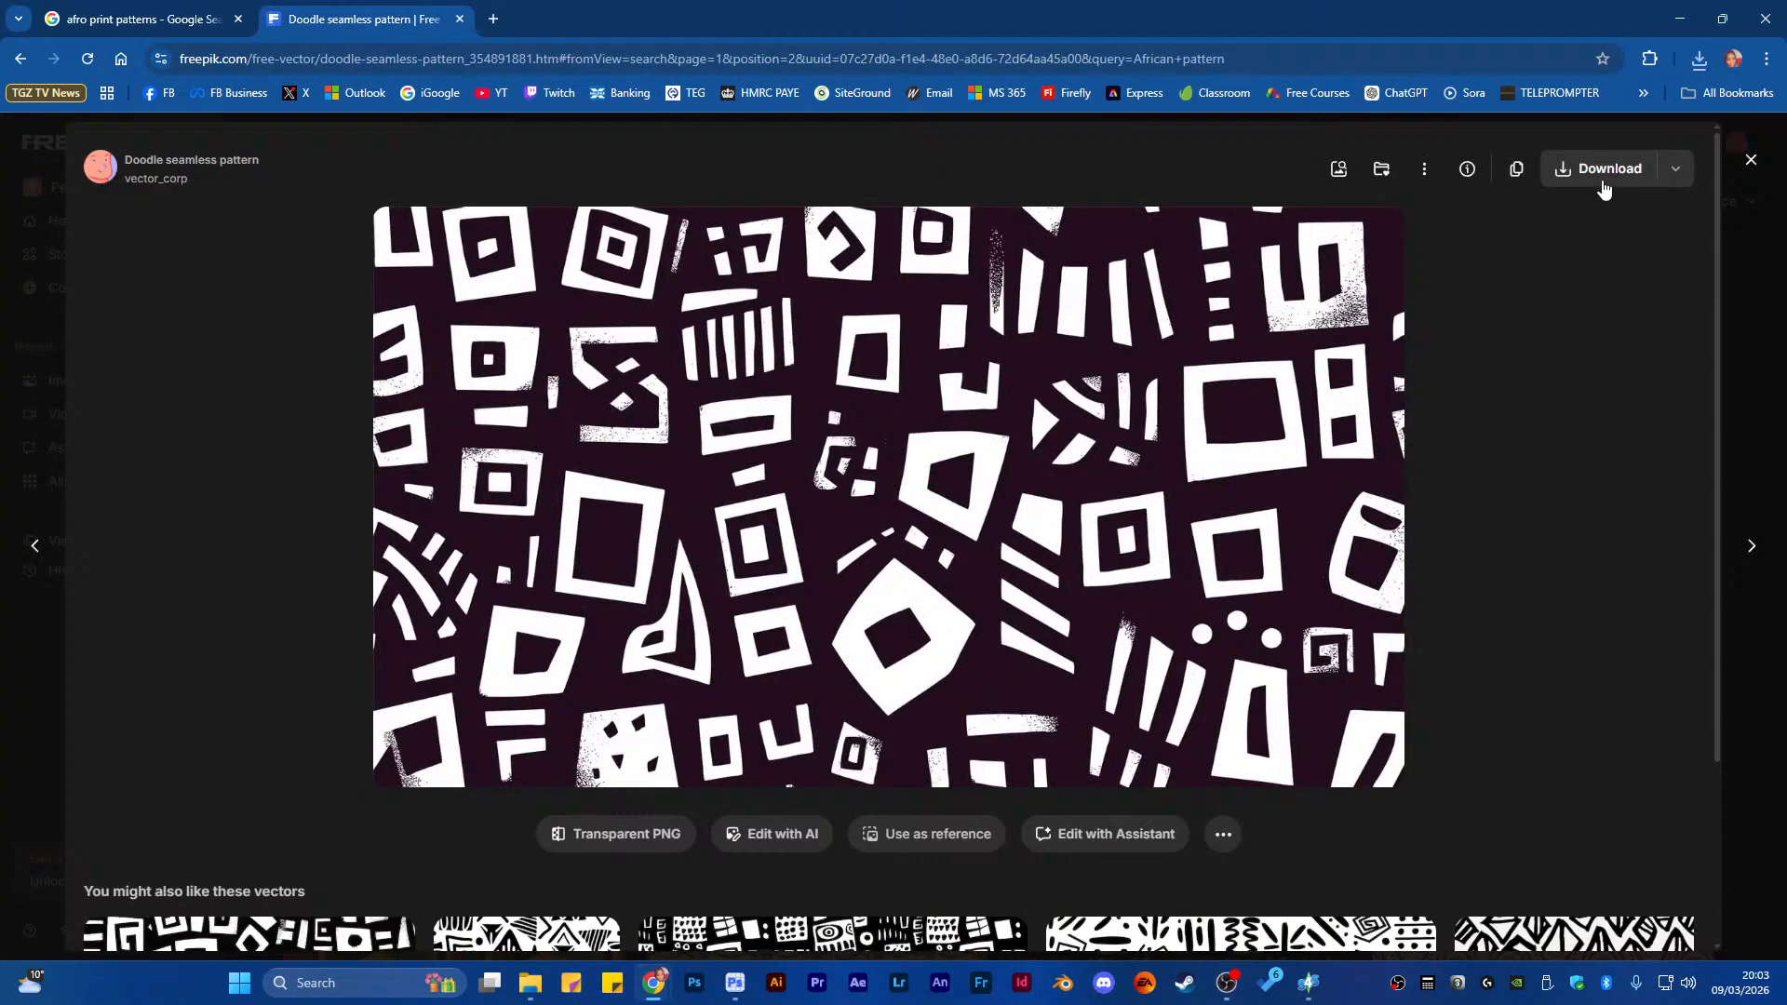
{"action": "left_click", "coordinate": [1600, 177]}
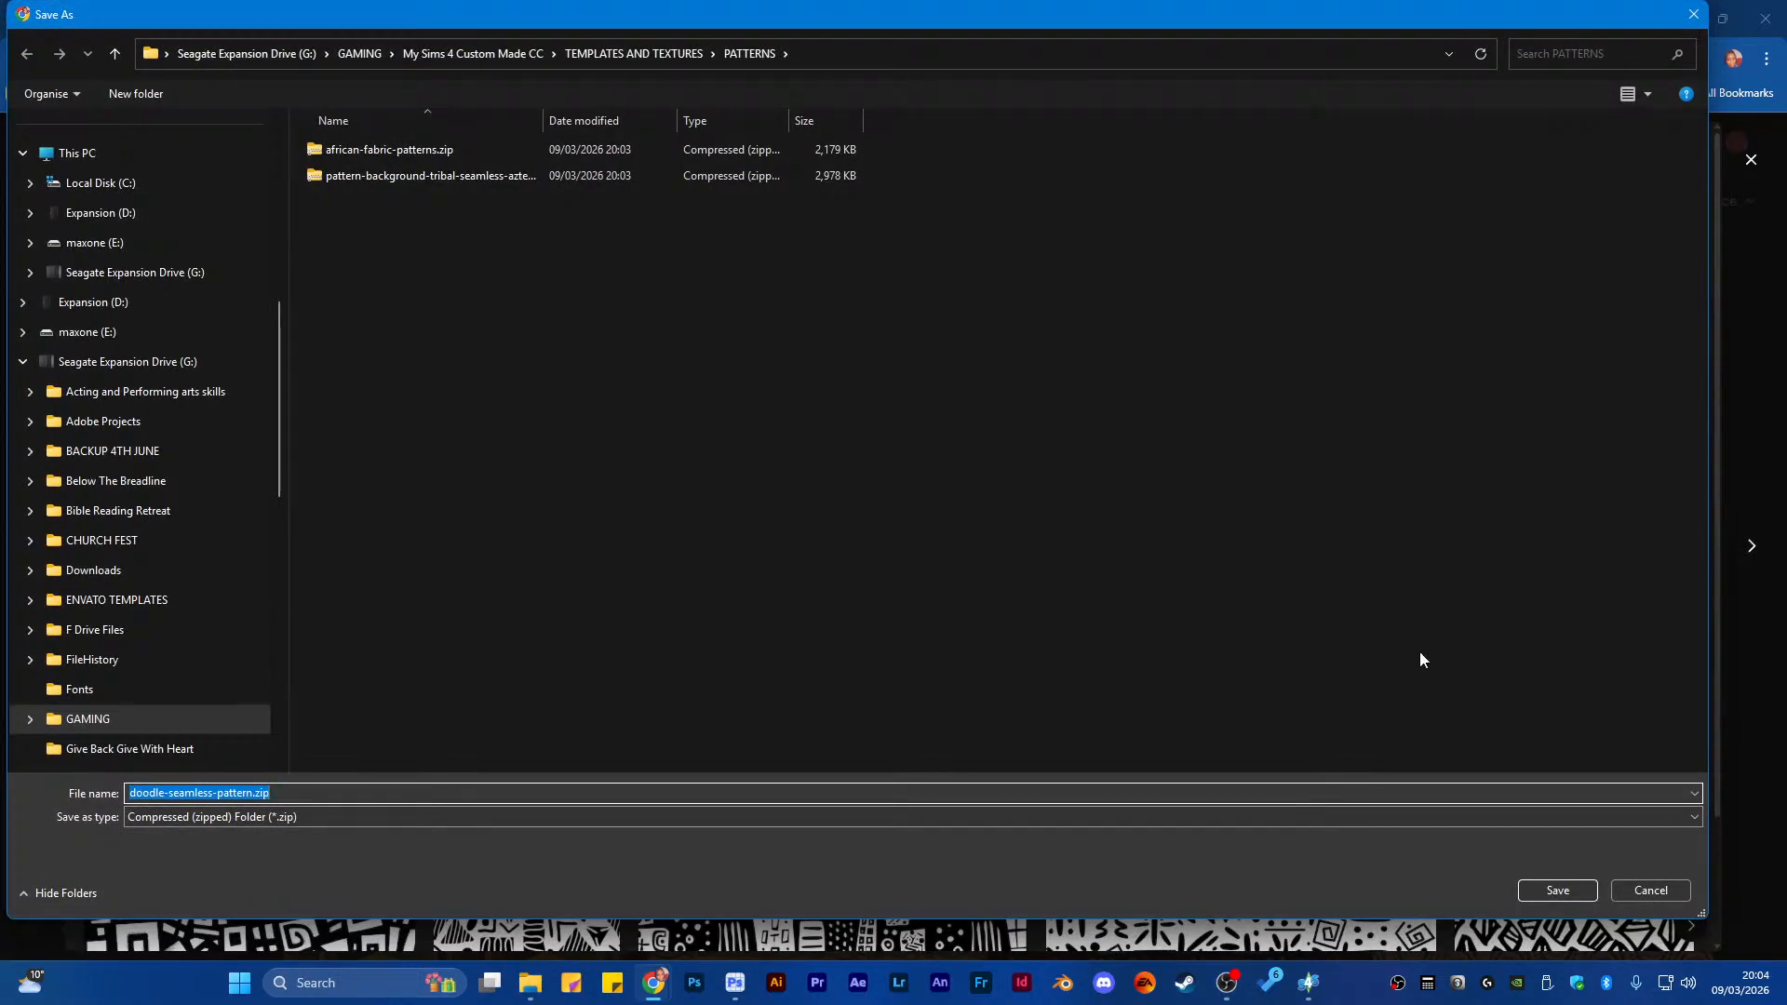
{"action": "left_click", "coordinate": [1549, 880]}
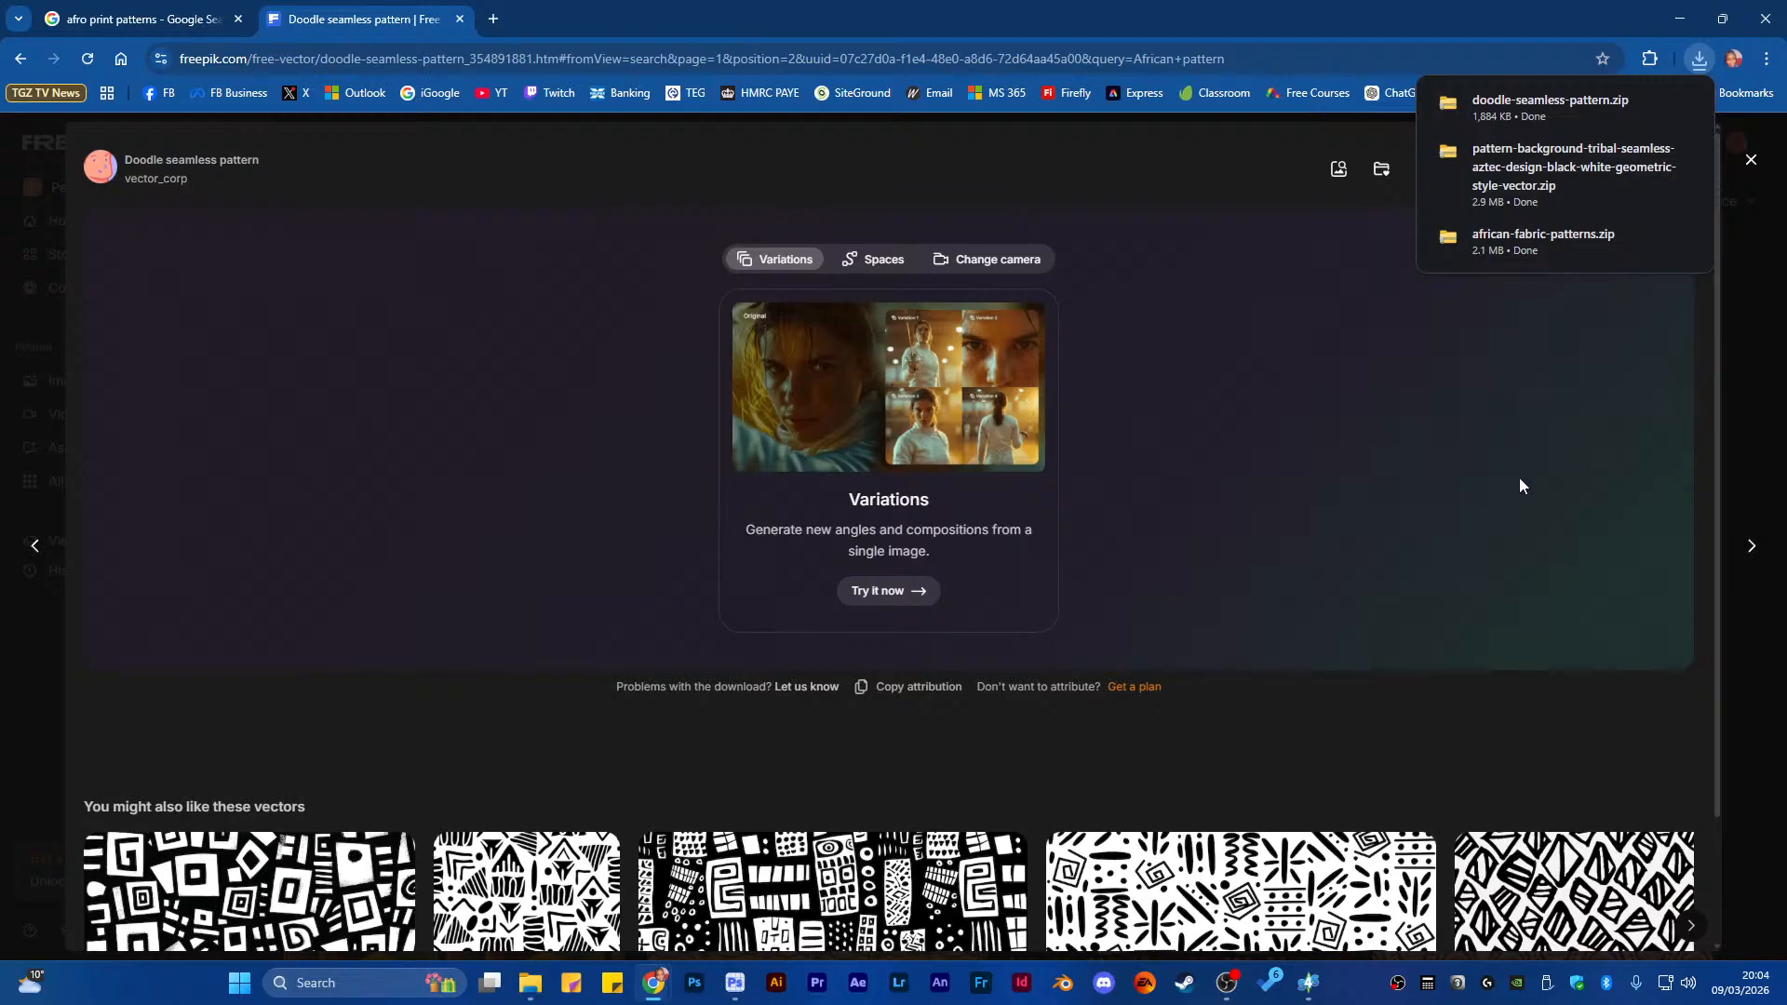
{"action": "left_click", "coordinate": [1744, 403]}
Download the black flat African pattern with orange and red crosses and squares as flat-african-pattern-design.zip into PATTERNS and close its preview
{"action": "scroll", "coordinate": [874, 447], "scroll_direction": "down", "scroll_amount": 3}
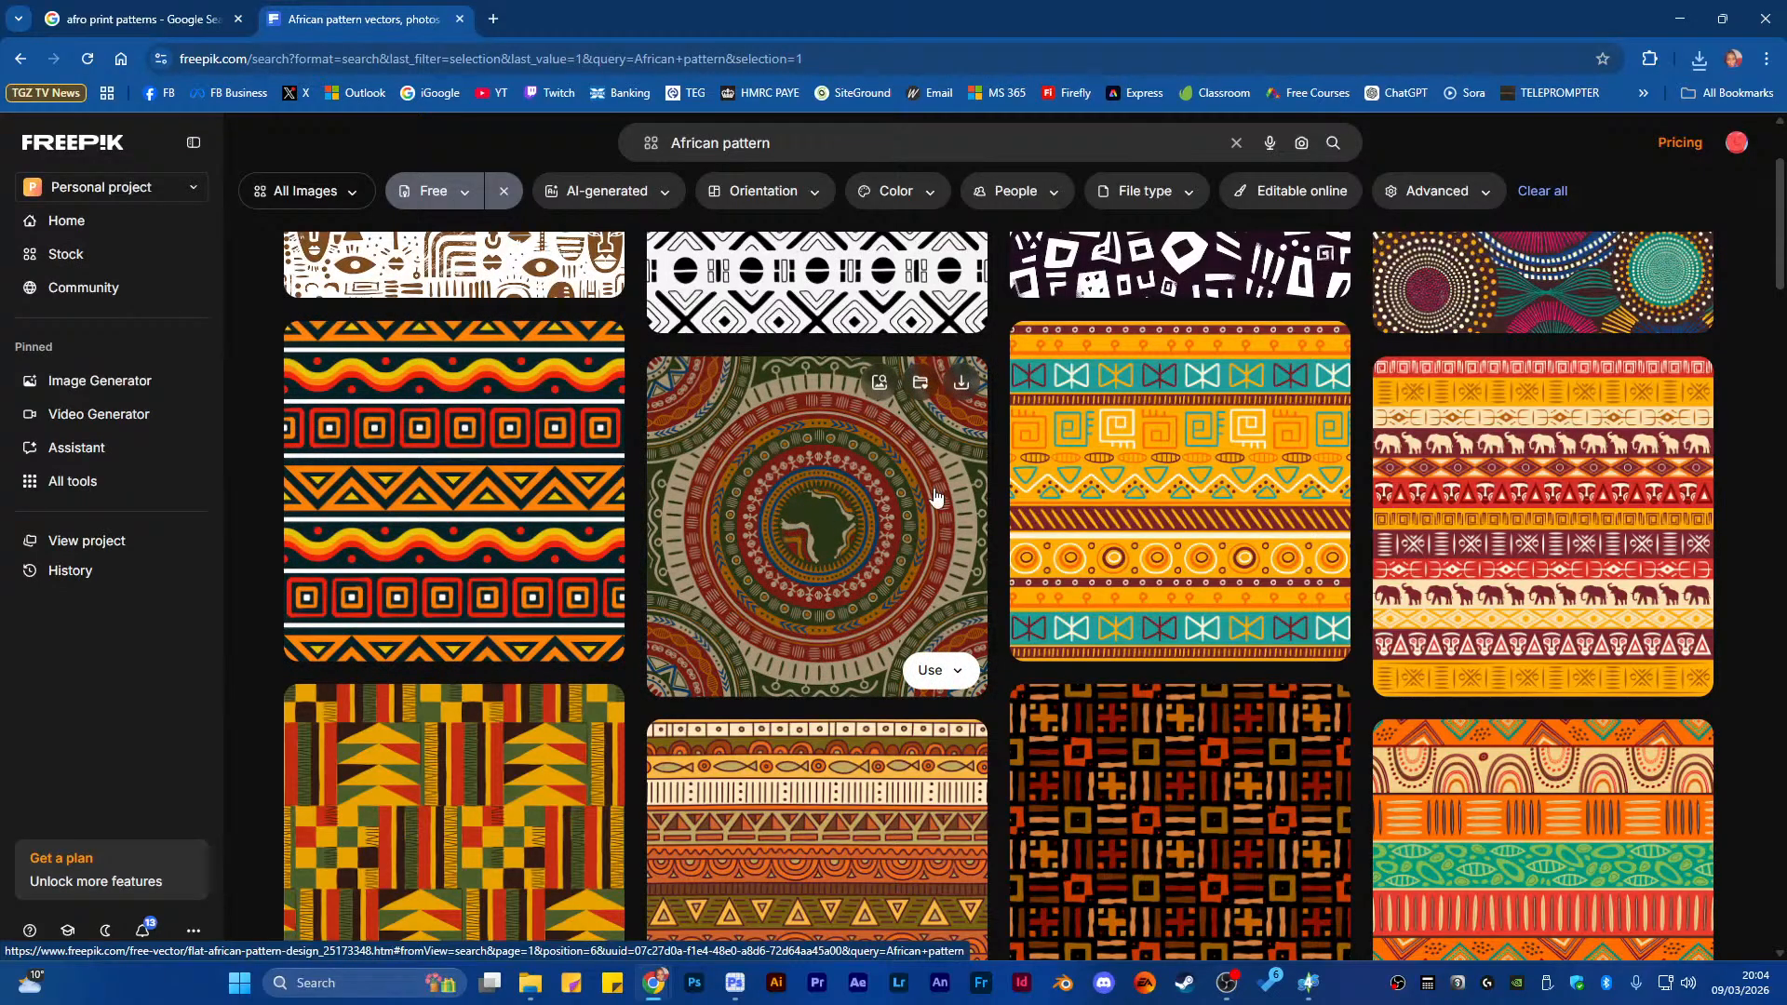
{"action": "scroll", "coordinate": [935, 498], "scroll_direction": "down", "scroll_amount": 3}
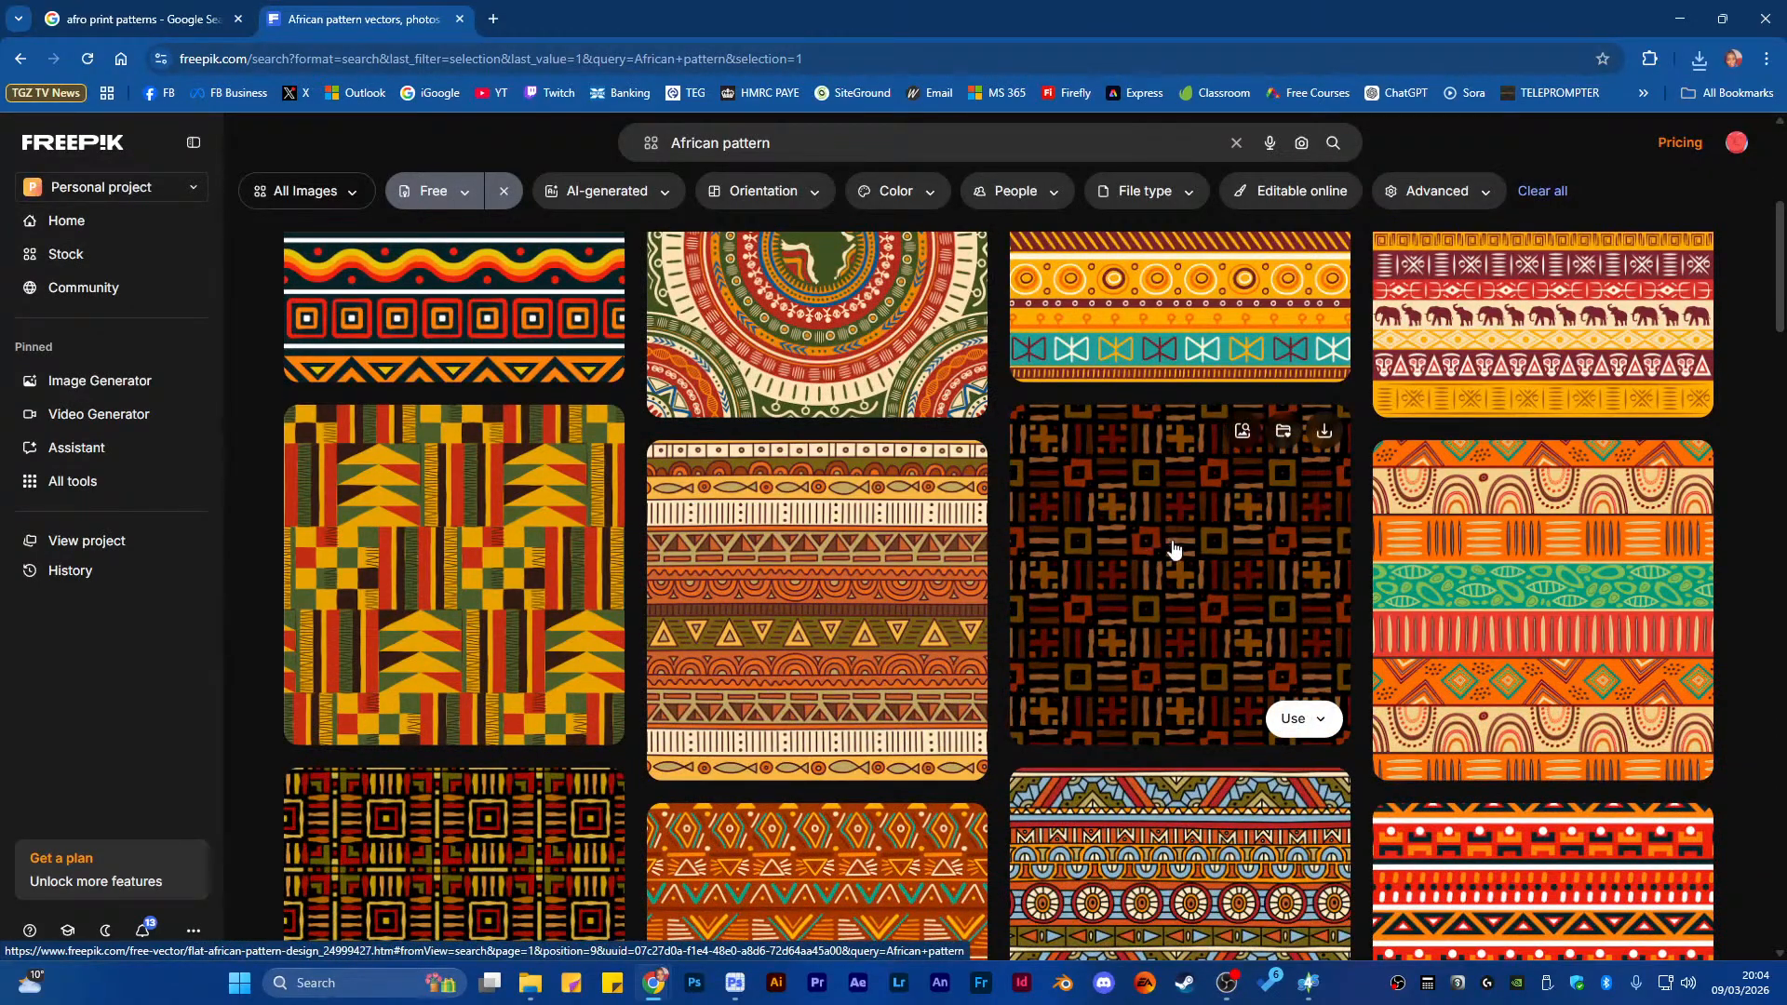
{"action": "scroll", "coordinate": [1175, 548], "scroll_direction": "down", "scroll_amount": 2}
{"action": "scroll", "coordinate": [1168, 540], "scroll_direction": "up", "scroll_amount": 1}
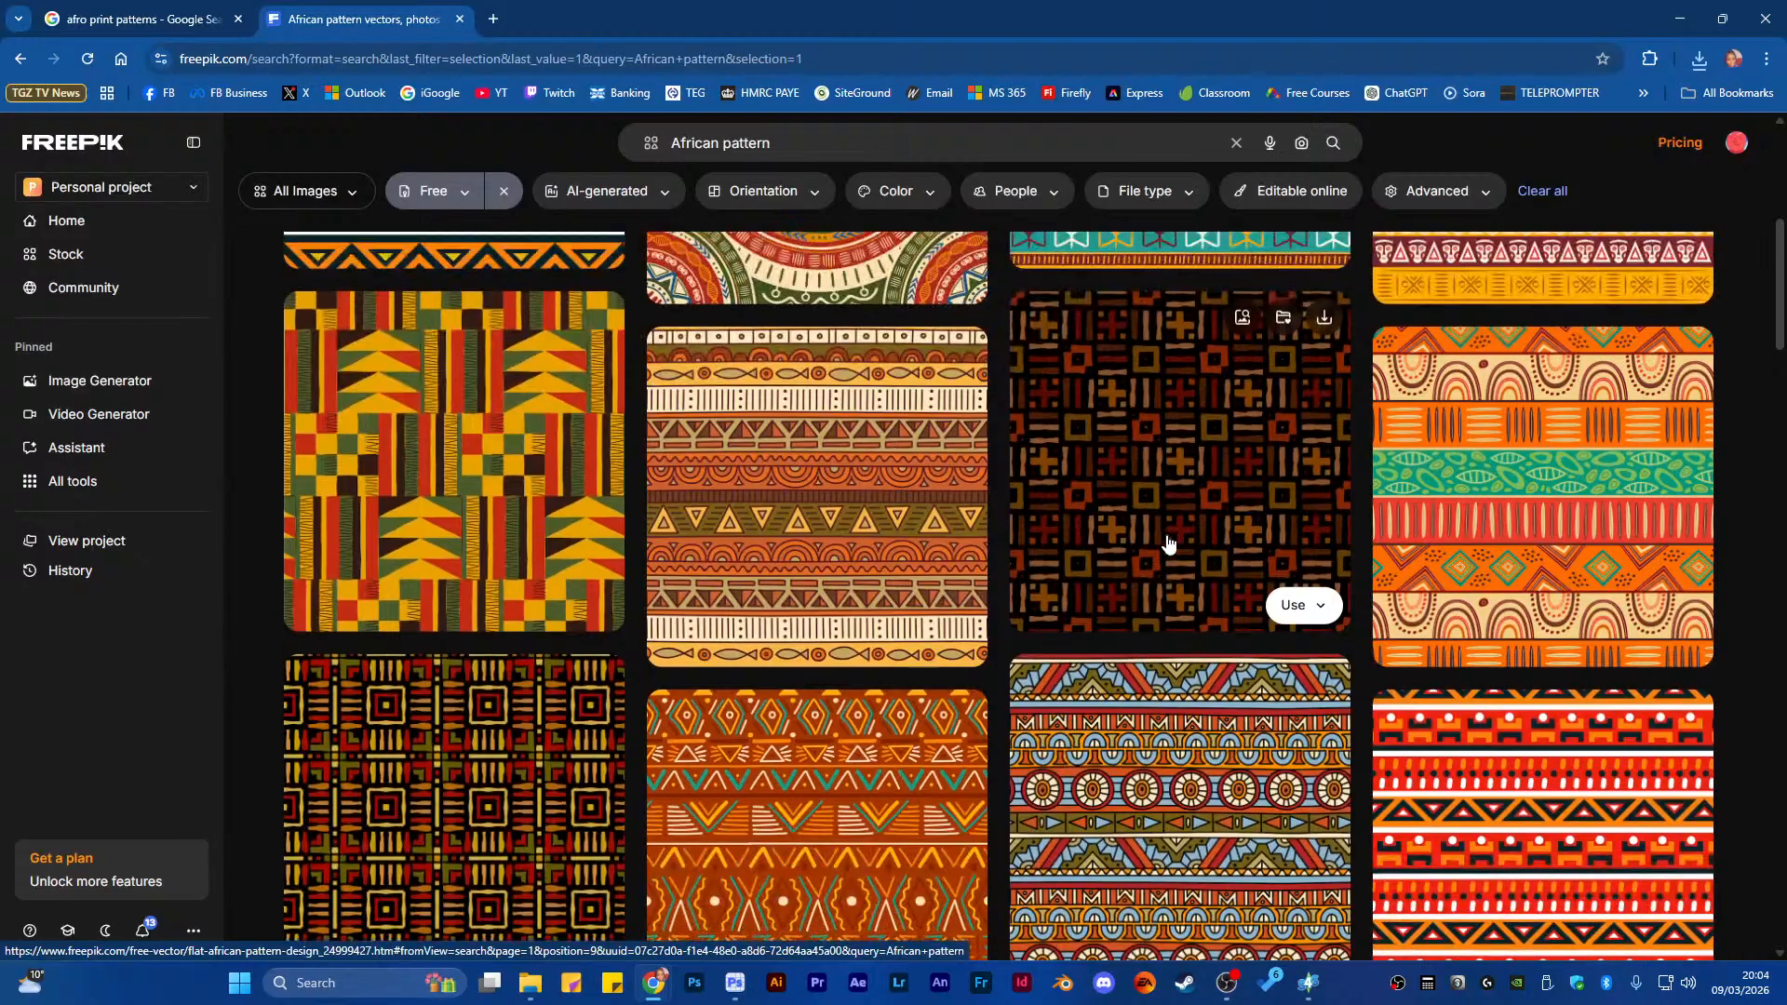
{"action": "left_click", "coordinate": [1154, 519]}
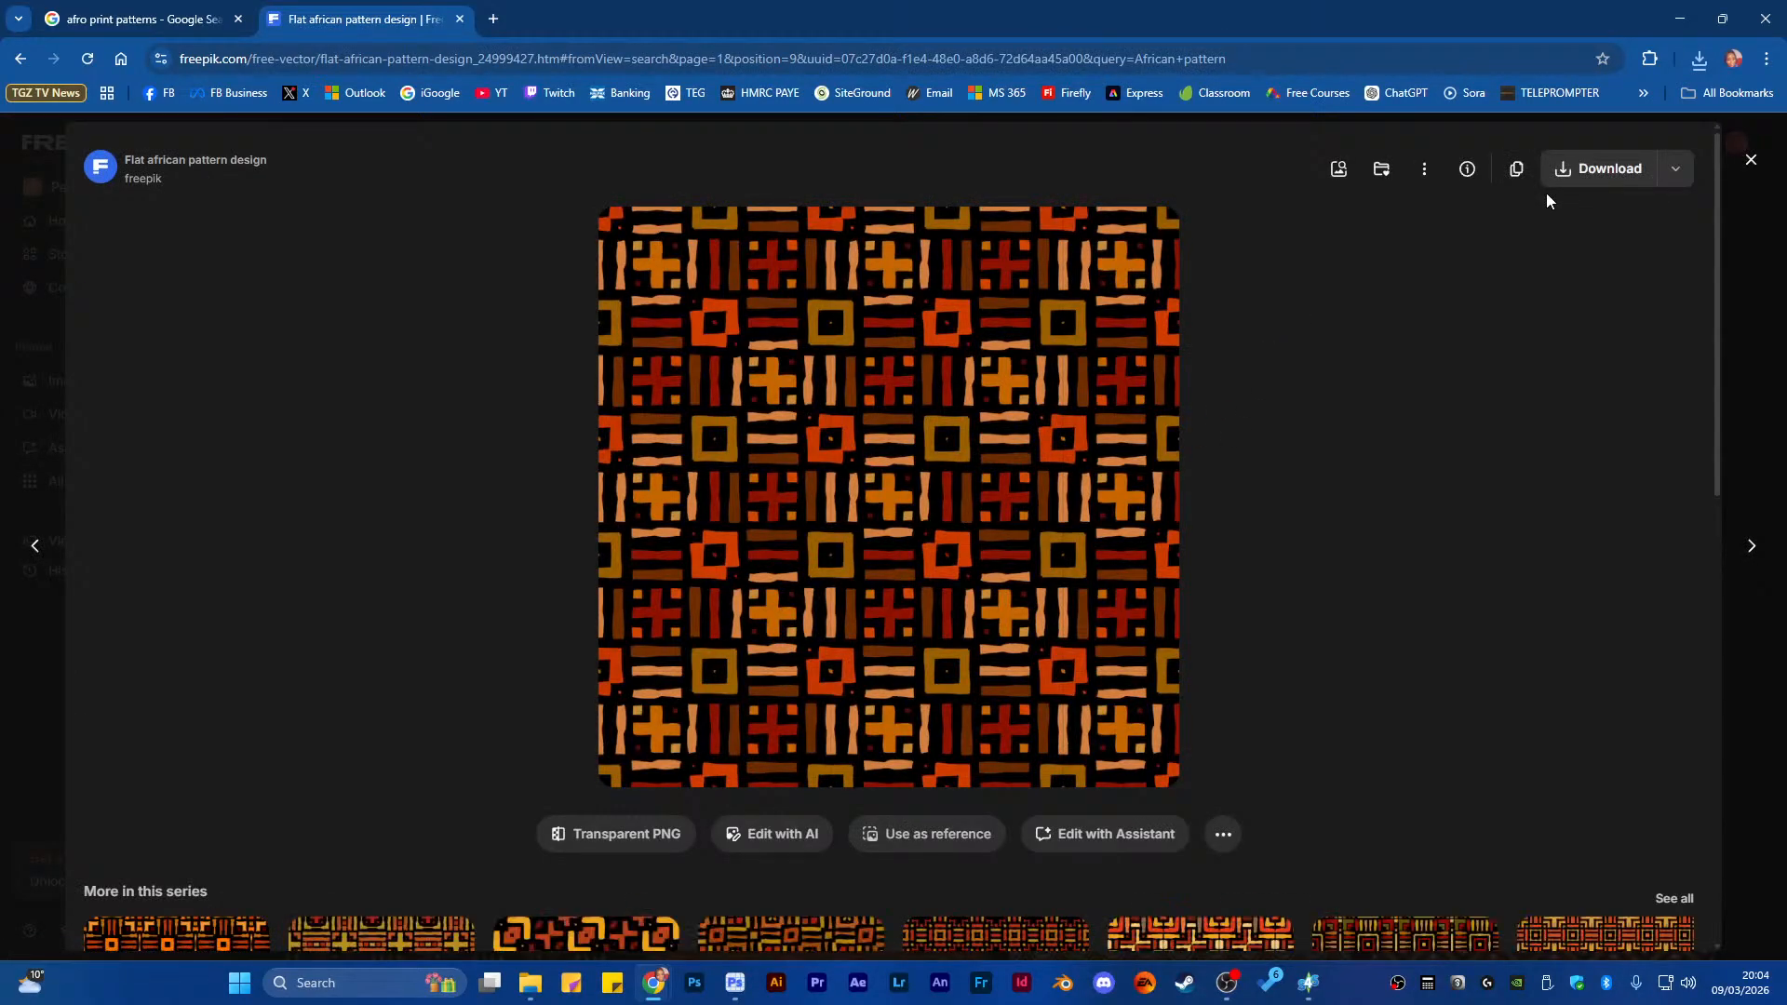
{"action": "left_click", "coordinate": [1598, 168]}
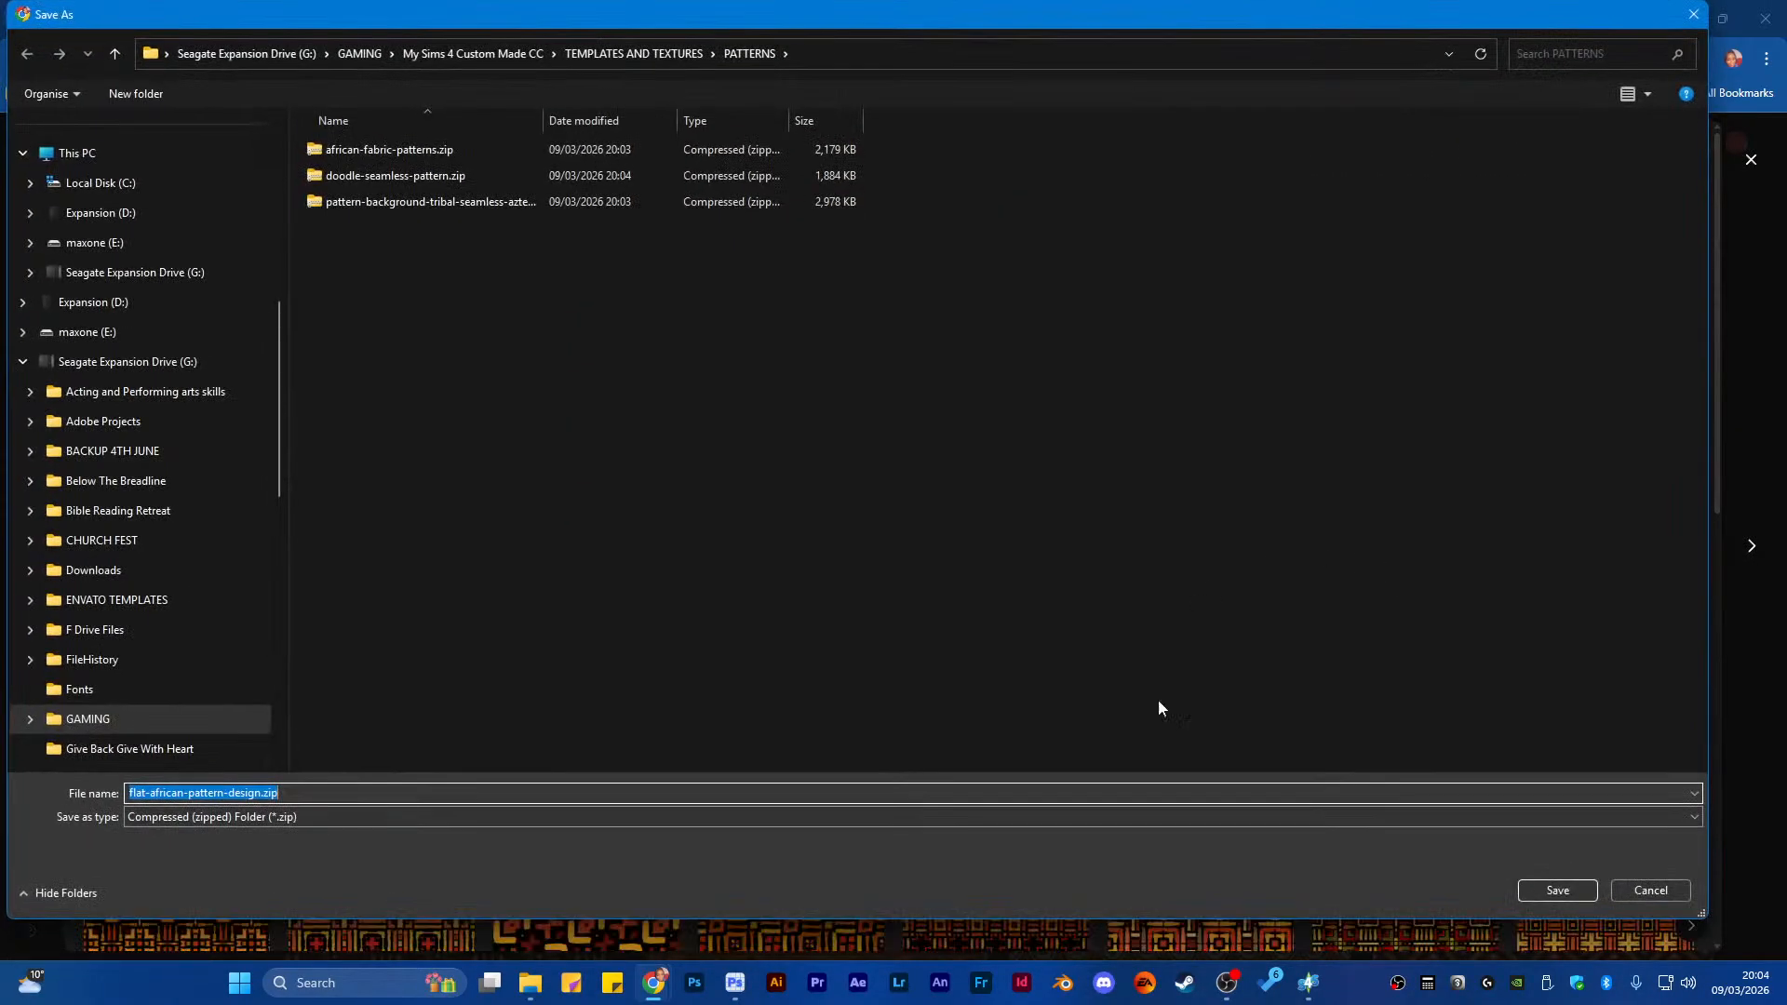
{"action": "left_click", "coordinate": [1547, 882]}
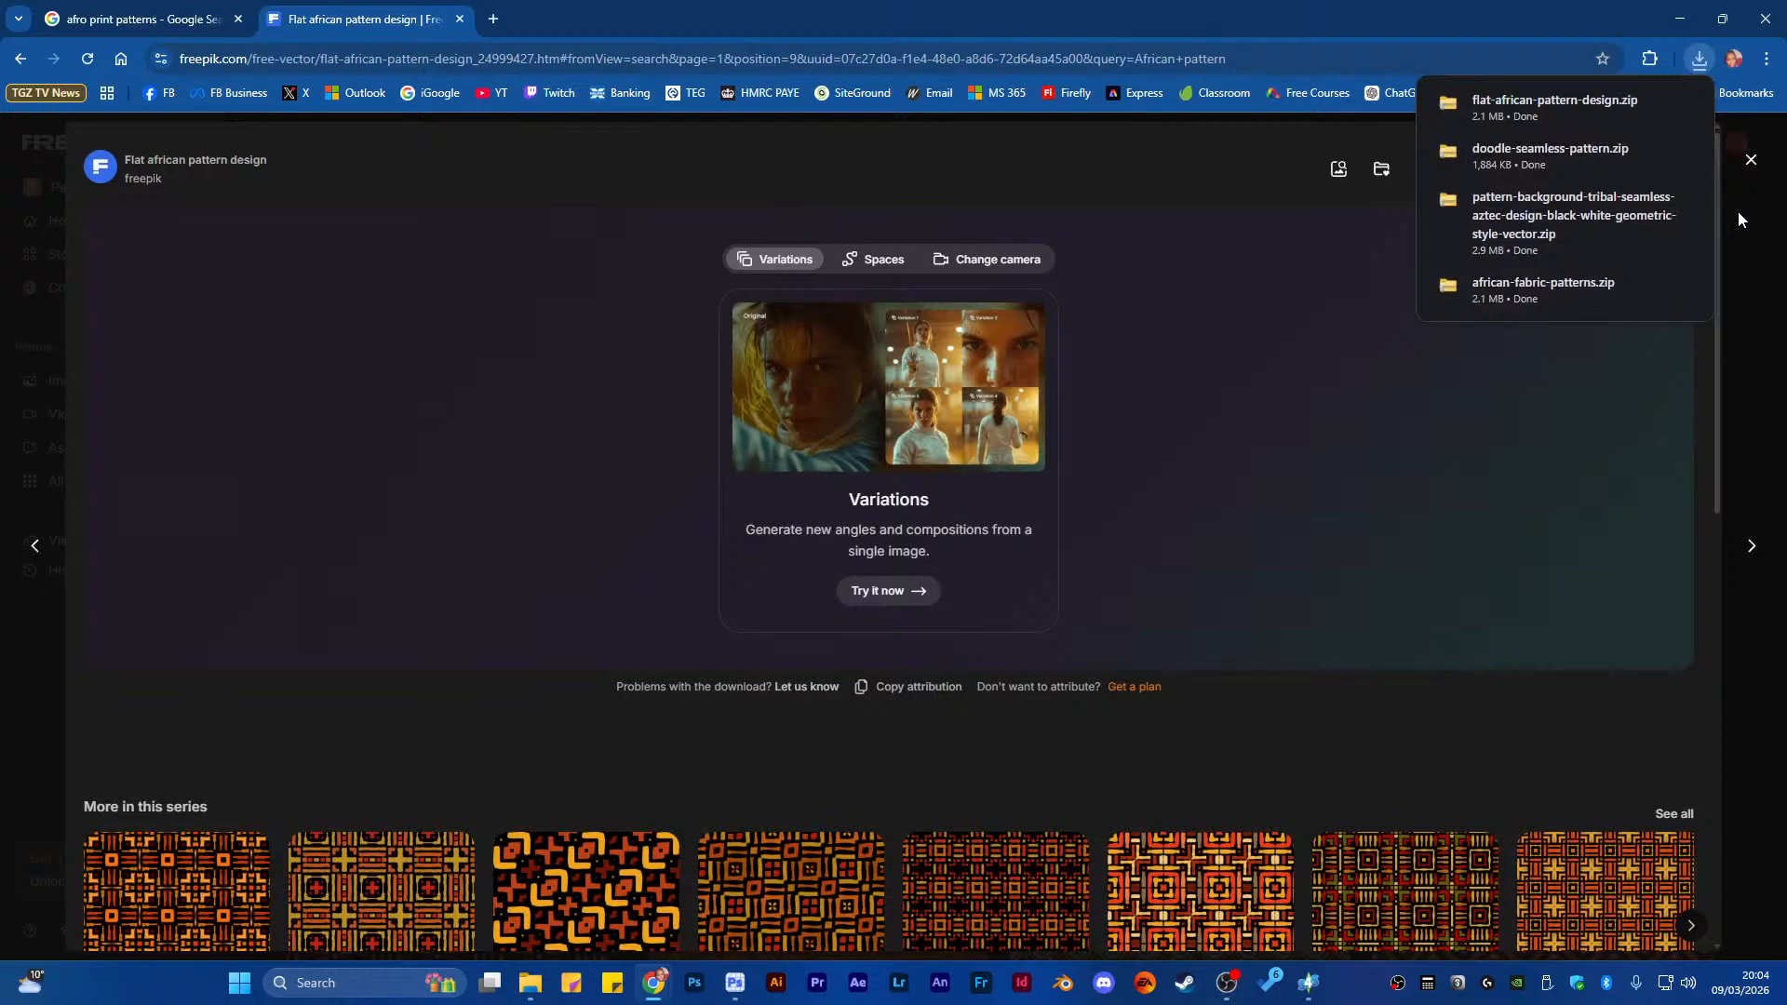
{"action": "left_click", "coordinate": [1738, 208]}
Download the teal flat African pattern with geometric bands and gold arches as flat-african-pattern.zip into the PATTERNS folder and close its preview
{"action": "scroll", "coordinate": [877, 556], "scroll_direction": "down", "scroll_amount": 5}
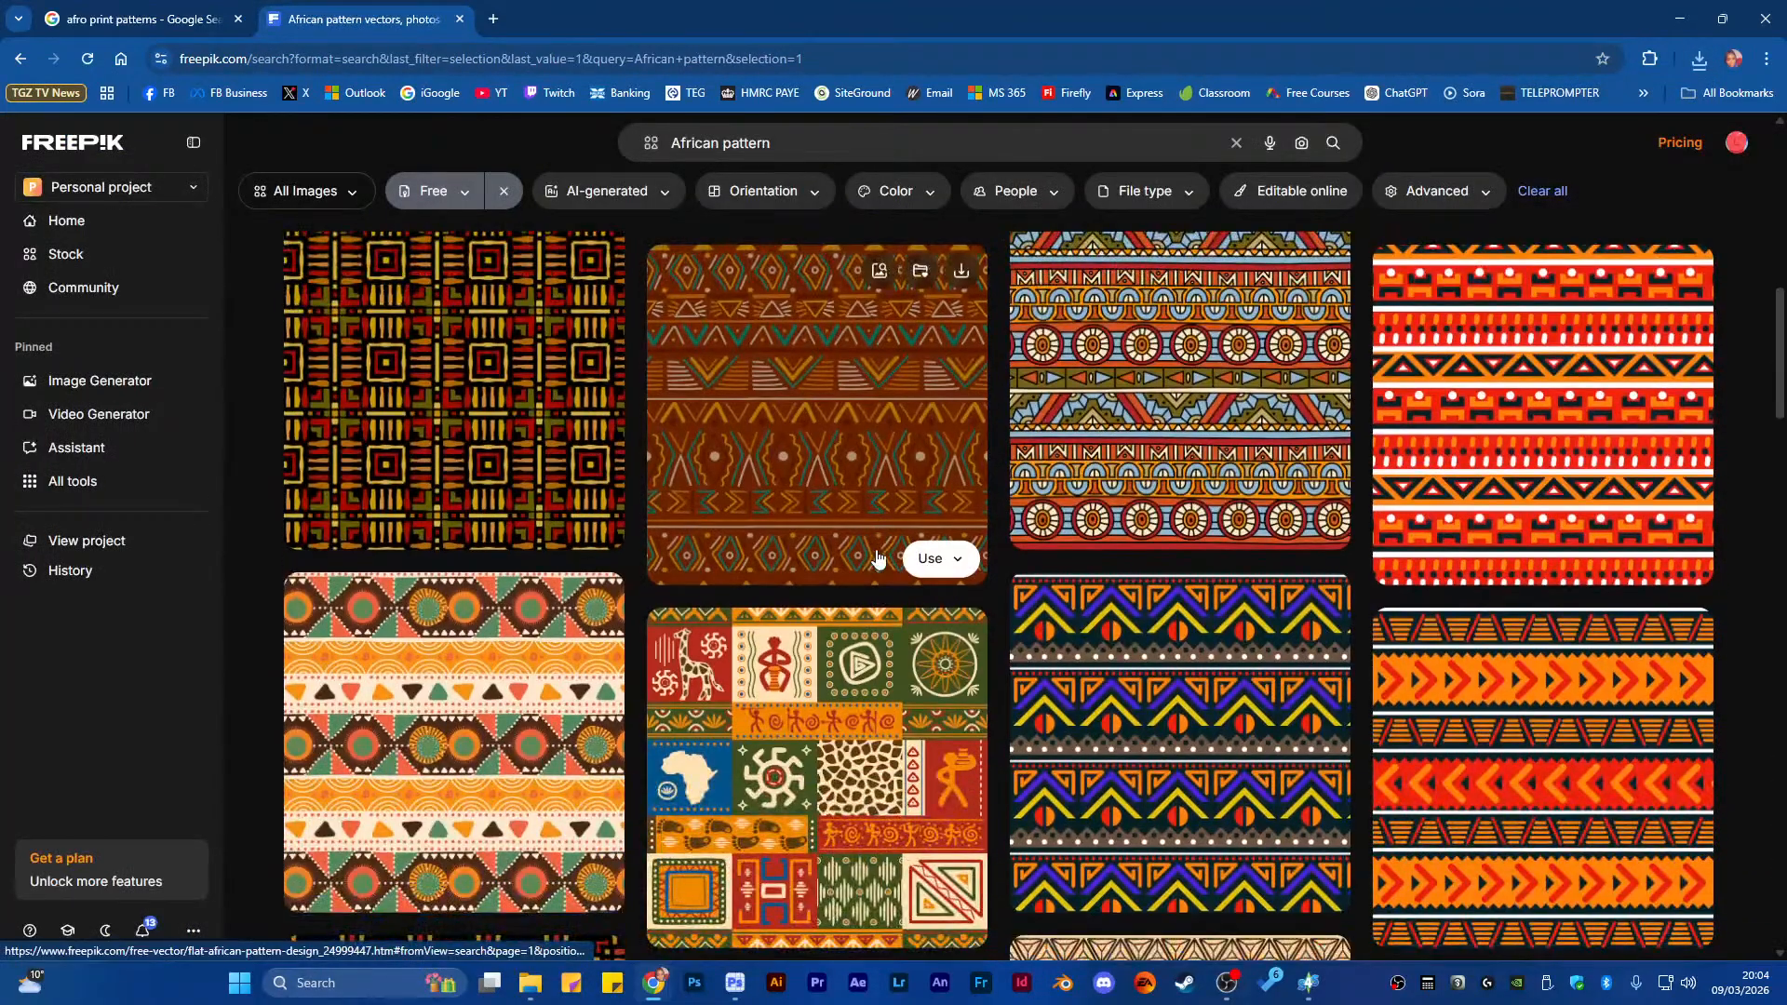
{"action": "scroll", "coordinate": [877, 557], "scroll_direction": "down", "scroll_amount": 2}
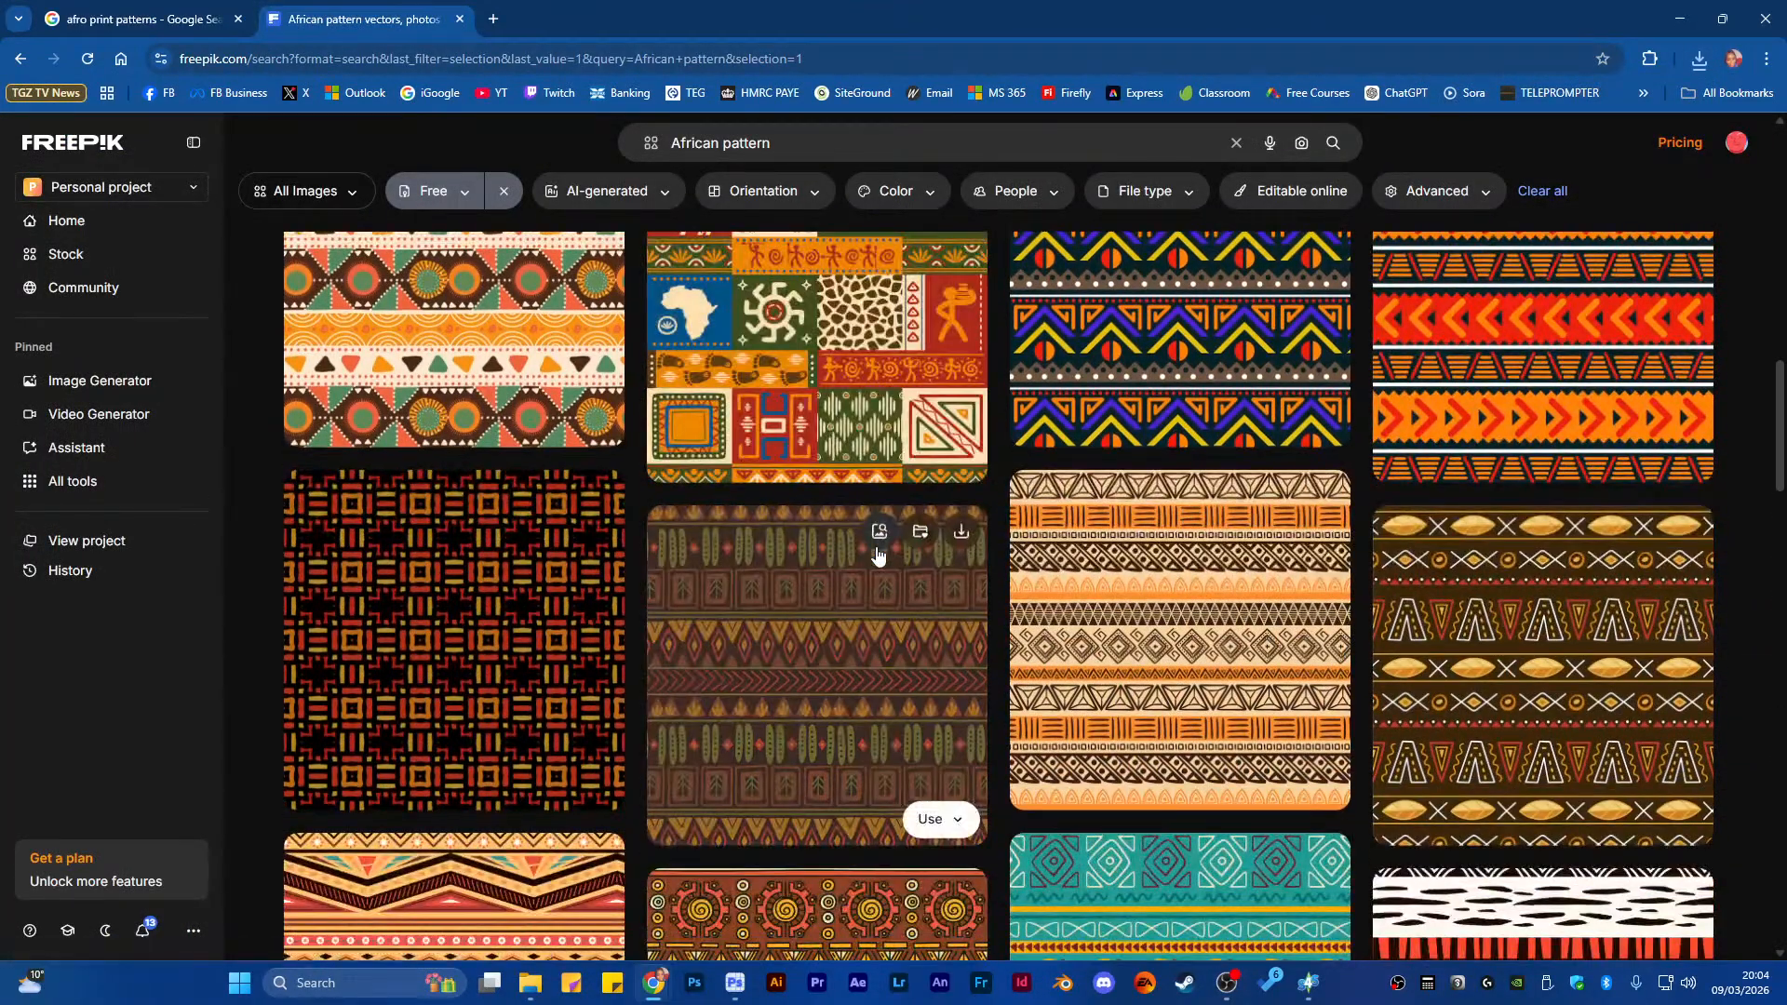
{"action": "scroll", "coordinate": [877, 556], "scroll_direction": "down", "scroll_amount": 4}
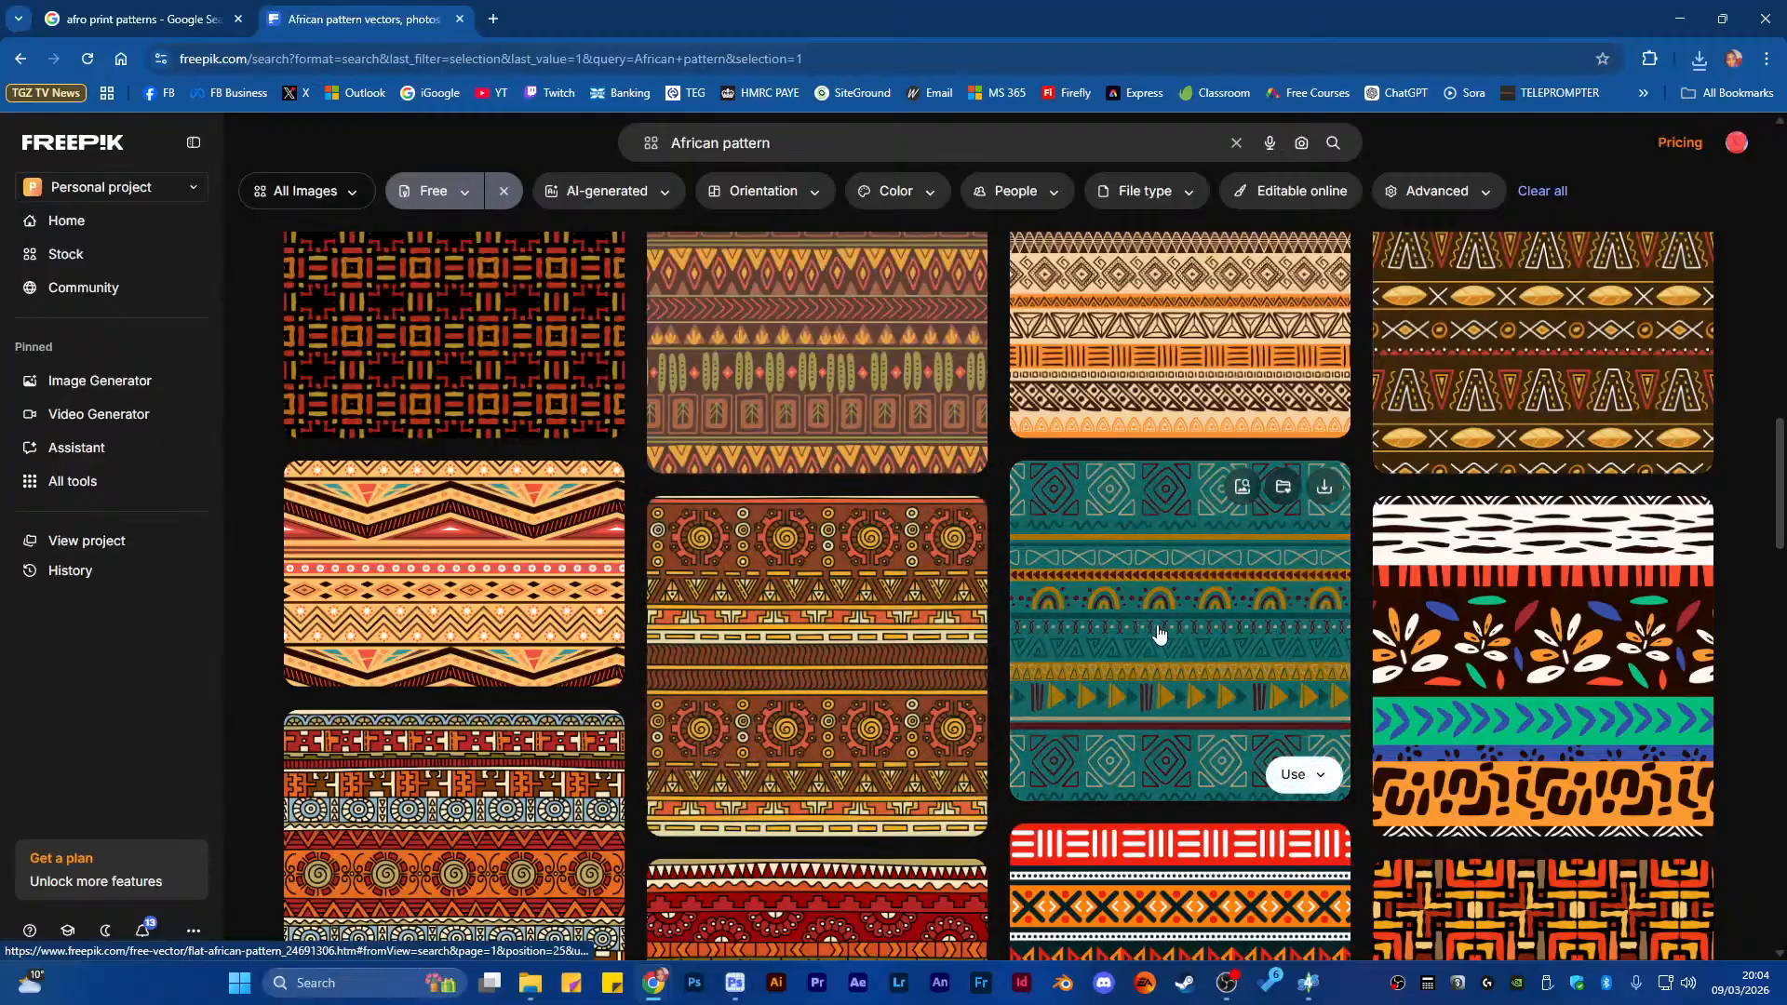
{"action": "left_click", "coordinate": [1176, 629]}
{"action": "left_click", "coordinate": [1601, 177]}
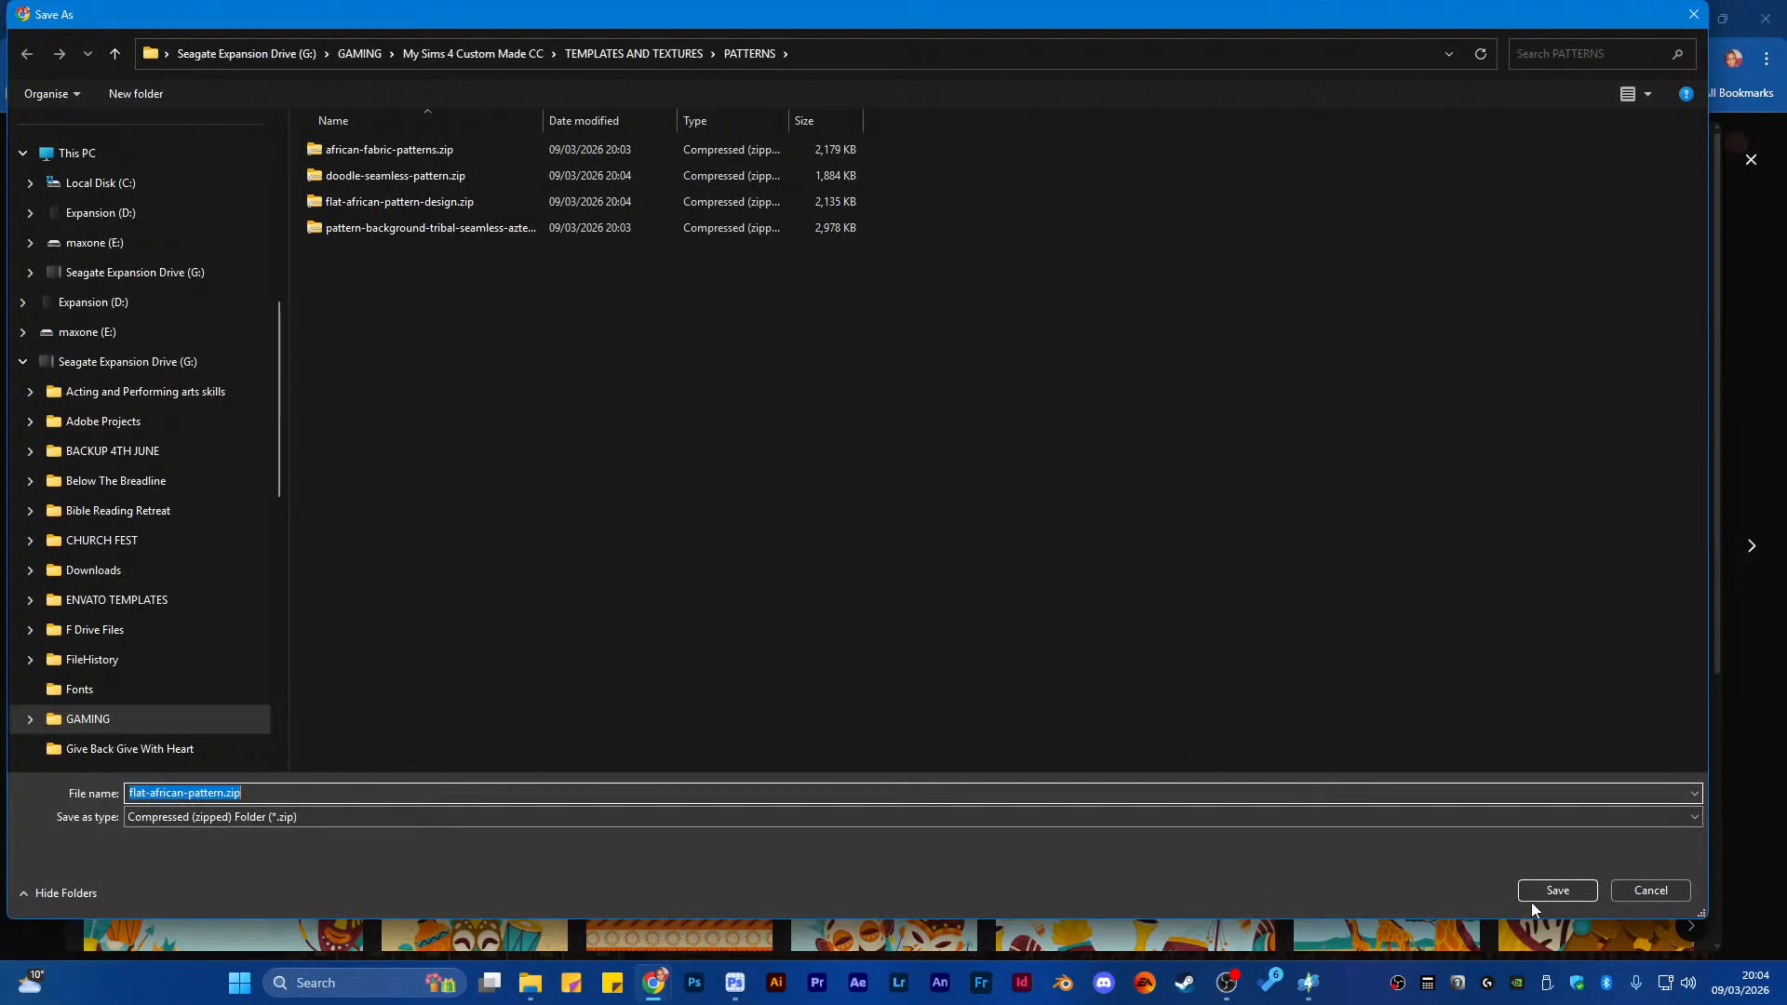
{"action": "left_click", "coordinate": [1557, 889]}
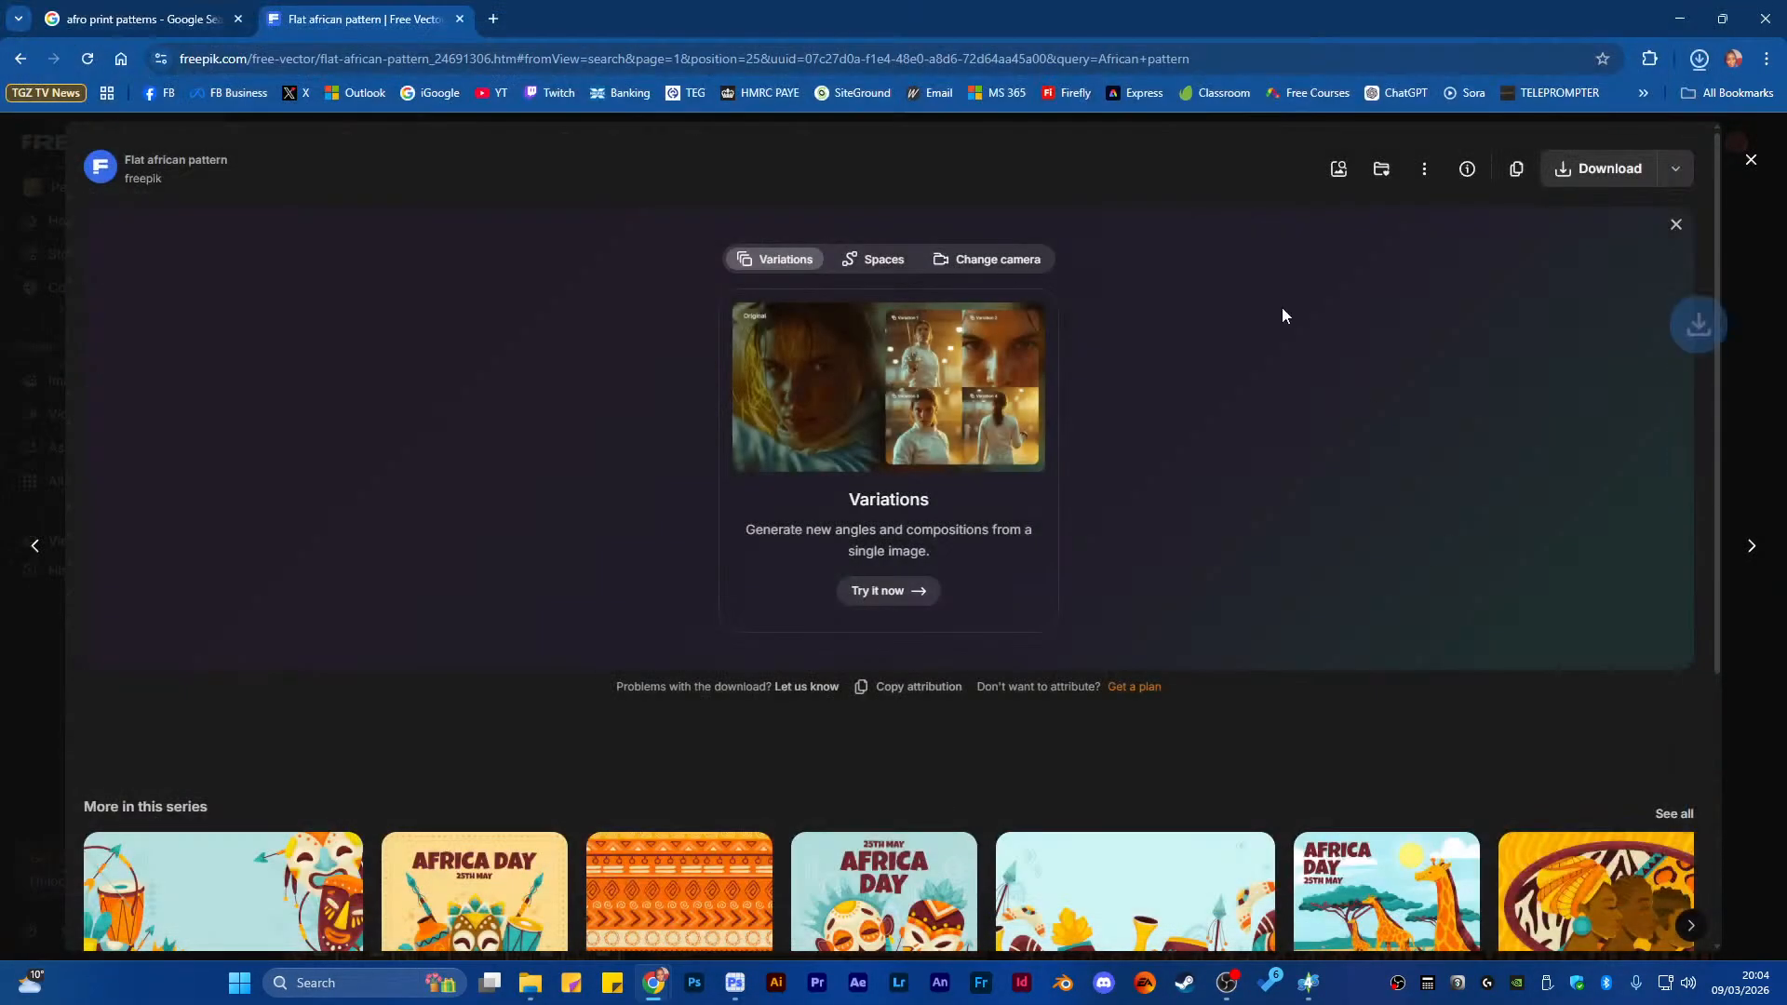
{"action": "left_click", "coordinate": [1750, 160]}
Download the cream flat African pattern with masks, shields and blue leaves as flat-african-pattern (1).zip into the PATTERNS folder and close its preview
{"action": "scroll", "coordinate": [923, 649], "scroll_direction": "down", "scroll_amount": 2}
{"action": "scroll", "coordinate": [922, 648], "scroll_direction": "down", "scroll_amount": 2}
{"action": "scroll", "coordinate": [898, 623], "scroll_direction": "down", "scroll_amount": 2}
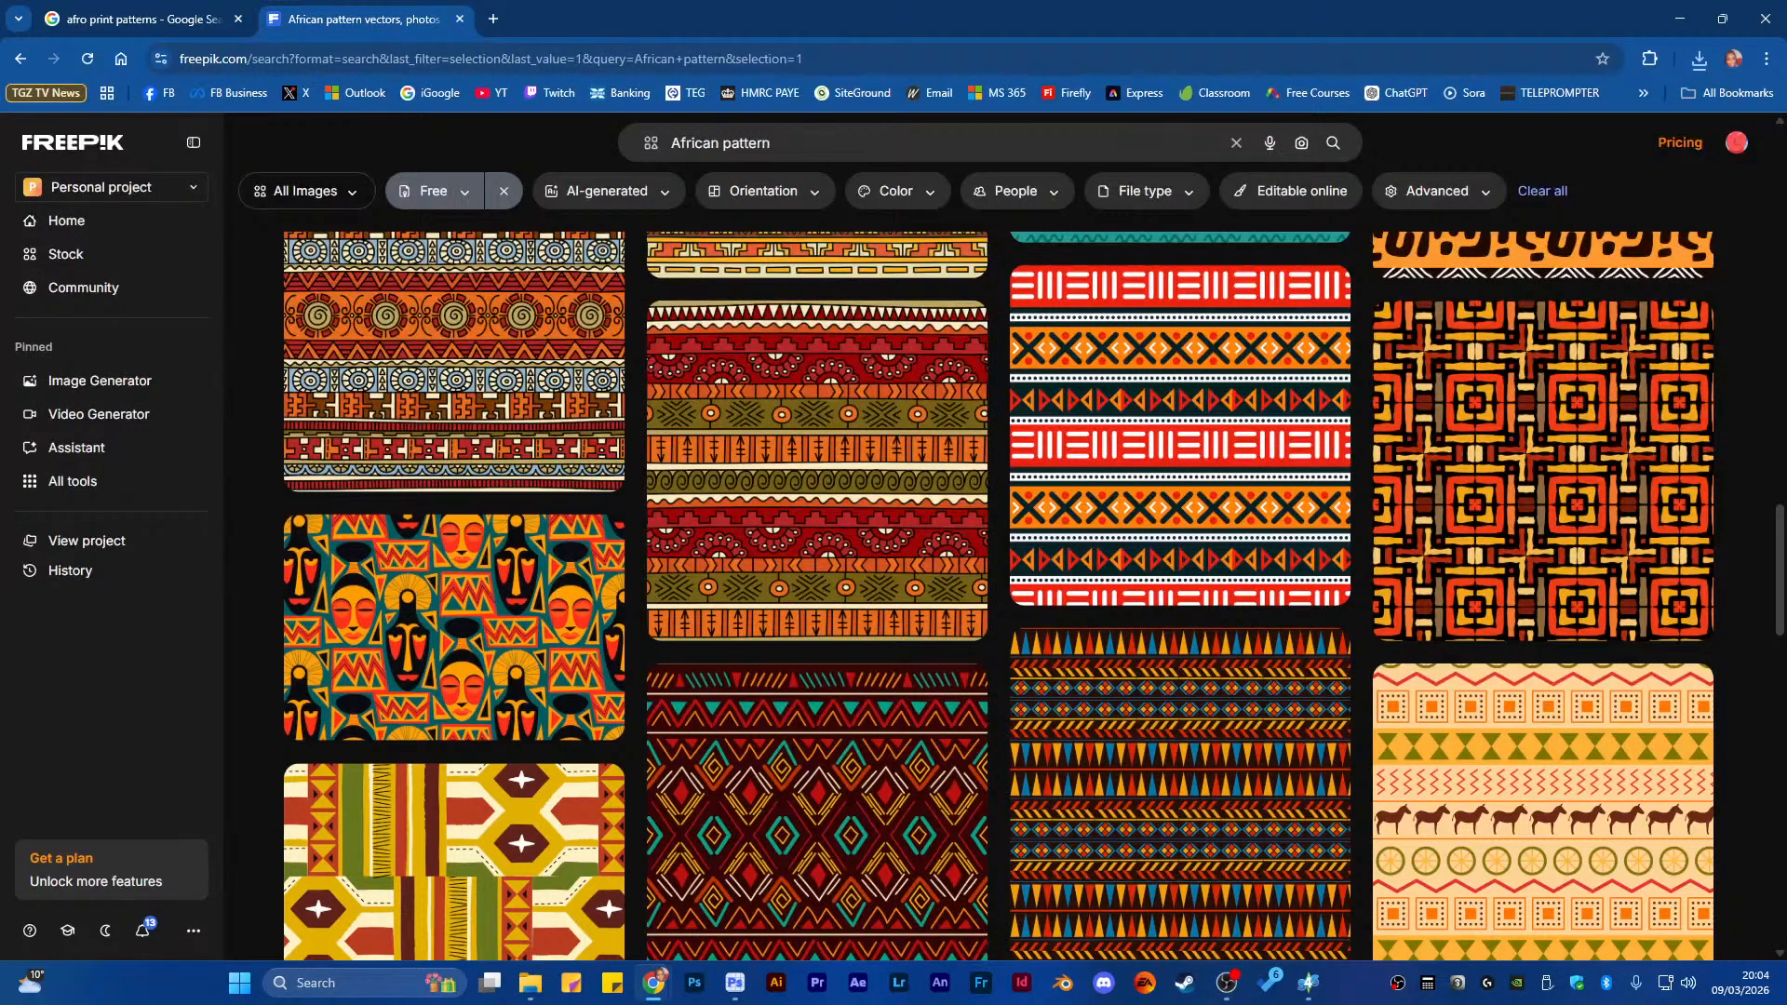
{"action": "key", "text": "super+d"}
{"action": "key", "text": "super+d"}
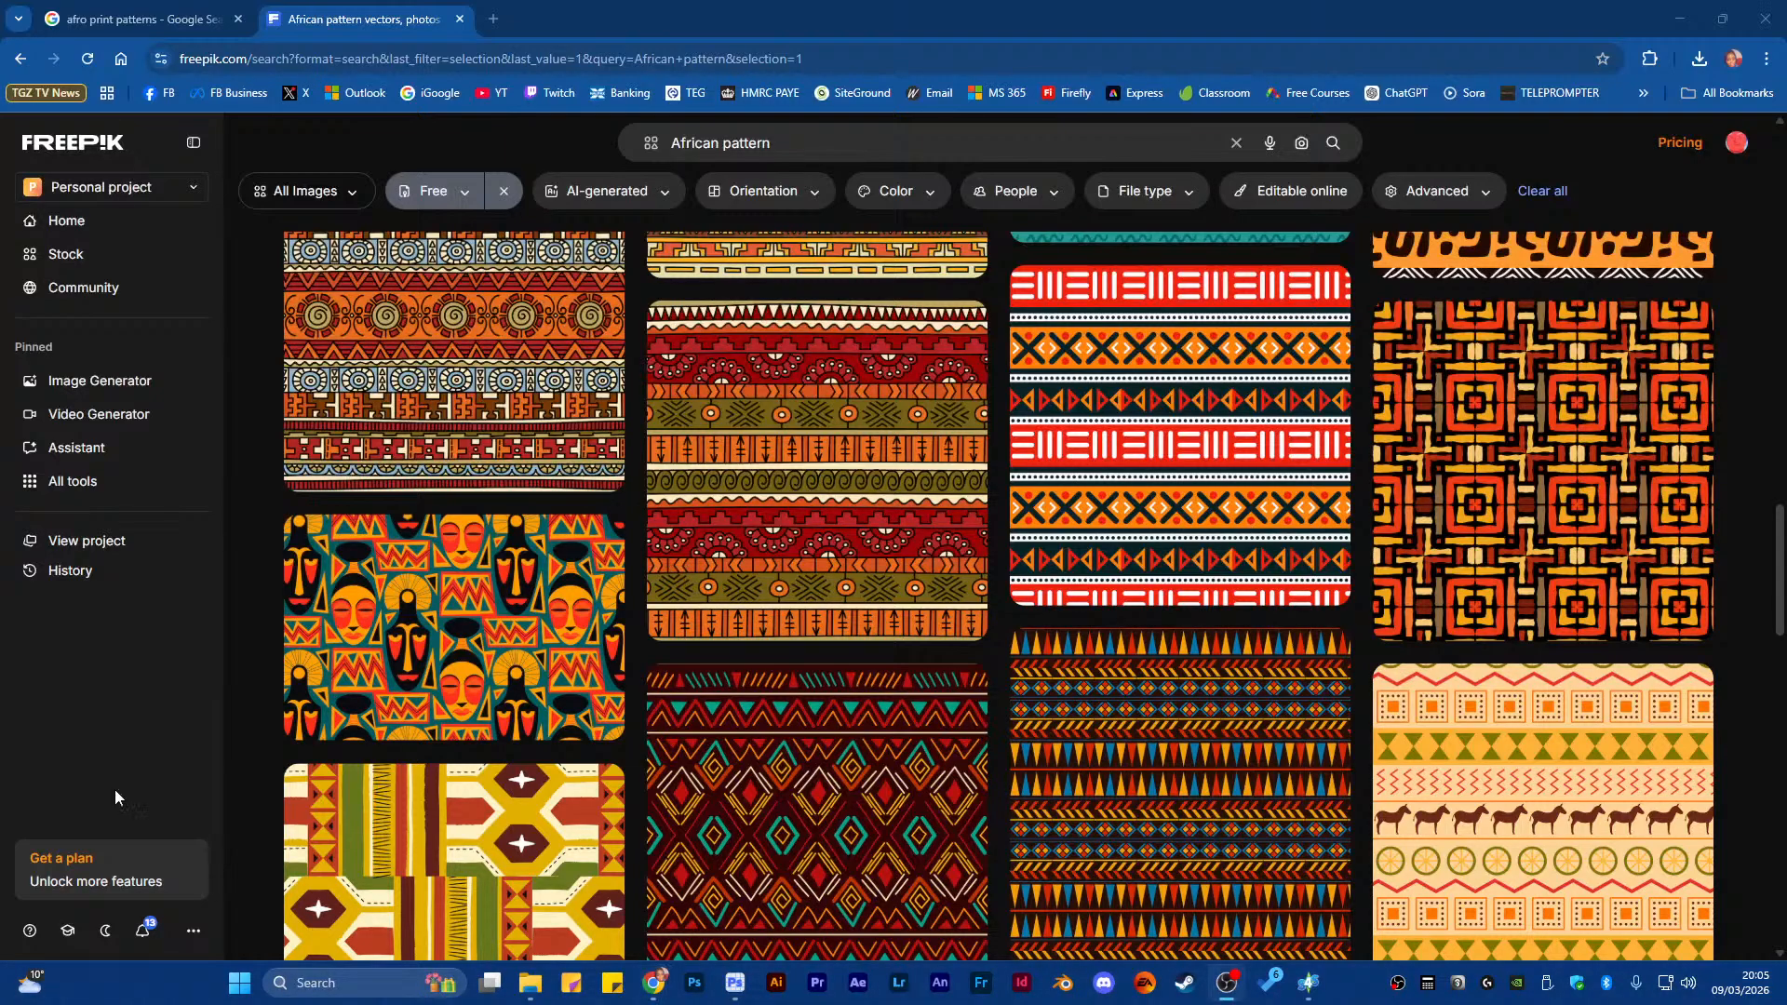
{"action": "scroll", "coordinate": [800, 633], "scroll_direction": "down", "scroll_amount": 3}
{"action": "scroll", "coordinate": [800, 633], "scroll_direction": "down", "scroll_amount": 3}
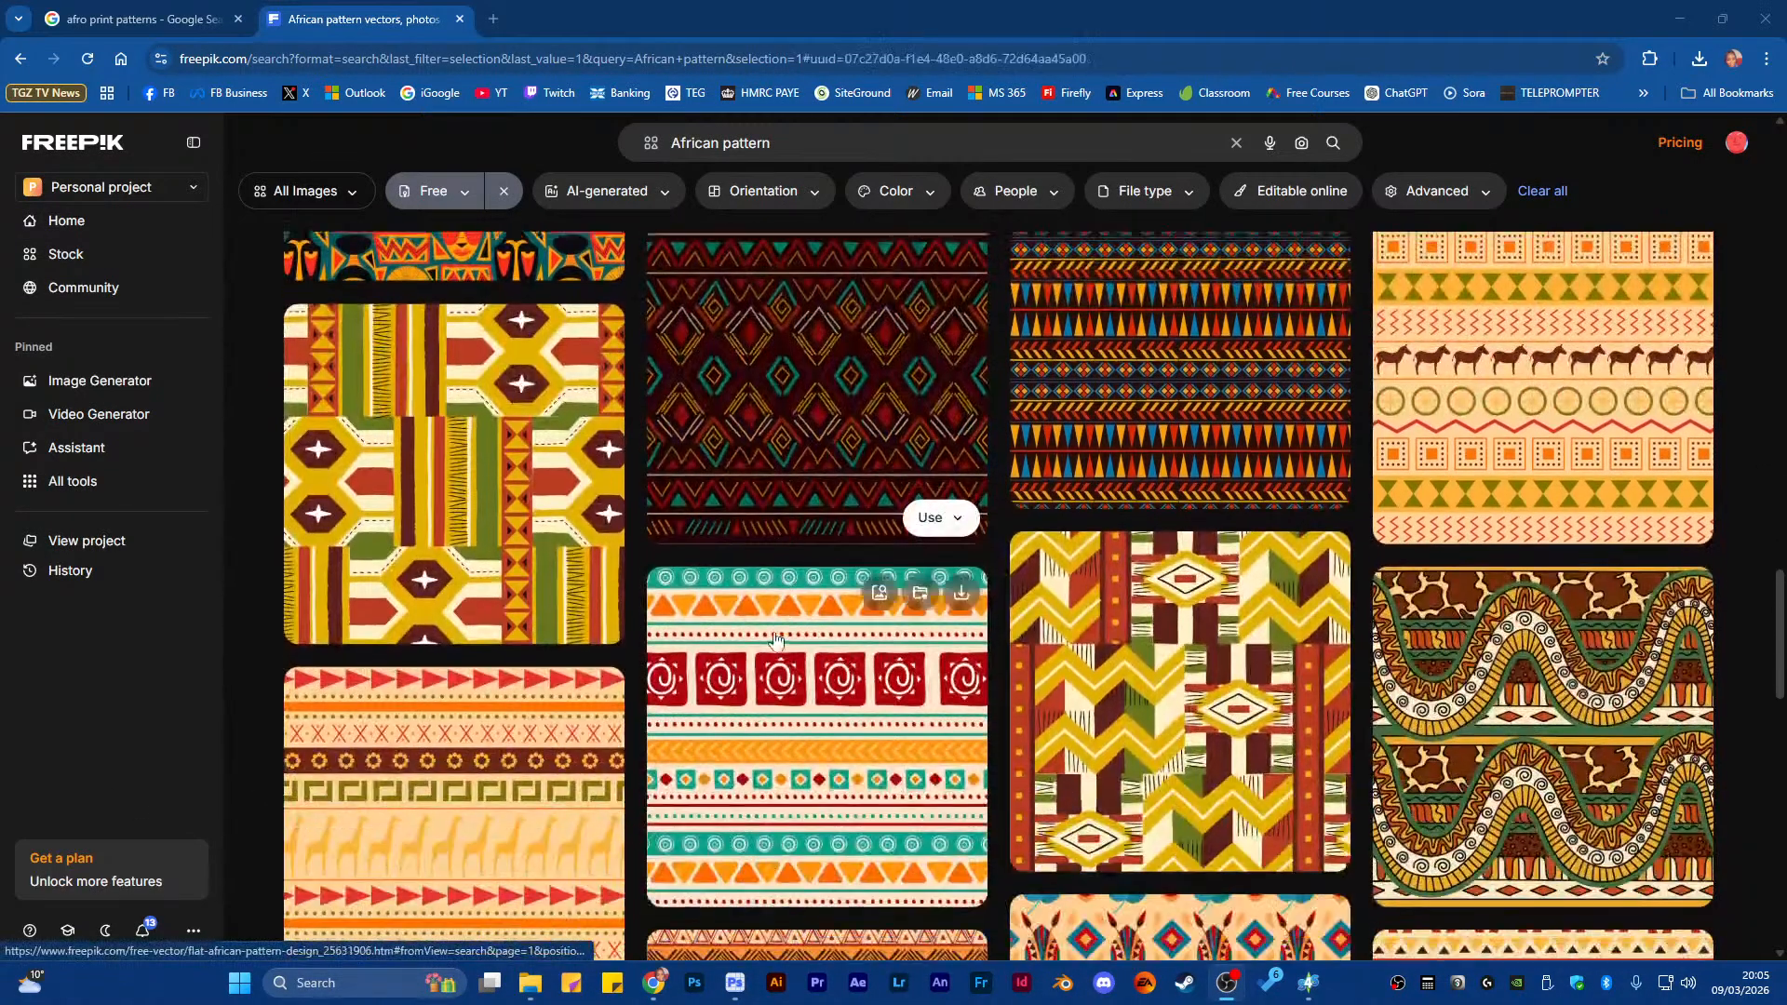
{"action": "scroll", "coordinate": [719, 600], "scroll_direction": "down", "scroll_amount": 3}
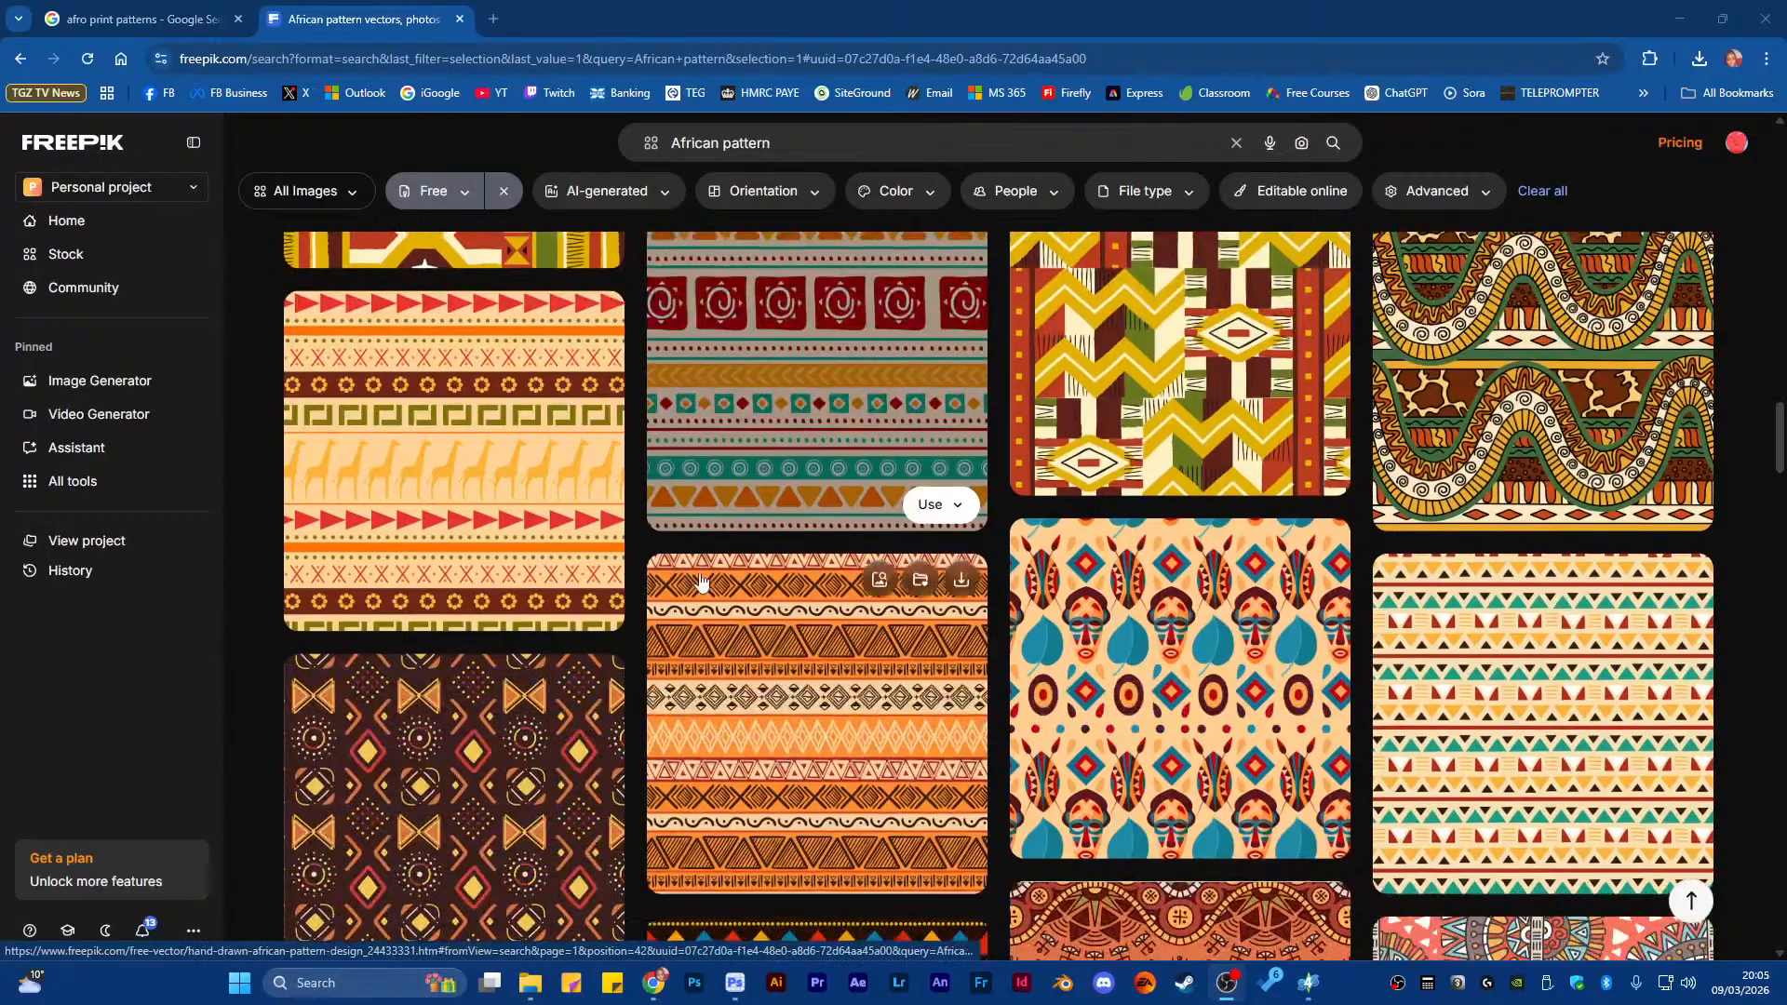
{"action": "left_click", "coordinate": [1160, 663]}
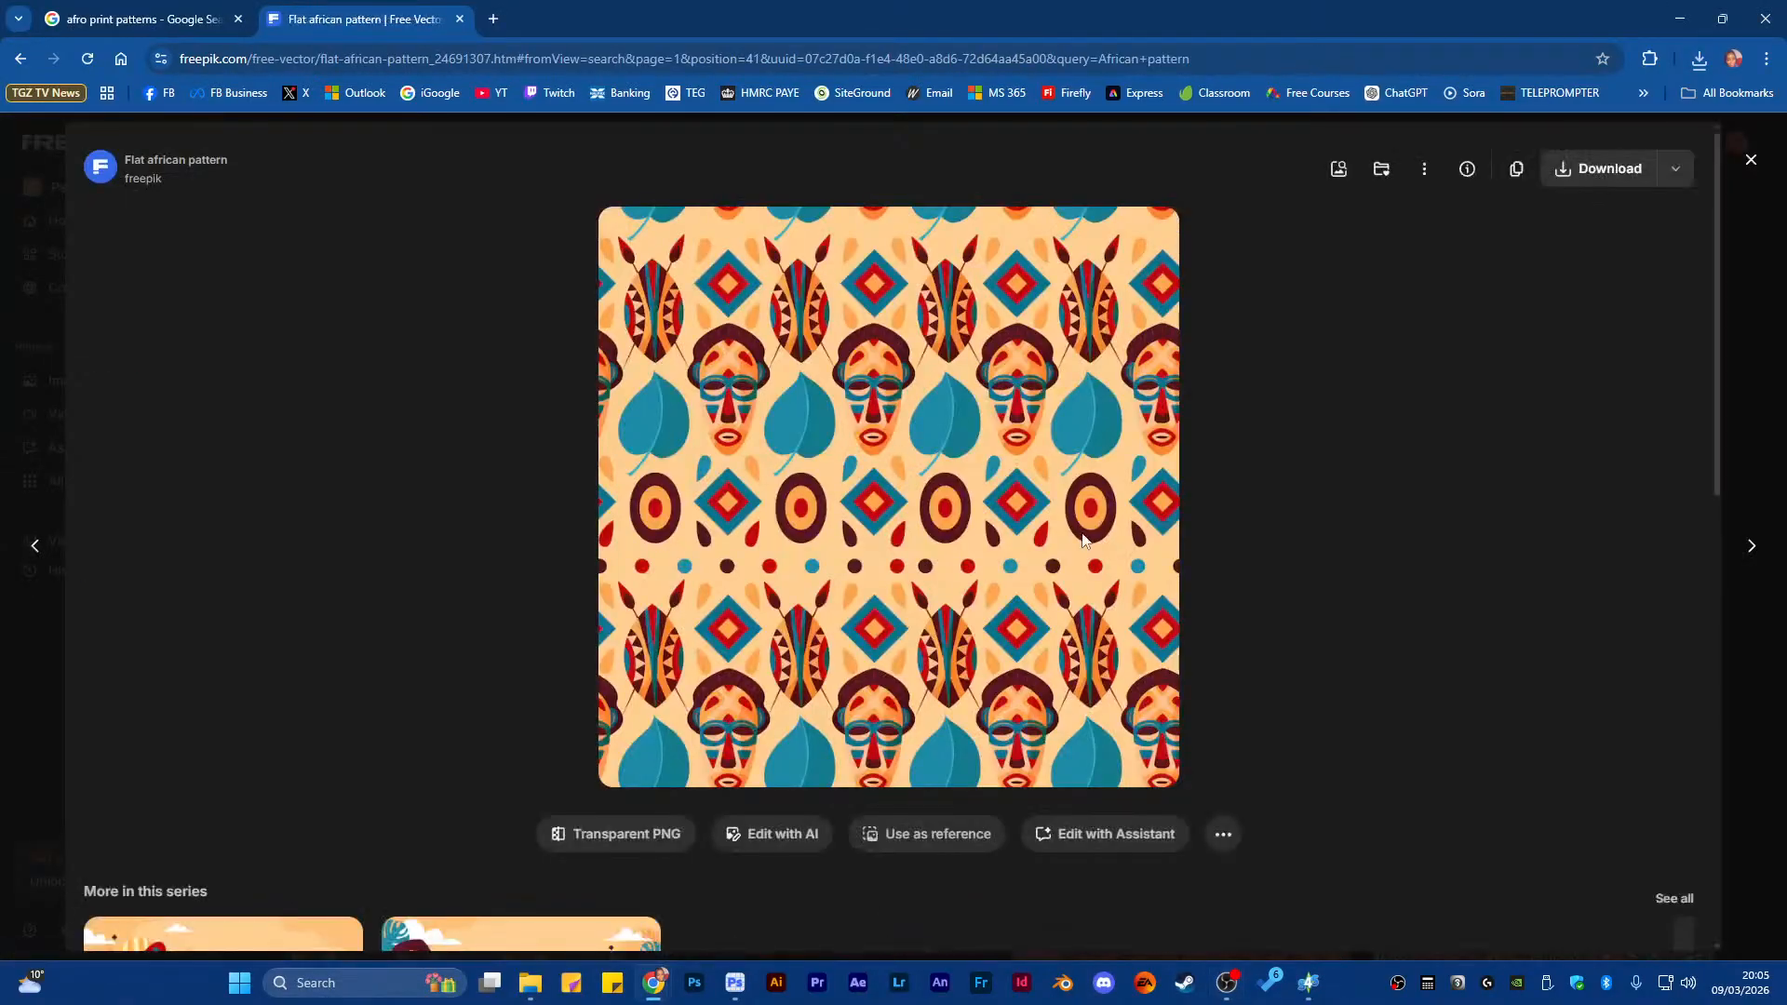
{"action": "left_click", "coordinate": [1573, 170]}
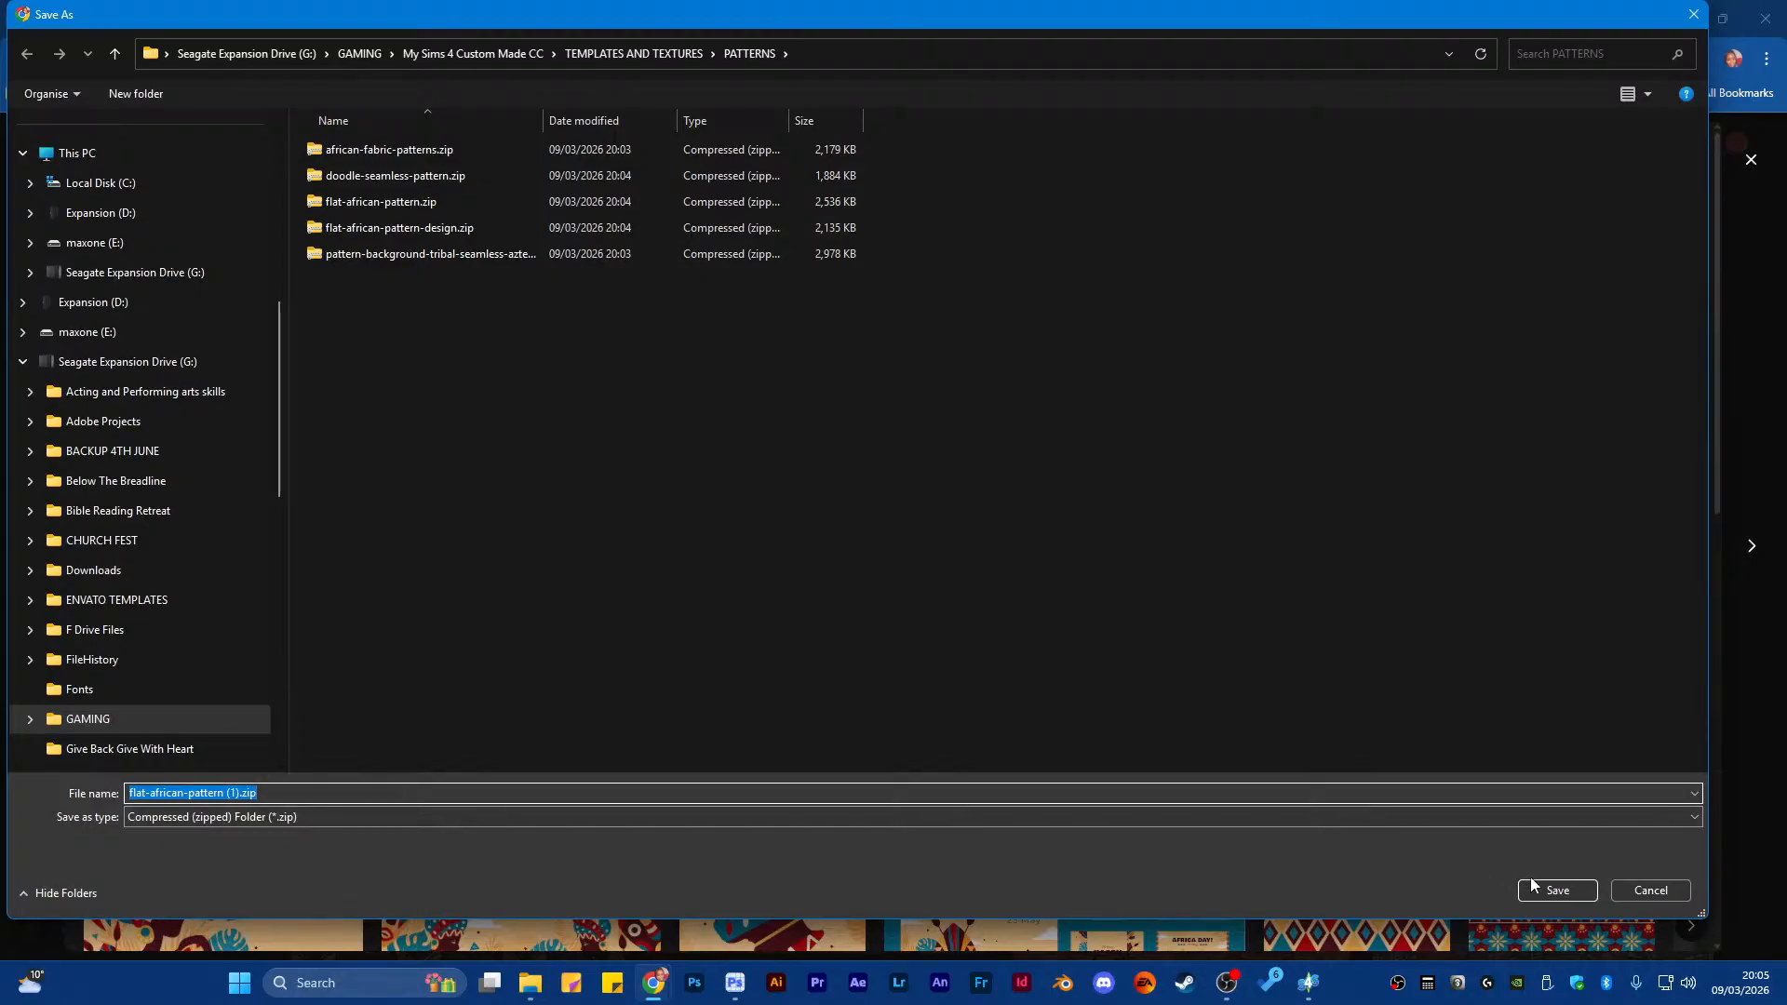
{"action": "left_click", "coordinate": [1526, 889]}
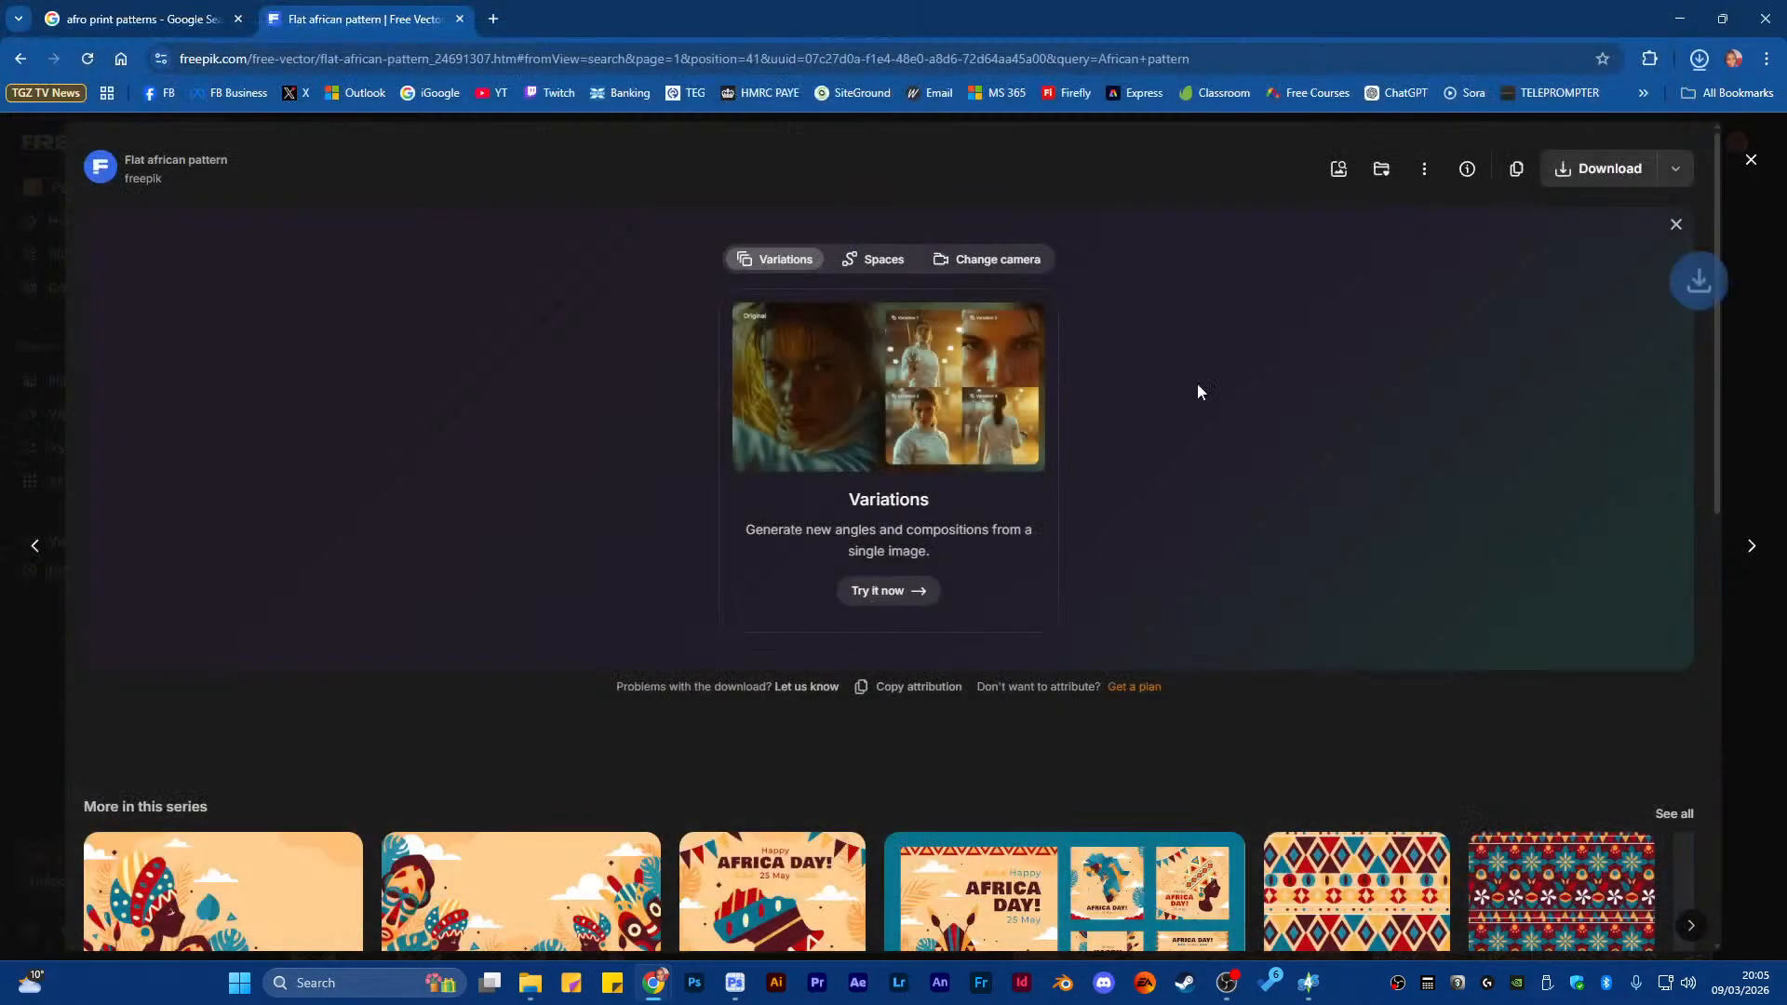
{"action": "left_click", "coordinate": [1766, 350]}
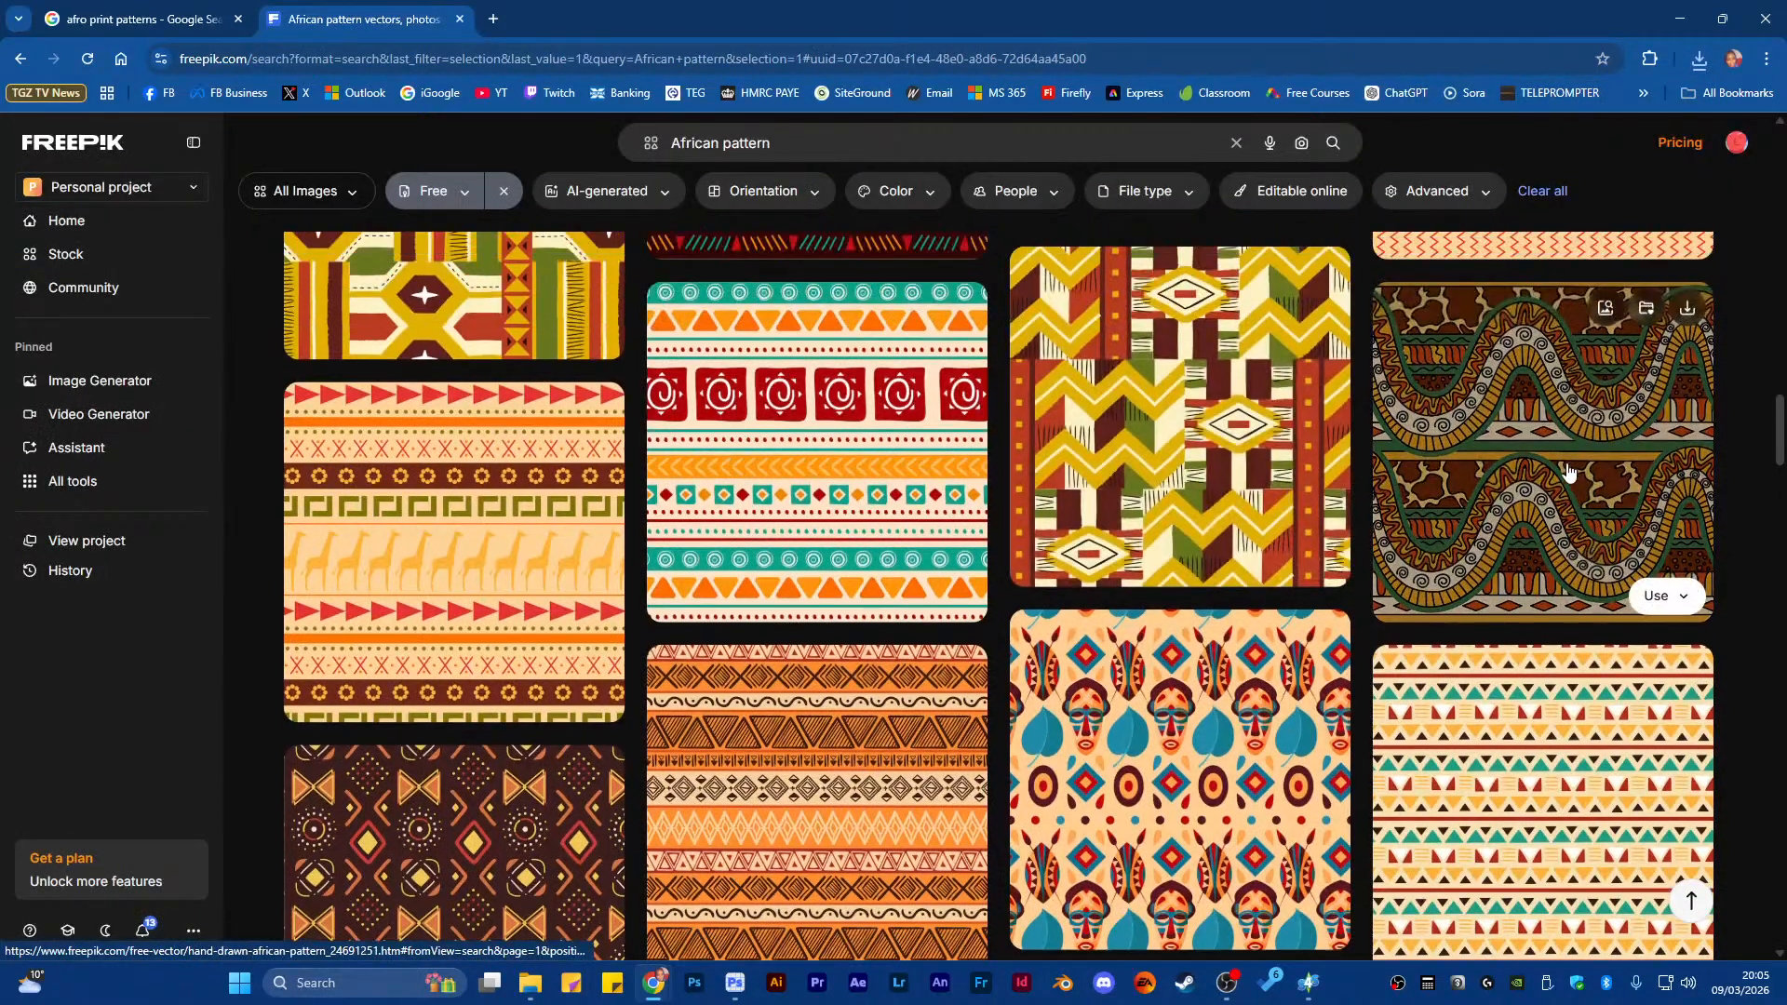
Download the hand-drawn African pattern with green and yellow wavy bands as hand-drawn-african-pattern.zip into the PATTERNS folder
{"action": "left_click", "coordinate": [1567, 470]}
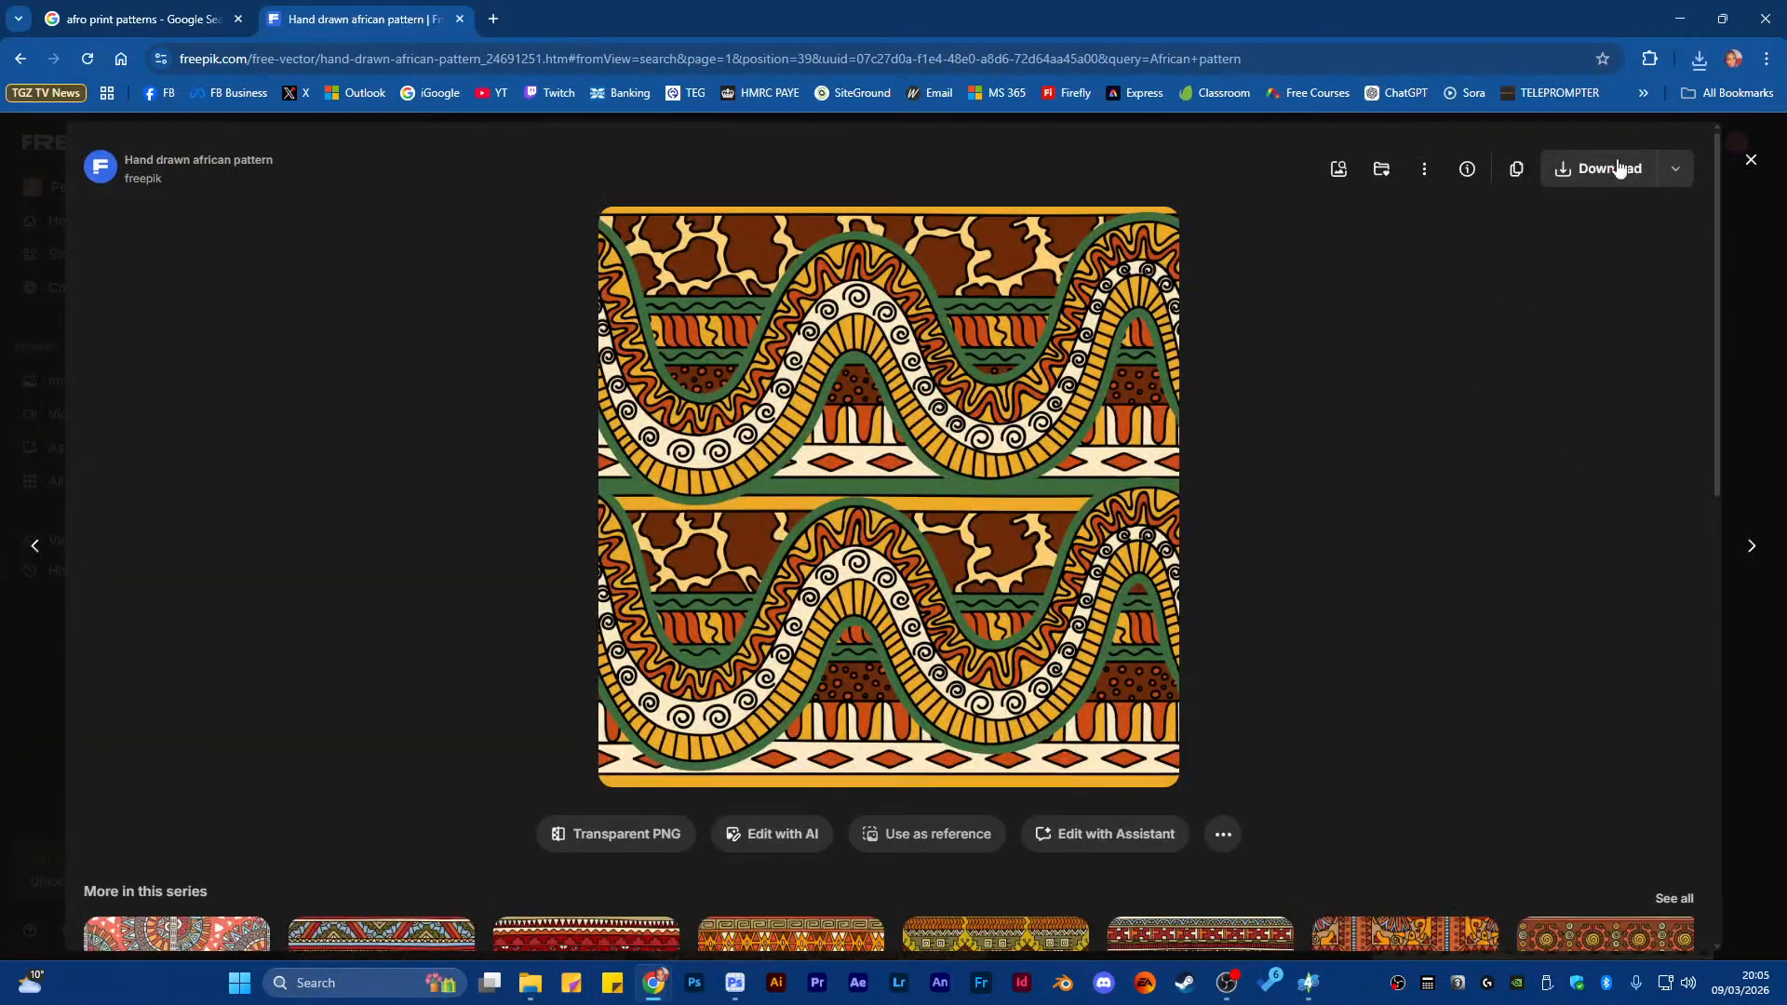
{"action": "left_click", "coordinate": [1601, 174]}
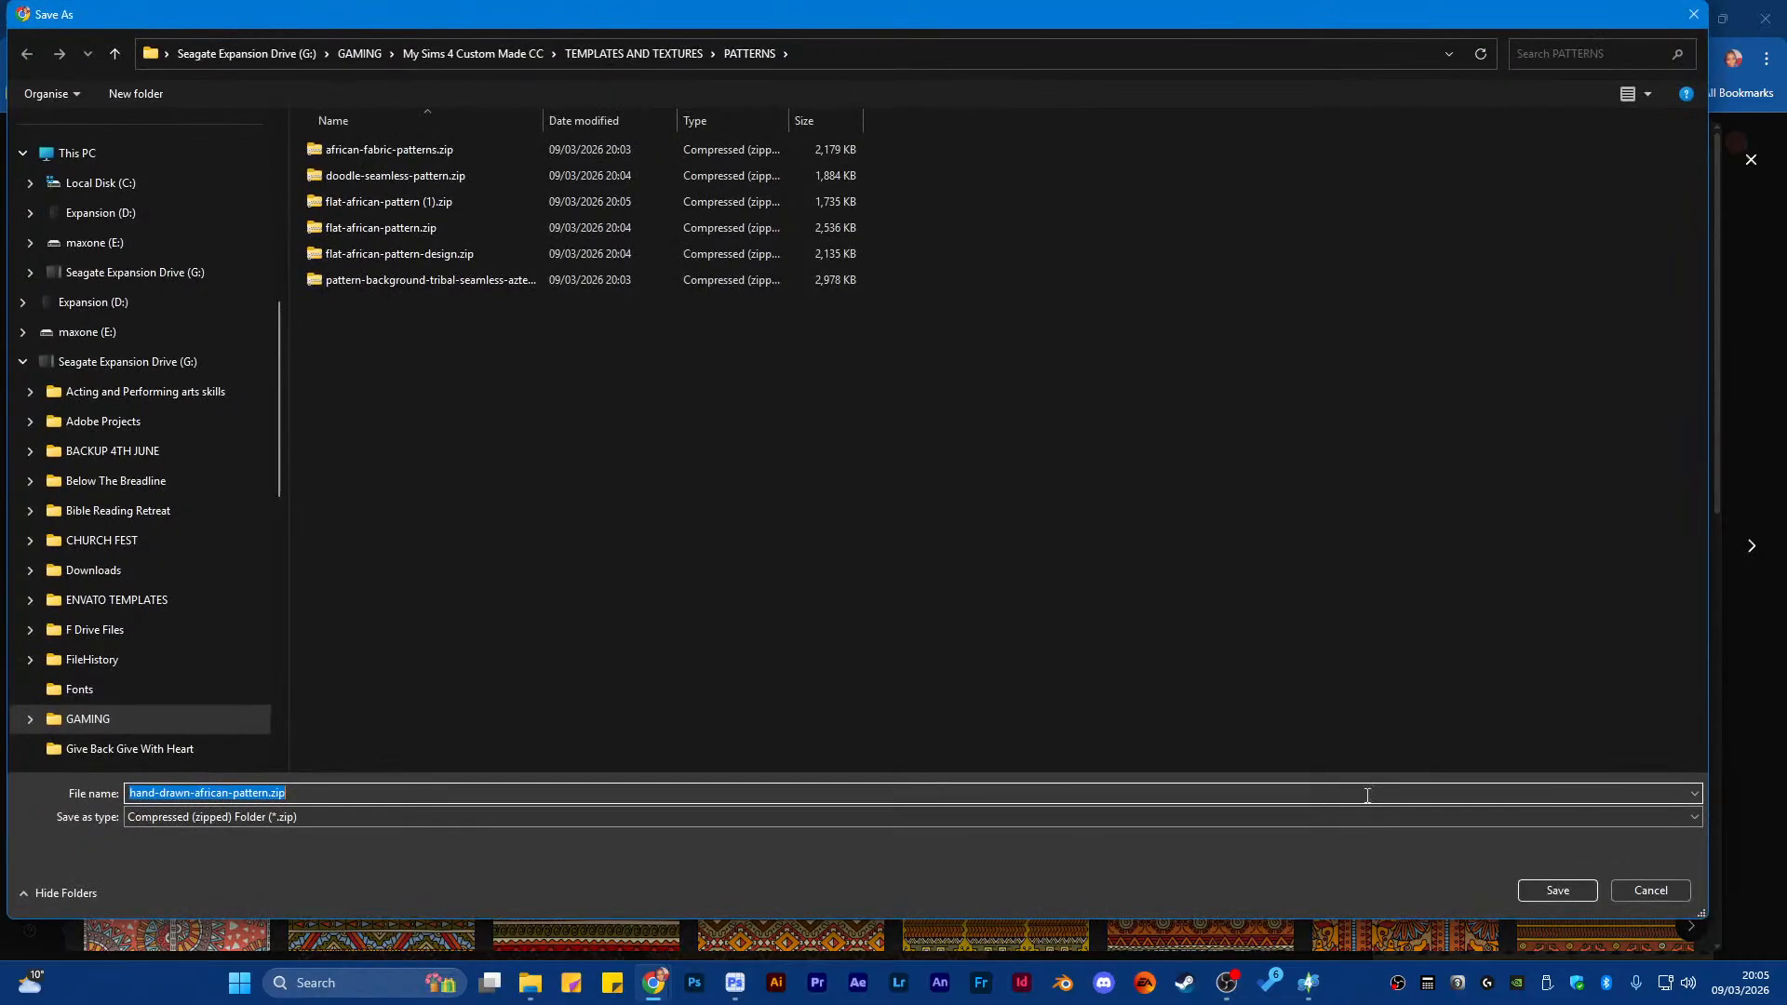
{"action": "left_click", "coordinate": [1554, 887]}
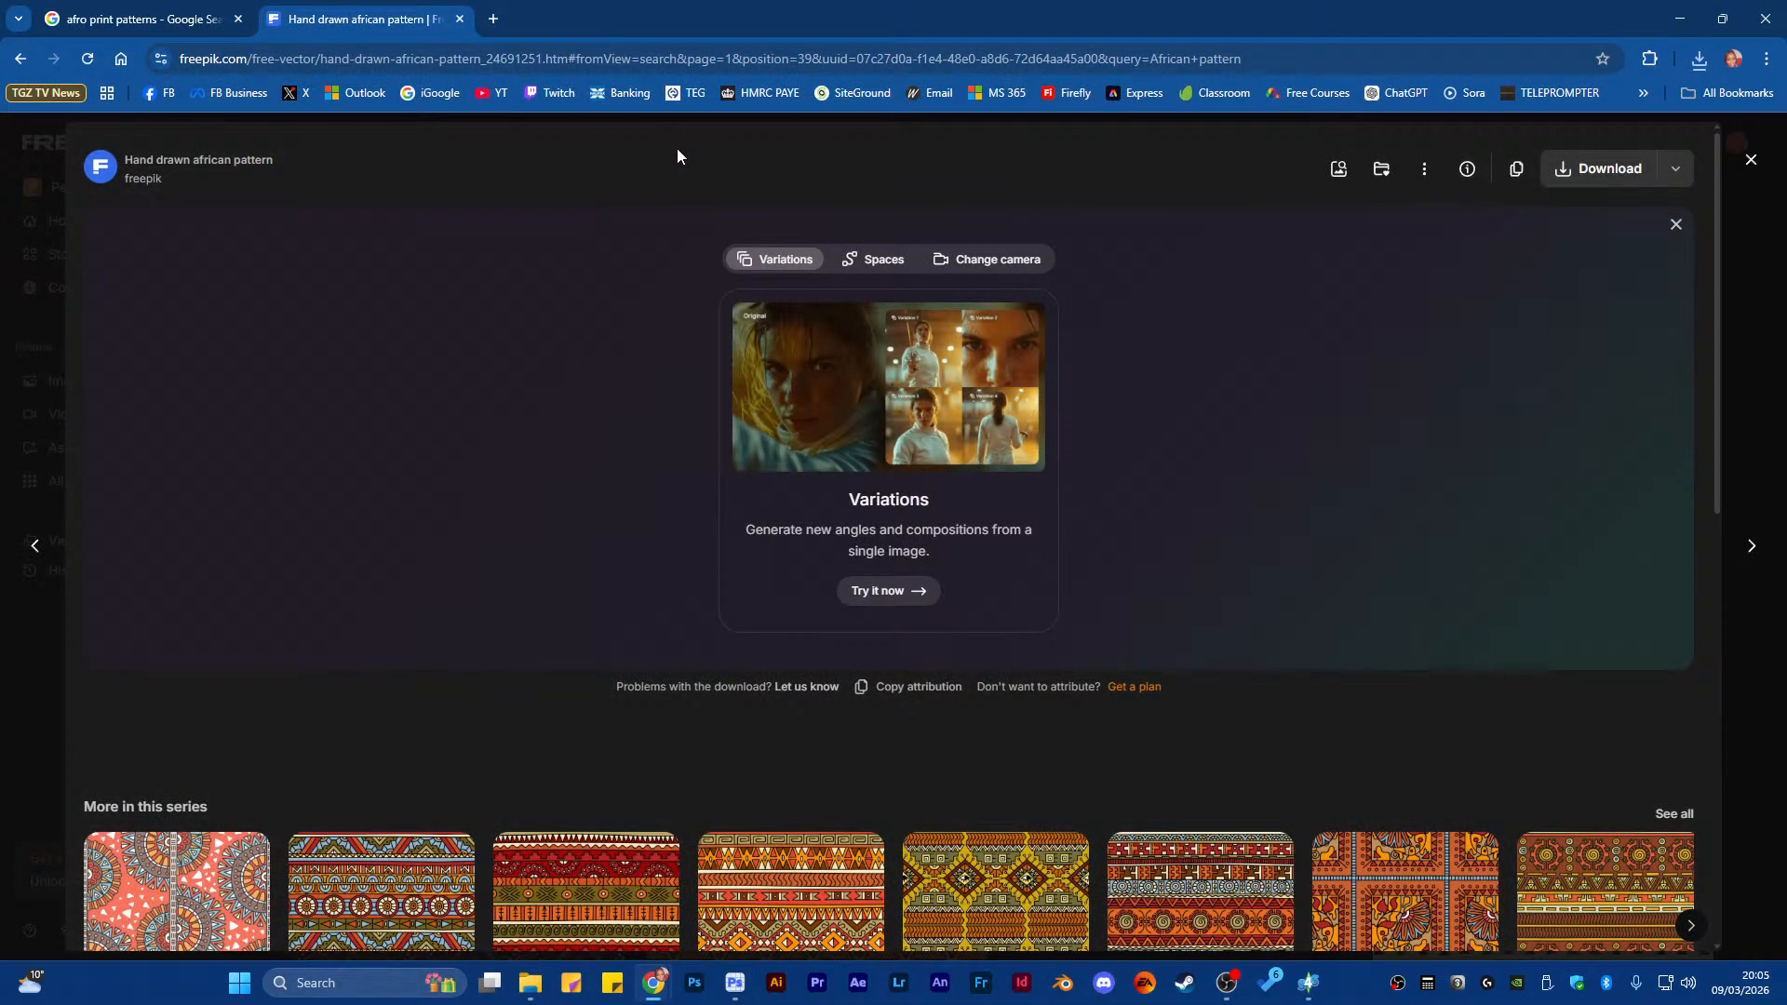
Switch to File Explorer and show EPC MEDIA TUTORIALS LETS MAKE SIMS 4 CUSTOM CONTENT RECOLOURS TOGETHER.jpg maximised in the photo viewer
{"action": "left_click", "coordinate": [172, 20]}
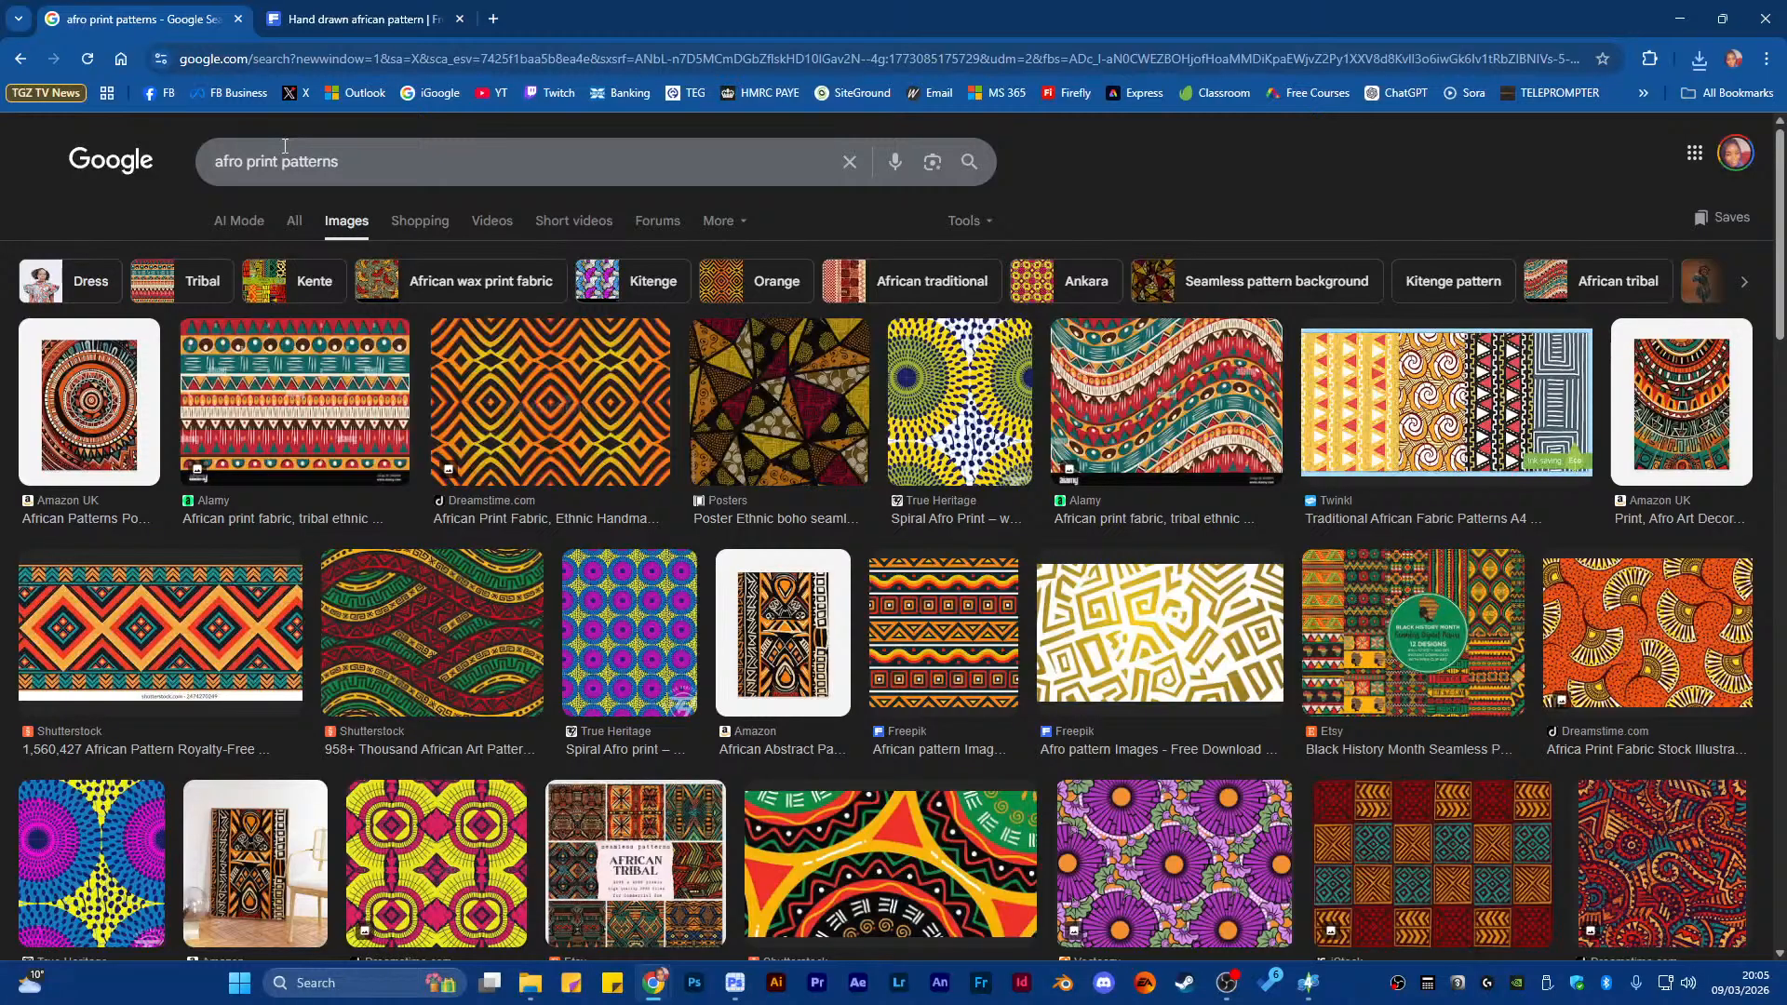
{"action": "right_click", "coordinate": [530, 992]}
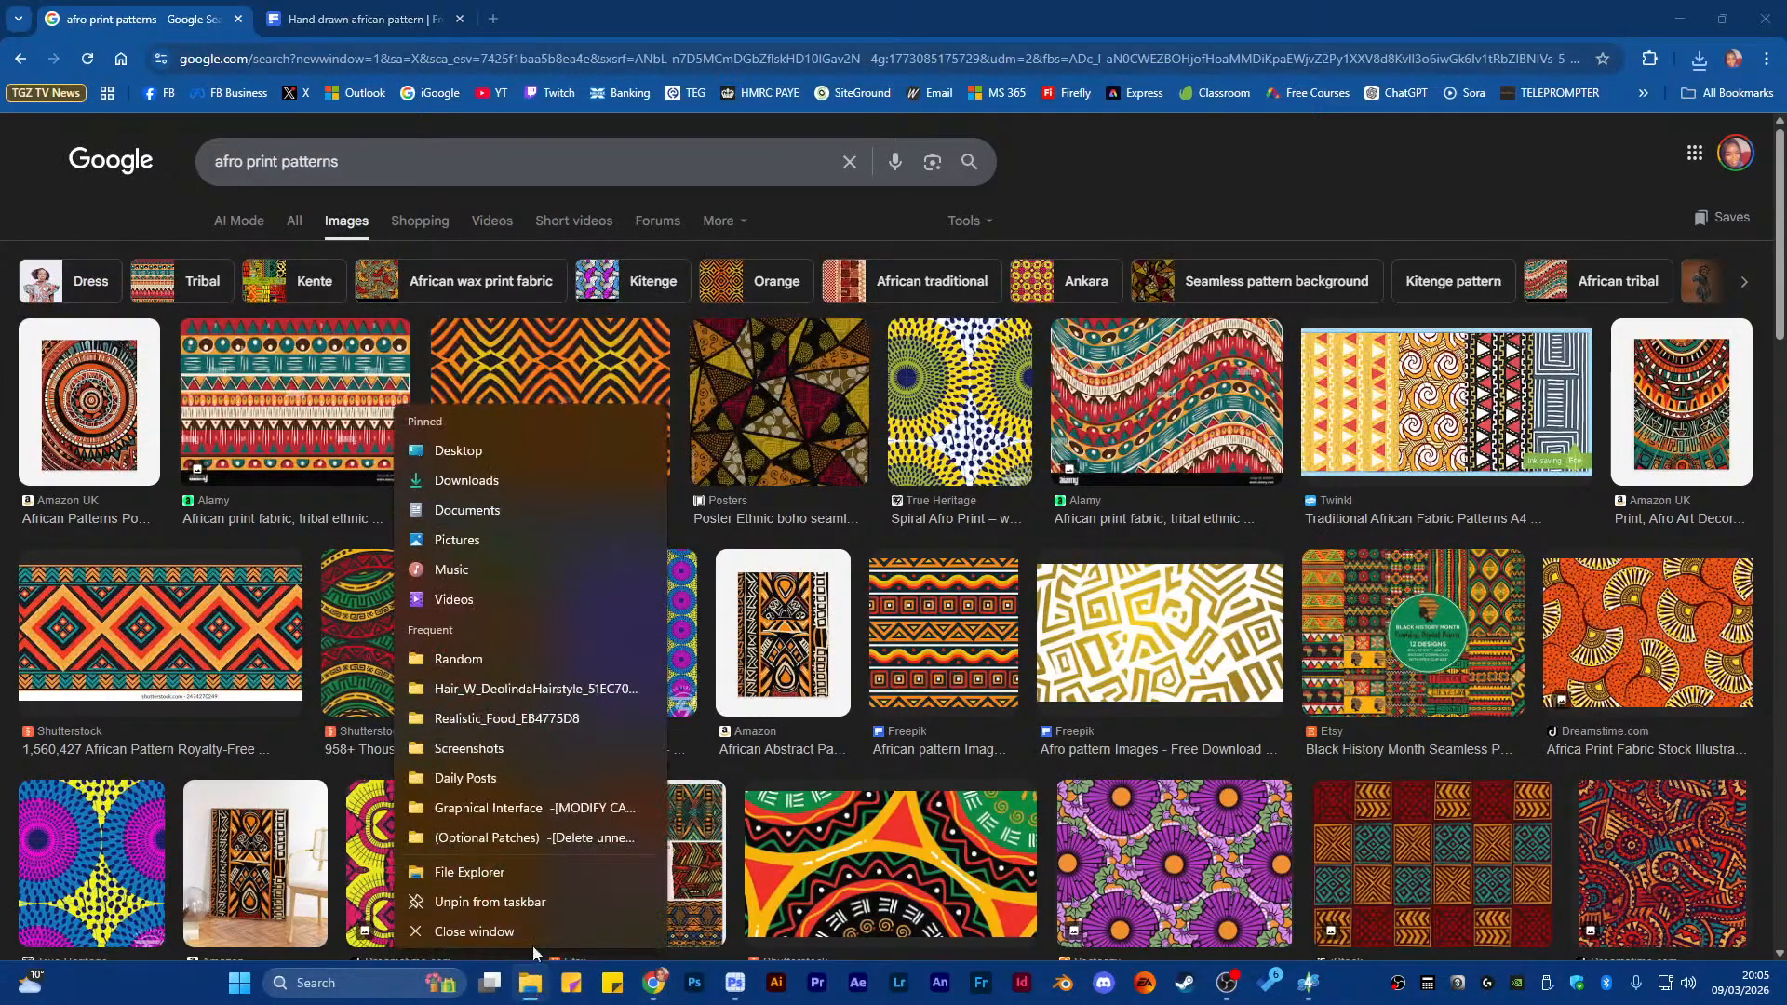
{"action": "left_click", "coordinate": [517, 876]}
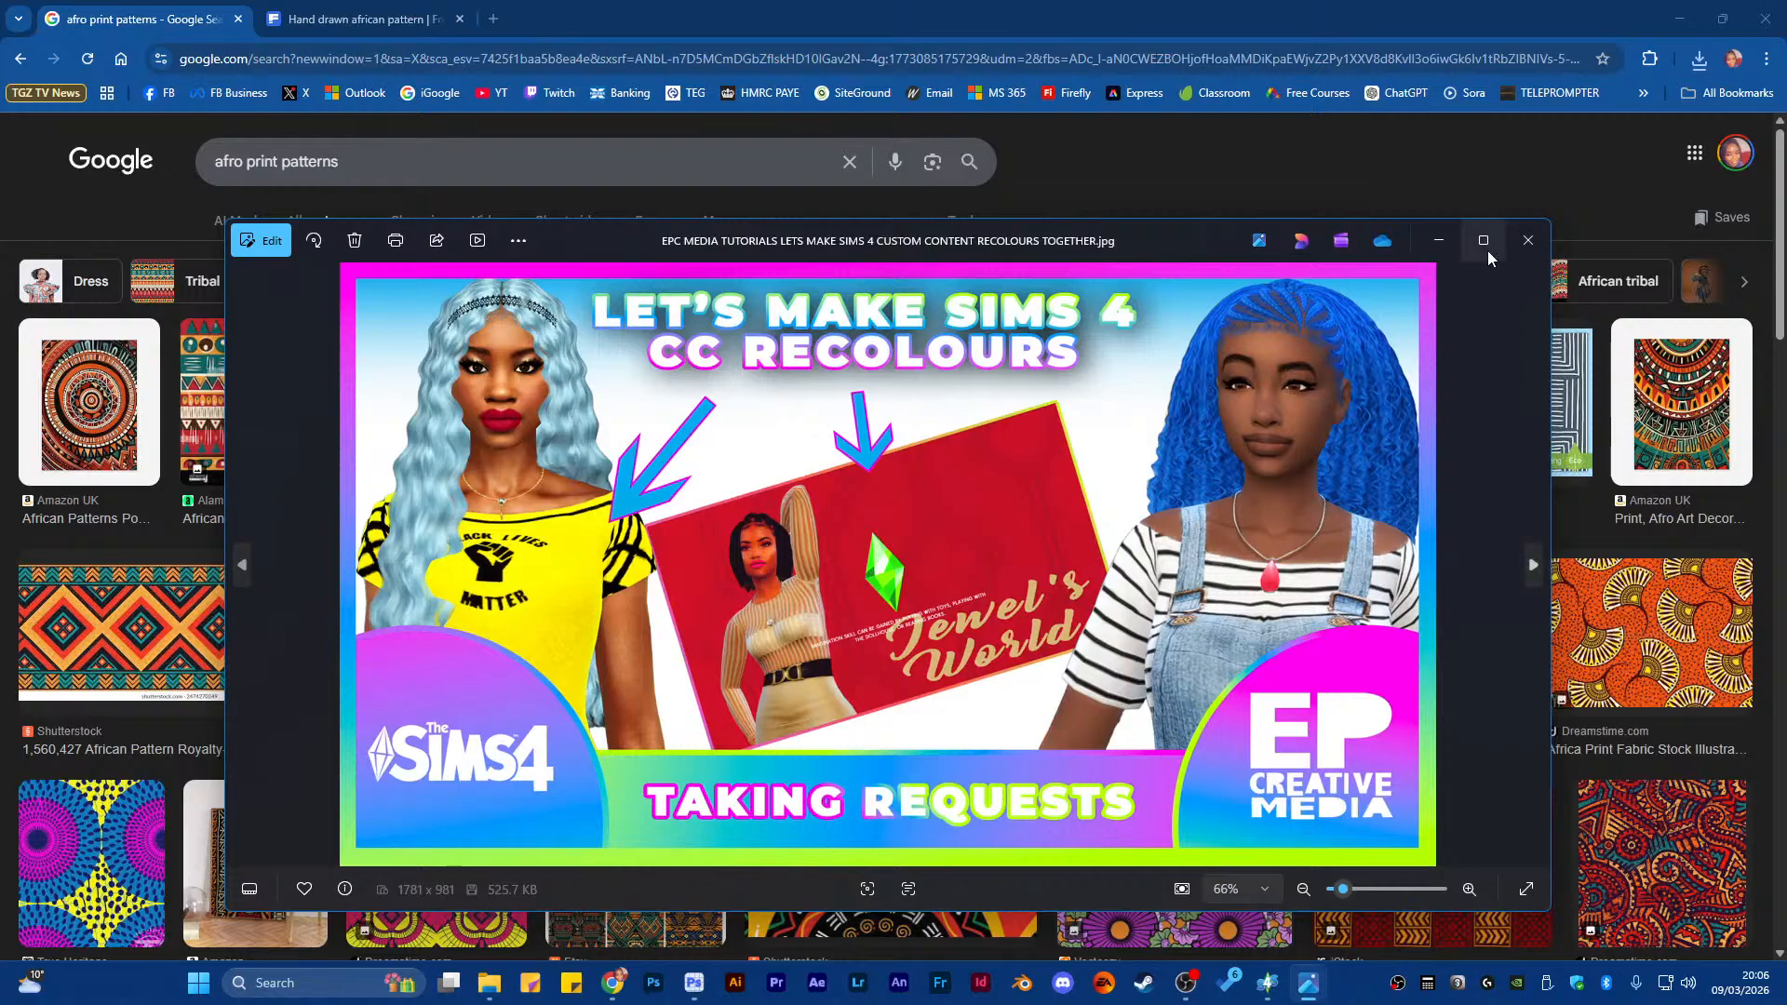
{"action": "left_click", "coordinate": [1483, 244]}
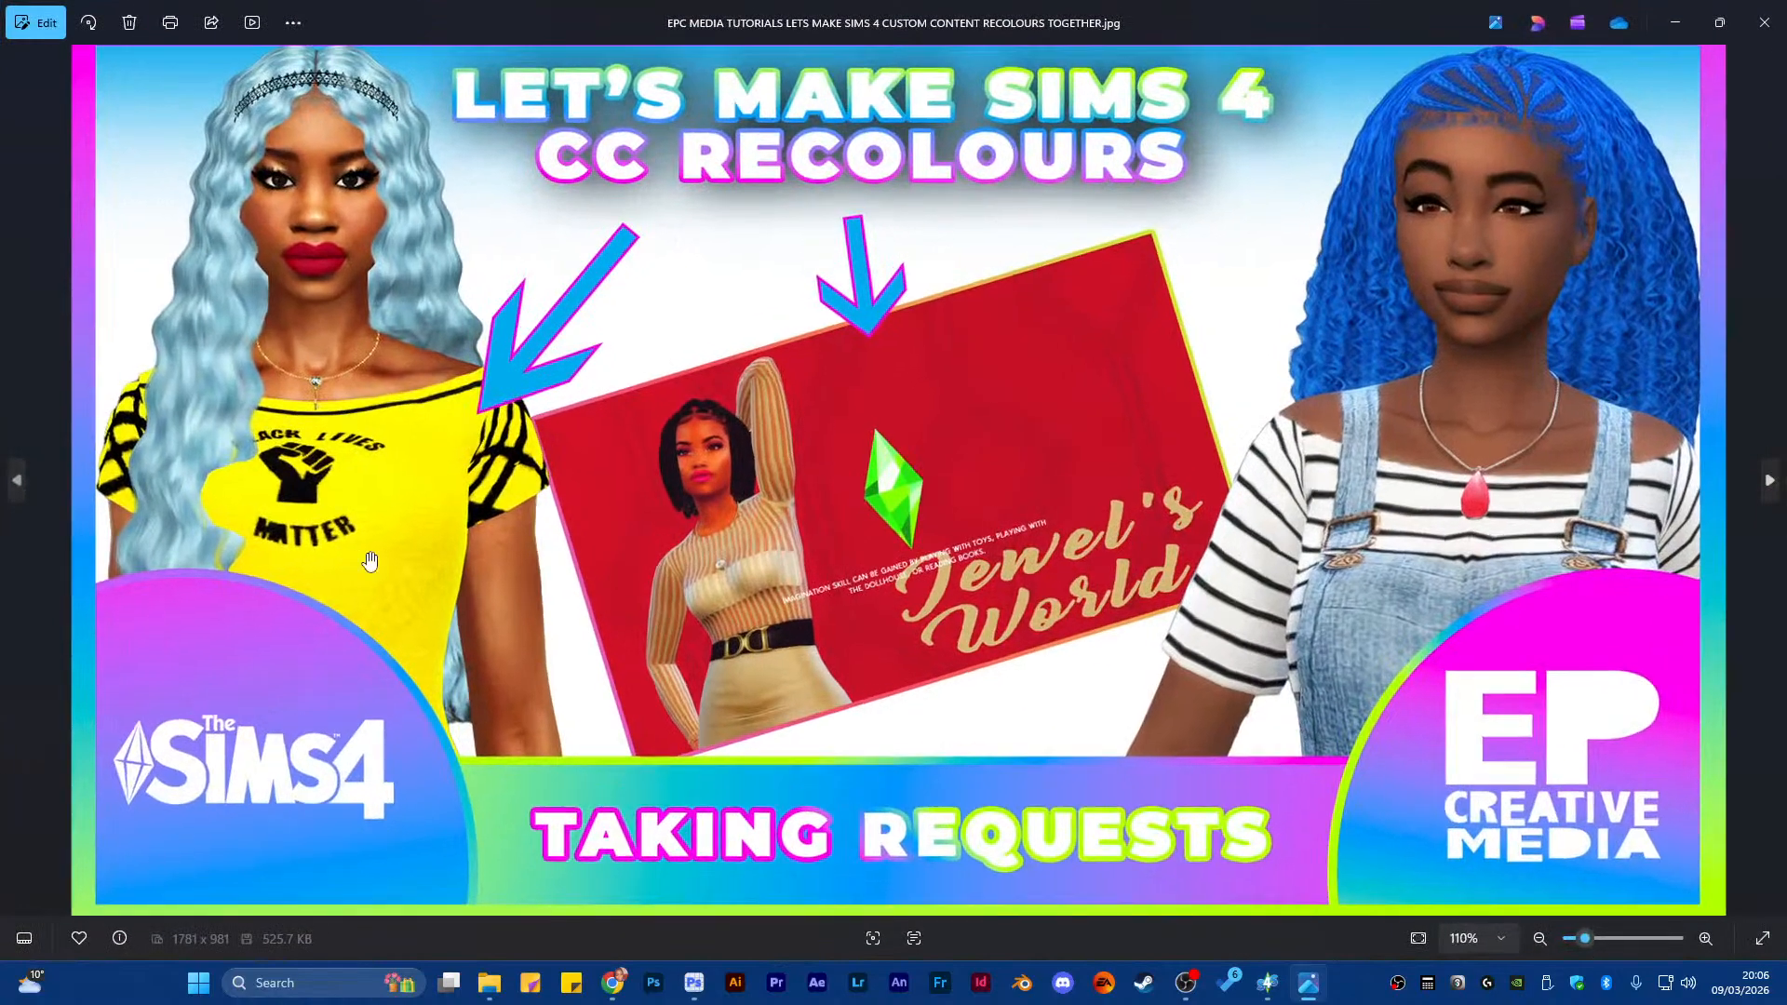
Examine the recoloured yellow Black Lives Matter T-shirt and the other clothing in the CC recolours thumbnail up close and in full
{"action": "scroll", "coordinate": [343, 541], "scroll_direction": "up", "scroll_amount": 3}
{"action": "scroll", "coordinate": [343, 541], "scroll_direction": "down", "scroll_amount": 3}
{"action": "scroll", "coordinate": [331, 405], "scroll_direction": "up", "scroll_amount": 1}
{"action": "left_click_drag", "start_coordinate": [331, 404], "coordinate": [334, 475]}
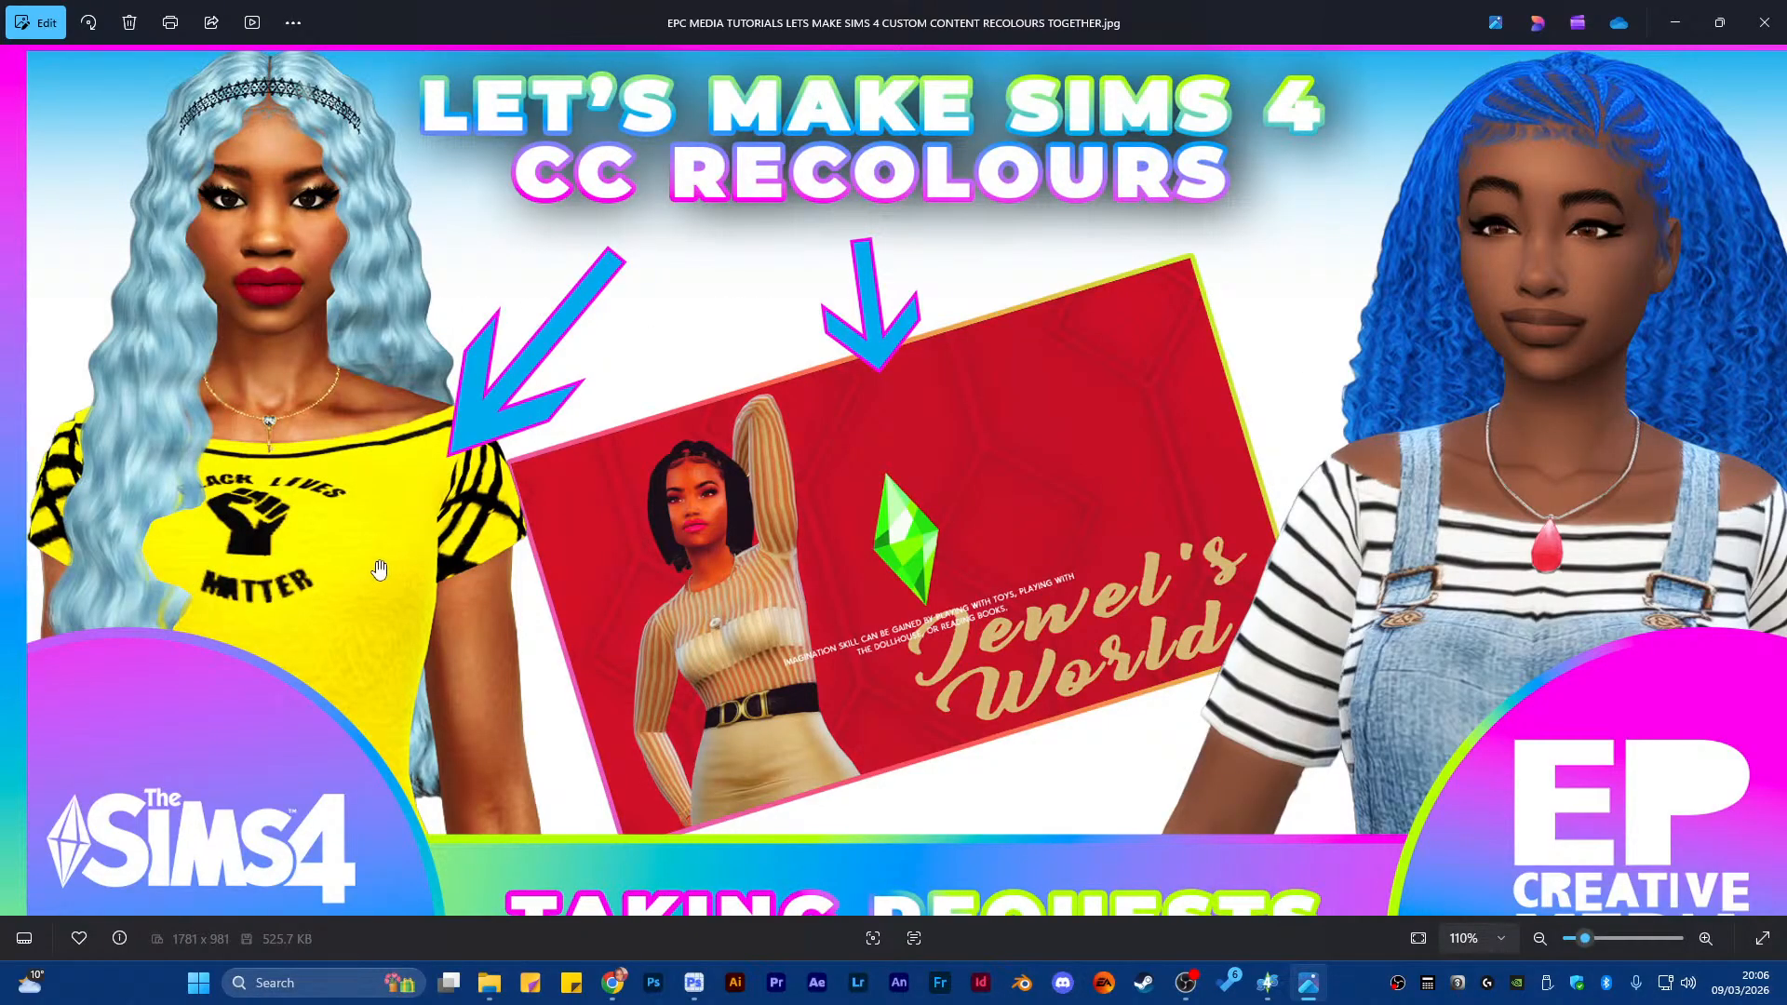
{"action": "scroll", "coordinate": [368, 570], "scroll_direction": "up", "scroll_amount": 3}
{"action": "scroll", "coordinate": [331, 554], "scroll_direction": "down", "scroll_amount": 5}
{"action": "scroll", "coordinate": [324, 551], "scroll_direction": "down", "scroll_amount": 2}
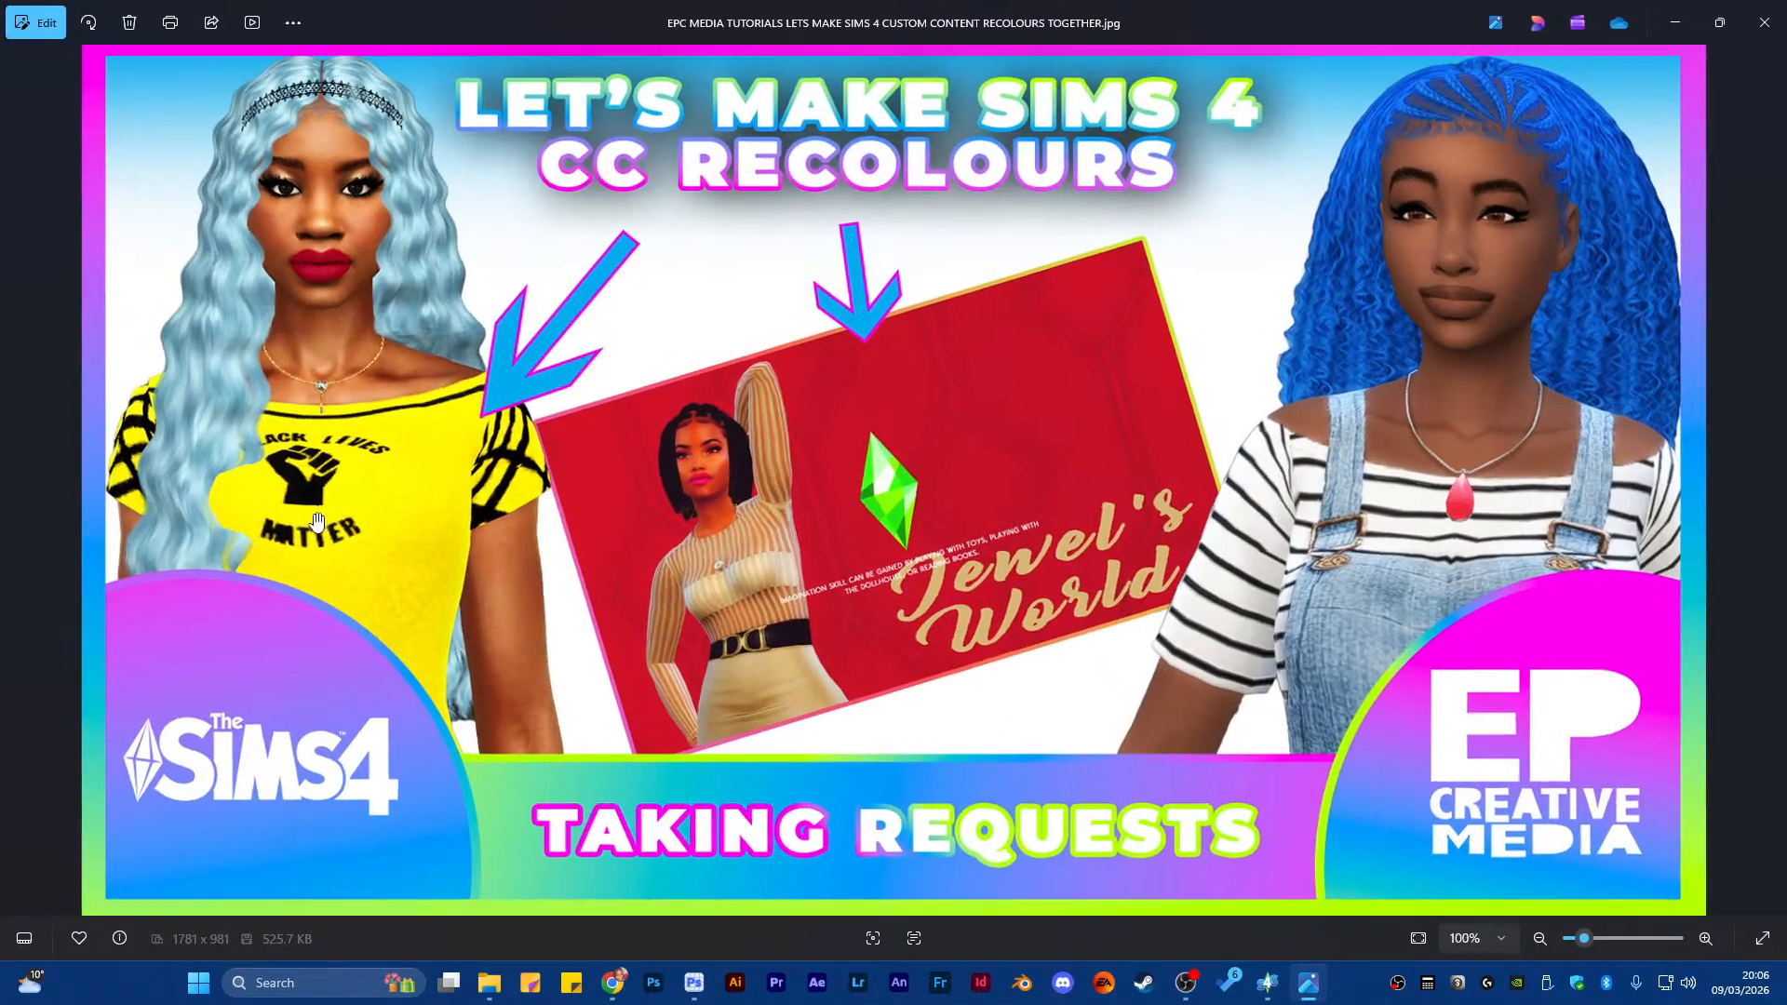
{"action": "scroll", "coordinate": [318, 521], "scroll_direction": "up", "scroll_amount": 4}
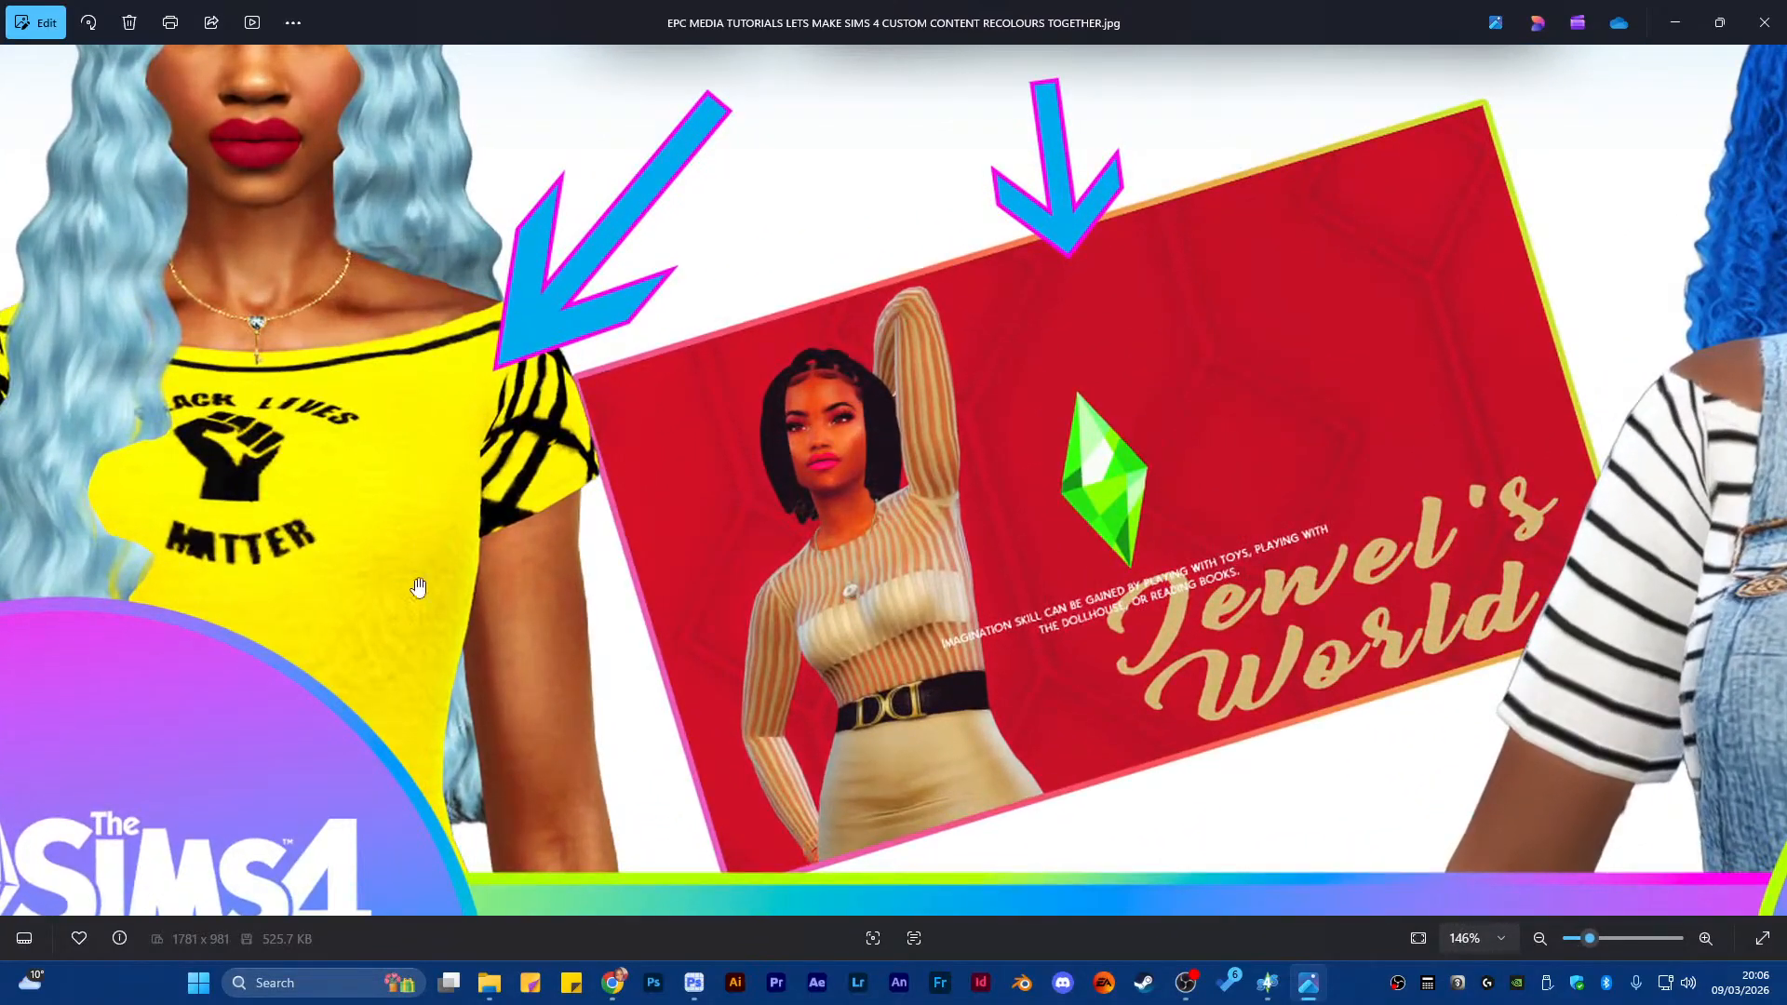
{"action": "scroll", "coordinate": [352, 627], "scroll_direction": "down", "scroll_amount": 2}
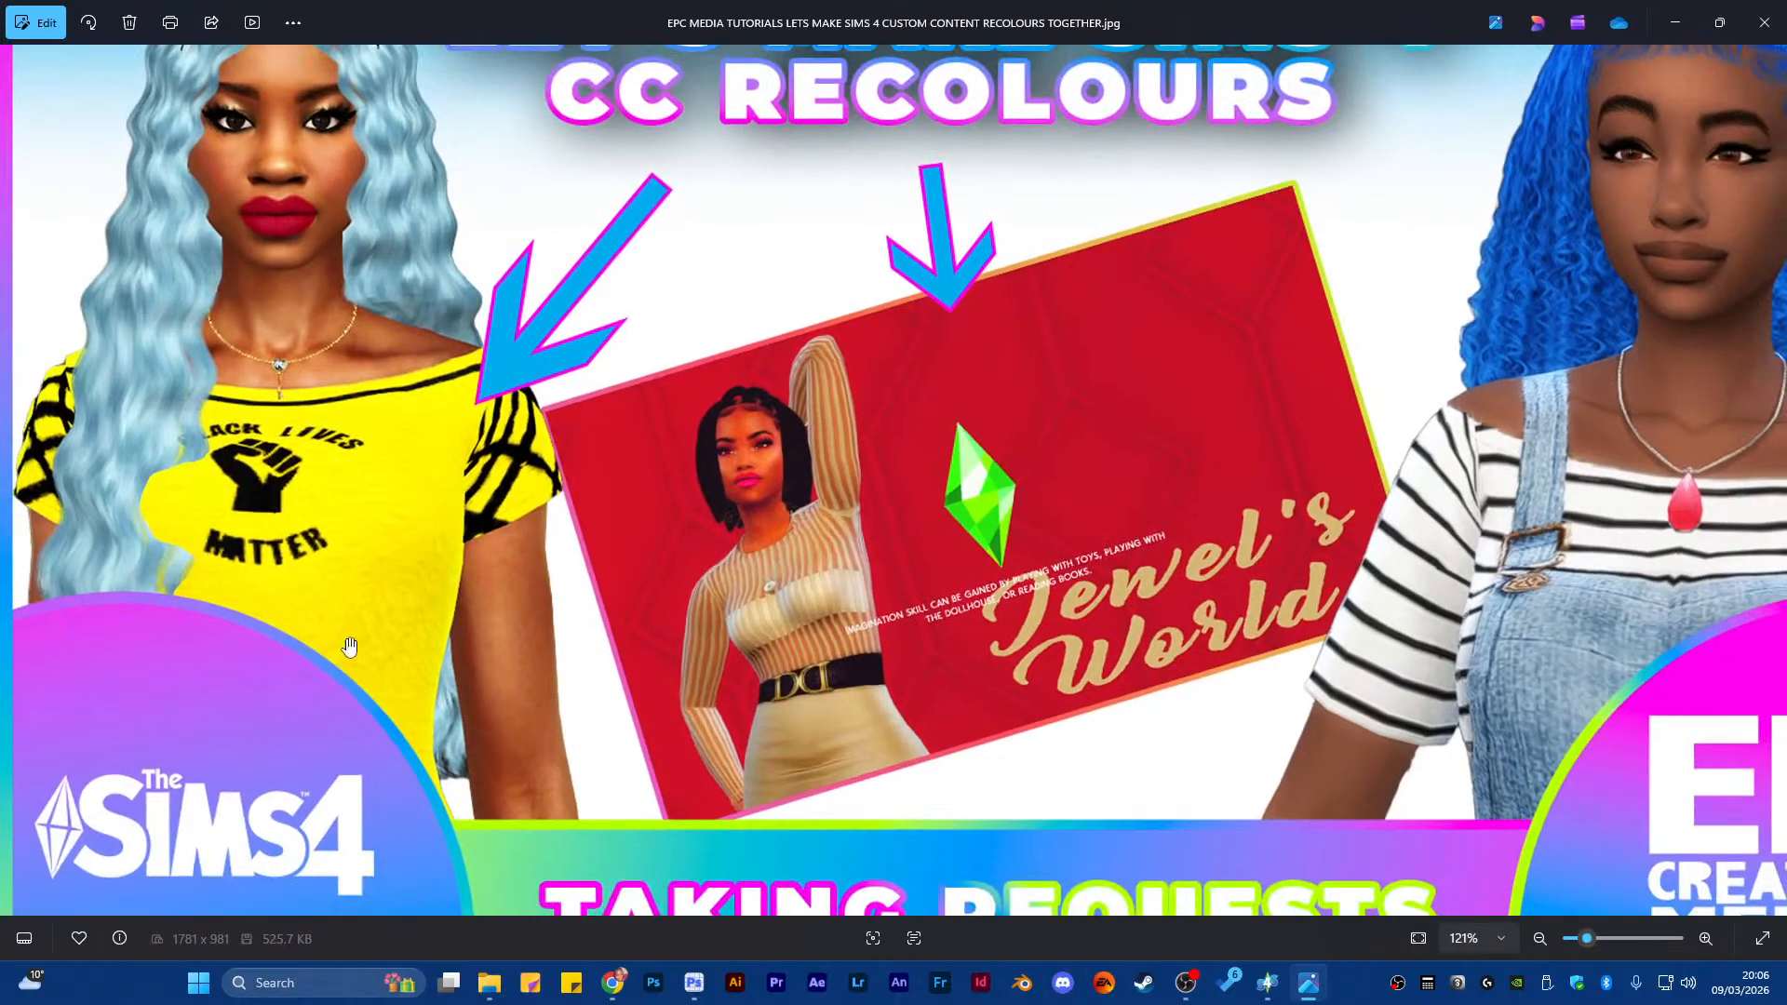
{"action": "scroll", "coordinate": [391, 582], "scroll_direction": "down", "scroll_amount": 2}
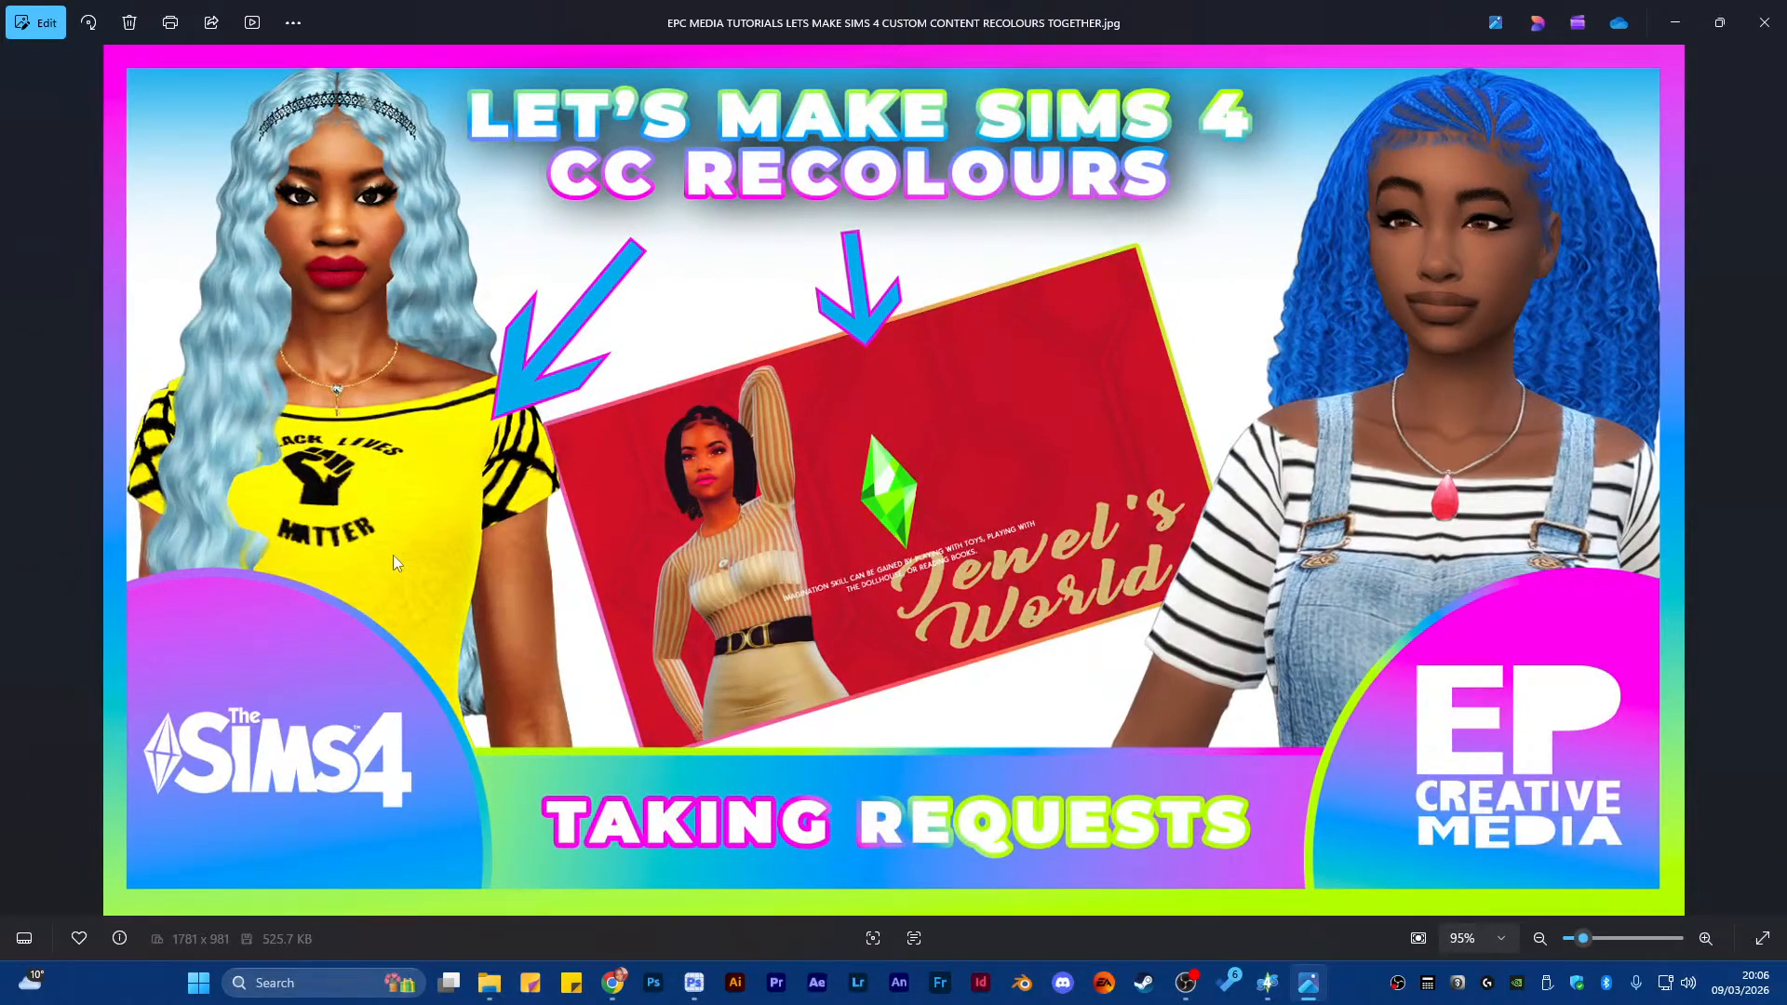
{"action": "scroll", "coordinate": [392, 555], "scroll_direction": "up", "scroll_amount": 2}
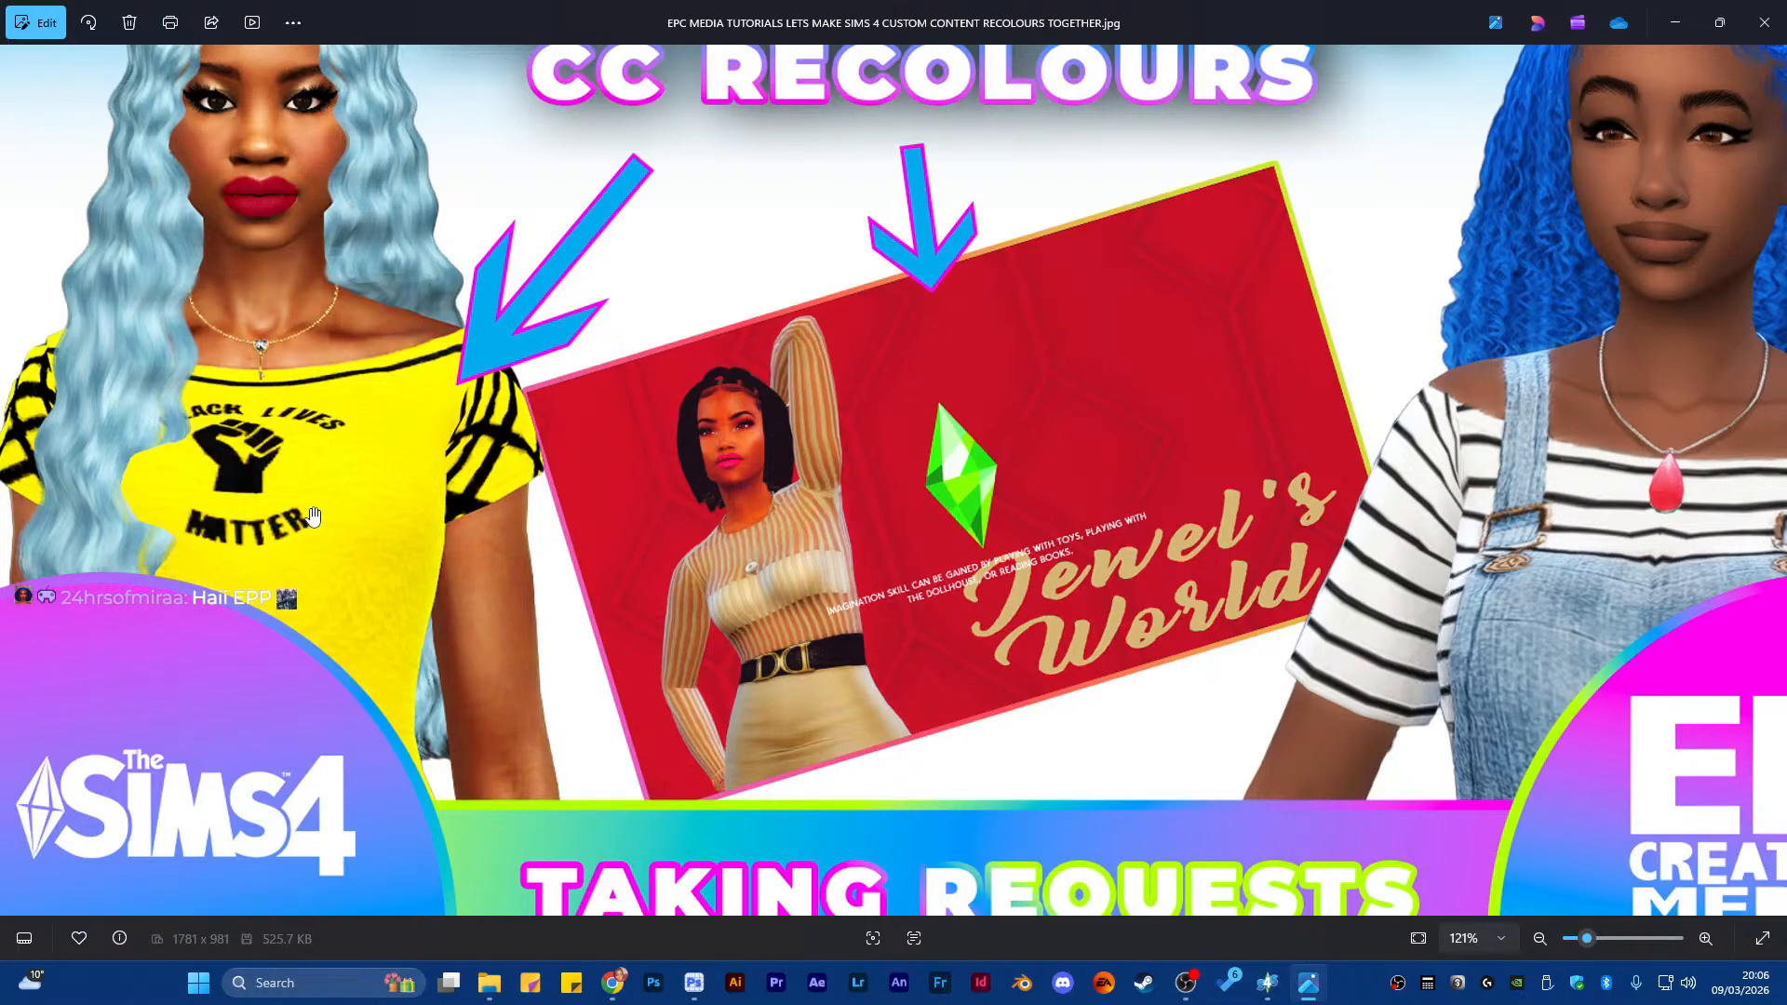
{"action": "scroll", "coordinate": [349, 493], "scroll_direction": "down", "scroll_amount": 2}
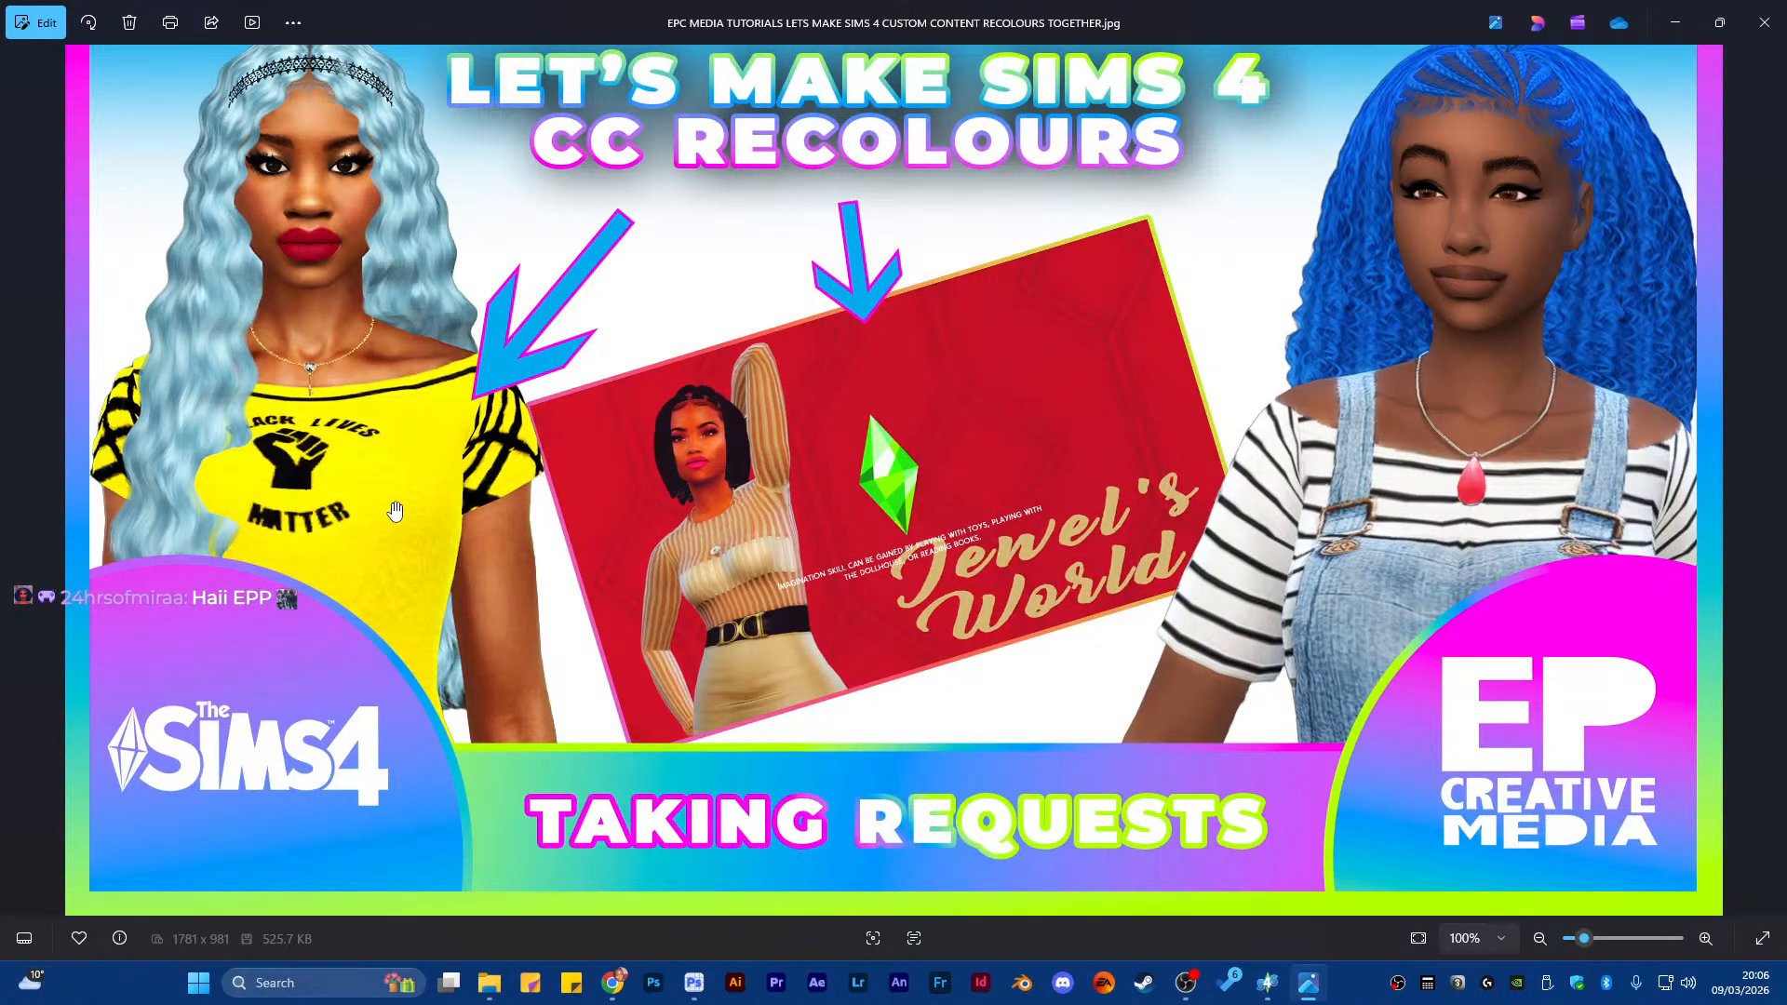
{"action": "scroll", "coordinate": [428, 498], "scroll_direction": "down", "scroll_amount": 1}
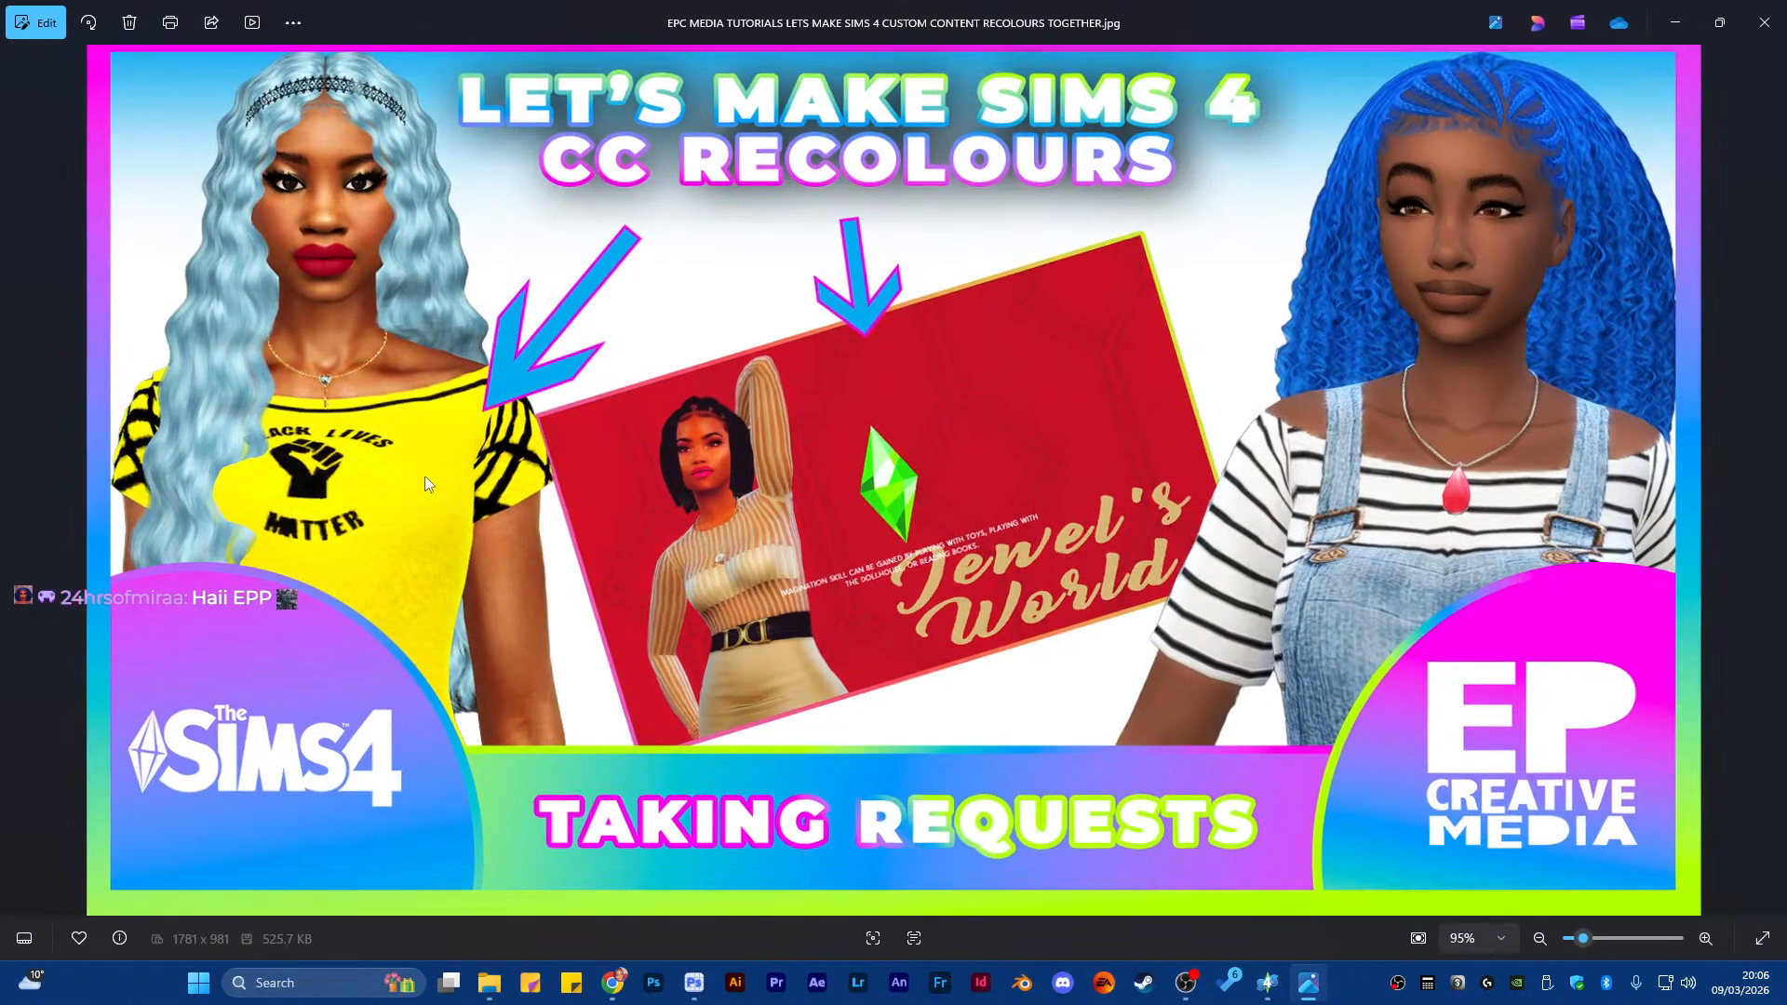
{"action": "scroll", "coordinate": [428, 540], "scroll_direction": "up", "scroll_amount": 5}
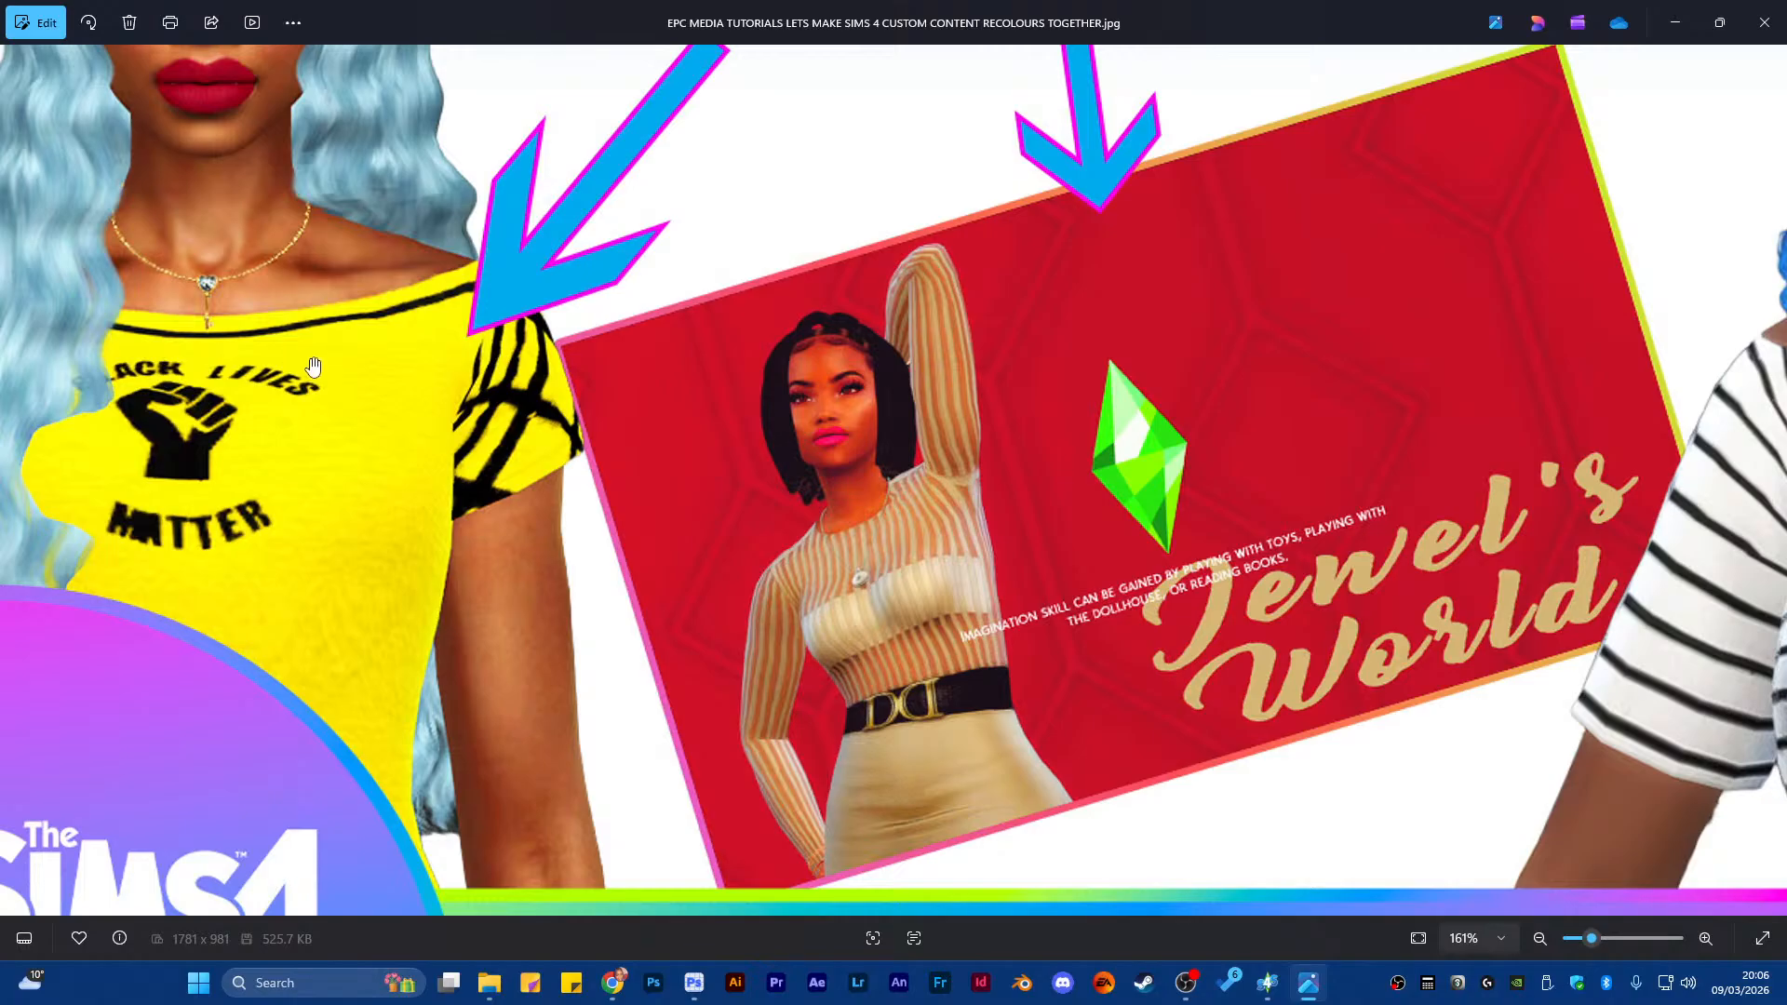
{"action": "scroll", "coordinate": [380, 436], "scroll_direction": "down", "scroll_amount": 2}
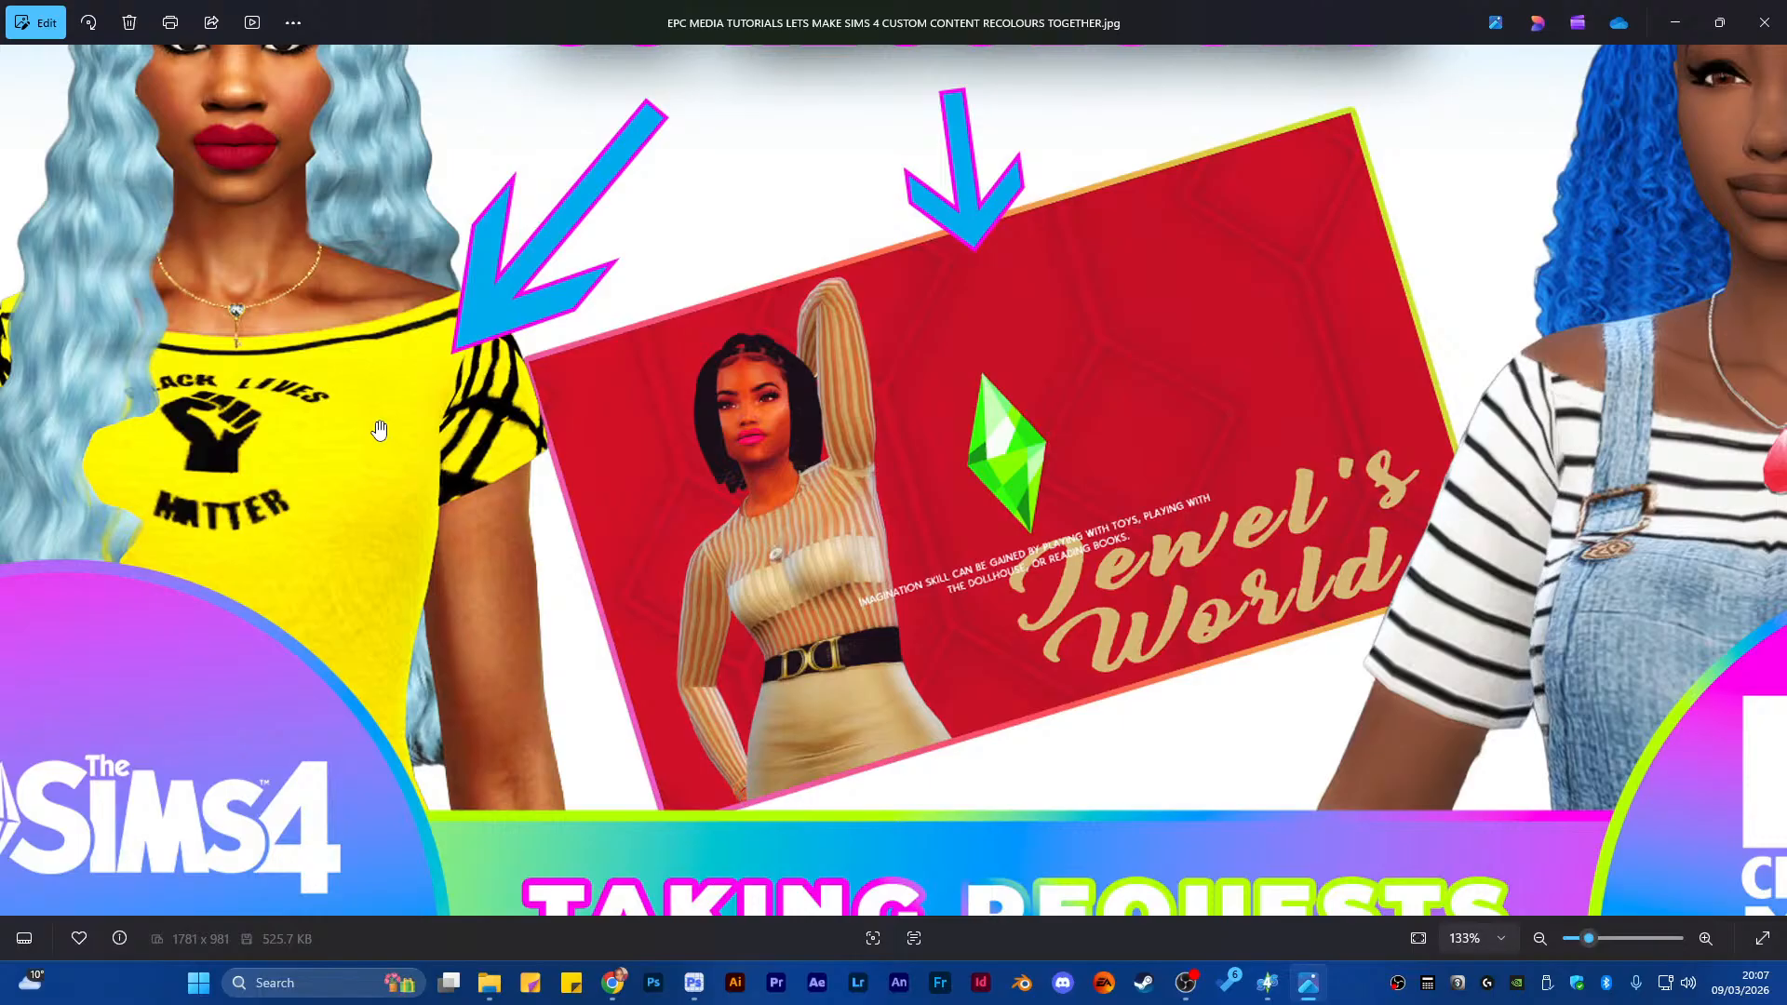
{"action": "scroll", "coordinate": [380, 430], "scroll_direction": "down", "scroll_amount": 3}
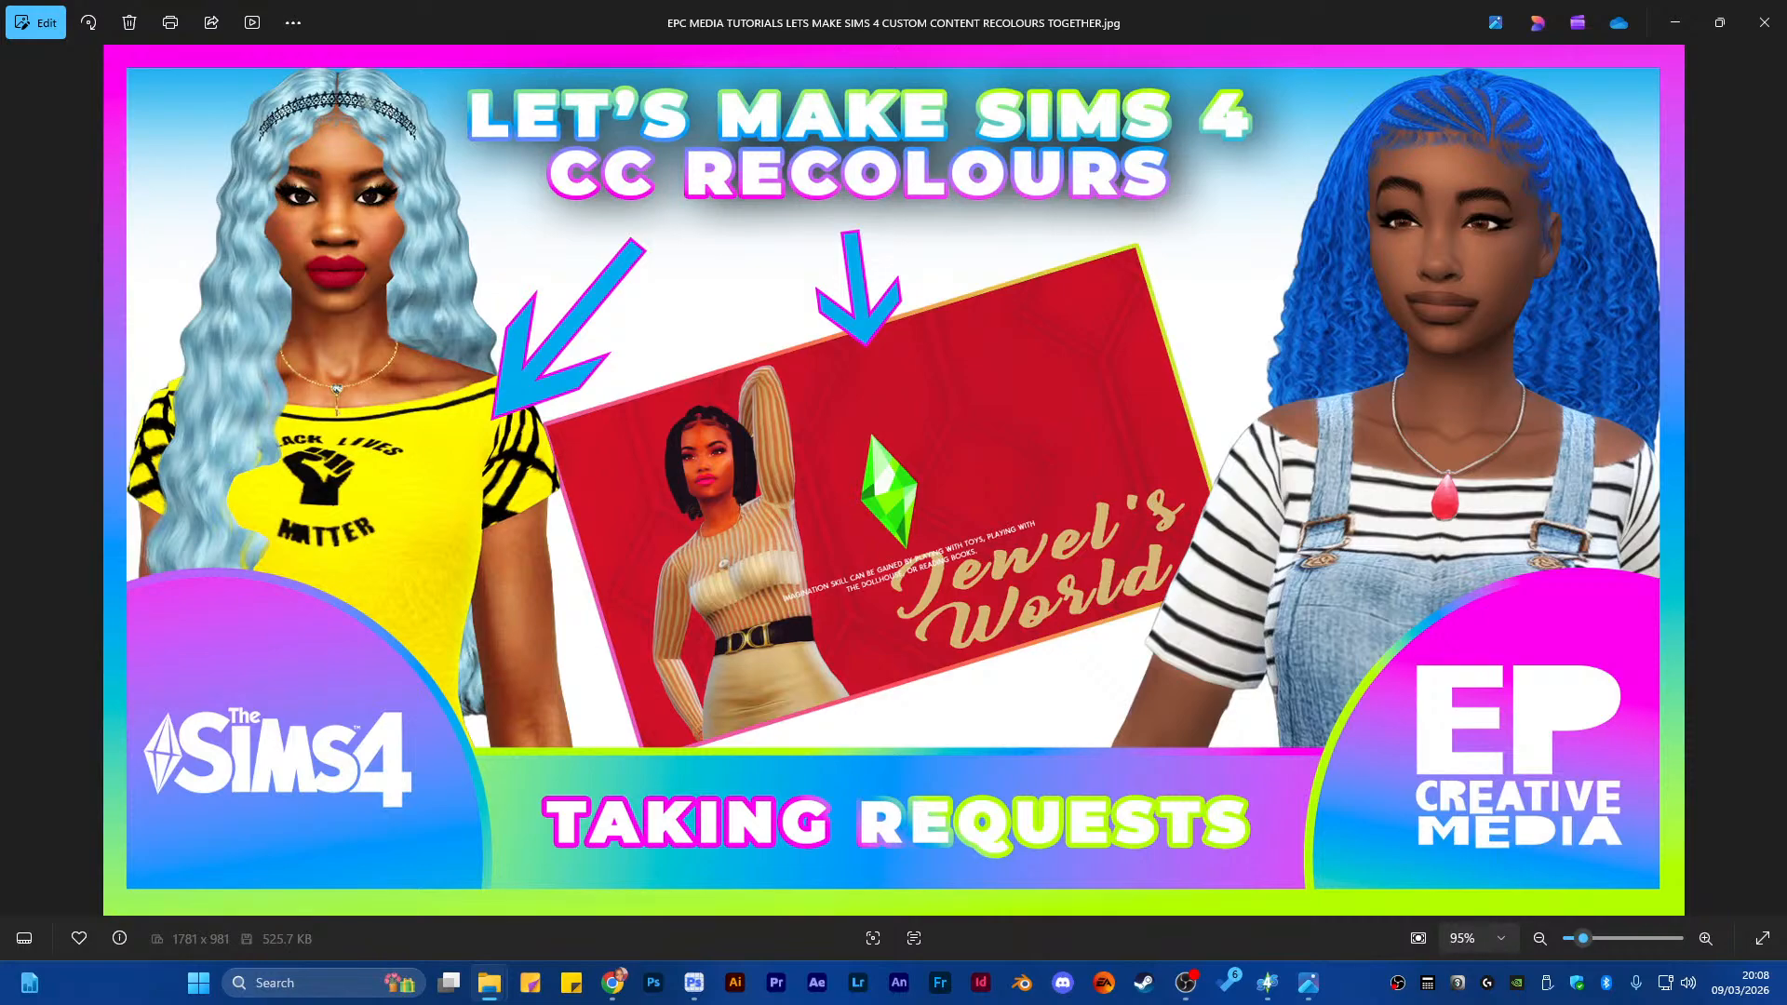
Look through the SOCIAL JUSTICE > Bedroom Furniture folder in File Explorer and preview the Murphy-Bedding-Base-2.png and Murphy-Bedding-Base-3.png textures
{"action": "left_click_drag", "start_coordinate": [0, 652], "coordinate": [664, 2]}
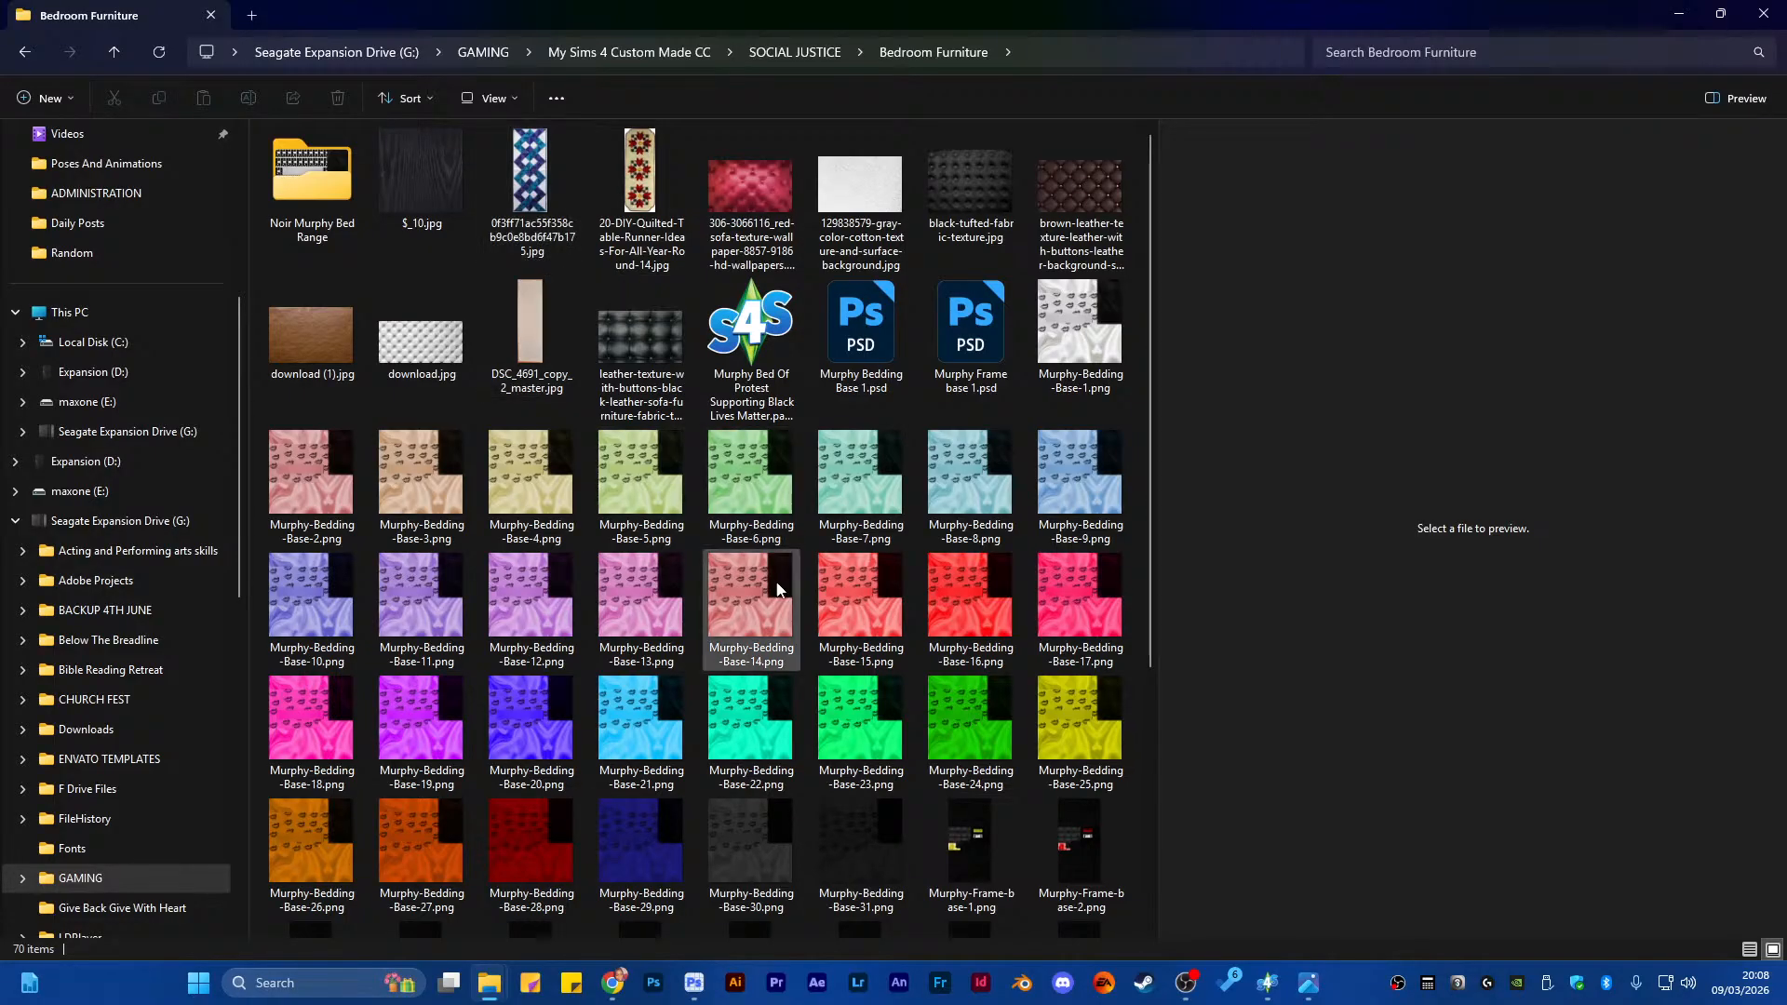
{"action": "scroll", "coordinate": [750, 663], "scroll_direction": "down", "scroll_amount": 3}
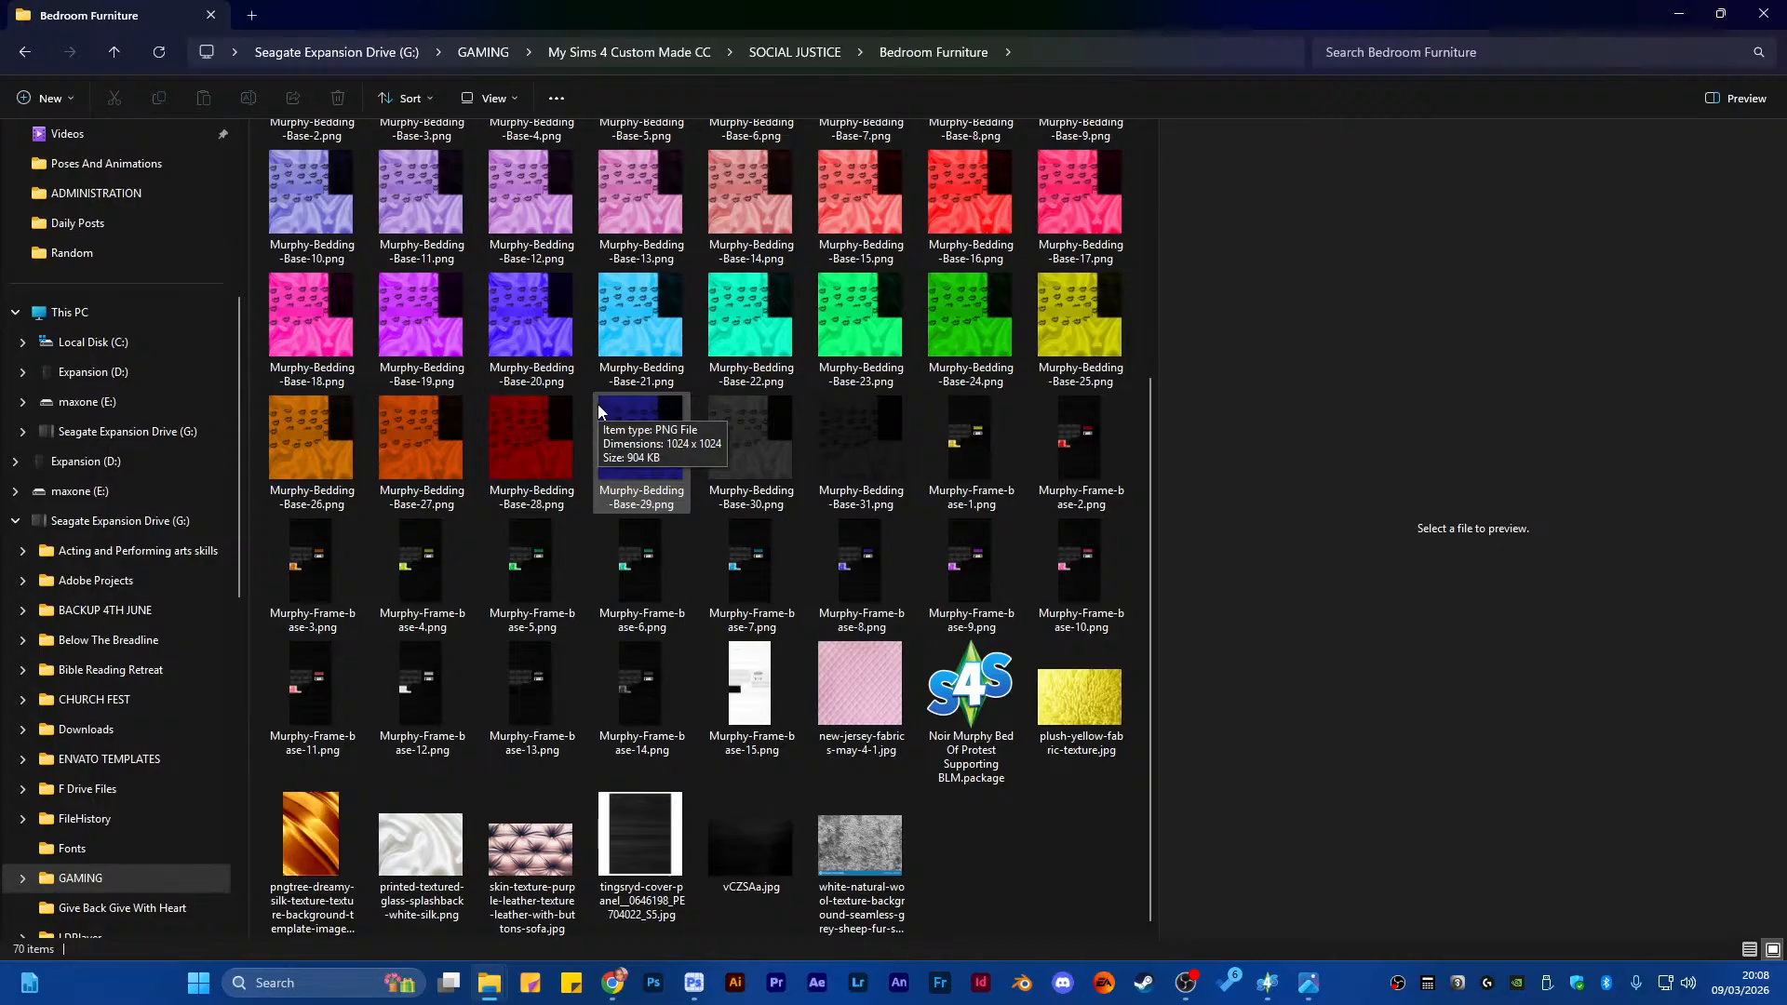
{"action": "scroll", "coordinate": [597, 404], "scroll_direction": "up", "scroll_amount": 4}
{"action": "left_click", "coordinate": [342, 492]}
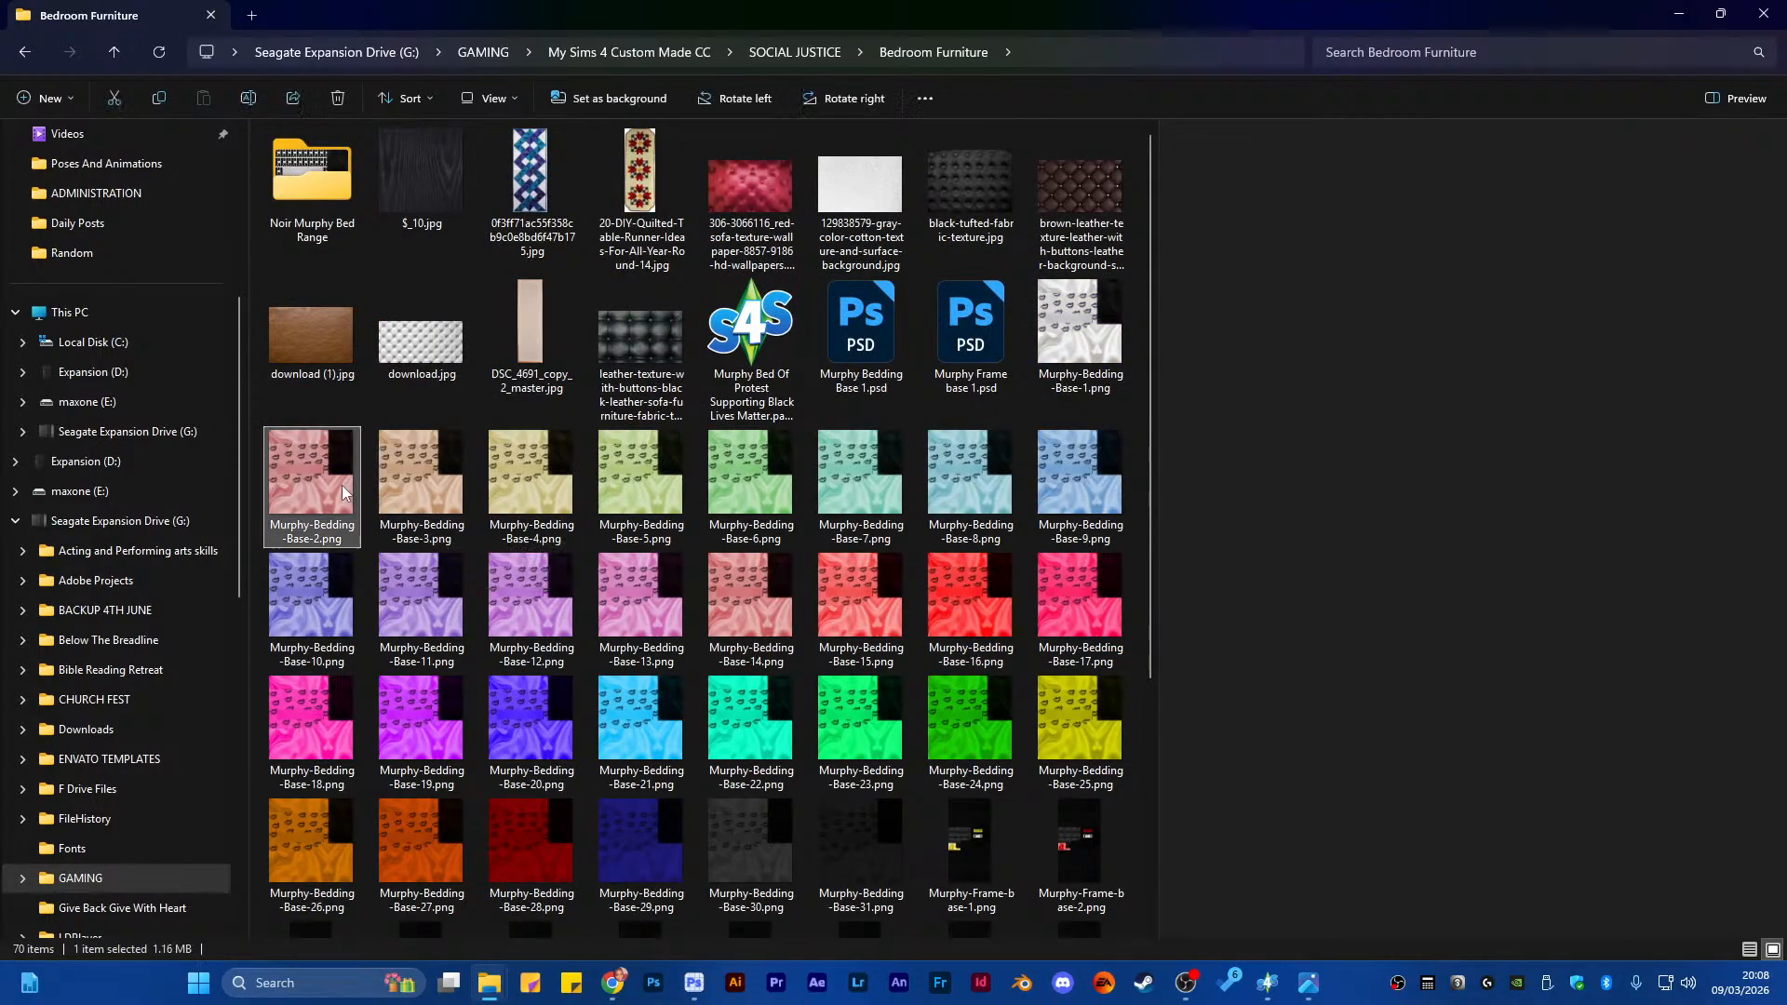
{"action": "left_click", "coordinate": [406, 494]}
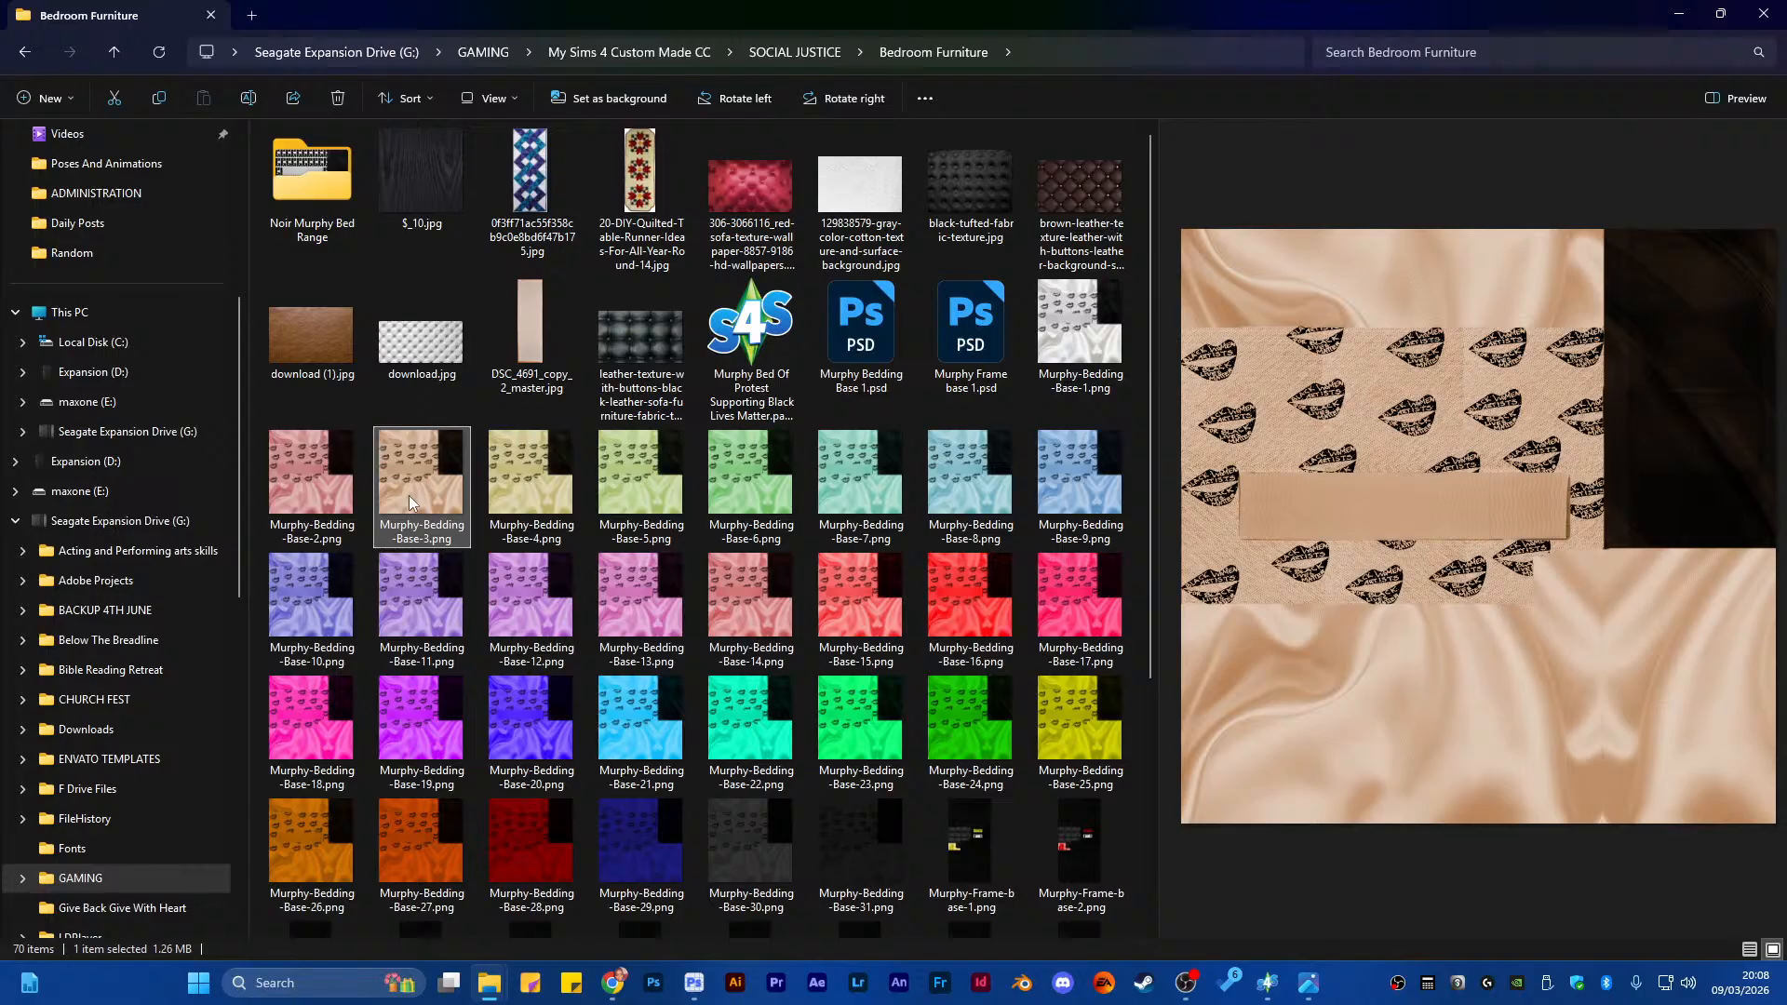
Preview the recoloured bedding textures from Murphy-Bedding-Base-4.png onwards, including the green, red and bright green variants up to Murphy-Bedding-Base-23.png
{"action": "key", "text": "Right"}
{"action": "key", "text": "Right"}
{"action": "key", "text": "Right"}
{"action": "key", "text": "Right"}
{"action": "key", "text": "Right"}
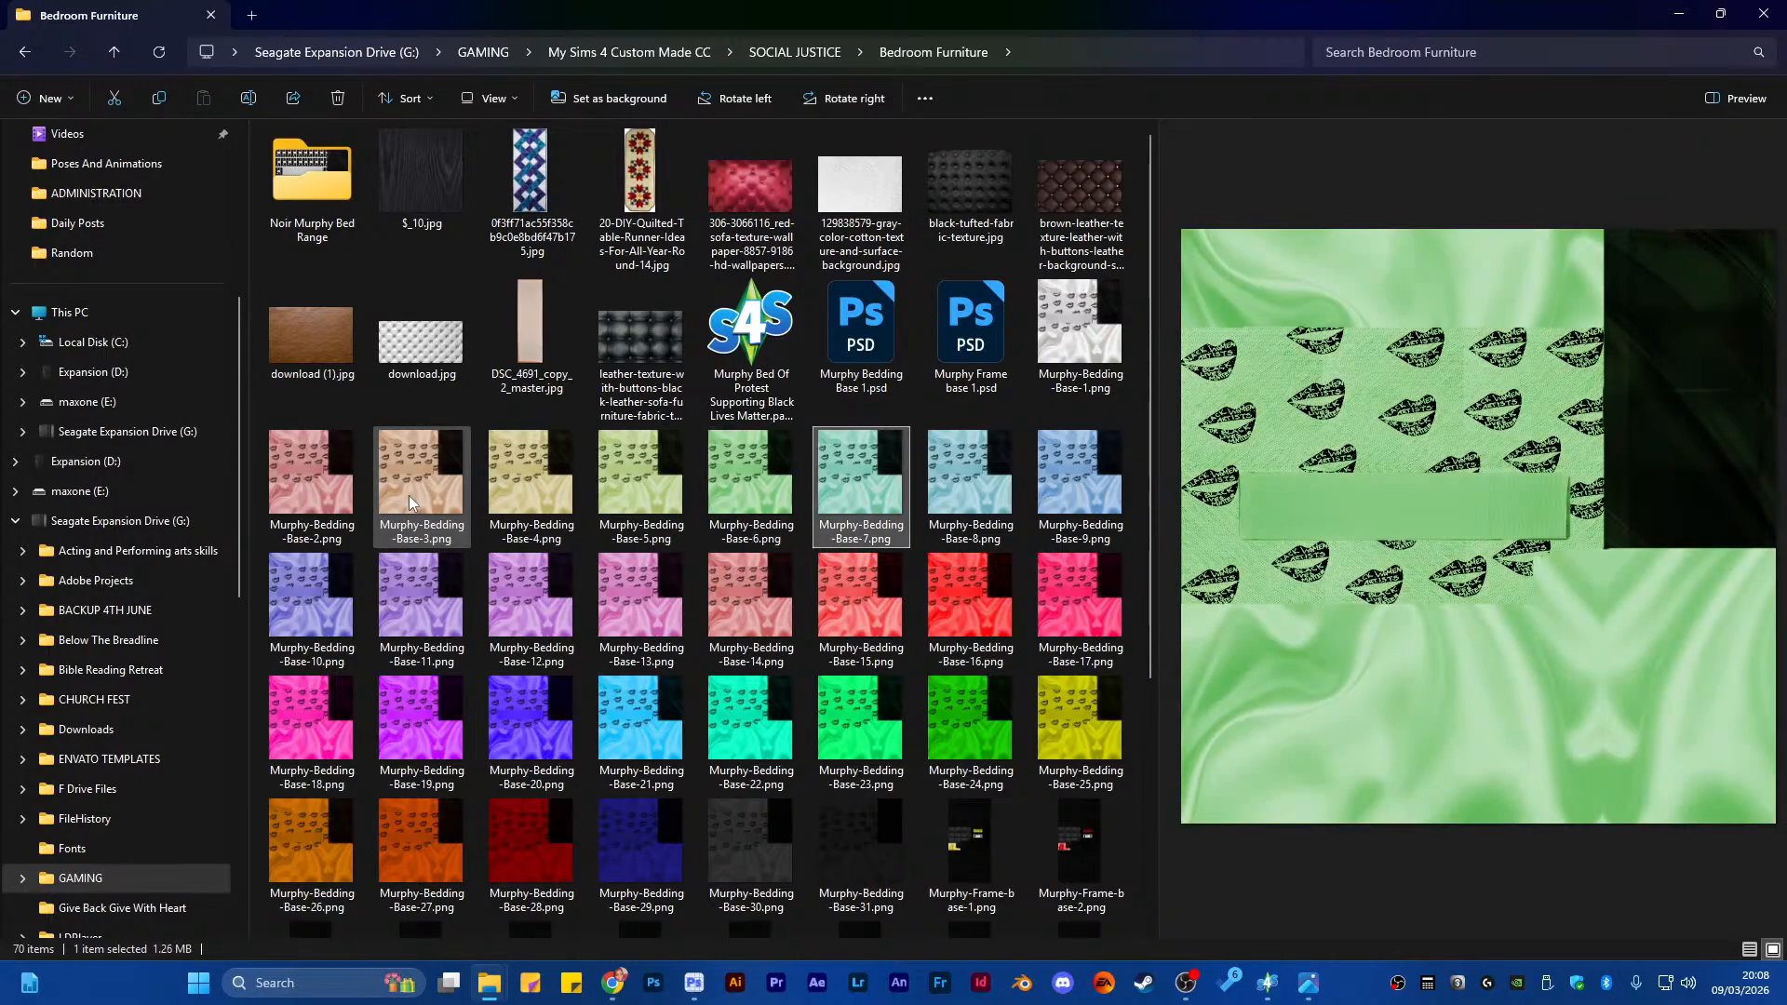
{"action": "key", "text": "Down"}
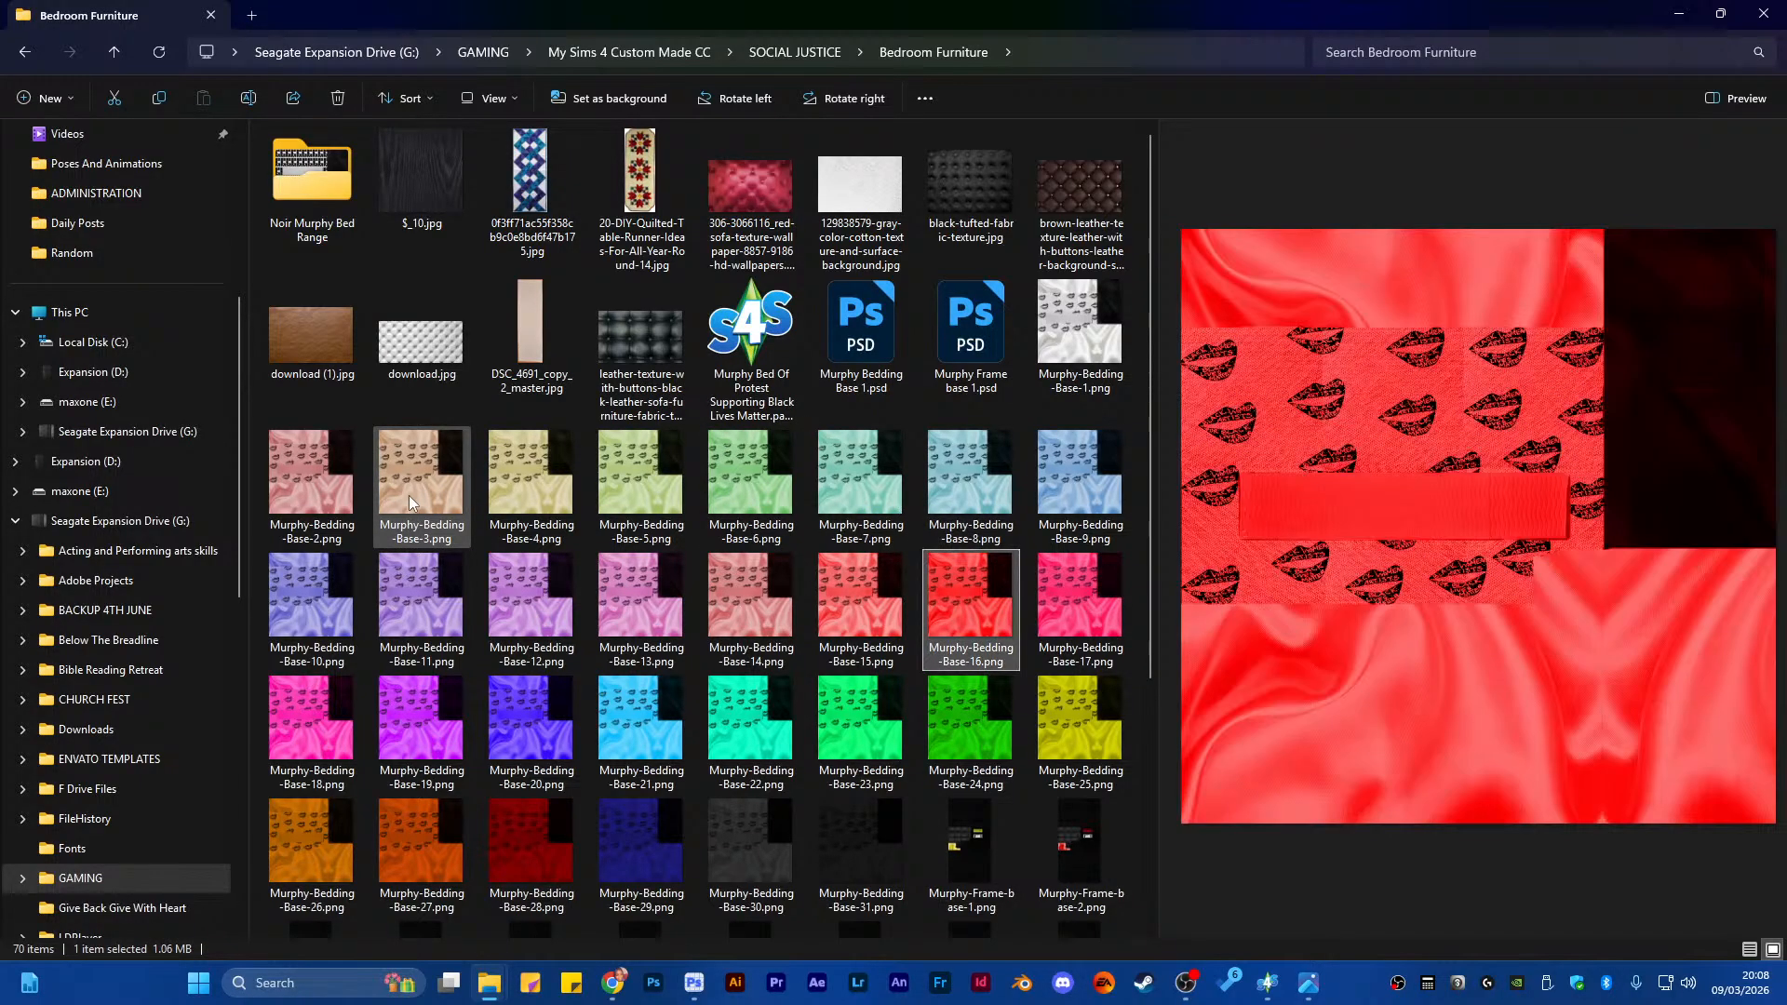
{"action": "key", "text": "Down"}
{"action": "key", "text": "Left"}
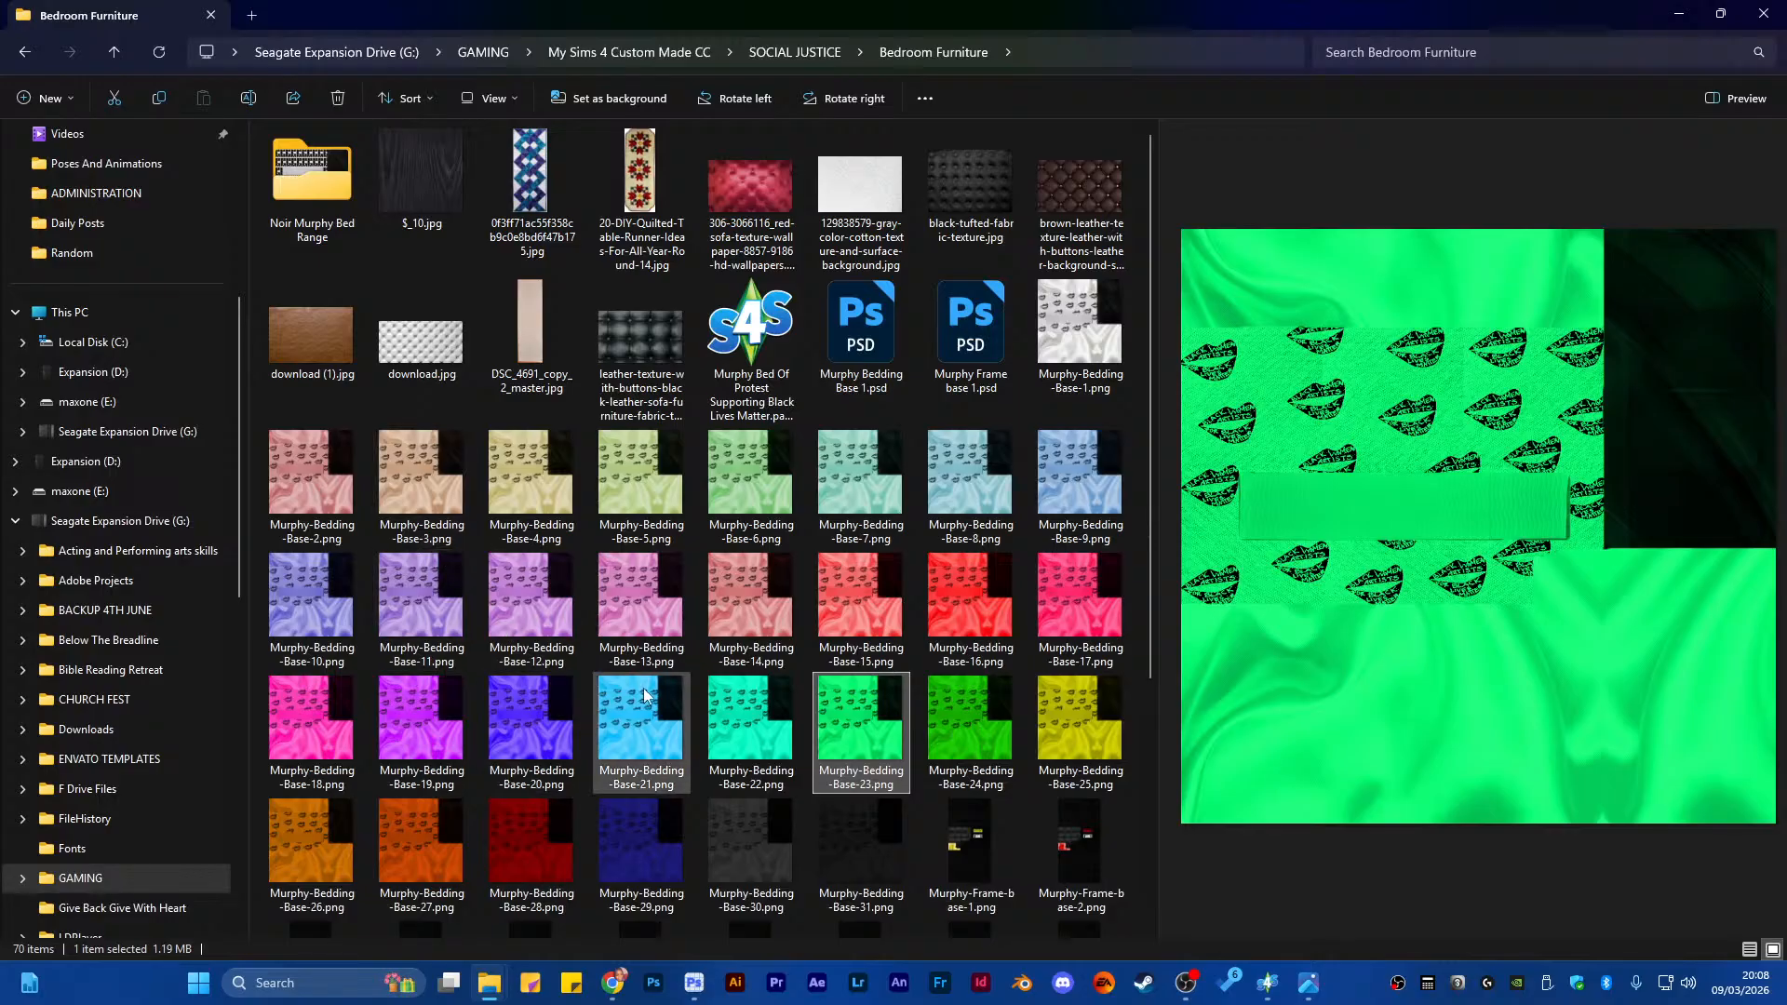
Preview the source fabric textures used for the bed: white silk, buttoned leather, pink jersey fabric and grey wool
{"action": "scroll", "coordinate": [644, 697], "scroll_direction": "down", "scroll_amount": 4}
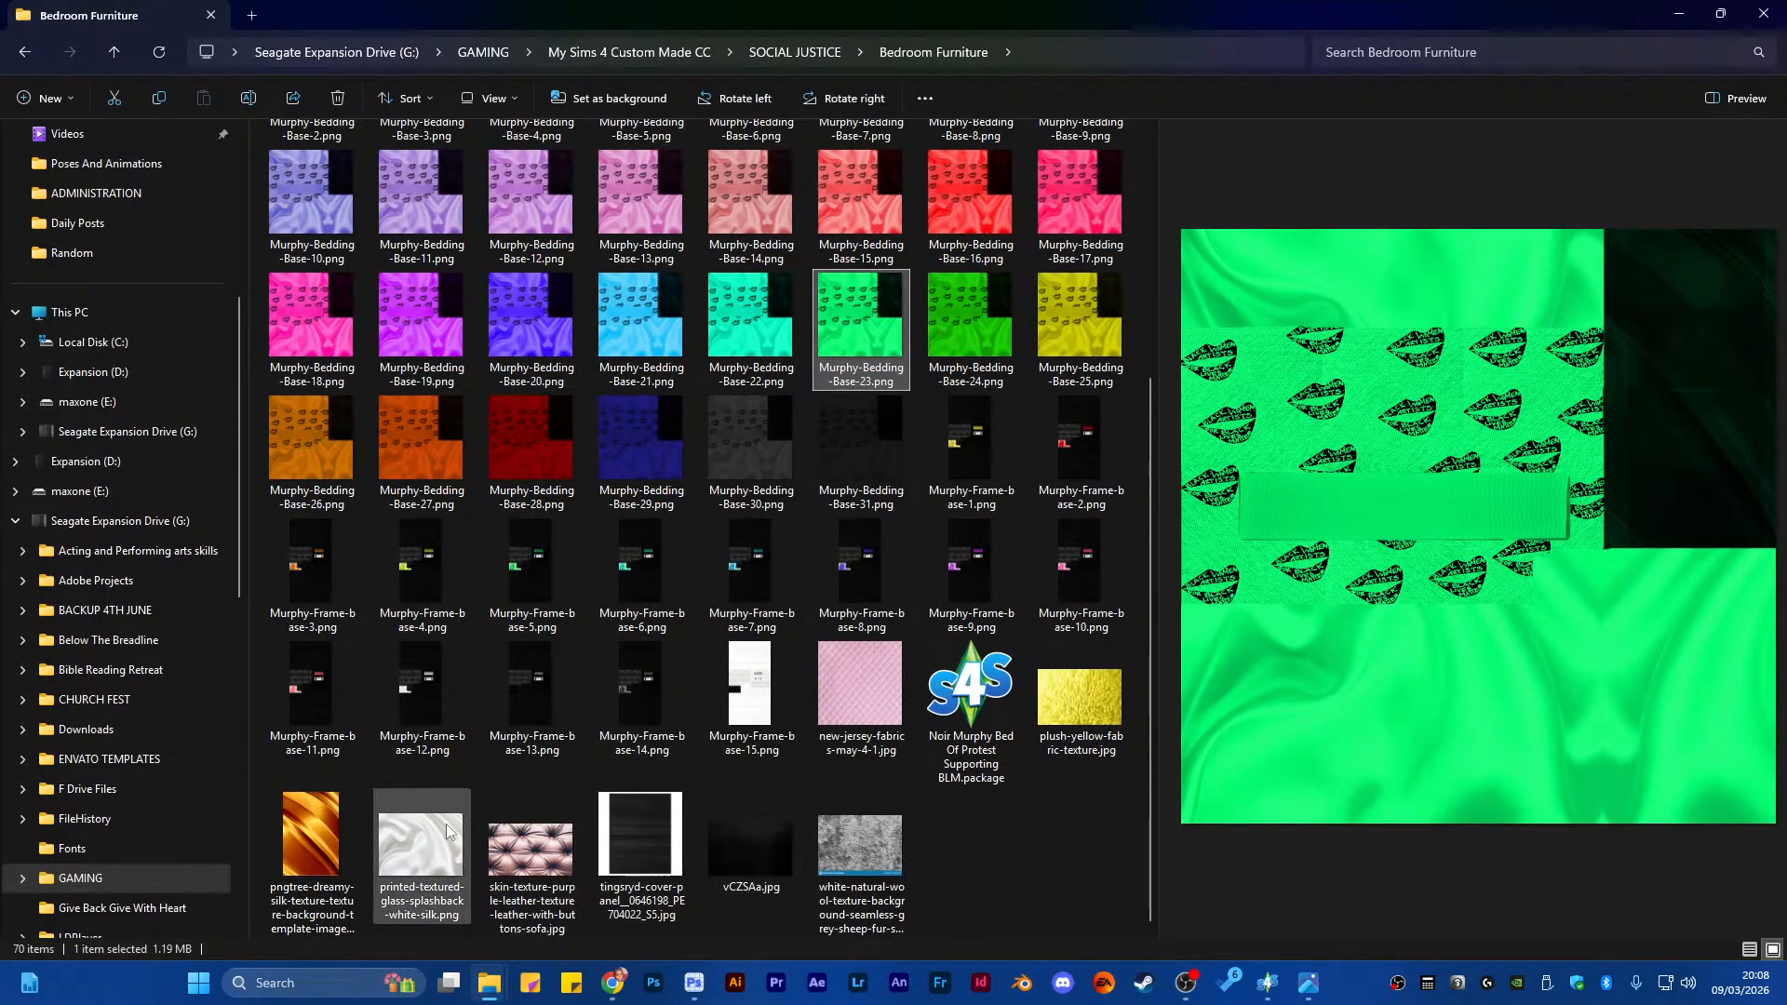
{"action": "left_click", "coordinate": [409, 835]}
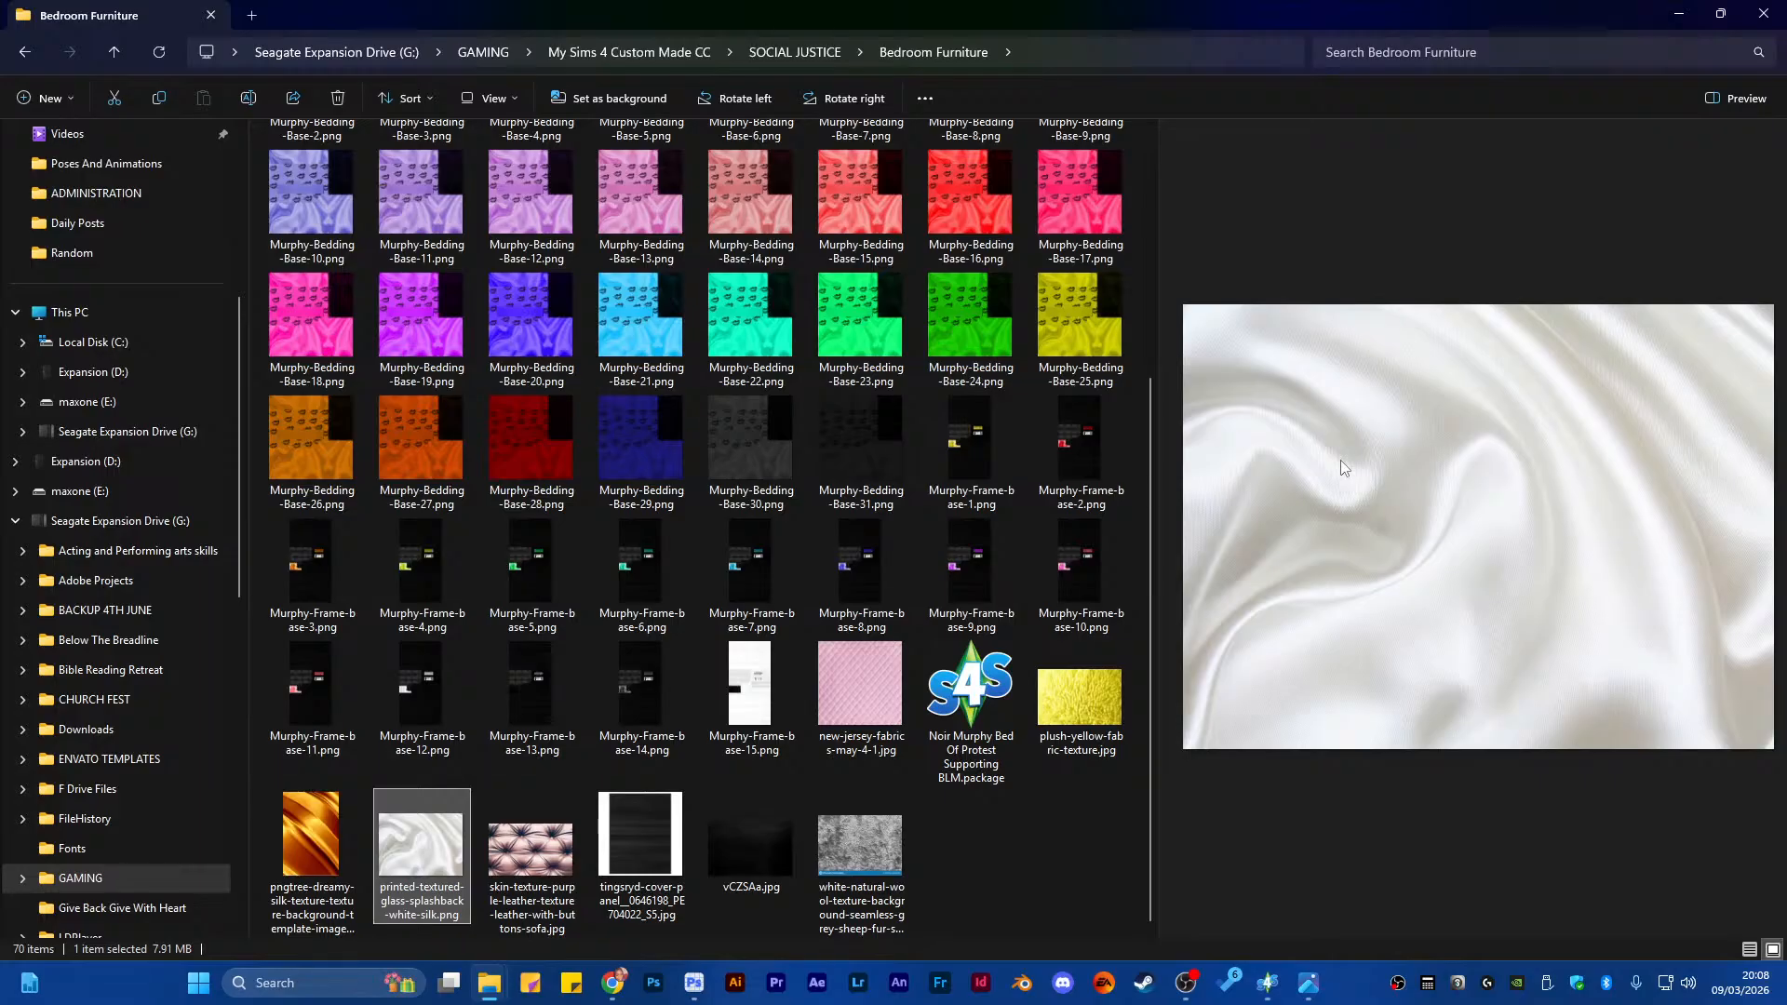
{"action": "left_click", "coordinate": [545, 848]}
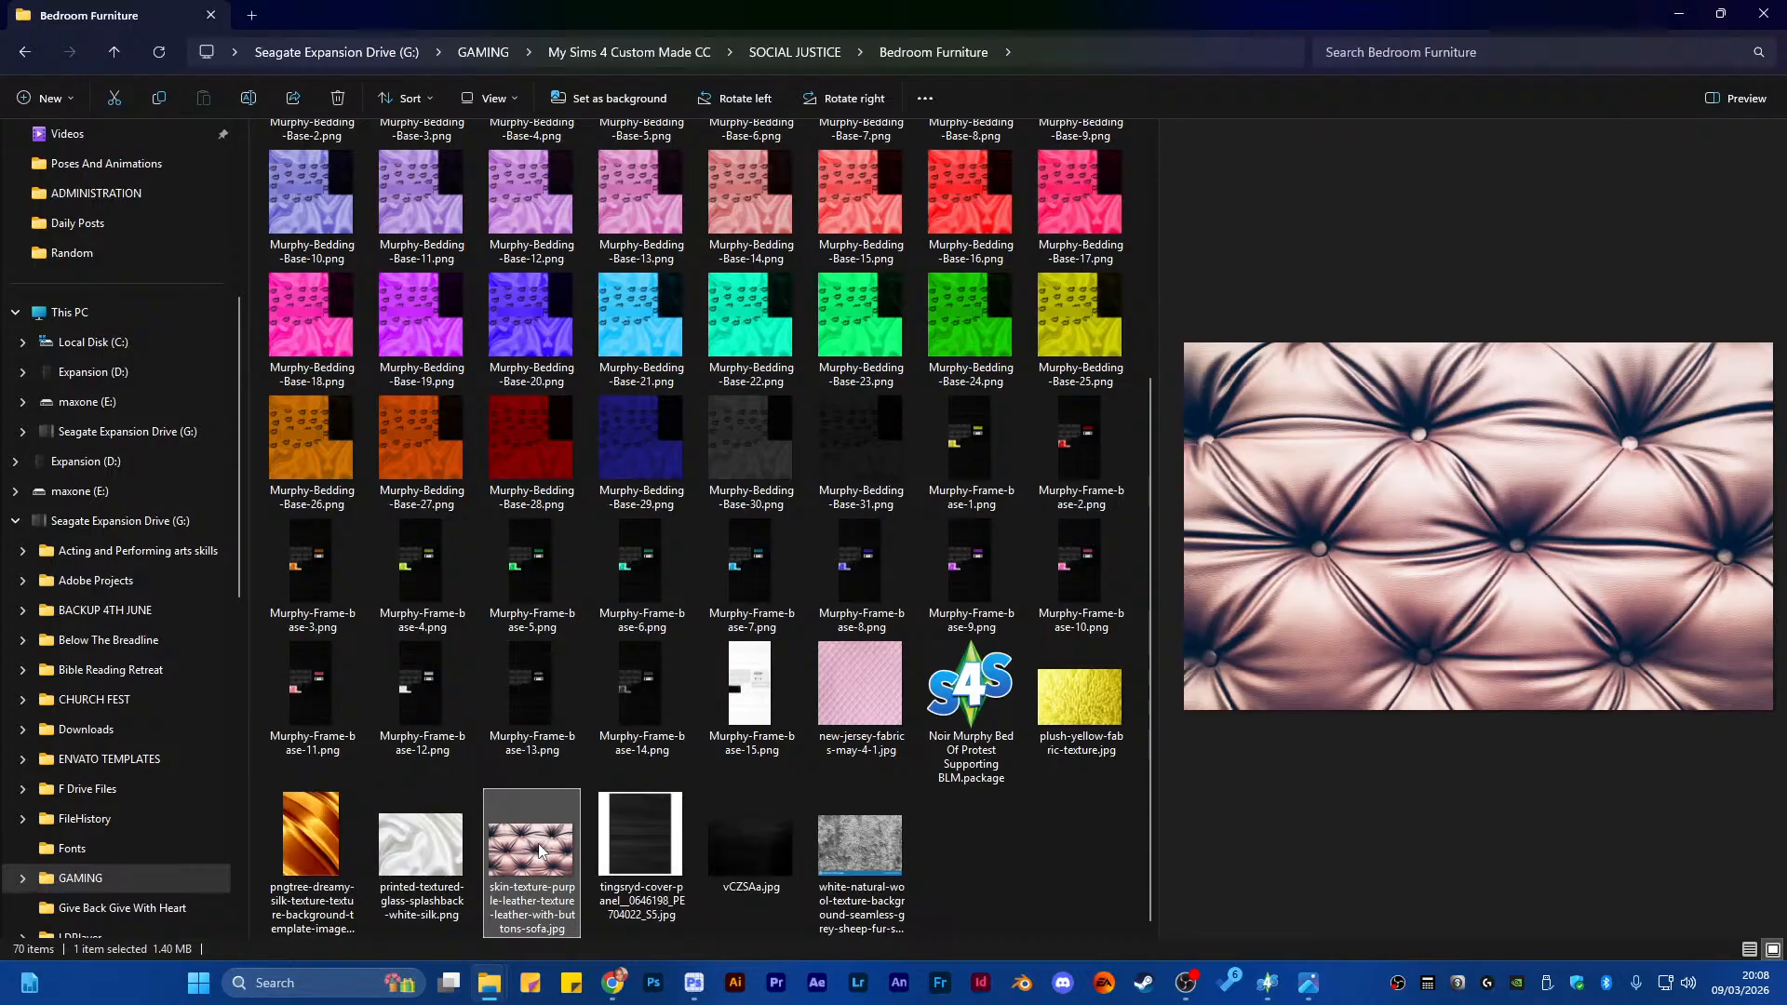
{"action": "left_click", "coordinate": [856, 714]}
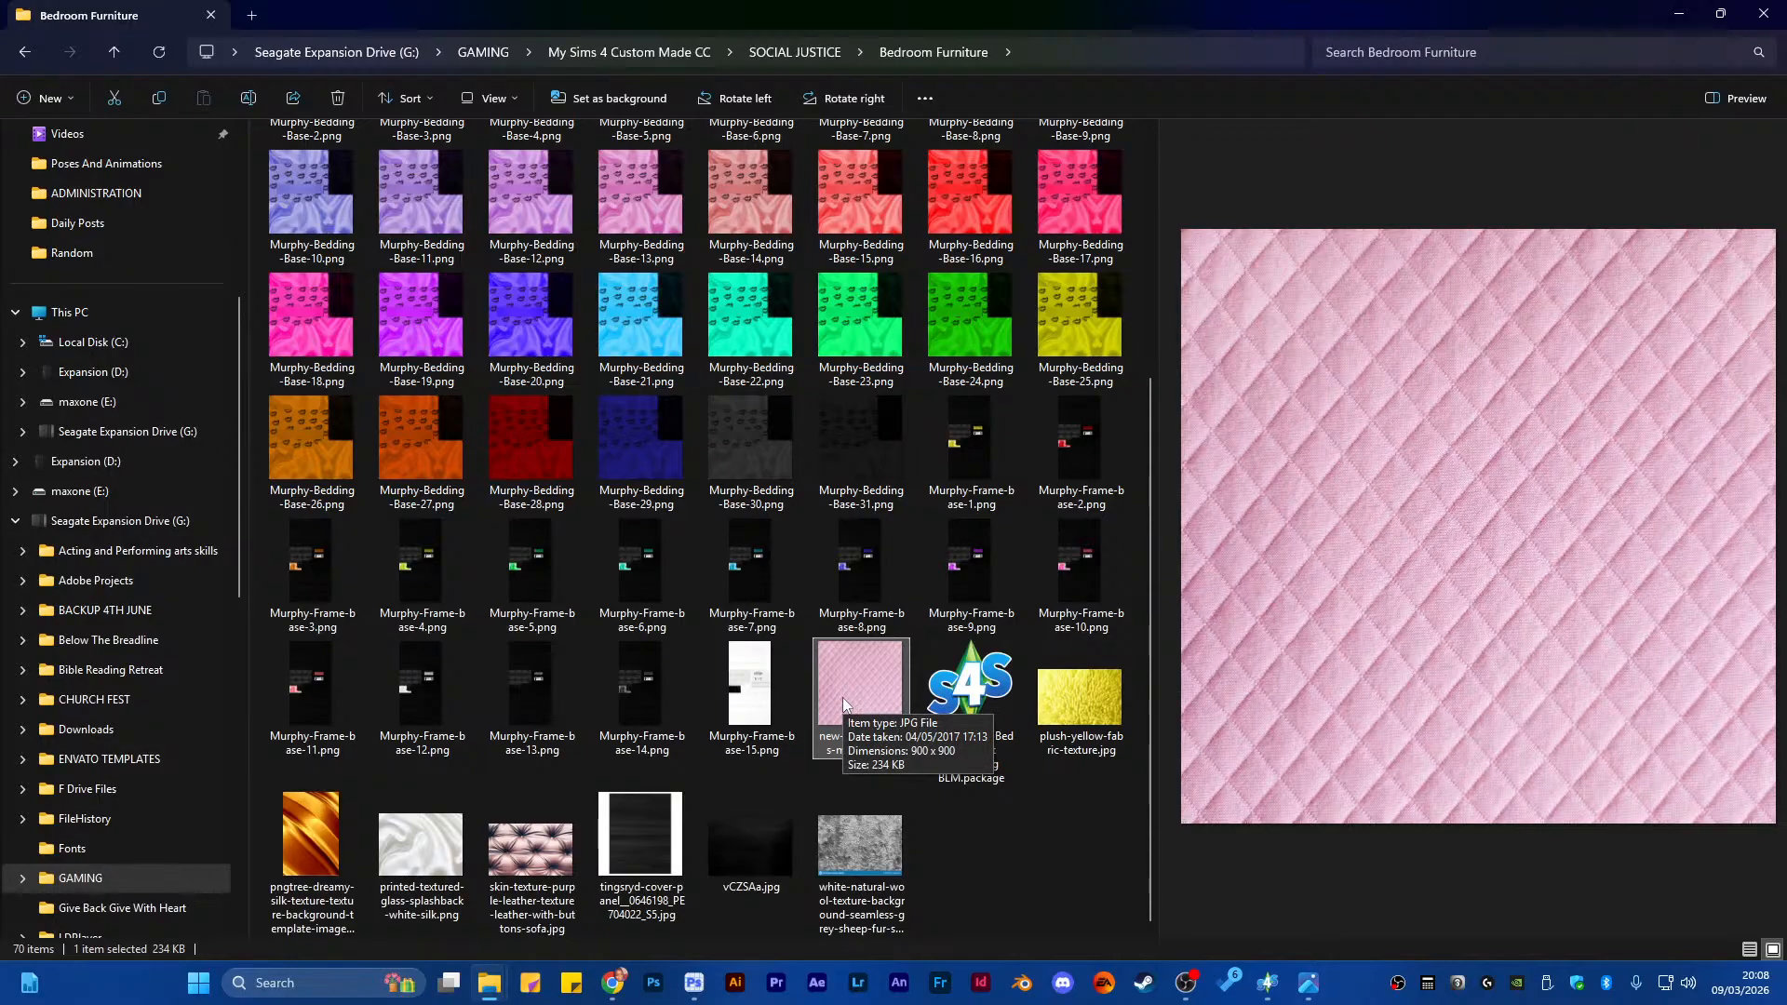
{"action": "left_click", "coordinate": [843, 856]}
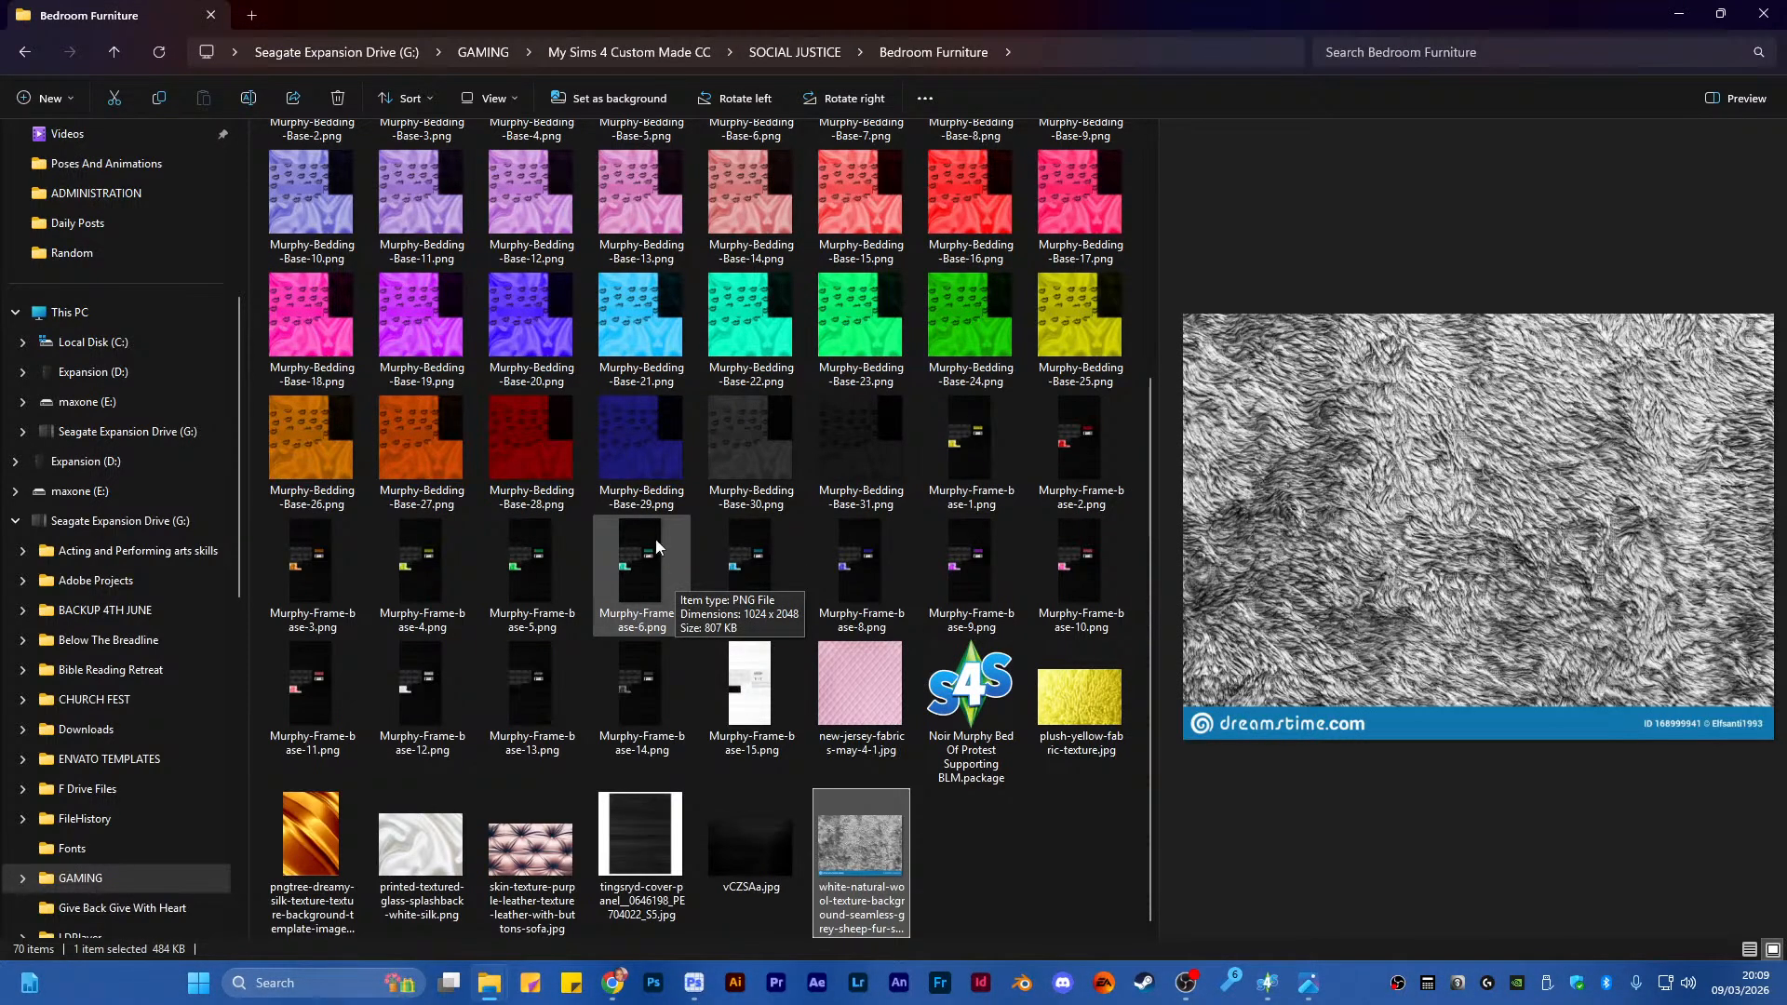
Preview the white Murphy-Bedding-Base-1.png texture and the pale yellow Murphy-Bedding-Base-4.png recolour
{"action": "scroll", "coordinate": [619, 498], "scroll_direction": "up", "scroll_amount": 4}
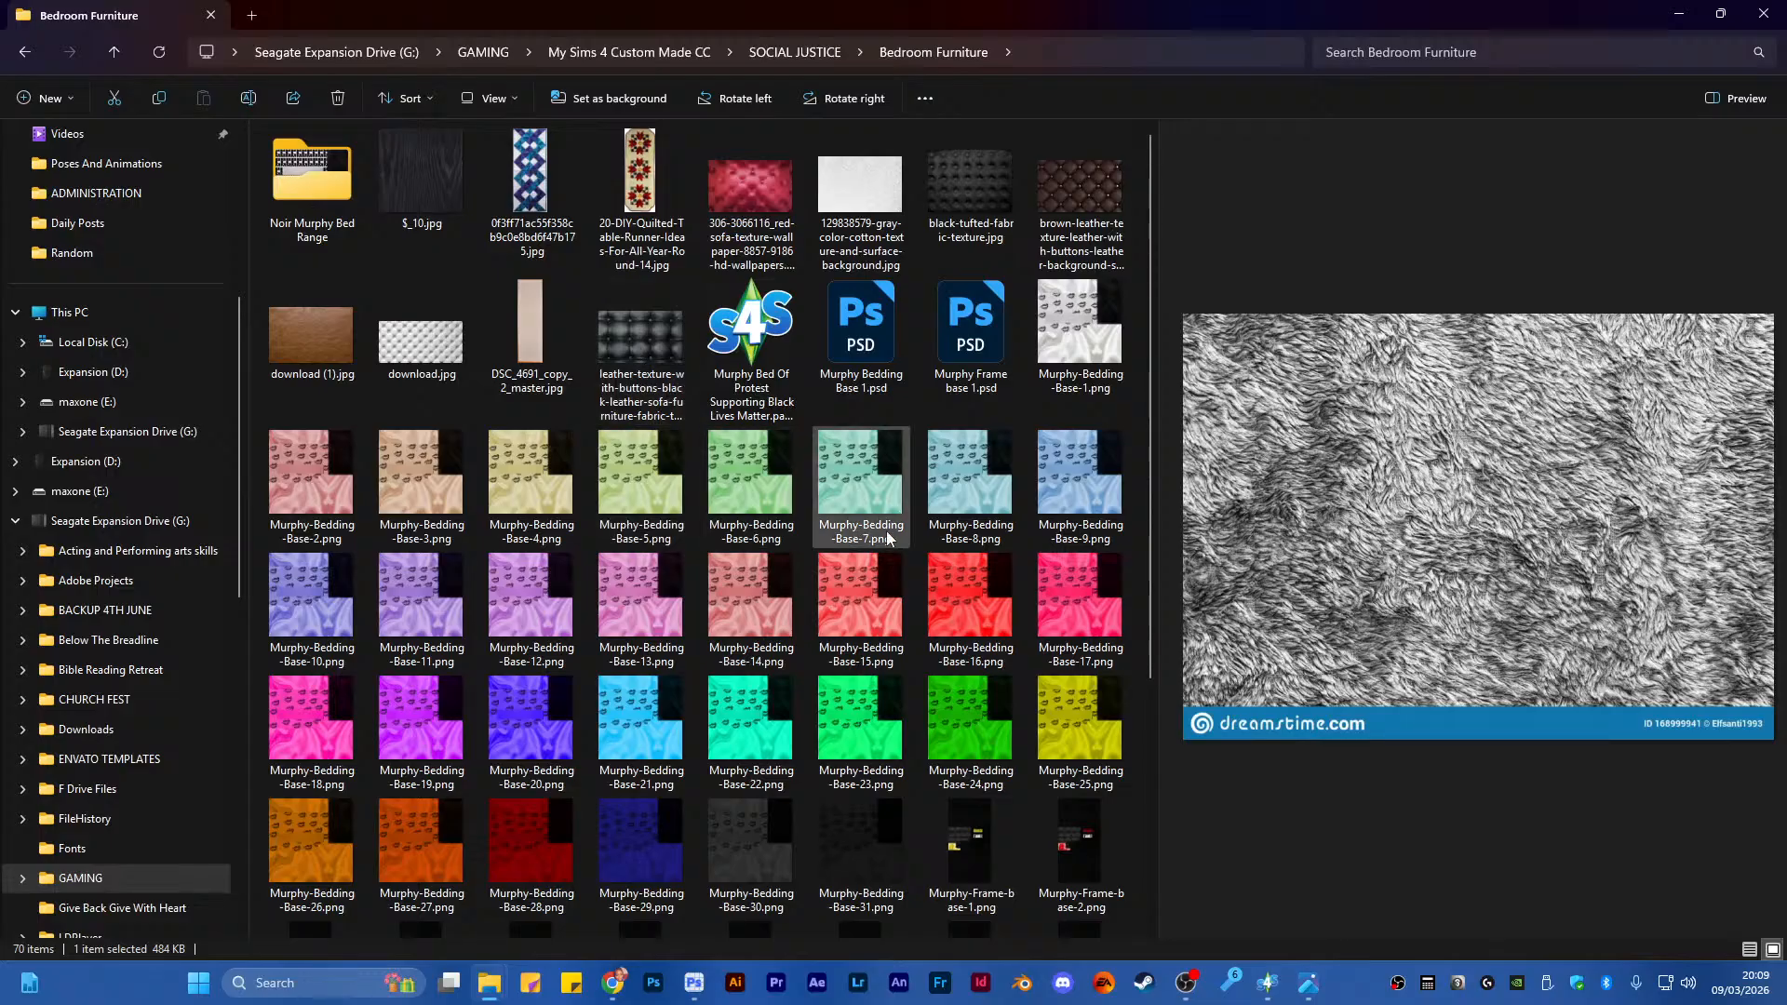
{"action": "left_click", "coordinate": [905, 451]}
{"action": "left_click", "coordinate": [1075, 346]}
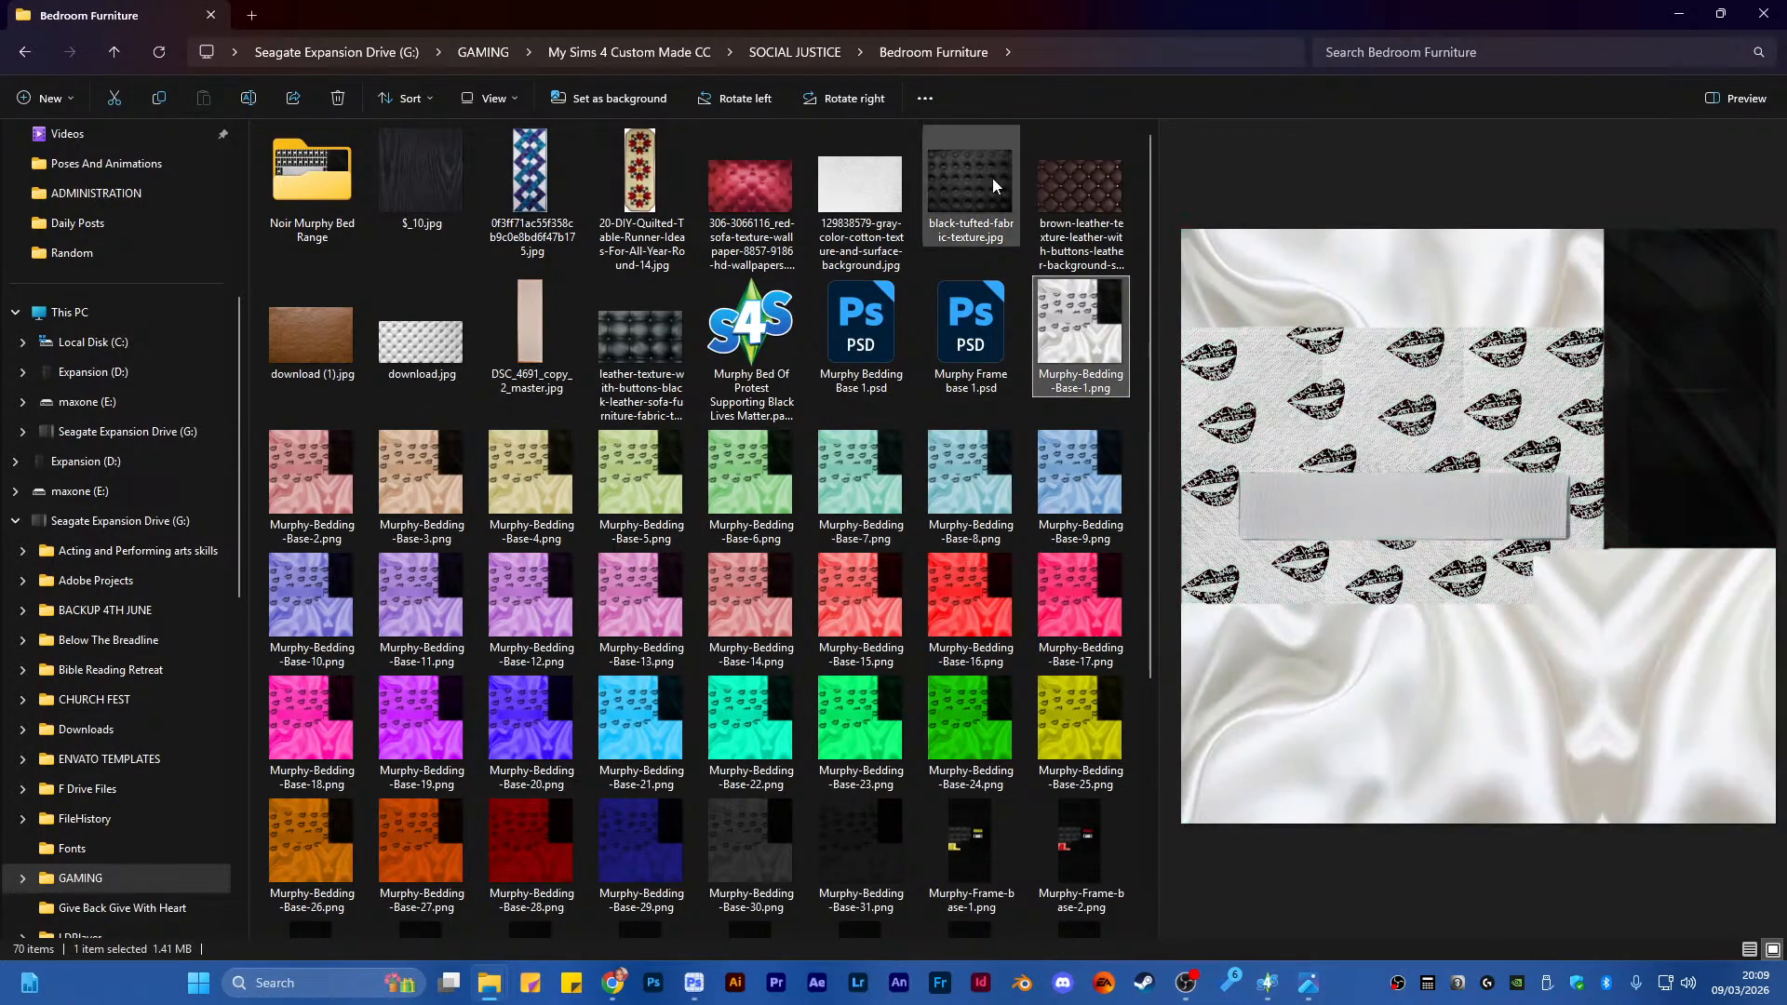
{"action": "left_click", "coordinate": [531, 508]}
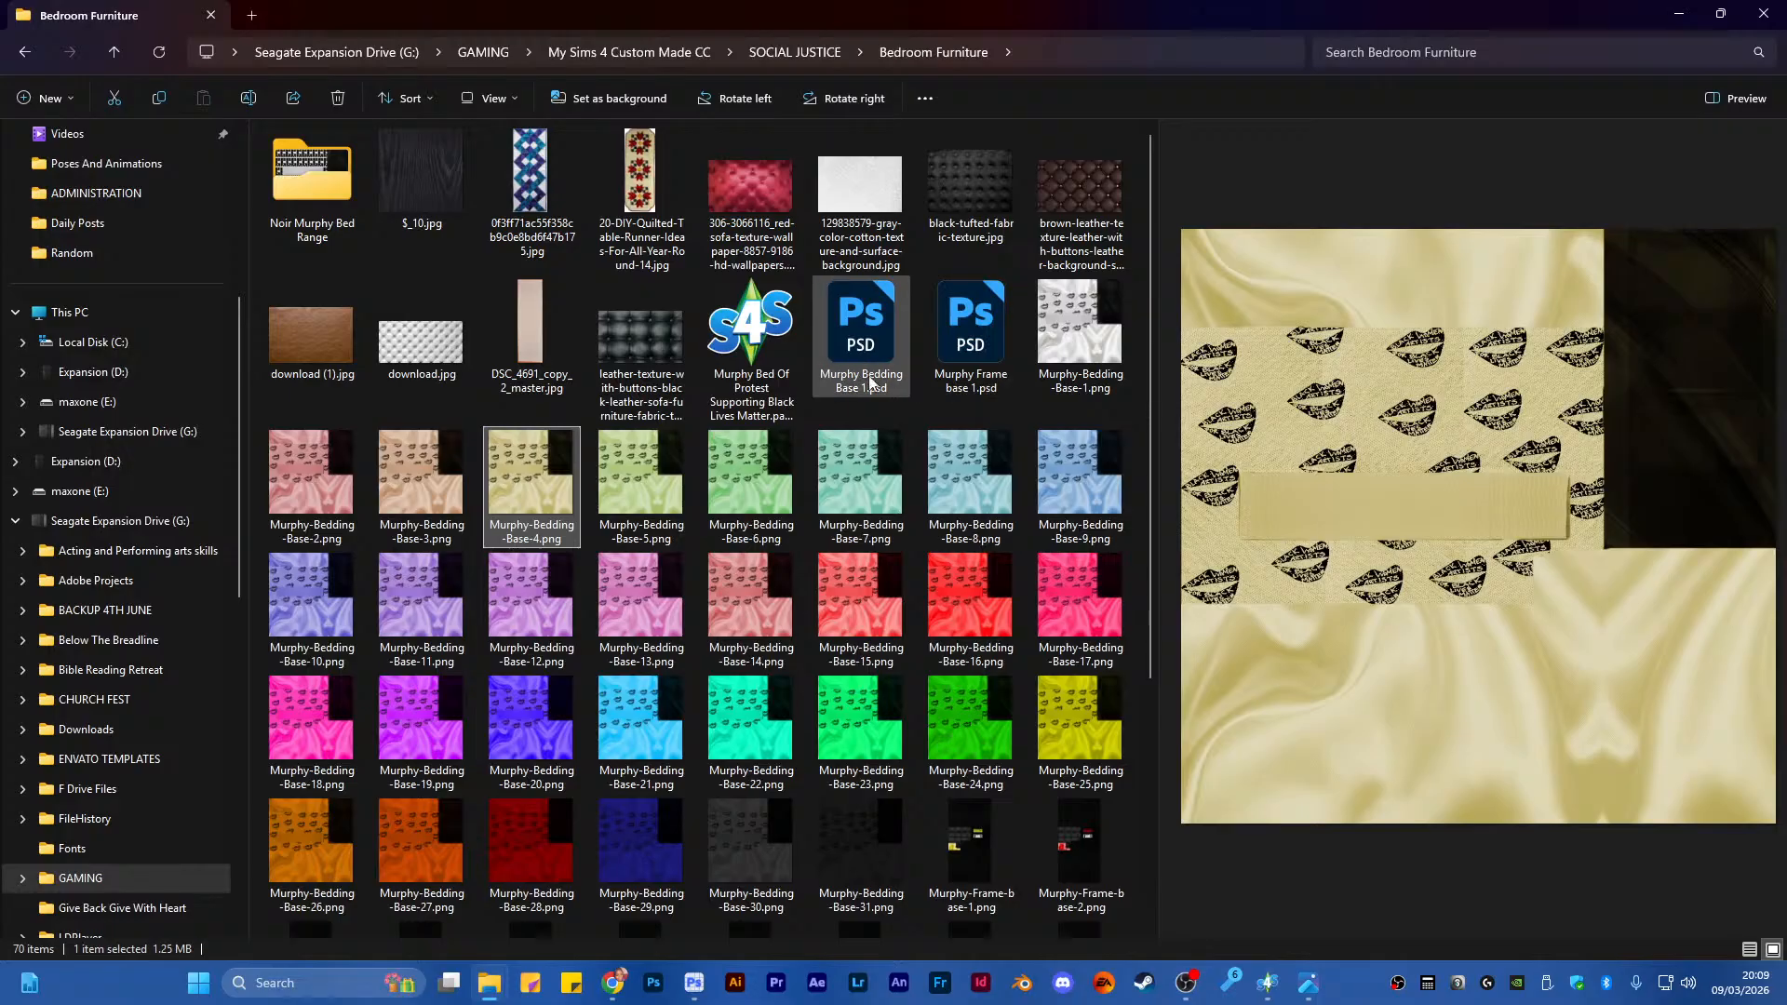
Preview the white Murphy-Frame-base-15.png texture and the DSC_4691_copy_2_master.jpg fabric source image
{"action": "scroll", "coordinate": [684, 471], "scroll_direction": "down", "scroll_amount": 5}
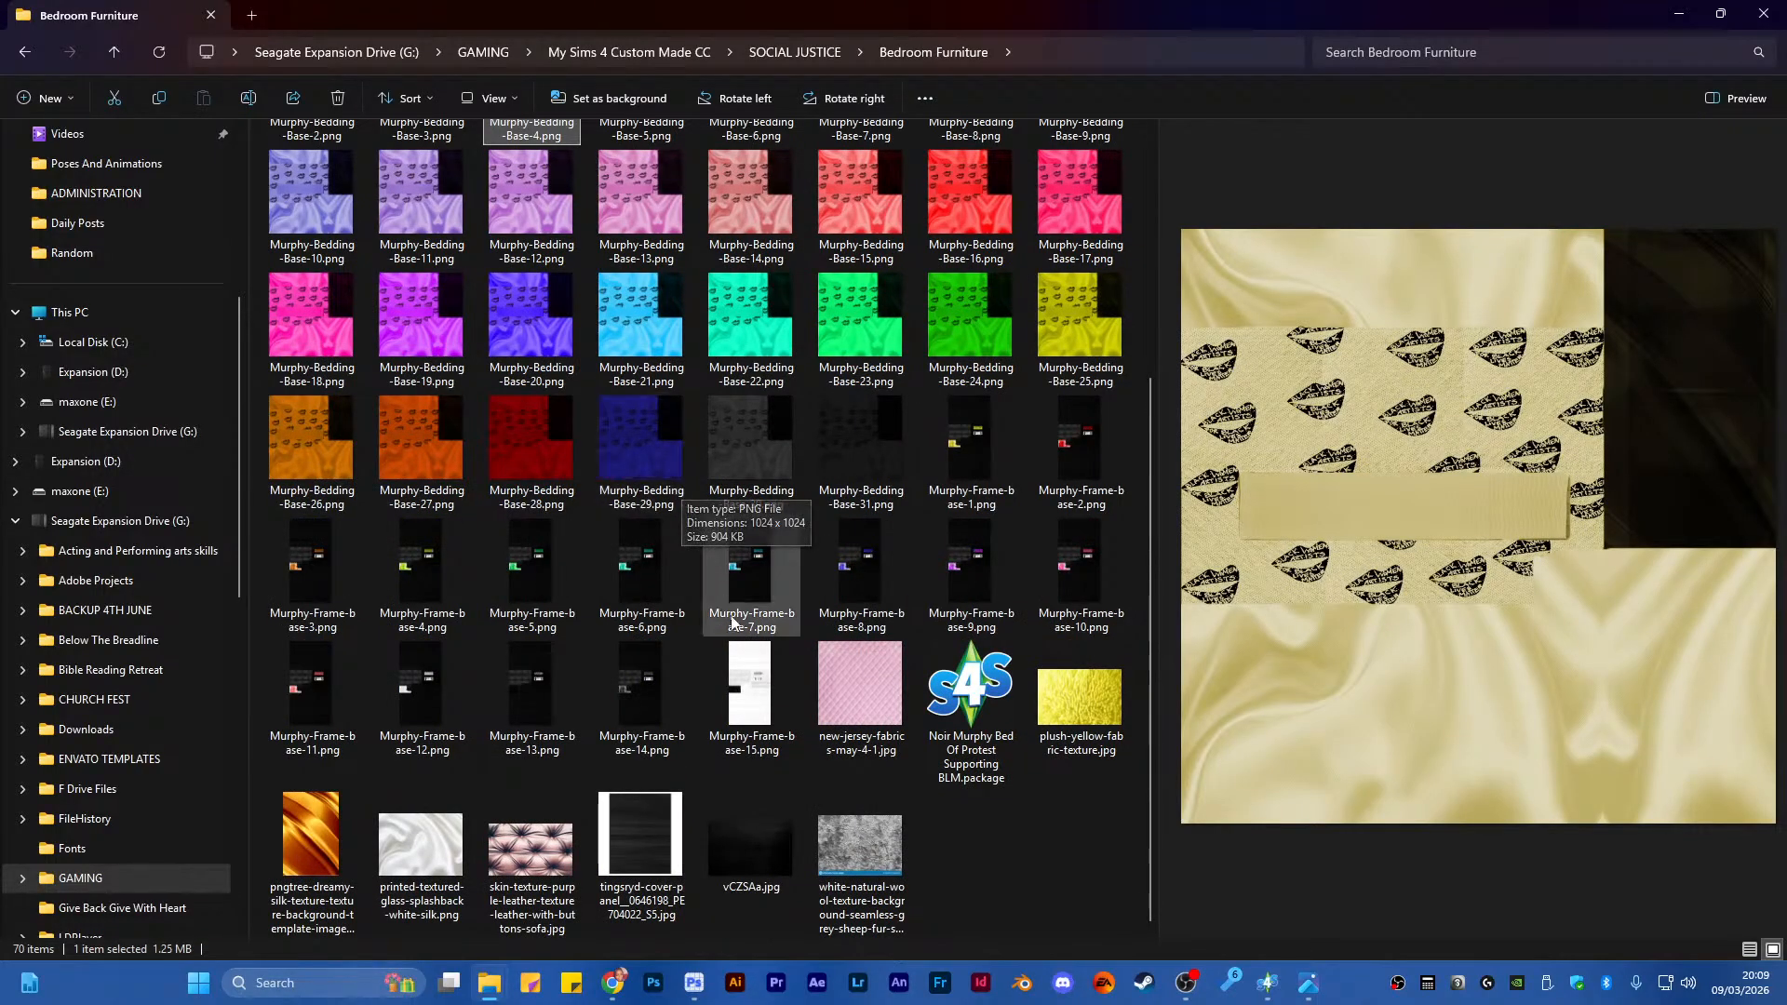
{"action": "left_click", "coordinate": [750, 686]}
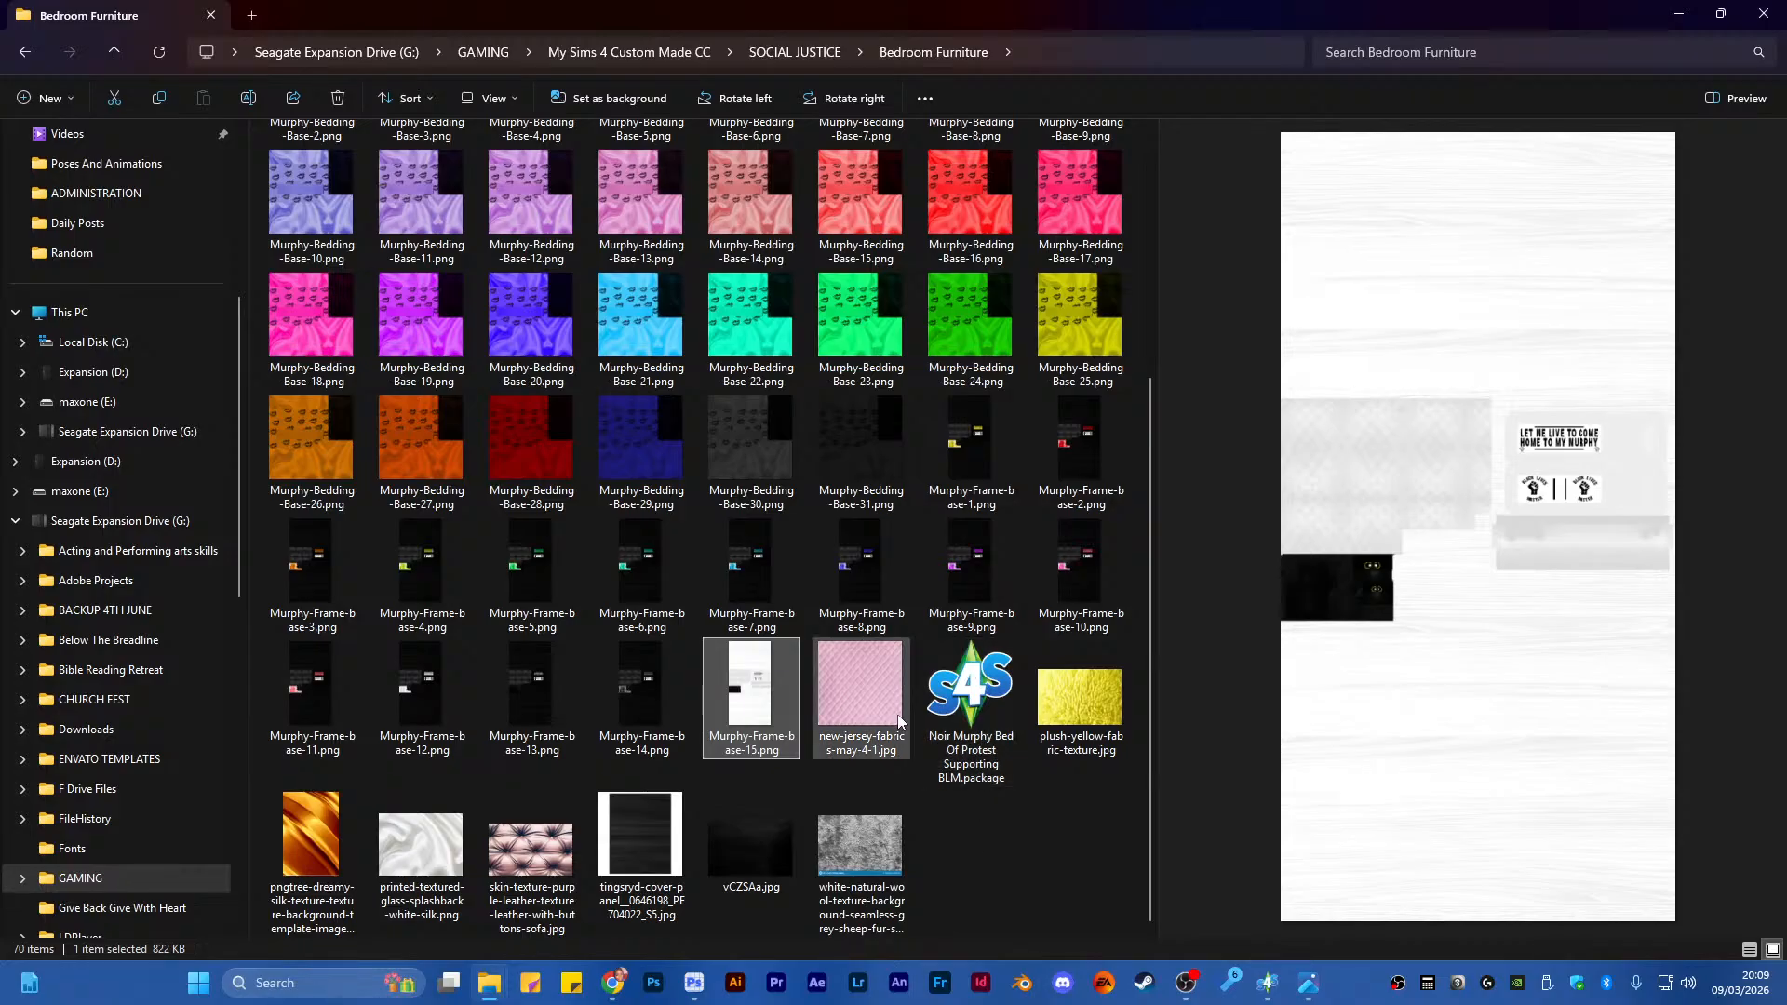
{"action": "scroll", "coordinate": [772, 695], "scroll_direction": "up", "scroll_amount": 3}
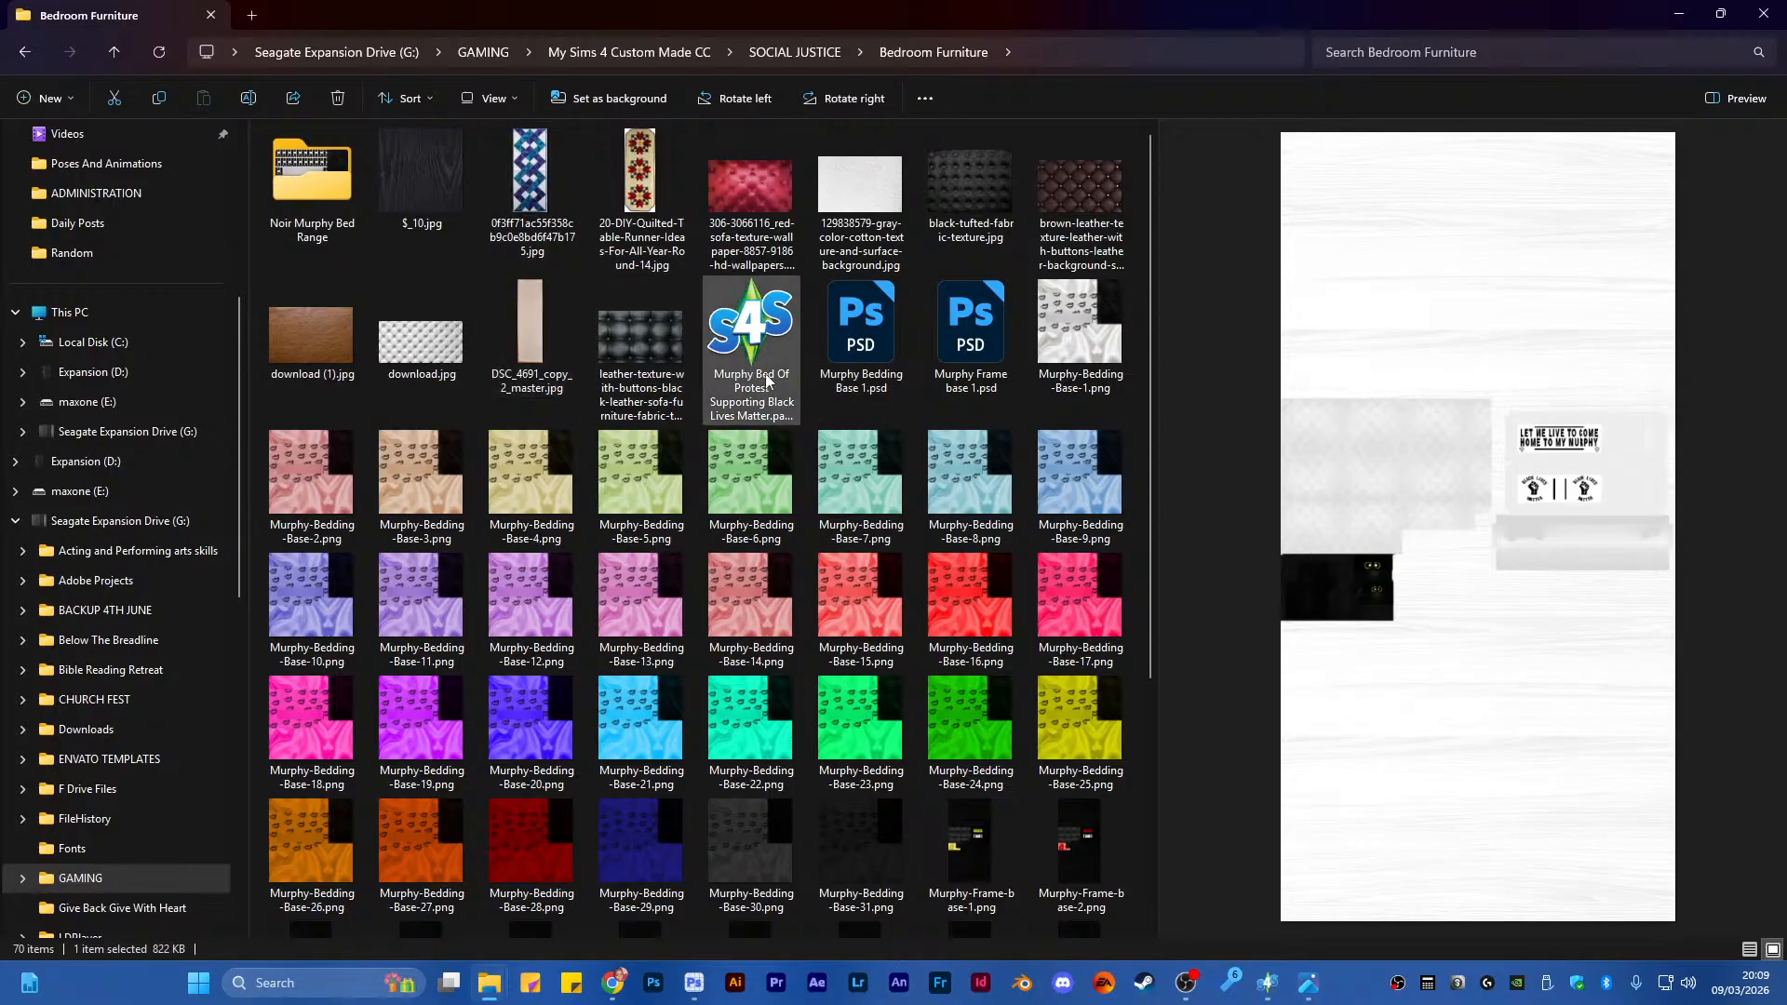
{"action": "left_click", "coordinate": [542, 358]}
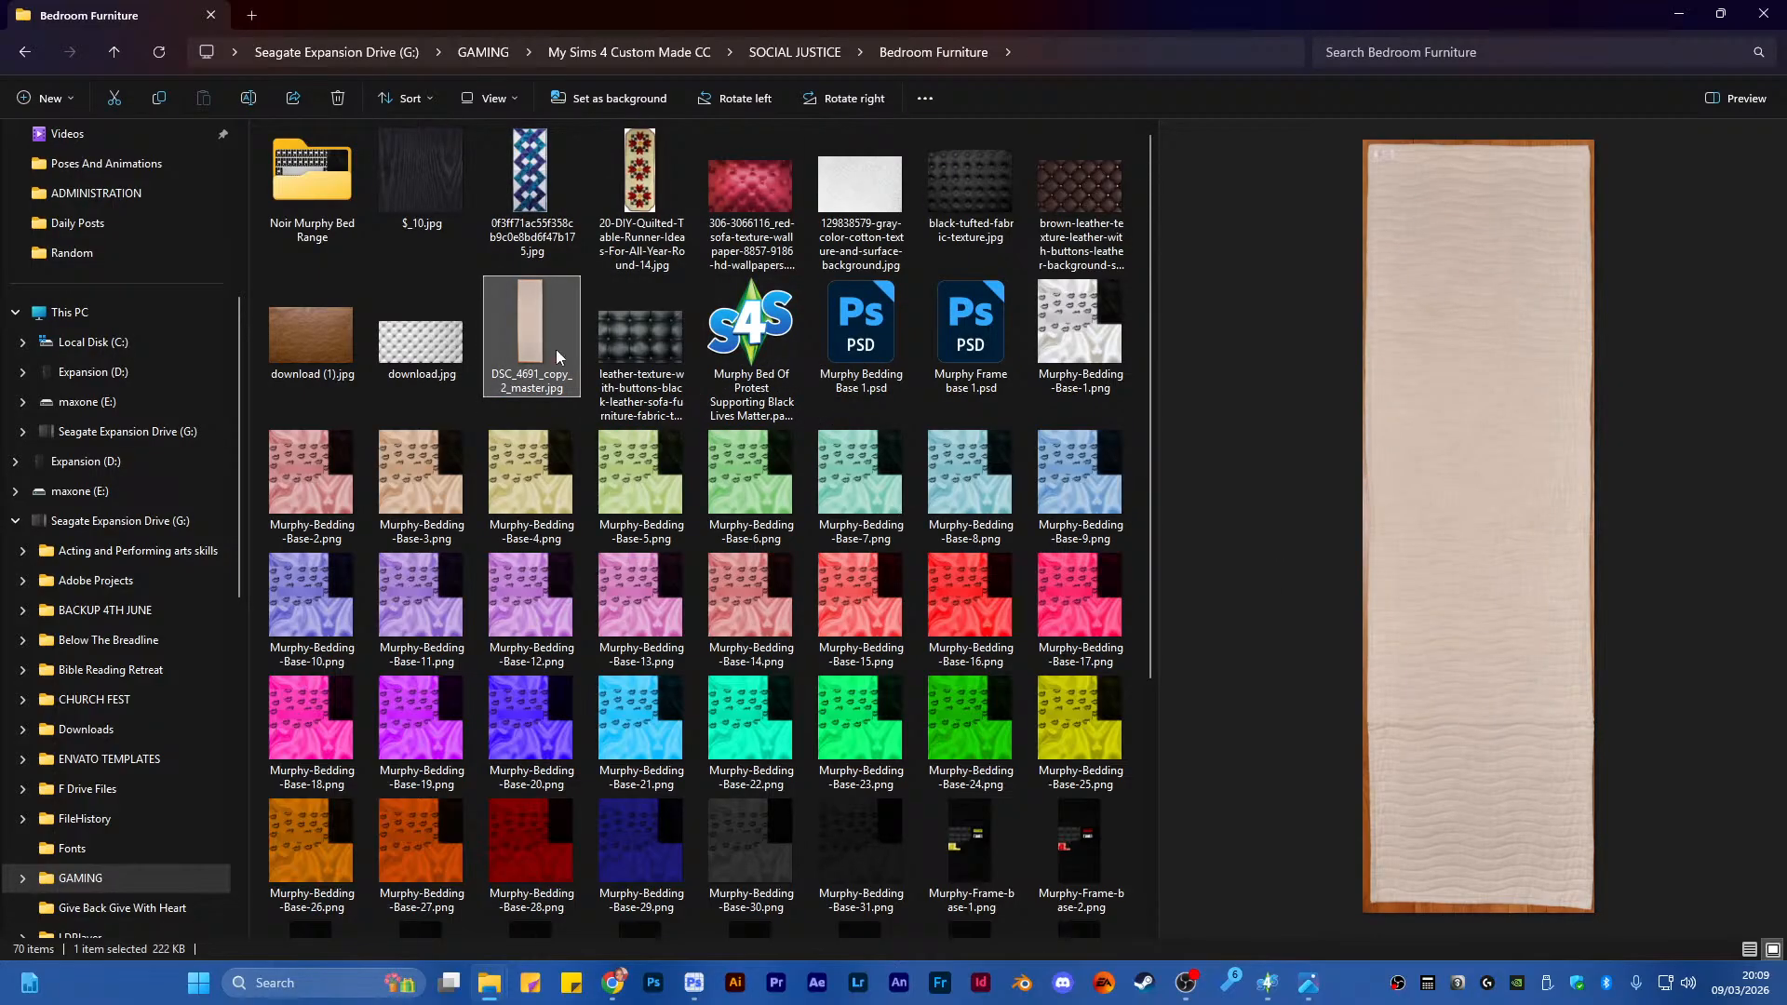
Preview the white and black bed frame textures Murphy-Frame-base-15.png, Murphy-Frame-base-14.png and Murphy-Frame-base-13.png
{"action": "scroll", "coordinate": [1082, 373], "scroll_direction": "down", "scroll_amount": 4}
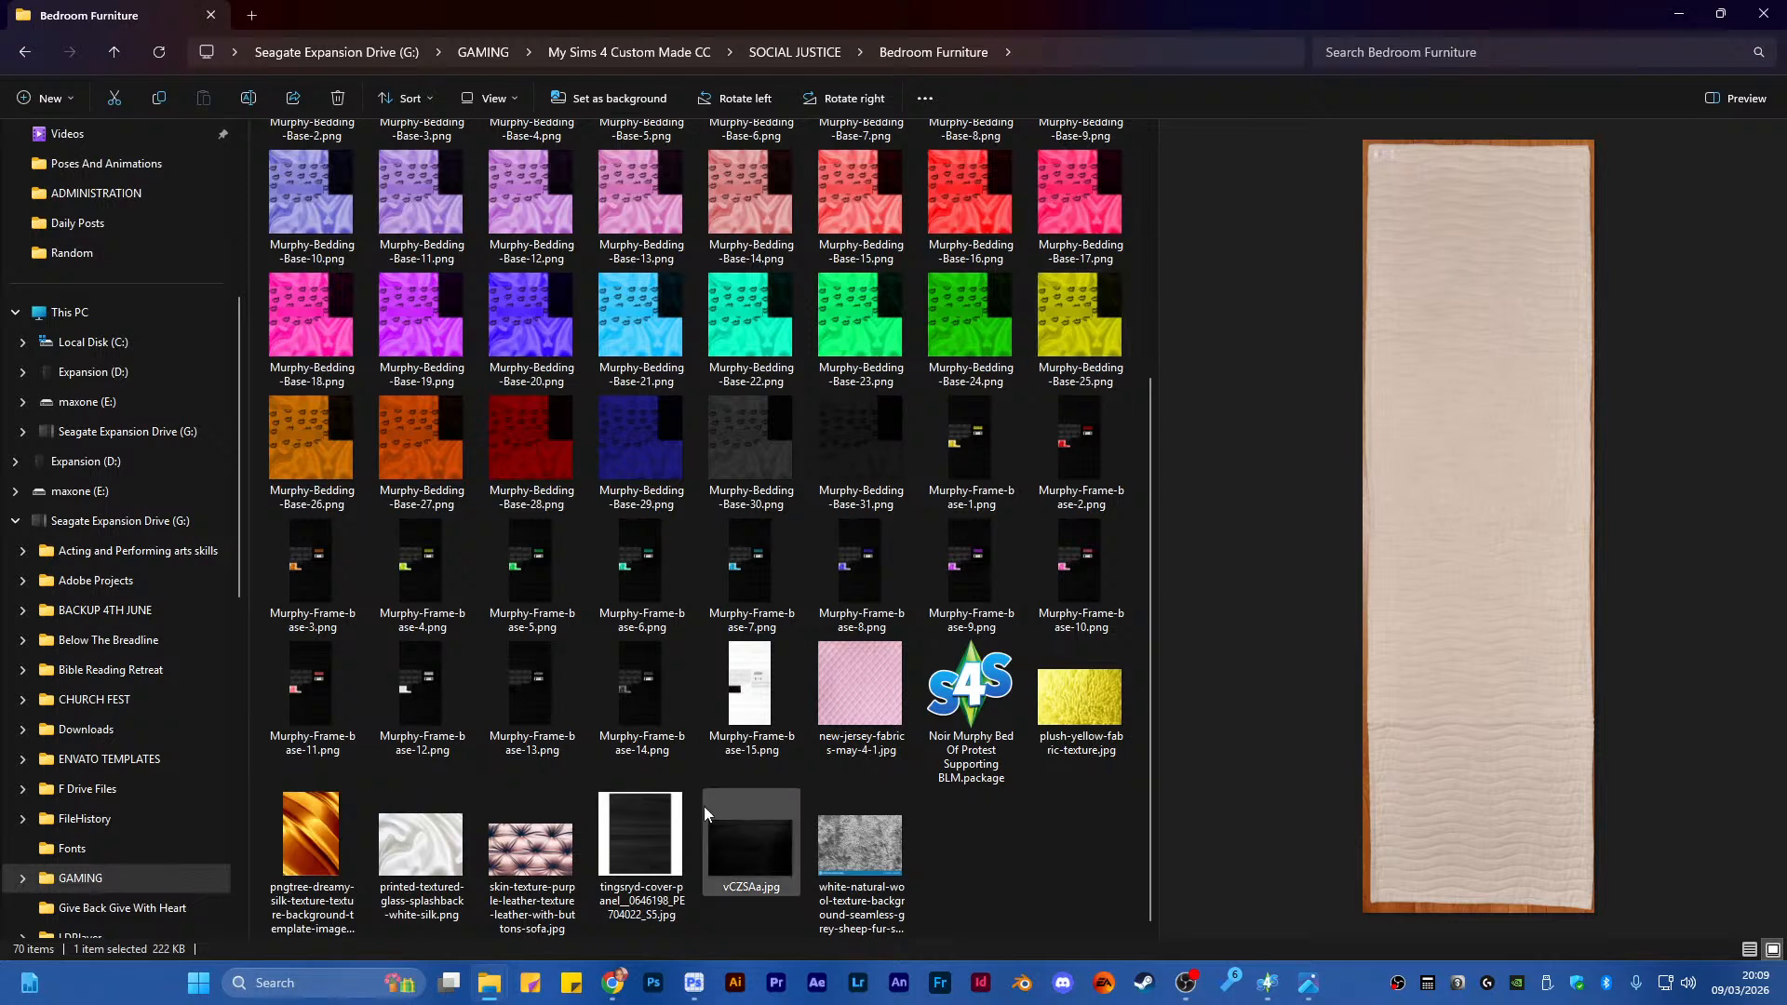
{"action": "left_click", "coordinate": [723, 716]}
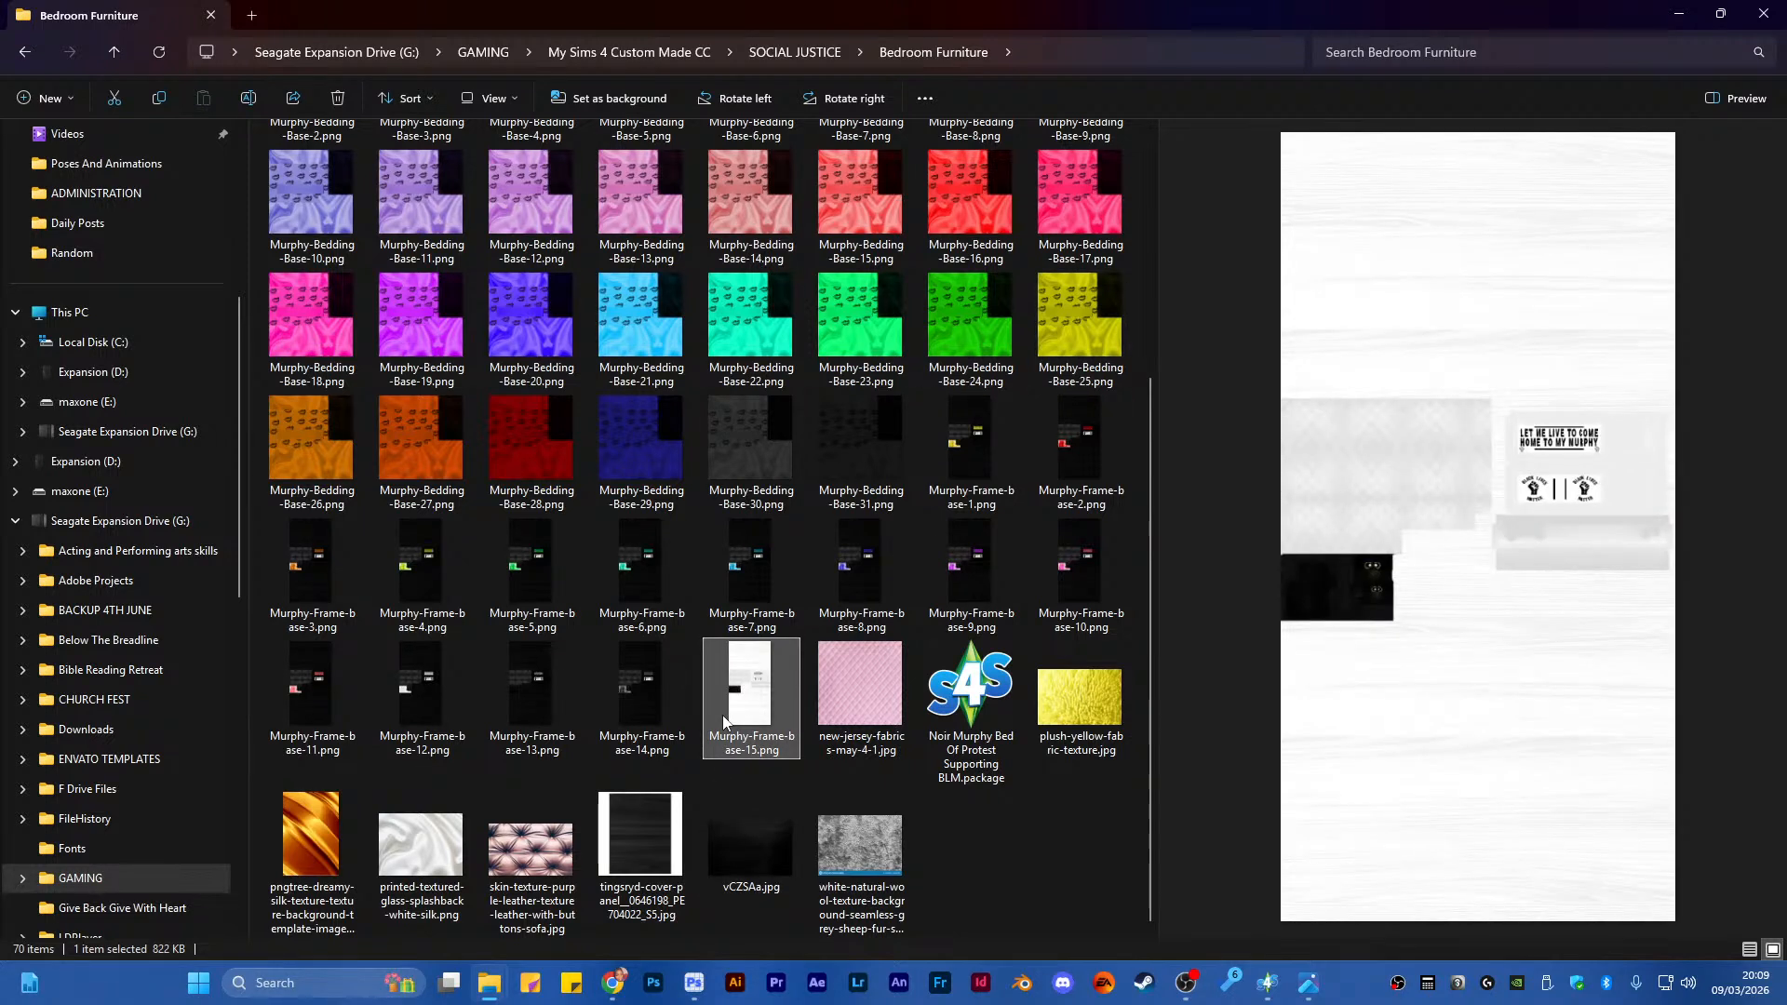
{"action": "left_click", "coordinate": [655, 694]}
{"action": "left_click", "coordinate": [545, 691]}
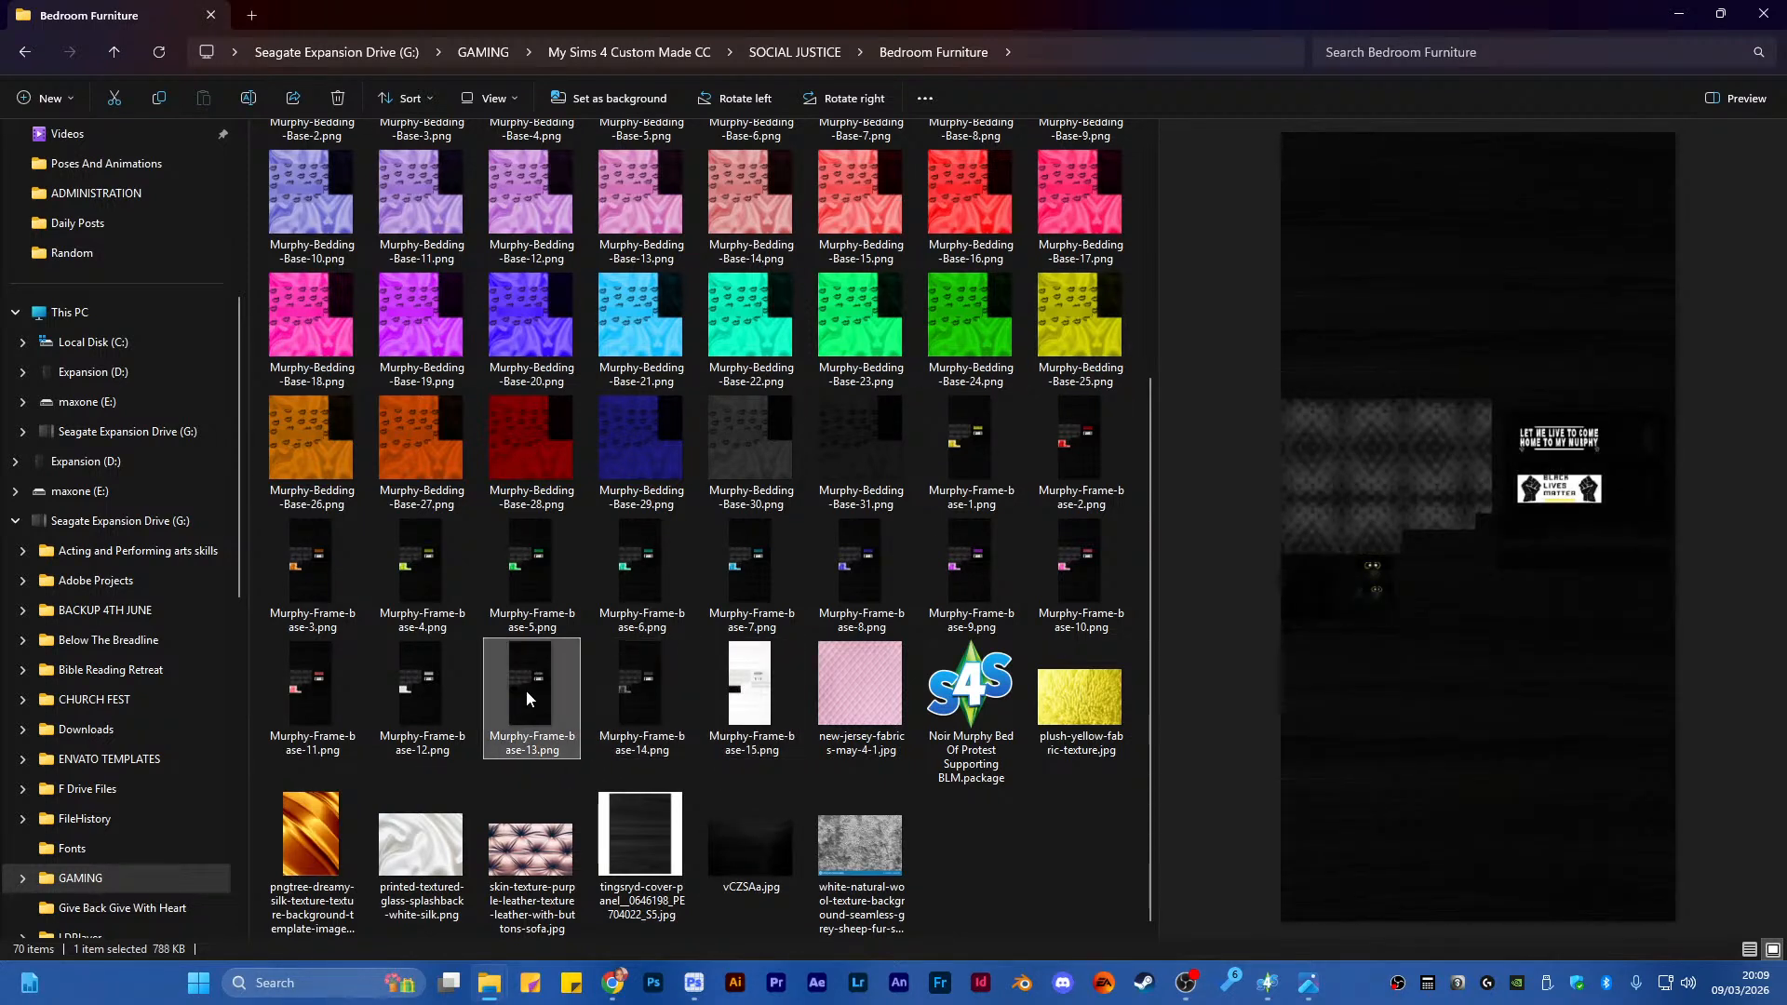
Preview the coloured frame textures Murphy-Frame-base-3.png to Murphy-Frame-base-10.png and compare them with the black tingsryd cover panel wood image
{"action": "left_click", "coordinate": [320, 561]}
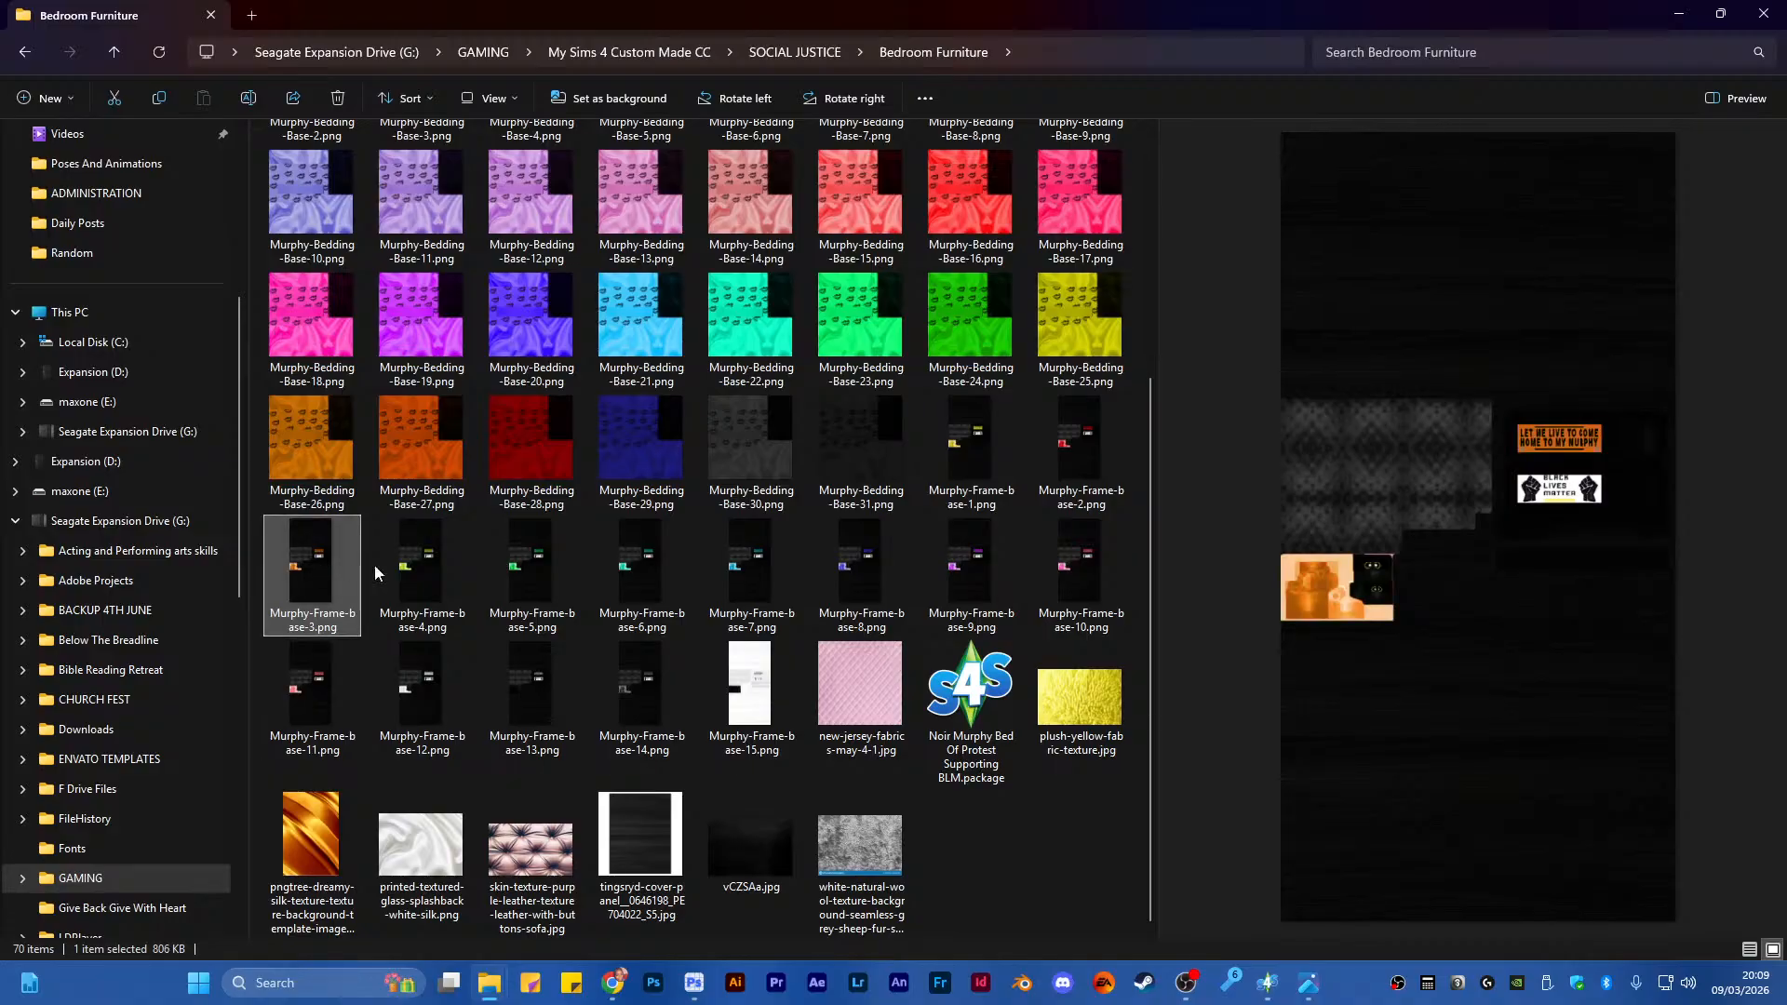
{"action": "left_click", "coordinate": [422, 564]}
{"action": "left_click", "coordinate": [543, 569]}
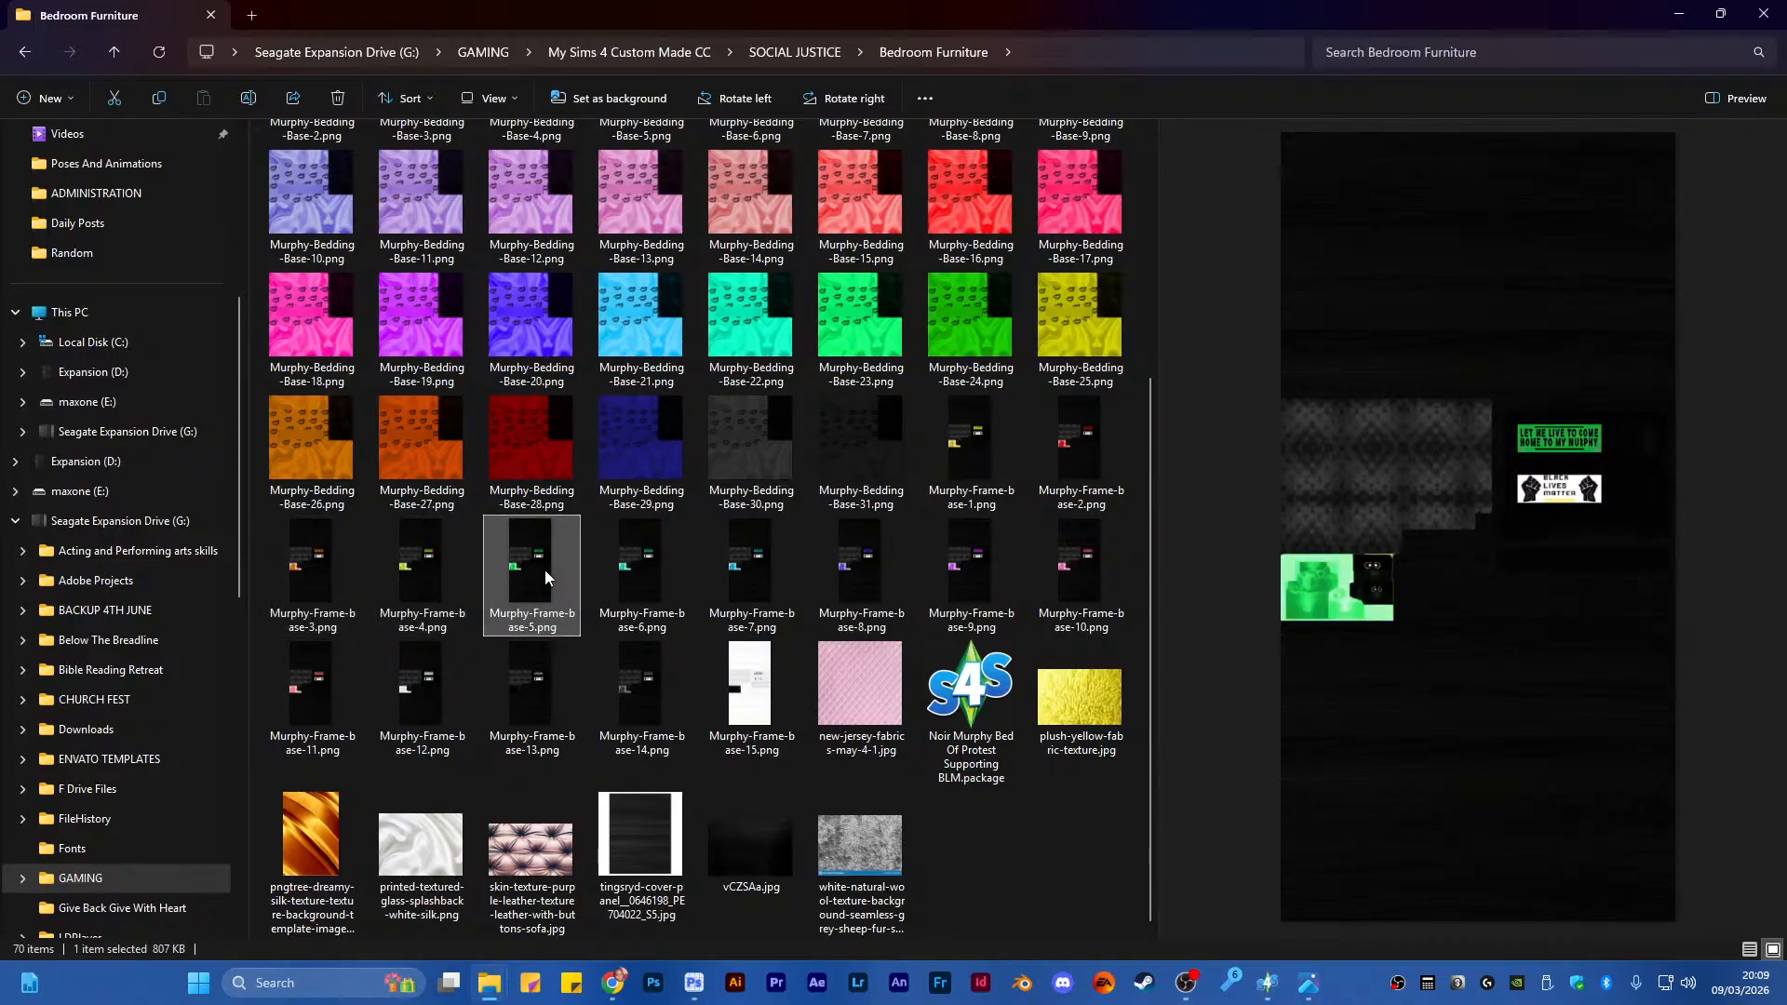
{"action": "left_click", "coordinate": [650, 577]}
{"action": "left_click", "coordinate": [763, 582]}
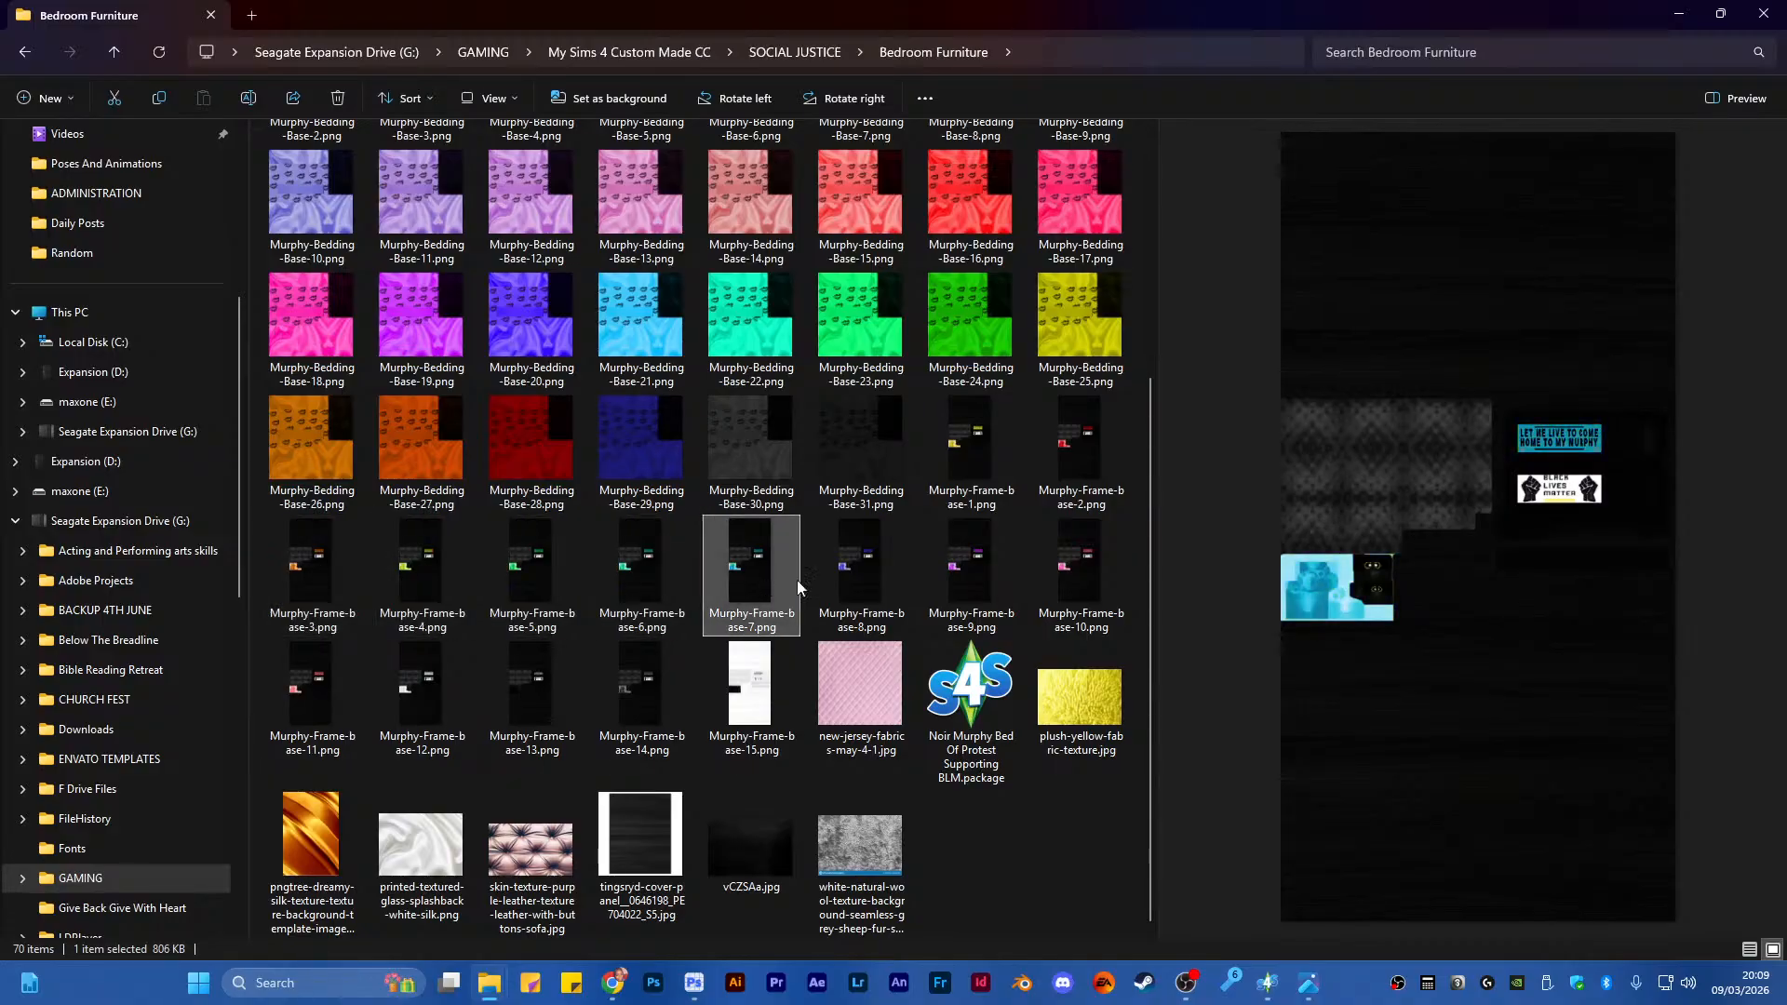
{"action": "left_click", "coordinate": [889, 578]}
{"action": "left_click", "coordinate": [984, 581]}
{"action": "left_click", "coordinate": [1070, 584]}
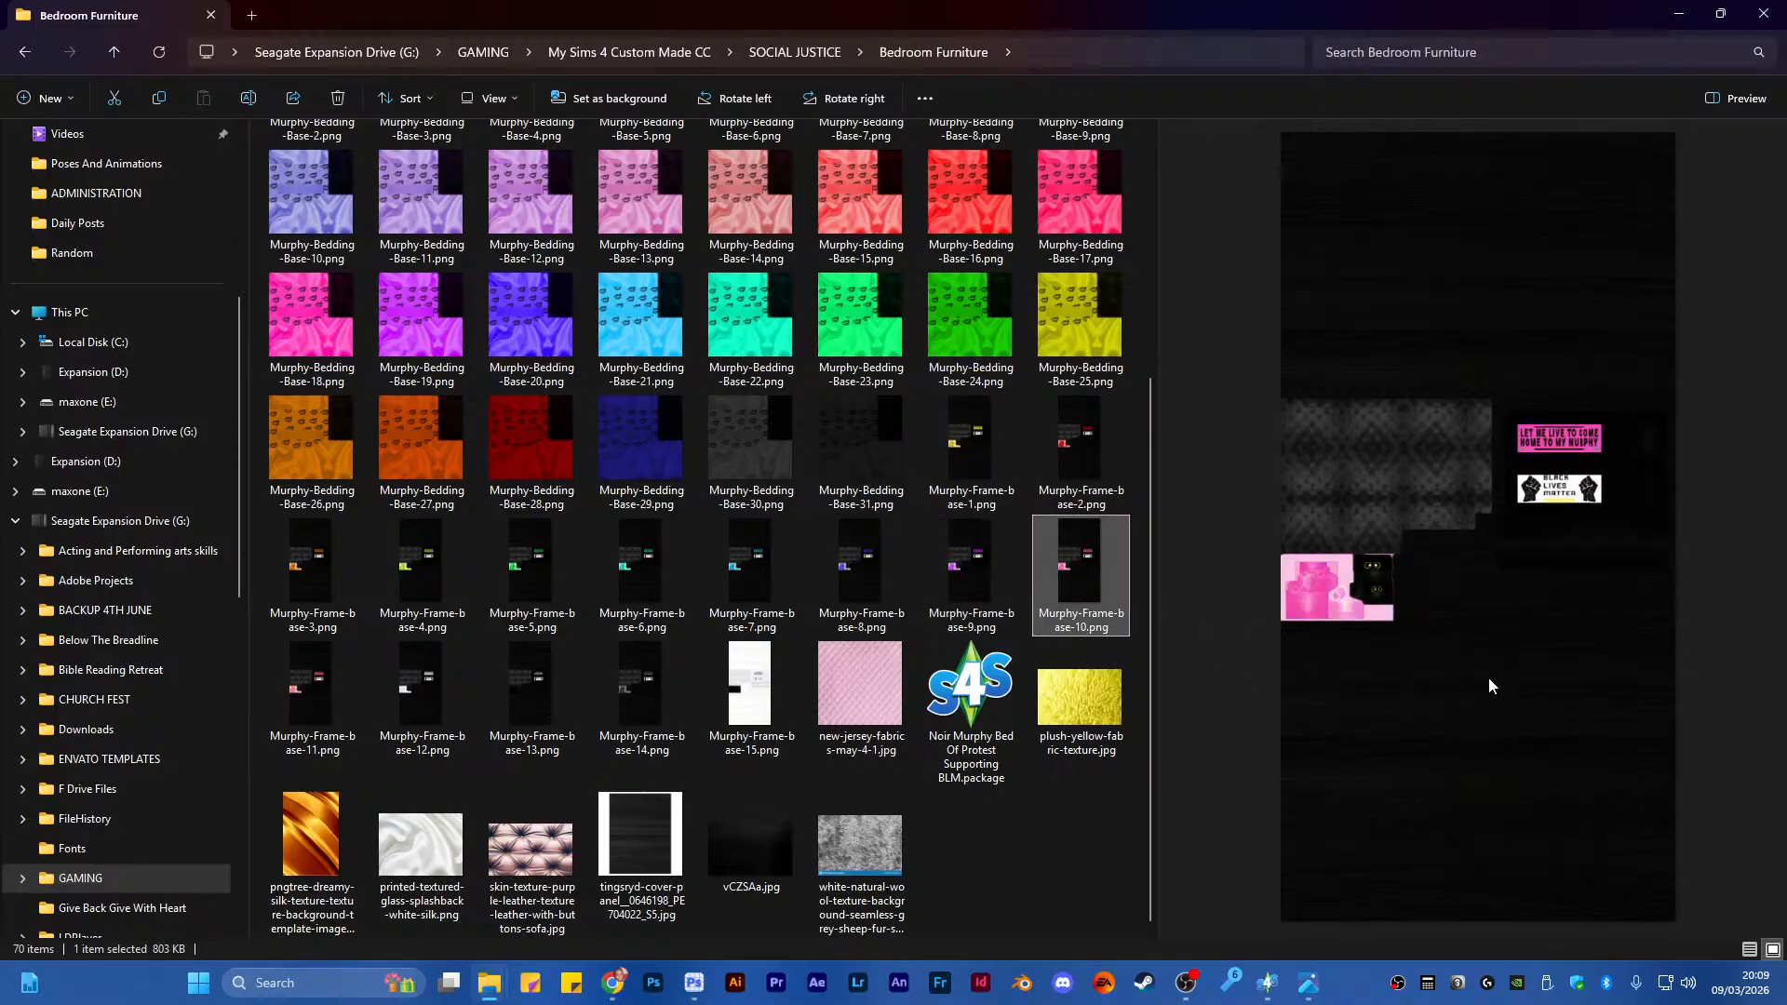
{"action": "left_click", "coordinate": [644, 840]}
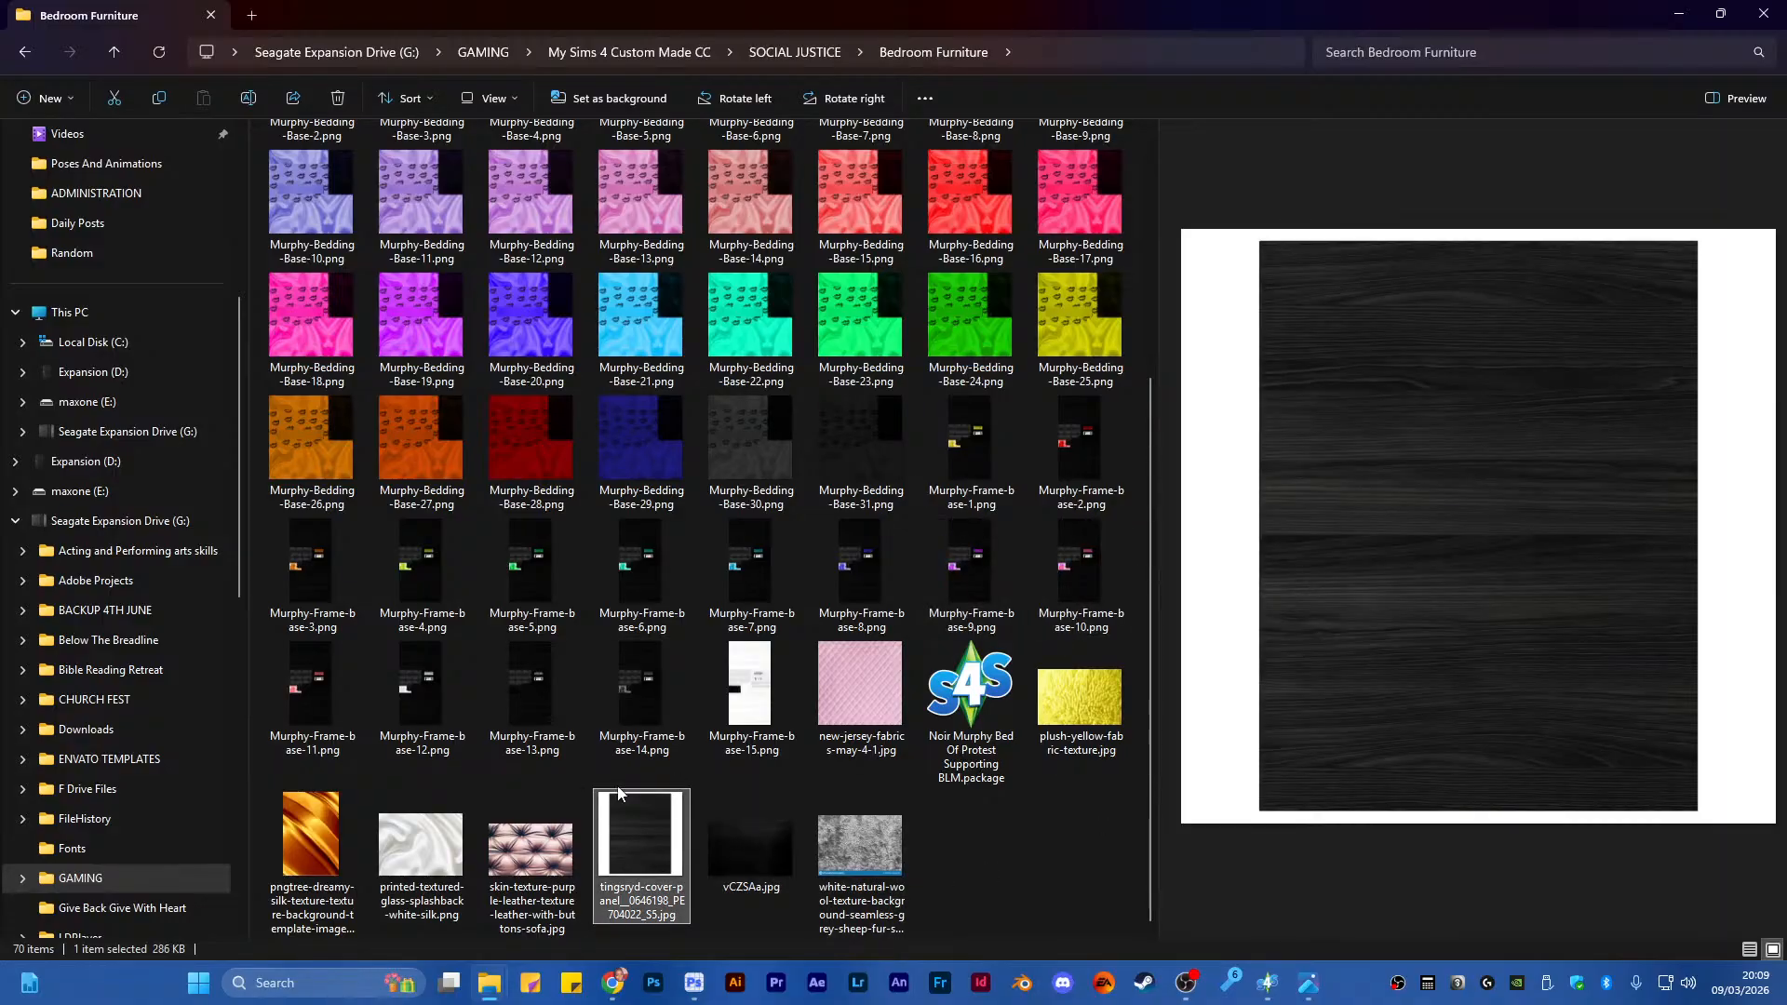
{"action": "left_click", "coordinate": [775, 569]}
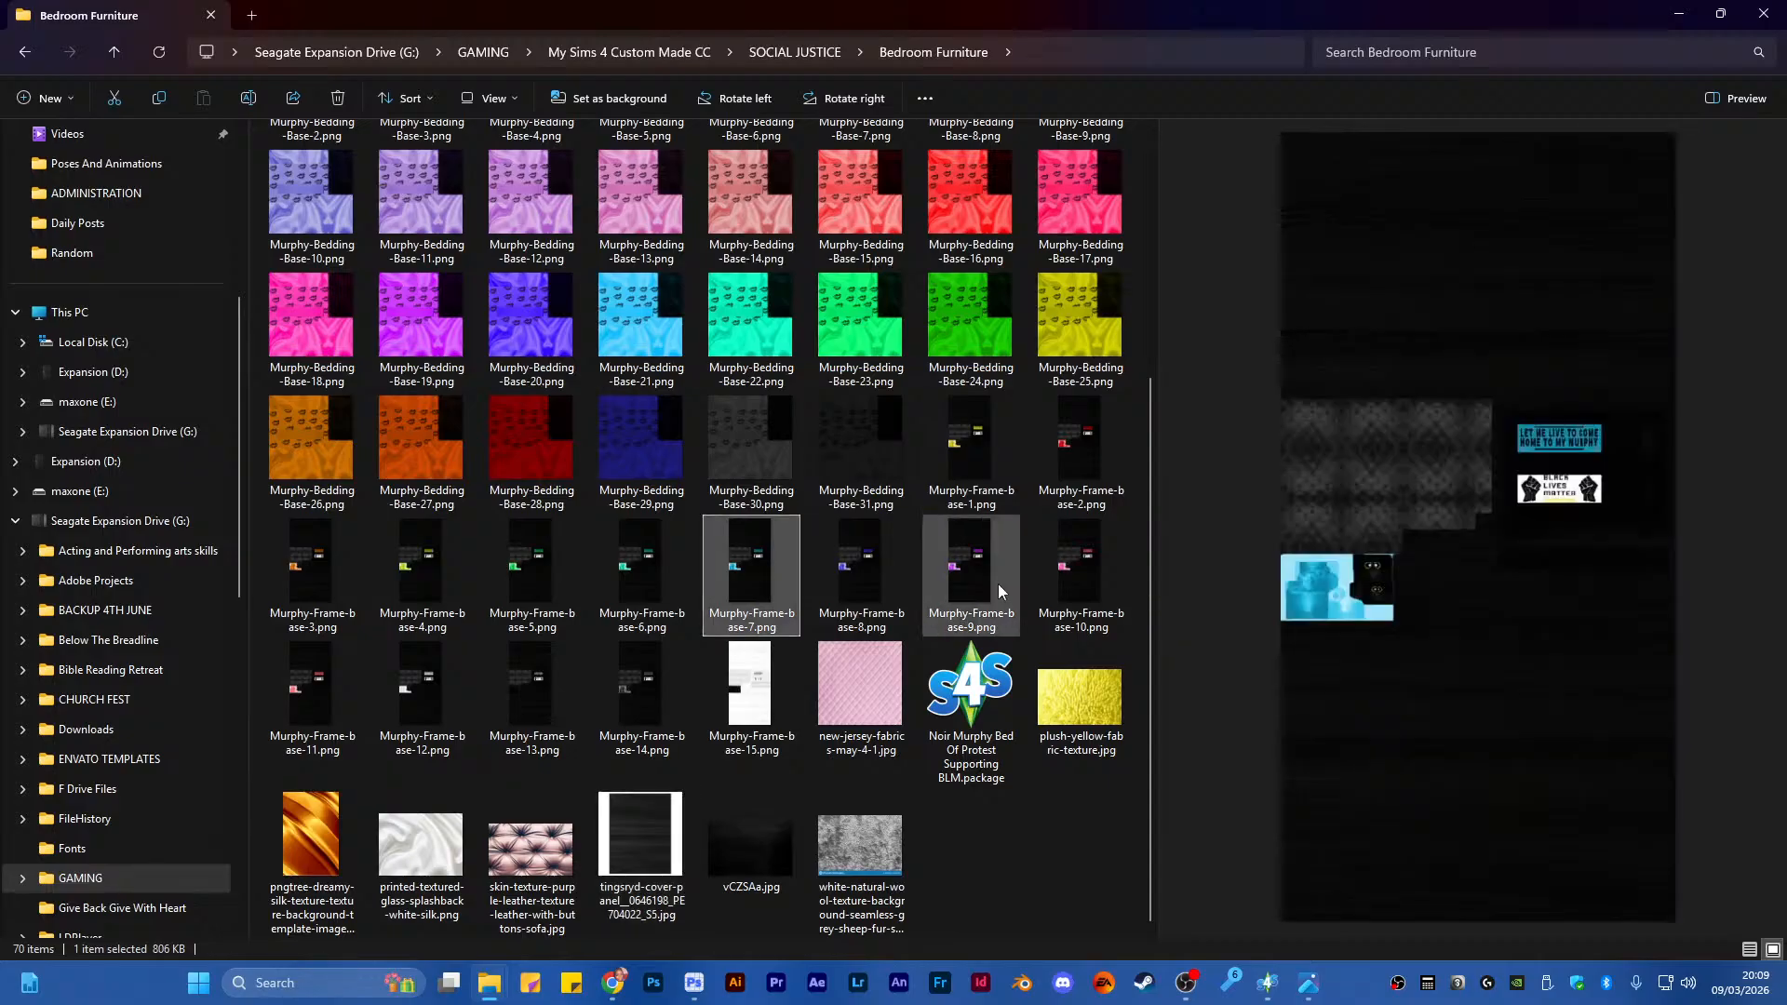
Open the Noir Murphy Bed Range folder and preview Murphy-Bedding-Base-1.png, Murphy-Bedding-Base-2.png, Murphy-Bedding-Base-6.png and Murphy-Bedding-Base-14.png
{"action": "scroll", "coordinate": [979, 363], "scroll_direction": "up", "scroll_amount": 10}
{"action": "double_click", "coordinate": [337, 158]}
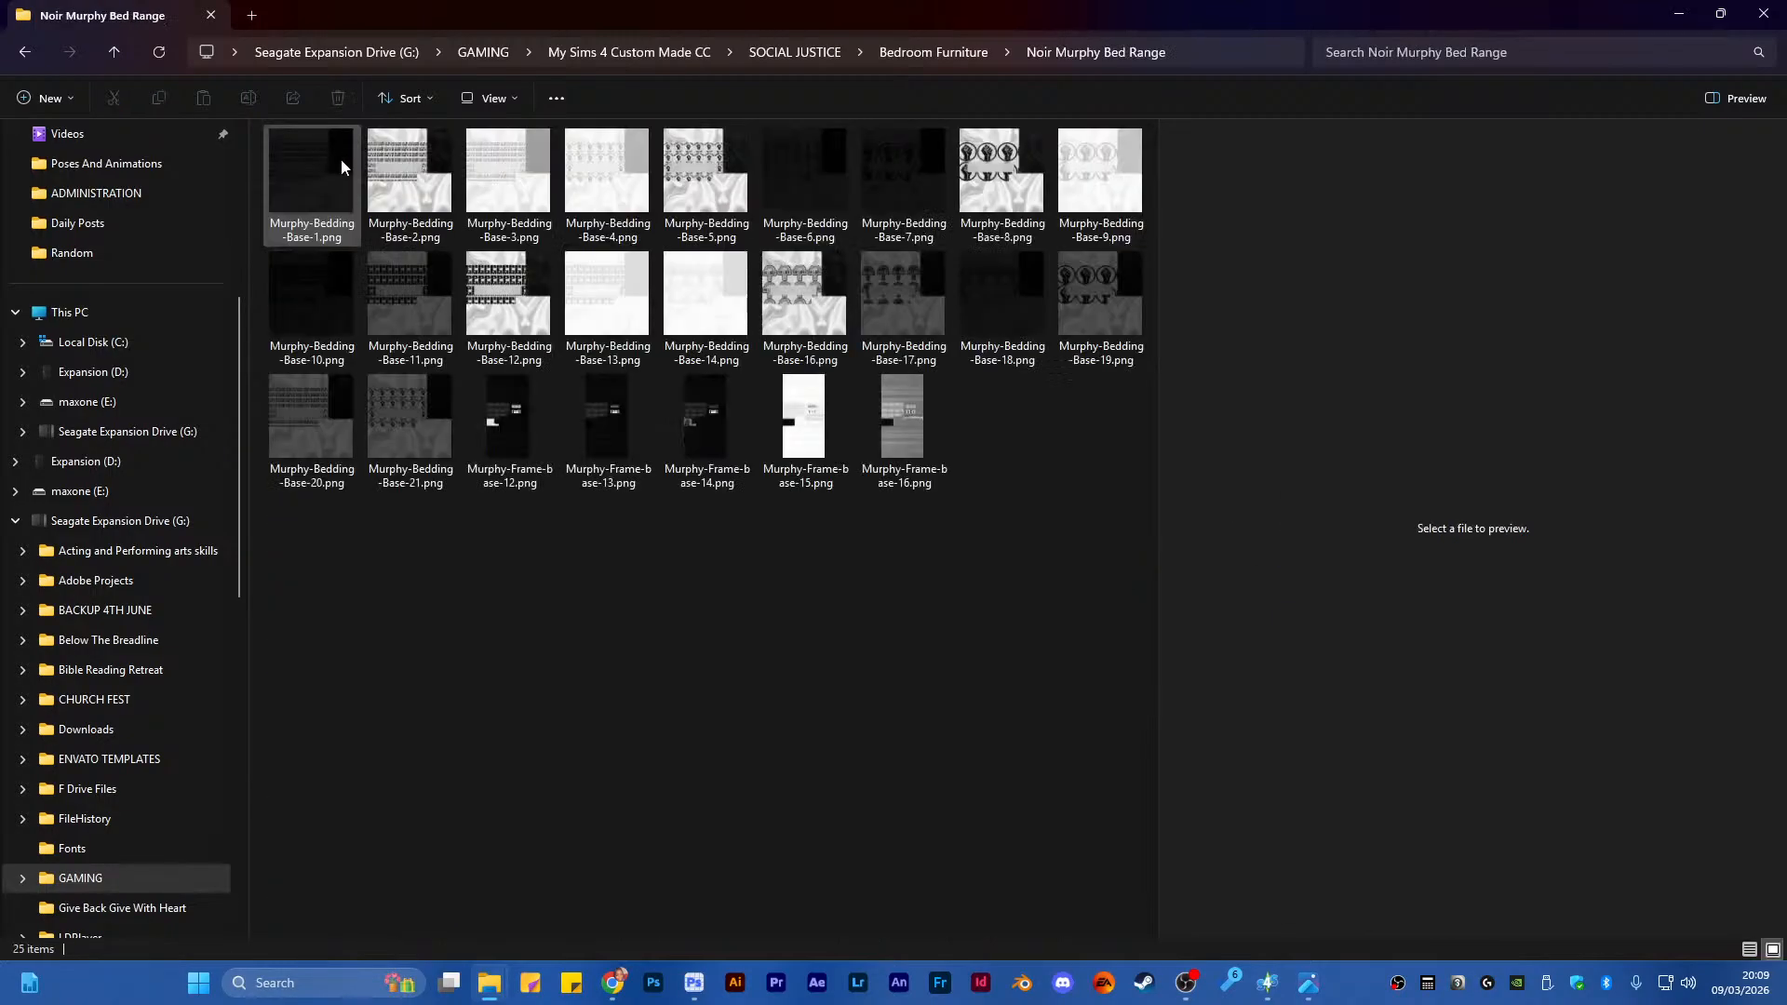
{"action": "left_click", "coordinate": [347, 193]}
{"action": "left_click", "coordinate": [452, 210]}
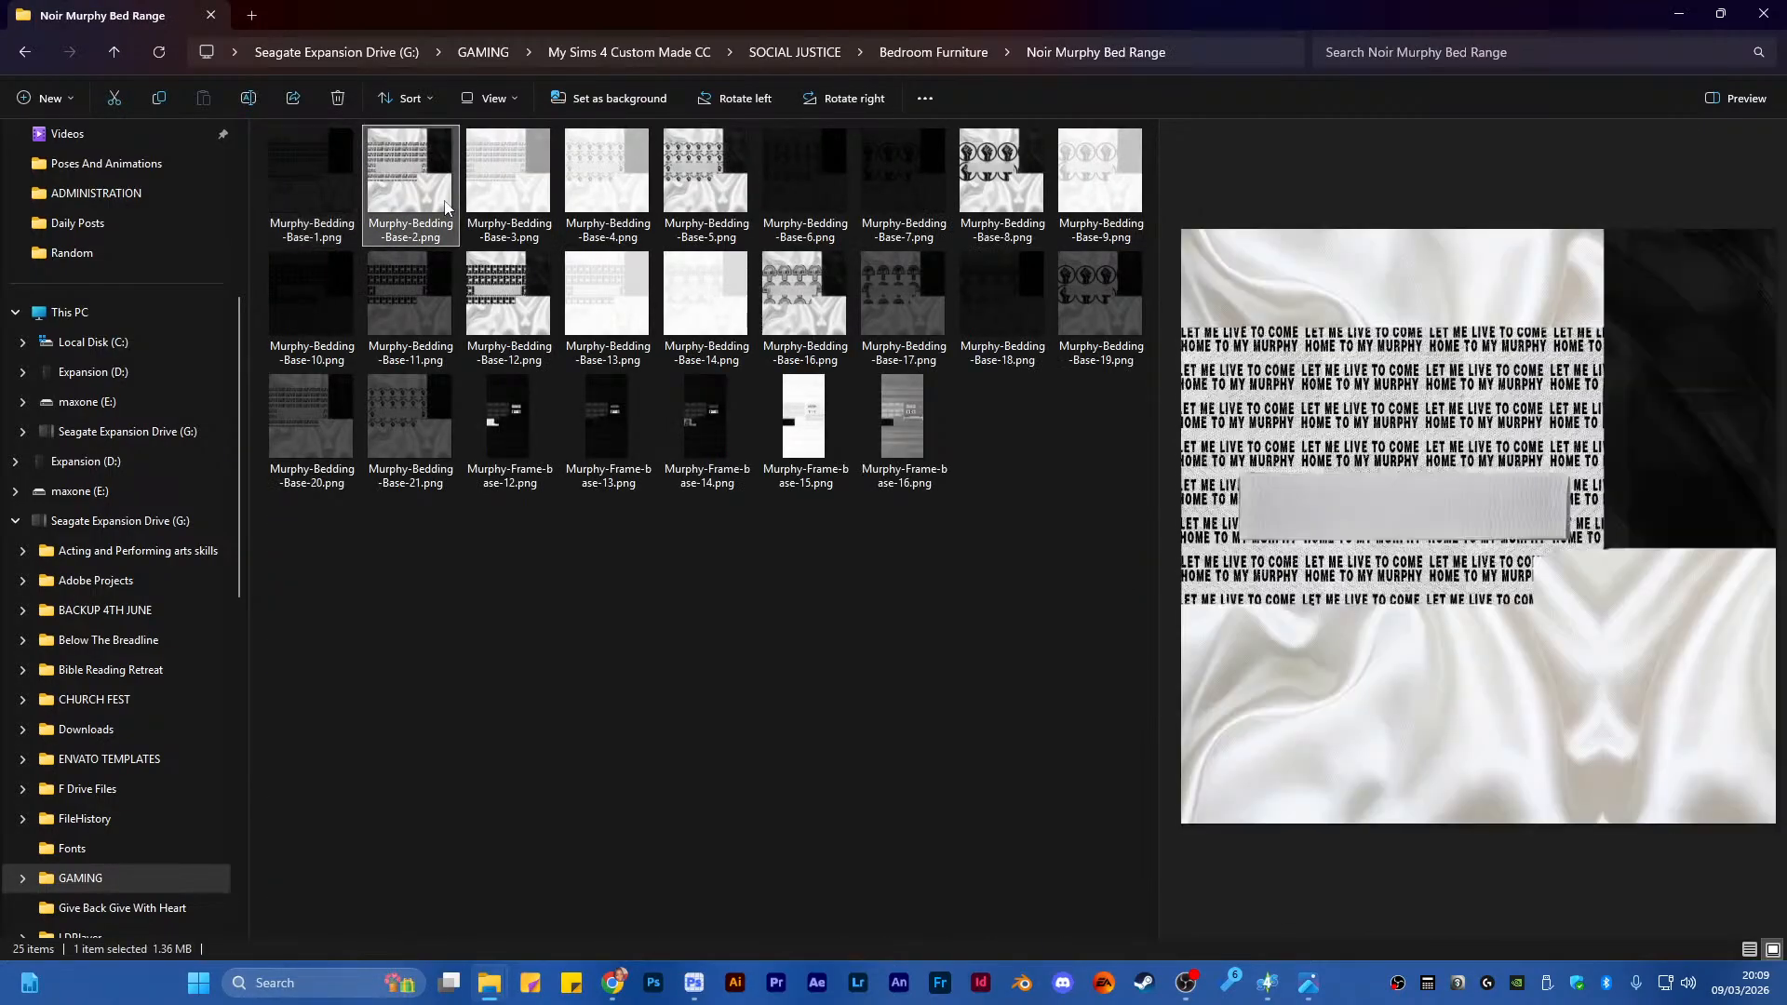
{"action": "left_click", "coordinate": [791, 205]}
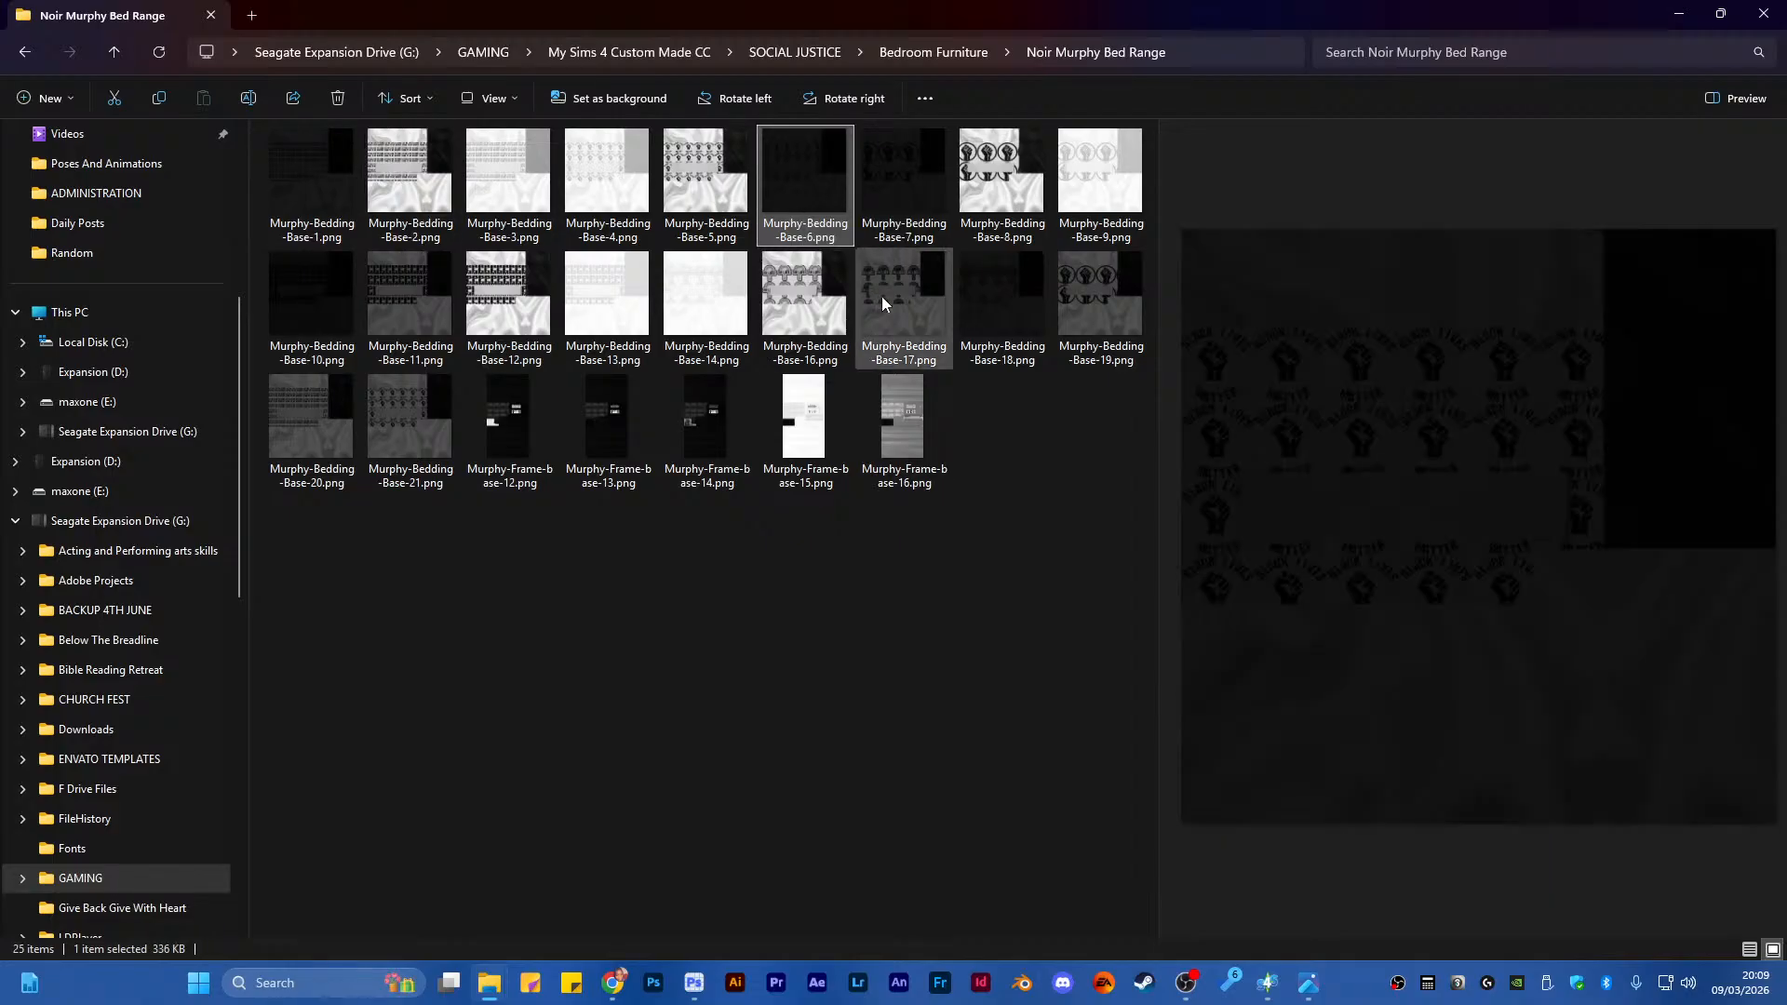
{"action": "left_click", "coordinate": [680, 316]}
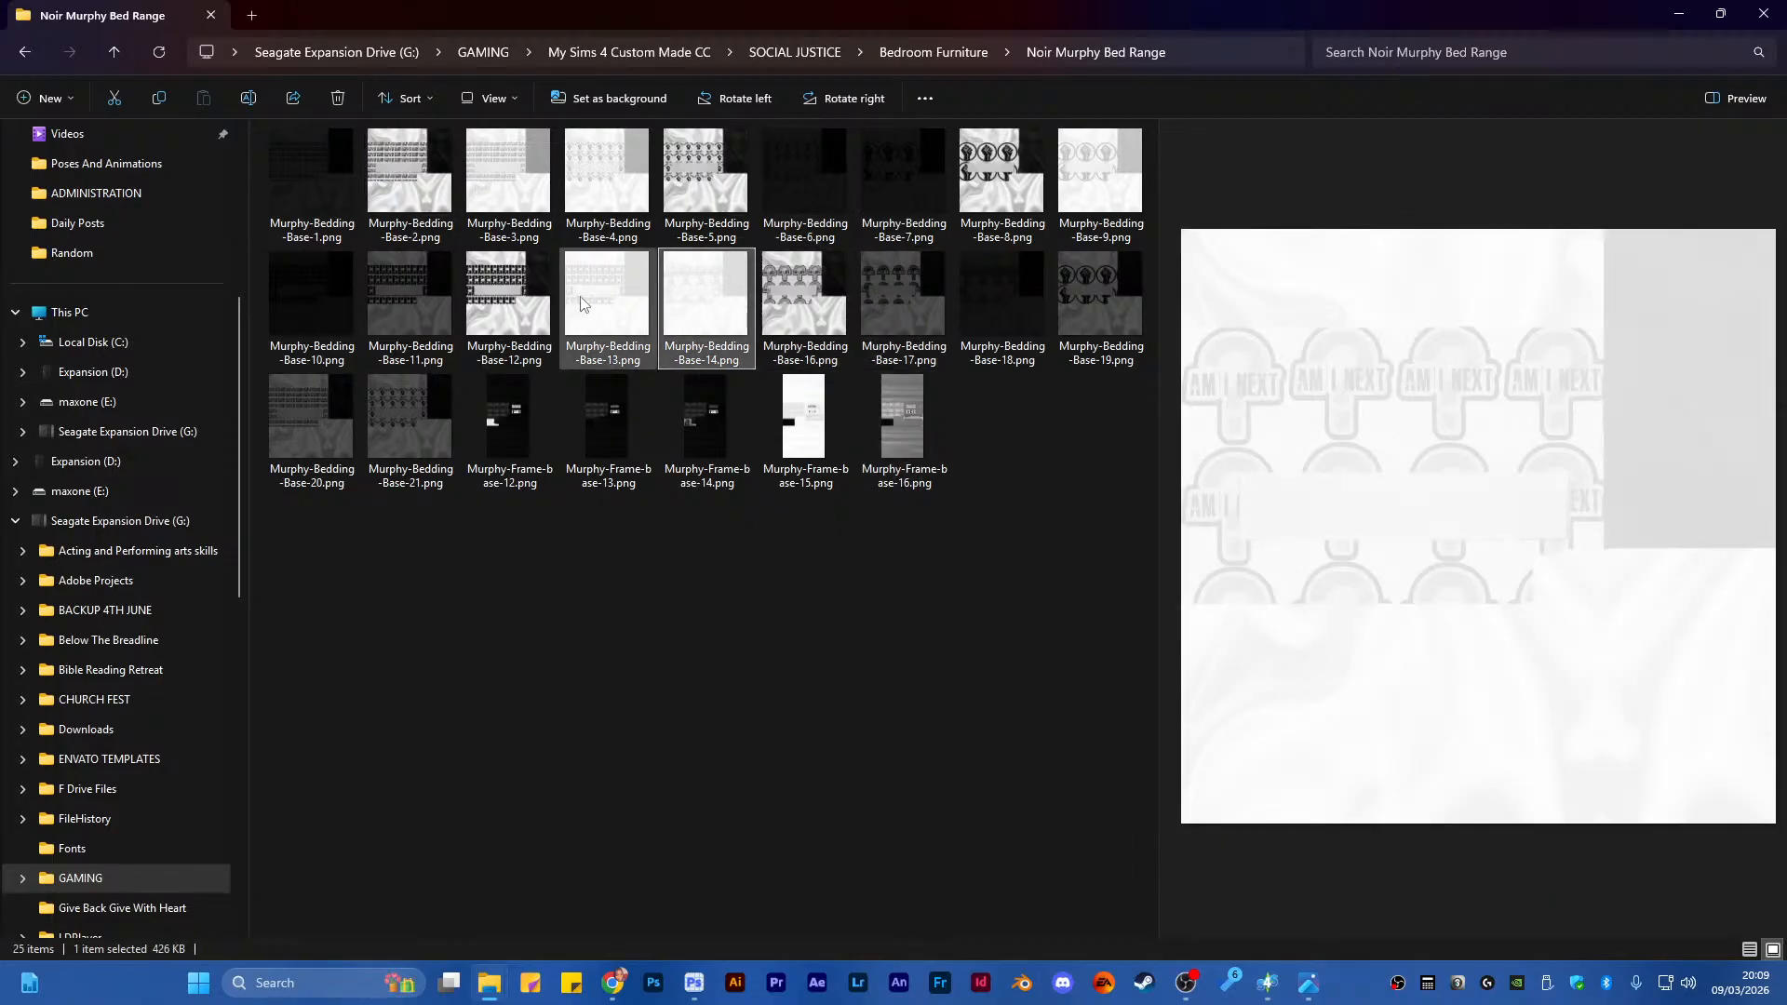
Return to the Bedroom Furniture folder and open Murphy Bed Of Protest Supporting Black Lives Matter.package in a maximised Sims 4 Studio window
{"action": "left_click", "coordinate": [965, 54]}
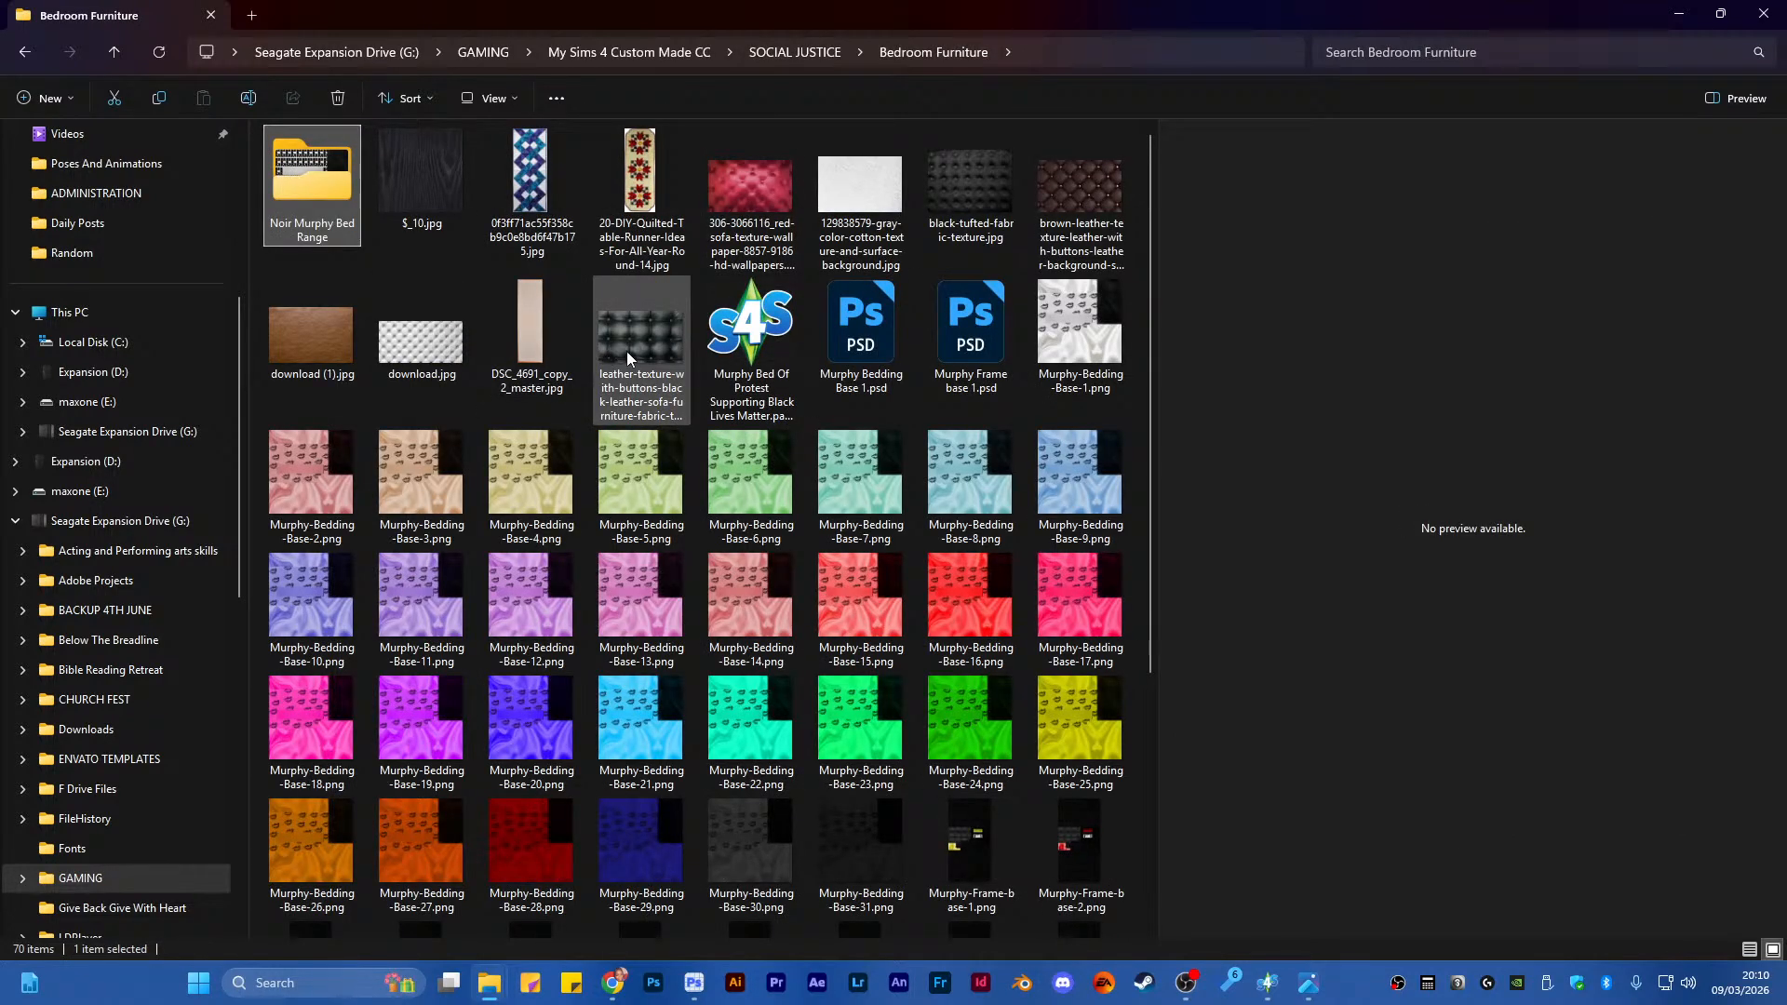
{"action": "left_click", "coordinate": [756, 350]}
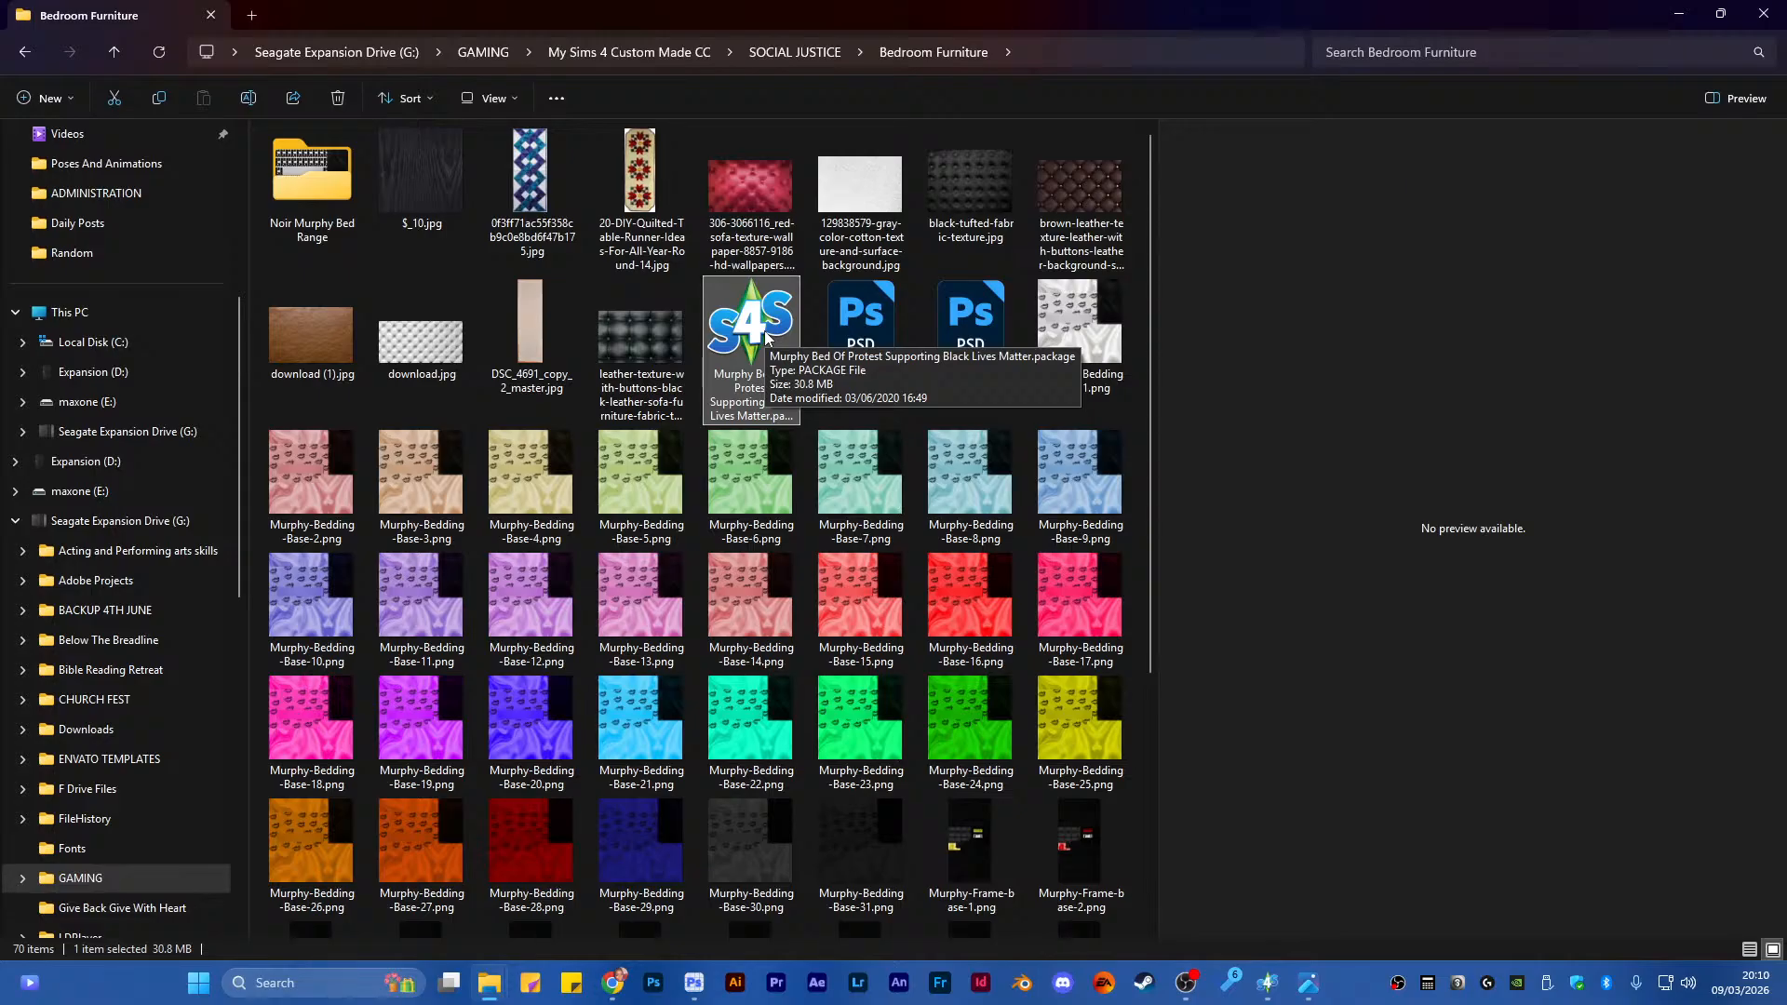
{"action": "double_click", "coordinate": [765, 335]}
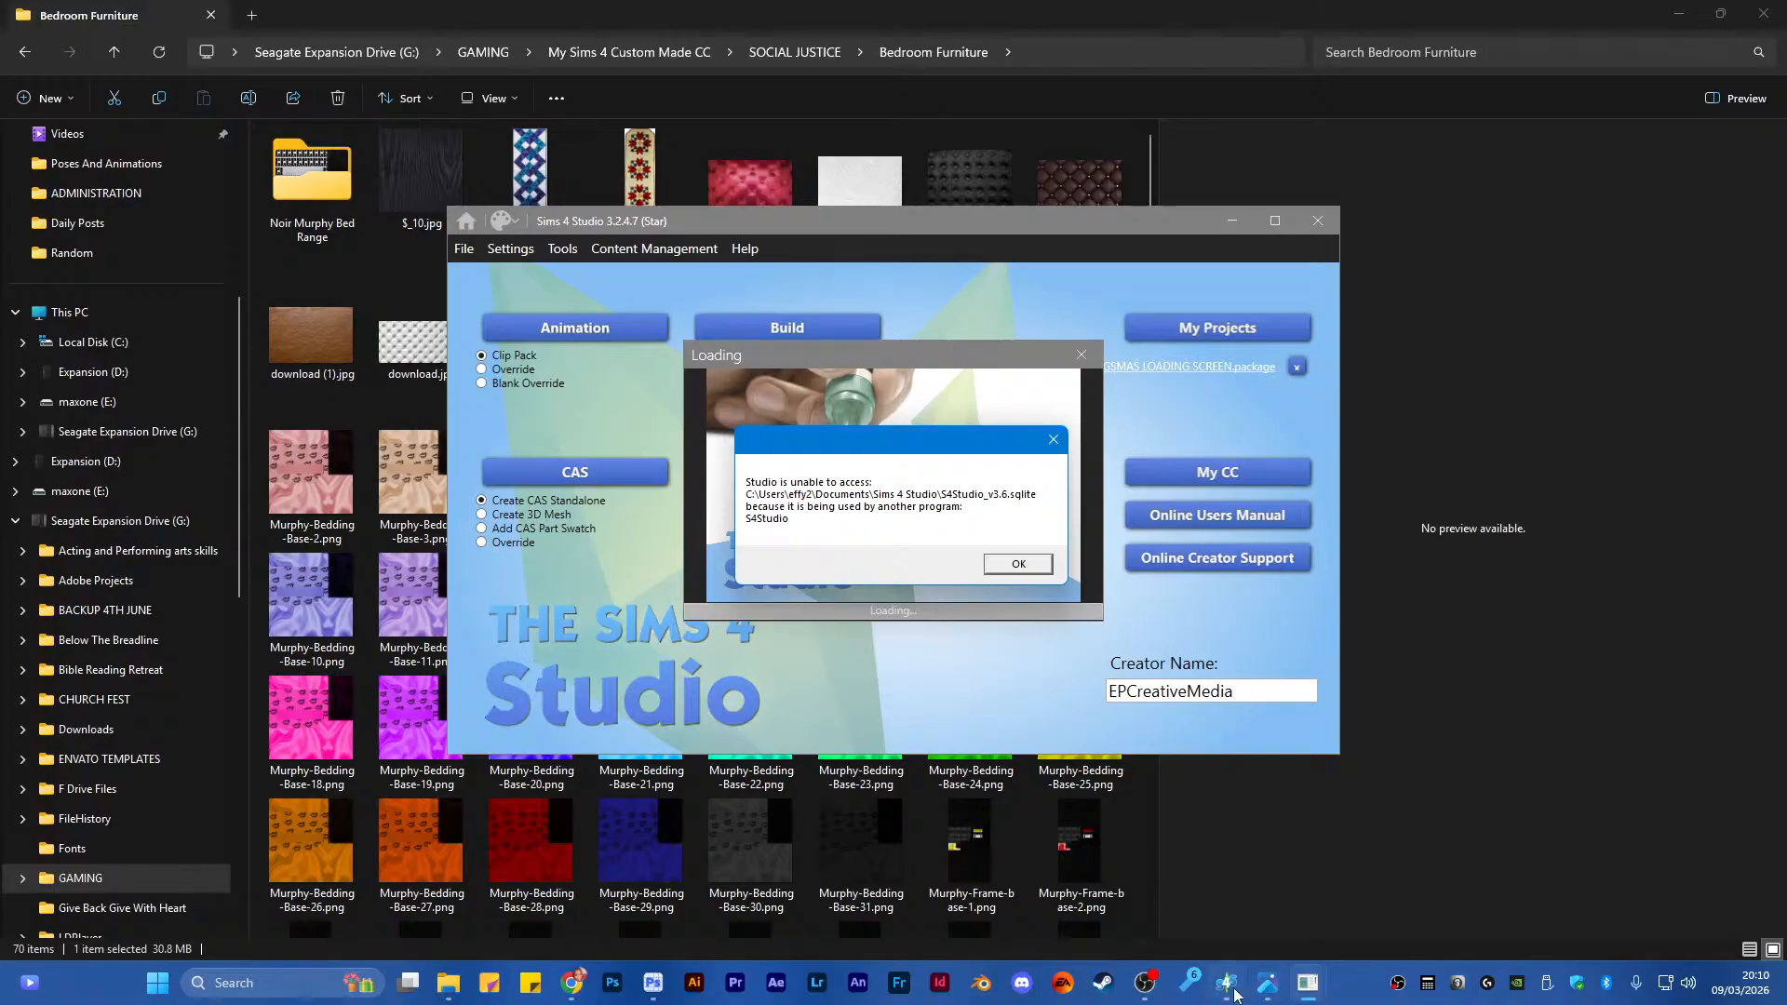
{"action": "mouse_move", "coordinate": [1230, 987]}
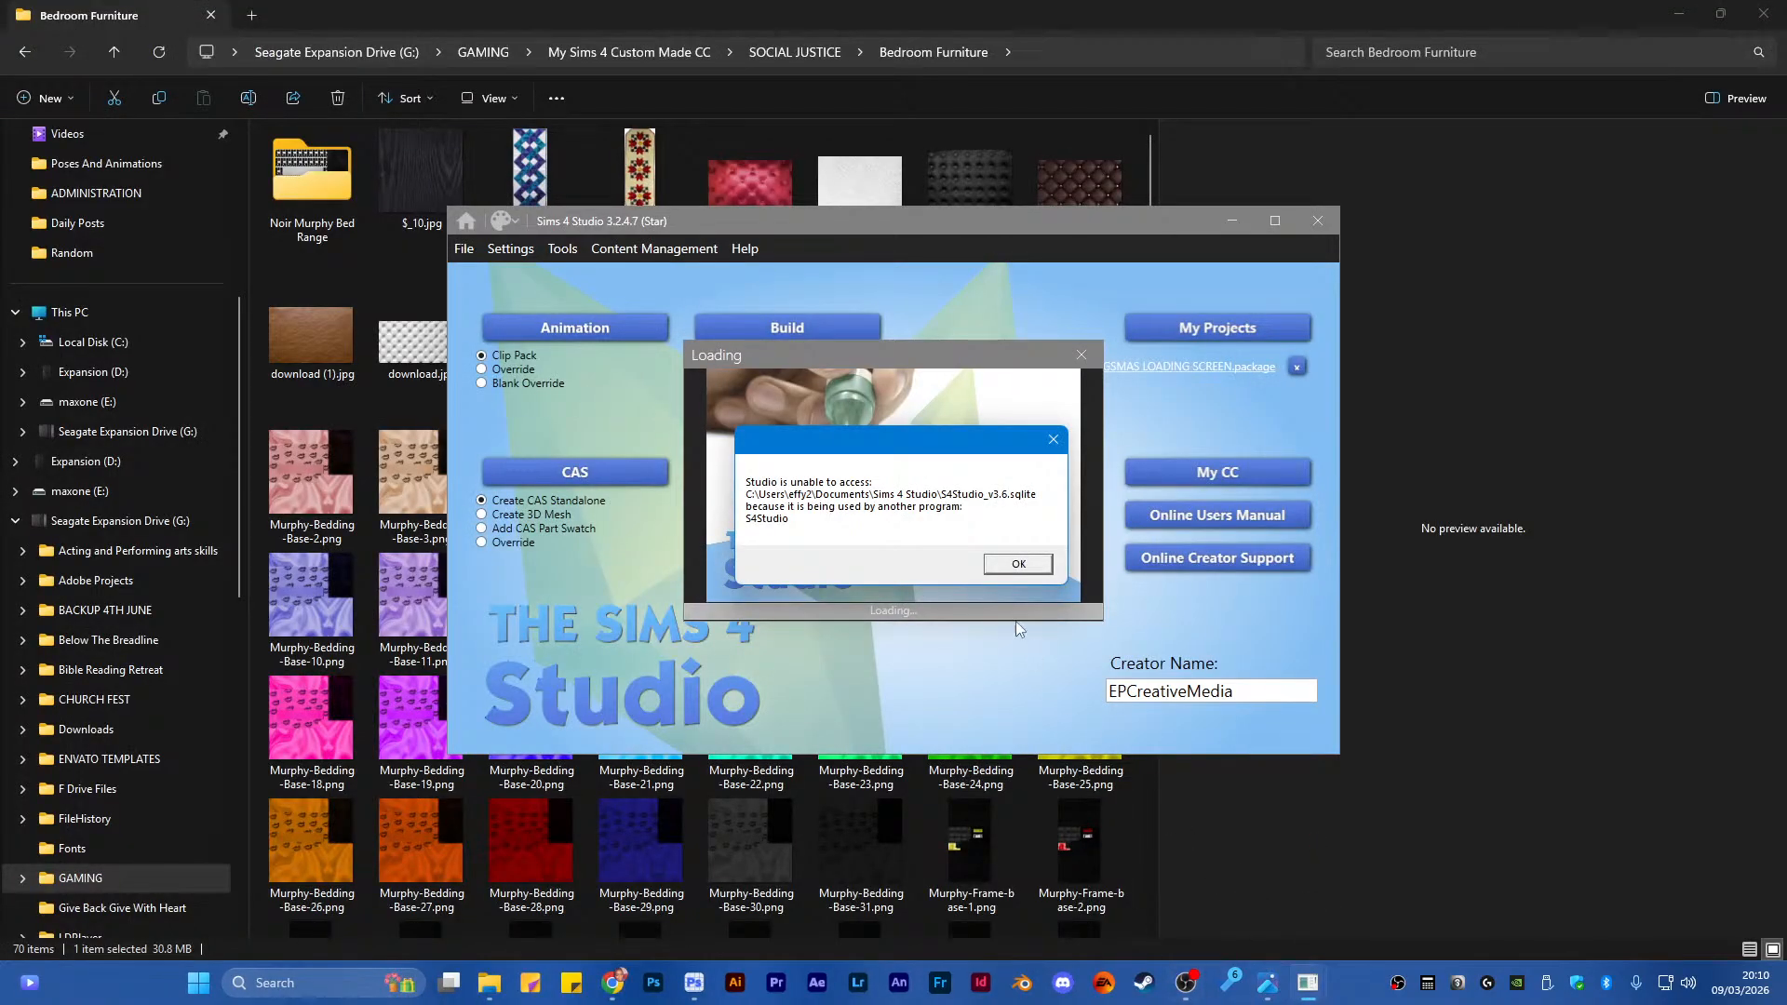
{"action": "left_click", "coordinate": [1016, 564]}
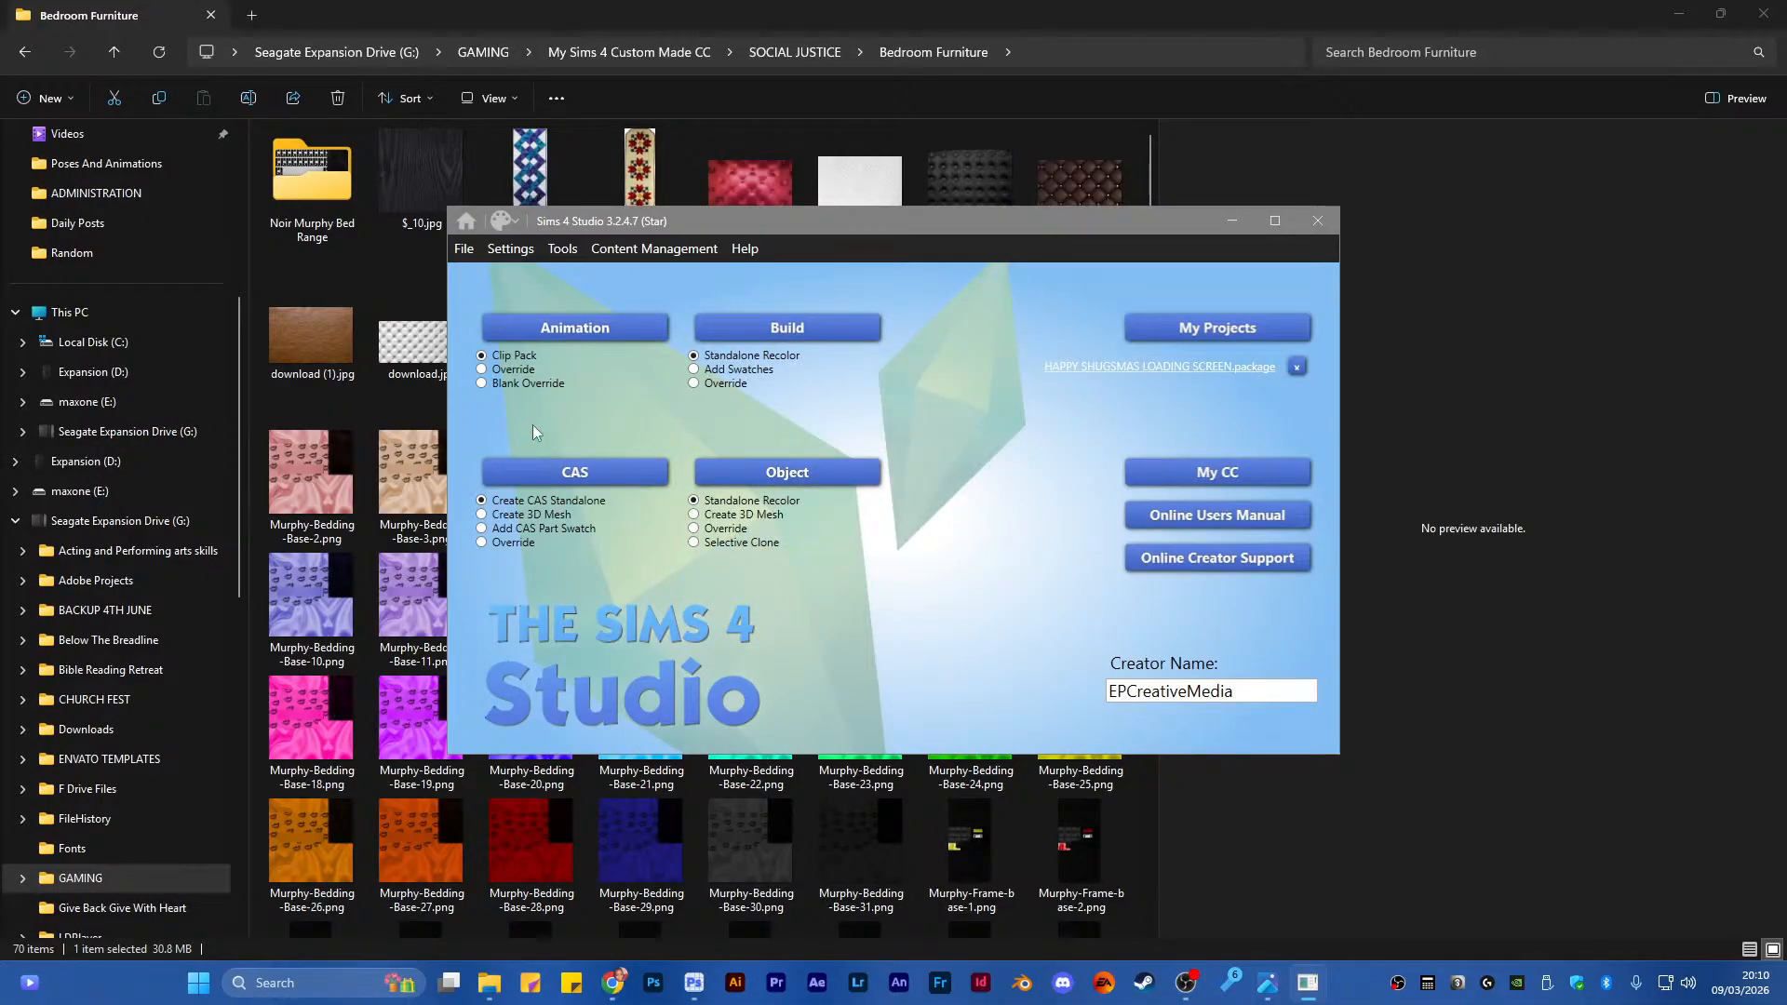
{"action": "left_click", "coordinate": [462, 251]}
{"action": "left_click", "coordinate": [1322, 230]}
{"action": "left_click", "coordinate": [1275, 220]}
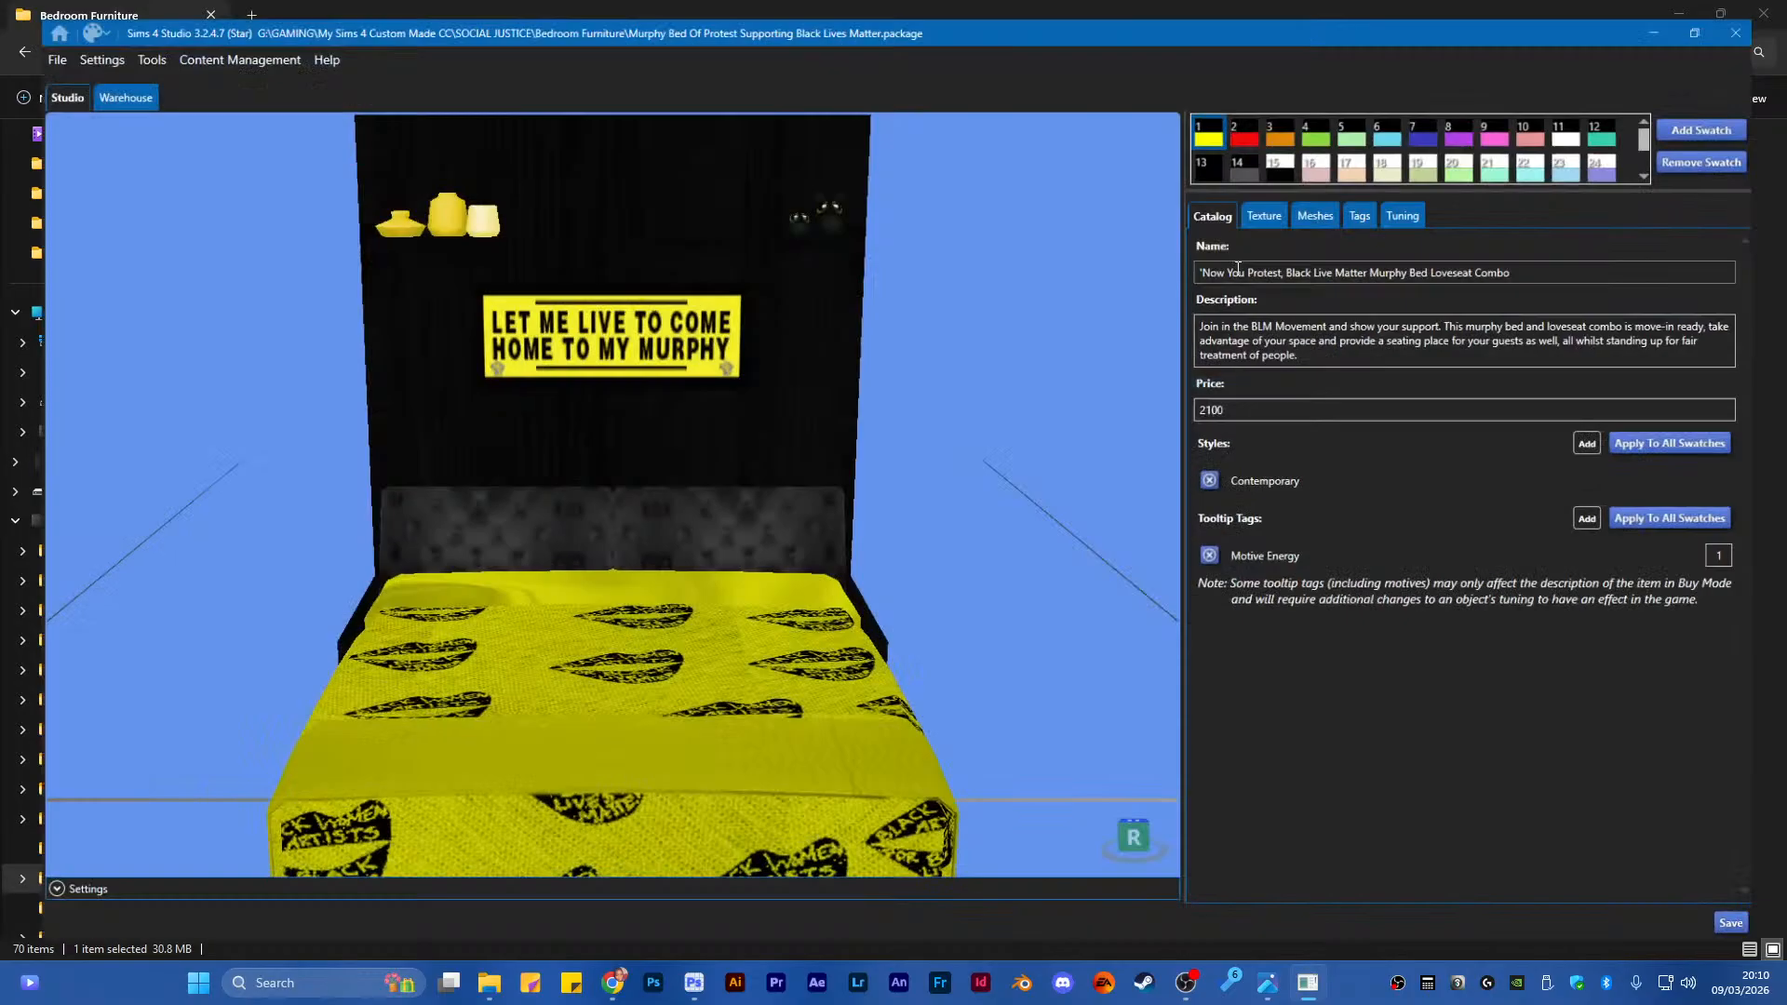
Examine the whole yellow Murphy bed swatch with its lip-print bedding and slogan sign in the 3D preview
{"action": "scroll", "coordinate": [713, 575], "scroll_direction": "down", "scroll_amount": 4}
{"action": "left_click_drag", "start_coordinate": [717, 618], "coordinate": [629, 704]}
{"action": "scroll", "coordinate": [634, 694], "scroll_direction": "up", "scroll_amount": 3}
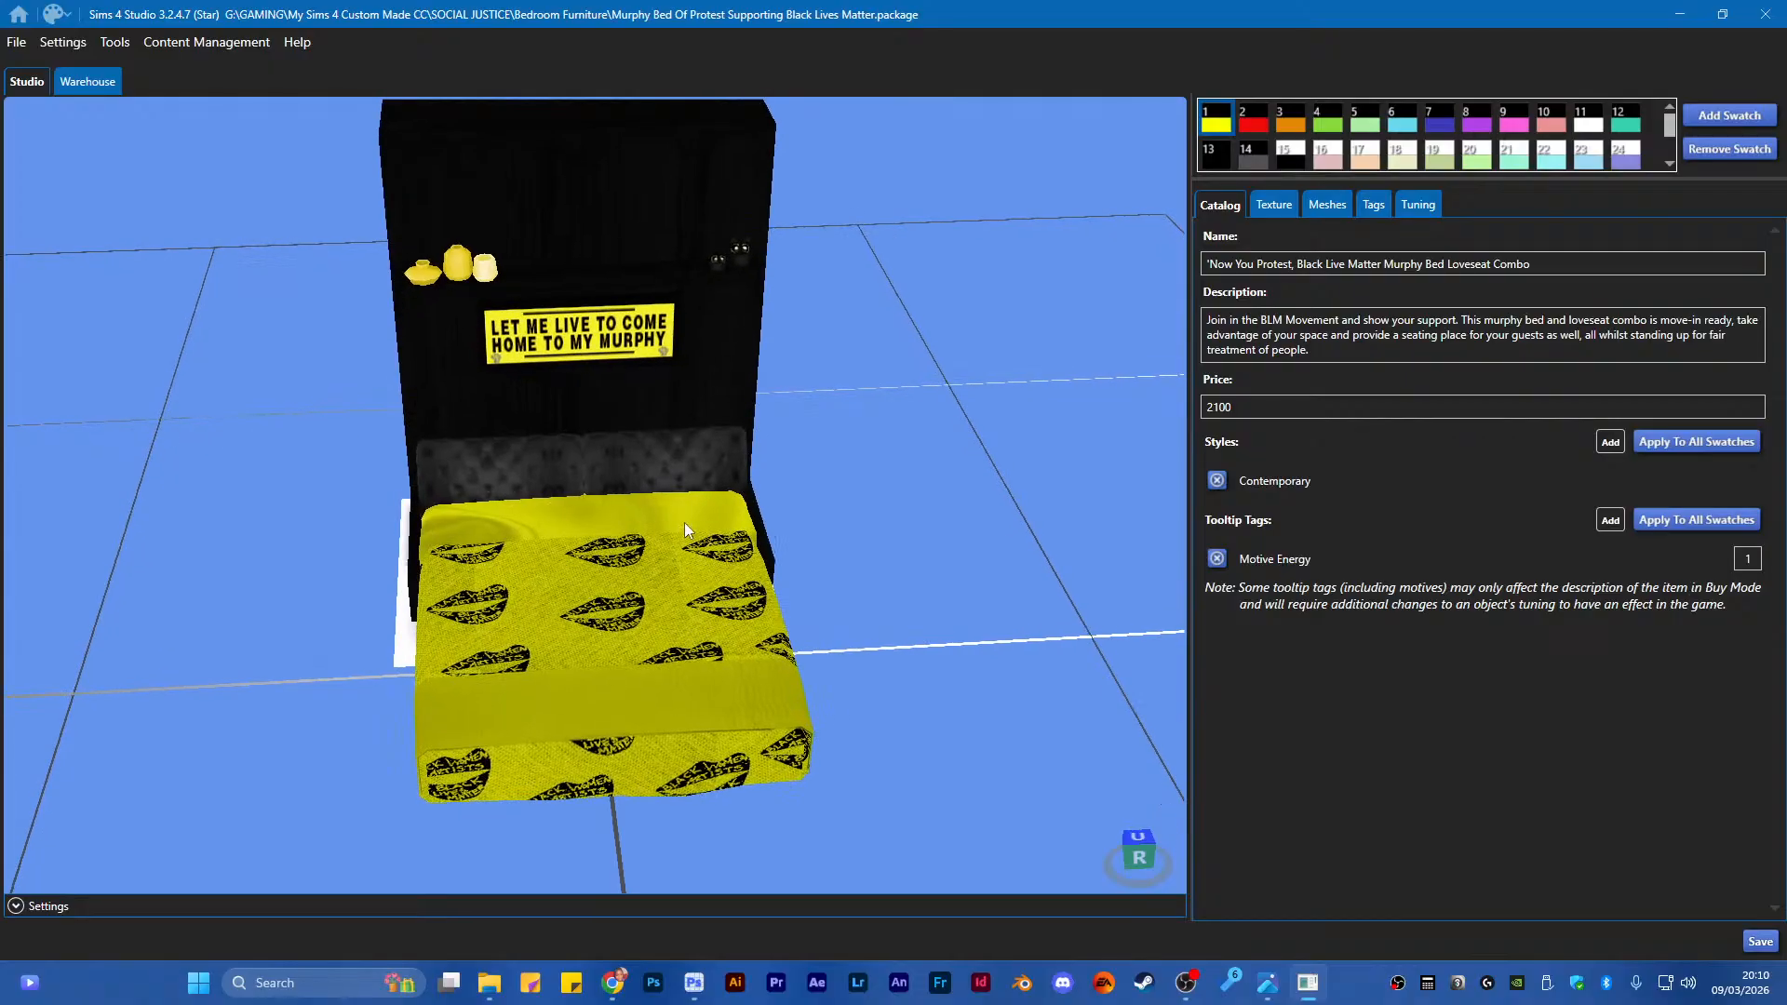
Examine the yellow Murphy bed up close and preview the red swatch 2 from the front
{"action": "scroll", "coordinate": [684, 522], "scroll_direction": "up", "scroll_amount": 2}
{"action": "scroll", "coordinate": [837, 325], "scroll_direction": "up", "scroll_amount": 1}
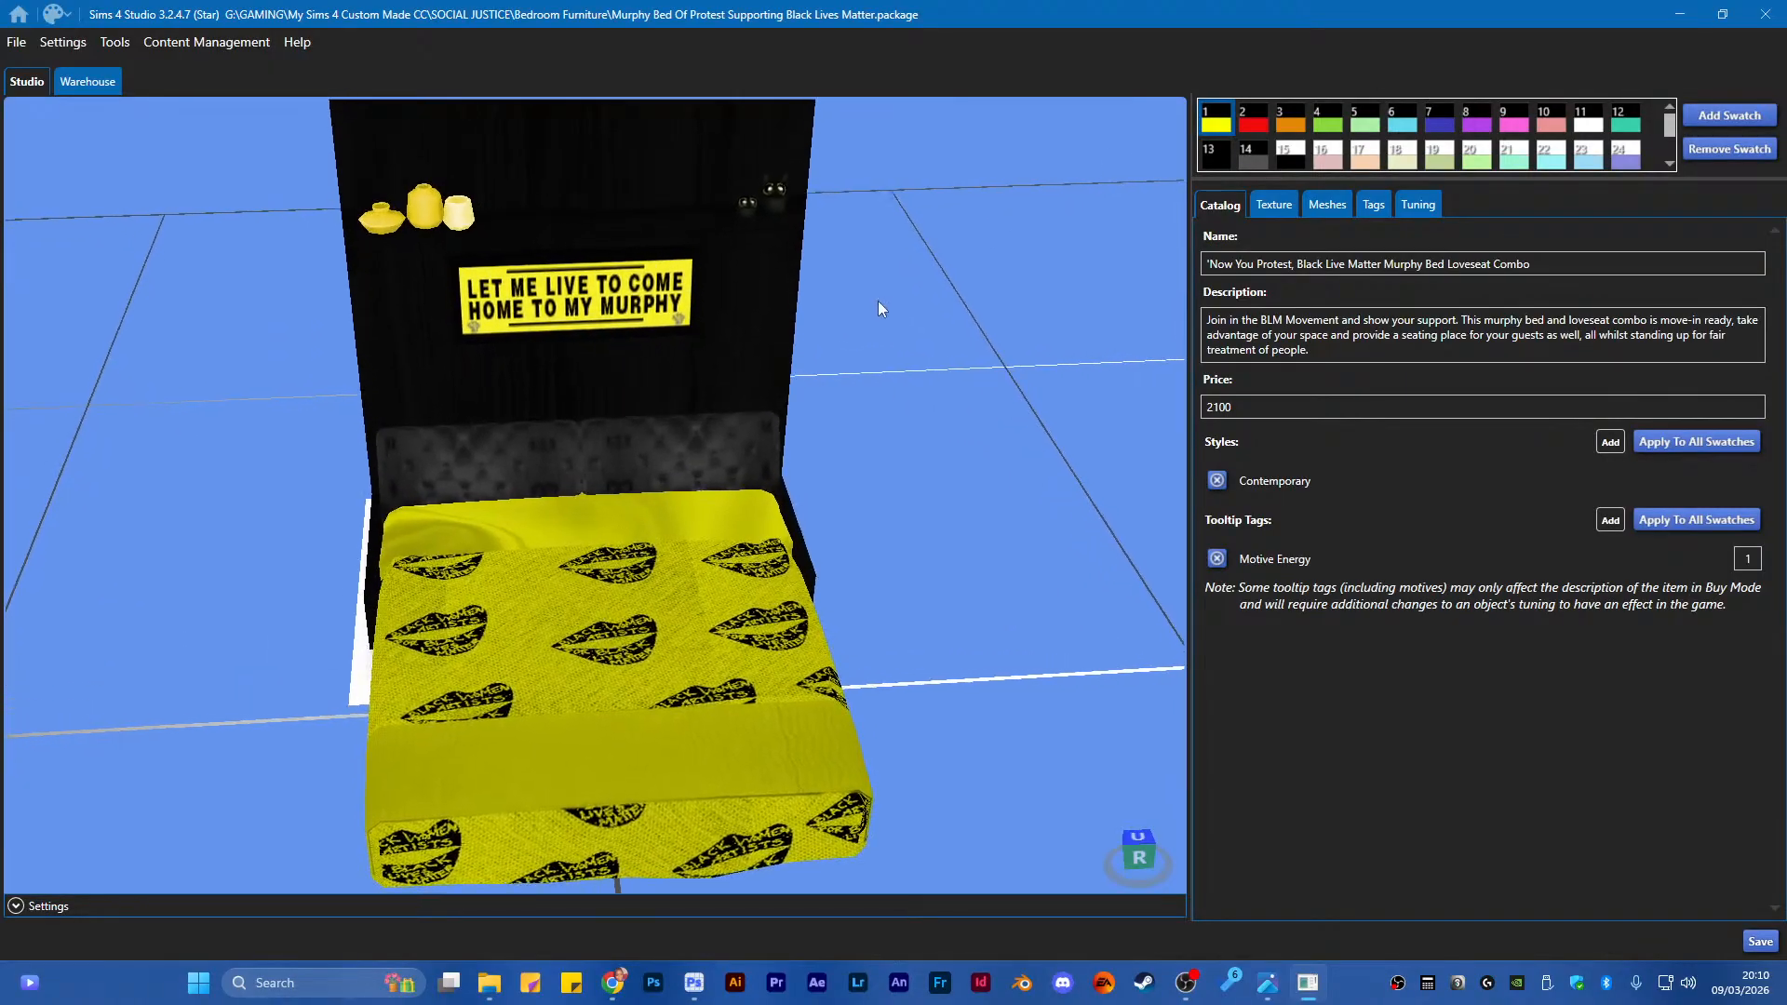
{"action": "scroll", "coordinate": [880, 305], "scroll_direction": "down", "scroll_amount": 5}
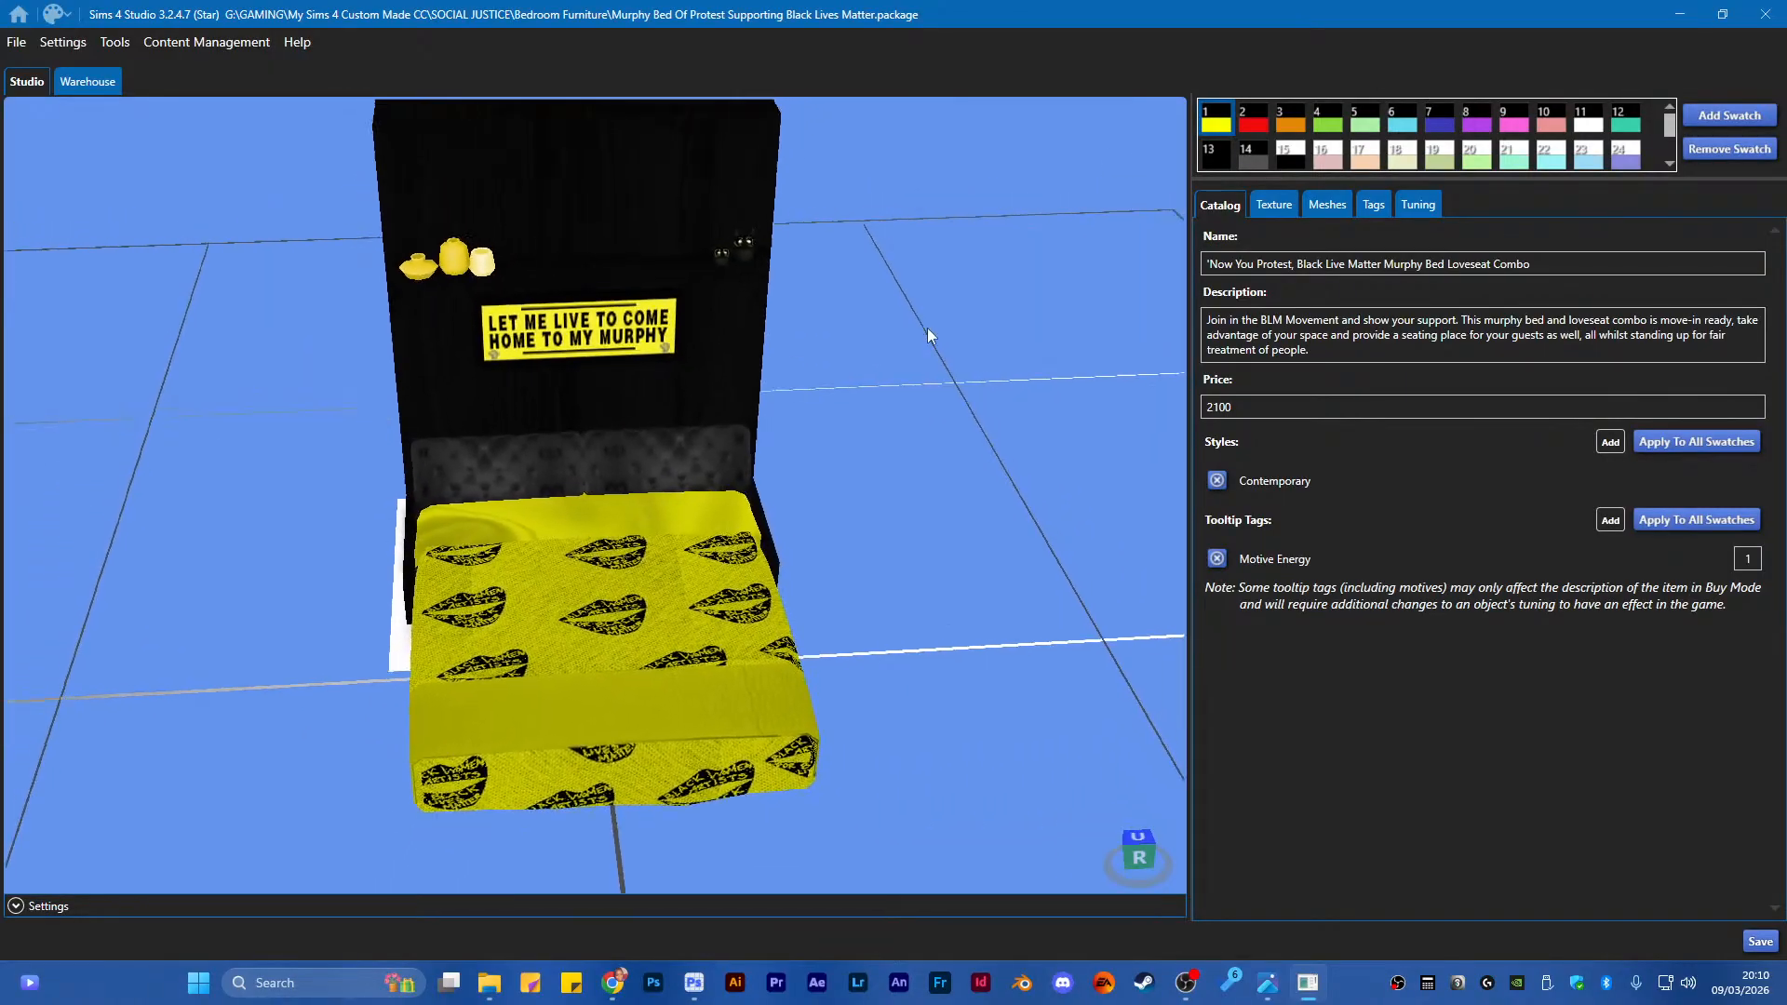
{"action": "left_click", "coordinate": [1259, 126]}
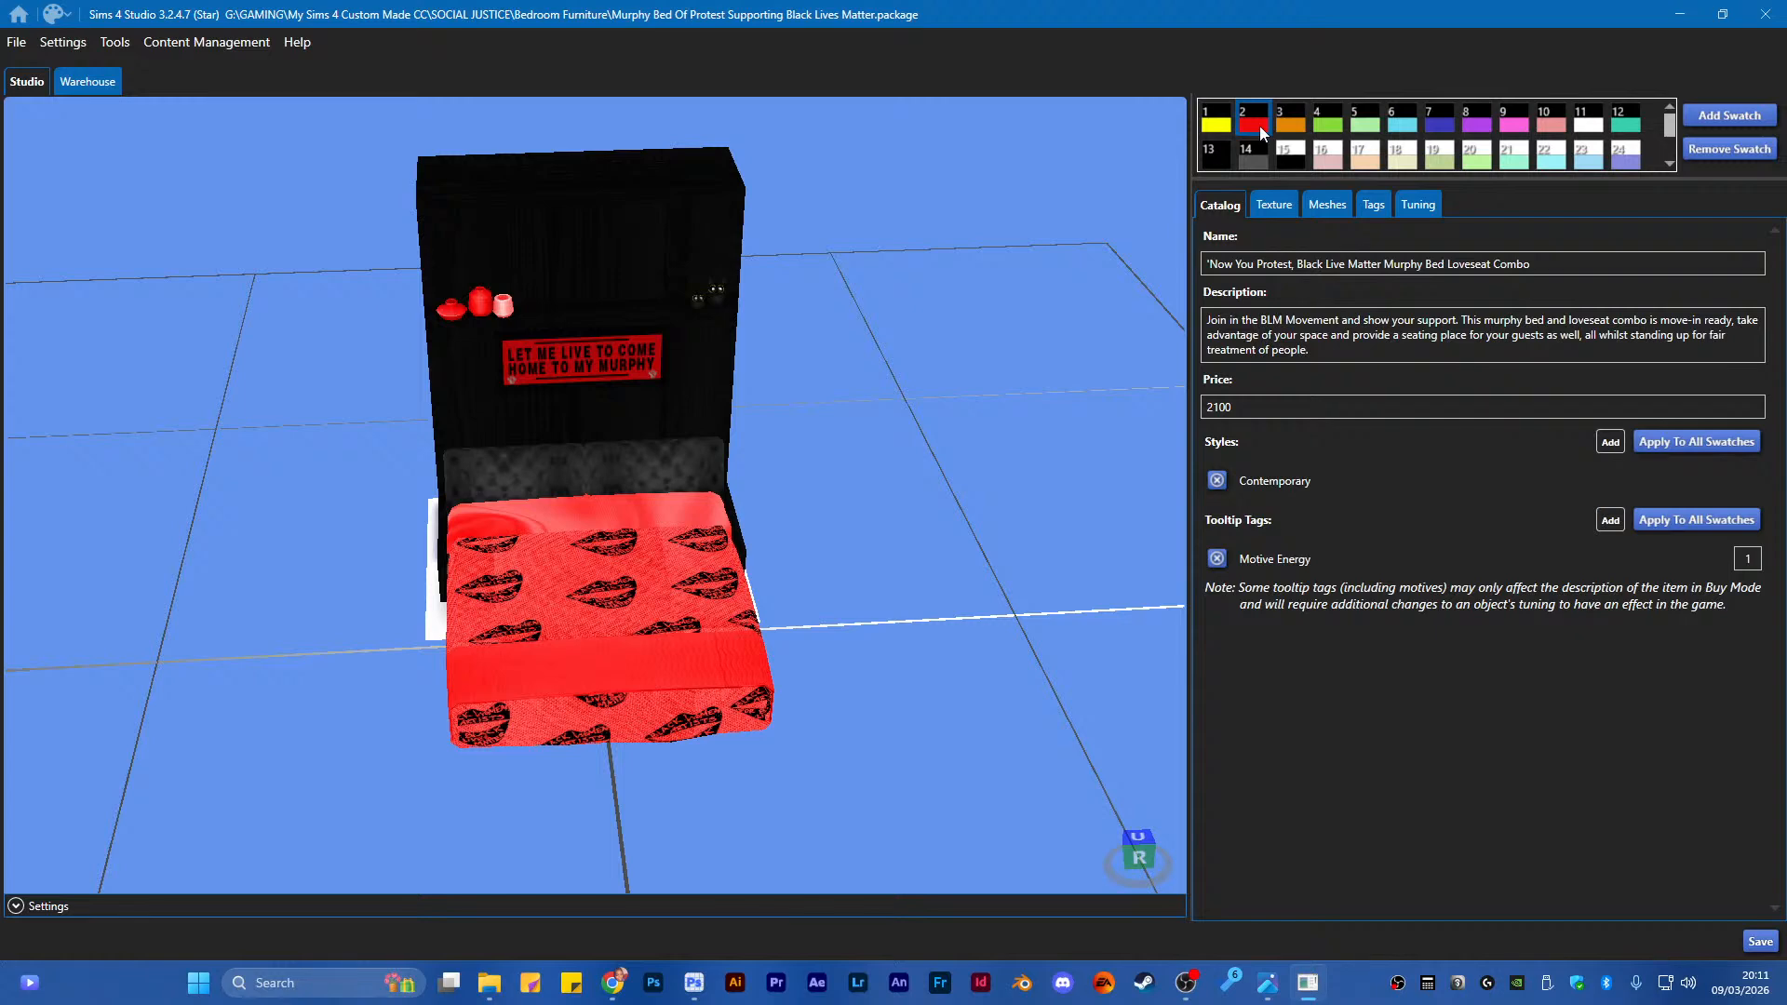
{"action": "left_click_drag", "start_coordinate": [657, 610], "coordinate": [677, 512]}
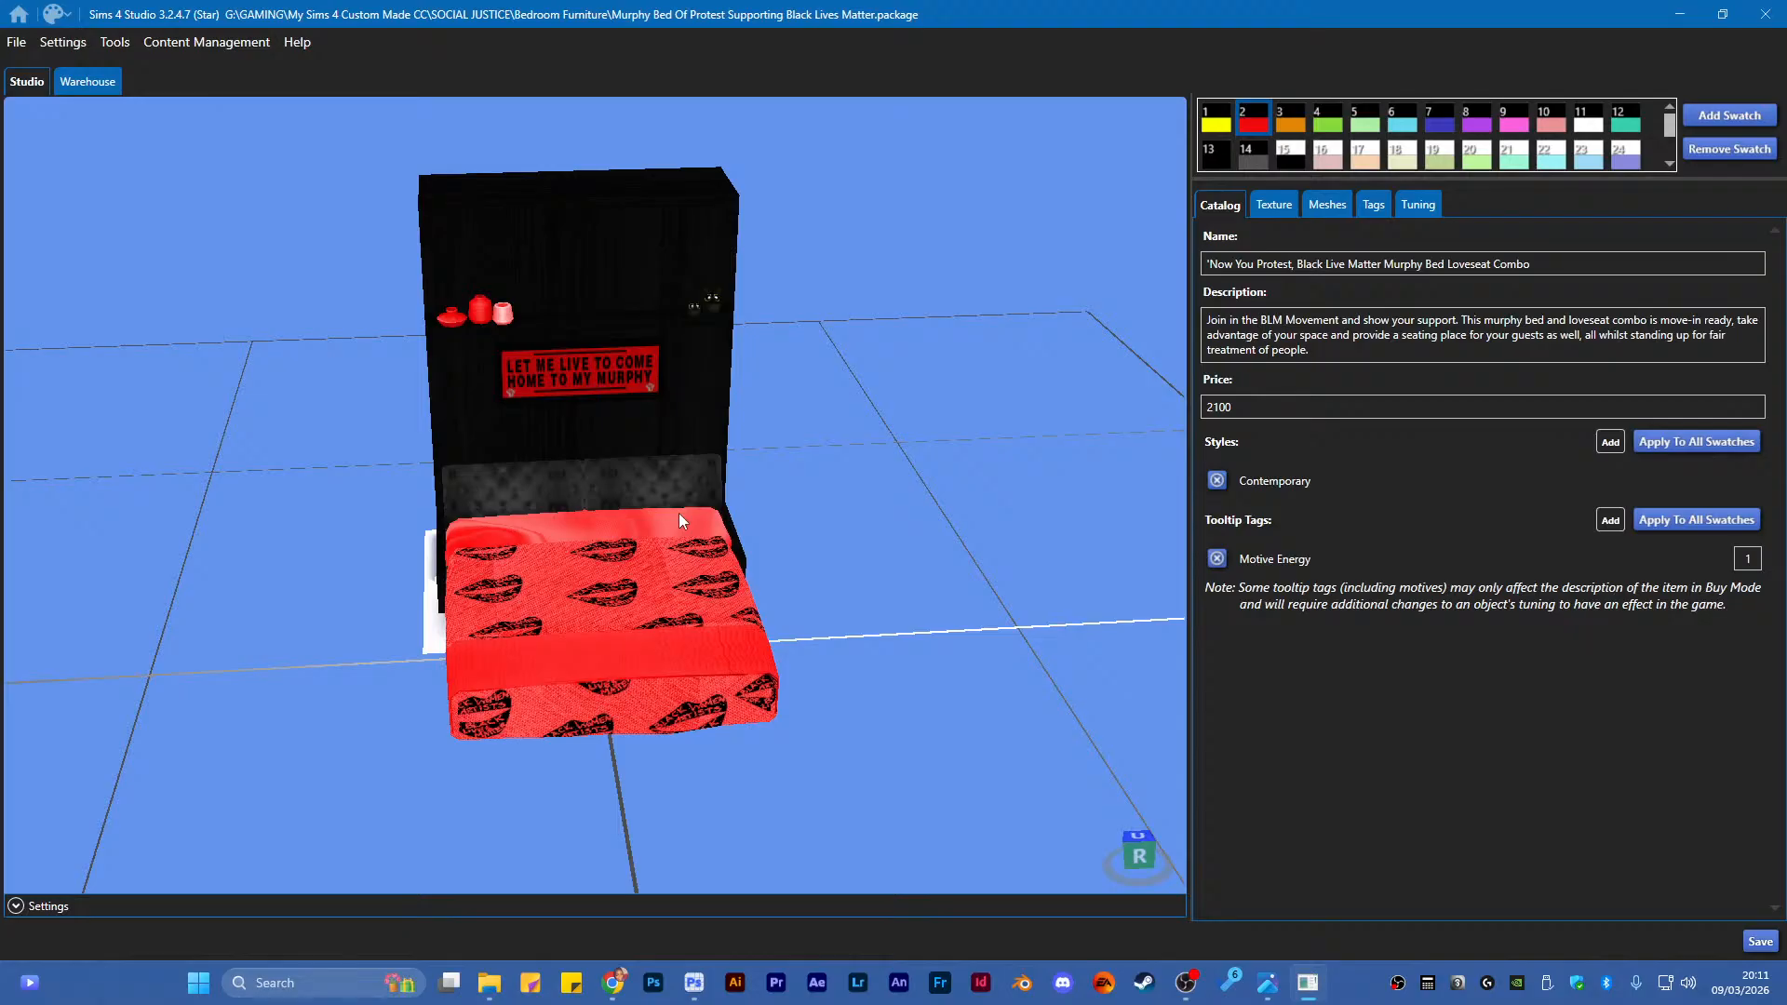
Preview the white-framed pastel swatches 16, 17 and 18, then the black-framed green swatch 5
{"action": "left_click", "coordinate": [1333, 163]}
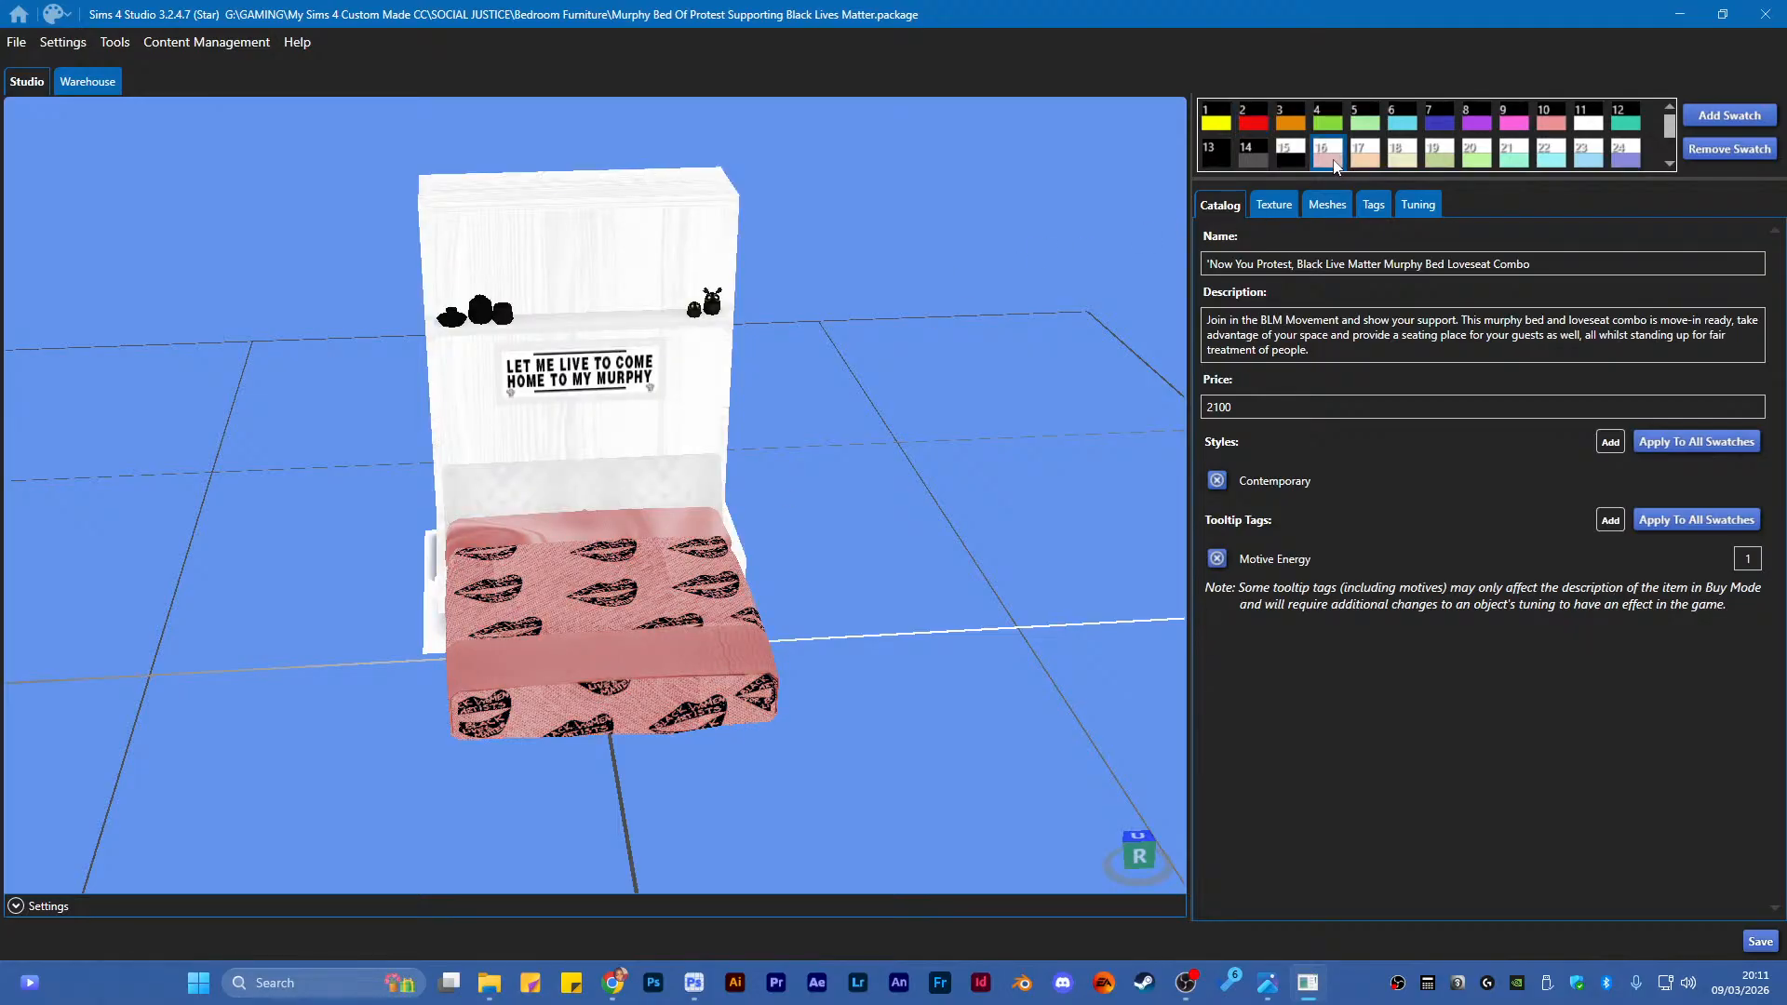
{"action": "left_click", "coordinate": [1368, 158]}
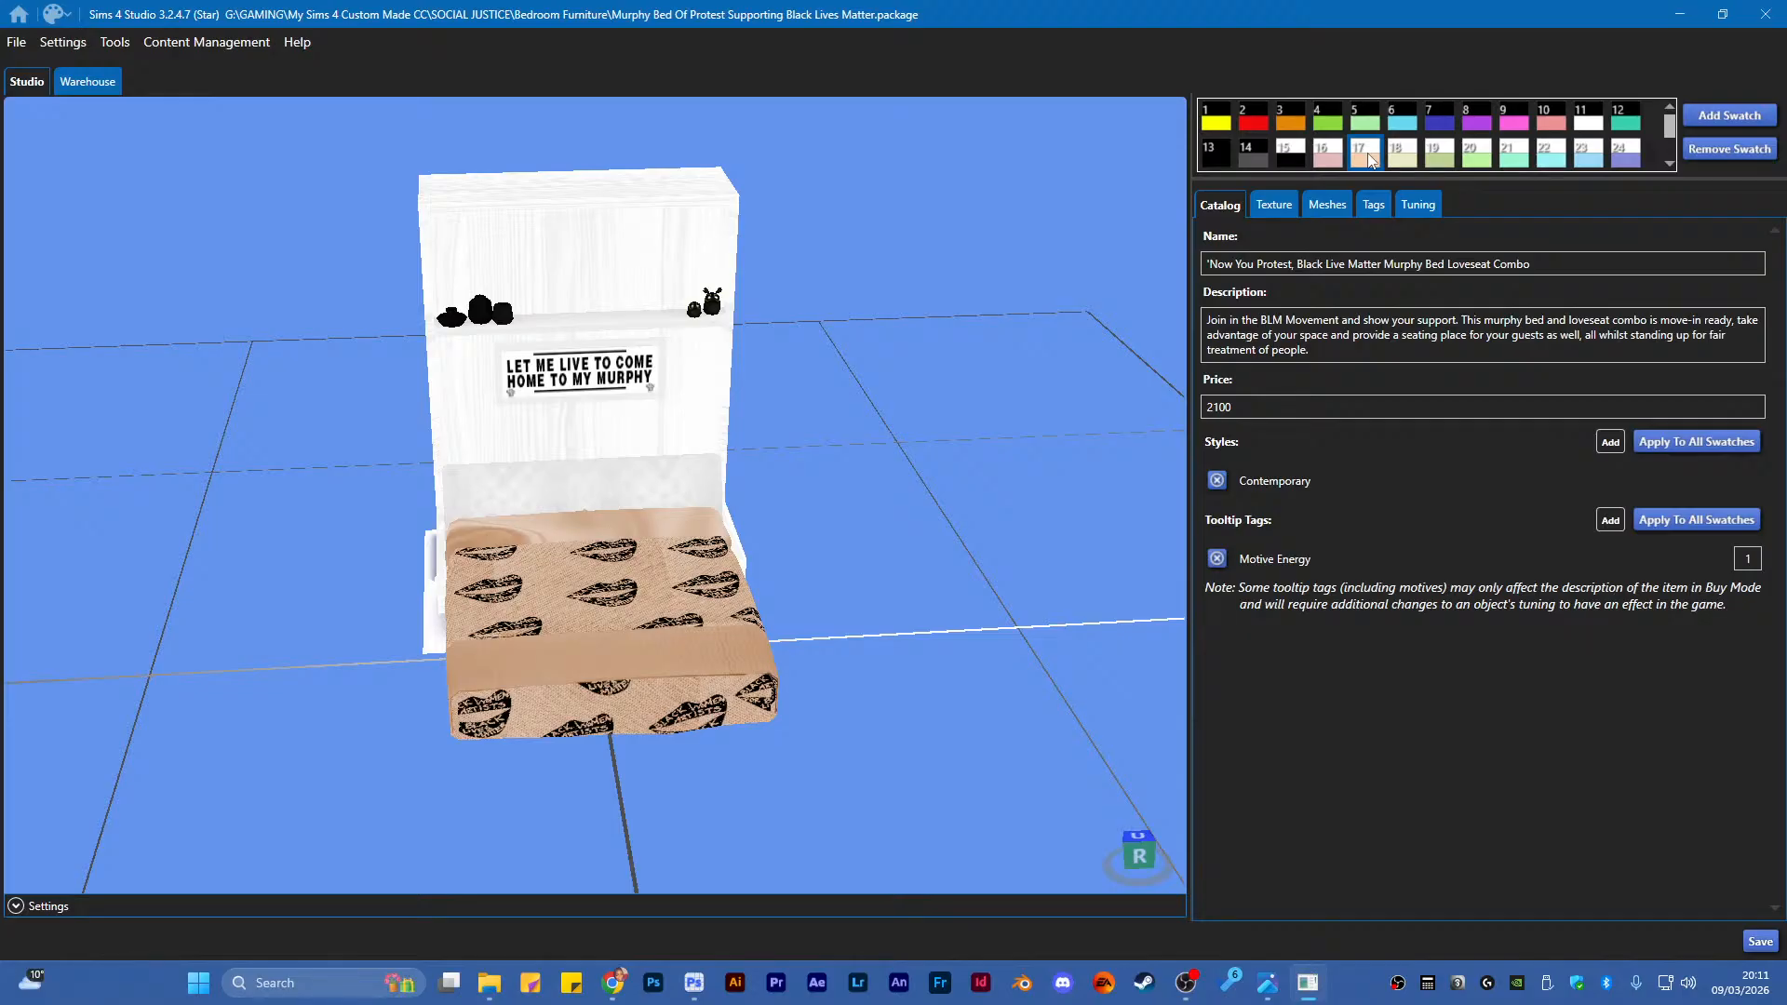
{"action": "scroll", "coordinate": [564, 450], "scroll_direction": "up", "scroll_amount": 2}
{"action": "left_click_drag", "start_coordinate": [564, 450], "coordinate": [586, 593]}
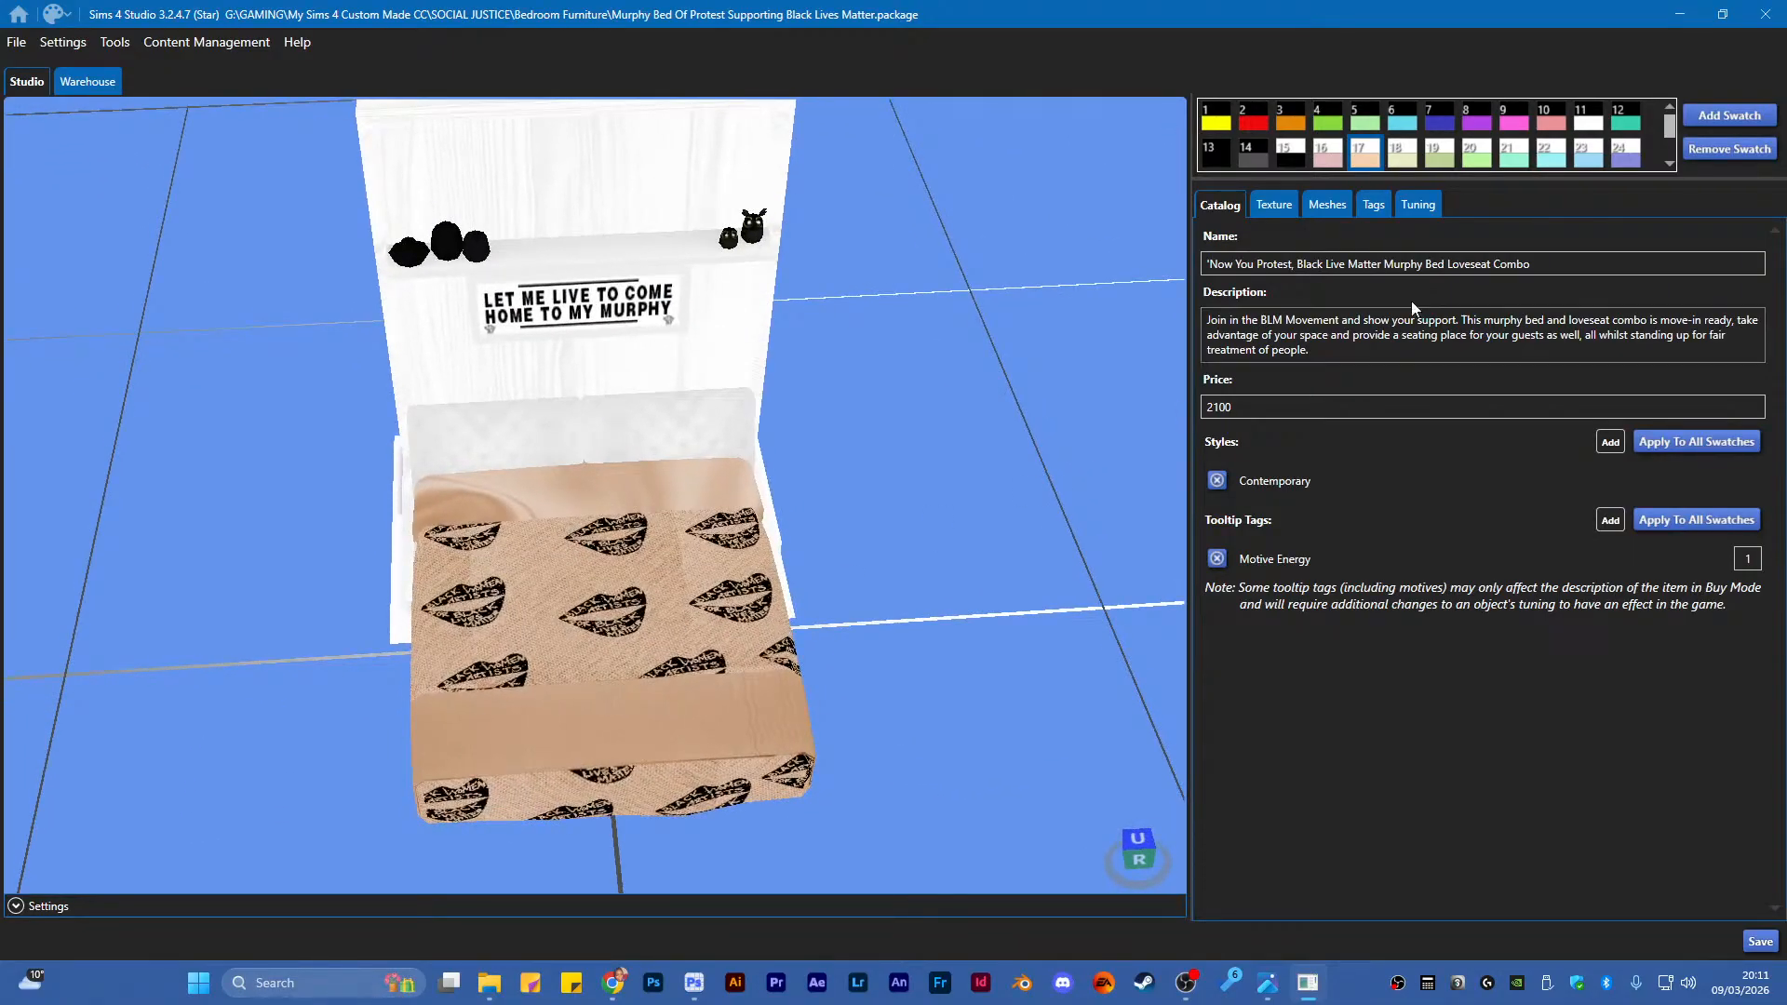
{"action": "left_click", "coordinate": [1402, 158]}
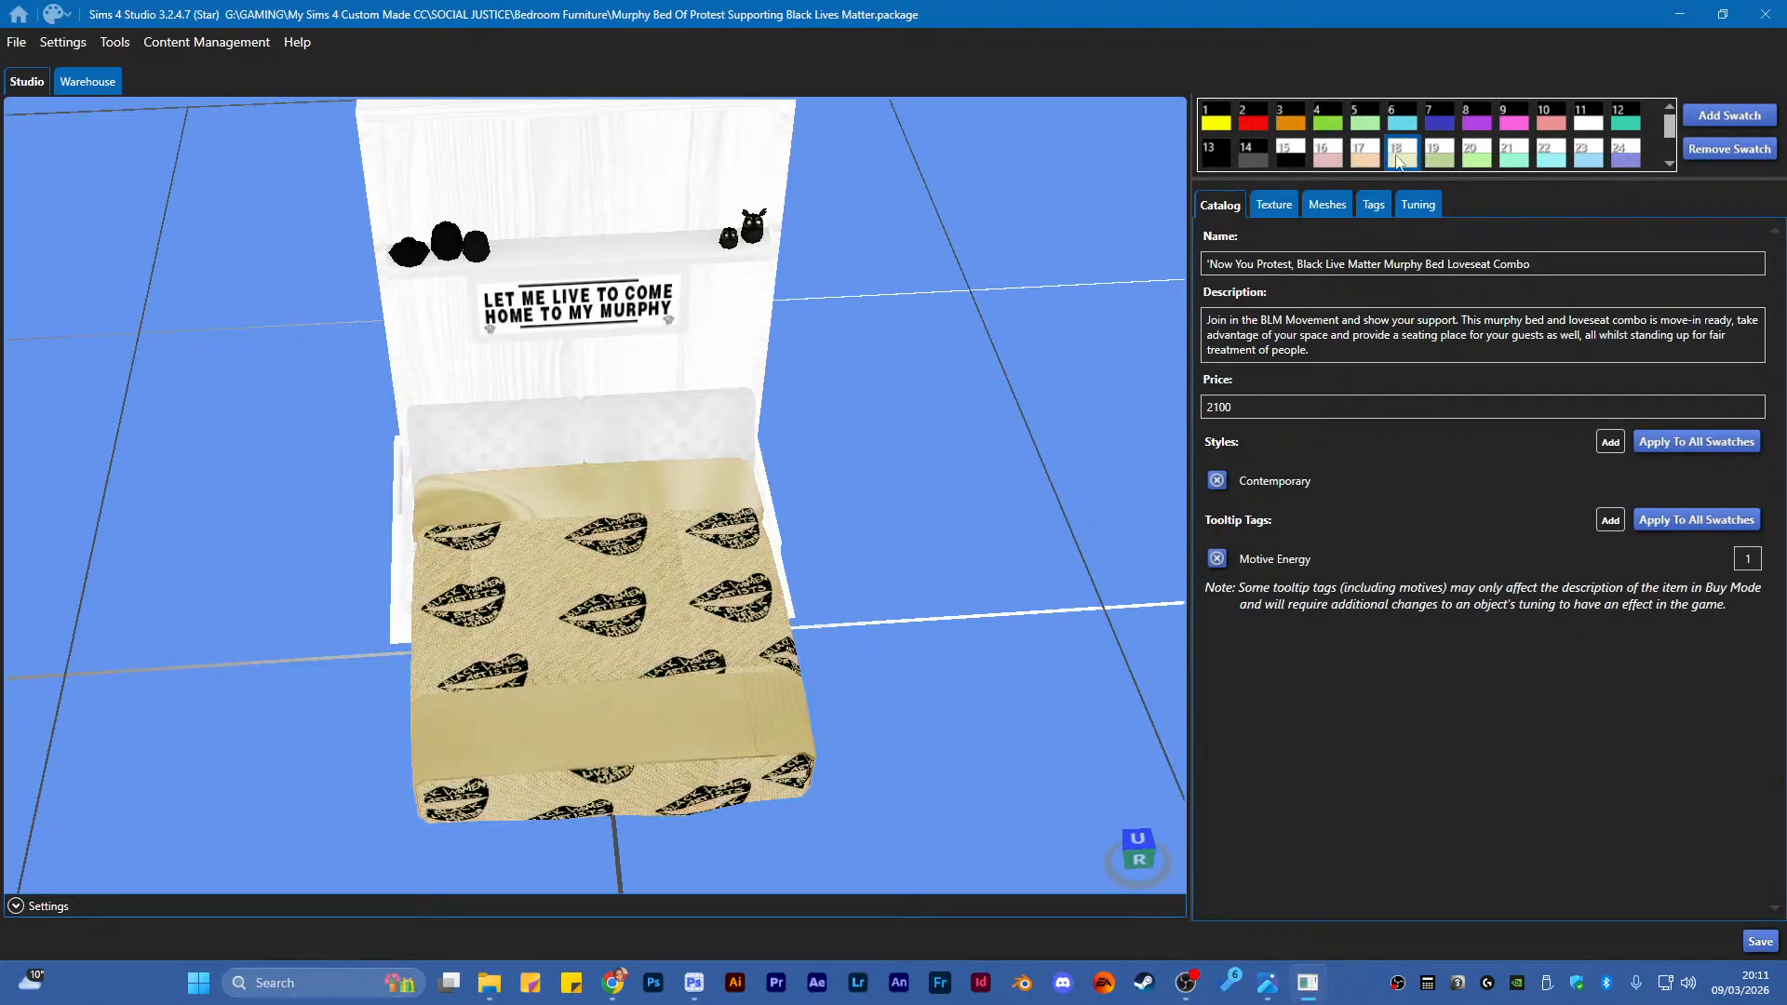
{"action": "left_click", "coordinate": [1372, 124]}
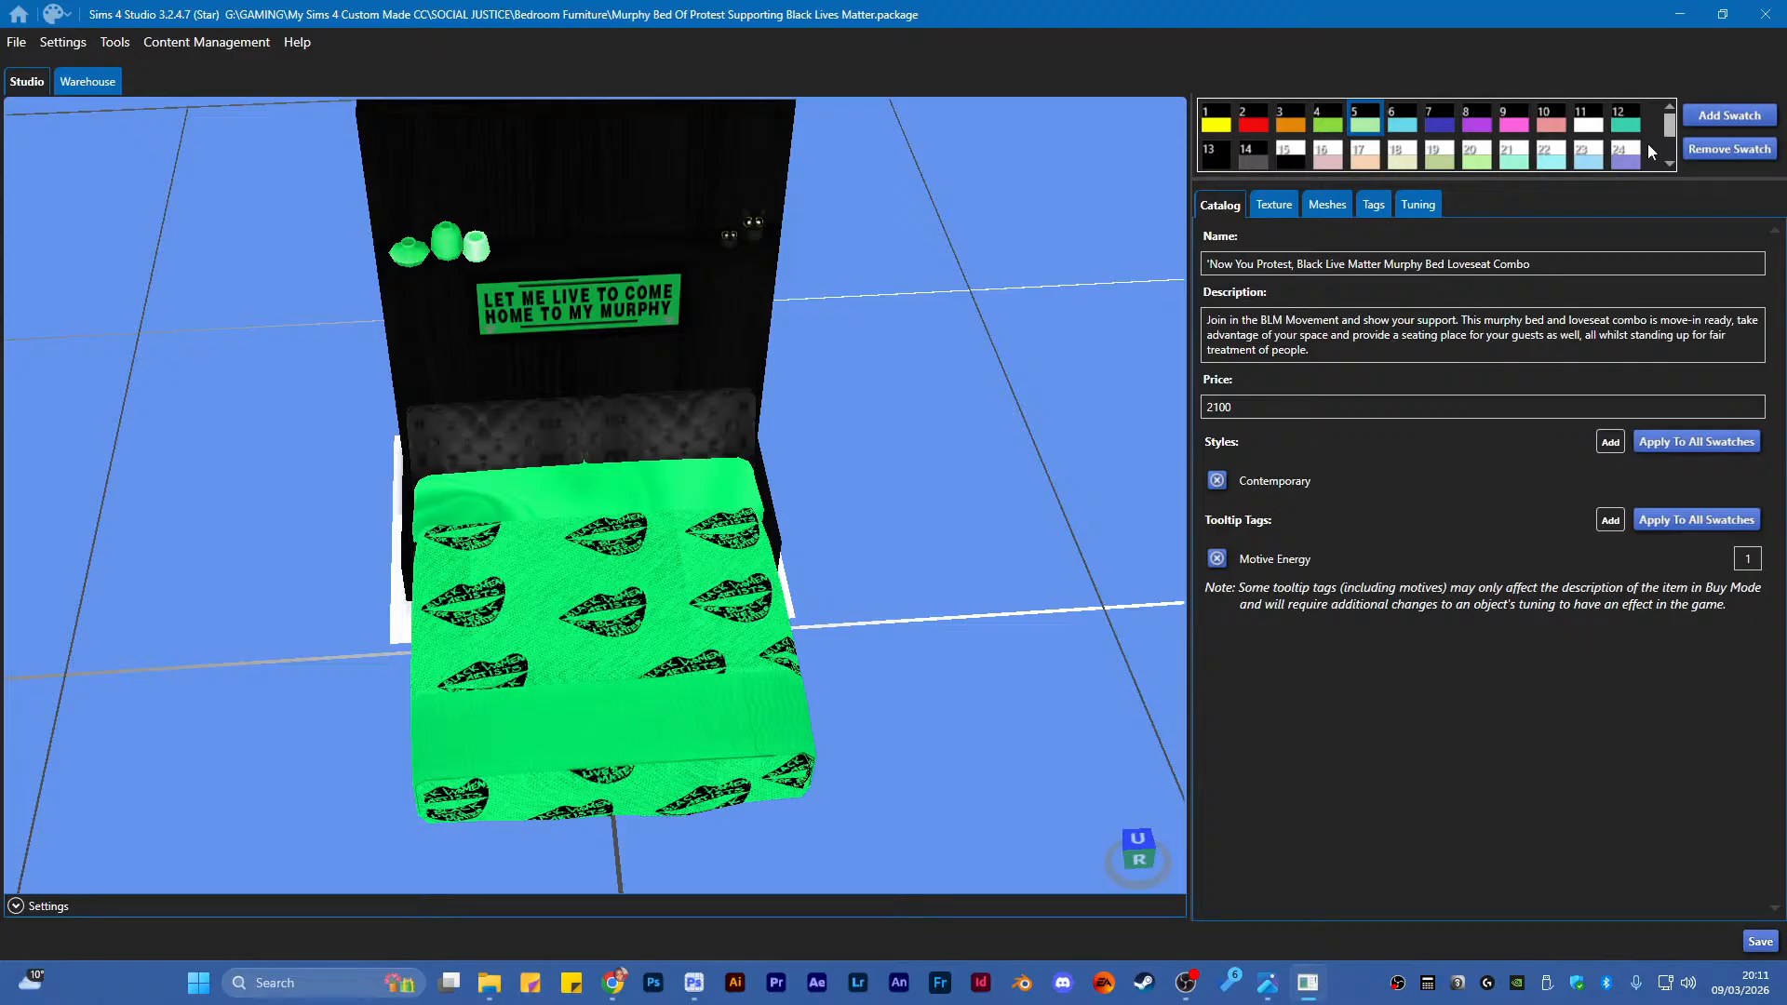
Preview swatches 32 and 37 and inspect the lip-print bedding of swatch 37 up close
{"action": "scroll", "coordinate": [1647, 143], "scroll_direction": "down", "scroll_amount": 2}
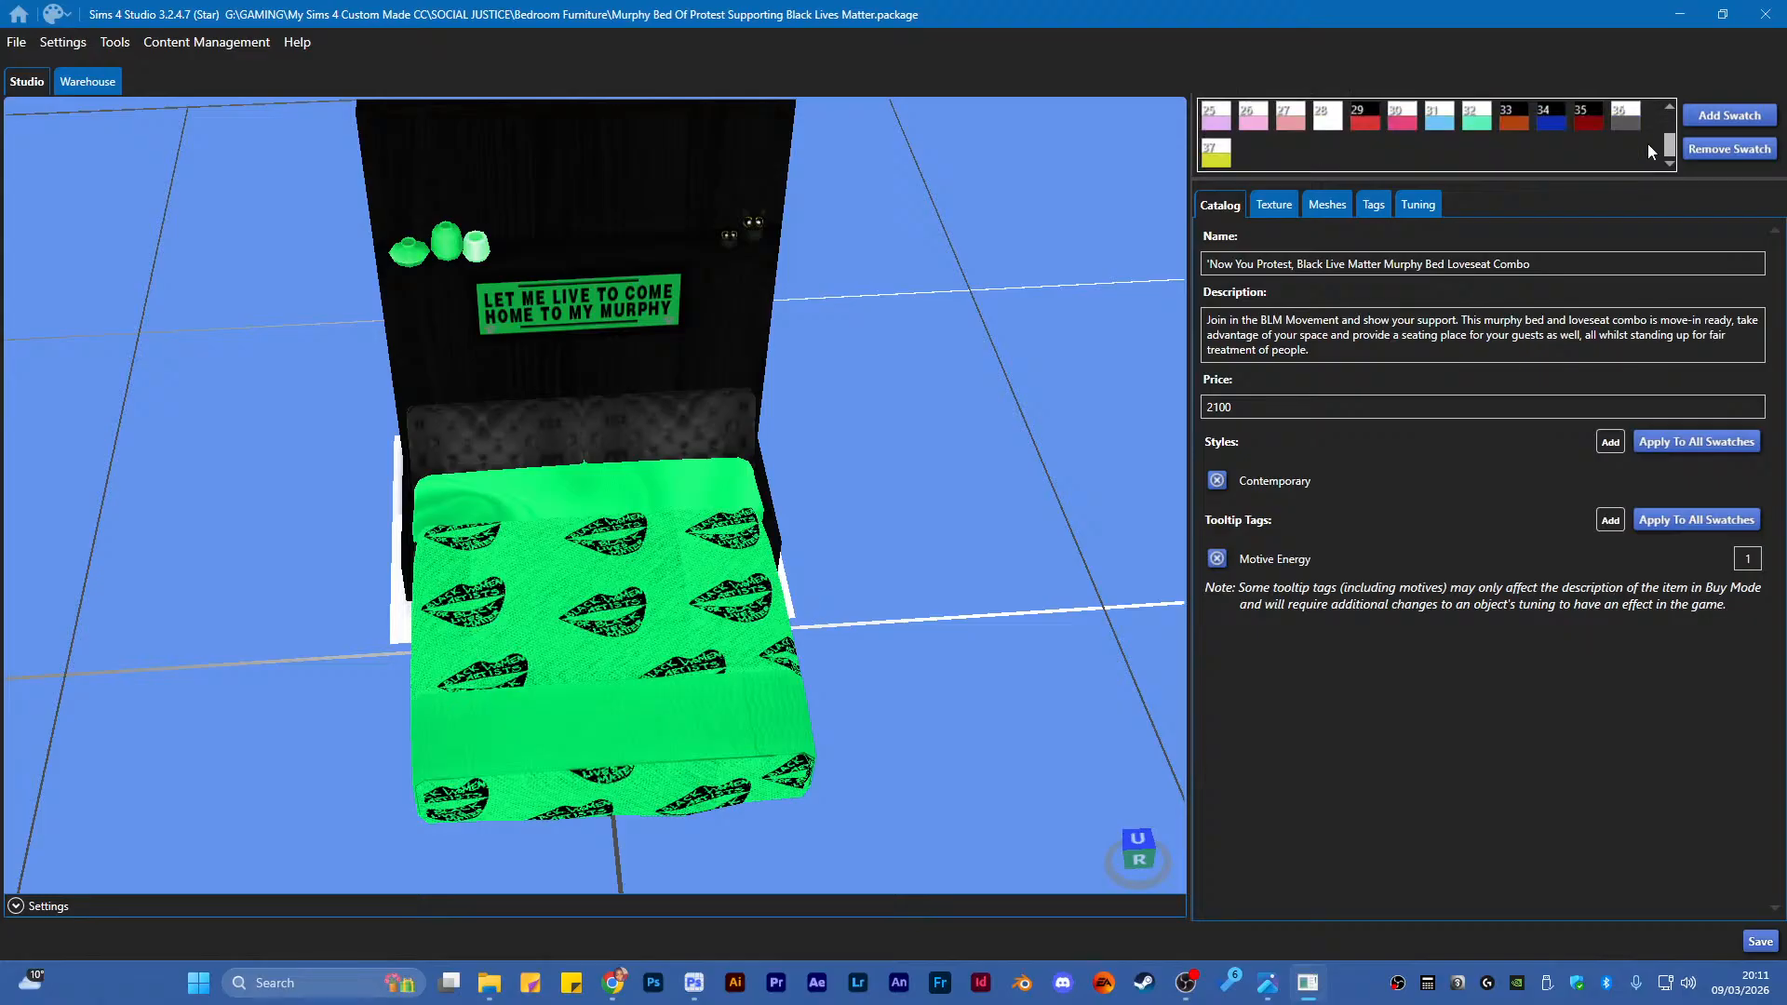
{"action": "left_click", "coordinate": [1478, 126]}
{"action": "left_click_drag", "start_coordinate": [726, 474], "coordinate": [884, 437]}
{"action": "left_click", "coordinate": [1225, 165]}
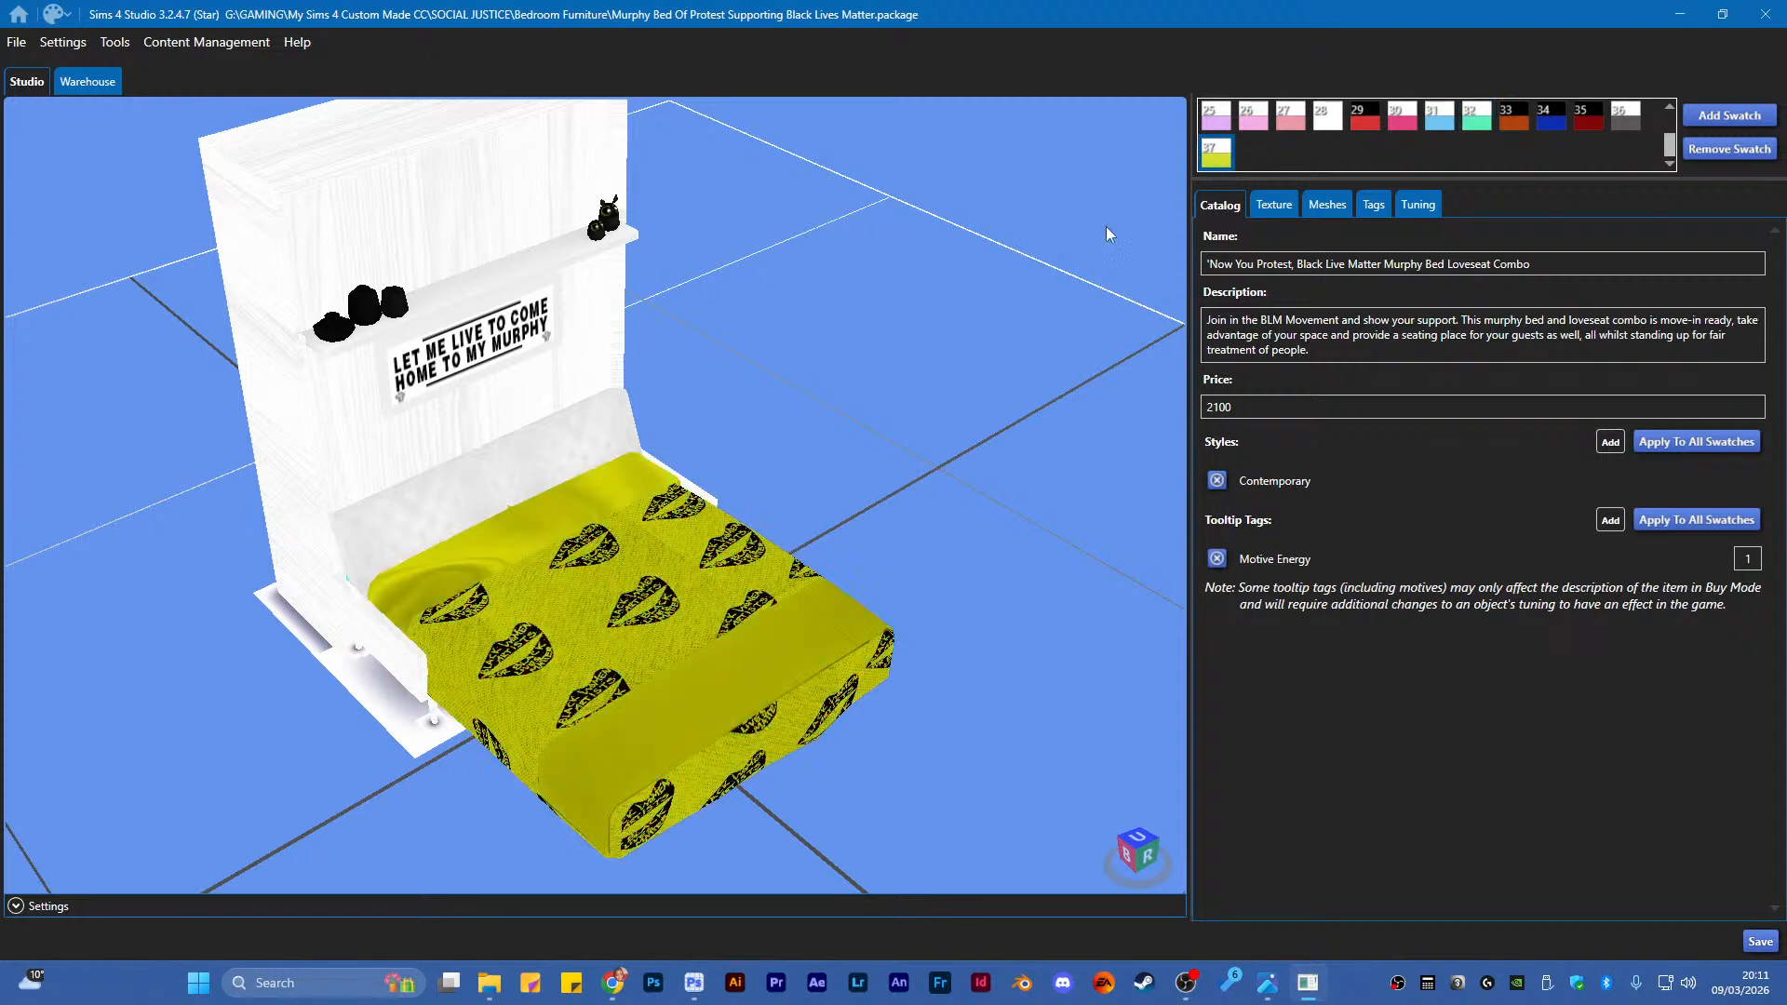
{"action": "scroll", "coordinate": [474, 735], "scroll_direction": "up", "scroll_amount": 5}
{"action": "scroll", "coordinate": [433, 806], "scroll_direction": "up", "scroll_amount": 5}
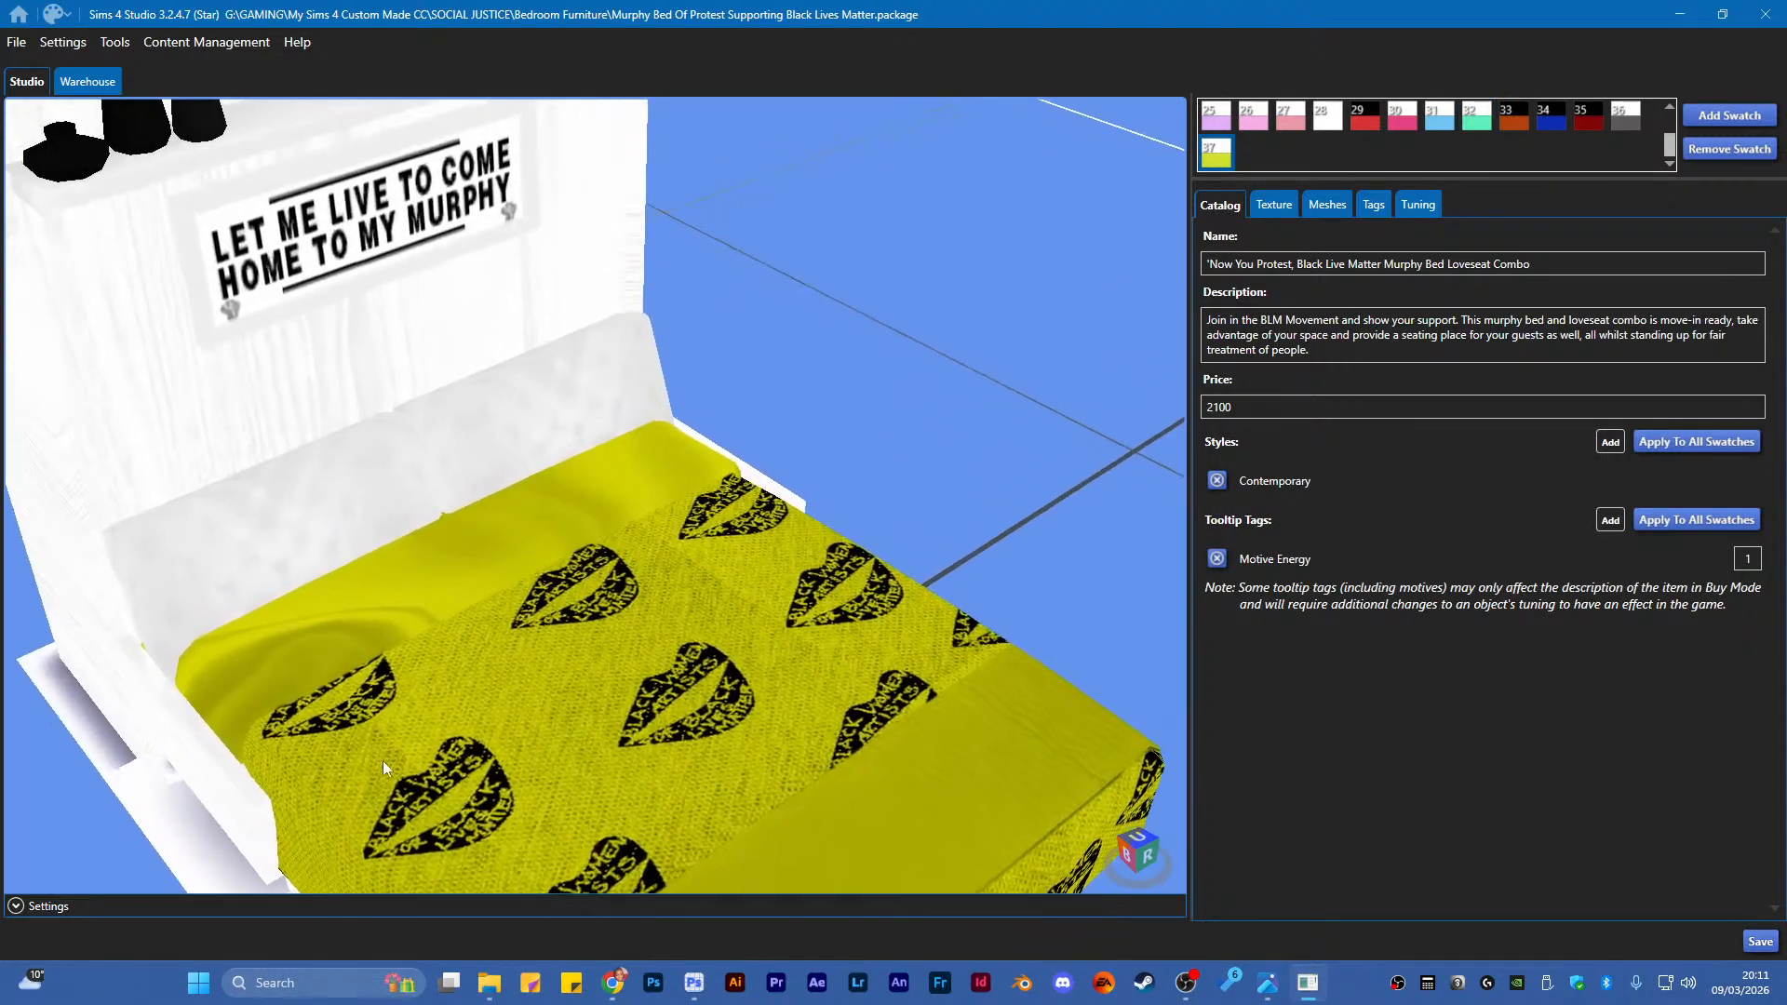
{"action": "scroll", "coordinate": [562, 531], "scroll_direction": "down", "scroll_amount": 6}
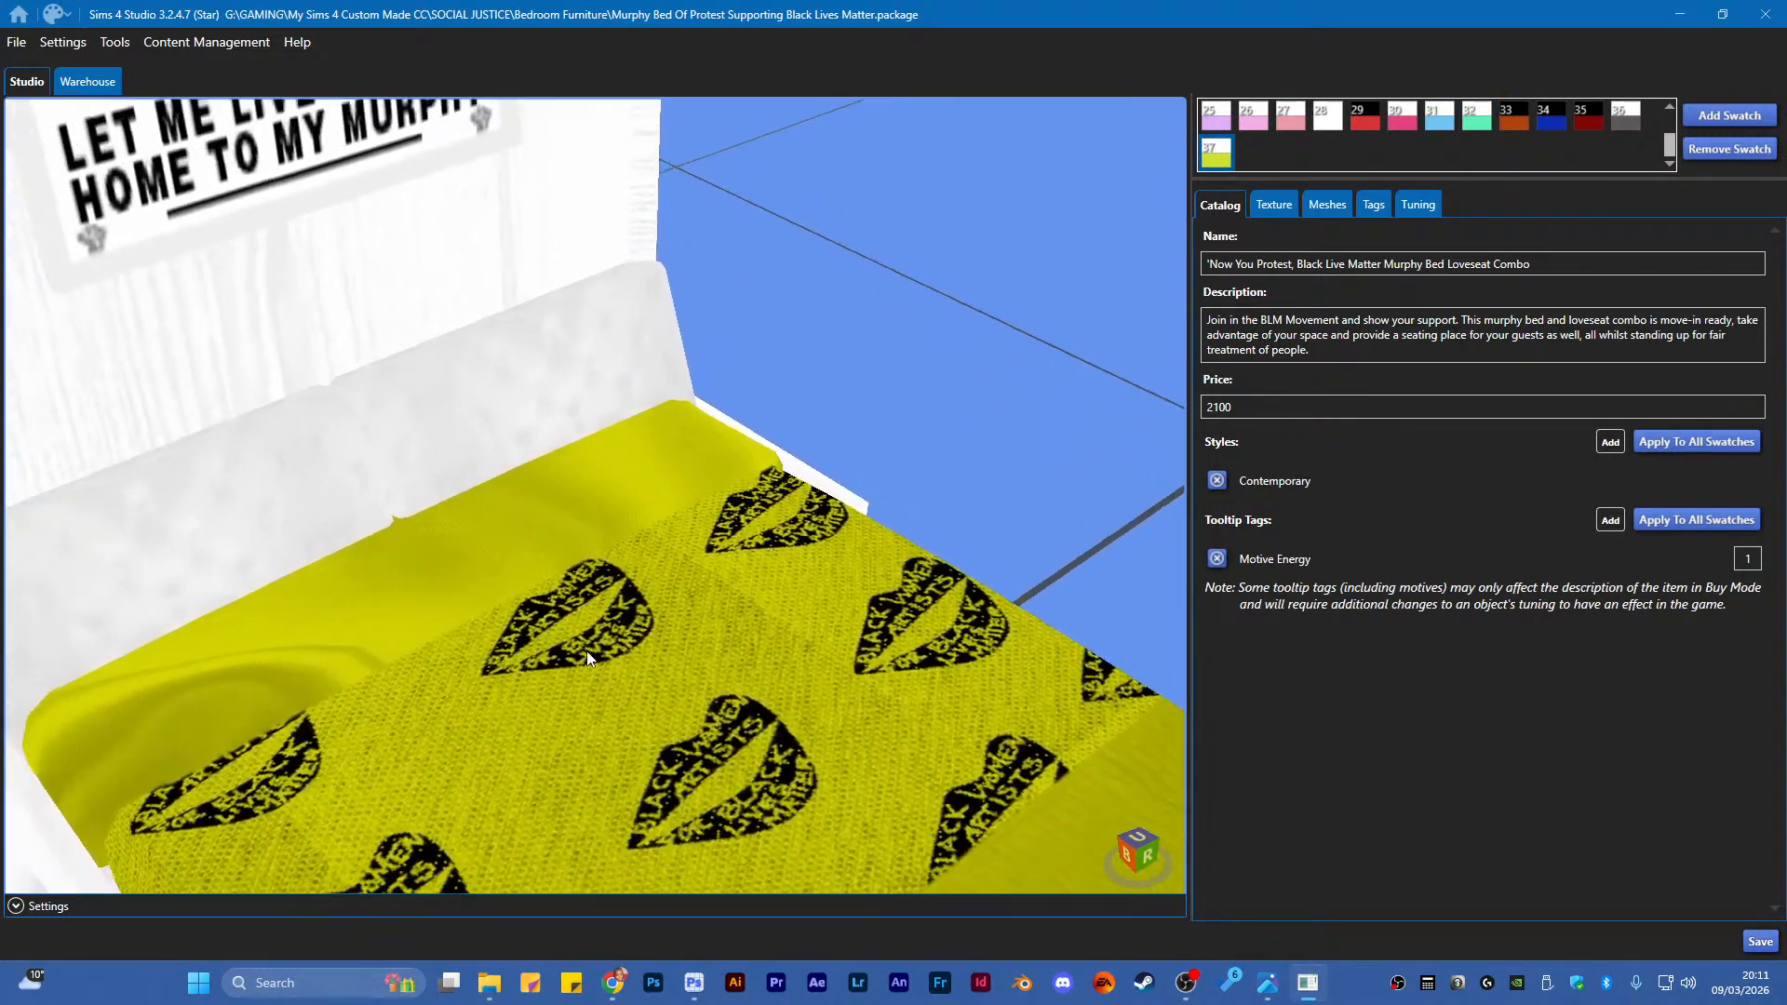
Examine the shelf ornaments and slogan sign of swatch 37, then the whole bed from the front
{"action": "left_click_drag", "start_coordinate": [526, 540], "coordinate": [704, 482]}
{"action": "scroll", "coordinate": [774, 336], "scroll_direction": "up", "scroll_amount": 4}
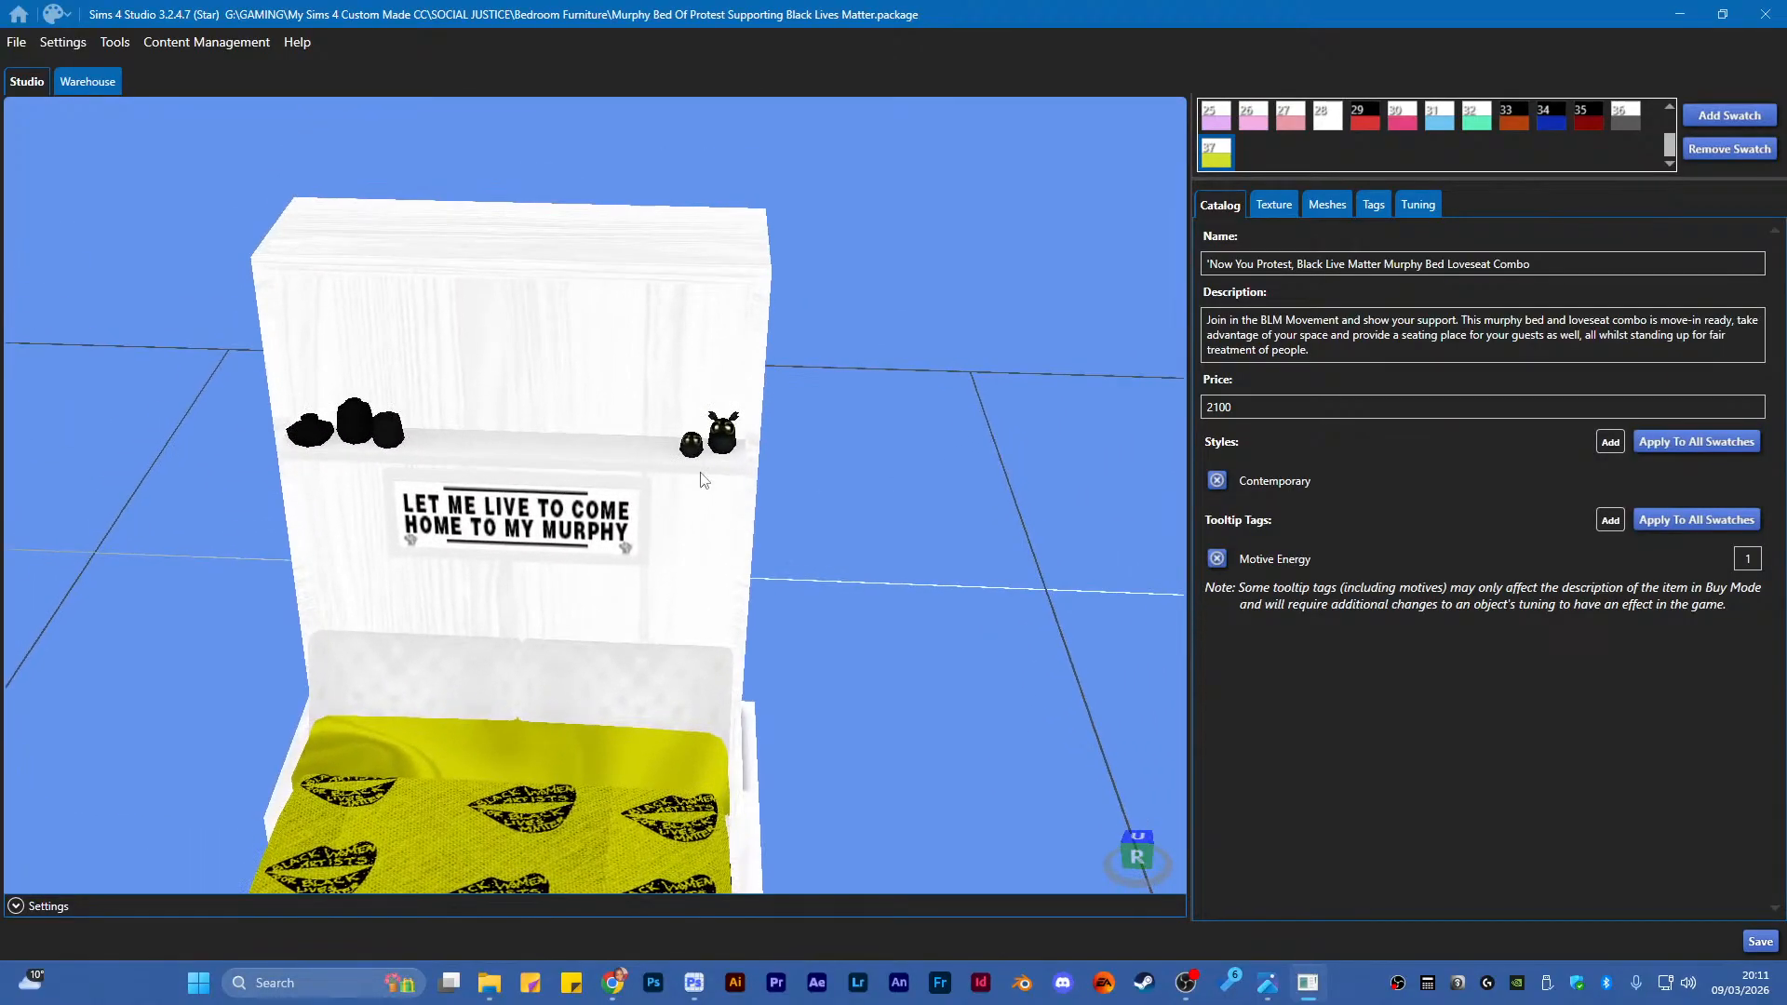
{"action": "scroll", "coordinate": [704, 481], "scroll_direction": "up", "scroll_amount": 5}
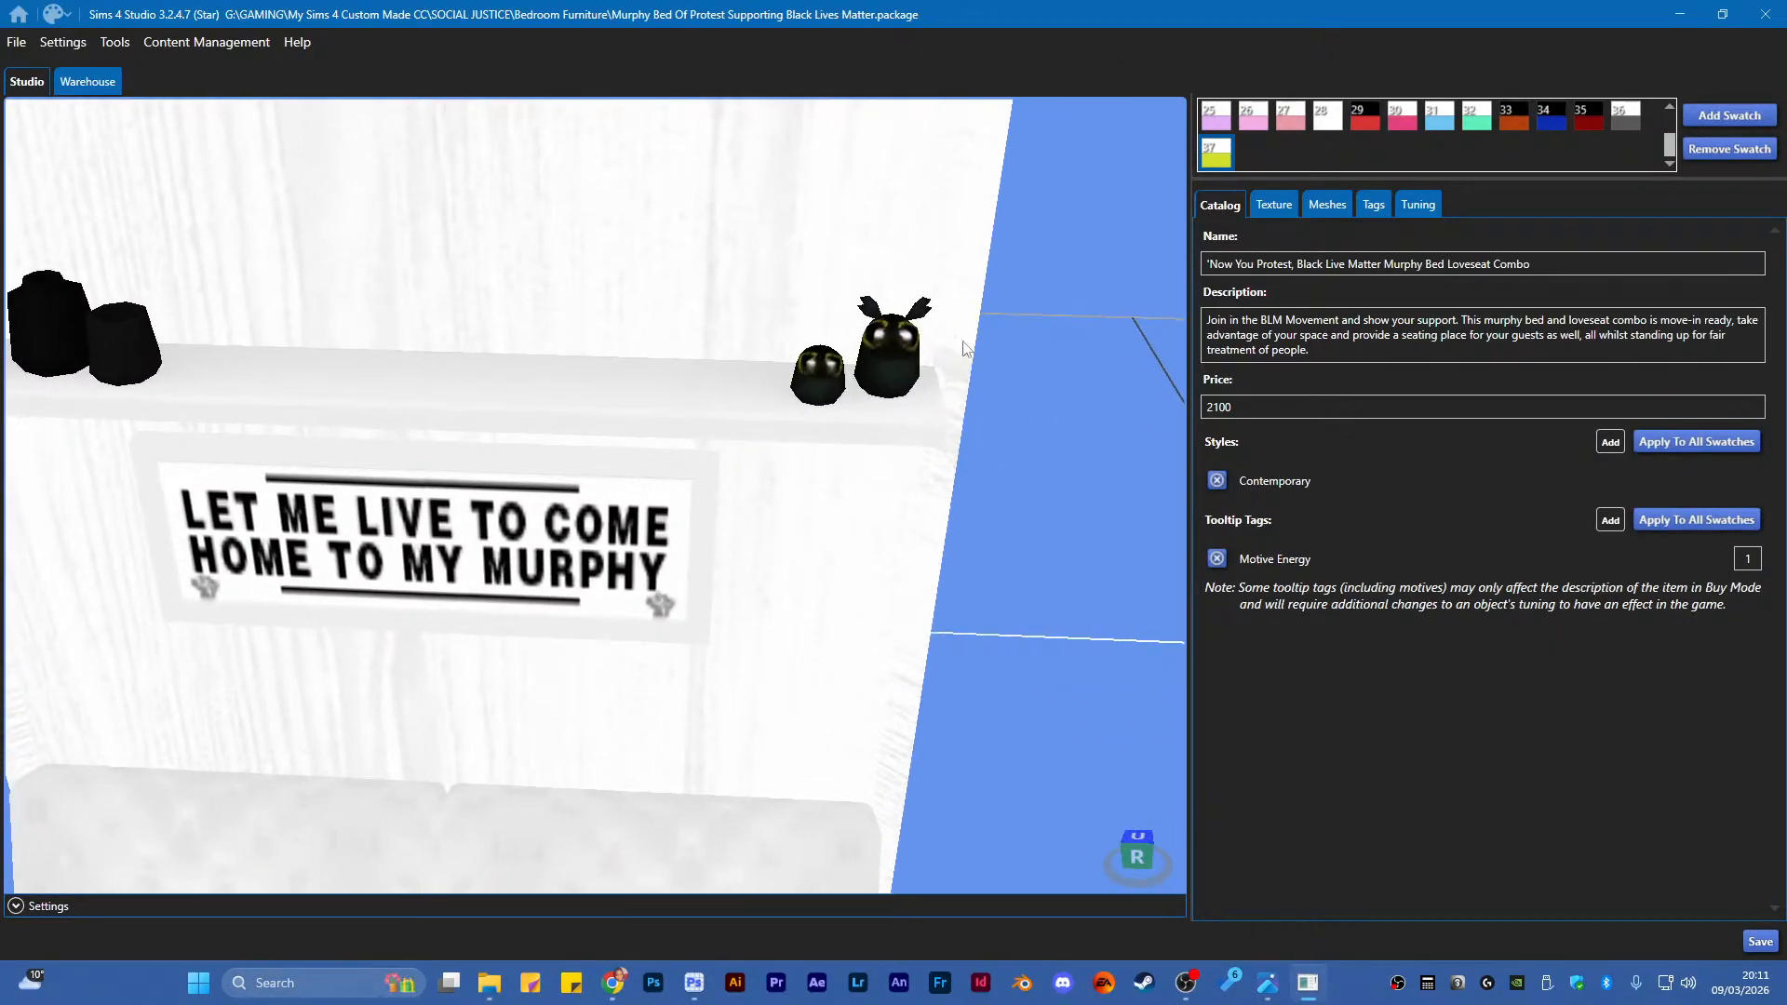
{"action": "scroll", "coordinate": [913, 449], "scroll_direction": "down", "scroll_amount": 5}
{"action": "scroll", "coordinate": [886, 574], "scroll_direction": "down", "scroll_amount": 4}
{"action": "left_click_drag", "start_coordinate": [708, 624], "coordinate": [677, 432]}
{"action": "scroll", "coordinate": [674, 531], "scroll_direction": "up", "scroll_amount": 2}
{"action": "scroll", "coordinate": [490, 291], "scroll_direction": "down", "scroll_amount": 4}
{"action": "left_click_drag", "start_coordinate": [522, 504], "coordinate": [574, 680]}
{"action": "left_click_drag", "start_coordinate": [684, 640], "coordinate": [590, 693]}
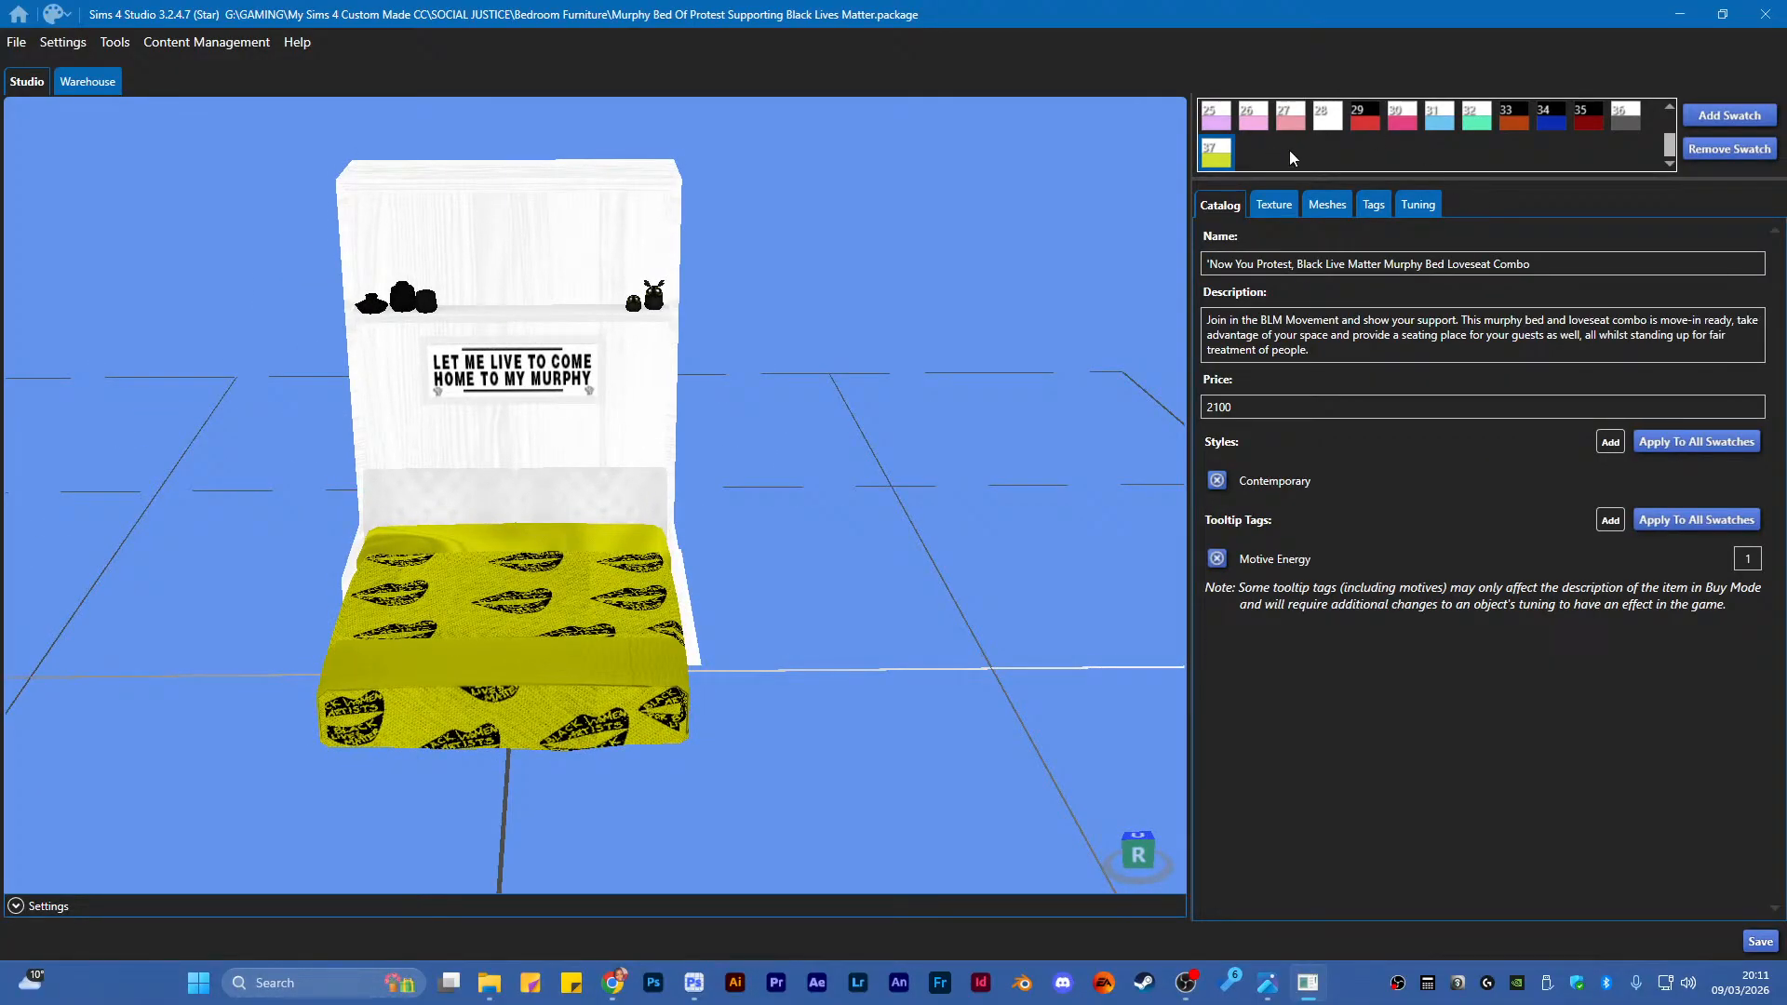
Preview the dark grey swatch 36 and the dark red swatch 35, checking the lip print on the bedding
{"action": "left_click", "coordinate": [1616, 120]}
{"action": "left_click_drag", "start_coordinate": [705, 516], "coordinate": [734, 665]}
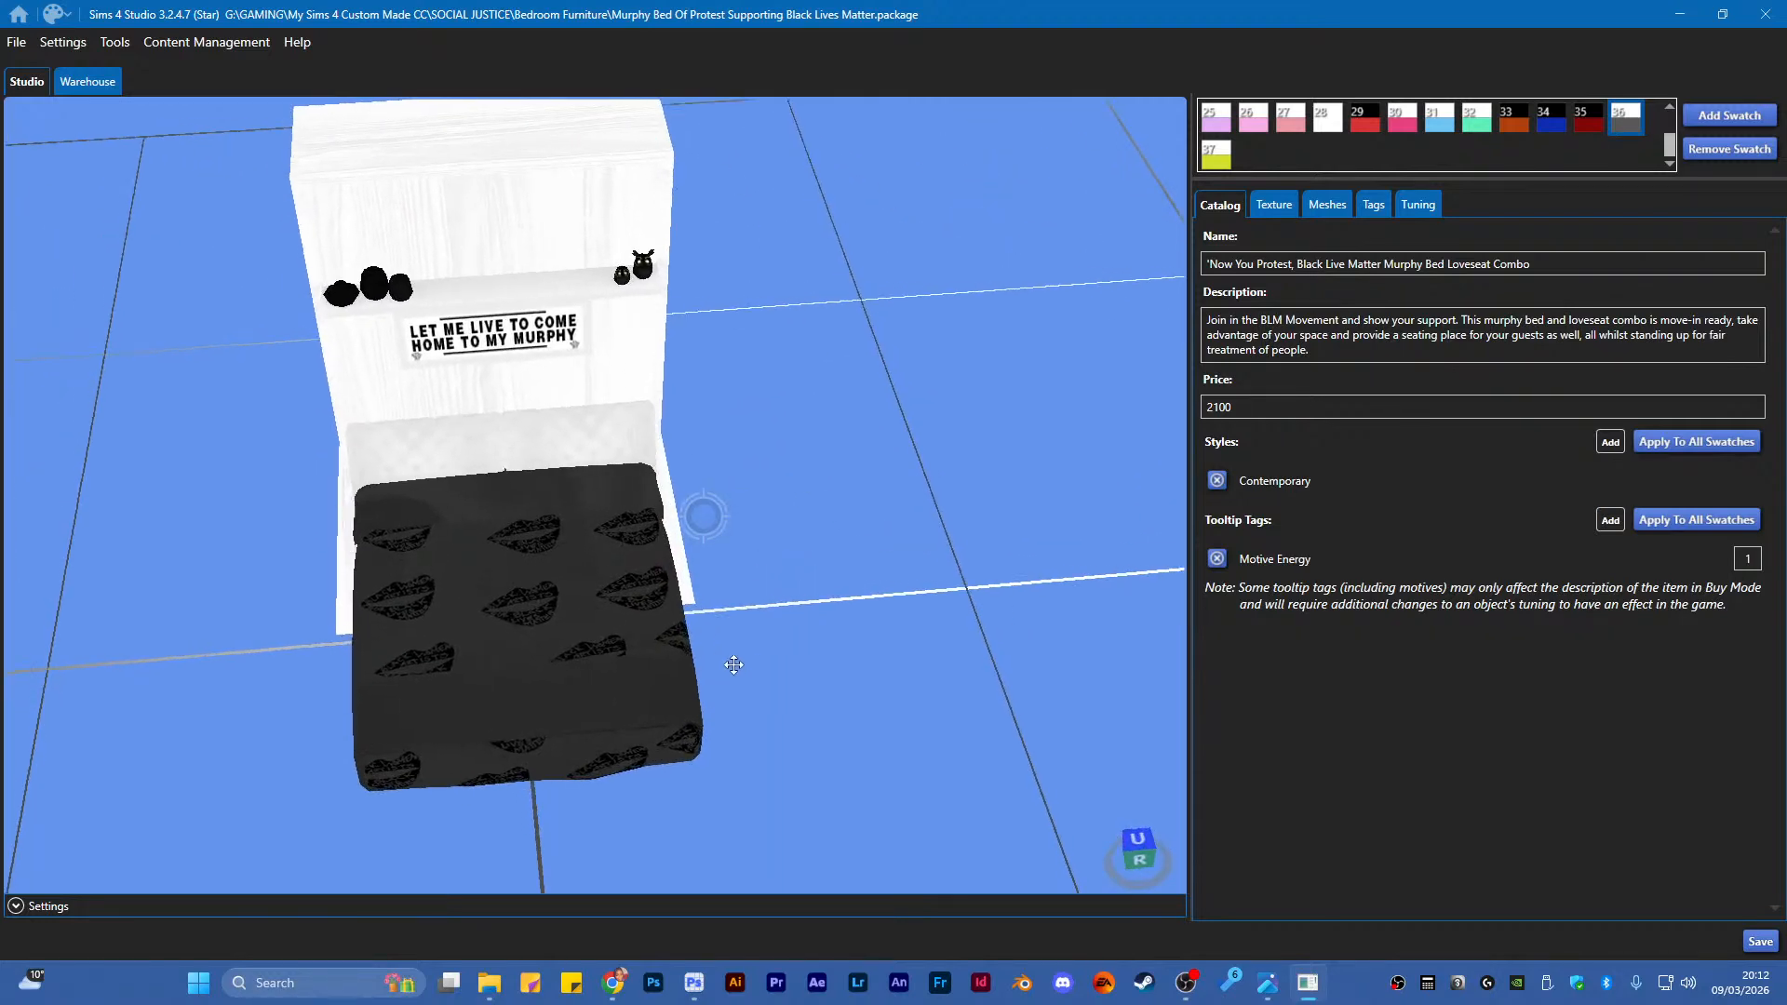
{"action": "left_click", "coordinate": [1575, 127]}
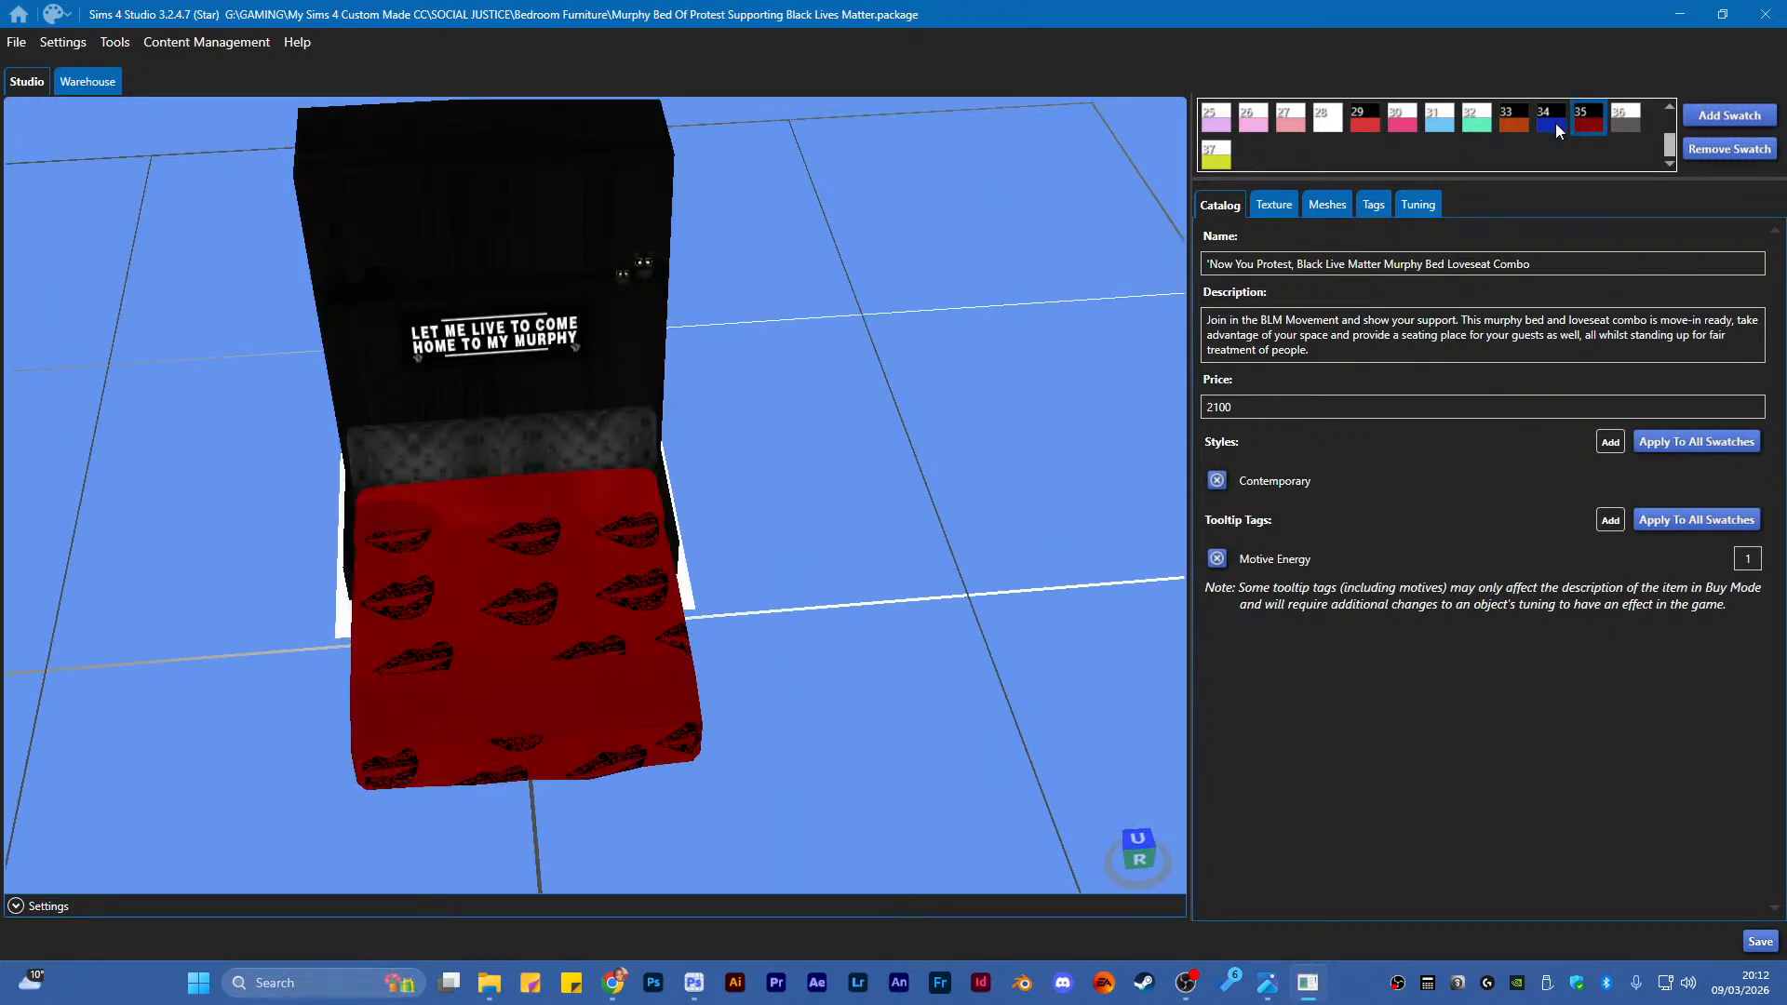
{"action": "scroll", "coordinate": [722, 579], "scroll_direction": "up", "scroll_amount": 5}
{"action": "left_click_drag", "start_coordinate": [431, 571], "coordinate": [249, 674]}
{"action": "left_click_drag", "start_coordinate": [430, 664], "coordinate": [452, 444]}
{"action": "left_click_drag", "start_coordinate": [686, 640], "coordinate": [739, 512]}
{"action": "scroll", "coordinate": [731, 506], "scroll_direction": "down", "scroll_amount": 3}
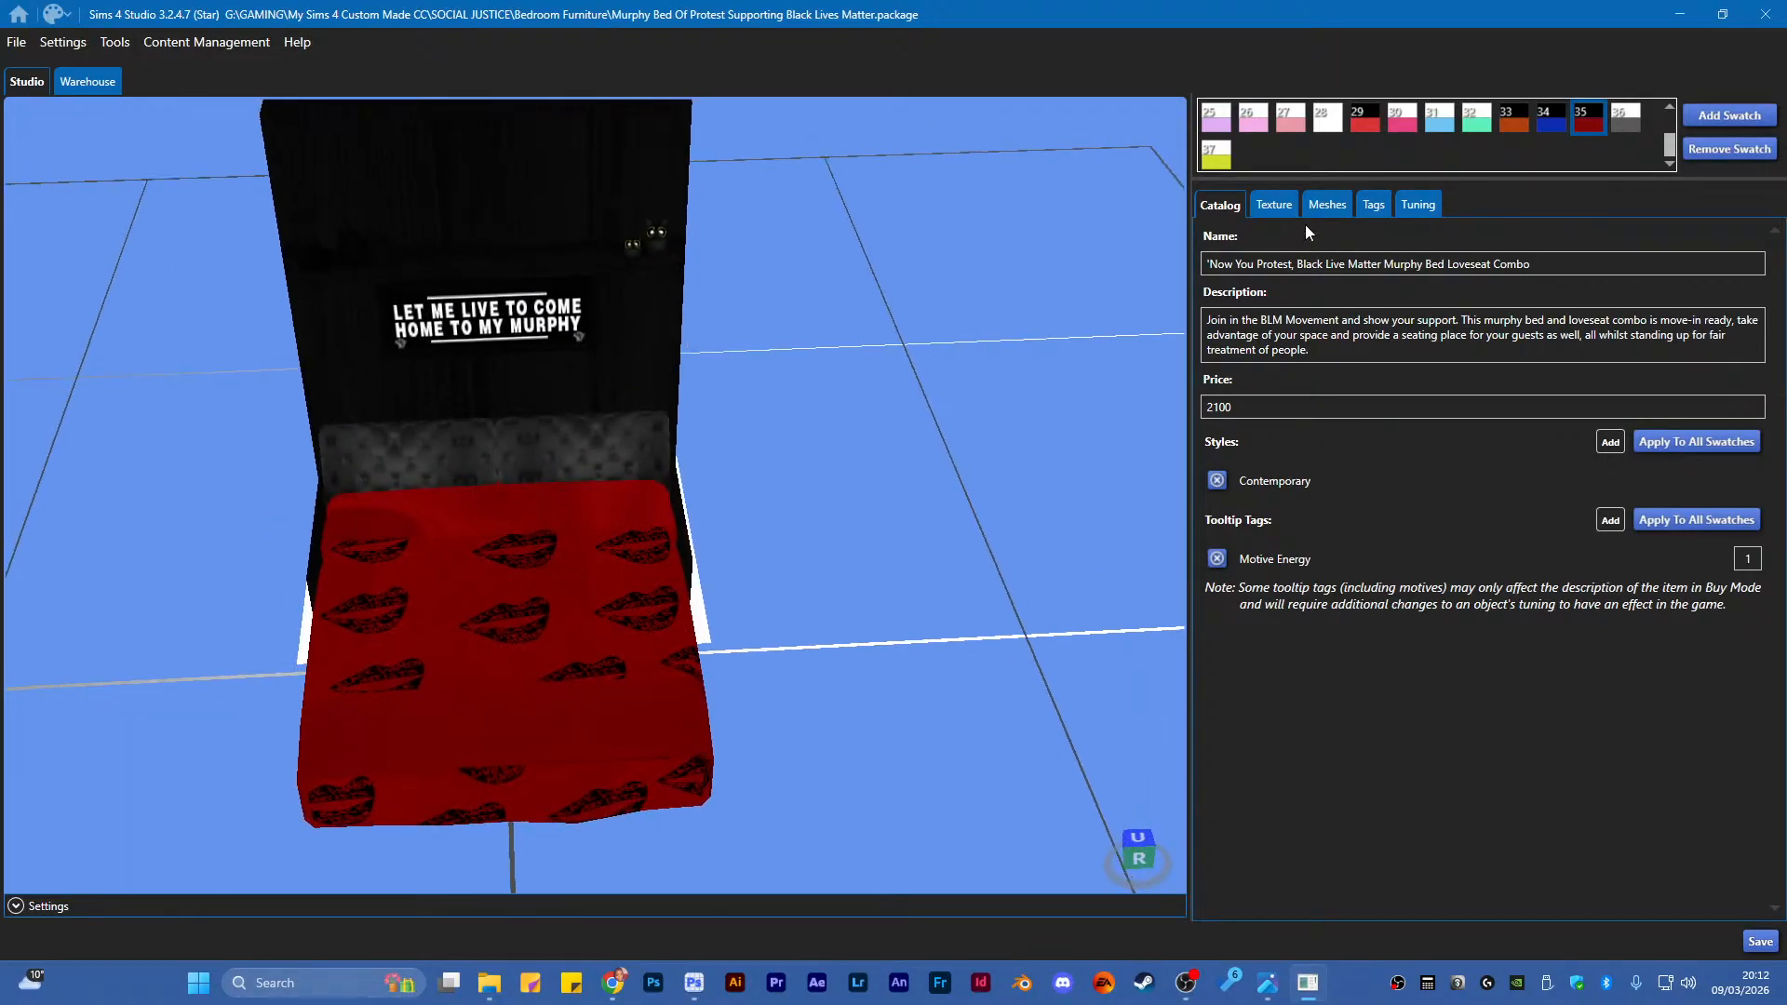
Preview swatches 15, 14 and 16 from different angles
{"action": "scroll", "coordinate": [1457, 111], "scroll_direction": "up", "scroll_amount": 2}
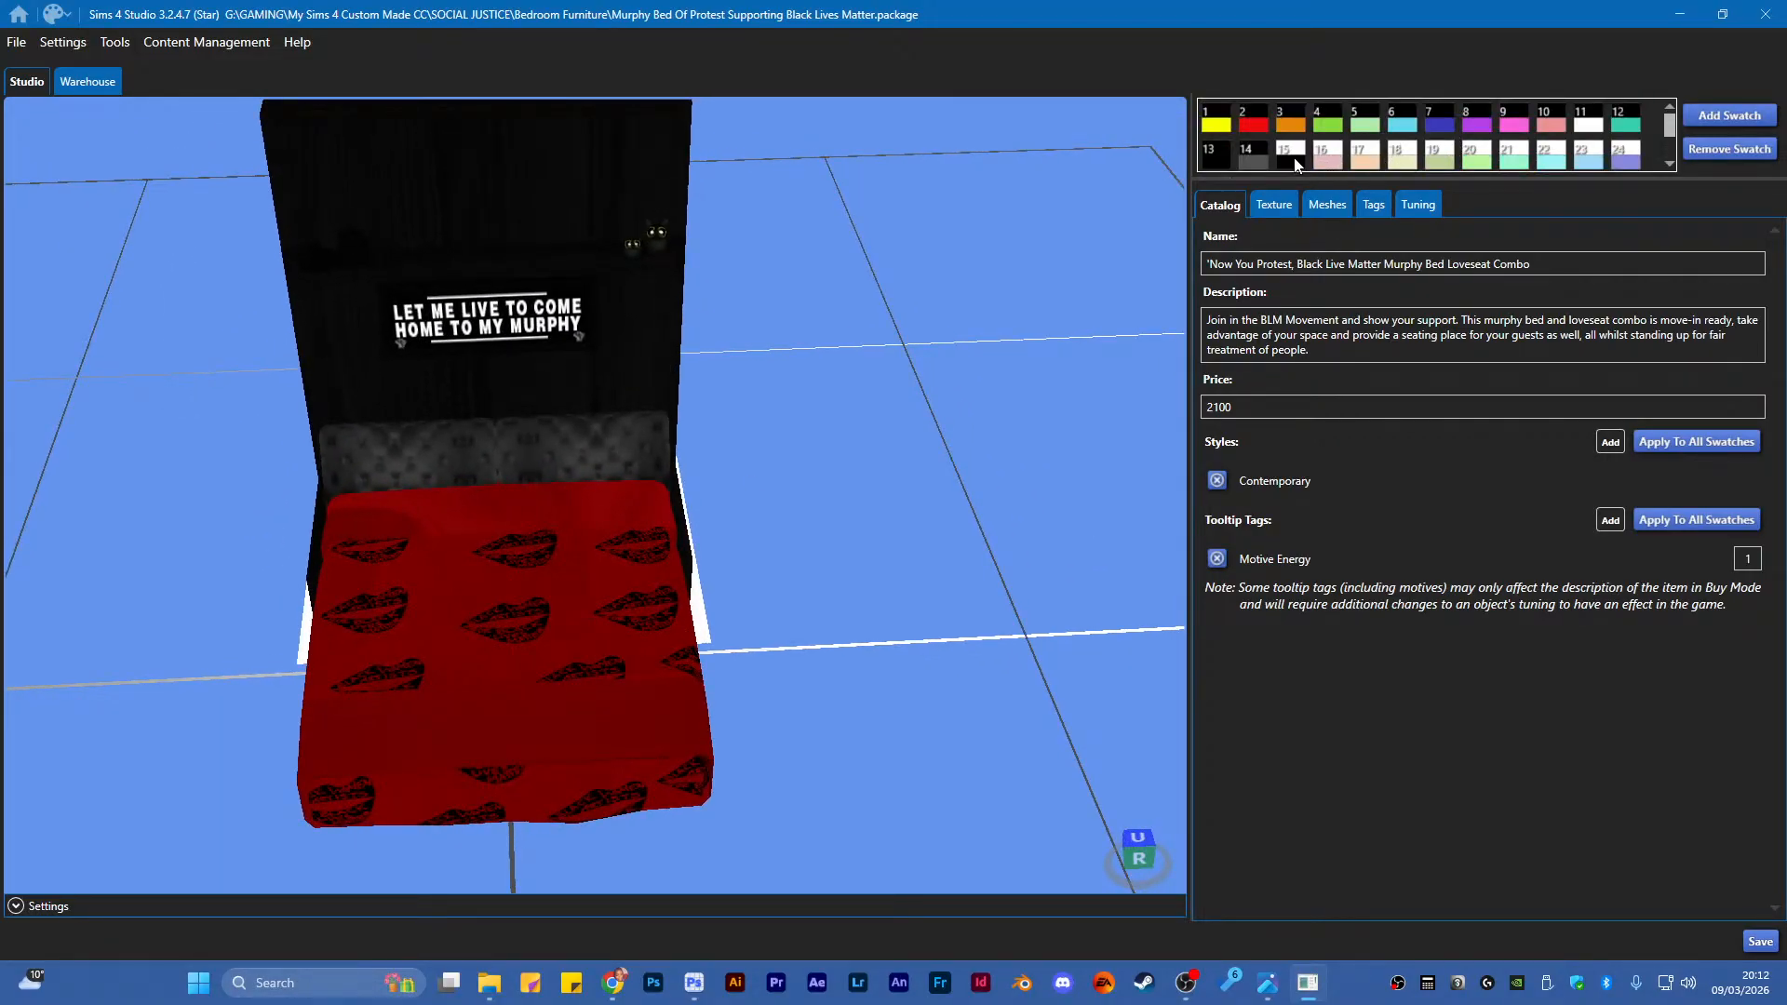
{"action": "left_click", "coordinate": [1291, 156]}
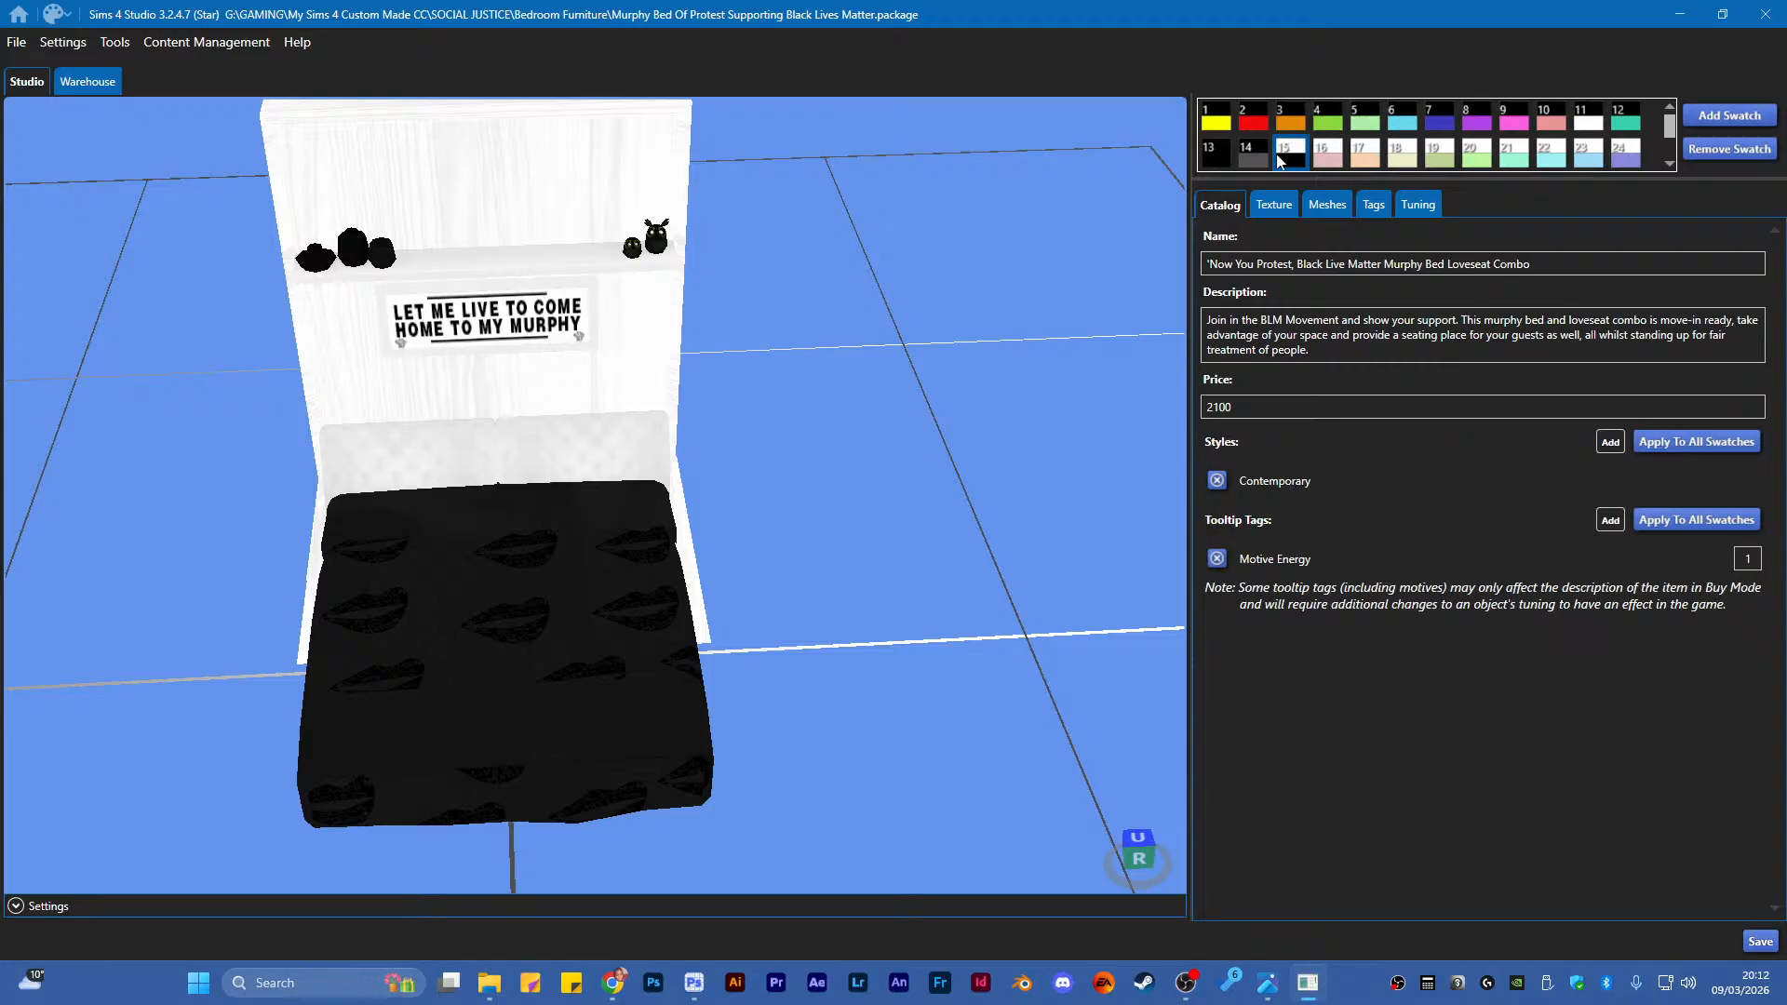
{"action": "left_click", "coordinate": [1241, 165]}
{"action": "left_click_drag", "start_coordinate": [677, 481], "coordinate": [777, 434]}
{"action": "left_click", "coordinate": [1329, 158]}
{"action": "left_click_drag", "start_coordinate": [584, 524], "coordinate": [534, 481]}
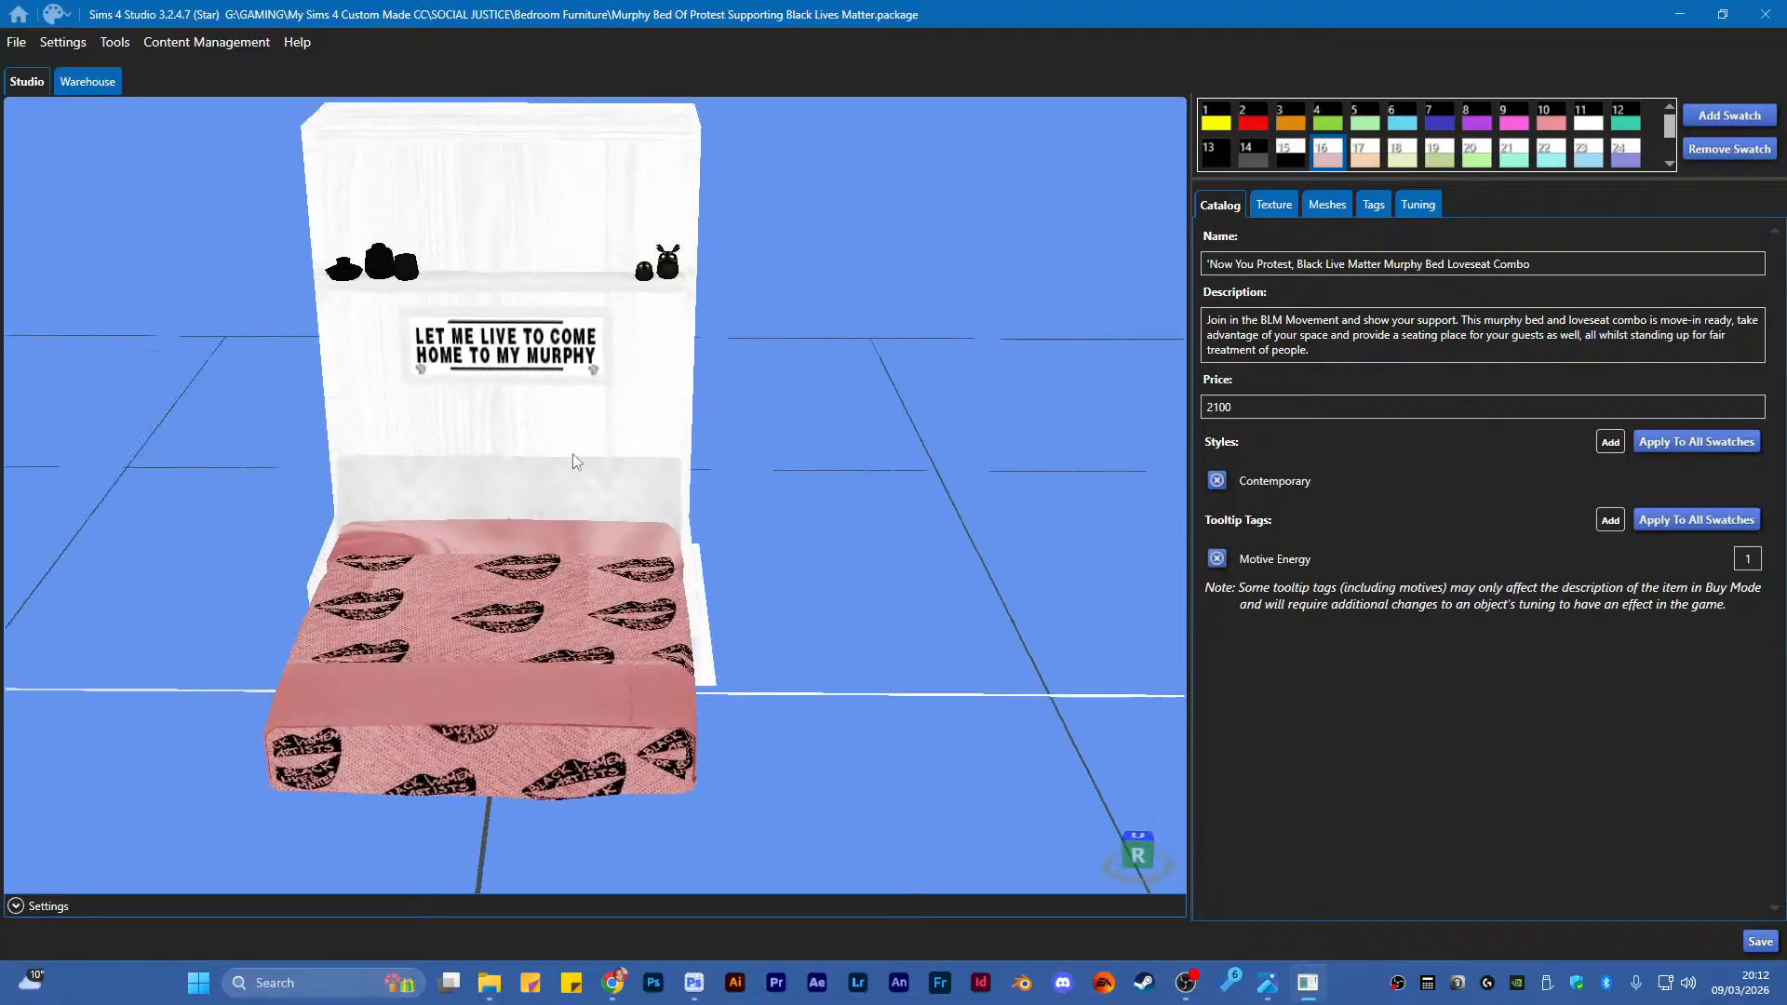
Return to the Bedroom Furniture folder and sort its files by type
{"action": "left_click", "coordinate": [1680, 14]}
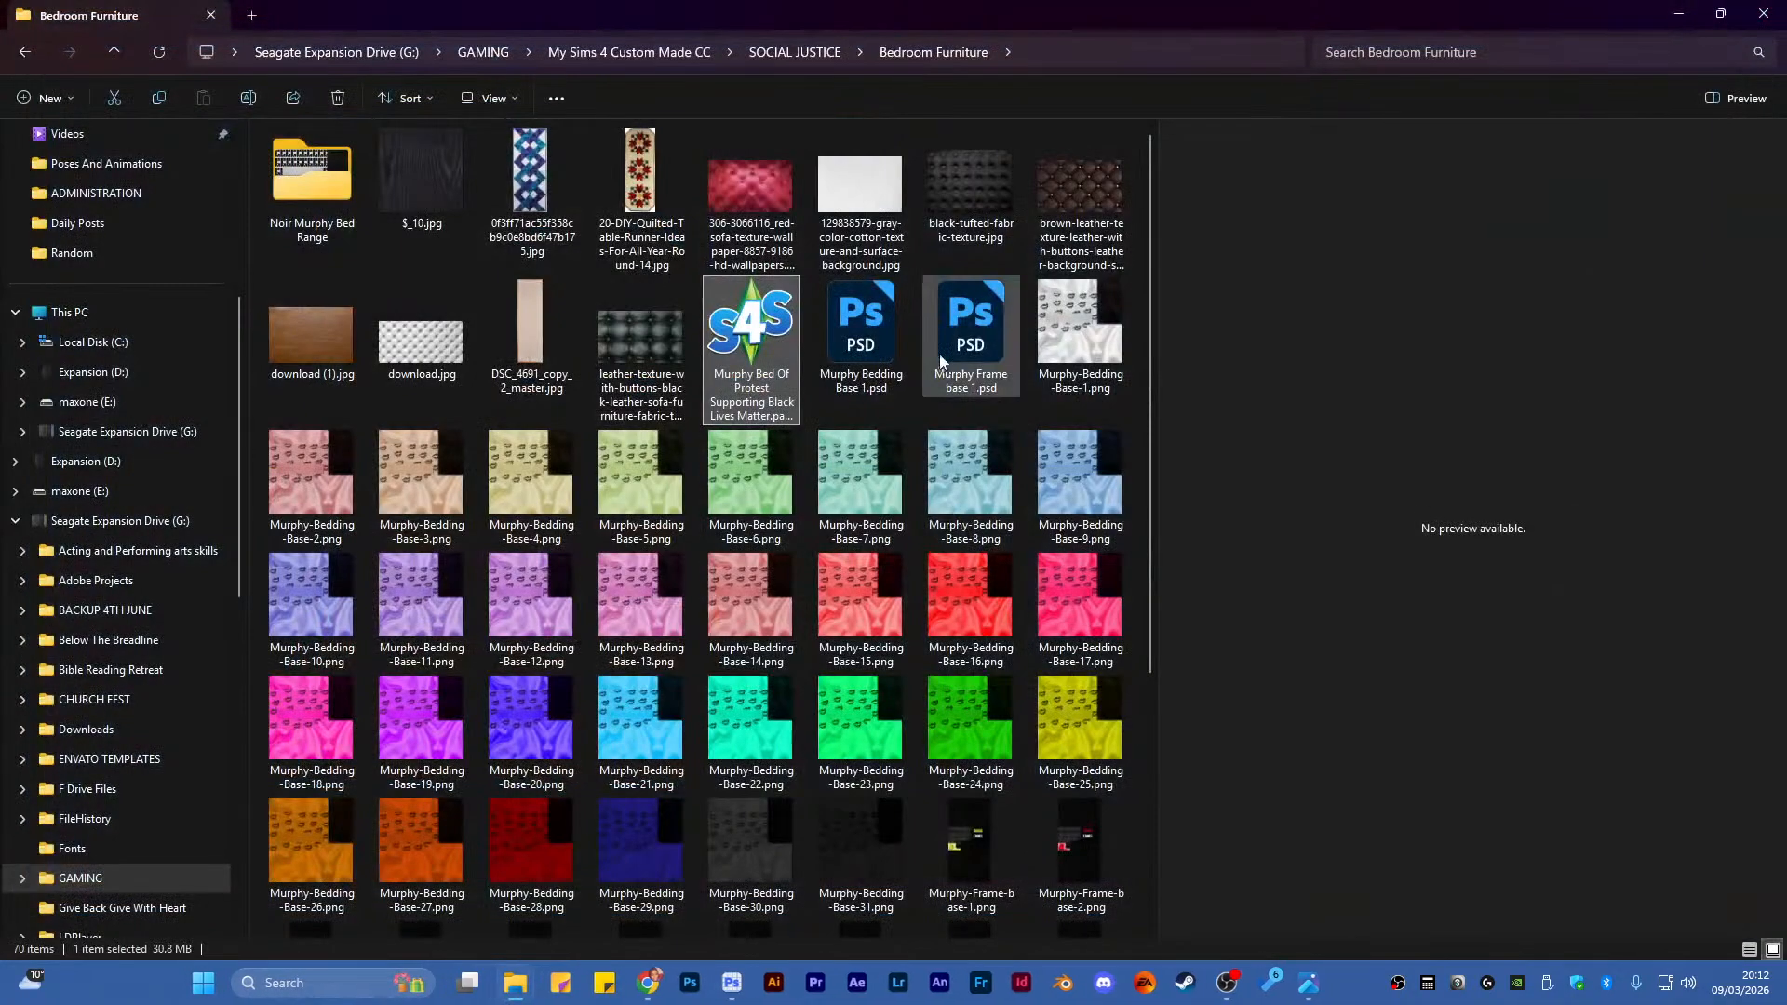
{"action": "scroll", "coordinate": [760, 499], "scroll_direction": "down", "scroll_amount": 5}
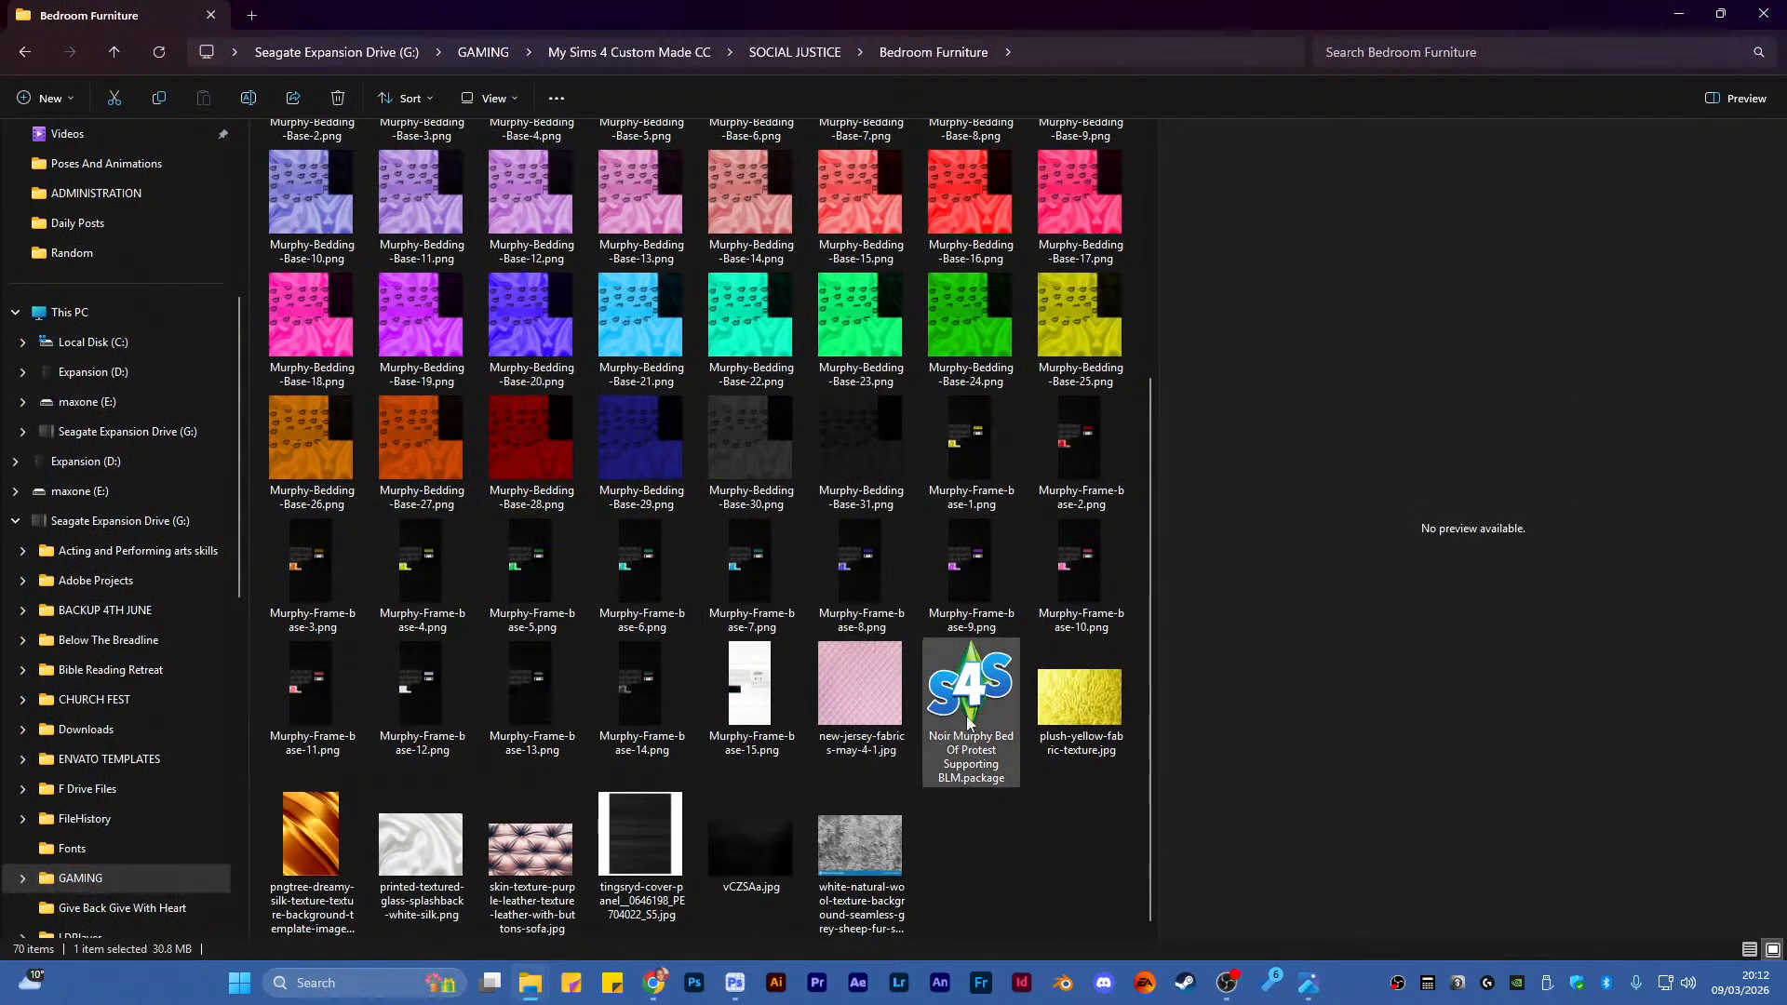
{"action": "scroll", "coordinate": [967, 728], "scroll_direction": "up", "scroll_amount": 5}
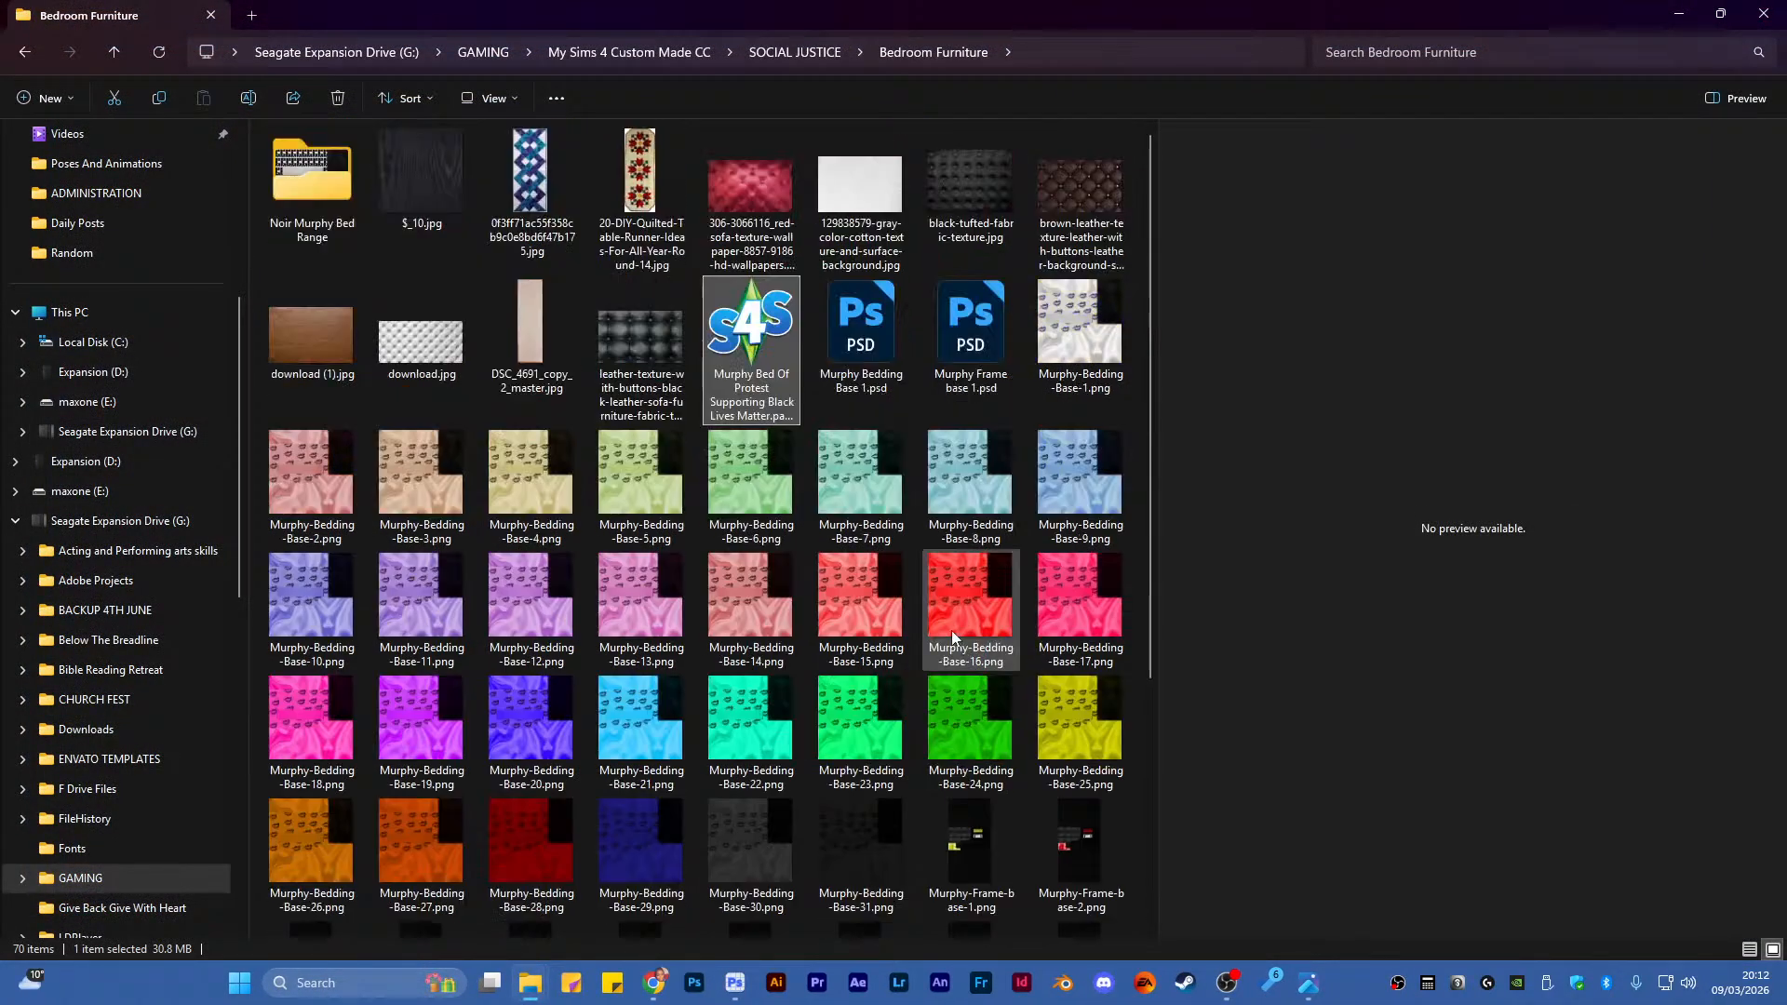
{"action": "right_click", "coordinate": [270, 262]}
{"action": "mouse_move", "coordinate": [449, 315]}
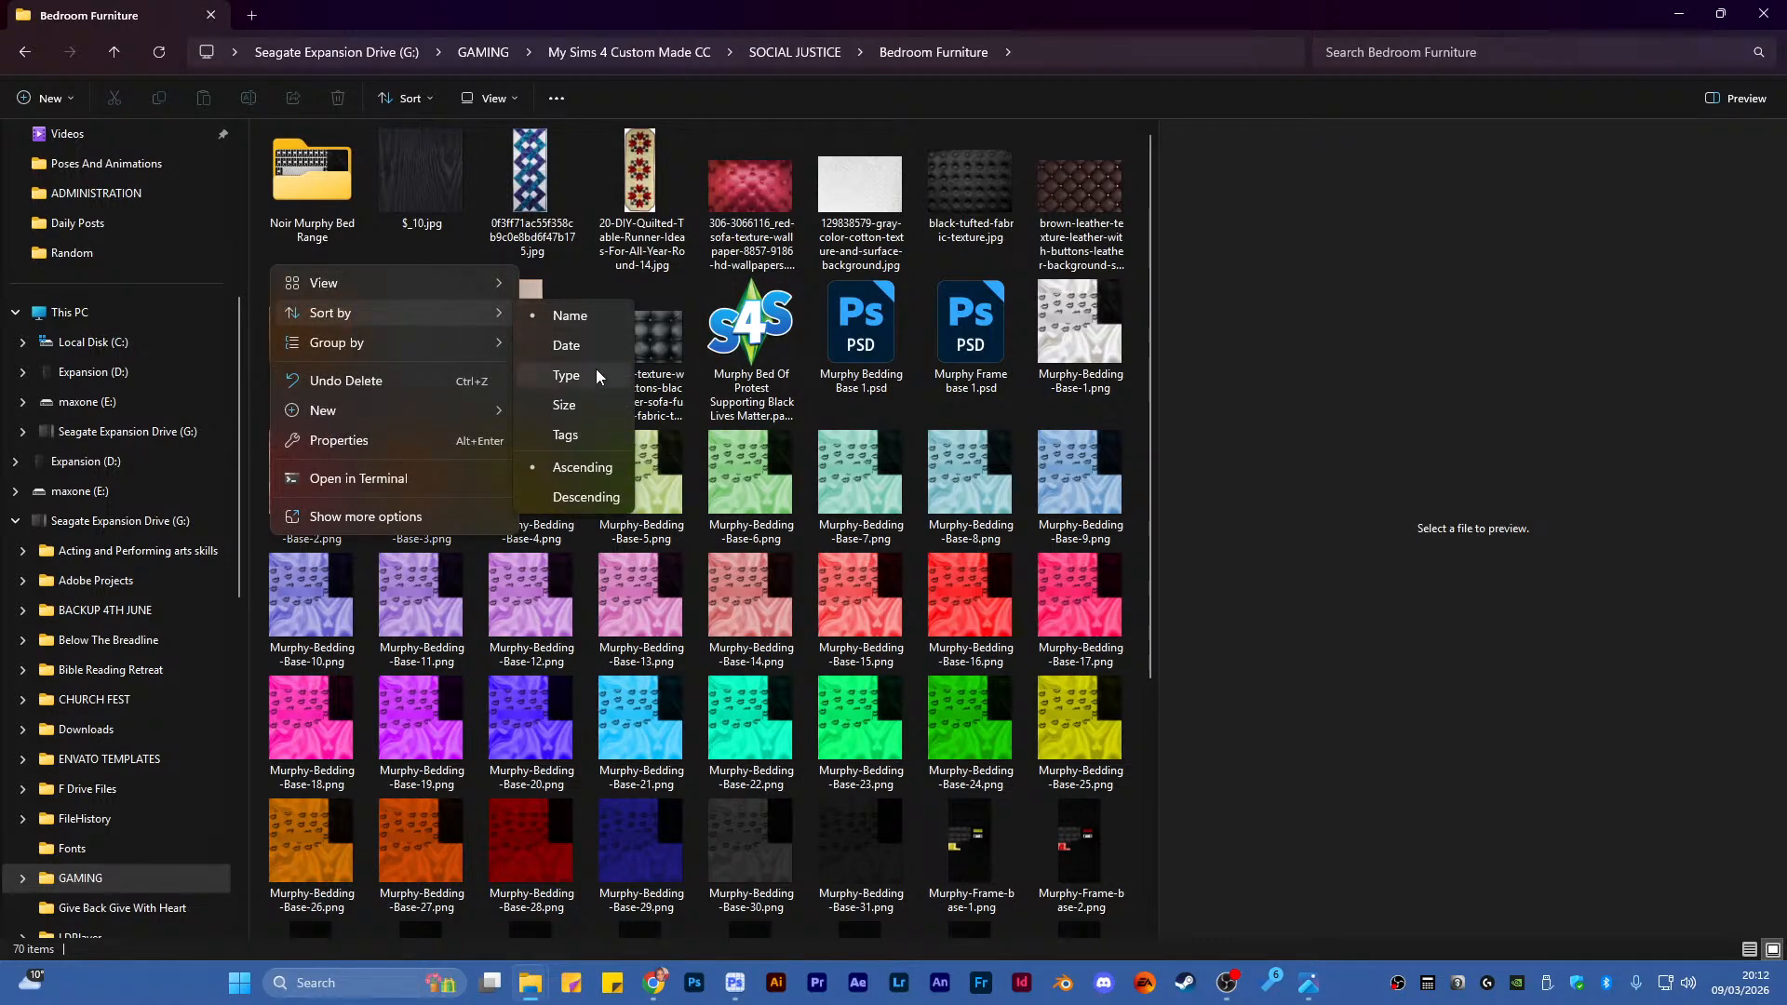
{"action": "left_click", "coordinate": [566, 374]}
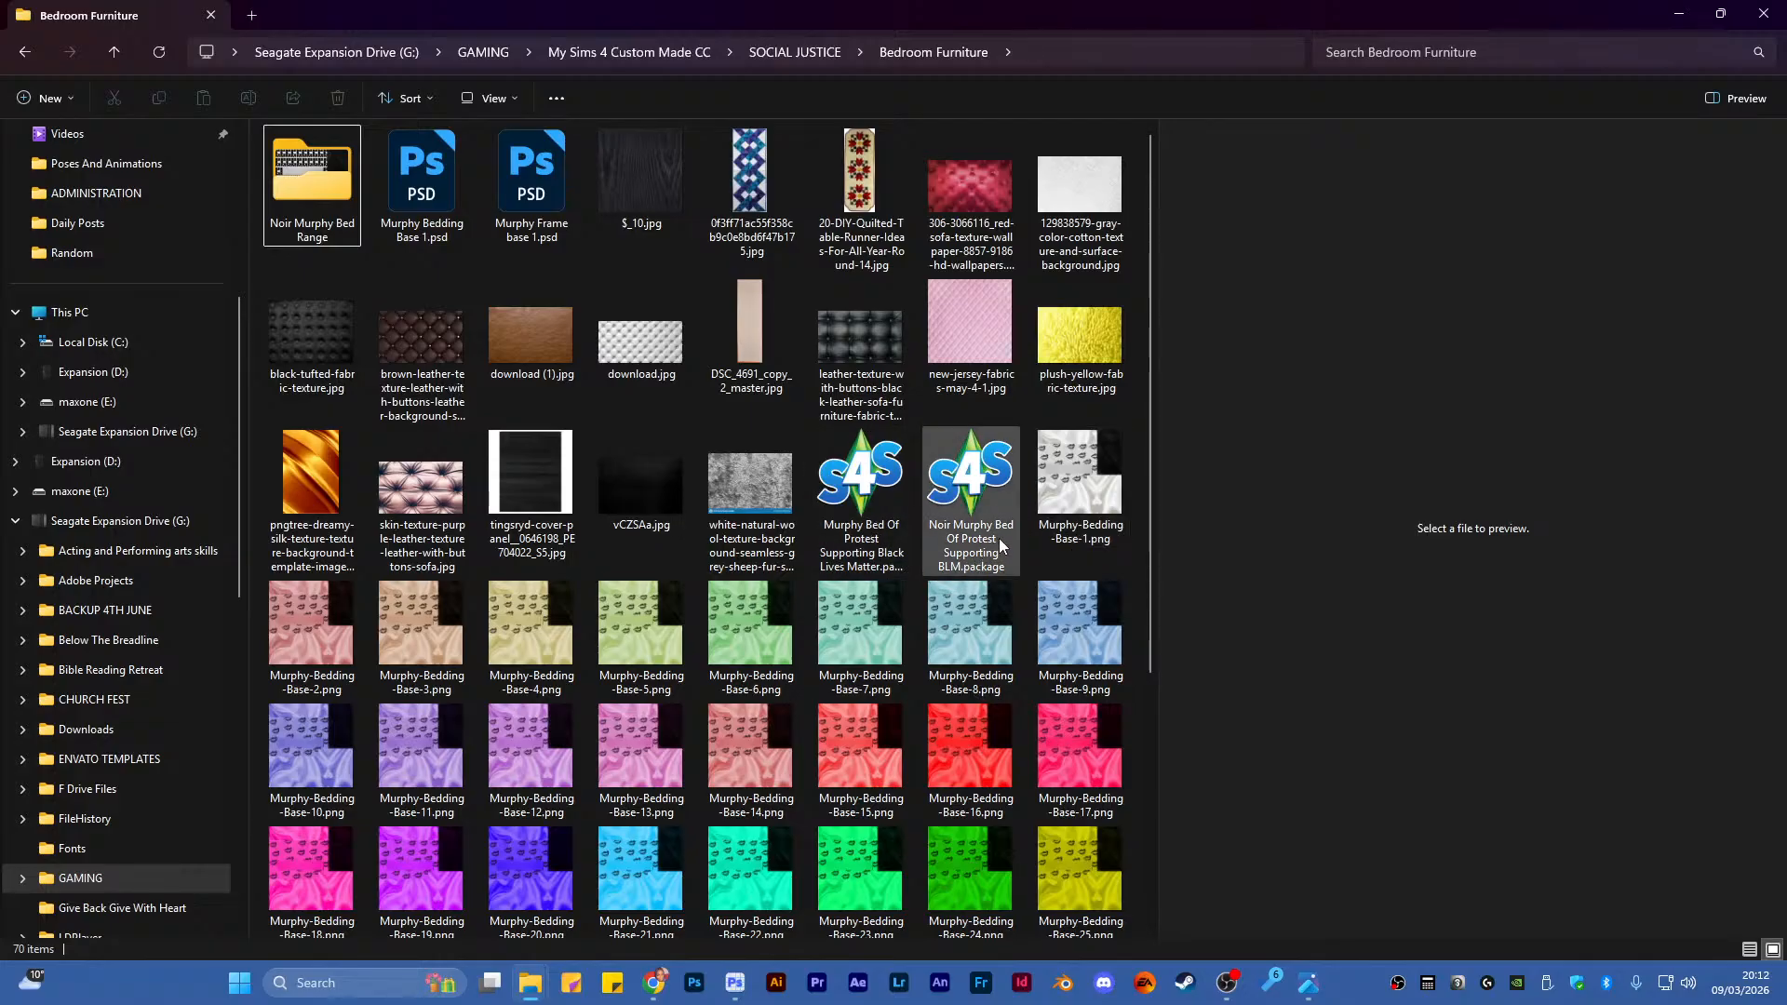
Open Noir Murphy Bed Of Protest Supporting BLM.package in a maximised Sims 4 Studio window and view the whole black bed
{"action": "mouse_move", "coordinate": [1012, 545]}
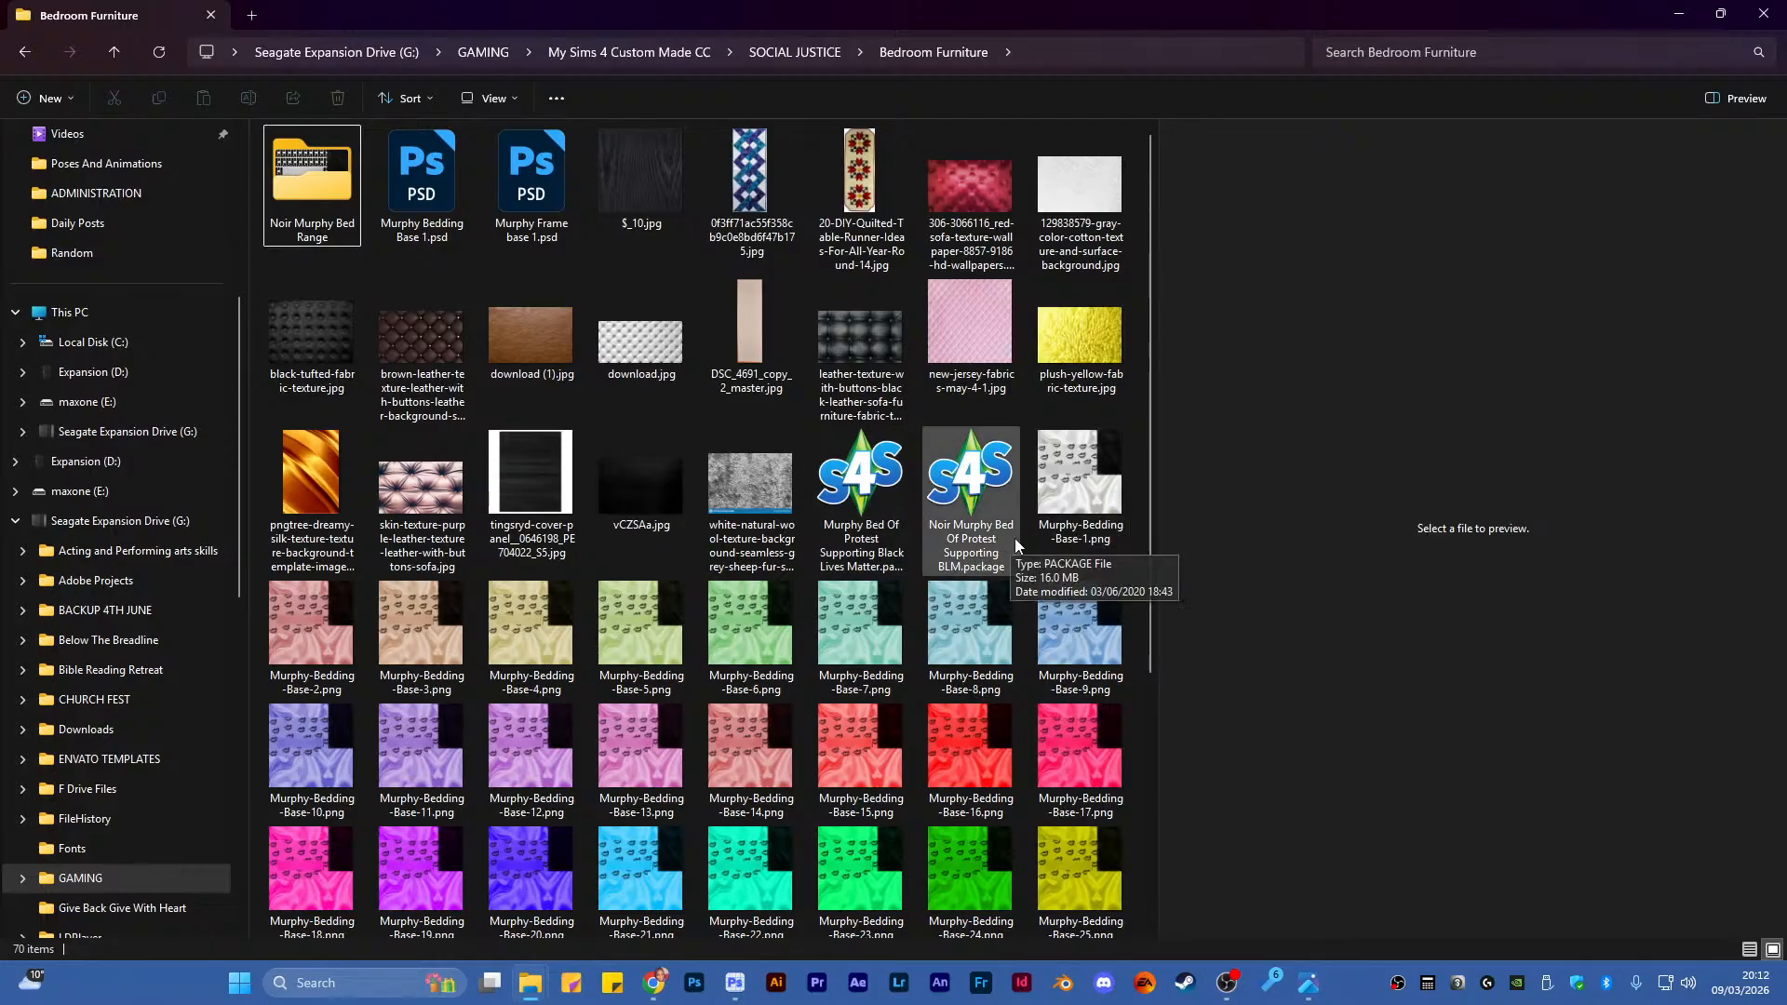
{"action": "double_click", "coordinate": [973, 511]}
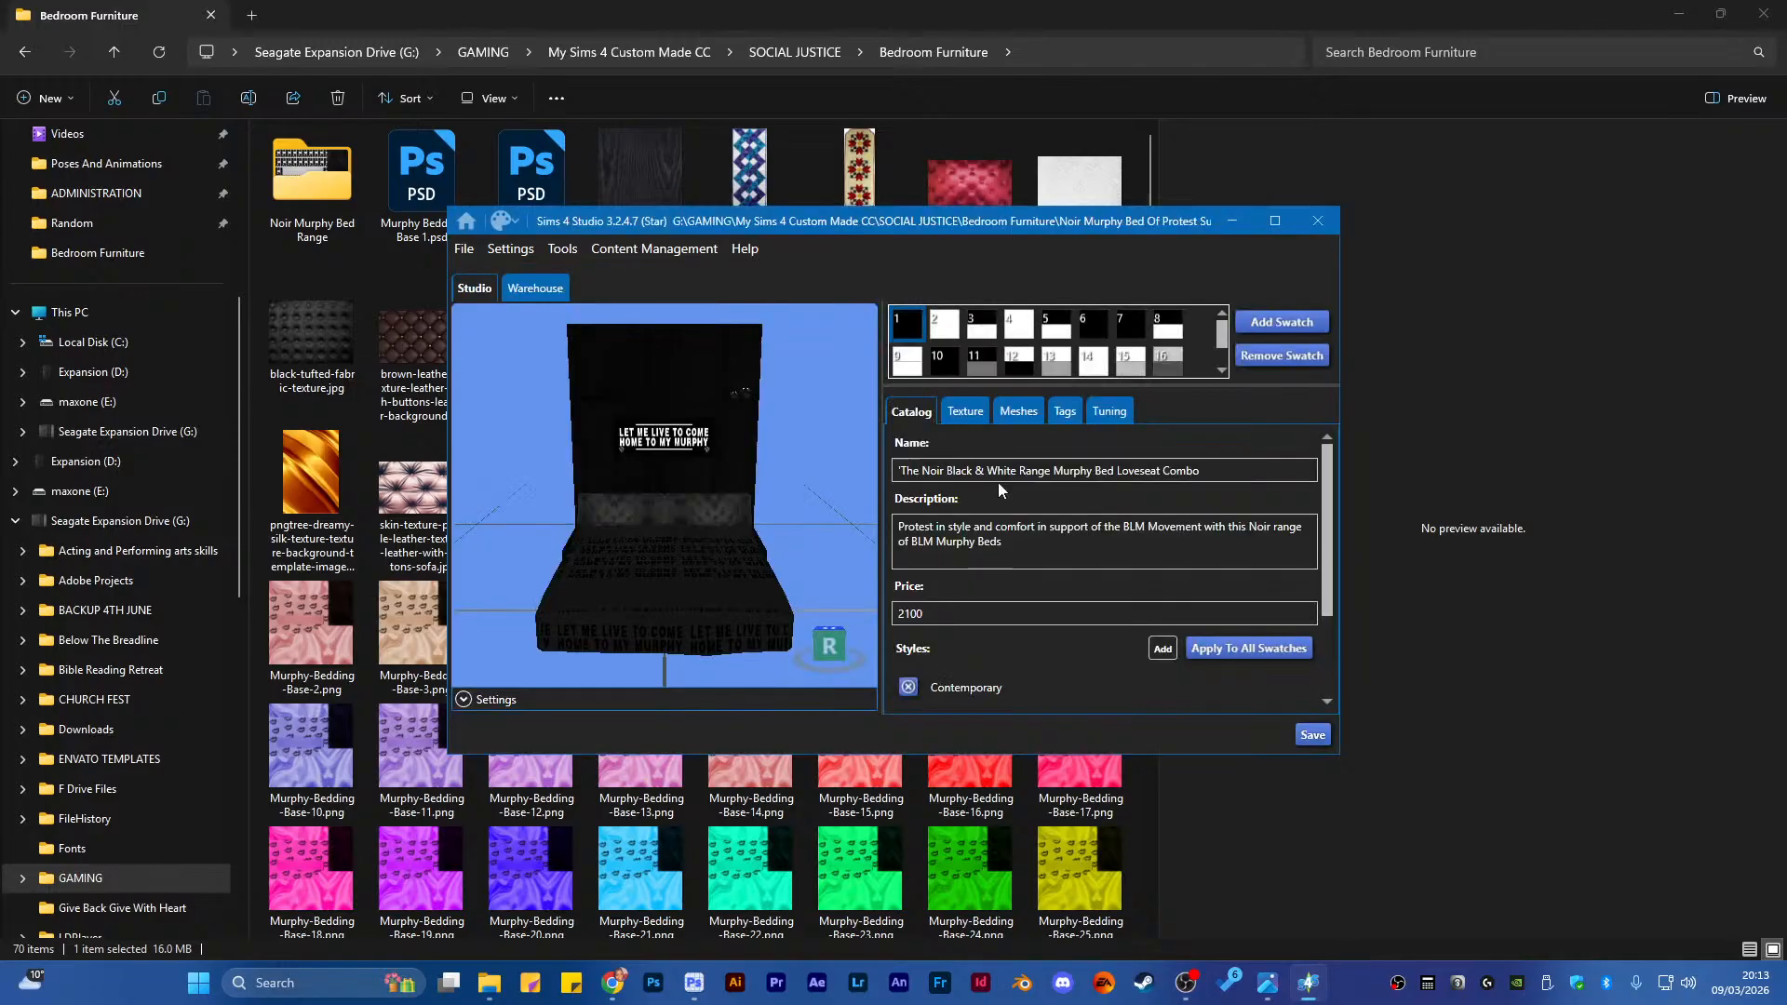
{"action": "left_click", "coordinate": [1268, 227]}
{"action": "scroll", "coordinate": [617, 610], "scroll_direction": "down", "scroll_amount": 5}
{"action": "mouse_move", "coordinate": [565, 680]}
{"action": "left_mouse_down"}
{"action": "mouse_move", "coordinate": [819, 610]}
{"action": "mouse_move", "coordinate": [629, 854]}
{"action": "mouse_move", "coordinate": [624, 685]}
{"action": "left_mouse_up"}
{"action": "left_click_drag", "start_coordinate": [548, 627], "coordinate": [528, 588]}
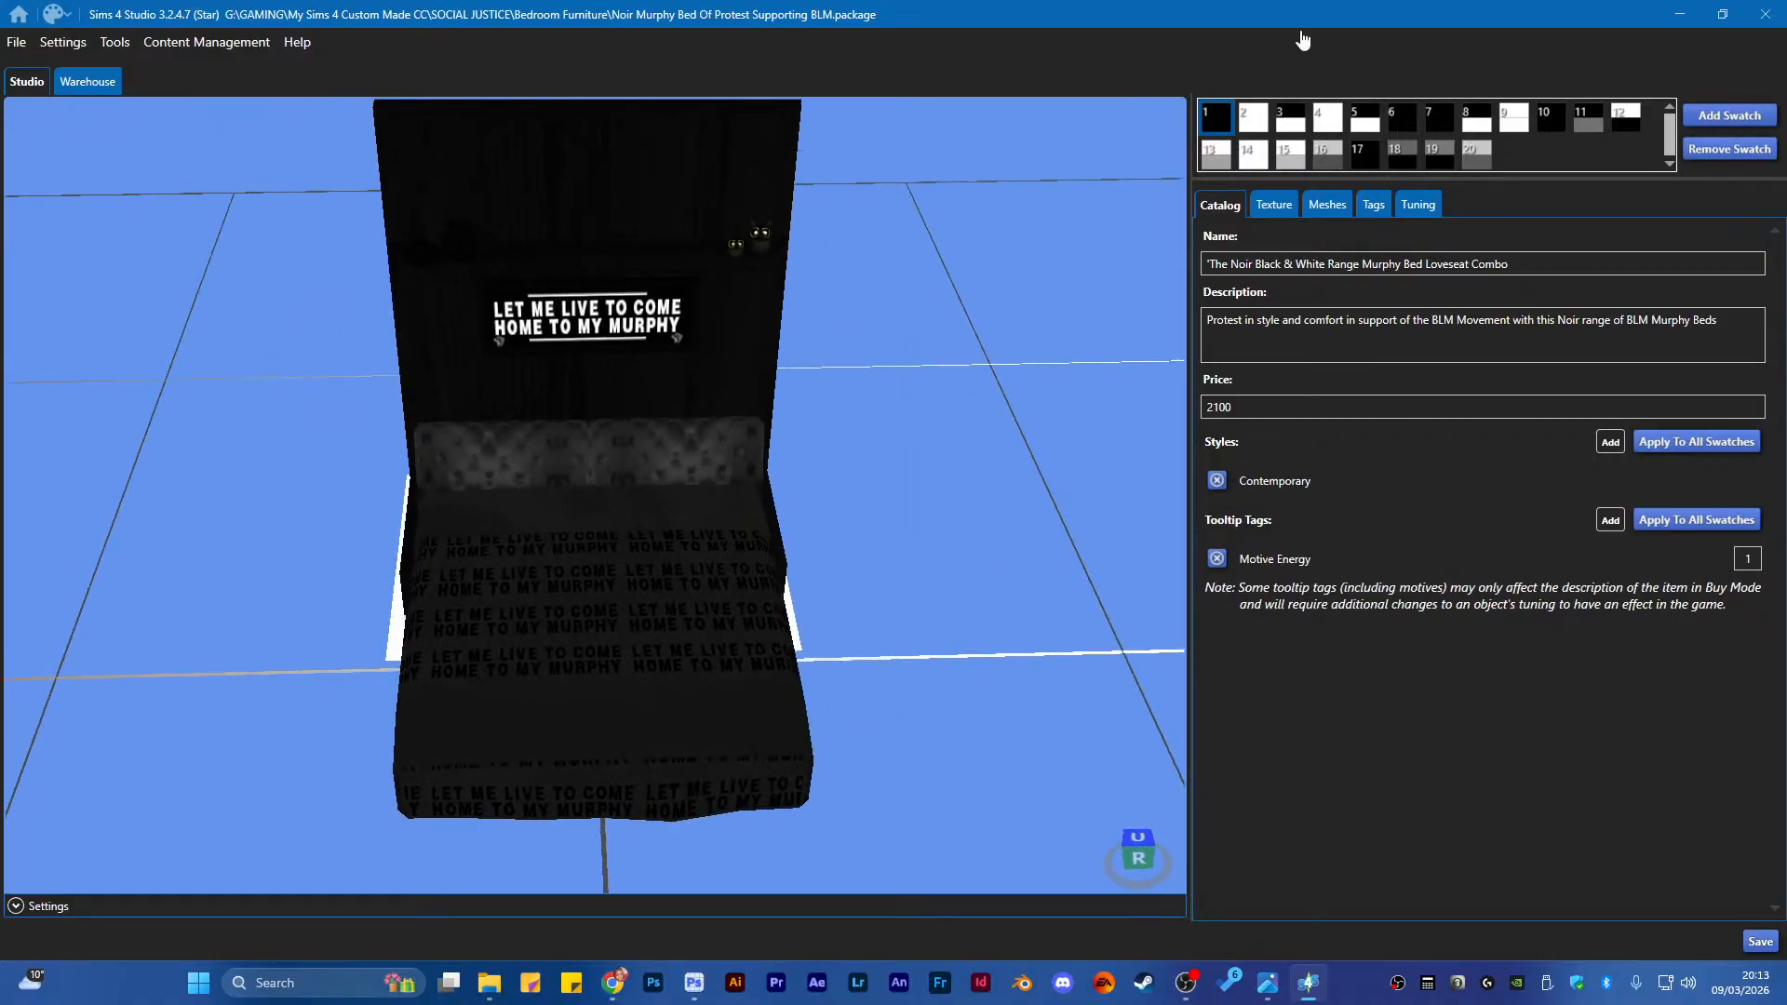
Preview the white swatch 2 and inspect the slogan print and plain band on its bedding up close
{"action": "left_click", "coordinate": [1255, 120]}
{"action": "mouse_move", "coordinate": [828, 497]}
{"action": "left_mouse_down"}
{"action": "mouse_move", "coordinate": [945, 487]}
{"action": "mouse_move", "coordinate": [991, 385]}
{"action": "left_mouse_up"}
{"action": "mouse_move", "coordinate": [780, 534]}
{"action": "left_mouse_down"}
{"action": "mouse_move", "coordinate": [941, 450]}
{"action": "mouse_move", "coordinate": [1030, 366]}
{"action": "mouse_move", "coordinate": [764, 606]}
{"action": "mouse_move", "coordinate": [724, 616]}
{"action": "mouse_move", "coordinate": [645, 504]}
{"action": "mouse_move", "coordinate": [784, 441]}
{"action": "left_mouse_up"}
{"action": "scroll", "coordinate": [622, 632], "scroll_direction": "up", "scroll_amount": 5}
{"action": "scroll", "coordinate": [693, 467], "scroll_direction": "up", "scroll_amount": 10}
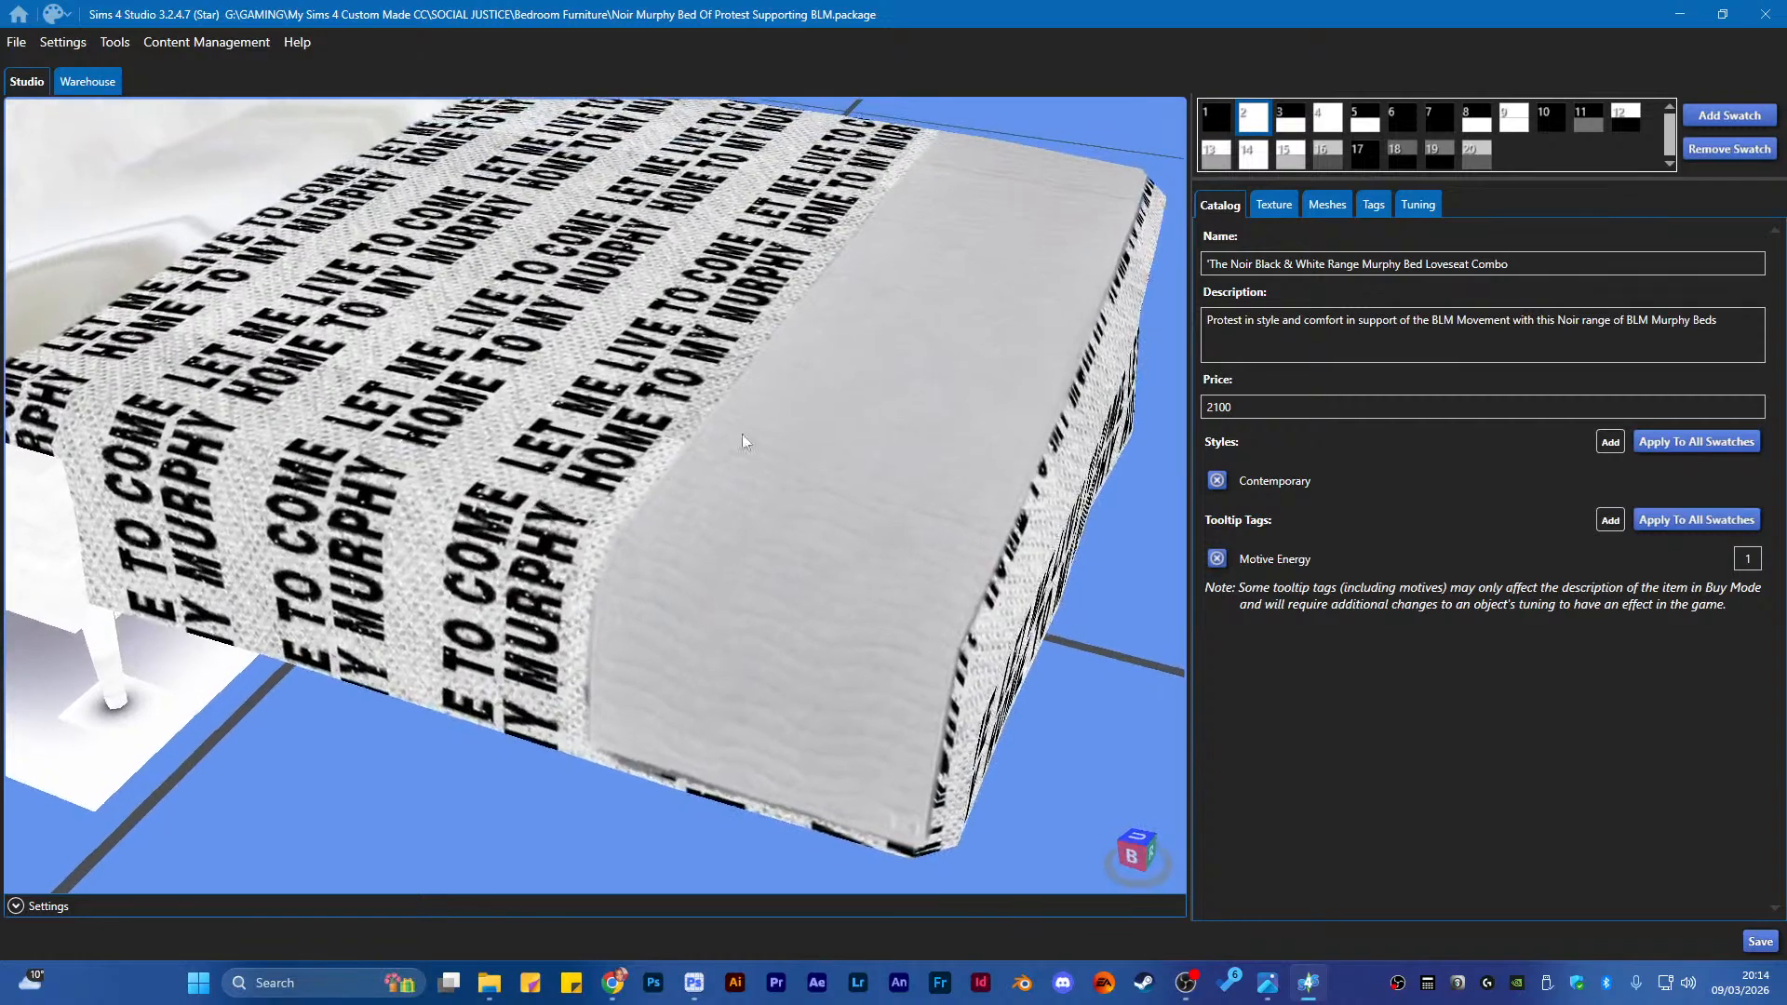
Examine the white bed's shelf, slogan sign and printed bedding from the front
{"action": "left_click_drag", "start_coordinate": [562, 420], "coordinate": [681, 466]}
{"action": "scroll", "coordinate": [478, 495], "scroll_direction": "down", "scroll_amount": 4}
{"action": "scroll", "coordinate": [530, 536], "scroll_direction": "down", "scroll_amount": 2}
{"action": "scroll", "coordinate": [720, 321], "scroll_direction": "down", "scroll_amount": 2}
{"action": "scroll", "coordinate": [682, 468], "scroll_direction": "up", "scroll_amount": 4}
{"action": "scroll", "coordinate": [678, 565], "scroll_direction": "up", "scroll_amount": 5}
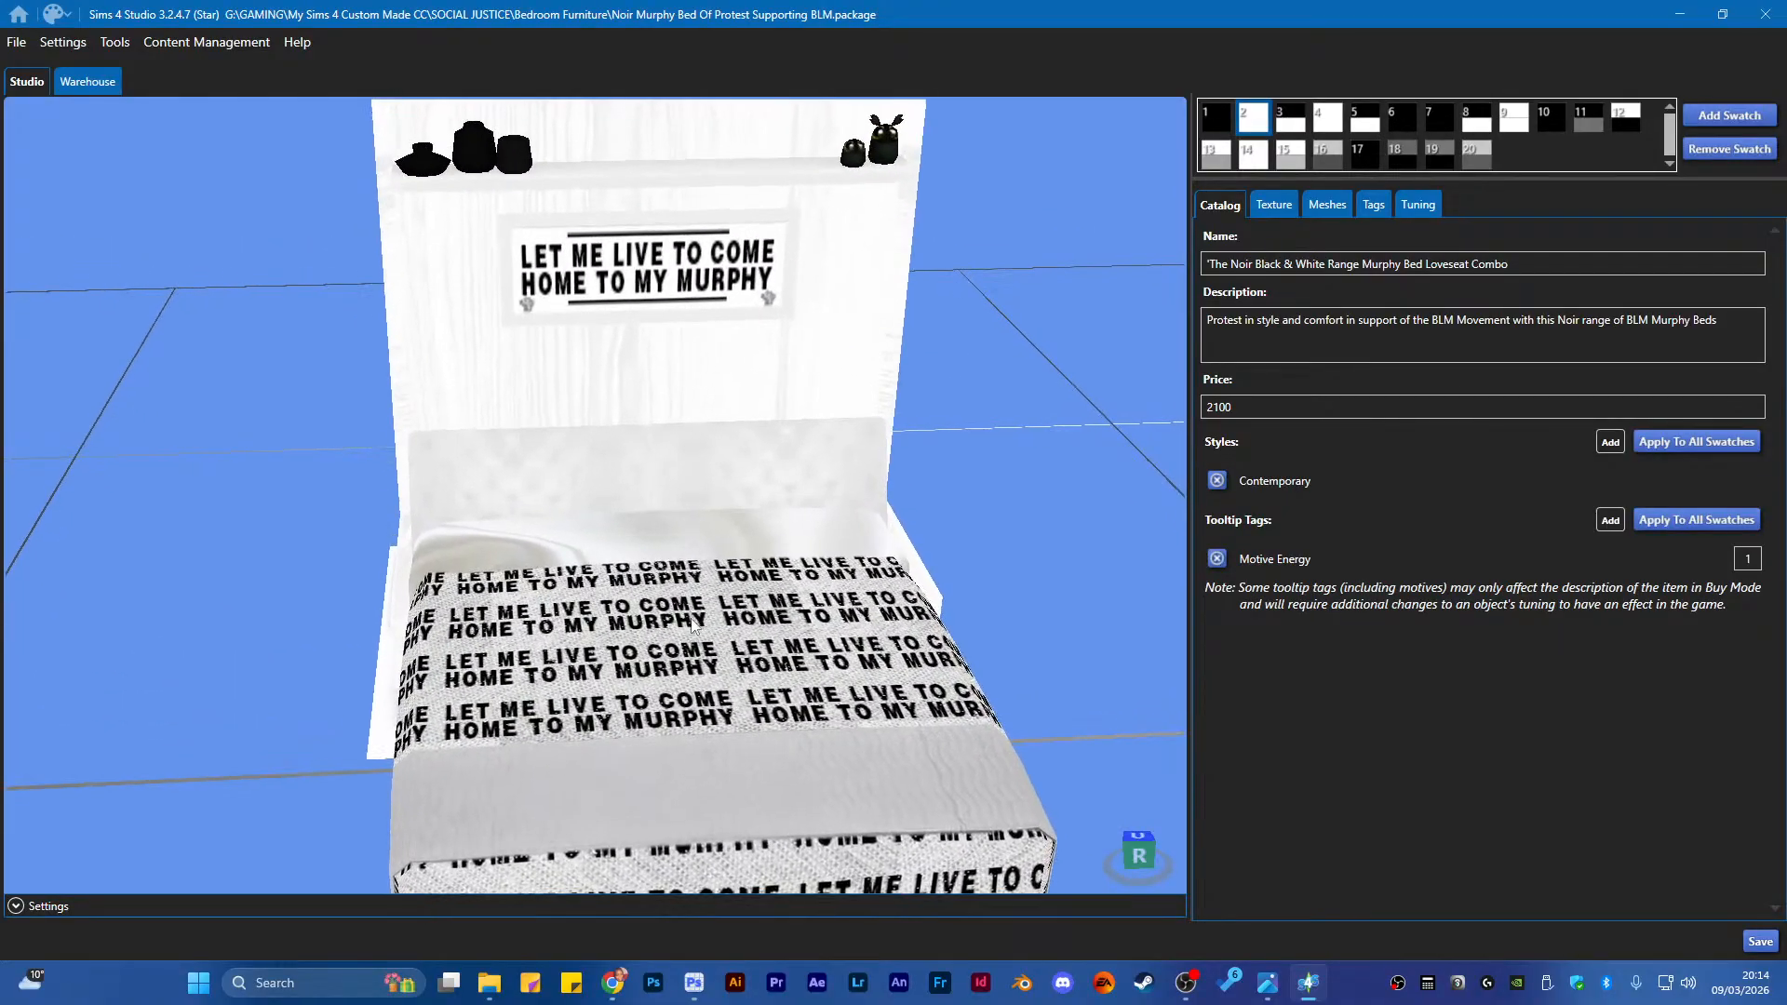
{"action": "left_click_drag", "start_coordinate": [684, 570], "coordinate": [622, 526]}
{"action": "scroll", "coordinate": [621, 527], "scroll_direction": "down", "scroll_amount": 3}
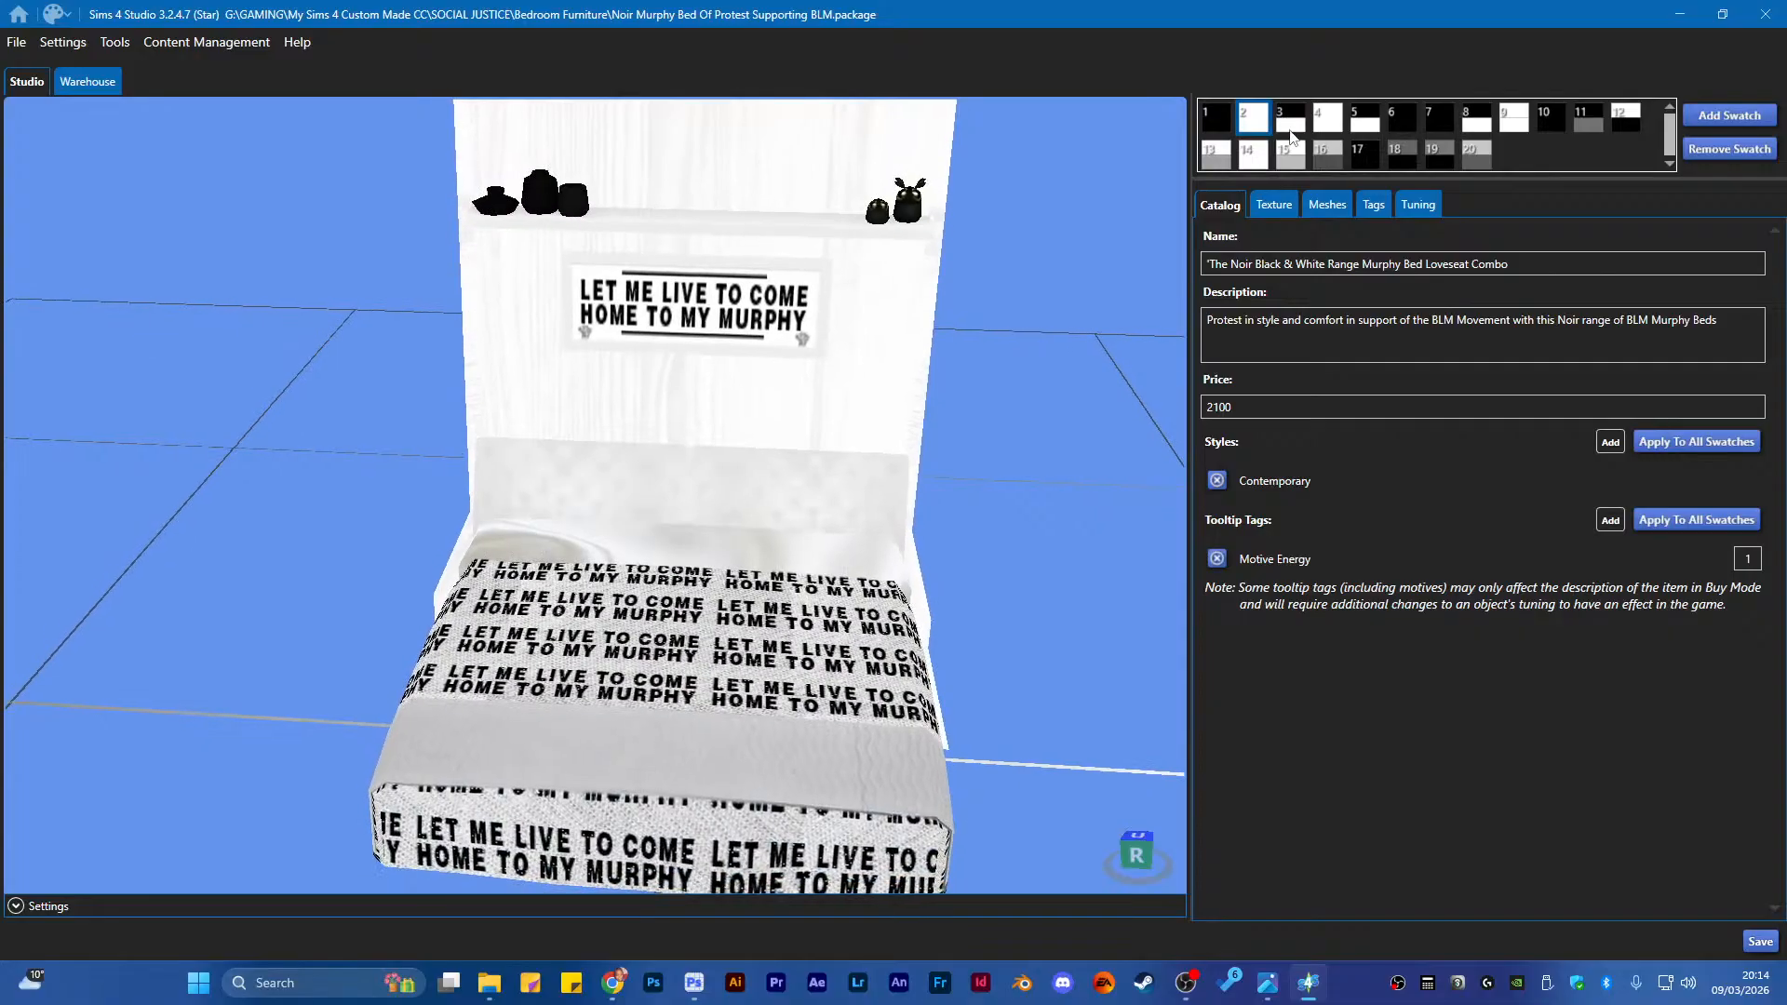
Preview swatch 3 with white bedding and the all-black swatch 17
{"action": "left_click", "coordinate": [1291, 135]}
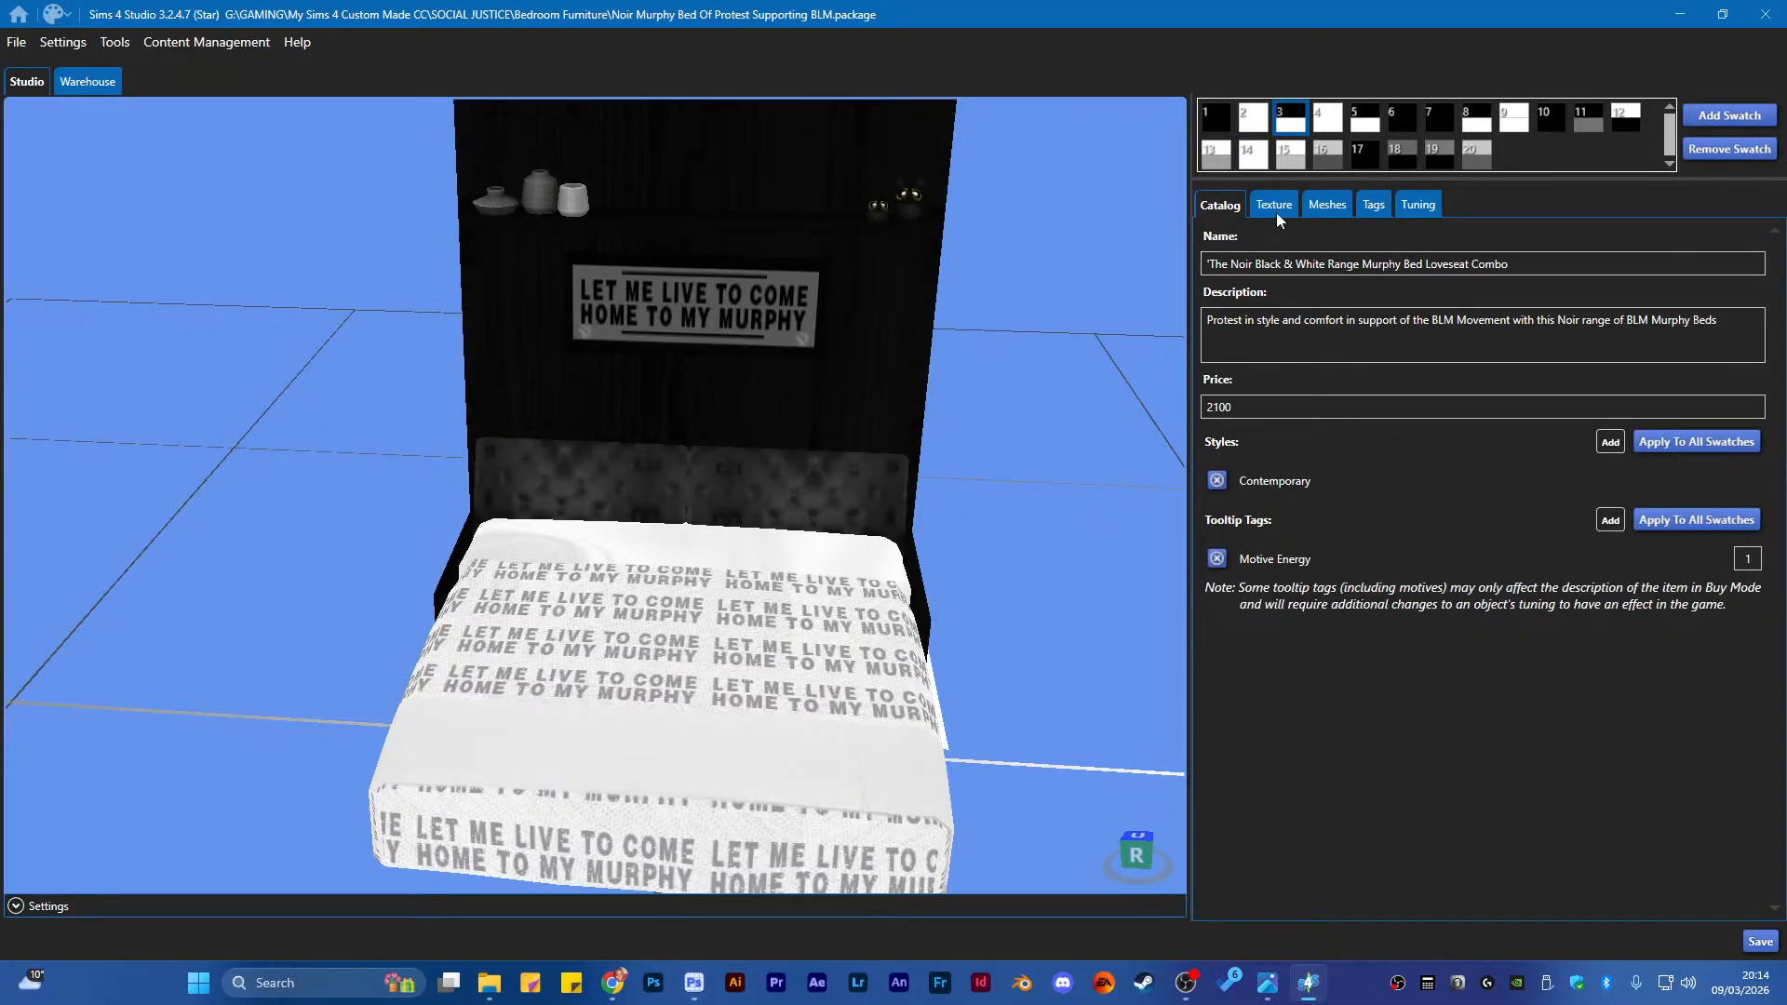
{"action": "left_click", "coordinate": [1374, 159]}
{"action": "left_click_drag", "start_coordinate": [709, 559], "coordinate": [733, 625]}
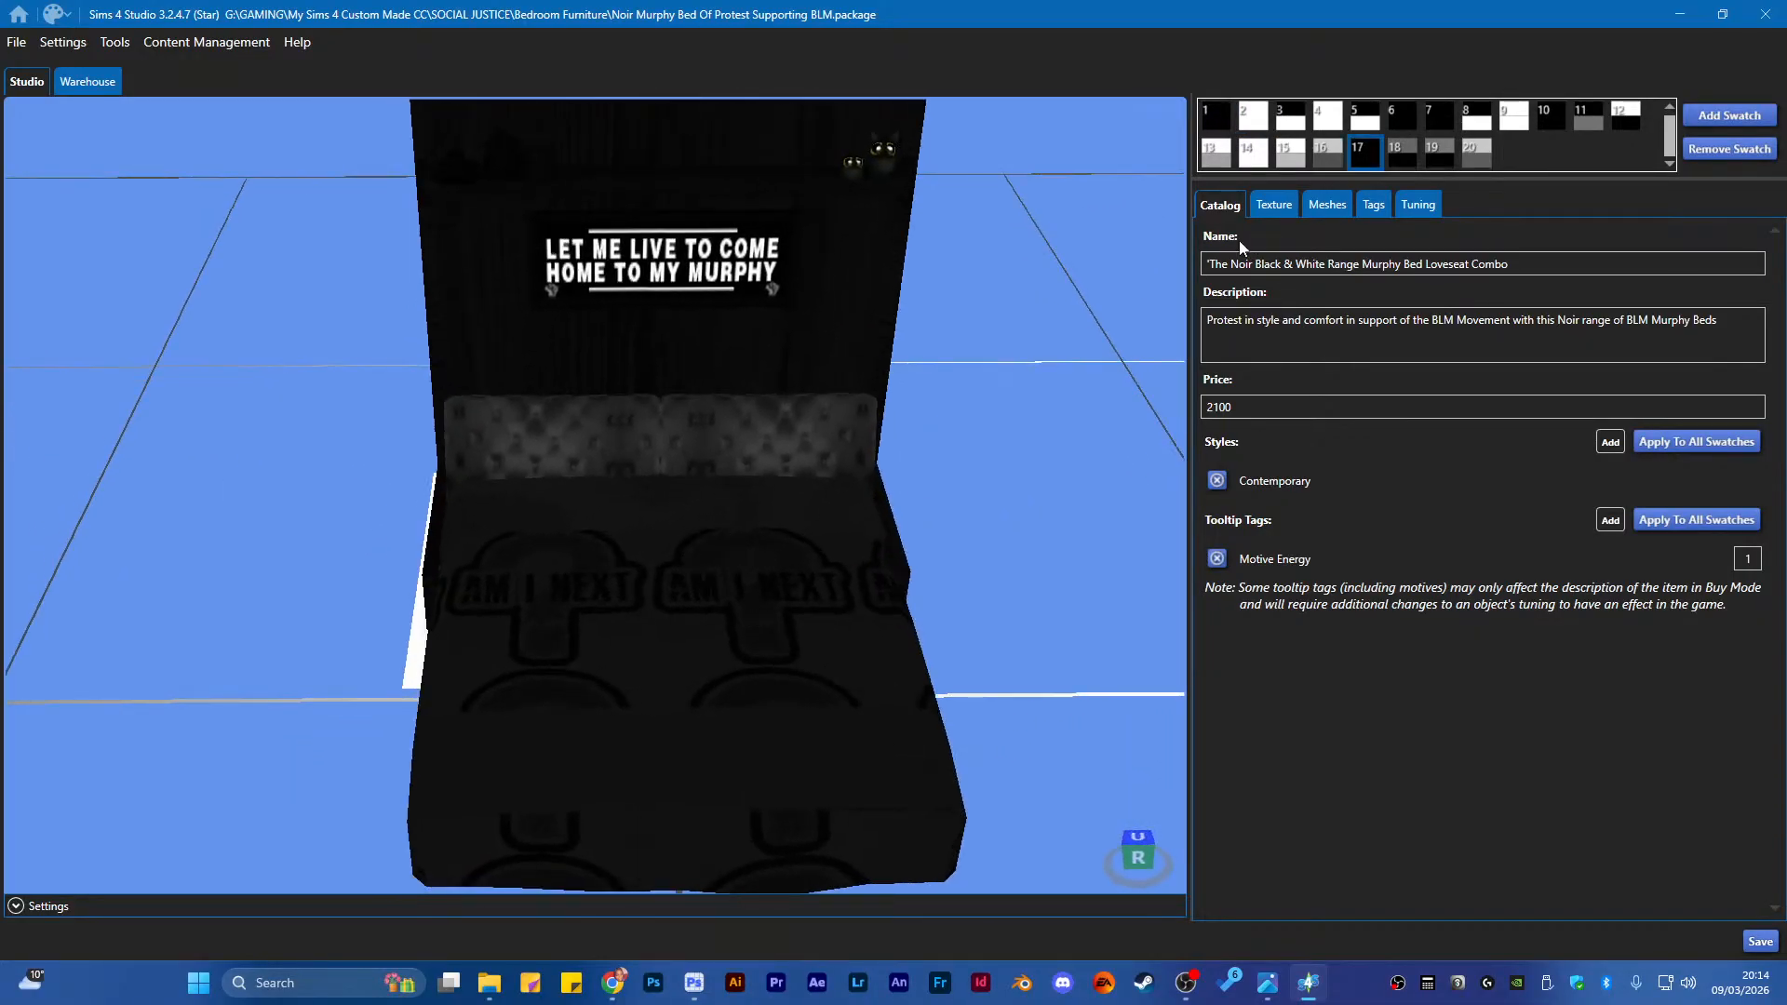
Preview swatches 18, 19, 20 and 13 on the Murphy bed, viewing it from the front and both sides
{"action": "left_click", "coordinate": [1394, 165]}
{"action": "left_click_drag", "start_coordinate": [540, 568], "coordinate": [579, 463]}
{"action": "left_click", "coordinate": [1439, 160]}
{"action": "left_click", "coordinate": [1486, 163]}
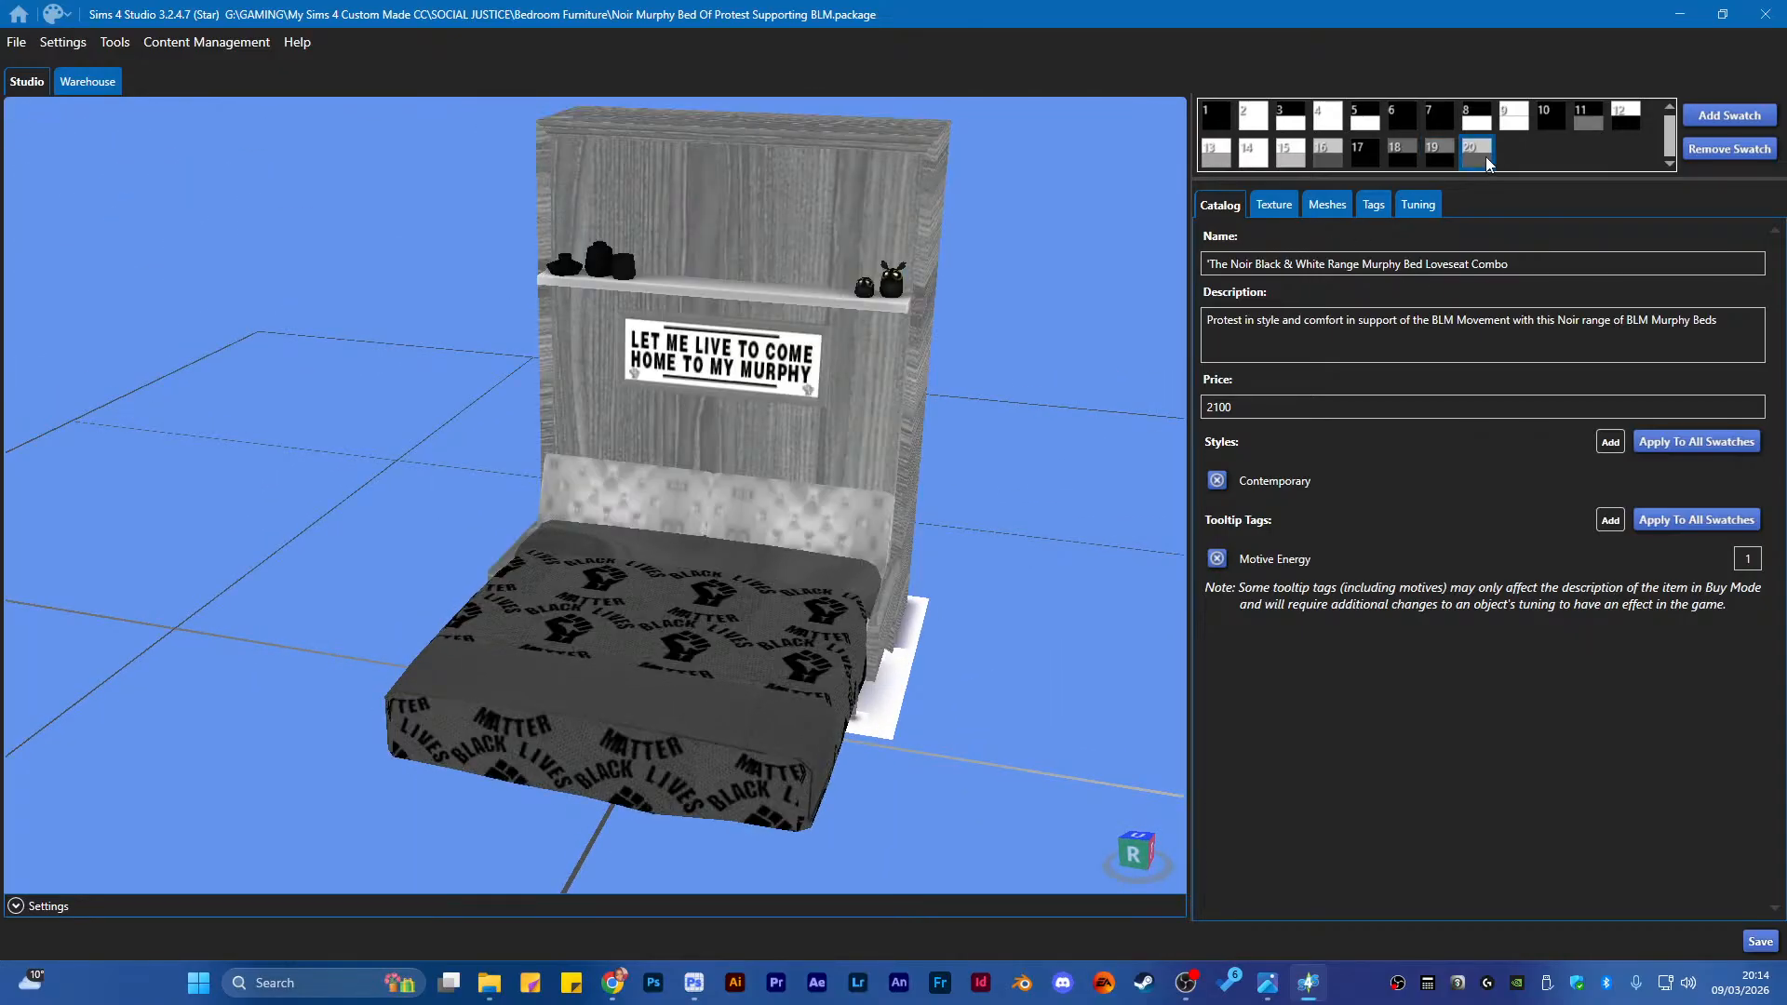
{"action": "left_click_drag", "start_coordinate": [752, 556], "coordinate": [1021, 588]}
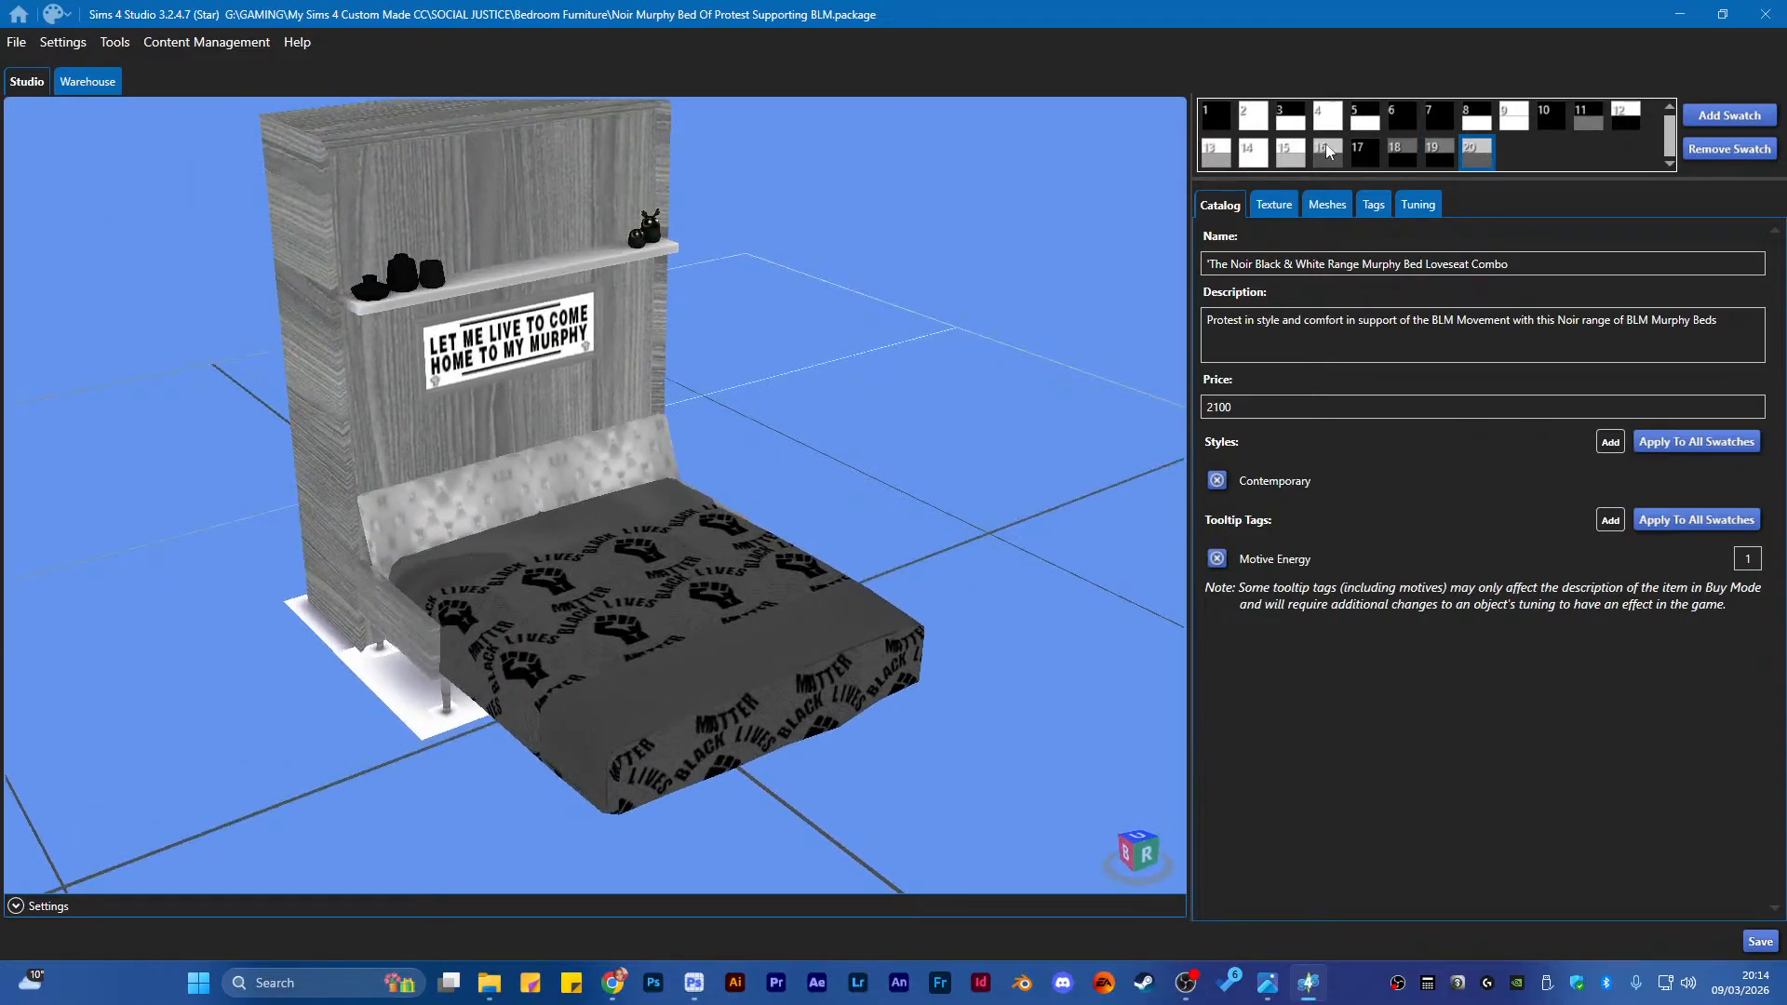
{"action": "left_click", "coordinate": [1229, 160]}
{"action": "left_click_drag", "start_coordinate": [628, 495], "coordinate": [1123, 339]}
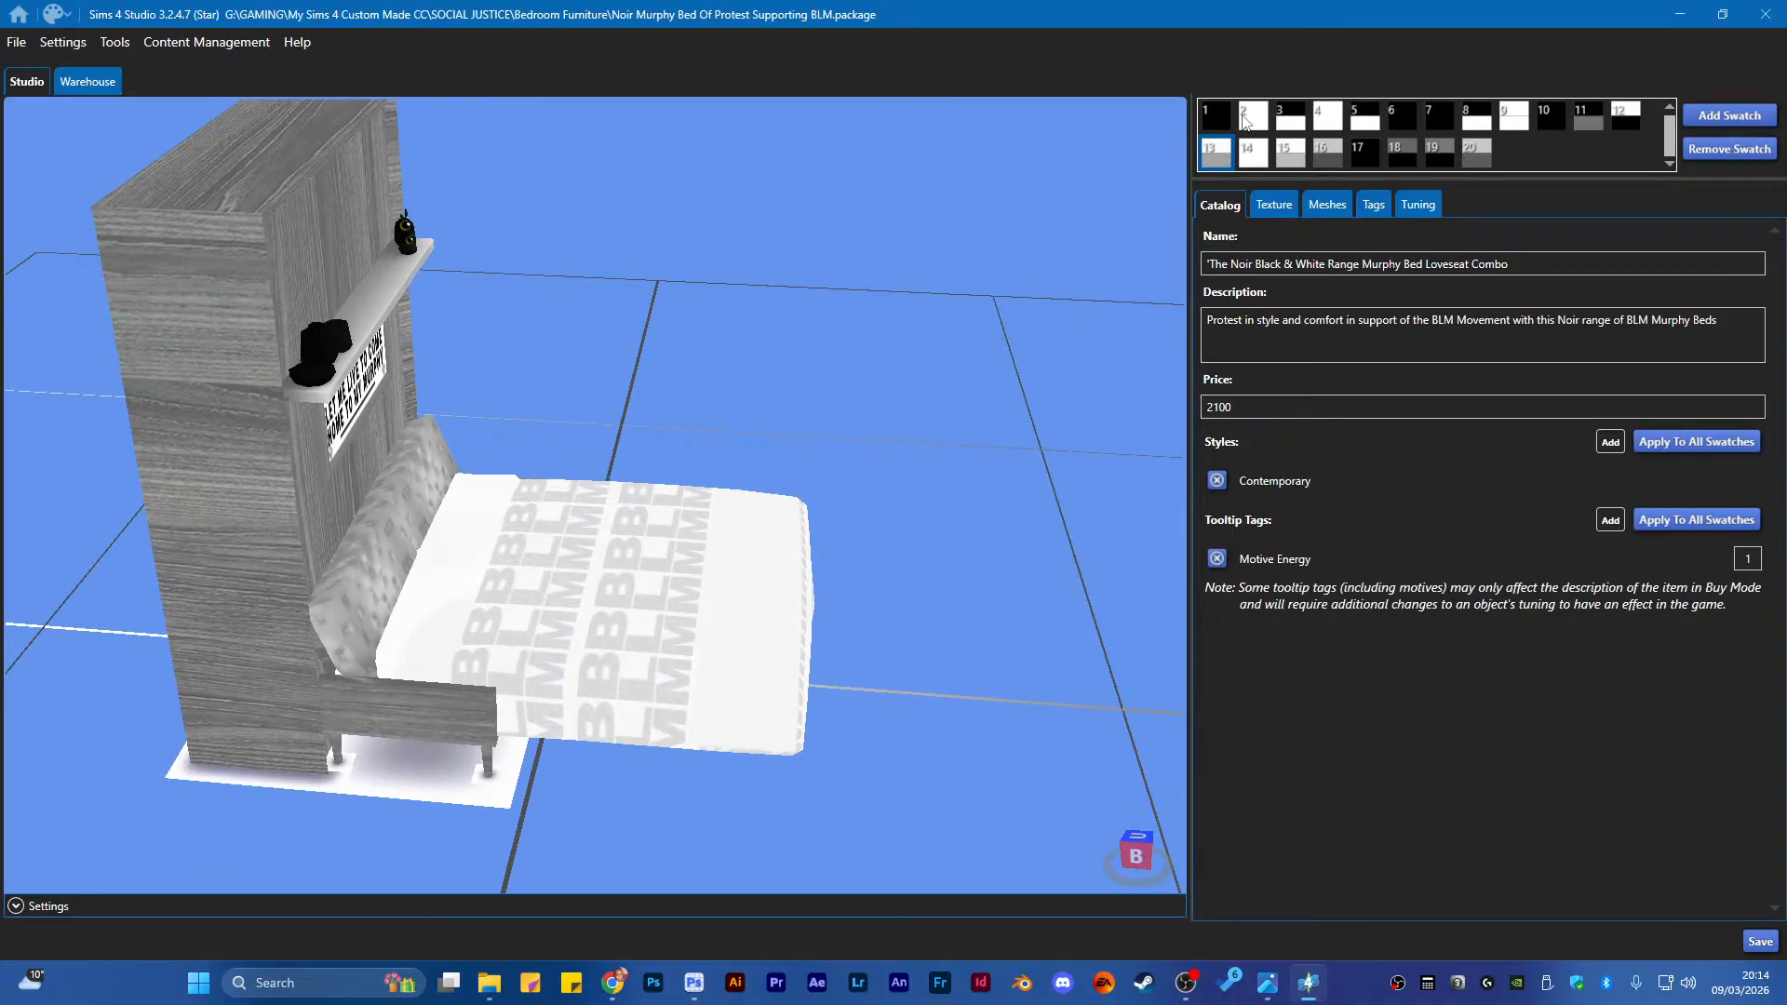
Preview swatch 2 again and examine the white bed's slogan bedding, sign and shelf from the side and front
{"action": "left_click", "coordinate": [1244, 121]}
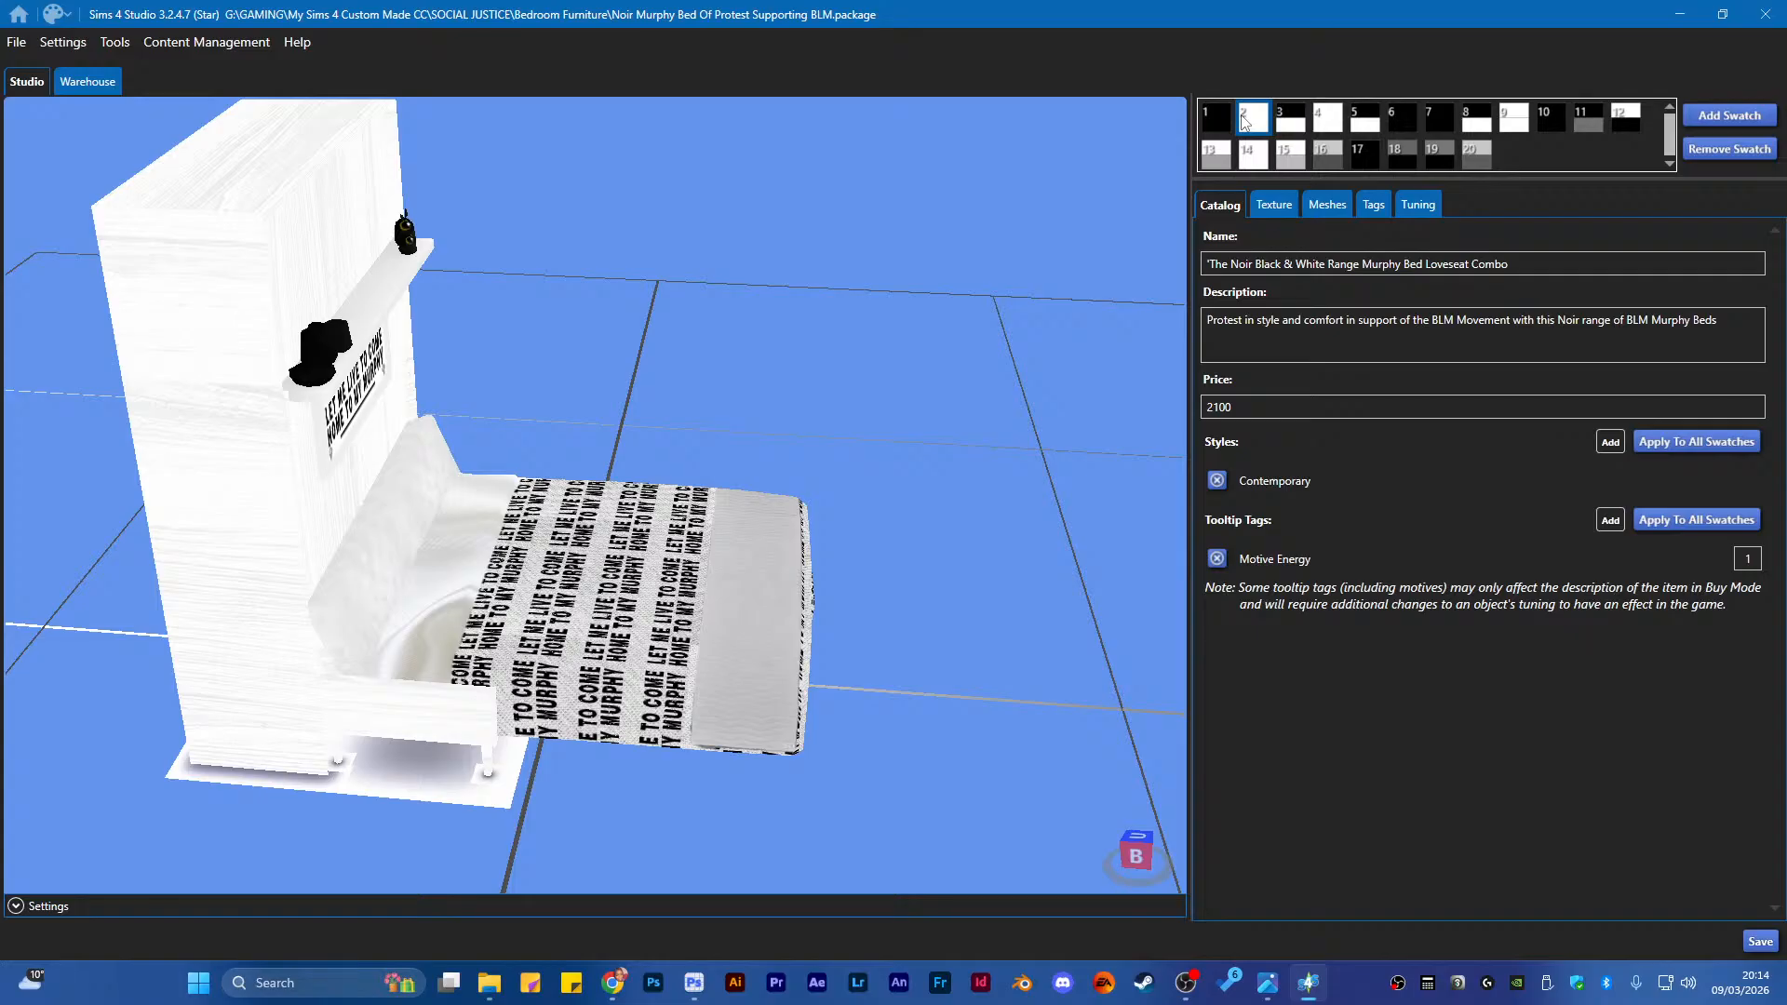
{"action": "left_click_drag", "start_coordinate": [555, 615], "coordinate": [724, 599]}
{"action": "left_click_drag", "start_coordinate": [861, 610], "coordinate": [313, 703]}
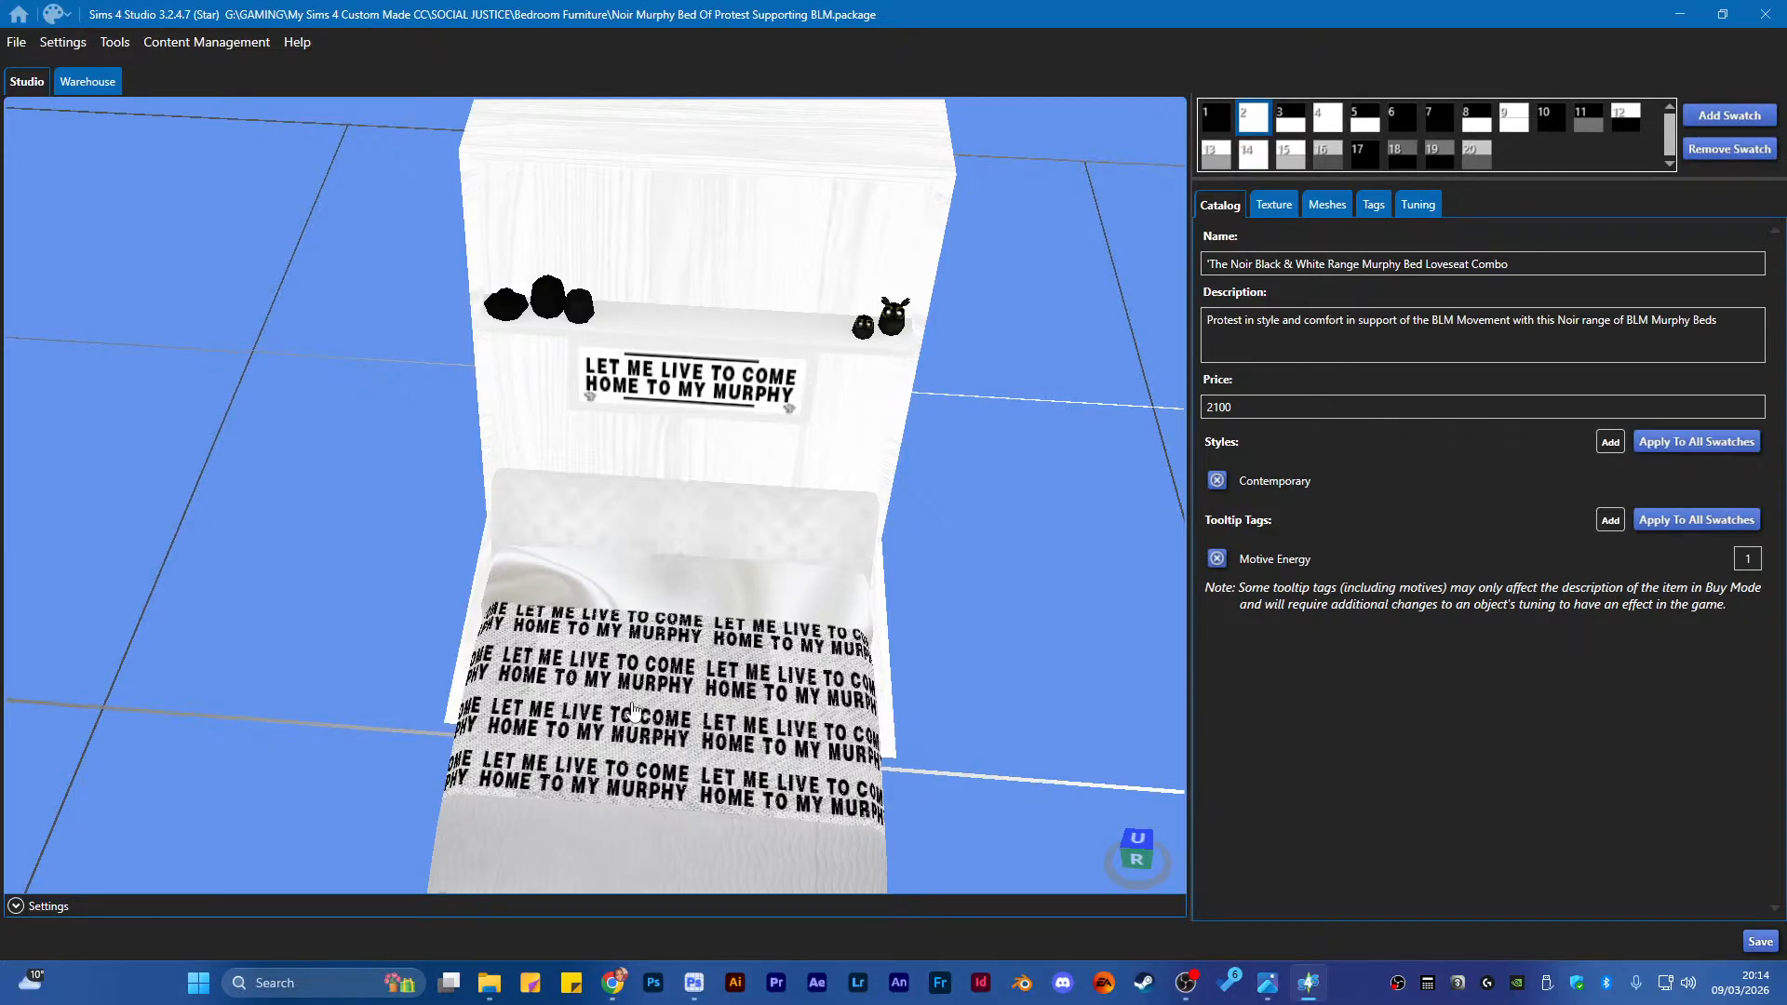
{"action": "scroll", "coordinate": [629, 719], "scroll_direction": "up", "scroll_amount": 2}
{"action": "left_click_drag", "start_coordinate": [690, 780], "coordinate": [648, 767]}
{"action": "scroll", "coordinate": [648, 767], "scroll_direction": "down", "scroll_amount": 2}
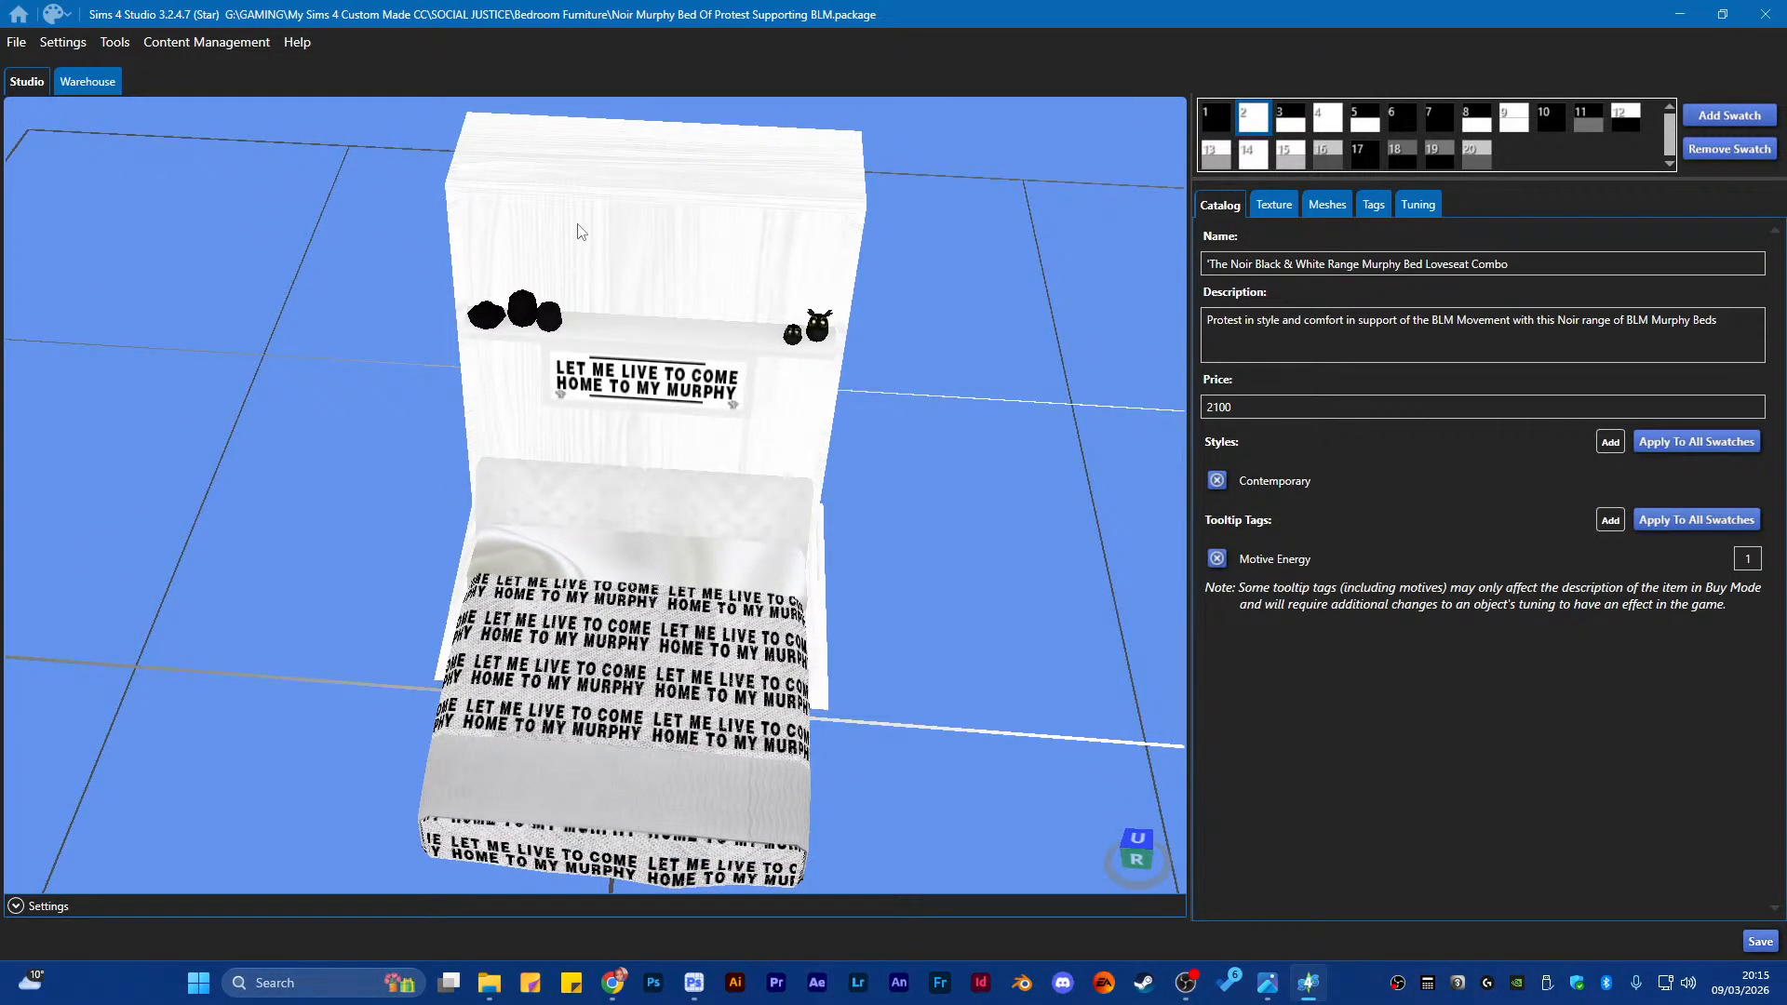
{"action": "left_click_drag", "start_coordinate": [560, 334], "coordinate": [565, 235]}
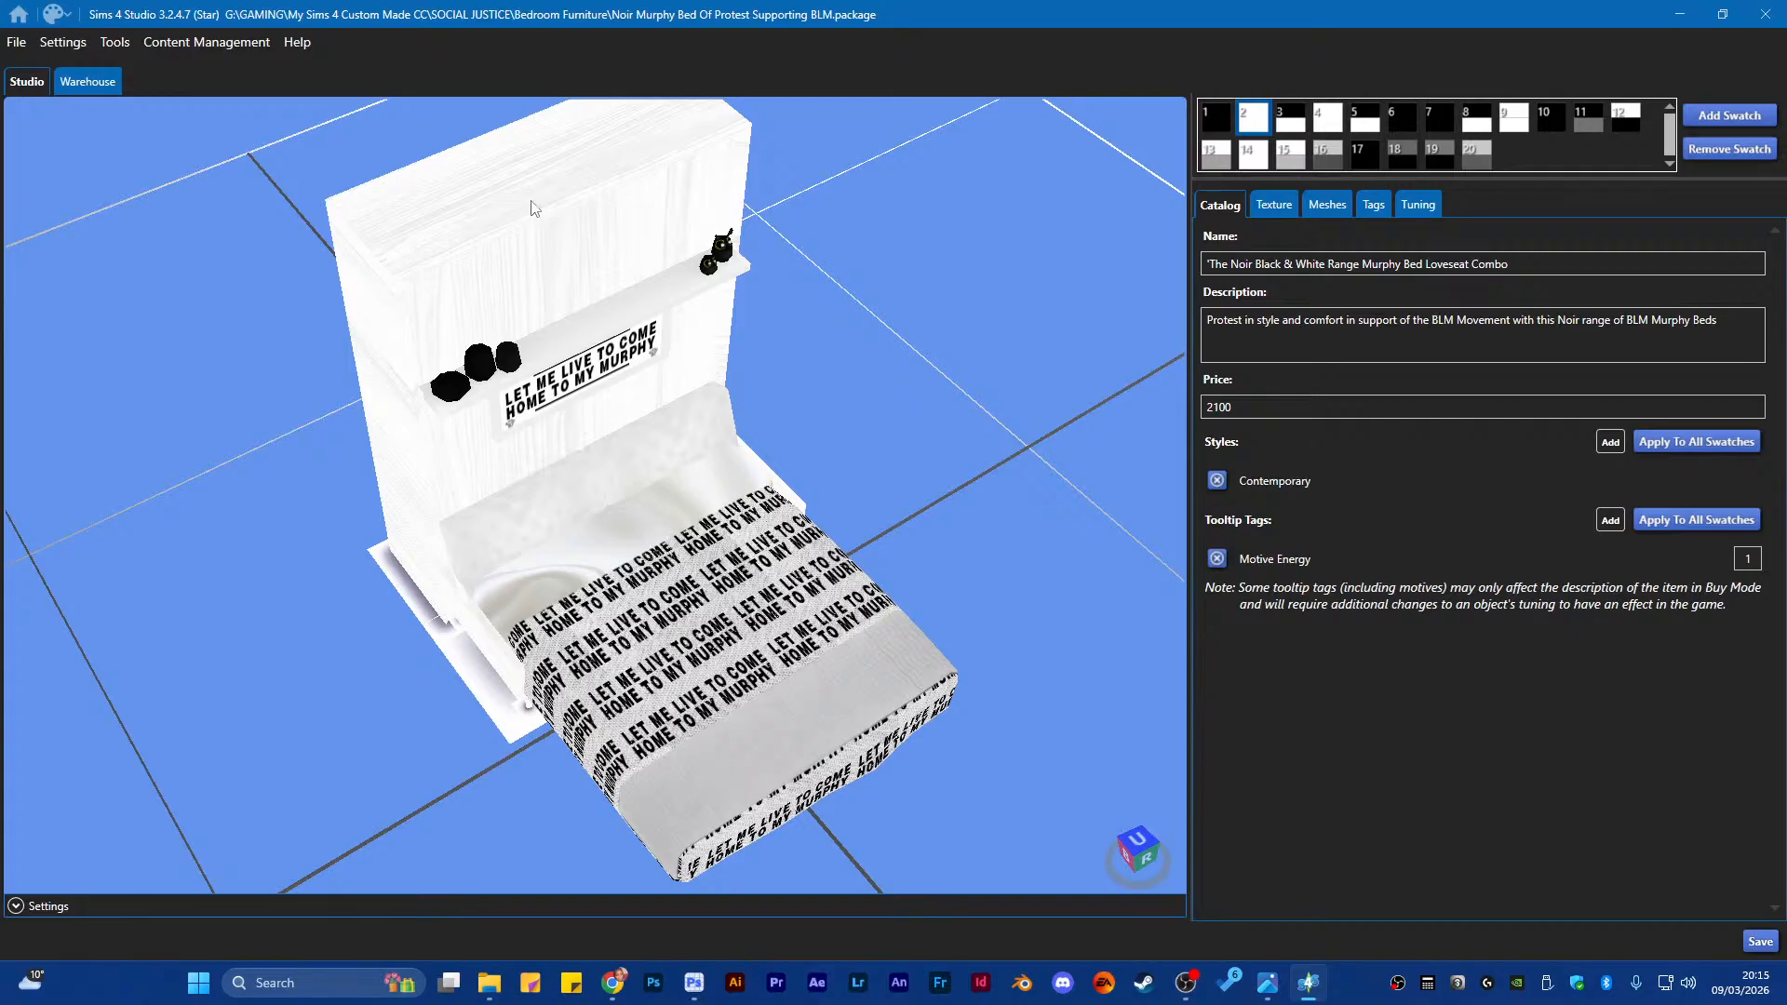
{"action": "left_click_drag", "start_coordinate": [808, 515], "coordinate": [599, 509]}
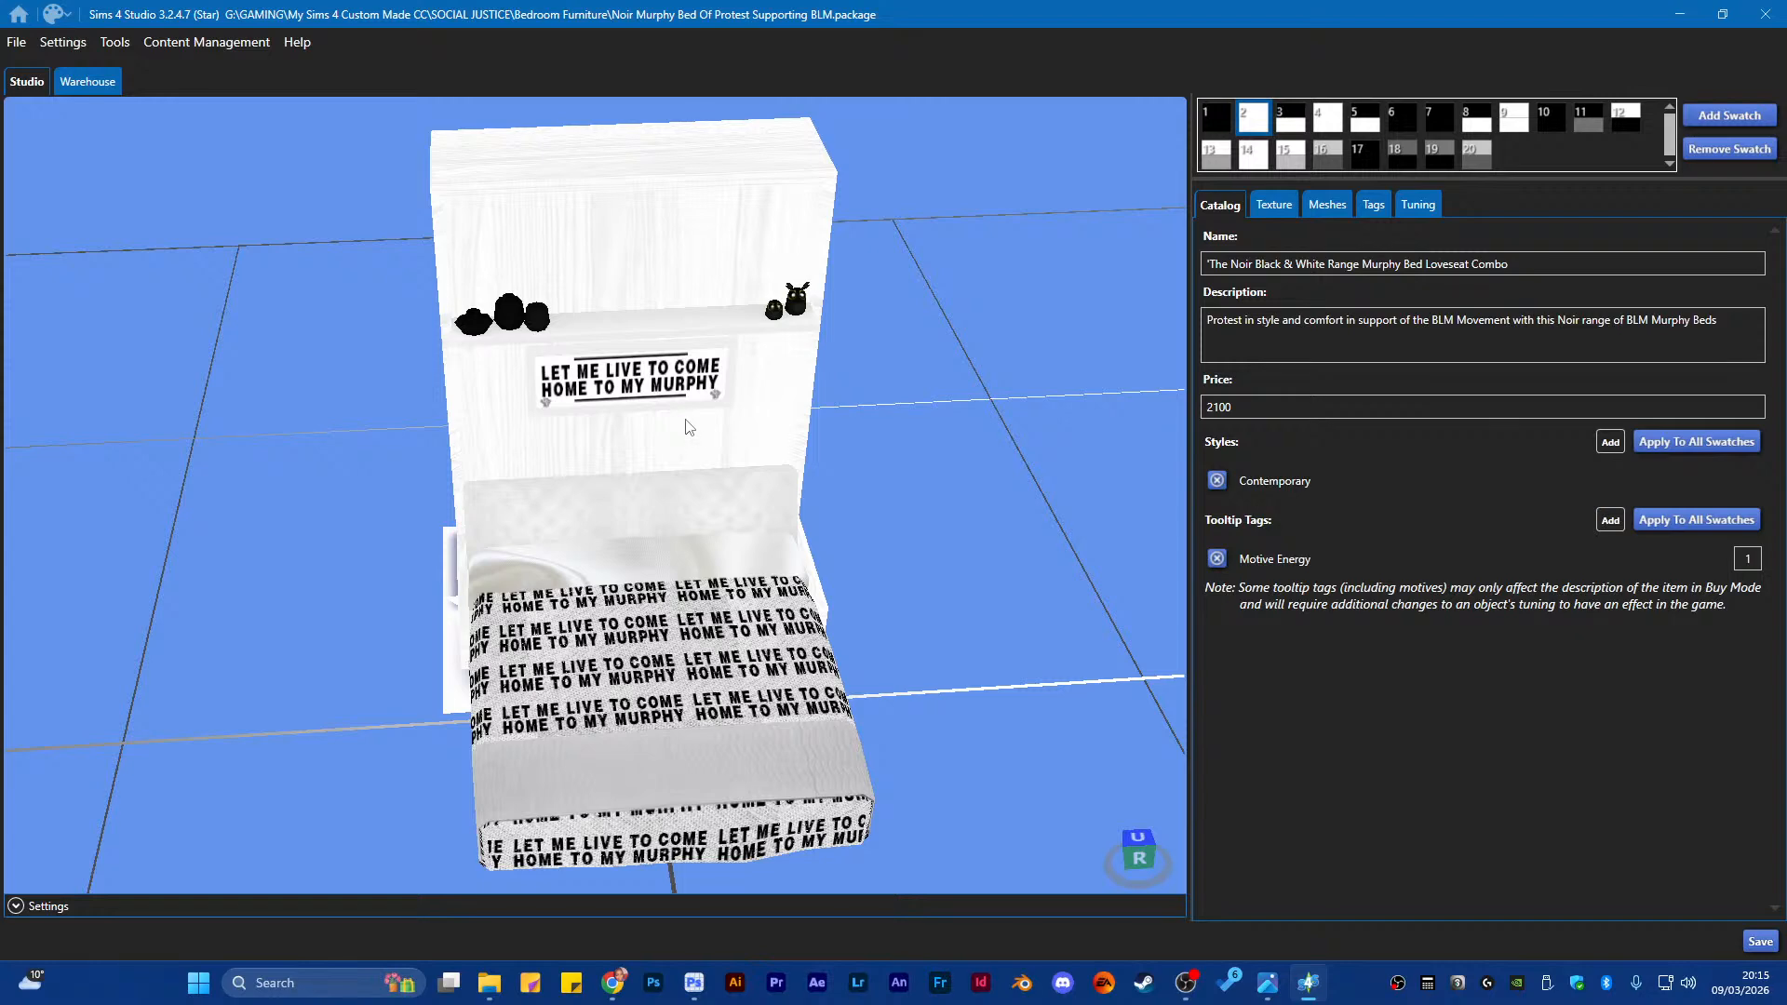
{"action": "scroll", "coordinate": [689, 427], "scroll_direction": "down", "scroll_amount": 2}
Preview swatches 19, 18, 7, 6 and 9 on the whole bed from the front
{"action": "left_click", "coordinate": [1434, 160]}
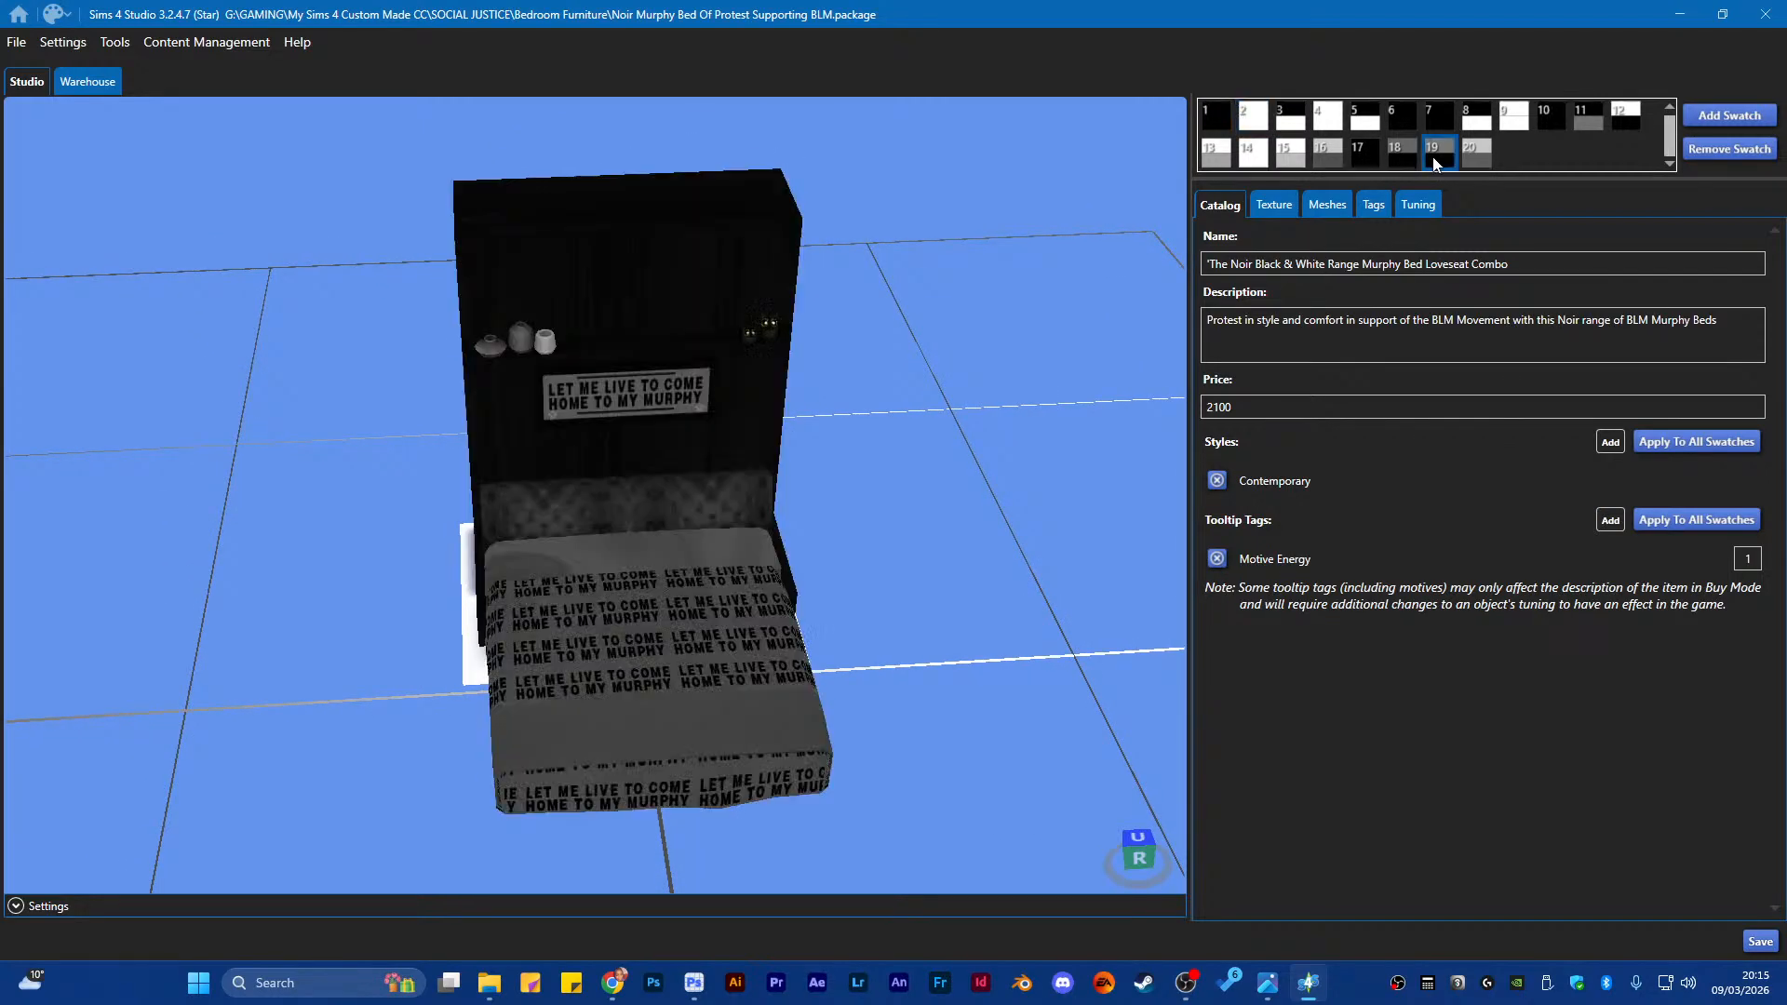
{"action": "left_click", "coordinate": [1407, 158]}
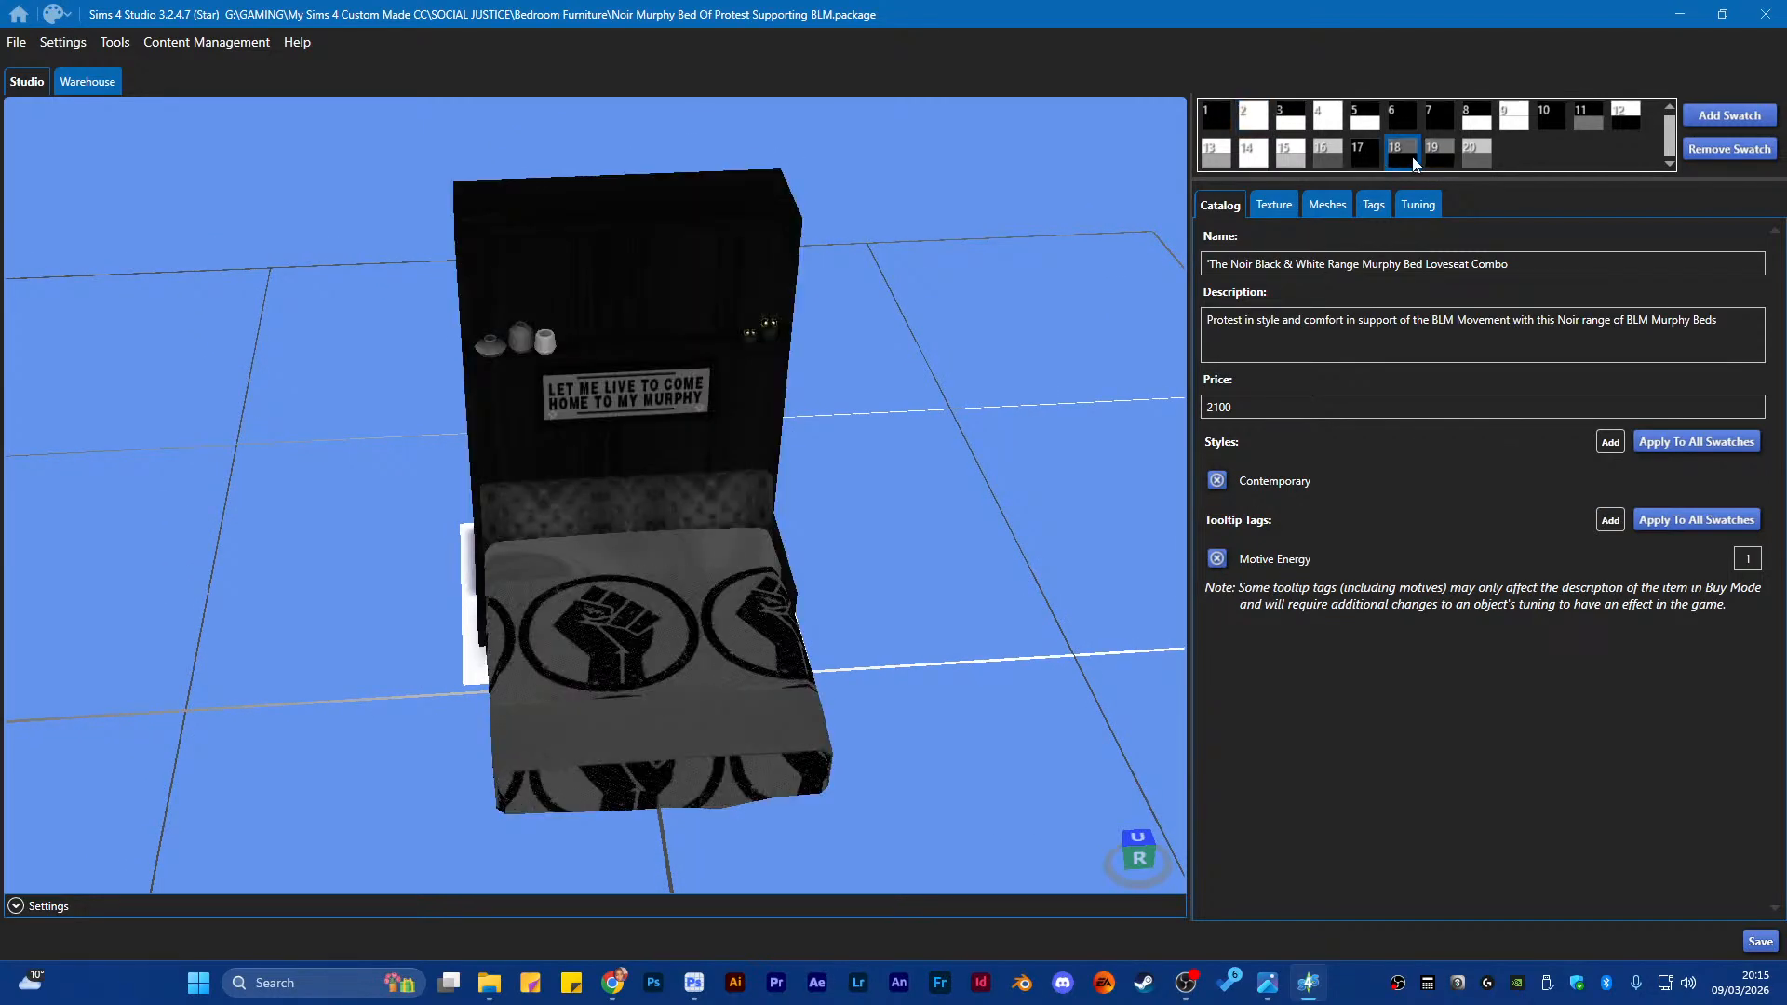
{"action": "left_click", "coordinate": [1443, 118]}
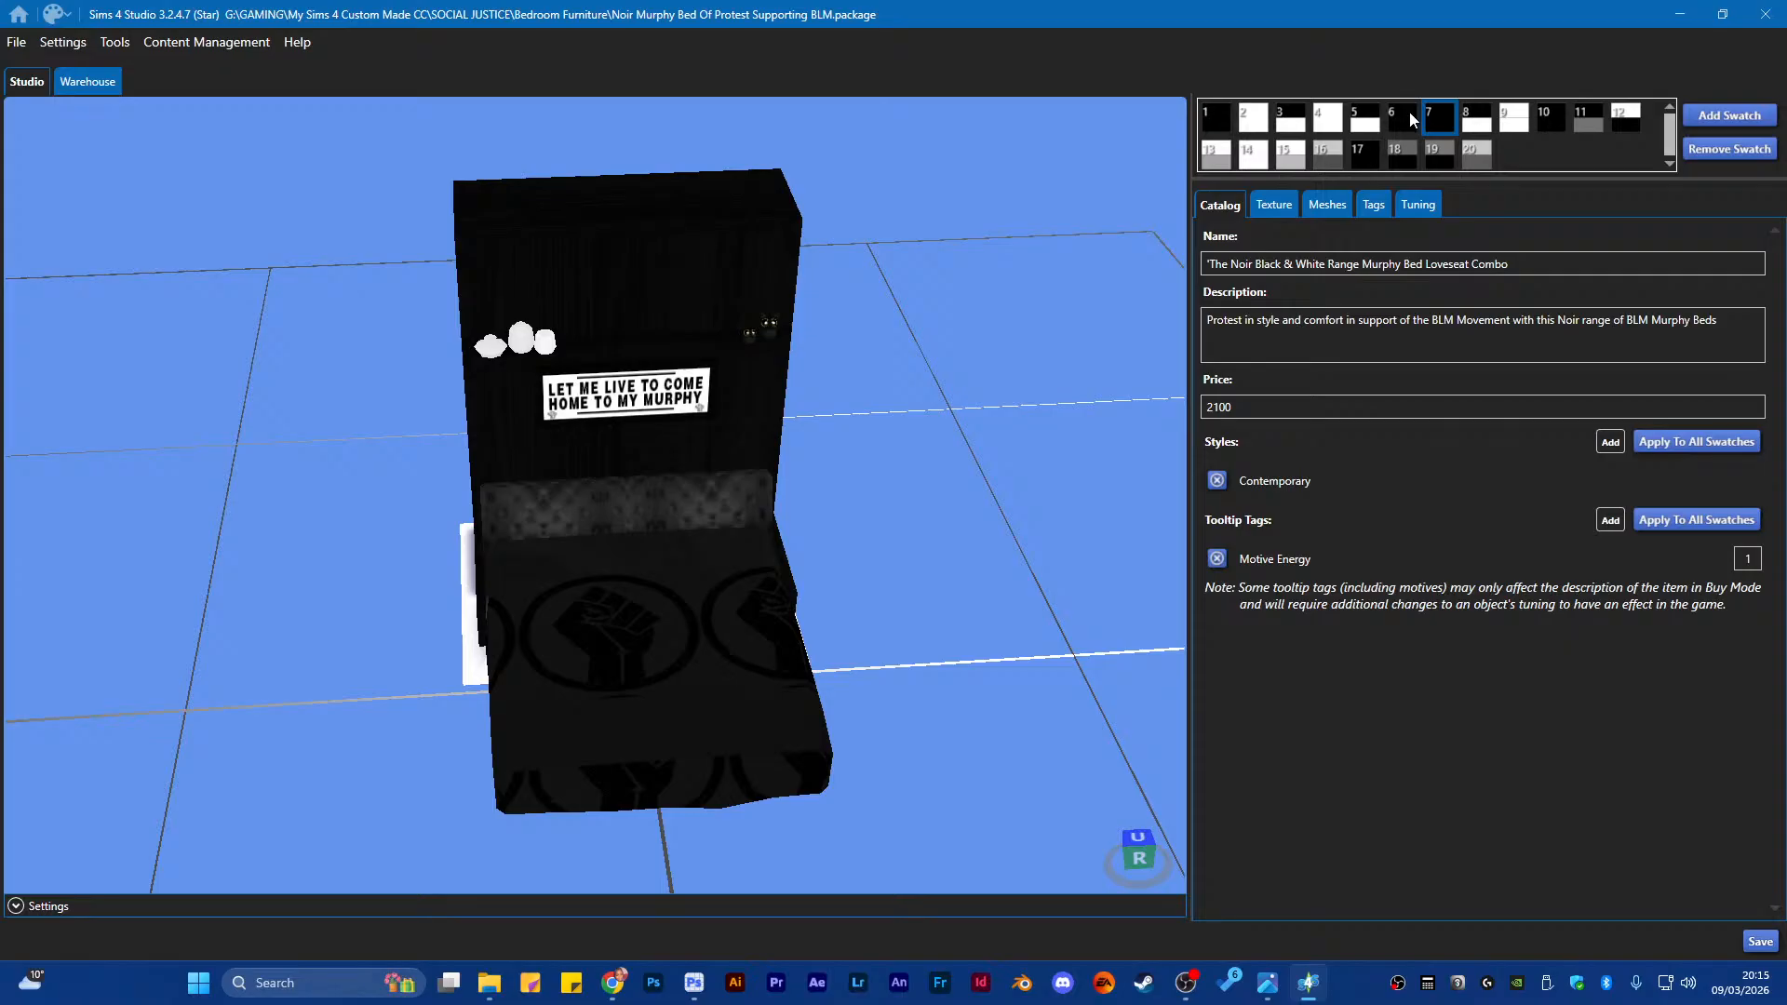
{"action": "left_click", "coordinate": [1409, 112]}
{"action": "scroll", "coordinate": [893, 521], "scroll_direction": "down", "scroll_amount": 2}
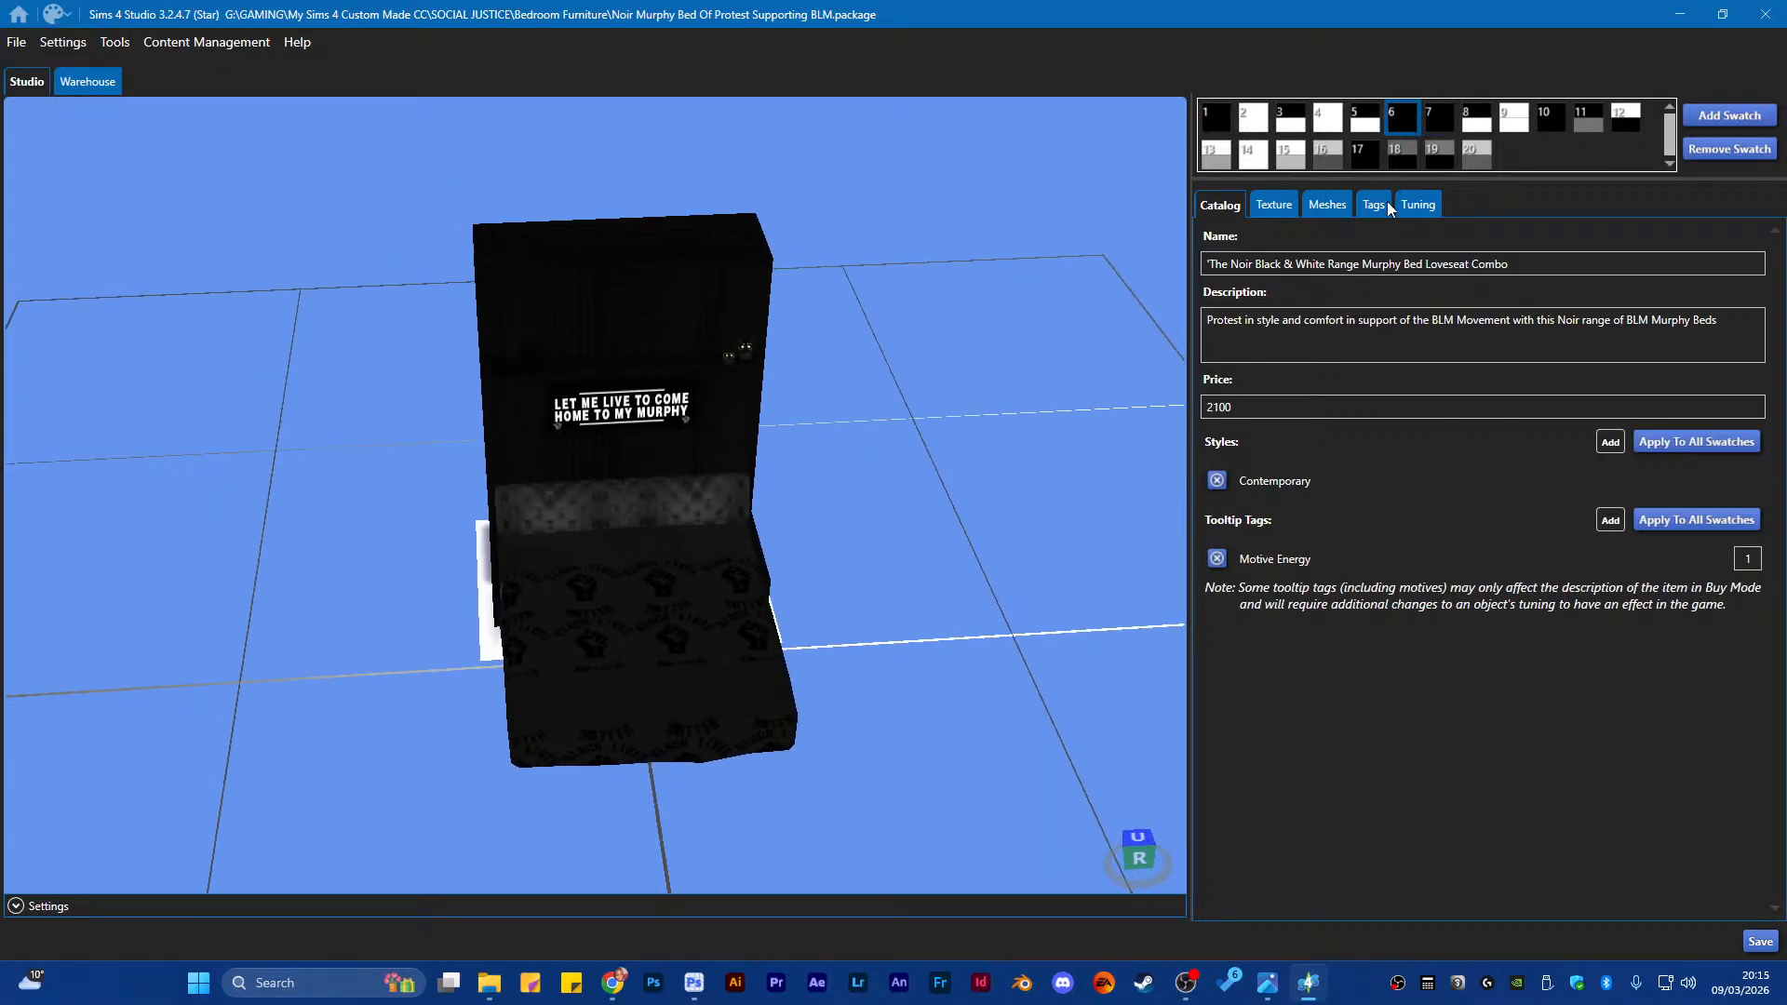
{"action": "left_click", "coordinate": [1517, 121]}
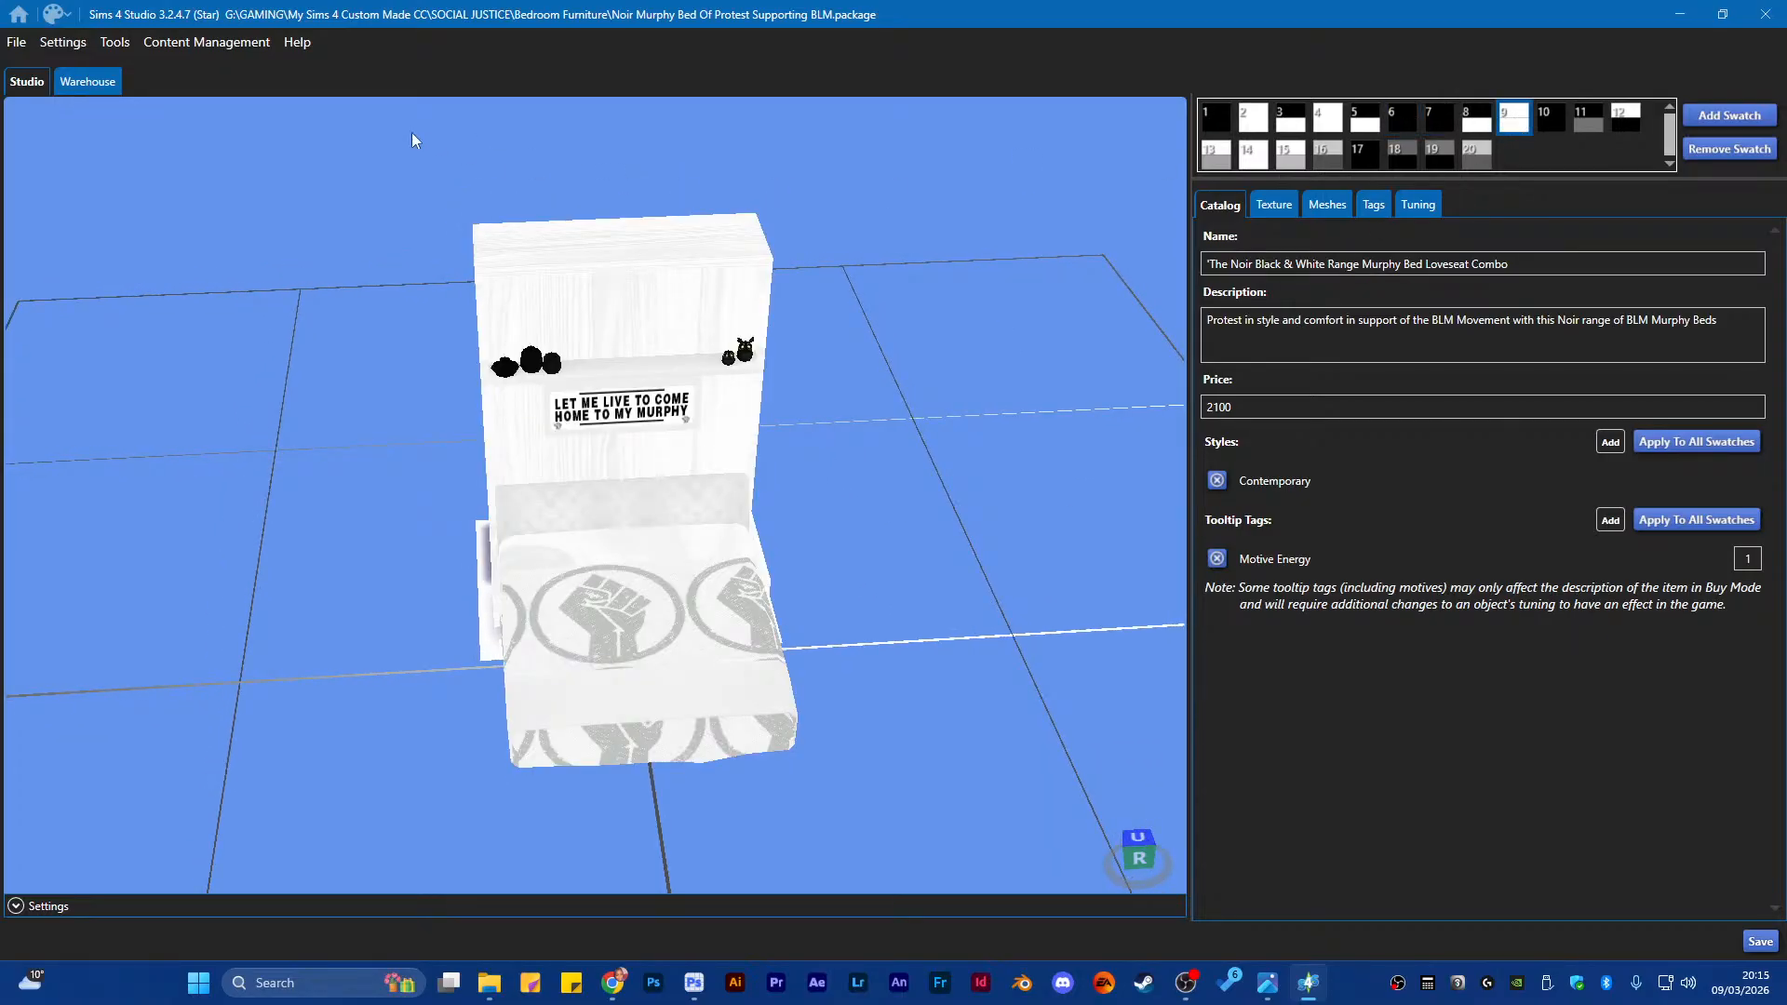
Close the bed package by returning to the Sims 4 Studio main menu and restore the window to its smaller size
{"action": "left_click", "coordinate": [15, 42]}
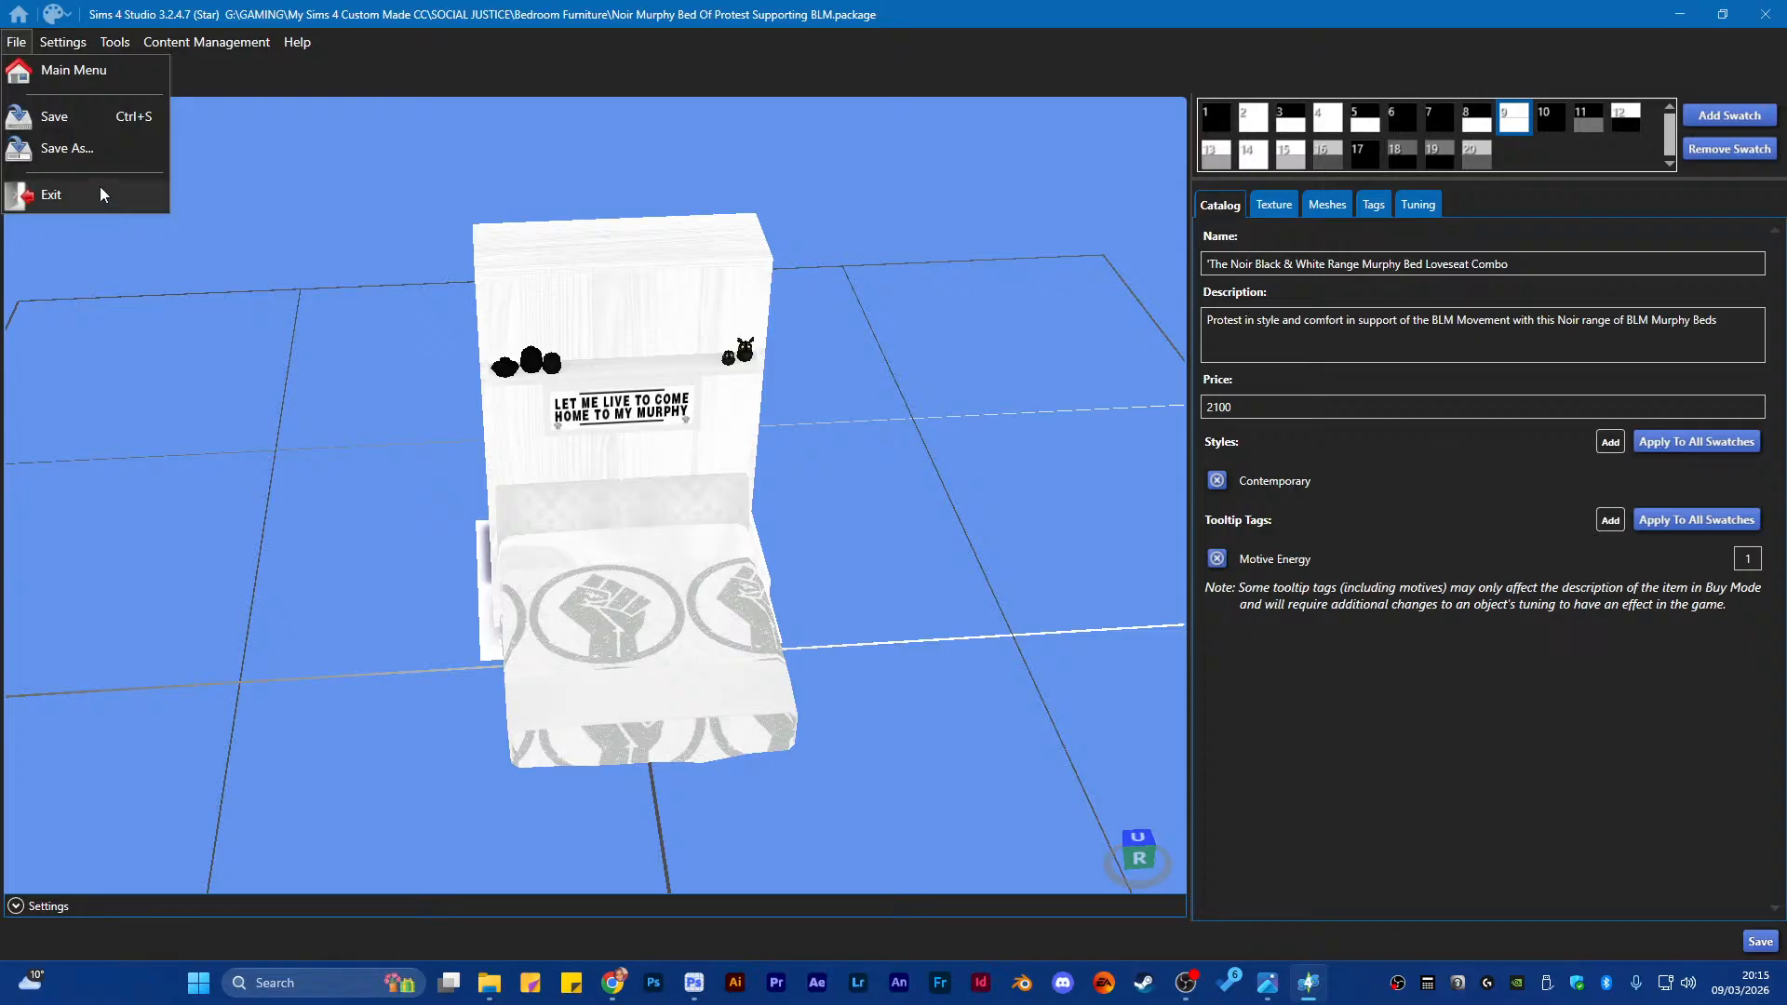
{"action": "left_click", "coordinate": [72, 81]}
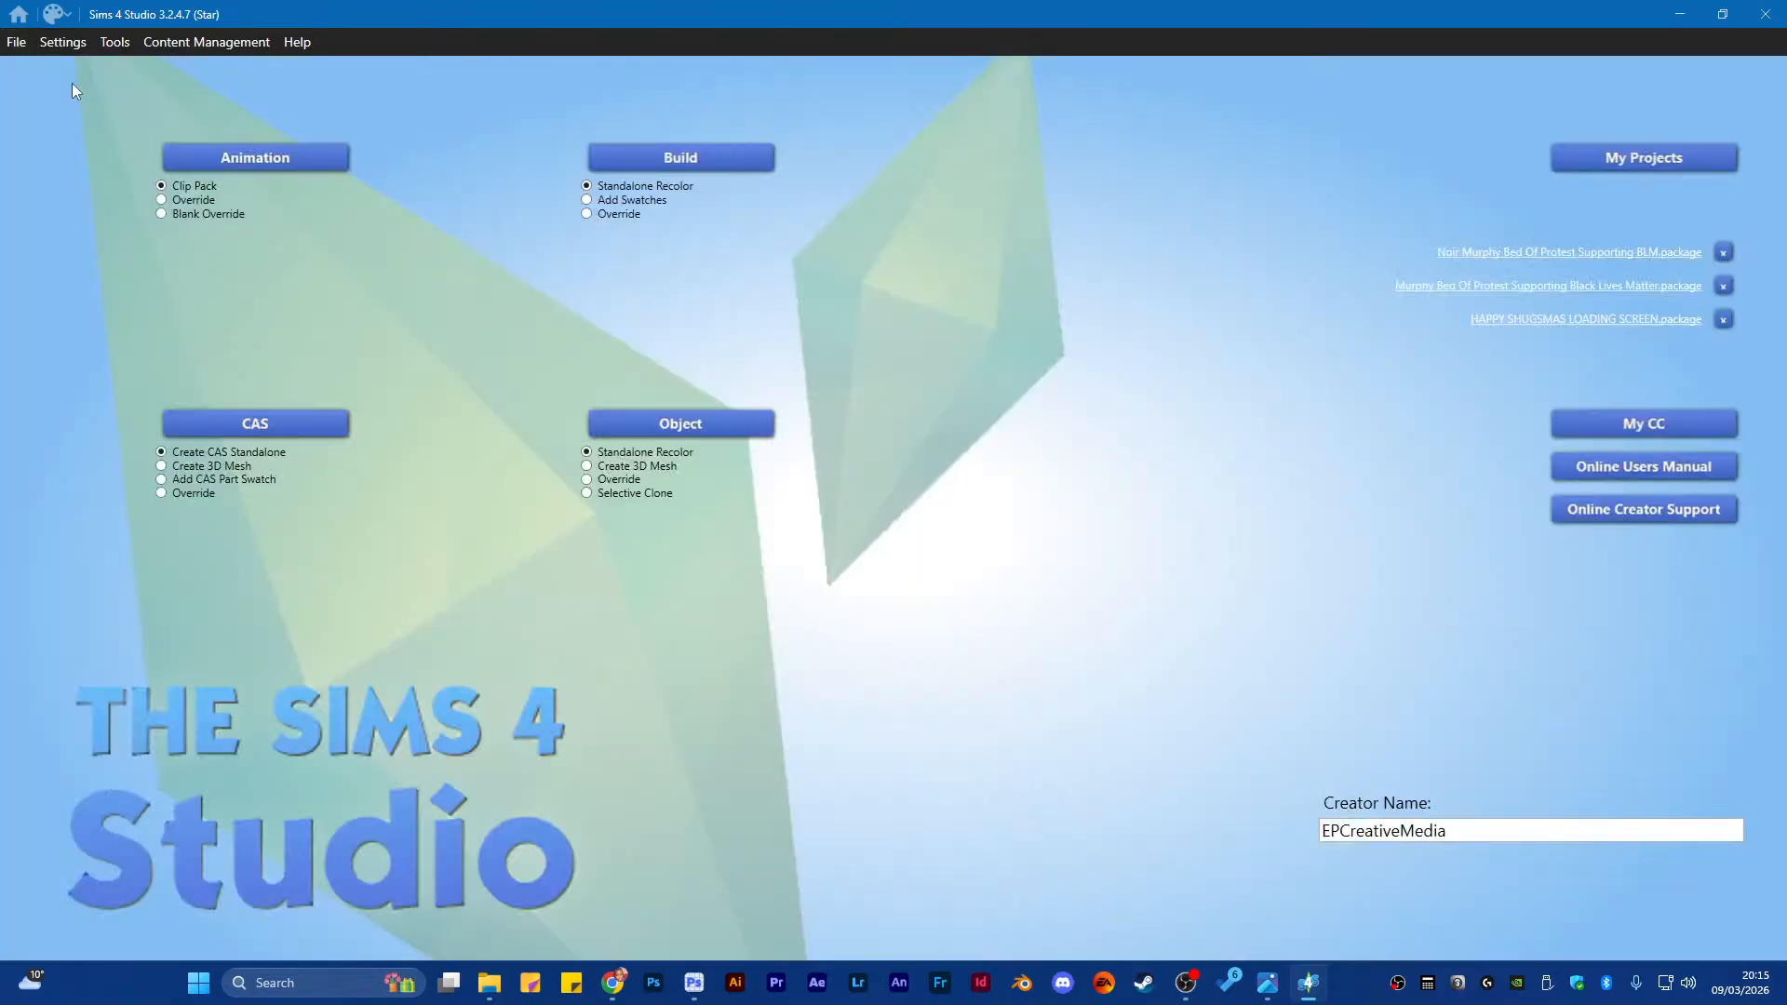
{"action": "left_click", "coordinate": [1723, 14]}
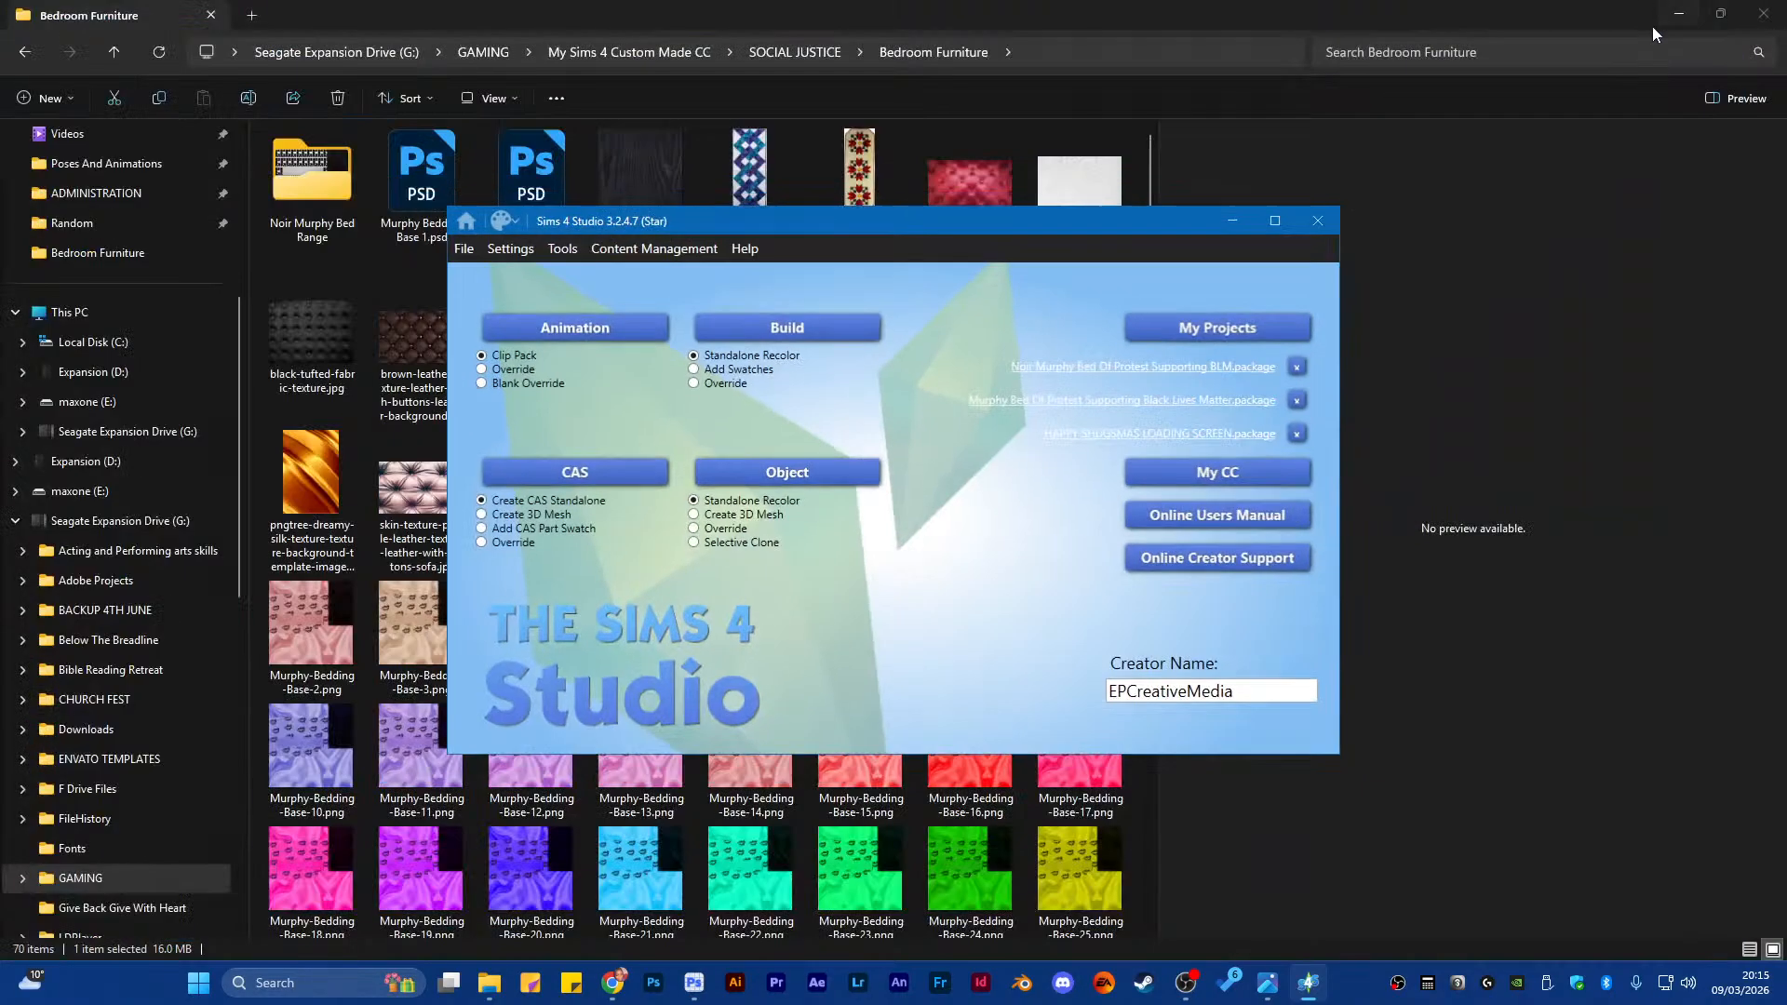
Switch to File Explorer and go up from Bedroom Furniture to the My Sims 4 Custom Made CC folder
{"action": "left_click", "coordinate": [288, 261]}
{"action": "left_click", "coordinate": [817, 54]}
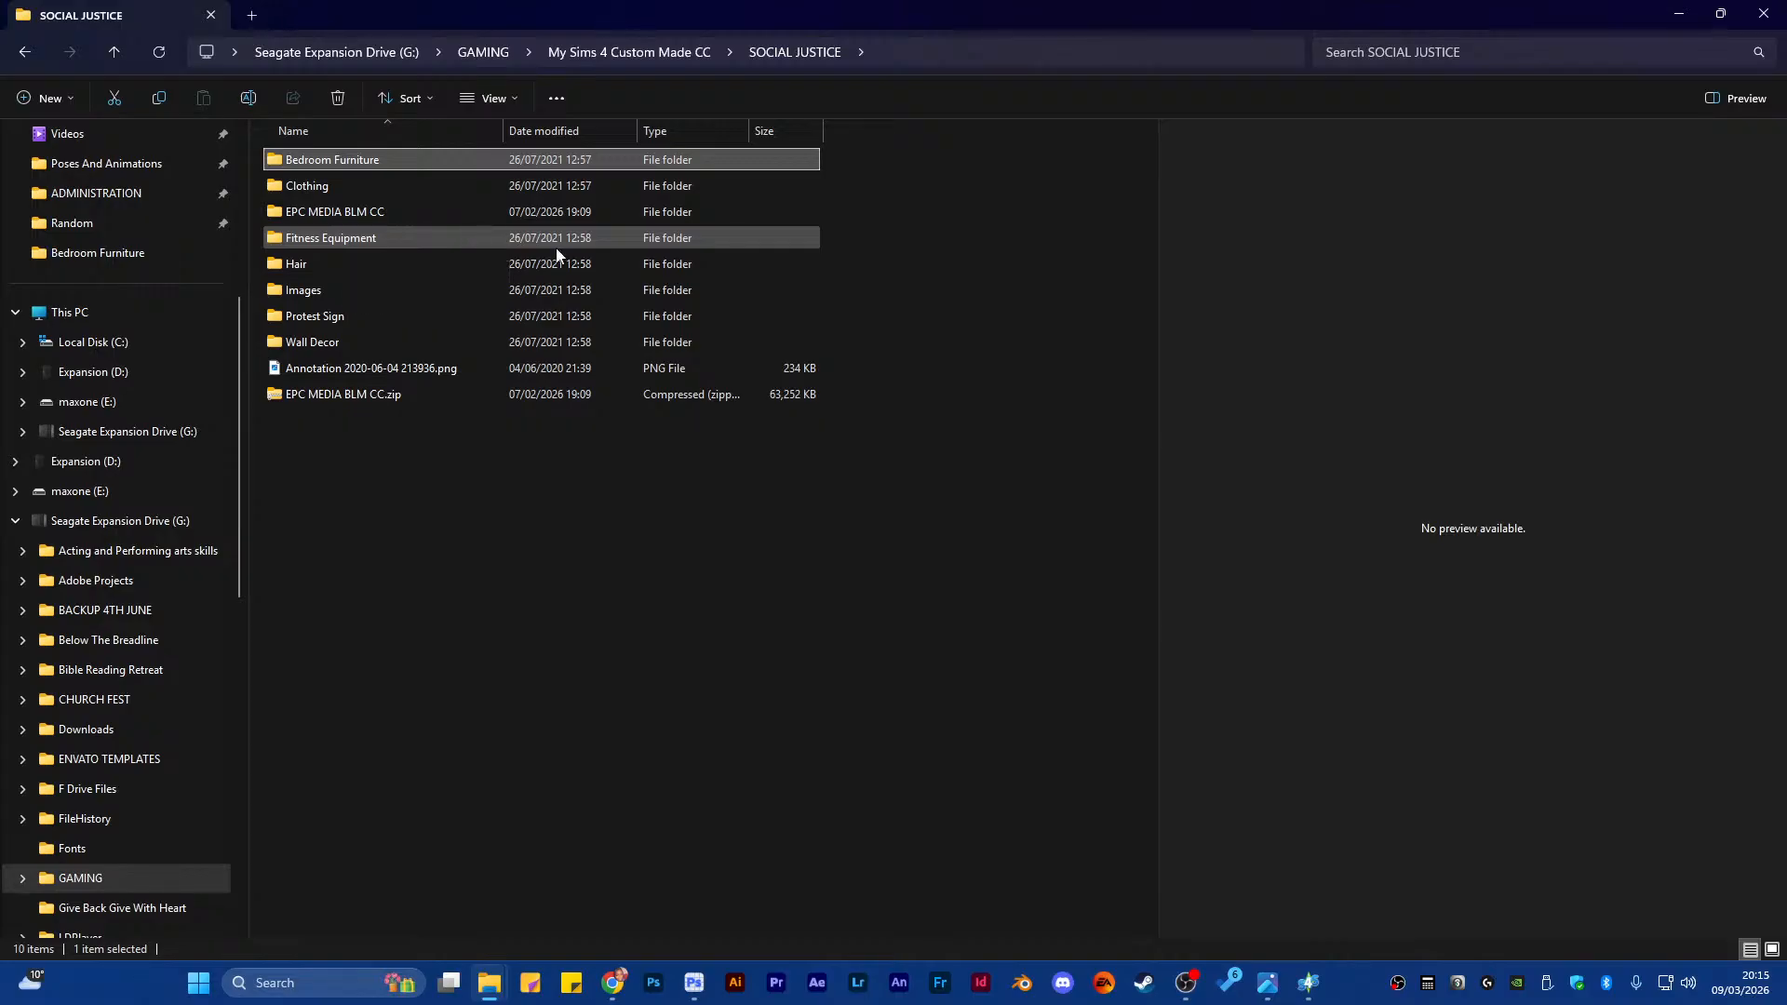
{"action": "left_click", "coordinate": [653, 54]}
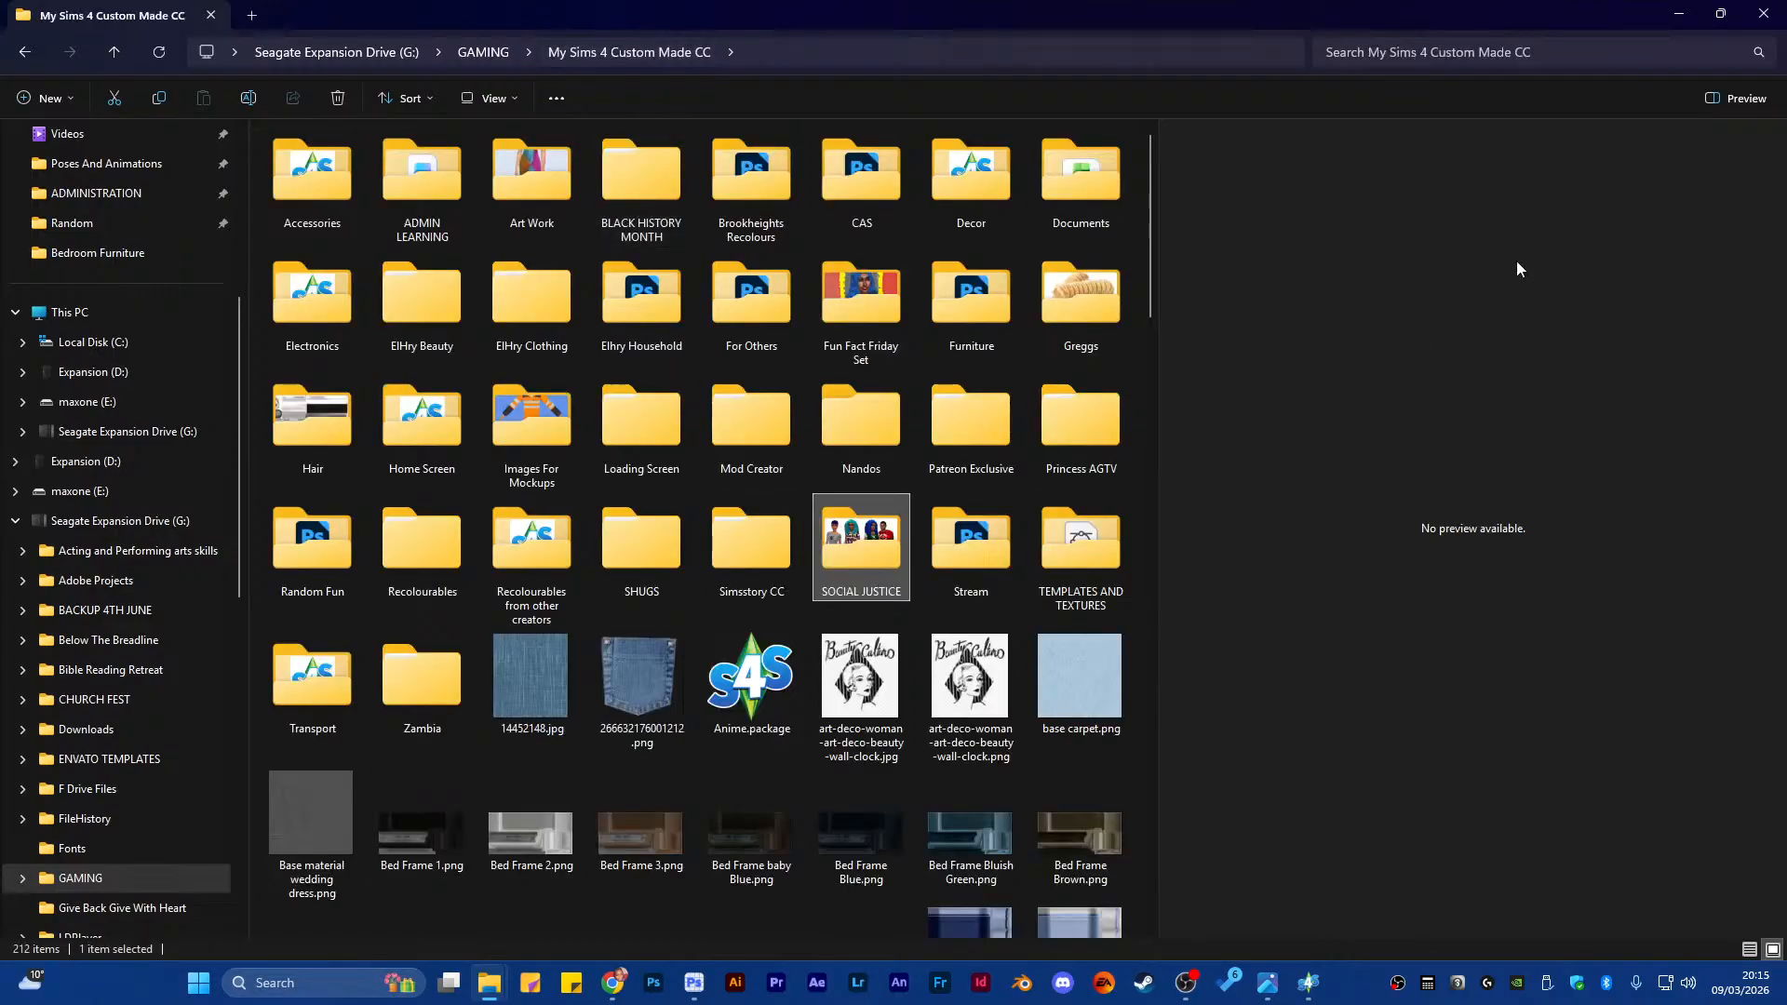
{"action": "mouse_move", "coordinate": [511, 979]}
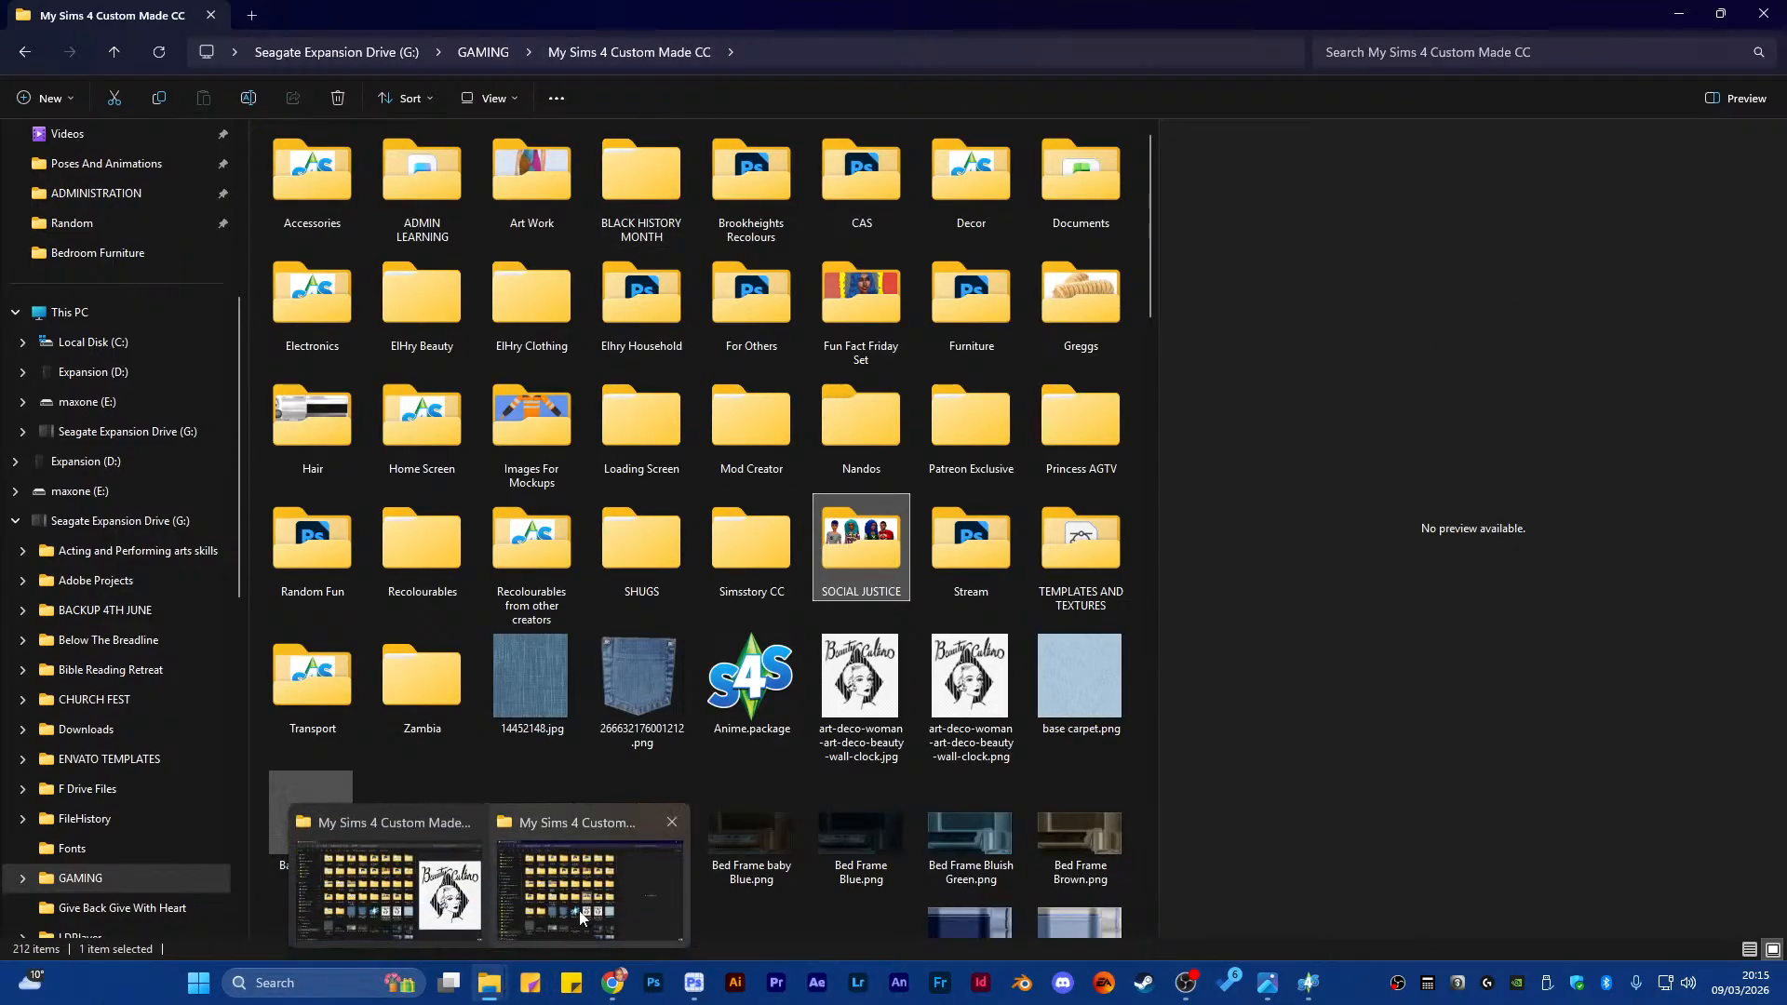
{"action": "mouse_move", "coordinate": [524, 898]}
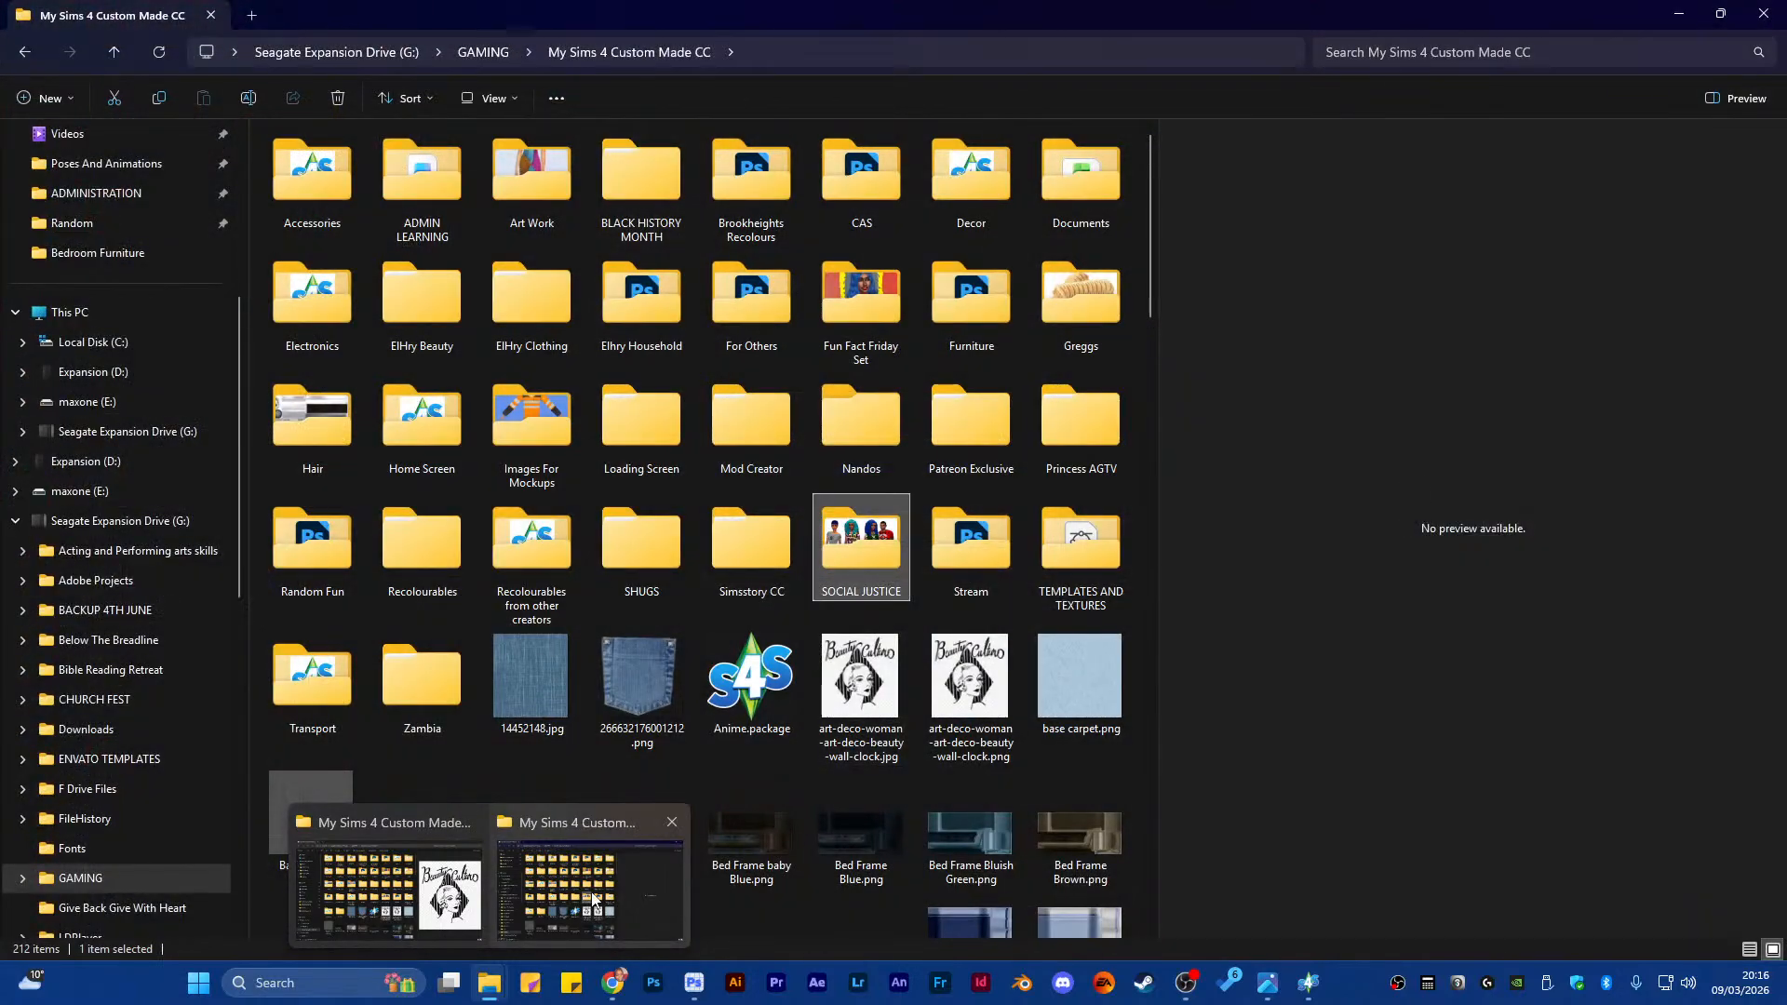
{"action": "left_click", "coordinate": [592, 898]}
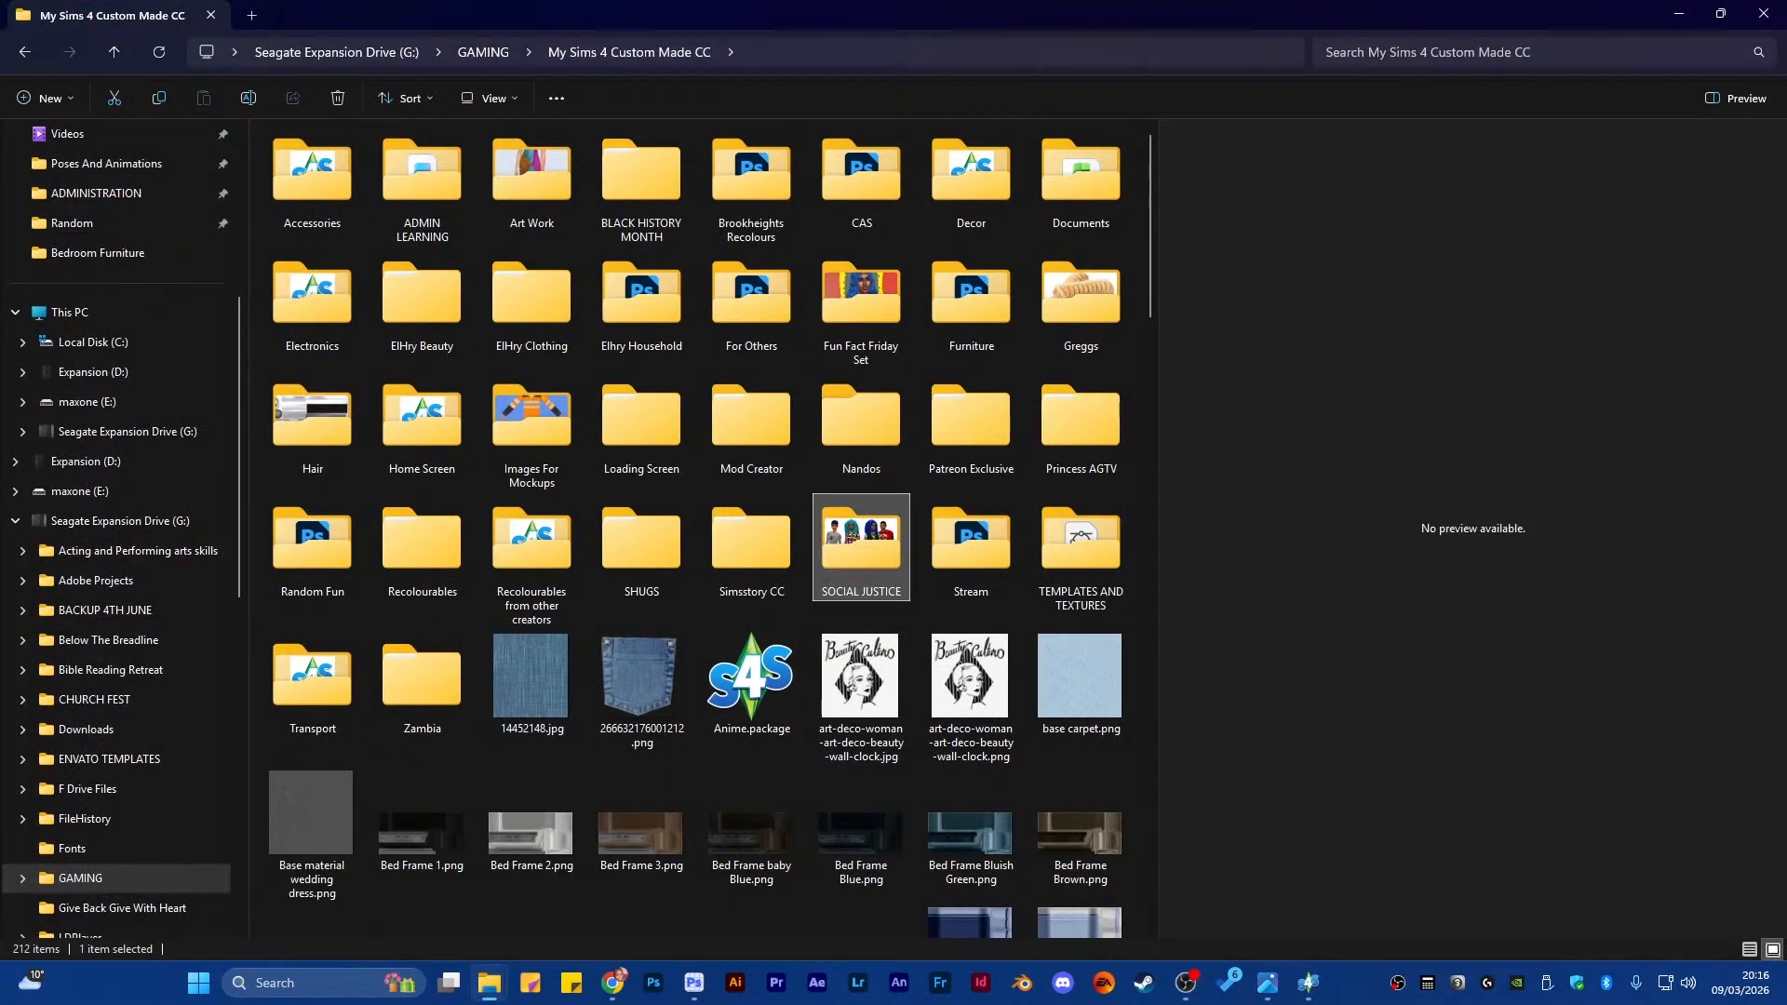
Switch to Chrome and show the downloaded hand-drawn-african-pattern.zip in its PATTERNS folder in a maximised window
{"action": "key", "text": "alt+Tab"}
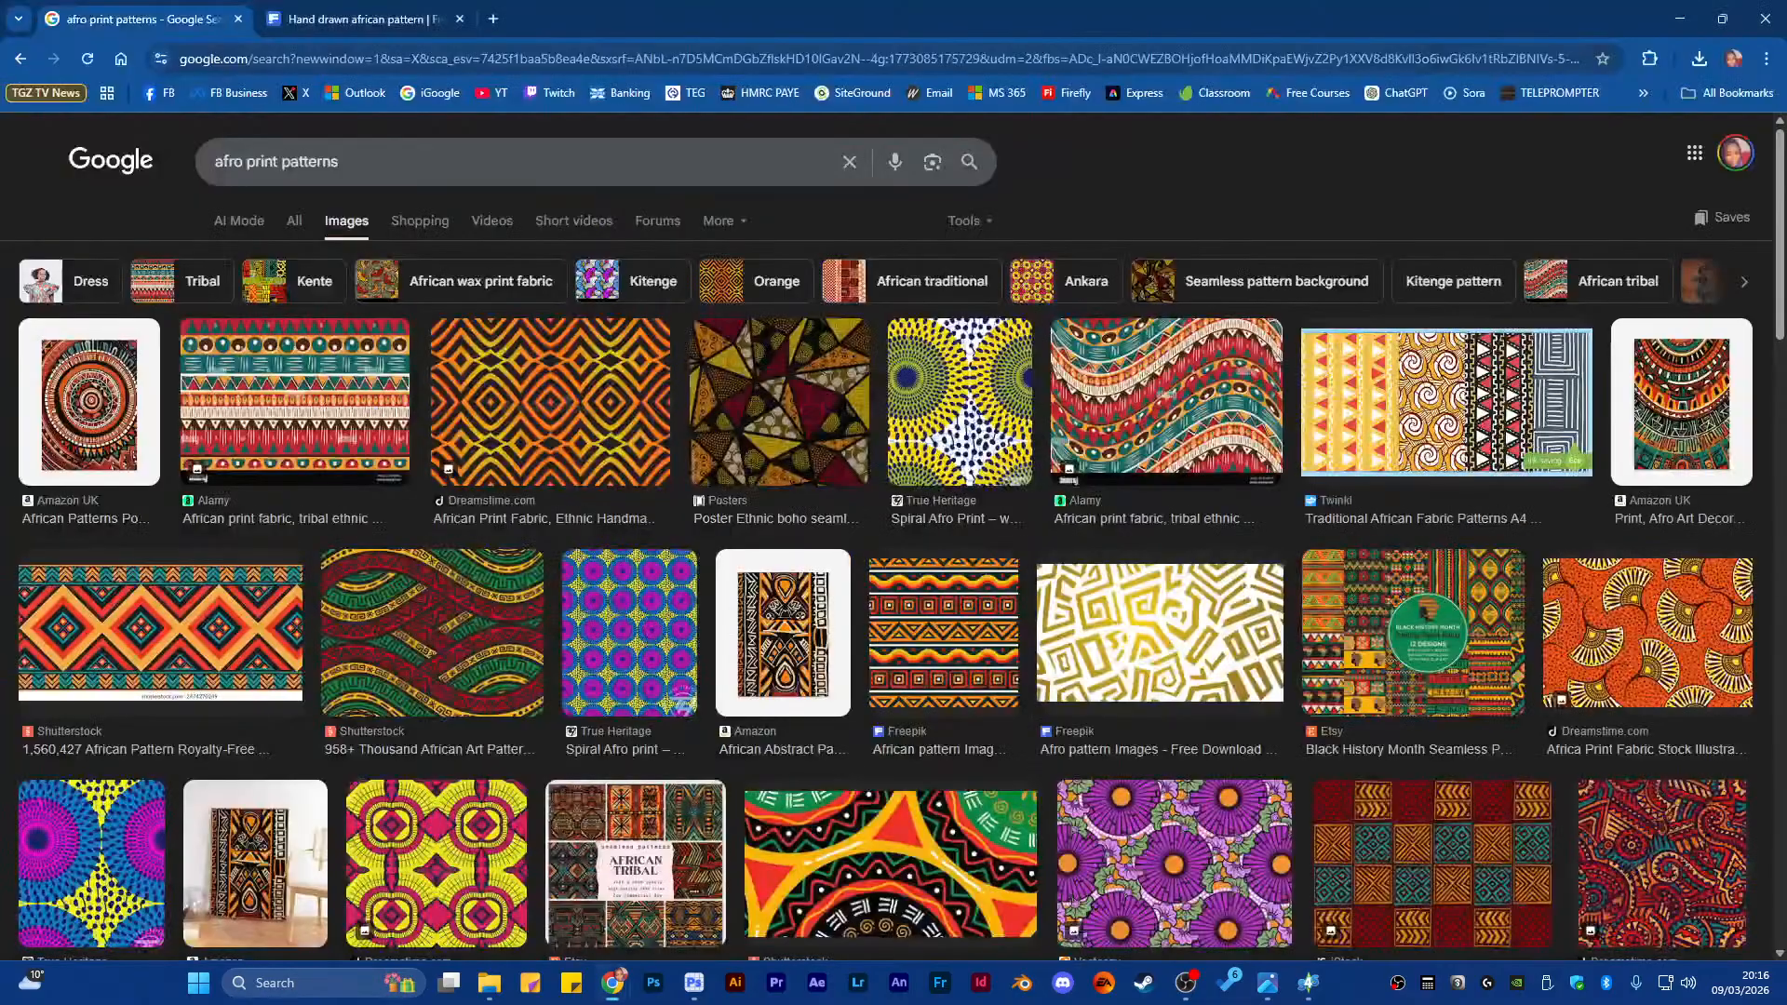
{"action": "left_click", "coordinate": [1698, 61]}
{"action": "left_click", "coordinate": [1634, 145]}
{"action": "left_click_drag", "start_coordinate": [0, 350], "coordinate": [930, 4]}
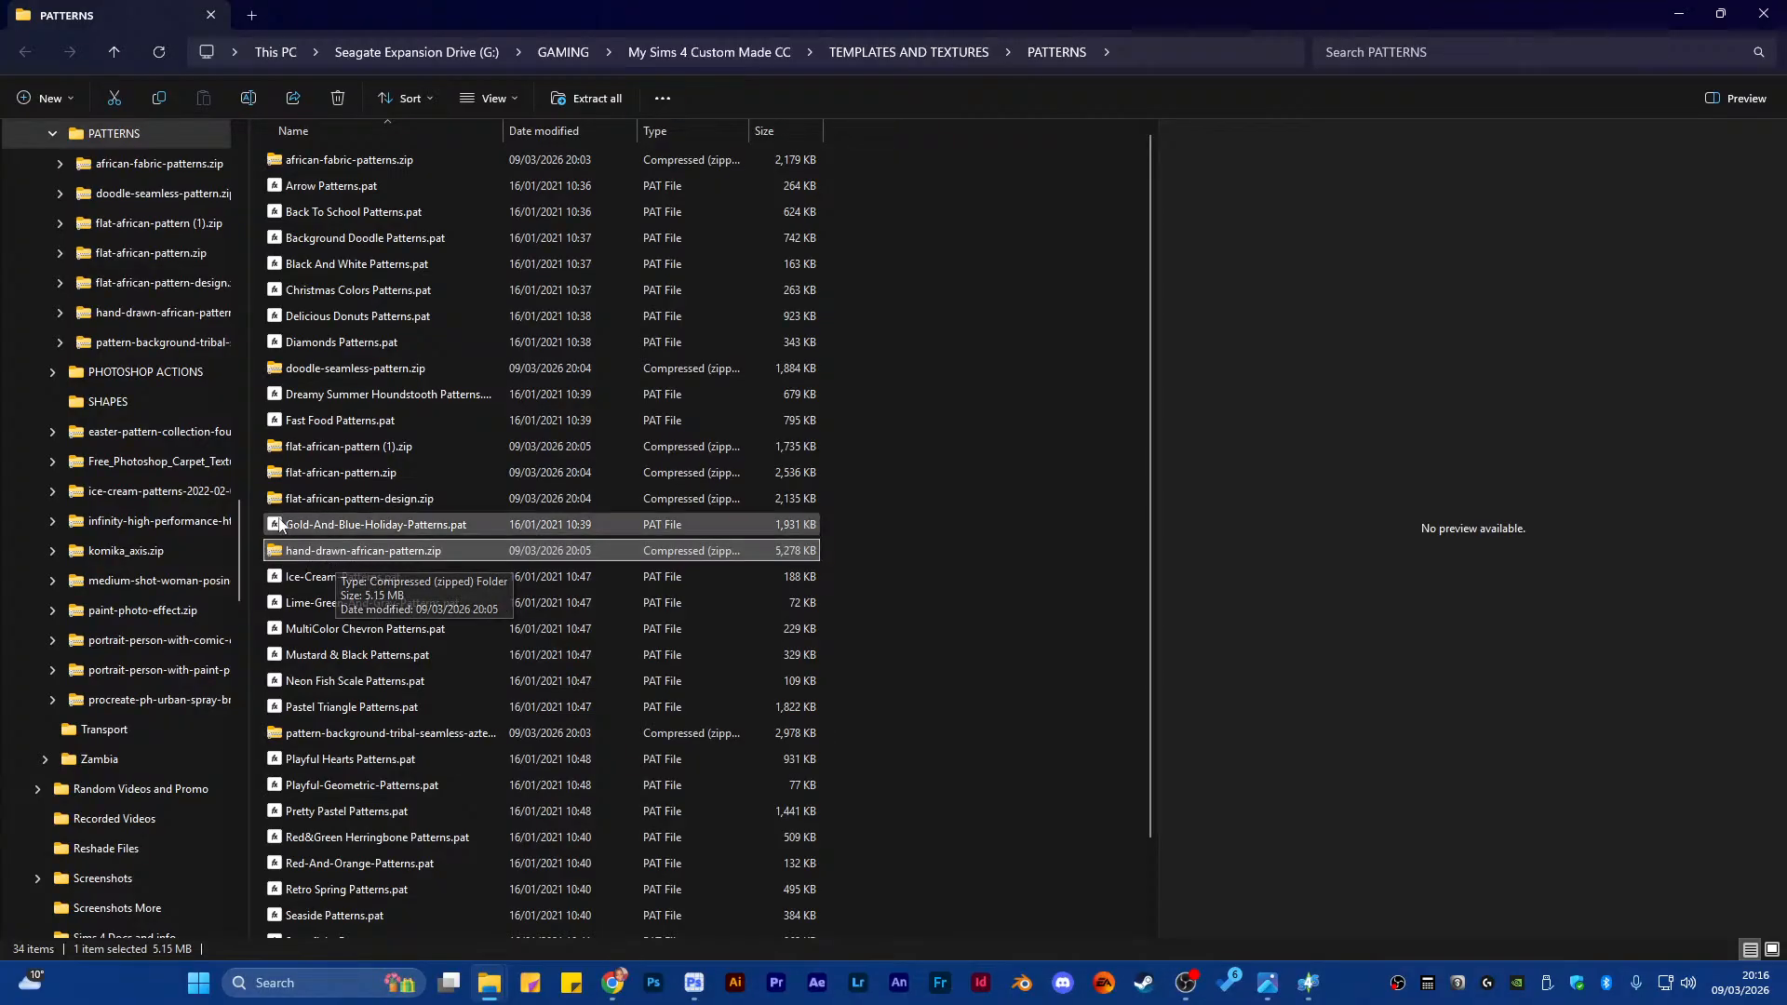
Sort the PATTERNS folder by type and extract the seven pattern zip archives into separate folders
{"action": "right_click", "coordinate": [257, 483]}
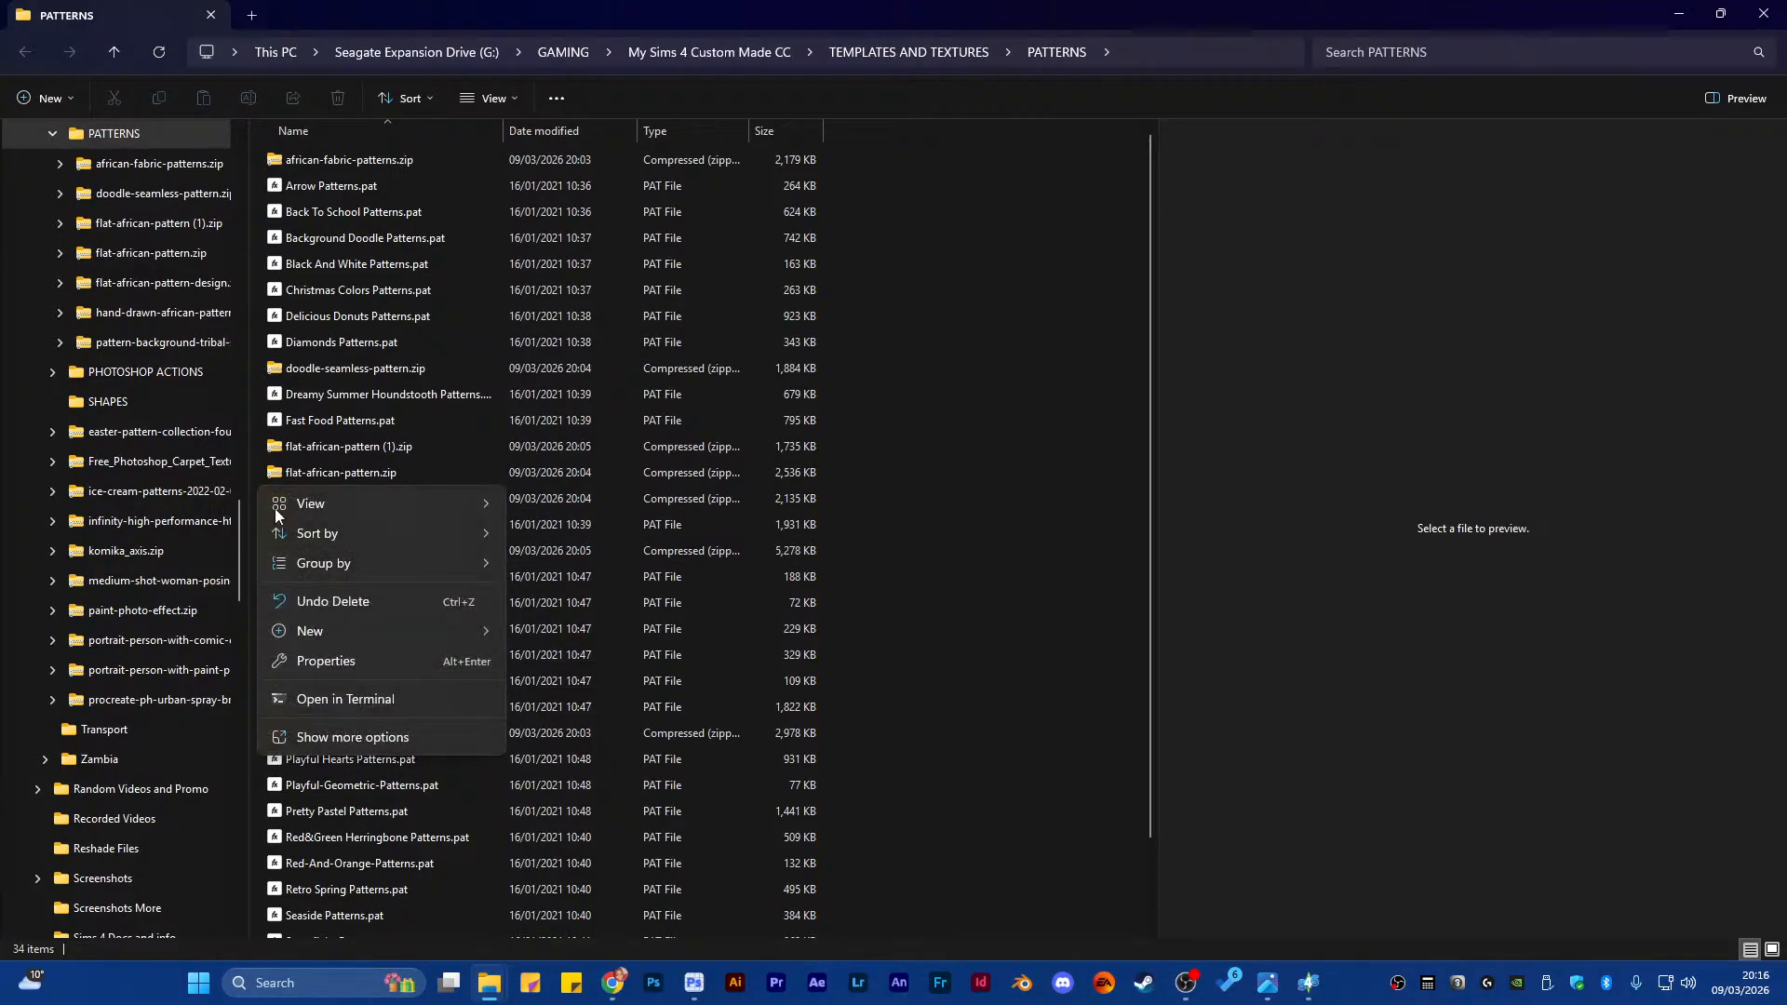
{"action": "mouse_move", "coordinate": [343, 539]}
{"action": "left_click", "coordinate": [597, 601]}
{"action": "left_click_drag", "start_coordinate": [260, 150], "coordinate": [318, 317]}
{"action": "right_click", "coordinate": [319, 317]}
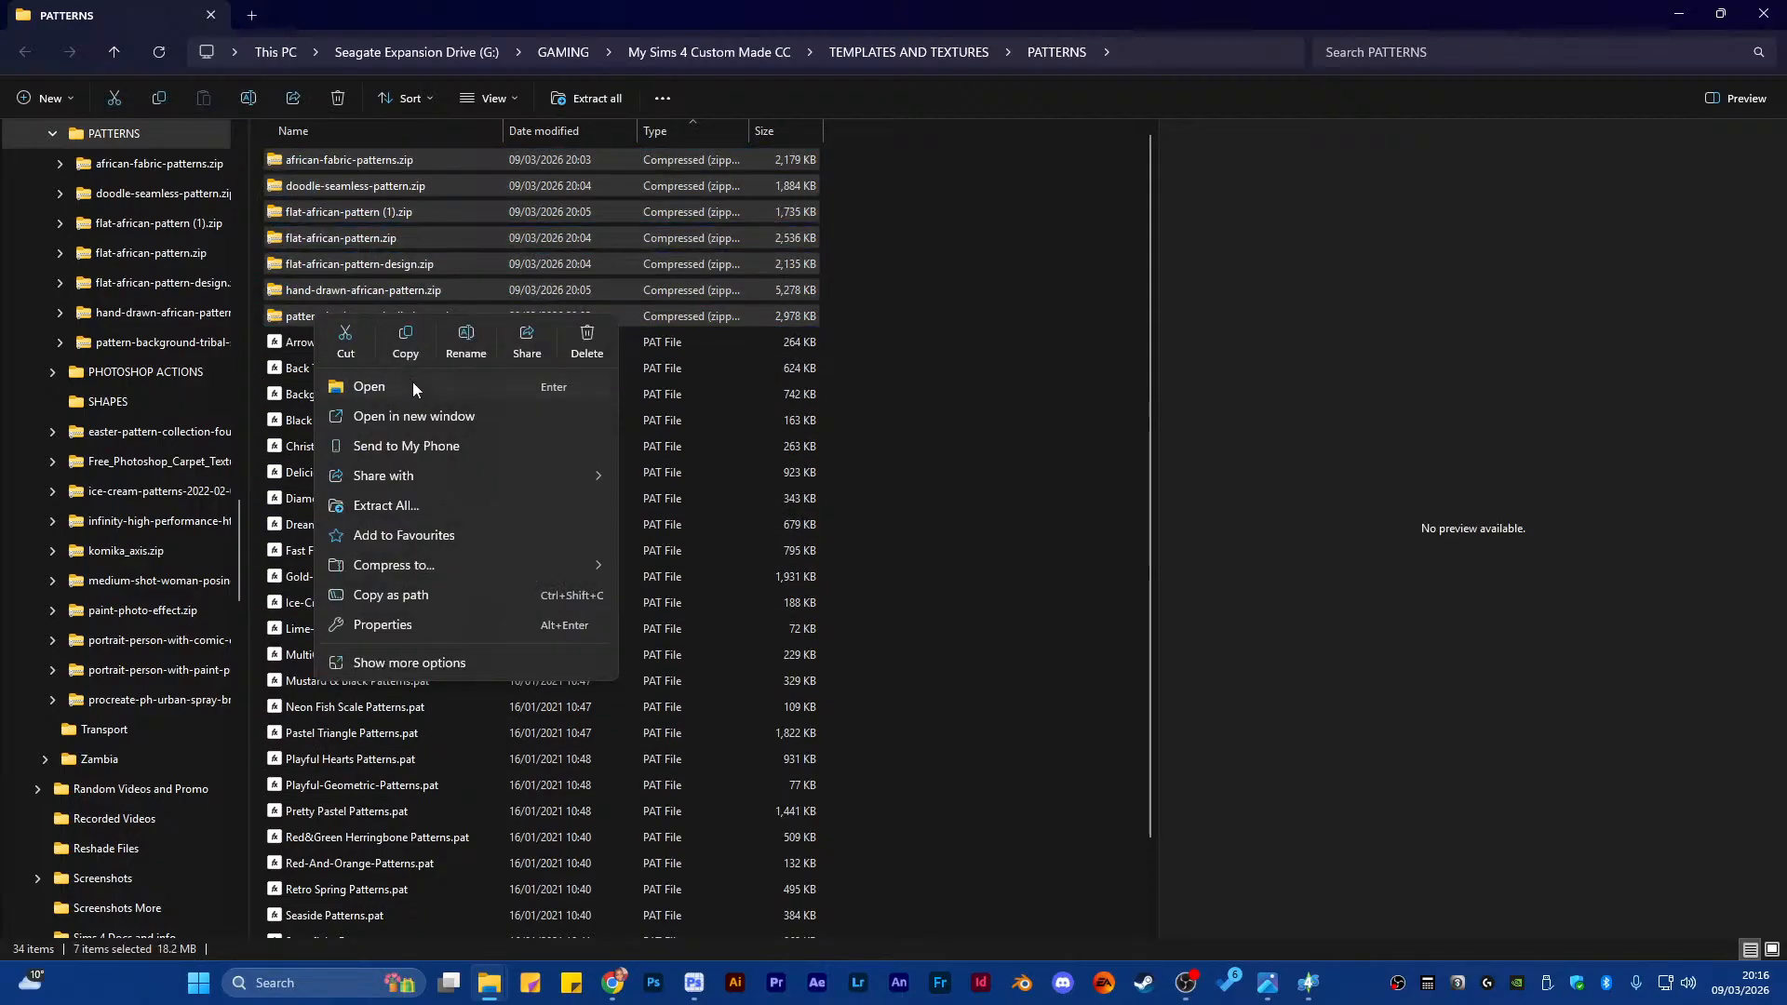
{"action": "left_click", "coordinate": [445, 662]}
{"action": "mouse_move", "coordinate": [477, 426]}
{"action": "left_click", "coordinate": [645, 471]}
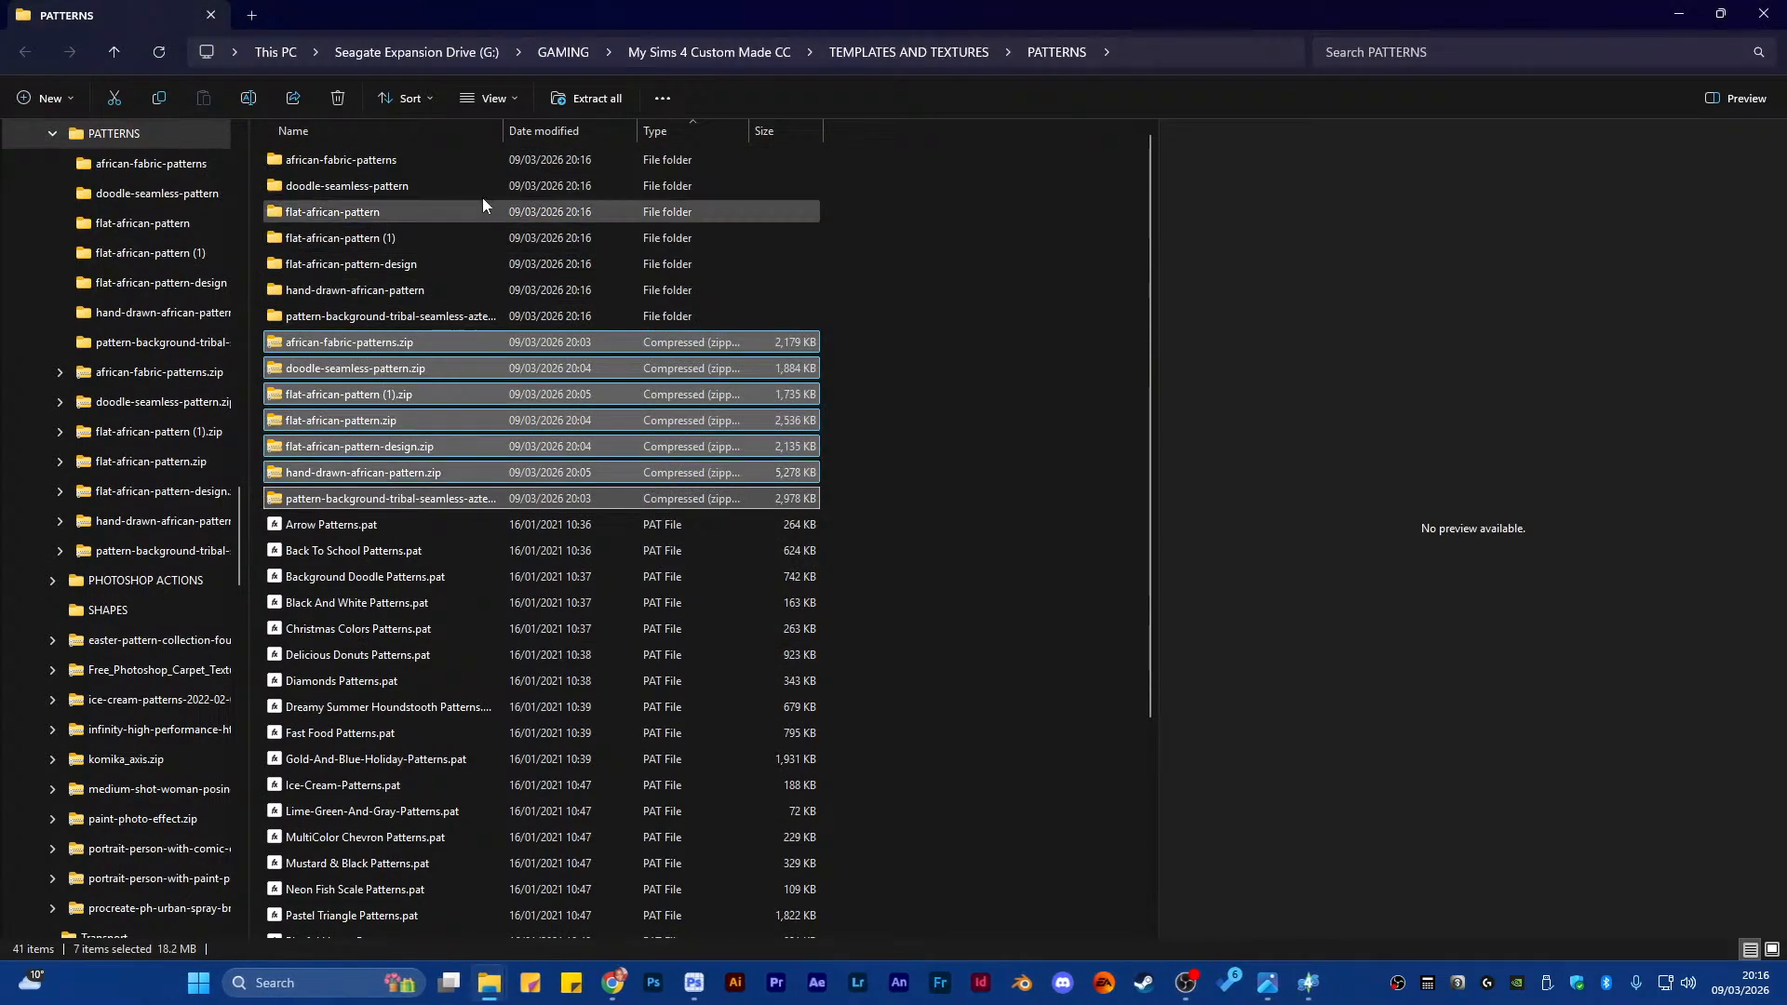
Delete the seven extracted zip archives from the PATTERNS folder
{"action": "left_click", "coordinate": [346, 97]}
{"action": "key", "text": "Return"}
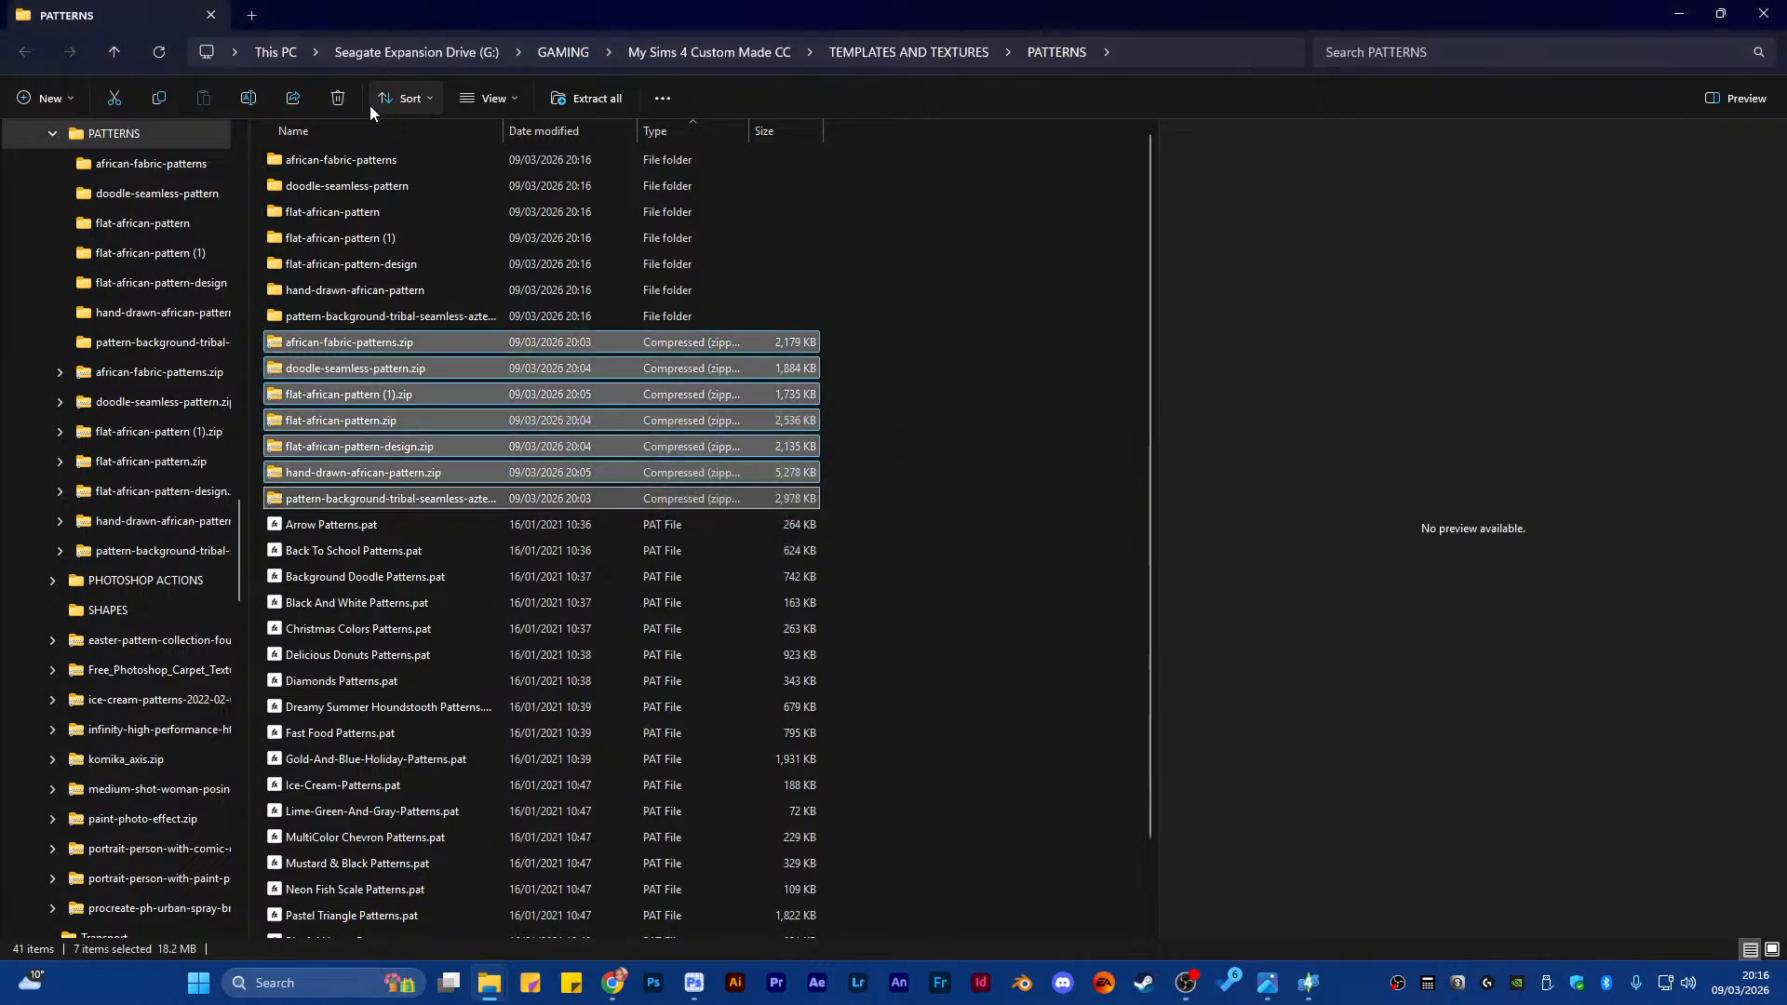
{"action": "scroll", "coordinate": [357, 169], "scroll_direction": "down", "scroll_amount": 2}
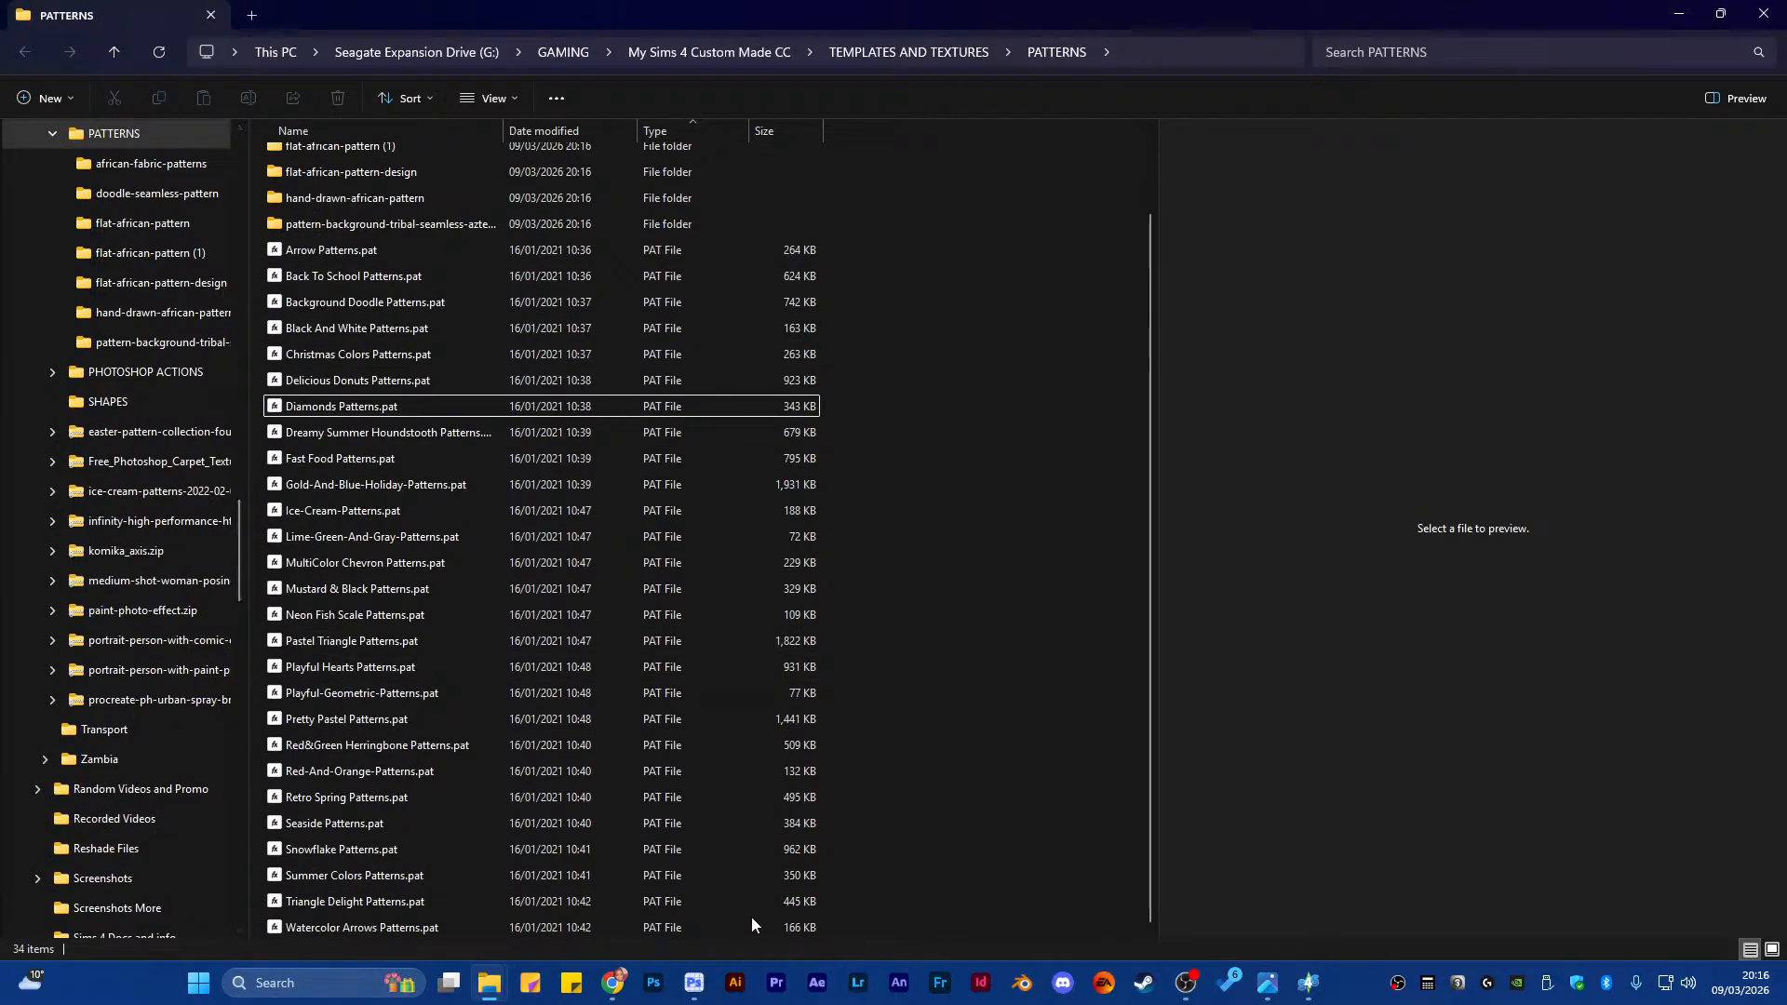
Switch to Photoshop and create a new 16 x 12 cm document from the Default Photoshop Size preset
{"action": "left_click", "coordinate": [696, 983]}
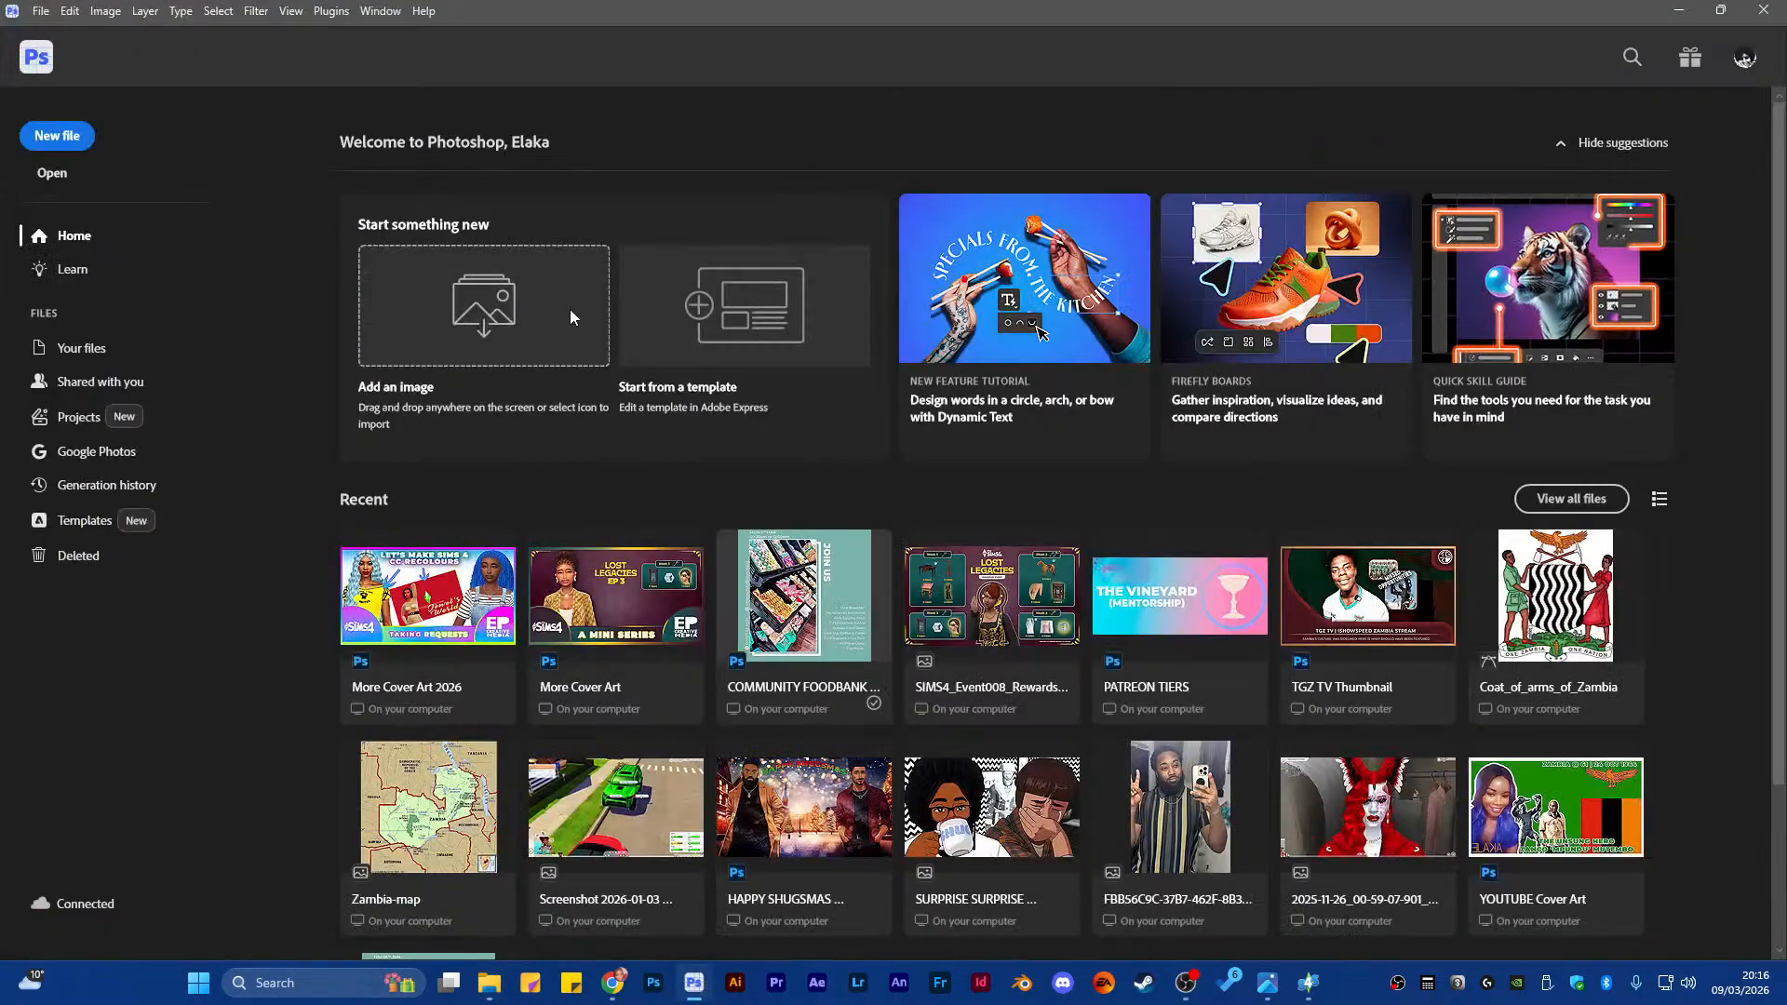
{"action": "left_click", "coordinate": [80, 141]}
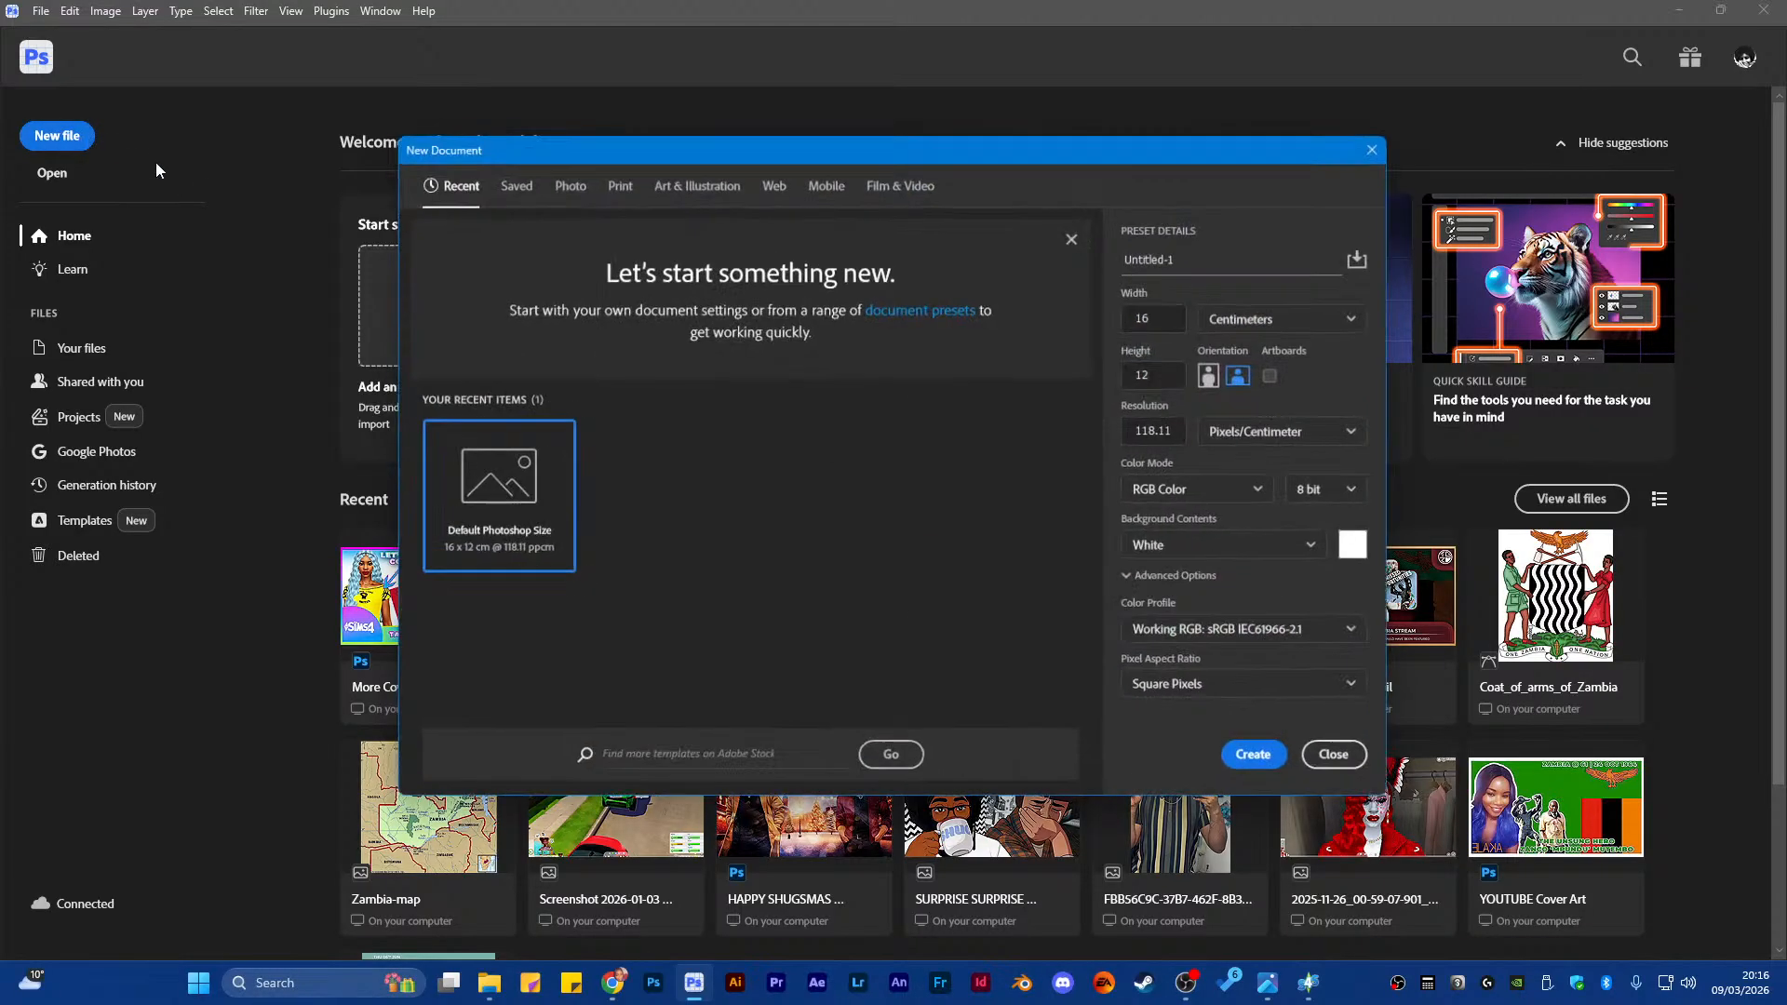
{"action": "left_click", "coordinate": [1260, 762]}
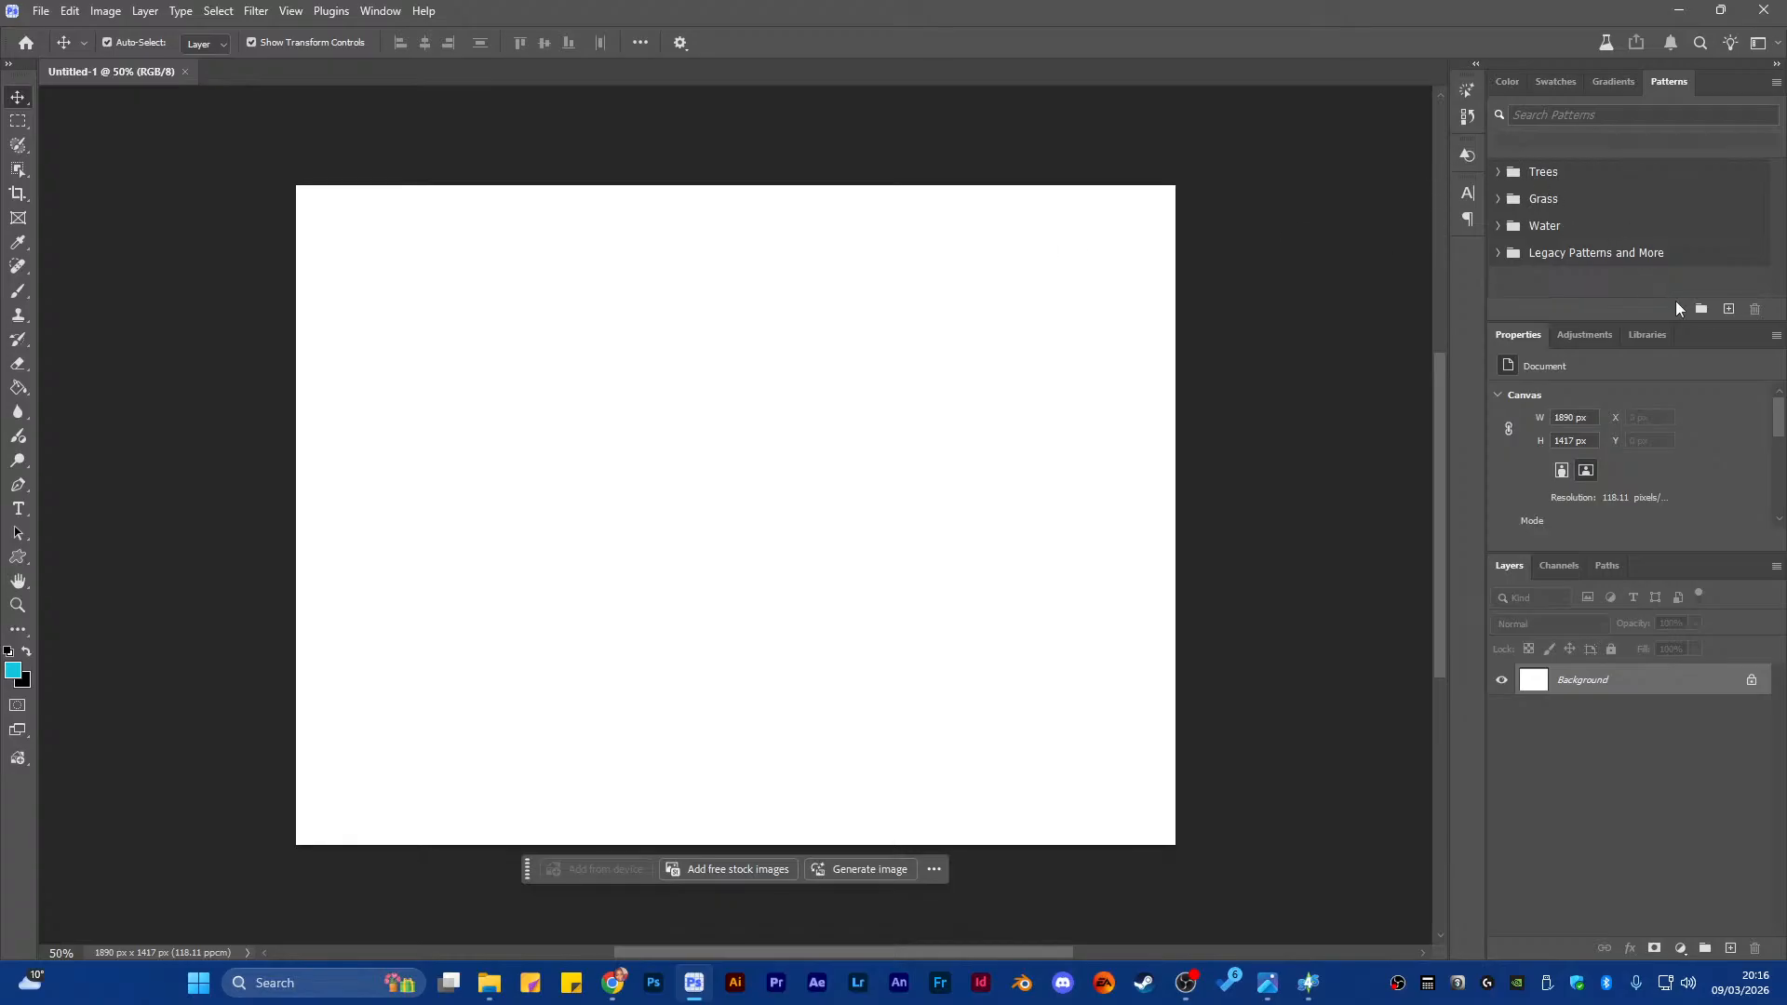
{"action": "left_click", "coordinate": [1776, 85]}
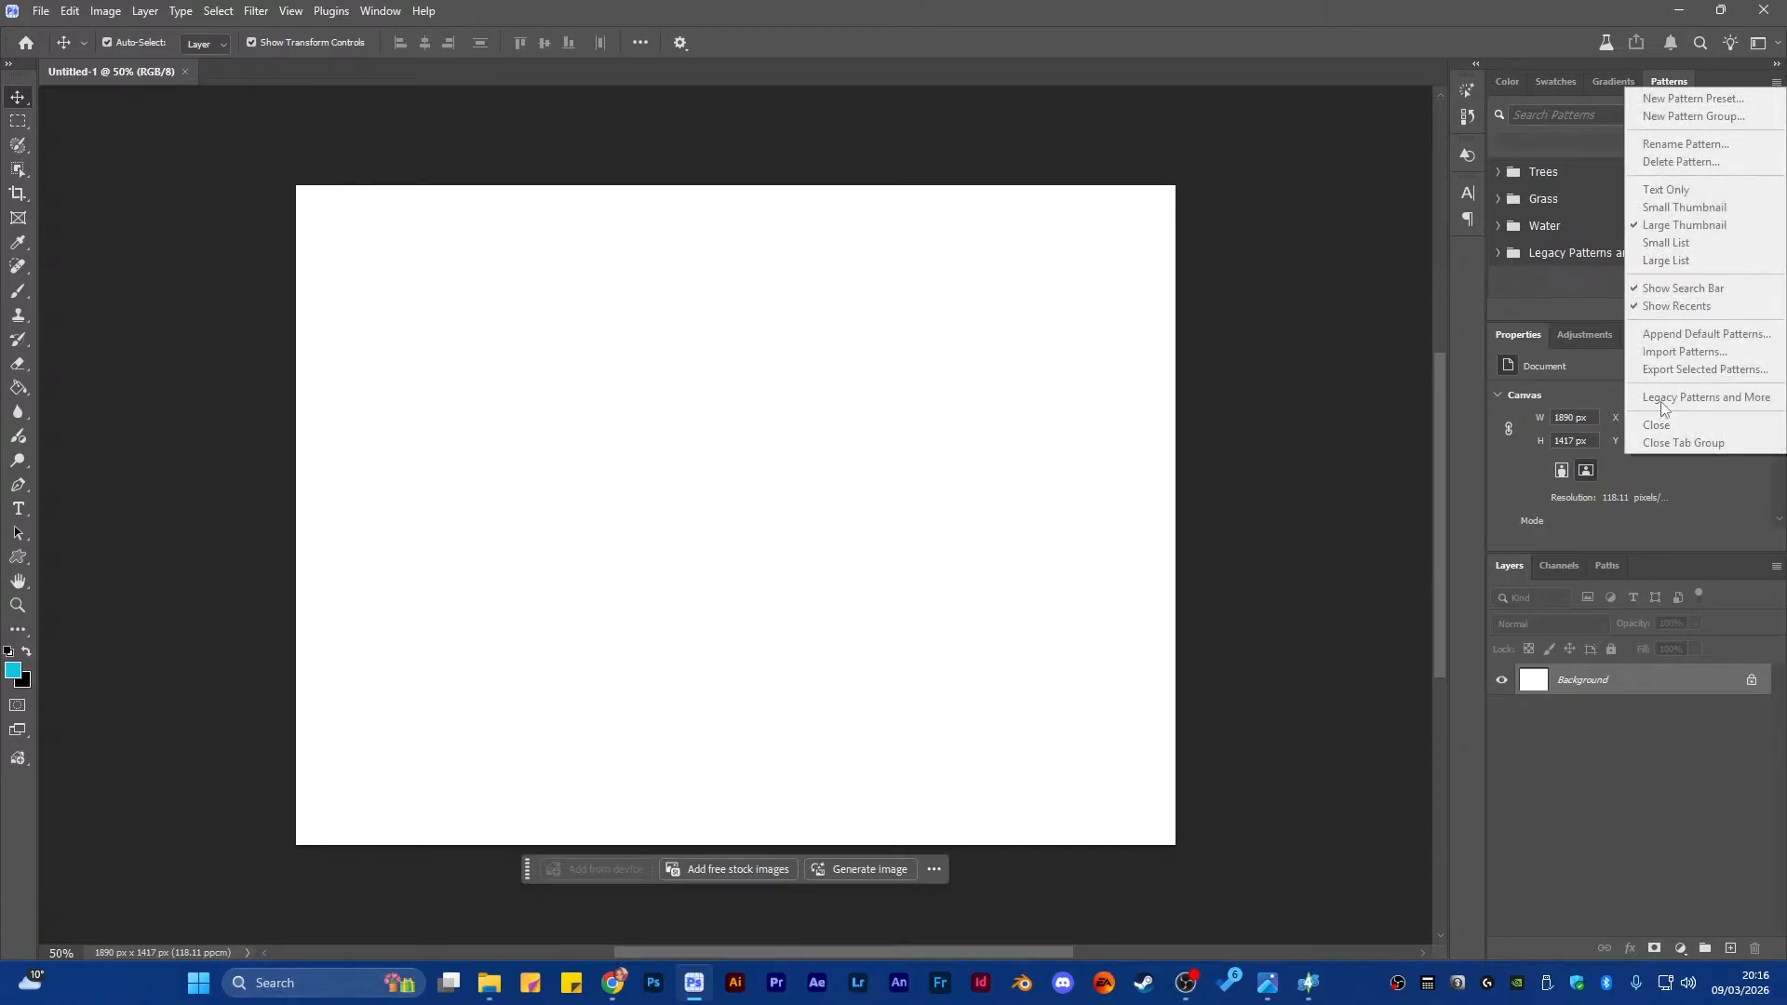
{"action": "left_click", "coordinate": [1577, 277]}
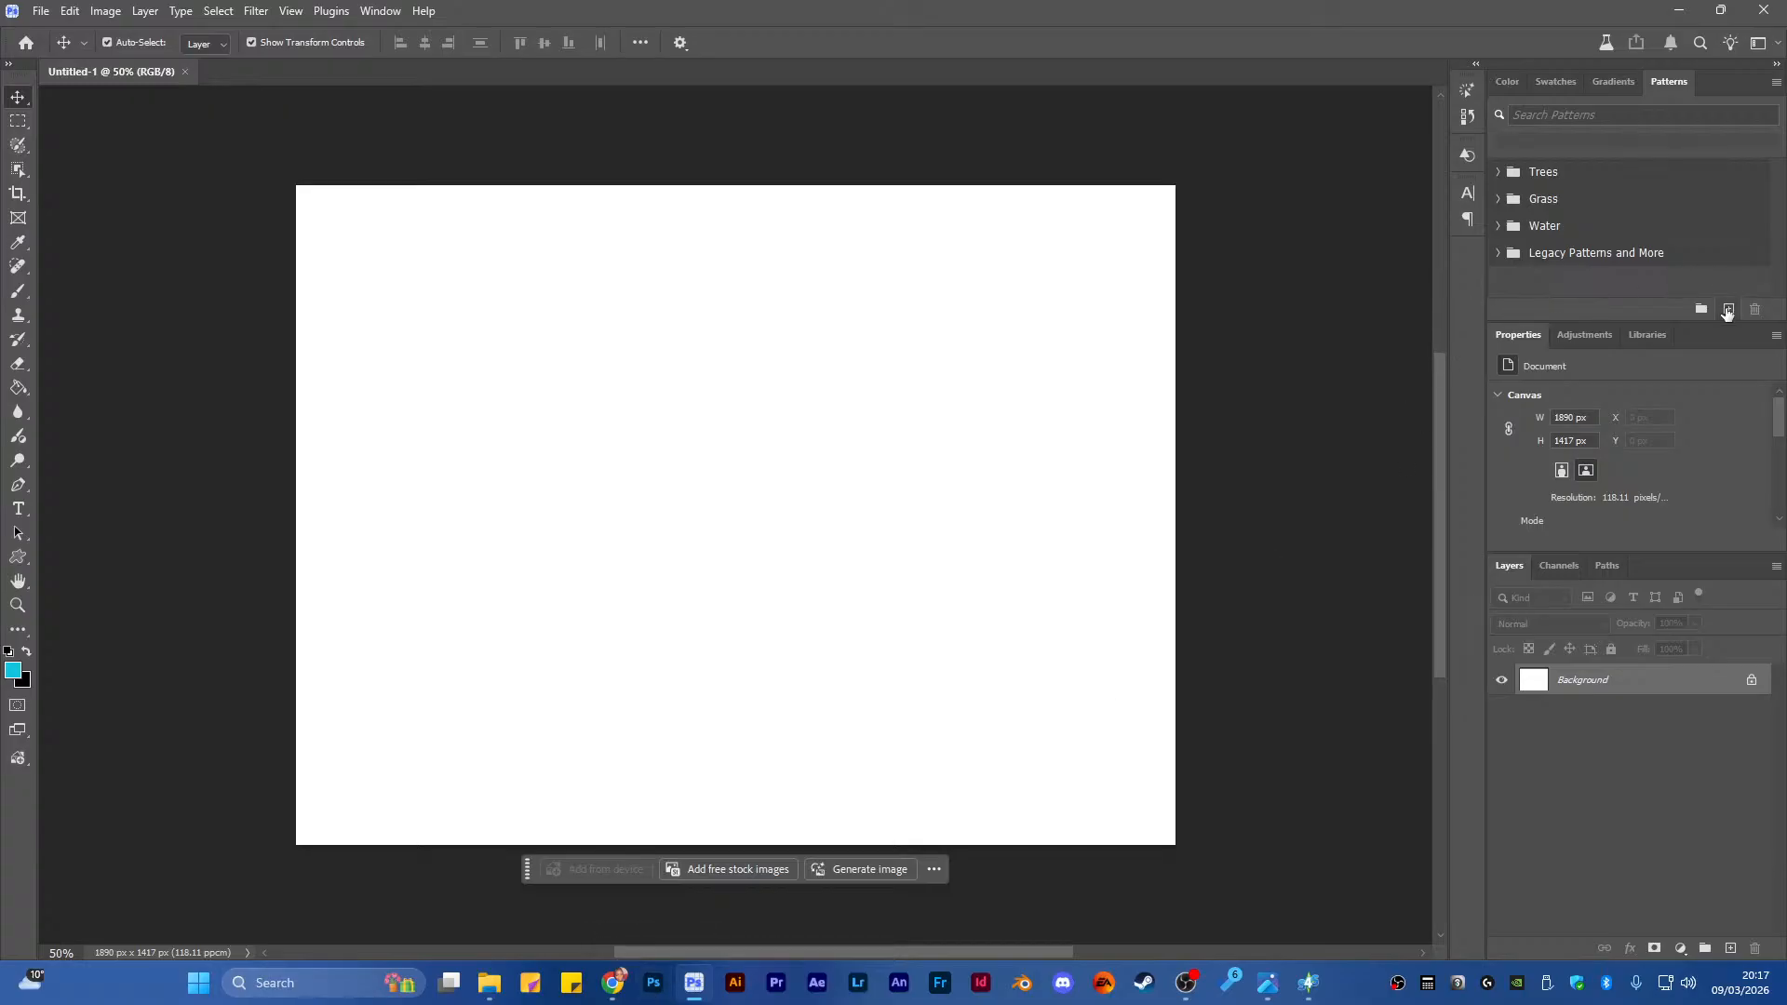
{"action": "left_click", "coordinate": [1726, 310]}
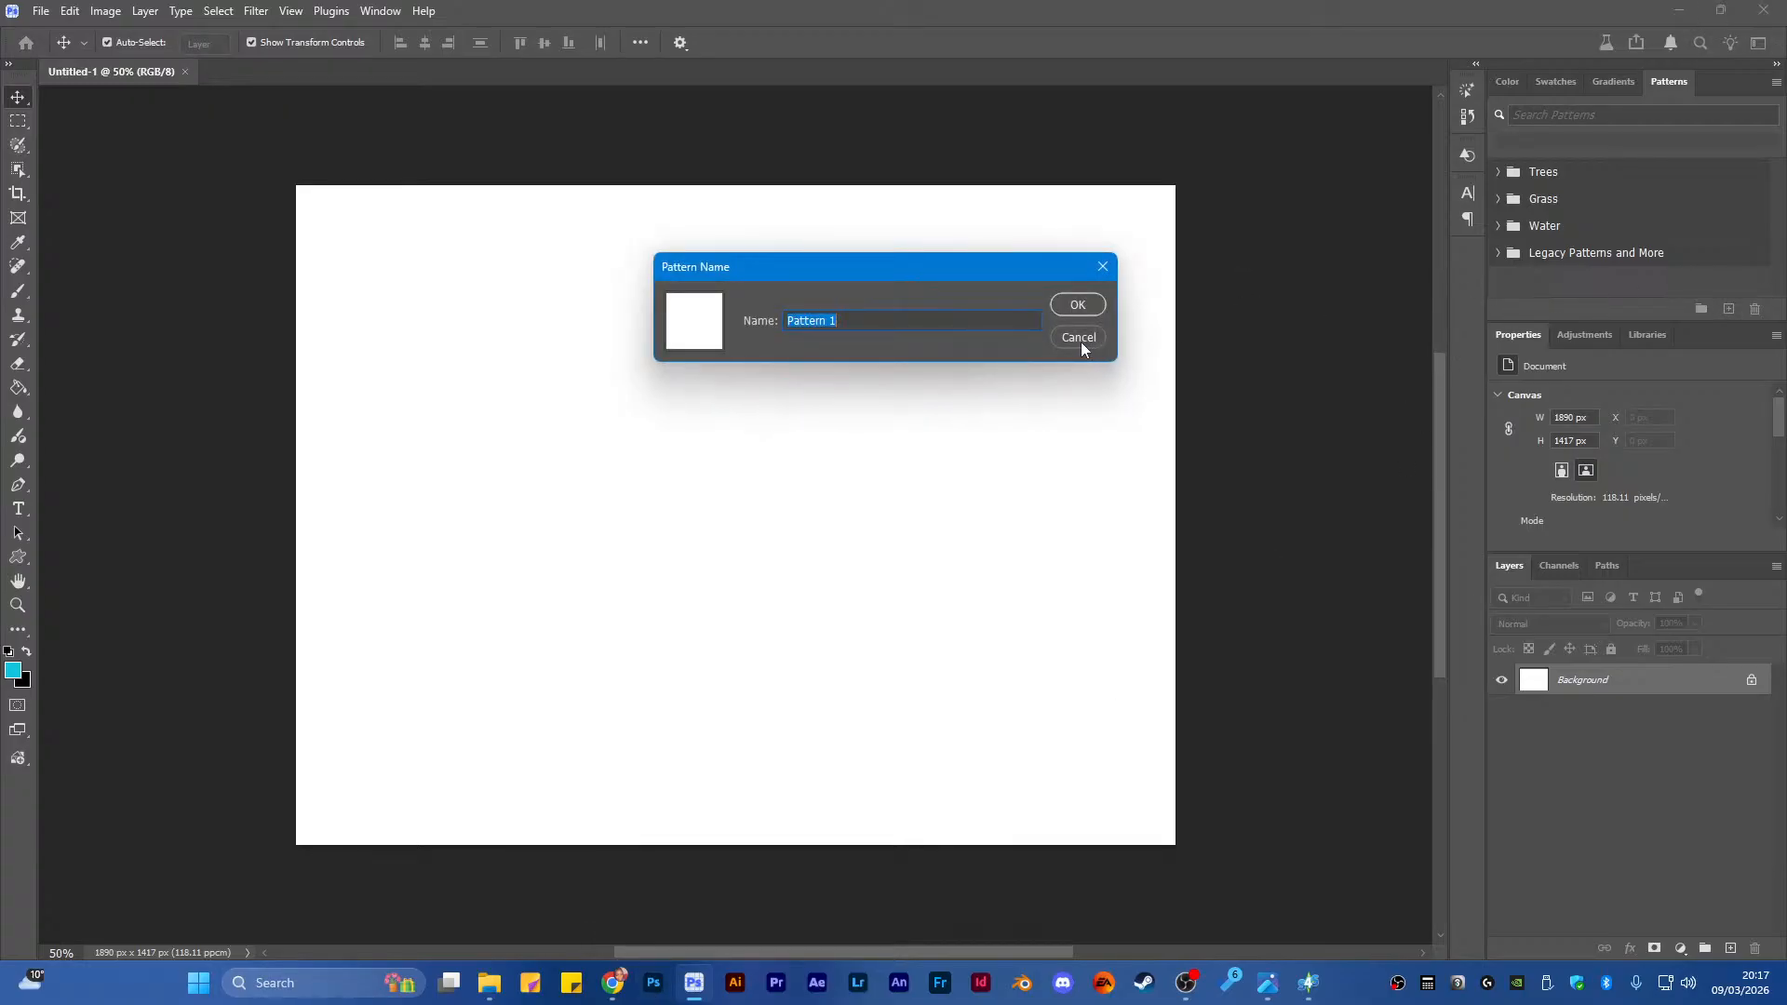
{"action": "left_click", "coordinate": [1079, 338]}
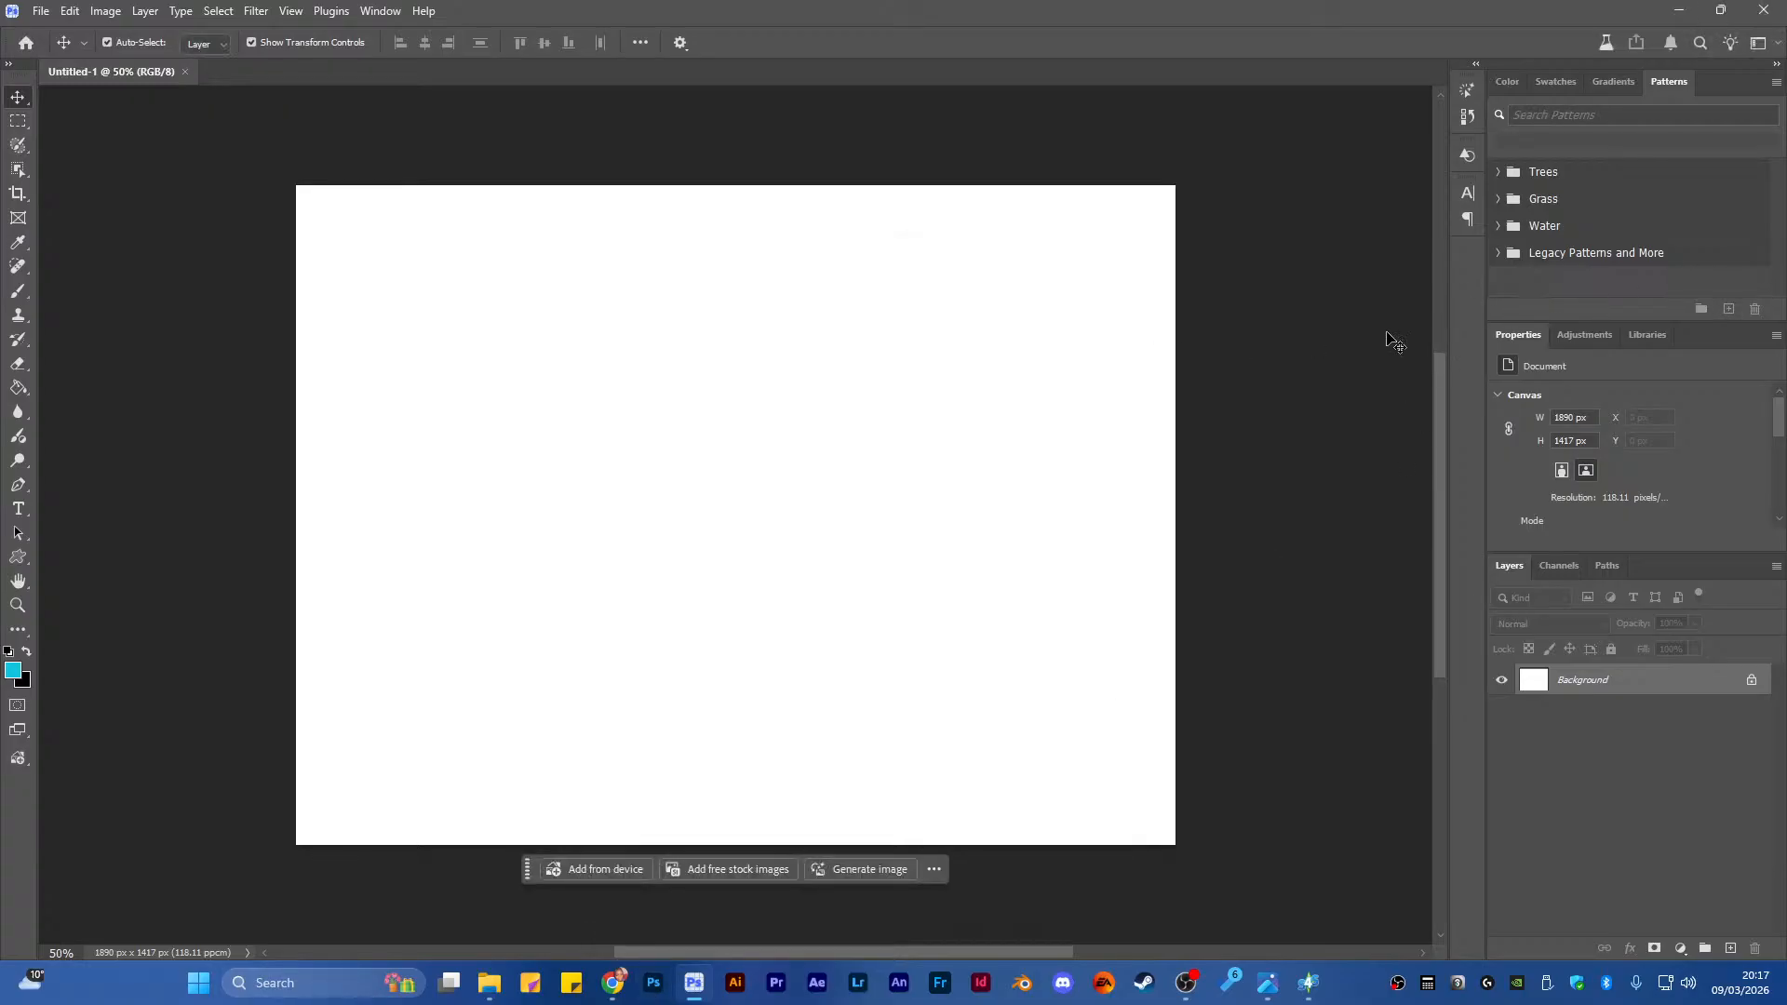
Start importing patterns and browse to the PATTERNS folder inside TEMPLATES AND TEXTURES in My Sims 4 Custom Made CC
{"action": "left_click", "coordinate": [1775, 83]}
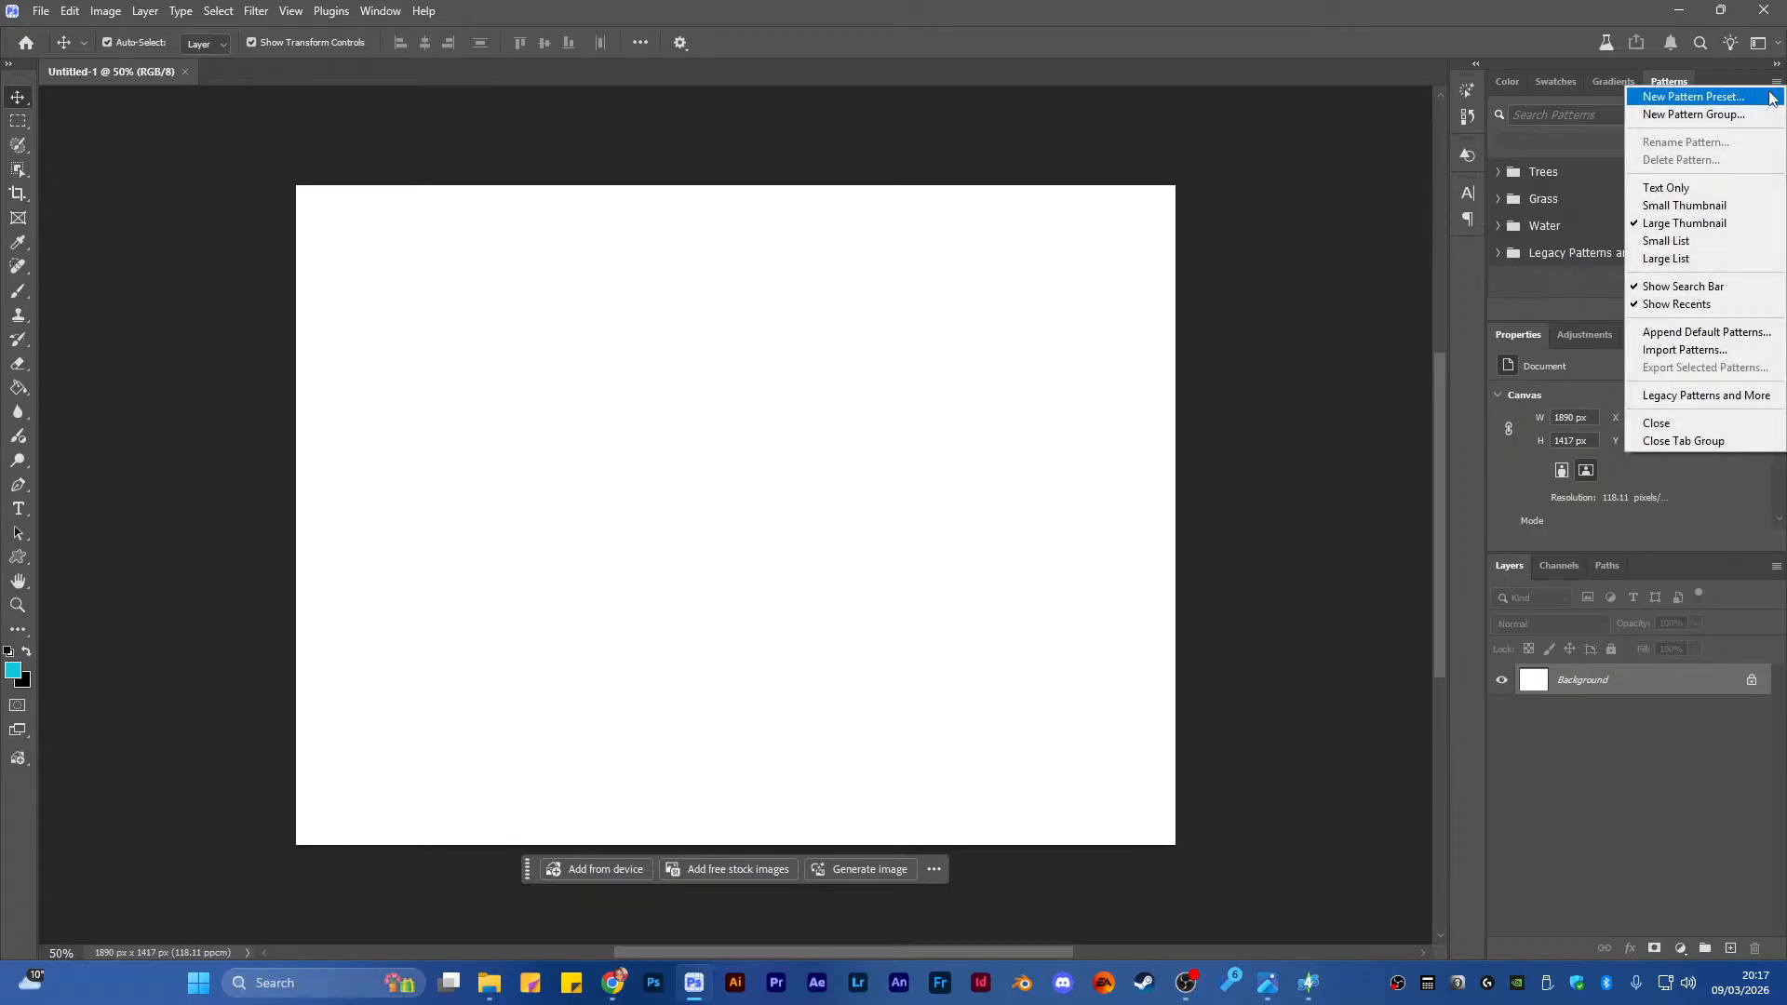
{"action": "left_click", "coordinate": [1664, 350]}
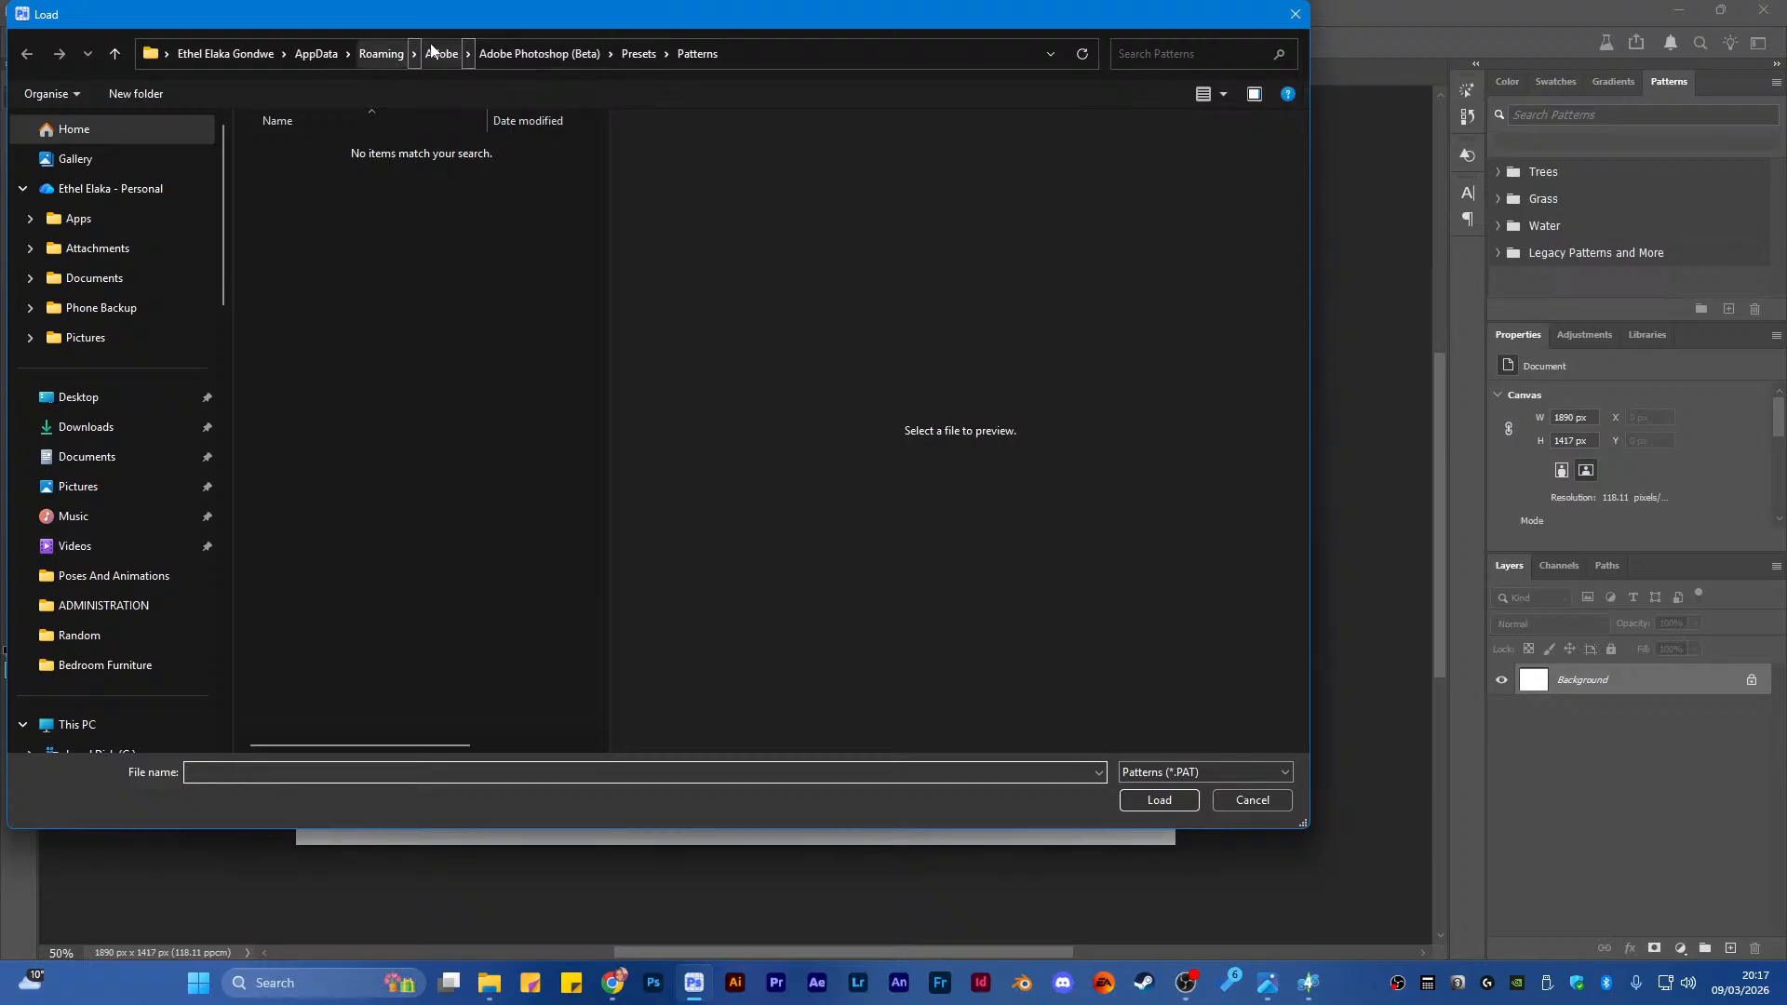
{"action": "left_click_drag", "start_coordinate": [437, 21], "coordinate": [514, 20]}
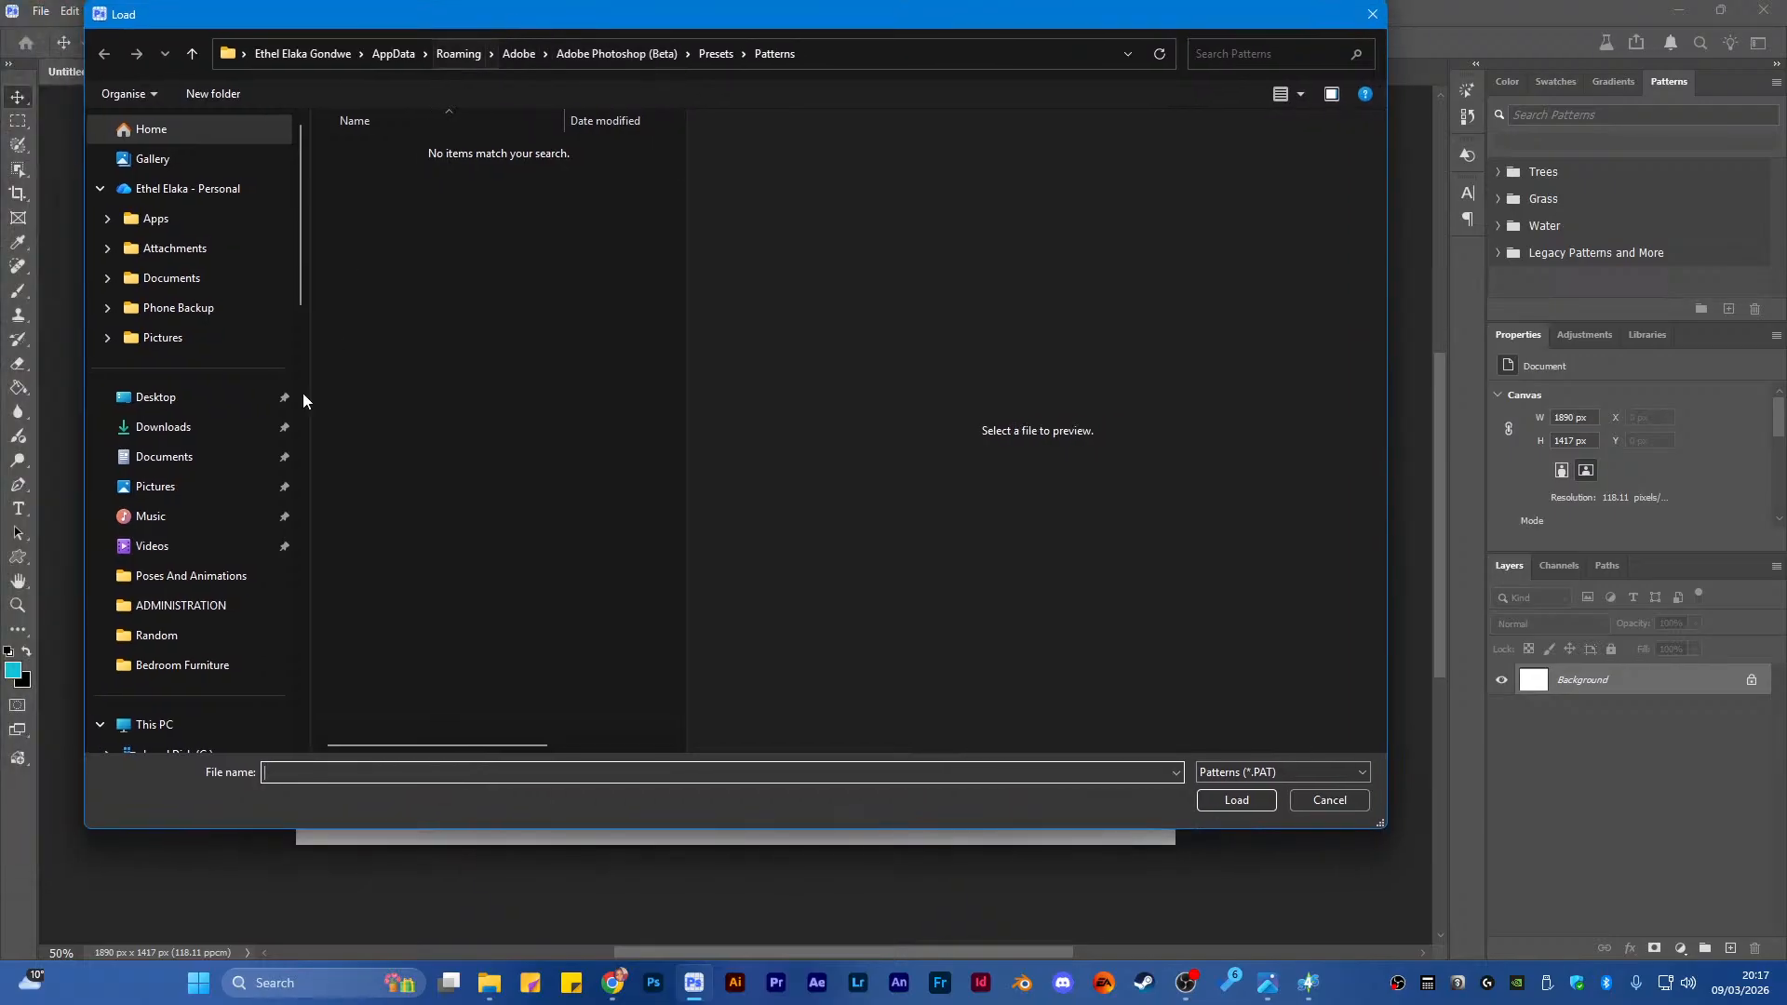
{"action": "left_click", "coordinate": [212, 666]}
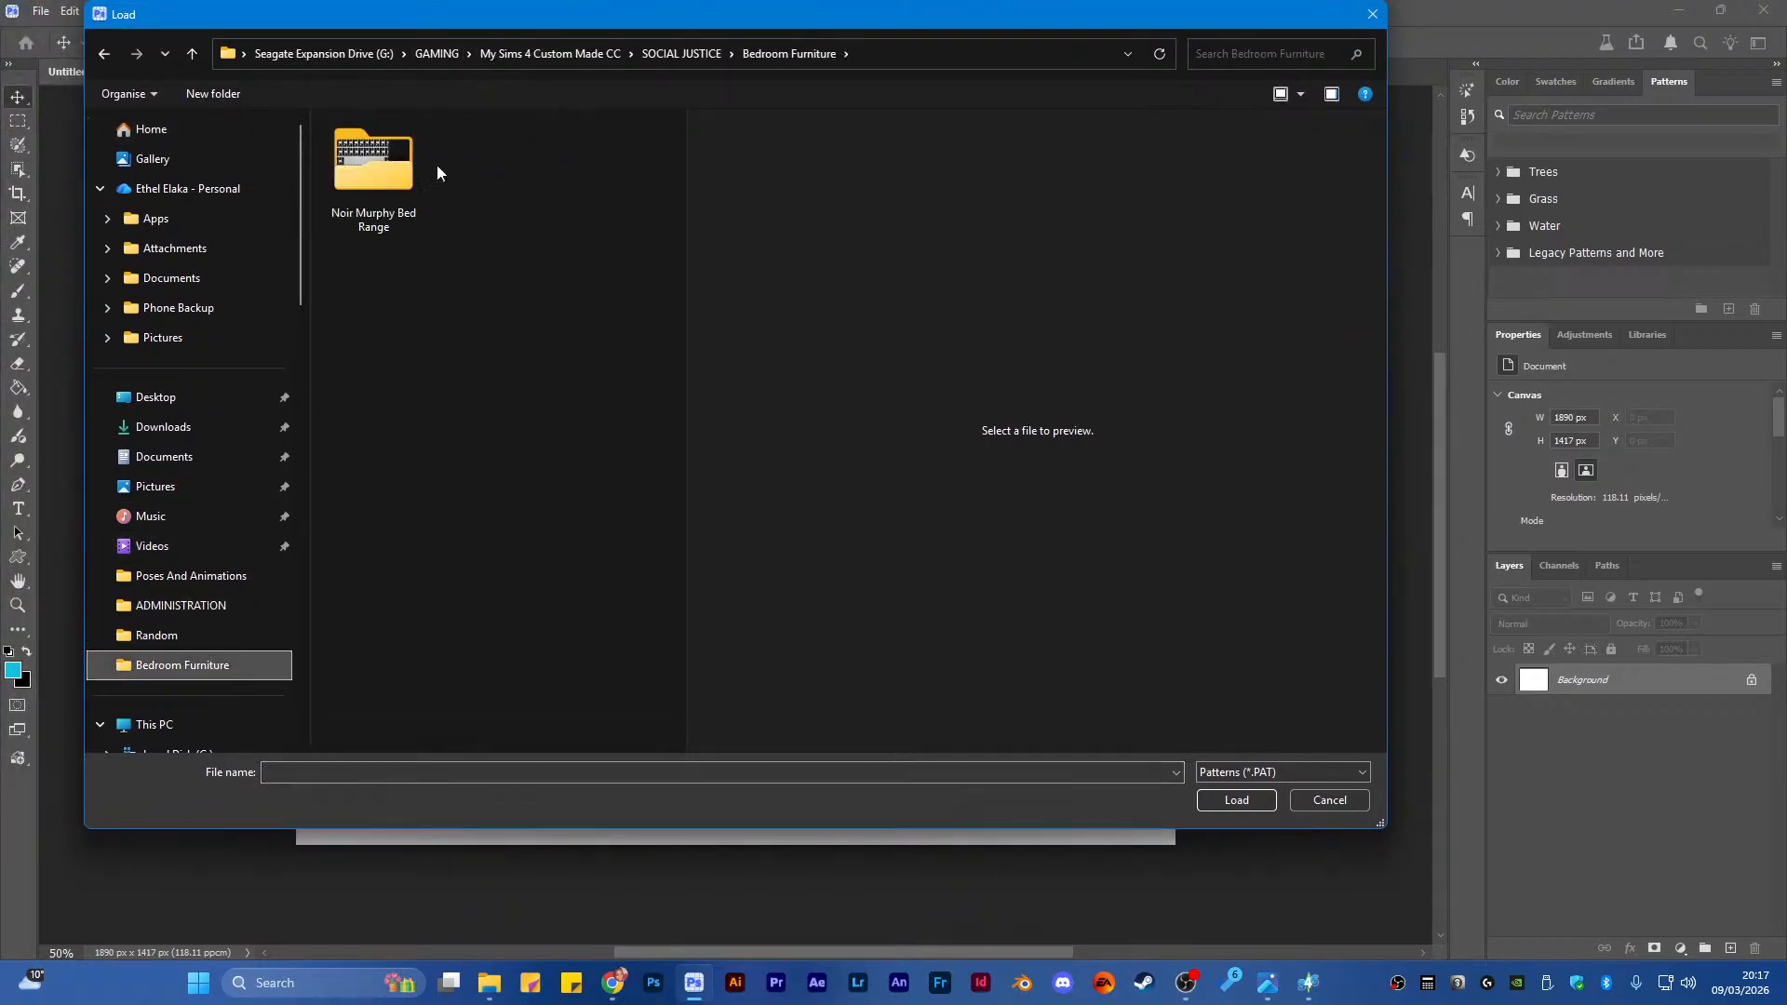
{"action": "left_click", "coordinate": [455, 56]}
{"action": "double_click", "coordinate": [416, 565]}
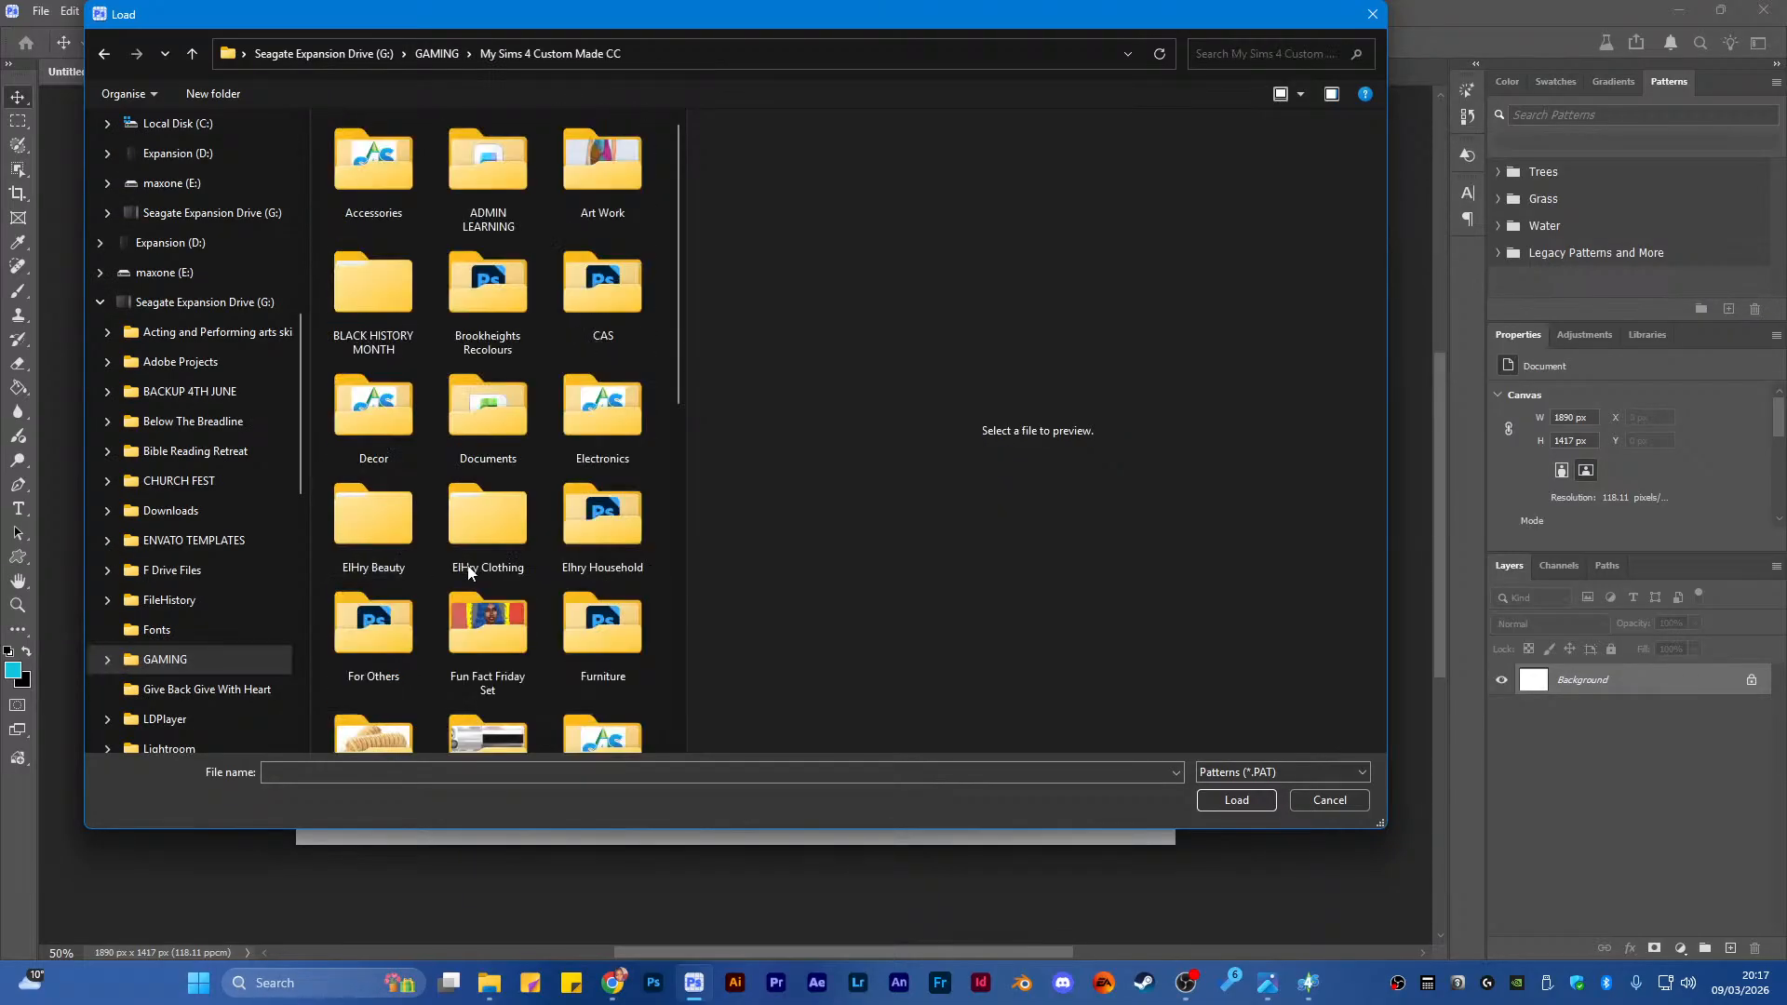
{"action": "left_click_drag", "start_coordinate": [683, 558], "coordinate": [821, 551]}
{"action": "scroll", "coordinate": [674, 493], "scroll_direction": "down", "scroll_amount": 4}
{"action": "double_click", "coordinate": [731, 584]}
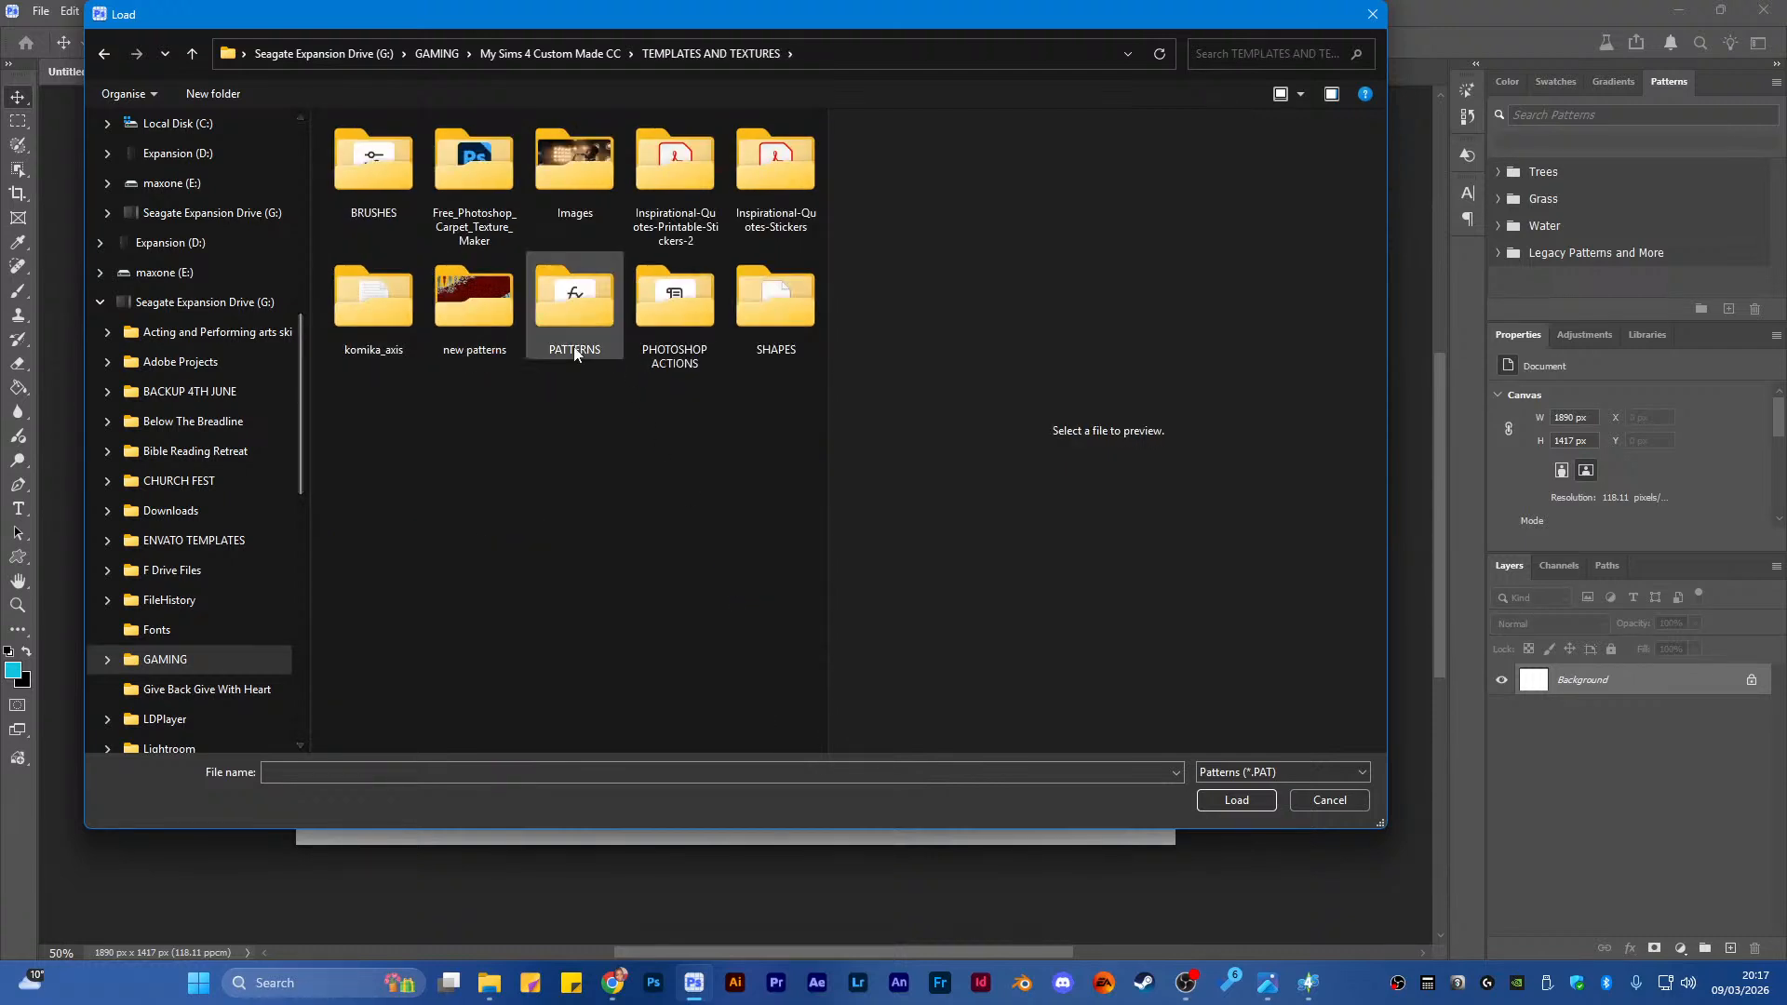
{"action": "double_click", "coordinate": [570, 327]}
Select all the .pat files in the PATTERNS folder and load them into the pattern presets
{"action": "left_click_drag", "start_coordinate": [316, 328], "coordinate": [702, 683]}
{"action": "scroll", "coordinate": [681, 640], "scroll_direction": "up", "scroll_amount": 3}
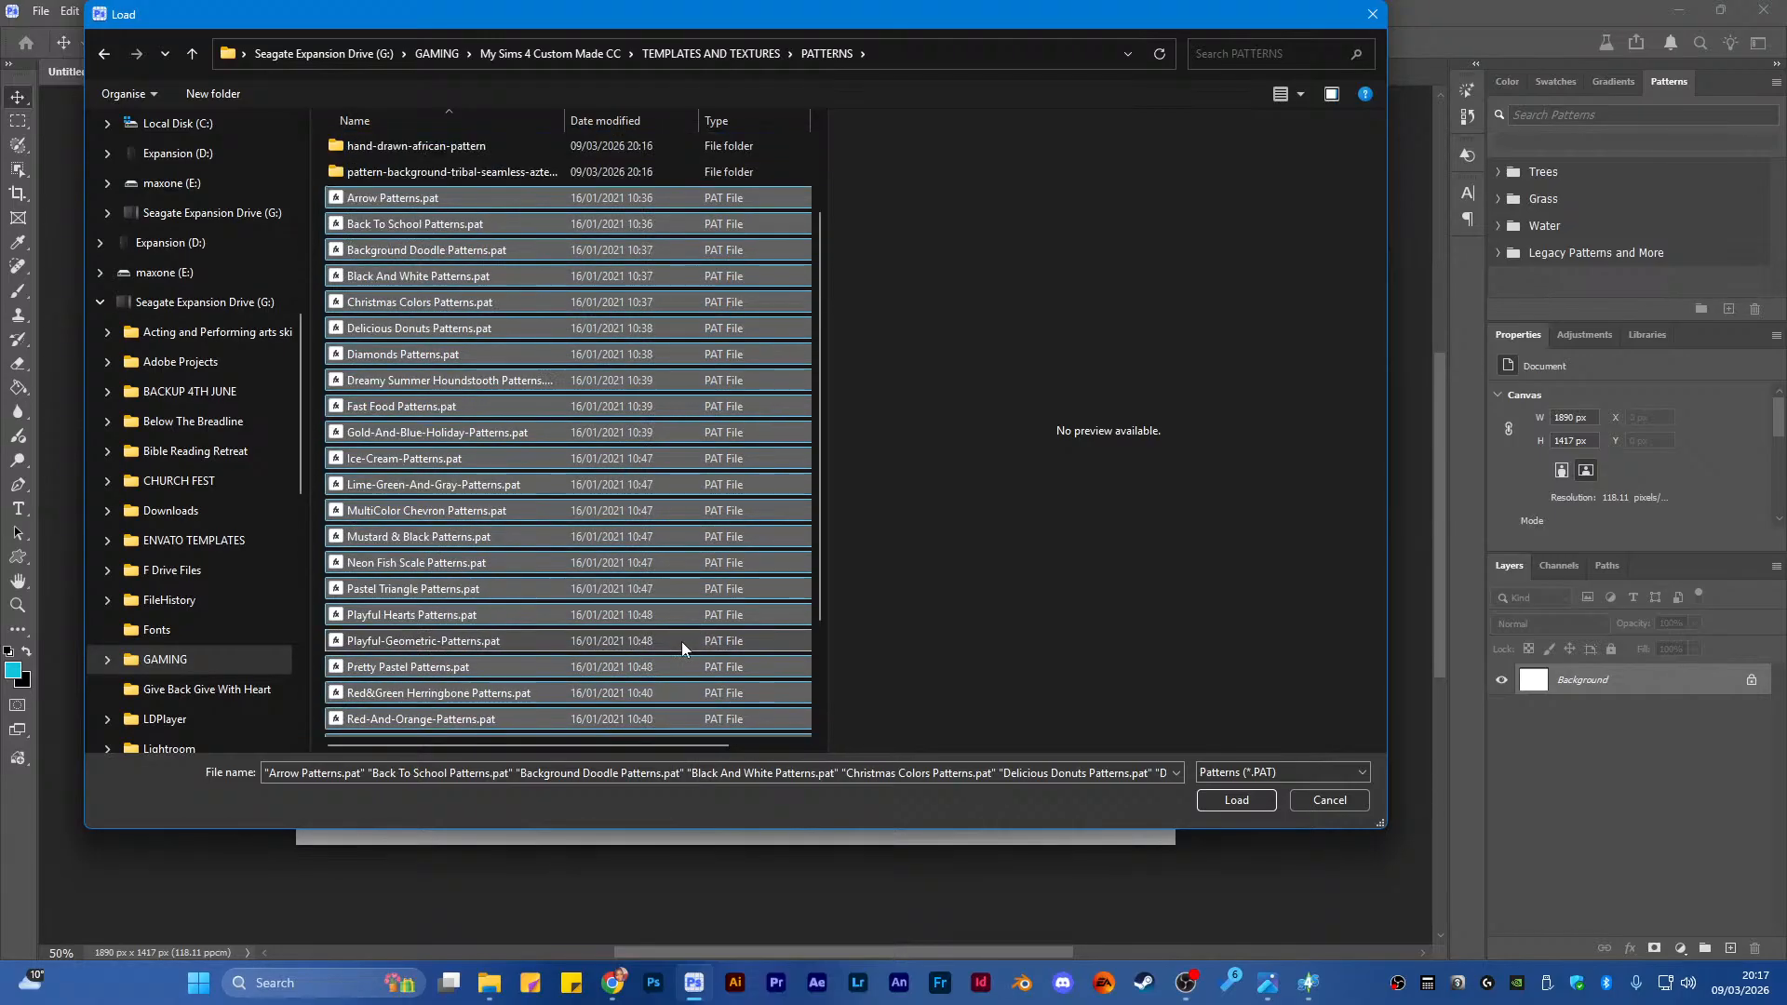
{"action": "left_click", "coordinate": [1208, 803]}
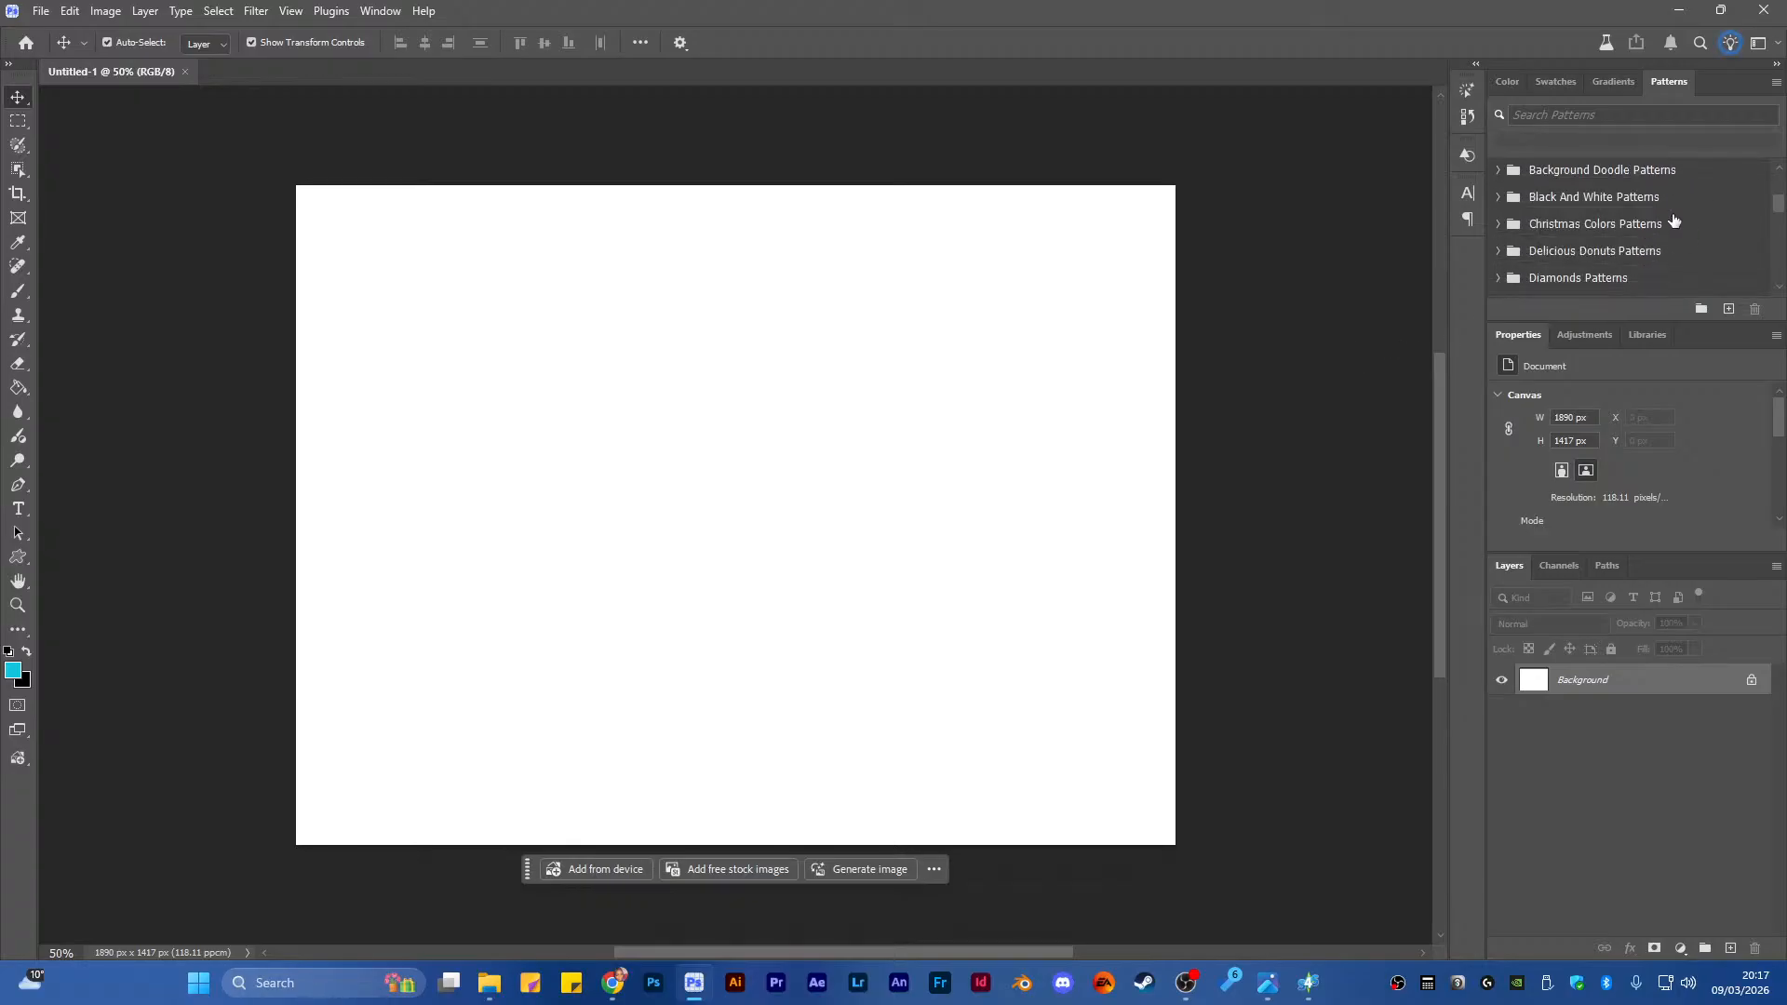
Look at the swatches in the Delicious Donuts Patterns group and collapse the group again
{"action": "left_click", "coordinate": [1497, 251]}
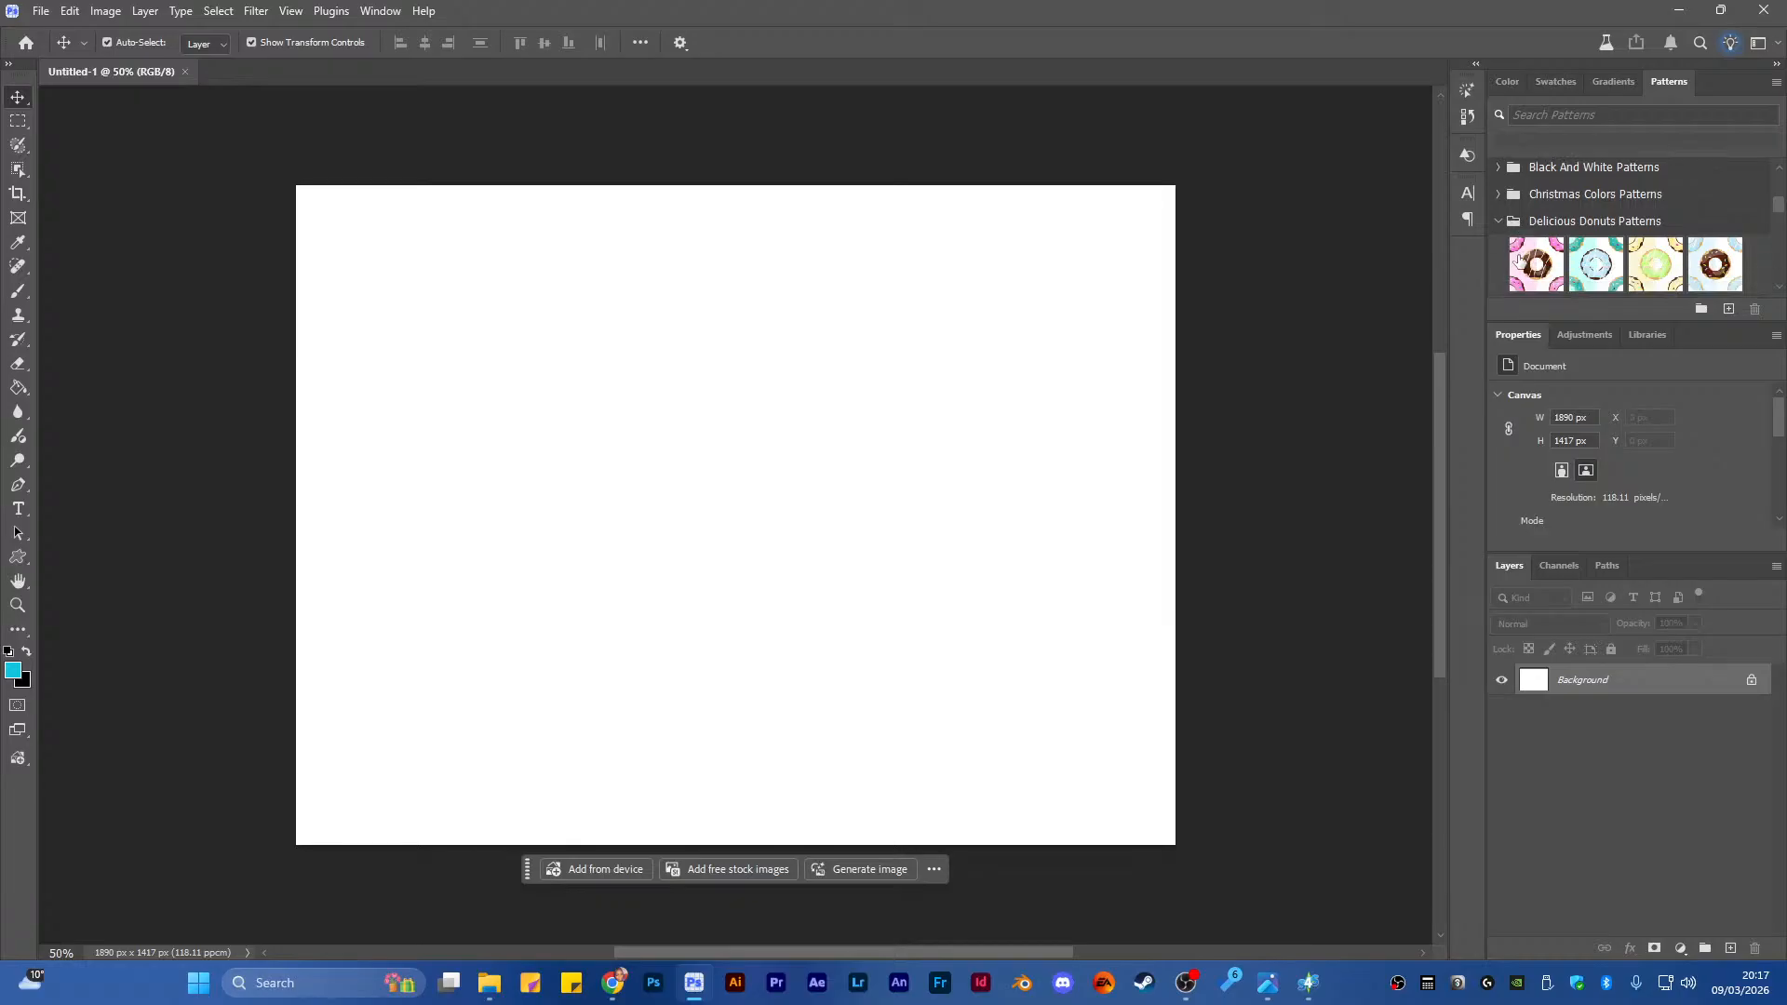
{"action": "left_click", "coordinate": [1495, 222]}
{"action": "scroll", "coordinate": [1507, 228], "scroll_direction": "up", "scroll_amount": 4}
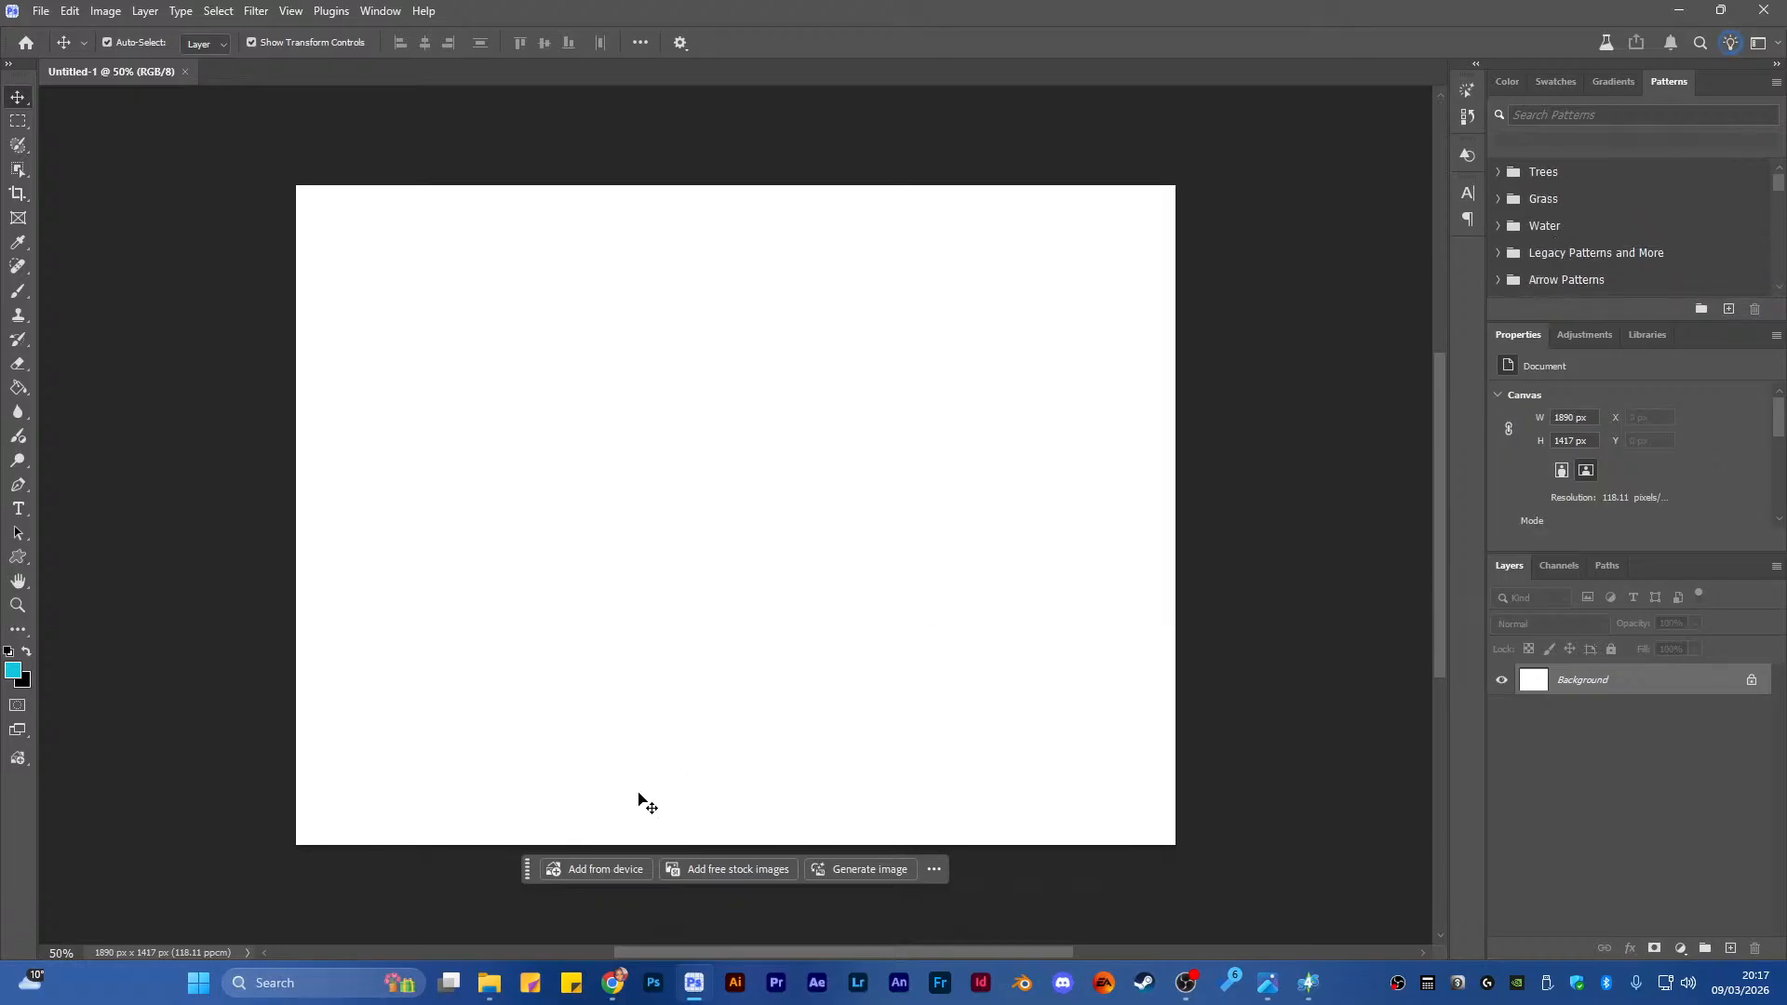
Switch to the PATTERNS folder in File Explorer and preview the JPG in the african-fabric-patterns folder
{"action": "mouse_move", "coordinate": [490, 982]}
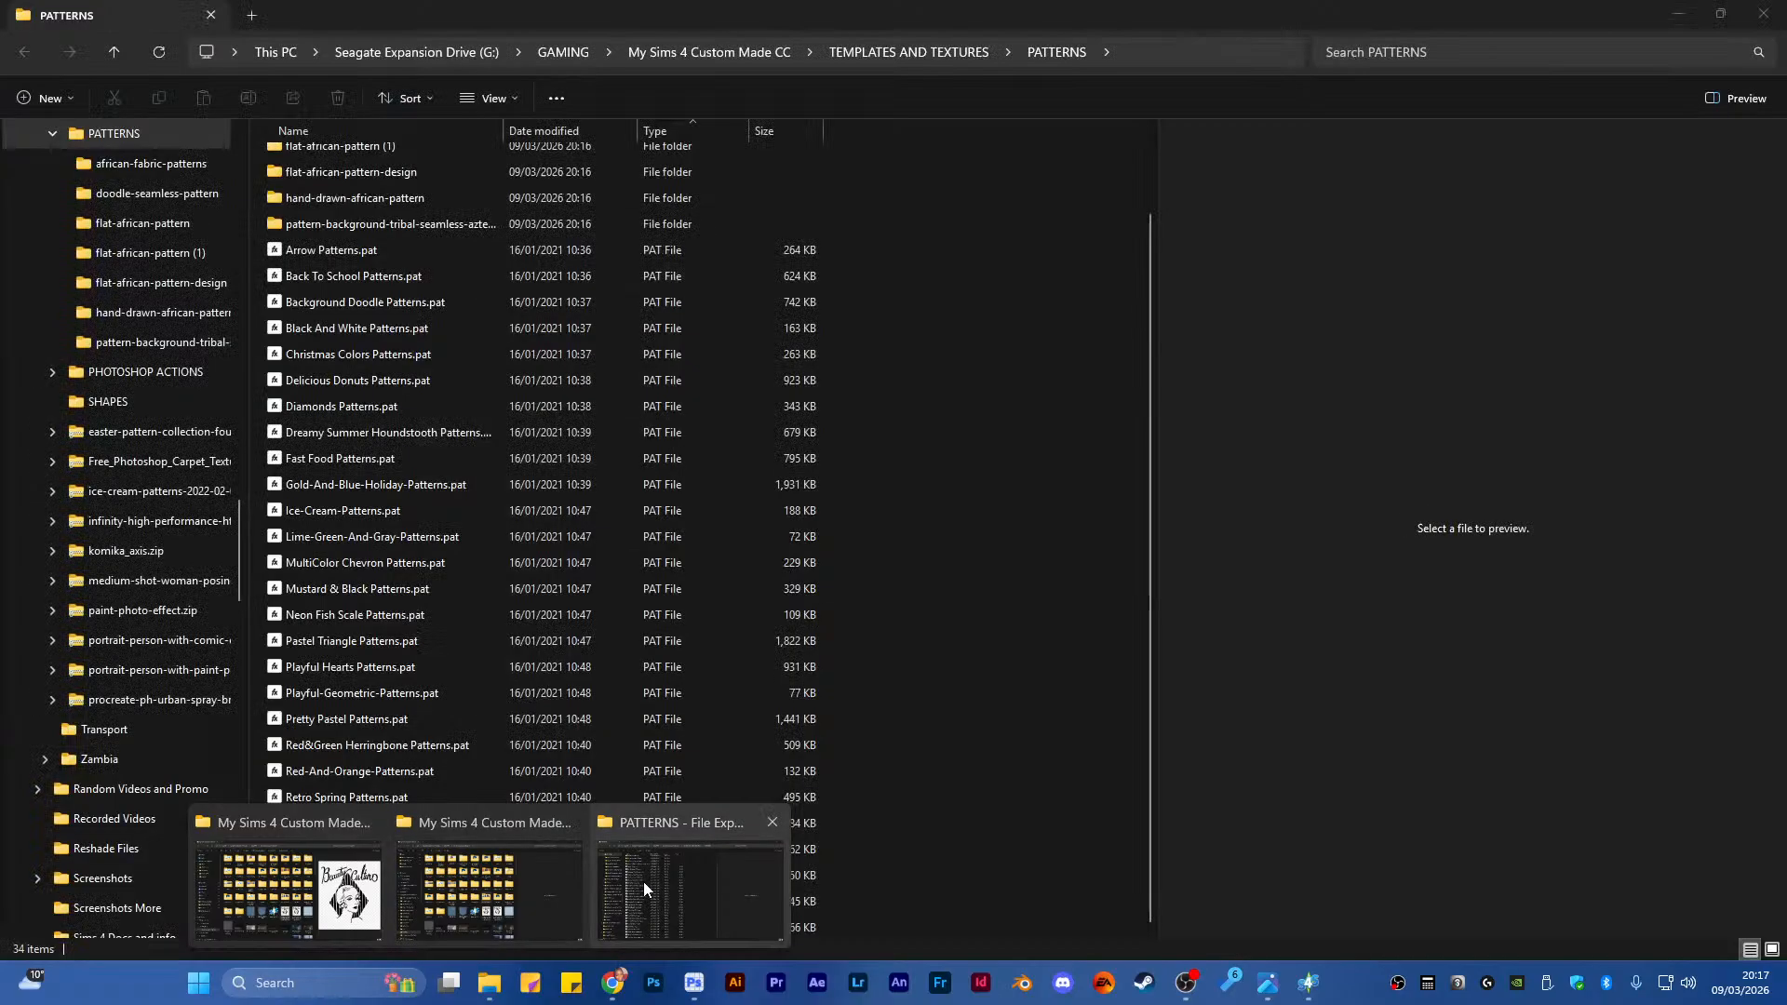
{"action": "left_click", "coordinate": [644, 880]}
{"action": "scroll", "coordinate": [437, 248], "scroll_direction": "up", "scroll_amount": 2}
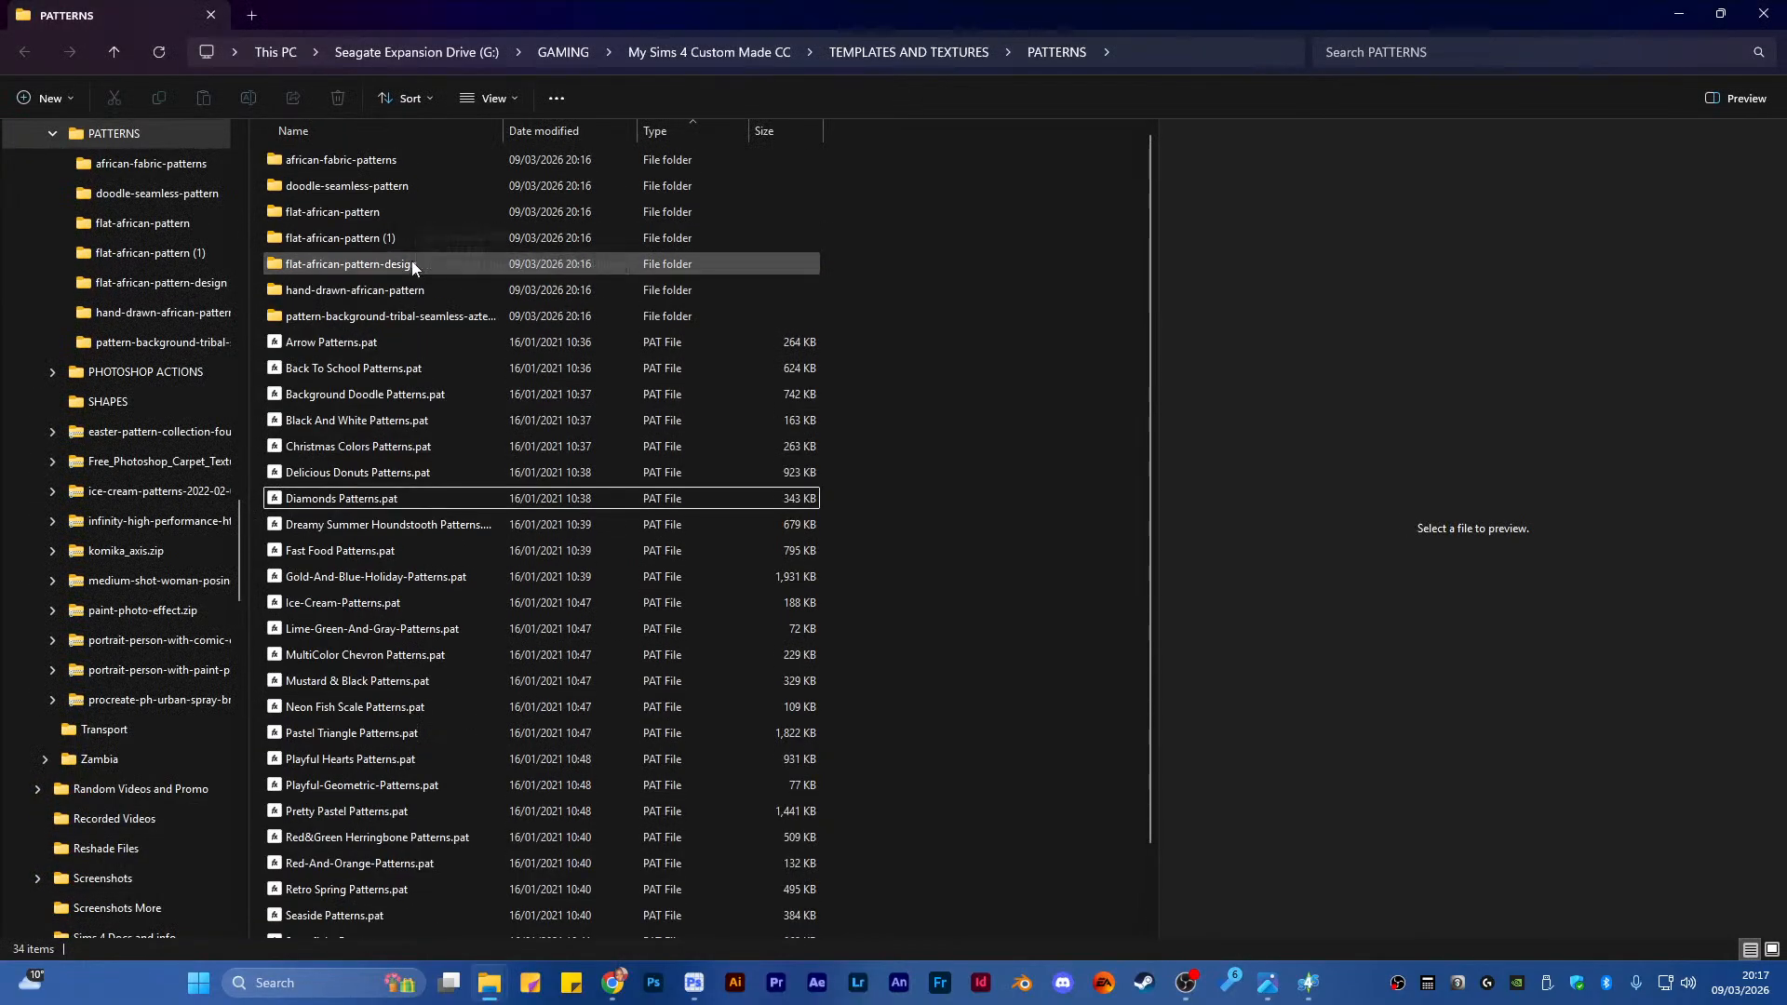
{"action": "double_click", "coordinate": [311, 165]}
{"action": "left_click", "coordinate": [394, 199]}
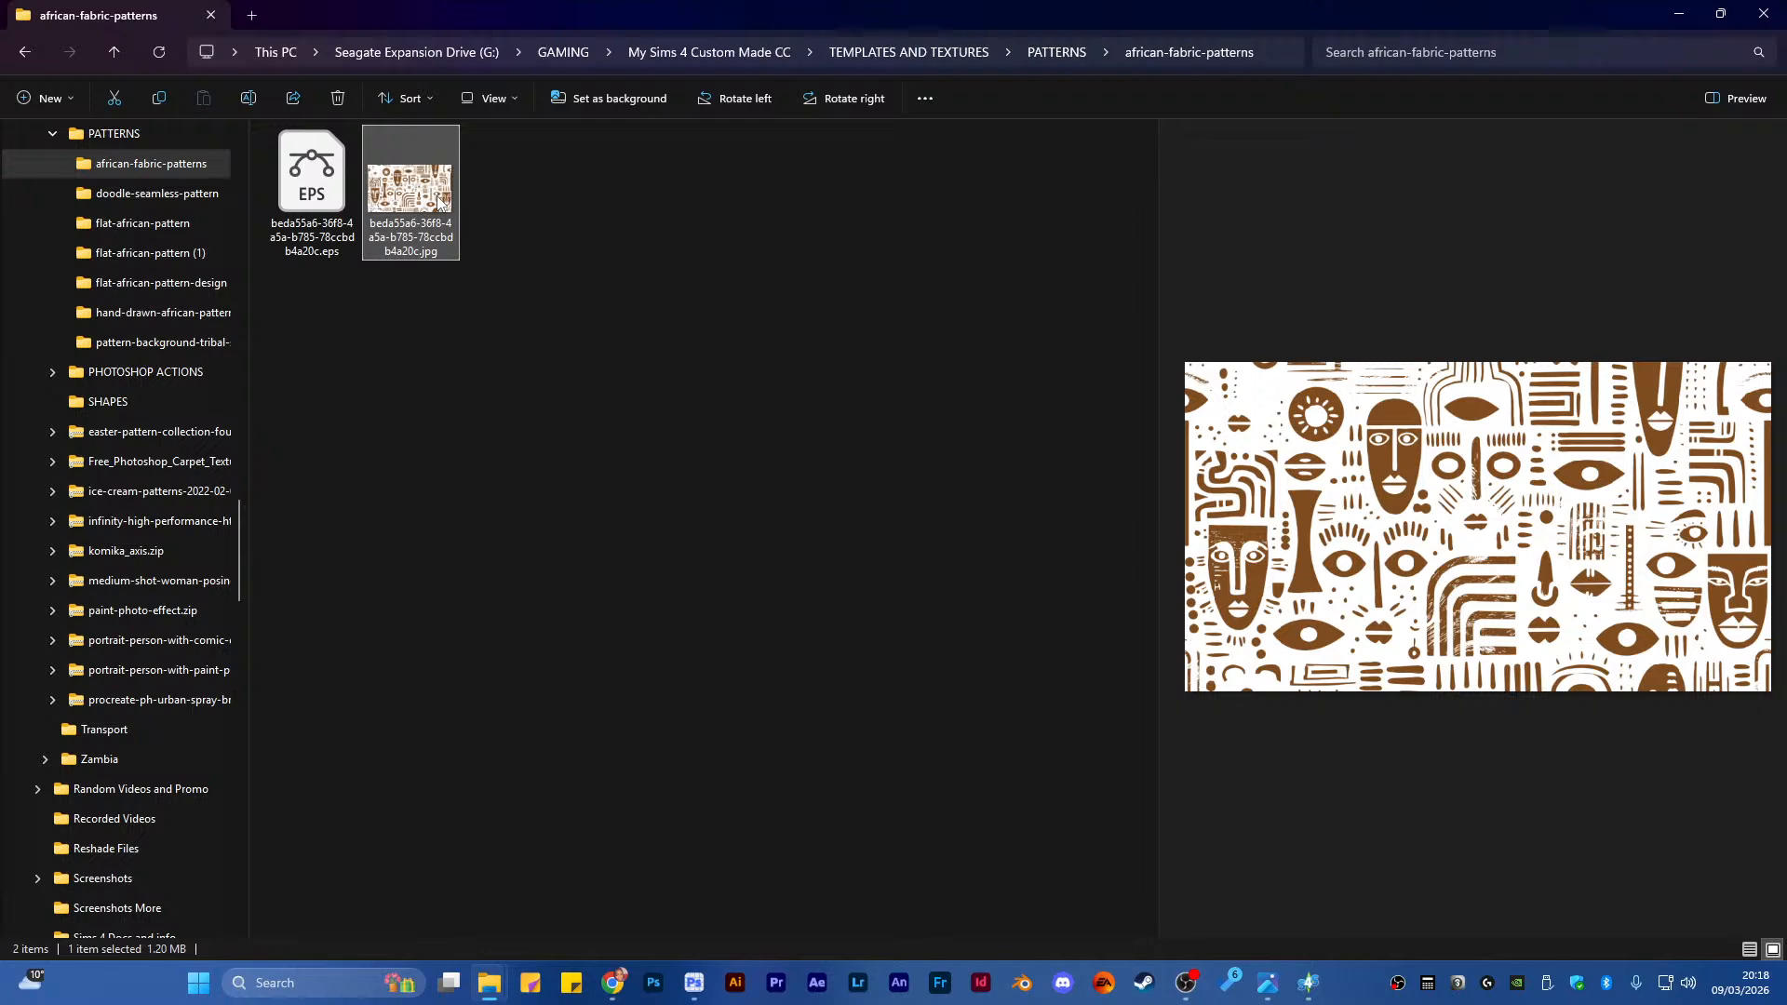
{"action": "left_click", "coordinate": [1059, 54]}
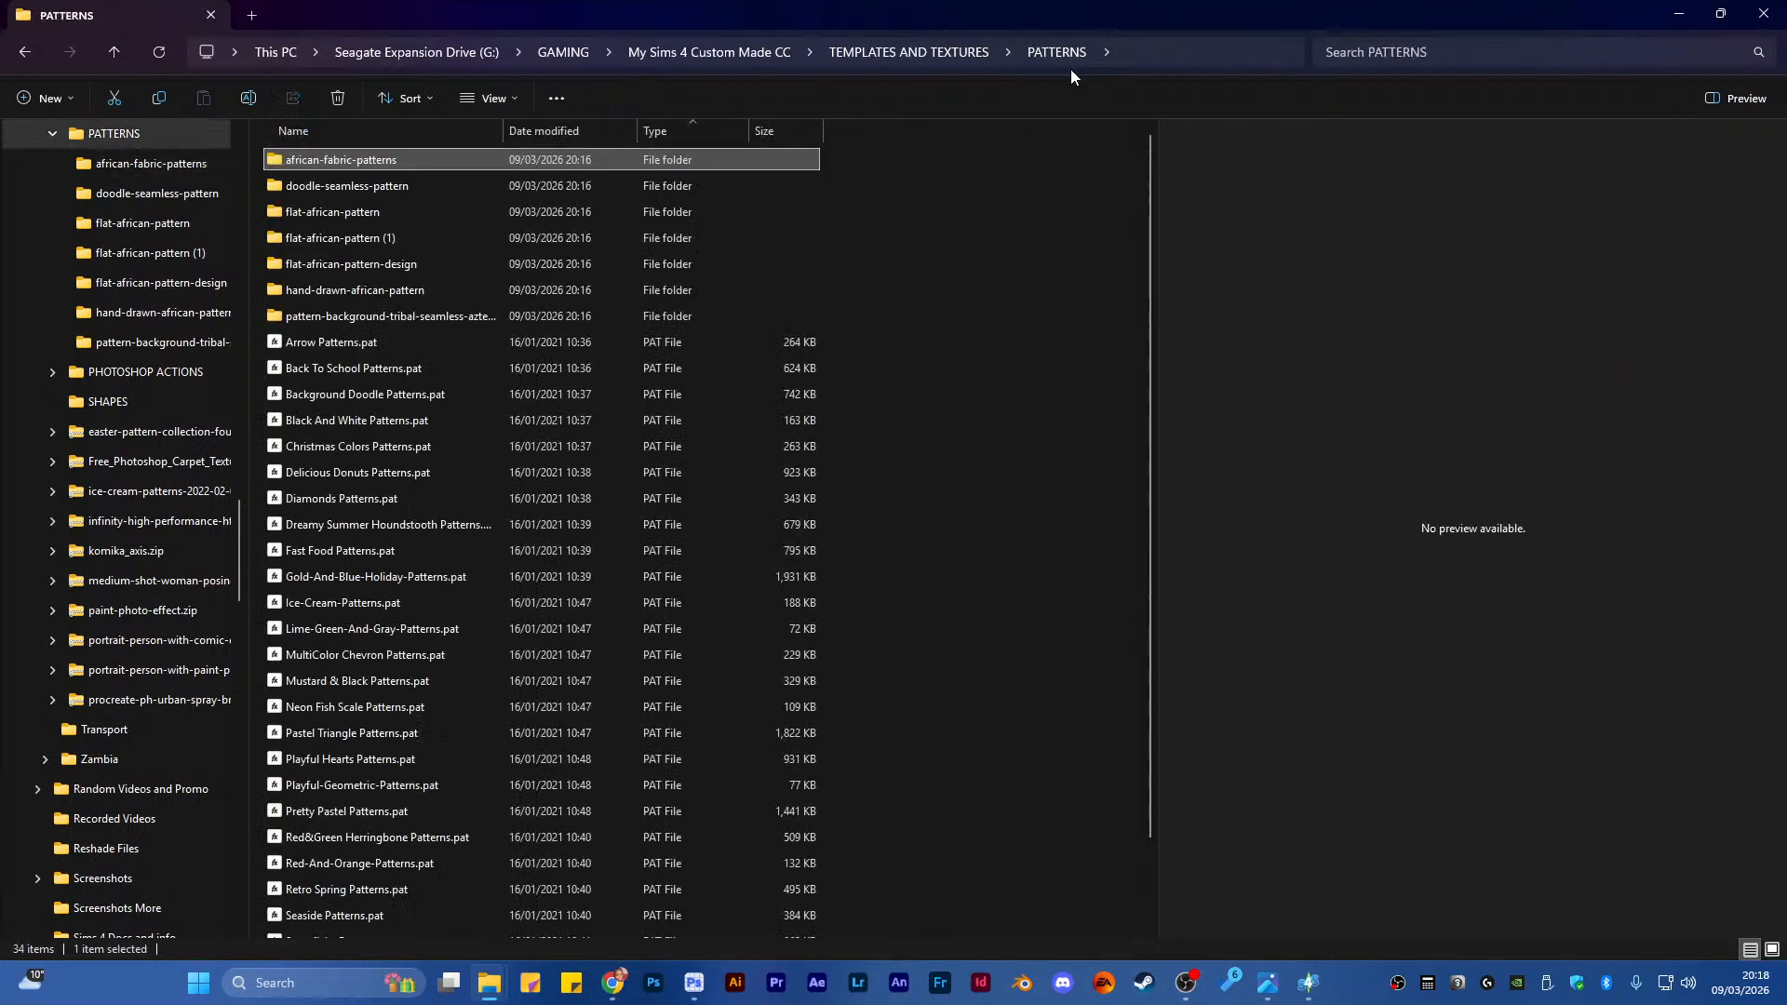
Check the contents of the doodle-seamless-pattern folder and preview 6991441.jpg in the flat-african-pattern folder
{"action": "left_click", "coordinate": [330, 194]}
{"action": "double_click", "coordinate": [331, 193]}
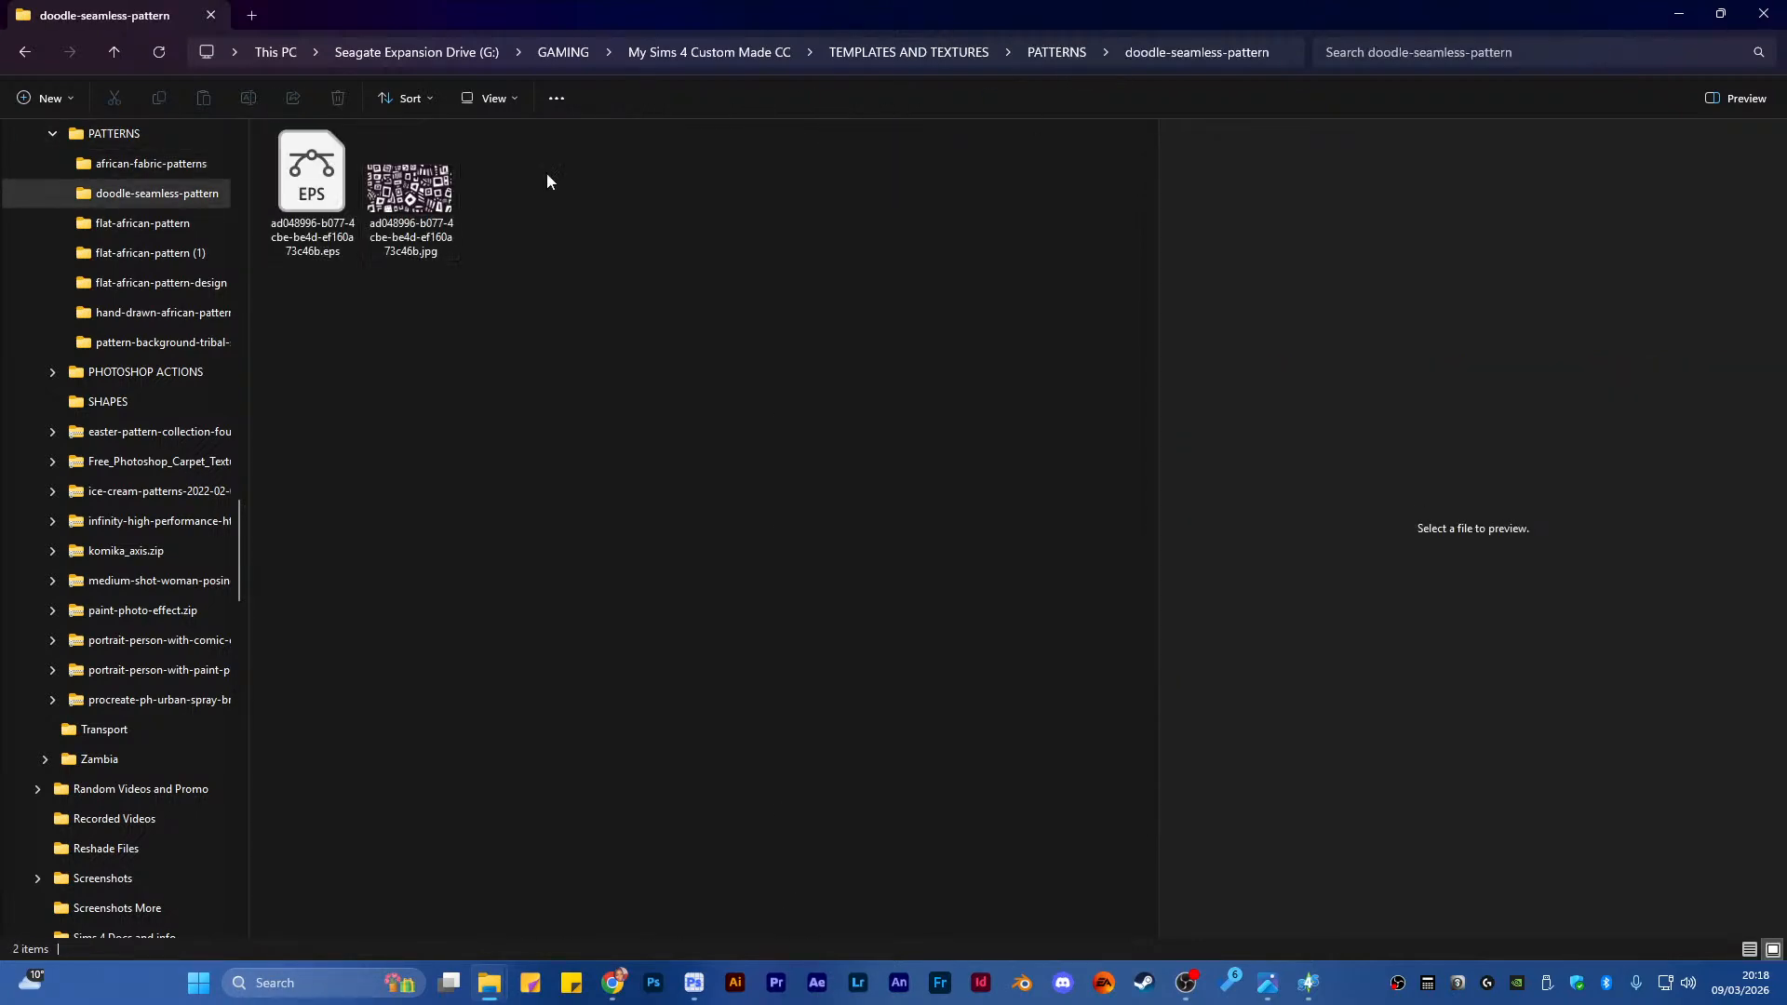
{"action": "left_click", "coordinate": [1070, 53]}
{"action": "double_click", "coordinate": [372, 209]}
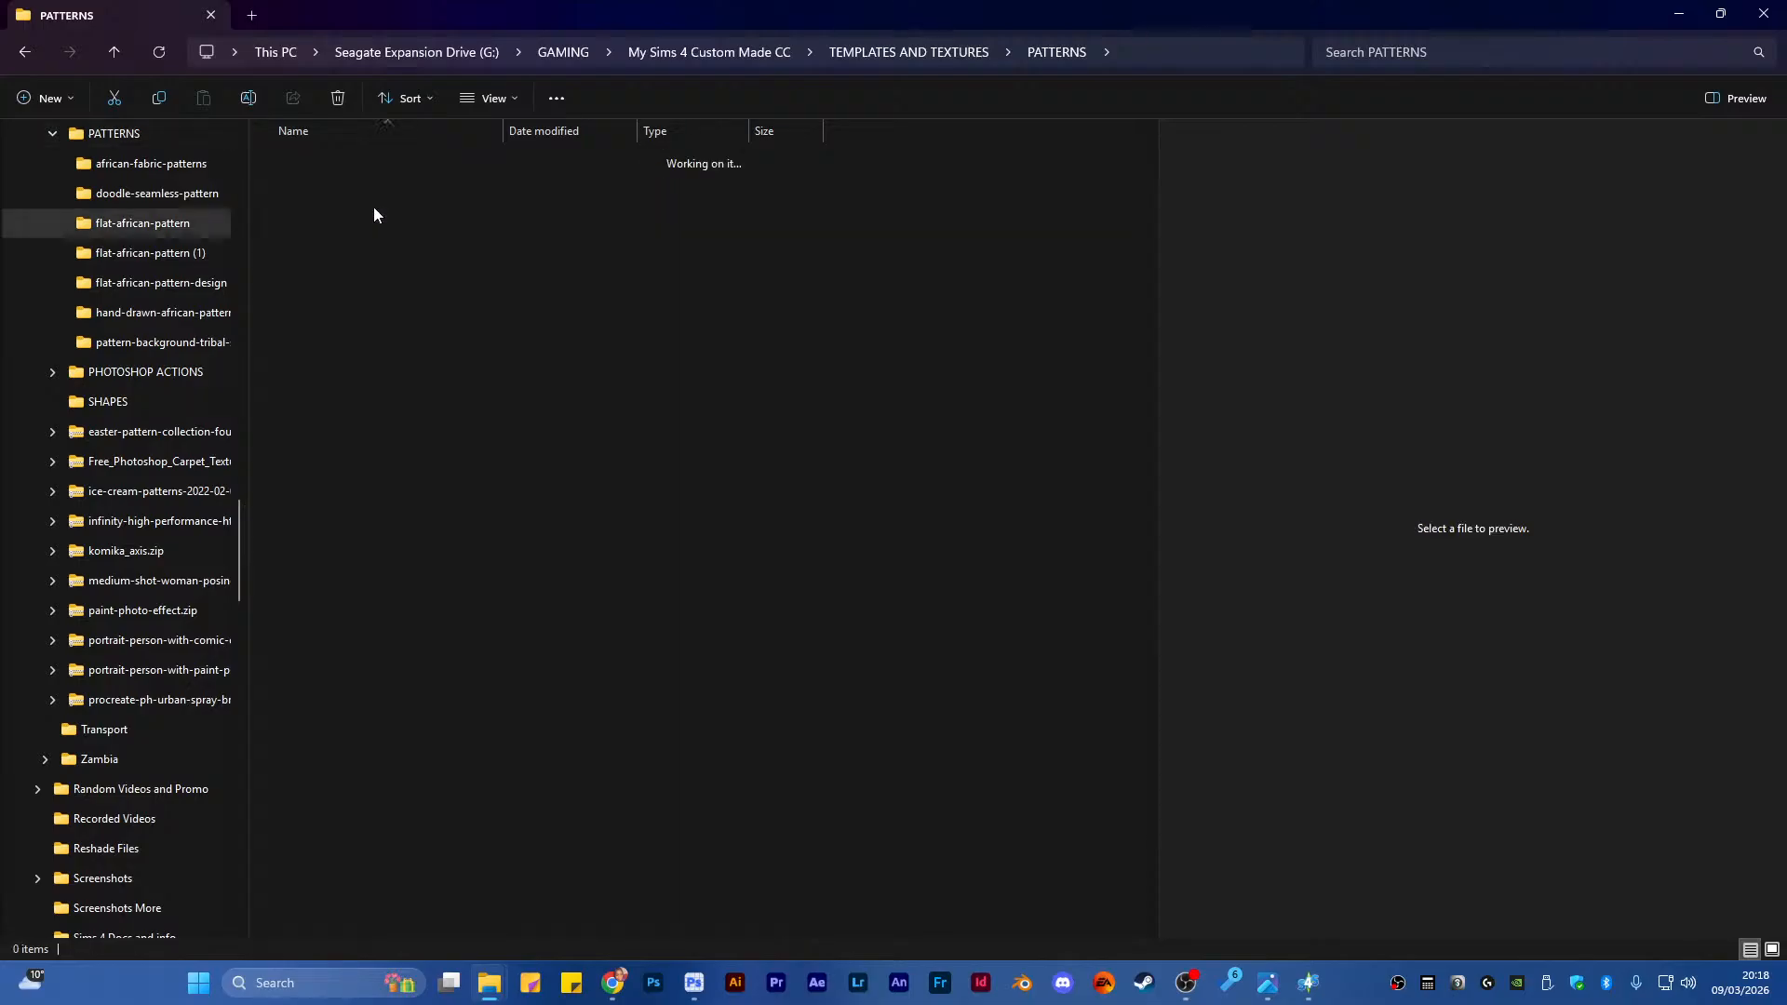
{"action": "left_click", "coordinate": [372, 162]}
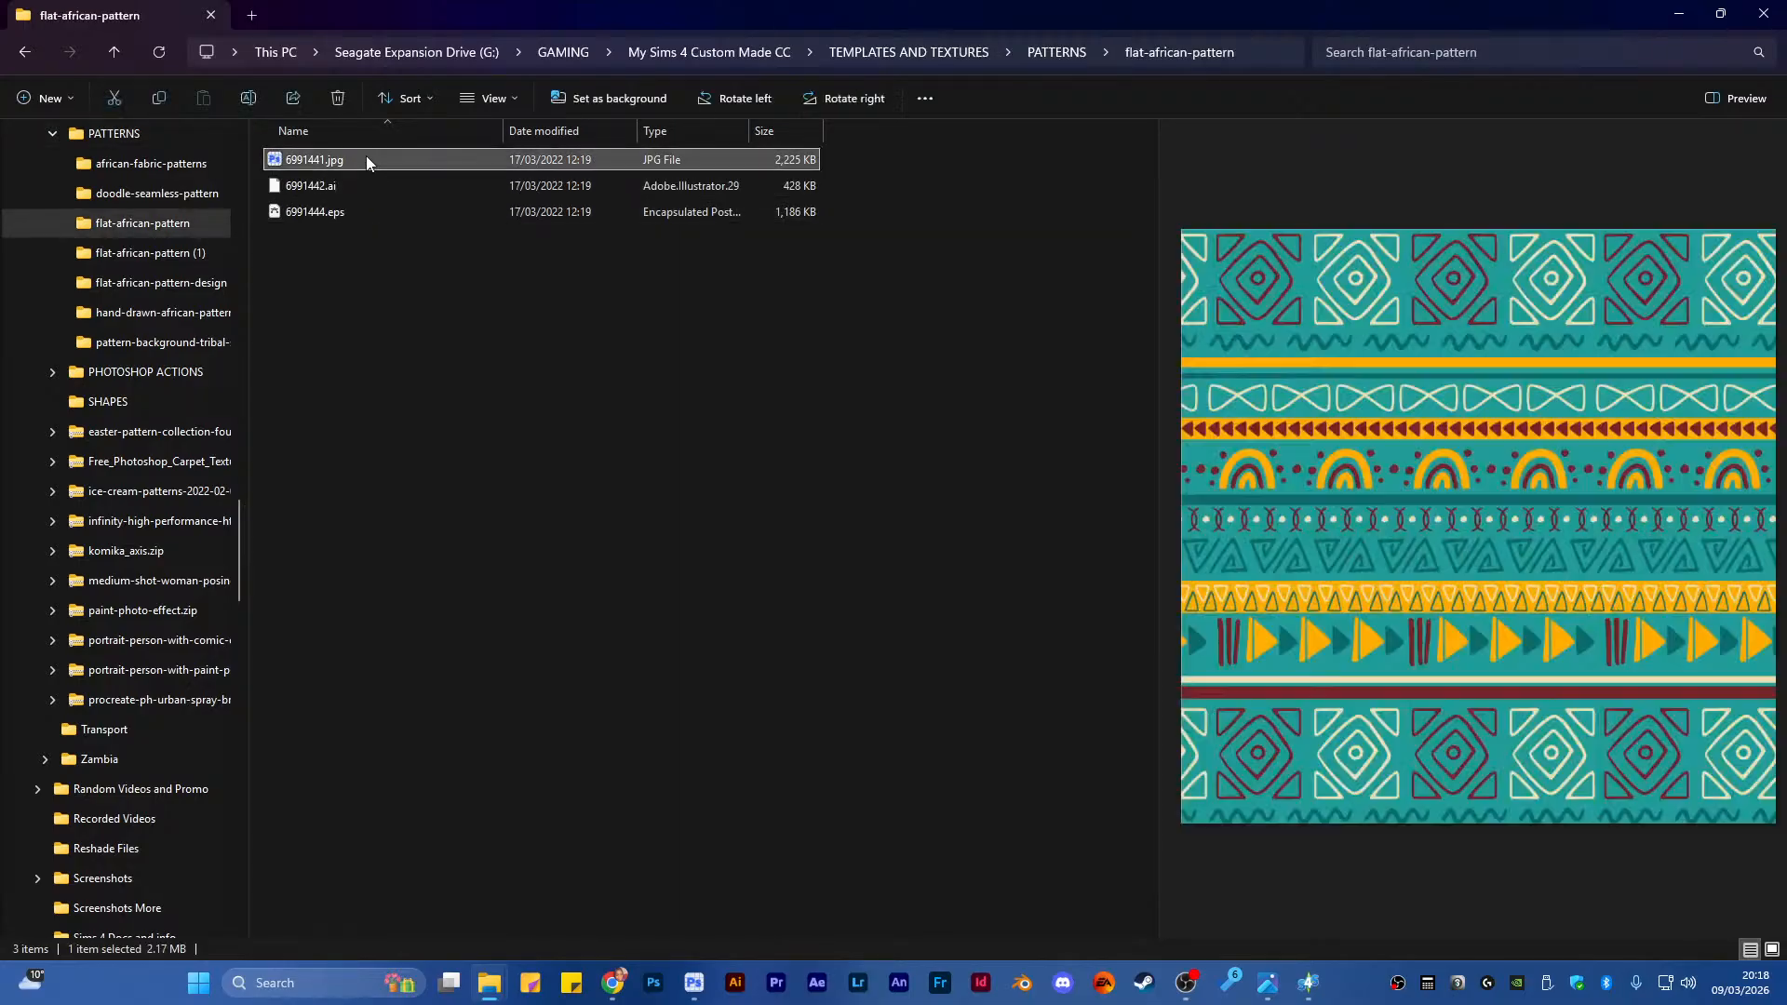
{"action": "left_click", "coordinate": [1035, 53]}
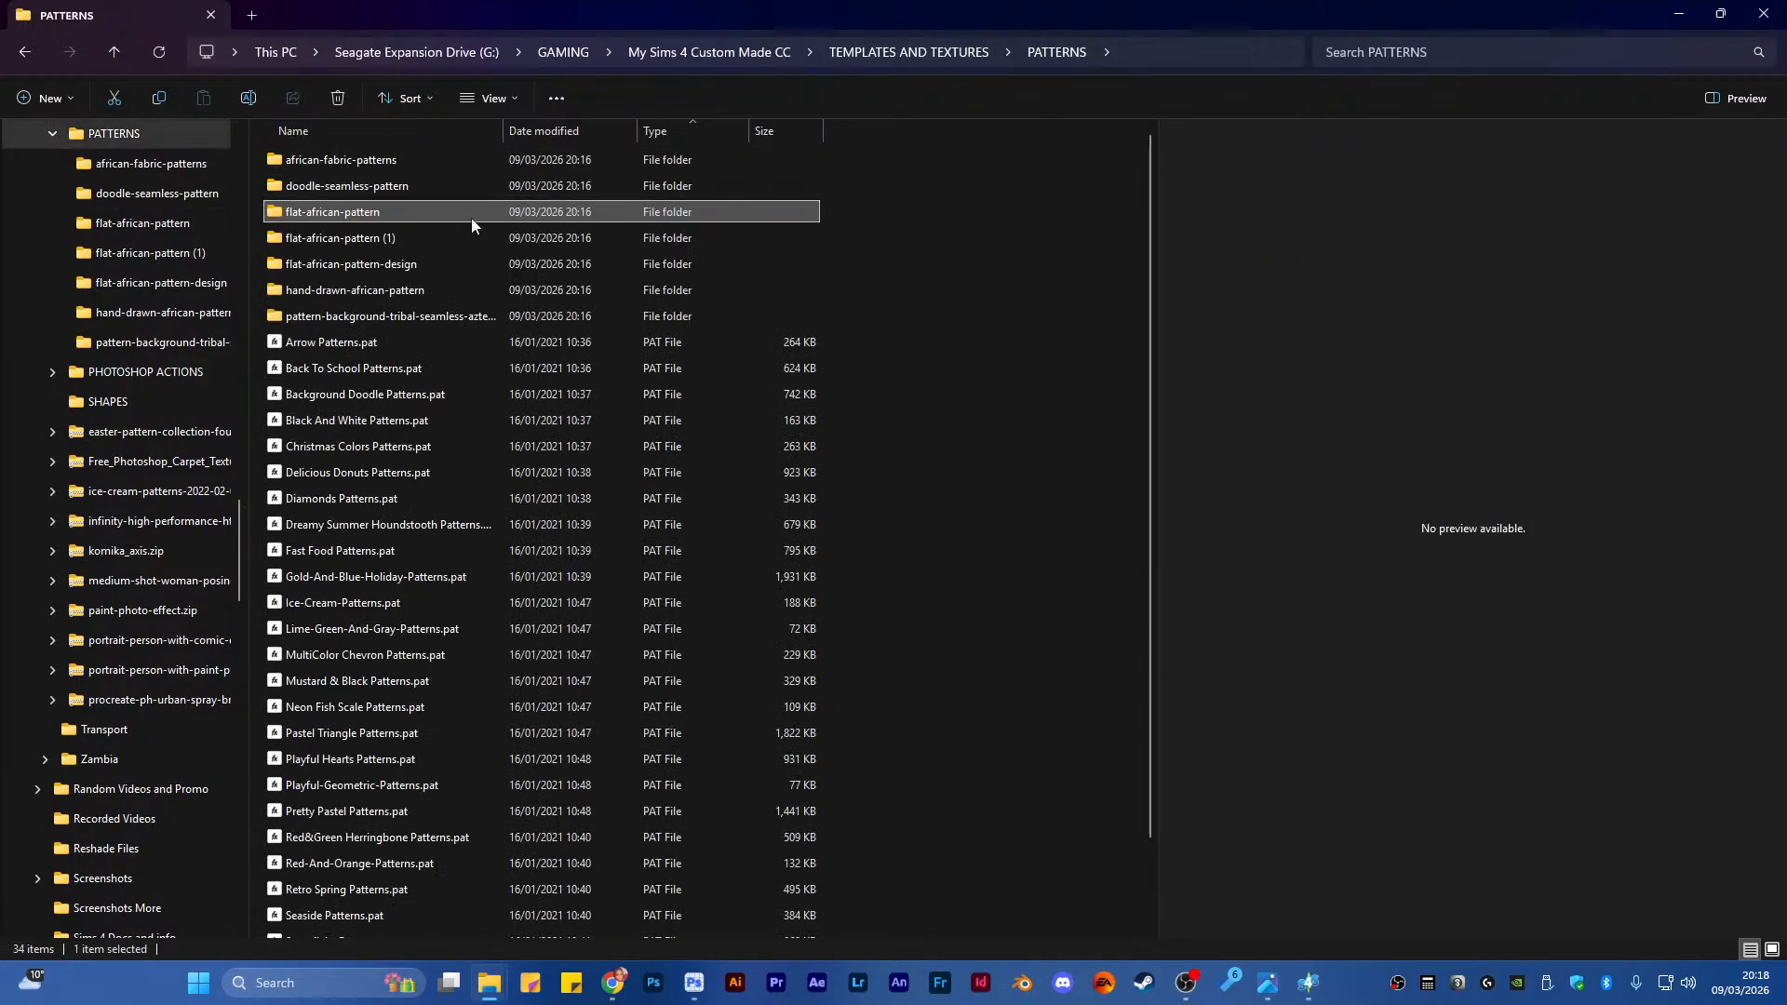
Preview the pattern images in the flat-african-pattern (1), flat-african-pattern and flat-african-pattern-design folders
{"action": "double_click", "coordinate": [401, 237]}
{"action": "left_click", "coordinate": [309, 212]}
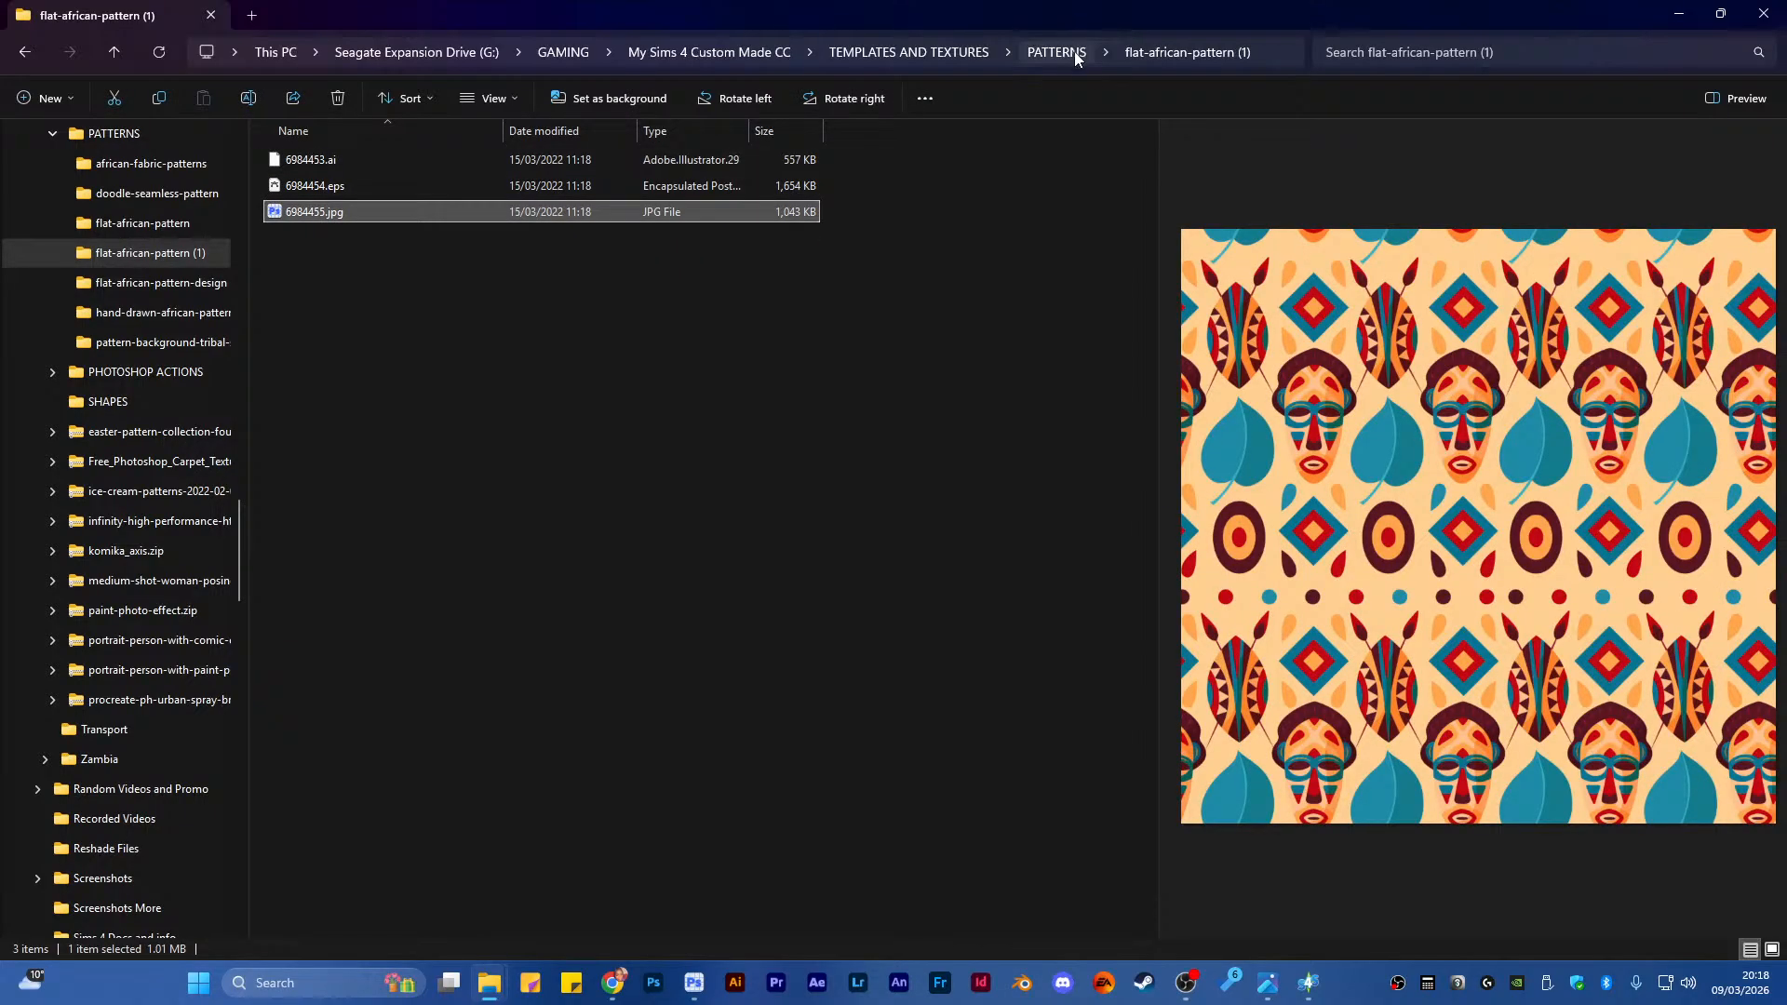
{"action": "left_click", "coordinate": [1077, 56]}
{"action": "double_click", "coordinate": [354, 218]}
{"action": "left_click", "coordinate": [321, 216]}
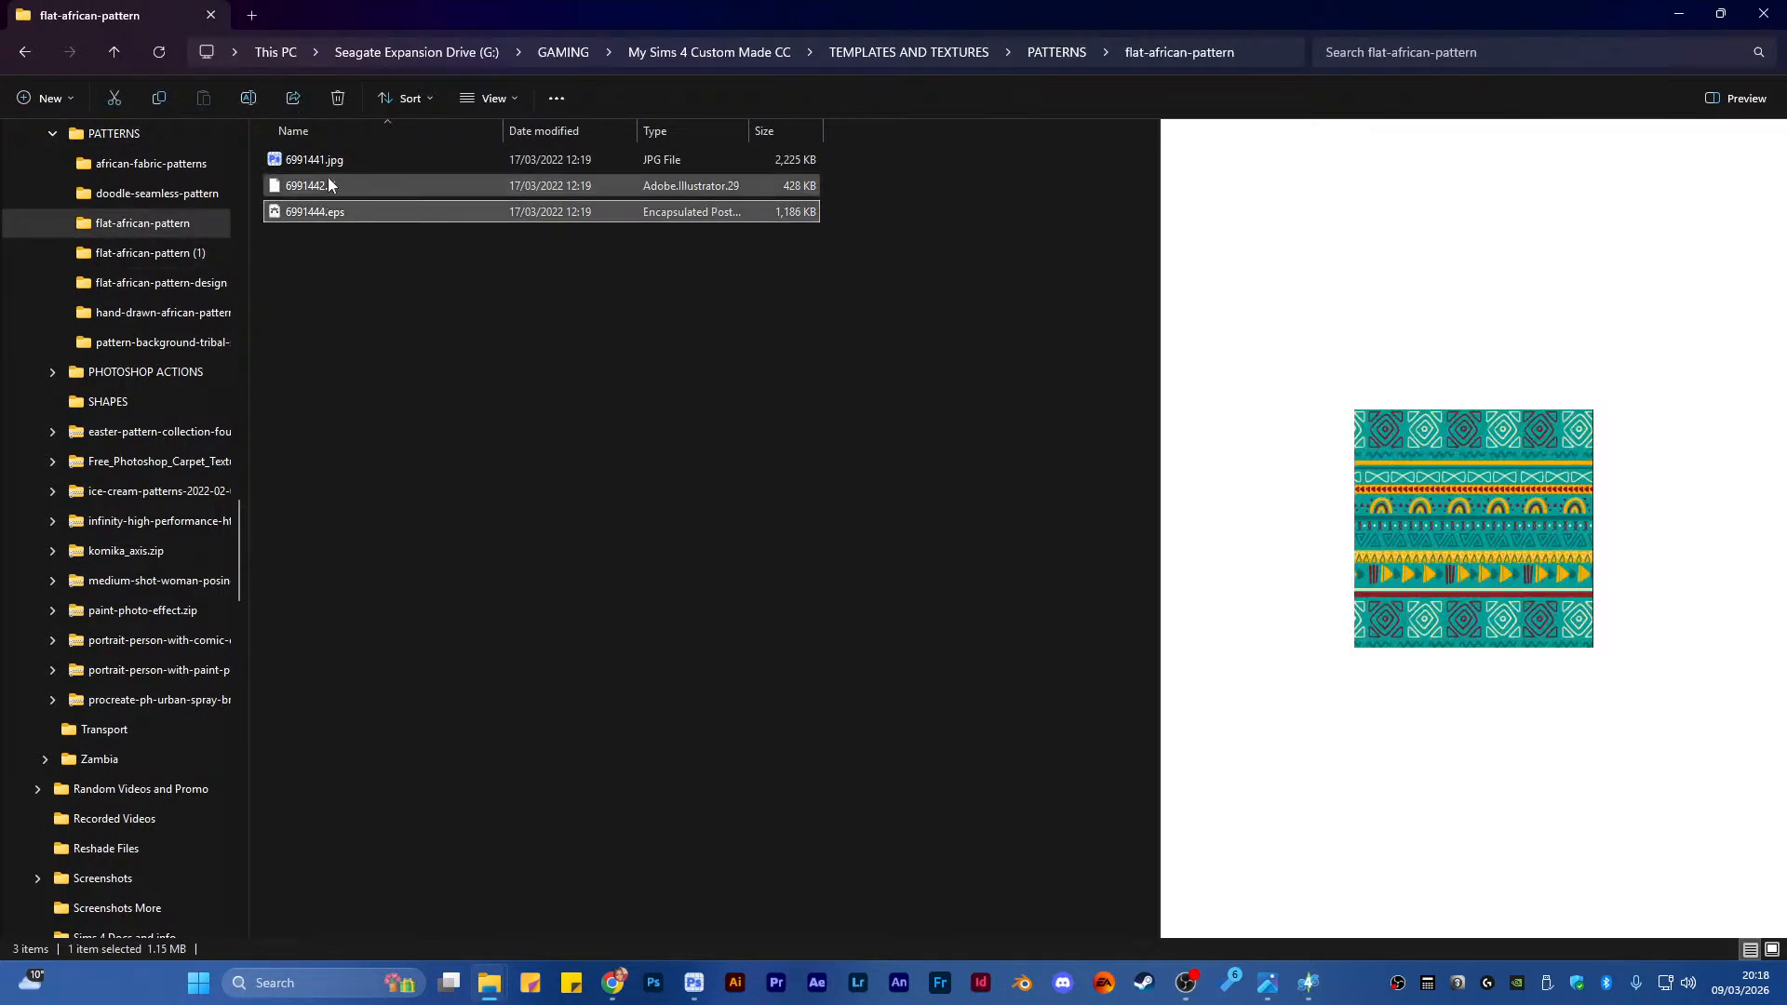
{"action": "left_click", "coordinate": [331, 160]}
{"action": "left_click", "coordinate": [1057, 52]}
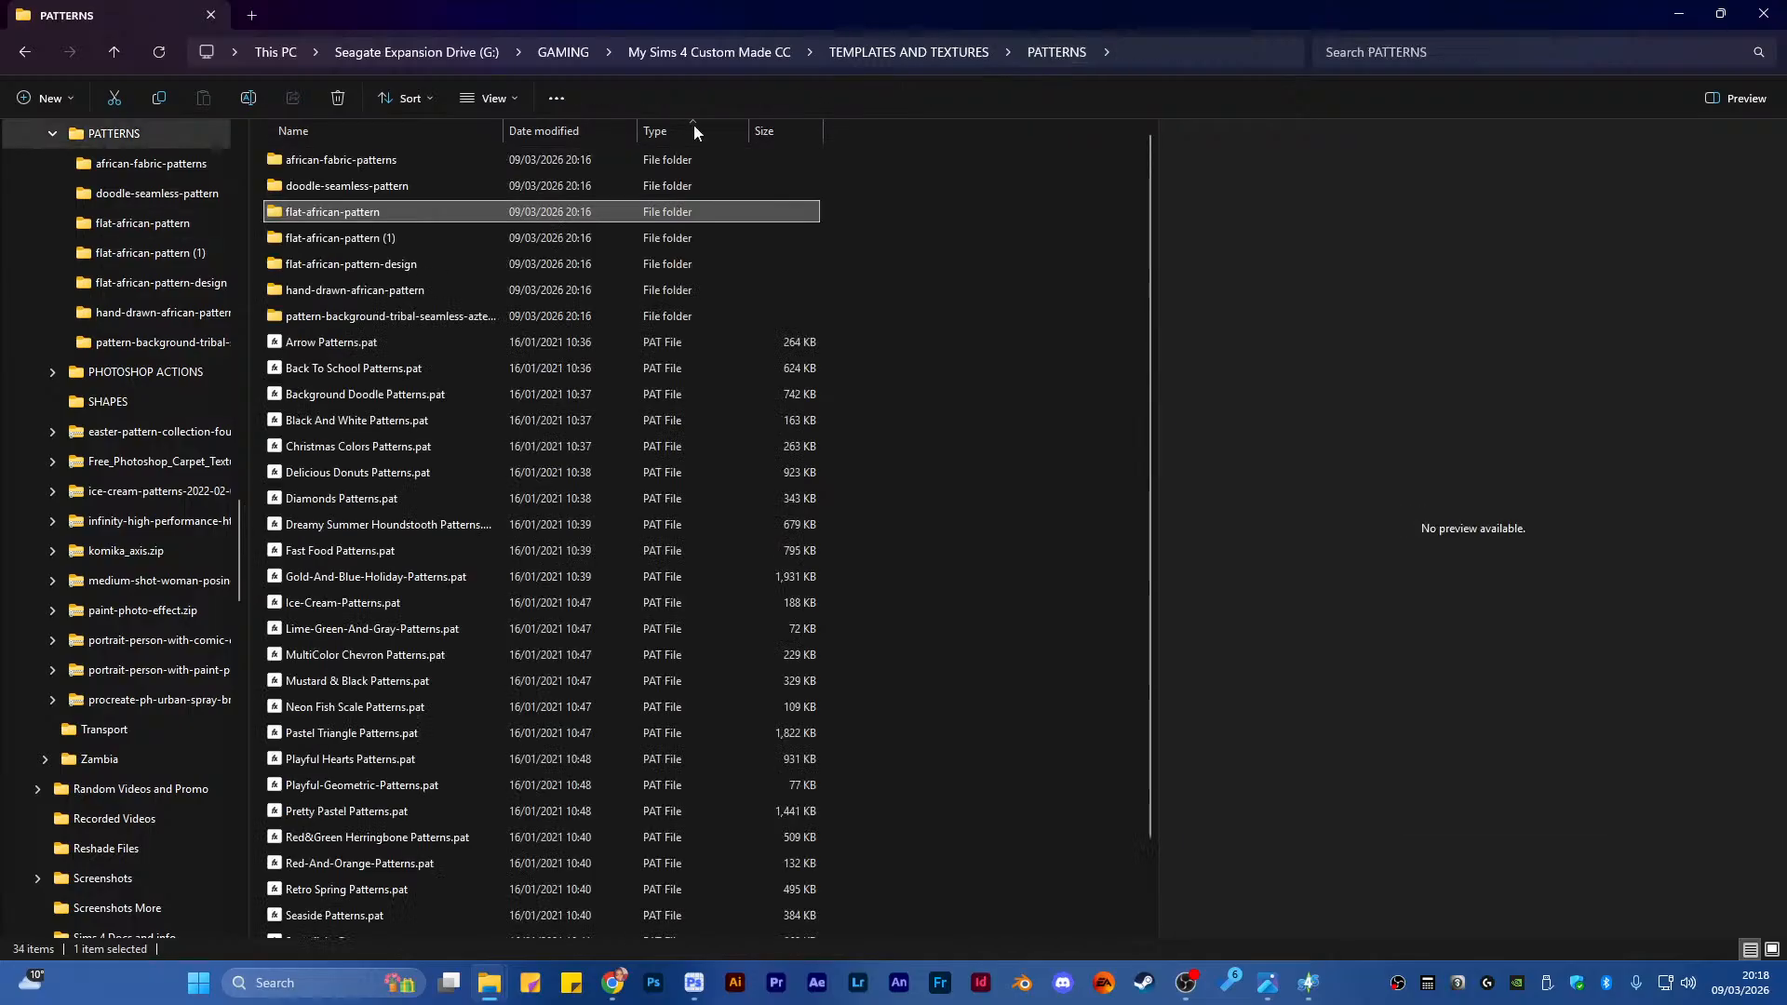
{"action": "double_click", "coordinate": [354, 264]}
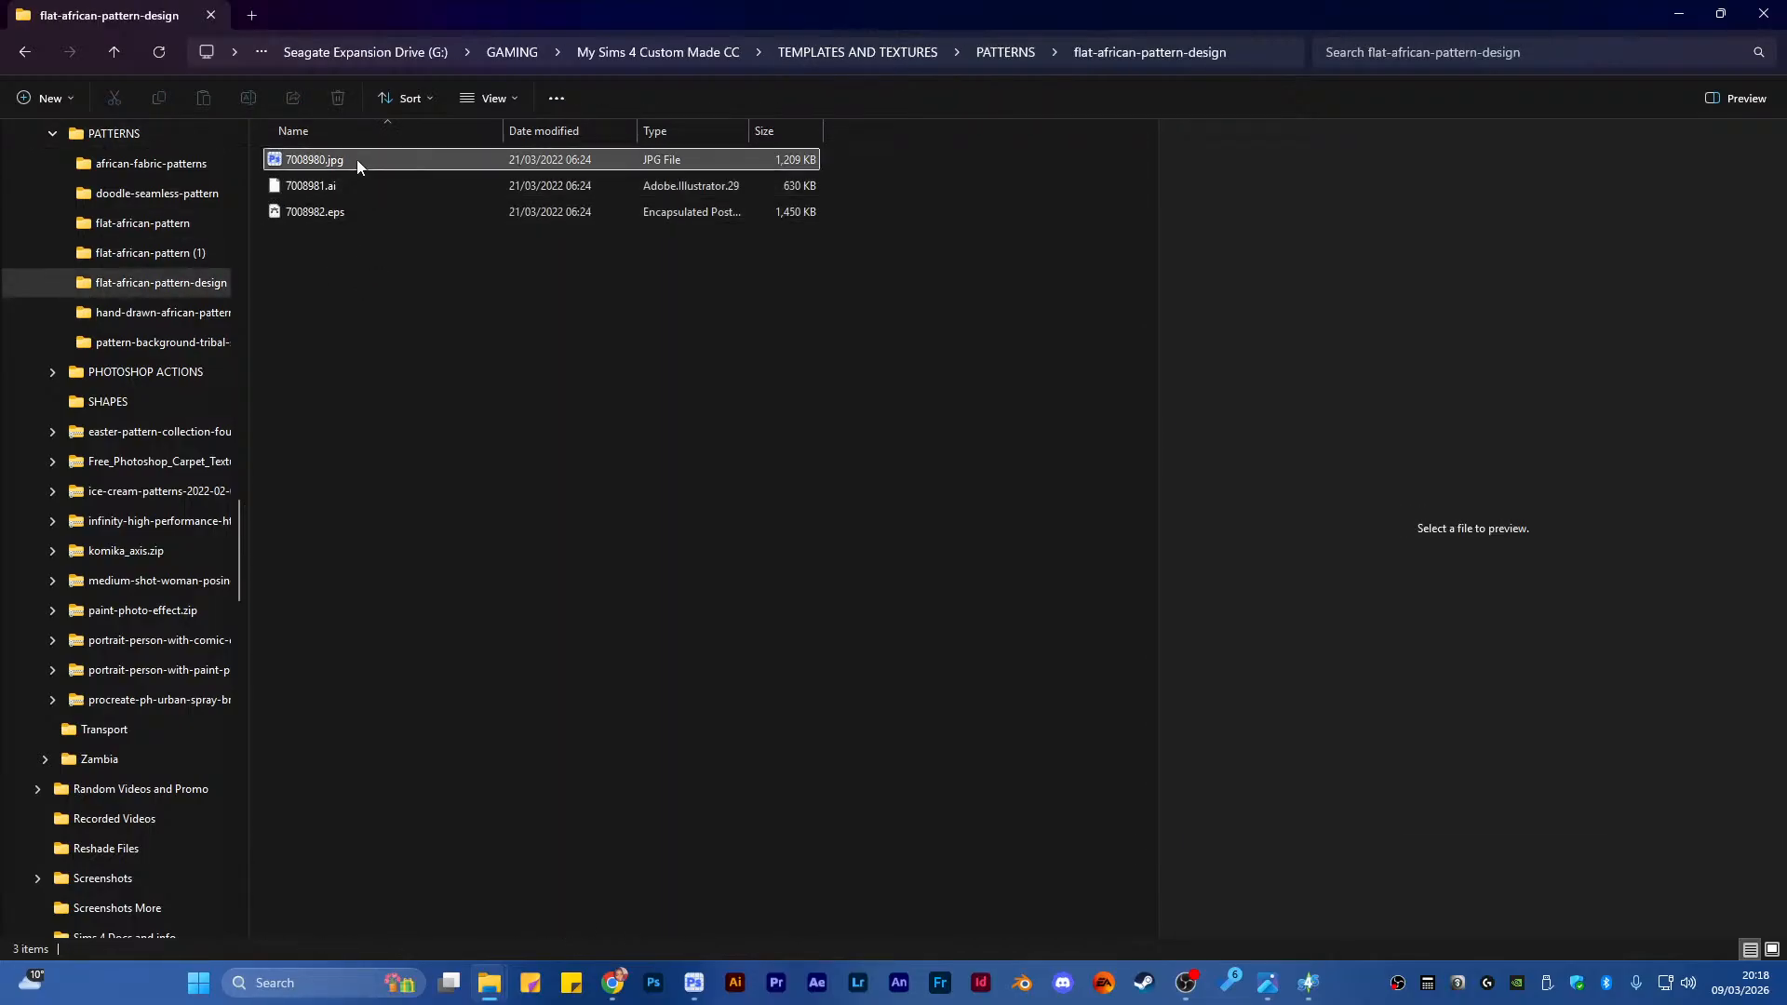
{"action": "left_click", "coordinate": [356, 164]}
{"action": "left_click", "coordinate": [1012, 53]}
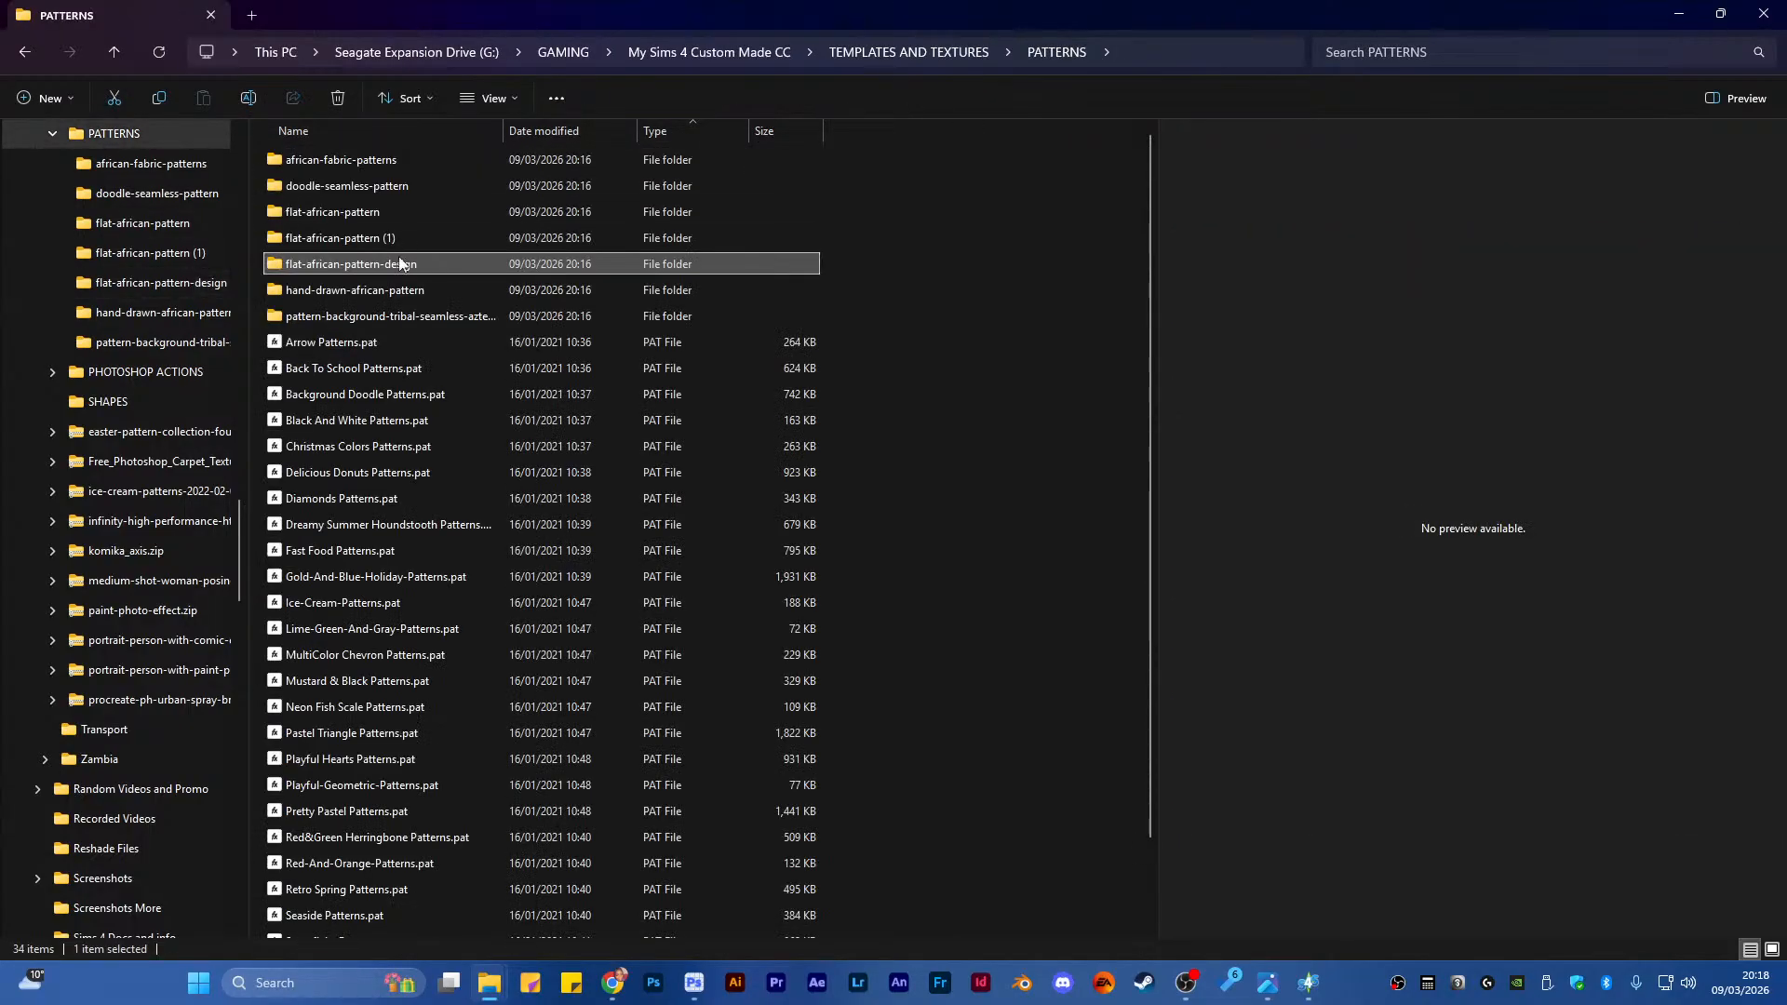
Look through the 6 Iridescent Holographic Backgrounds and Gradient-Glitter-Digital-Papers folders inside the Images folder of TEMPLATES AND TEXTURES
{"action": "left_click", "coordinate": [897, 51]}
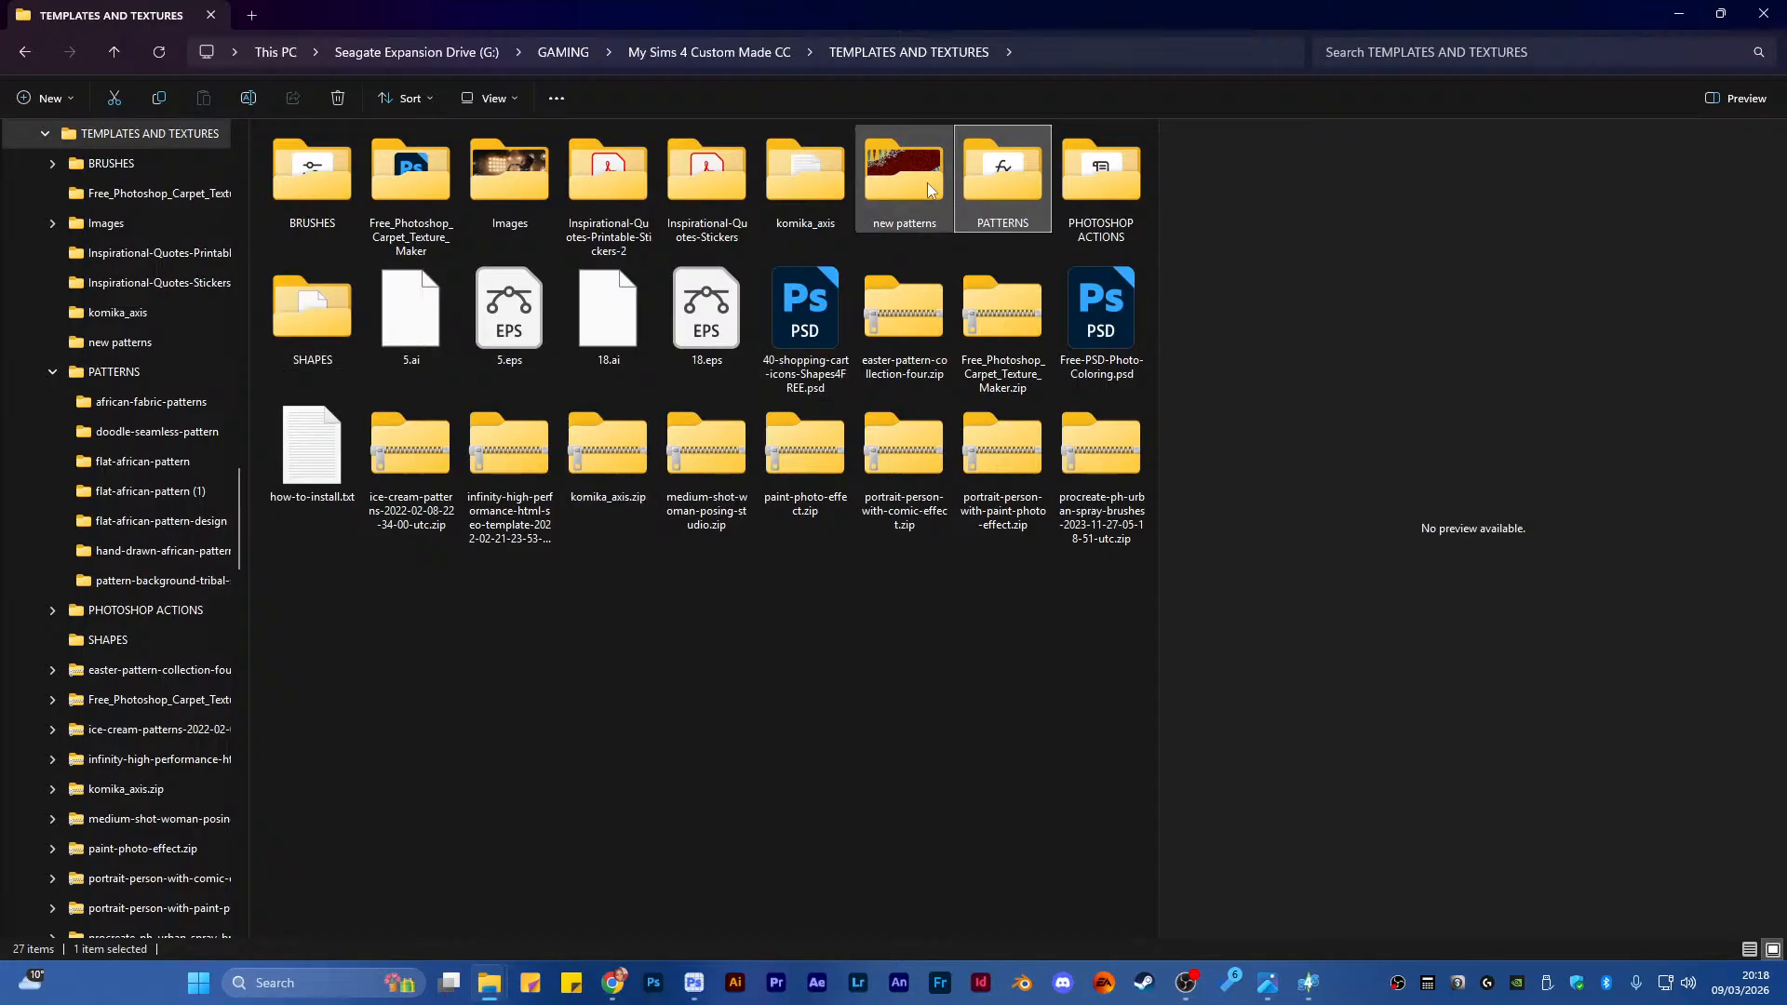
{"action": "double_click", "coordinate": [488, 213]}
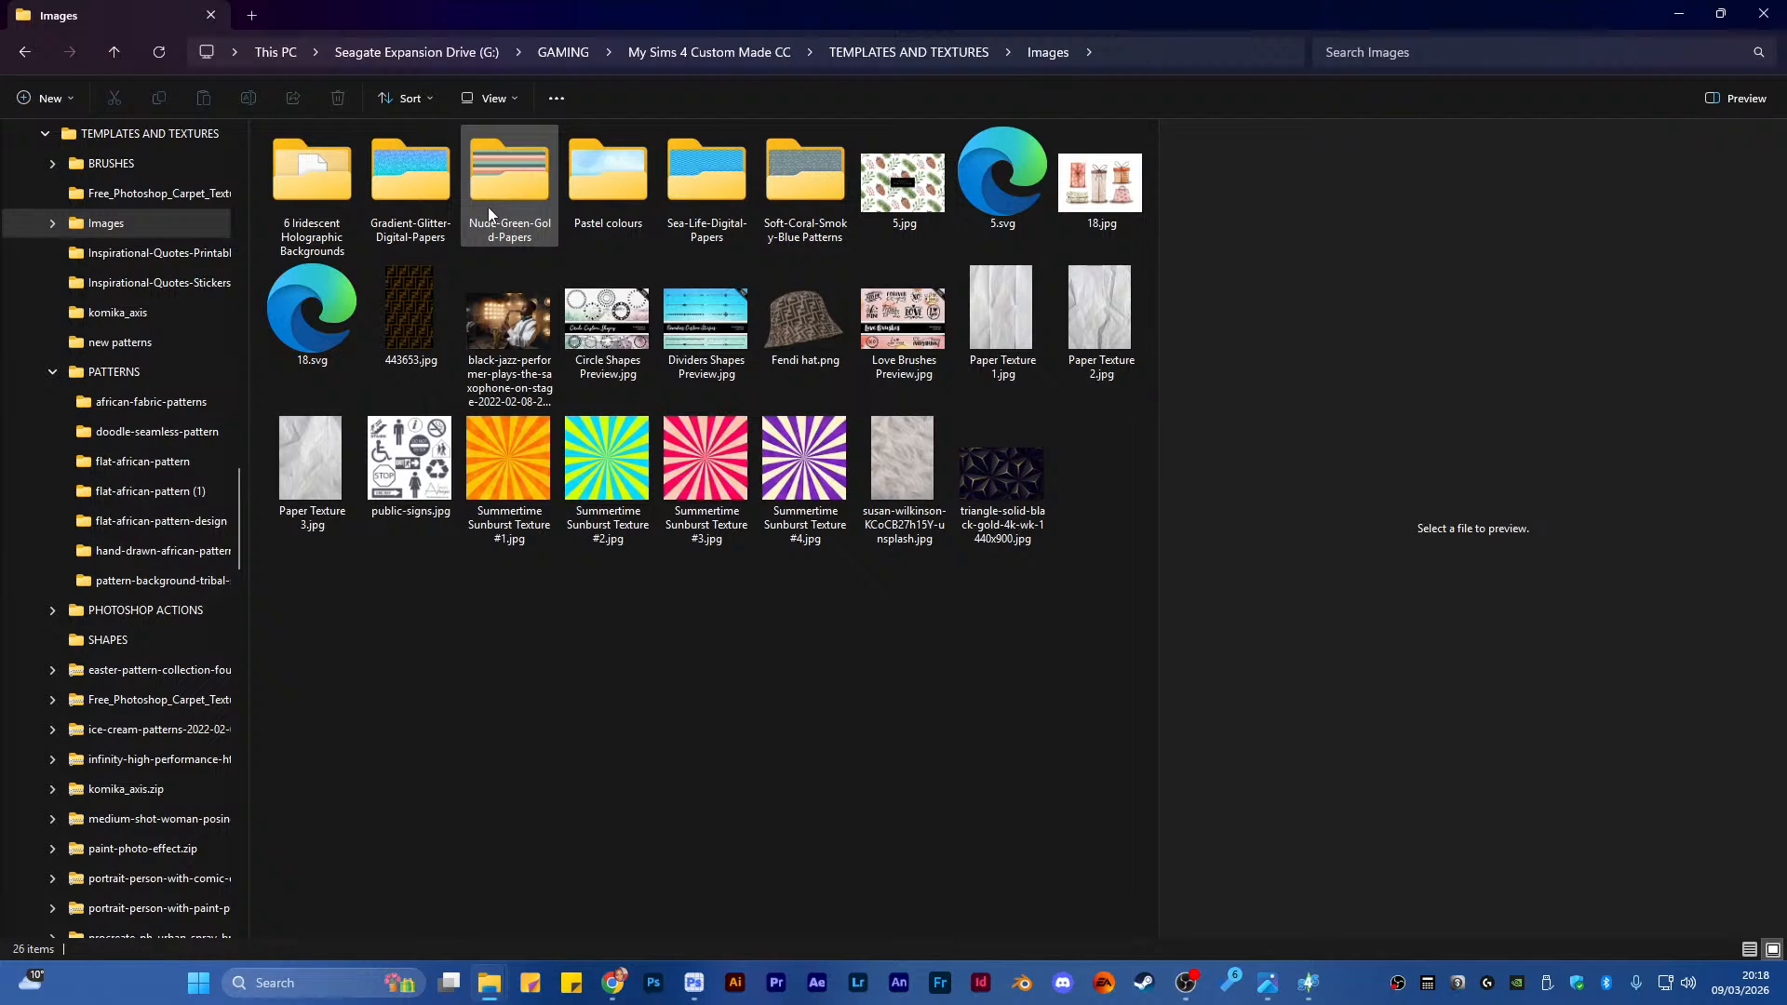
{"action": "left_click", "coordinate": [322, 201]}
{"action": "double_click", "coordinate": [322, 201]}
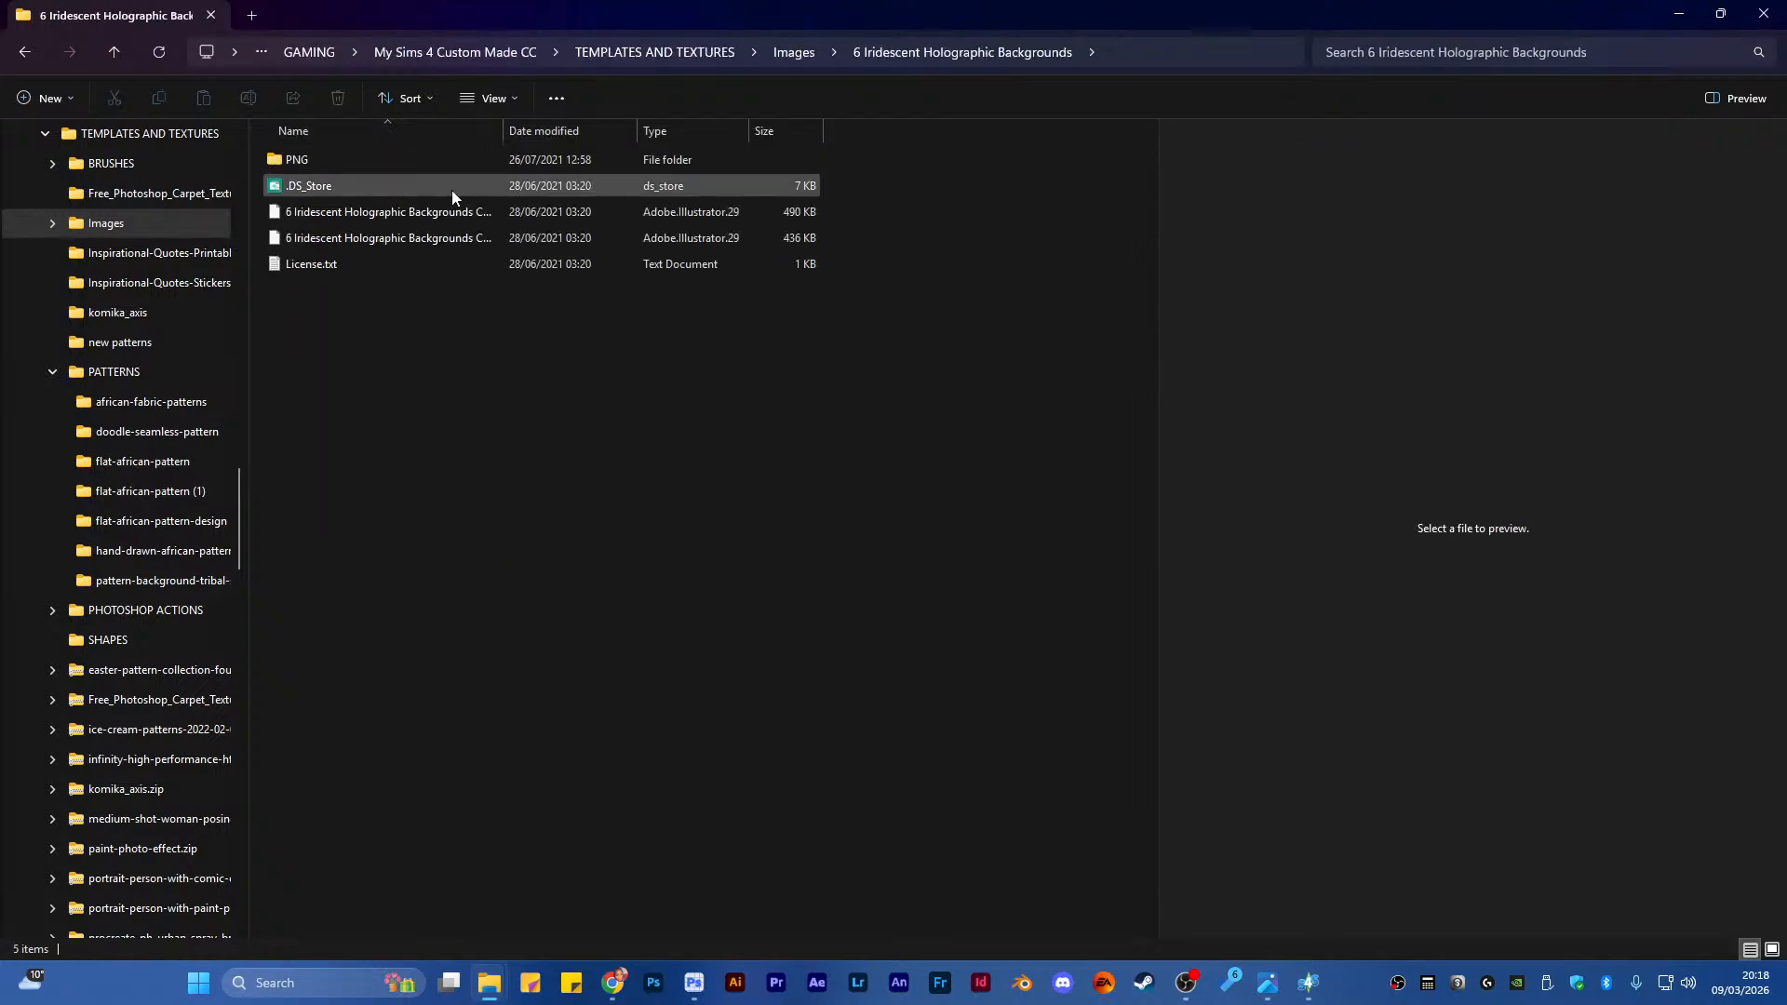
{"action": "left_click", "coordinate": [784, 56]}
{"action": "double_click", "coordinate": [390, 185]}
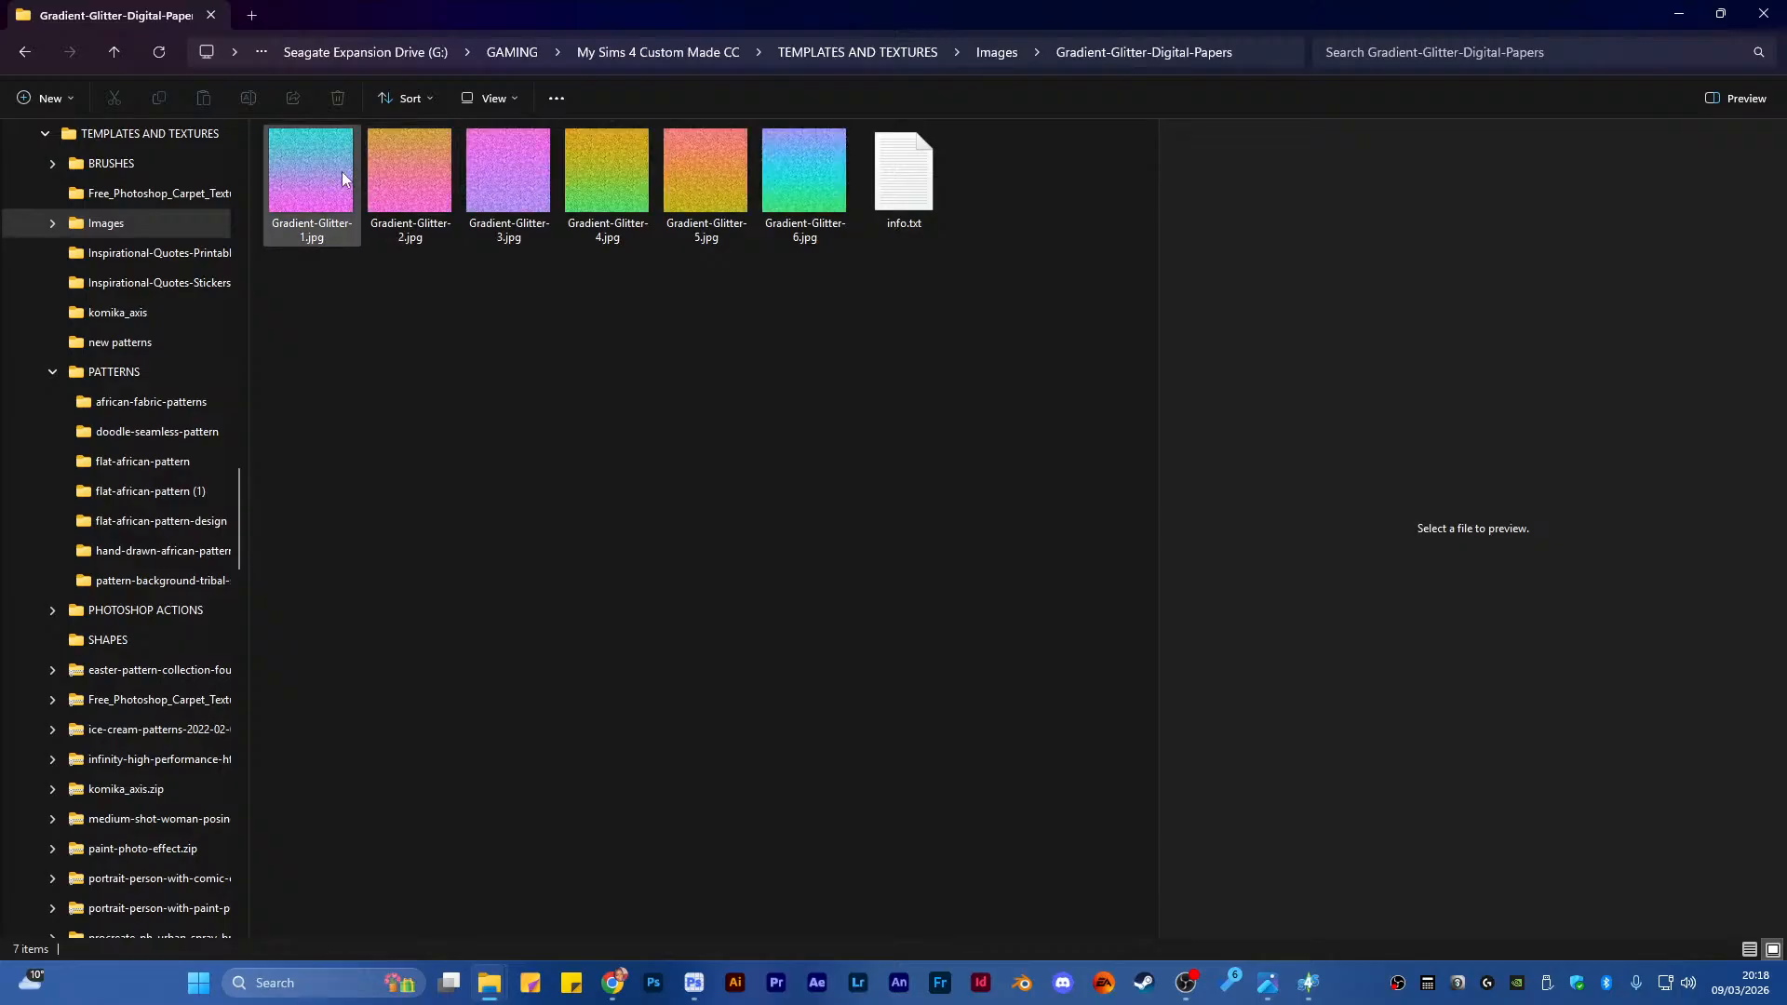
{"action": "left_click", "coordinate": [342, 178]}
{"action": "left_click", "coordinate": [988, 54]}
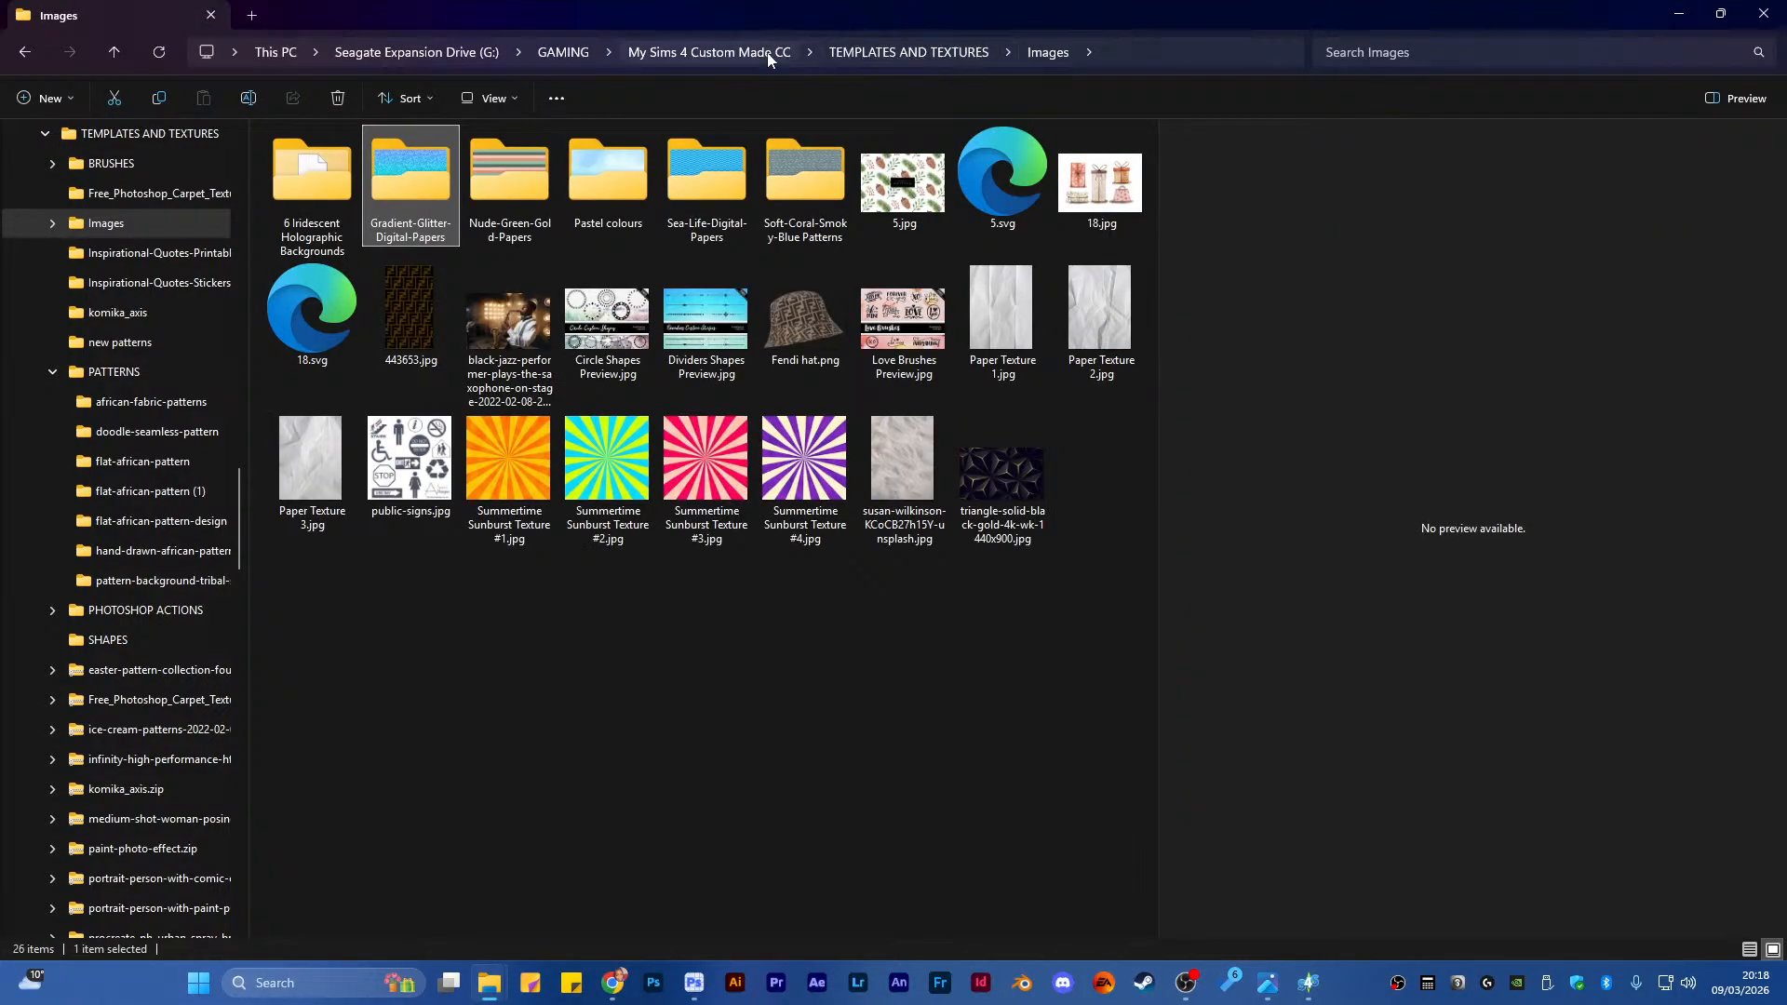
Look over the My Sims 4 Custom Made CC, Images and TEMPLATES AND TEXTURES folders
{"action": "left_click", "coordinate": [712, 53]}
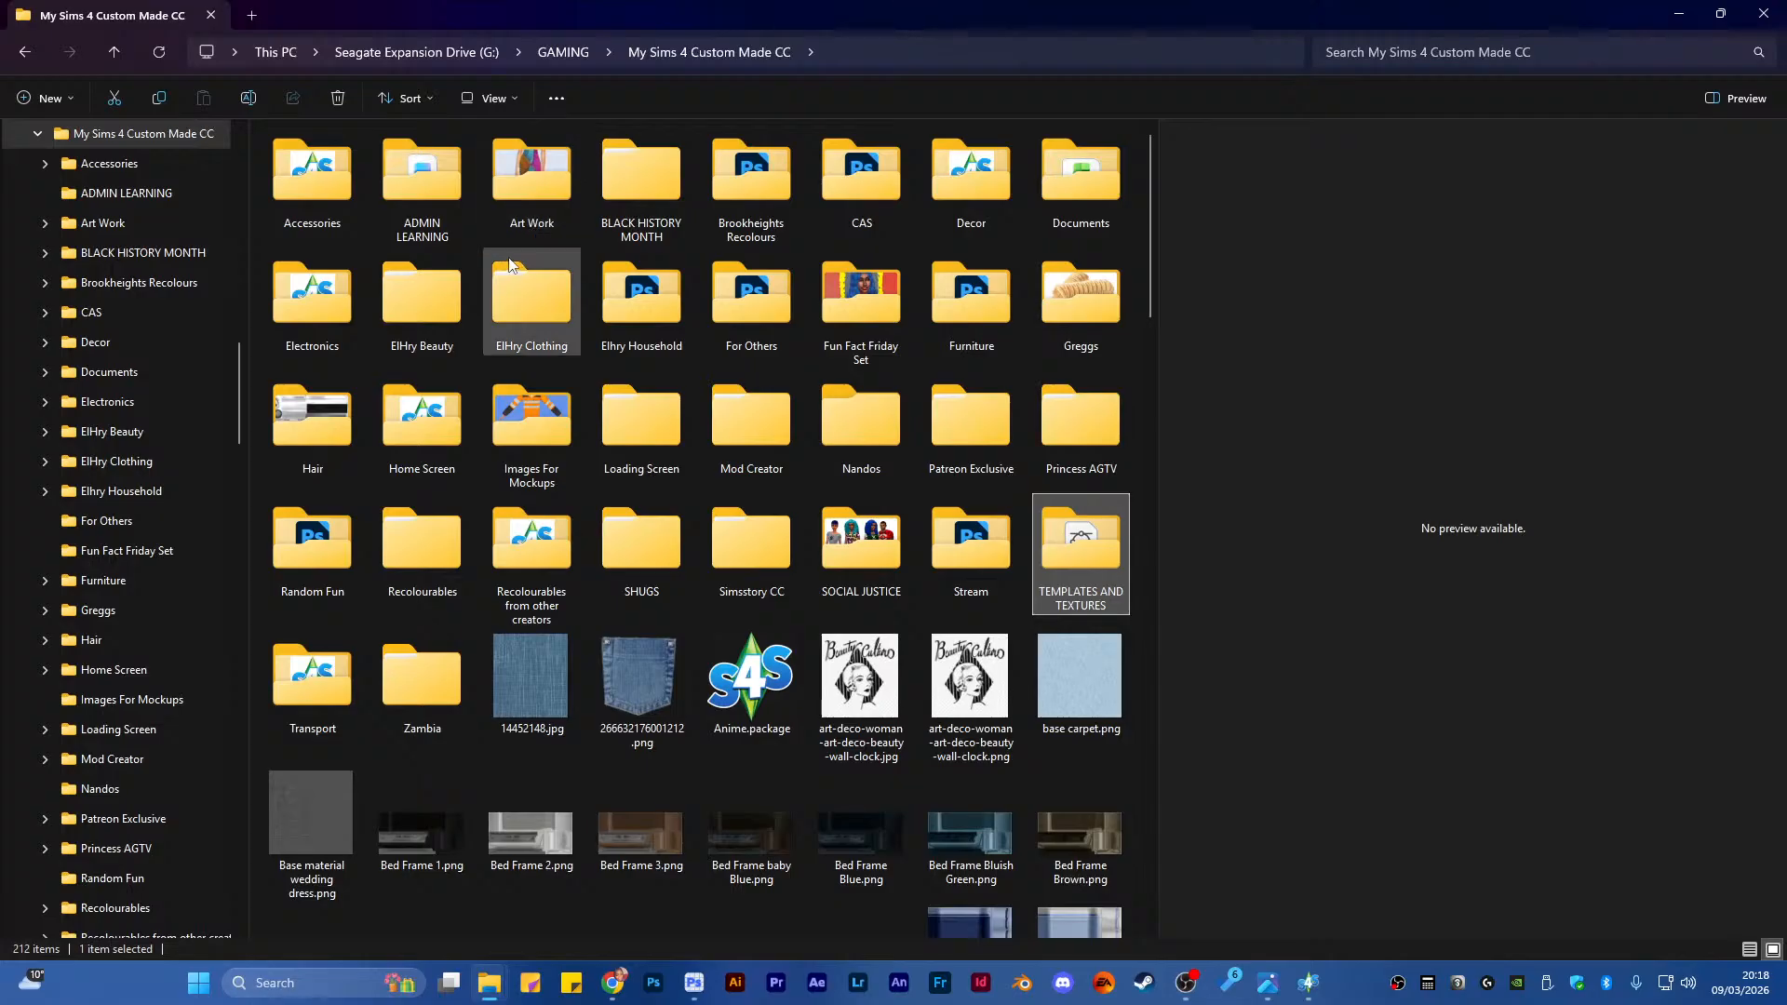
{"action": "left_click", "coordinate": [25, 52]}
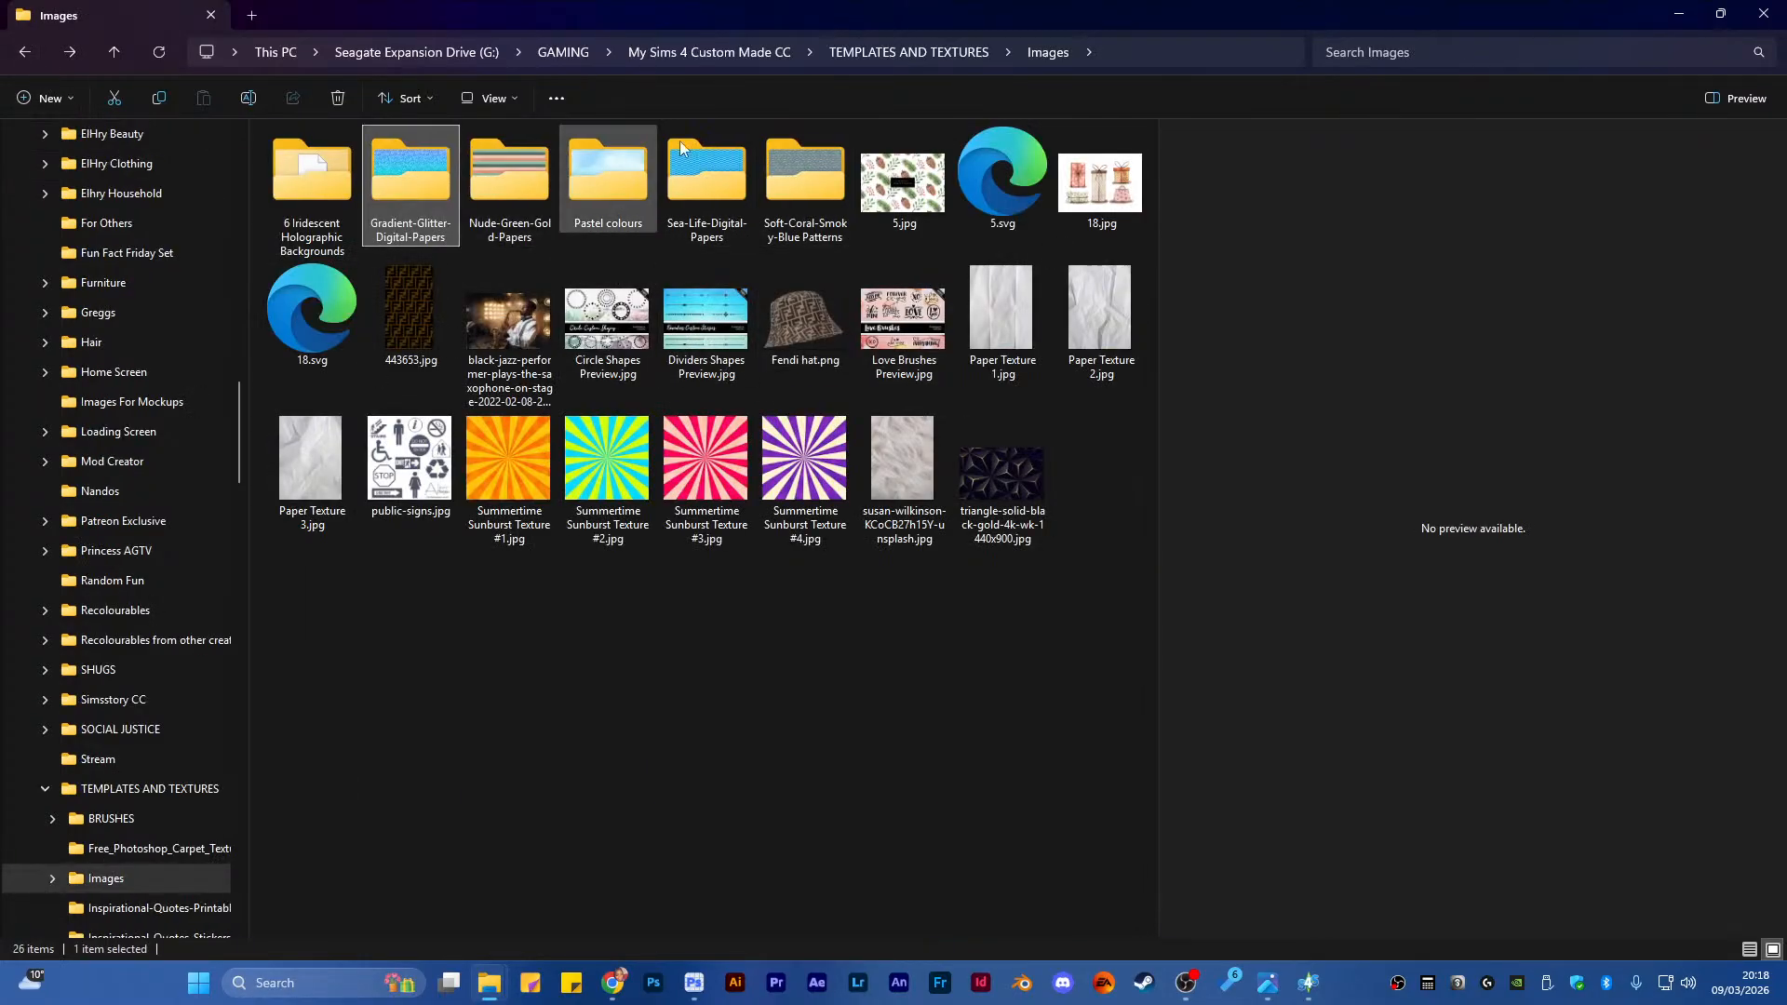
{"action": "left_click", "coordinate": [921, 52]}
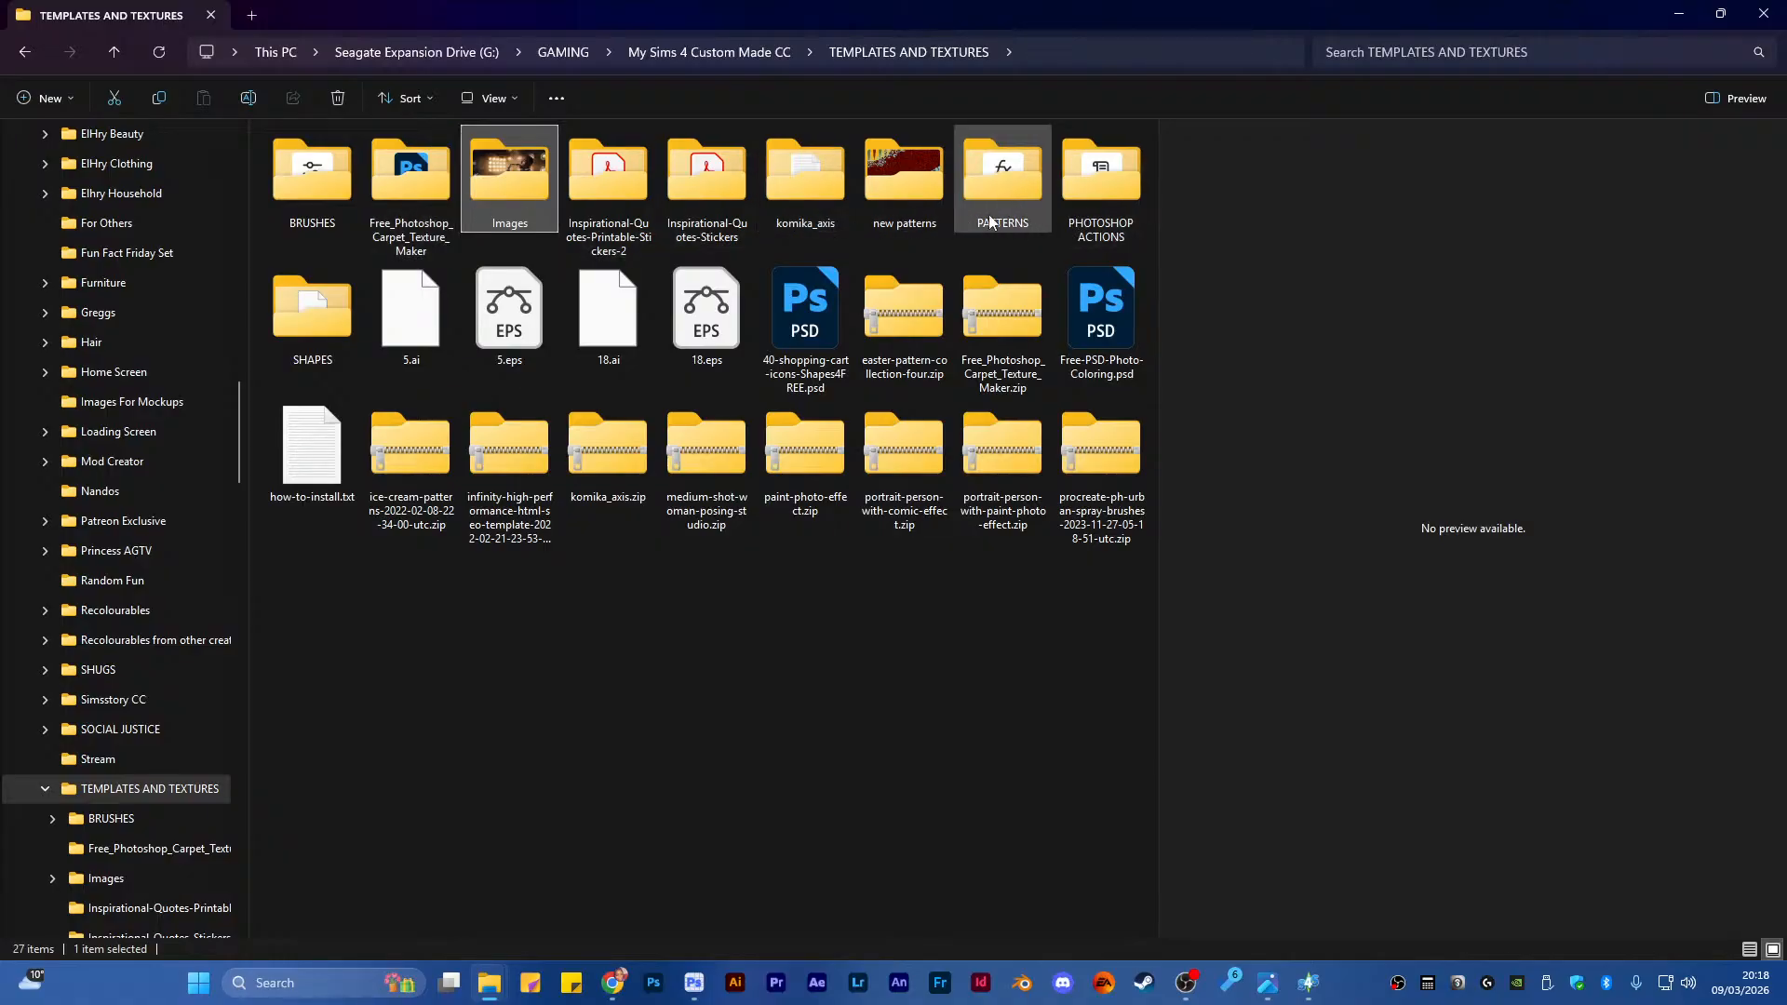
{"action": "left_click", "coordinate": [723, 53]}
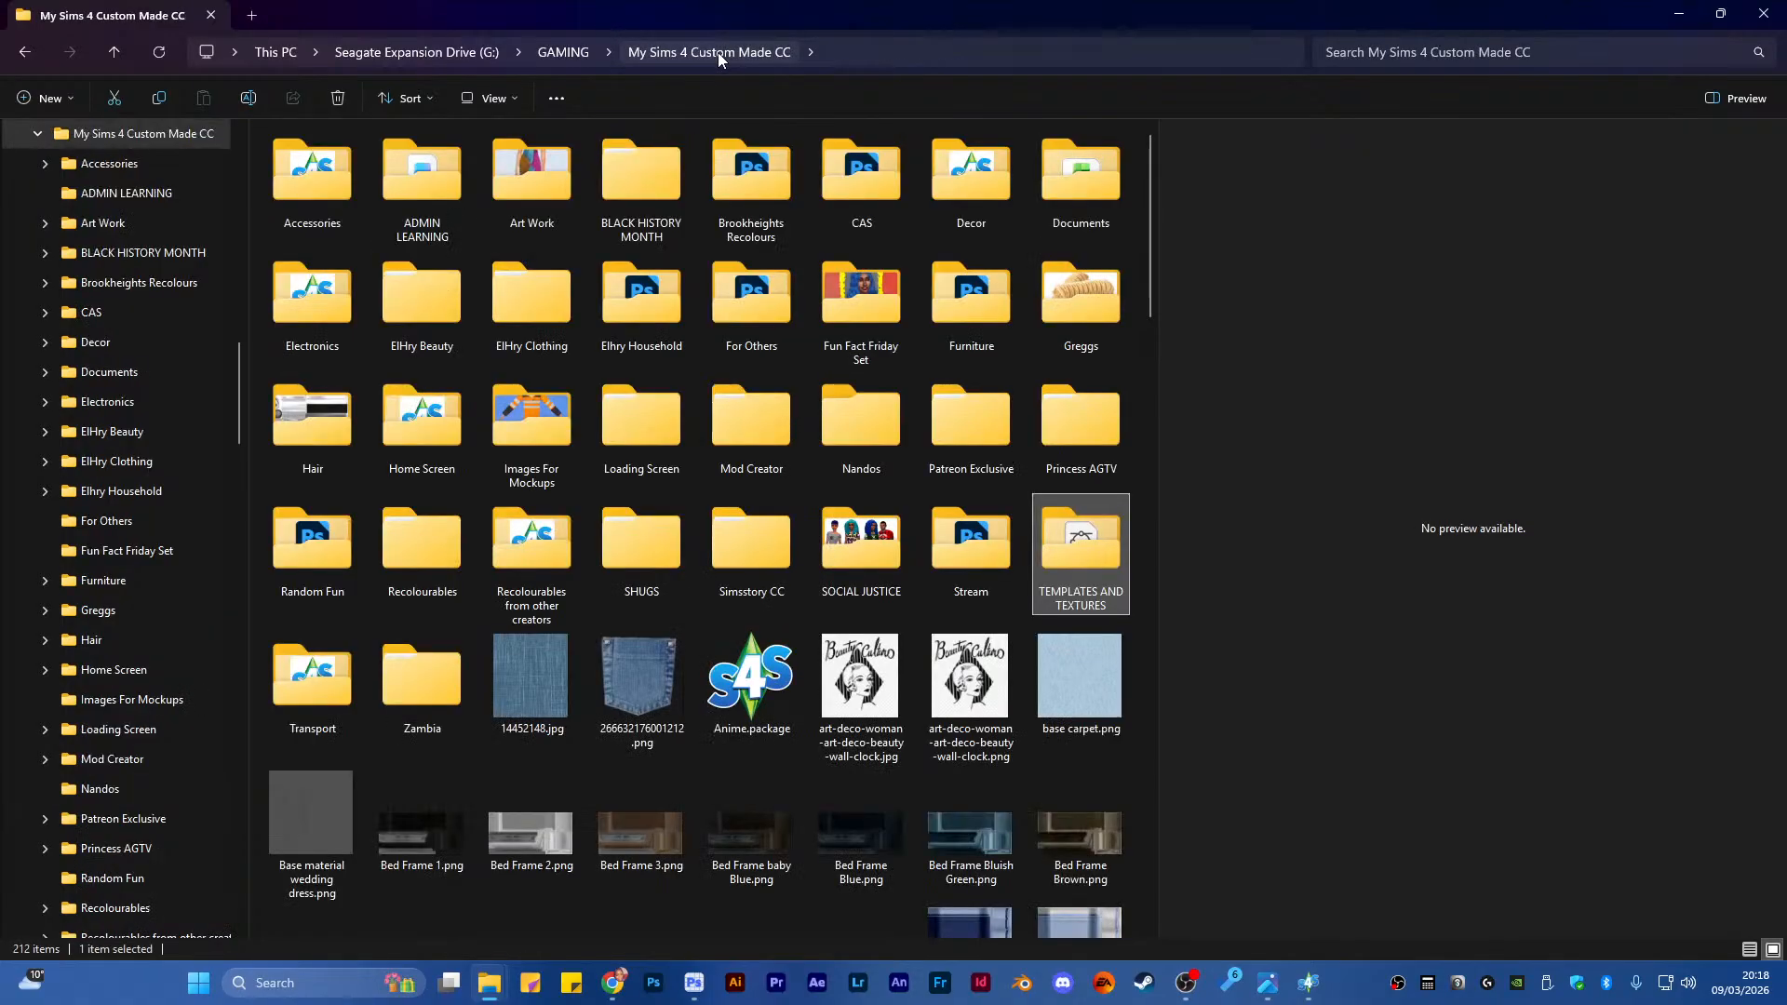
Move the seven African and doodle pattern folders from PATTERNS into the Images folder of TEMPLATES AND TEXTURES
{"action": "double_click", "coordinate": [1078, 535]}
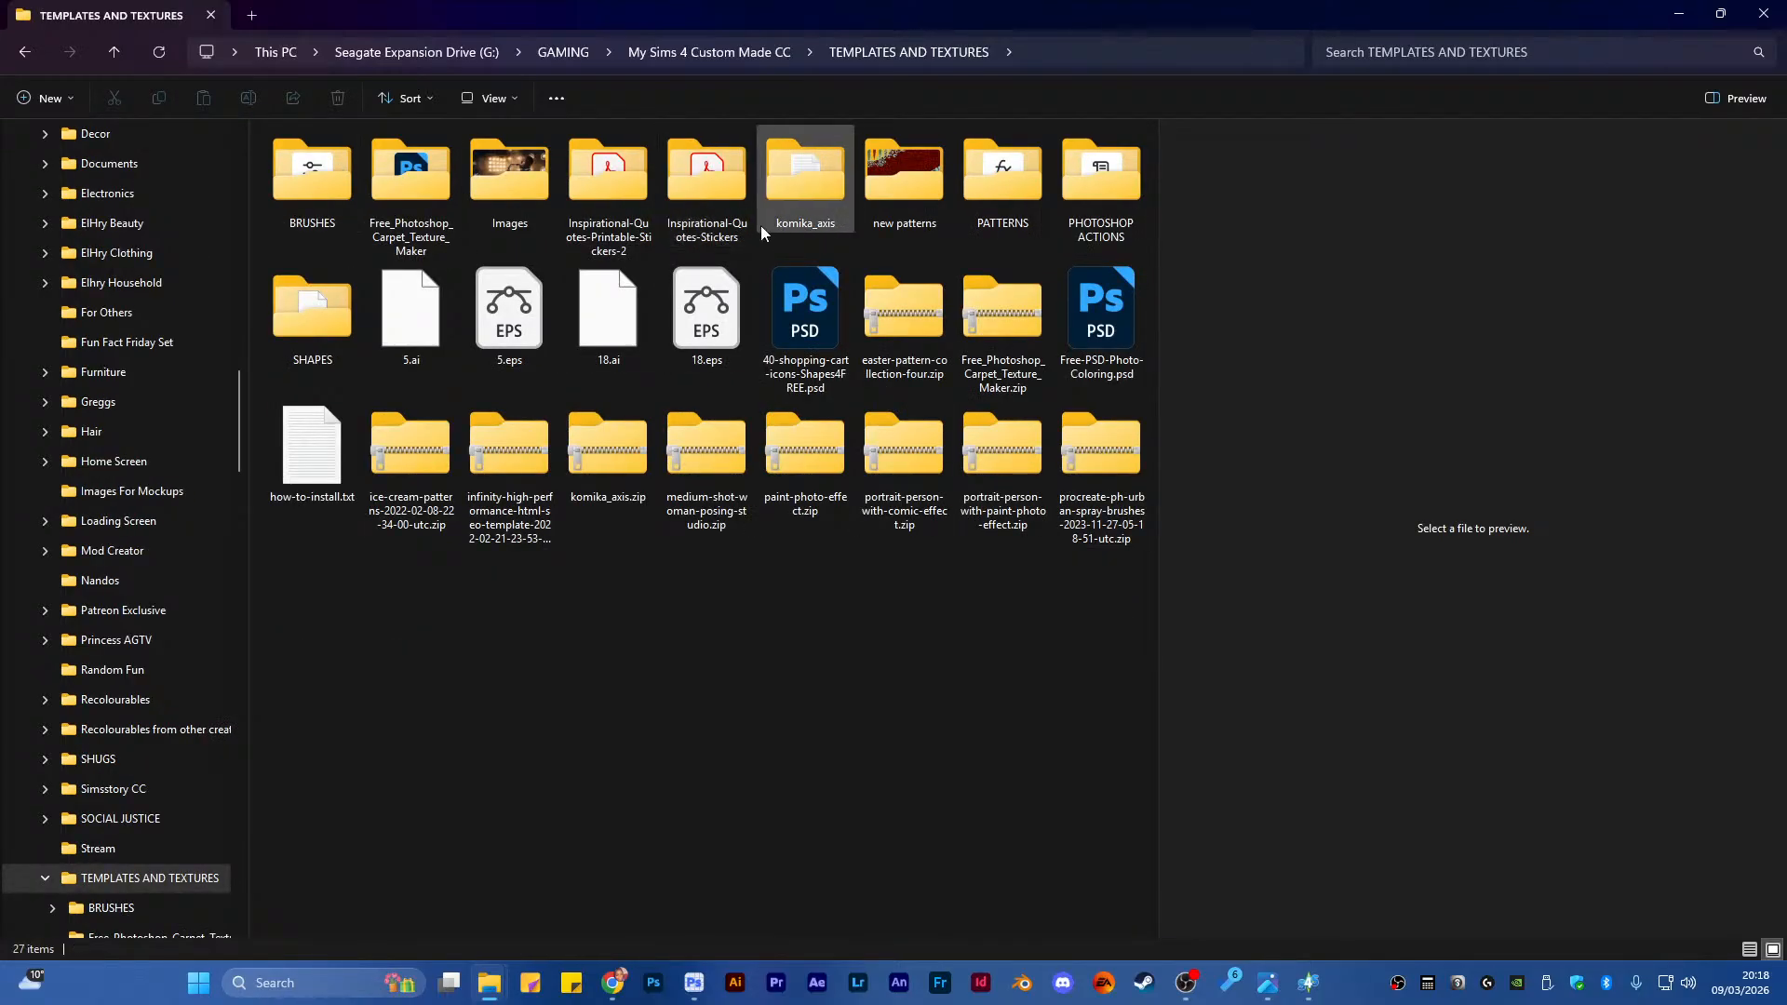
{"action": "double_click", "coordinate": [1002, 177]}
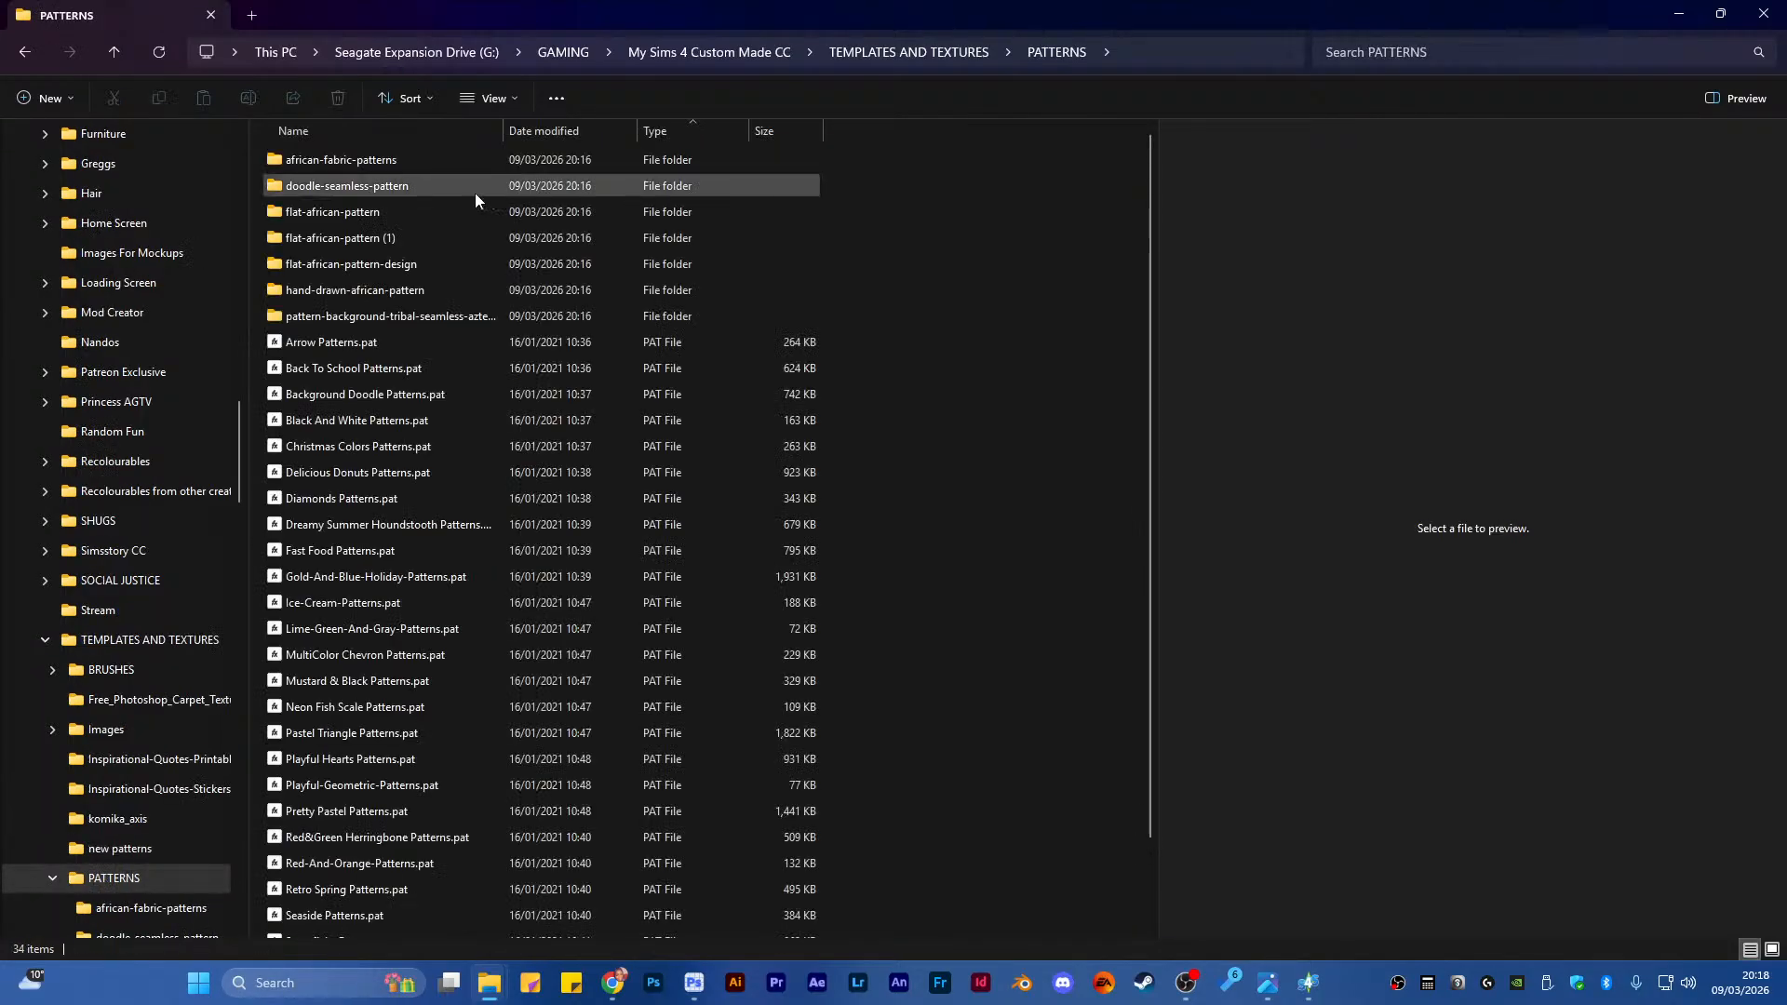
{"action": "left_click_drag", "start_coordinate": [257, 158], "coordinate": [328, 319]}
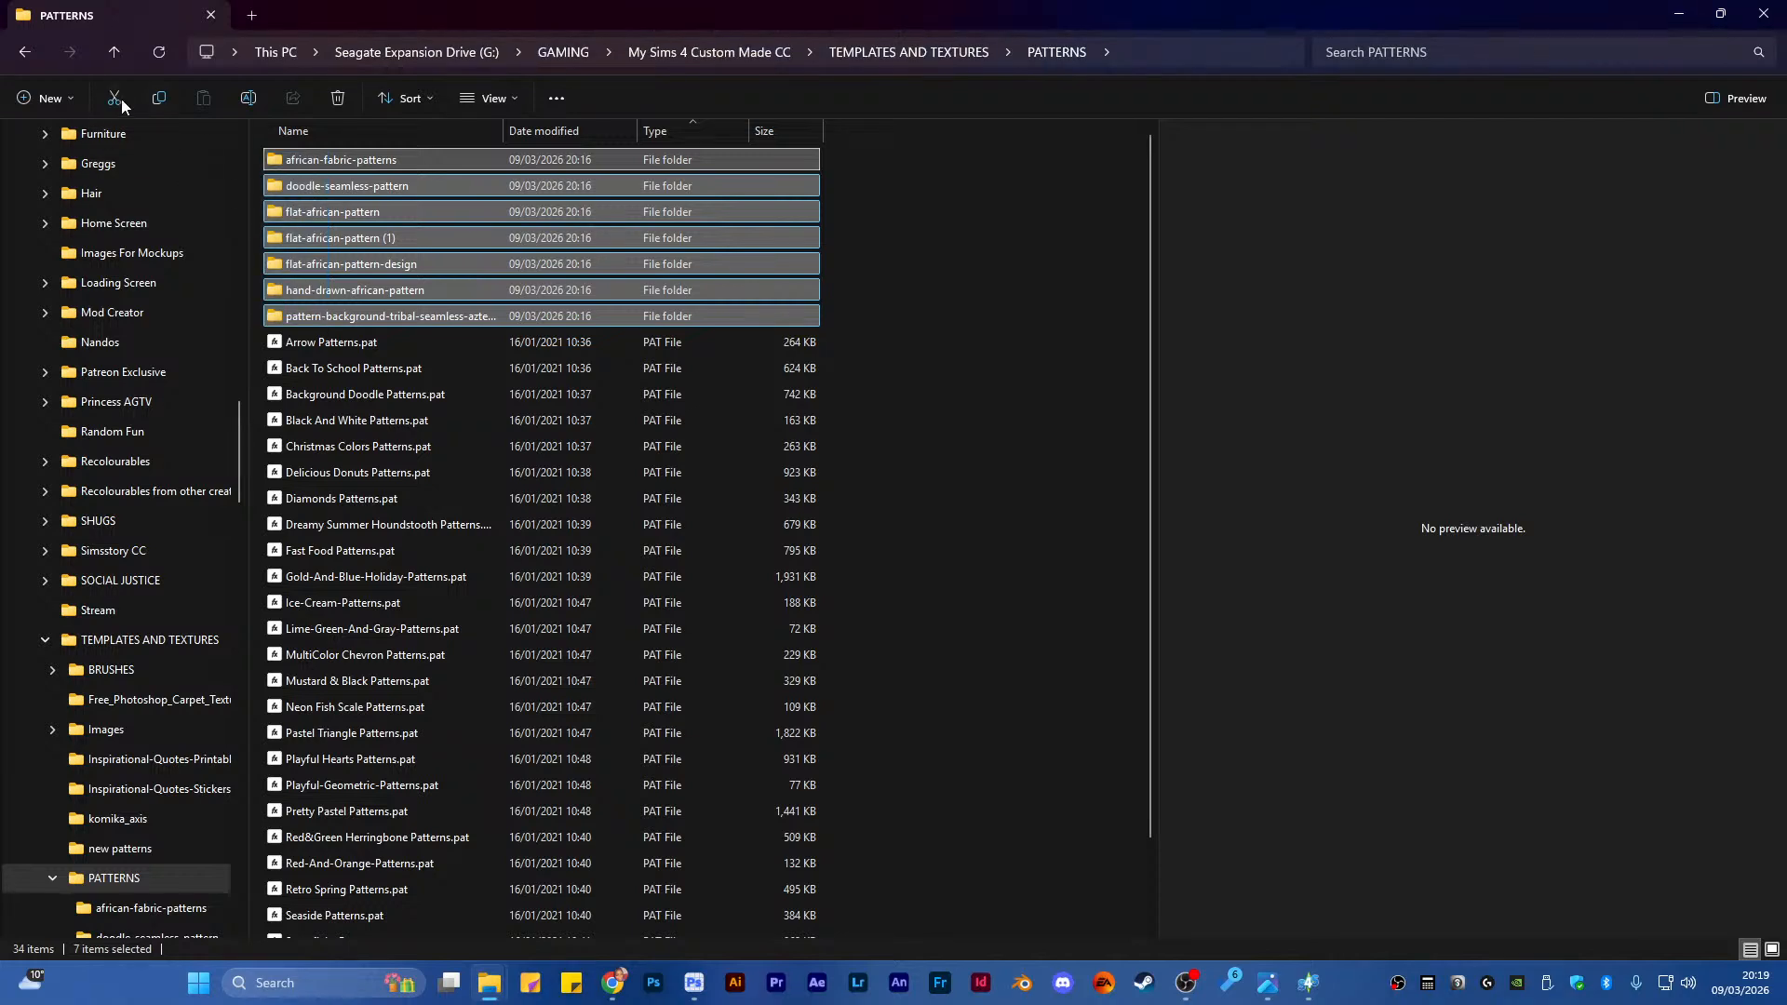
{"action": "left_click", "coordinate": [893, 52]}
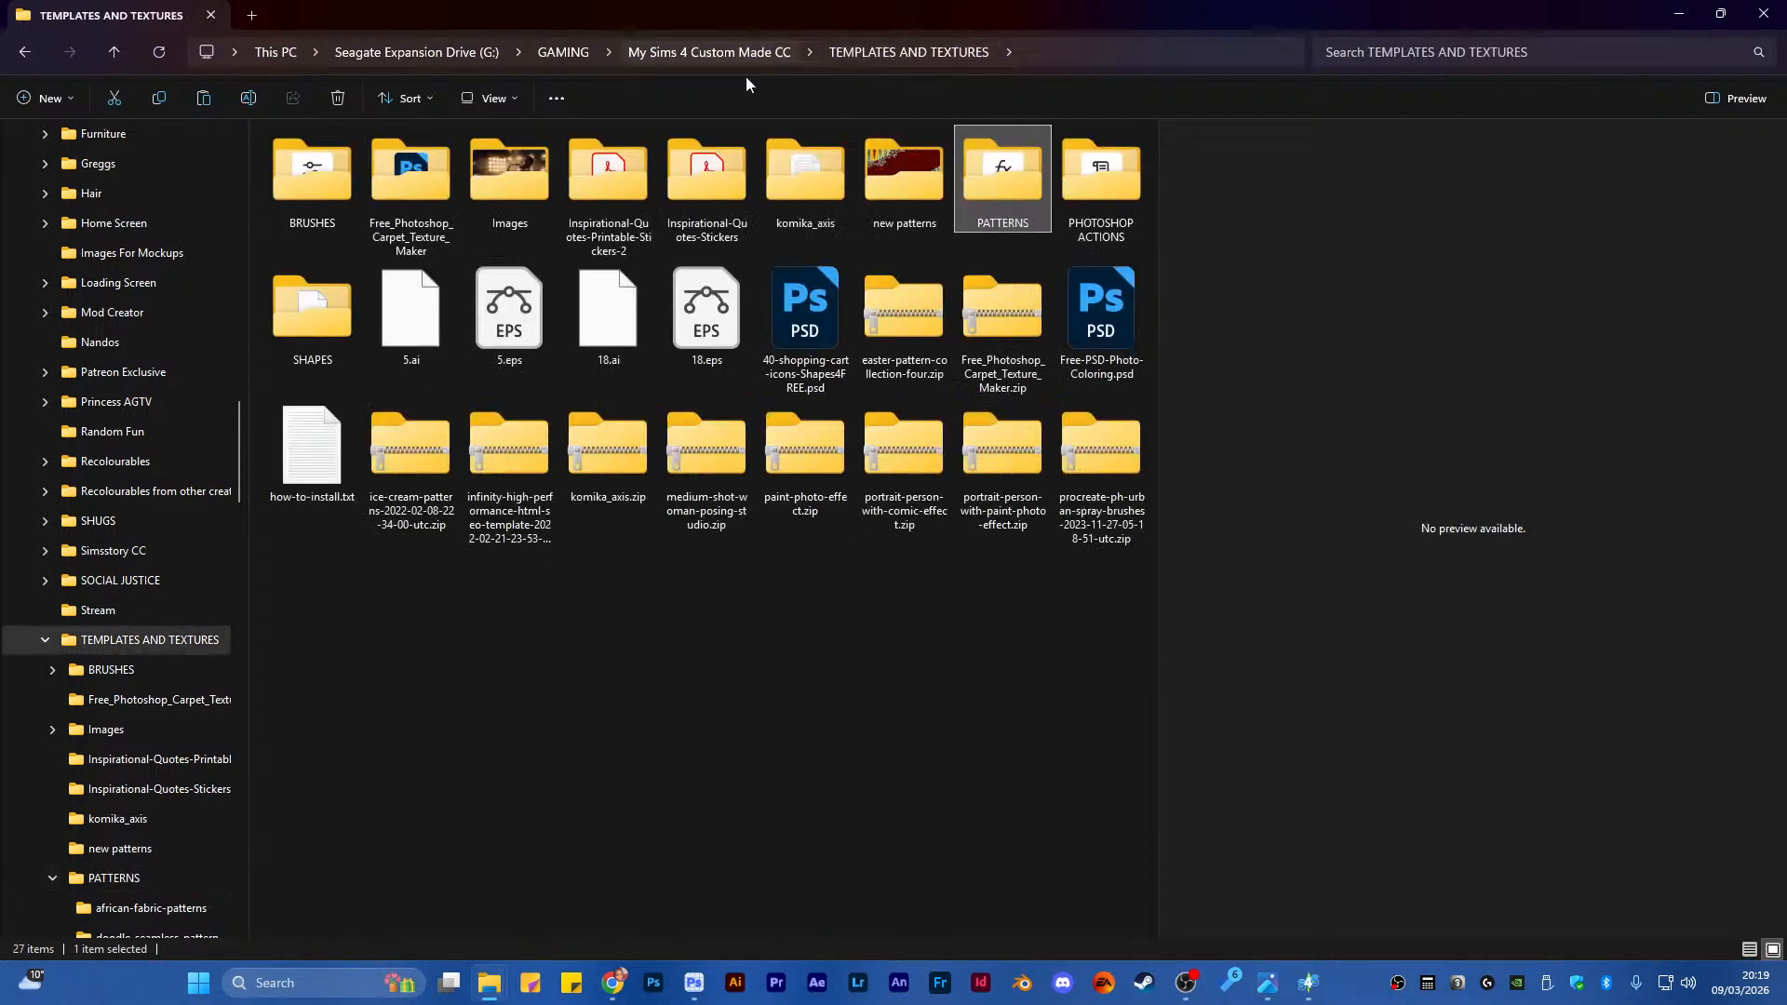
{"action": "double_click", "coordinate": [512, 186]}
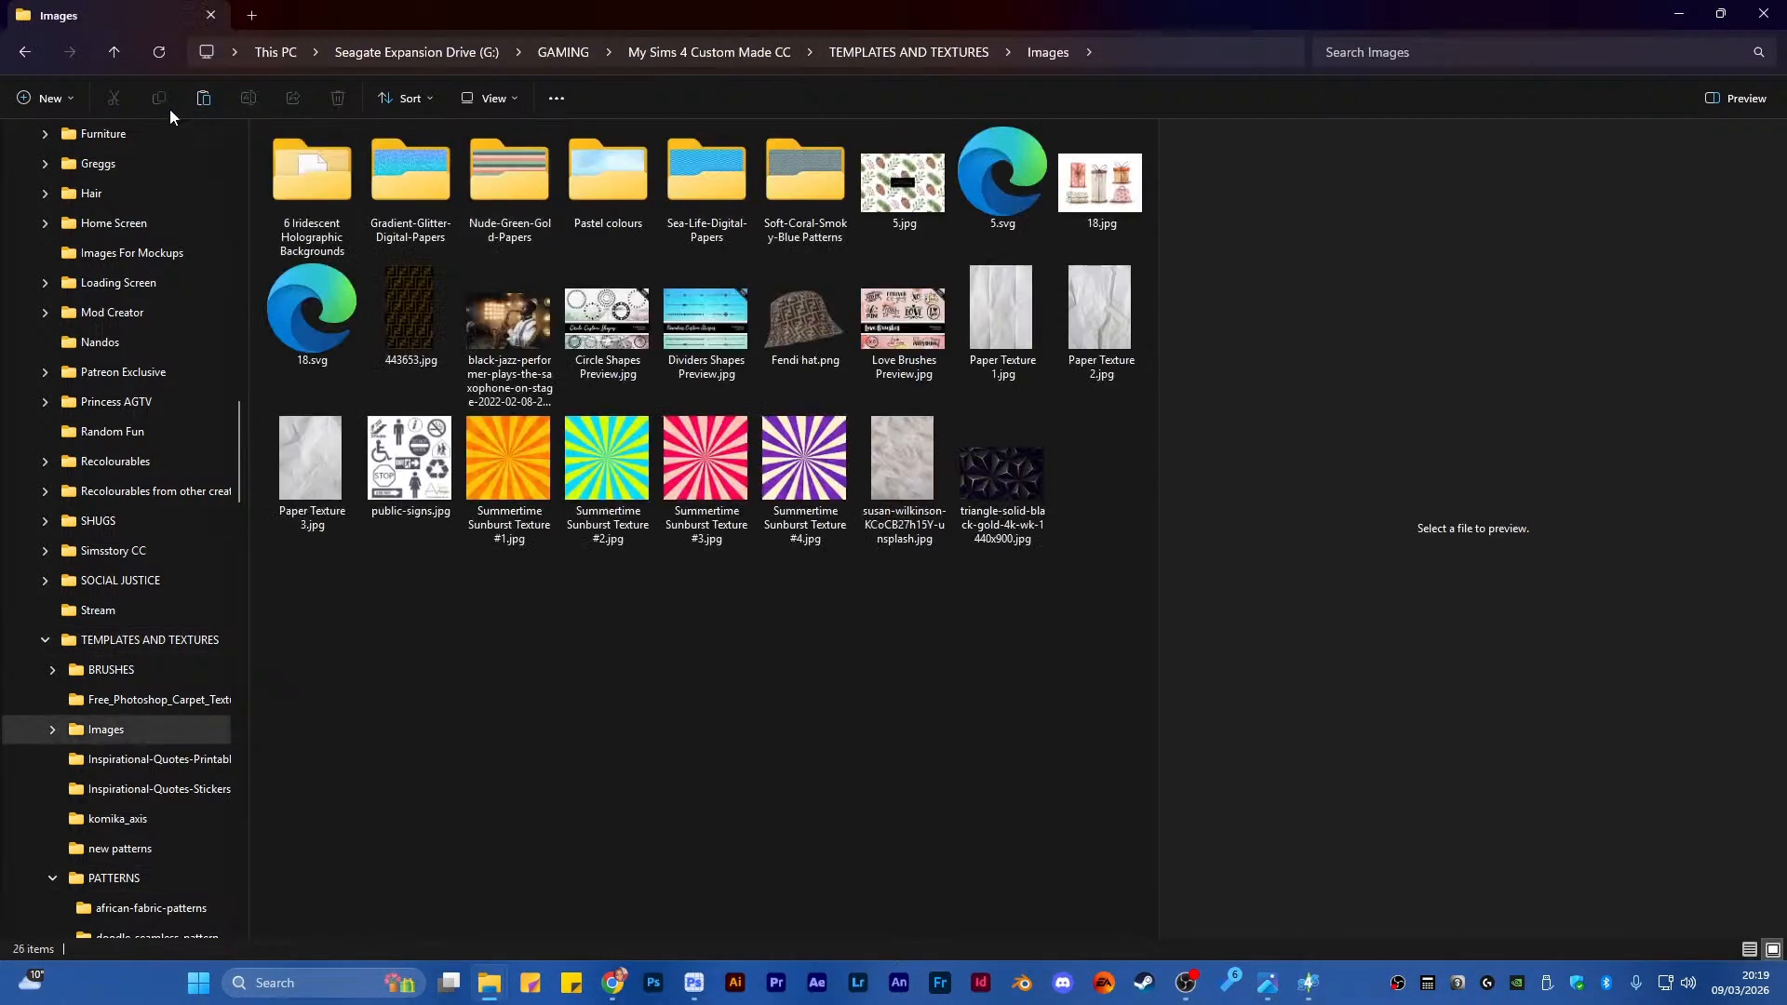
{"action": "left_click", "coordinate": [205, 99]}
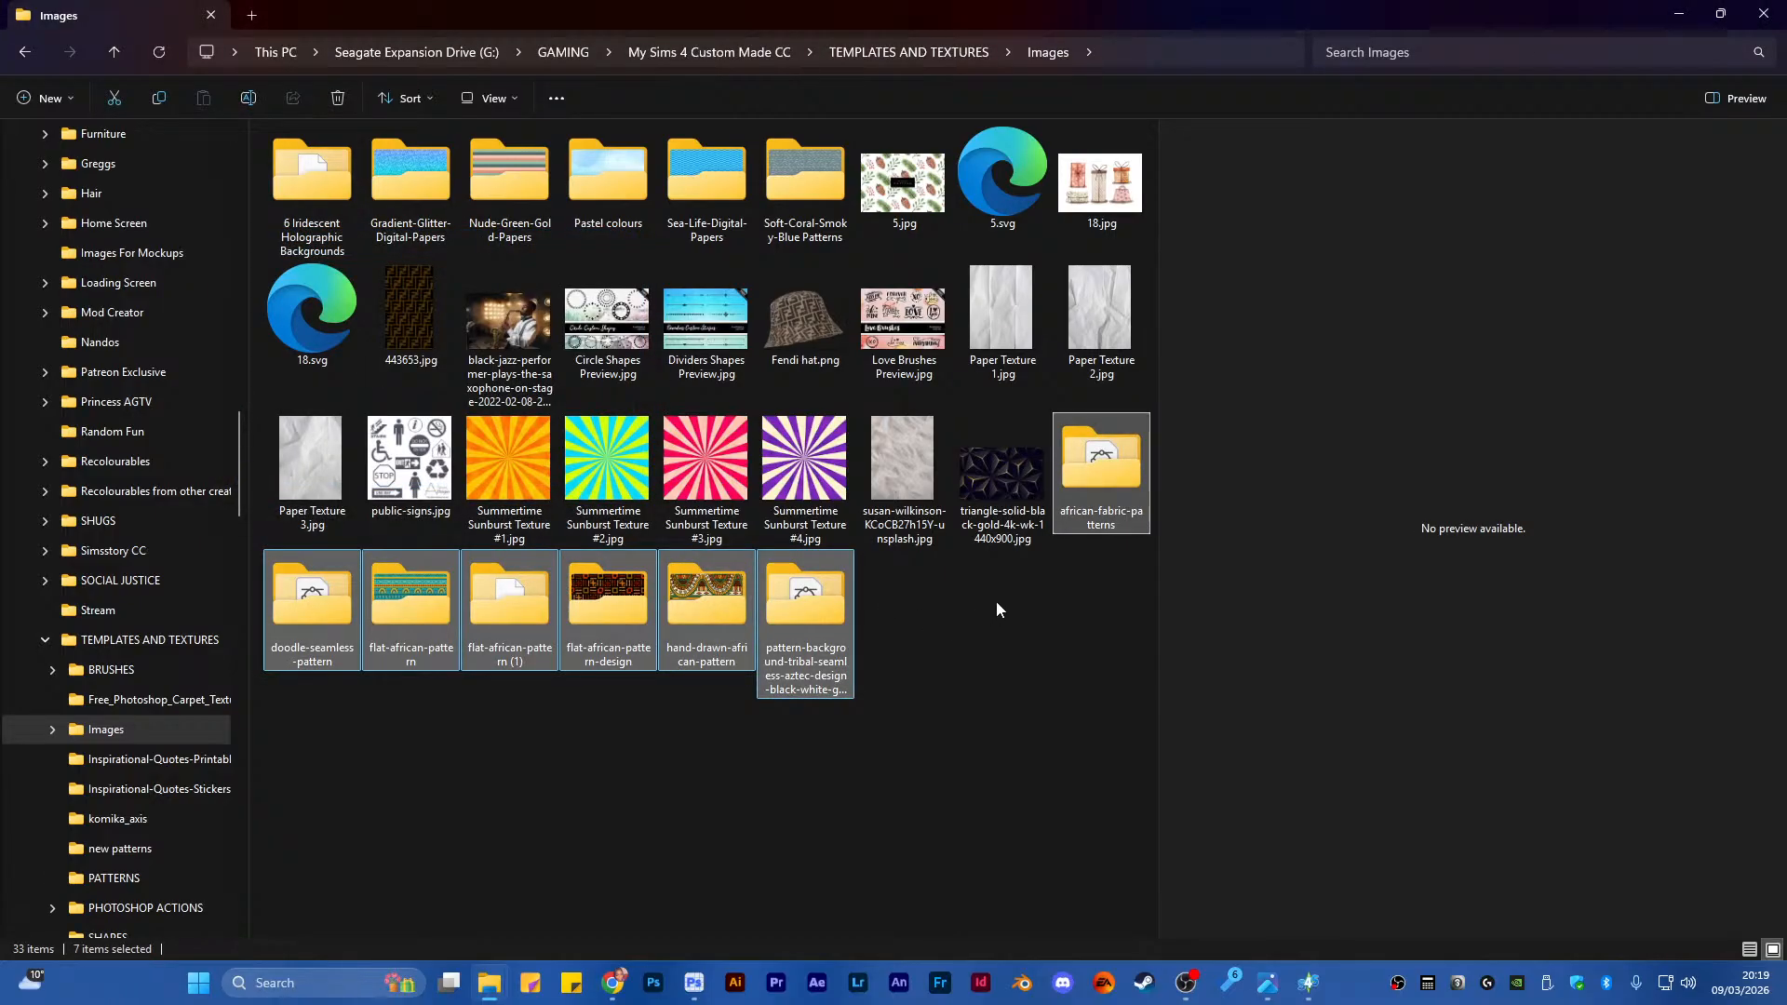
{"action": "left_click", "coordinate": [923, 475]}
{"action": "left_click", "coordinate": [938, 657]}
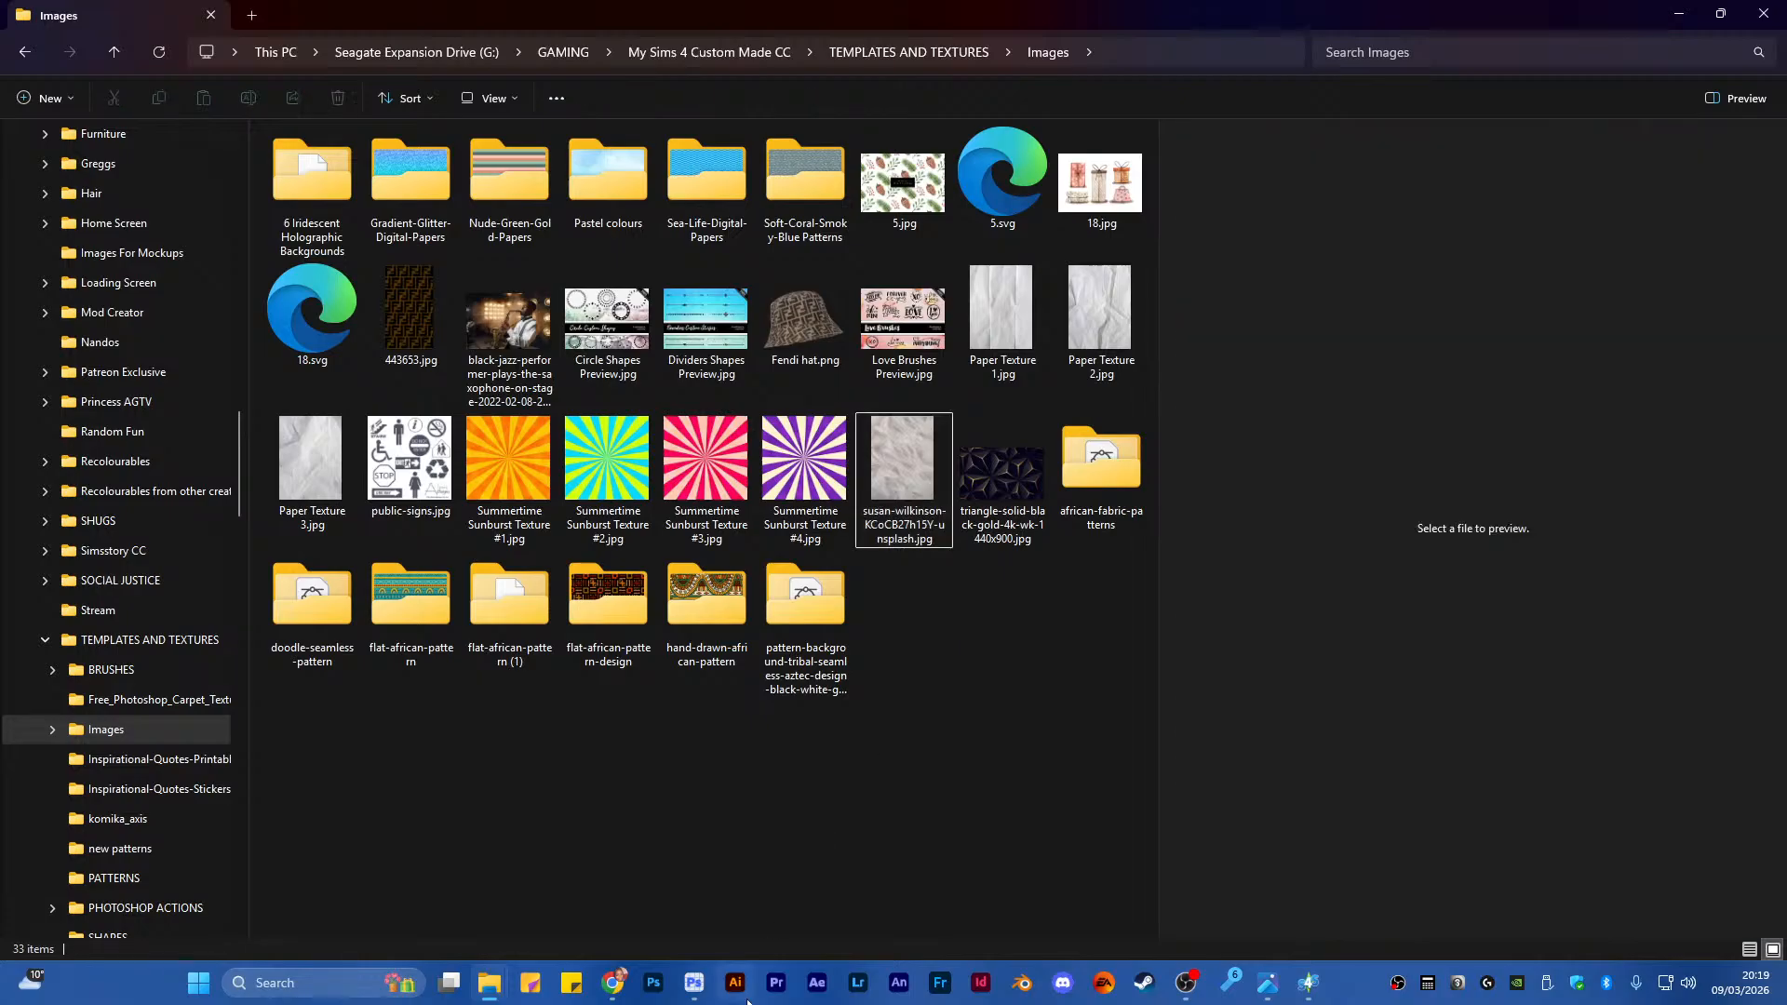
Switch to Sims 4 Studio, maximise it and try to start a Create CAS Standalone project, dismissing the update notices
{"action": "mouse_move", "coordinate": [1321, 990]}
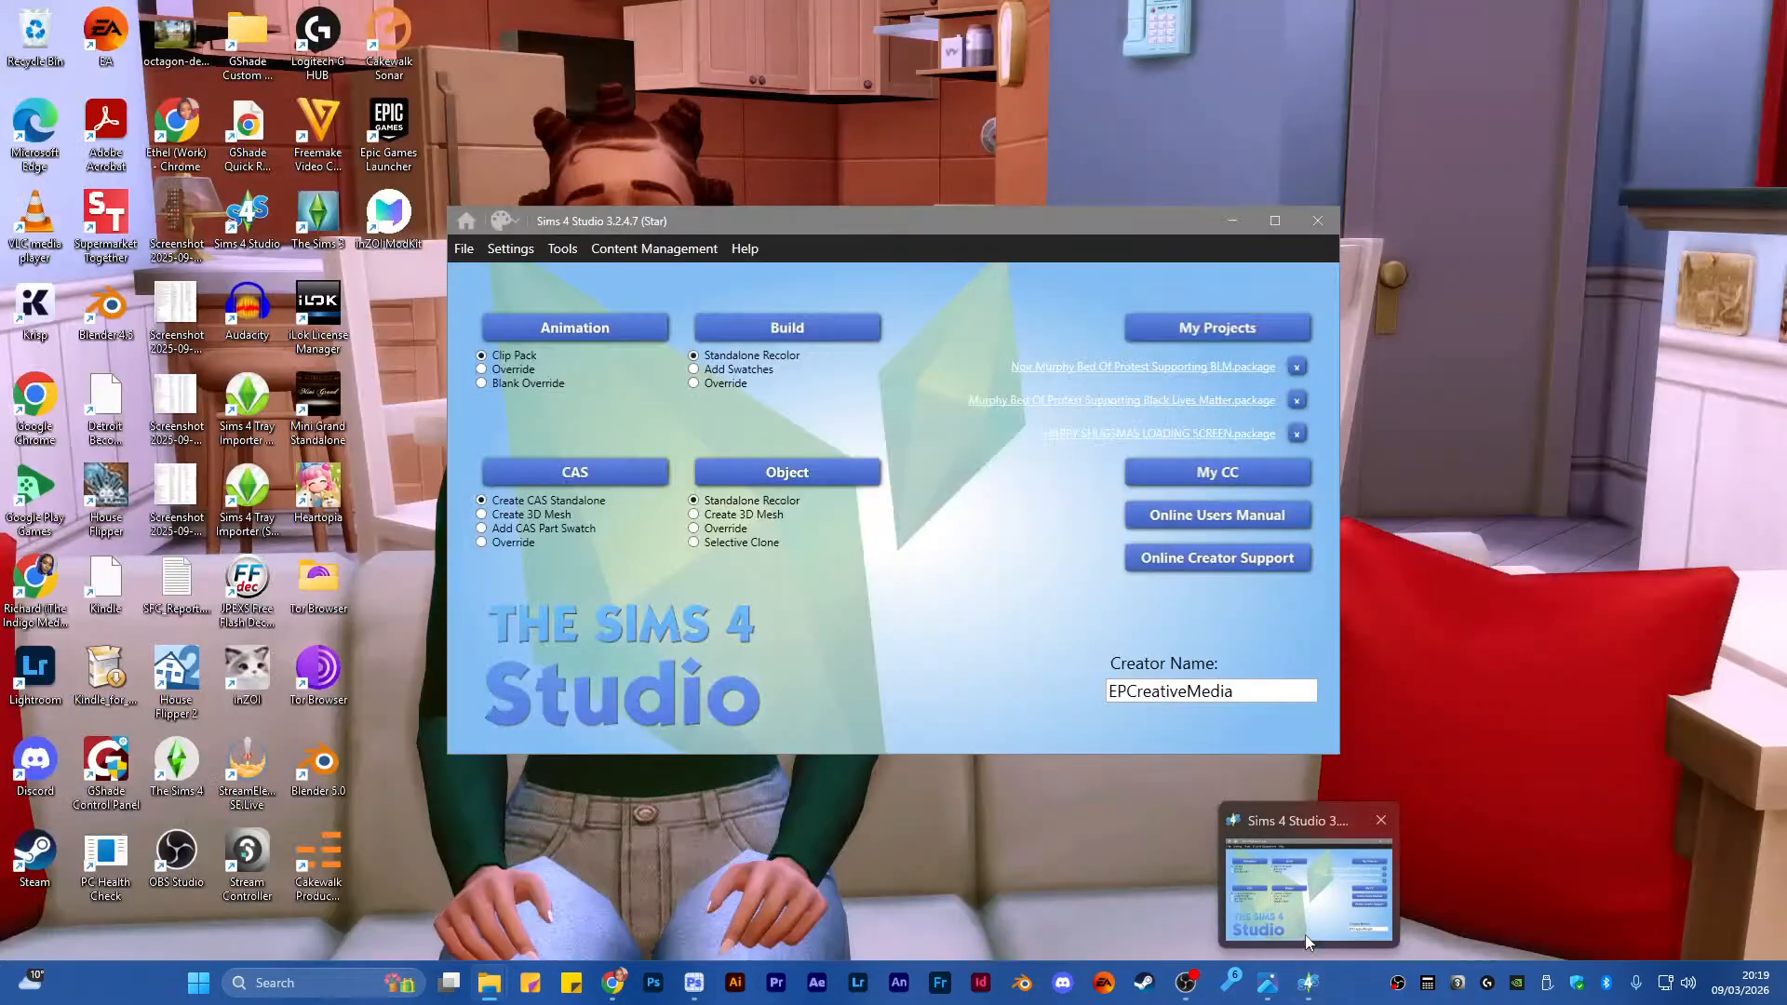
{"action": "left_click", "coordinate": [1305, 935]}
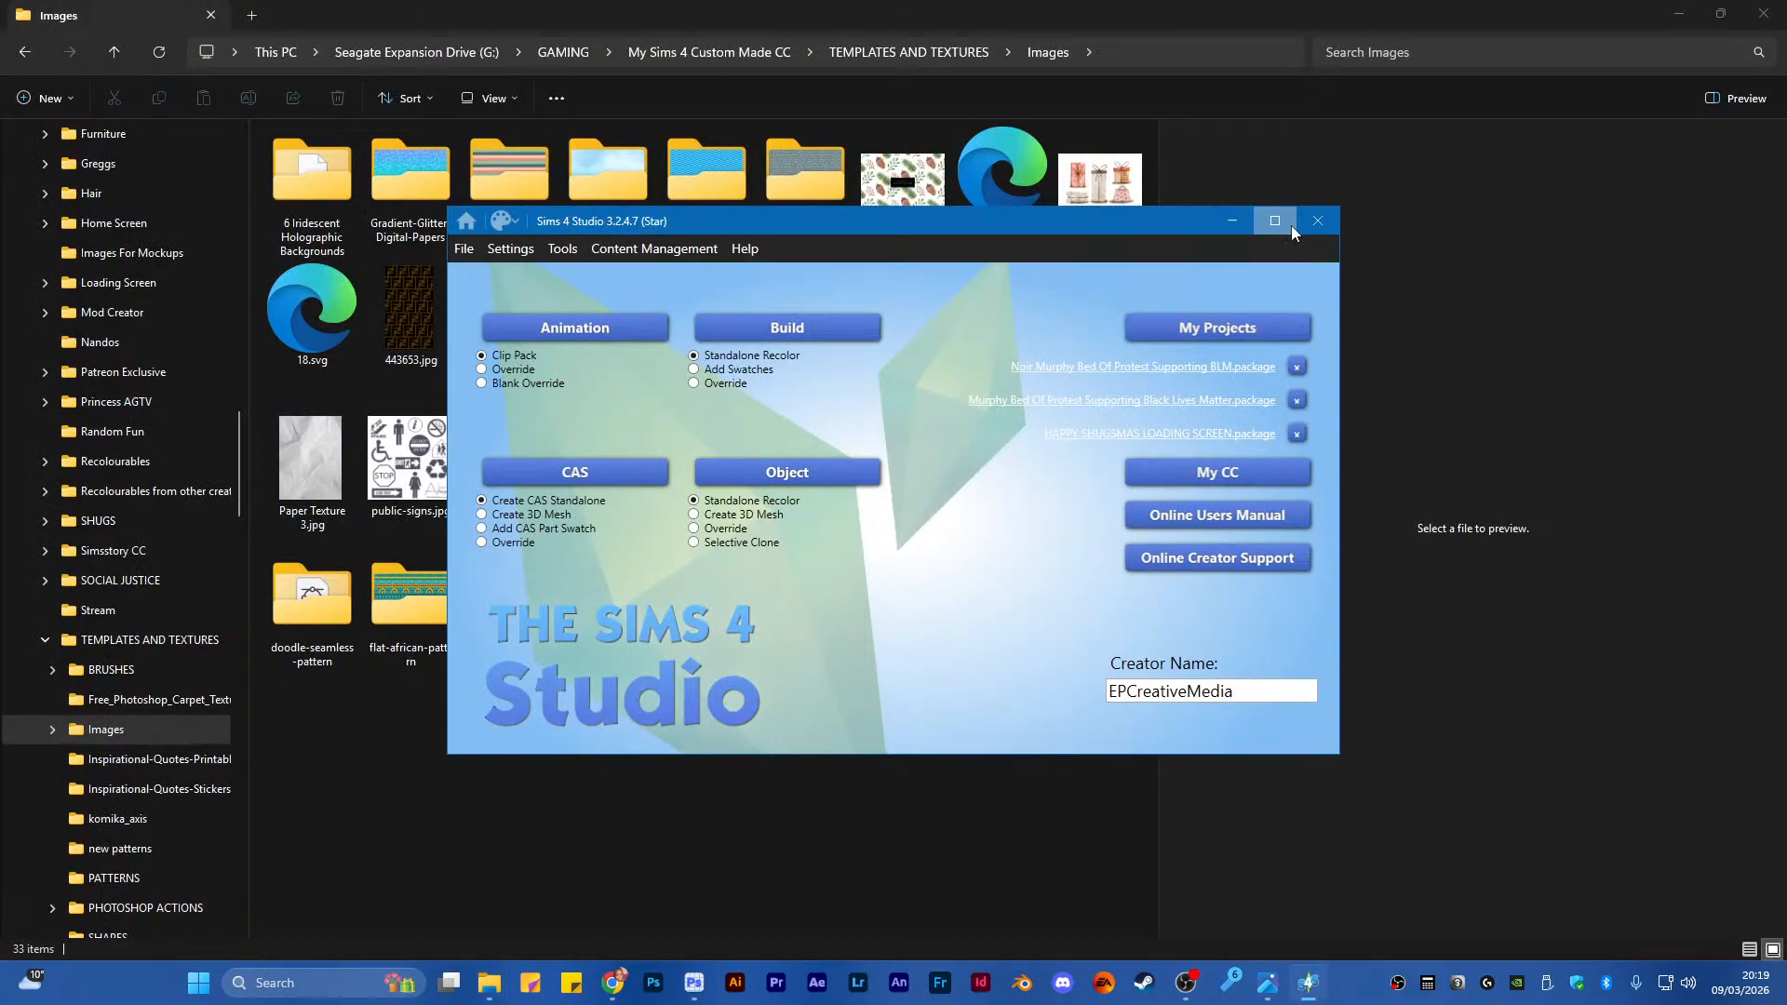
{"action": "left_click", "coordinate": [1275, 221]}
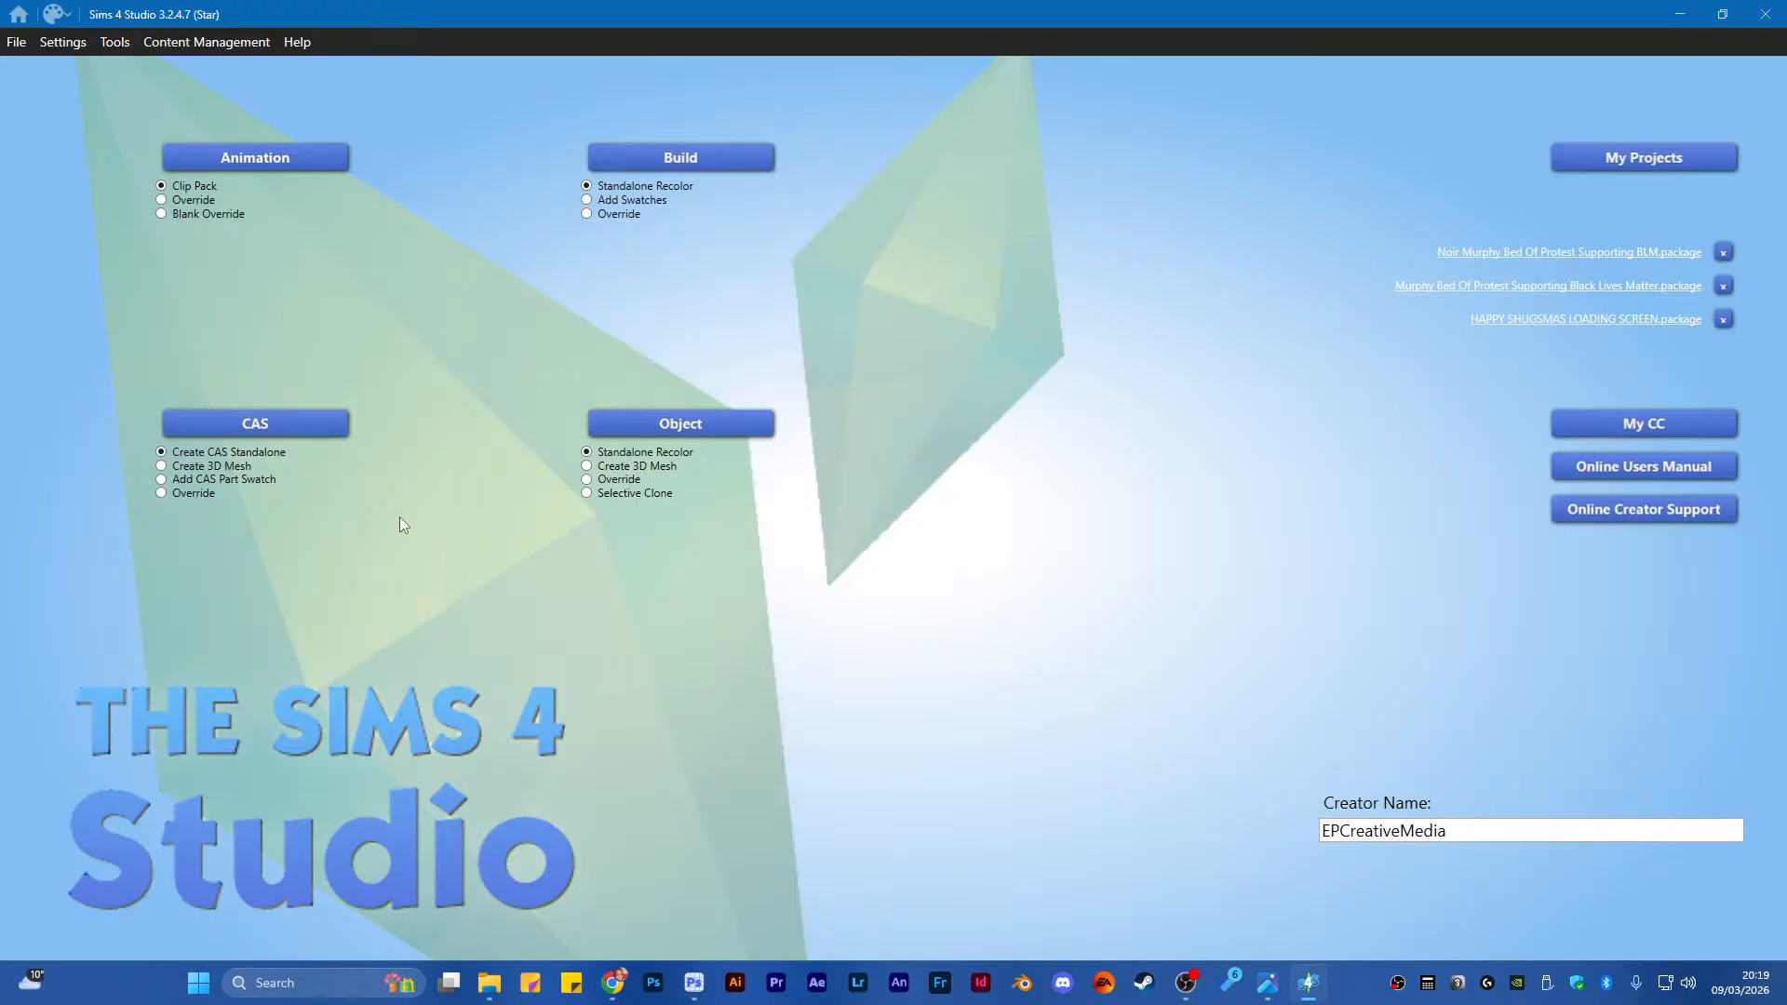
{"action": "left_click", "coordinate": [318, 424]}
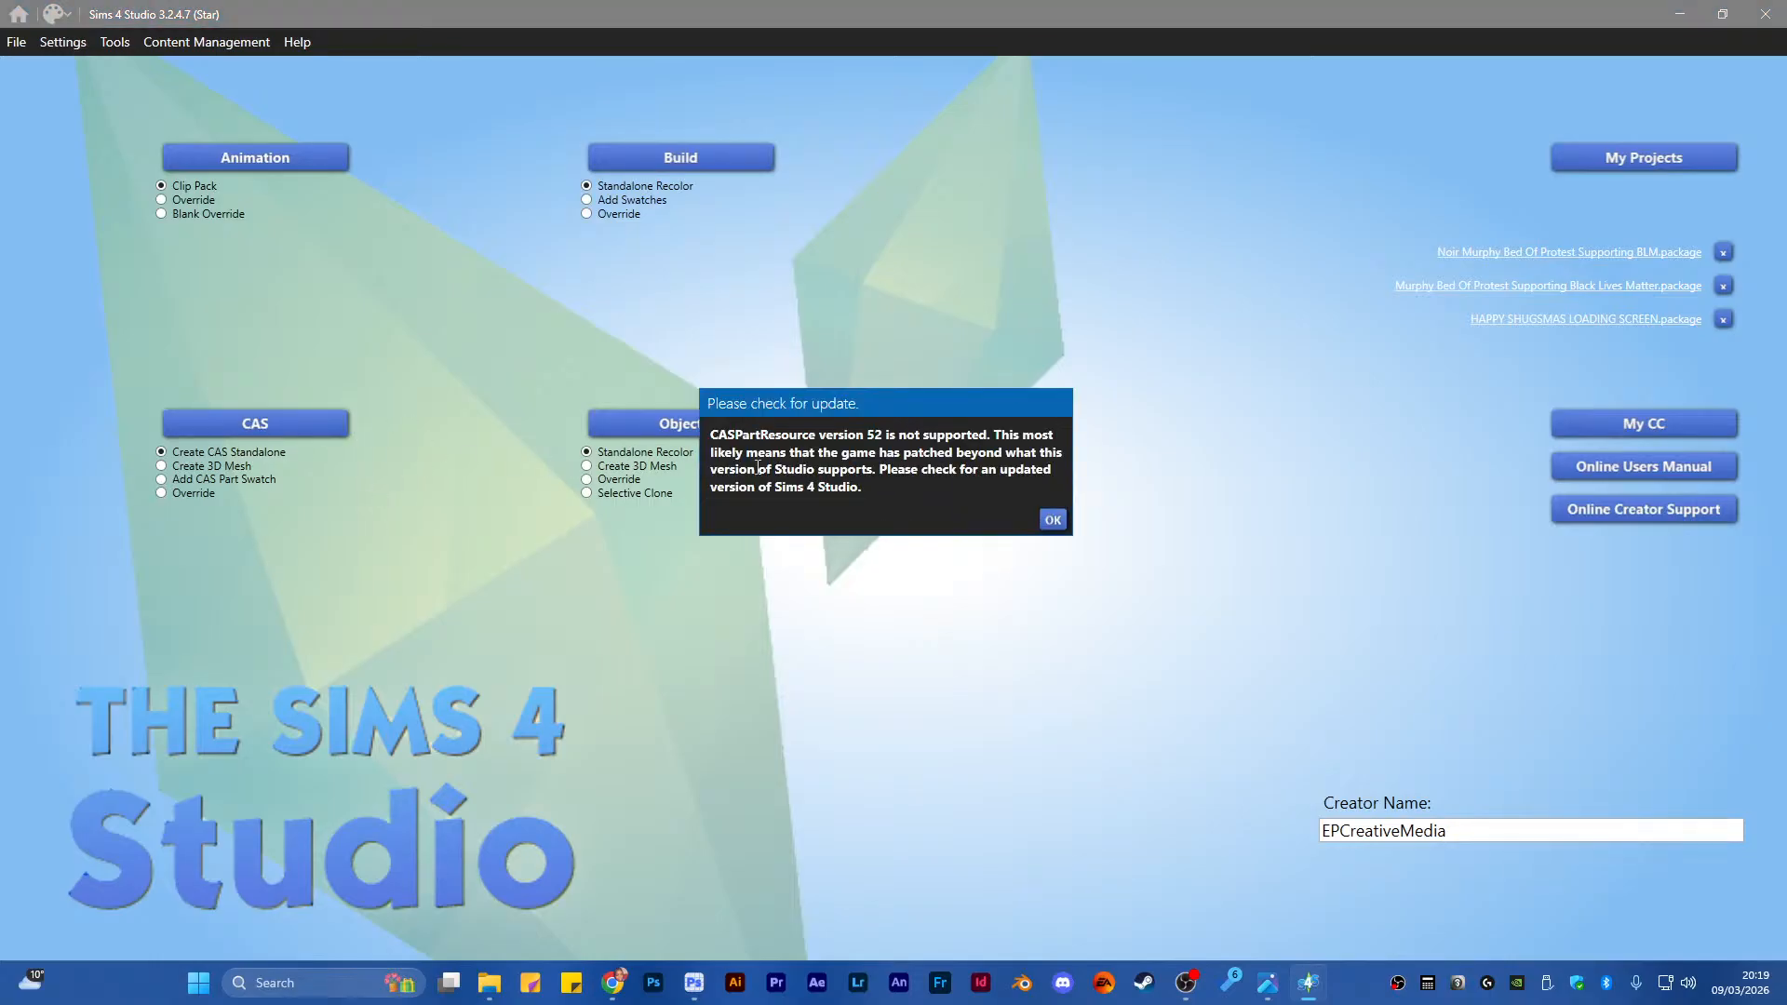
{"action": "left_click", "coordinate": [1052, 521]}
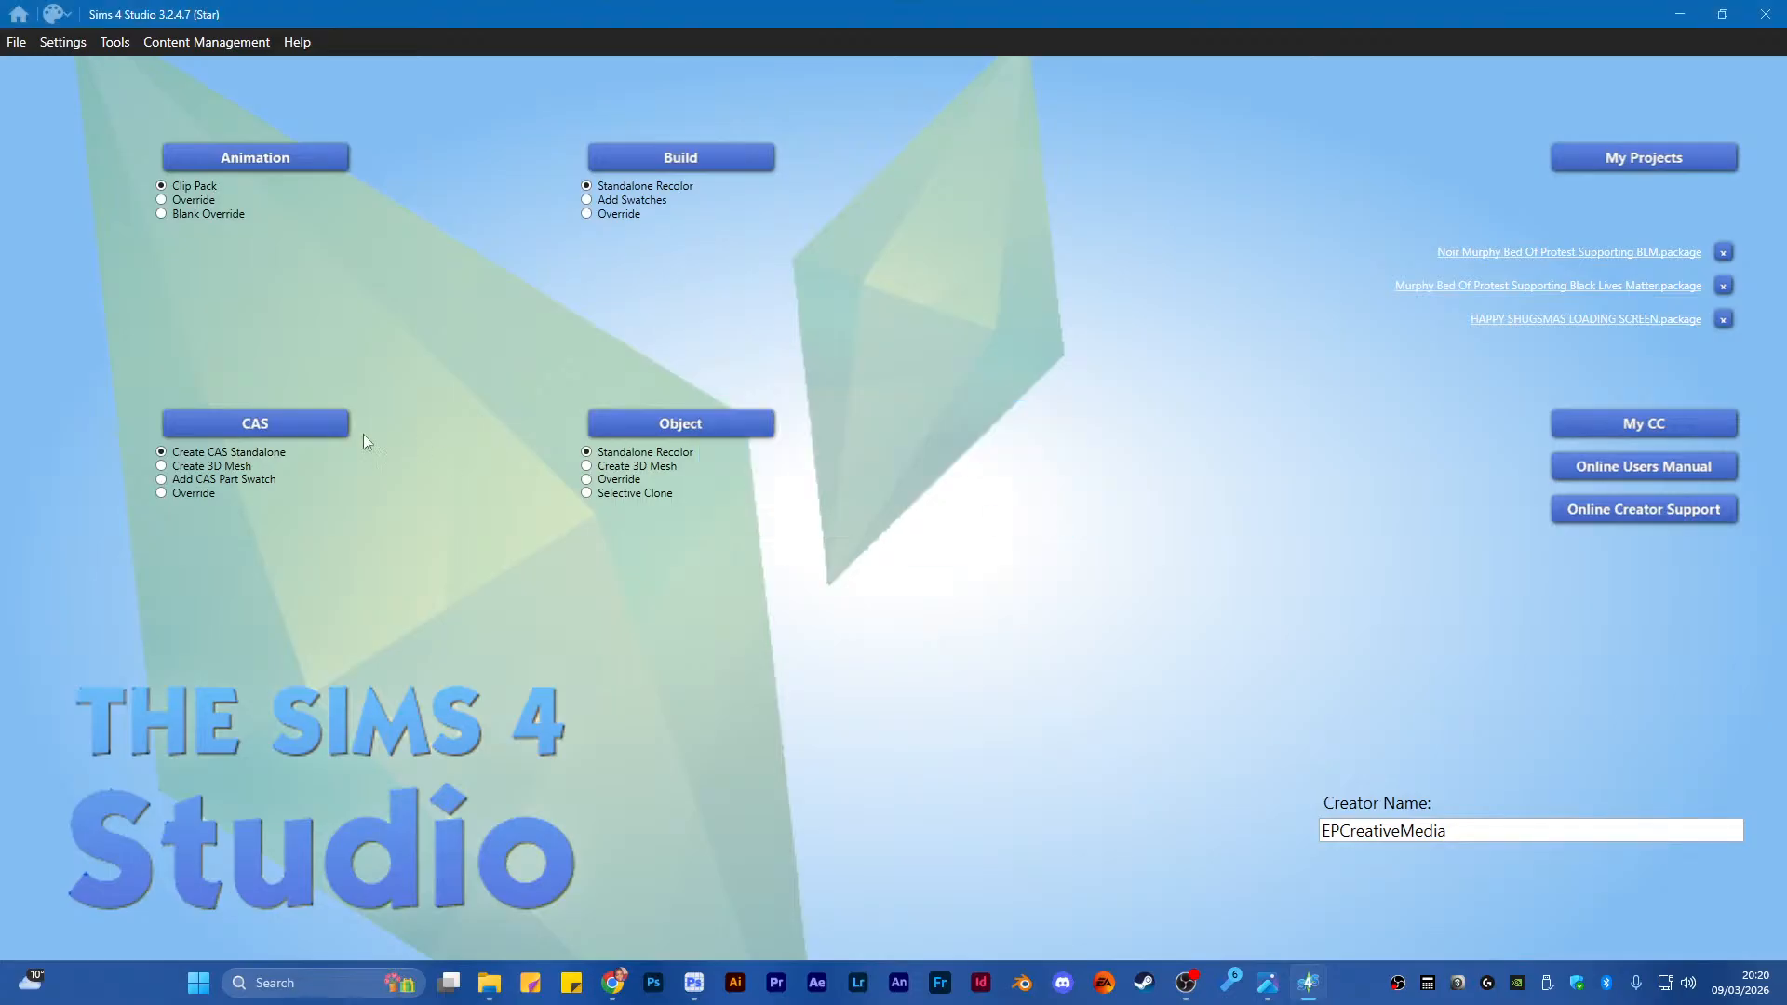
{"action": "left_click", "coordinate": [294, 435]}
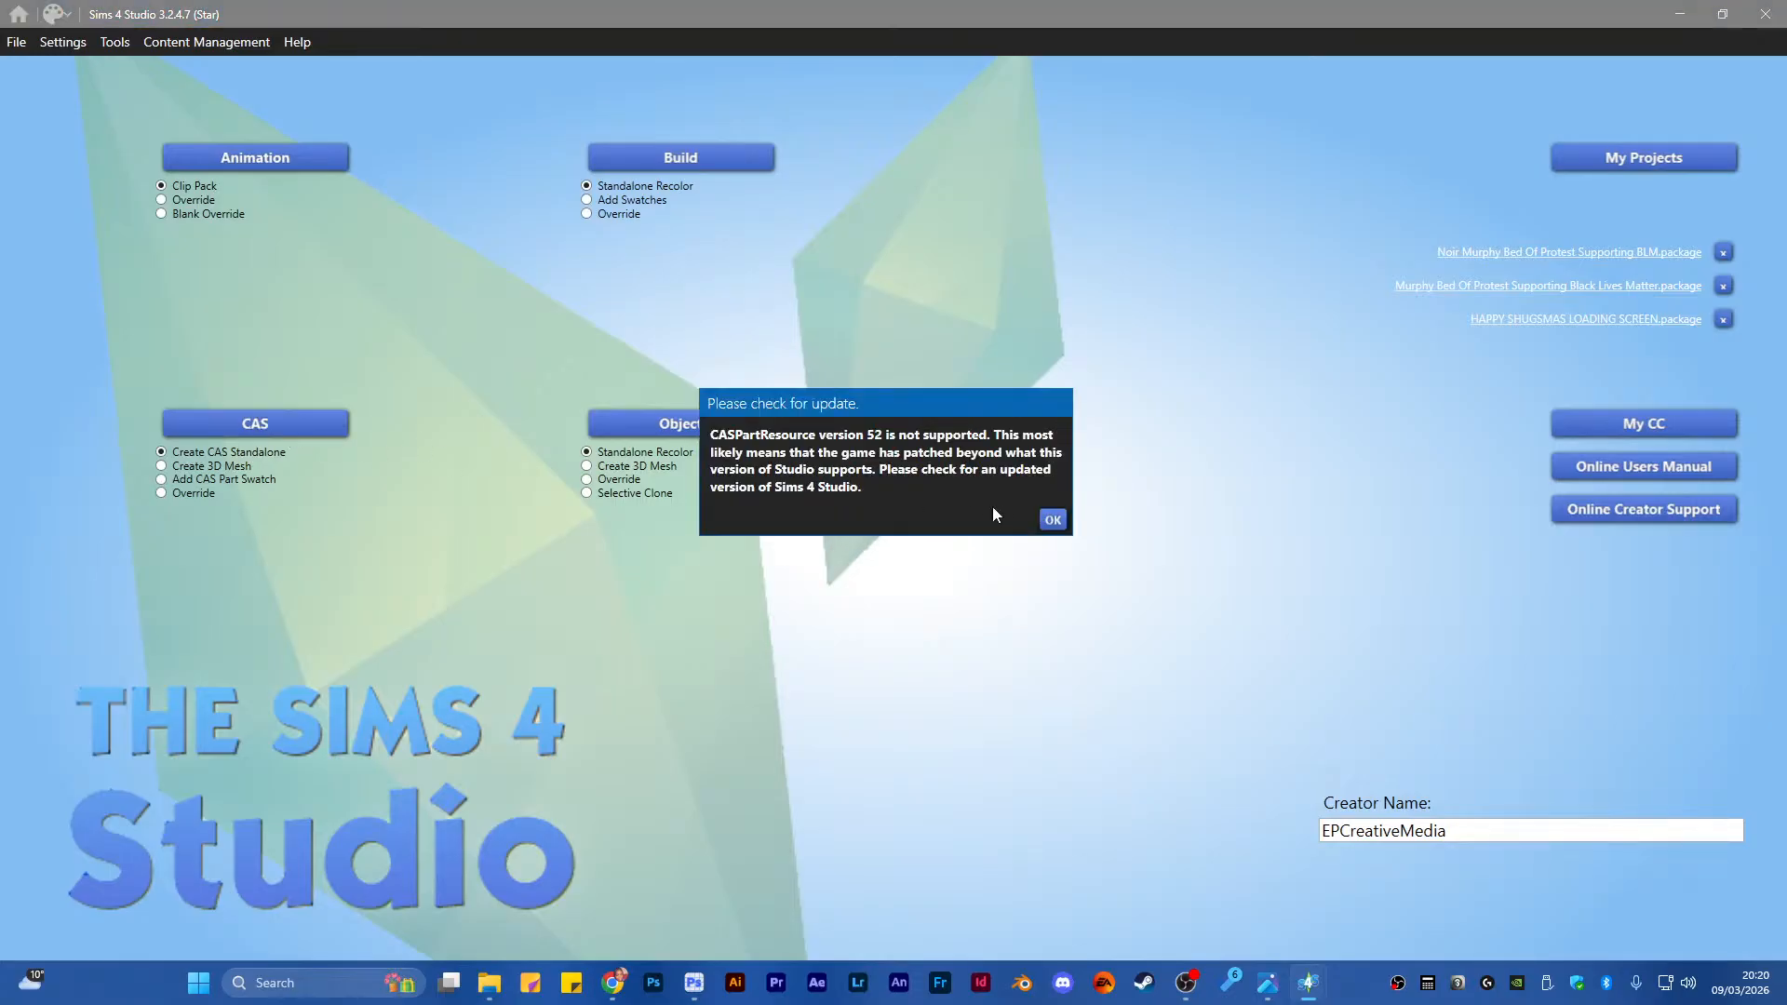
{"action": "left_click", "coordinate": [1050, 520]}
Exit Sims 4 Studio and relaunch it from the Windows search
{"action": "left_click", "coordinate": [16, 42]}
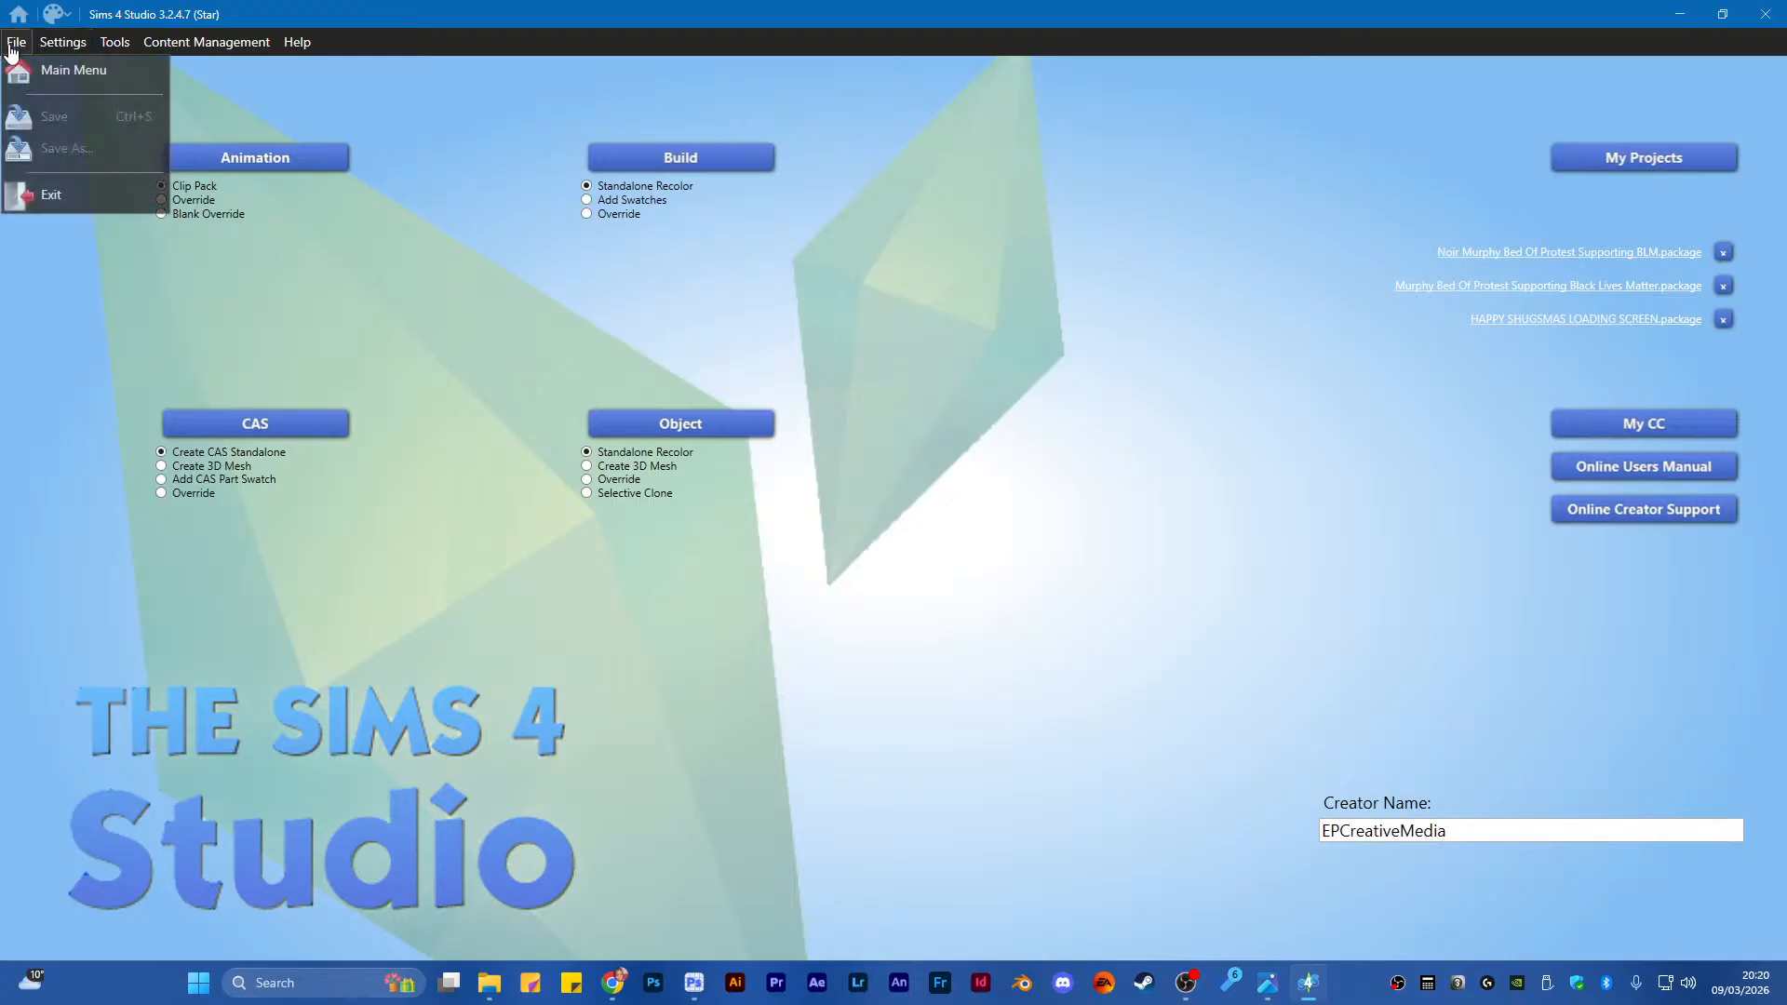
{"action": "left_click", "coordinate": [51, 195]}
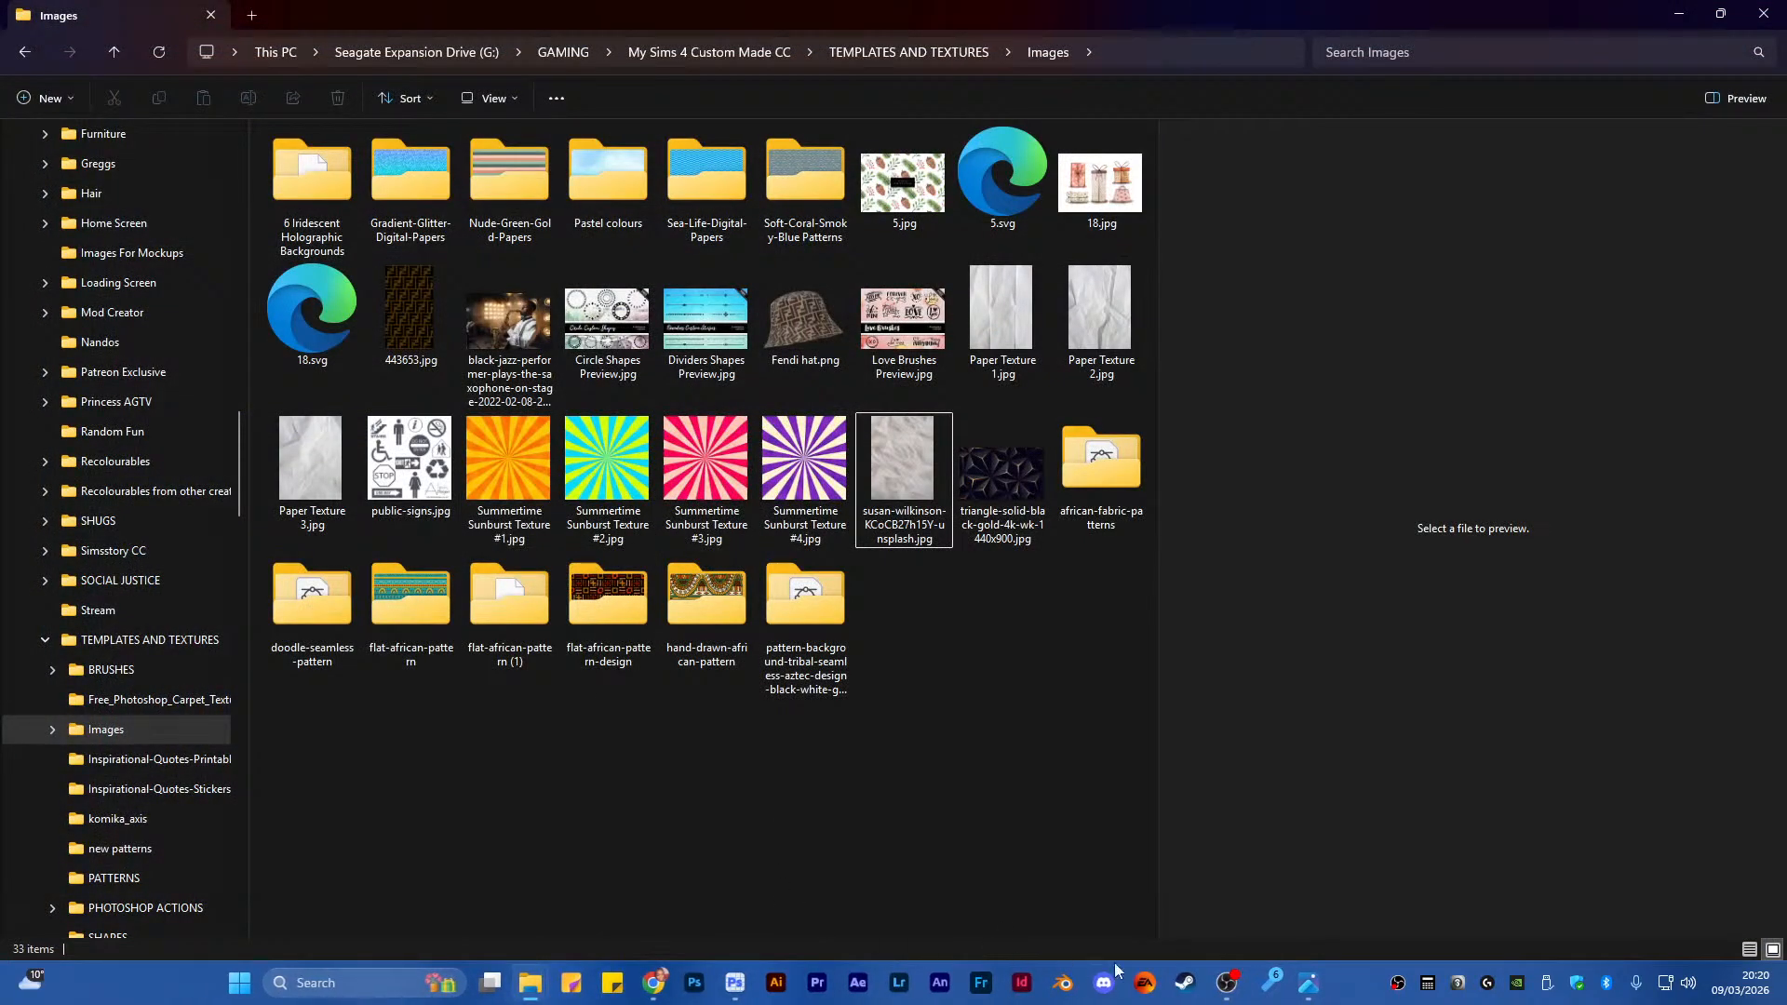
{"action": "left_click", "coordinate": [387, 981]}
{"action": "type", "text": "siMS 4"}
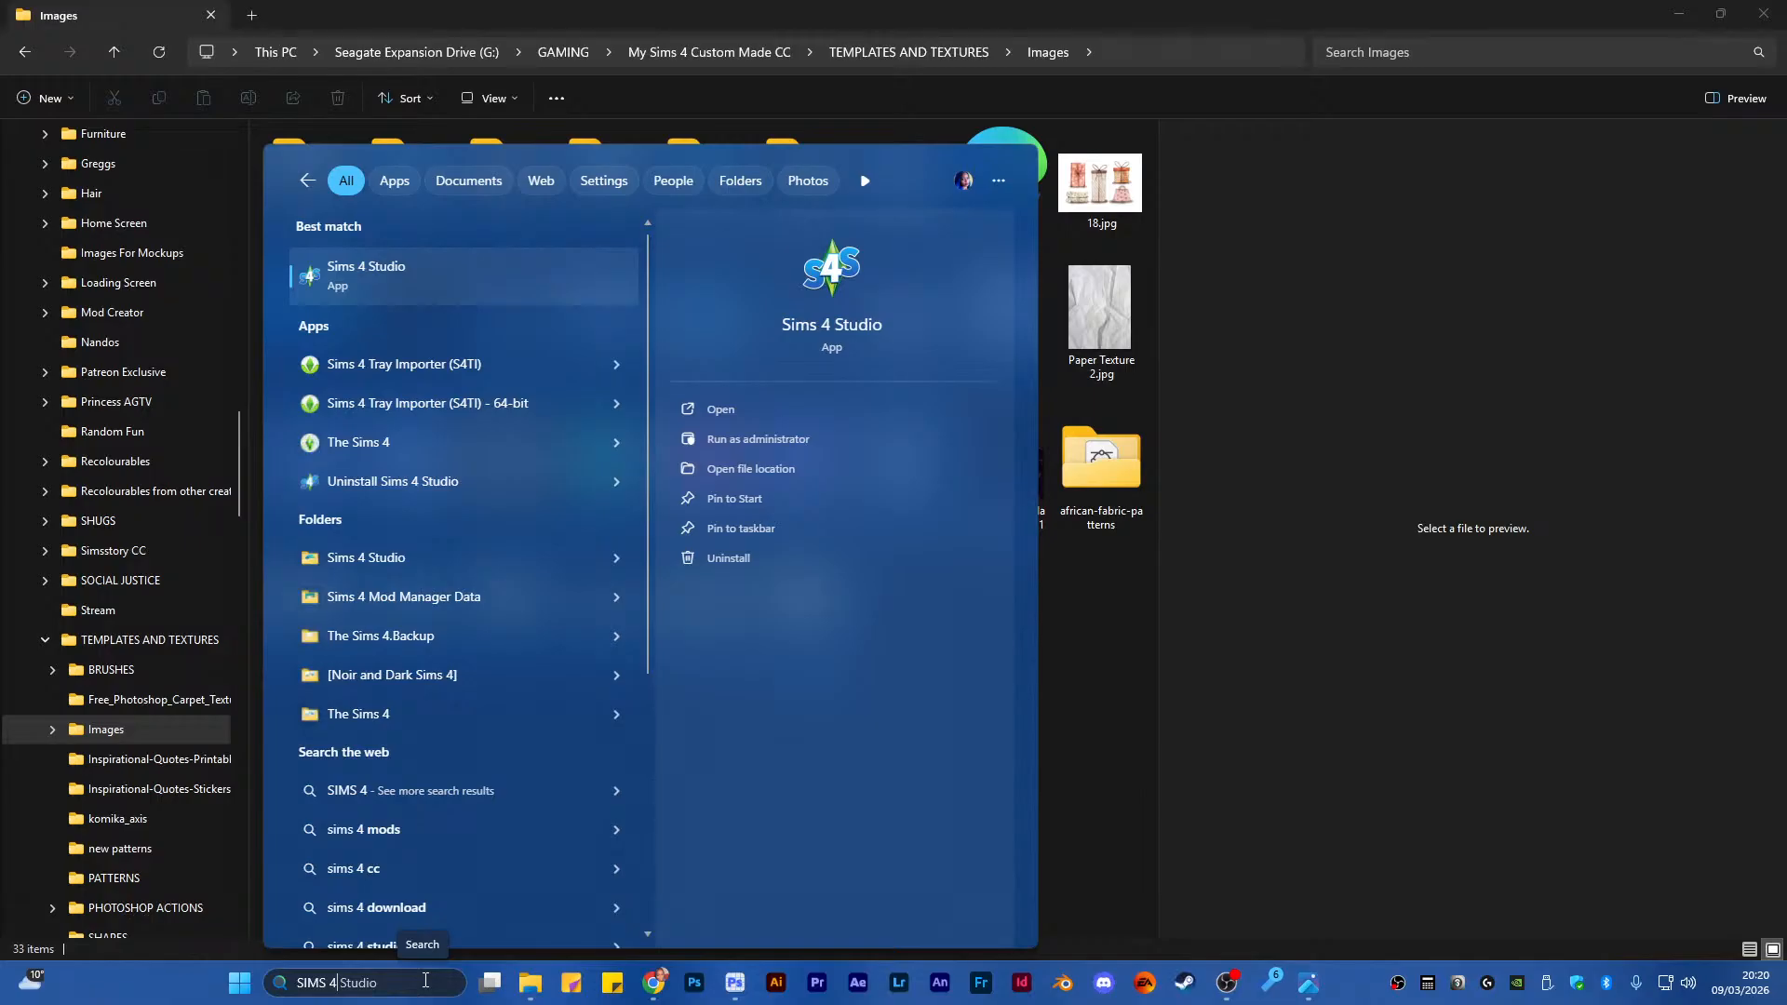
{"action": "key", "text": "Return"}
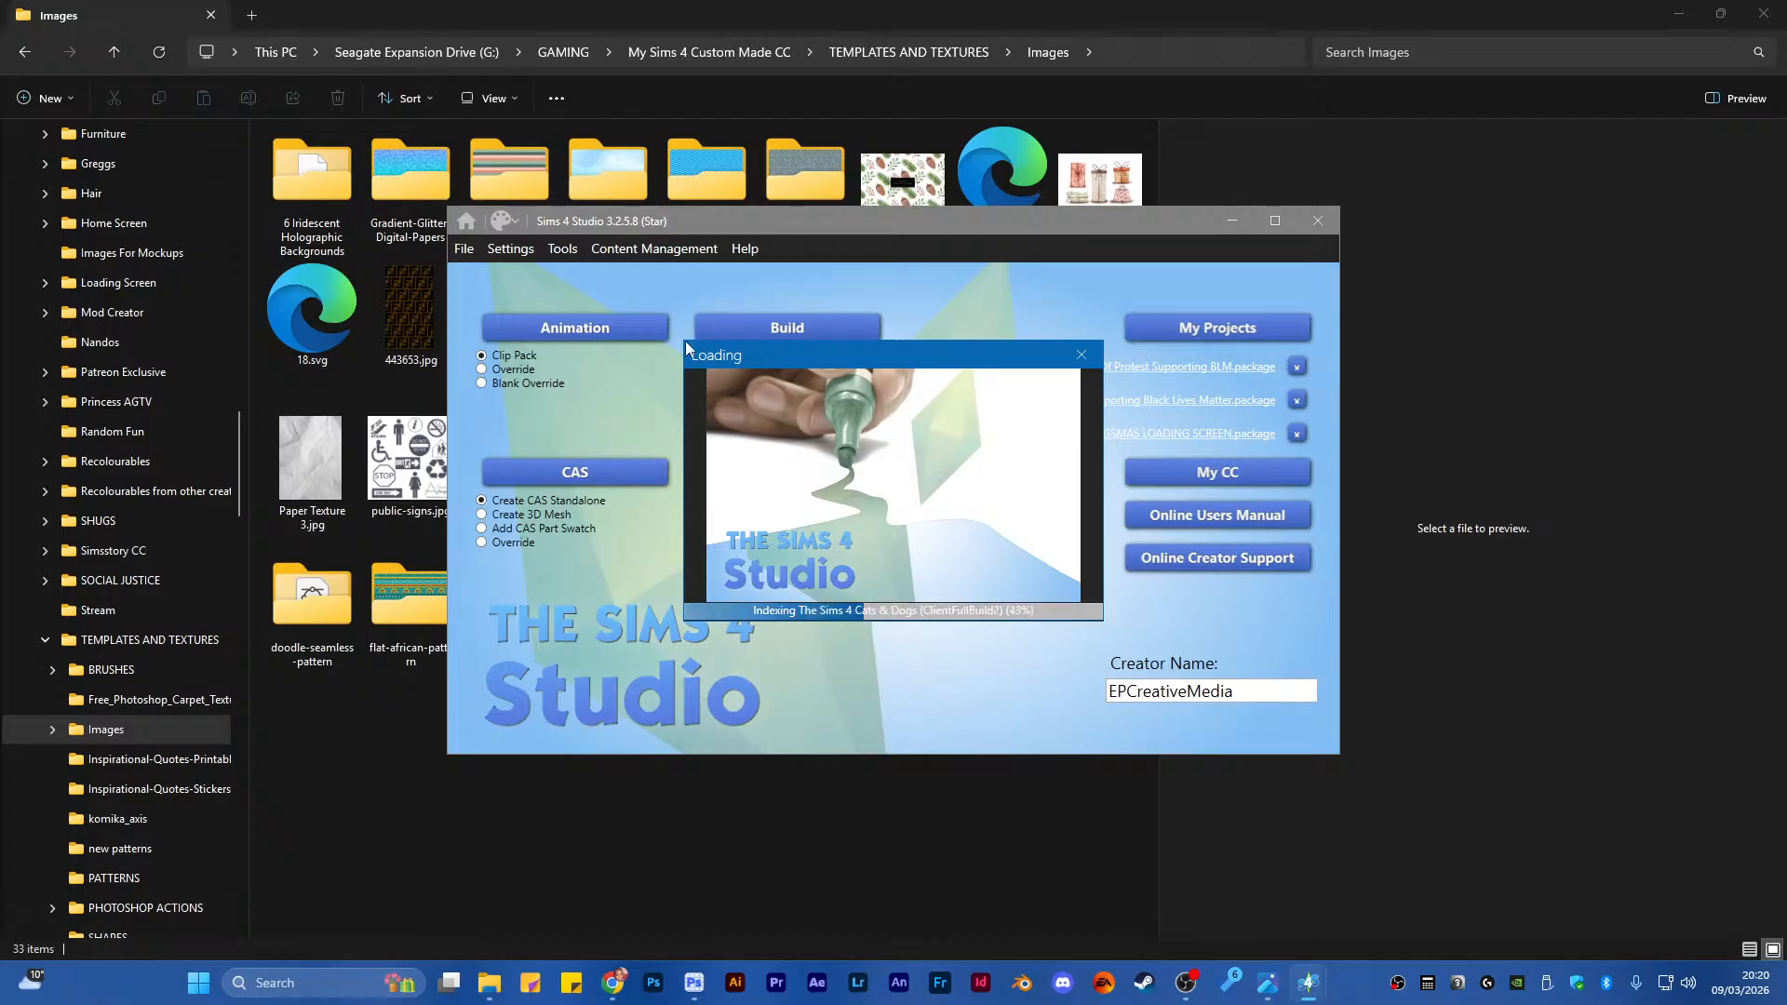
Switch to the afro print patterns Chrome window and open sims4studio.com in a new tab
{"action": "left_click", "coordinate": [612, 983]}
{"action": "left_click", "coordinate": [585, 886]}
{"action": "mouse_move", "coordinate": [612, 983]}
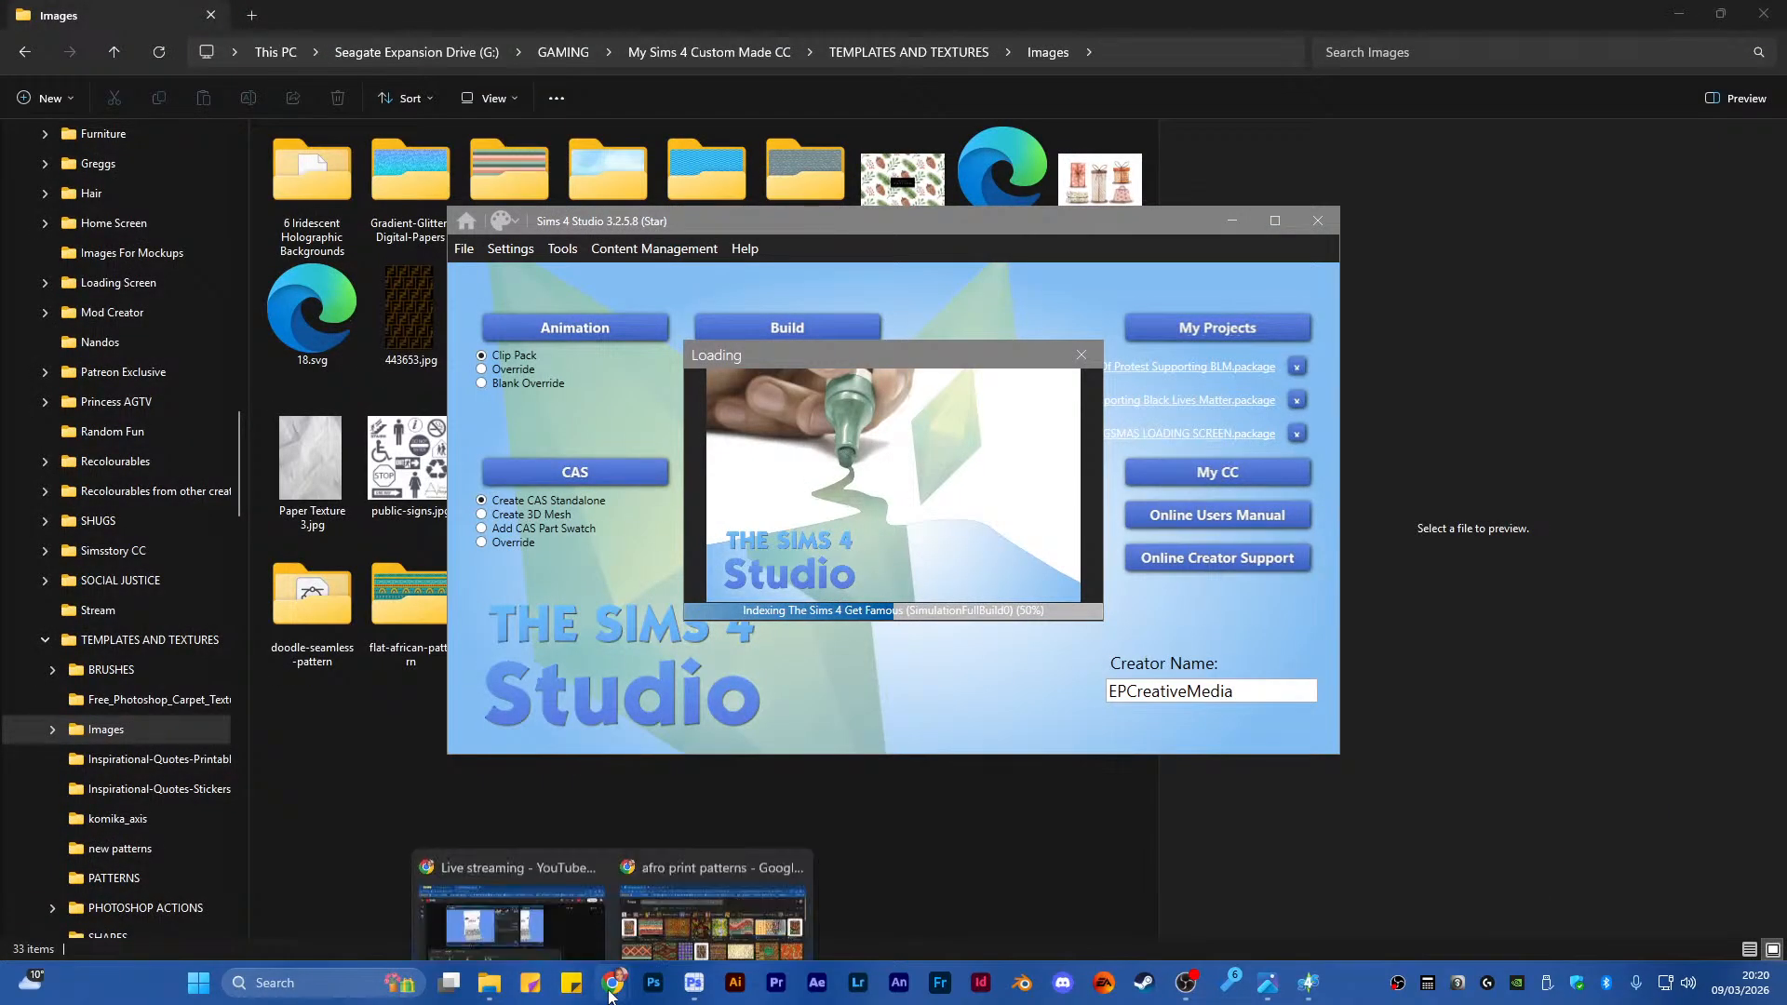
{"action": "left_click", "coordinate": [657, 913]}
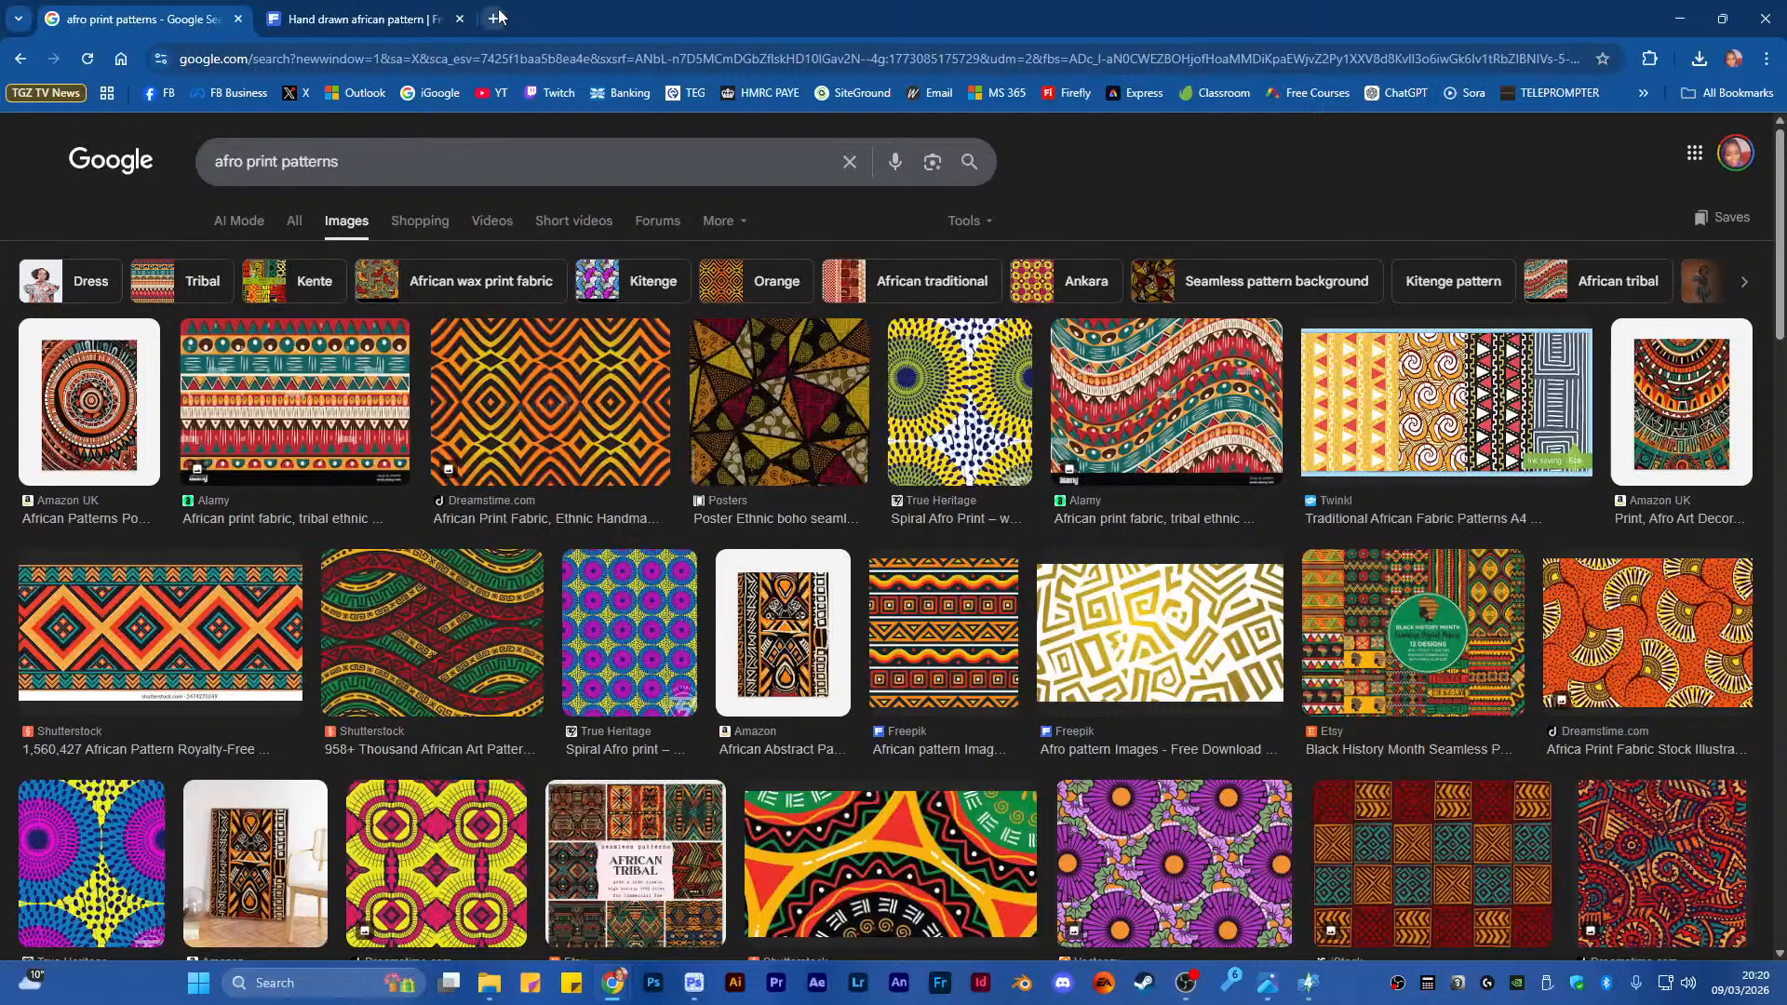
{"action": "left_click", "coordinate": [501, 18]}
{"action": "type", "text": "sims4"}
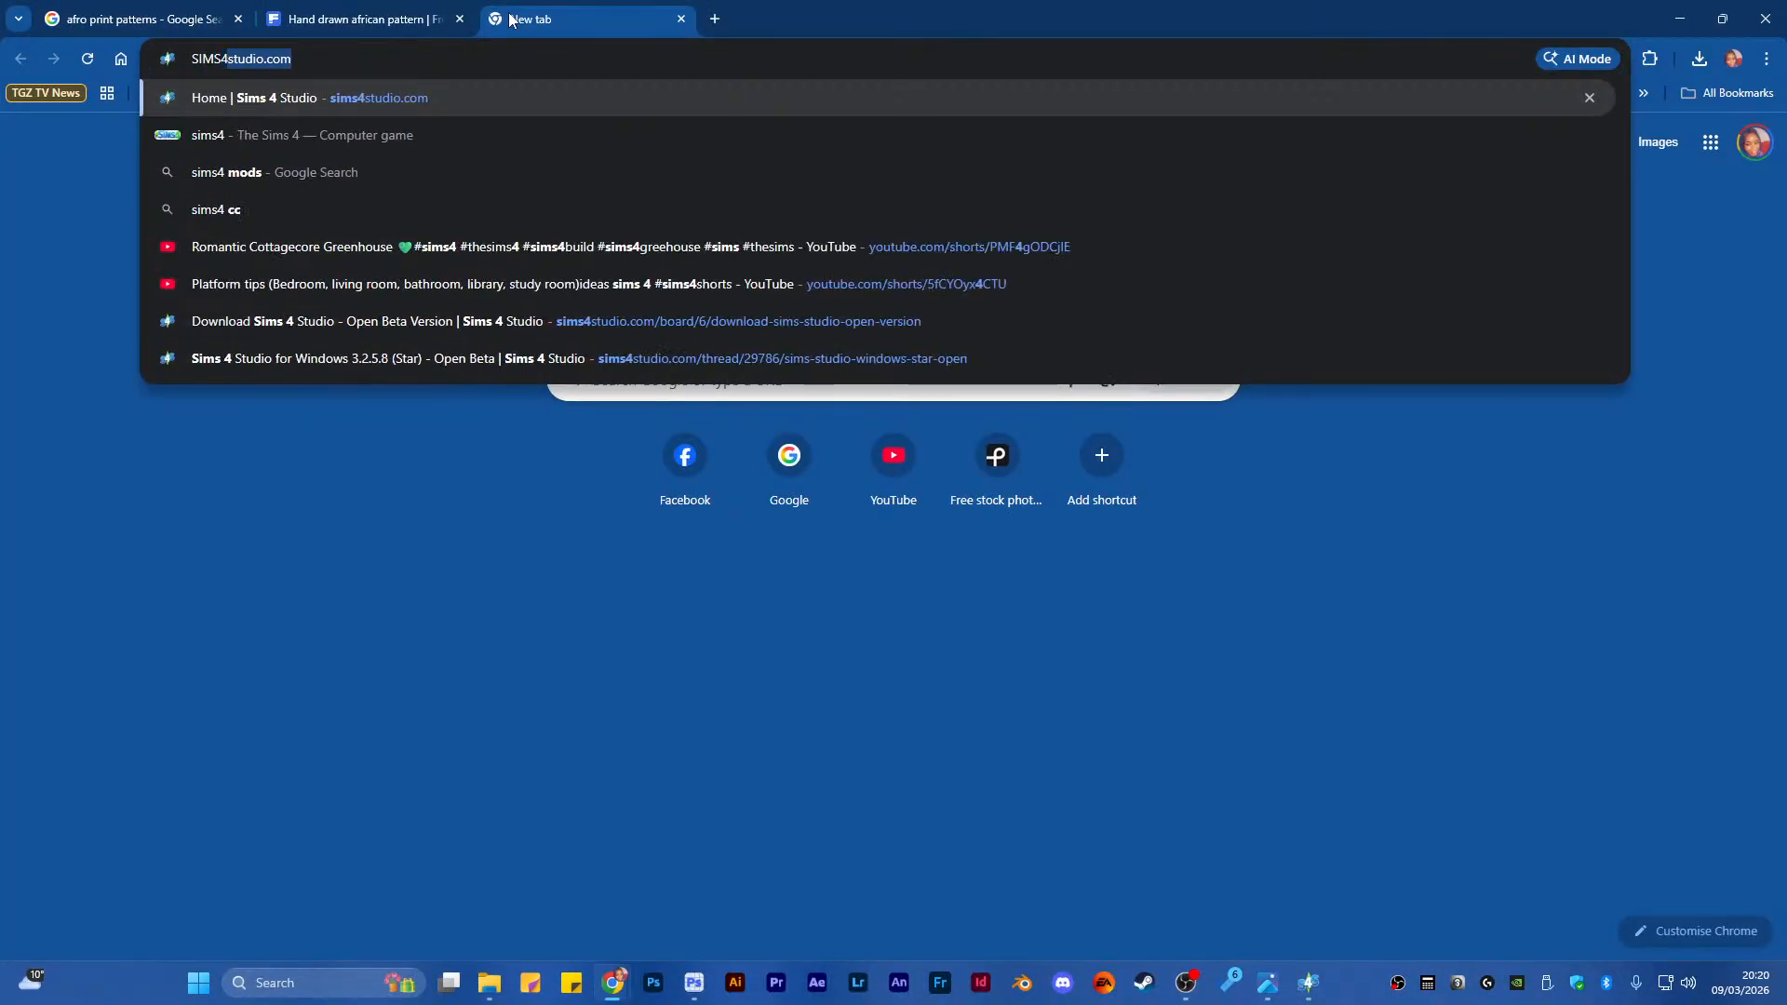
{"action": "key", "text": "Return"}
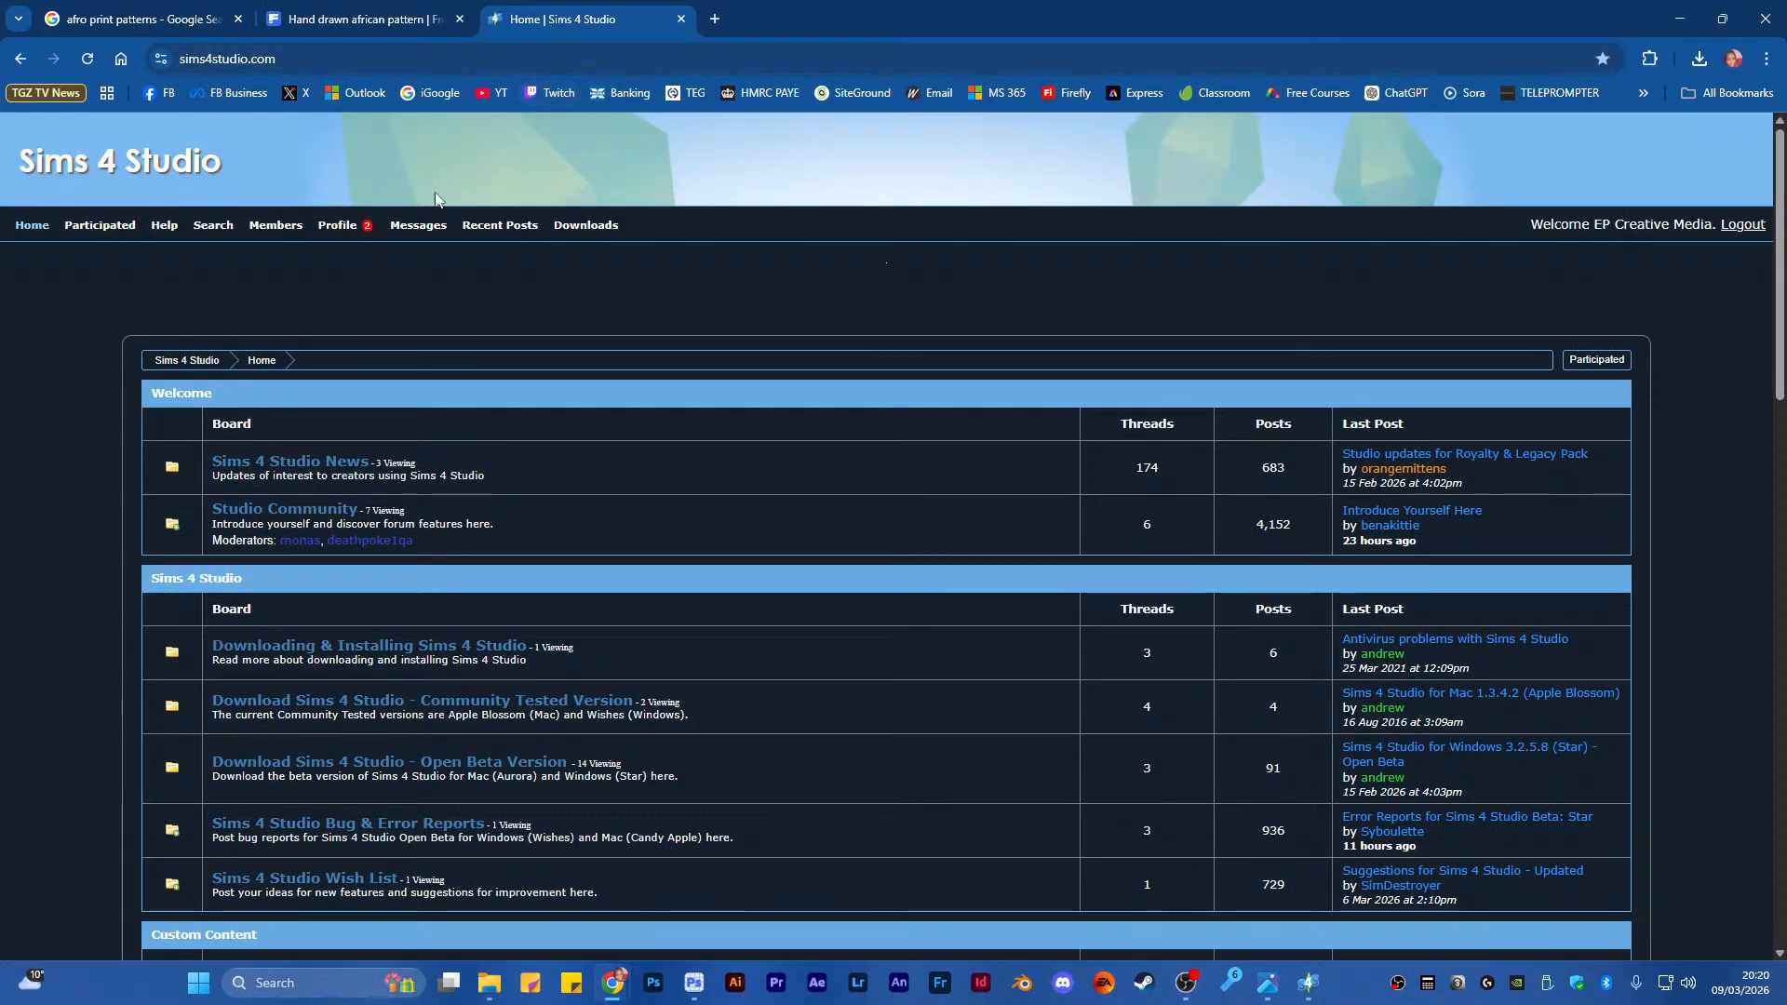
Check the current Studio version through the Royalty & Legacy Pack news thread's download link, then close that download page and minimise the browser
{"action": "left_click", "coordinate": [354, 462]}
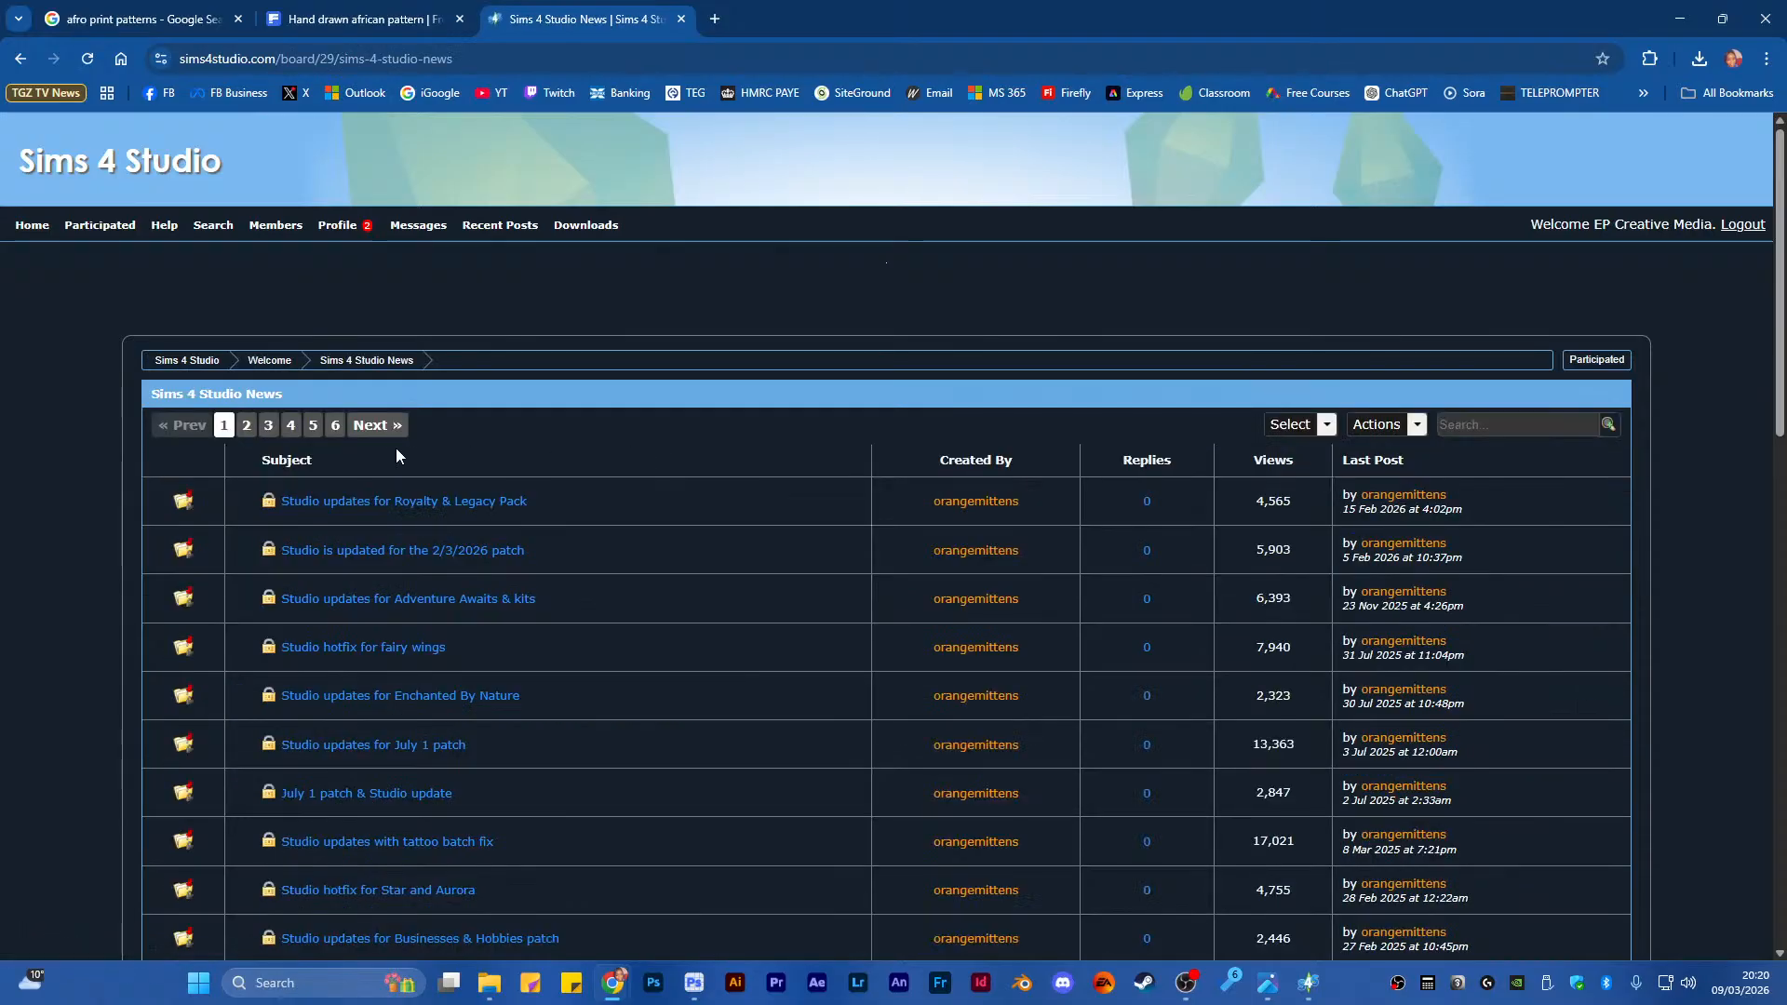
{"action": "left_click", "coordinate": [490, 503]}
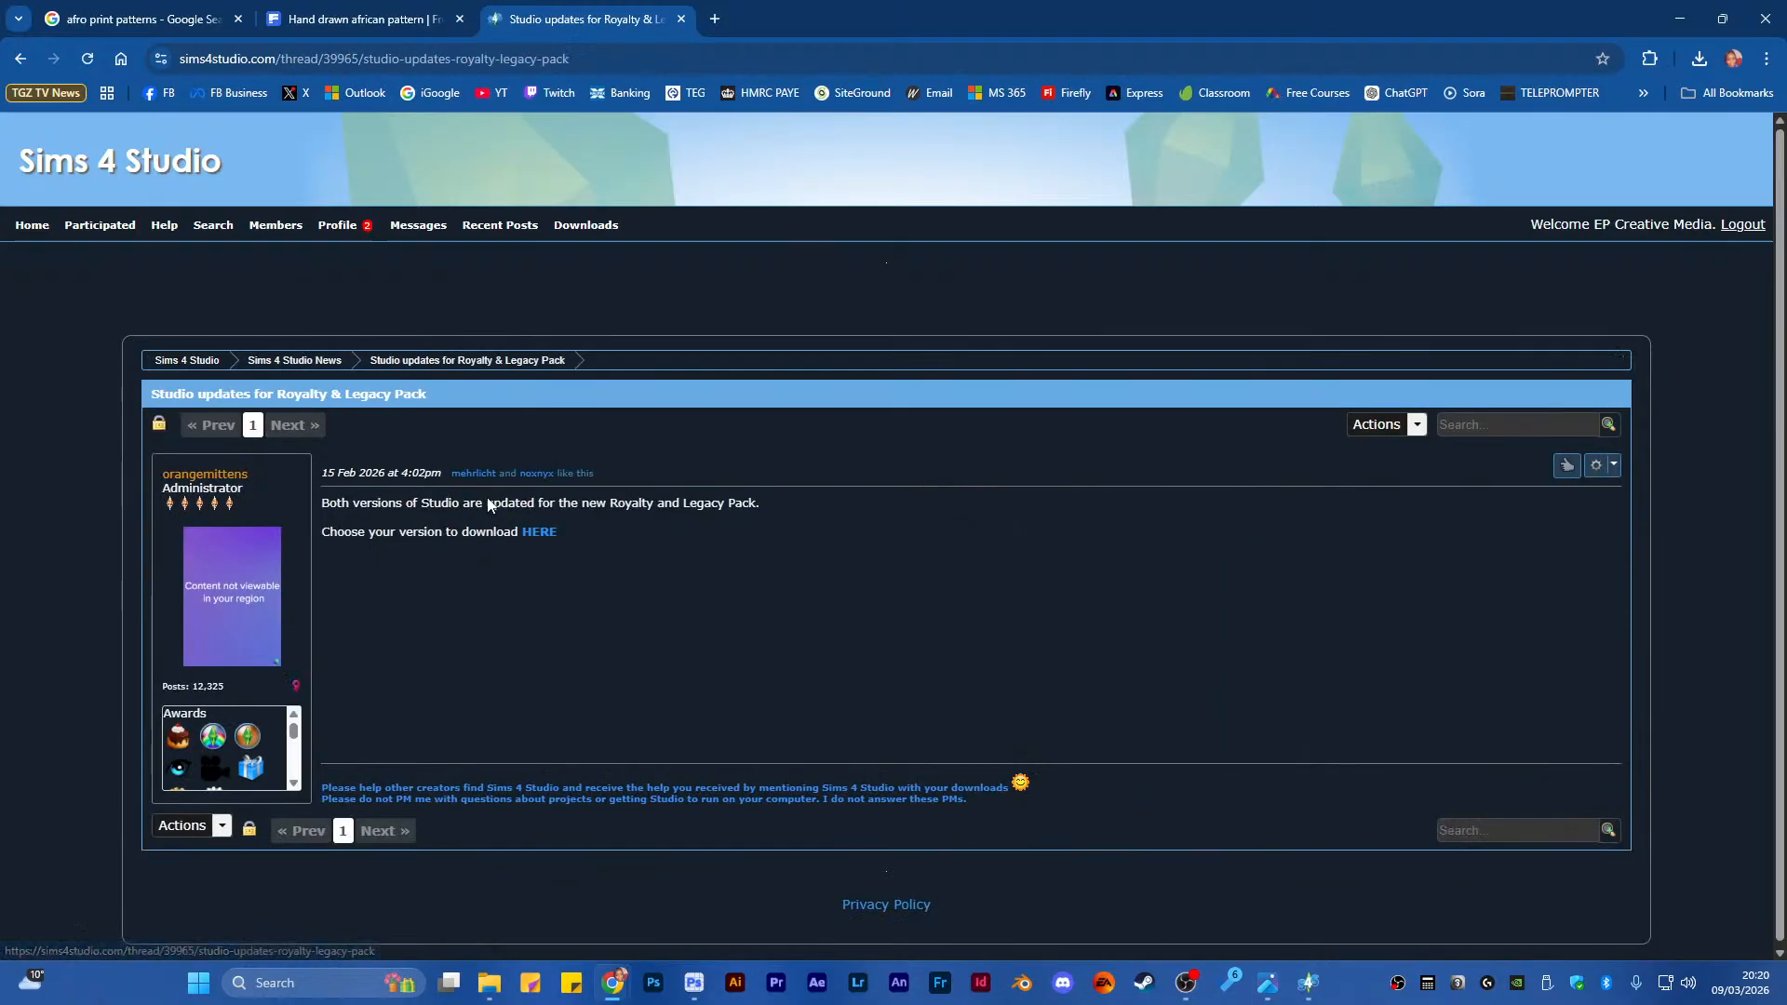
{"action": "left_click", "coordinate": [546, 531]}
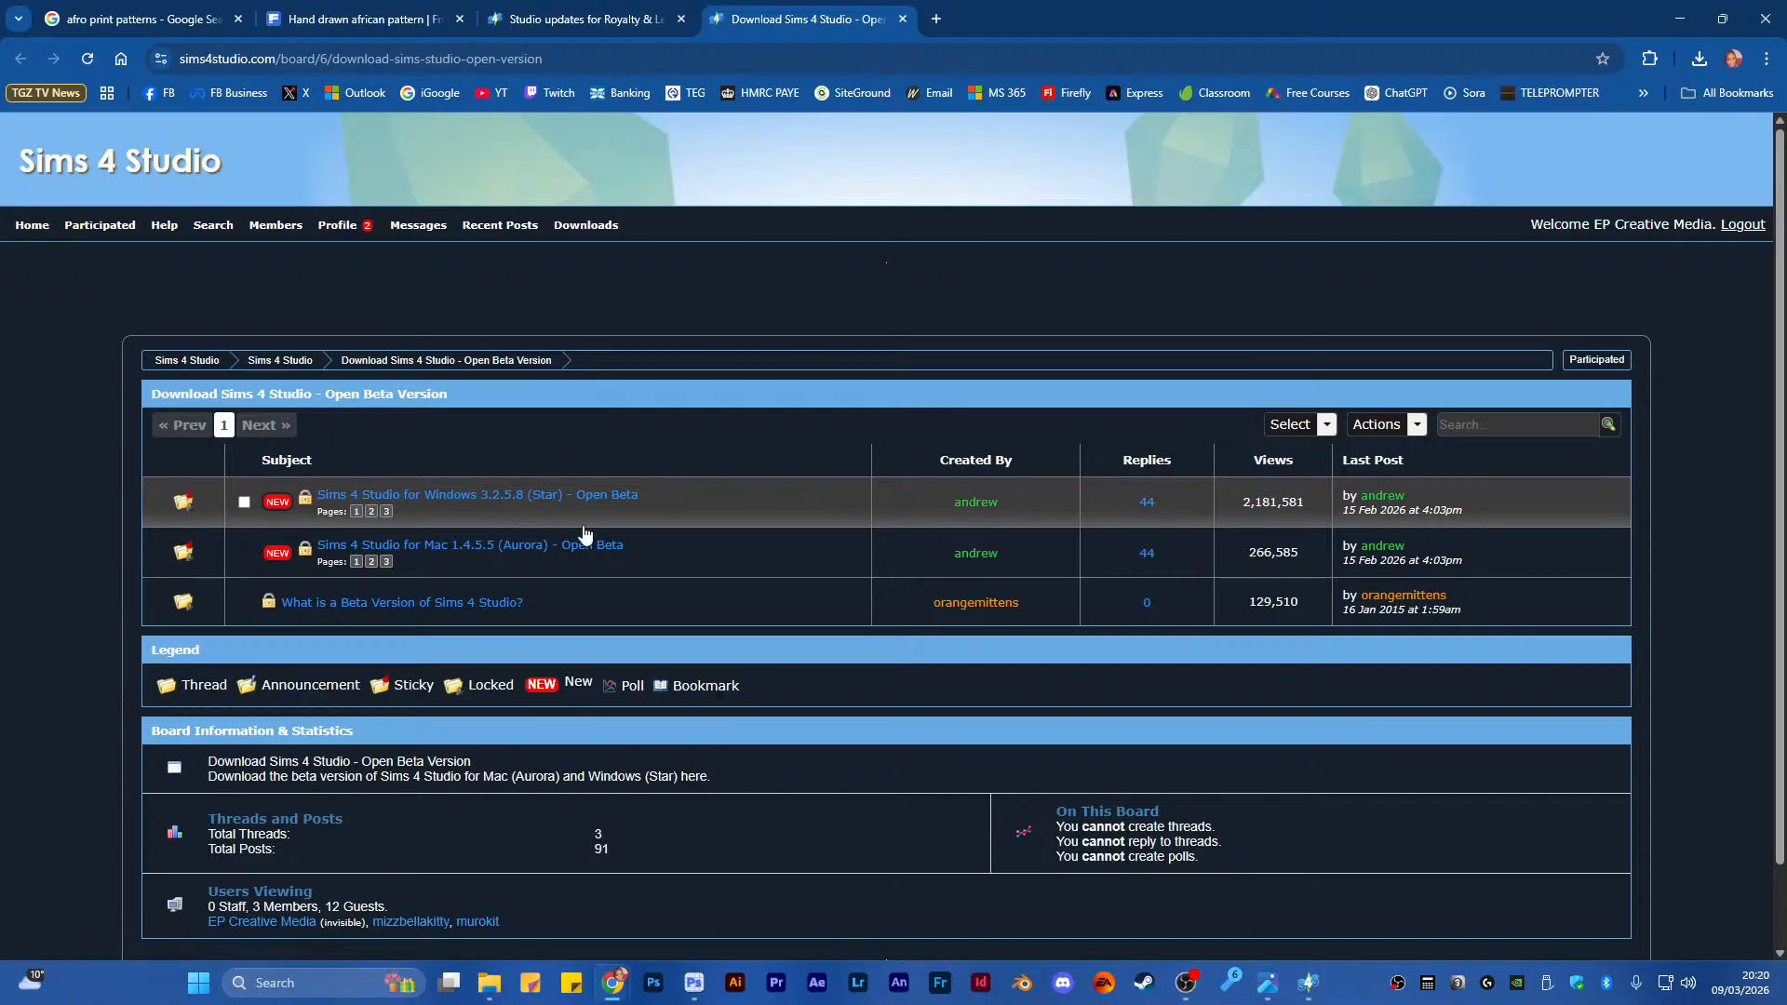
{"action": "mouse_move", "coordinate": [1308, 985]}
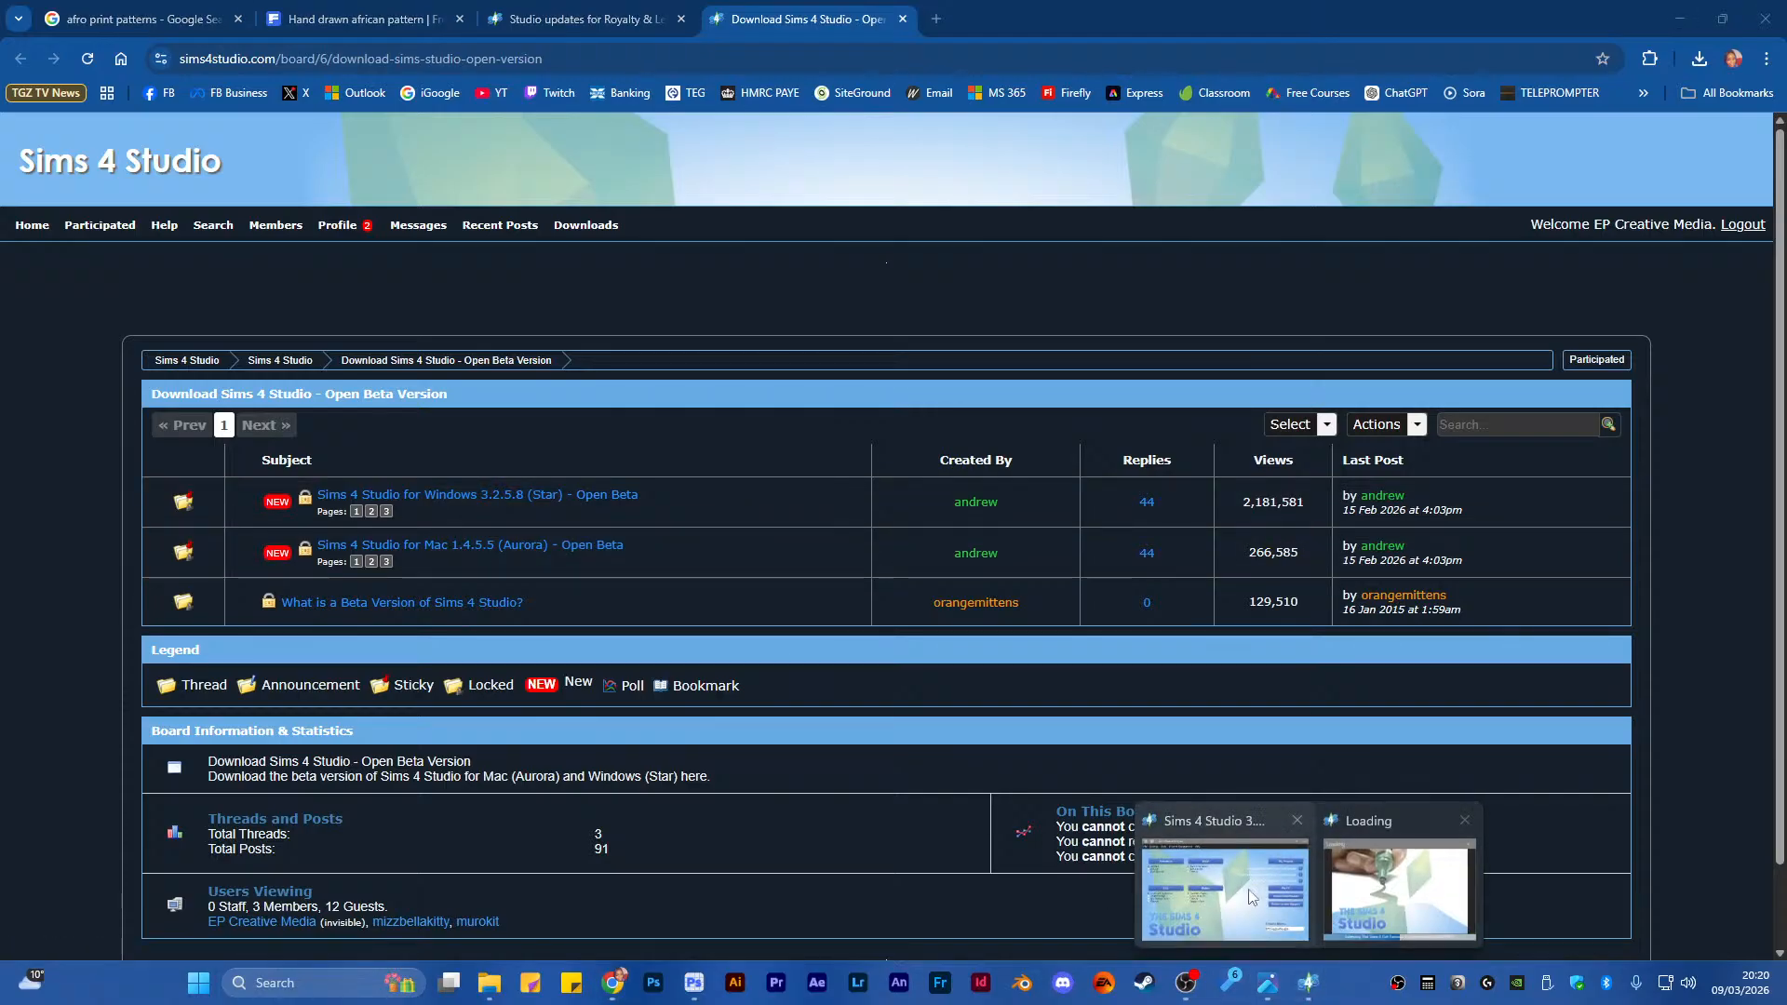
{"action": "mouse_move", "coordinate": [1238, 895]}
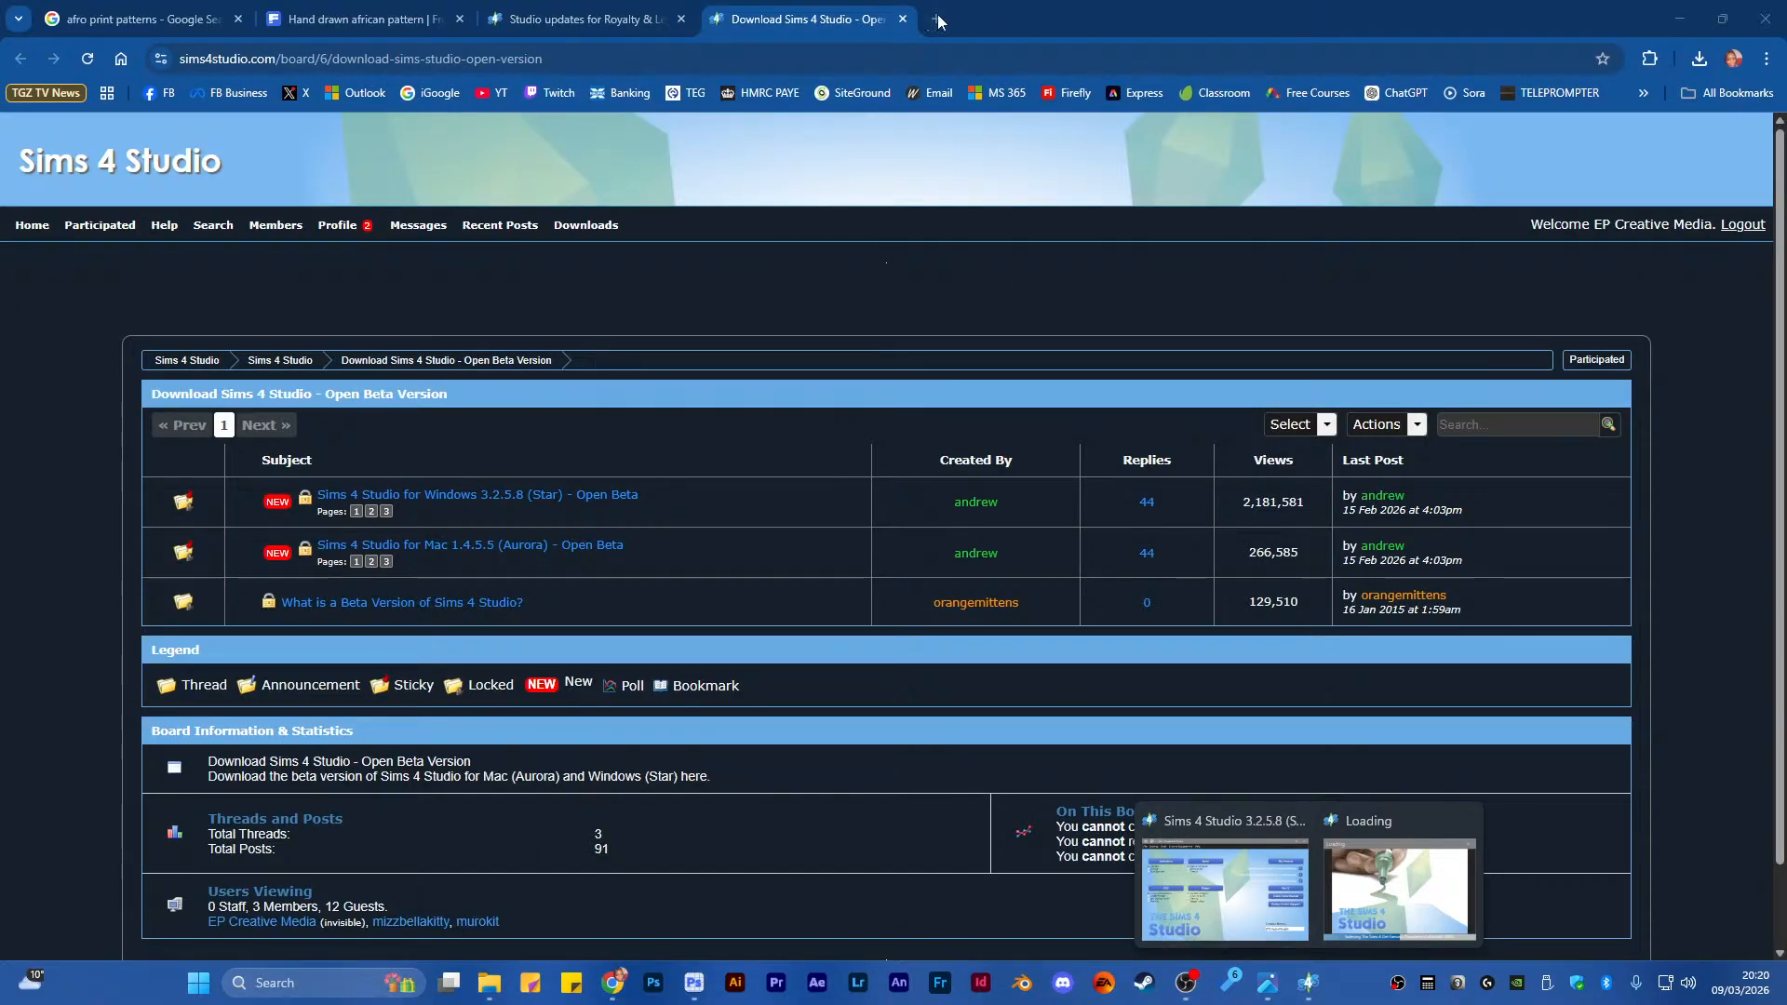
{"action": "left_click", "coordinate": [903, 19]}
{"action": "left_click", "coordinate": [1679, 19]}
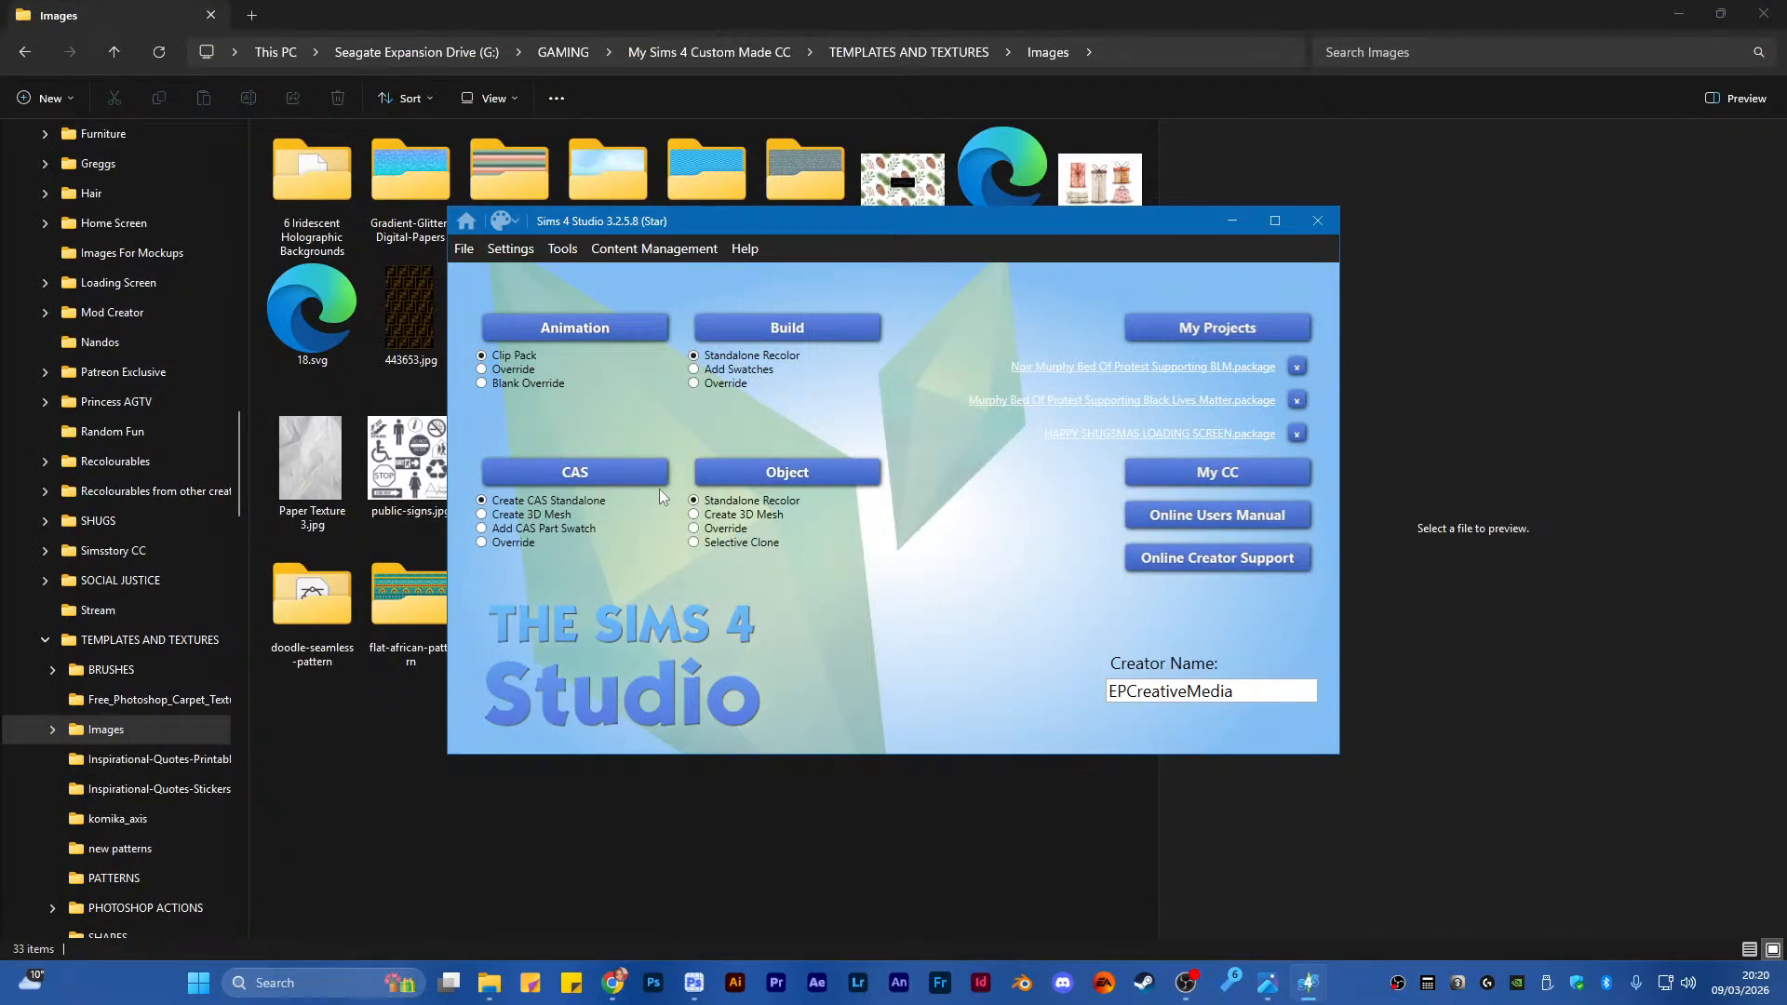
Start a Create CAS Standalone project in Sims 4 Studio, maximise the window and browse the catalogue of CAS items
{"action": "left_click", "coordinate": [614, 472]}
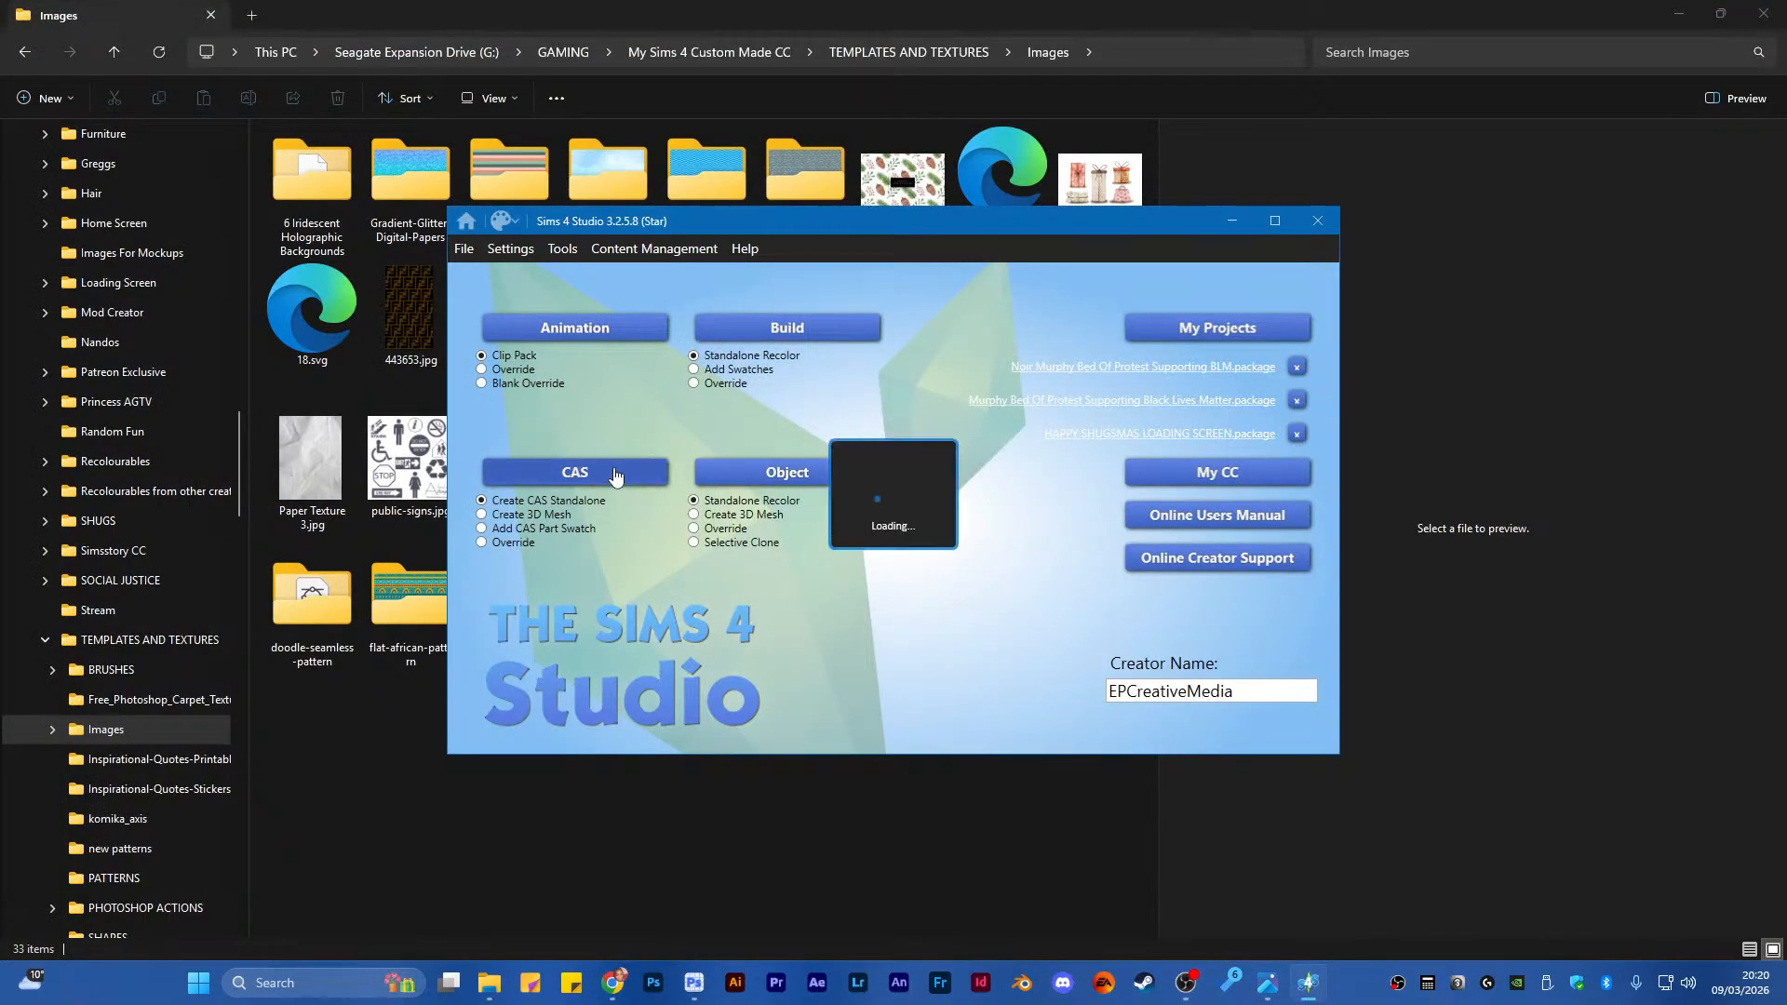
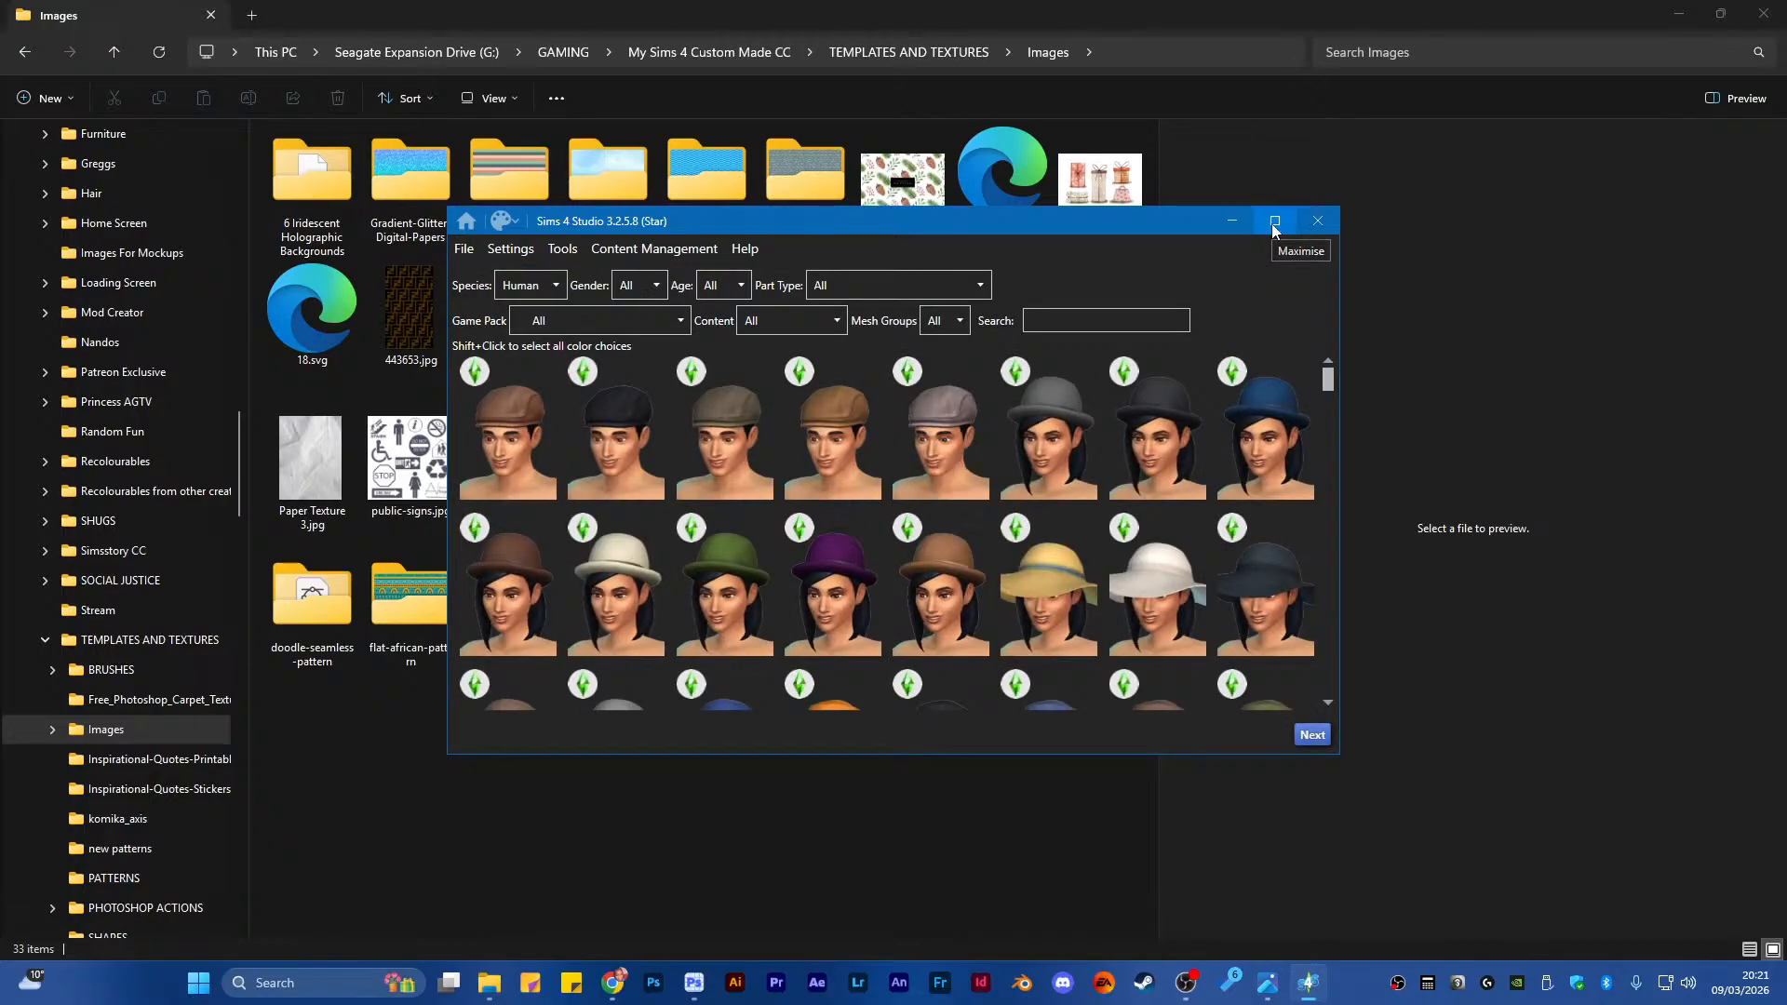
{"action": "left_click", "coordinate": [1273, 223]}
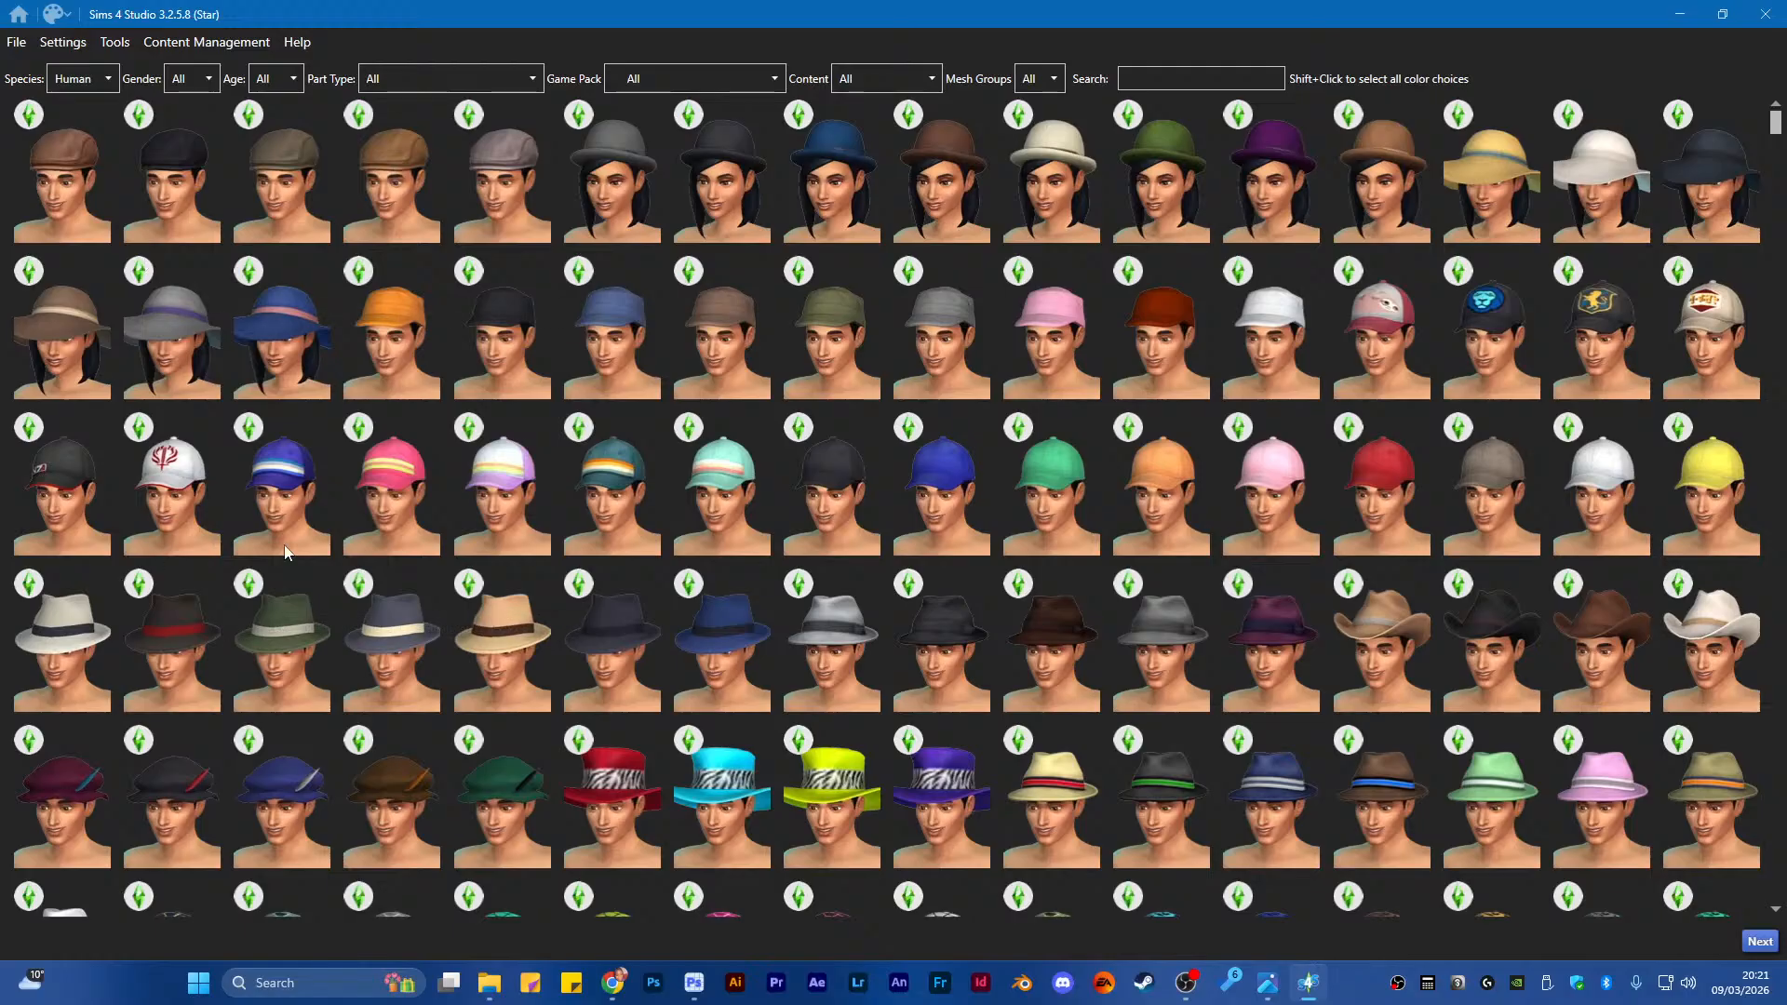
{"action": "scroll", "coordinate": [1023, 352], "scroll_direction": "down", "scroll_amount": 9}
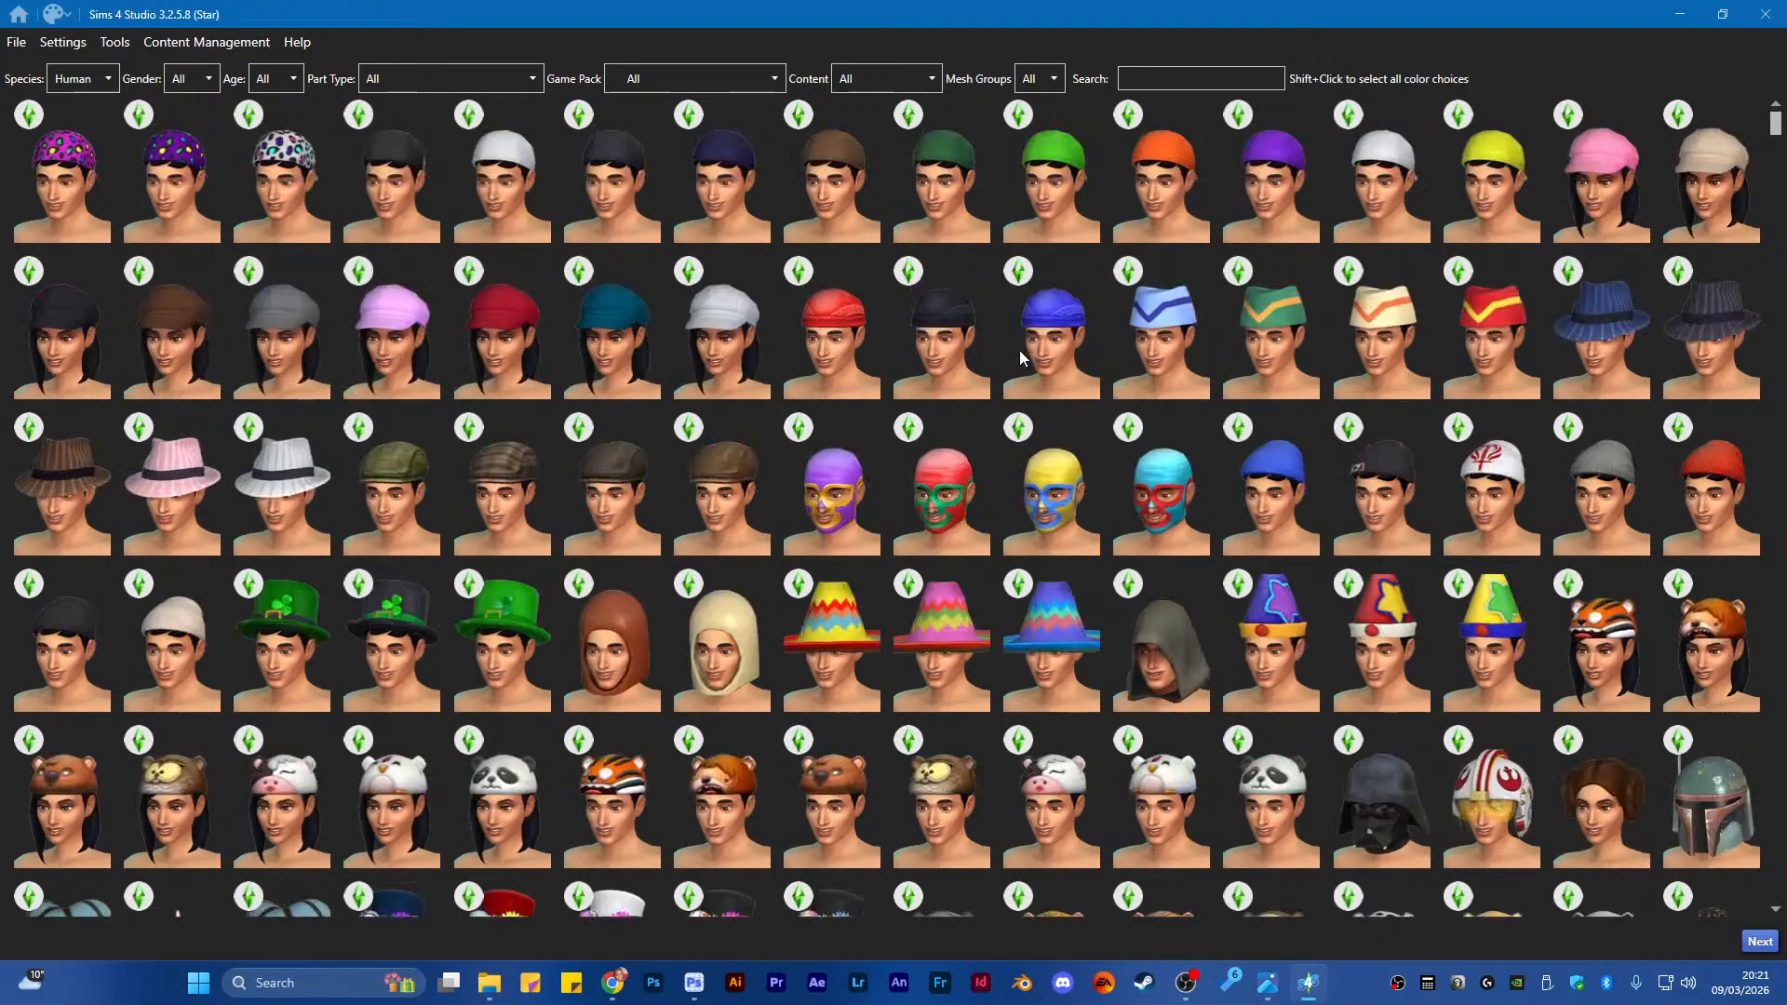
{"action": "scroll", "coordinate": [578, 475], "scroll_direction": "down", "scroll_amount": 2}
{"action": "scroll", "coordinate": [578, 474], "scroll_direction": "up", "scroll_amount": 2}
{"action": "scroll", "coordinate": [578, 475], "scroll_direction": "up", "scroll_amount": 9}
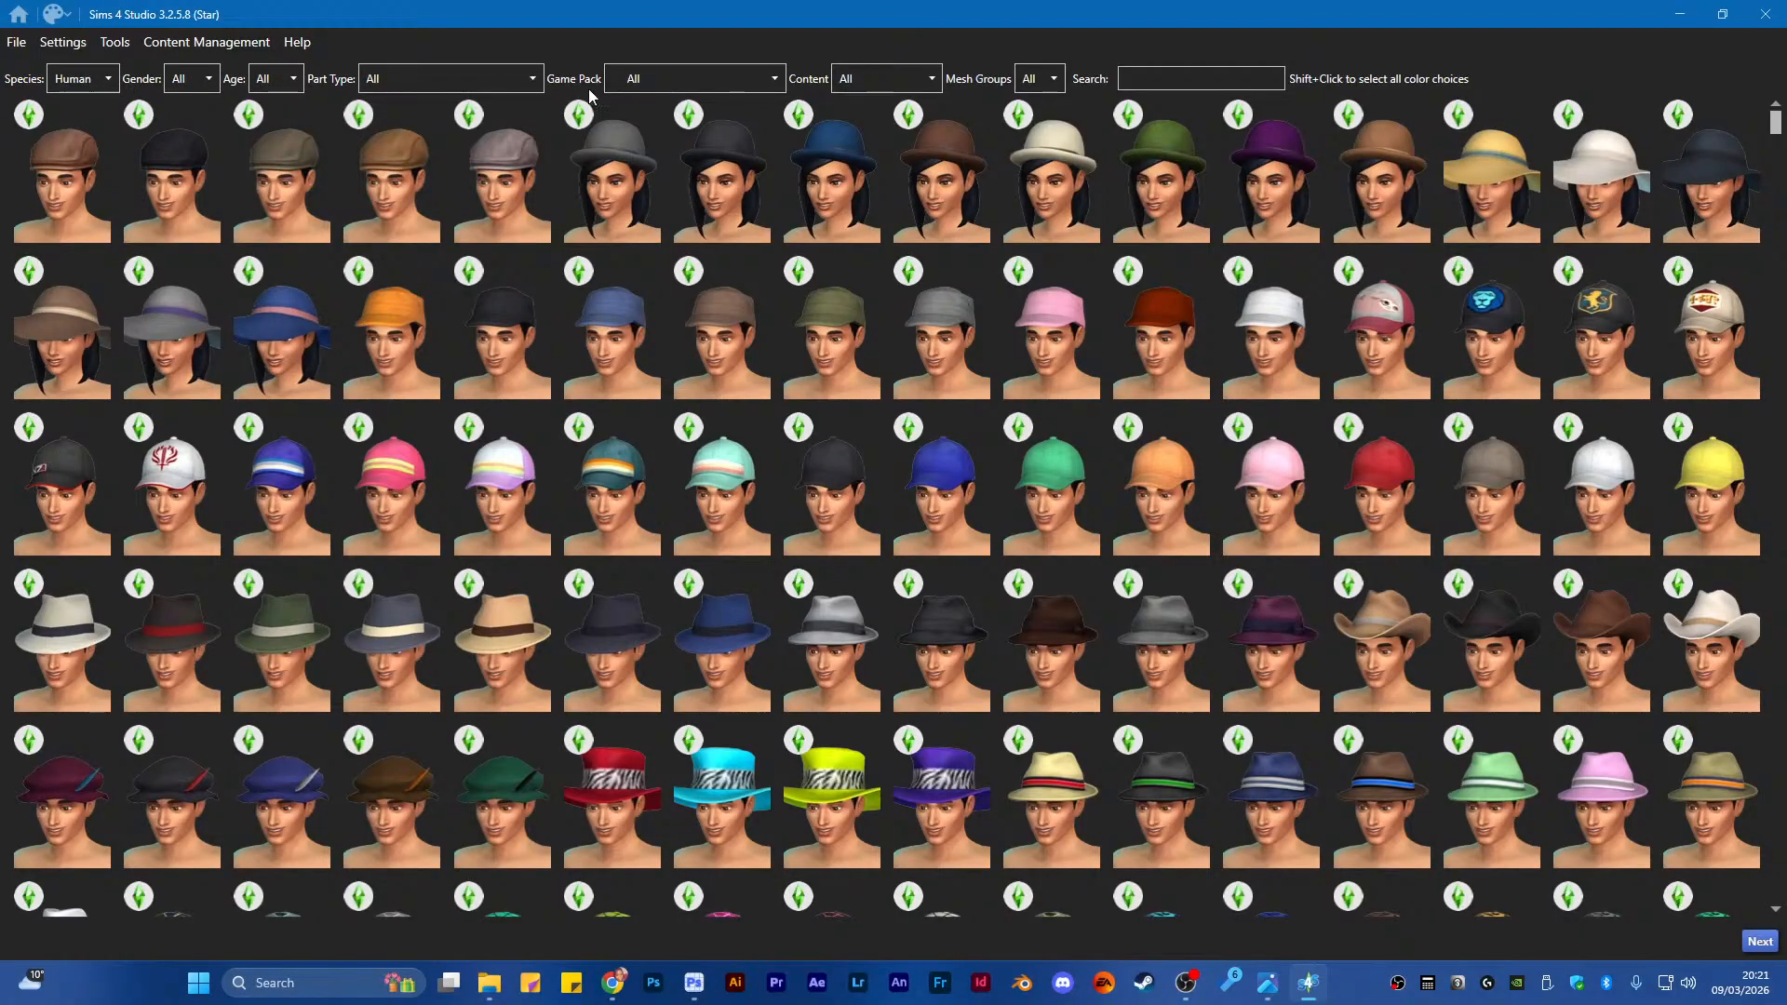
Filter the CAS catalogue to the Royalty & Legacy game pack and look through its hats and hairstyles
{"action": "left_click", "coordinate": [772, 79]}
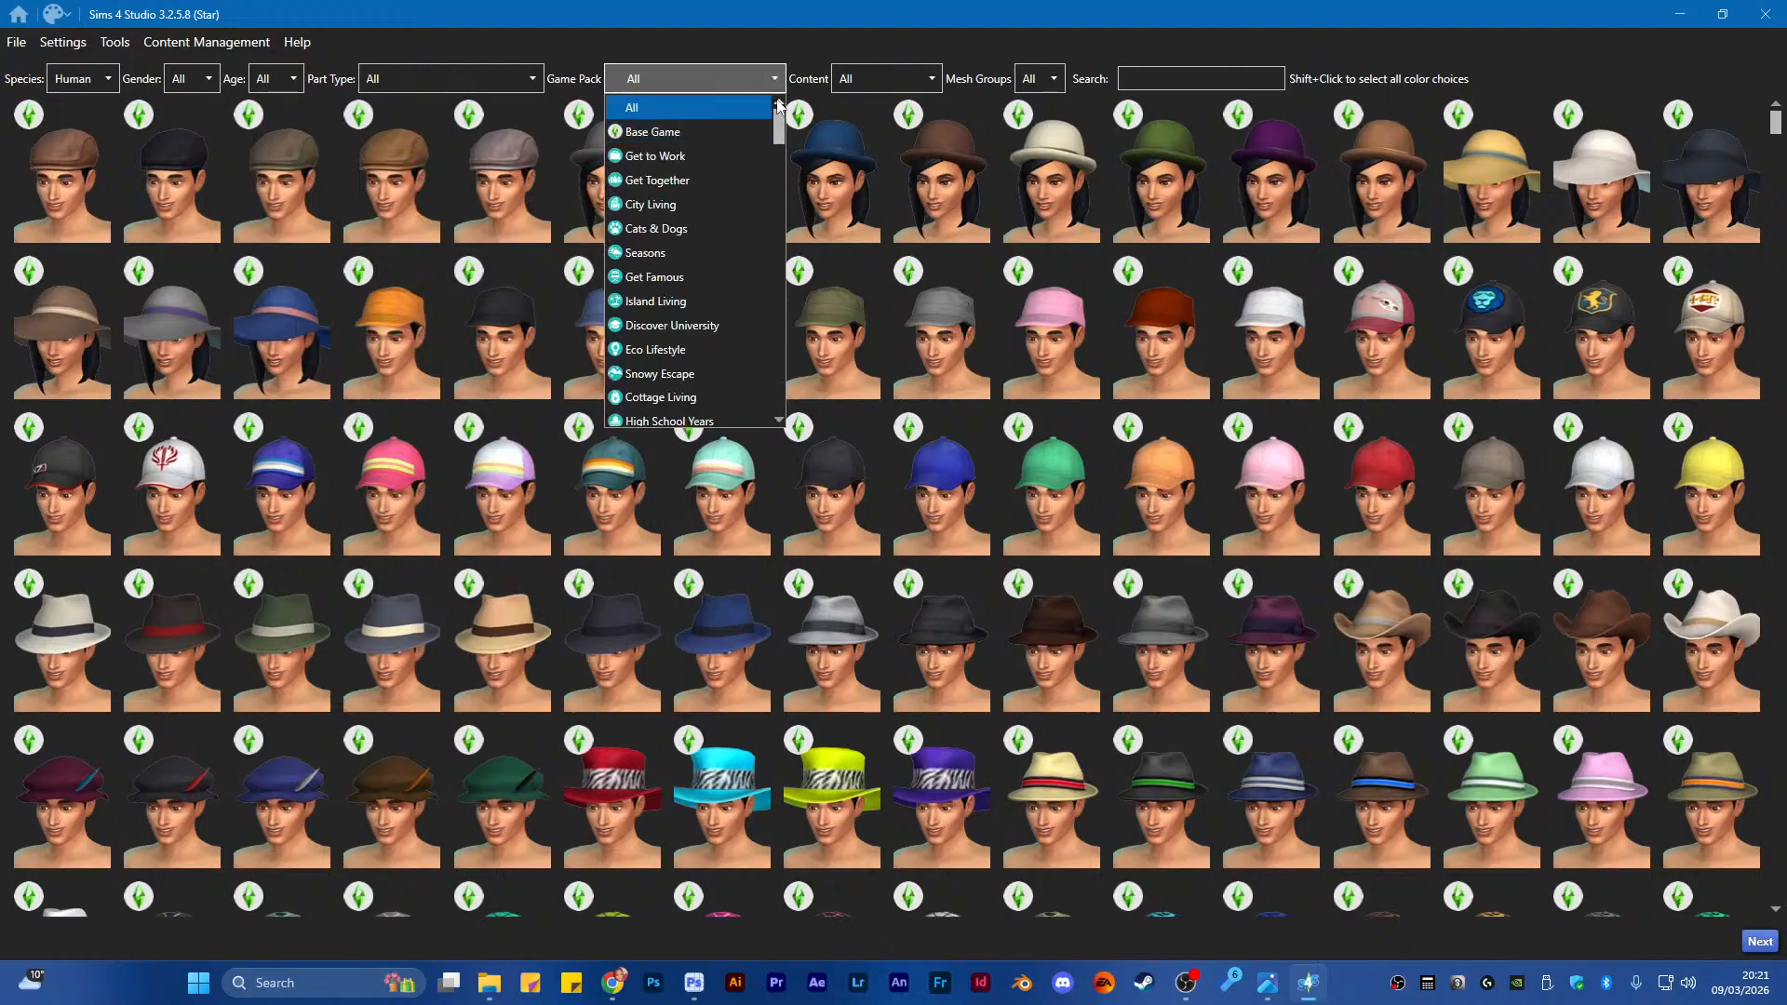
{"action": "scroll", "coordinate": [731, 164], "scroll_direction": "down", "scroll_amount": 2}
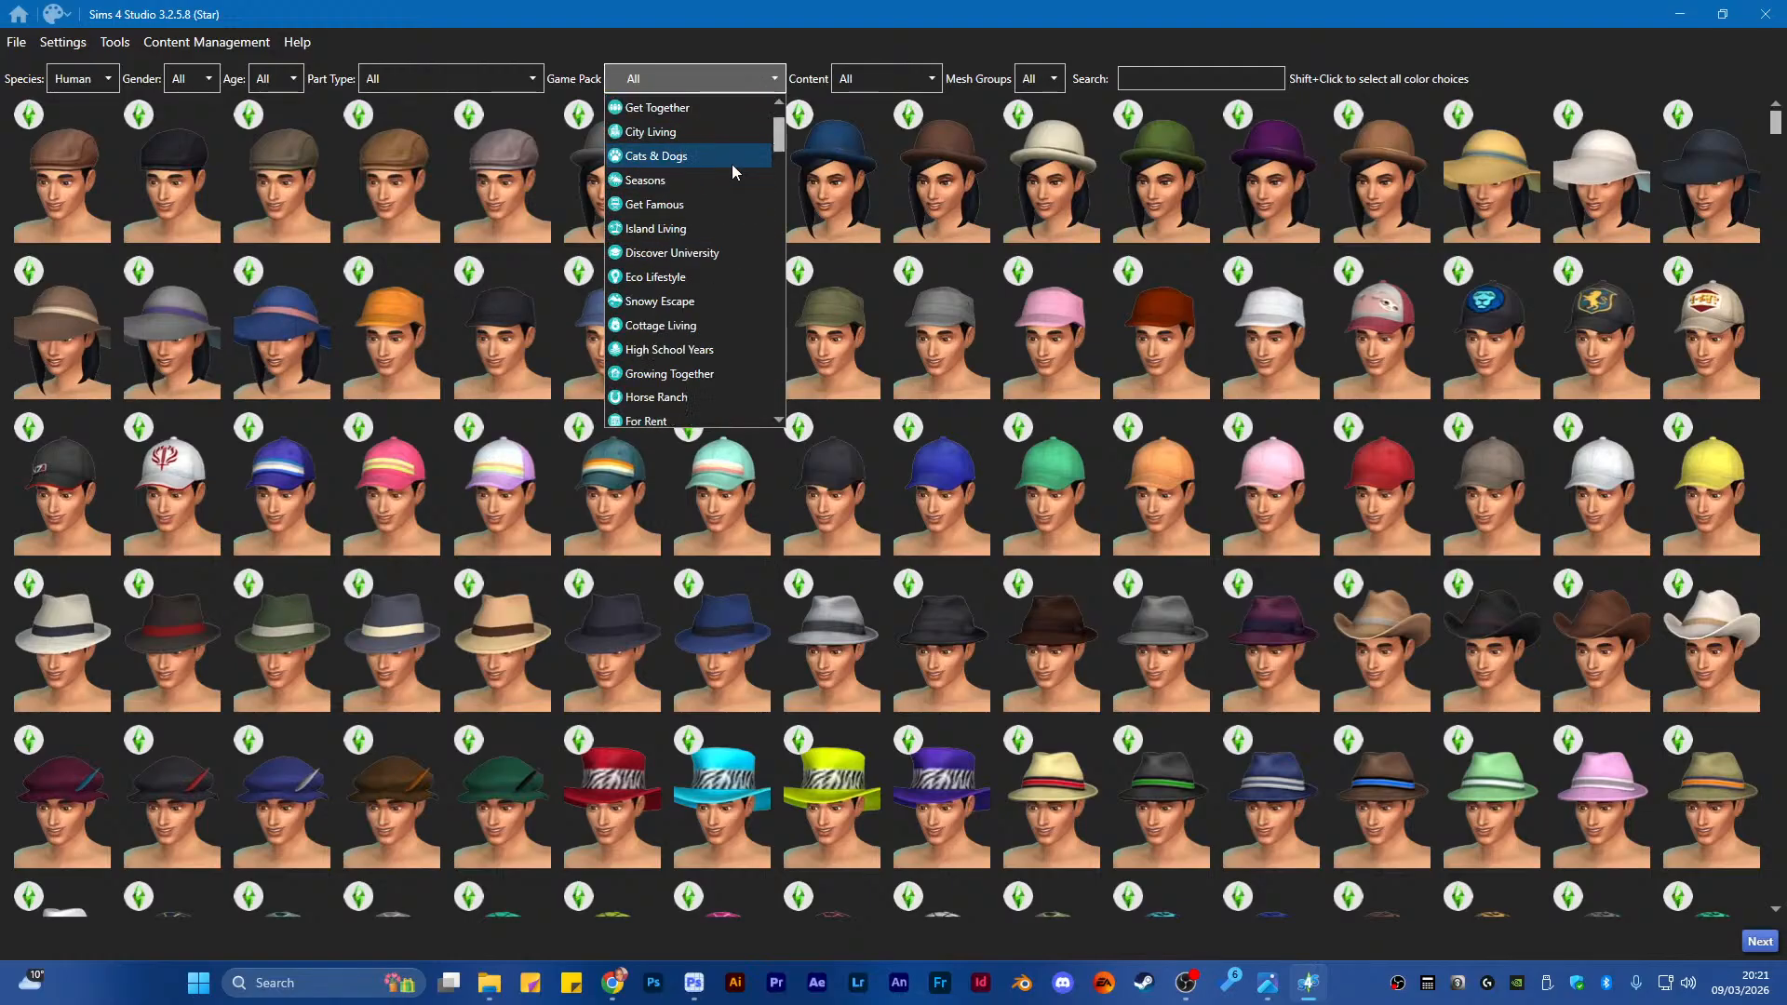
{"action": "scroll", "coordinate": [731, 164], "scroll_direction": "down", "scroll_amount": 3}
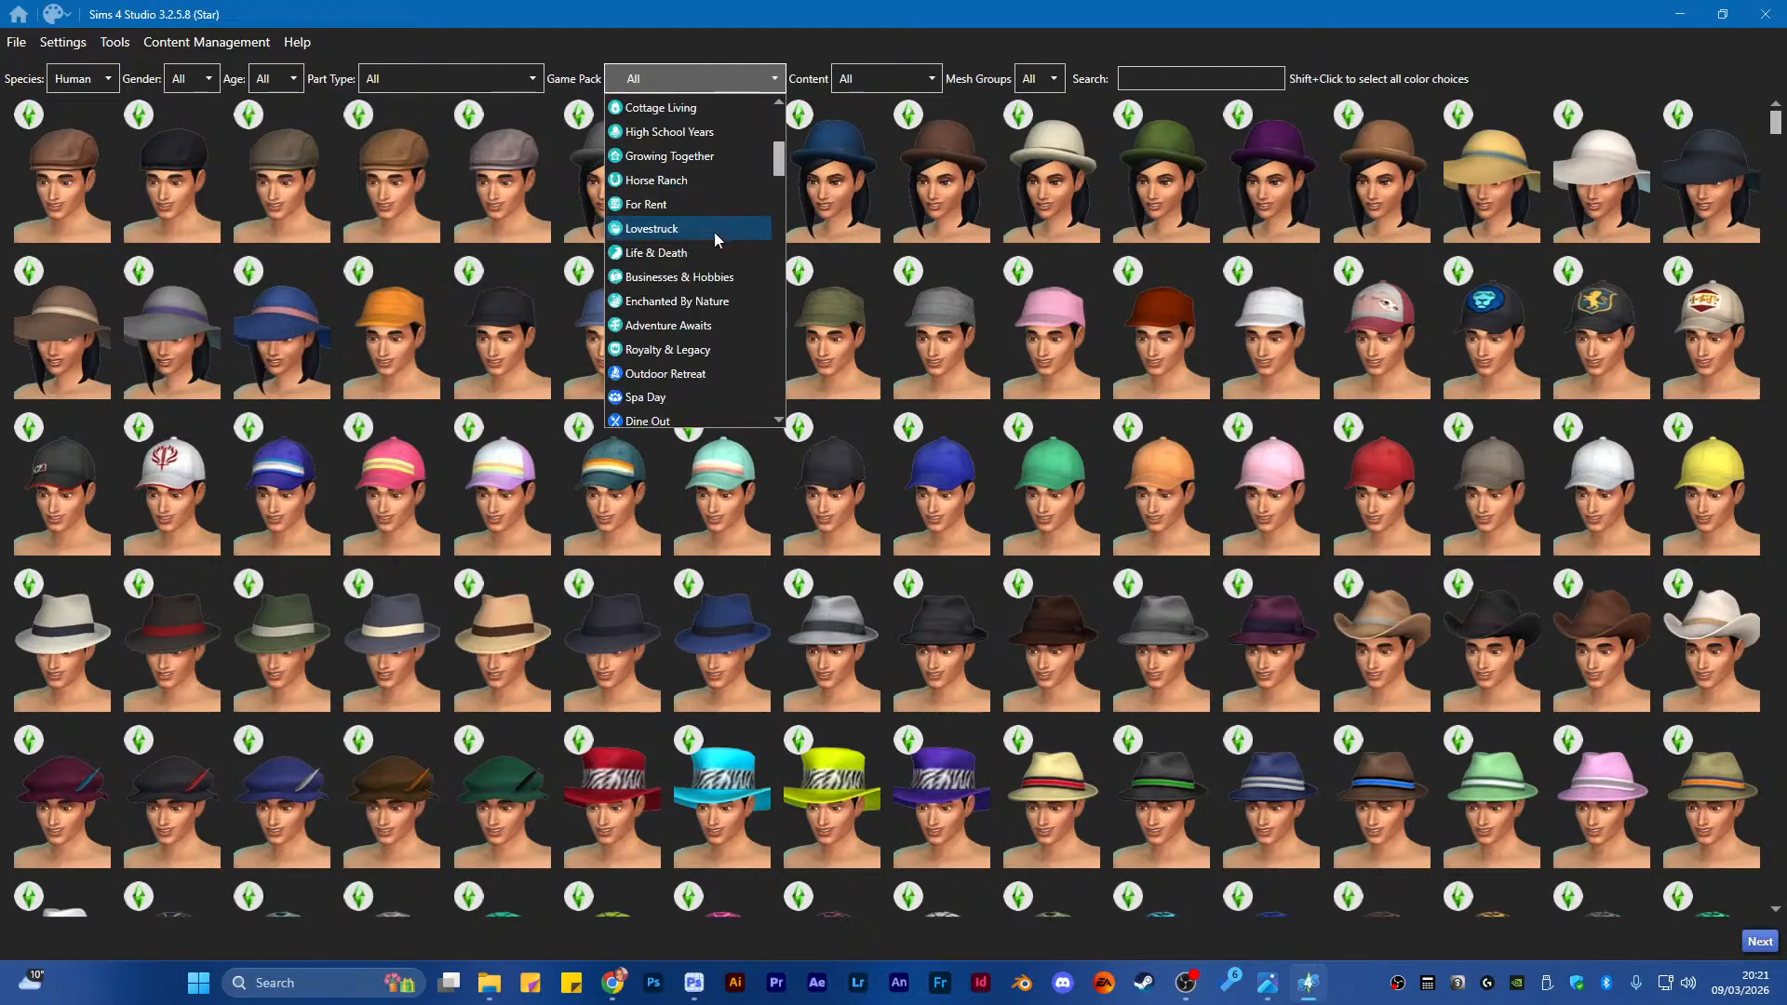
{"action": "left_click", "coordinate": [707, 278]}
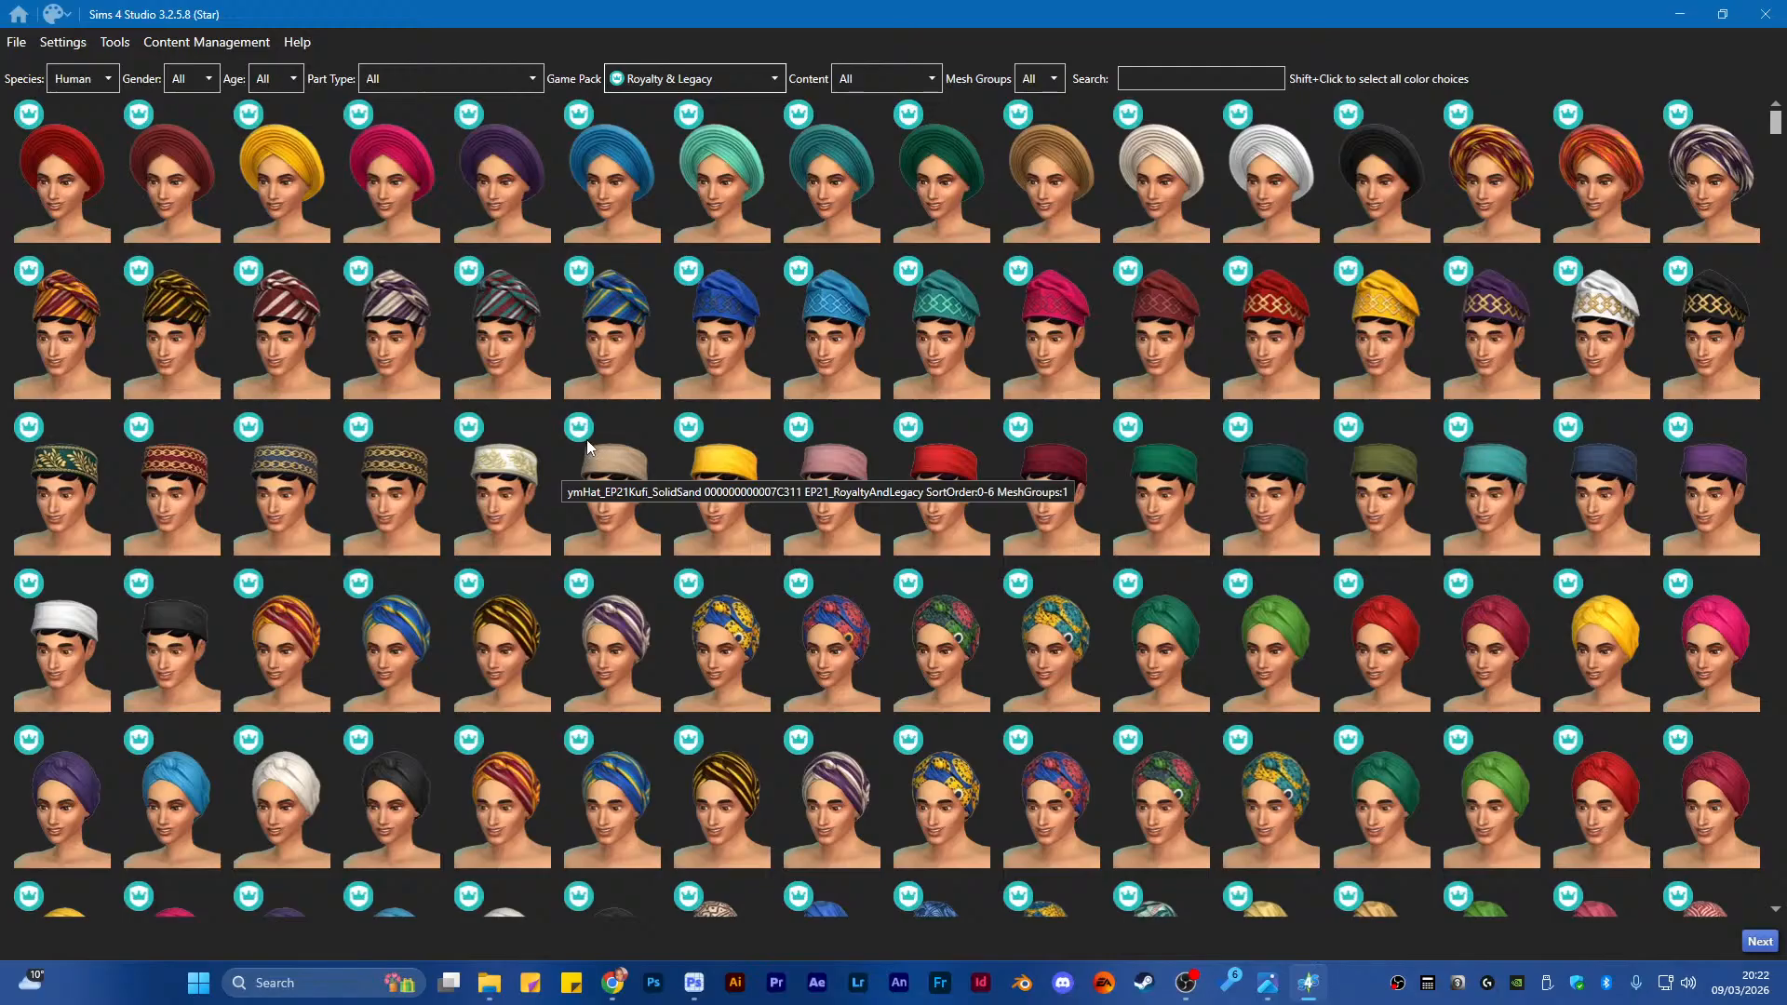
{"action": "scroll", "coordinate": [594, 522], "scroll_direction": "down", "scroll_amount": 10}
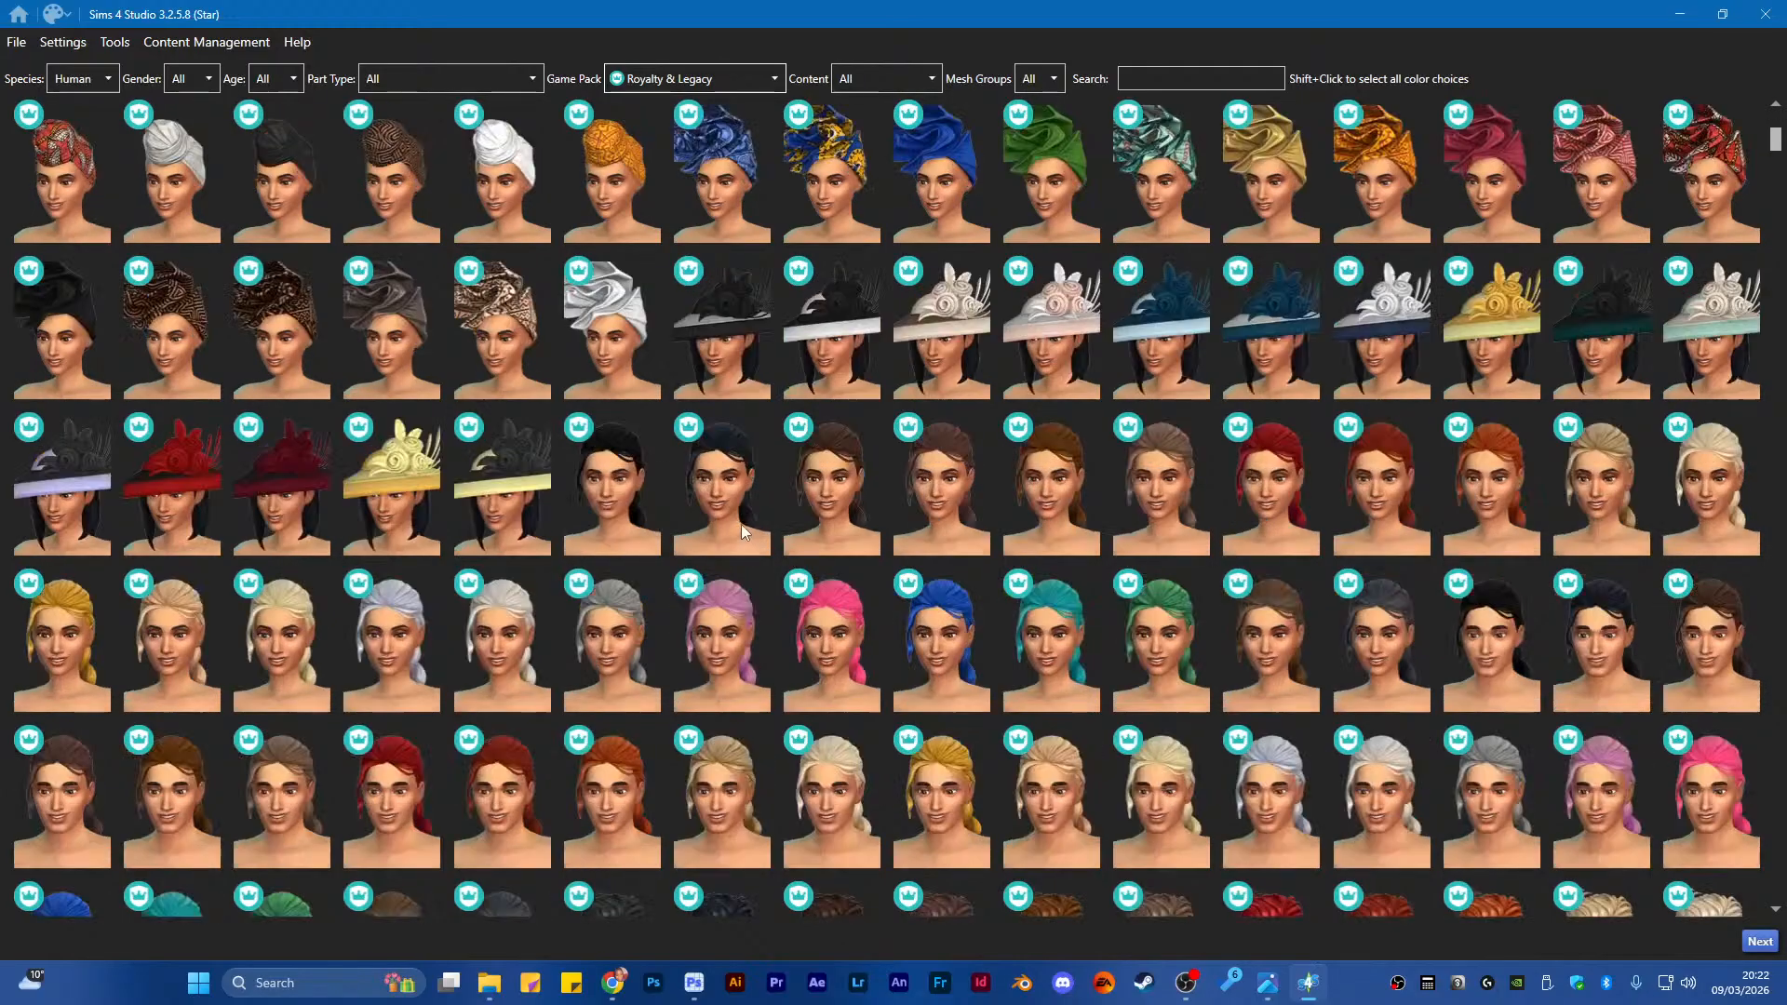
{"action": "scroll", "coordinate": [735, 516], "scroll_direction": "up", "scroll_amount": 8}
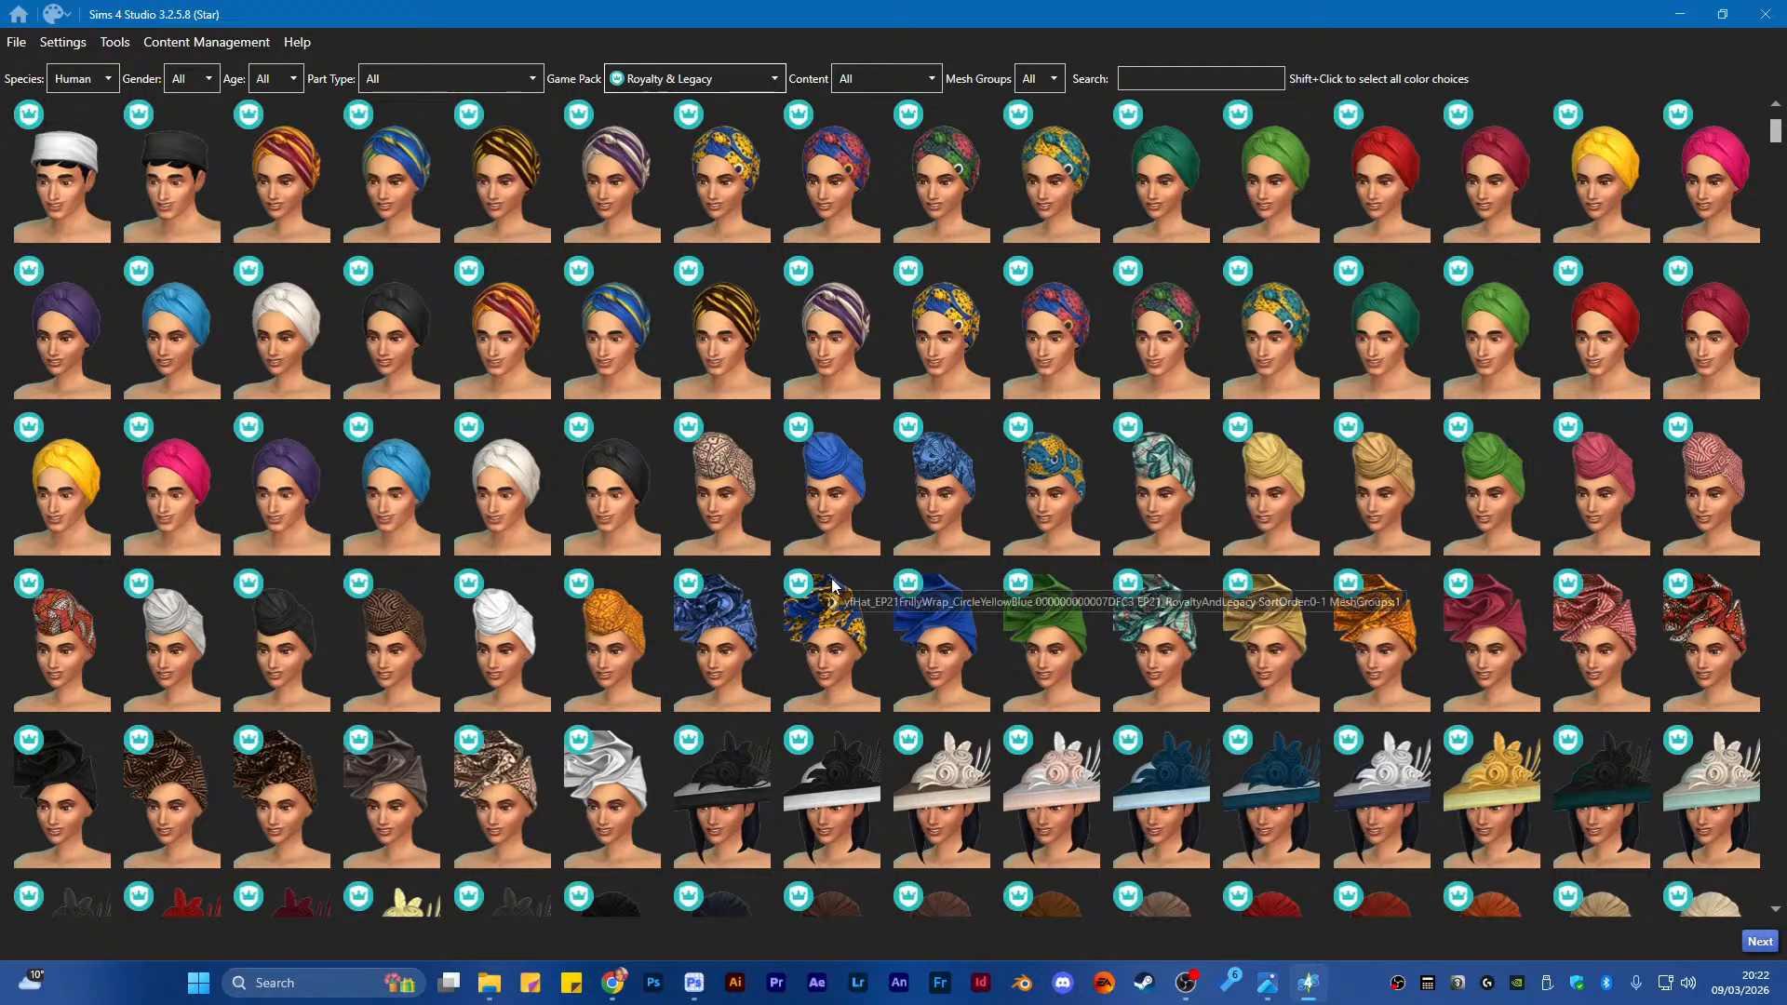
{"action": "scroll", "coordinate": [824, 584], "scroll_direction": "down", "scroll_amount": 3}
{"action": "scroll", "coordinate": [822, 579], "scroll_direction": "down", "scroll_amount": 3}
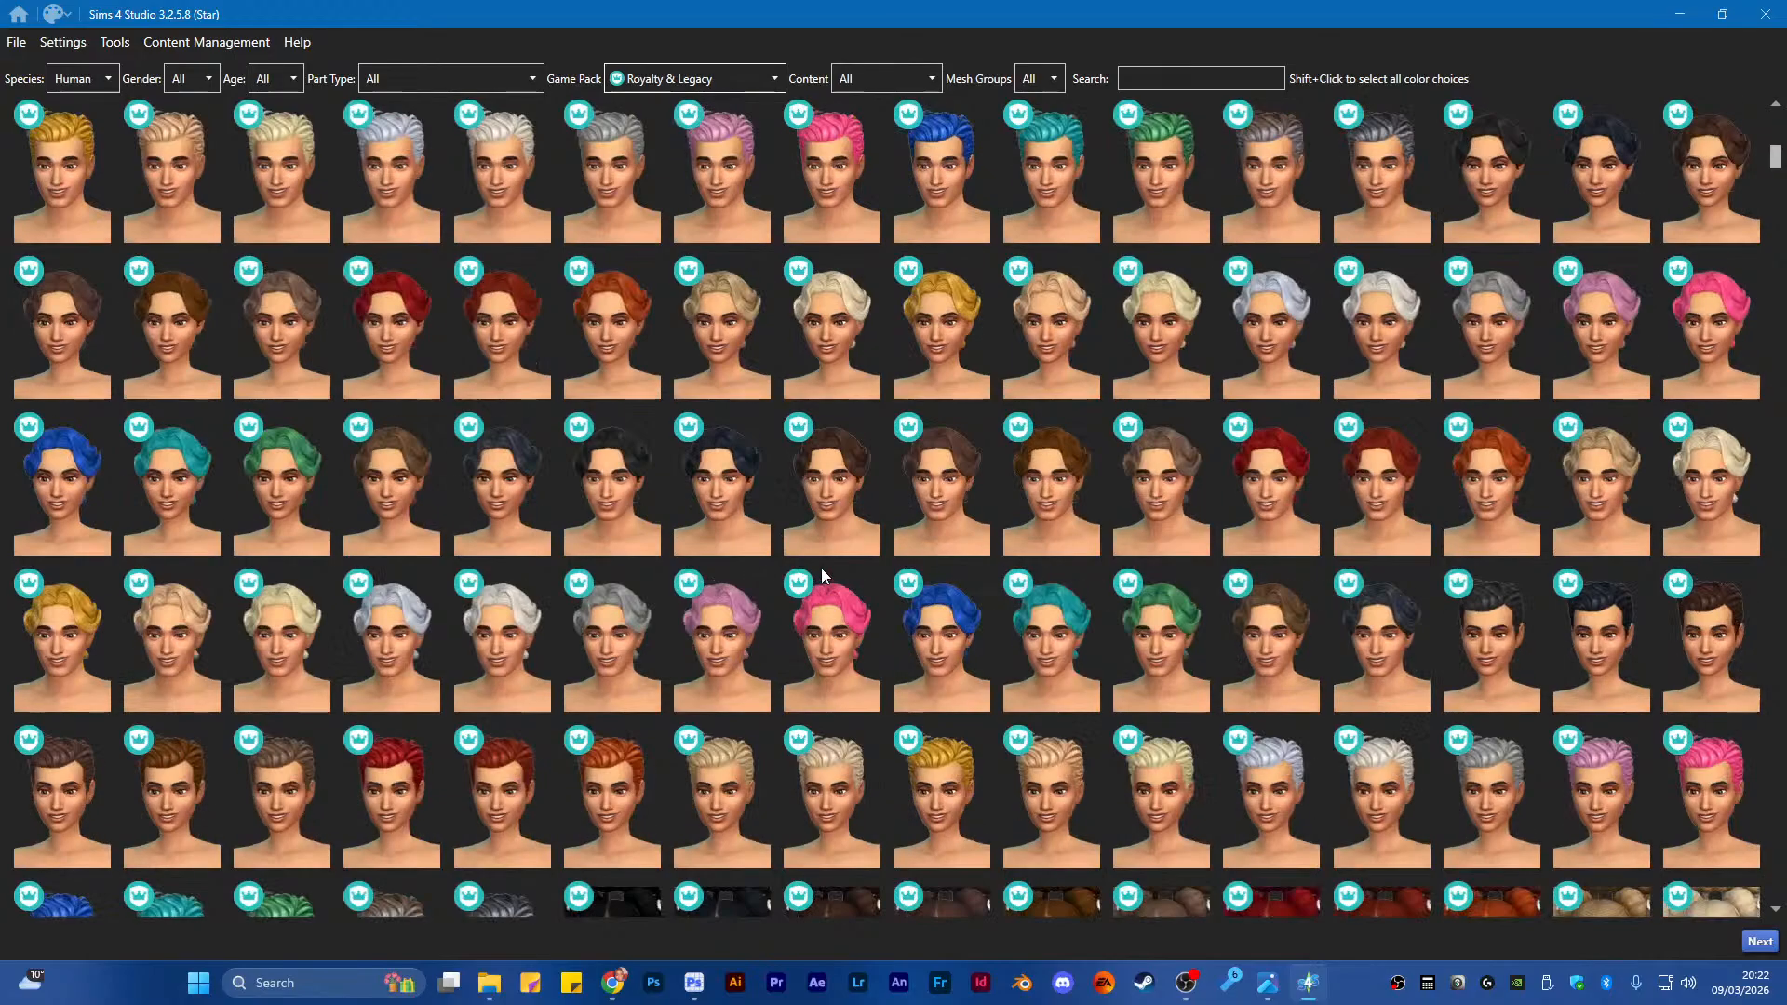
{"action": "scroll", "coordinate": [821, 568], "scroll_direction": "up", "scroll_amount": 3}
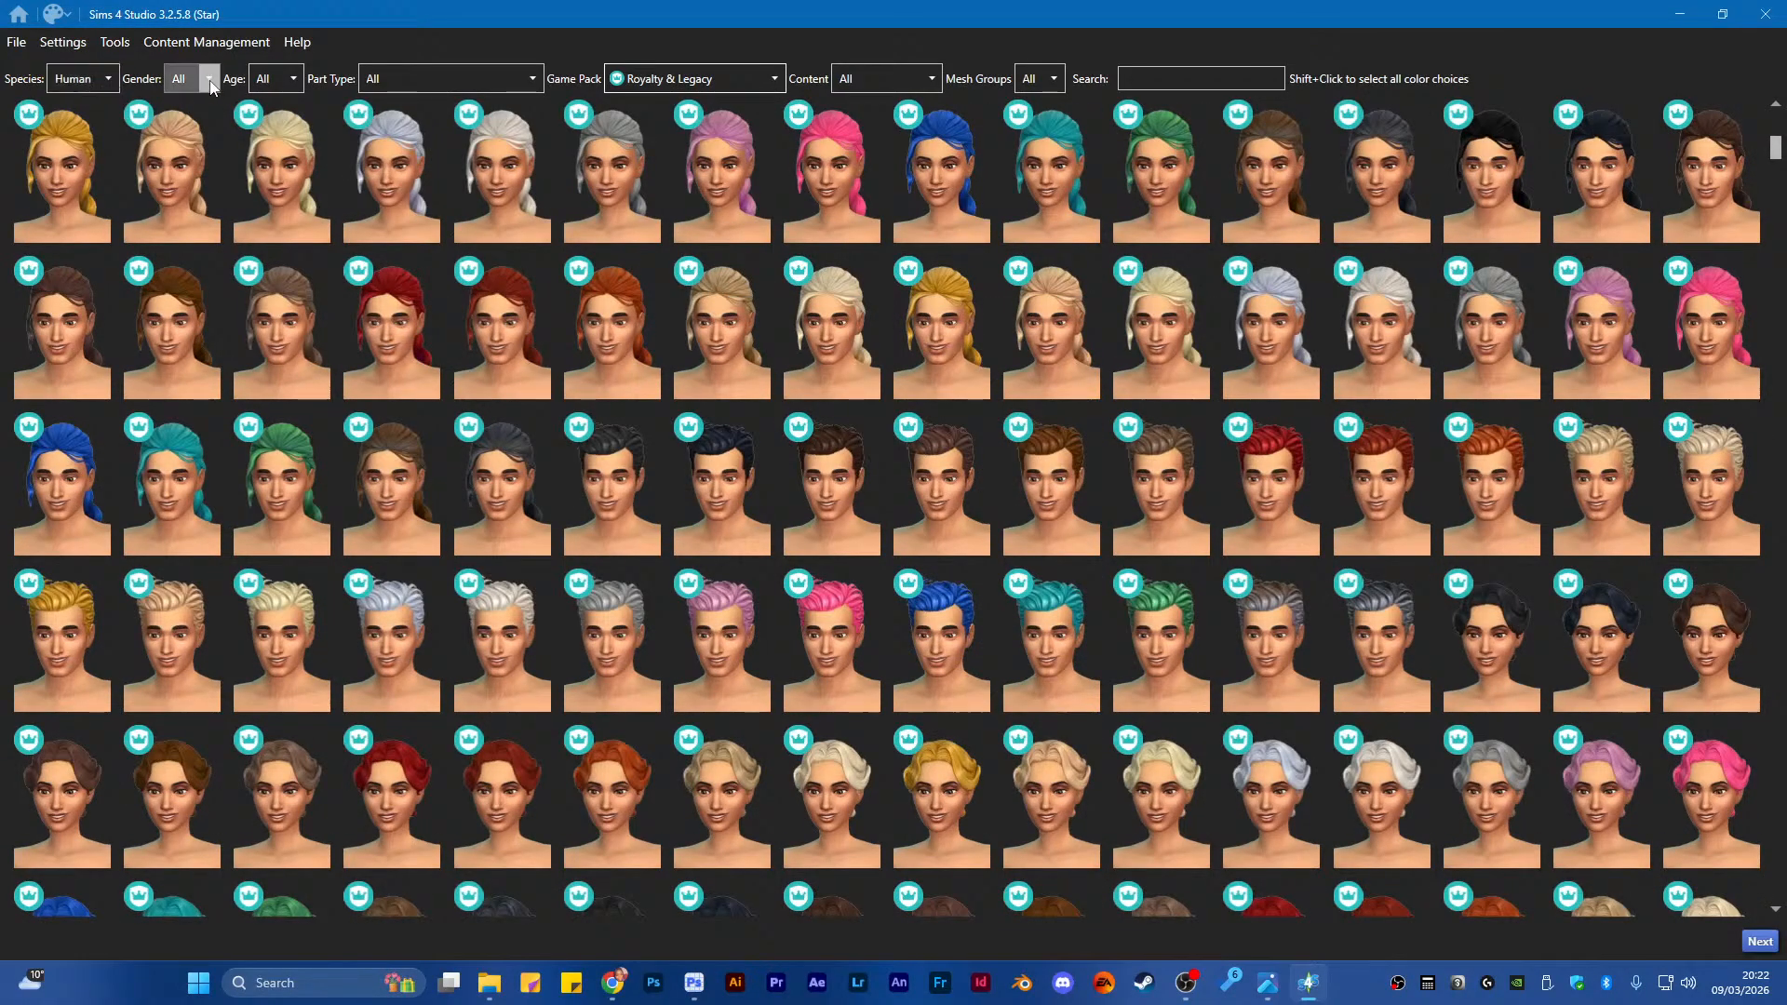
Narrow the Royalty & Legacy items to the Hat part type
{"action": "left_click", "coordinate": [475, 80]}
{"action": "left_click", "coordinate": [427, 131]}
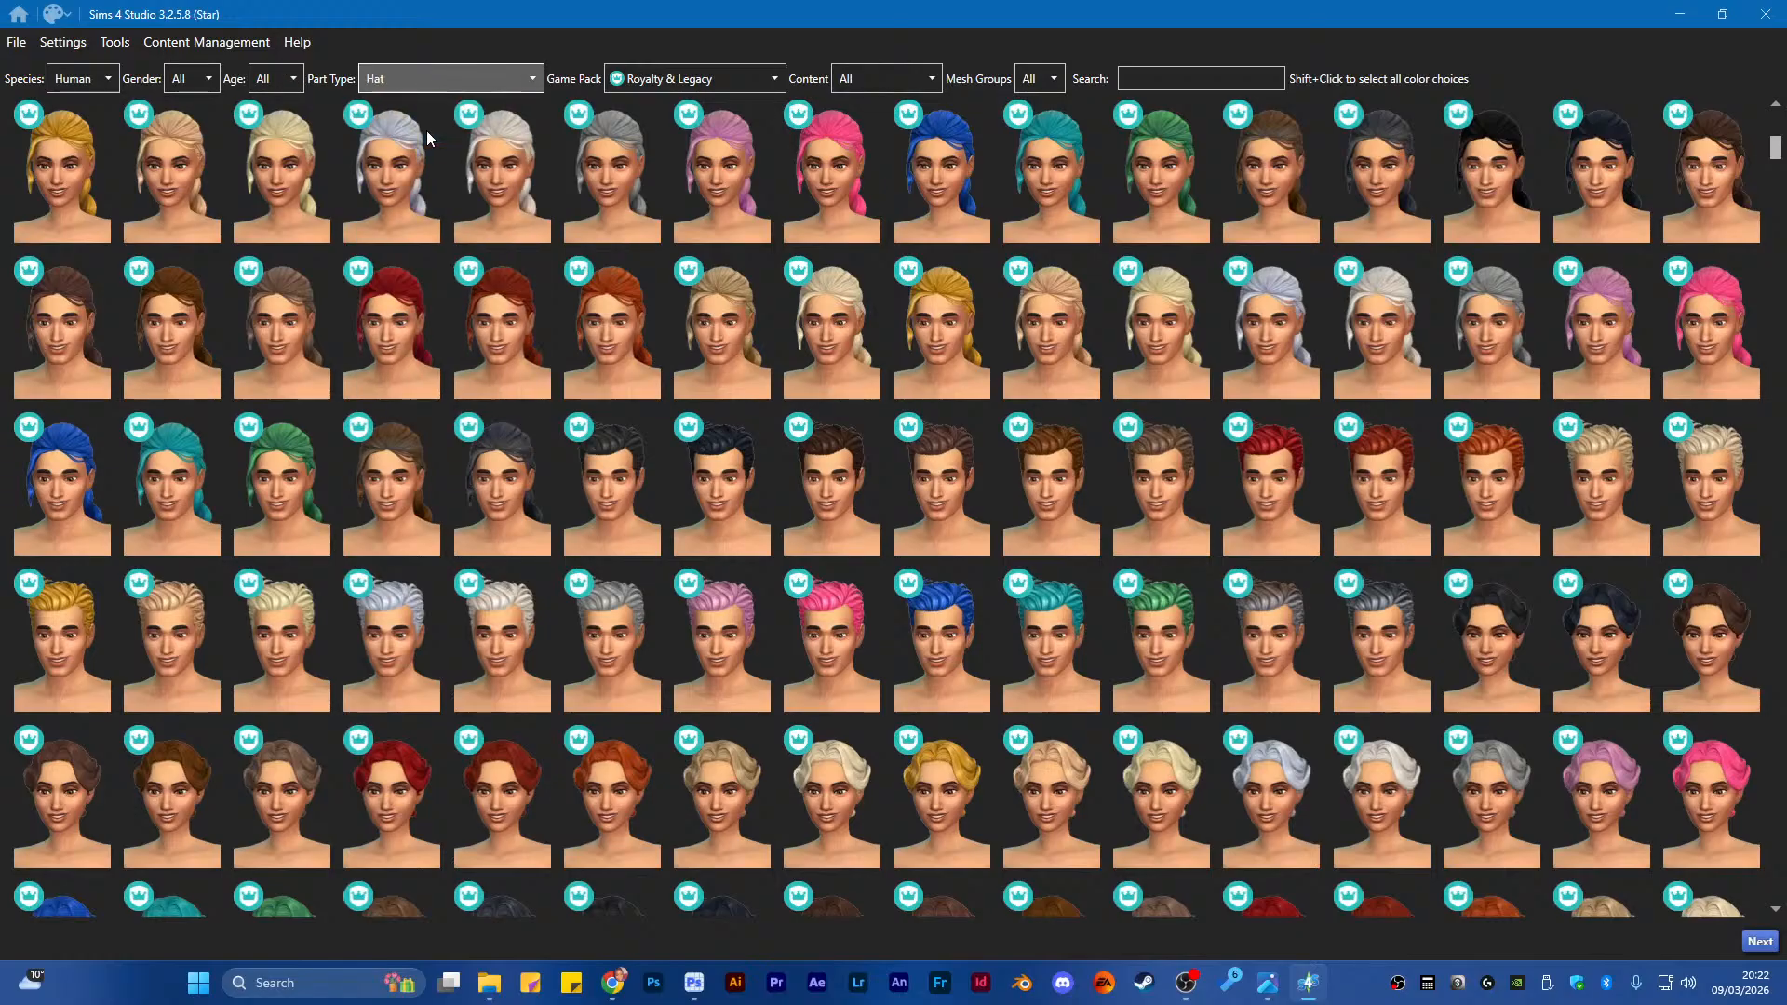
{"action": "scroll", "coordinate": [801, 782], "scroll_direction": "up", "scroll_amount": 5}
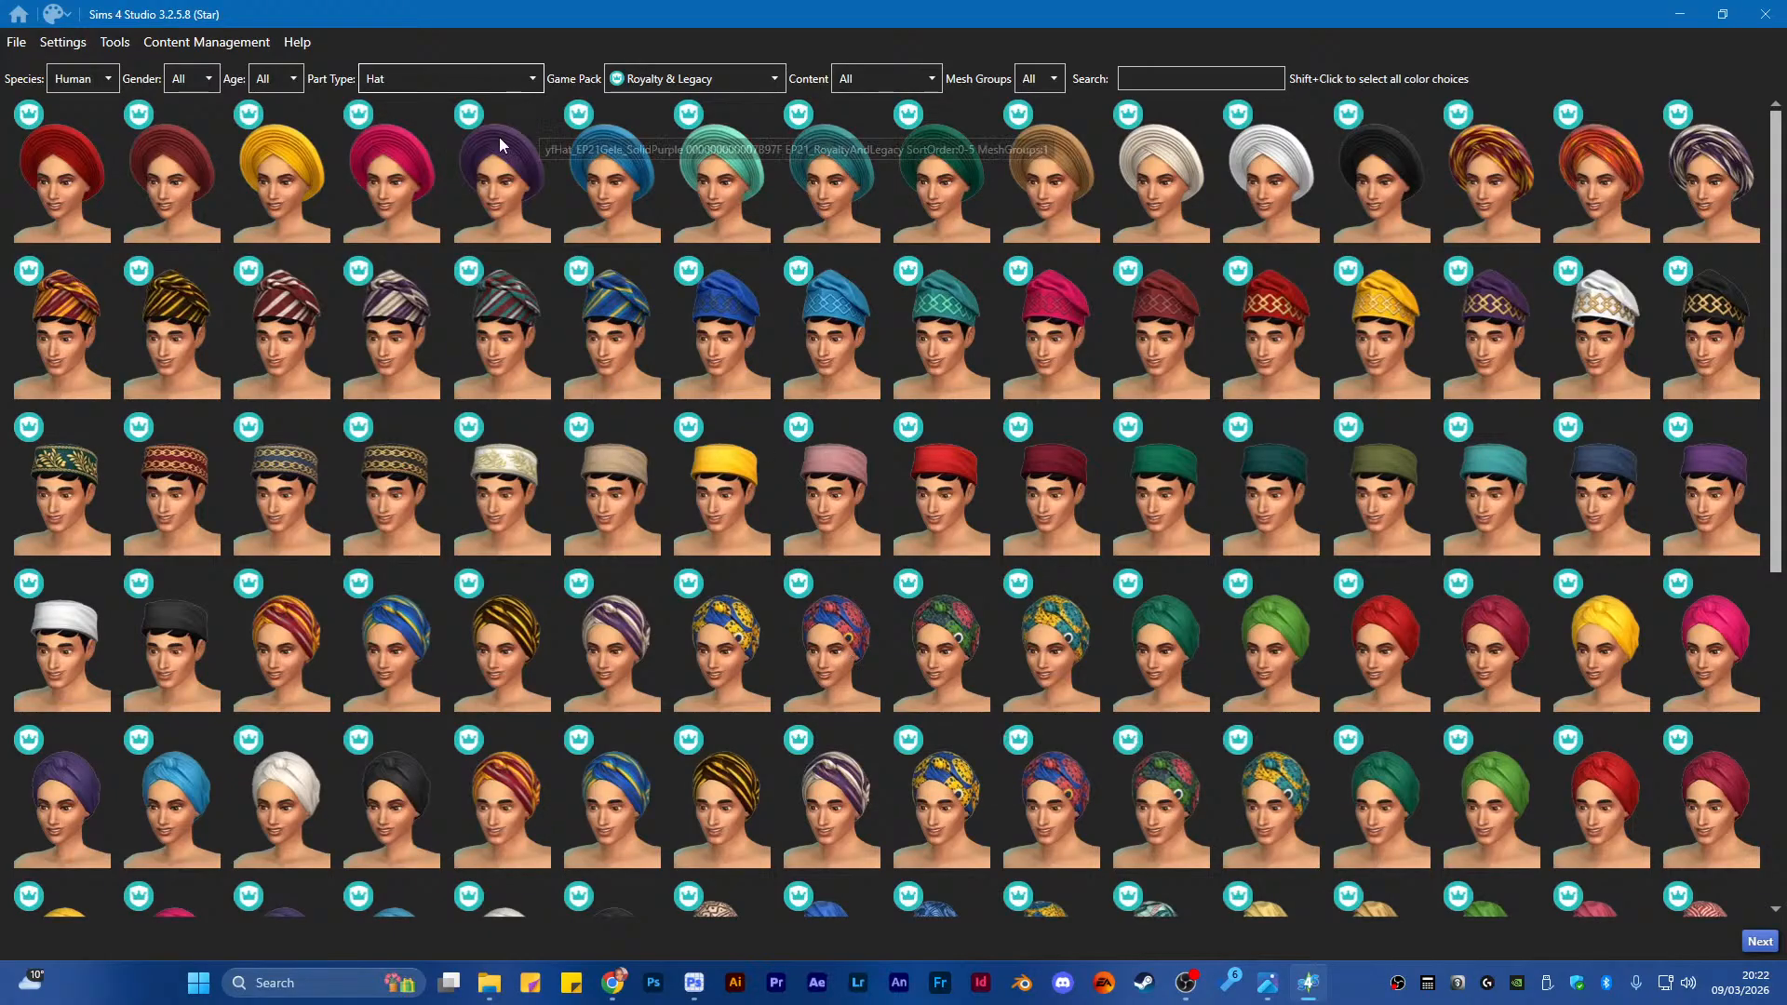
Set the part type to Clothing Body and look through the Royalty & Legacy full-body outfits
{"action": "left_click", "coordinate": [441, 77]}
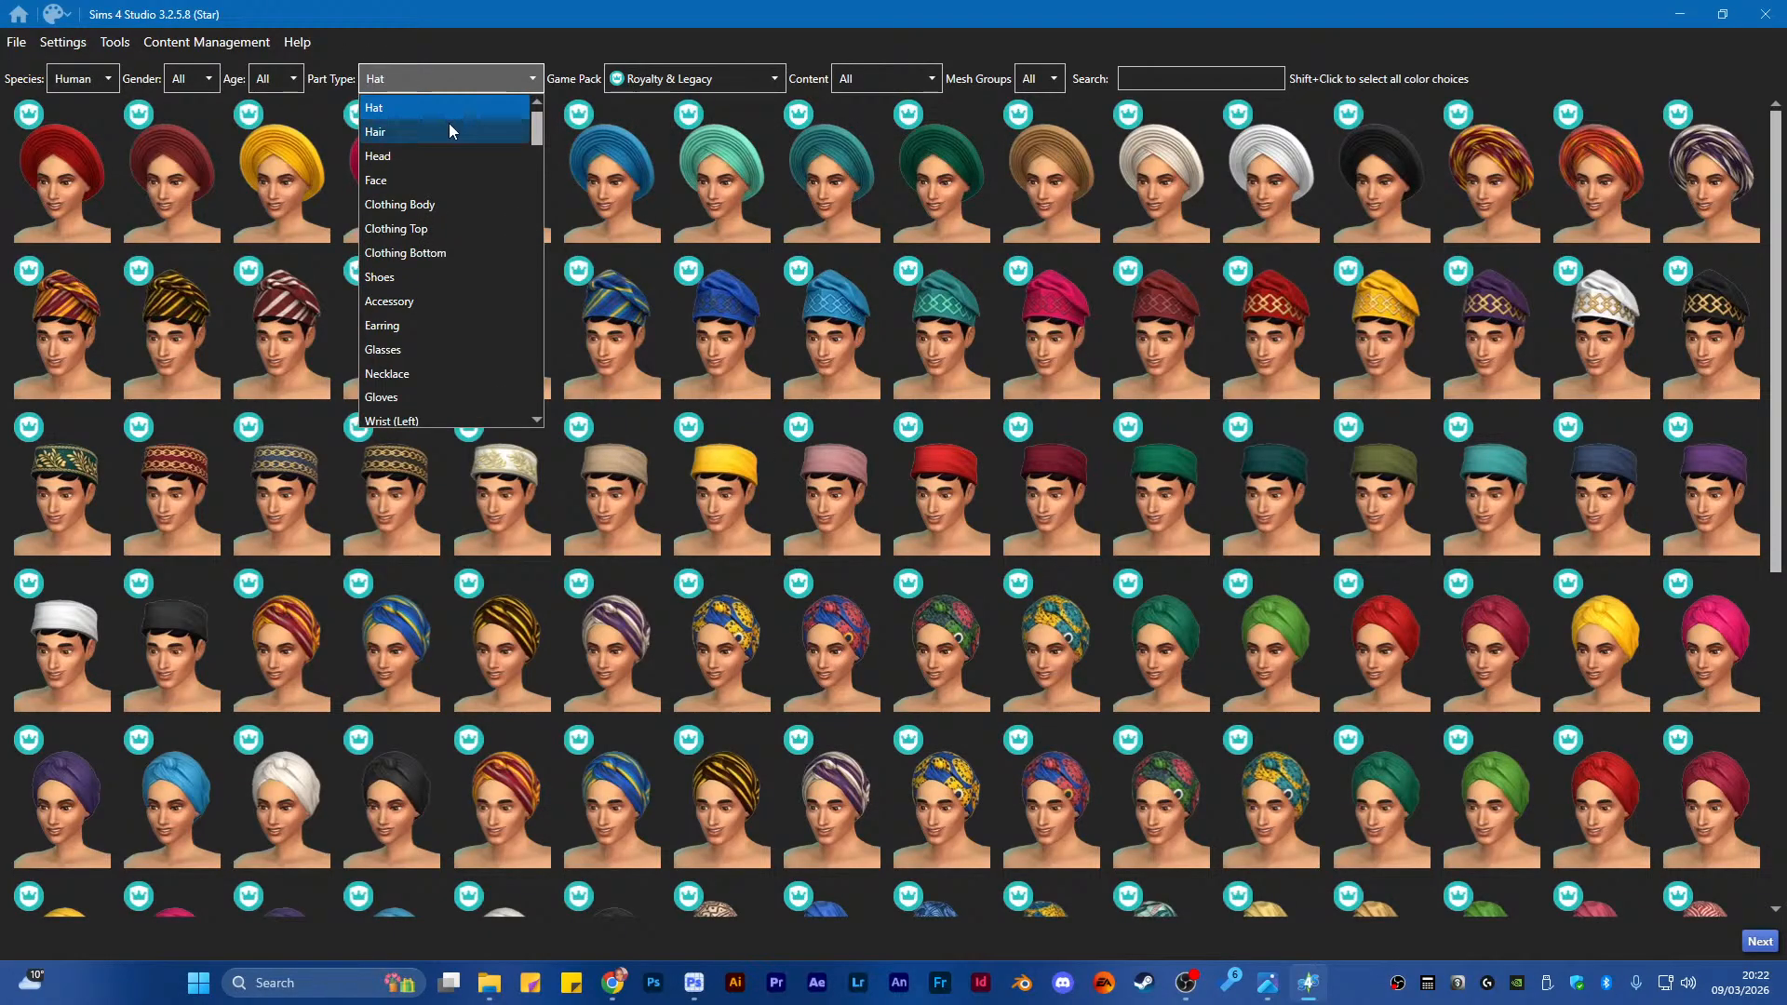
{"action": "left_click", "coordinate": [447, 204]}
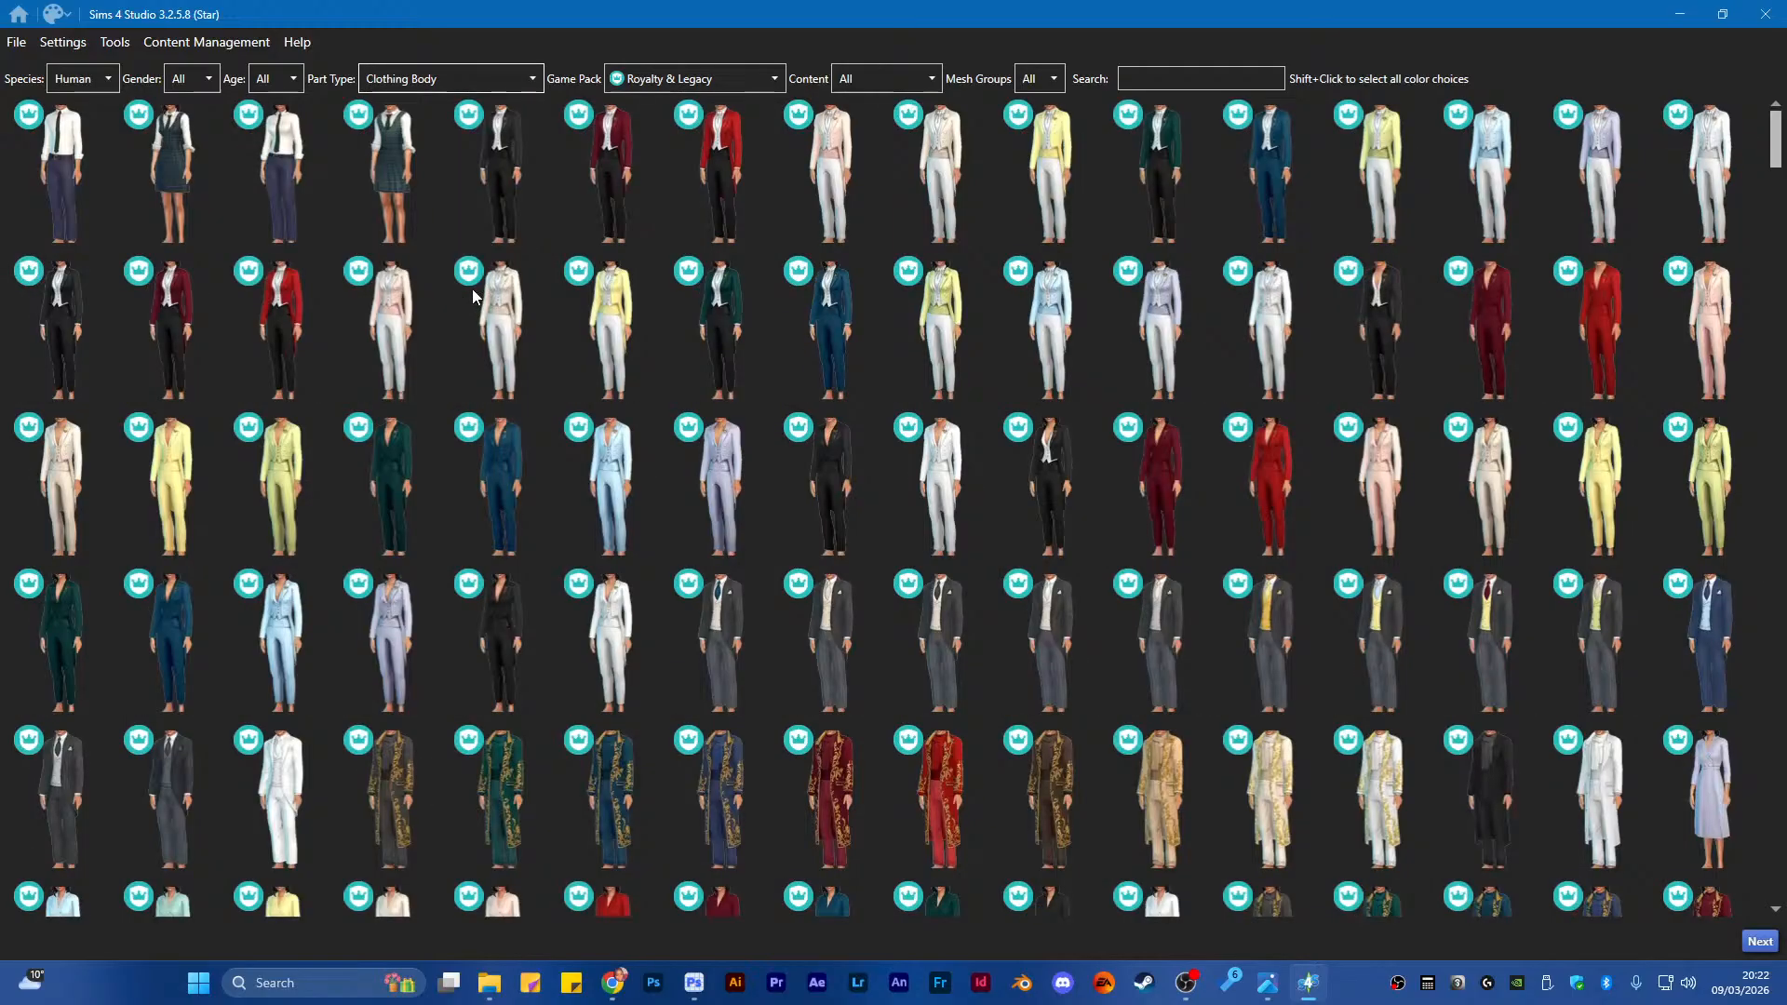
{"action": "scroll", "coordinate": [754, 503], "scroll_direction": "down", "scroll_amount": 10}
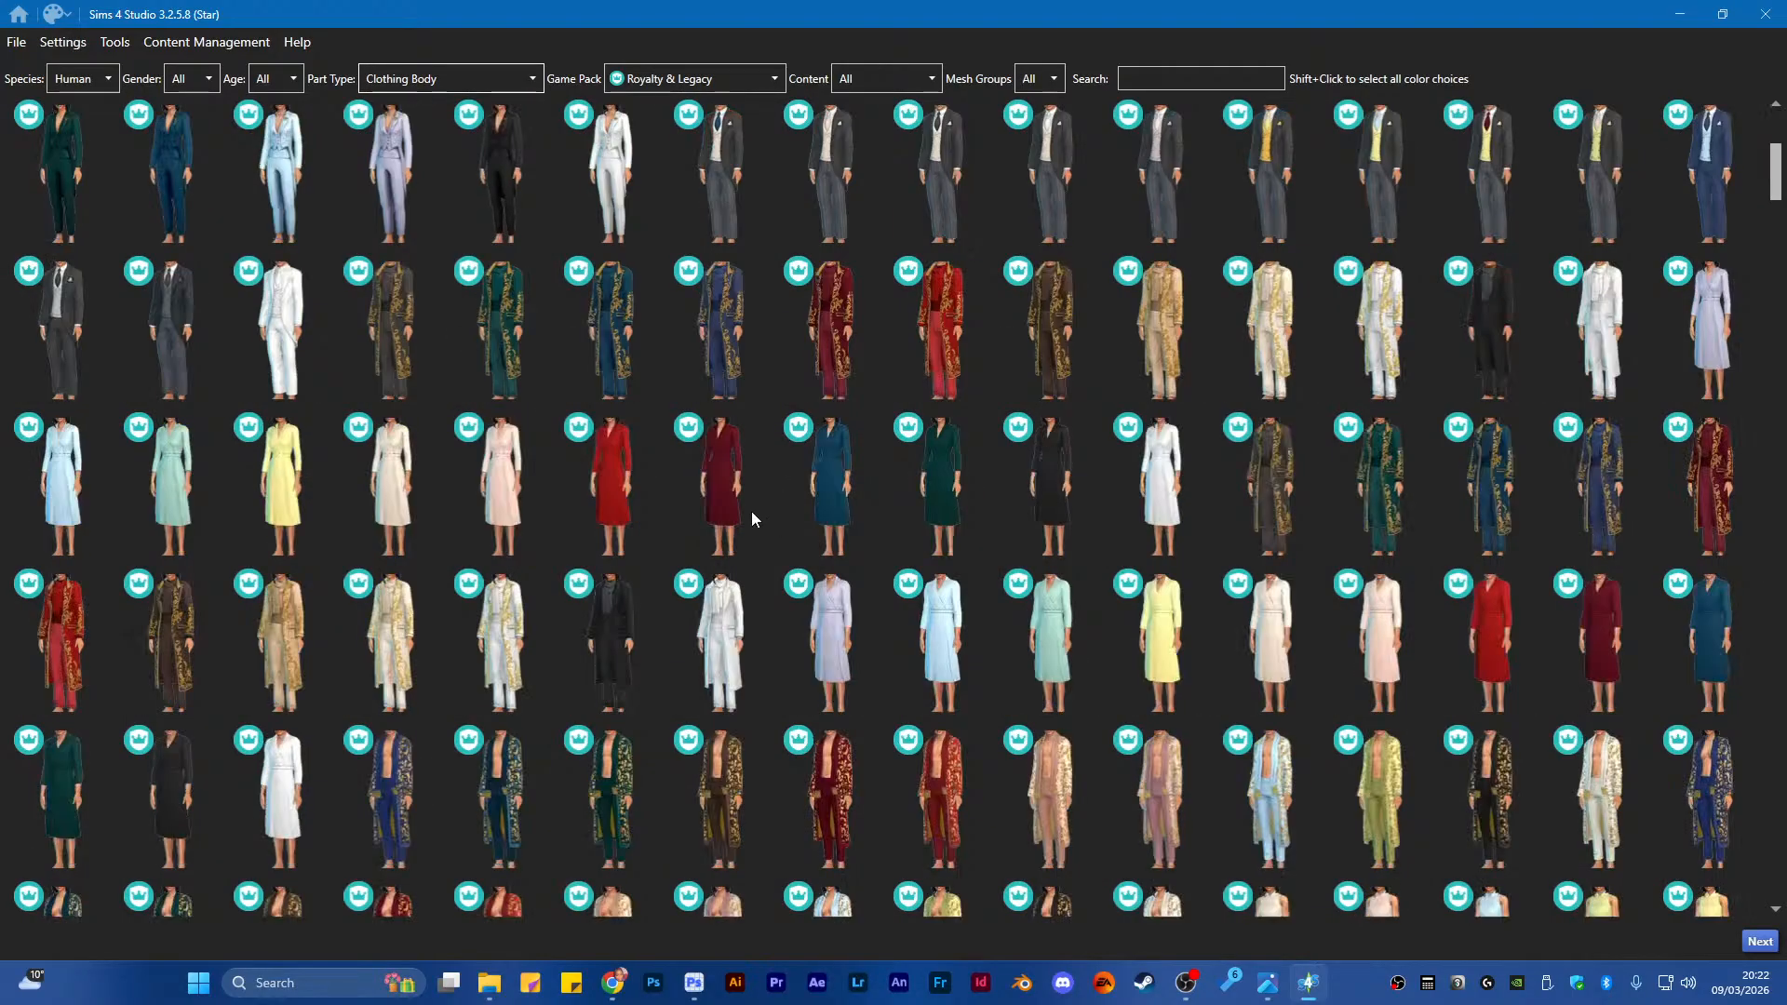
{"action": "scroll", "coordinate": [745, 475], "scroll_direction": "down", "scroll_amount": 3}
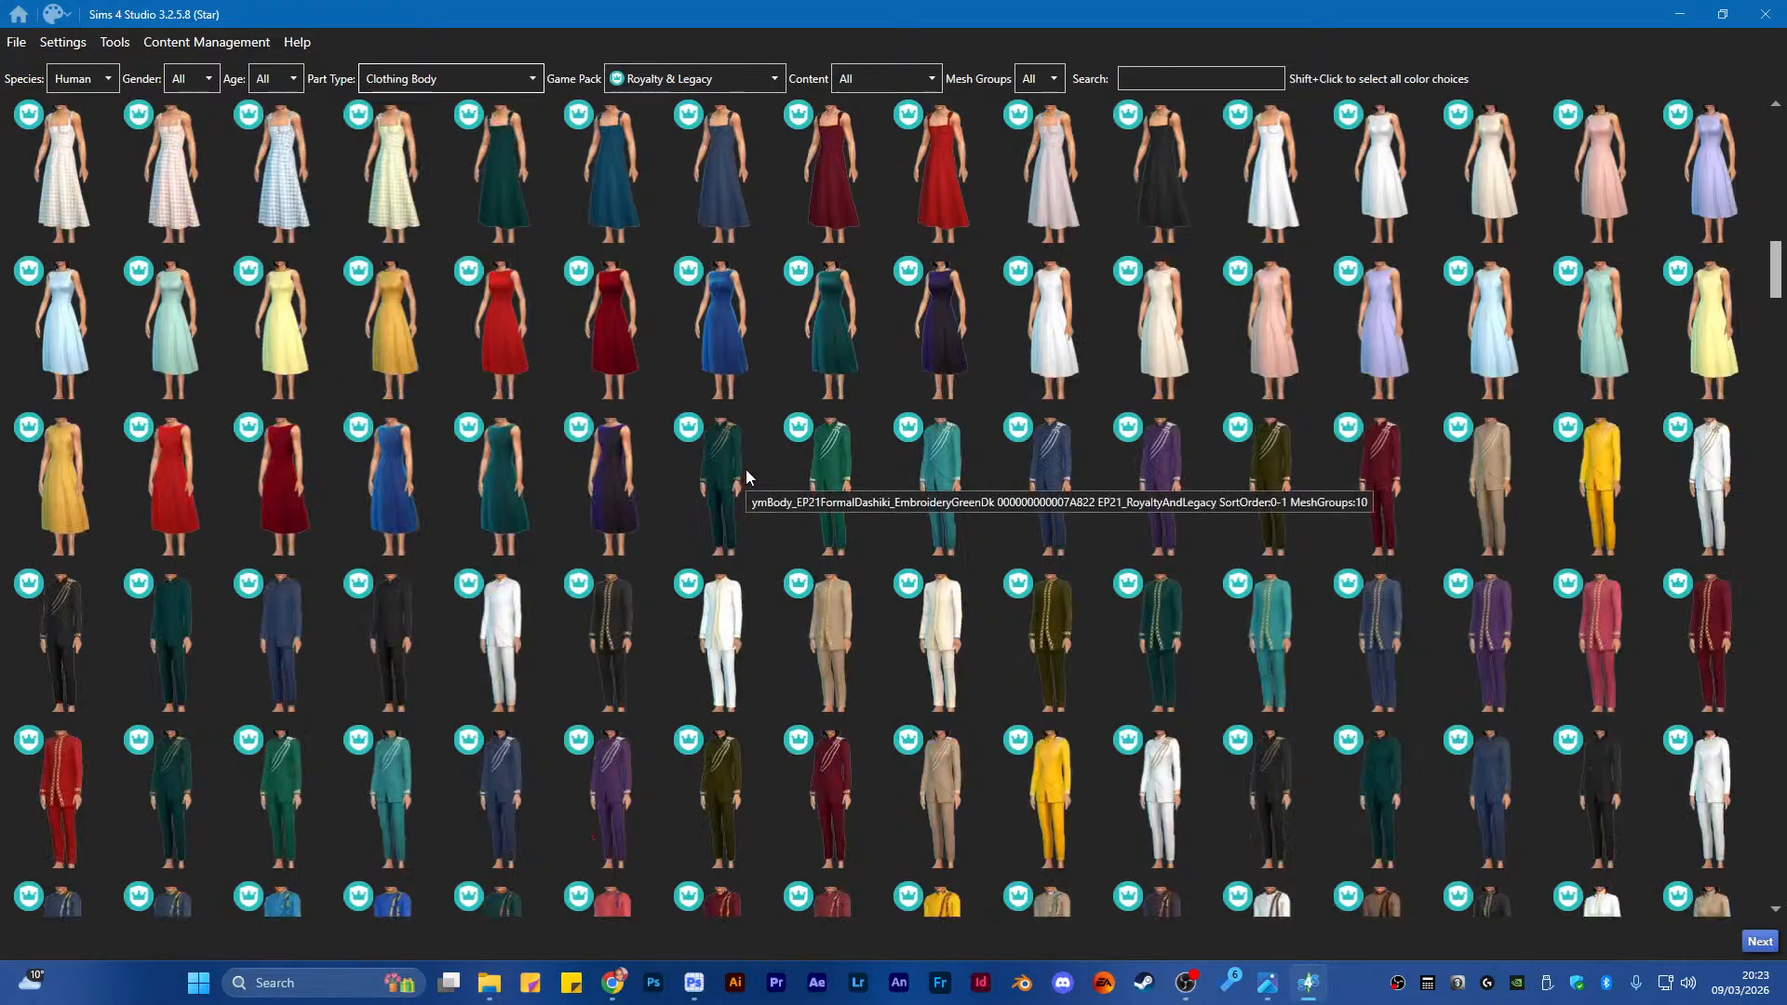
{"action": "scroll", "coordinate": [745, 465], "scroll_direction": "down", "scroll_amount": 9}
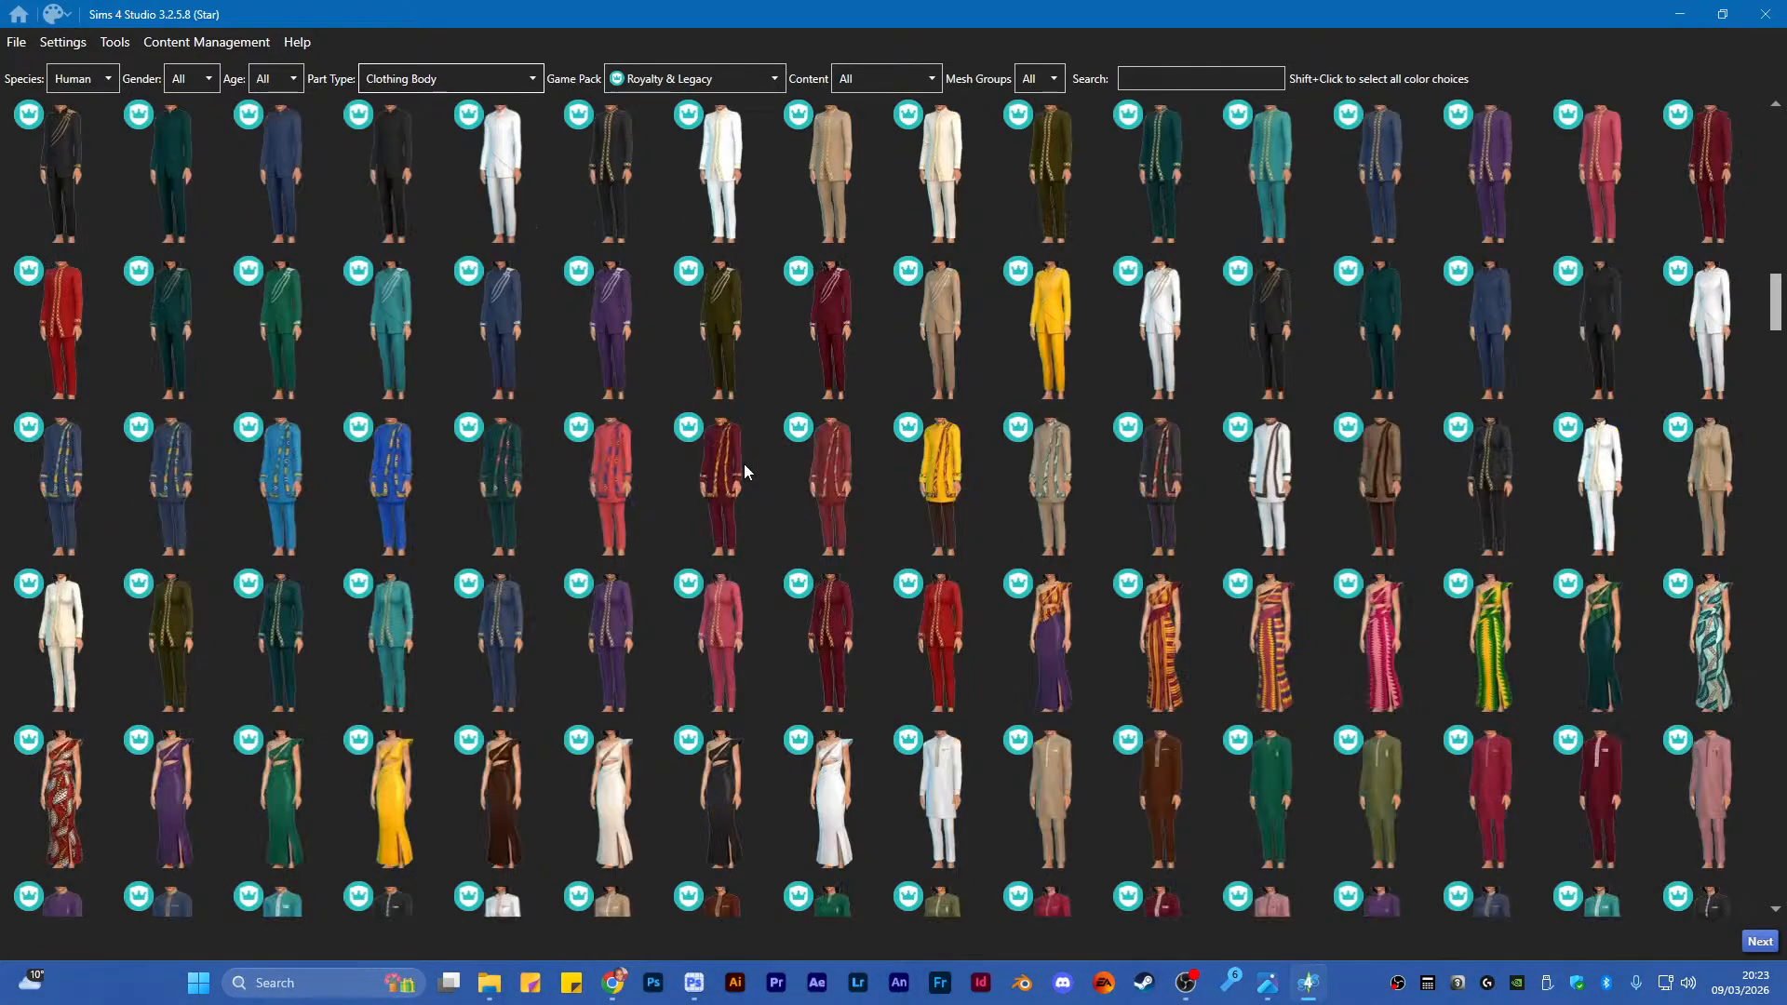
{"action": "scroll", "coordinate": [745, 462], "scroll_direction": "up", "scroll_amount": 3}
{"action": "scroll", "coordinate": [742, 462], "scroll_direction": "down", "scroll_amount": 3}
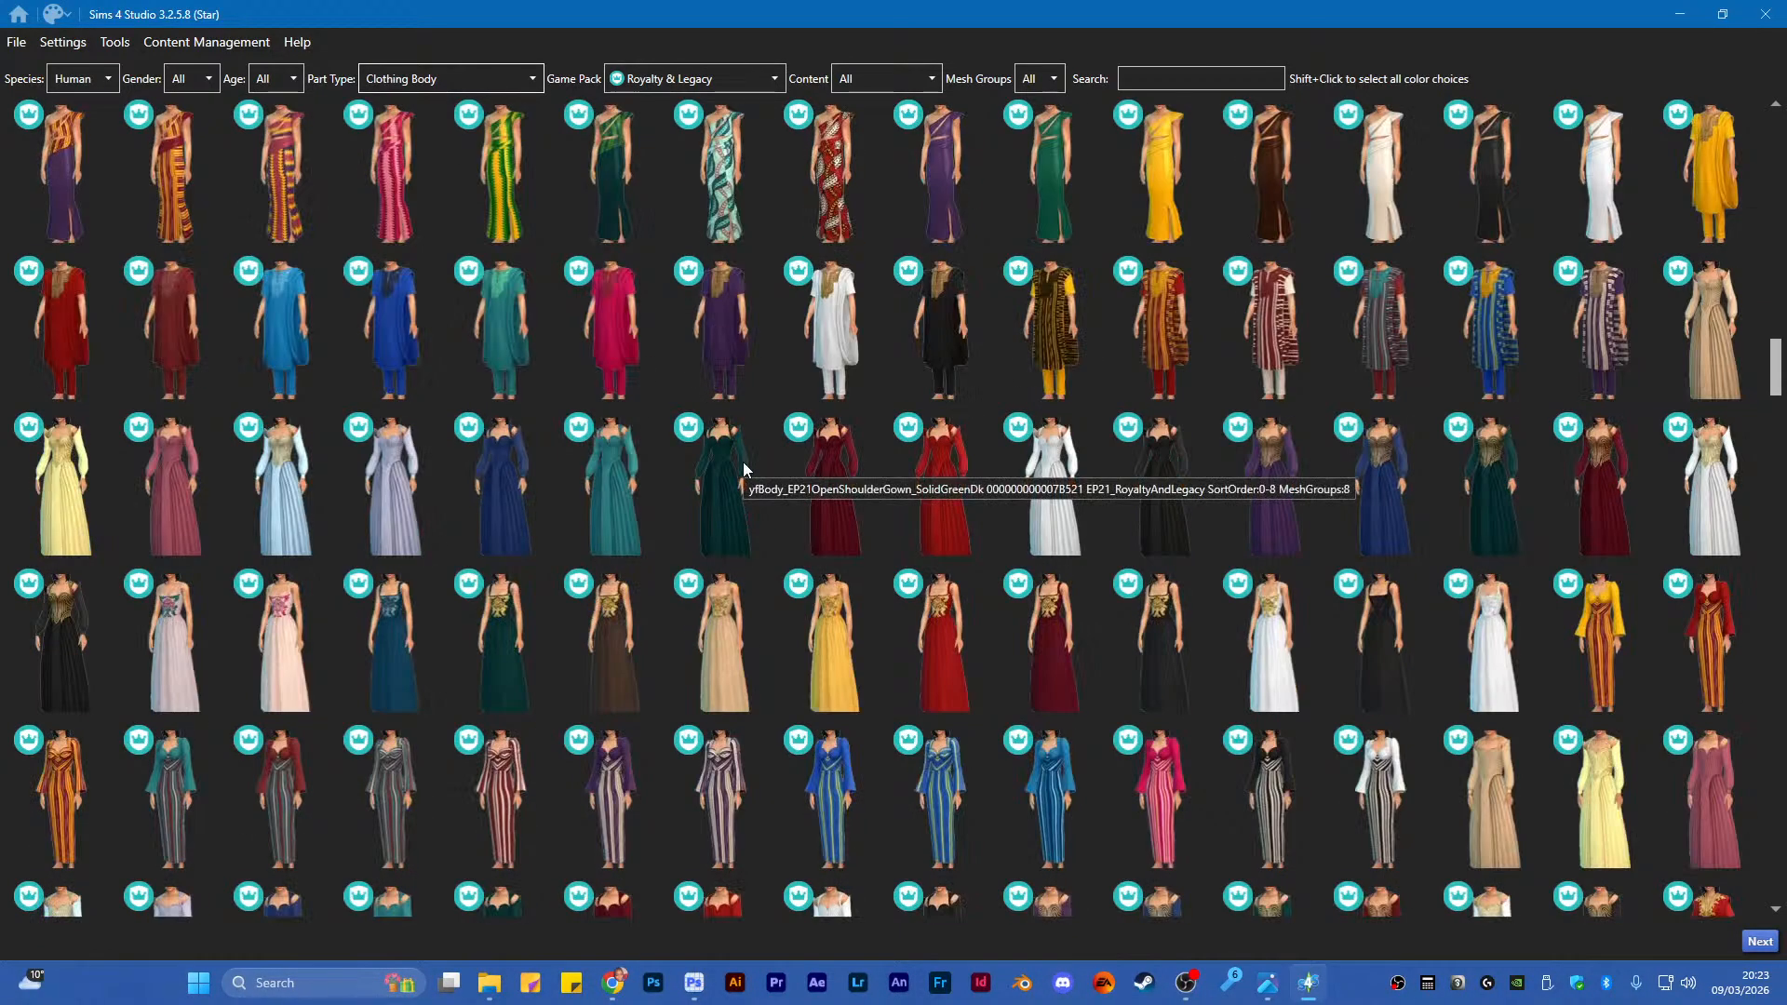
{"action": "scroll", "coordinate": [741, 450], "scroll_direction": "up", "scroll_amount": 3}
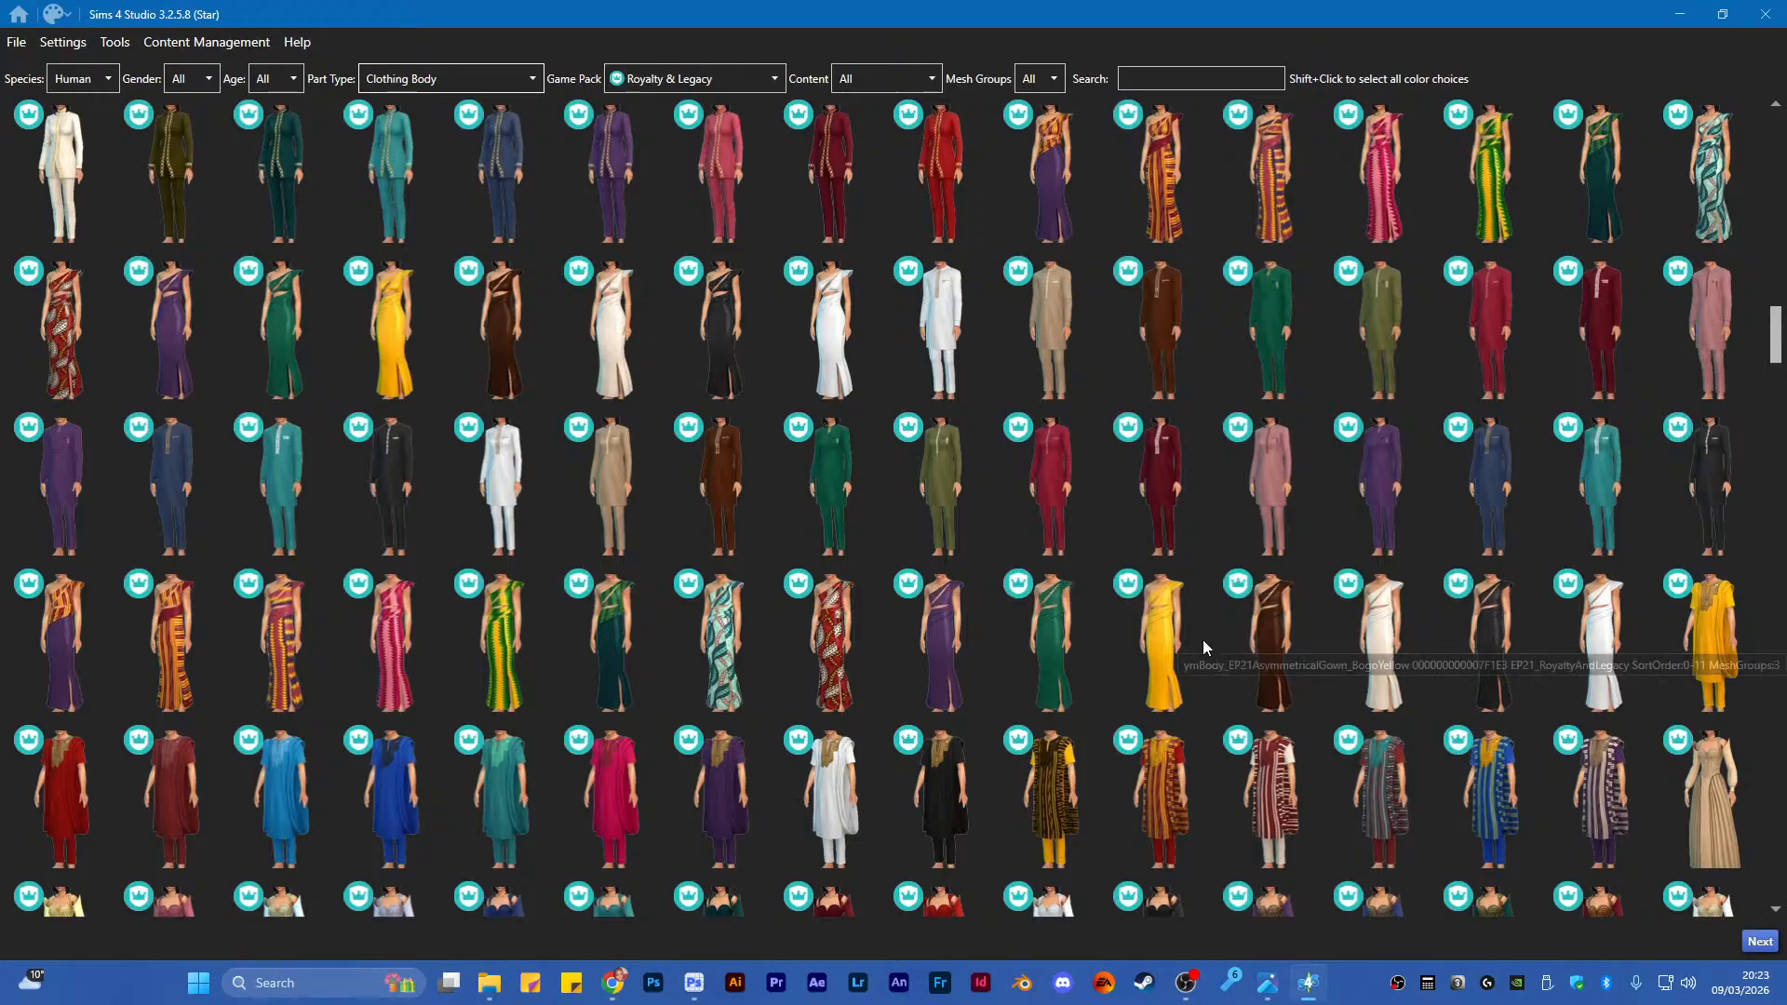
{"action": "scroll", "coordinate": [1193, 600], "scroll_direction": "down", "scroll_amount": 3}
{"action": "scroll", "coordinate": [1192, 592], "scroll_direction": "down", "scroll_amount": 3}
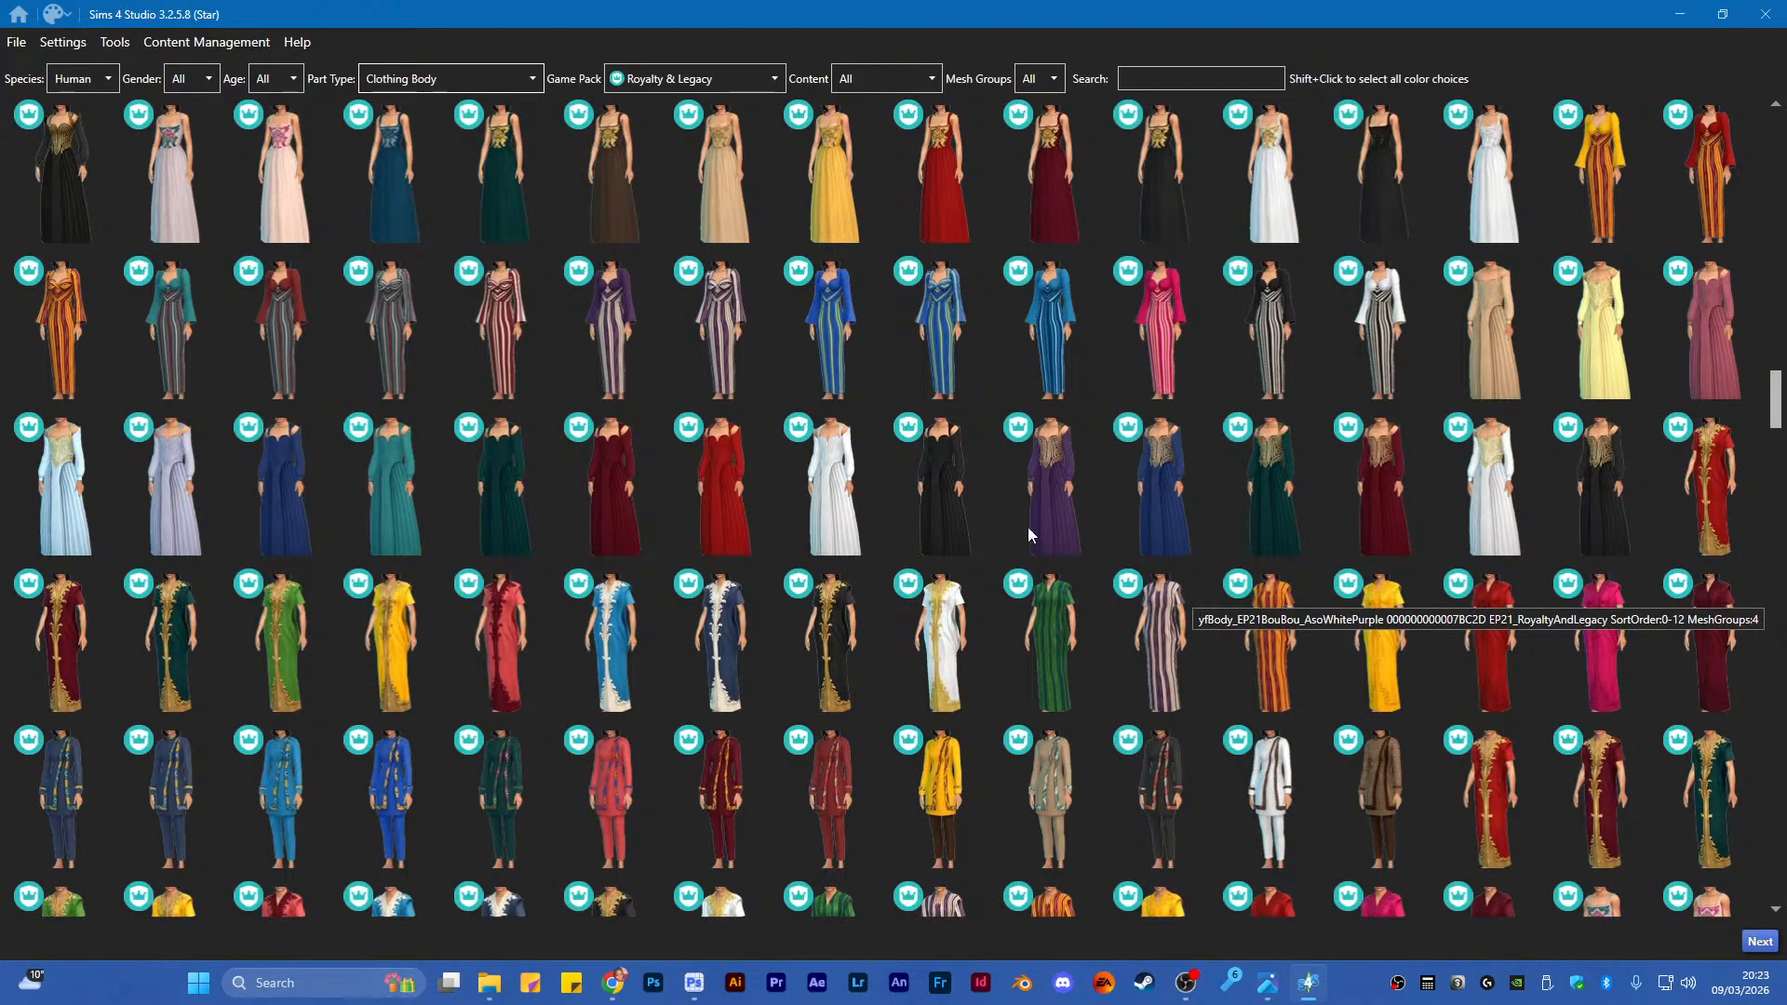
{"action": "scroll", "coordinate": [996, 523], "scroll_direction": "down", "scroll_amount": 5}
{"action": "scroll", "coordinate": [905, 504], "scroll_direction": "down", "scroll_amount": 5}
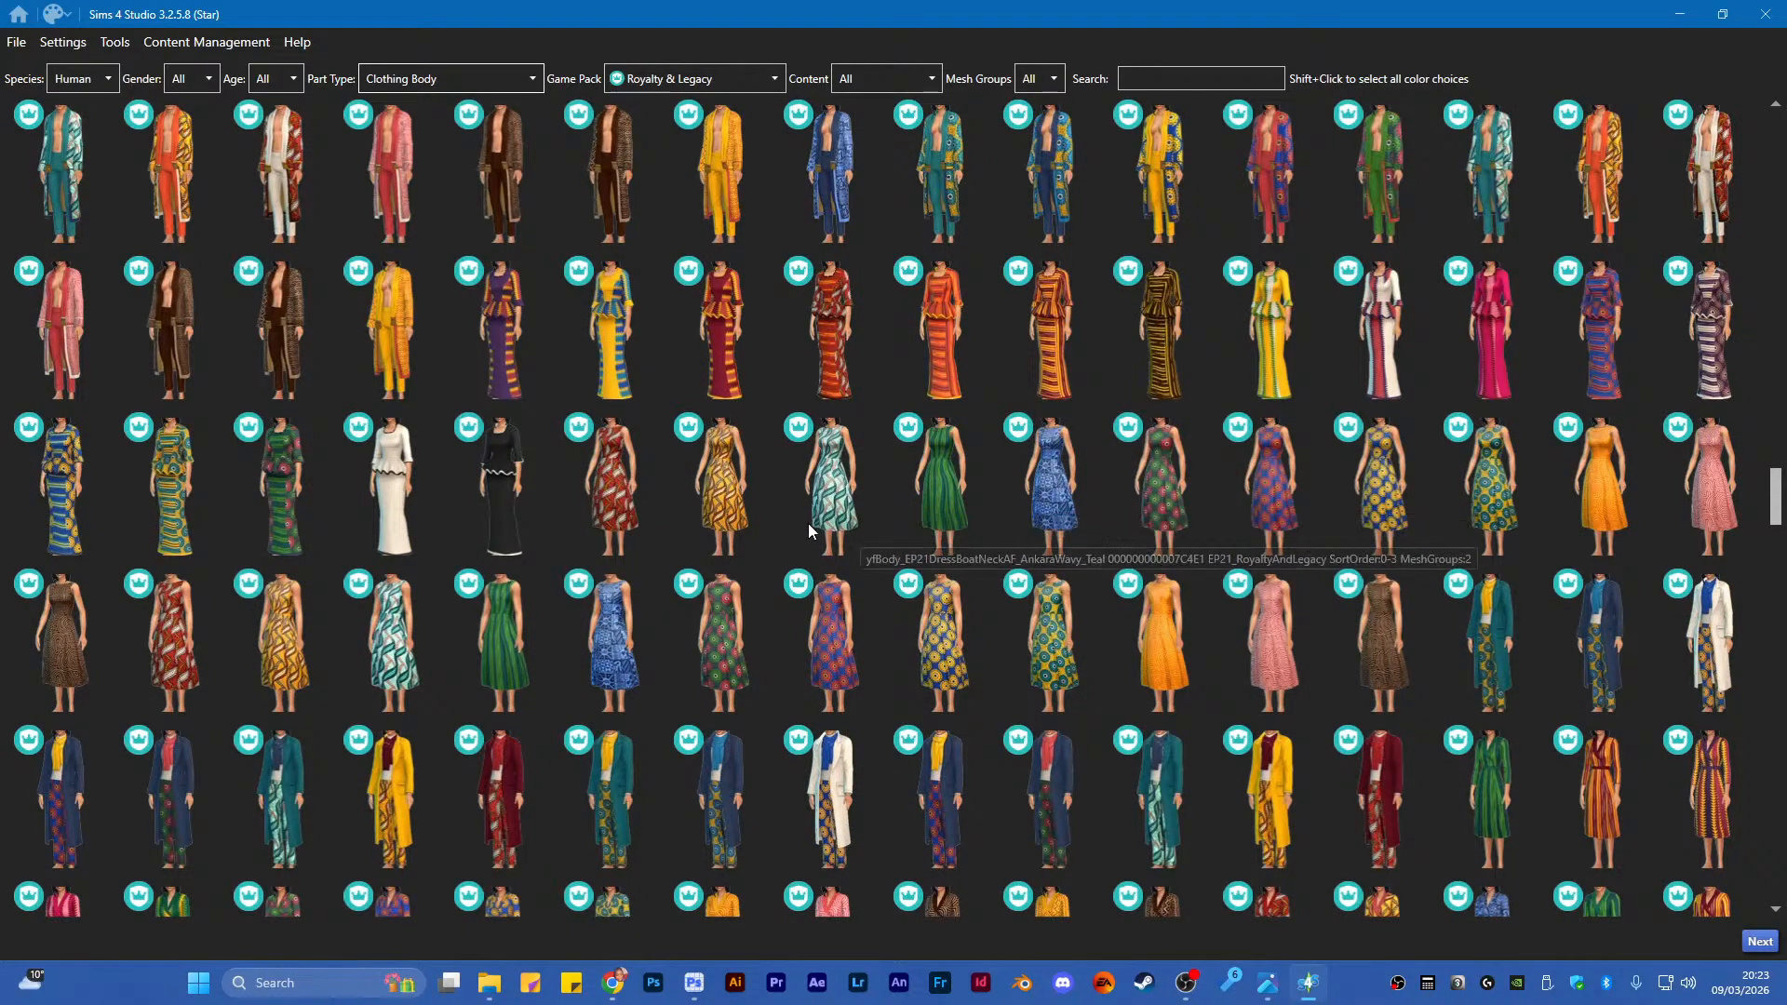
{"action": "scroll", "coordinate": [834, 566], "scroll_direction": "down", "scroll_amount": 3}
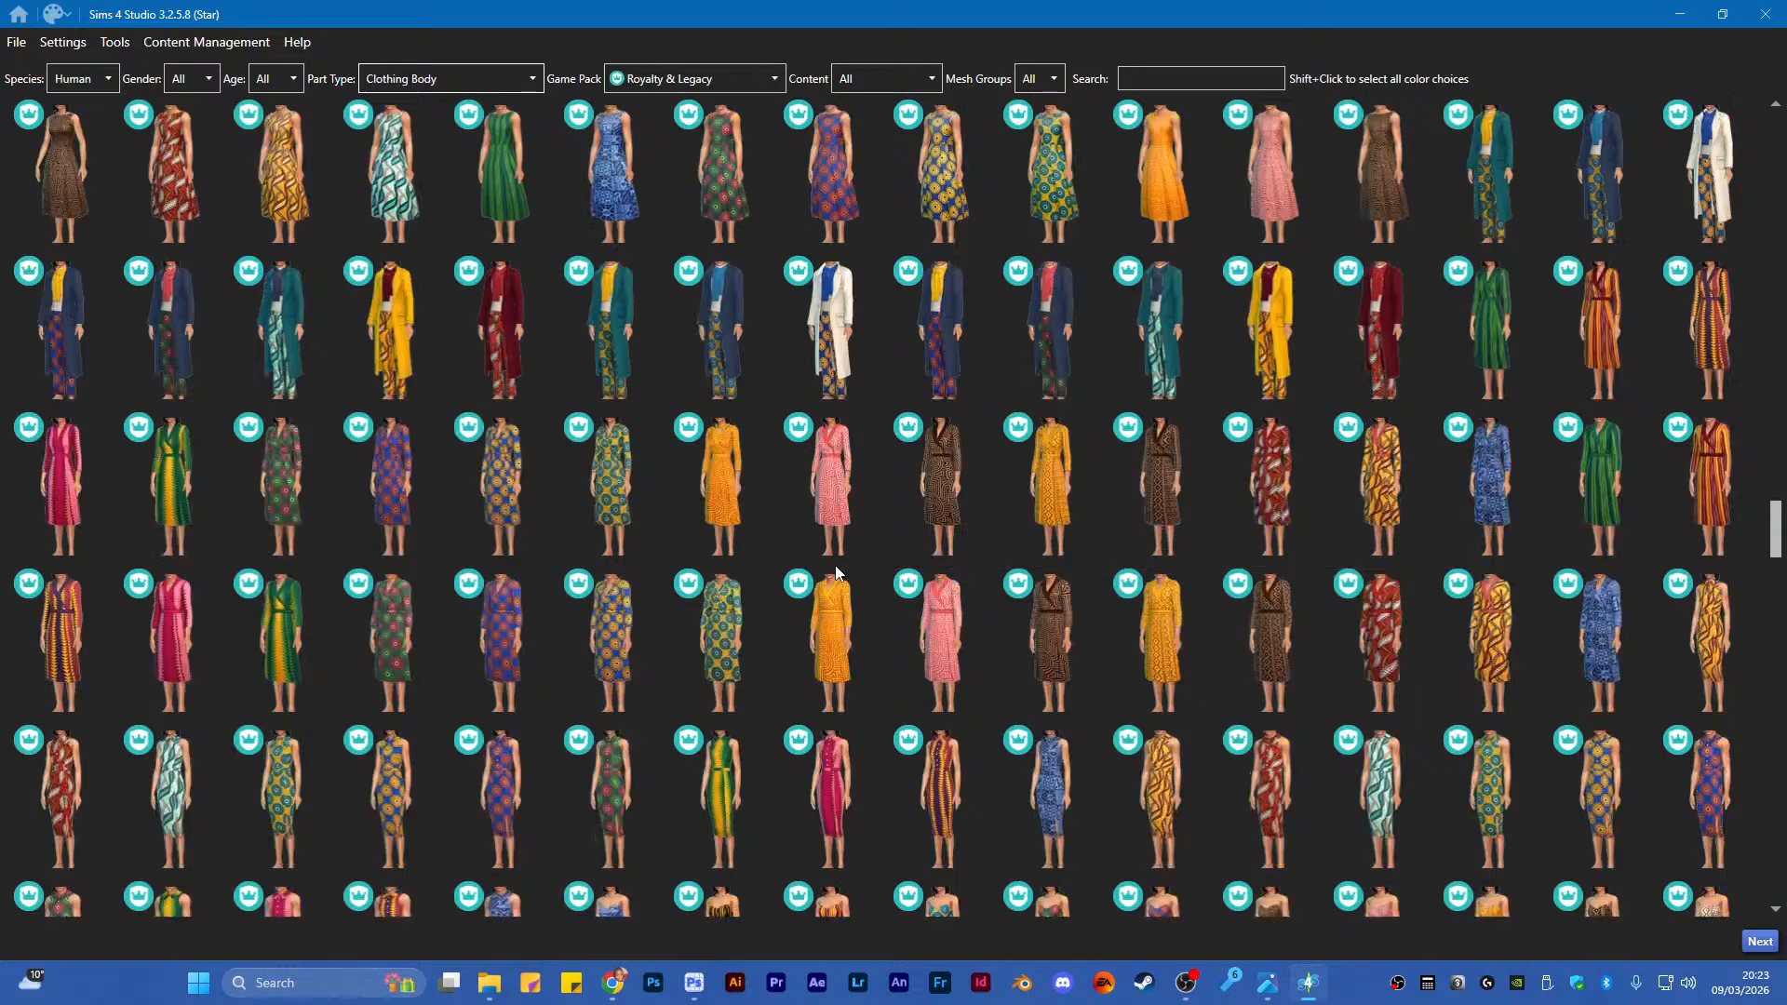
{"action": "scroll", "coordinate": [836, 575], "scroll_direction": "down", "scroll_amount": 3}
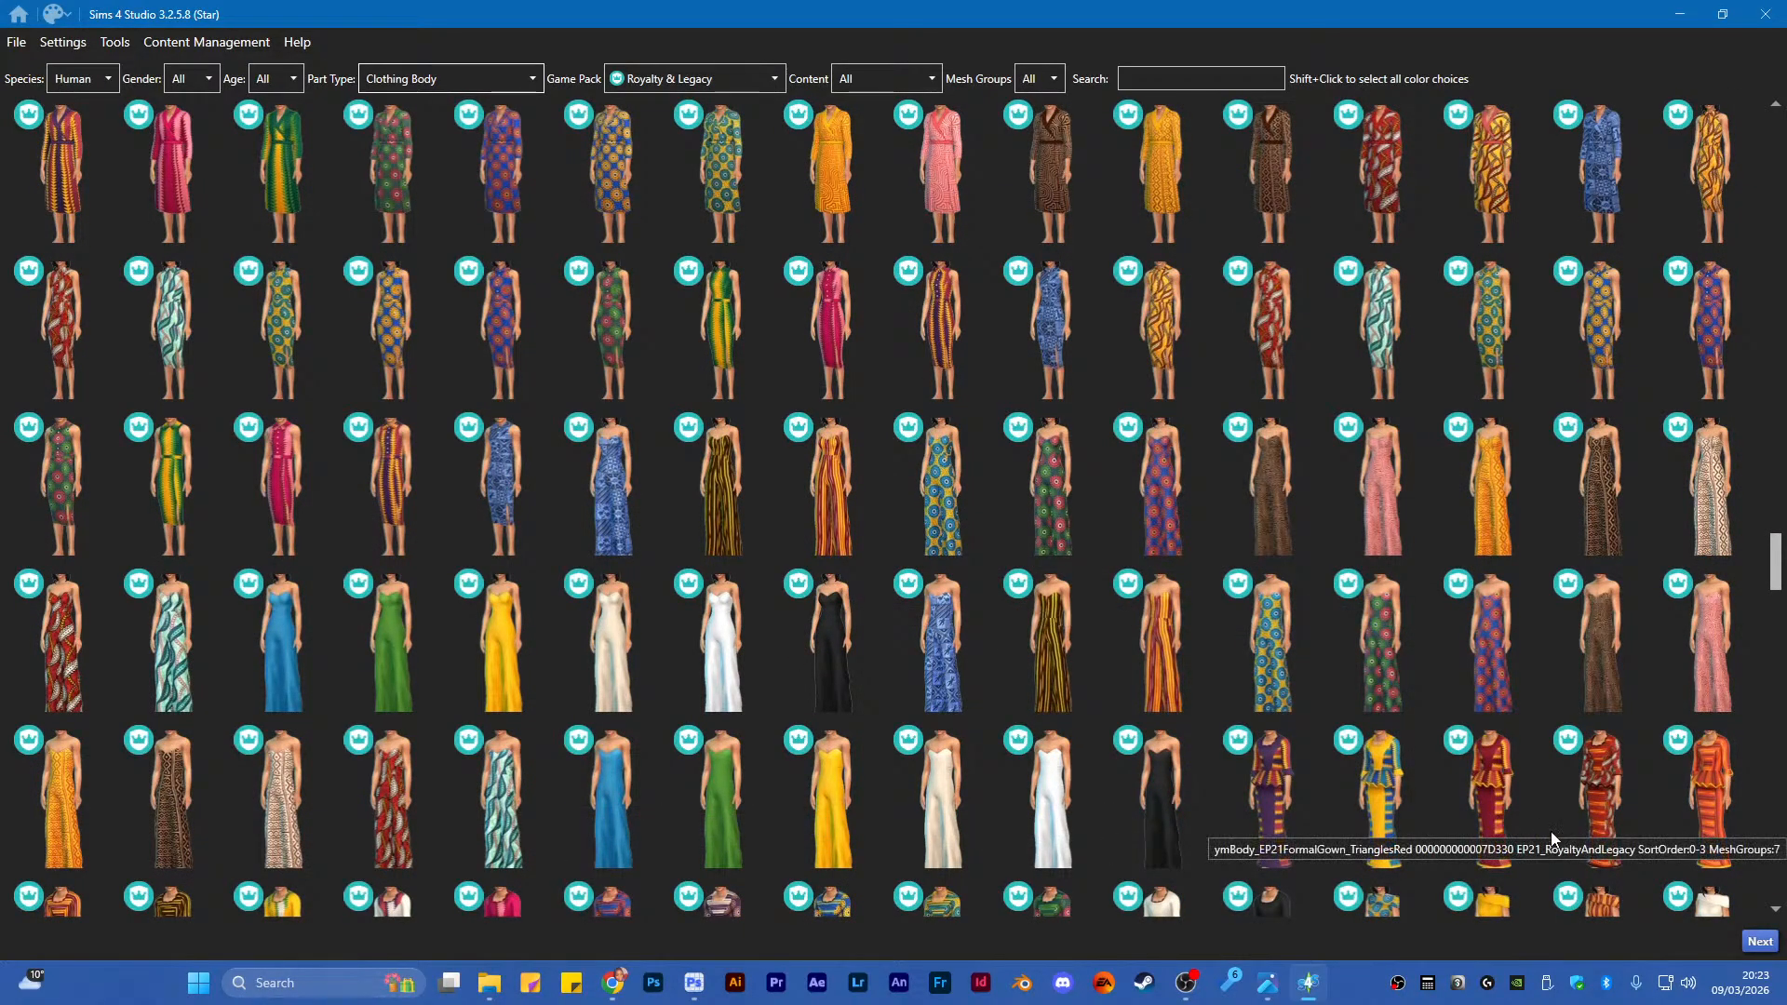
{"action": "scroll", "coordinate": [730, 513], "scroll_direction": "down", "scroll_amount": 3}
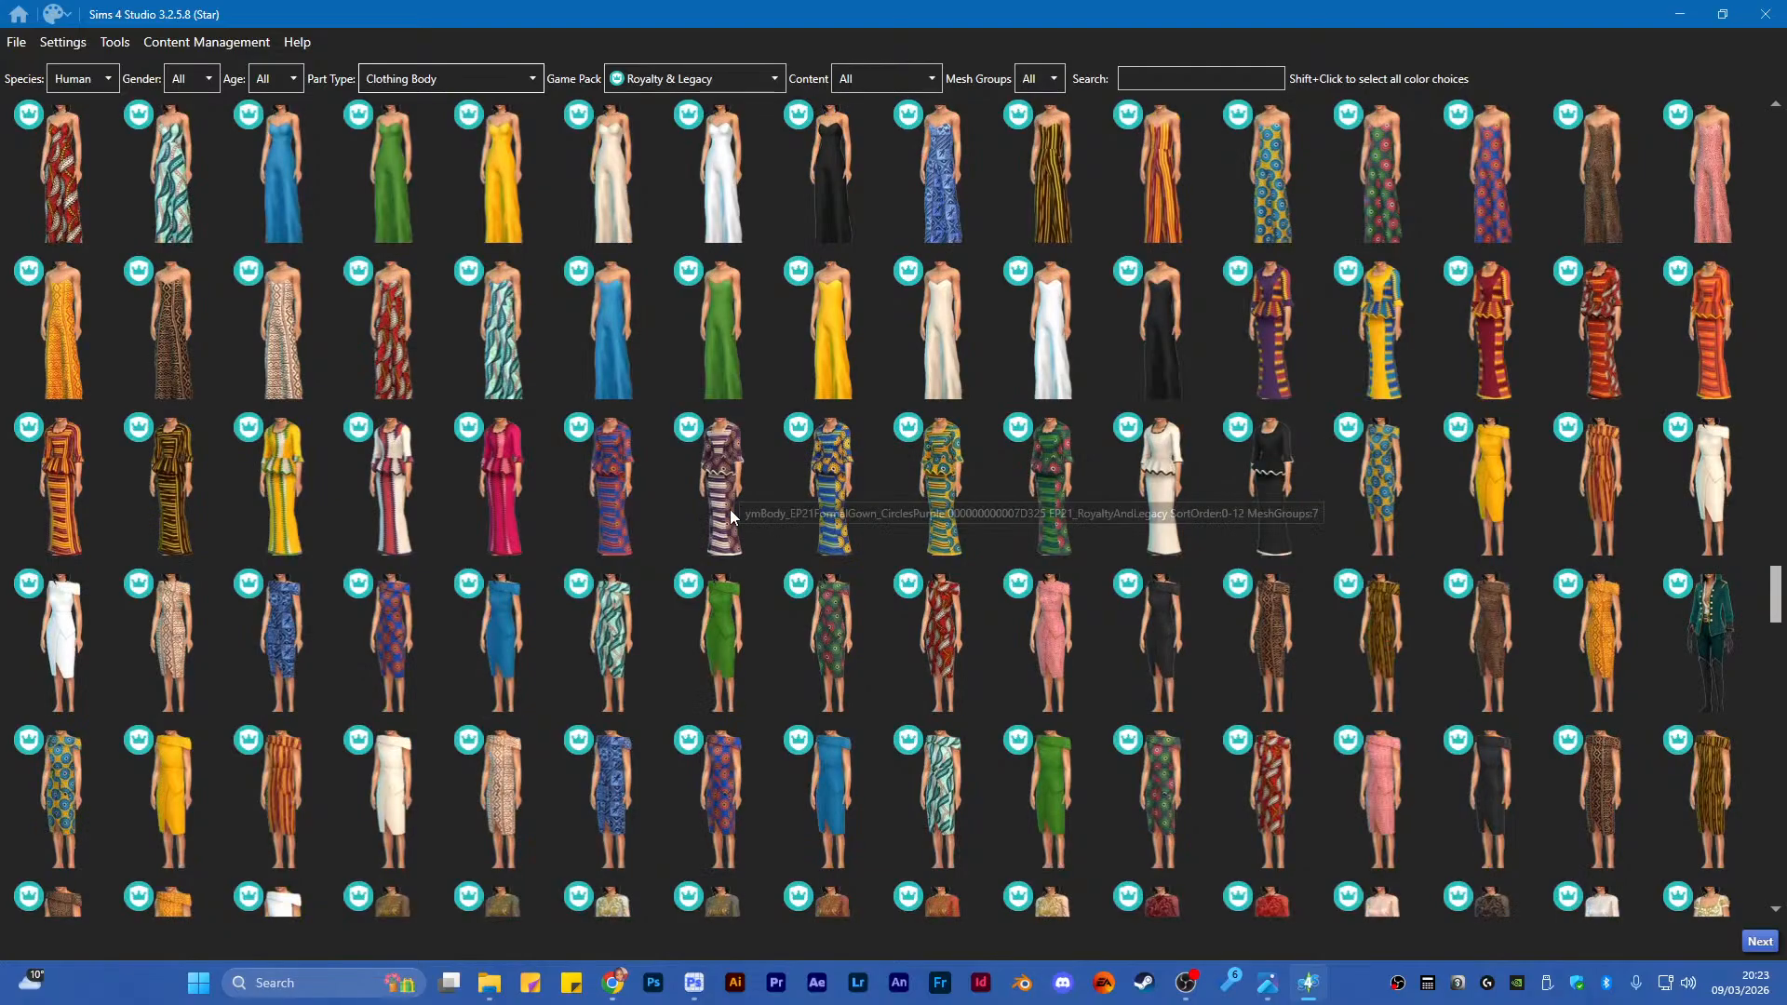
{"action": "scroll", "coordinate": [730, 510], "scroll_direction": "down", "scroll_amount": 3}
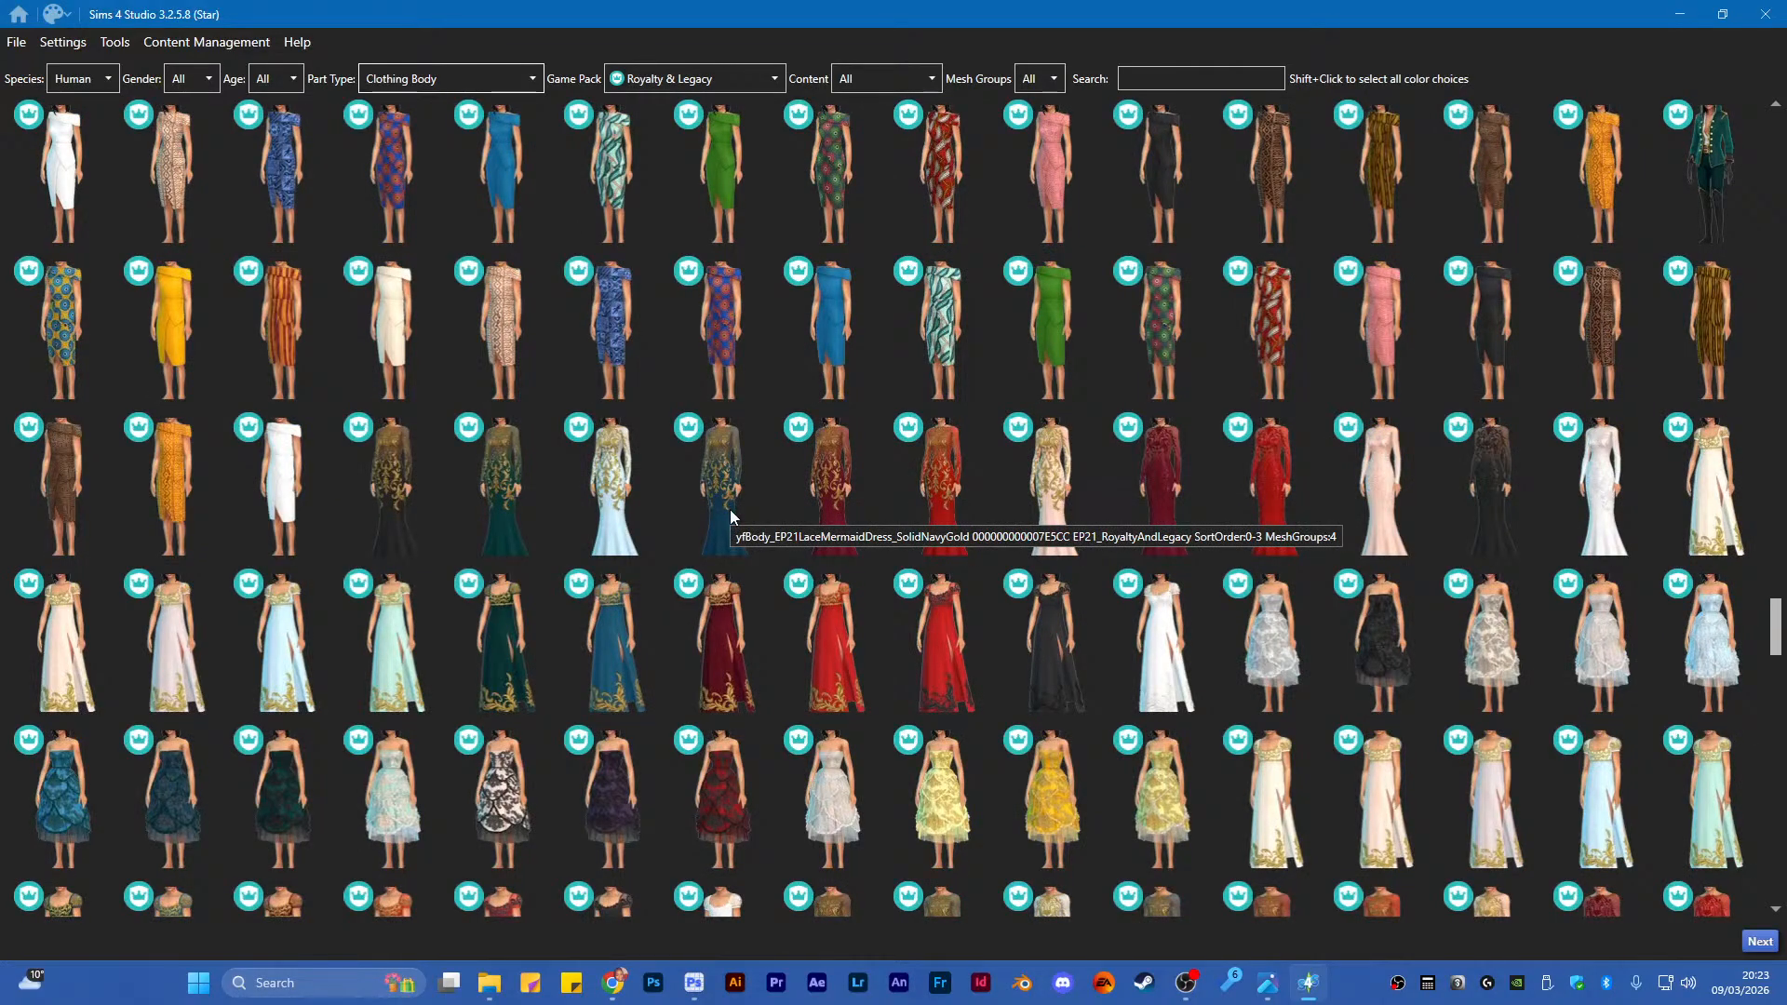
{"action": "scroll", "coordinate": [729, 510], "scroll_direction": "down", "scroll_amount": 3}
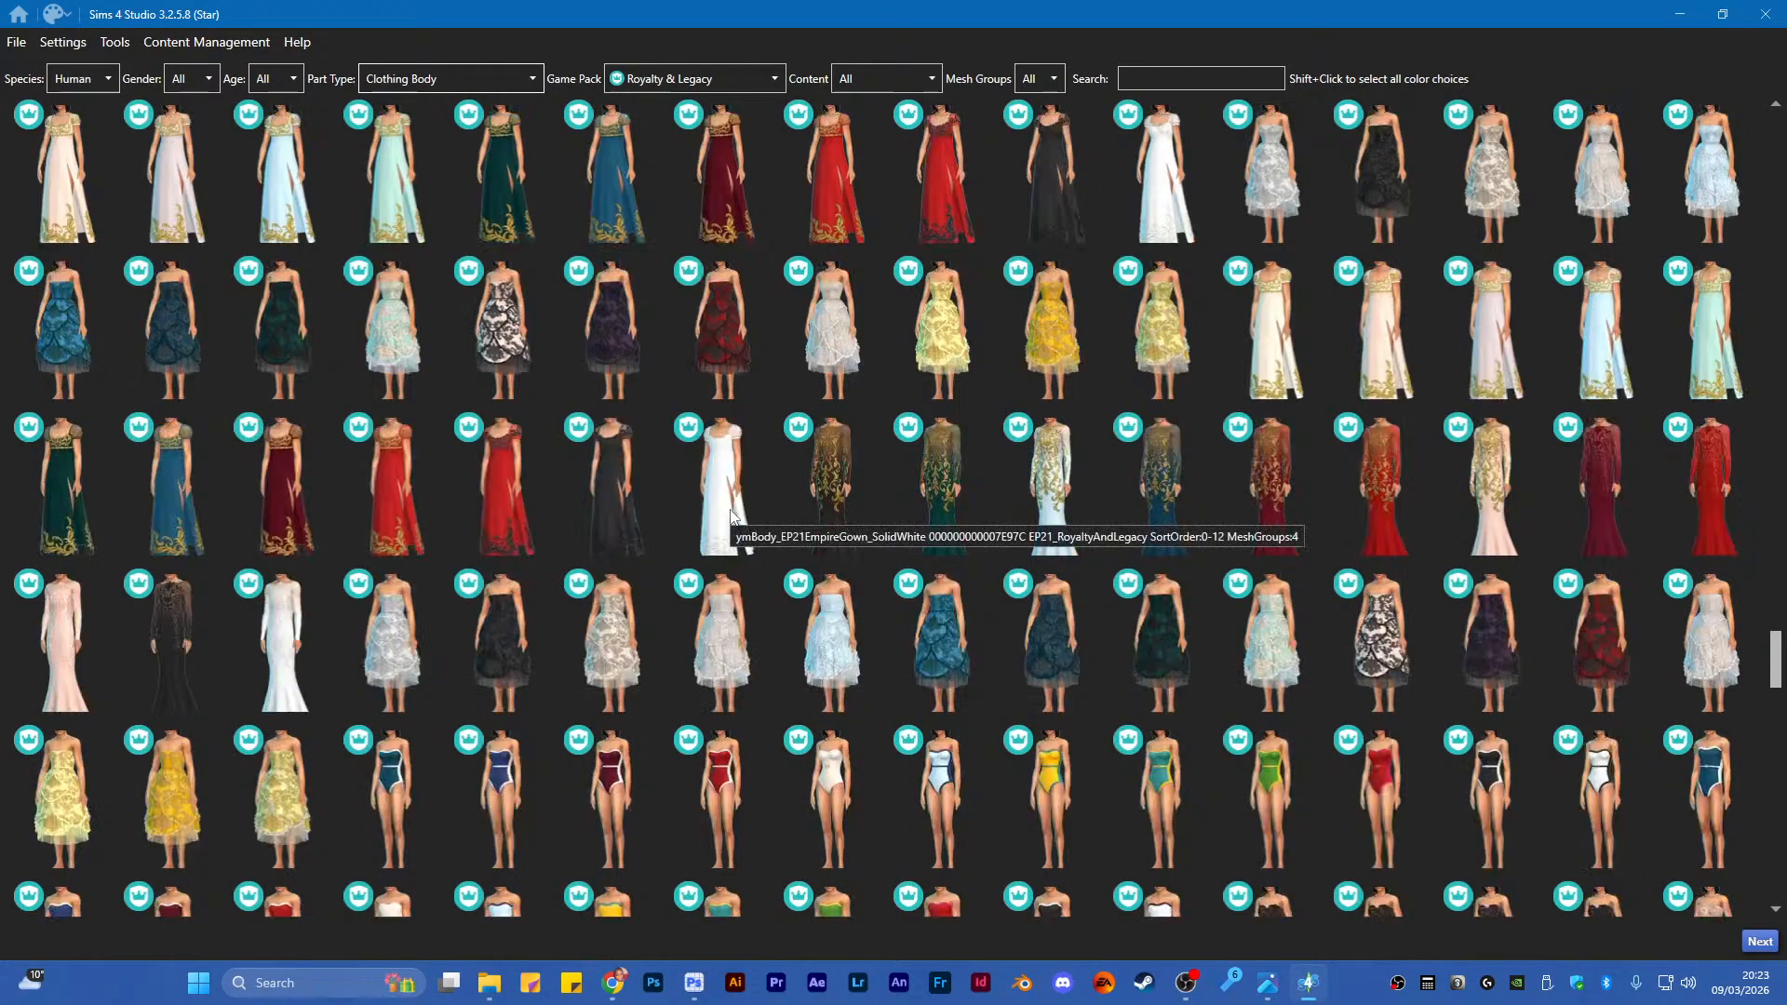
Return to the one-shoulder asymmetrical gowns and select the white ymBody version as the base item
{"action": "scroll", "coordinate": [730, 512], "scroll_direction": "up", "scroll_amount": 12}
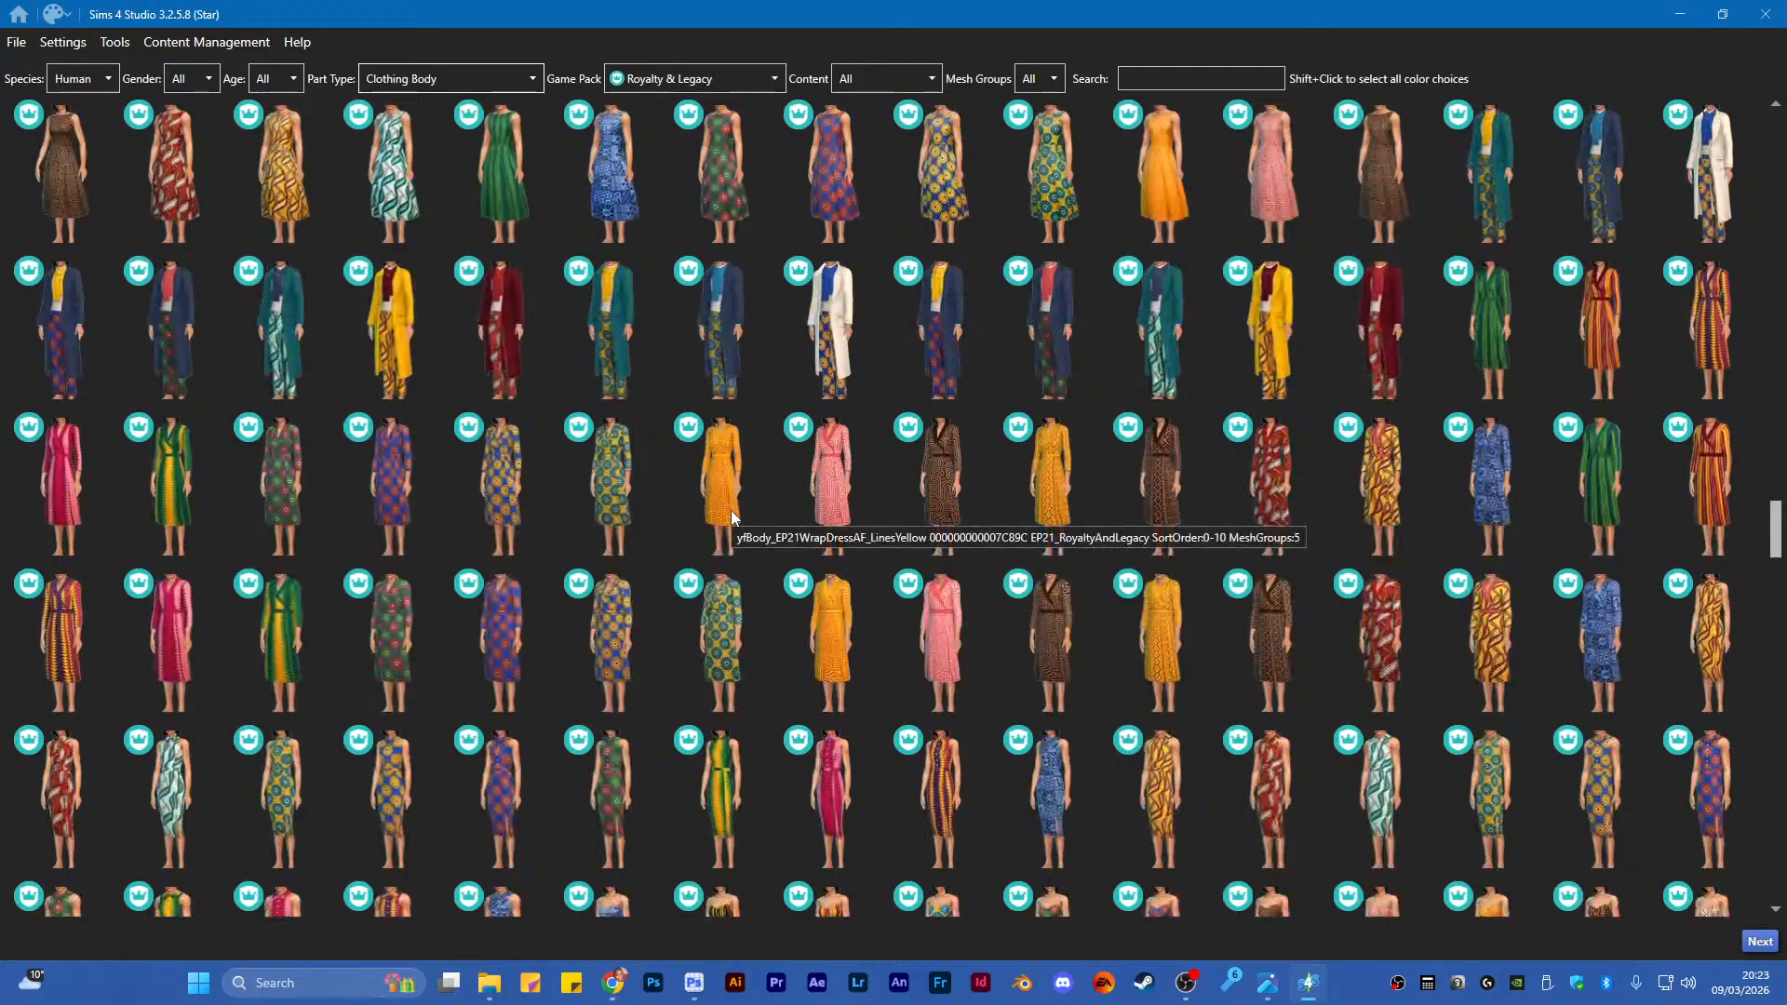
{"action": "scroll", "coordinate": [730, 510], "scroll_direction": "up", "scroll_amount": 9}
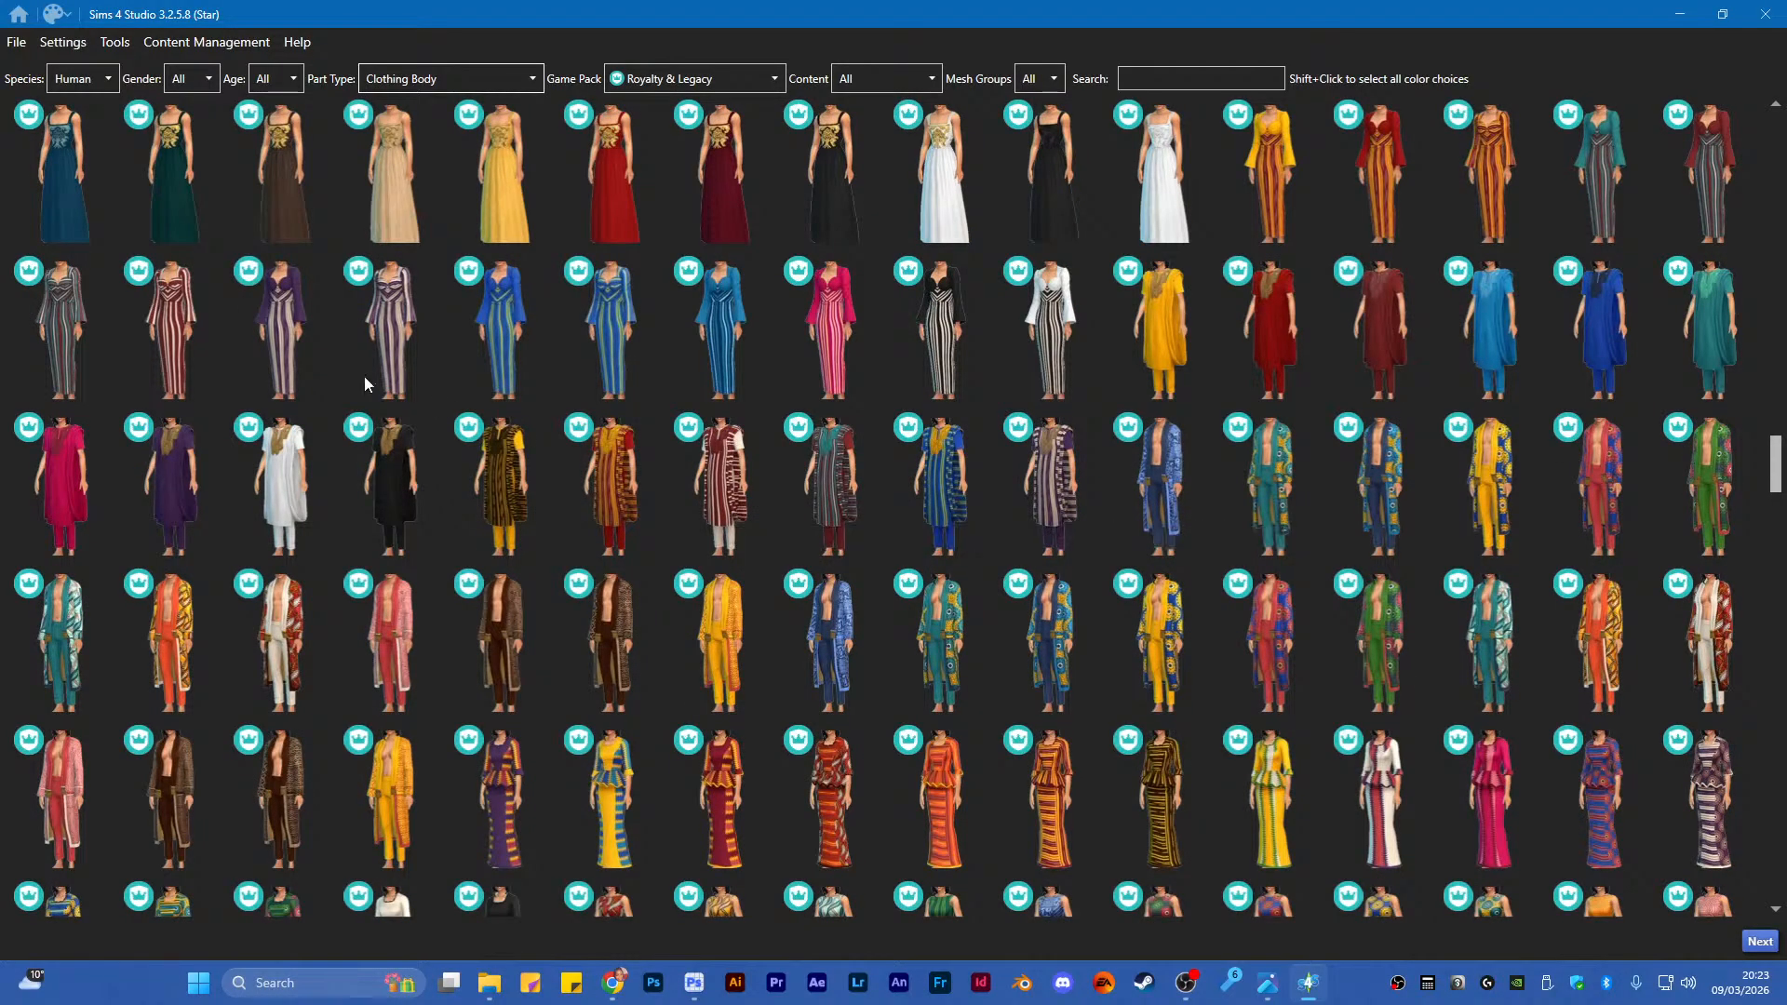
{"action": "scroll", "coordinate": [926, 426], "scroll_direction": "up", "scroll_amount": 3}
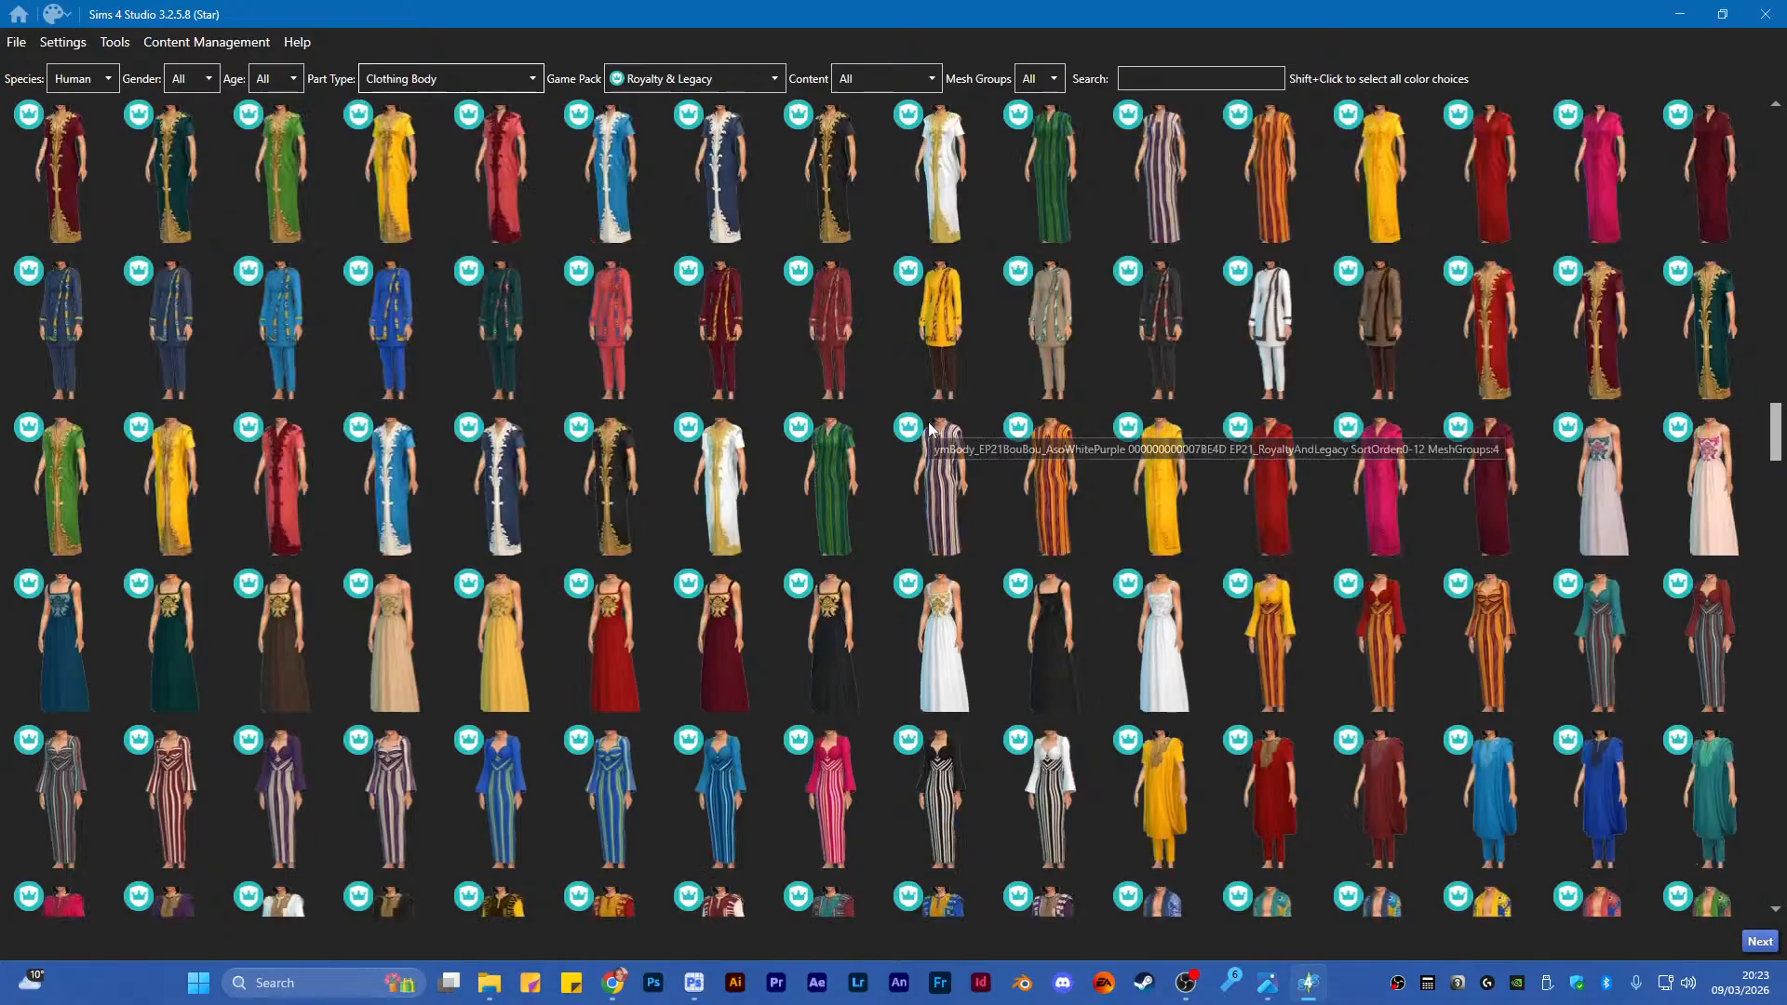
{"action": "scroll", "coordinate": [926, 426], "scroll_direction": "up", "scroll_amount": 3}
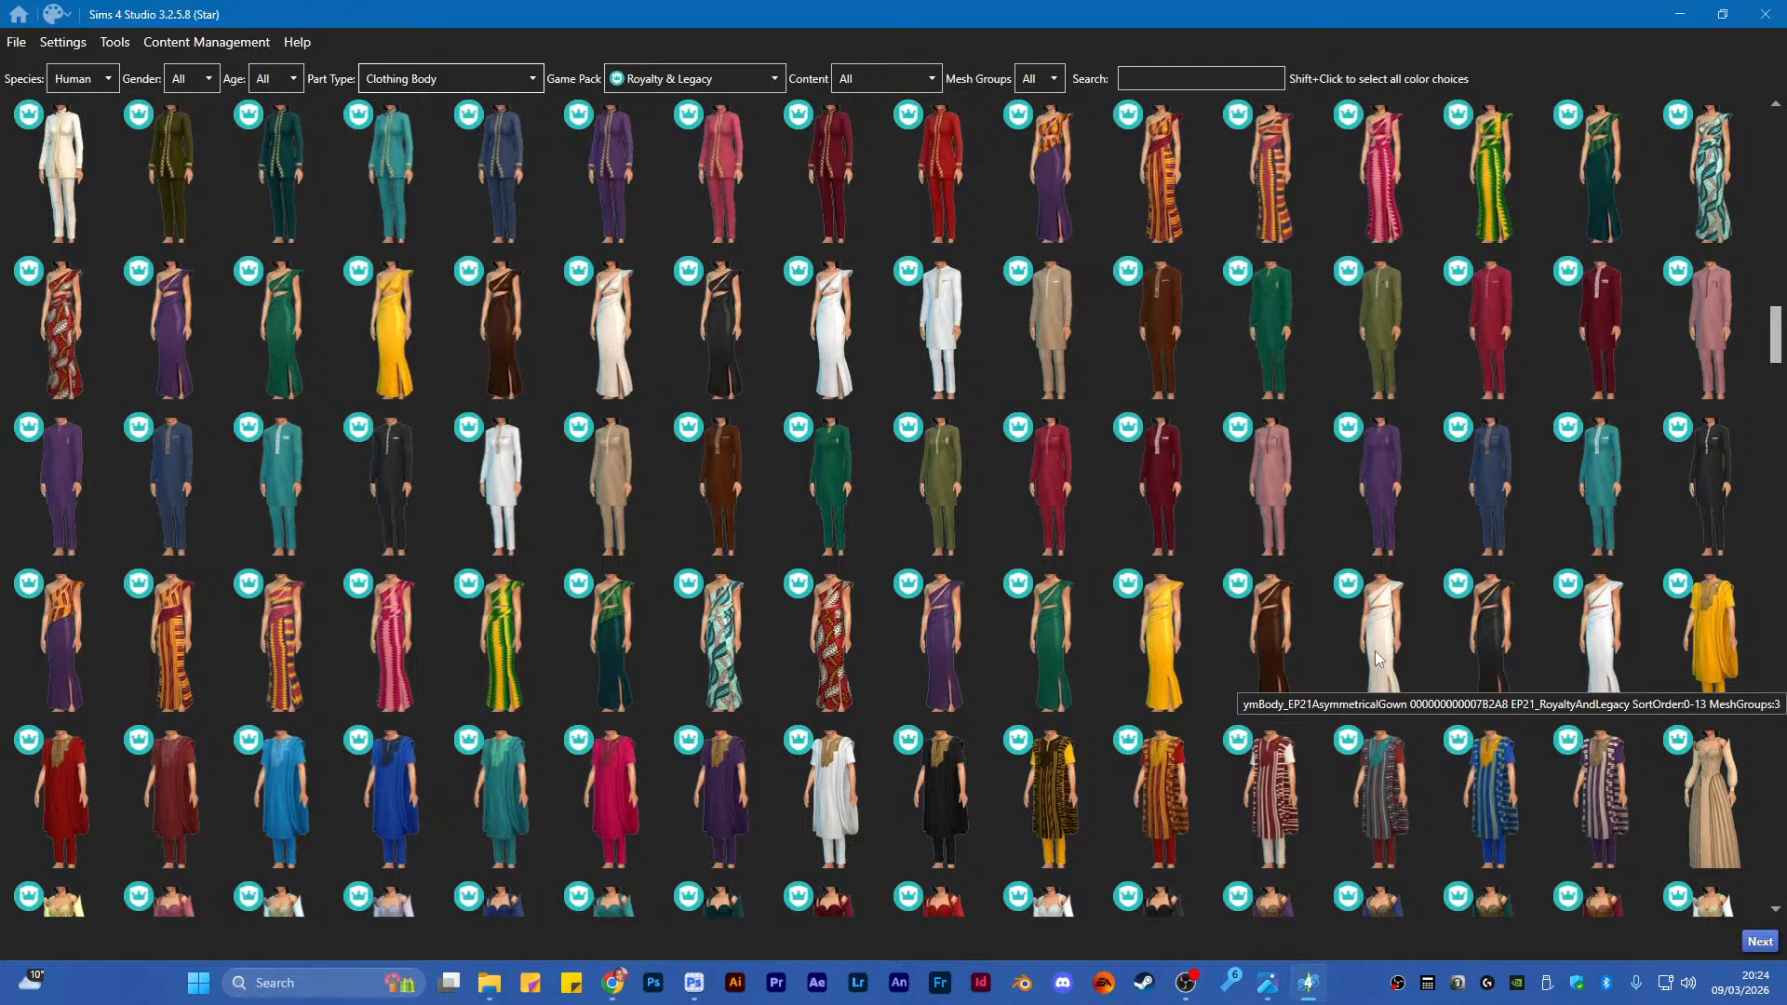
{"action": "left_click", "coordinate": [1599, 648]}
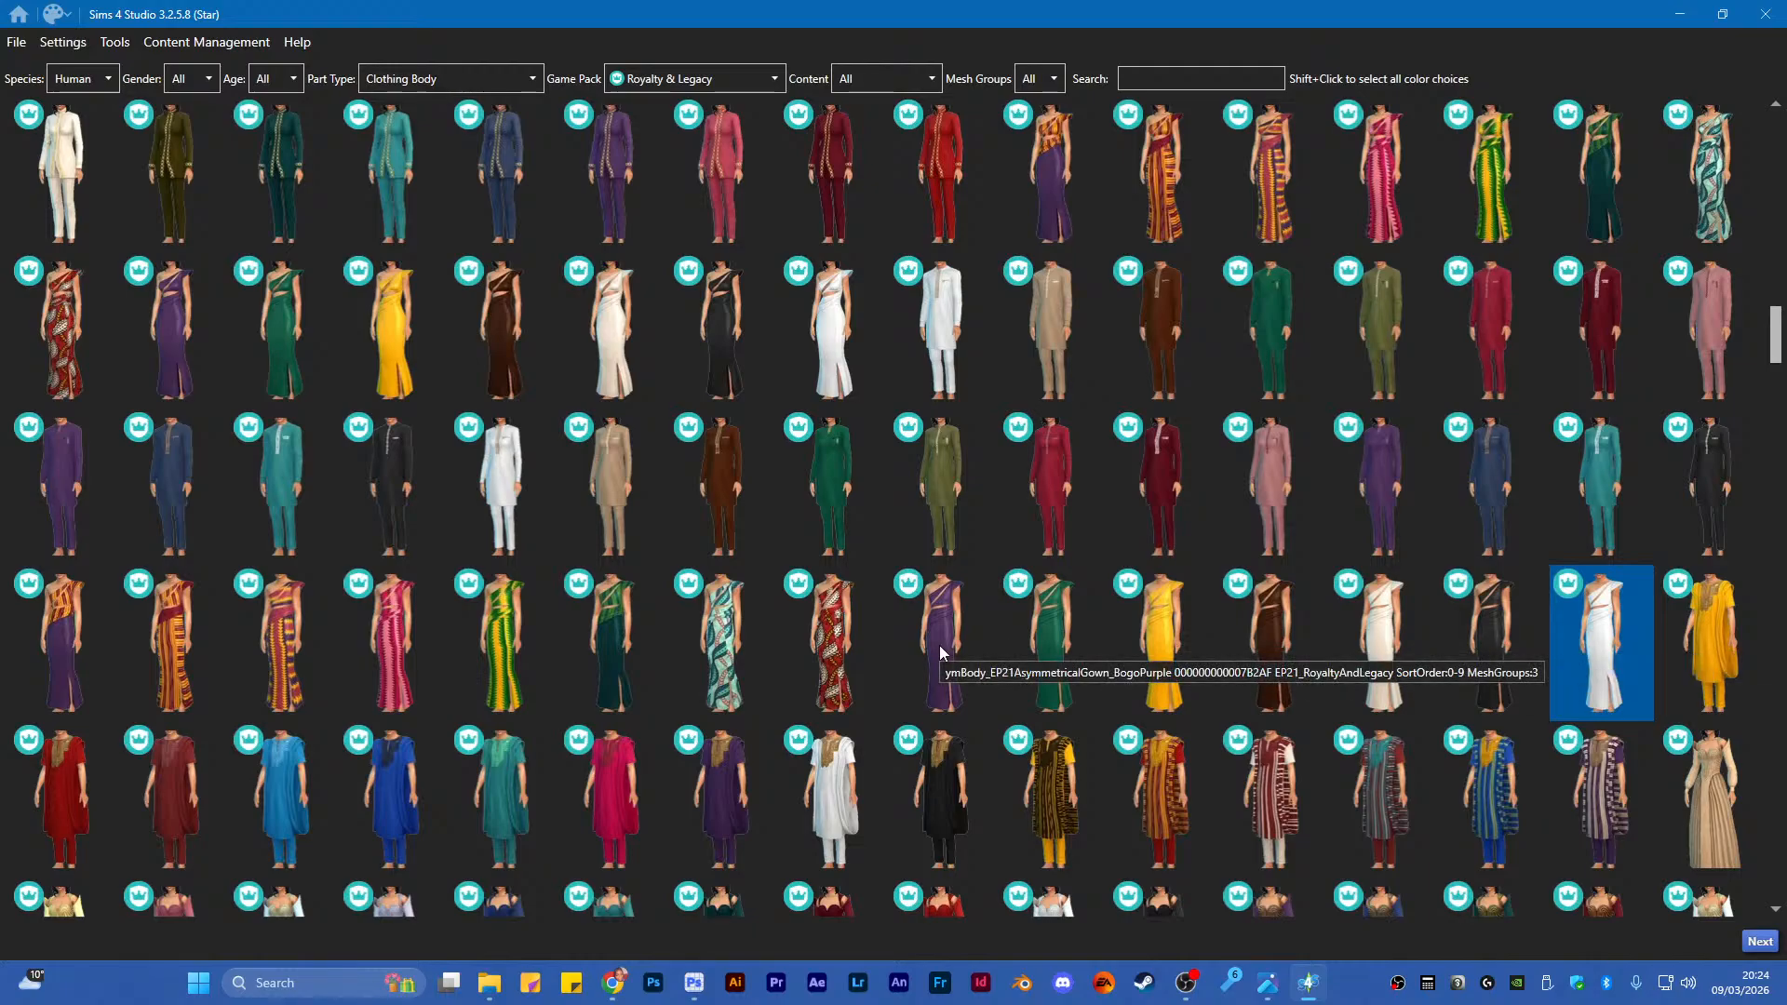
Create the project package in the Clothing\Womens folder, named "EPC MEDIA Asymetric Bogo Gown AfroPrint Recolour"
{"action": "left_click", "coordinate": [1757, 942]}
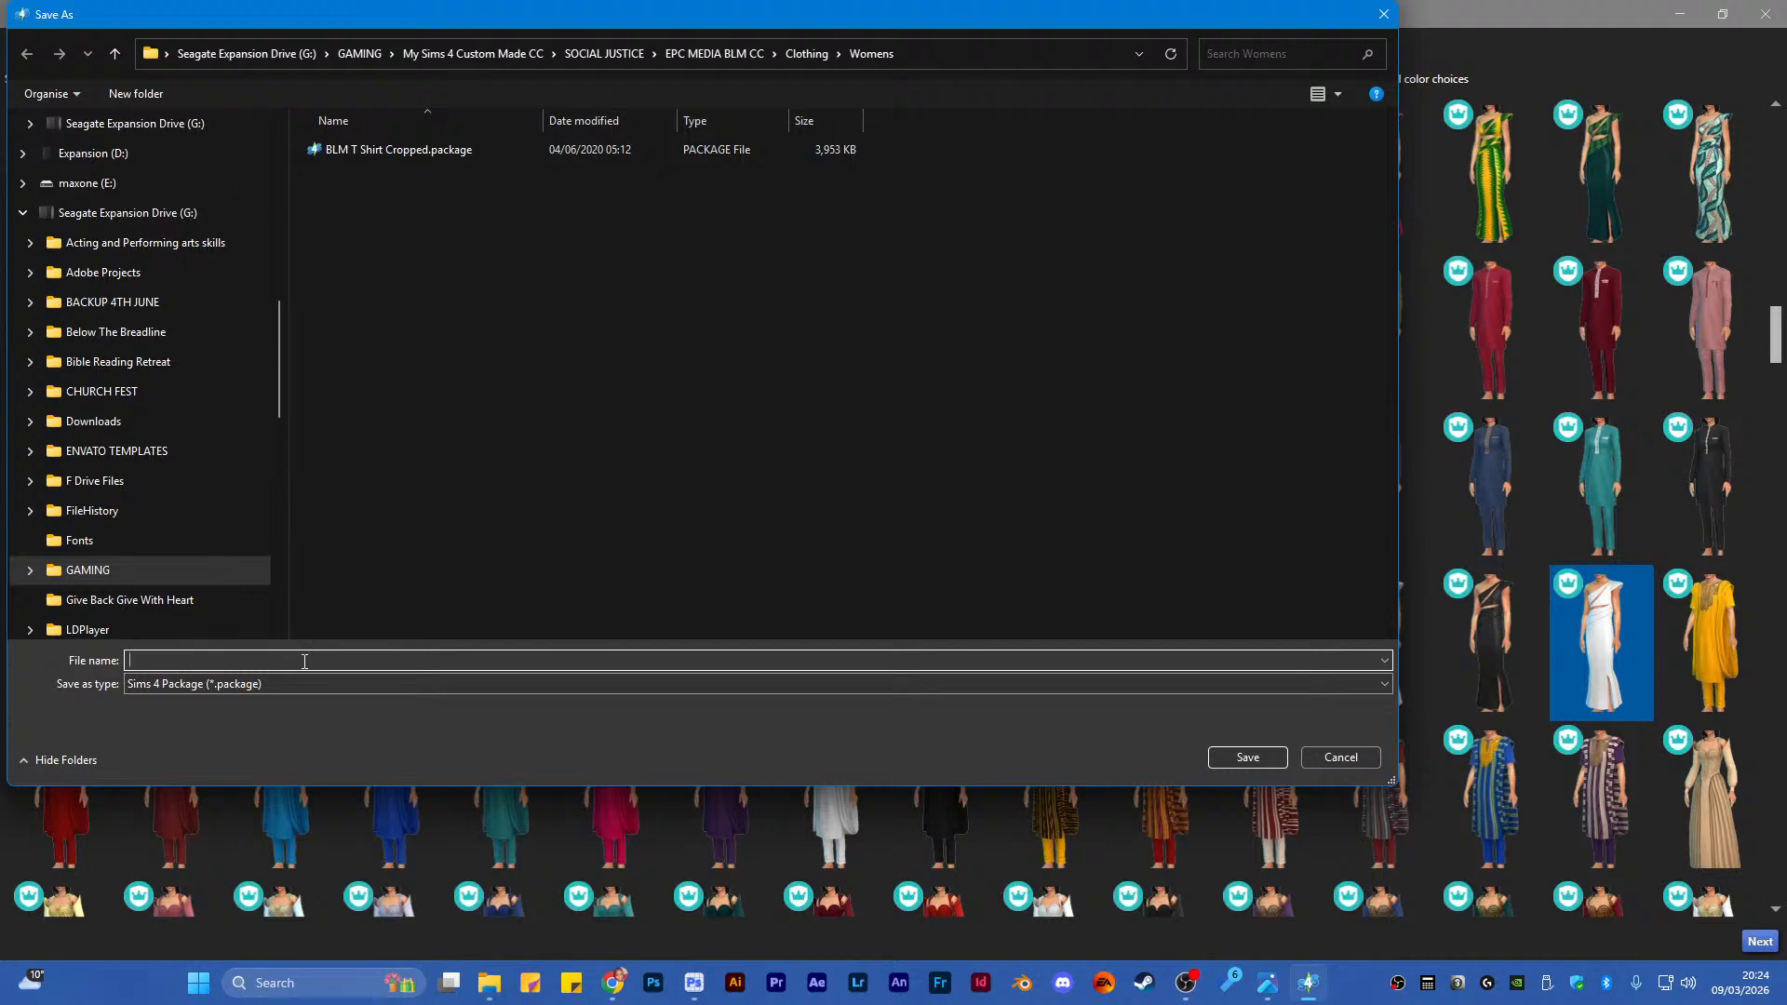
{"action": "type", "text": "X"}
{"action": "key", "text": "BackSpace"}
{"action": "key", "text": "BackSpace"}
{"action": "key", "text": "BackSpace"}
{"action": "type", "text": "C MEDIA Asy"}
{"action": "type", "text": "metric Bogo Gown AfroPrin"}
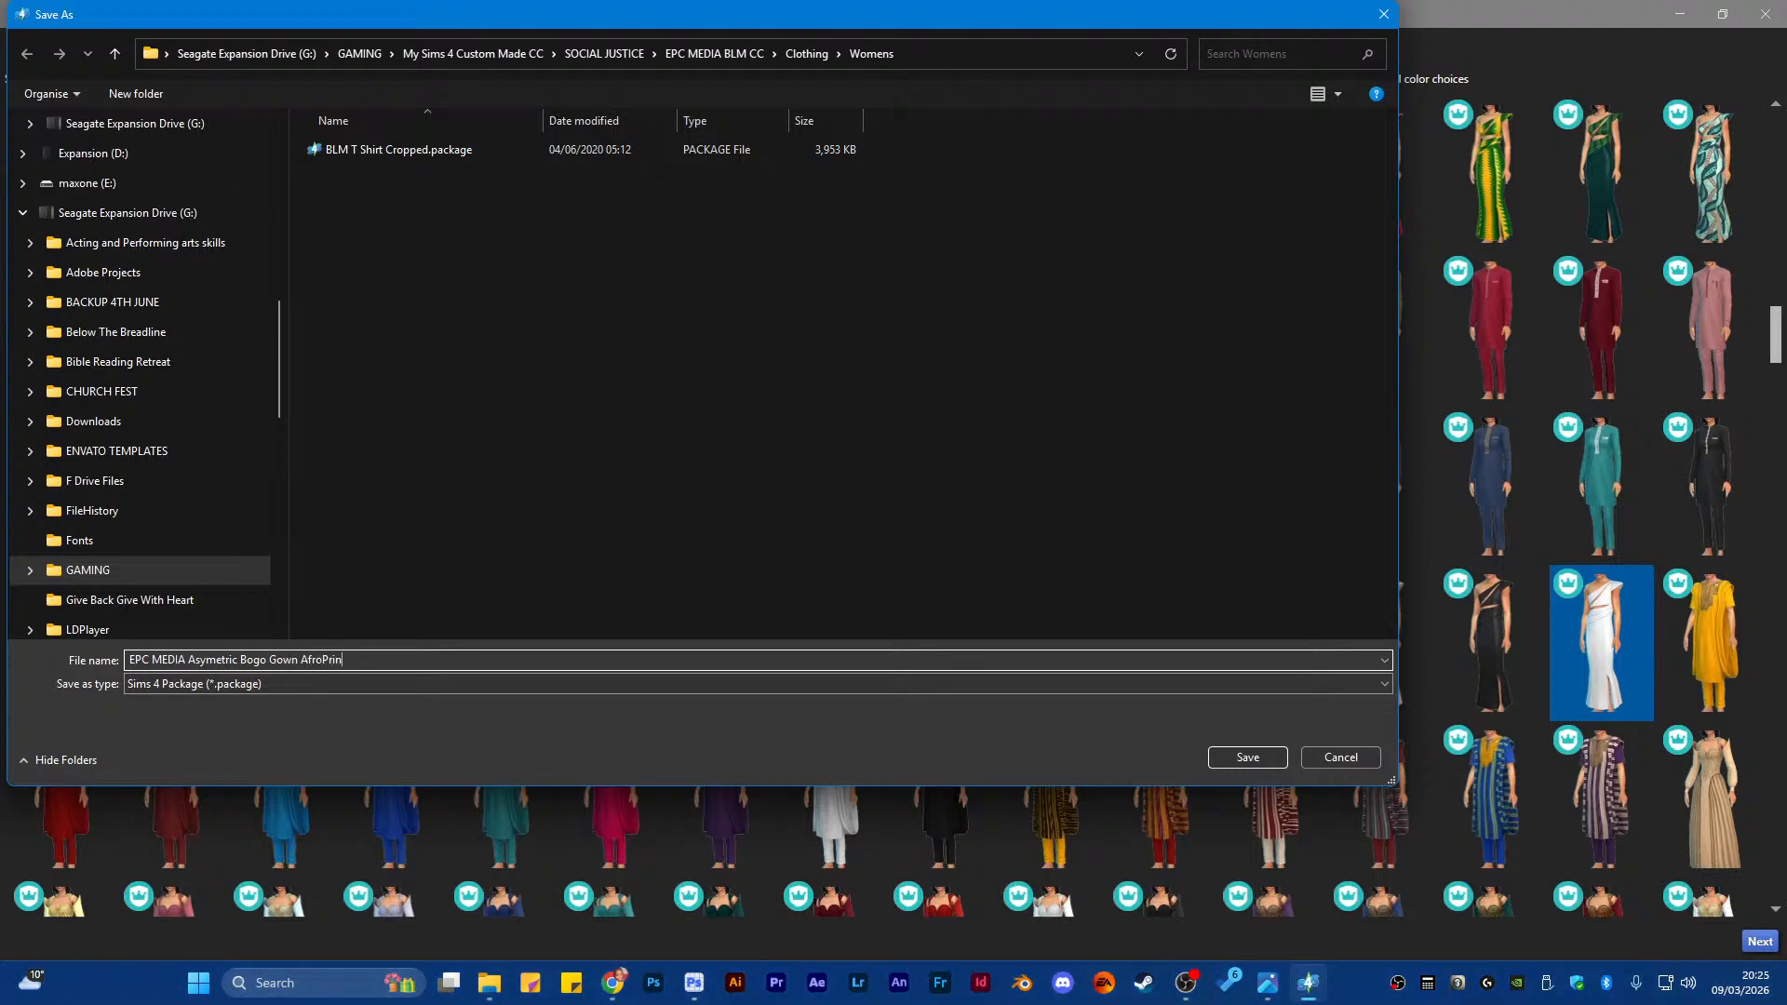
{"action": "type", "text": "t Recolour"}
{"action": "left_click", "coordinate": [1227, 756]}
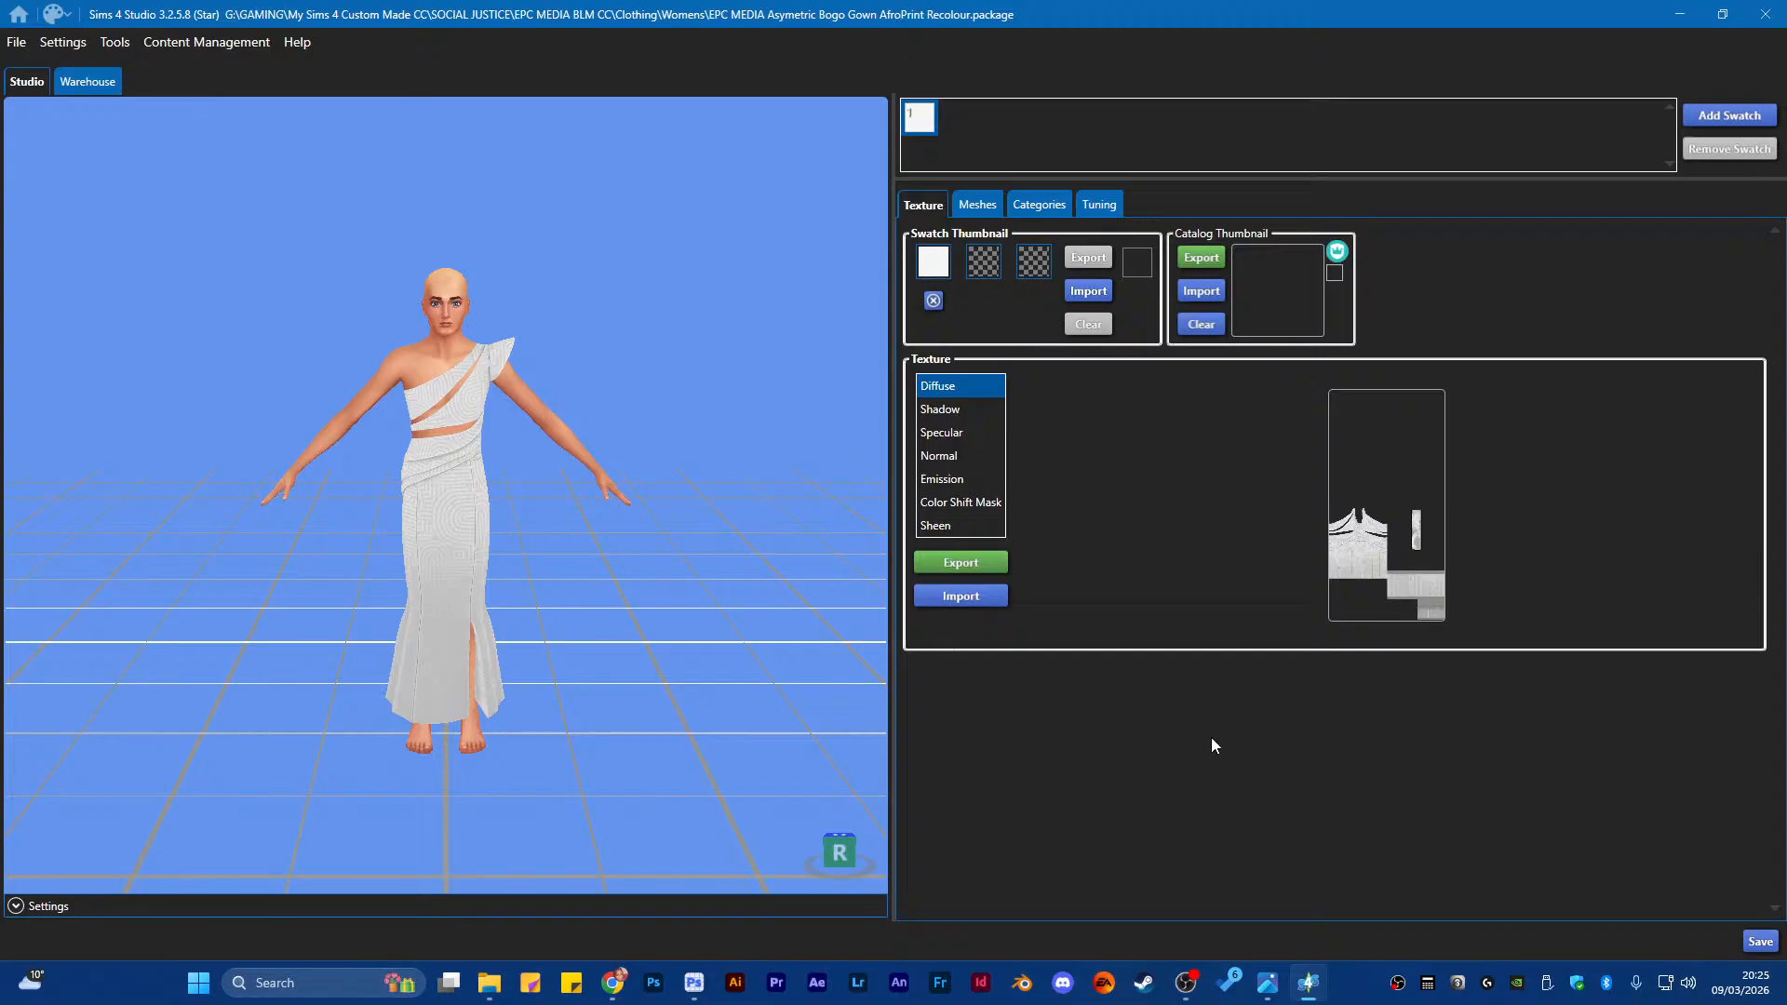
Examine the white gown's cut and surface pattern on the 3D preview model
{"action": "scroll", "coordinate": [518, 655], "scroll_direction": "up", "scroll_amount": 5}
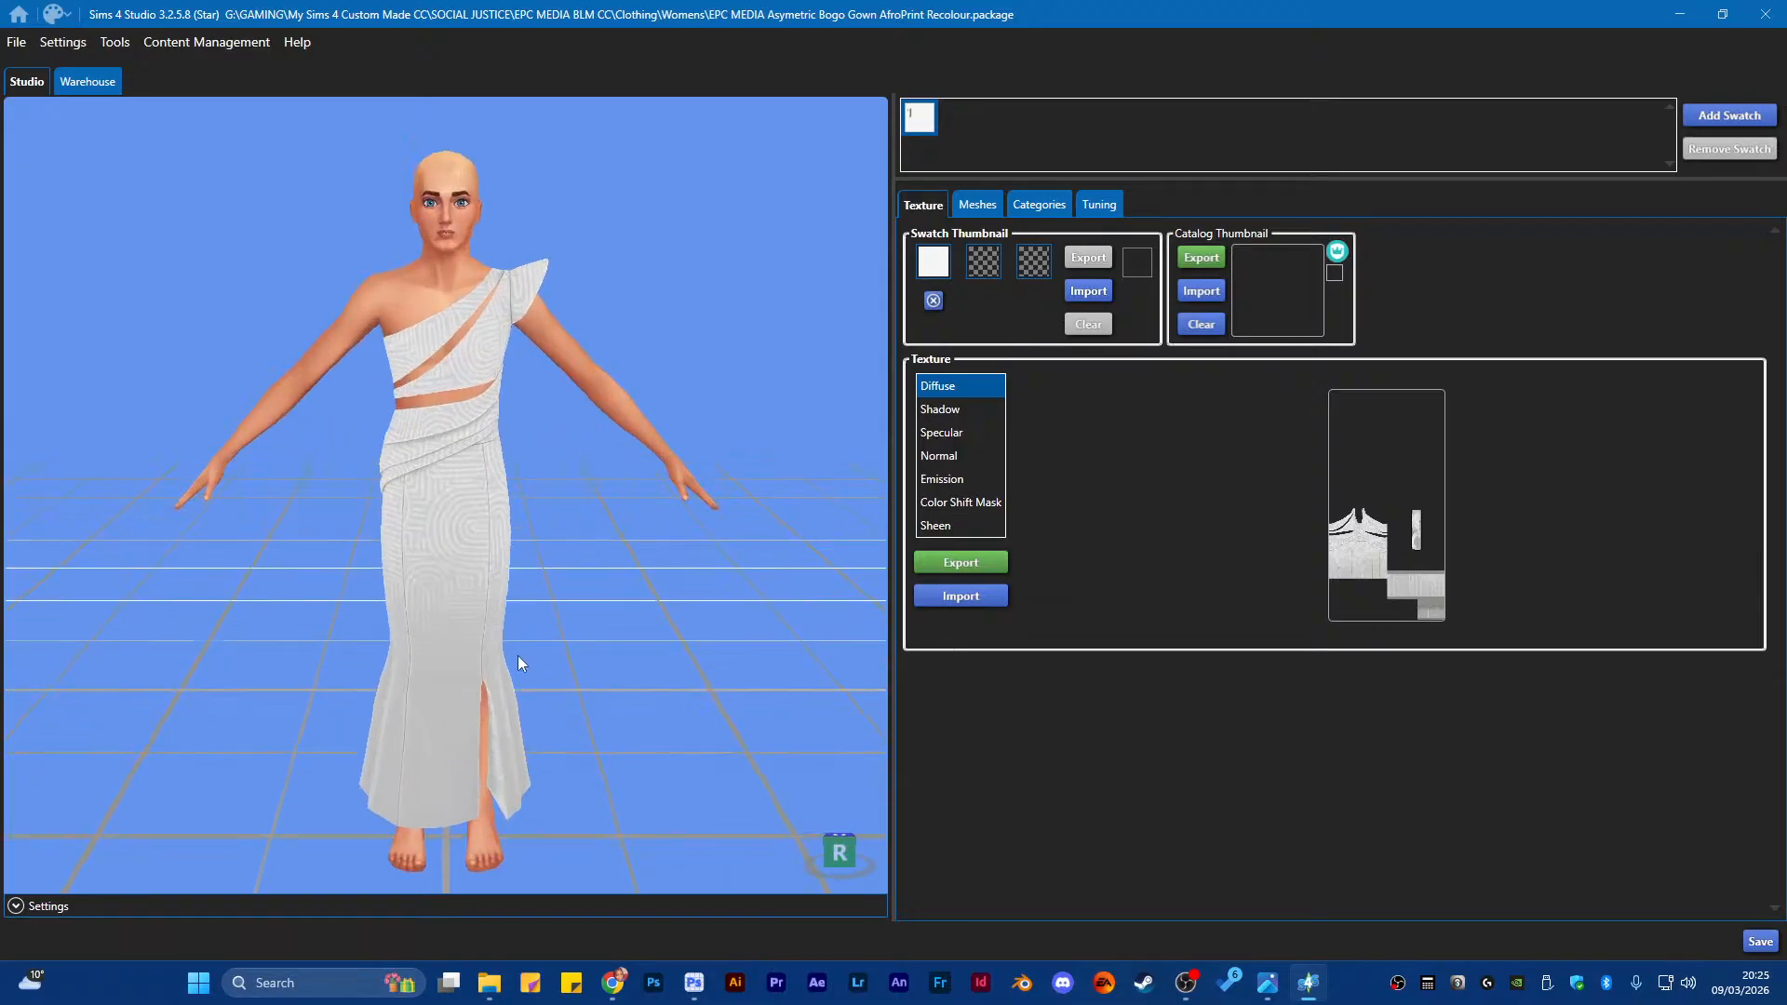
{"action": "scroll", "coordinate": [418, 657], "scroll_direction": "down", "scroll_amount": 5}
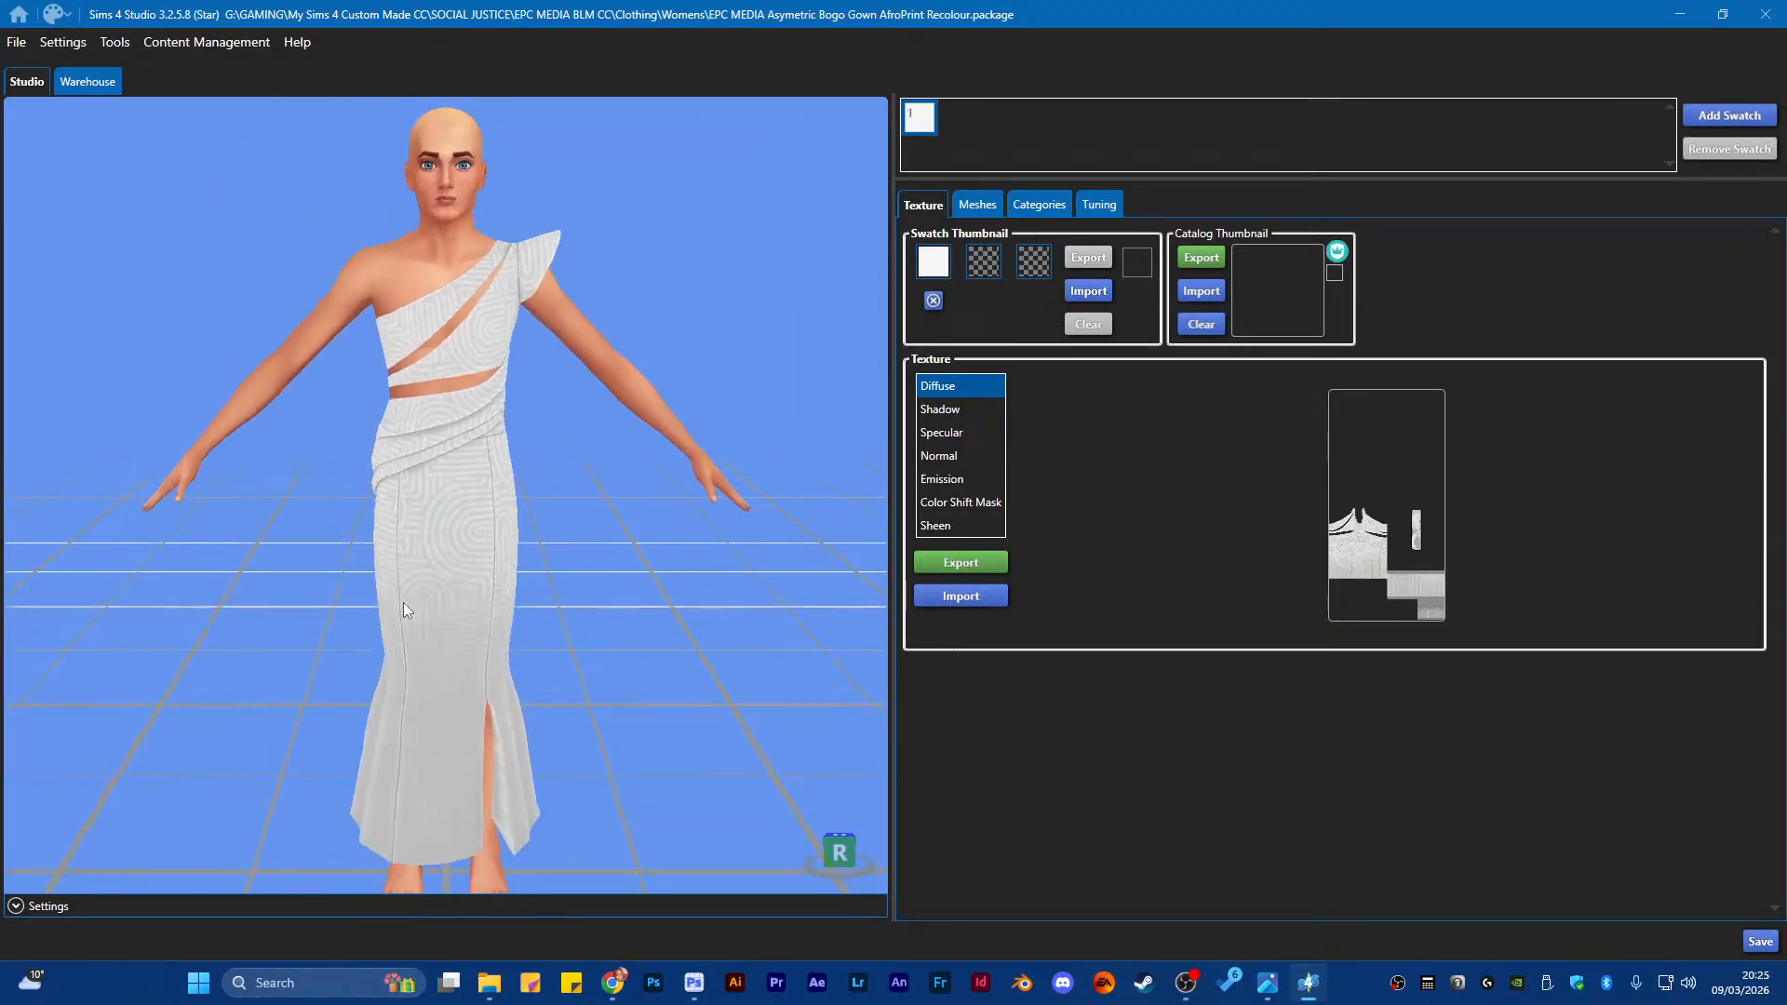
{"action": "scroll", "coordinate": [415, 583], "scroll_direction": "down", "scroll_amount": 1}
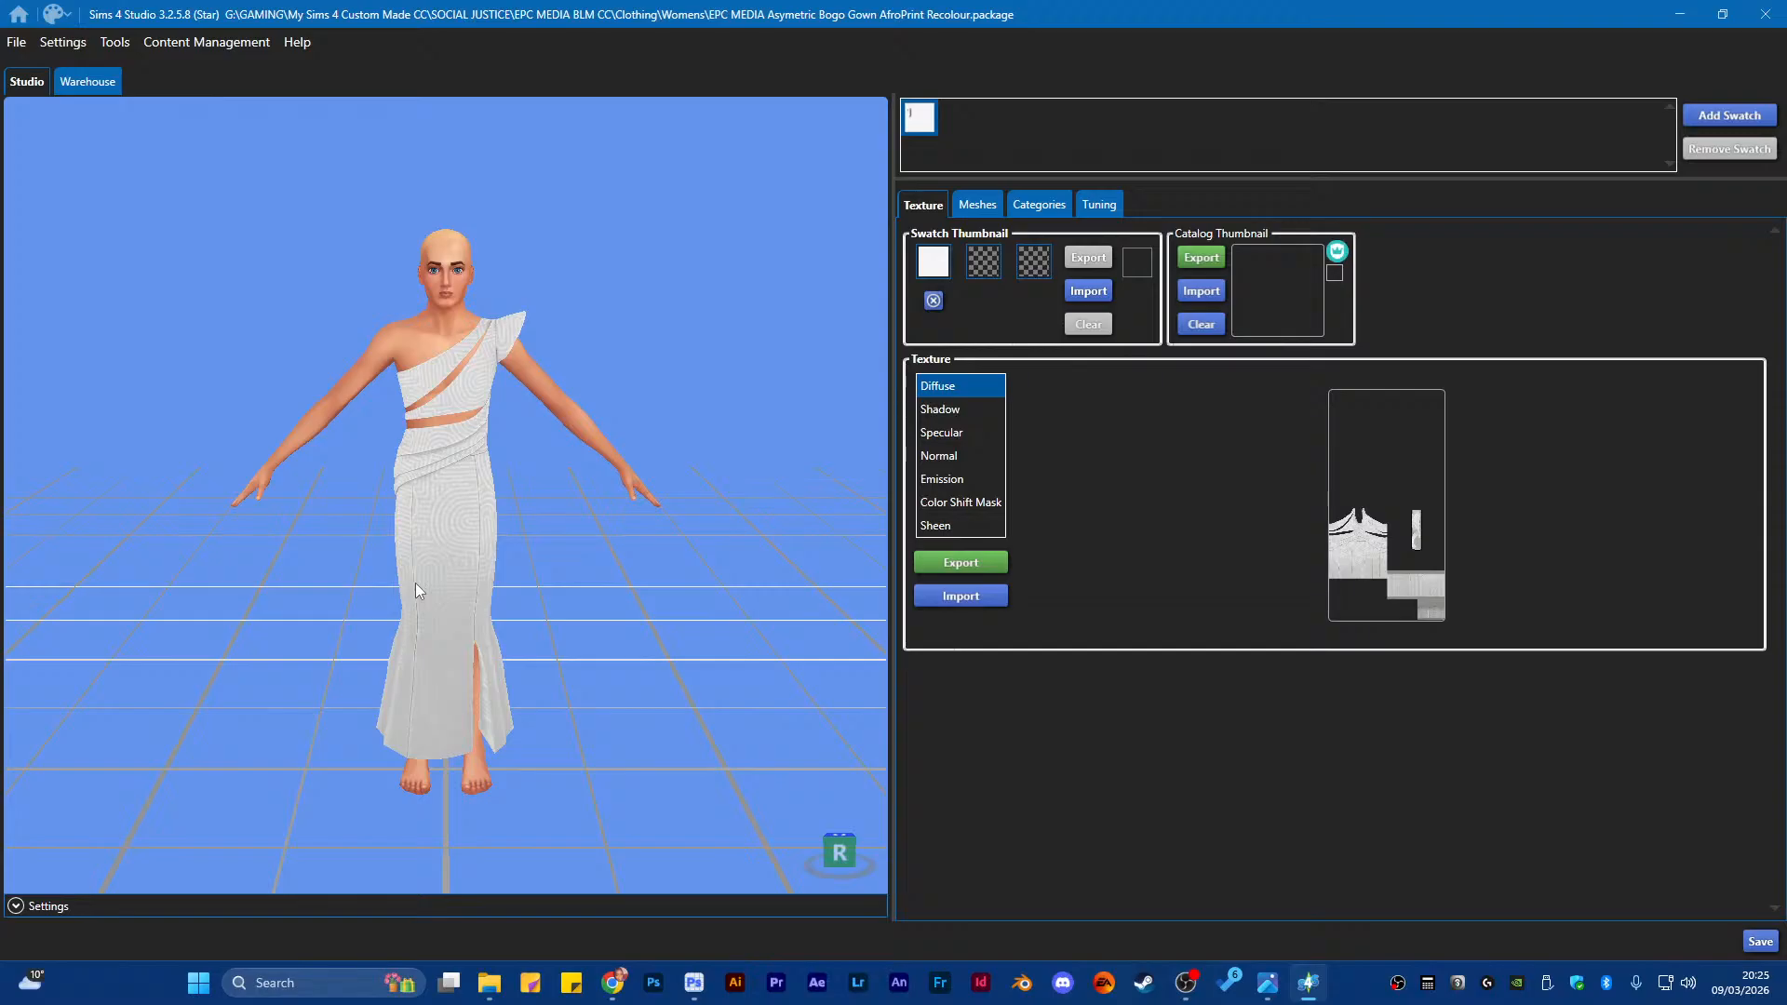
Leave the current project for the main menu, reopen the CAS standalone catalogue and filter its gender to Female
{"action": "left_click_drag", "start_coordinate": [416, 572], "coordinate": [473, 543]}
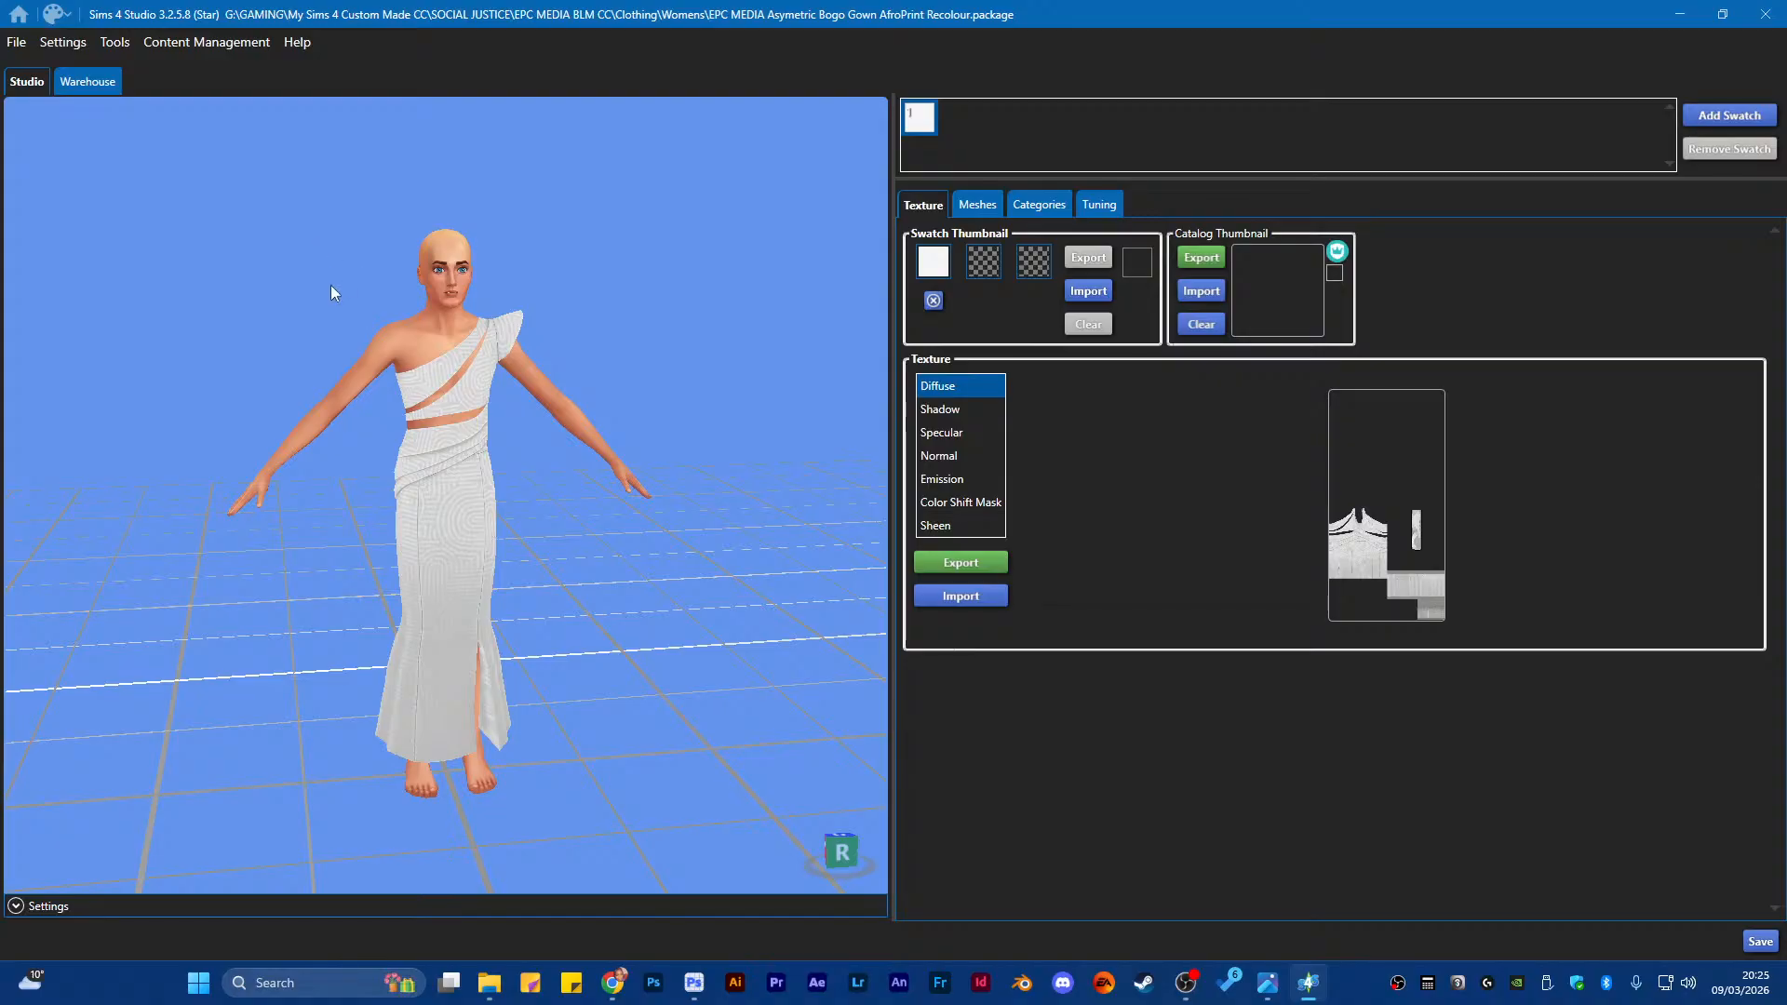
{"action": "left_click", "coordinate": [17, 42]}
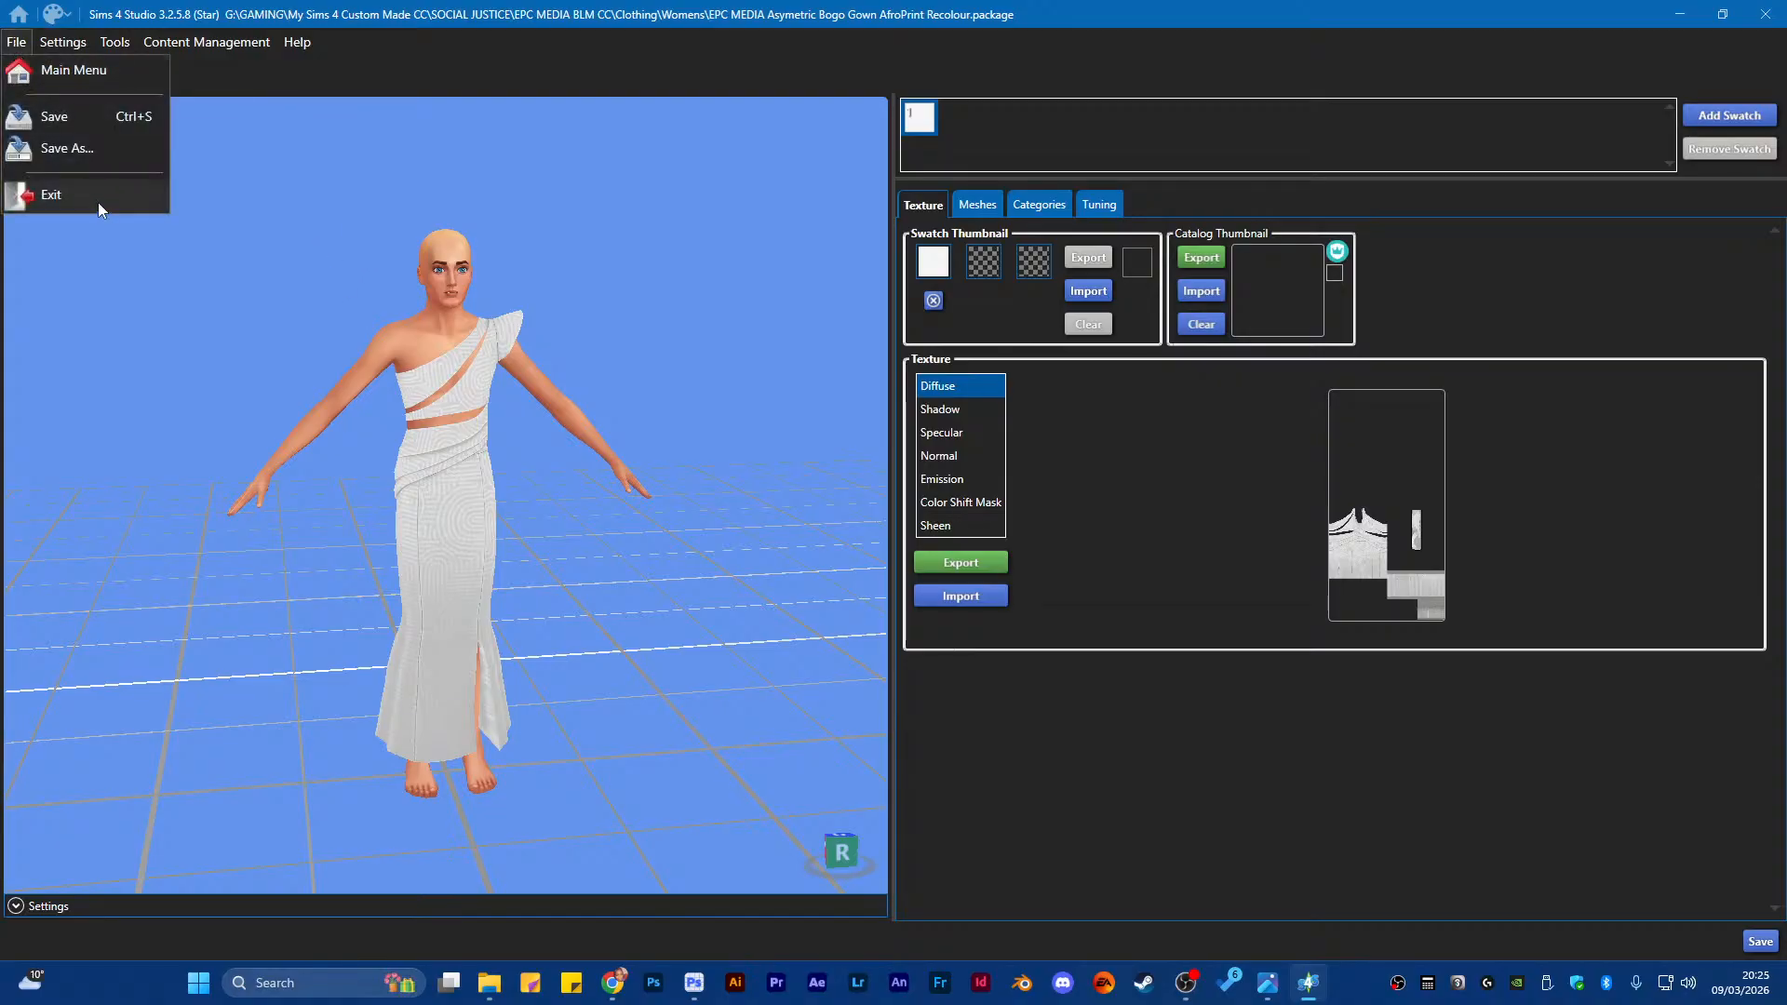
{"action": "left_click", "coordinate": [70, 73]}
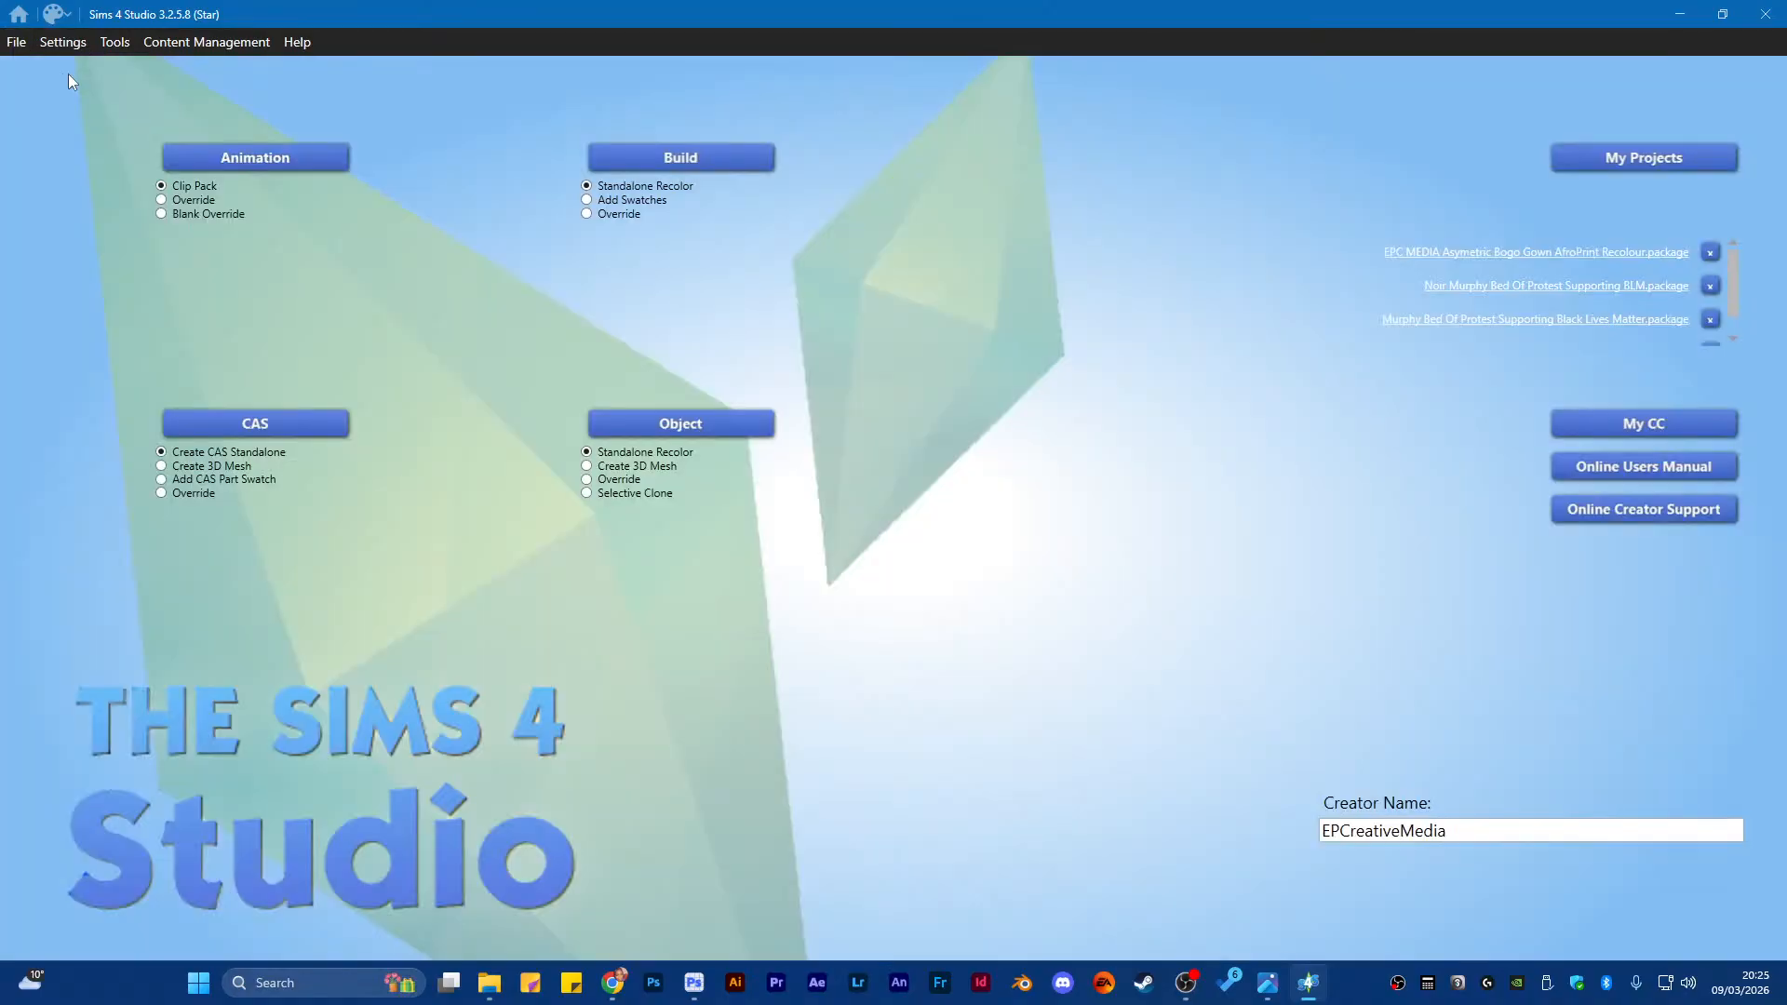
{"action": "left_click", "coordinate": [283, 426]}
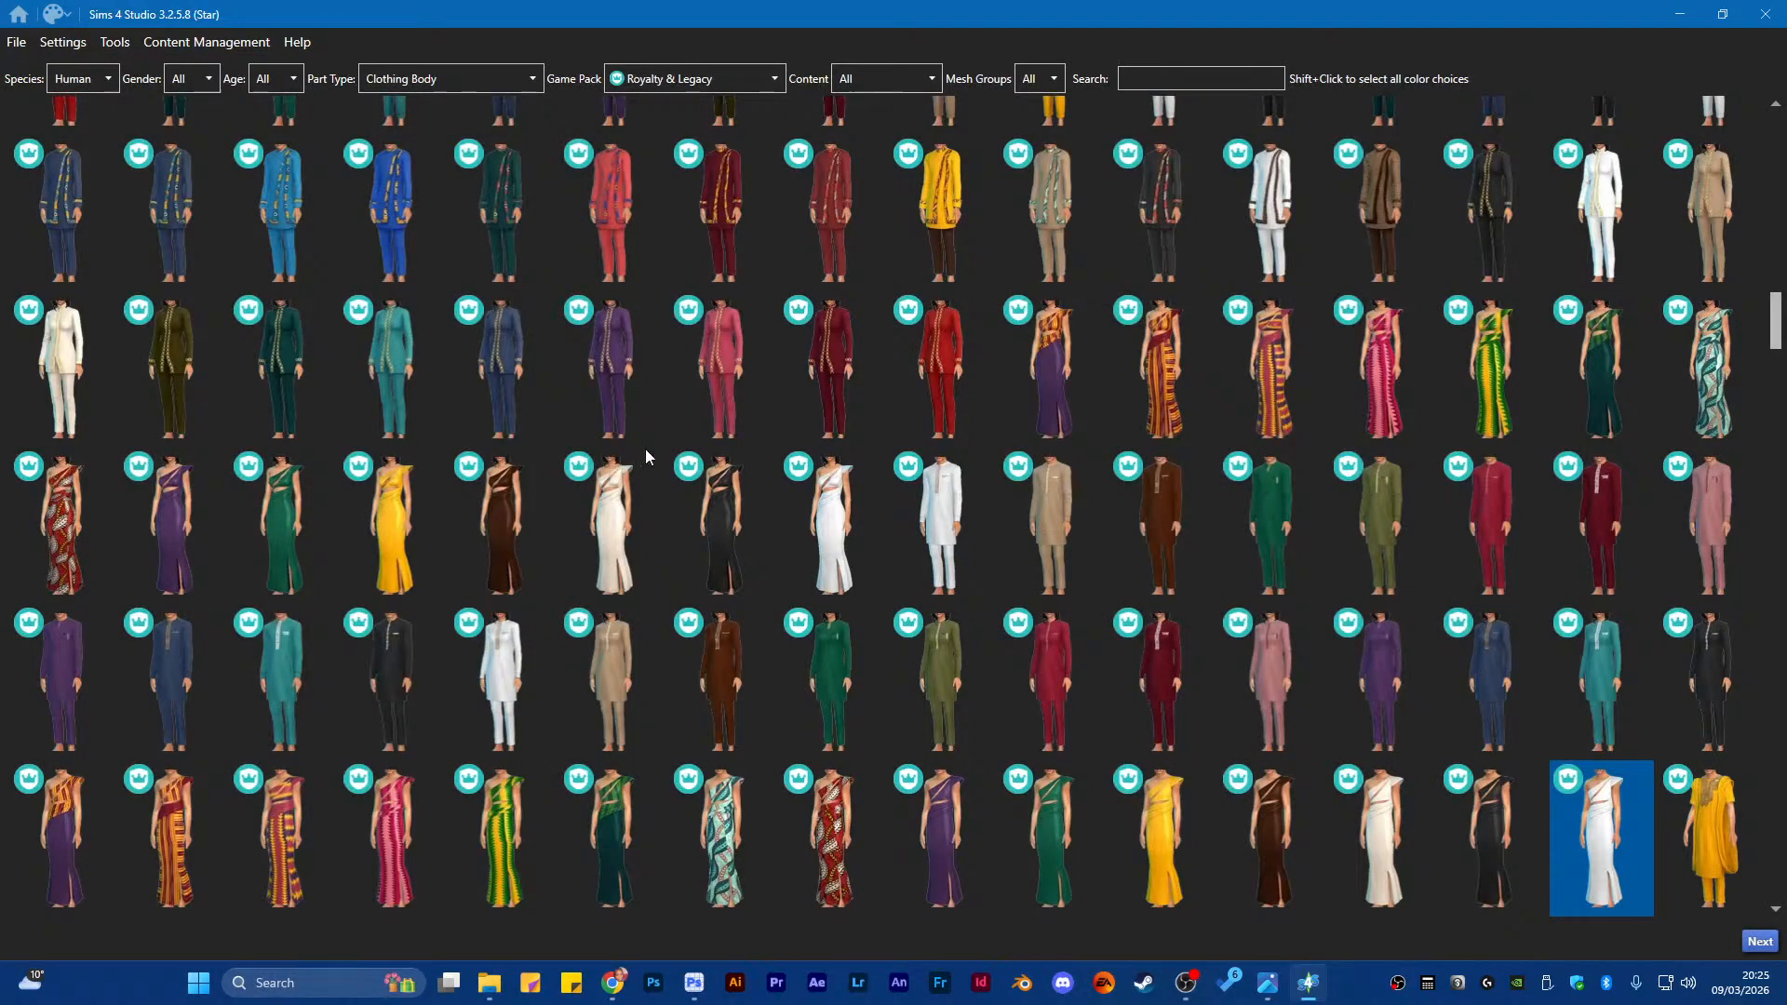
{"action": "left_click", "coordinate": [210, 79]}
{"action": "left_click", "coordinate": [191, 135]}
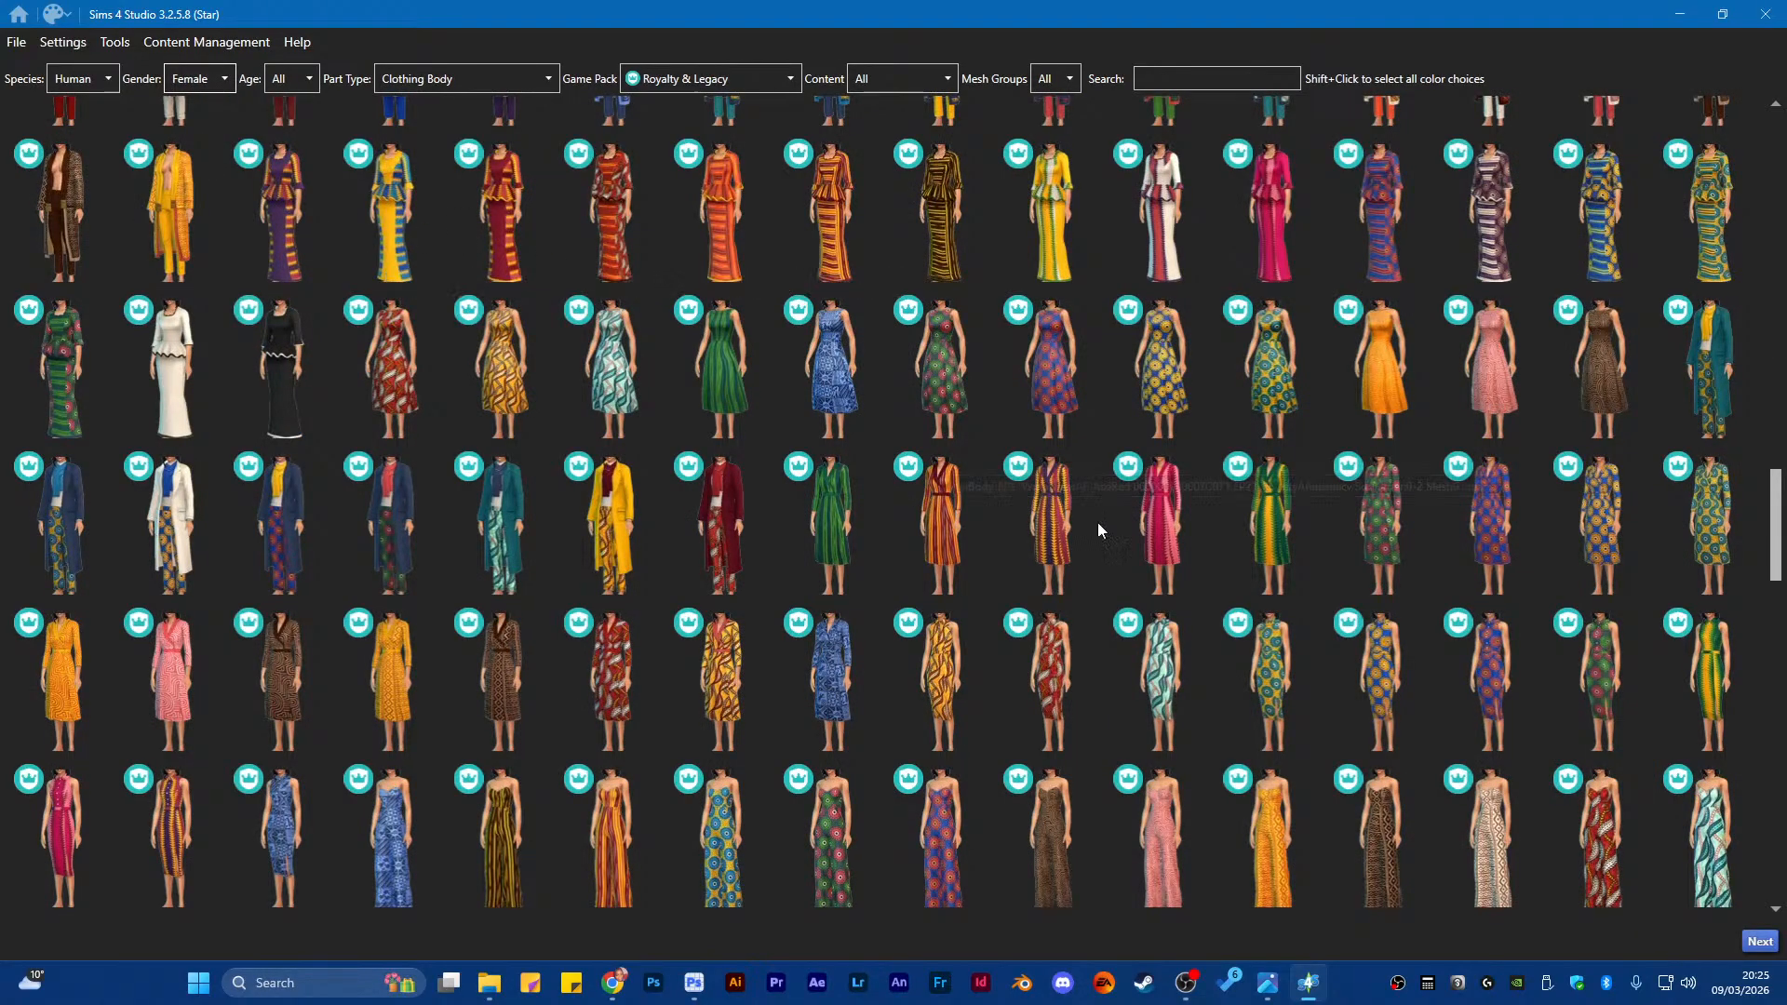
Find the one-shoulder asymmetrical gowns among the female Royalty & Legacy outfits and select the white version as the base item
{"action": "scroll", "coordinate": [997, 444], "scroll_direction": "up", "scroll_amount": 3}
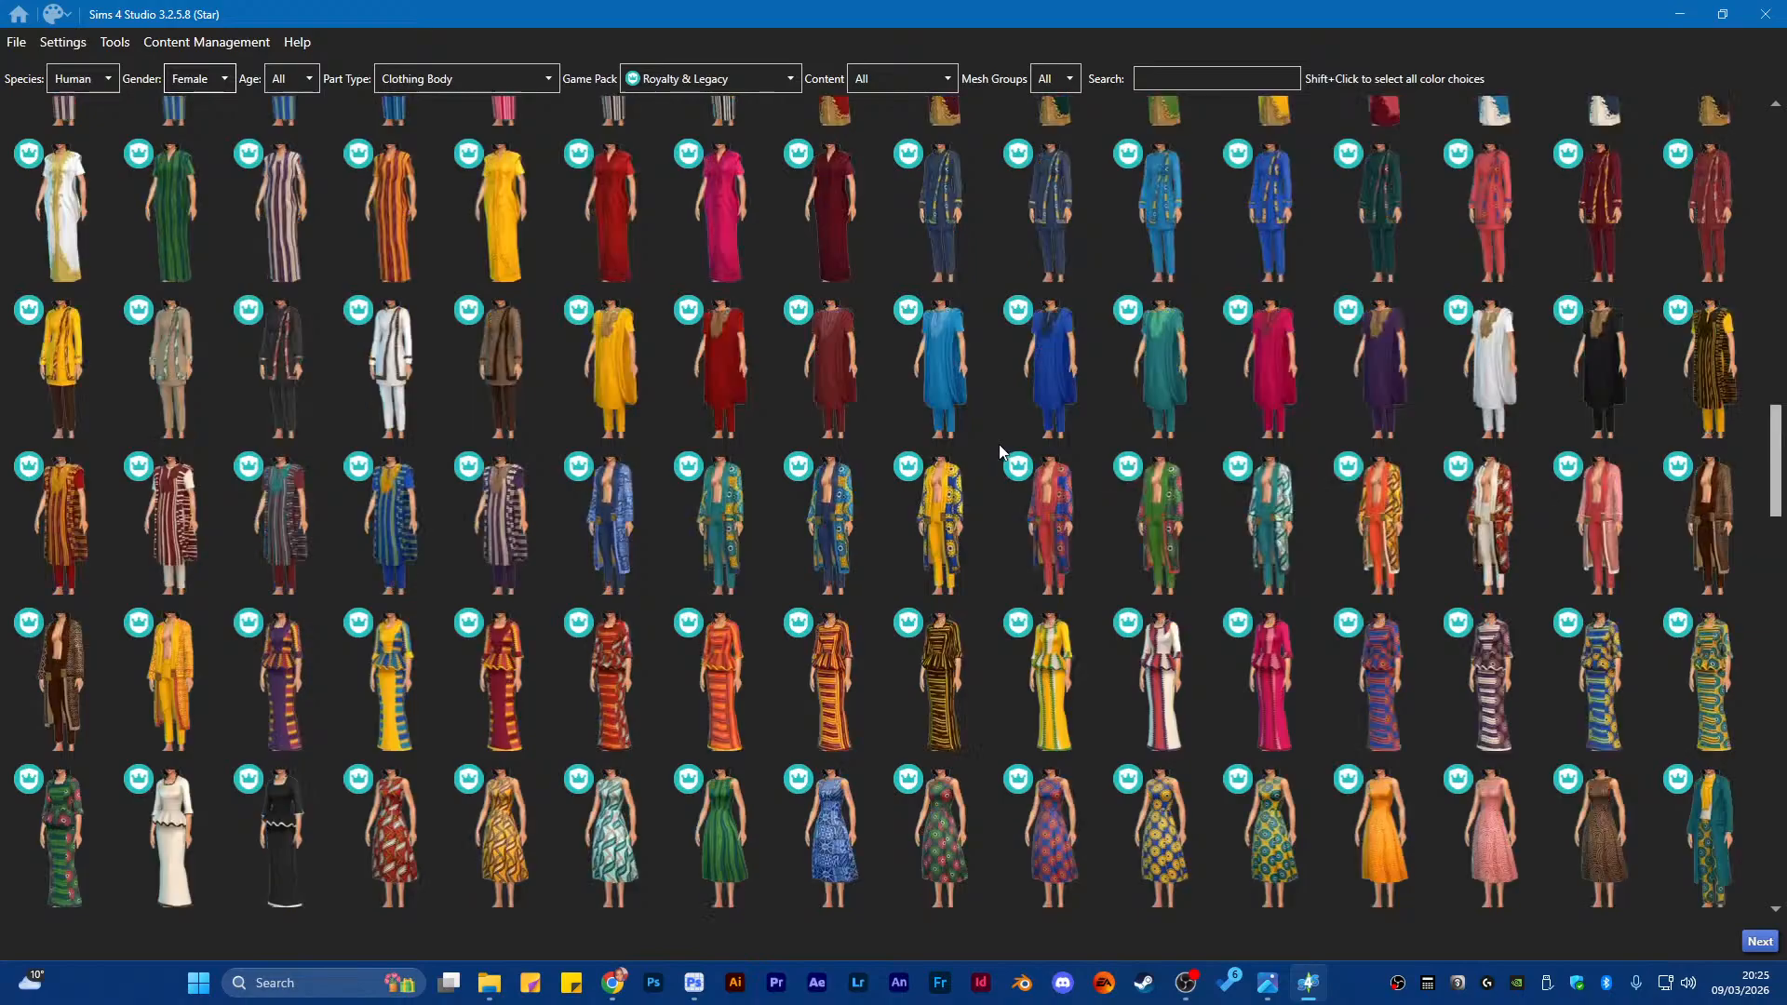
{"action": "scroll", "coordinate": [961, 468], "scroll_direction": "up", "scroll_amount": 3}
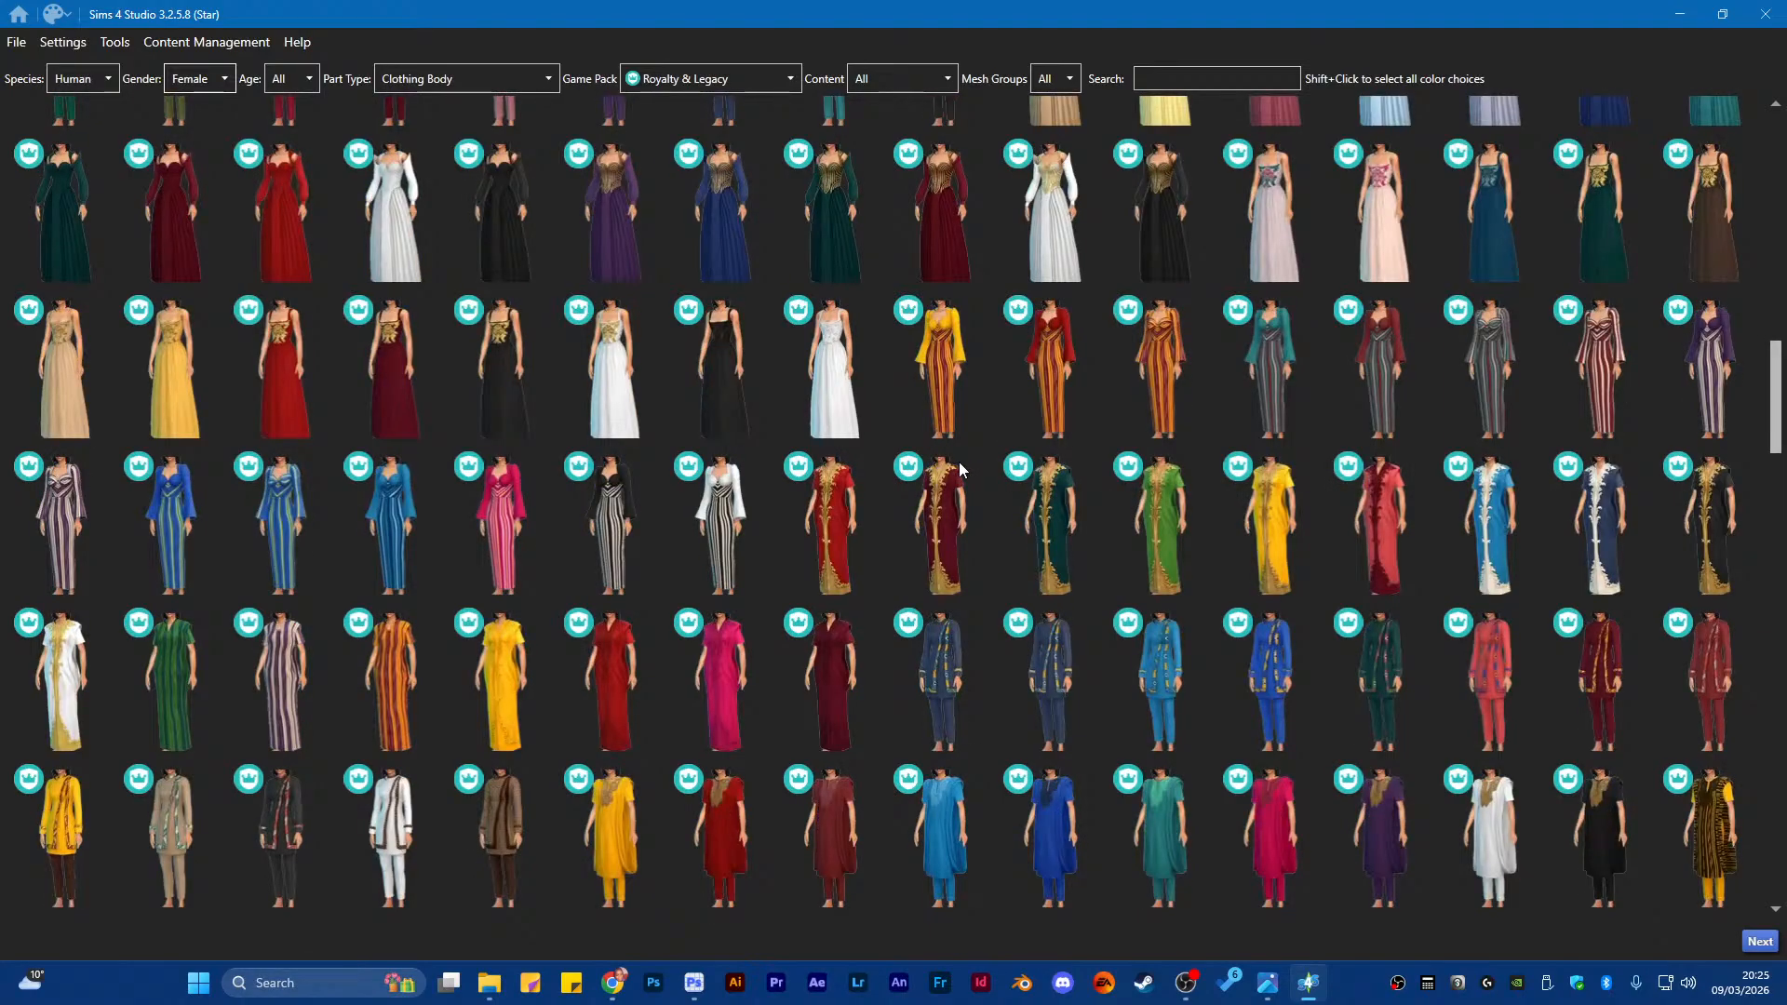
{"action": "scroll", "coordinate": [969, 464], "scroll_direction": "down", "scroll_amount": 6}
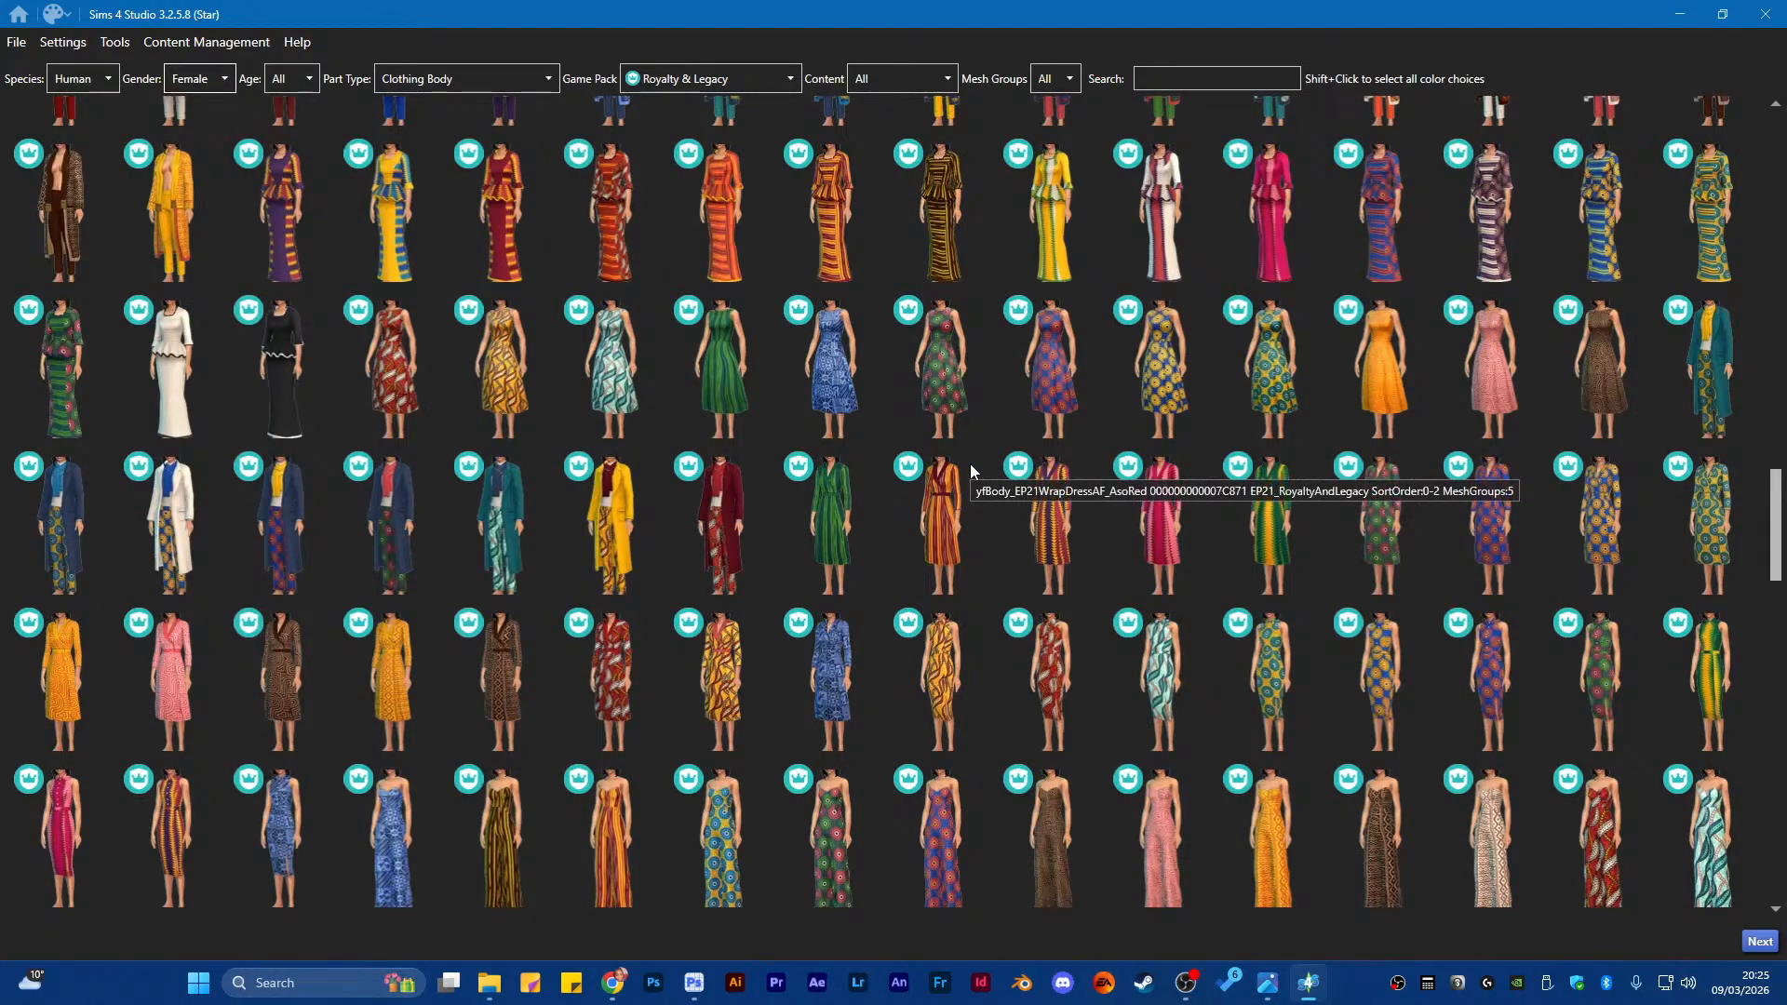
{"action": "scroll", "coordinate": [970, 463], "scroll_direction": "up", "scroll_amount": 9}
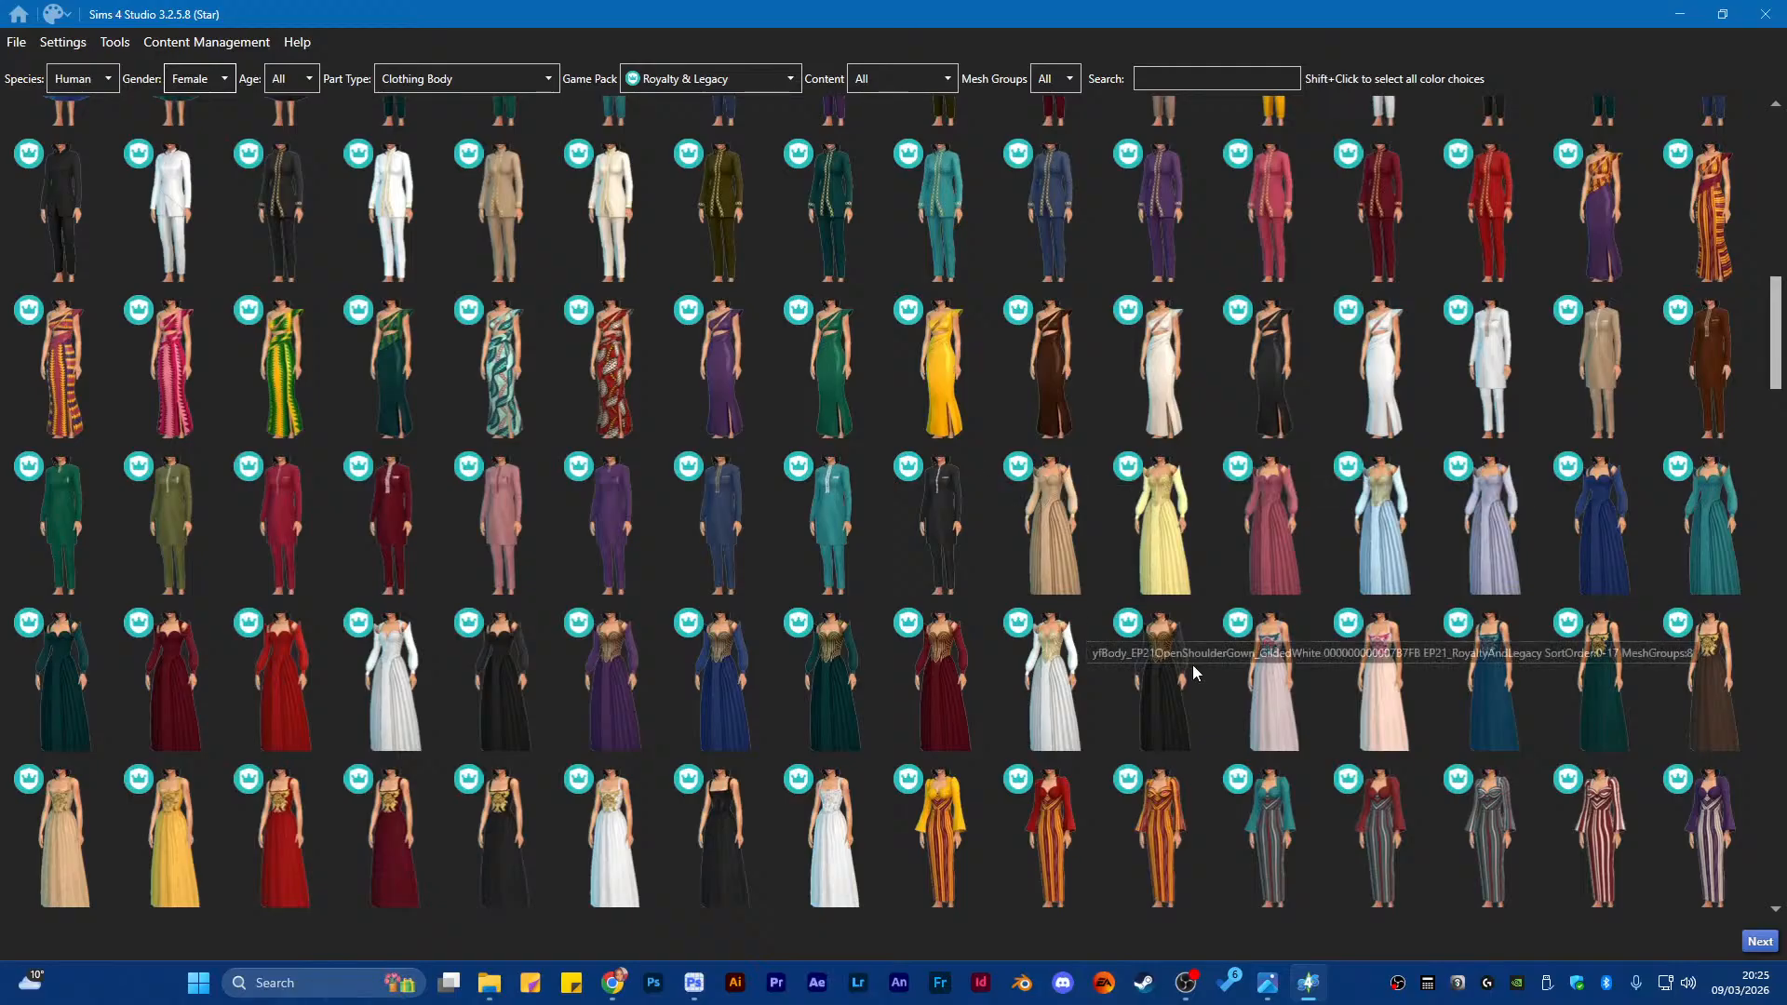
{"action": "scroll", "coordinate": [1199, 644], "scroll_direction": "up", "scroll_amount": 8}
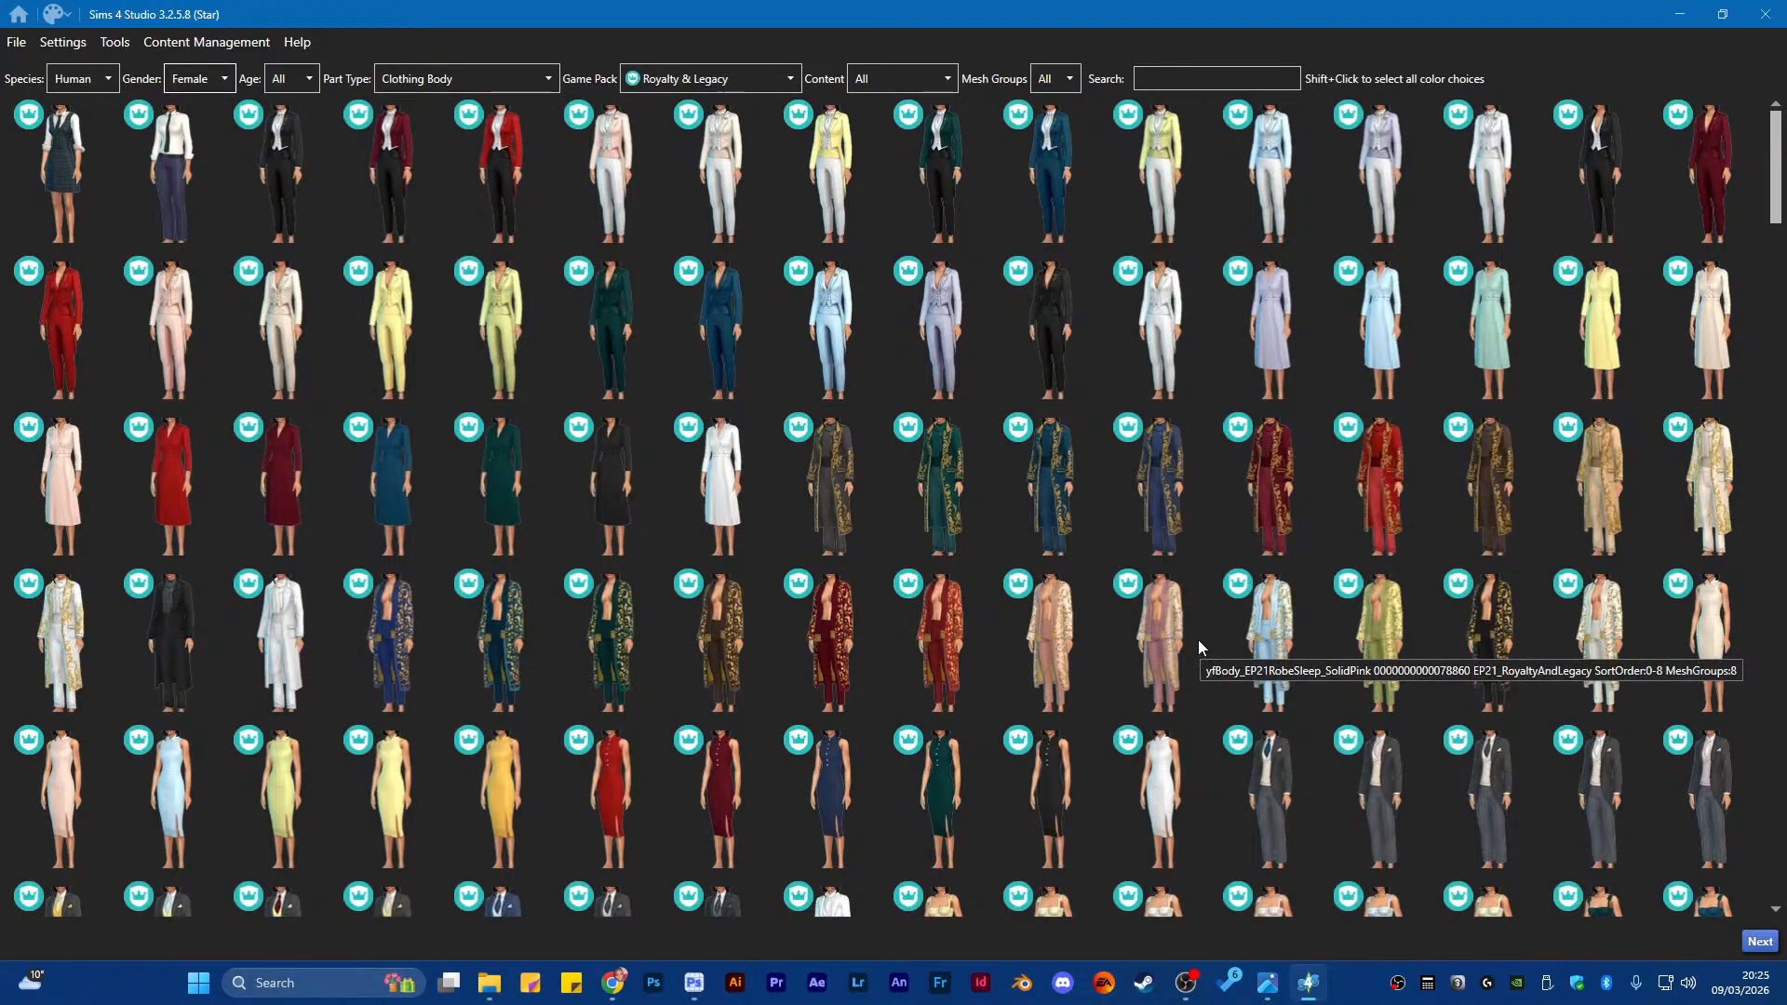
{"action": "scroll", "coordinate": [1191, 623], "scroll_direction": "down", "scroll_amount": 8}
{"action": "scroll", "coordinate": [1186, 594], "scroll_direction": "down", "scroll_amount": 3}
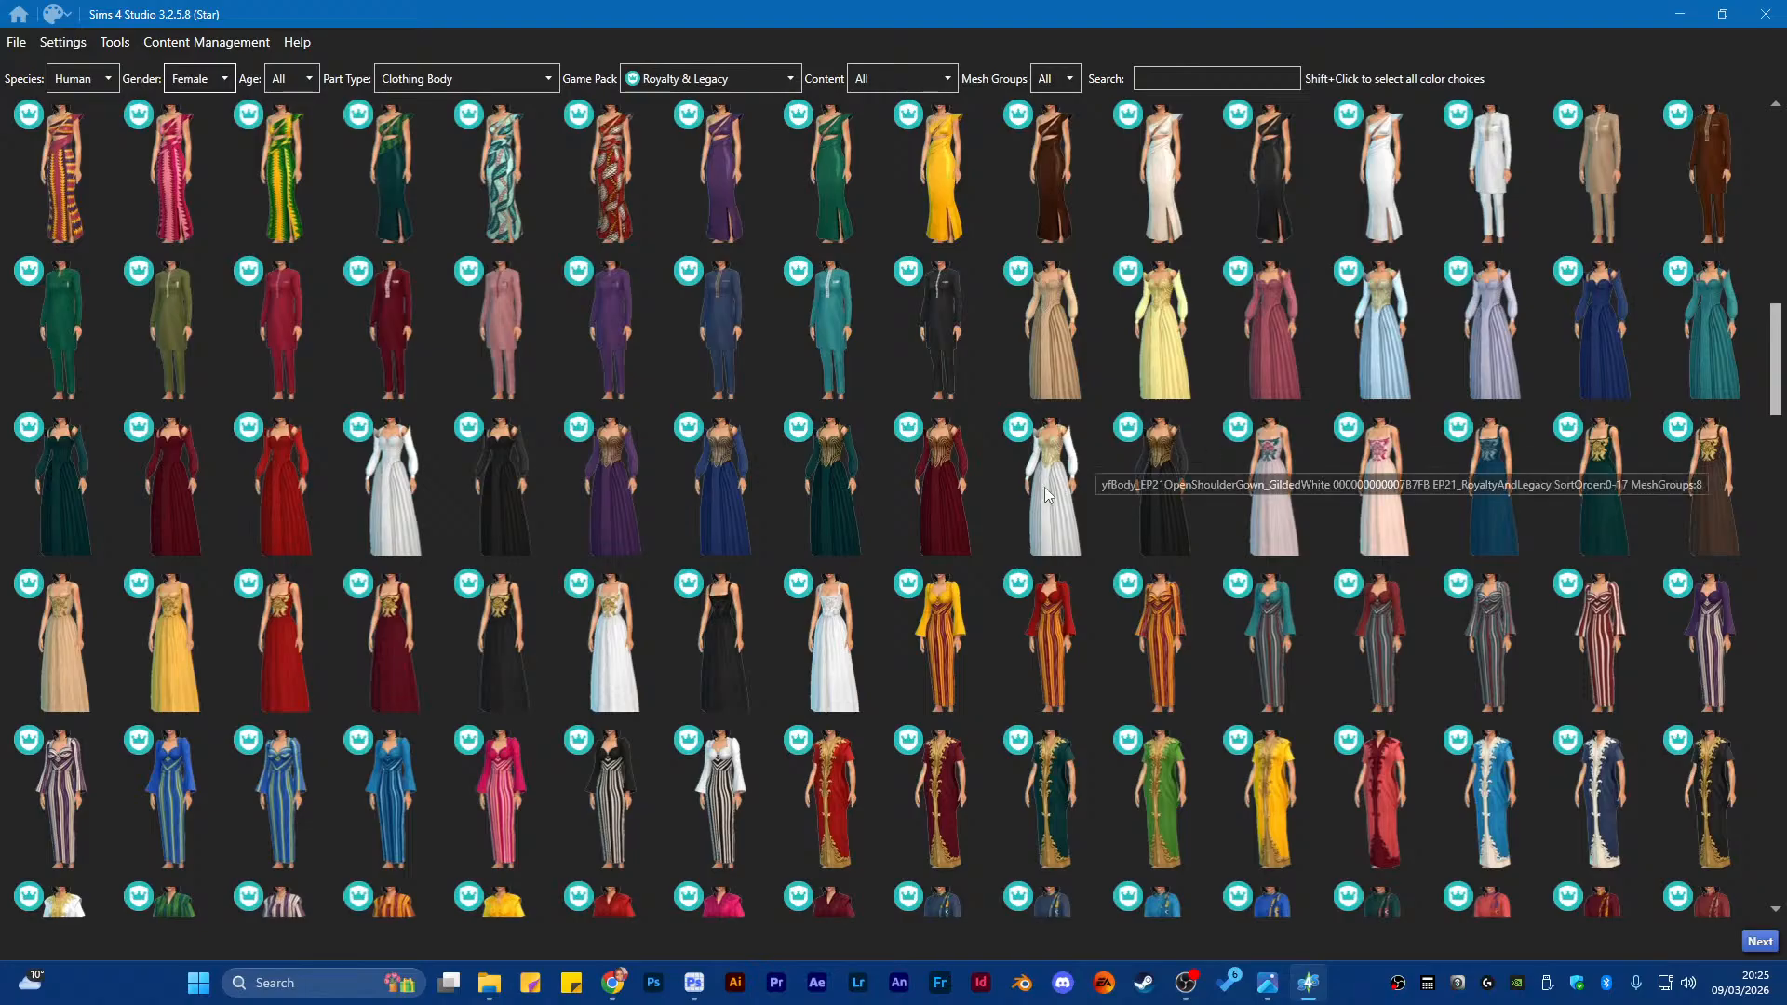
{"action": "left_click", "coordinate": [1395, 203]}
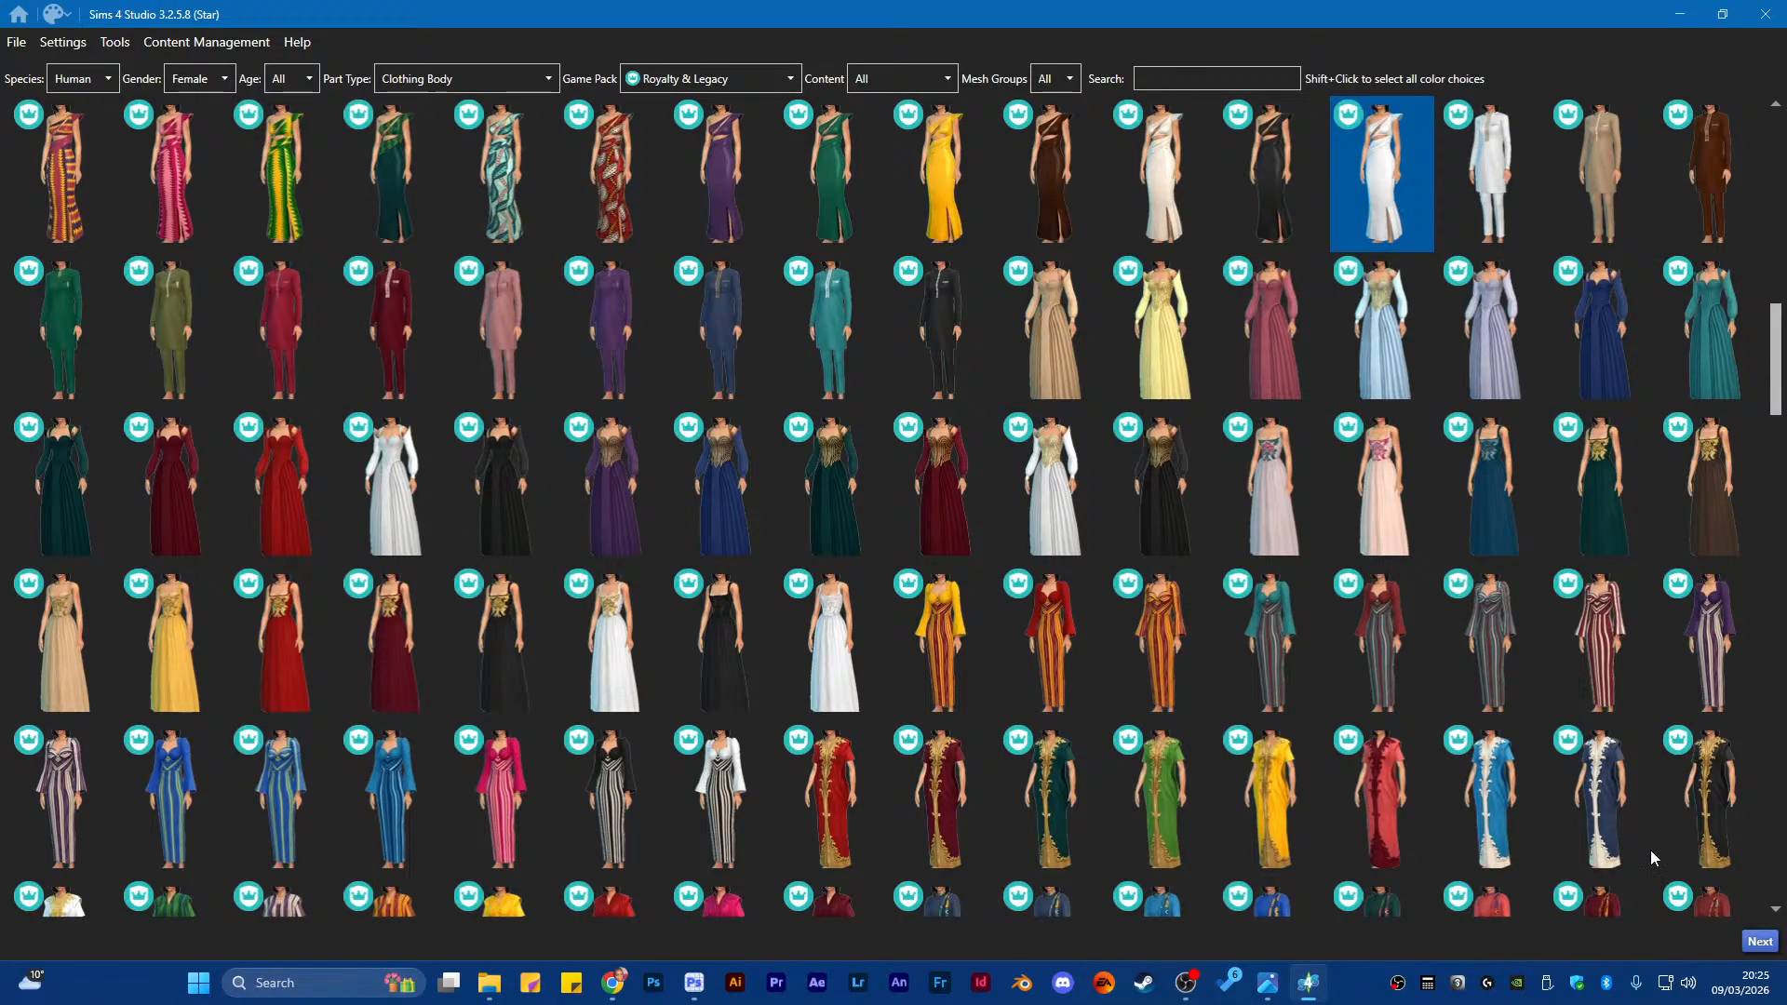
Create the project package over the existing "EPC MEDIA Asymetric Bogo Gown AfroPrint Recolour.package" in the Womens folder, replacing that file
{"action": "left_click", "coordinate": [1762, 943]}
{"action": "left_click", "coordinate": [489, 177]}
{"action": "left_click", "coordinate": [1240, 755]}
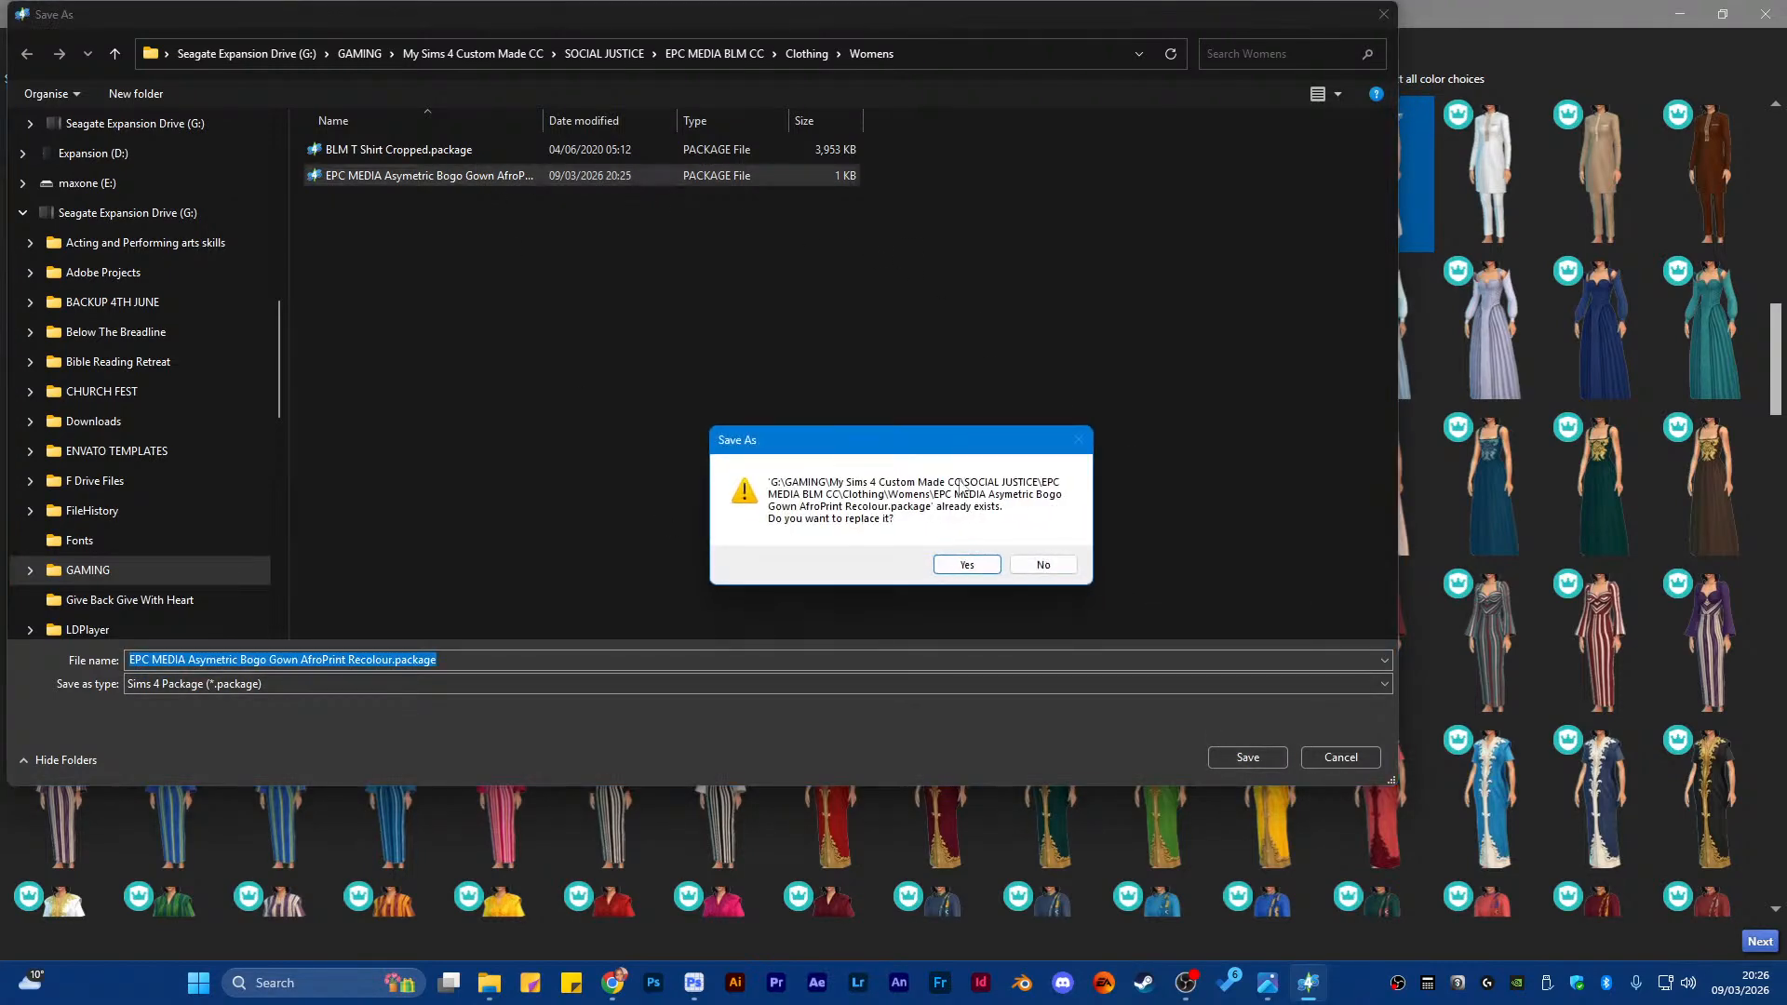
{"action": "left_click", "coordinate": [963, 564]}
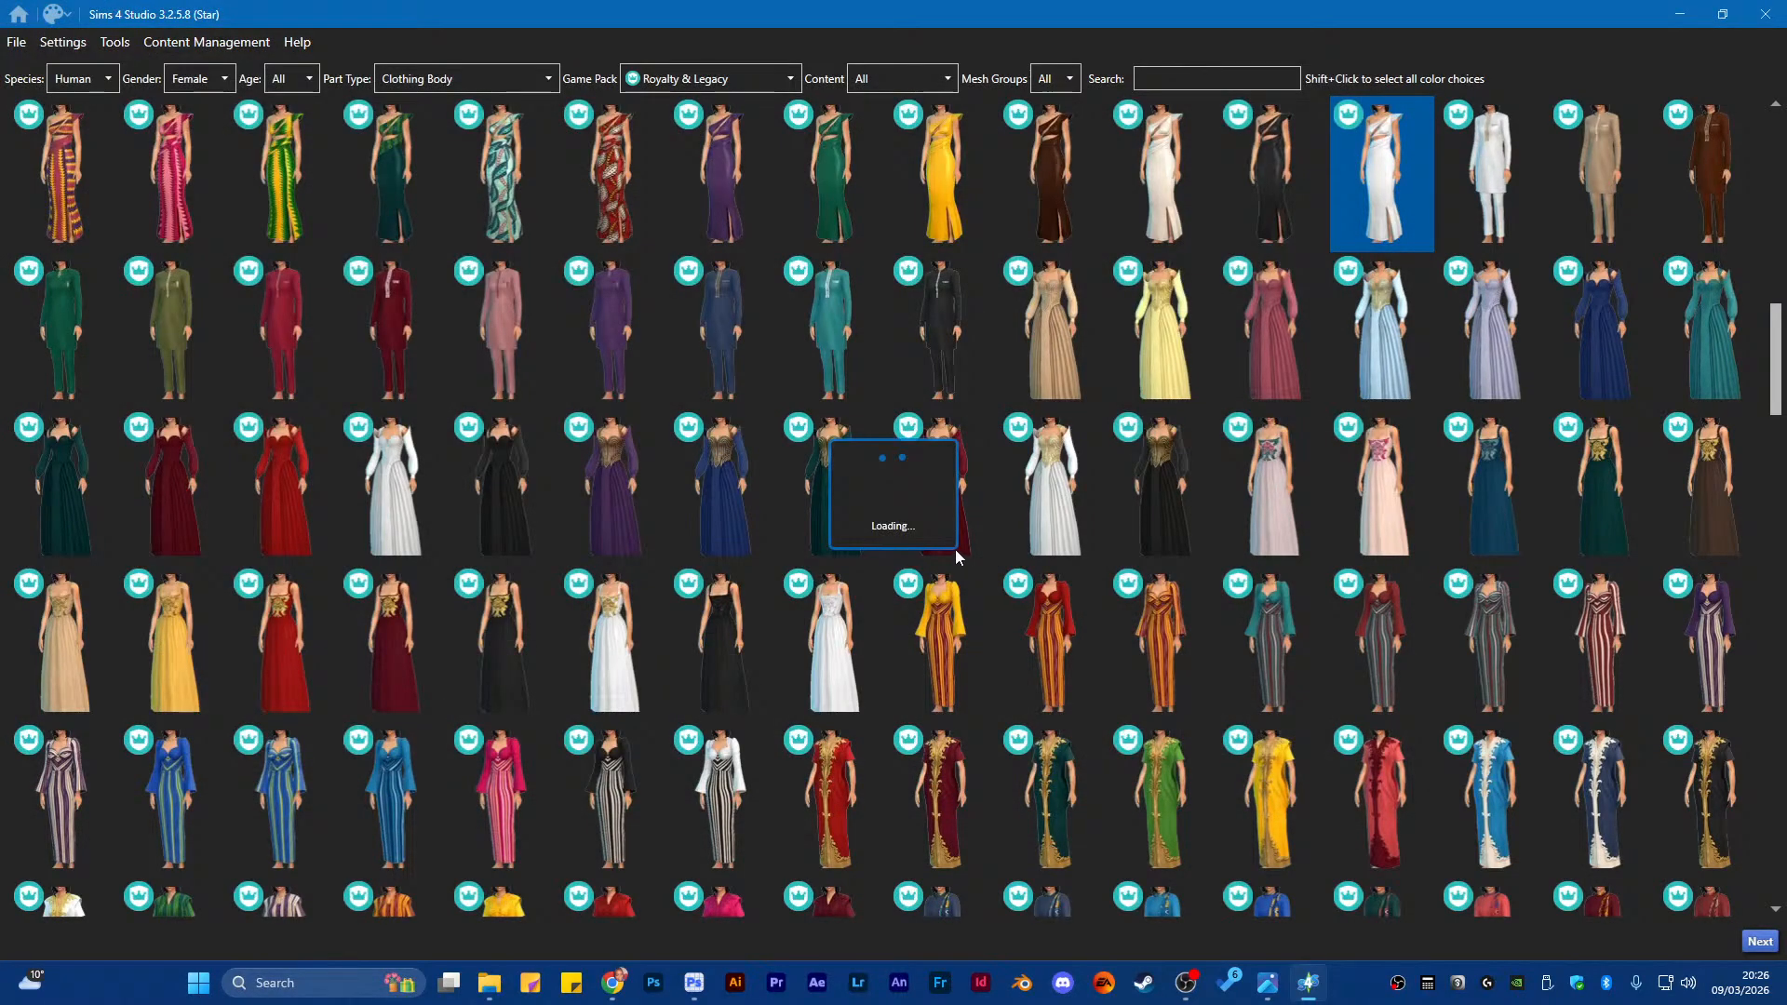
Examine the female gown's cut, side slit and surface pattern on the 3D preview model from several angles and distances
{"action": "scroll", "coordinate": [539, 612], "scroll_direction": "up", "scroll_amount": 8}
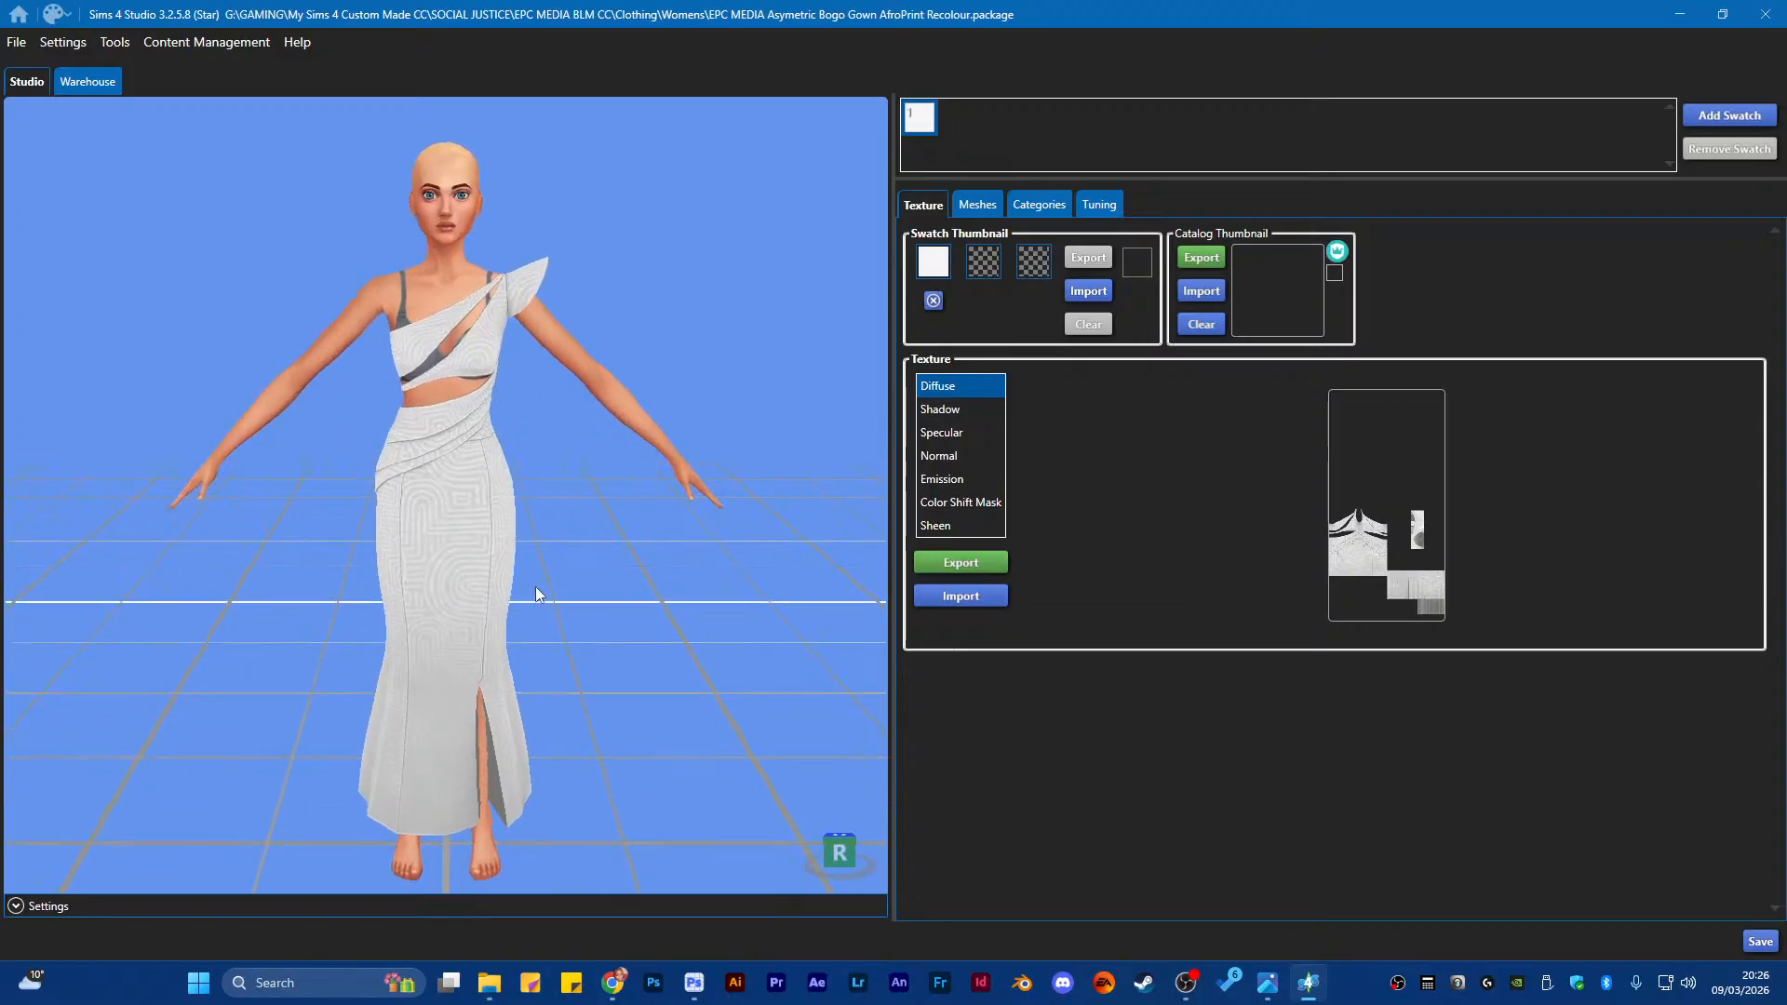
{"action": "scroll", "coordinate": [441, 559], "scroll_direction": "down", "scroll_amount": 2}
{"action": "left_click_drag", "start_coordinate": [439, 543], "coordinate": [595, 570]}
{"action": "scroll", "coordinate": [493, 532], "scroll_direction": "down", "scroll_amount": 2}
{"action": "scroll", "coordinate": [489, 530], "scroll_direction": "down", "scroll_amount": 4}
{"action": "mouse_move", "coordinate": [535, 626]}
{"action": "left_mouse_down"}
{"action": "mouse_move", "coordinate": [342, 571]}
{"action": "mouse_move", "coordinate": [179, 494]}
{"action": "mouse_move", "coordinate": [414, 624]}
{"action": "mouse_move", "coordinate": [518, 619]}
{"action": "left_mouse_up"}
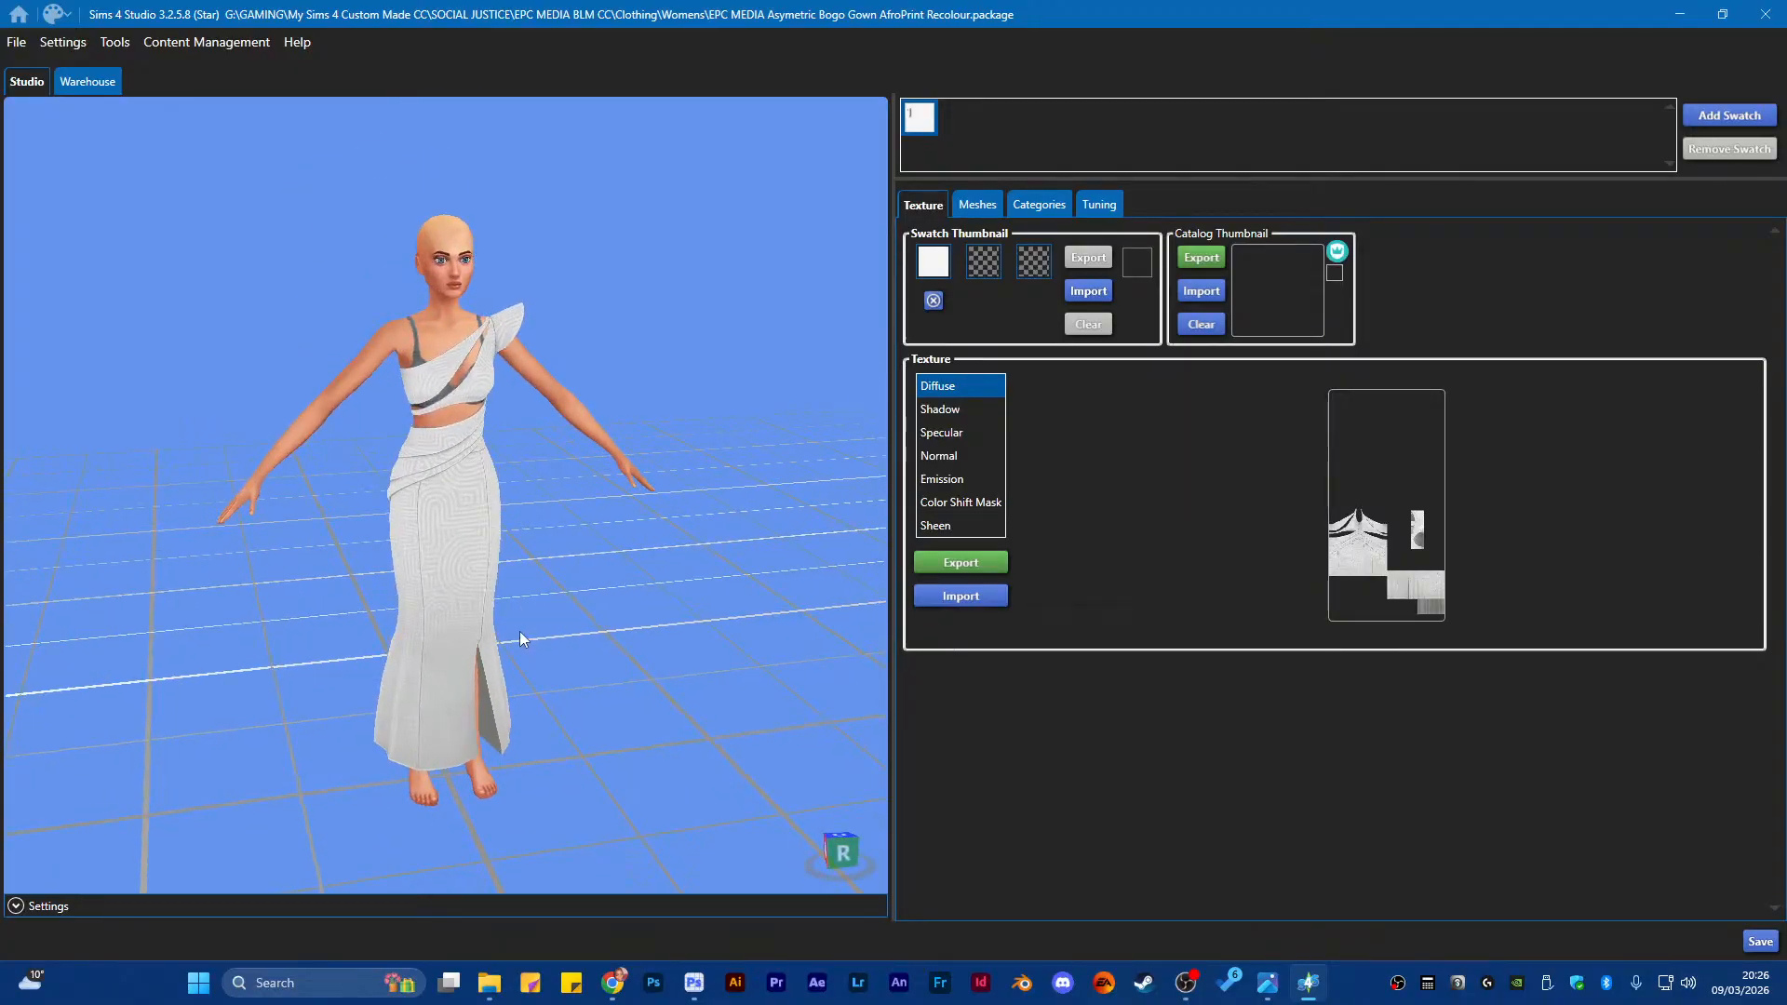
{"action": "scroll", "coordinate": [518, 623], "scroll_direction": "up", "scroll_amount": 3}
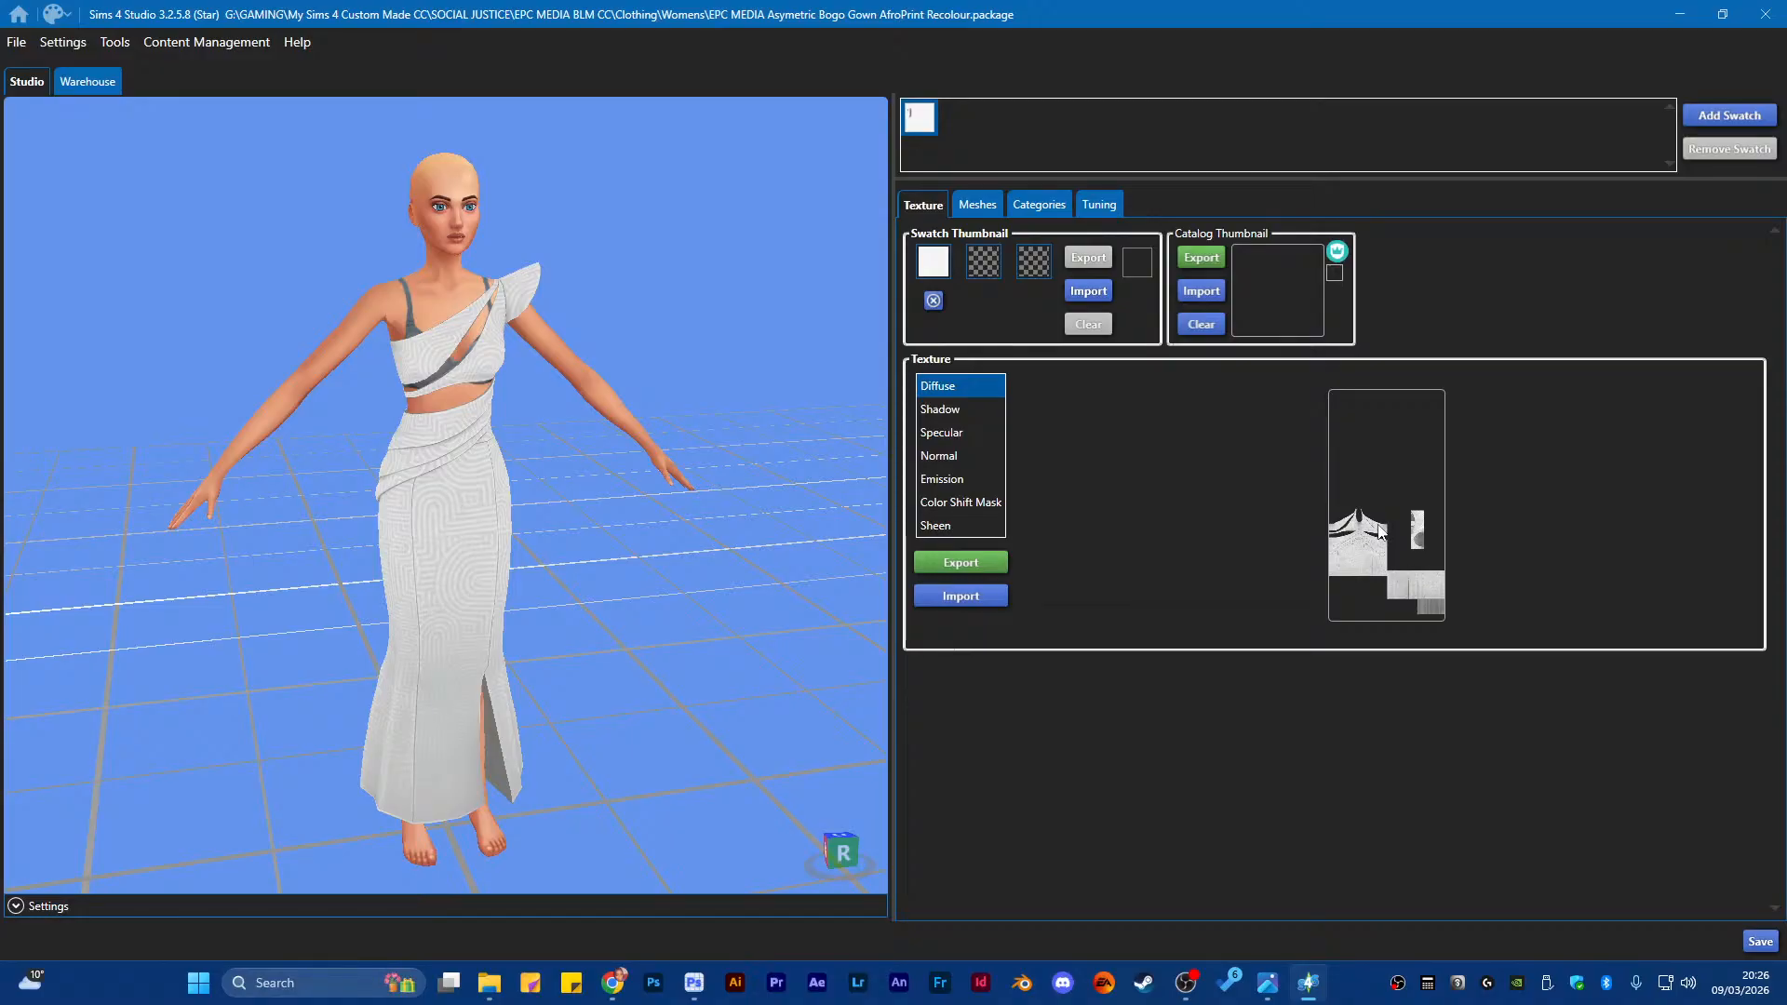
Inspect the gown's Shadow, Specular, Normal, Emission, Color Shift Mask and Sheen texture maps
{"action": "left_click", "coordinate": [968, 410]}
{"action": "left_click", "coordinate": [962, 432]}
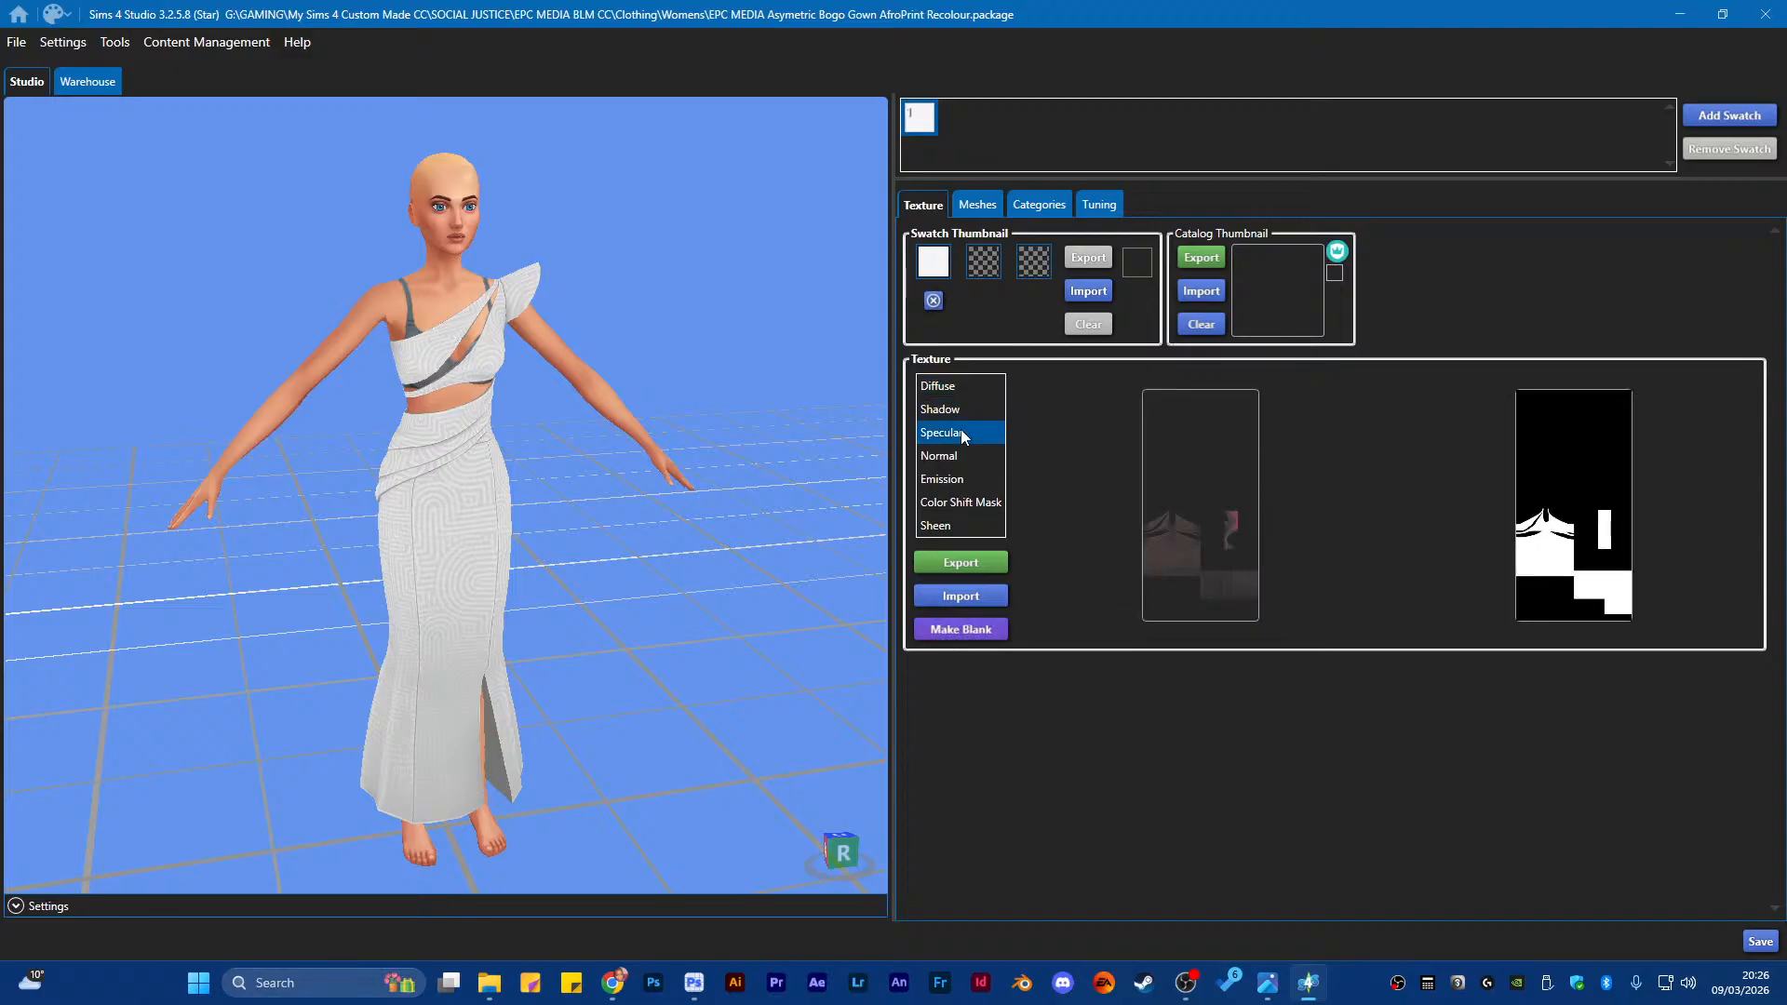
{"action": "left_click", "coordinate": [957, 456]}
{"action": "left_click", "coordinate": [962, 501]}
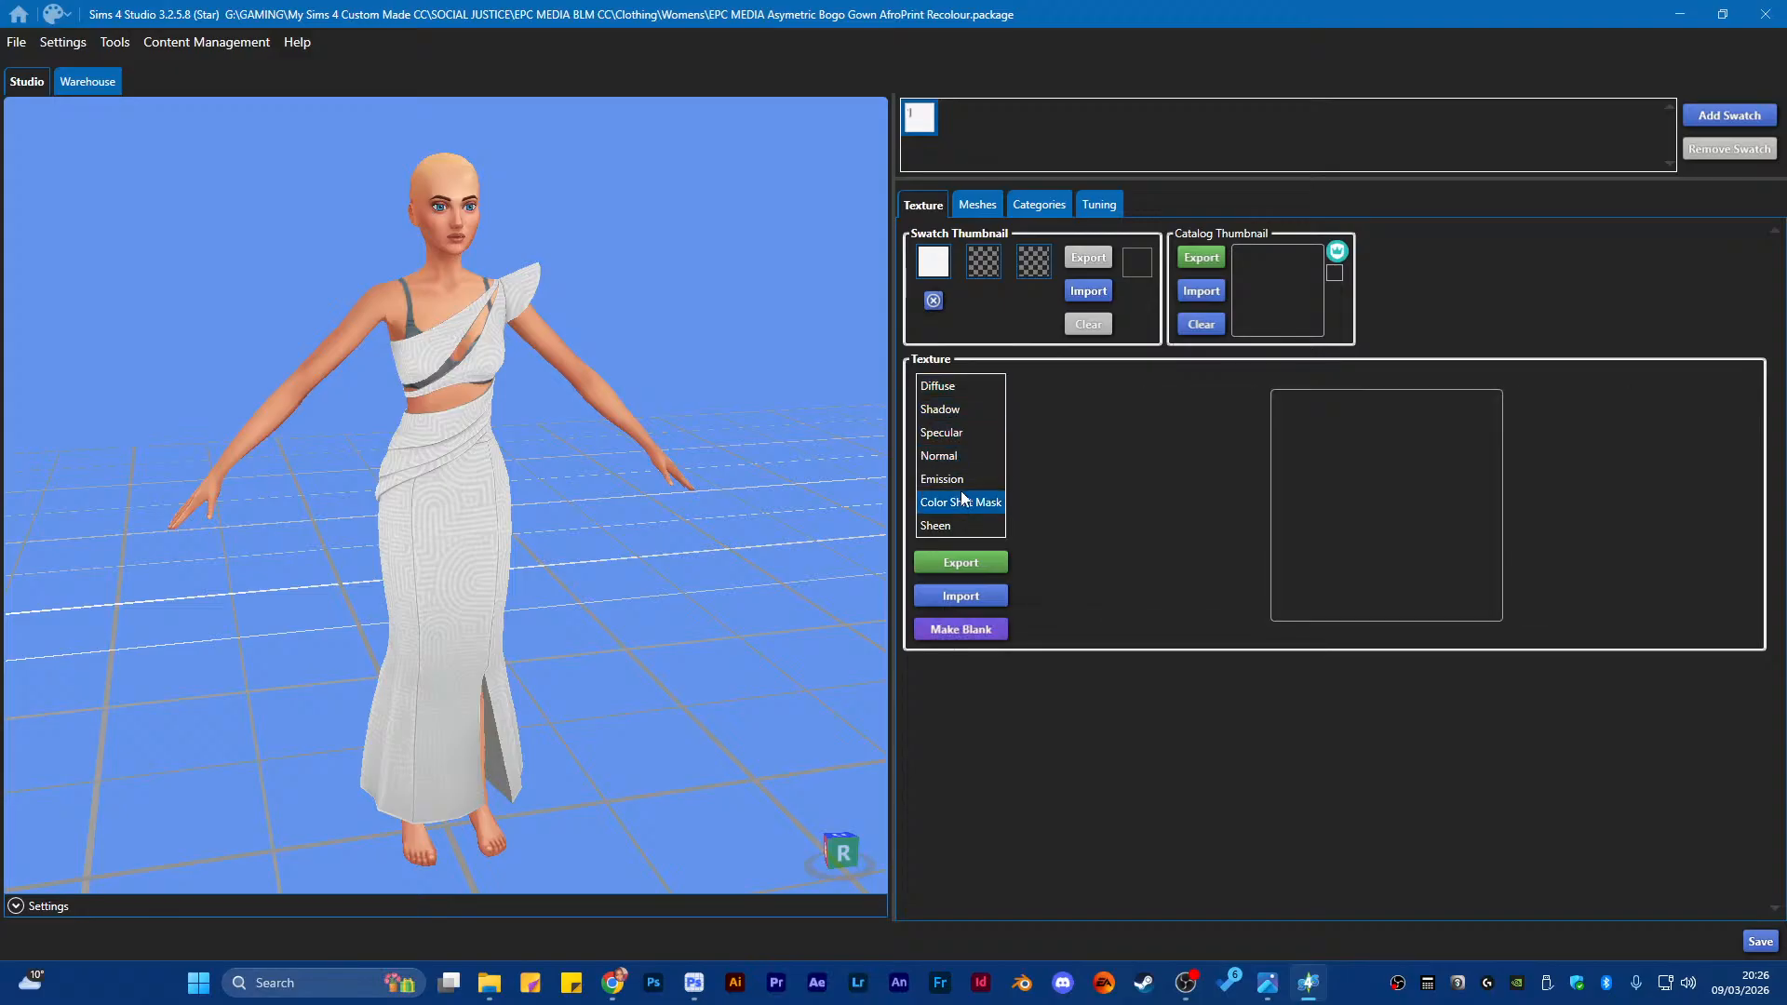
{"action": "left_click", "coordinate": [960, 481]}
{"action": "left_click", "coordinate": [950, 528]}
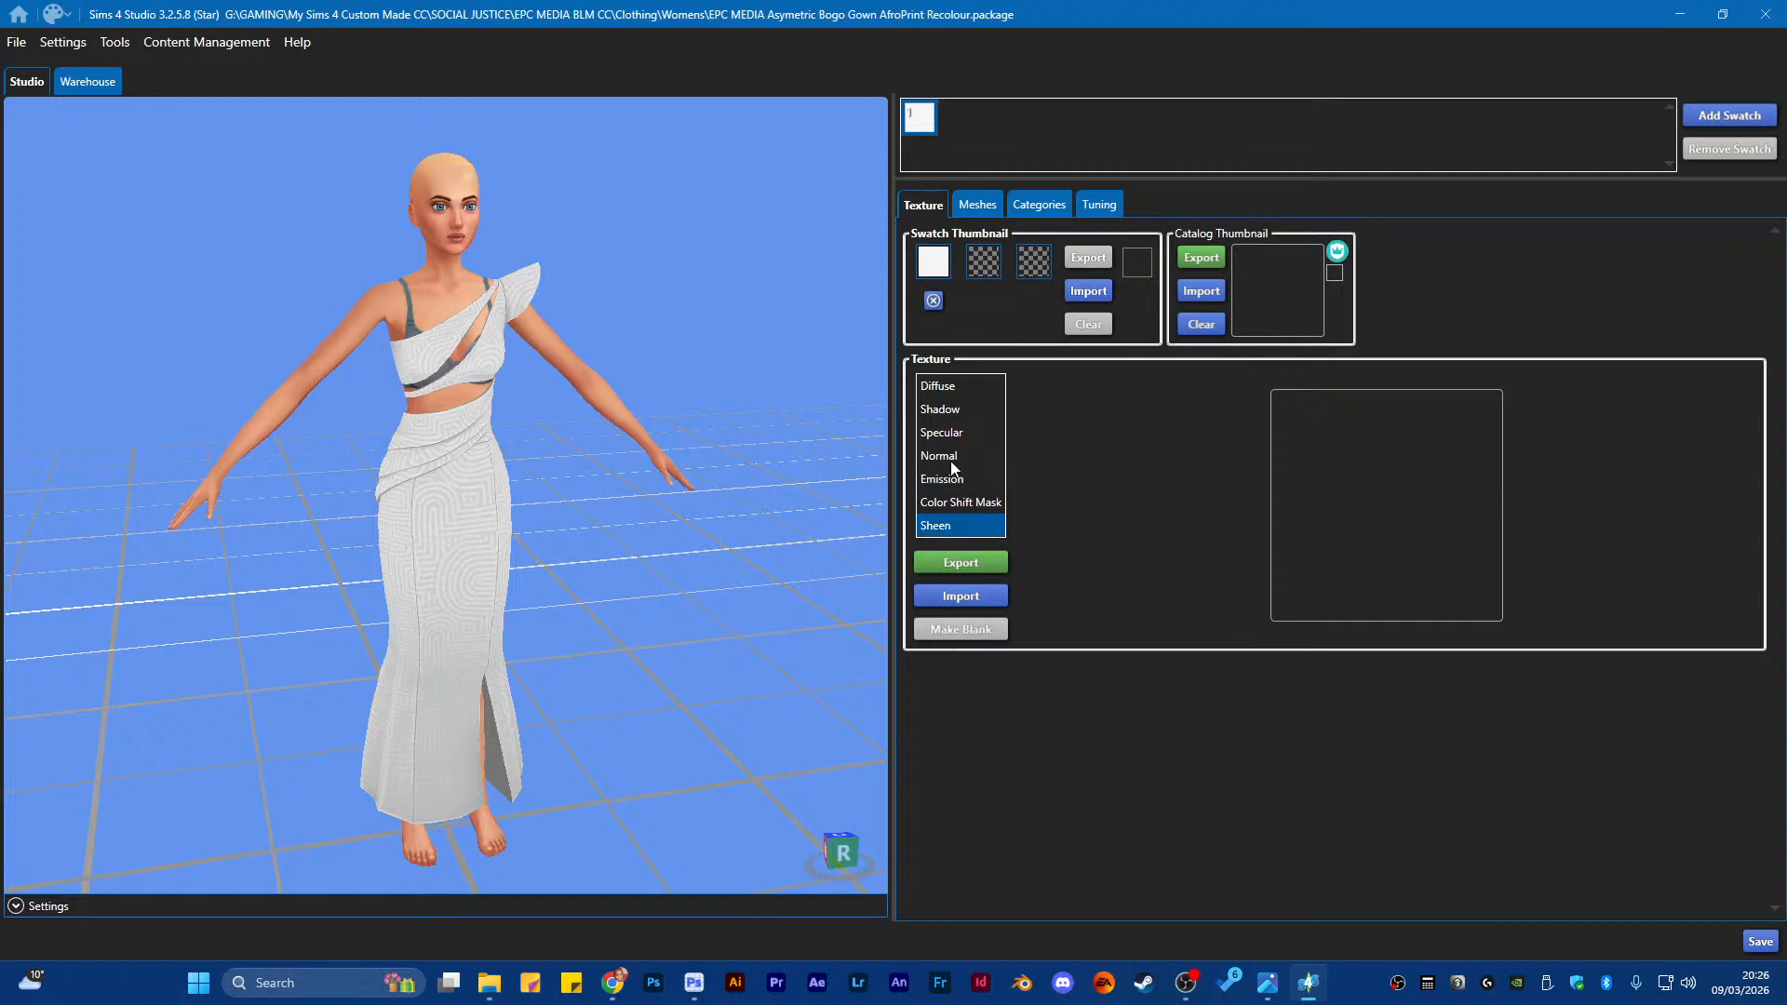
{"action": "left_click", "coordinate": [943, 408]}
{"action": "left_click", "coordinate": [944, 433]}
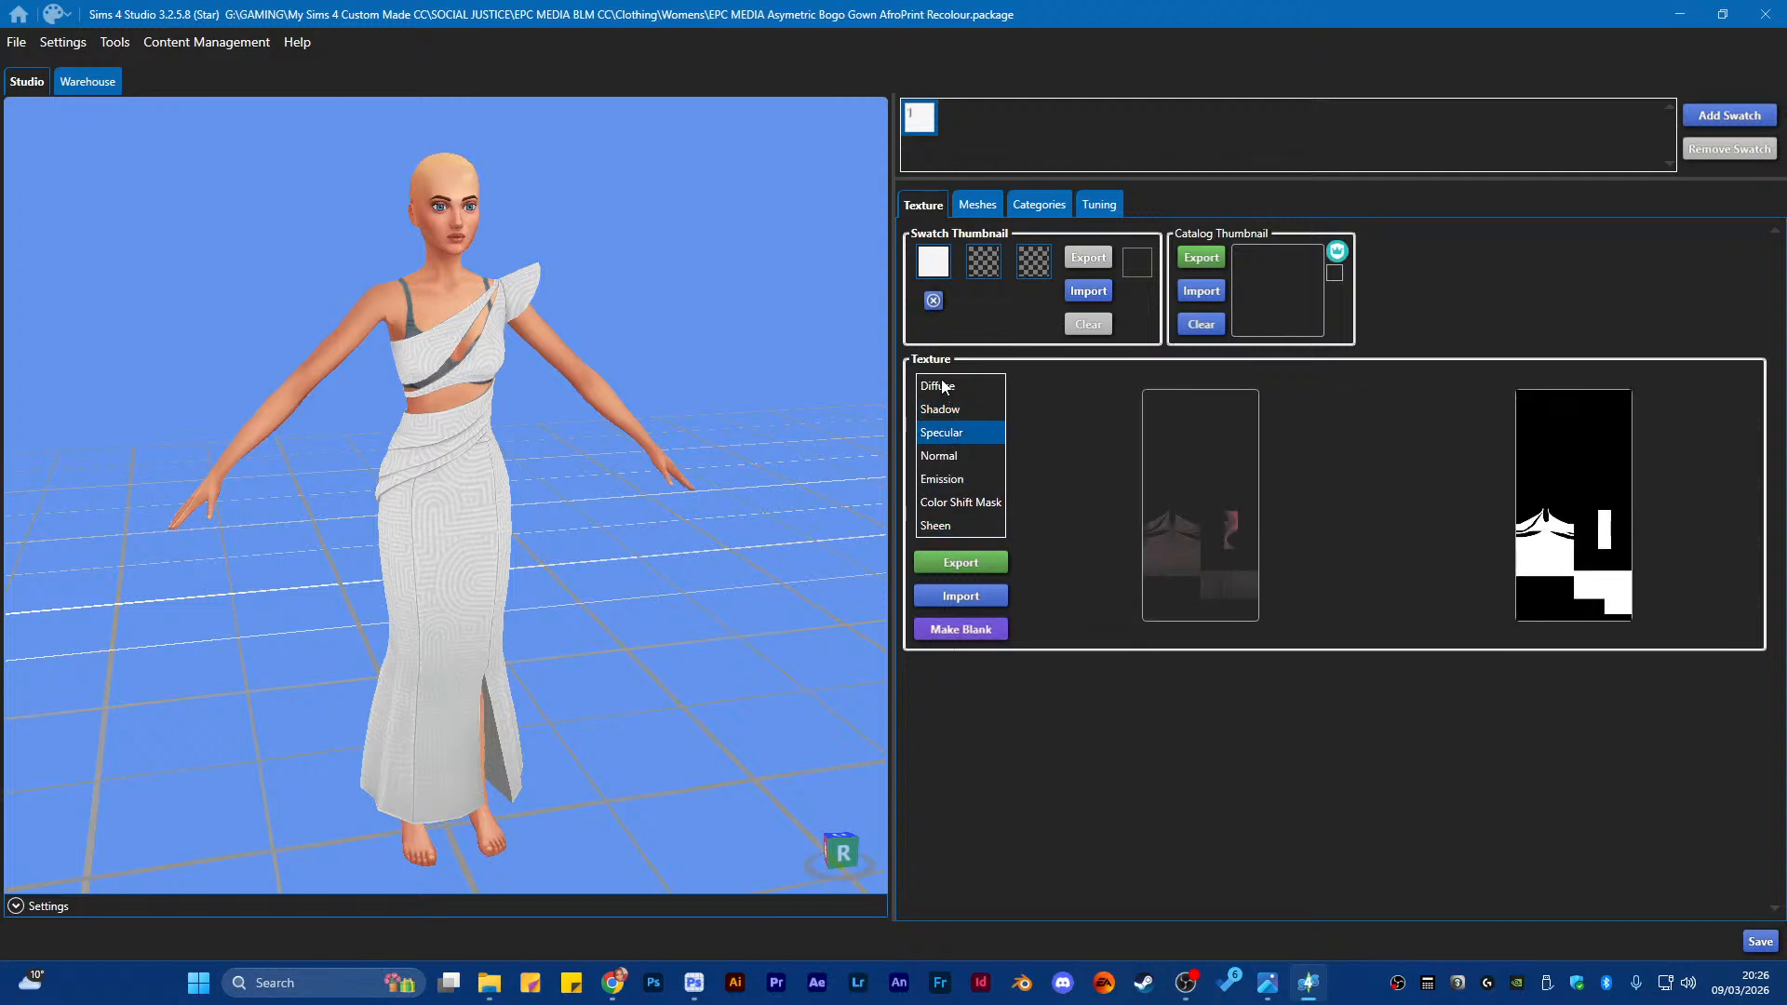
Export the gown's Diffuse texture to the Womens folder as a PNG image named "asyemteric bogo dress base"
{"action": "left_click", "coordinate": [943, 386]}
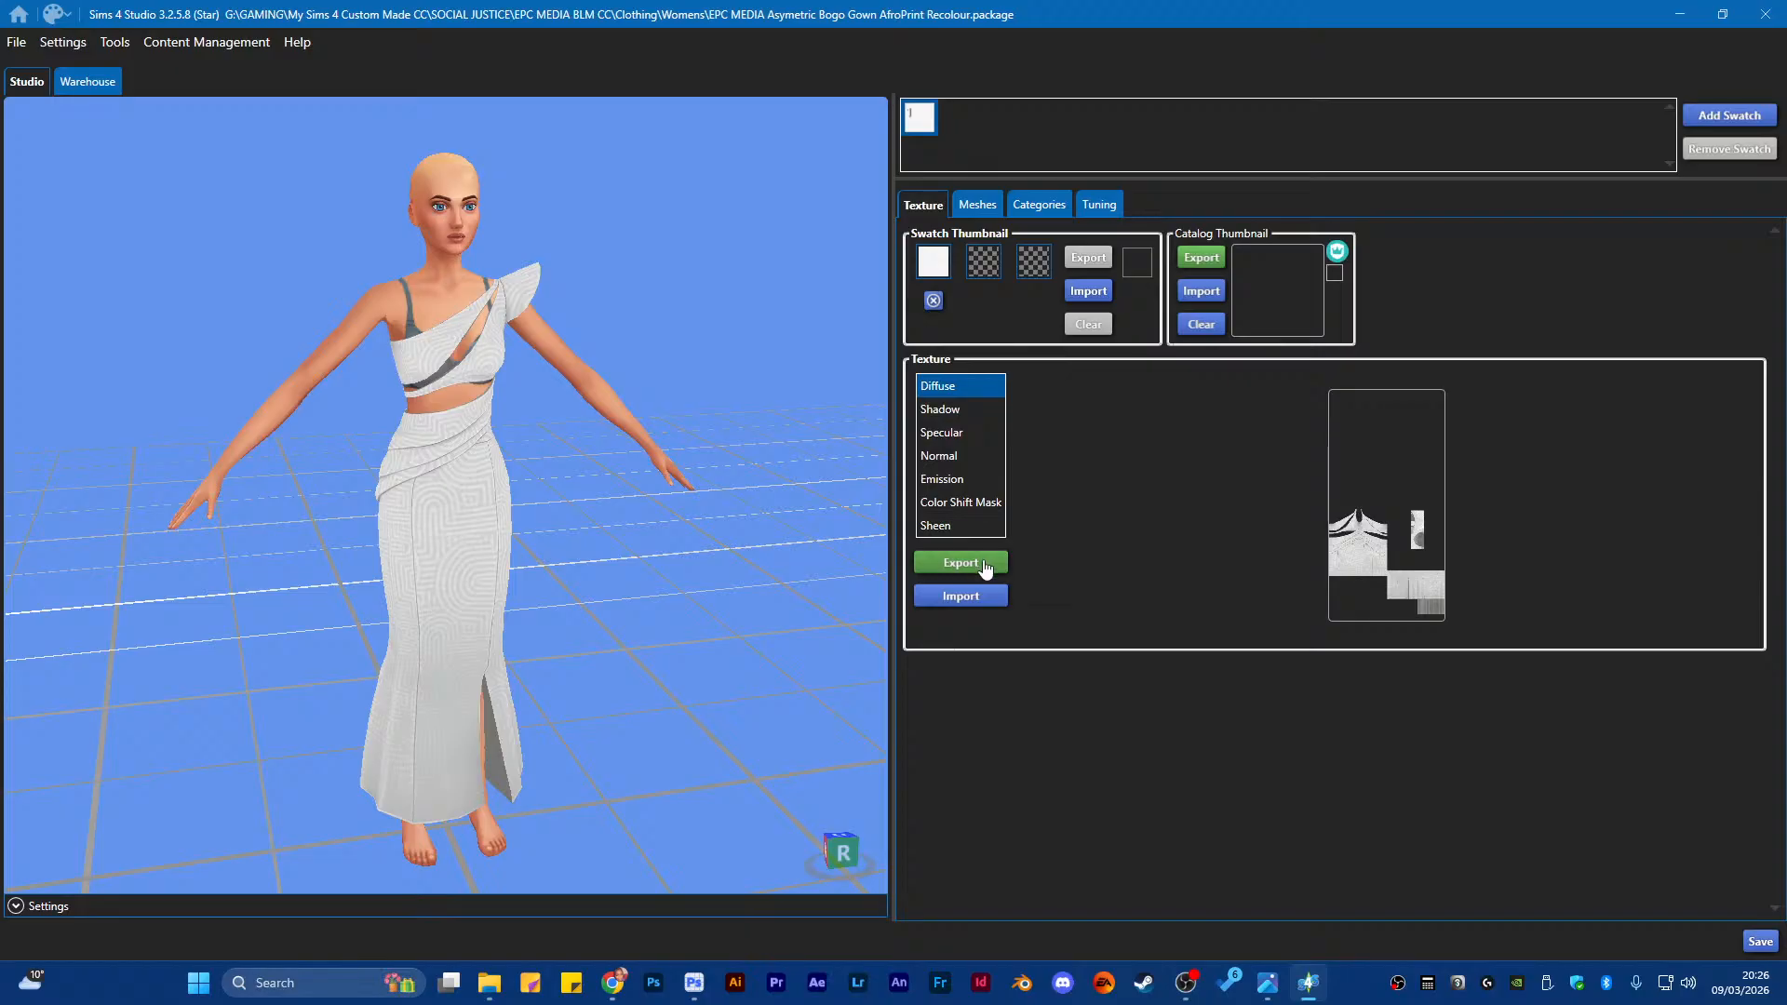
{"action": "left_click", "coordinate": [984, 565]}
{"action": "left_click", "coordinate": [982, 563]}
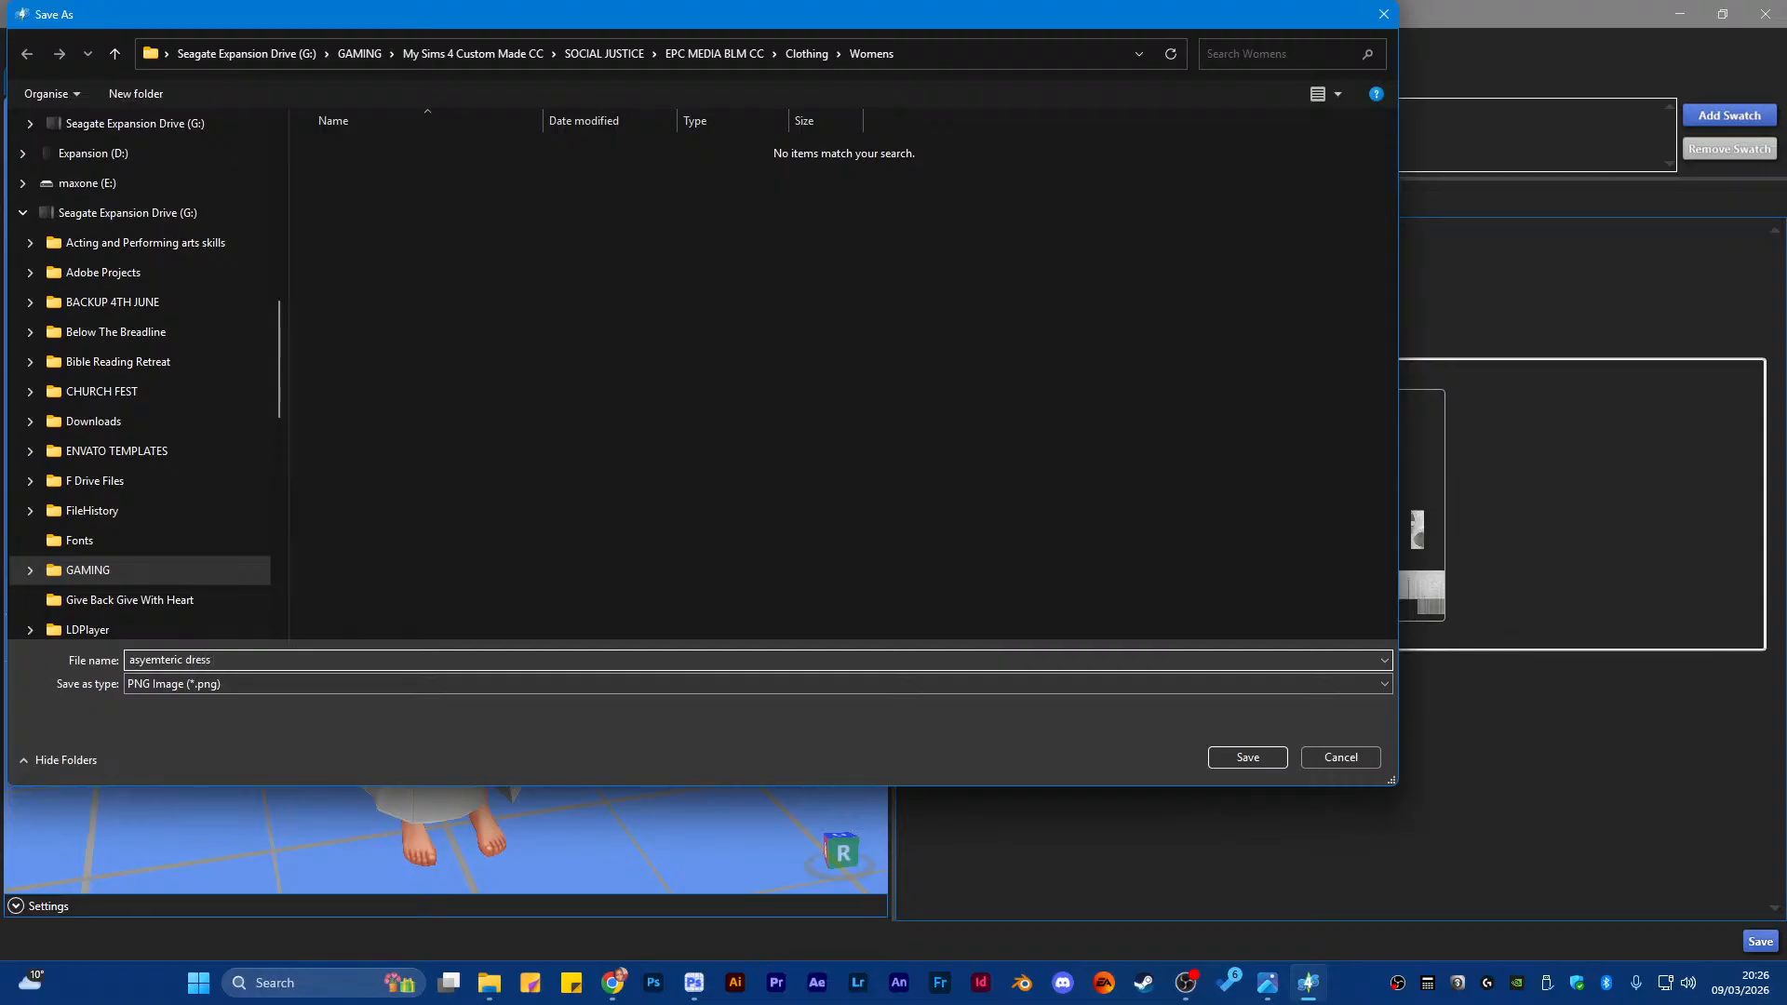
{"action": "type", "text": "bogo"}
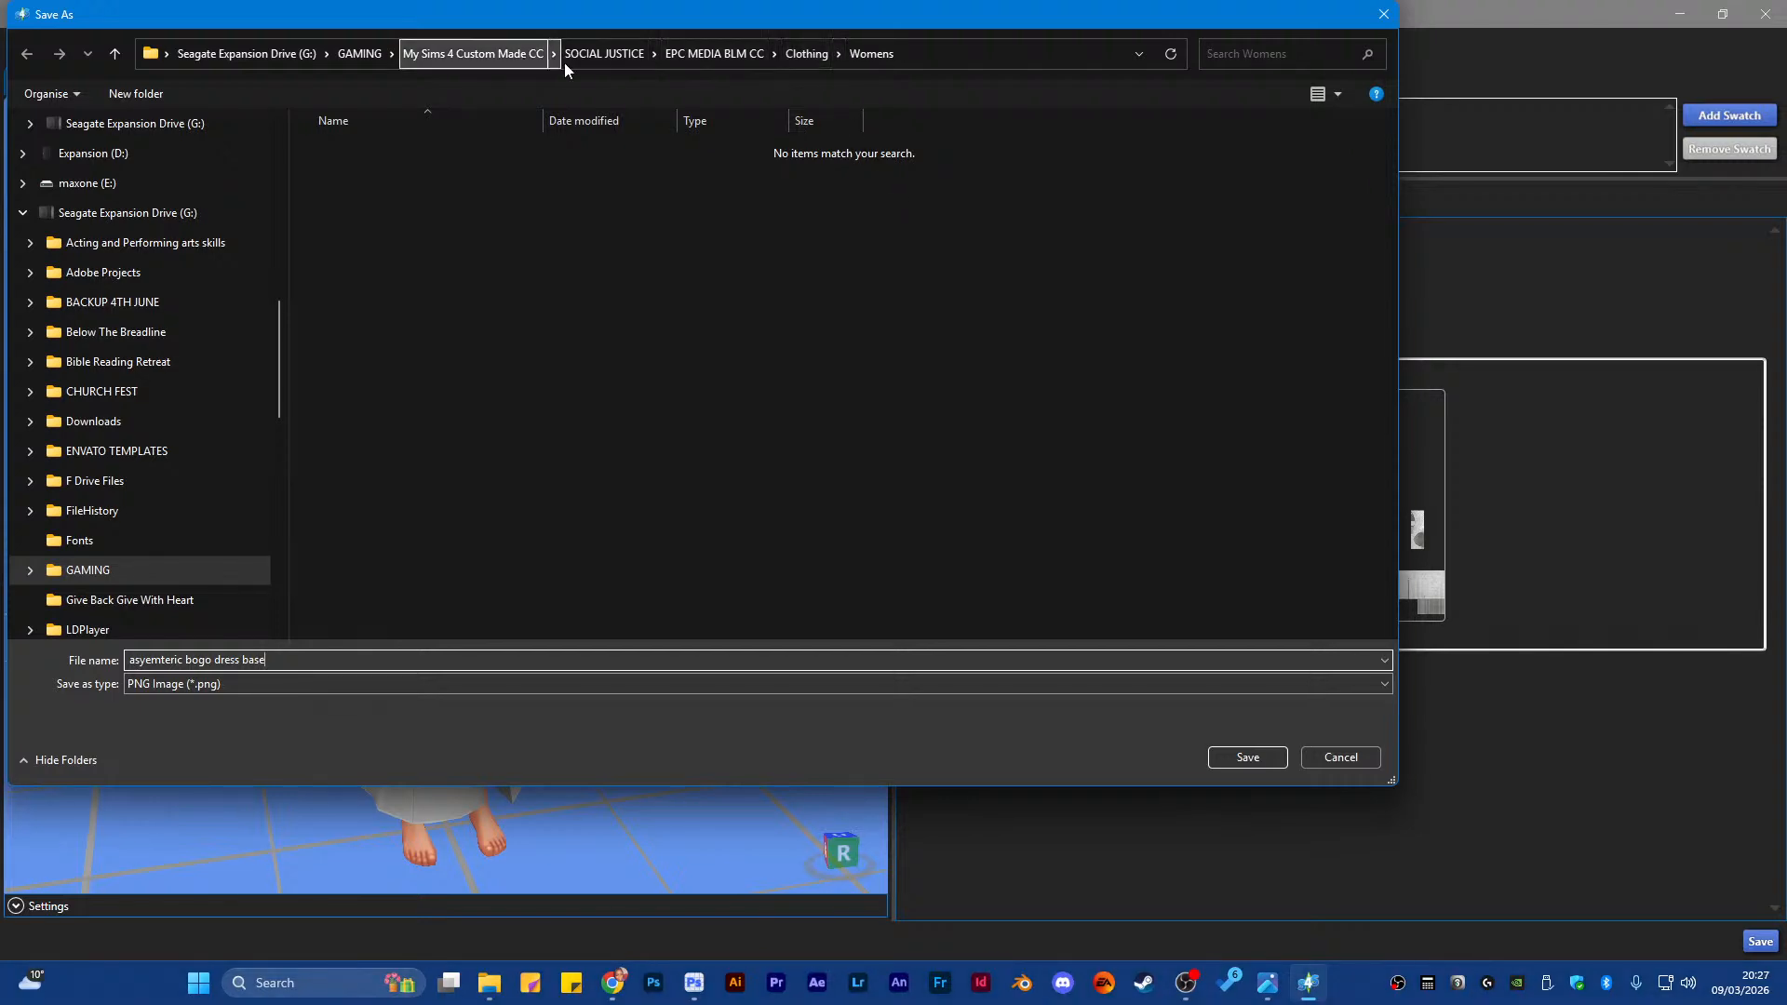
{"action": "left_click", "coordinate": [1266, 756]}
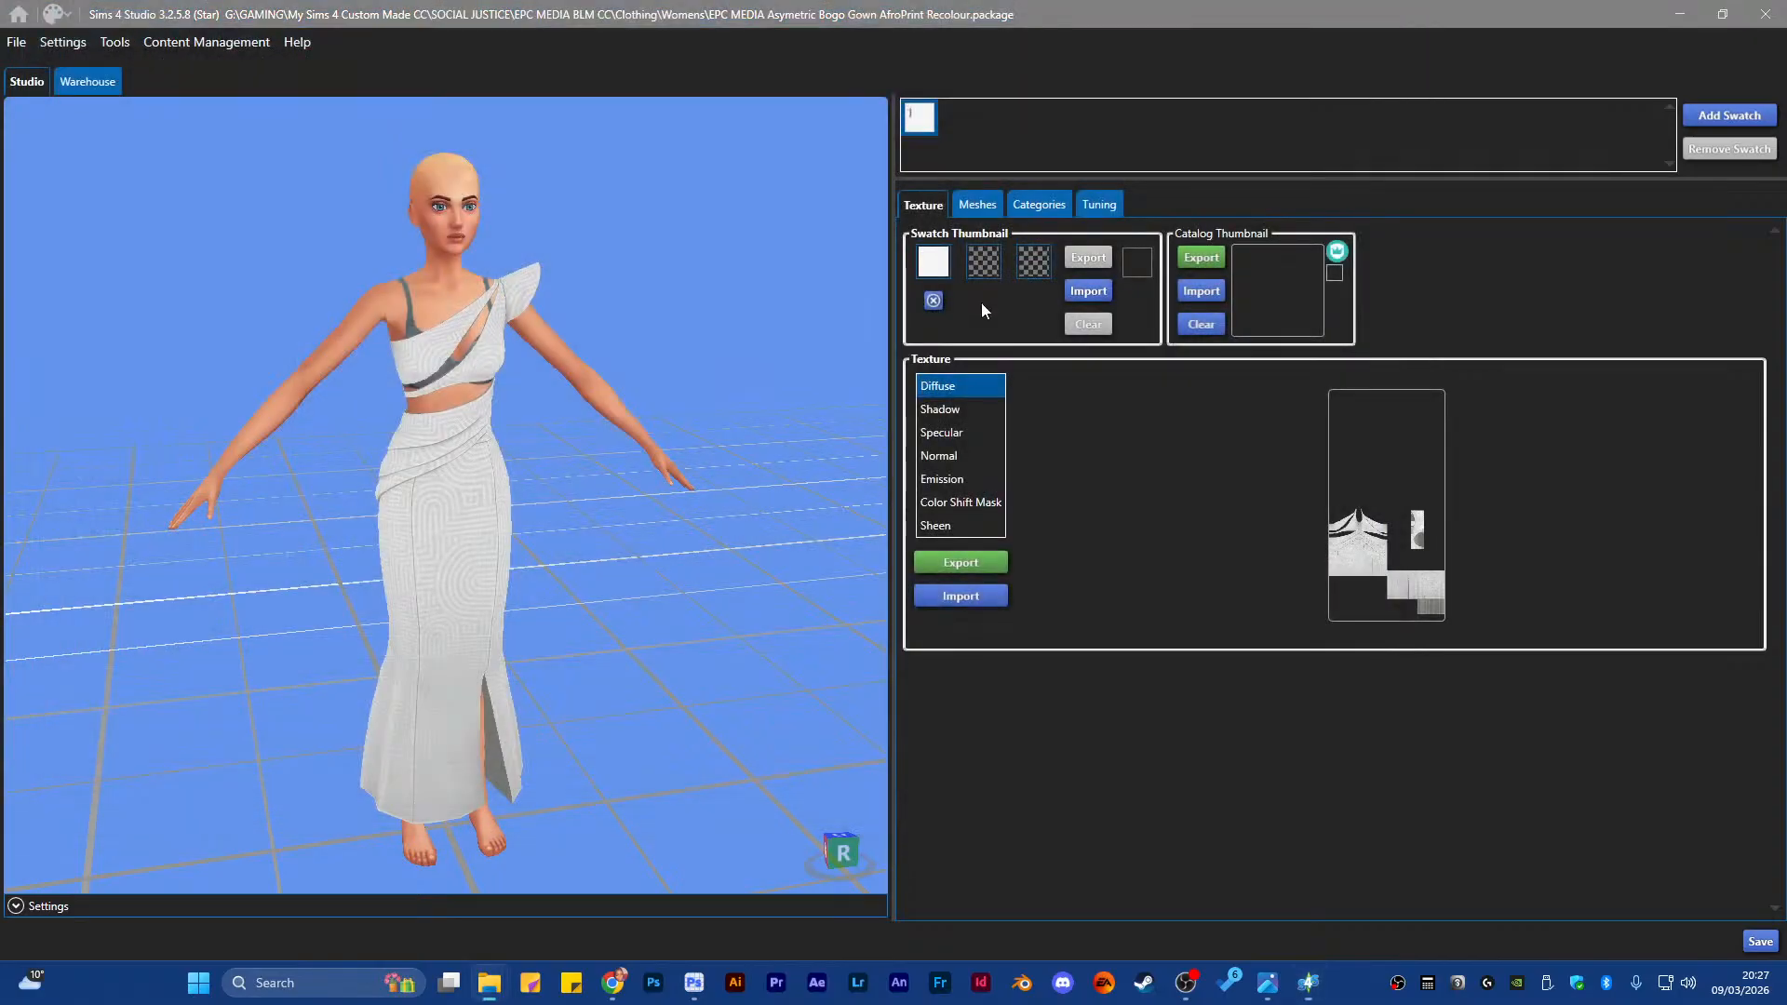
Open asyemteric bogo dress base.png from the Womens folder in Photoshop and close the Untitled-1 document
{"action": "left_click_drag", "start_coordinate": [0, 414], "coordinate": [1133, 1]}
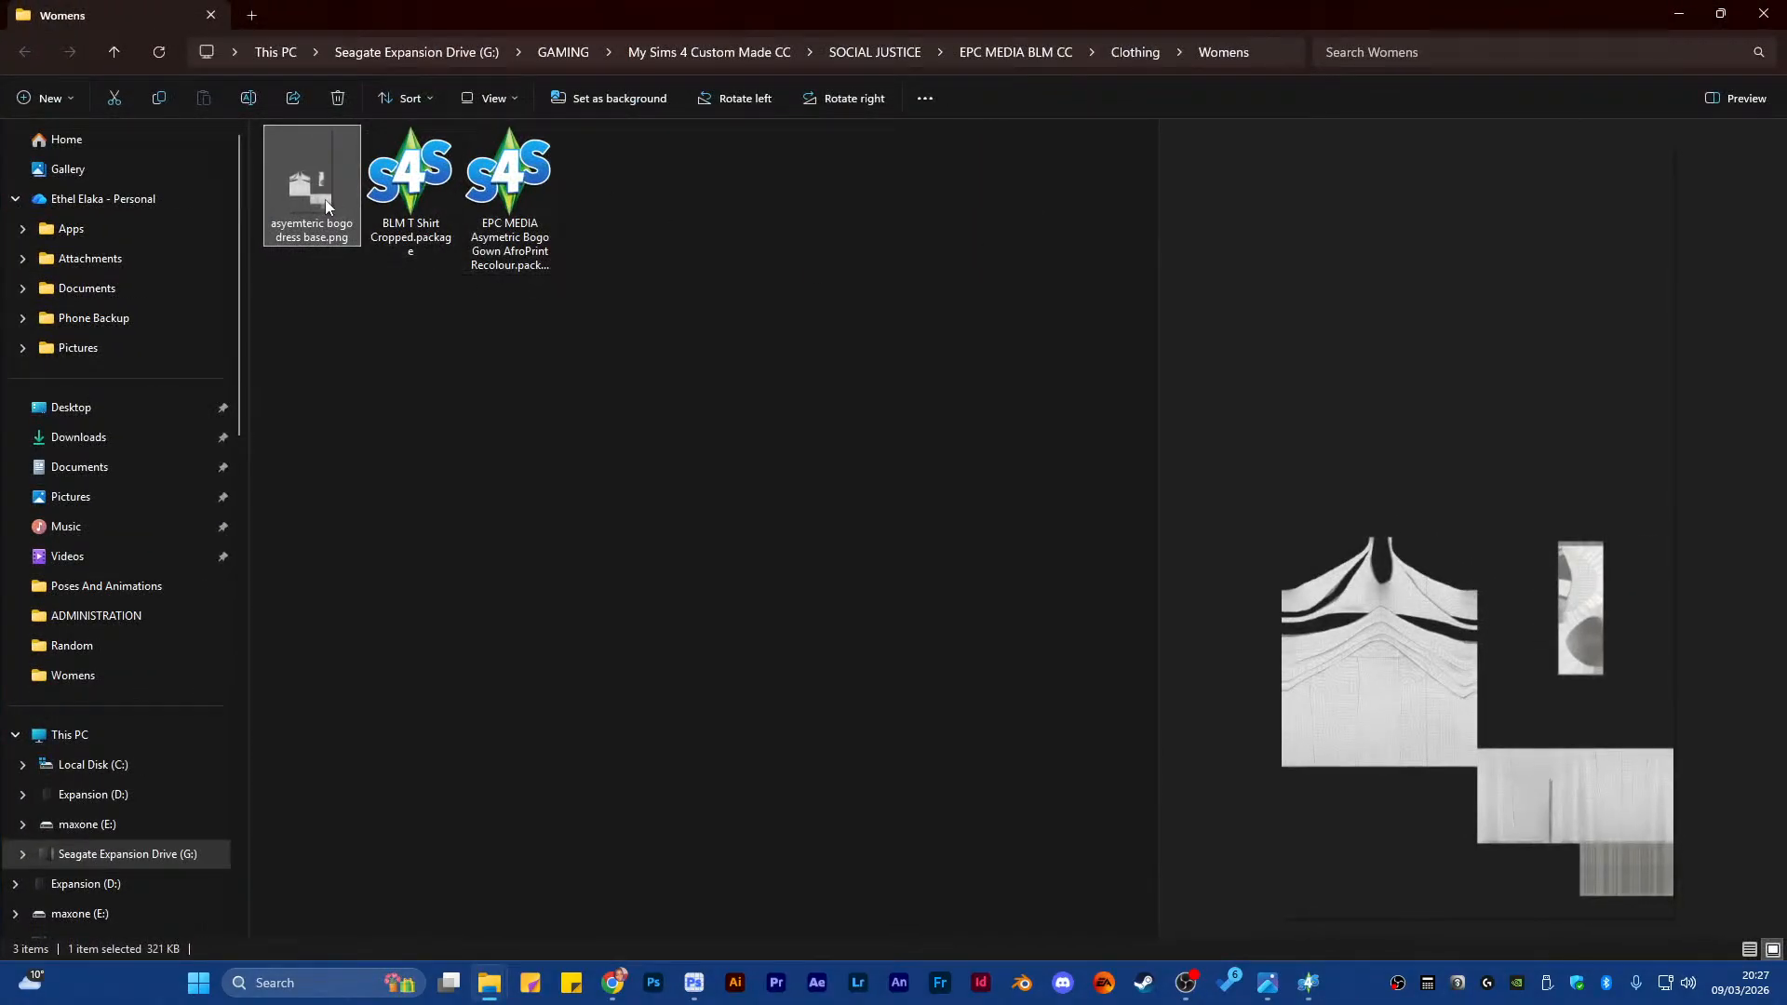
{"action": "right_click", "coordinate": [314, 193]}
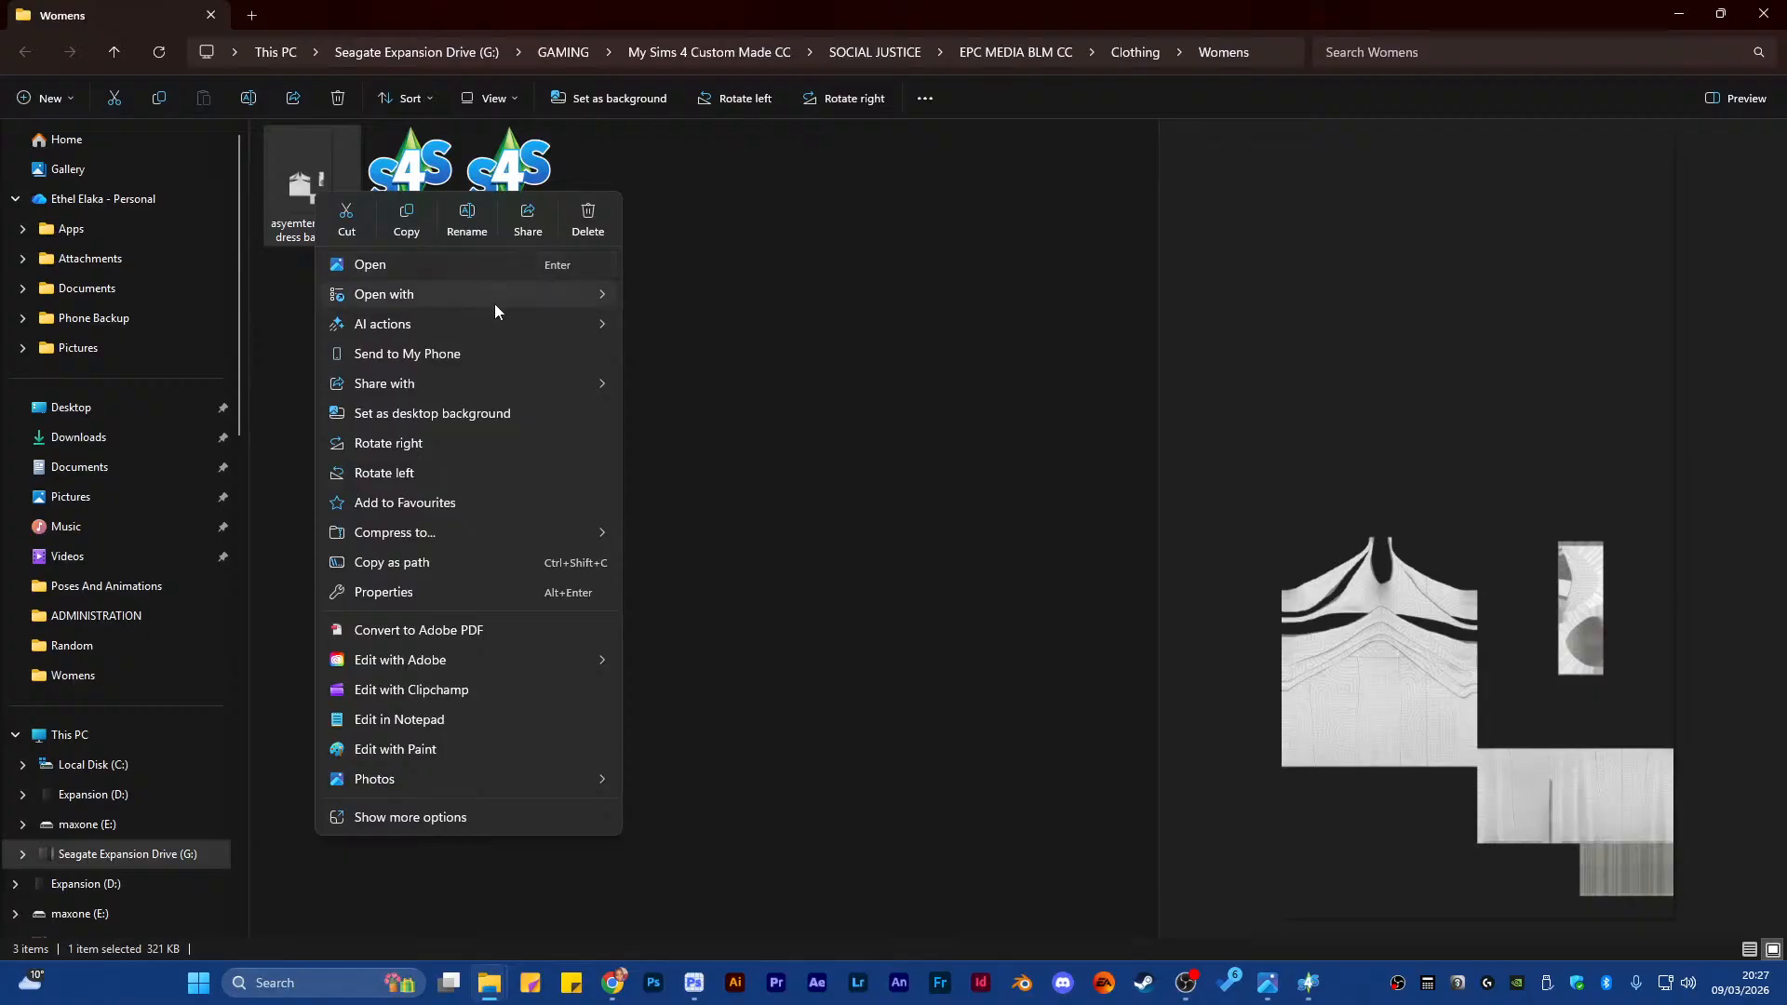
{"action": "mouse_move", "coordinate": [494, 311]}
{"action": "left_click", "coordinate": [720, 333]}
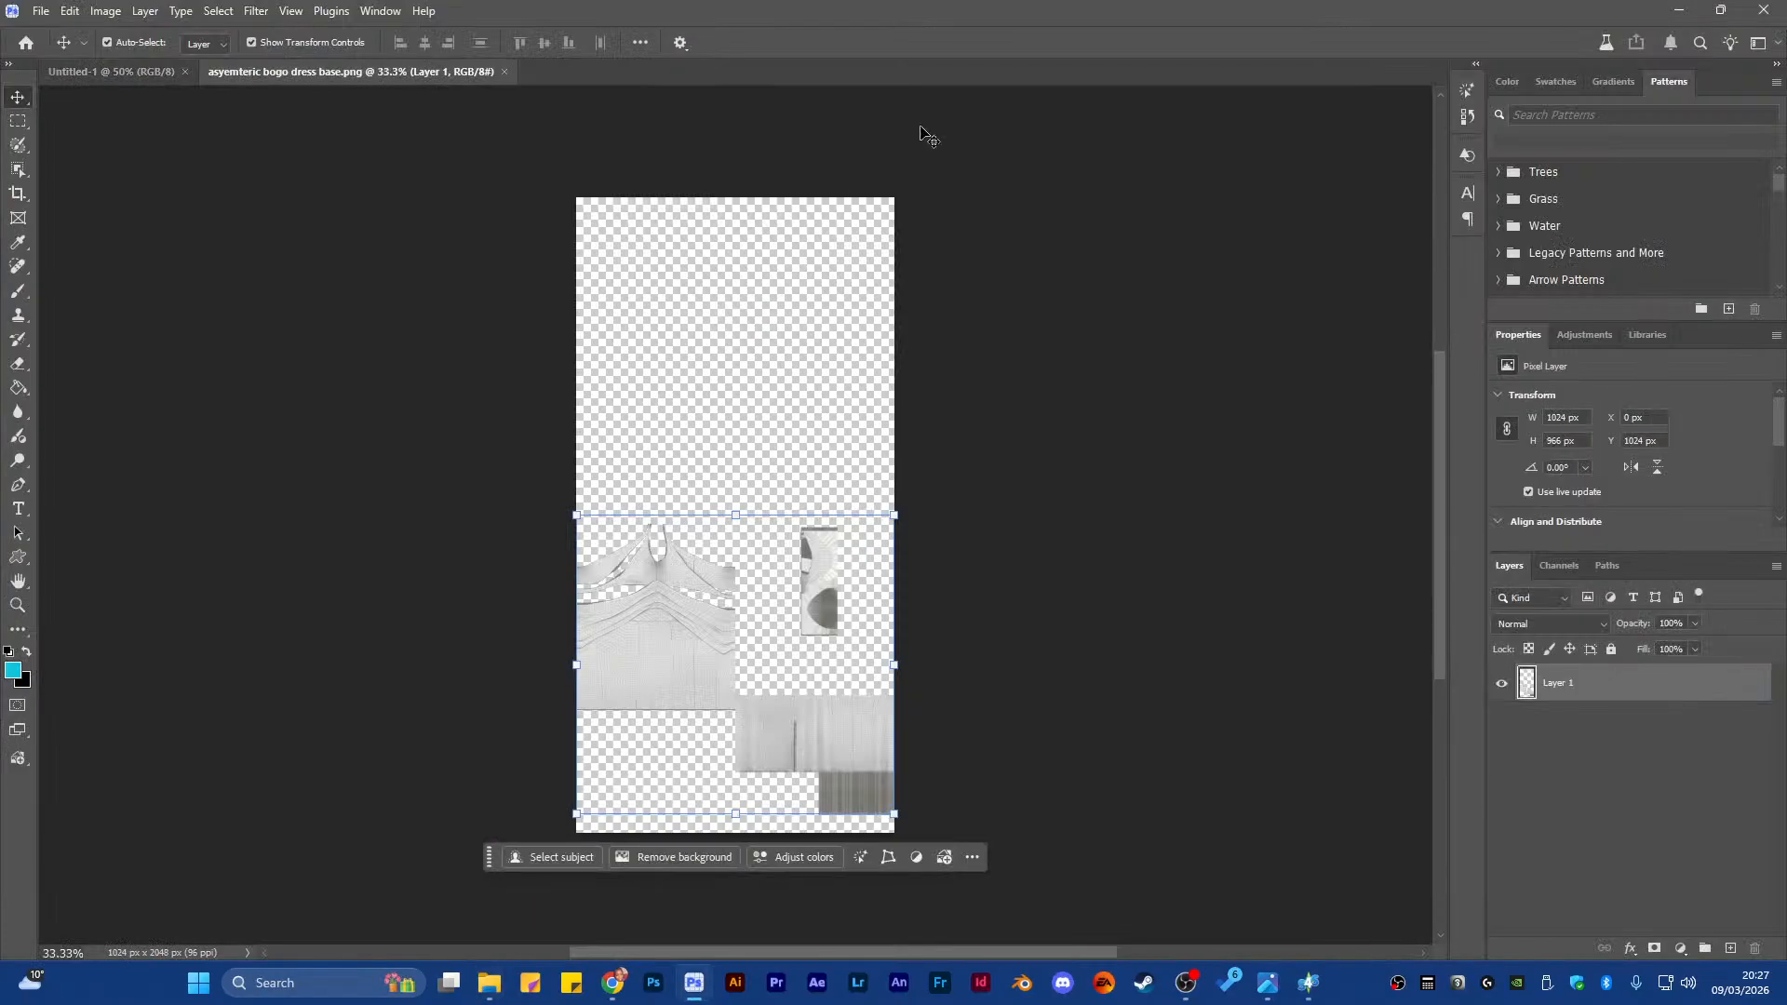
{"action": "left_click", "coordinate": [187, 74]}
{"action": "left_click", "coordinate": [187, 74]}
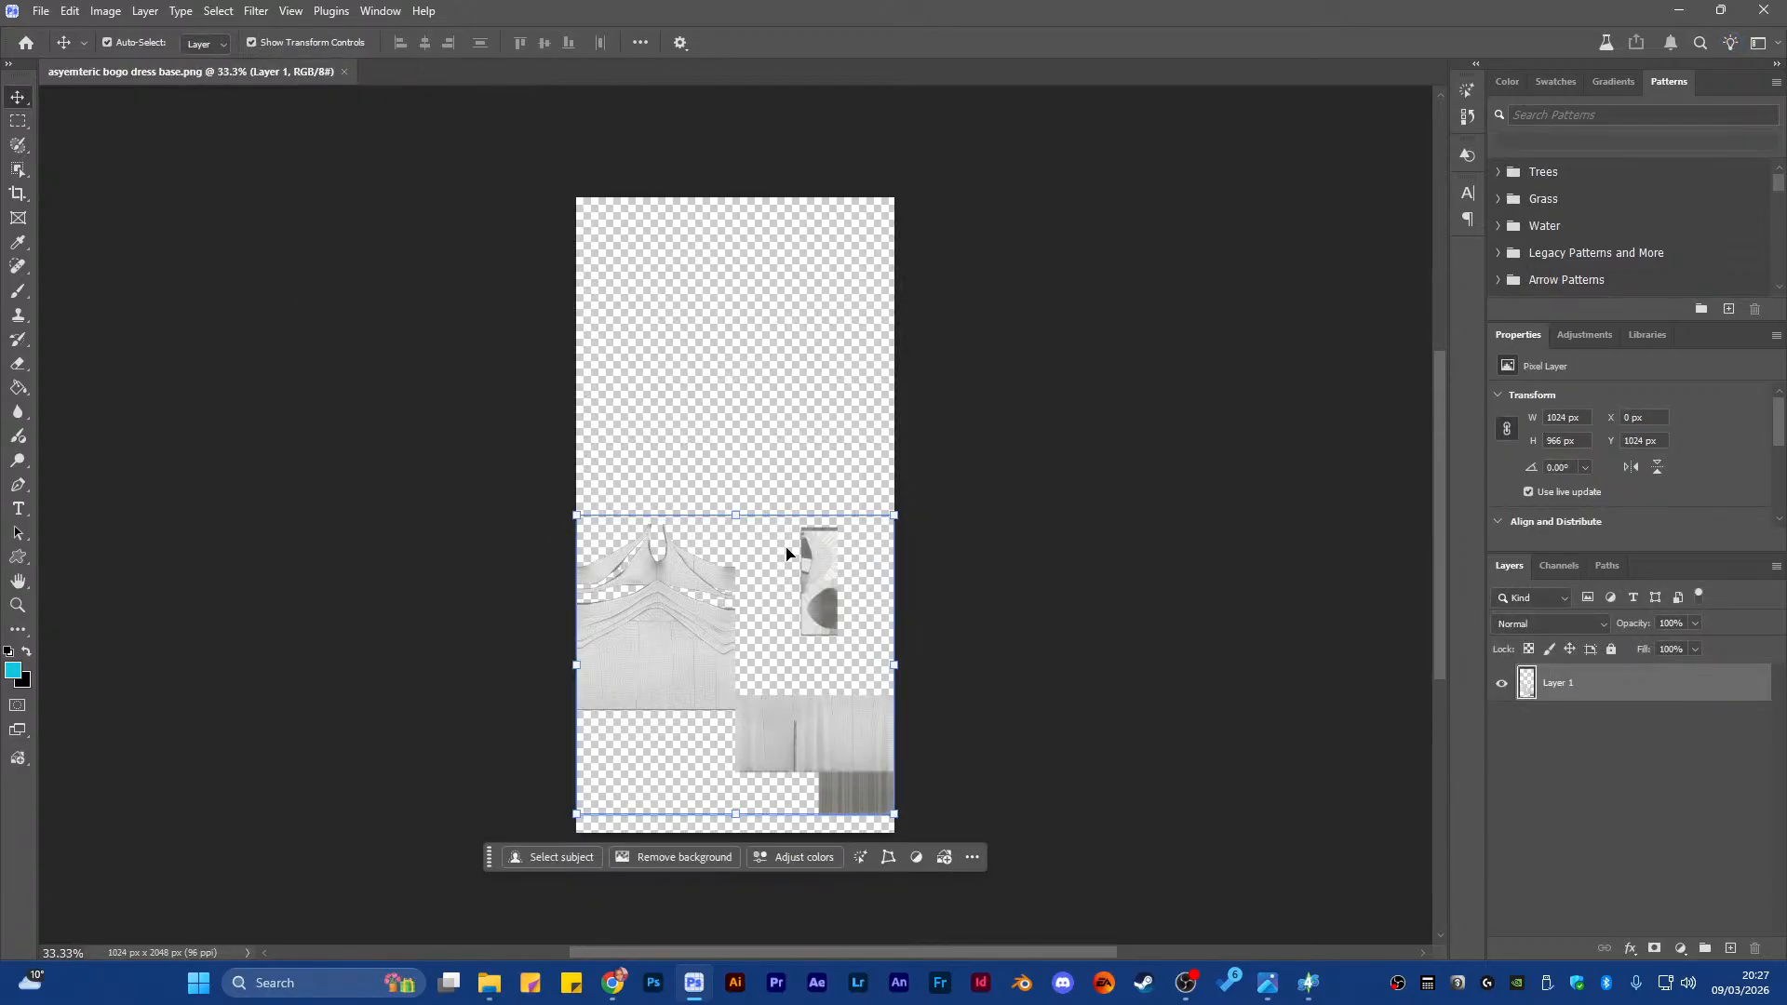
Examine the dress base texture up close, including the bodice, skirt and sleeve pieces
{"action": "scroll", "coordinate": [778, 581], "scroll_direction": "up", "scroll_amount": 8}
{"action": "scroll", "coordinate": [845, 590], "scroll_direction": "down", "scroll_amount": 1}
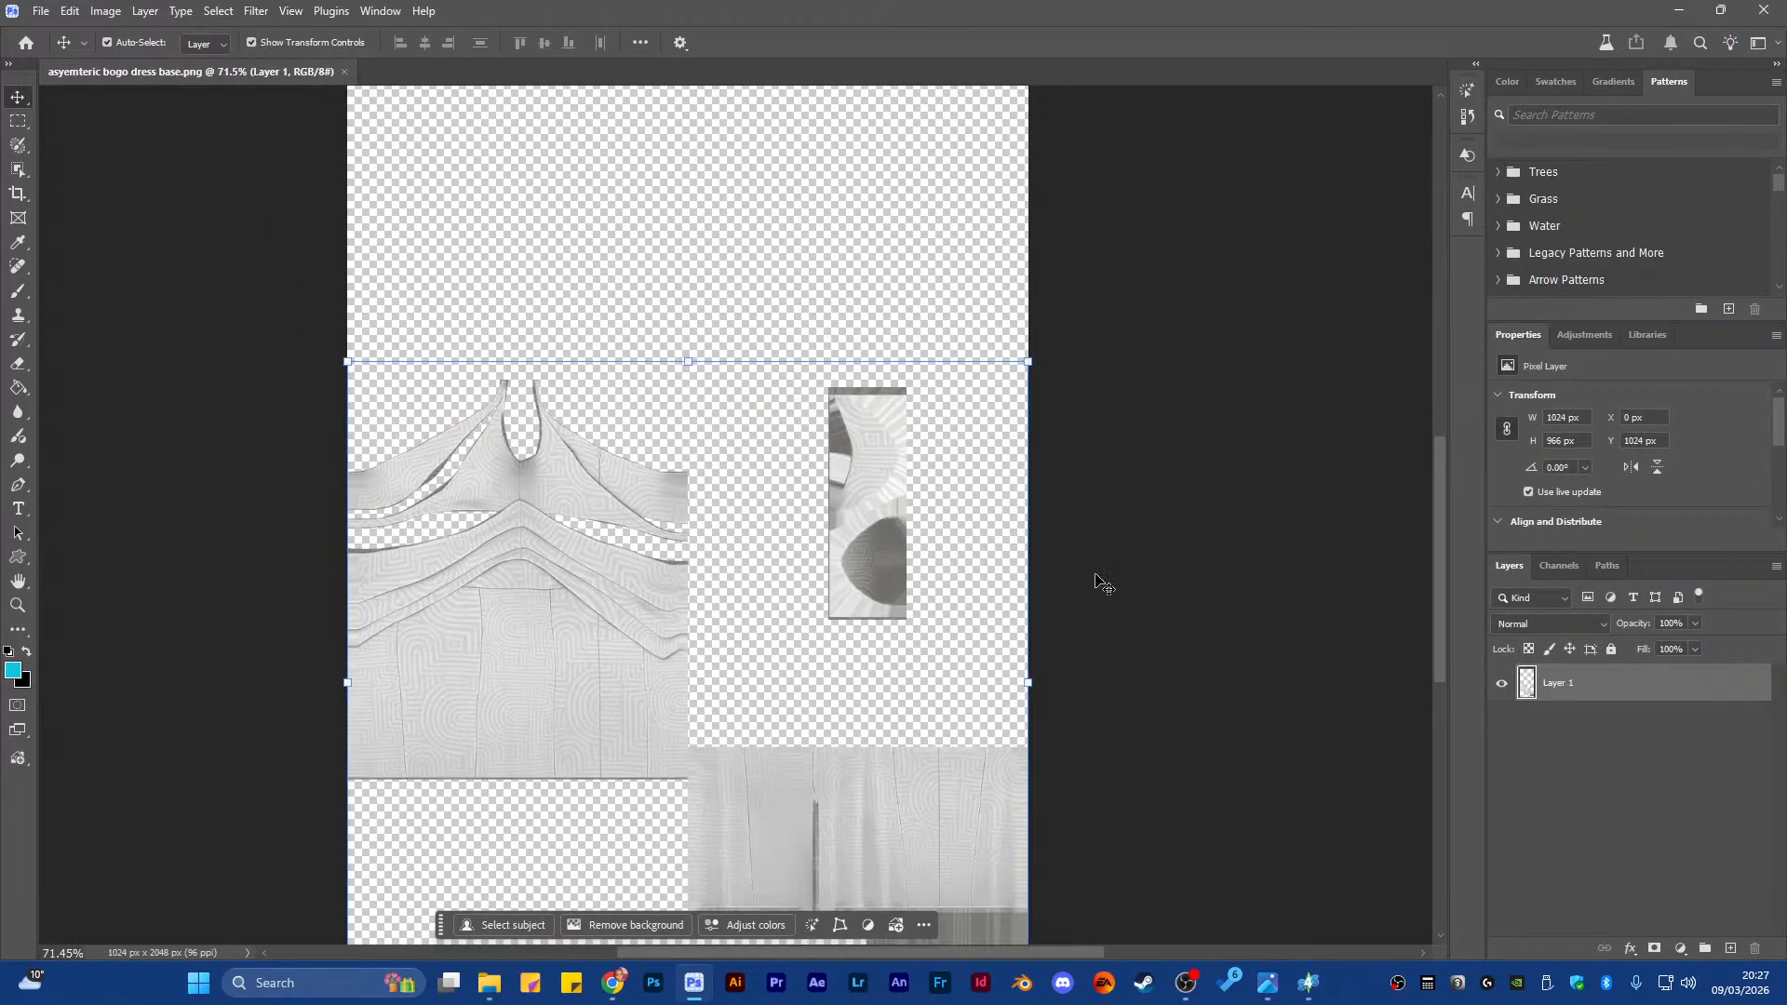
{"action": "left_click", "coordinate": [1136, 583]}
{"action": "scroll", "coordinate": [1061, 555], "scroll_direction": "down", "scroll_amount": 3}
{"action": "scroll", "coordinate": [836, 586], "scroll_direction": "up", "scroll_amount": 1}
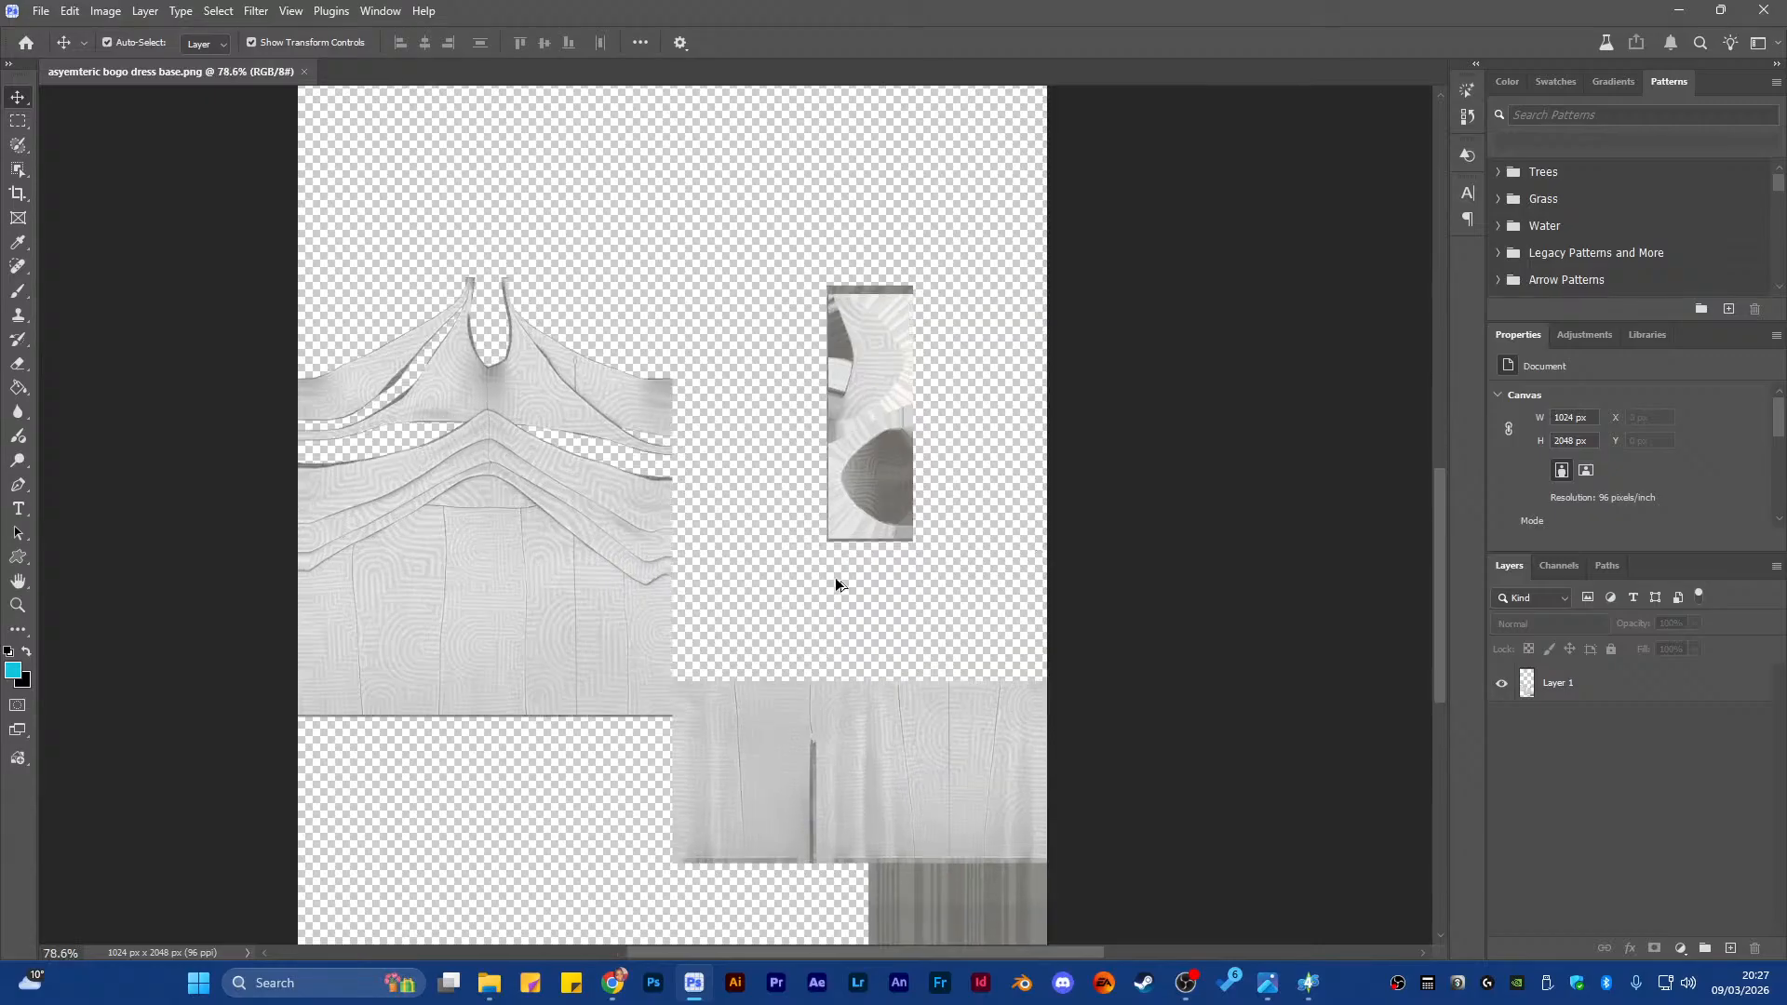
{"action": "scroll", "coordinate": [836, 585], "scroll_direction": "up", "scroll_amount": 2}
{"action": "scroll", "coordinate": [821, 556], "scroll_direction": "down", "scroll_amount": 3}
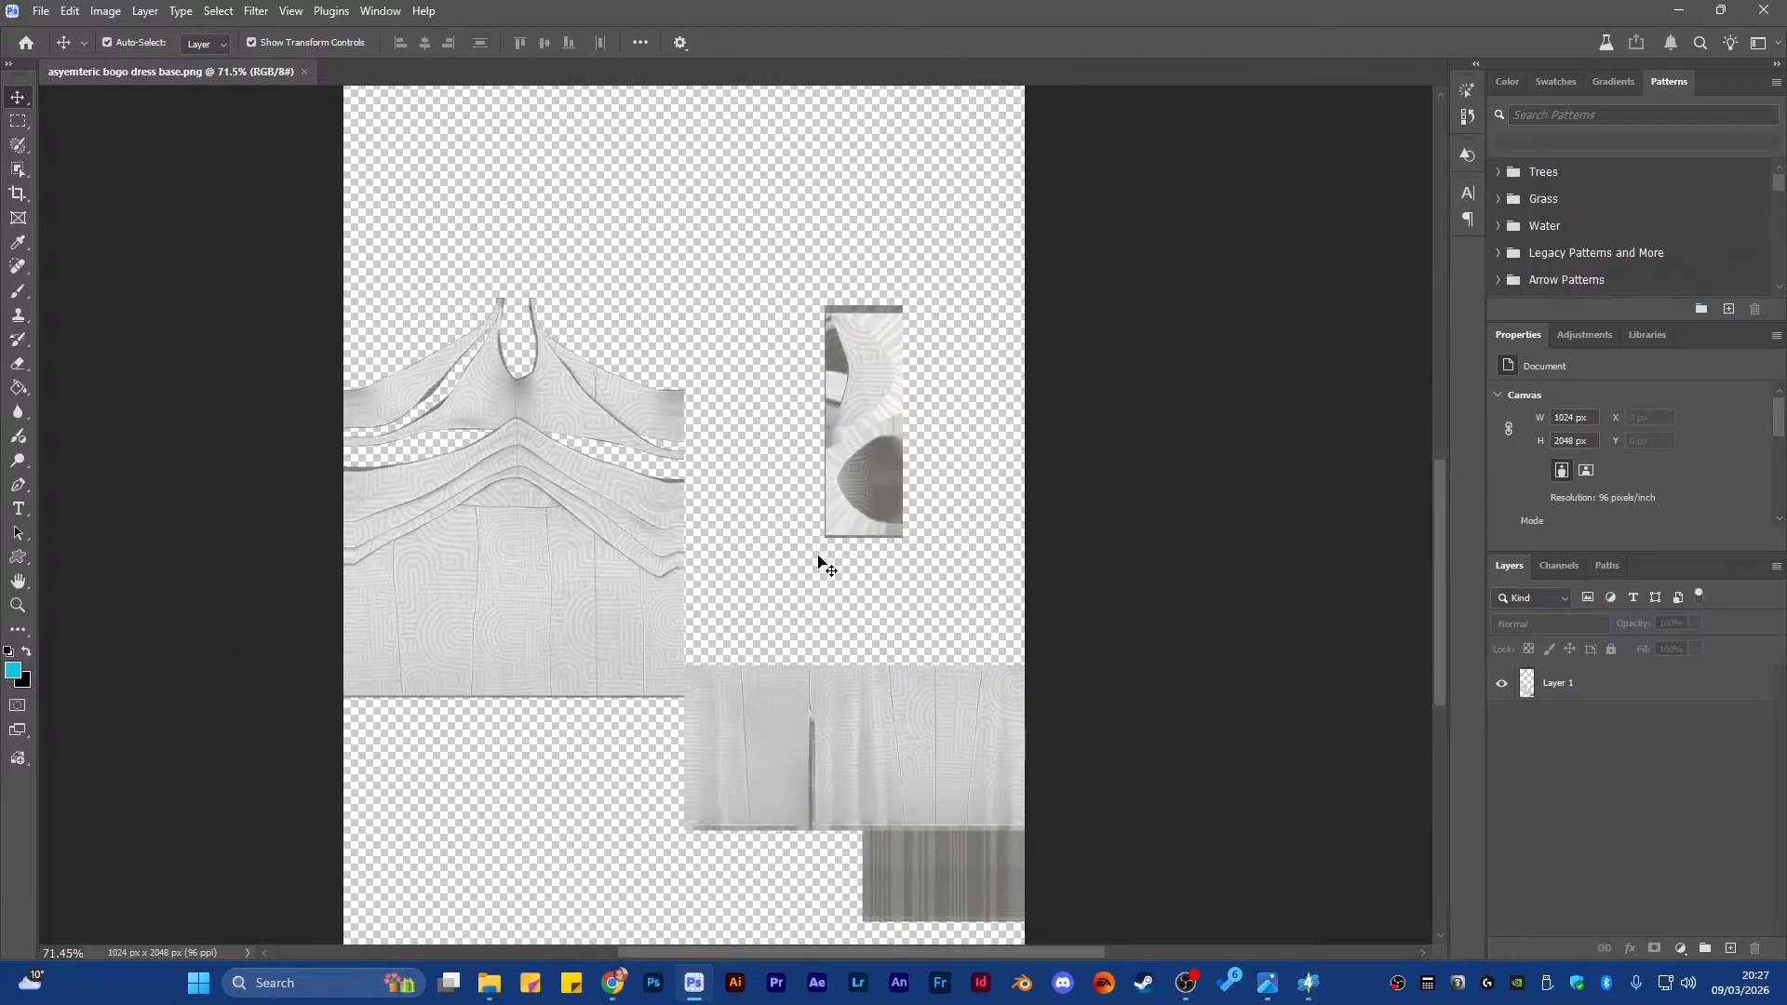
{"action": "scroll", "coordinate": [819, 559], "scroll_direction": "up", "scroll_amount": 1}
{"action": "scroll", "coordinate": [818, 566], "scroll_direction": "up", "scroll_amount": 3}
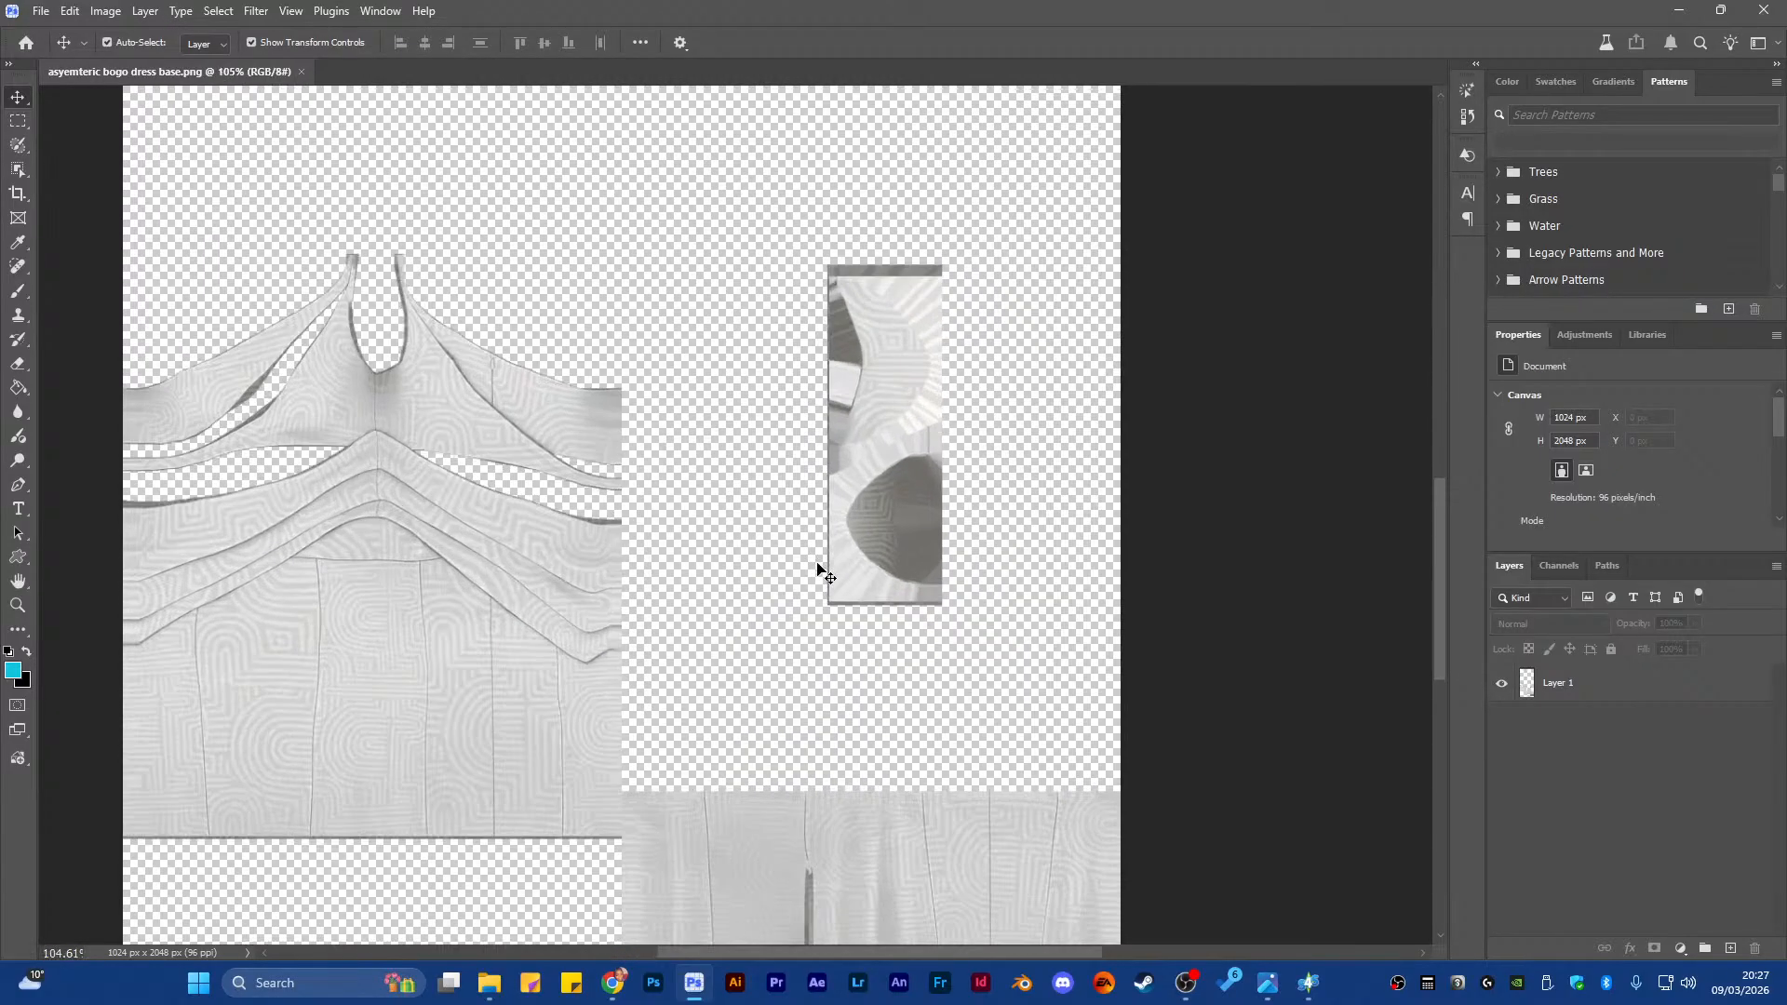
{"action": "scroll", "coordinate": [819, 571], "scroll_direction": "down", "scroll_amount": 6}
{"action": "scroll", "coordinate": [789, 565], "scroll_direction": "up", "scroll_amount": 1}
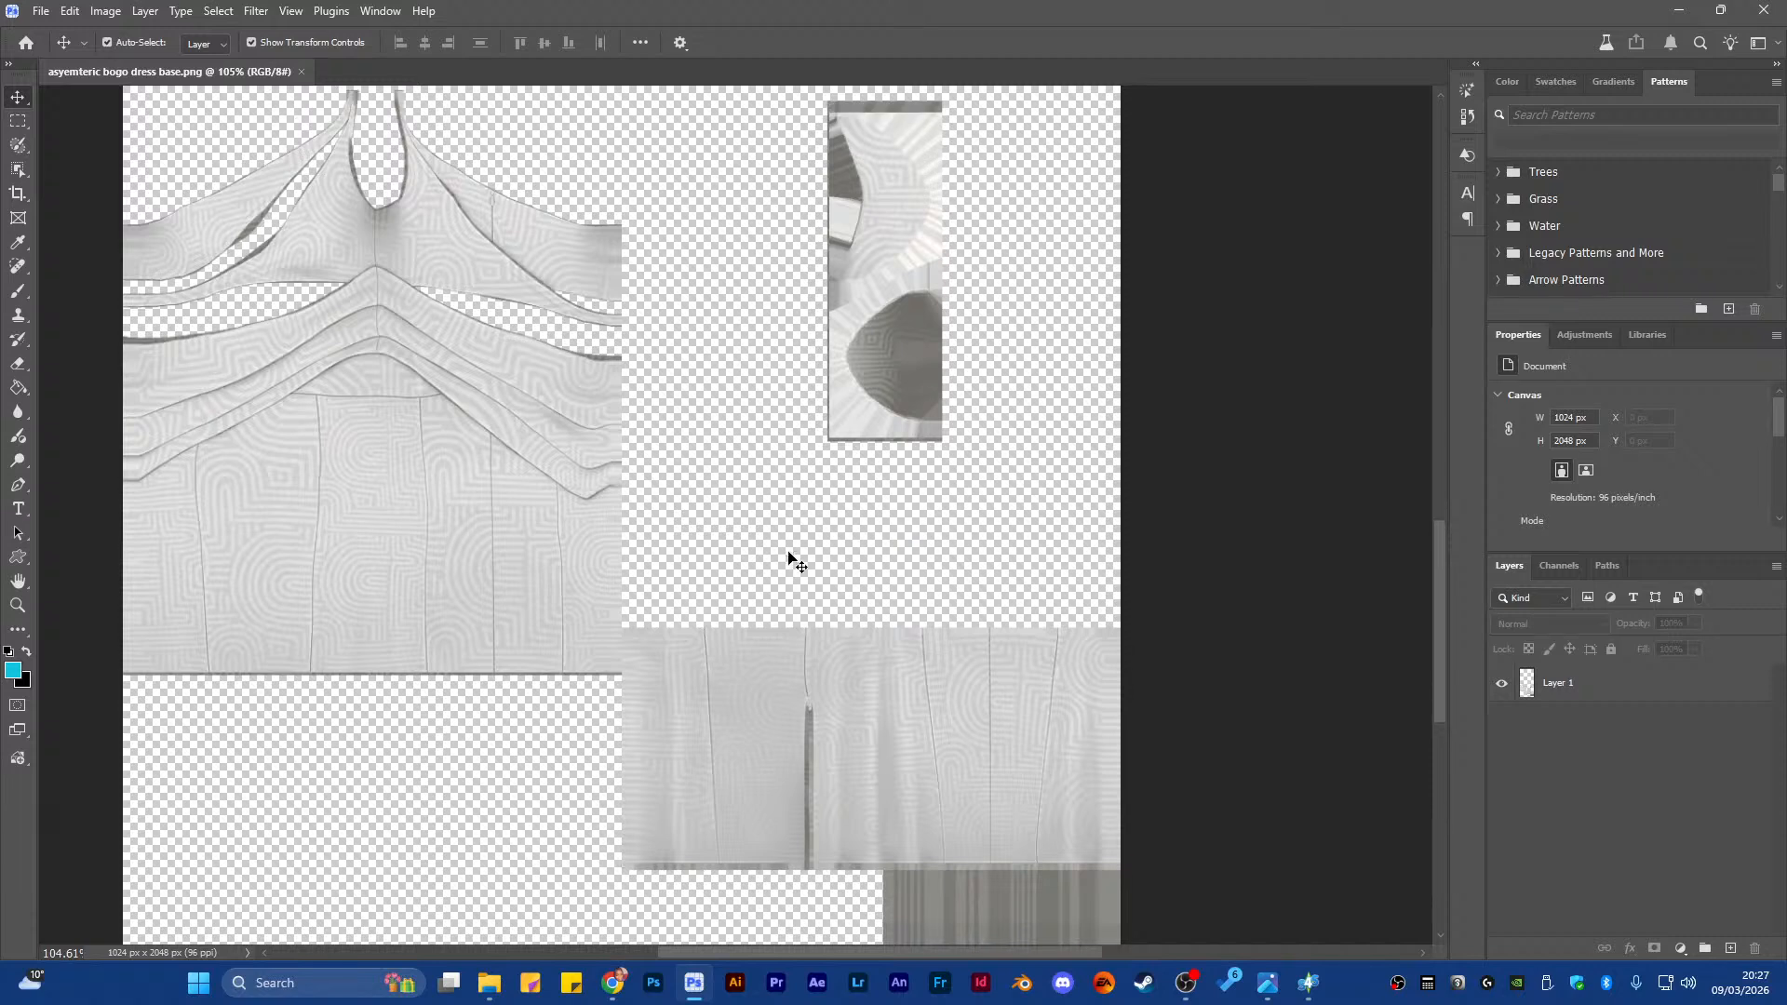
{"action": "scroll", "coordinate": [788, 536], "scroll_direction": "up", "scroll_amount": 1}
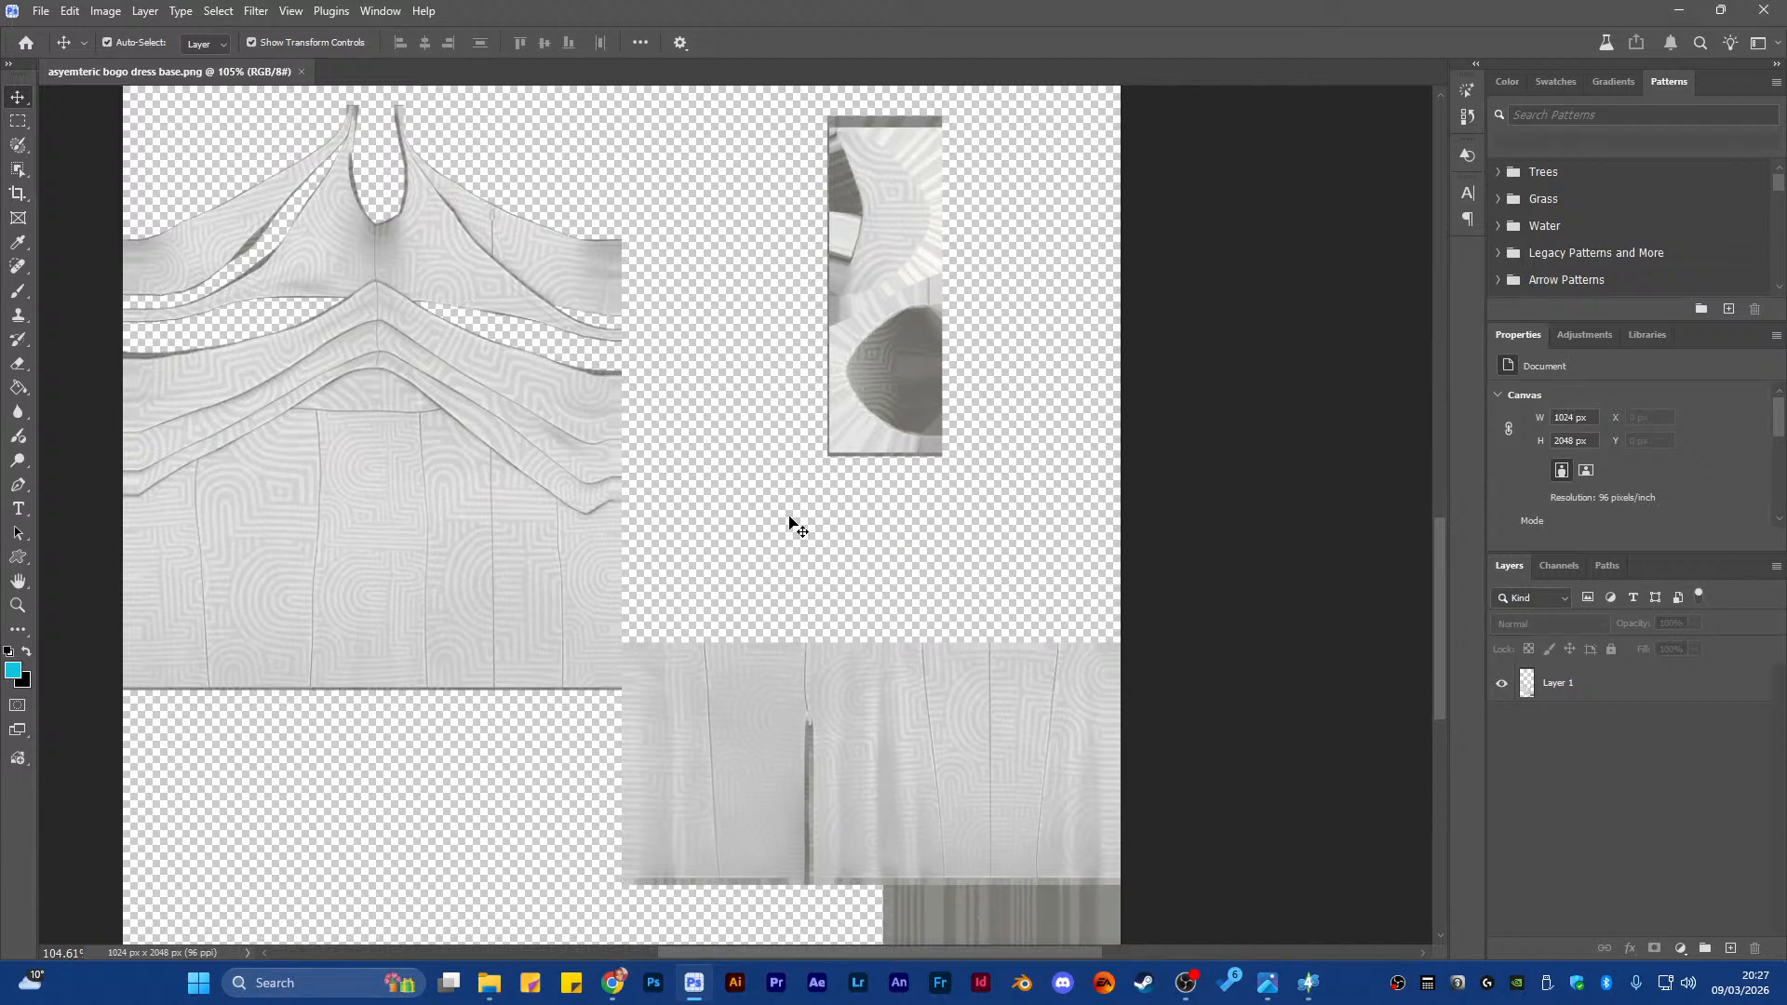
{"action": "scroll", "coordinate": [790, 525], "scroll_direction": "down", "scroll_amount": 2}
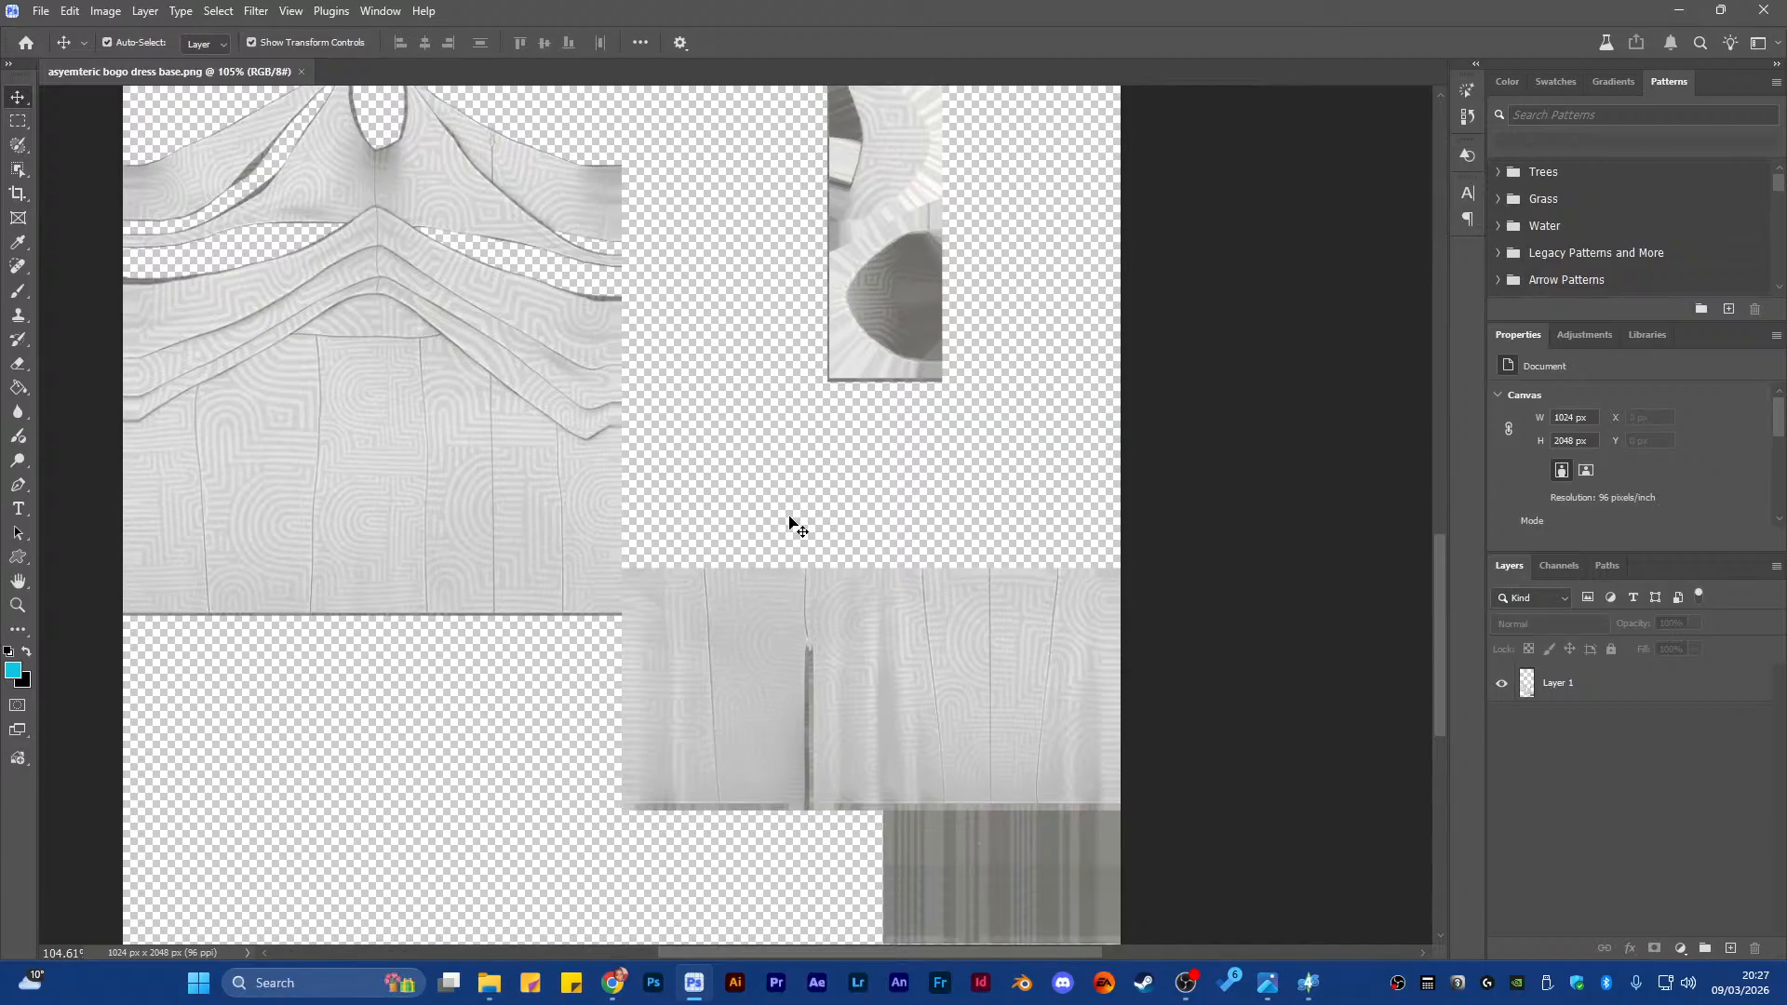
{"action": "scroll", "coordinate": [790, 527], "scroll_direction": "up", "scroll_amount": 1}
Duplicate Layer 1, hide the original layer and make the copy the active layer
{"action": "left_click", "coordinate": [1666, 688]}
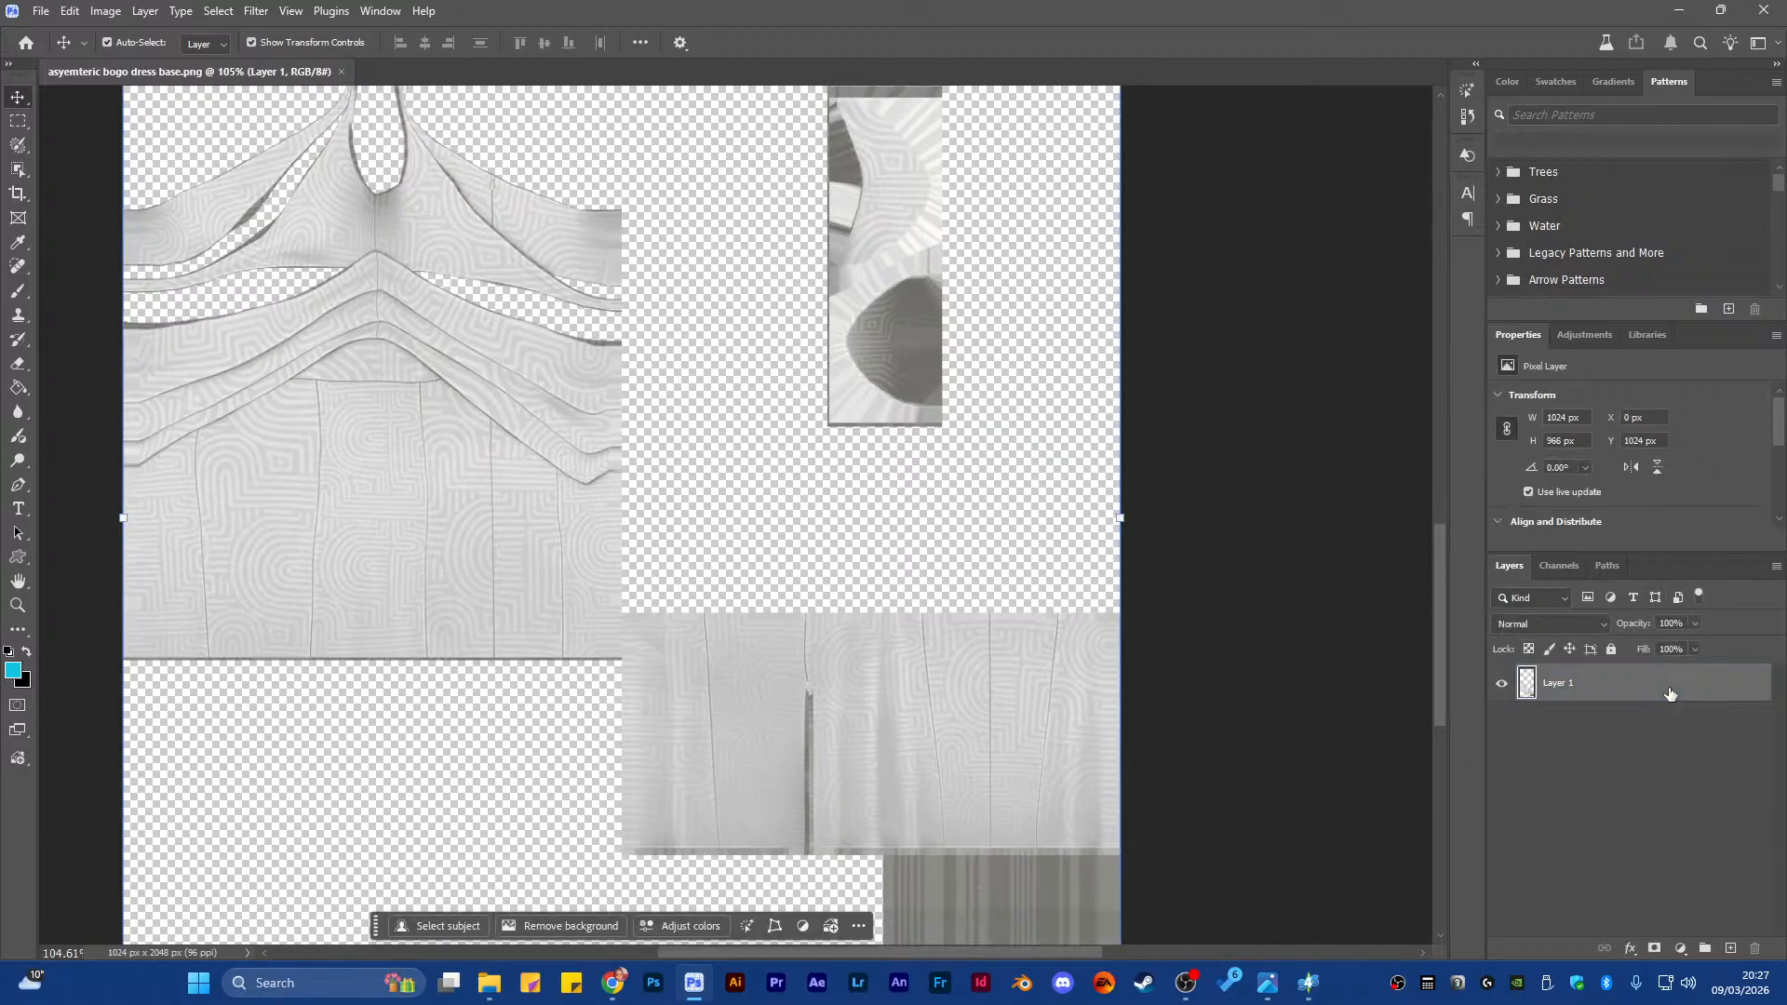
{"action": "right_click", "coordinate": [1667, 689]}
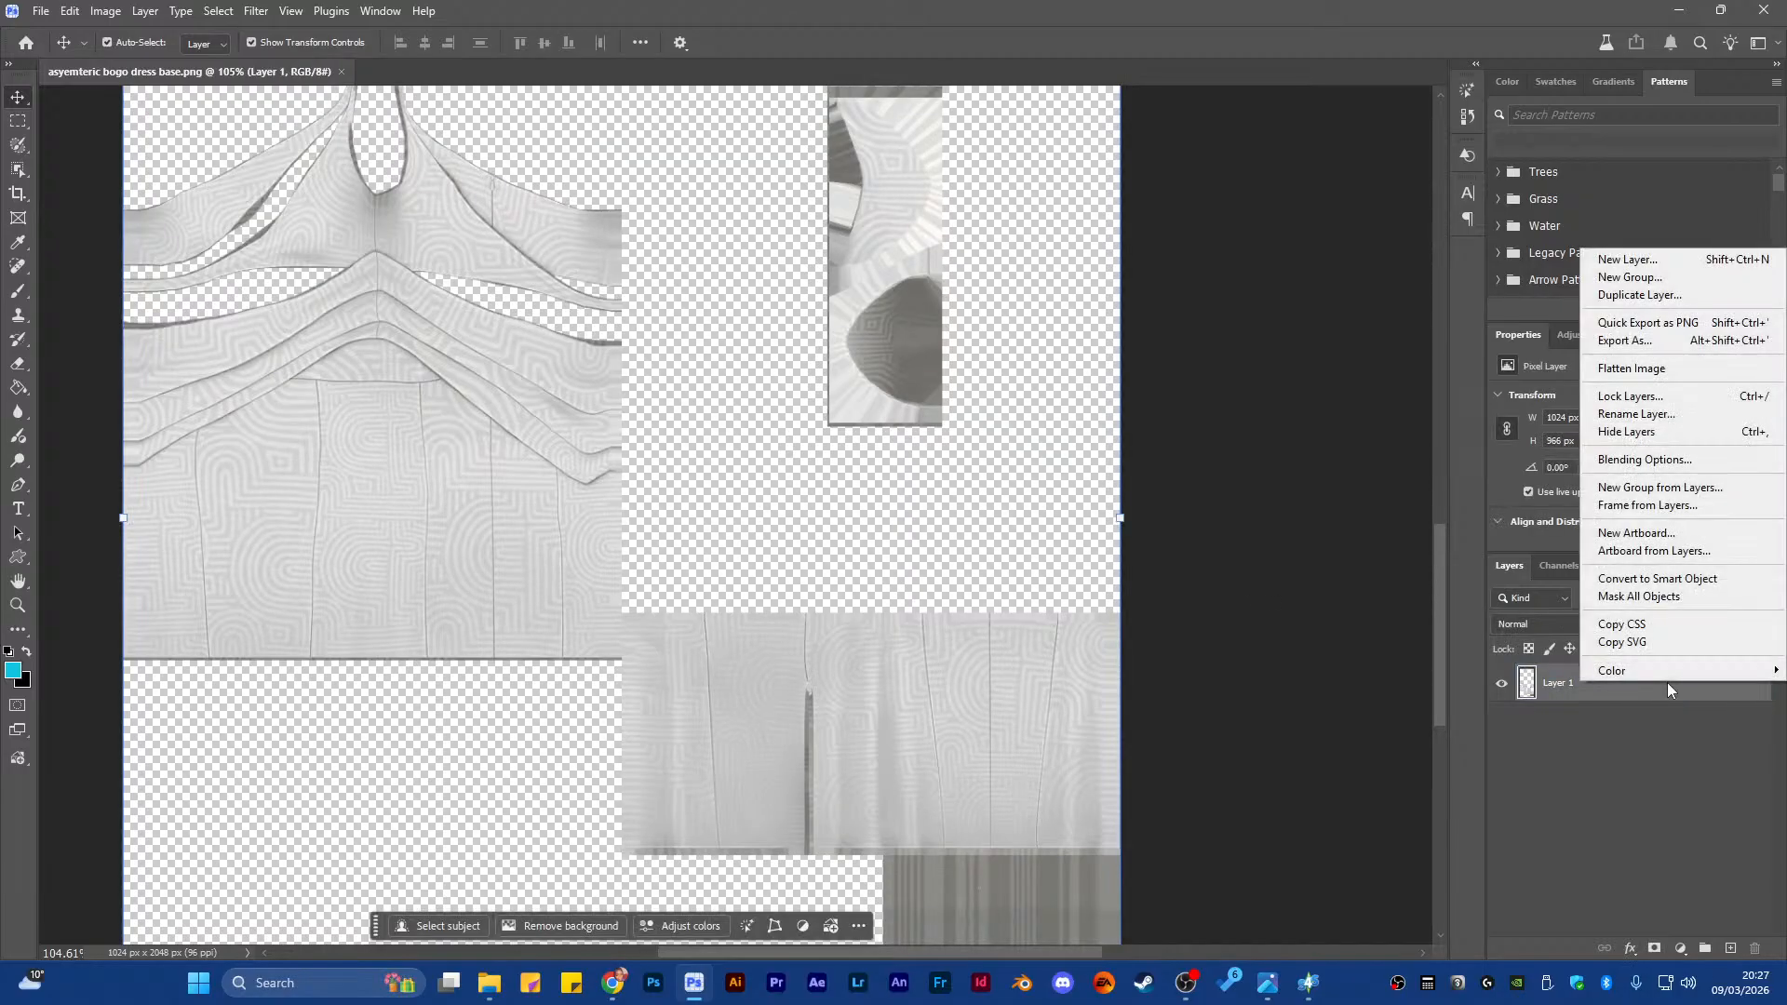
{"action": "left_click", "coordinate": [1674, 300]}
{"action": "left_click", "coordinate": [1040, 274]}
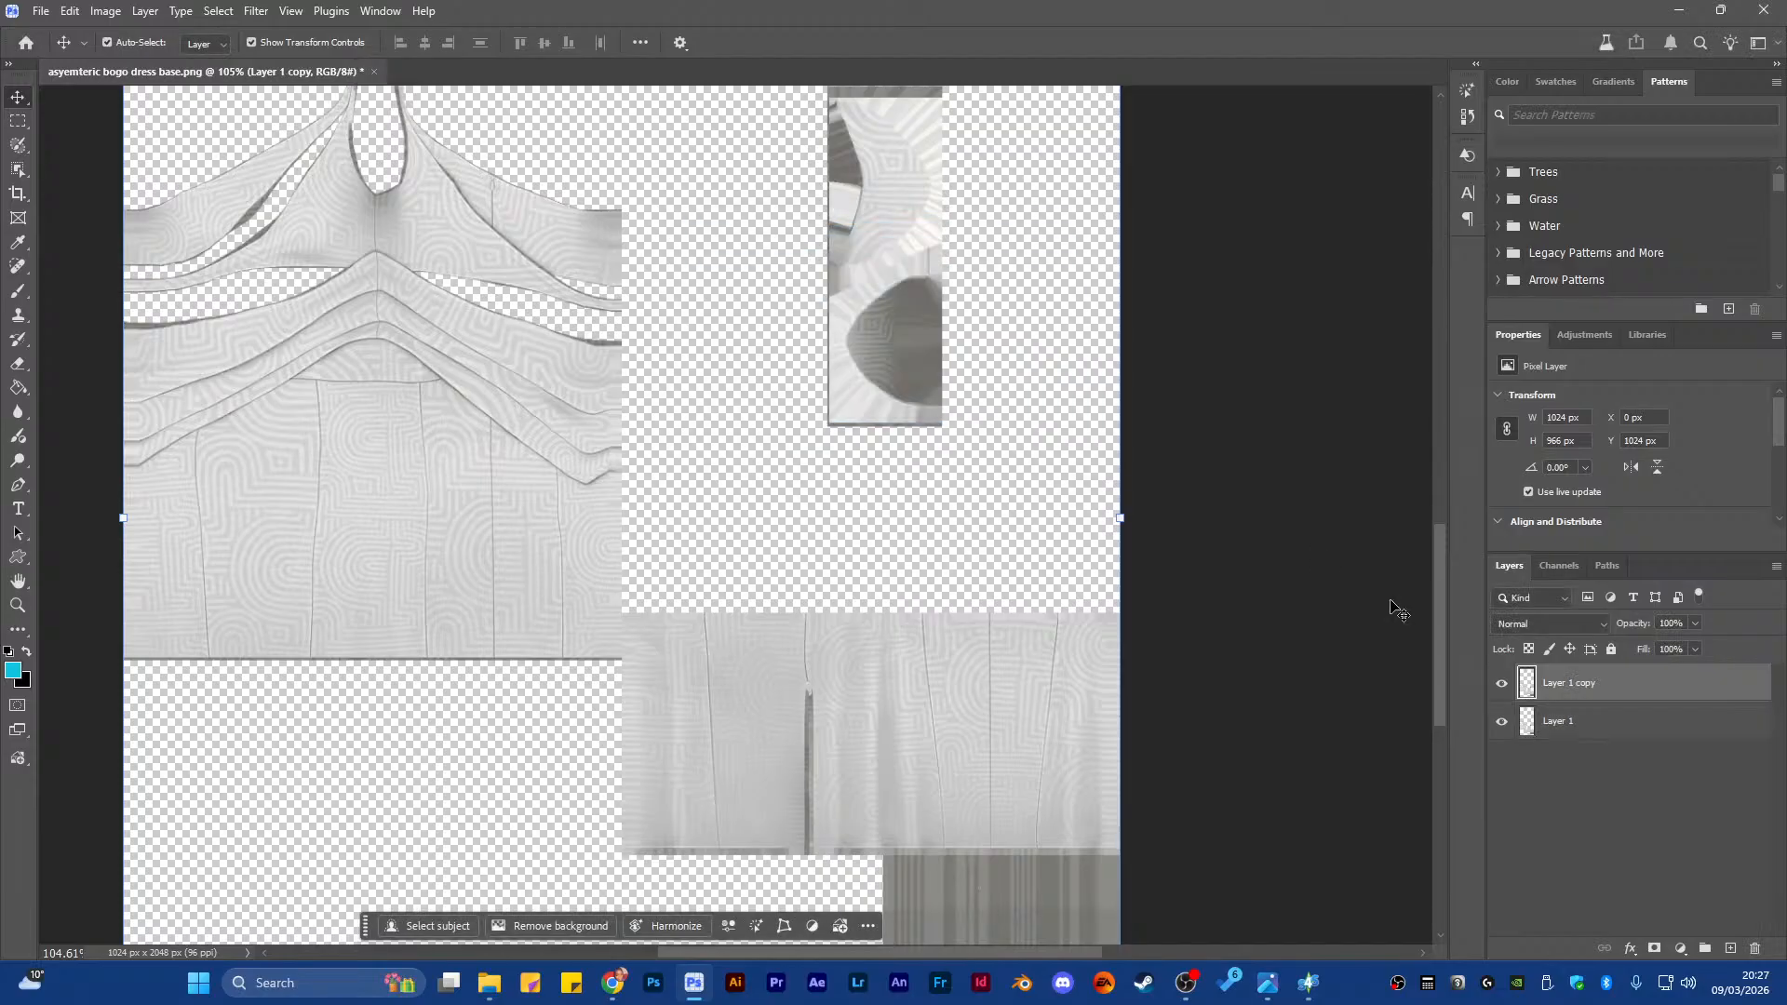
{"action": "left_click", "coordinate": [1531, 729]}
{"action": "left_click", "coordinate": [1501, 722]}
{"action": "left_click", "coordinate": [1617, 689]}
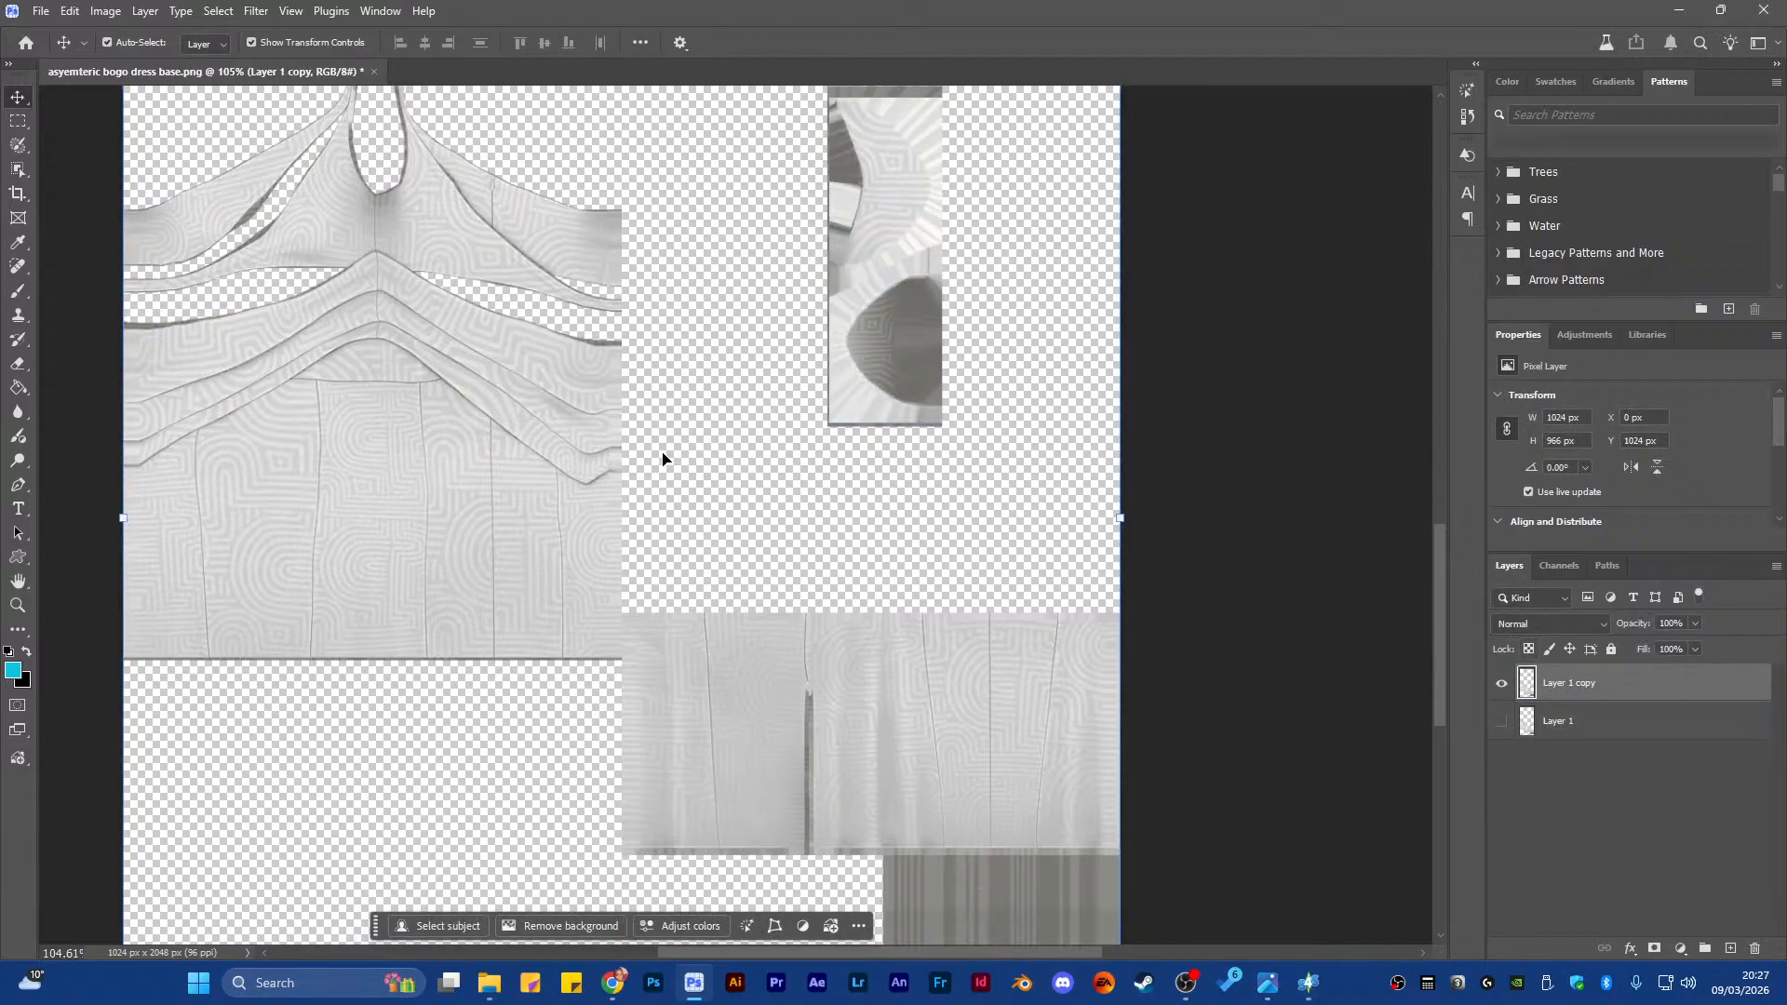
Look through the installed pattern presets and the Images folder under TEMPLATES AND TEXTURES for a suitable dress print
{"action": "scroll", "coordinate": [624, 433], "scroll_direction": "down", "scroll_amount": 3}
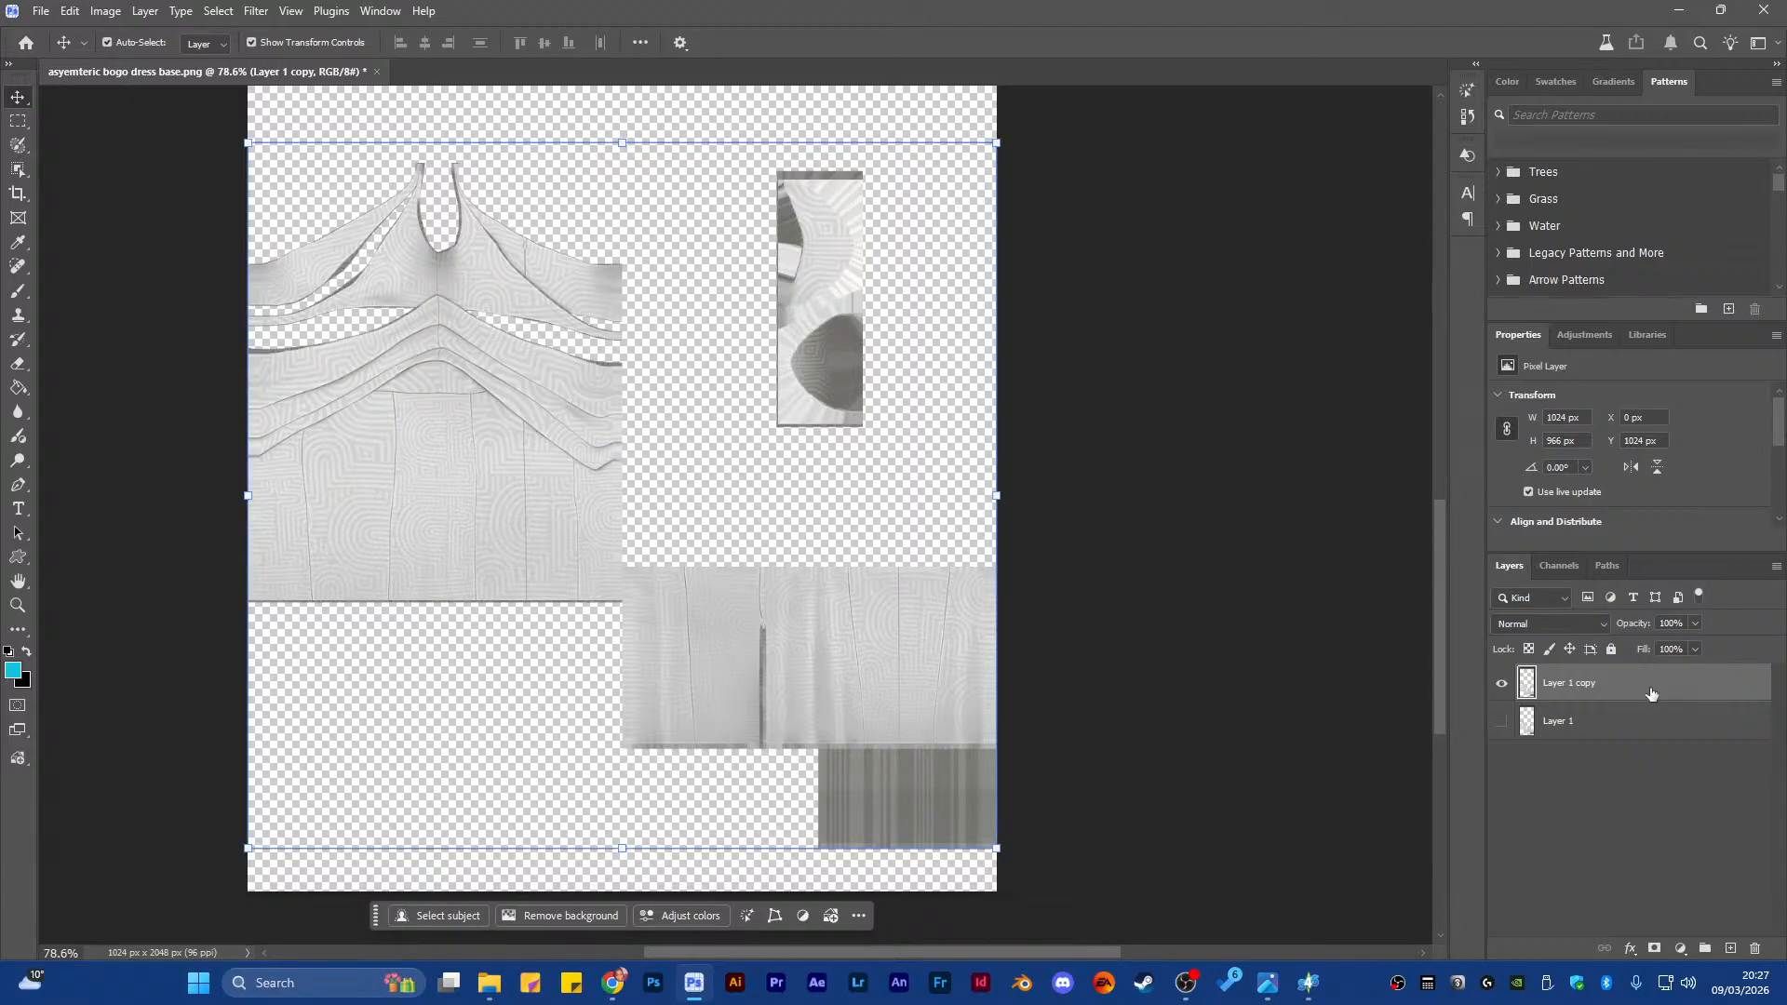
{"action": "scroll", "coordinate": [1567, 205], "scroll_direction": "down", "scroll_amount": 1}
{"action": "scroll", "coordinate": [1567, 205], "scroll_direction": "down", "scroll_amount": 3}
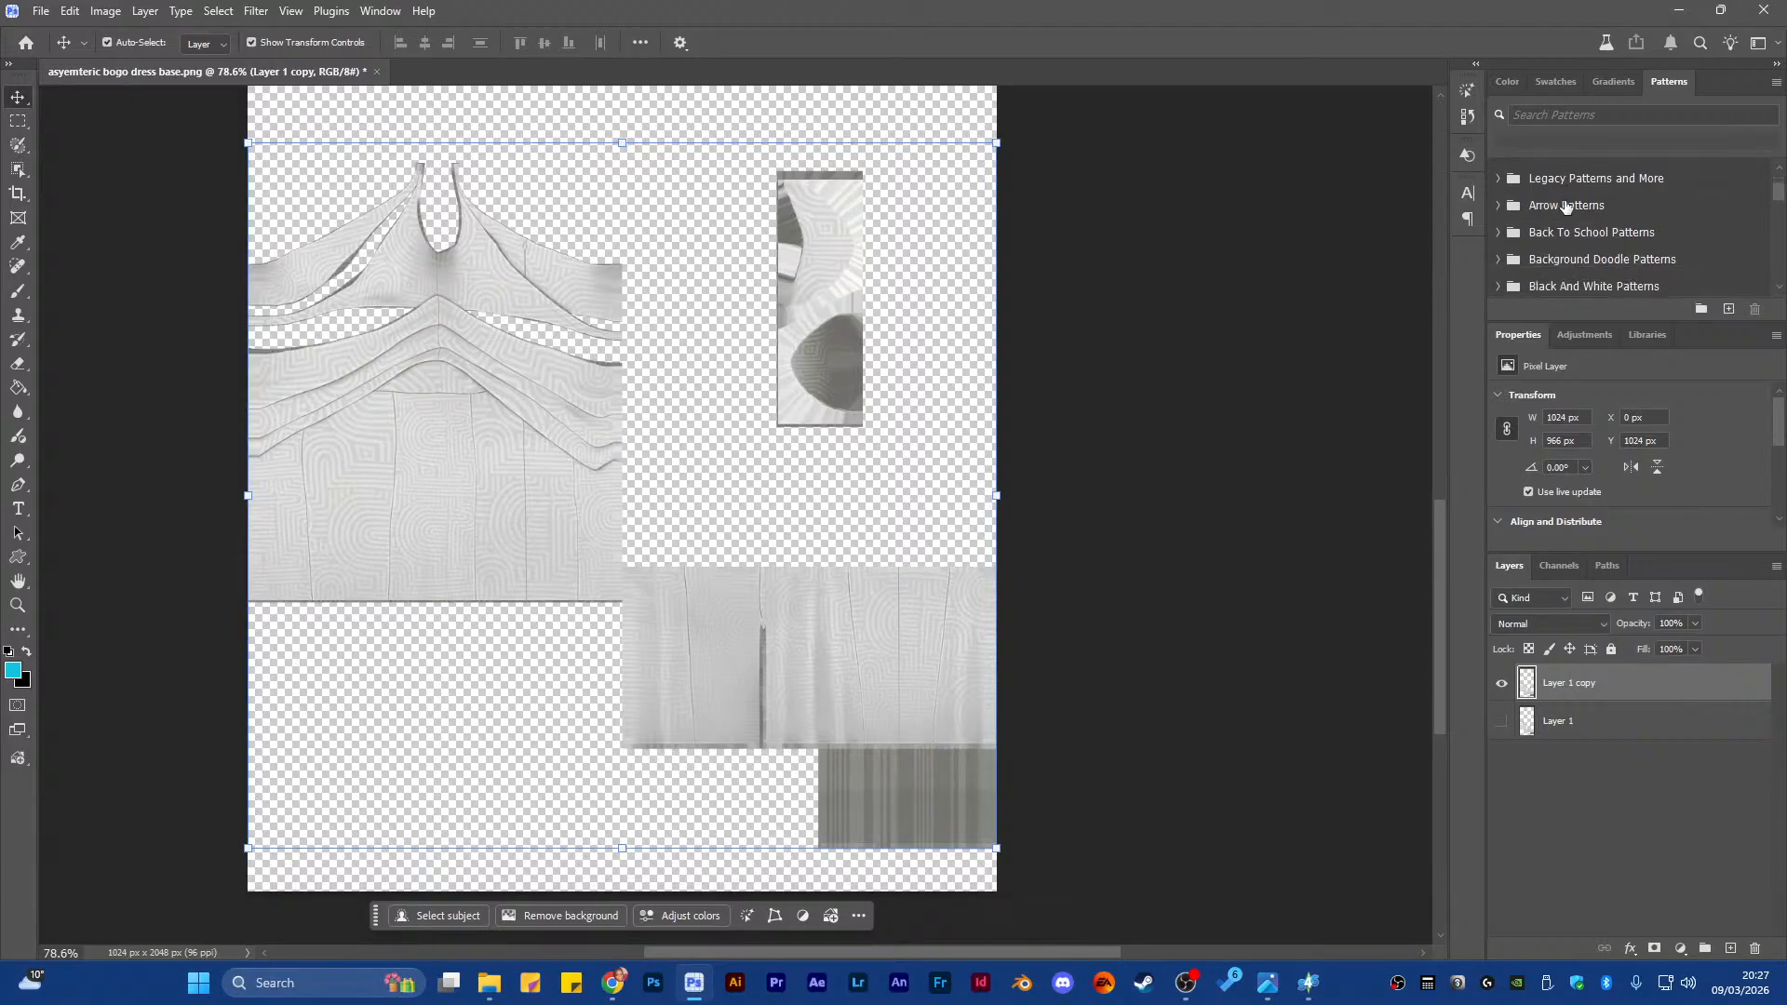
{"action": "scroll", "coordinate": [1553, 211], "scroll_direction": "down", "scroll_amount": 1}
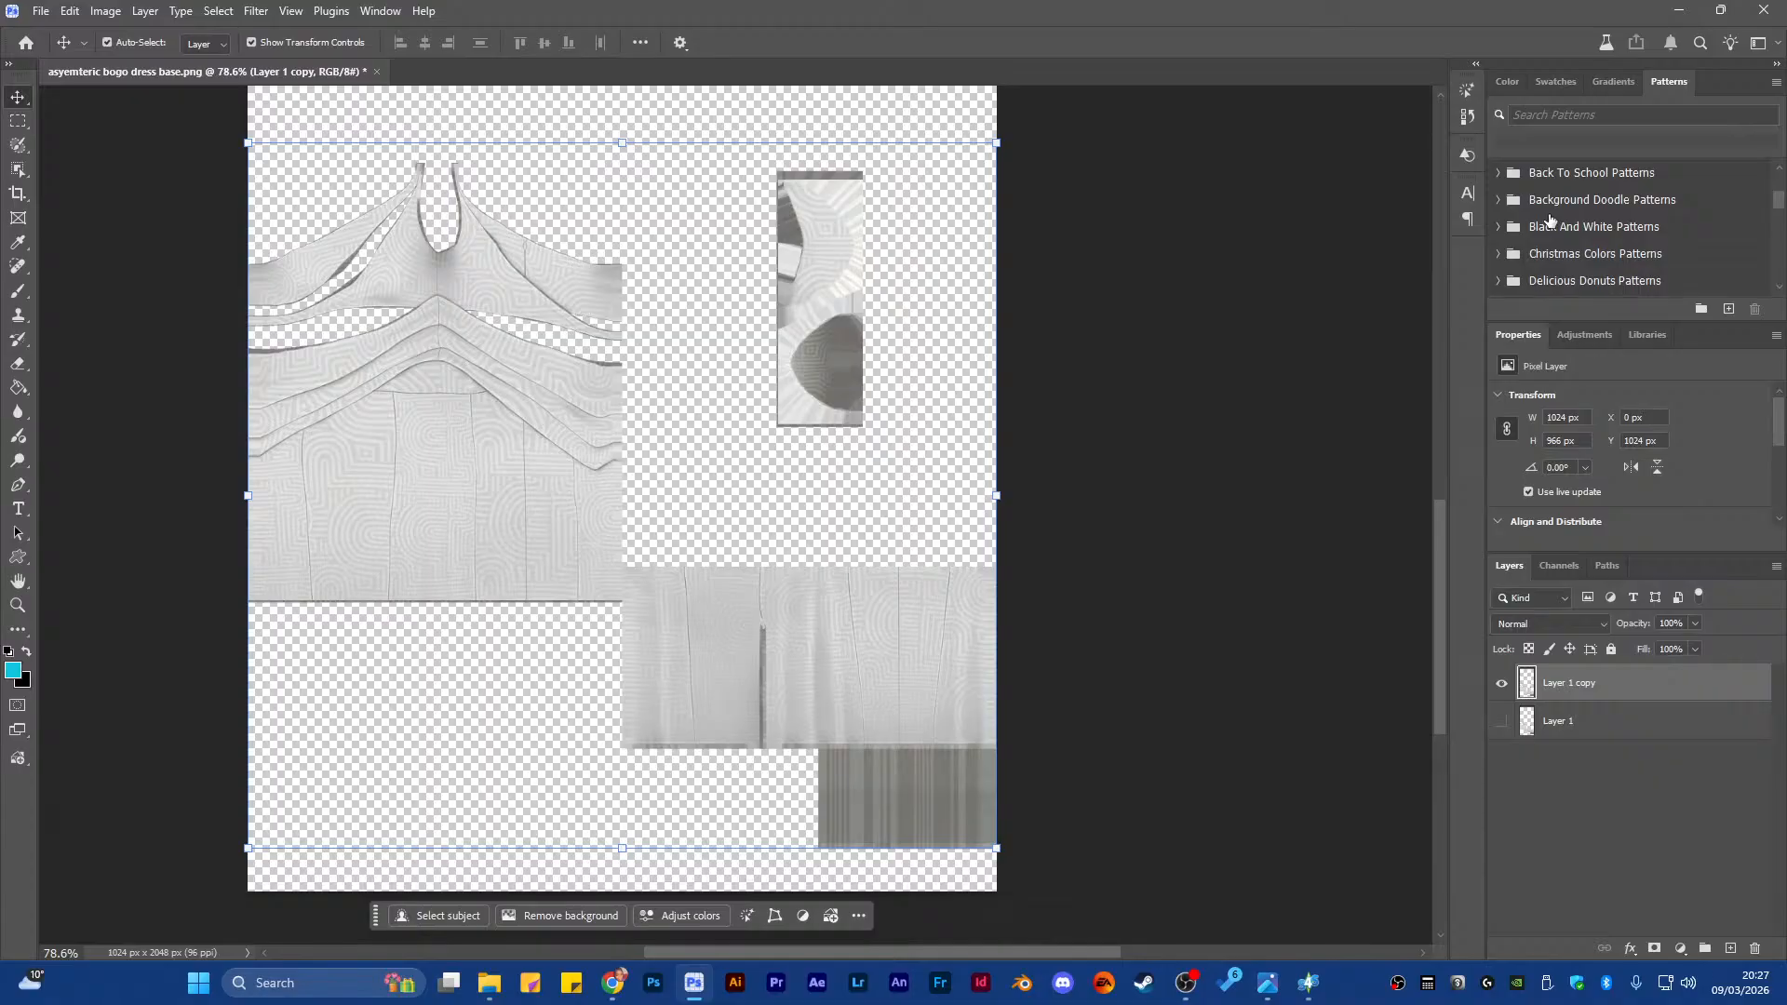
{"action": "mouse_move", "coordinate": [489, 983]}
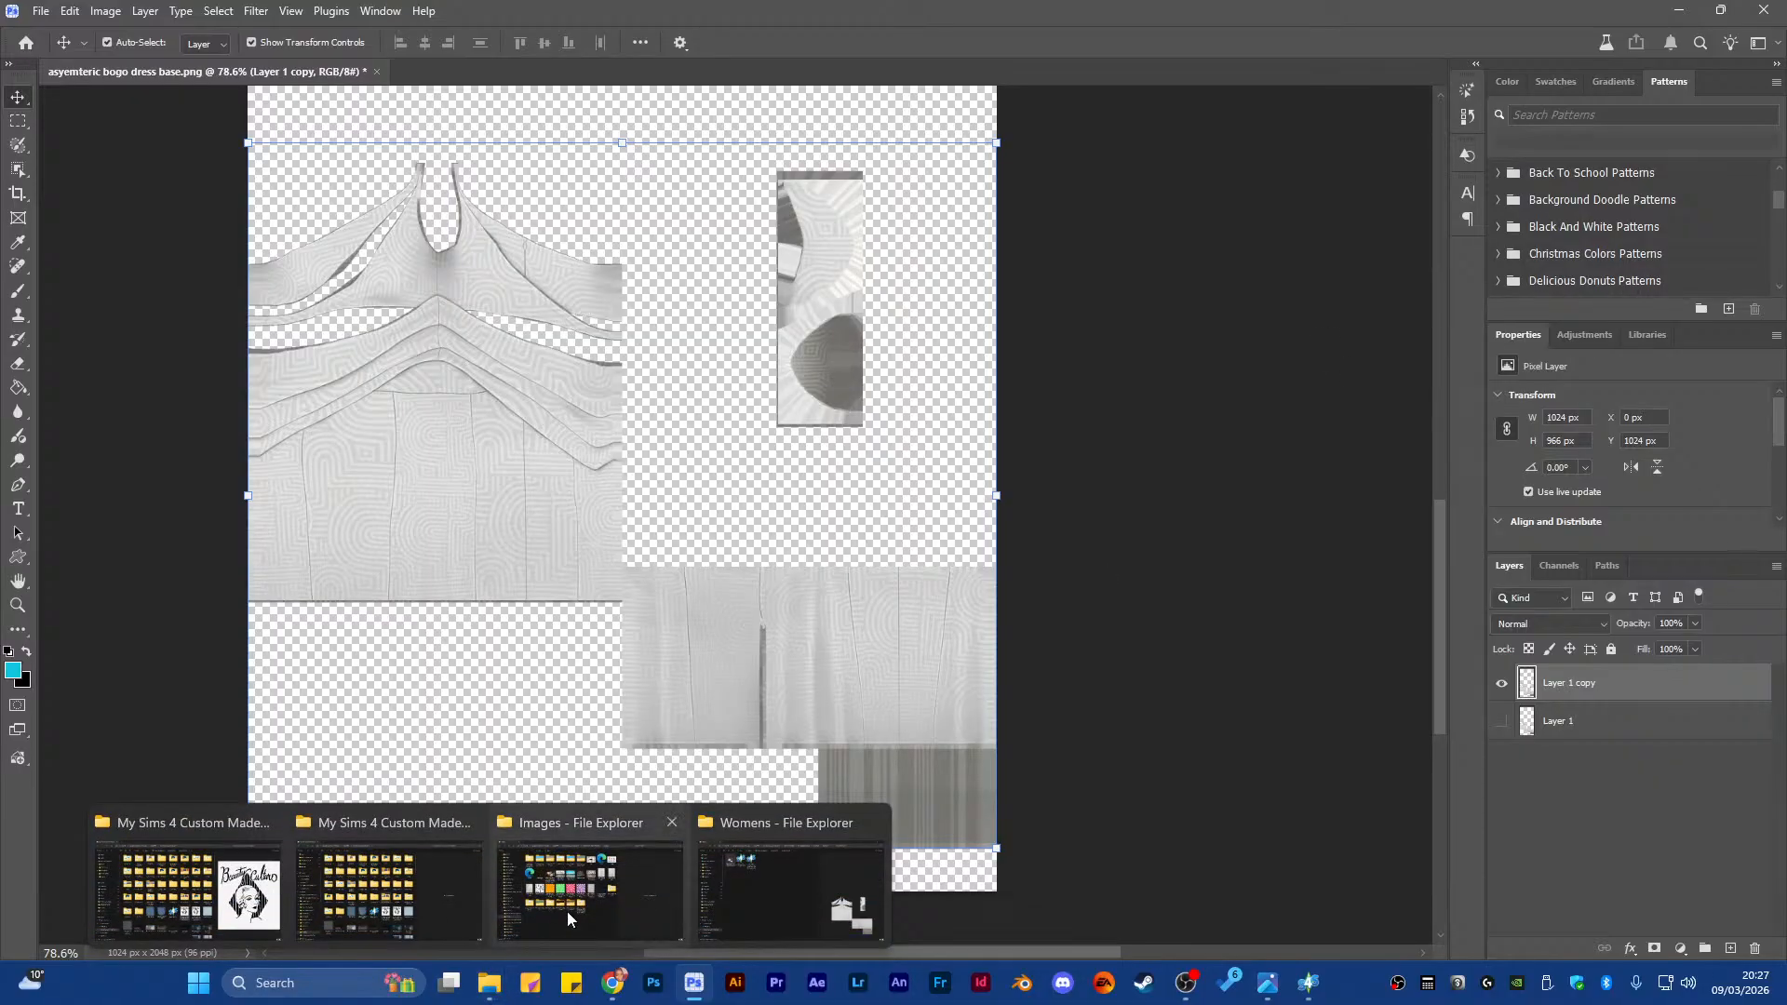
{"action": "mouse_move", "coordinate": [566, 912]}
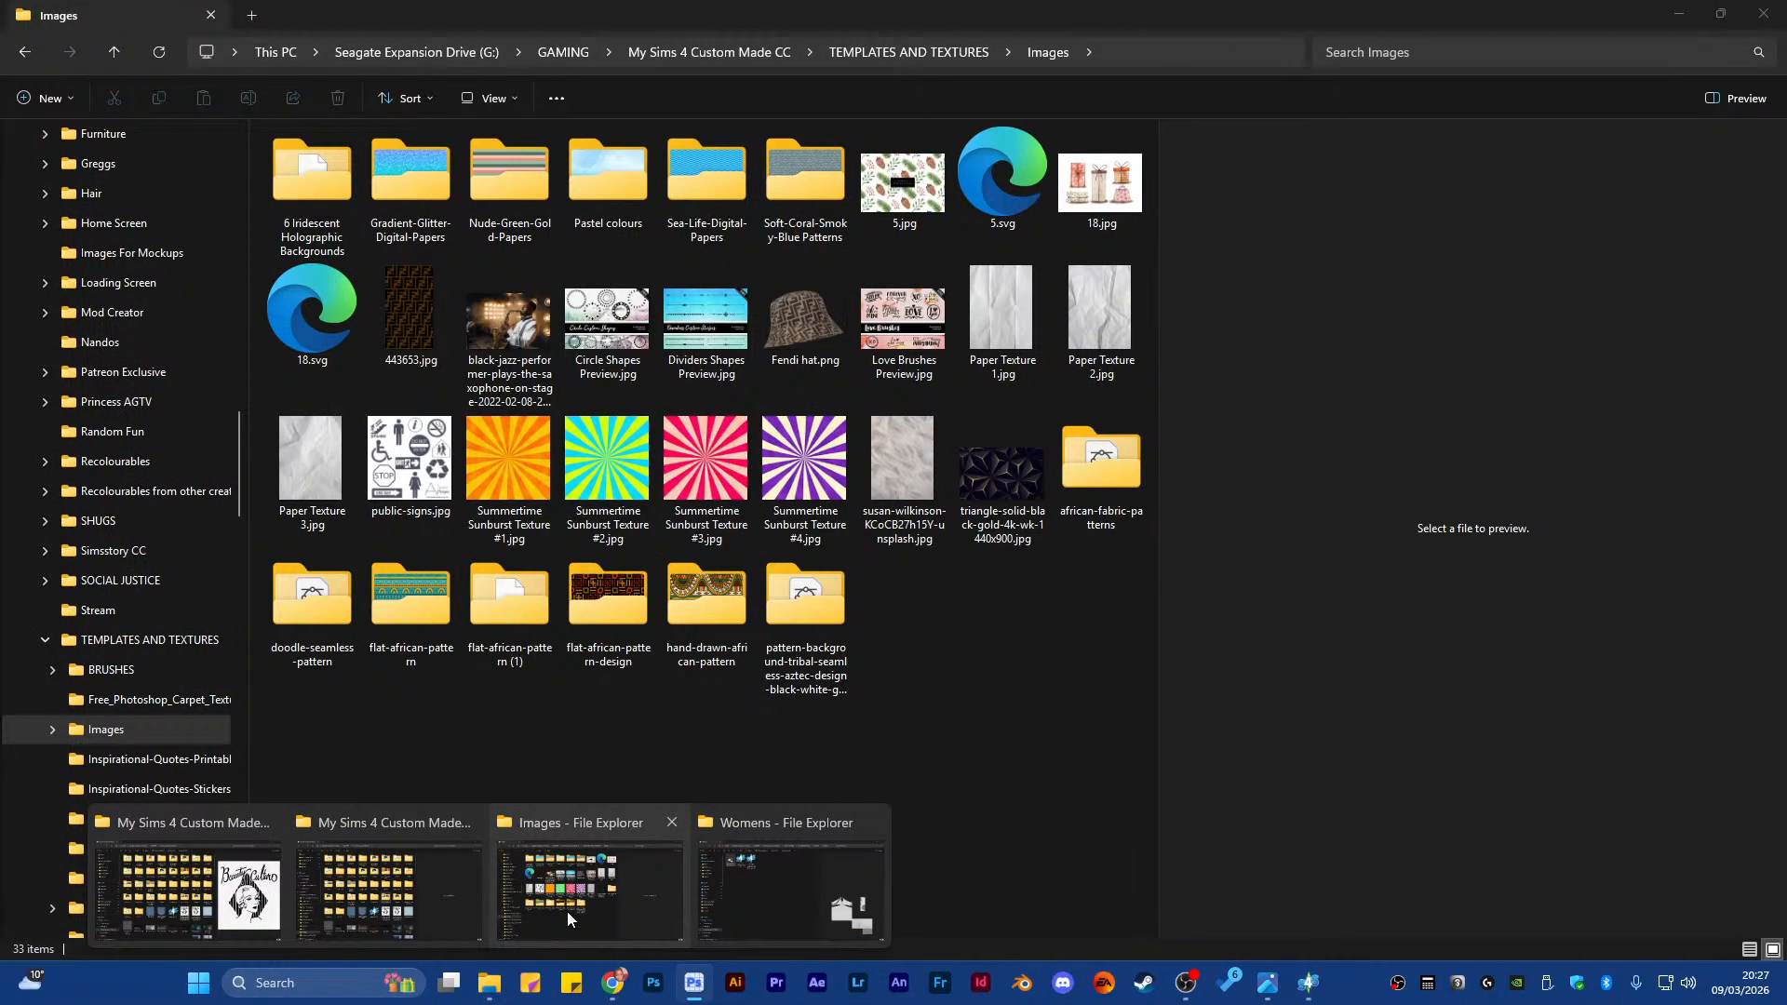
{"action": "left_click", "coordinate": [566, 912]}
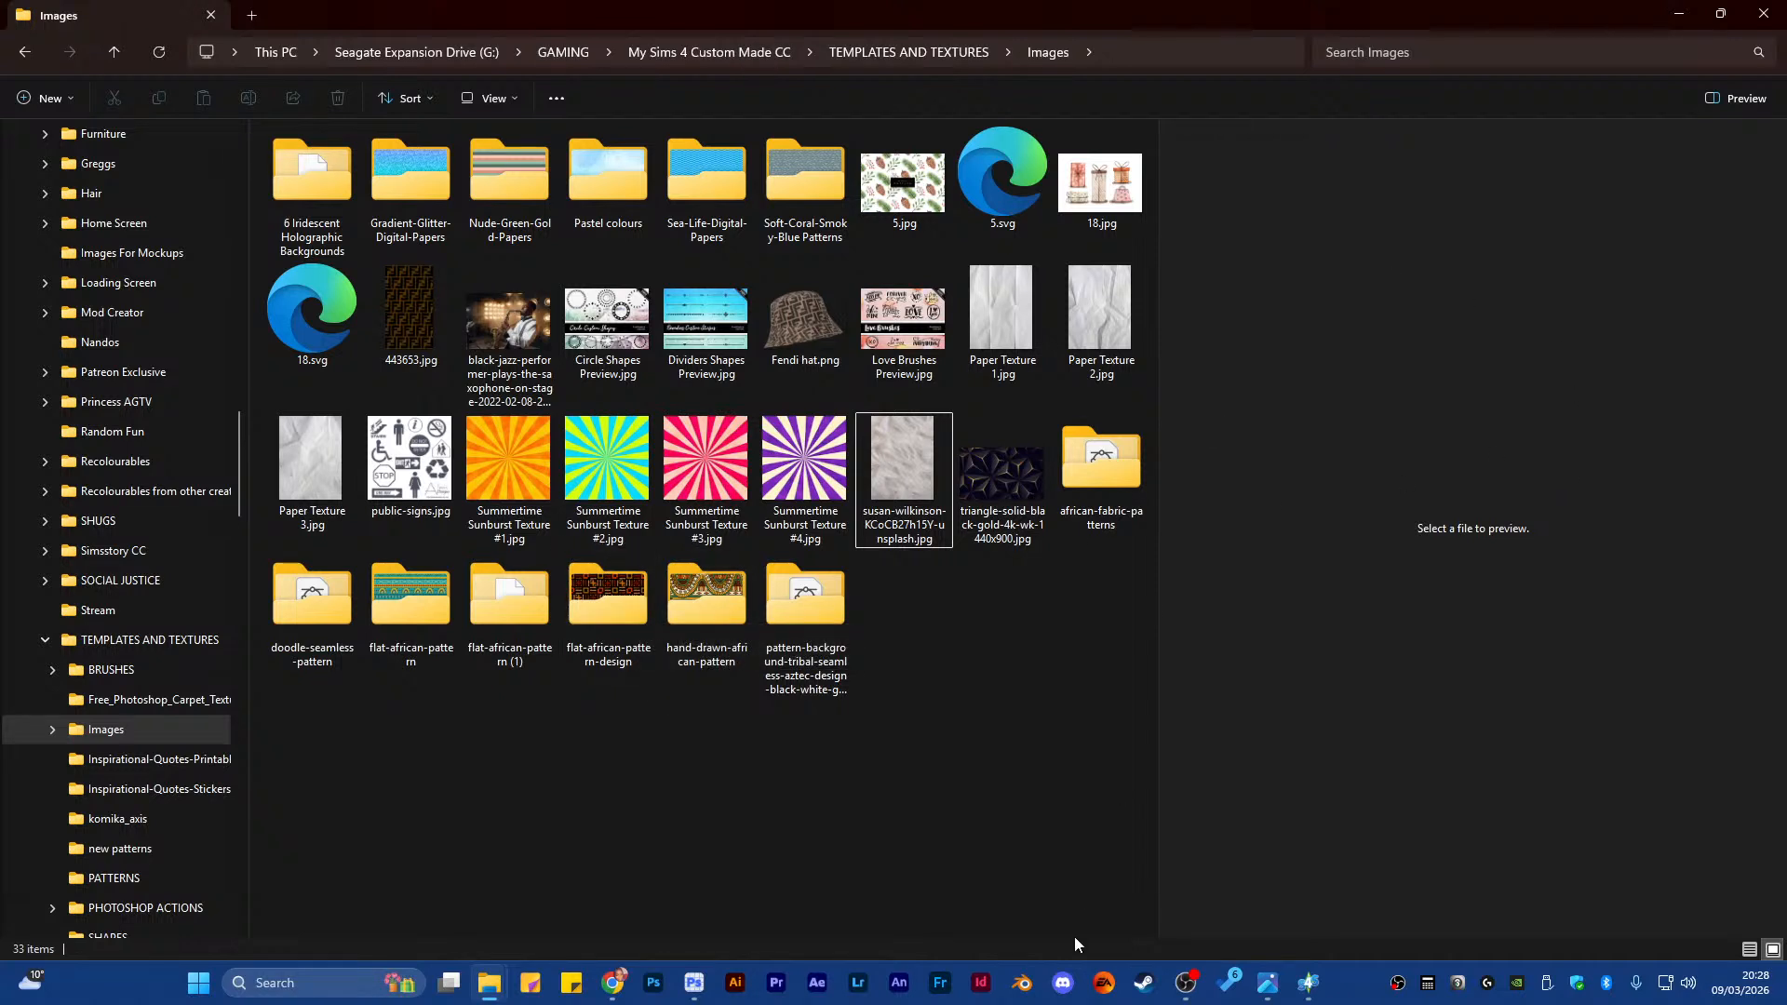
{"action": "left_click", "coordinate": [693, 983]}
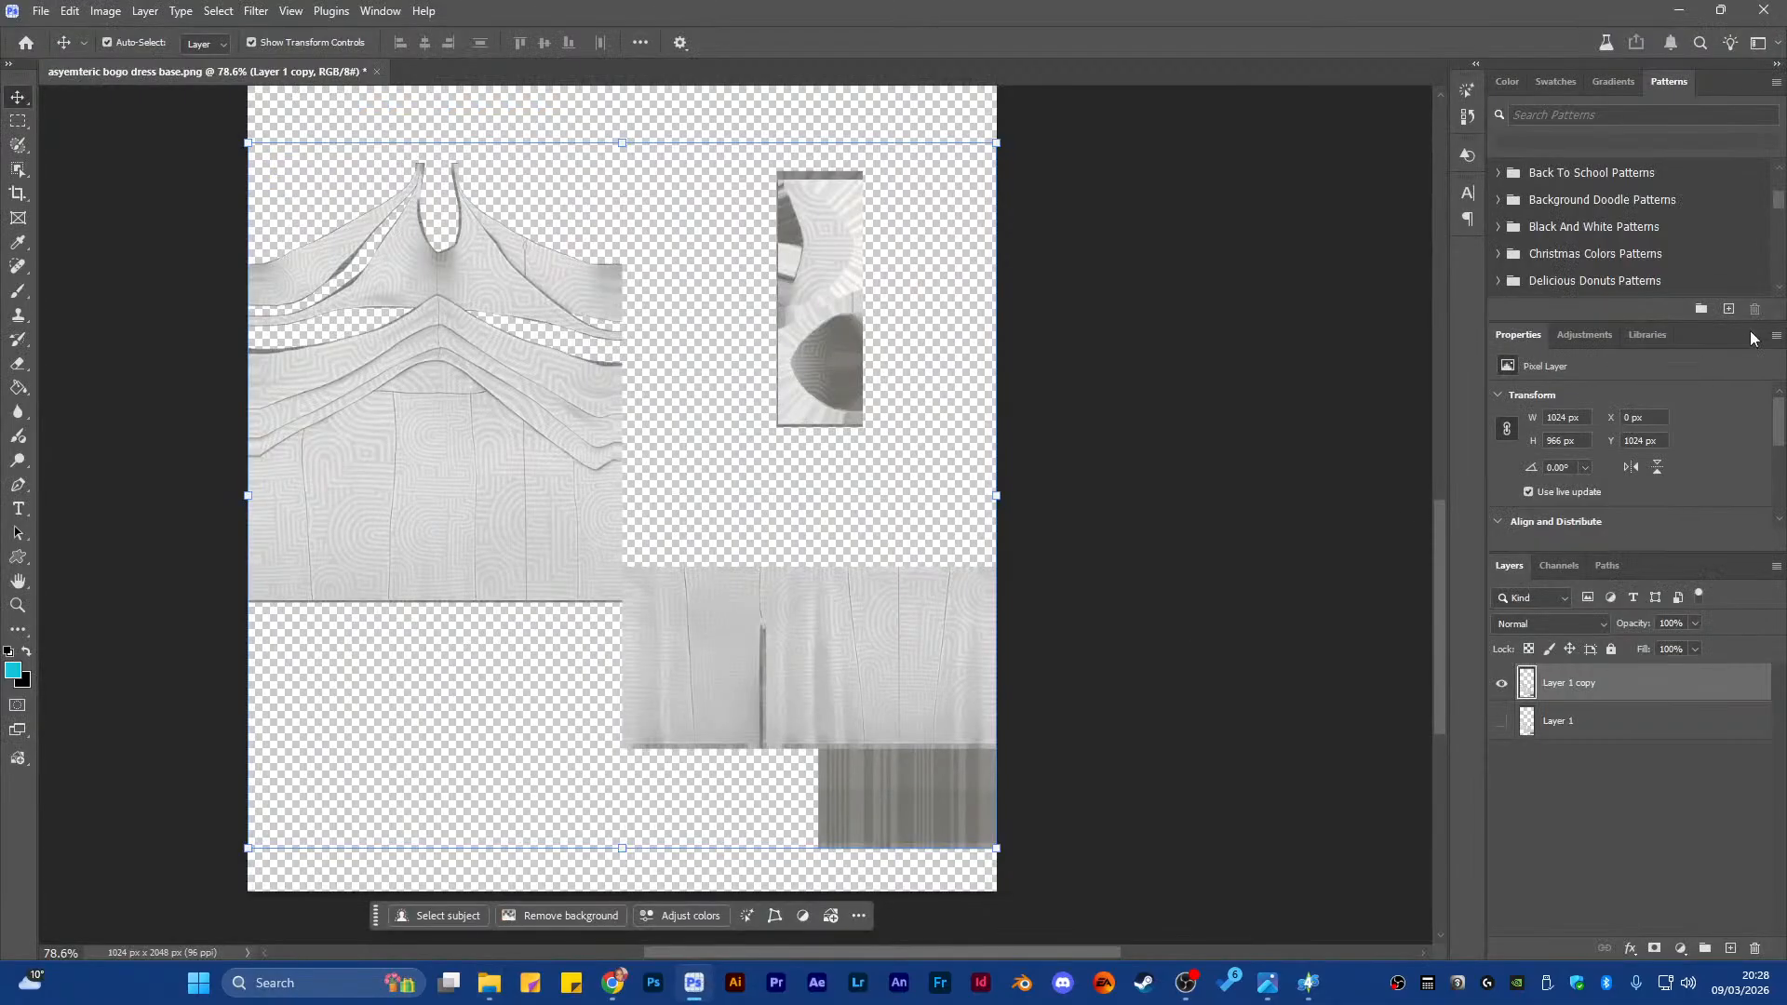
{"action": "scroll", "coordinate": [1731, 256], "scroll_direction": "down", "scroll_amount": 2}
{"action": "scroll", "coordinate": [1690, 274], "scroll_direction": "down", "scroll_amount": 10}
{"action": "scroll", "coordinate": [1690, 274], "scroll_direction": "down", "scroll_amount": 1}
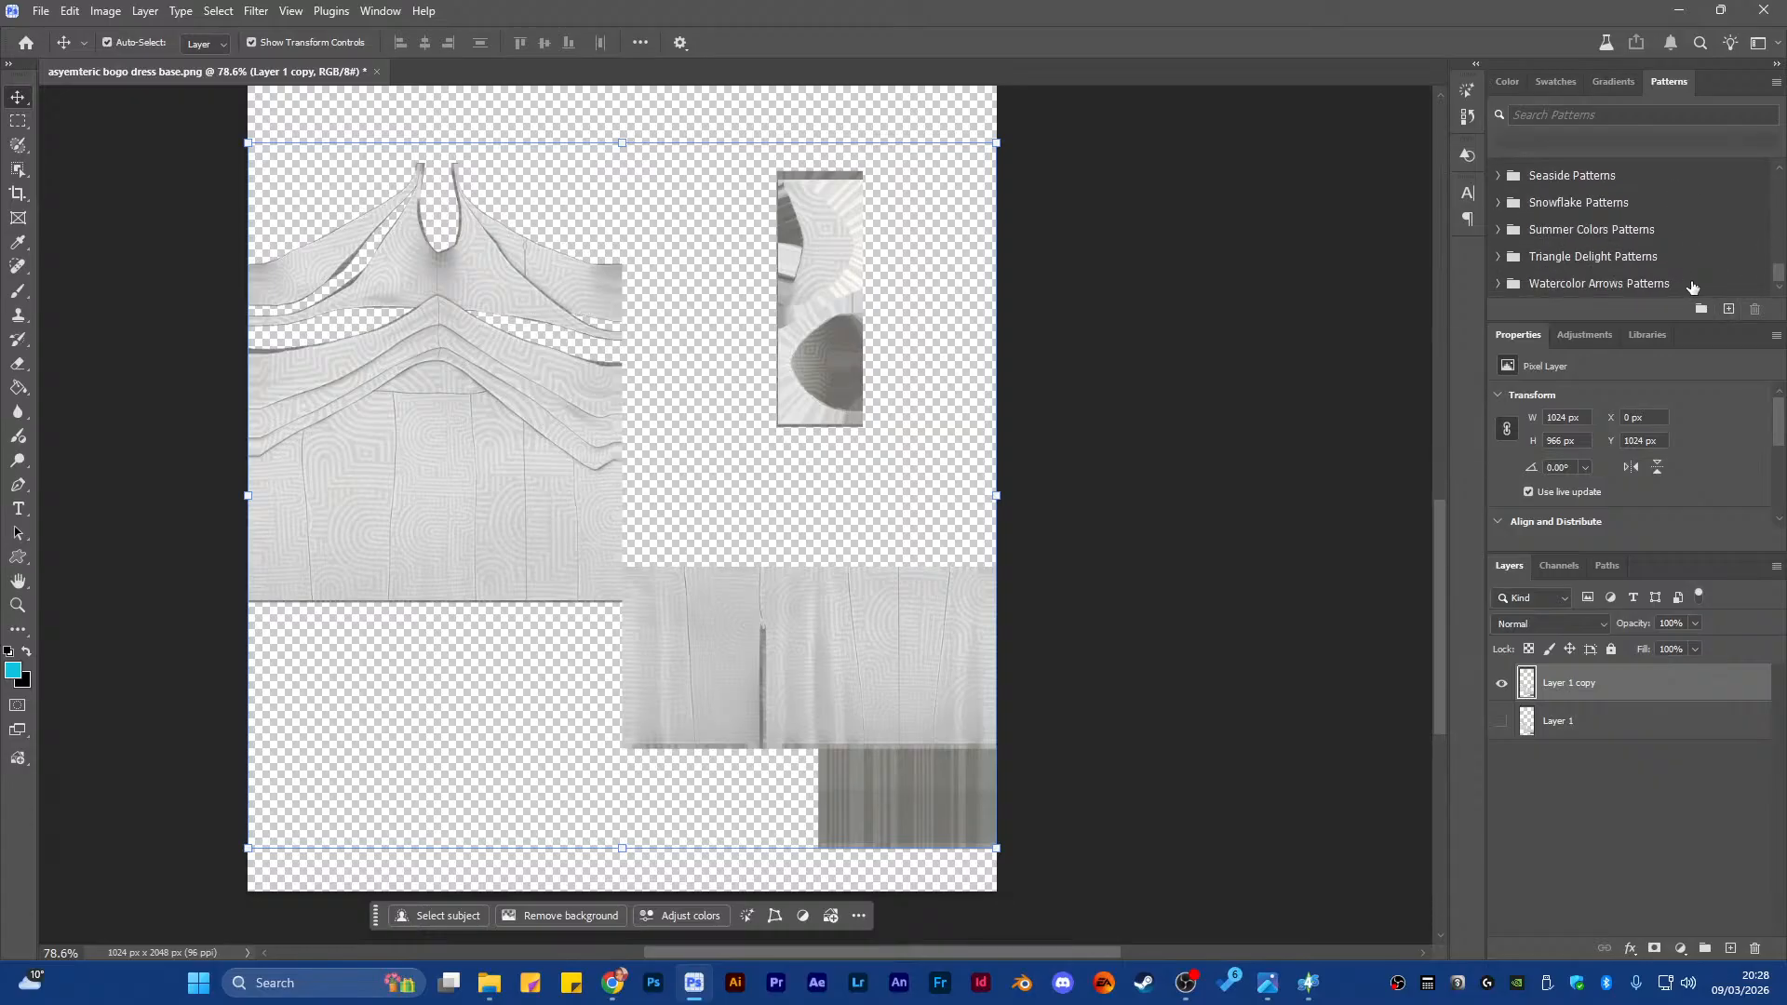
{"action": "left_click", "coordinate": [1775, 82]}
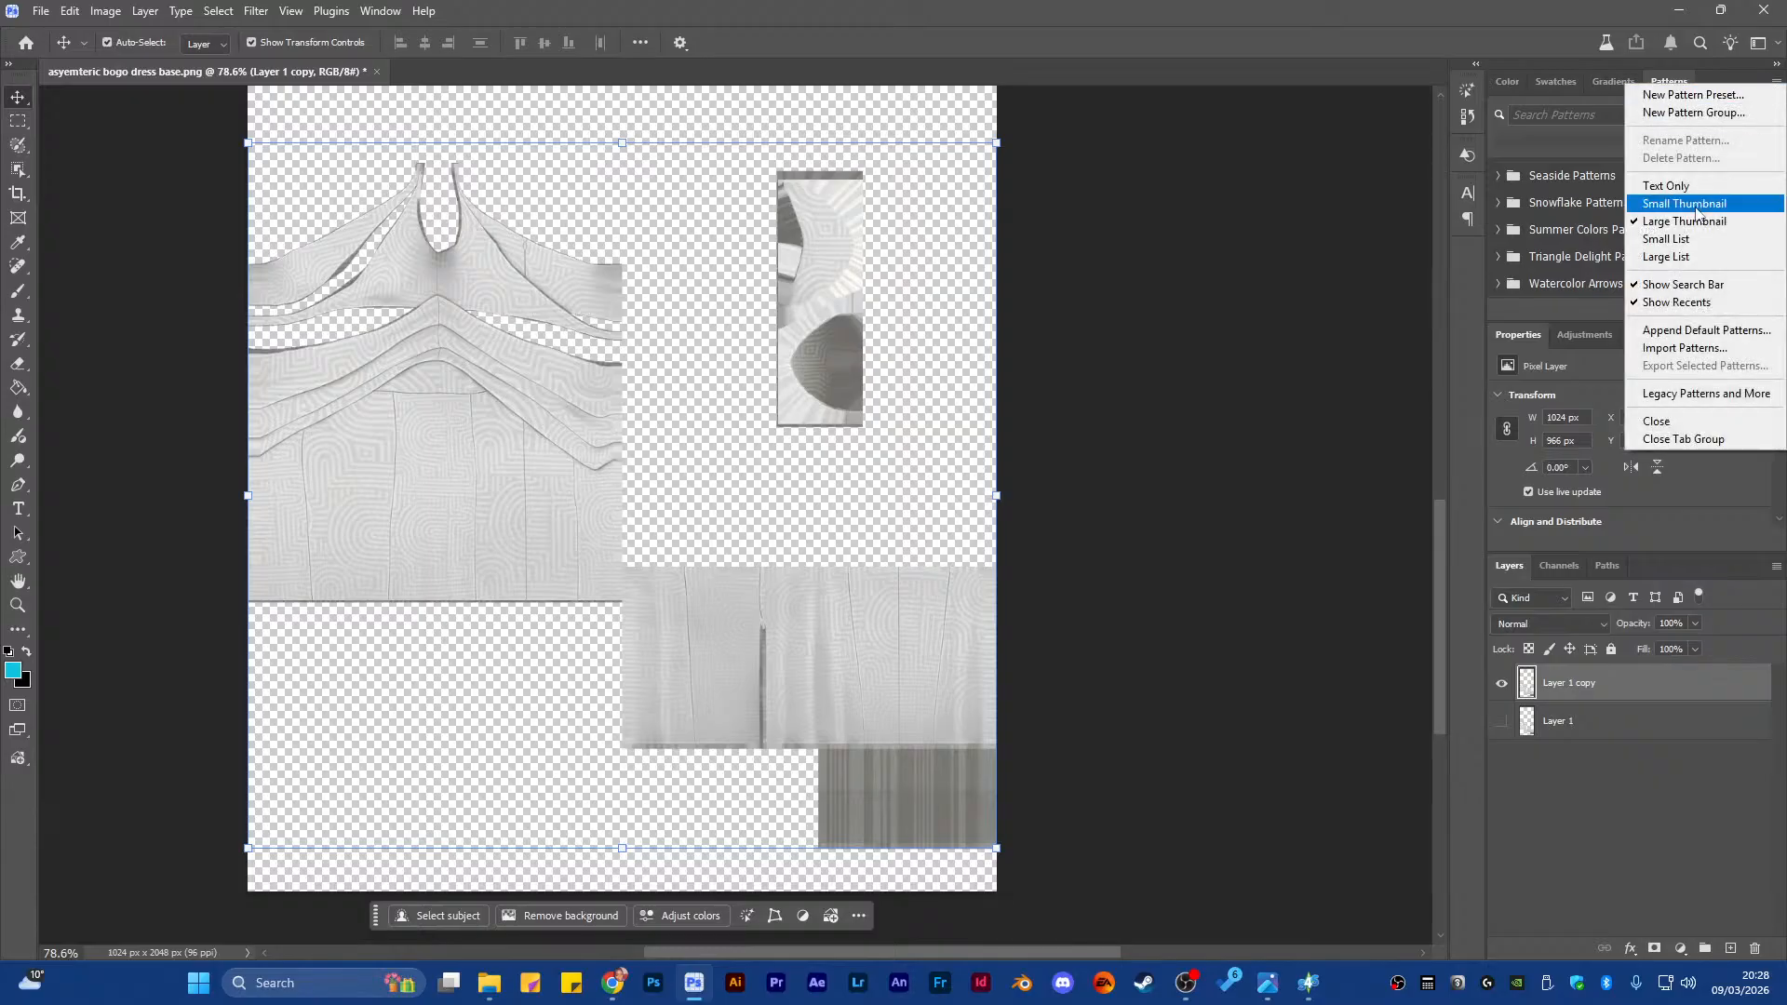
{"action": "left_click", "coordinate": [1686, 347]}
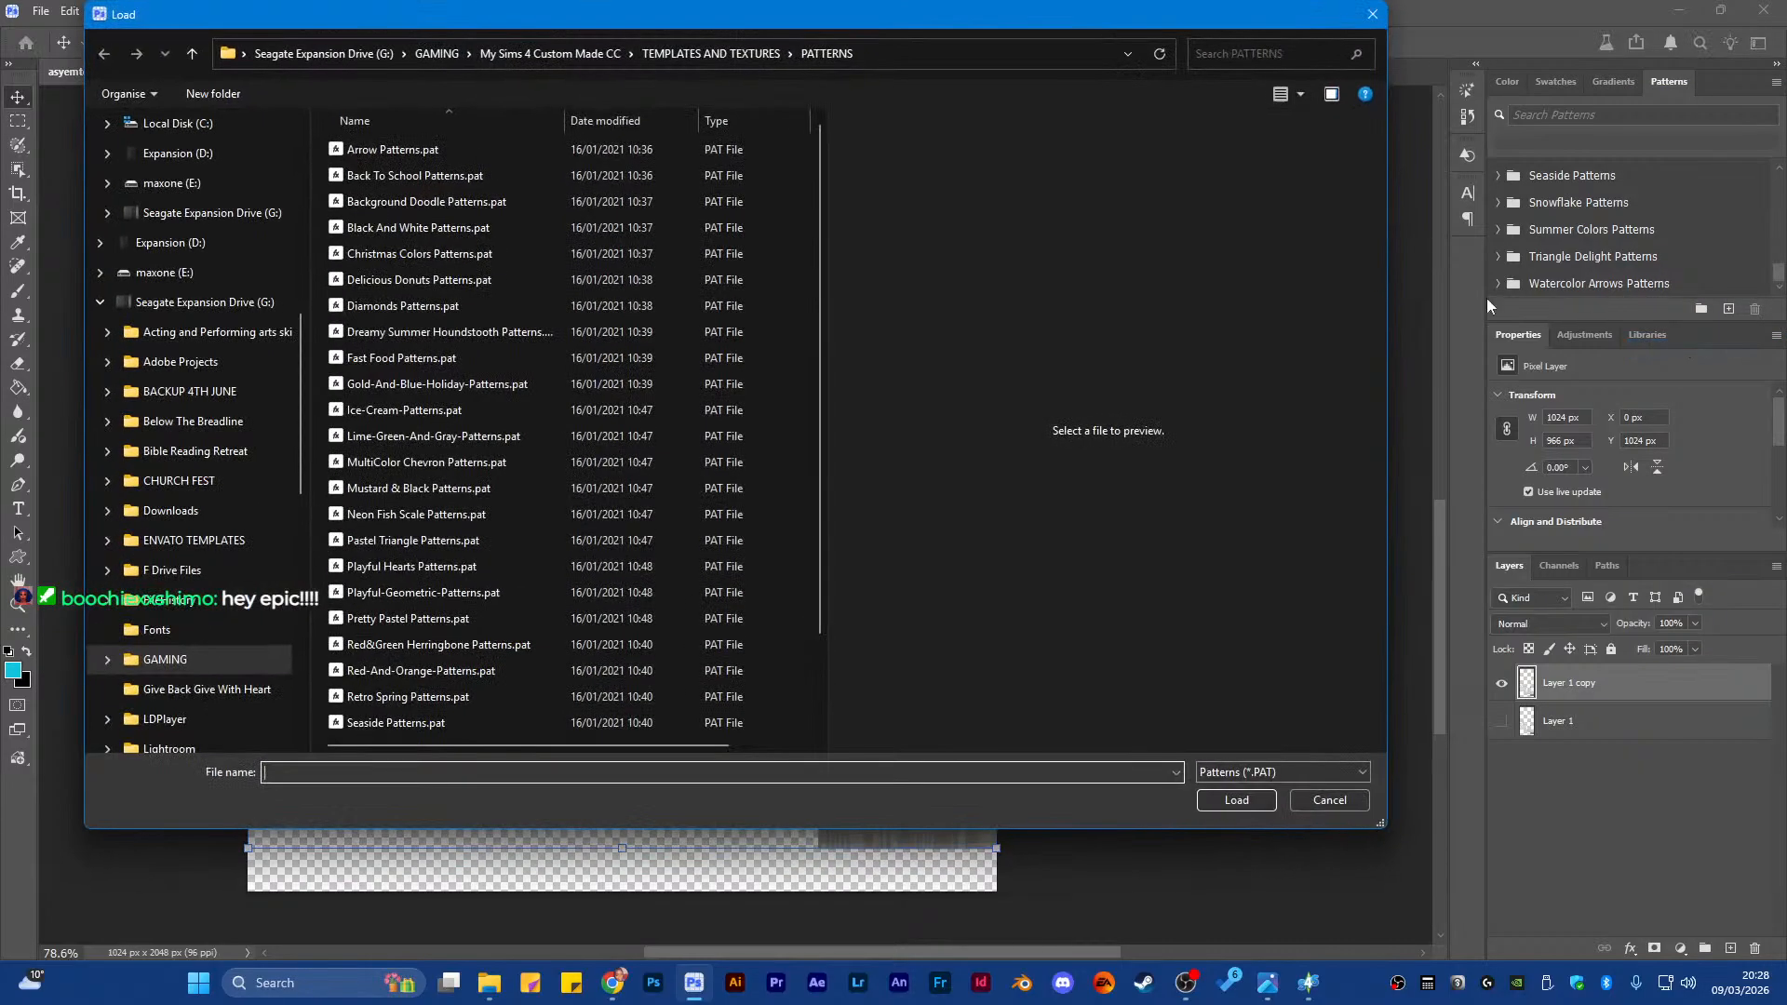
{"action": "left_click", "coordinate": [689, 54]}
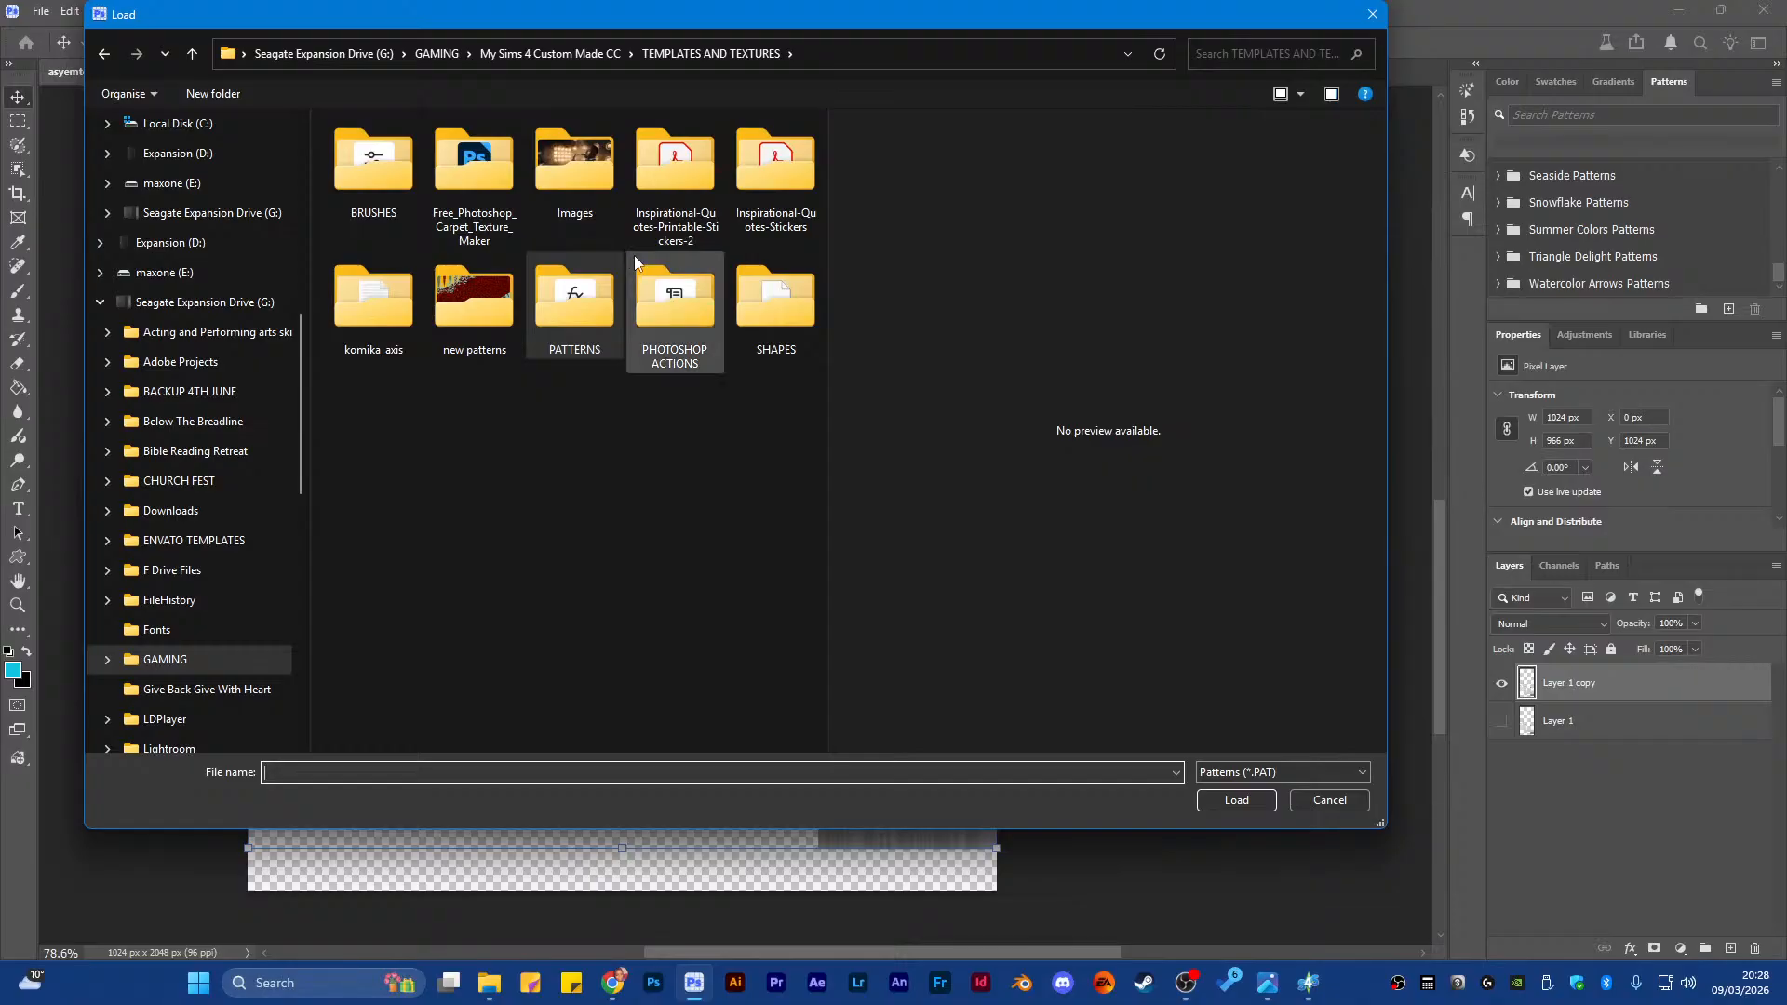
{"action": "double_click", "coordinate": [574, 168]}
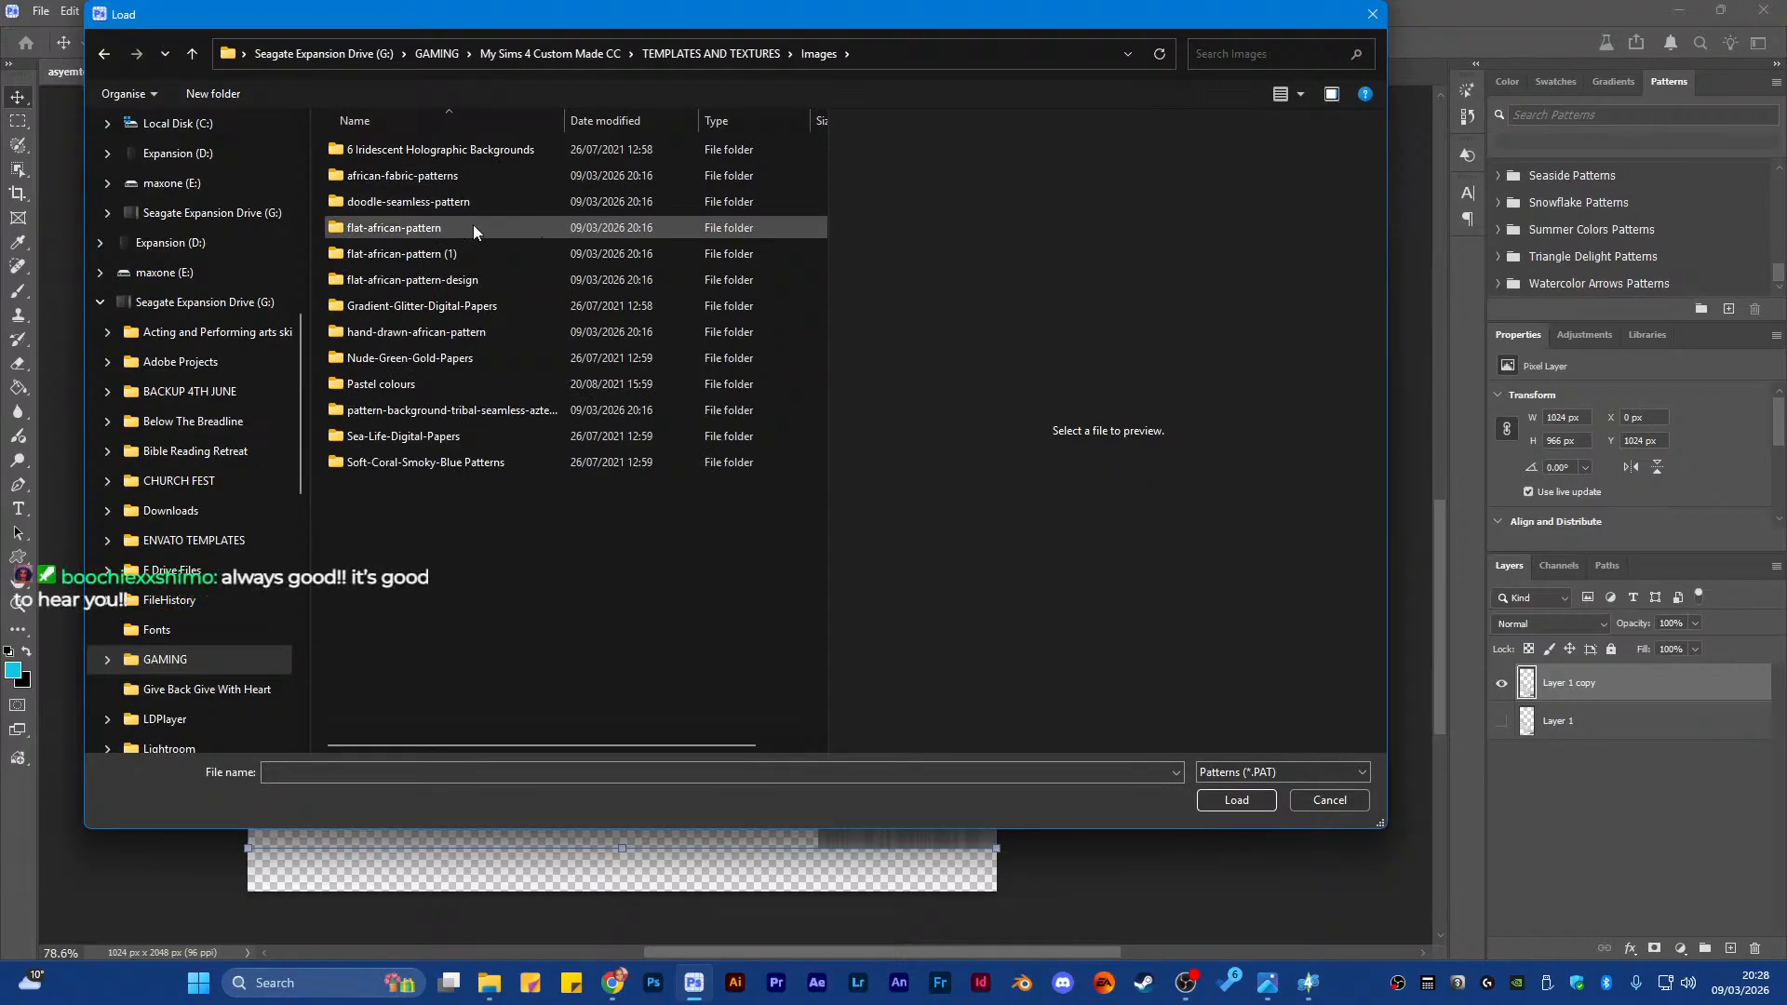
{"action": "double_click", "coordinate": [438, 175]}
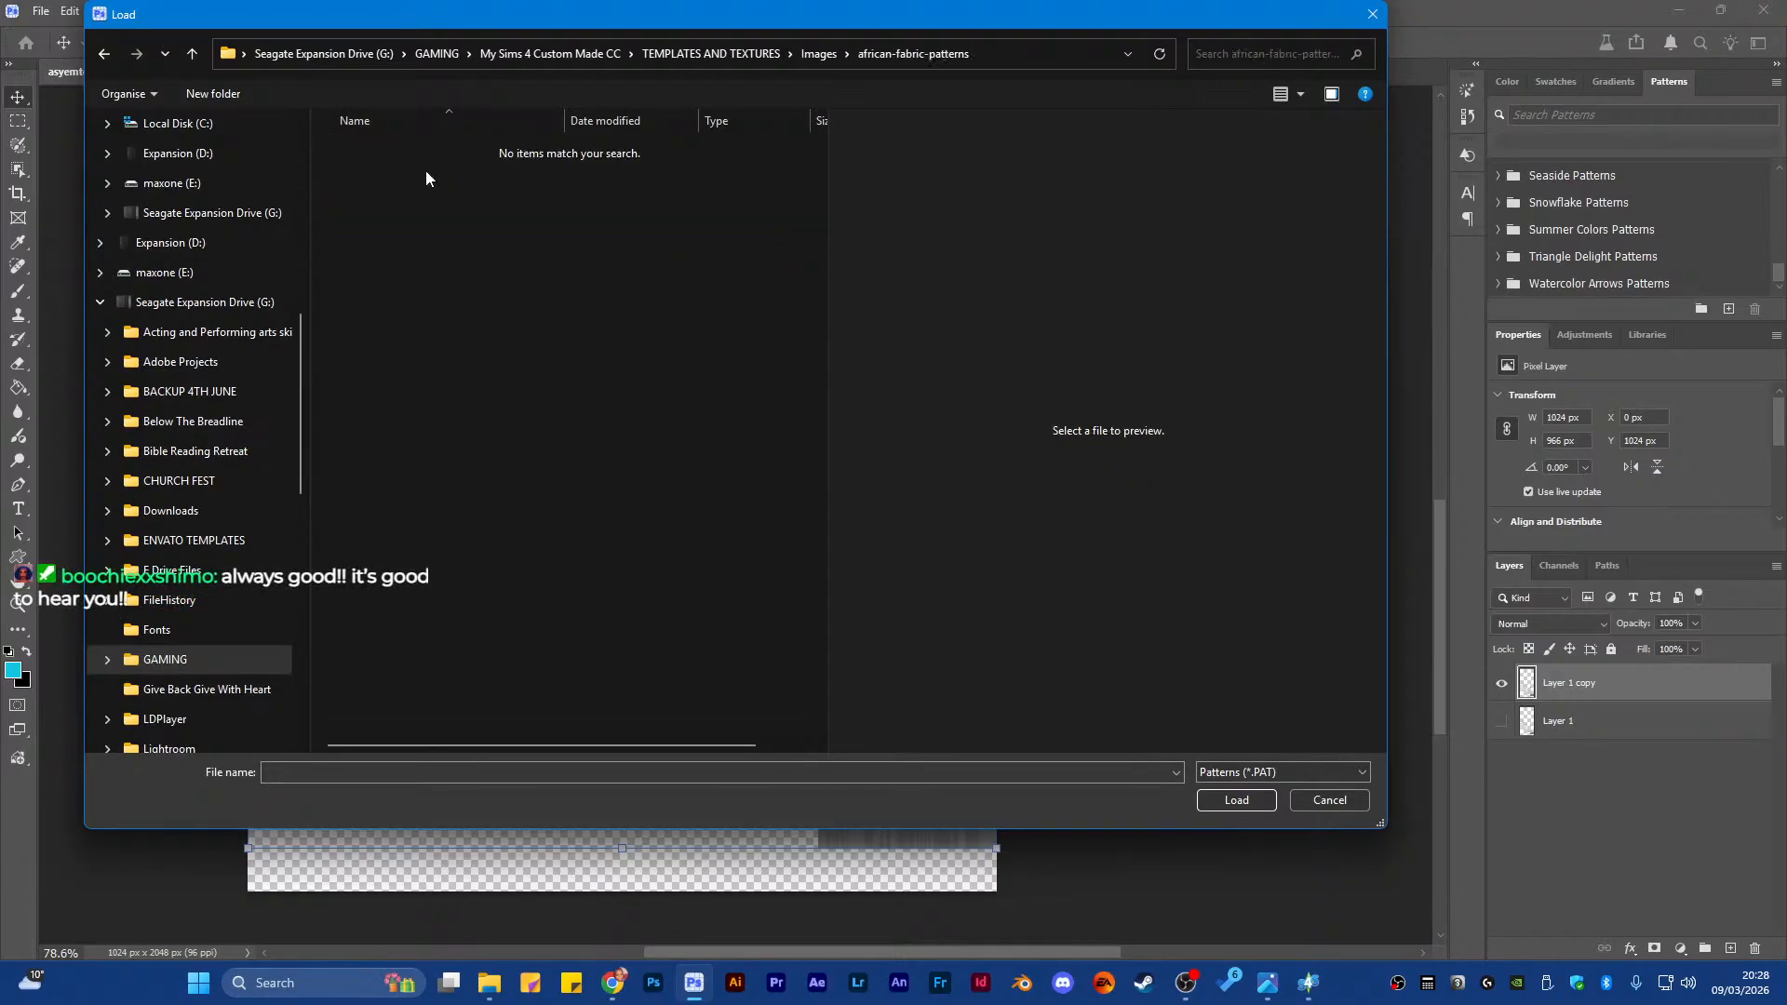
{"action": "left_click", "coordinate": [1331, 801]}
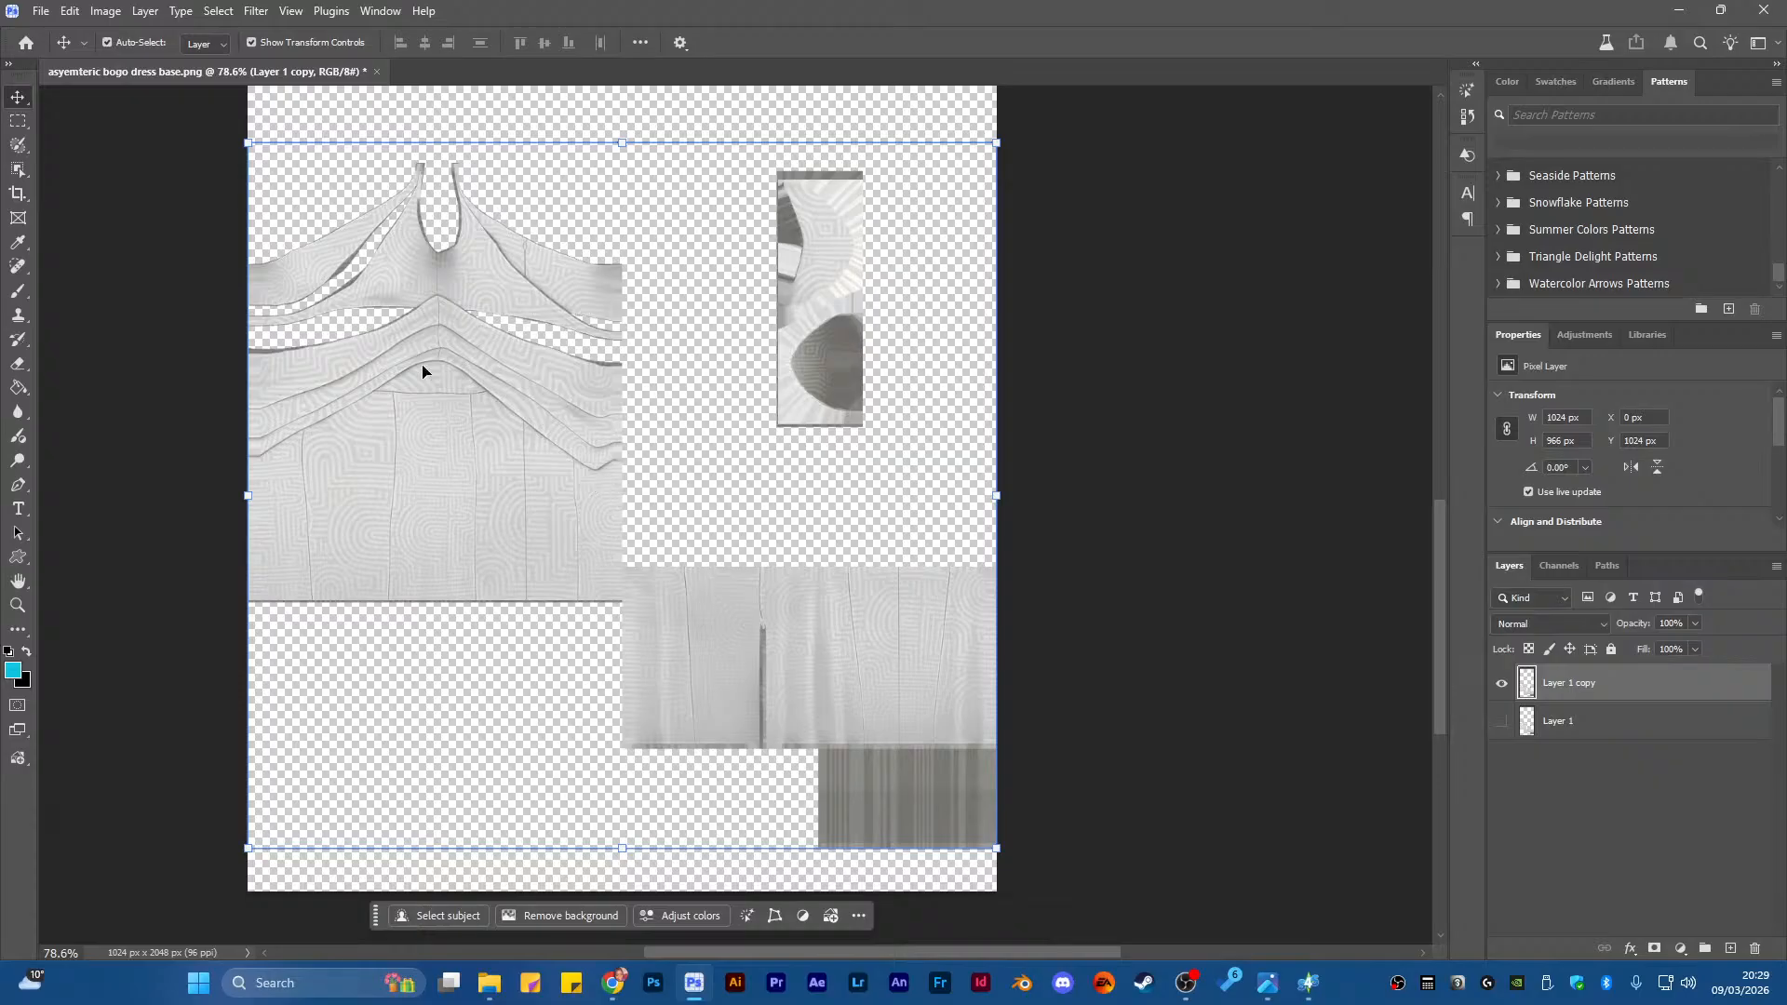
Place 6991441.jpg from the flat-african-pattern folder into the dress texture document, above the duplicated layer
{"action": "mouse_move", "coordinate": [490, 982]}
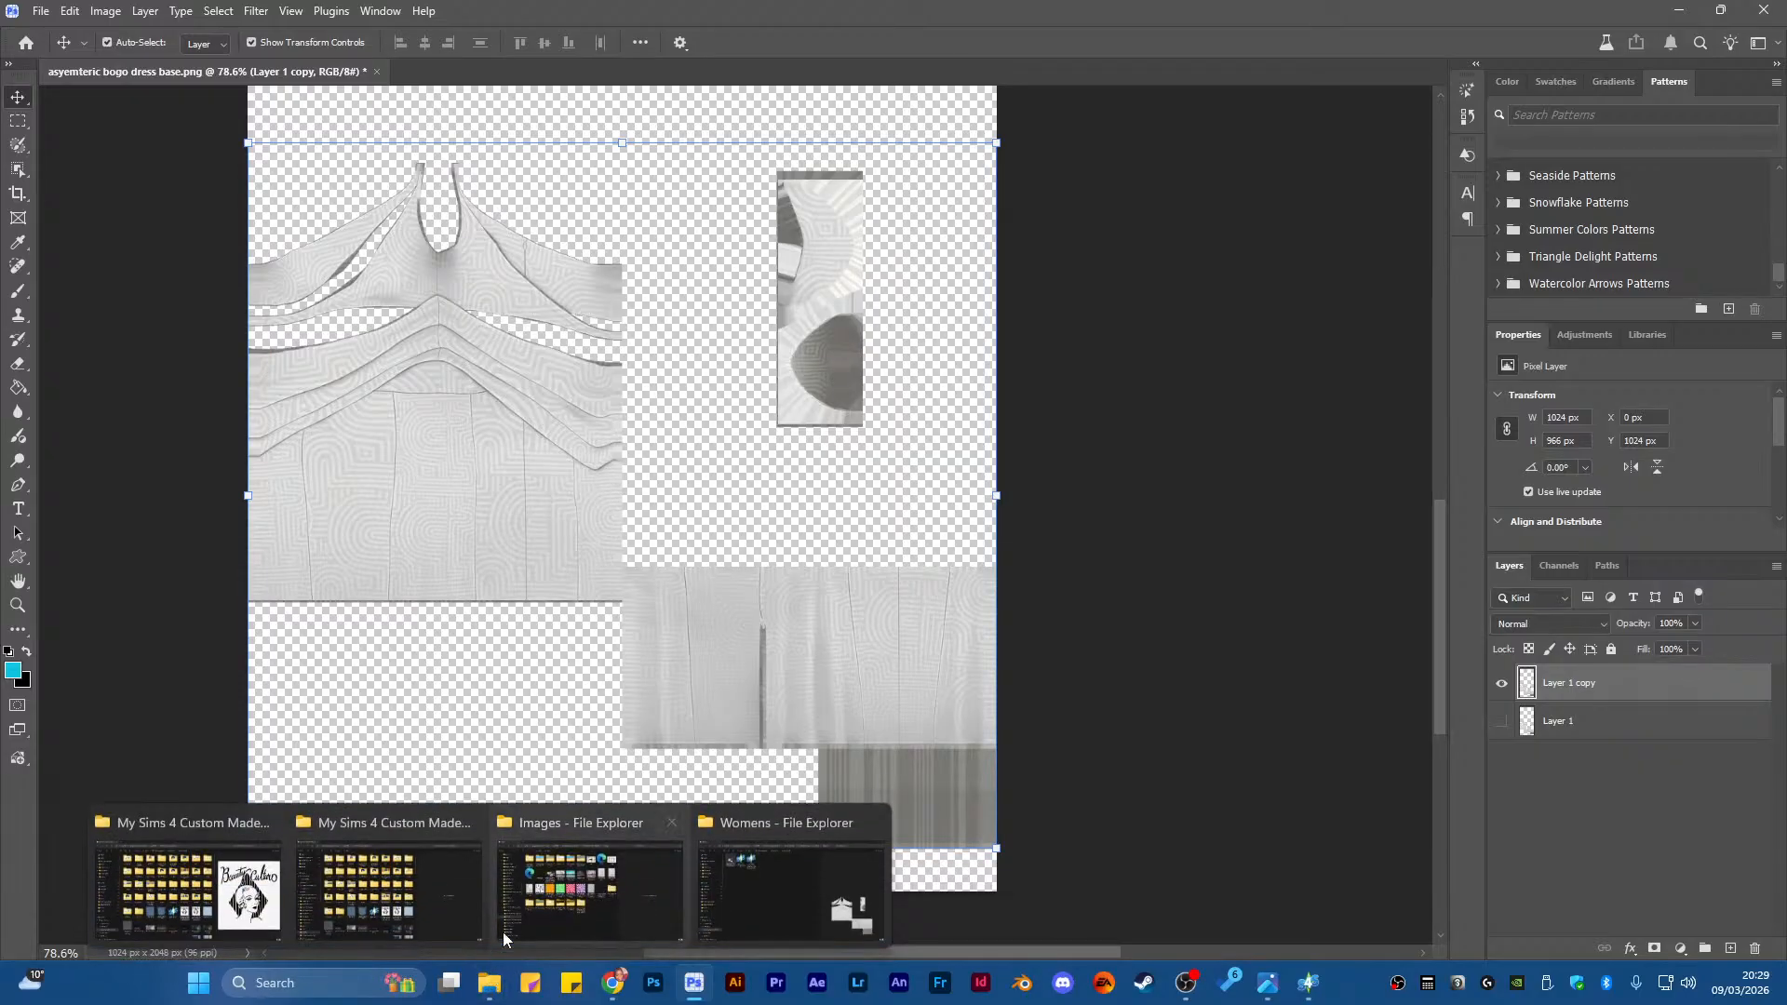
{"action": "left_click", "coordinate": [560, 907]}
{"action": "double_click", "coordinate": [414, 600]}
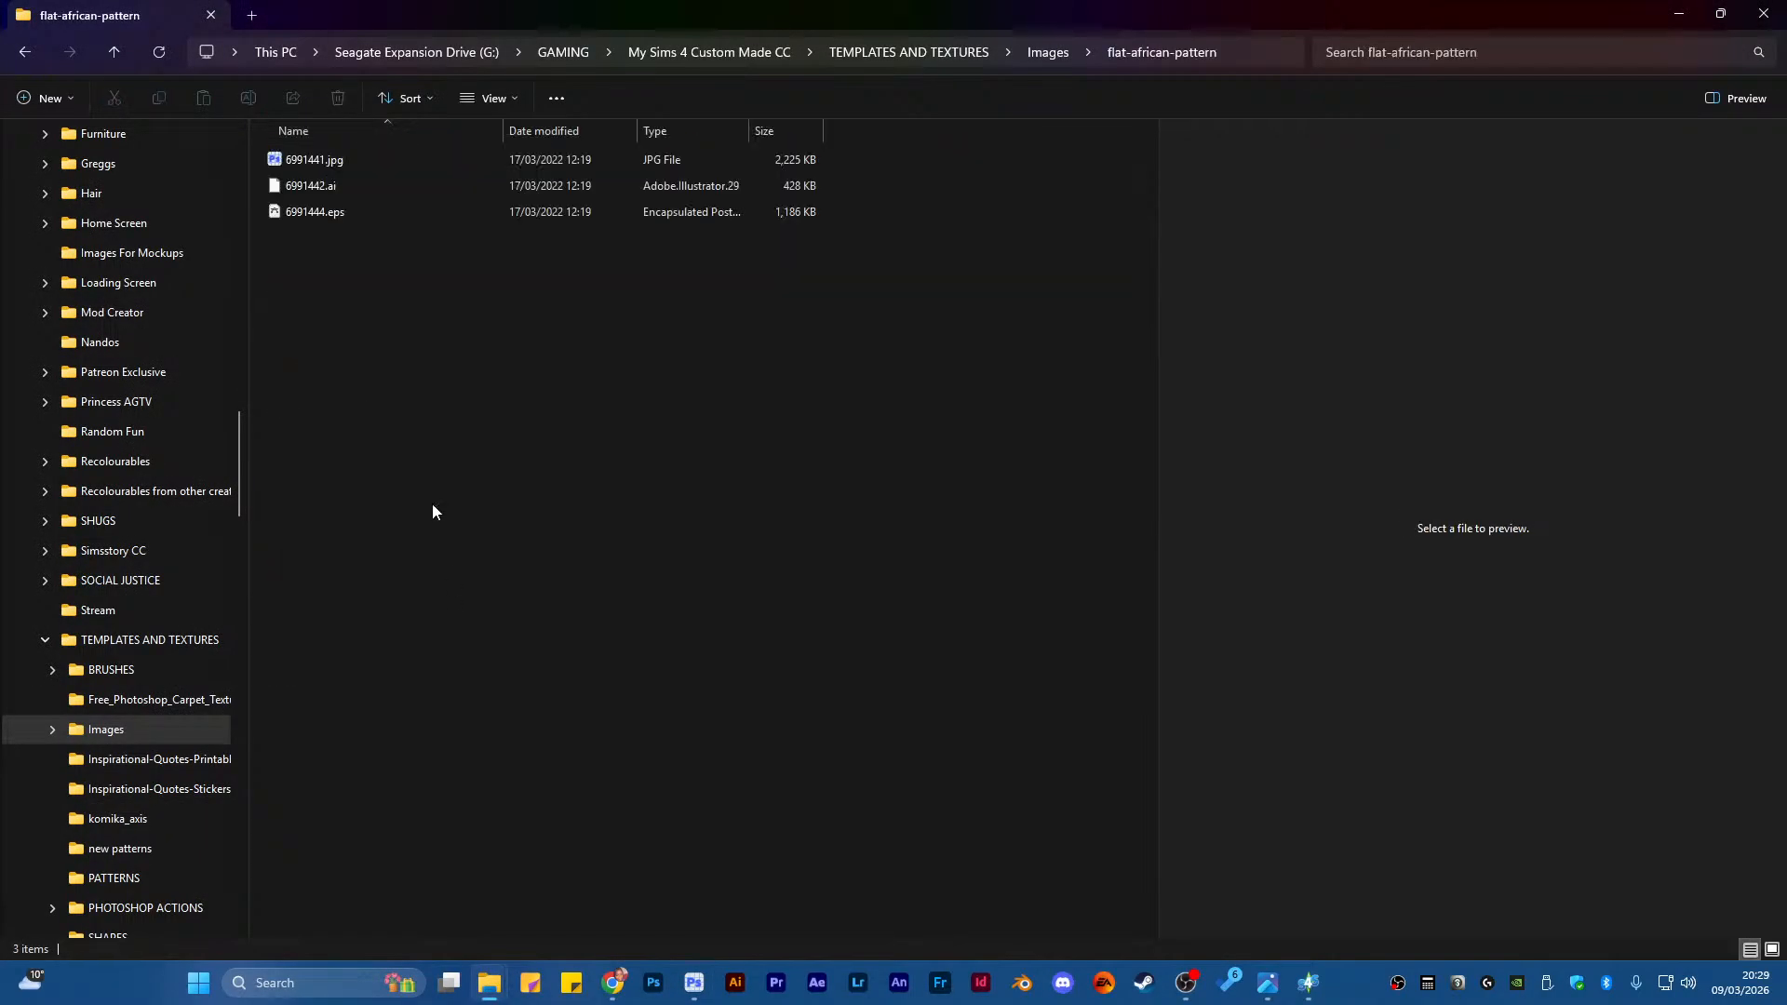
{"action": "left_click", "coordinate": [337, 162]}
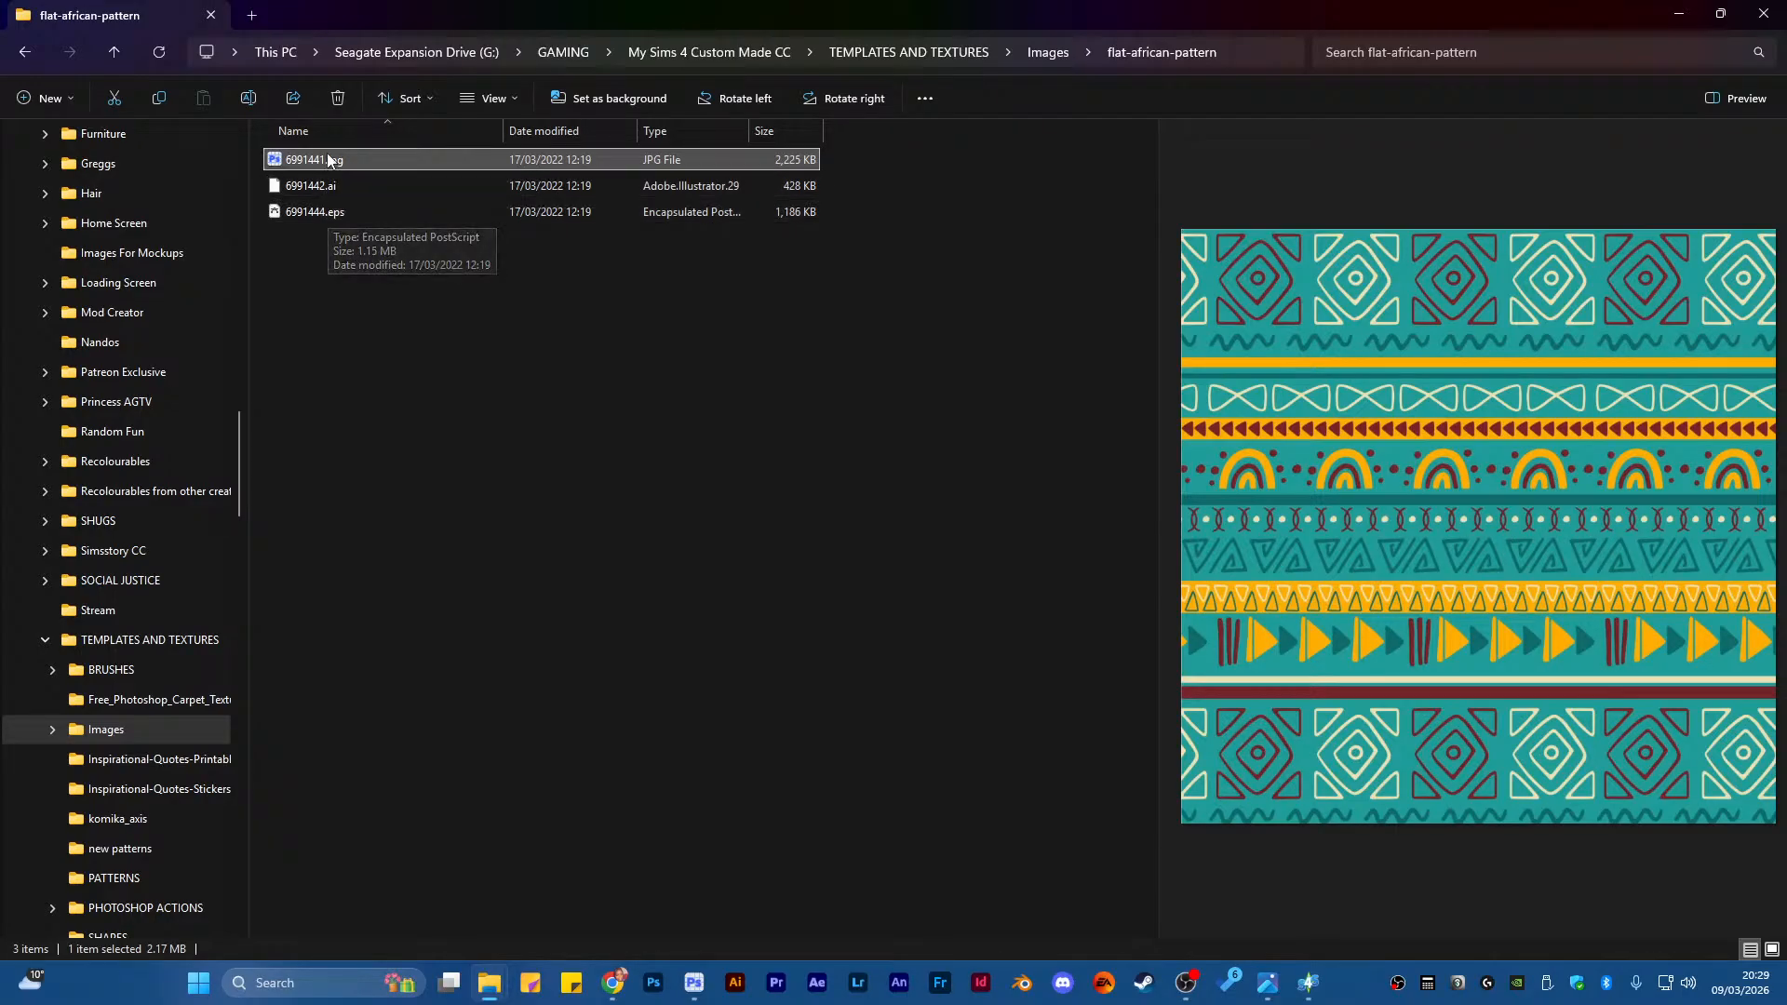
{"action": "left_click_drag", "start_coordinate": [325, 160], "coordinate": [605, 455]}
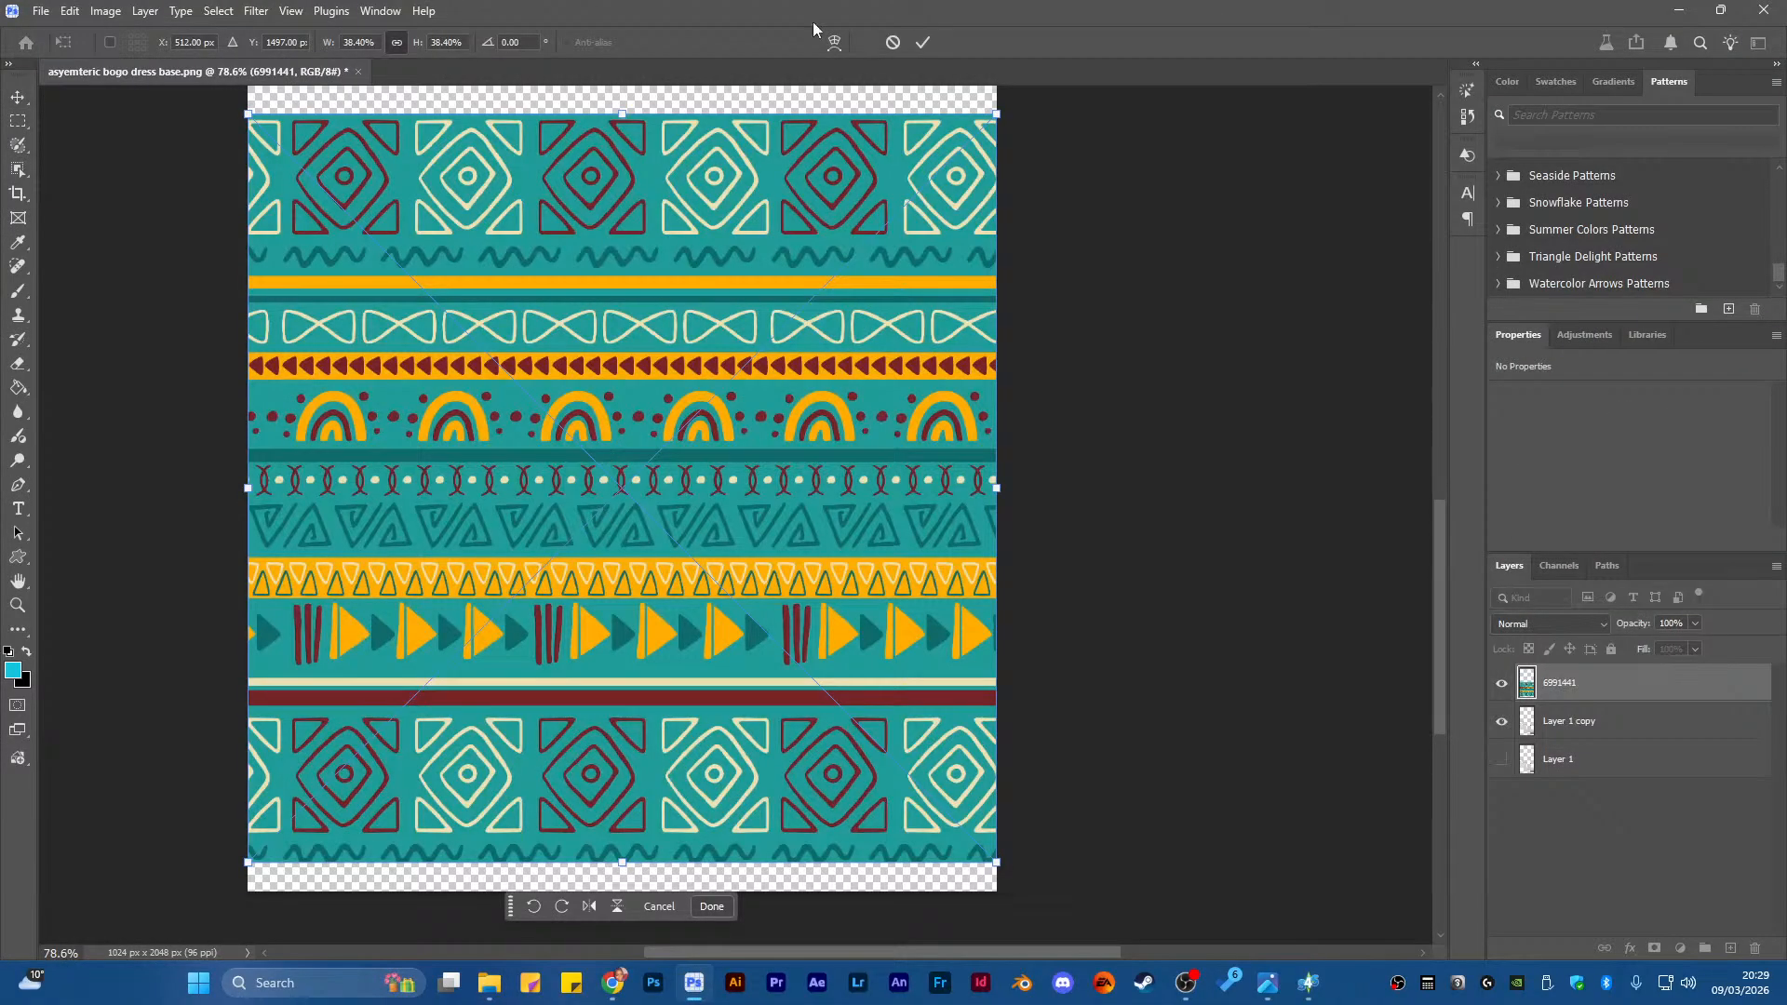
{"action": "left_click", "coordinate": [922, 43]}
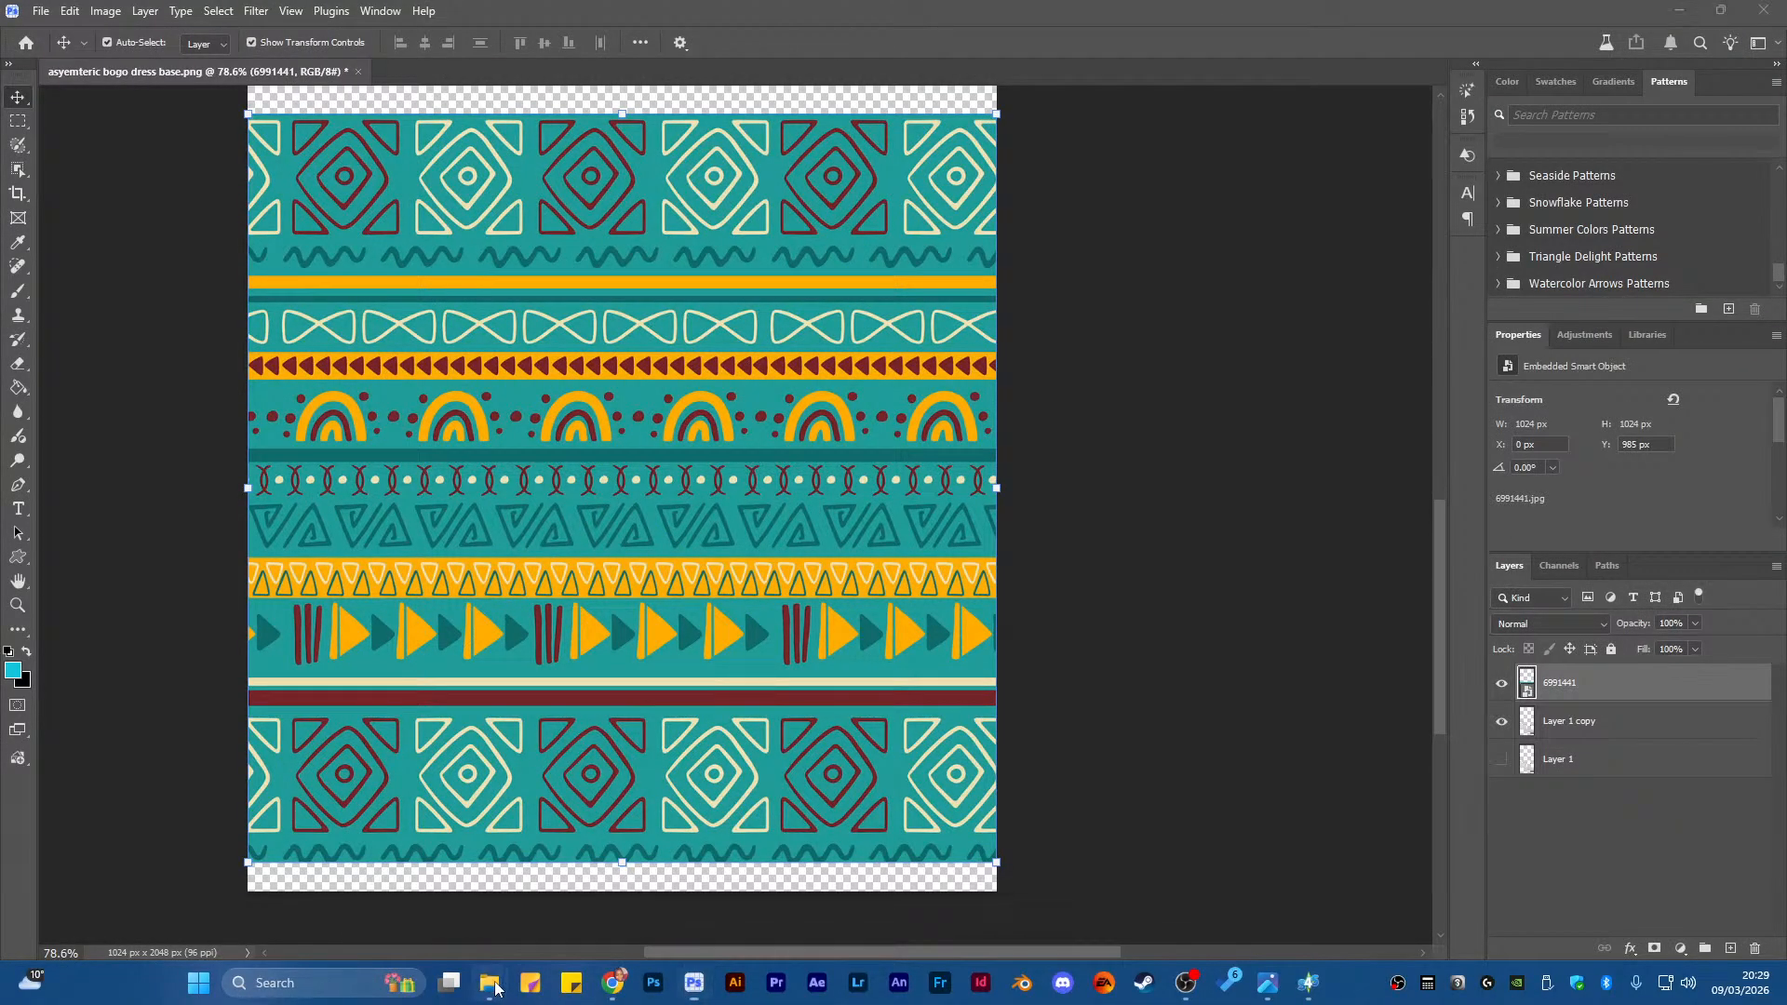
Move 6991441.jpg from the flat-african-pattern folder up into the parent Images folder
{"action": "mouse_move", "coordinate": [490, 983]}
{"action": "left_click", "coordinate": [534, 906]}
{"action": "left_click_drag", "start_coordinate": [372, 159], "coordinate": [1045, 53]}
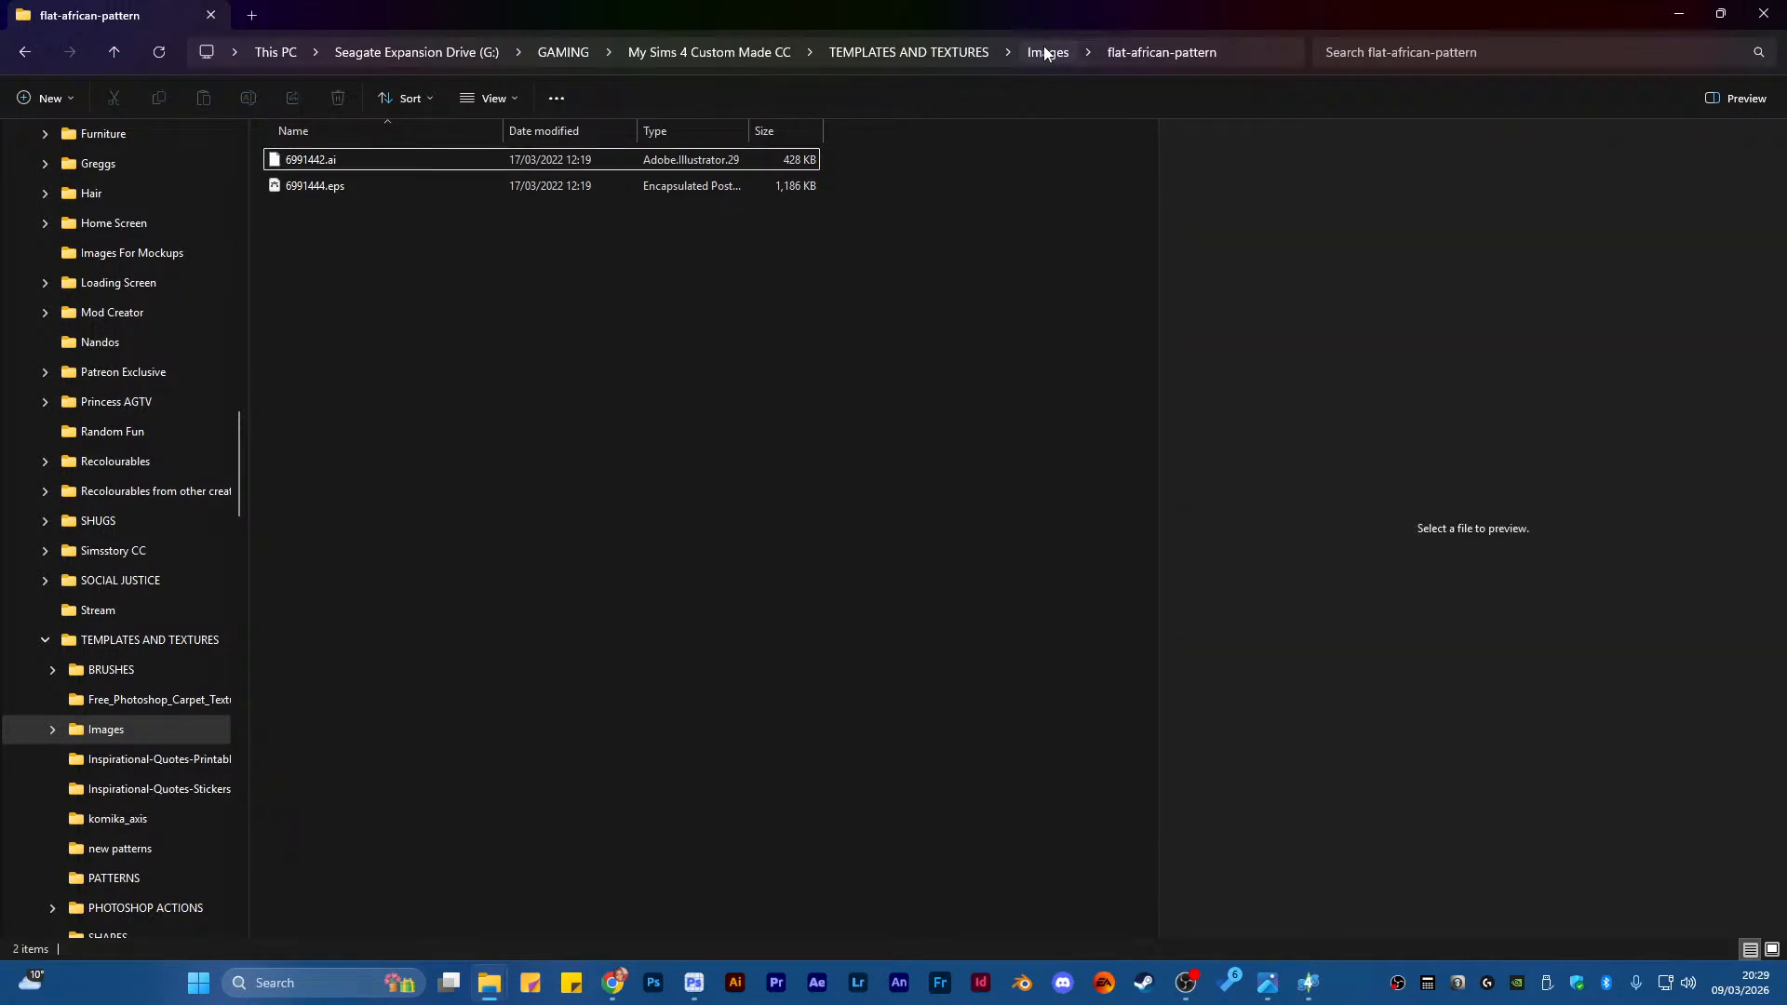
Move 7008980.jpg from the flat-african-pattern-design folder up into the parent Images folder
{"action": "left_click", "coordinate": [1045, 53]}
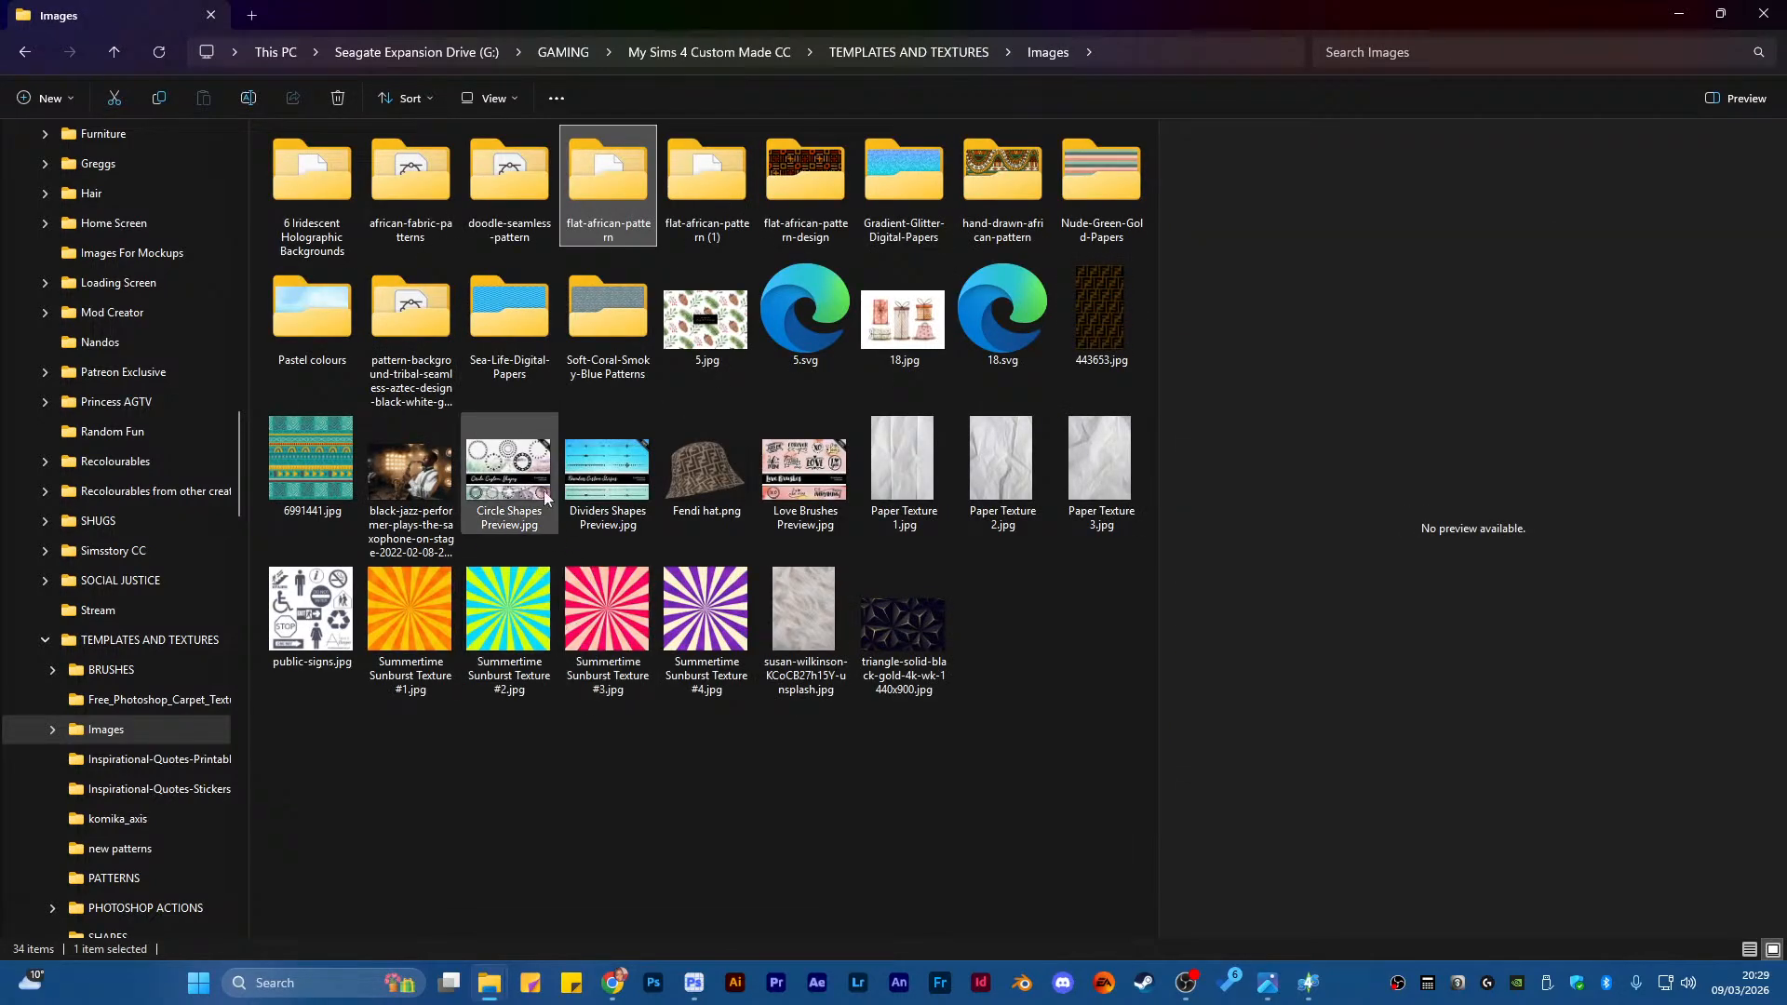
{"action": "double_click", "coordinate": [819, 173]}
{"action": "left_click", "coordinate": [358, 159]}
{"action": "left_click_drag", "start_coordinate": [350, 159], "coordinate": [1052, 53]}
{"action": "left_click", "coordinate": [1049, 54]}
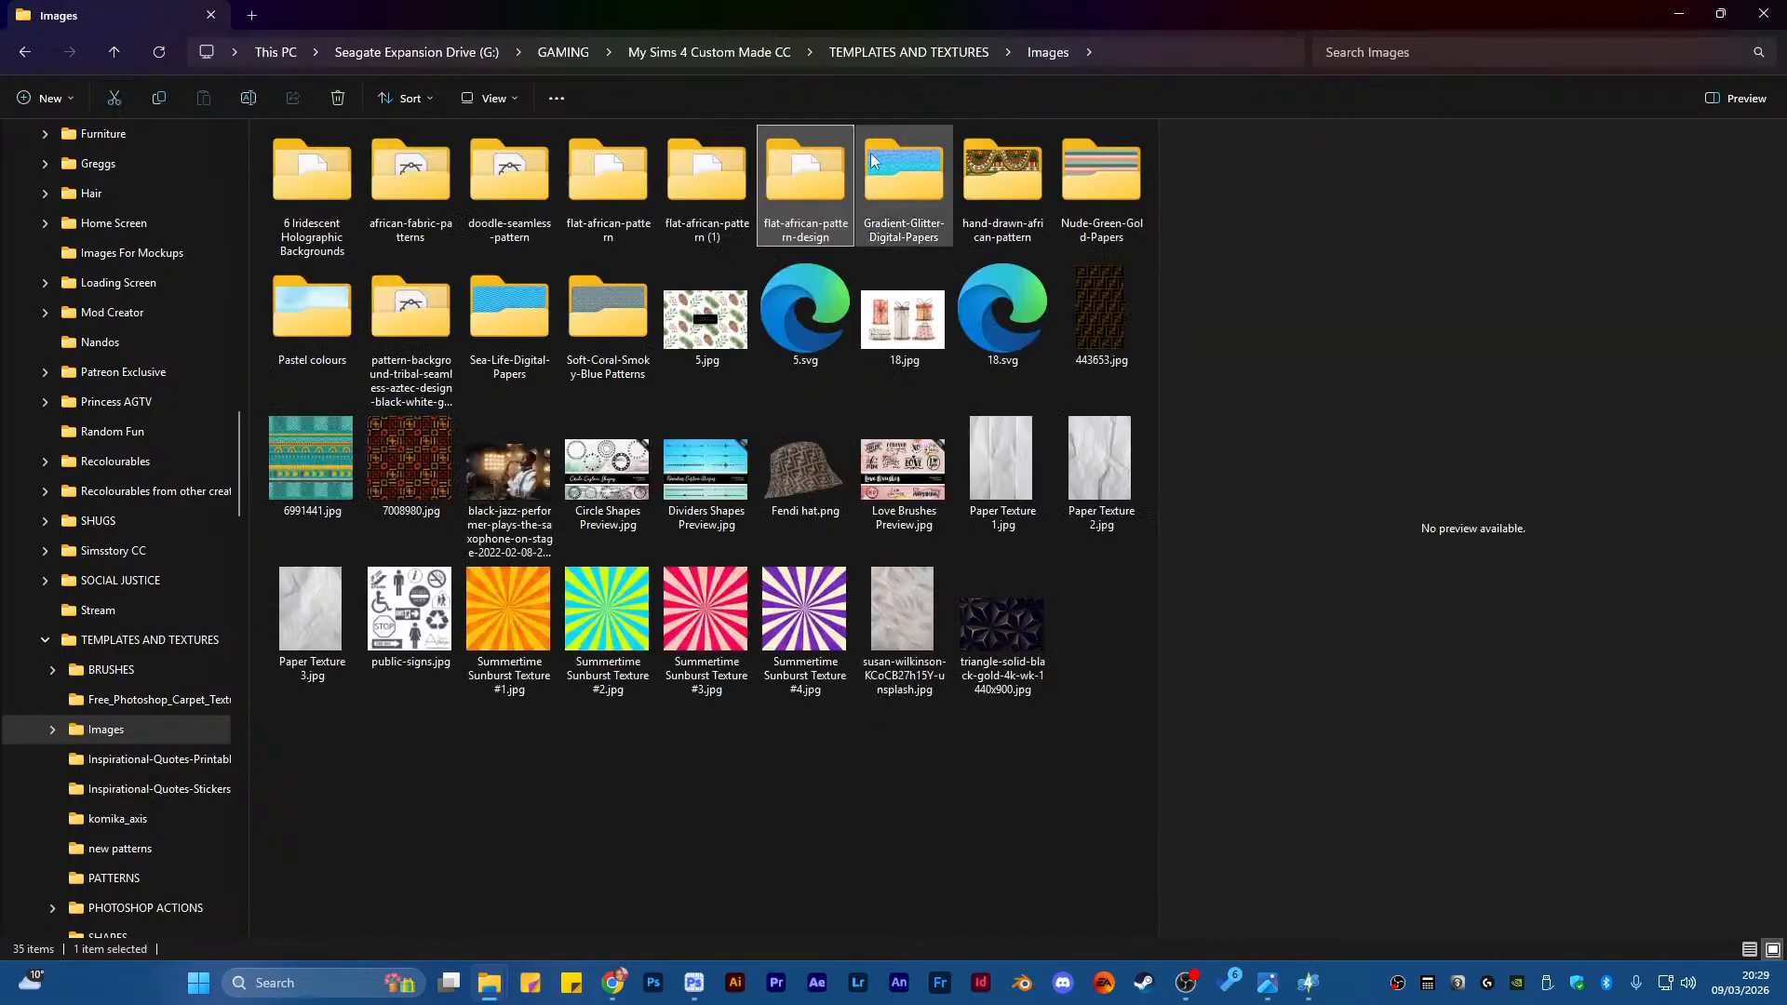
Move 6983255.jpg from the hand-drawn-african-pattern folder up into the parent Images folder
{"action": "left_click", "coordinate": [984, 201]}
{"action": "double_click", "coordinate": [985, 201]}
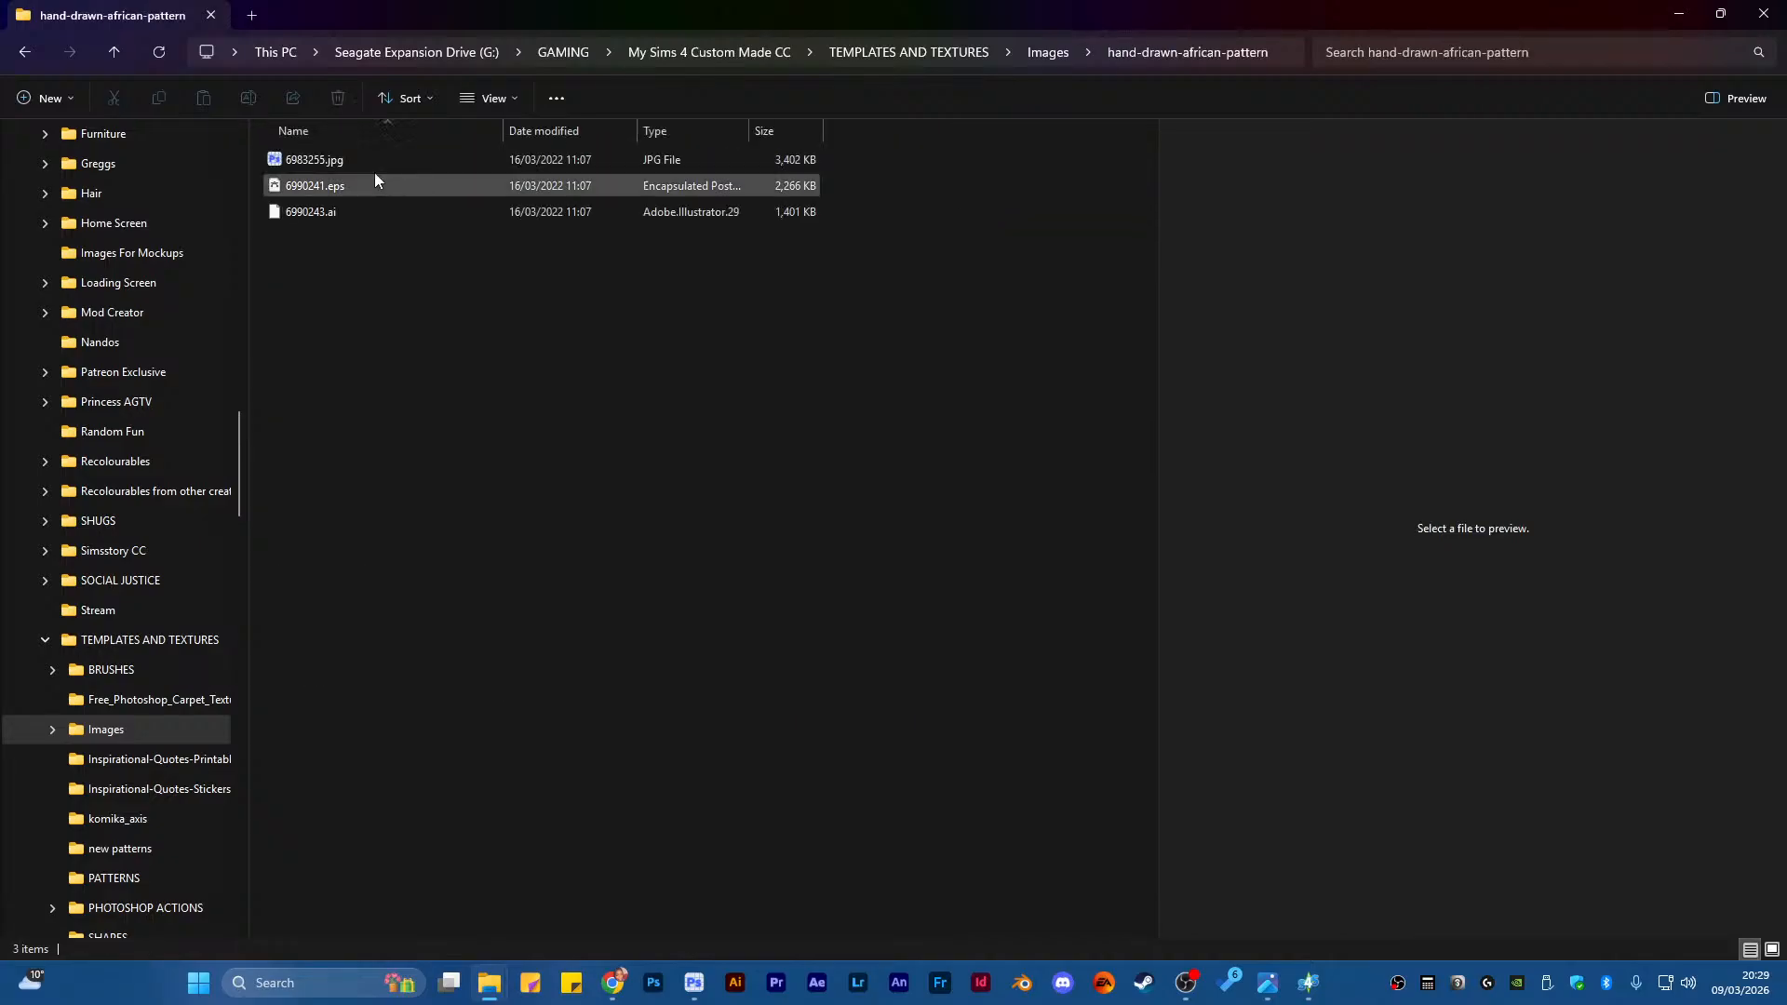
{"action": "left_click", "coordinate": [319, 162]}
{"action": "mouse_move", "coordinate": [319, 162]}
{"action": "left_mouse_down"}
{"action": "mouse_move", "coordinate": [975, 132]}
{"action": "mouse_move", "coordinate": [1047, 48]}
{"action": "left_mouse_up"}
{"action": "left_click", "coordinate": [1048, 51]}
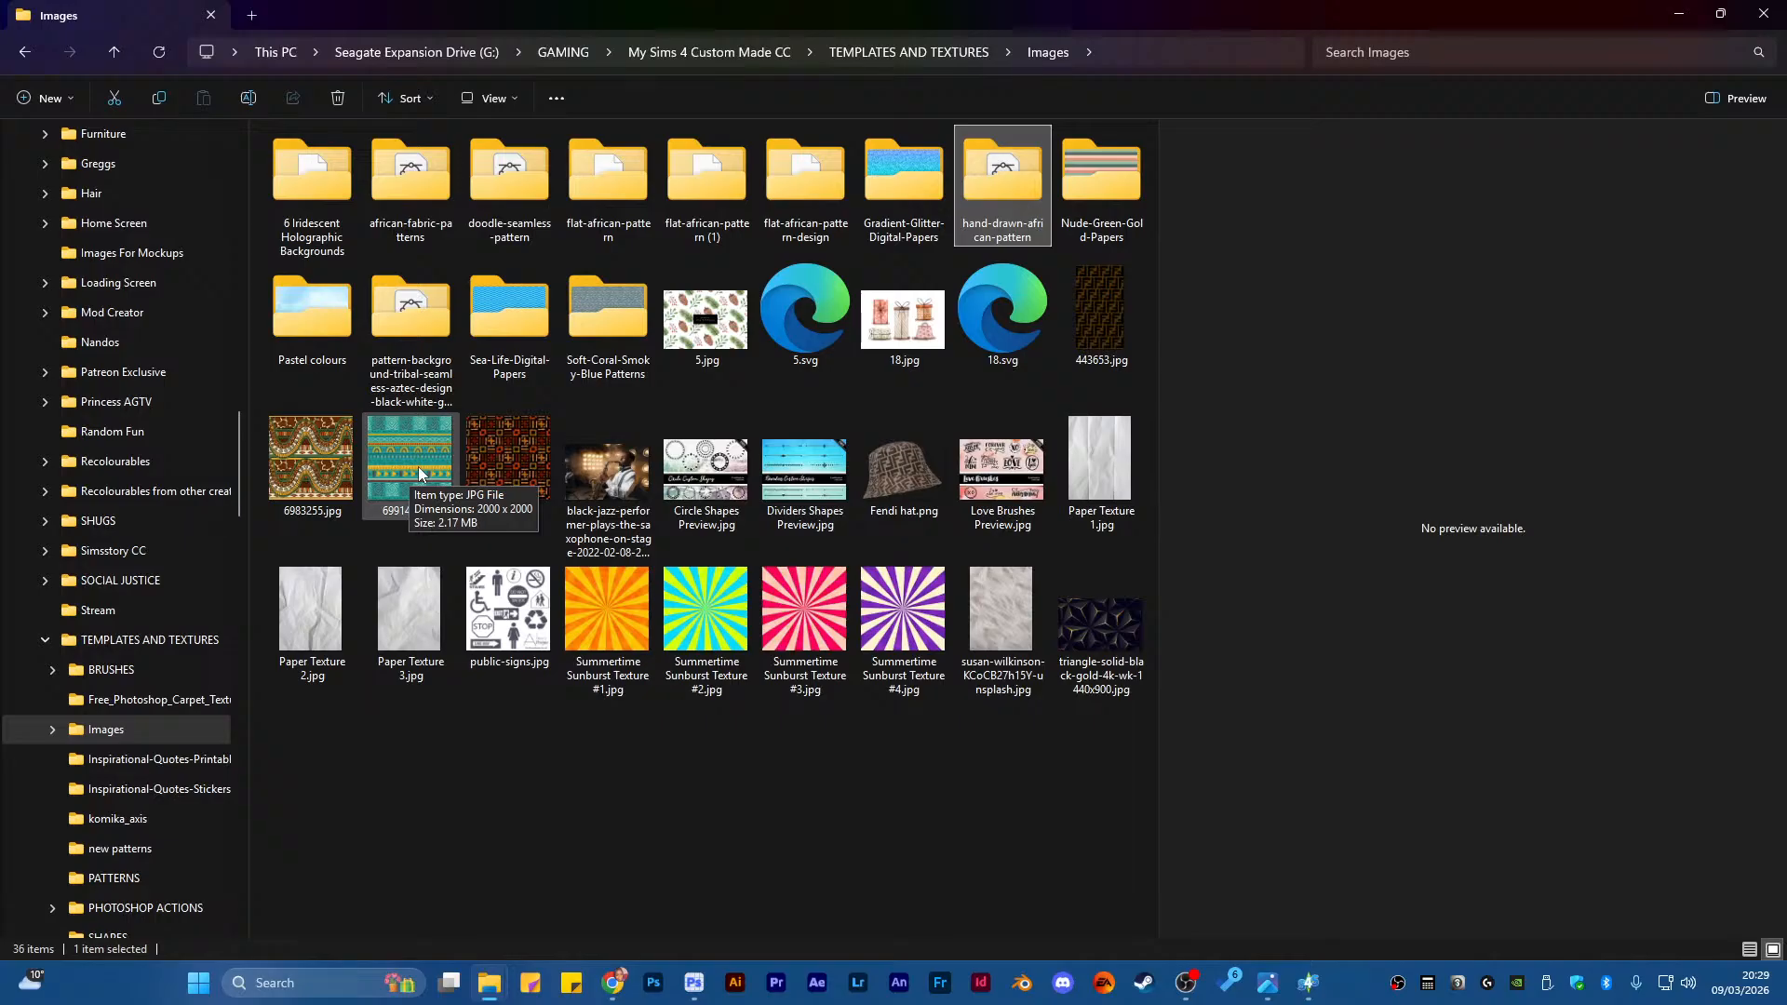
Check the Nude-Green-Gold-Papers folder and the browser's recent downloads to identify which pattern folders still need sorting
{"action": "double_click", "coordinate": [1126, 177]}
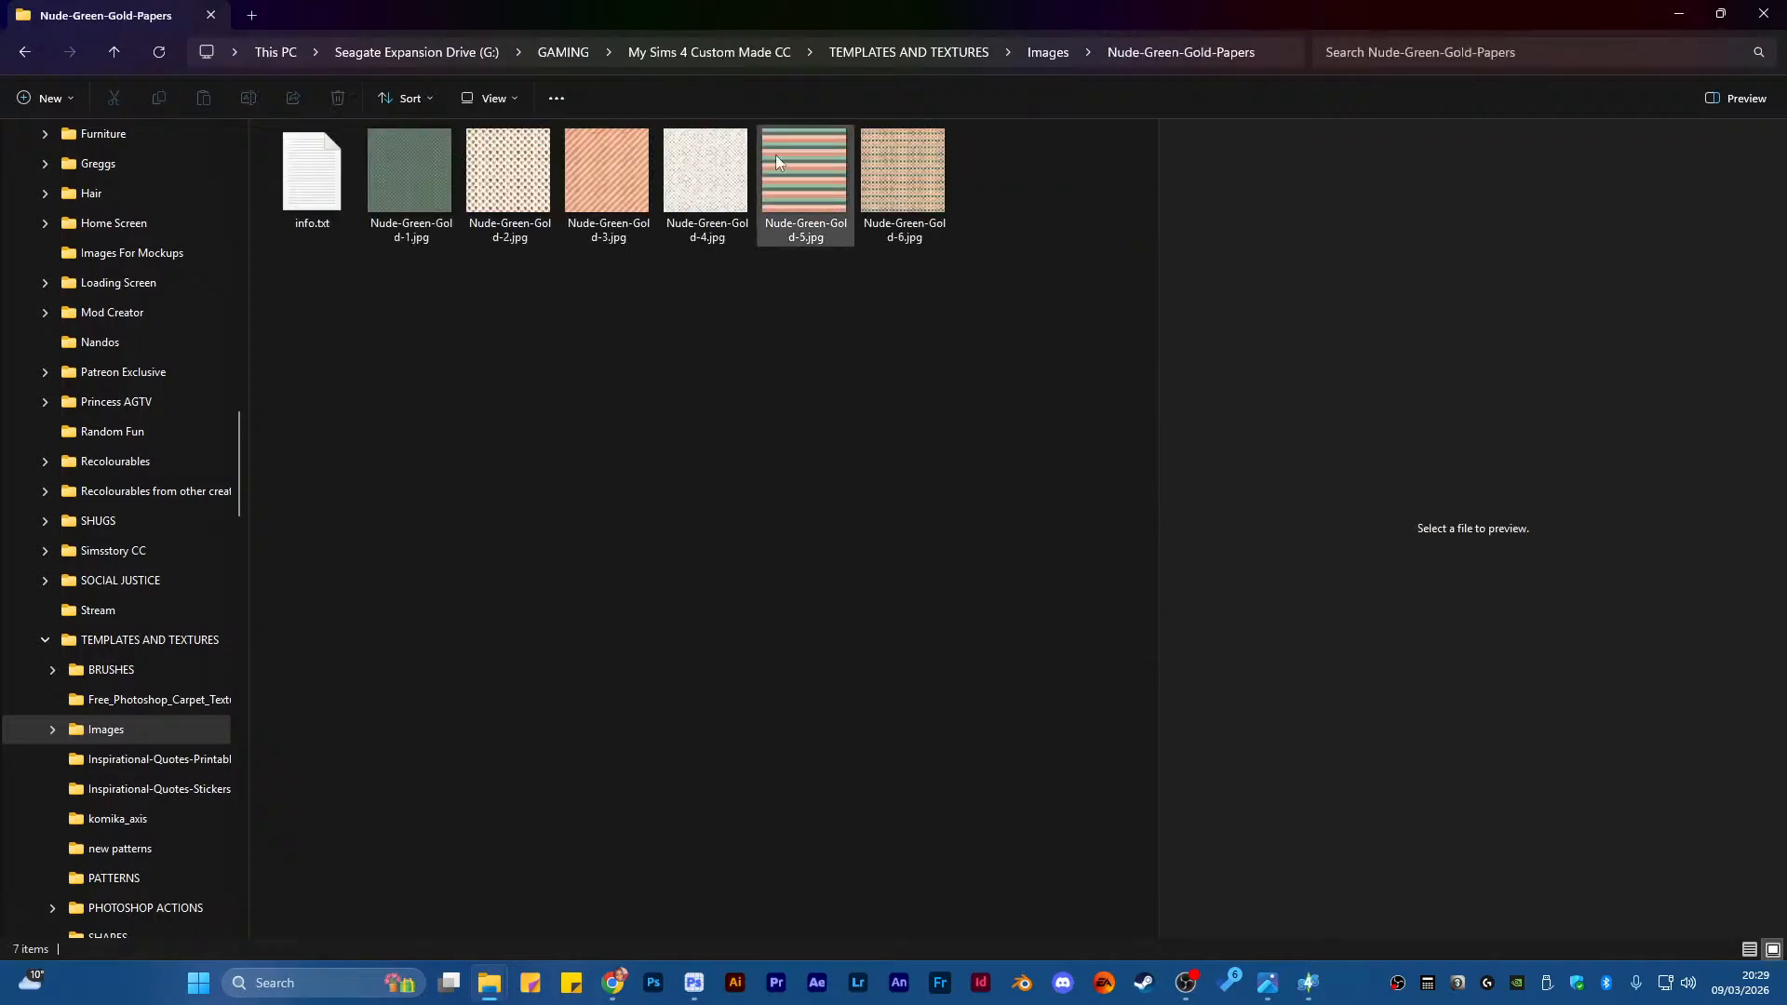
{"action": "left_click", "coordinate": [1049, 52]}
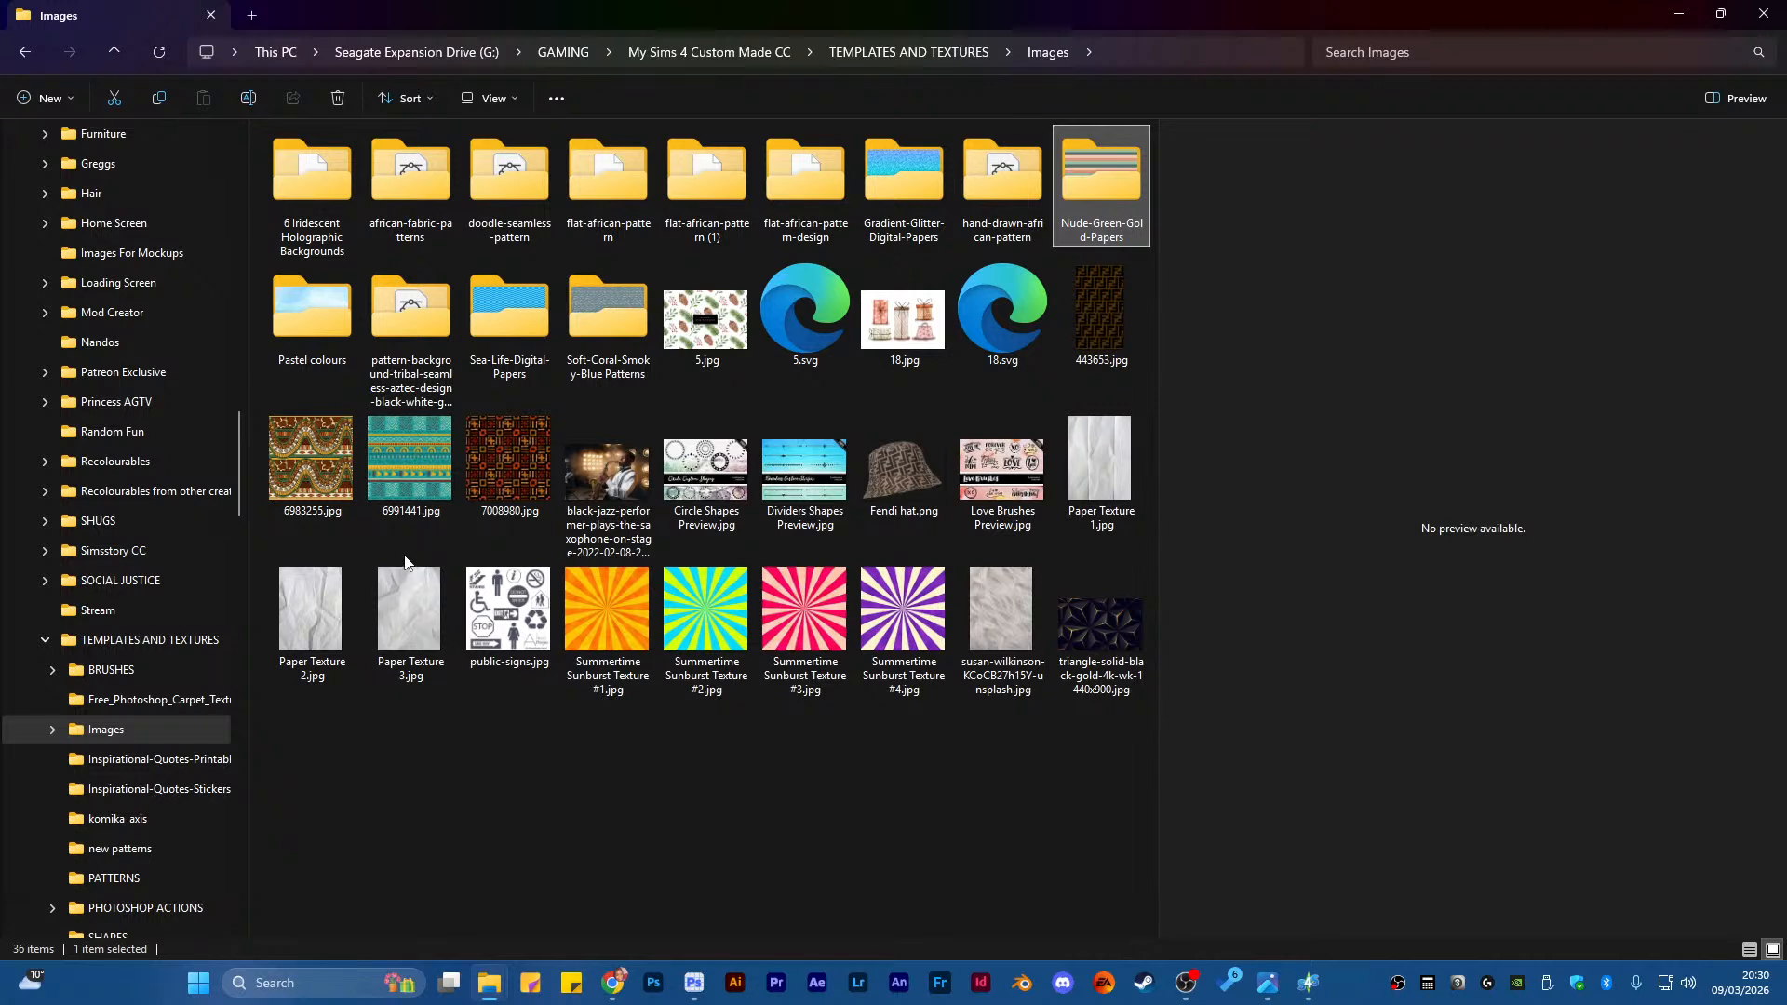
{"action": "left_click", "coordinate": [614, 981]}
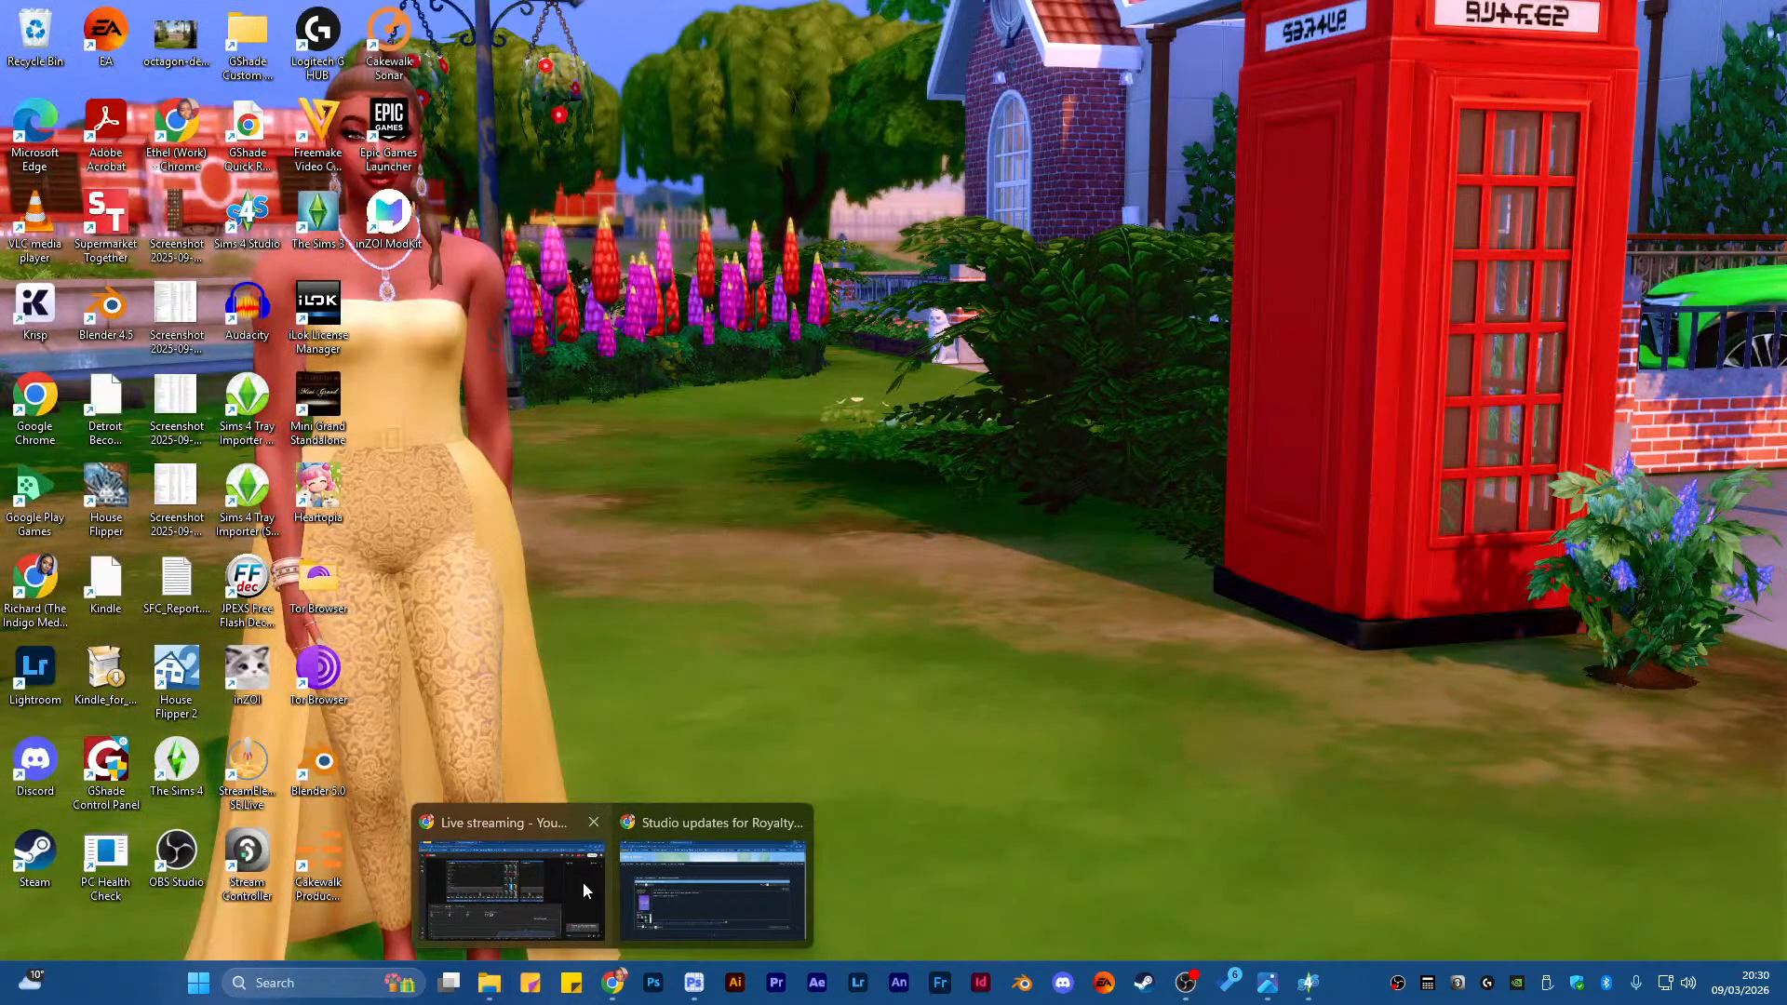
{"action": "left_click", "coordinate": [711, 871]}
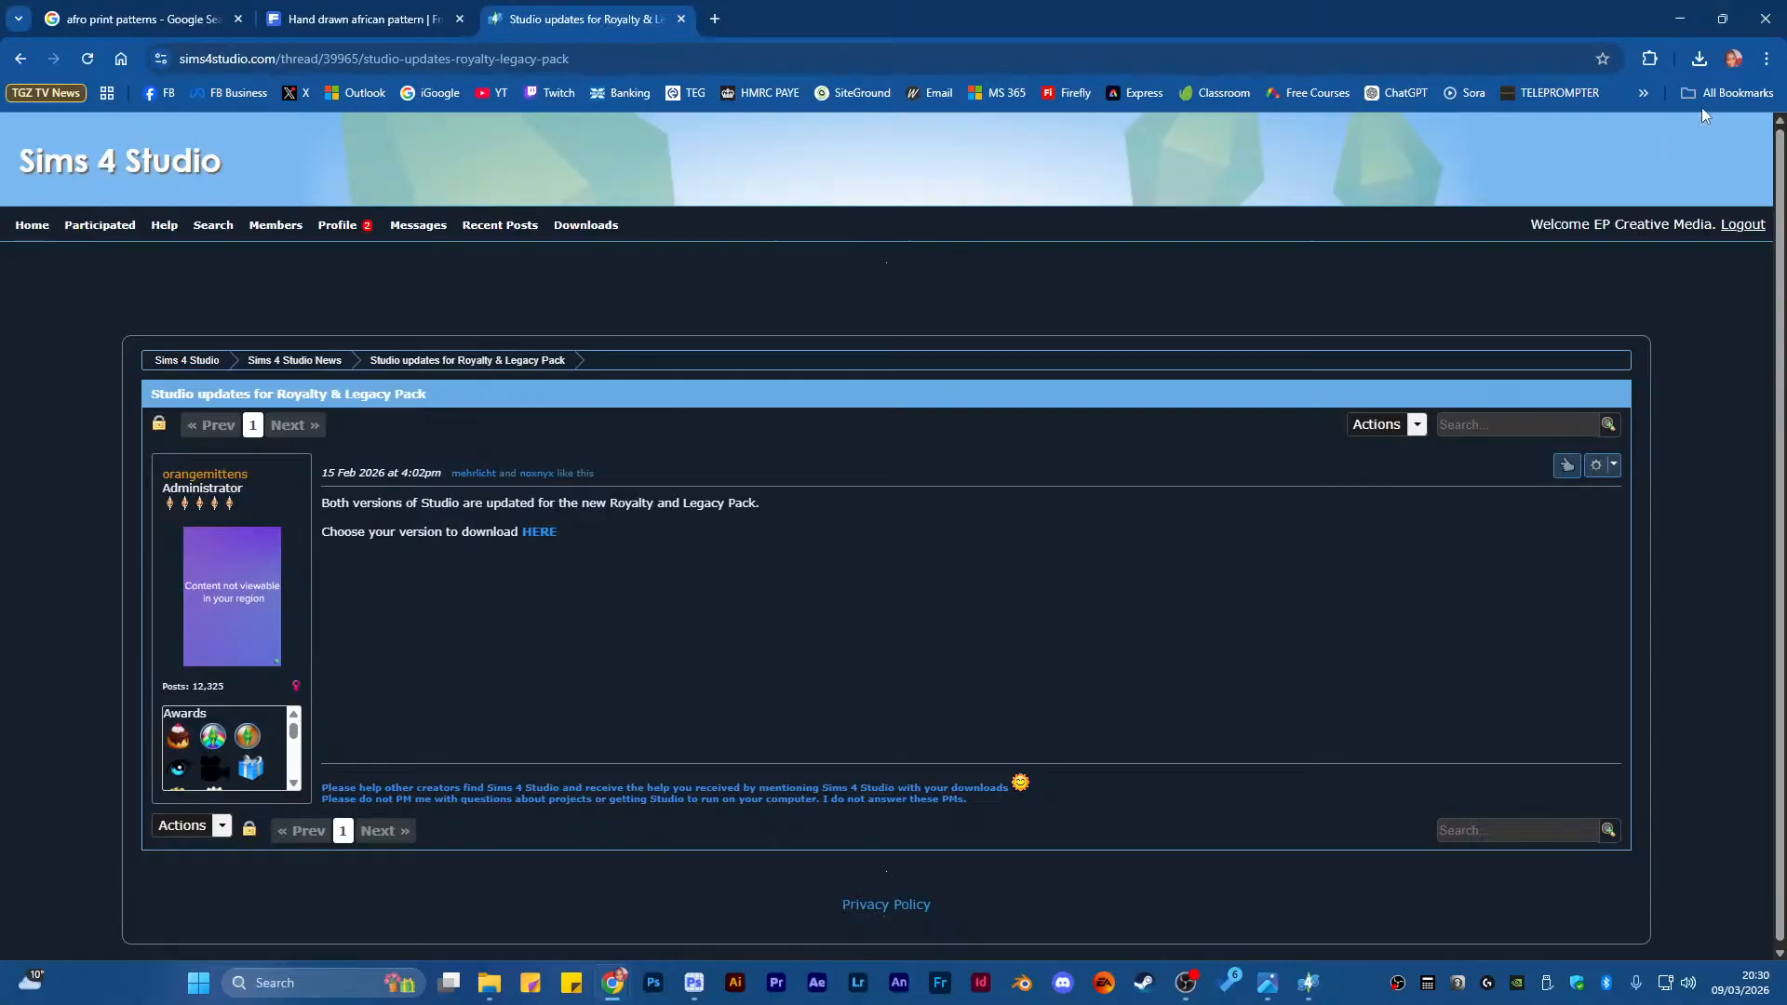
{"action": "left_click", "coordinate": [1700, 58]}
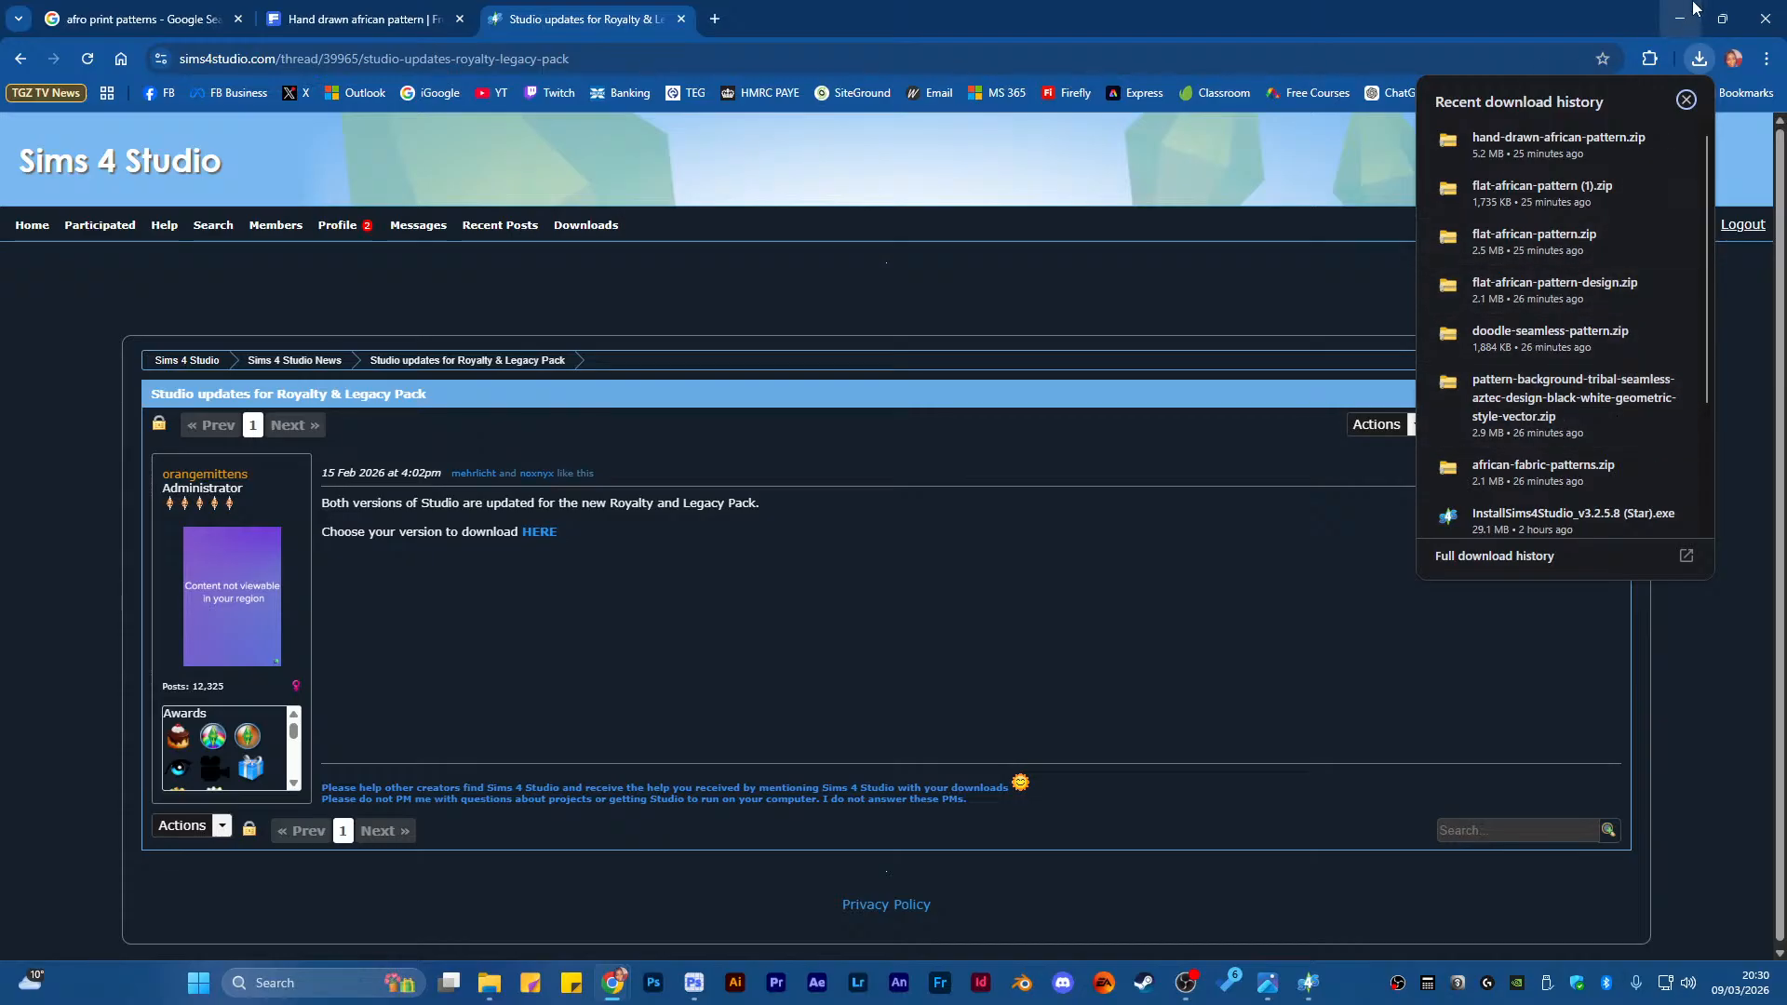
{"action": "left_click", "coordinate": [1690, 11]}
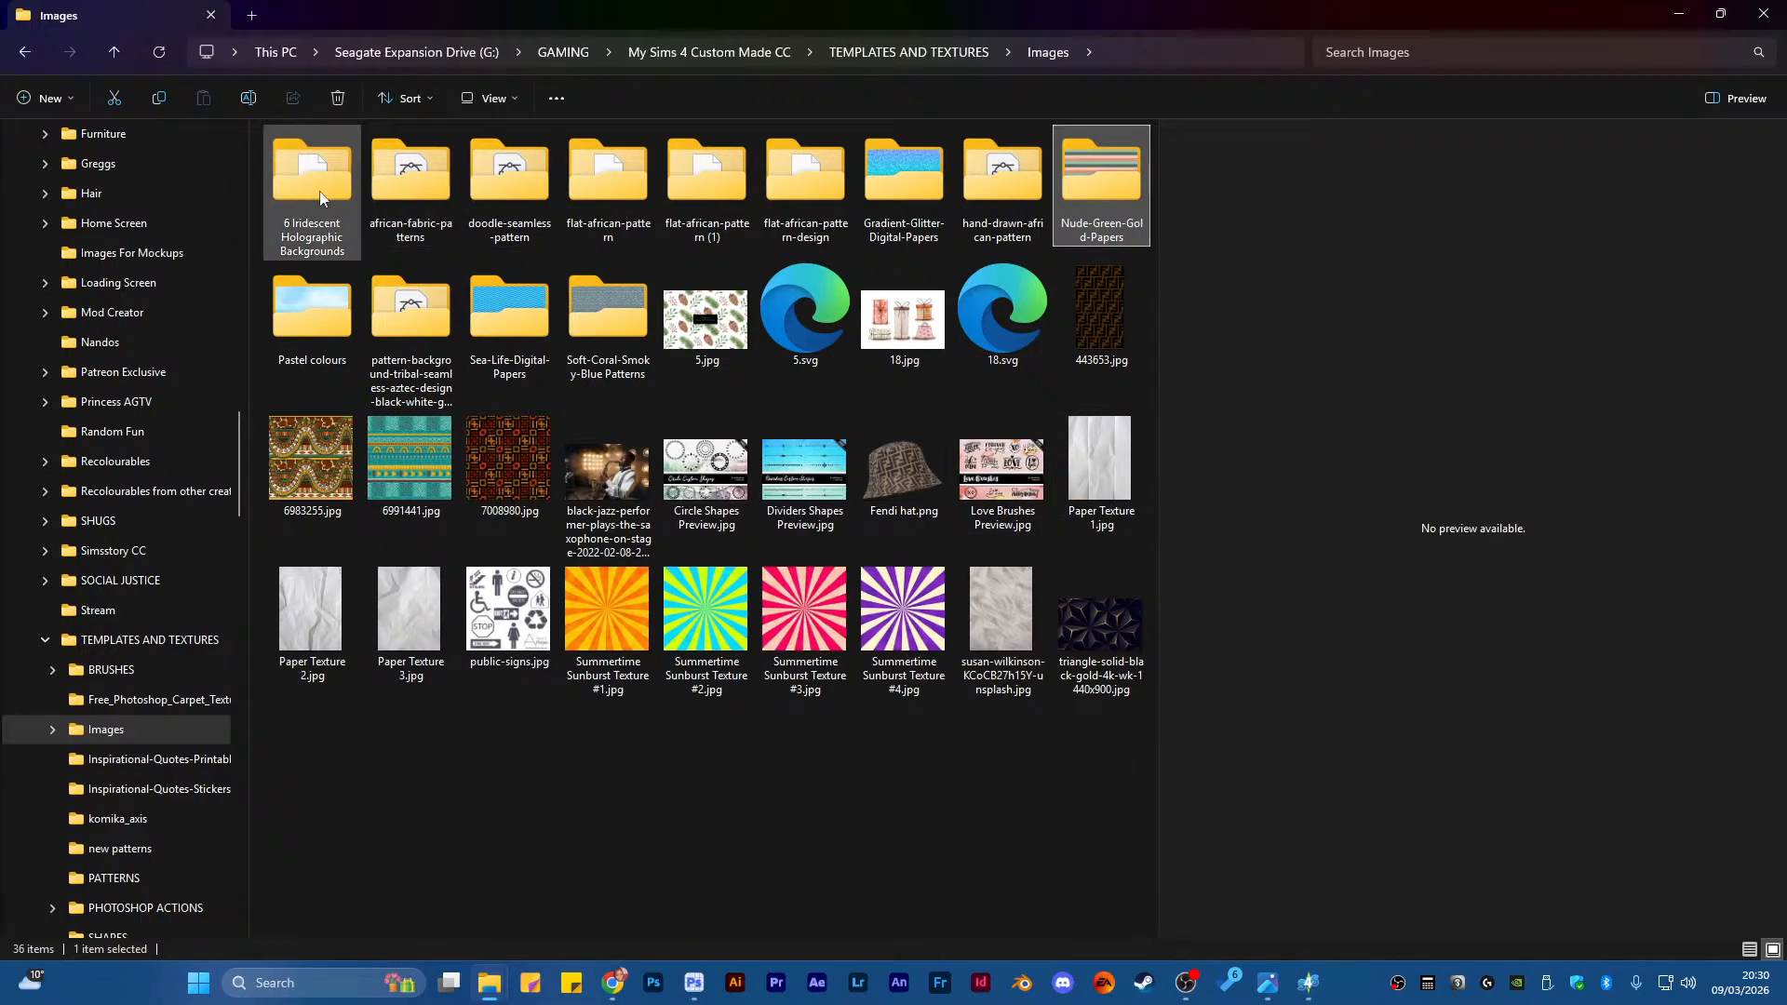
Move beda55a6-36f8-4a5a-b785-78ccbdb4a20c.jpg from the african-fabric-patterns folder up into the Images folder
{"action": "double_click", "coordinate": [397, 196]}
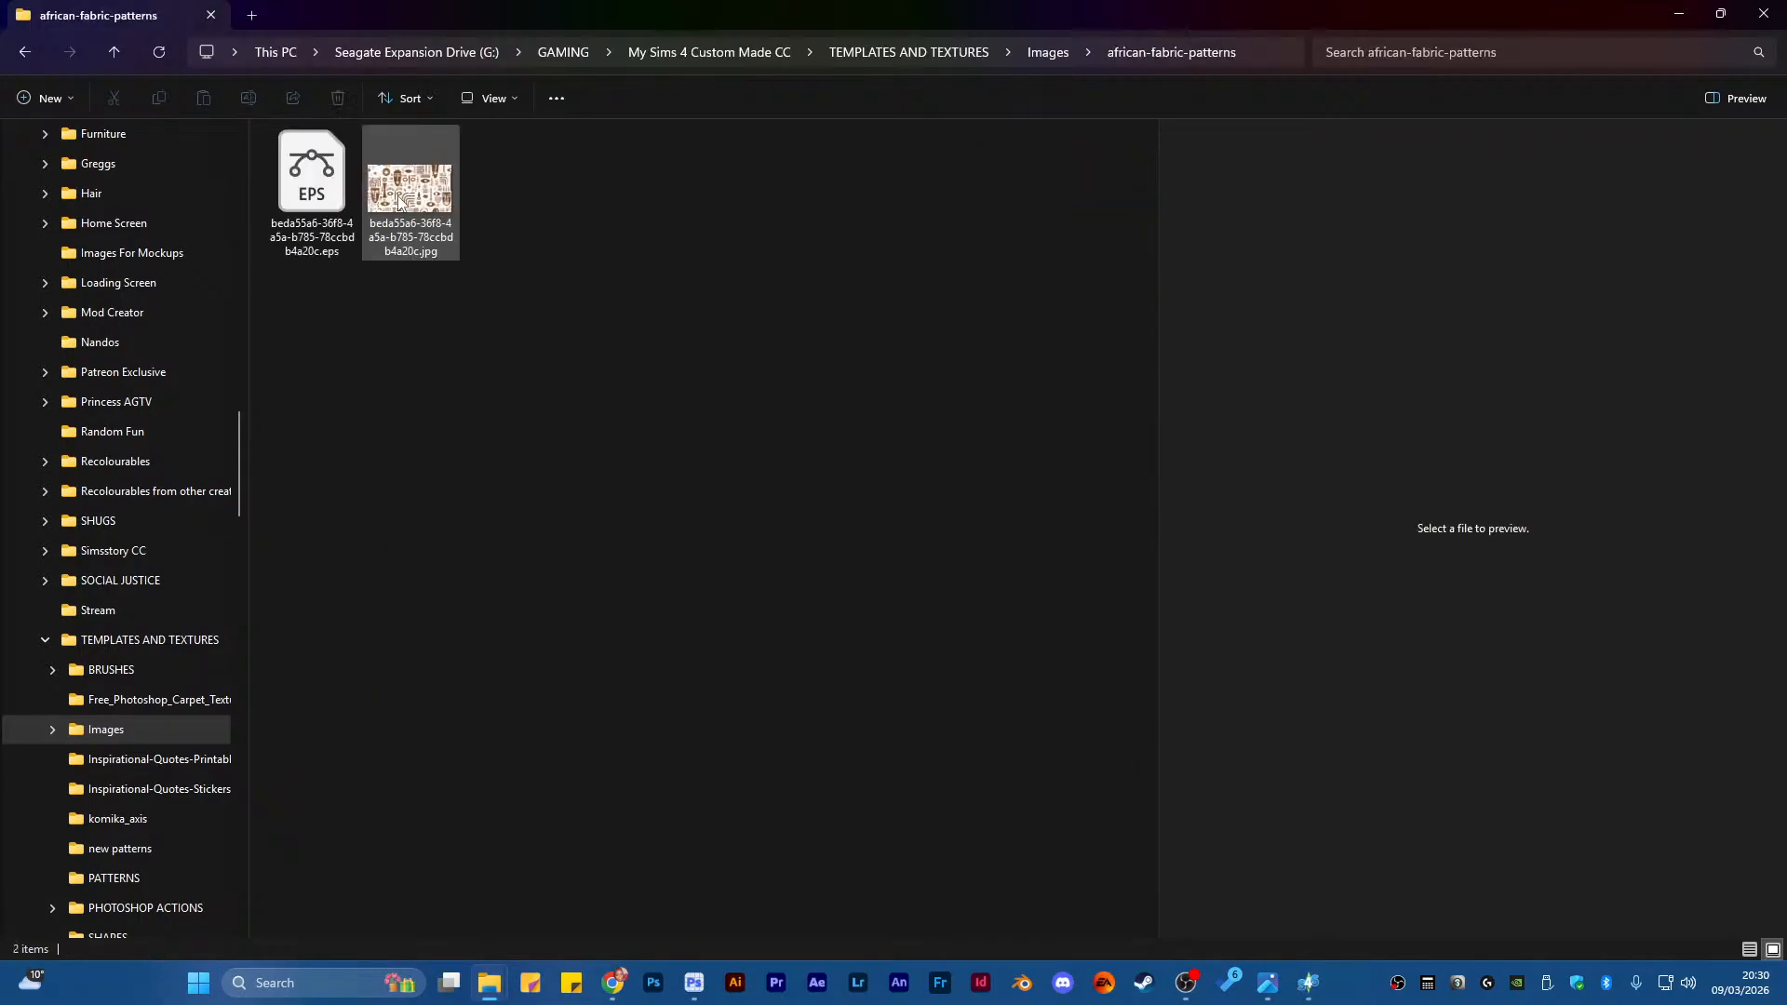
{"action": "left_click", "coordinate": [396, 197]}
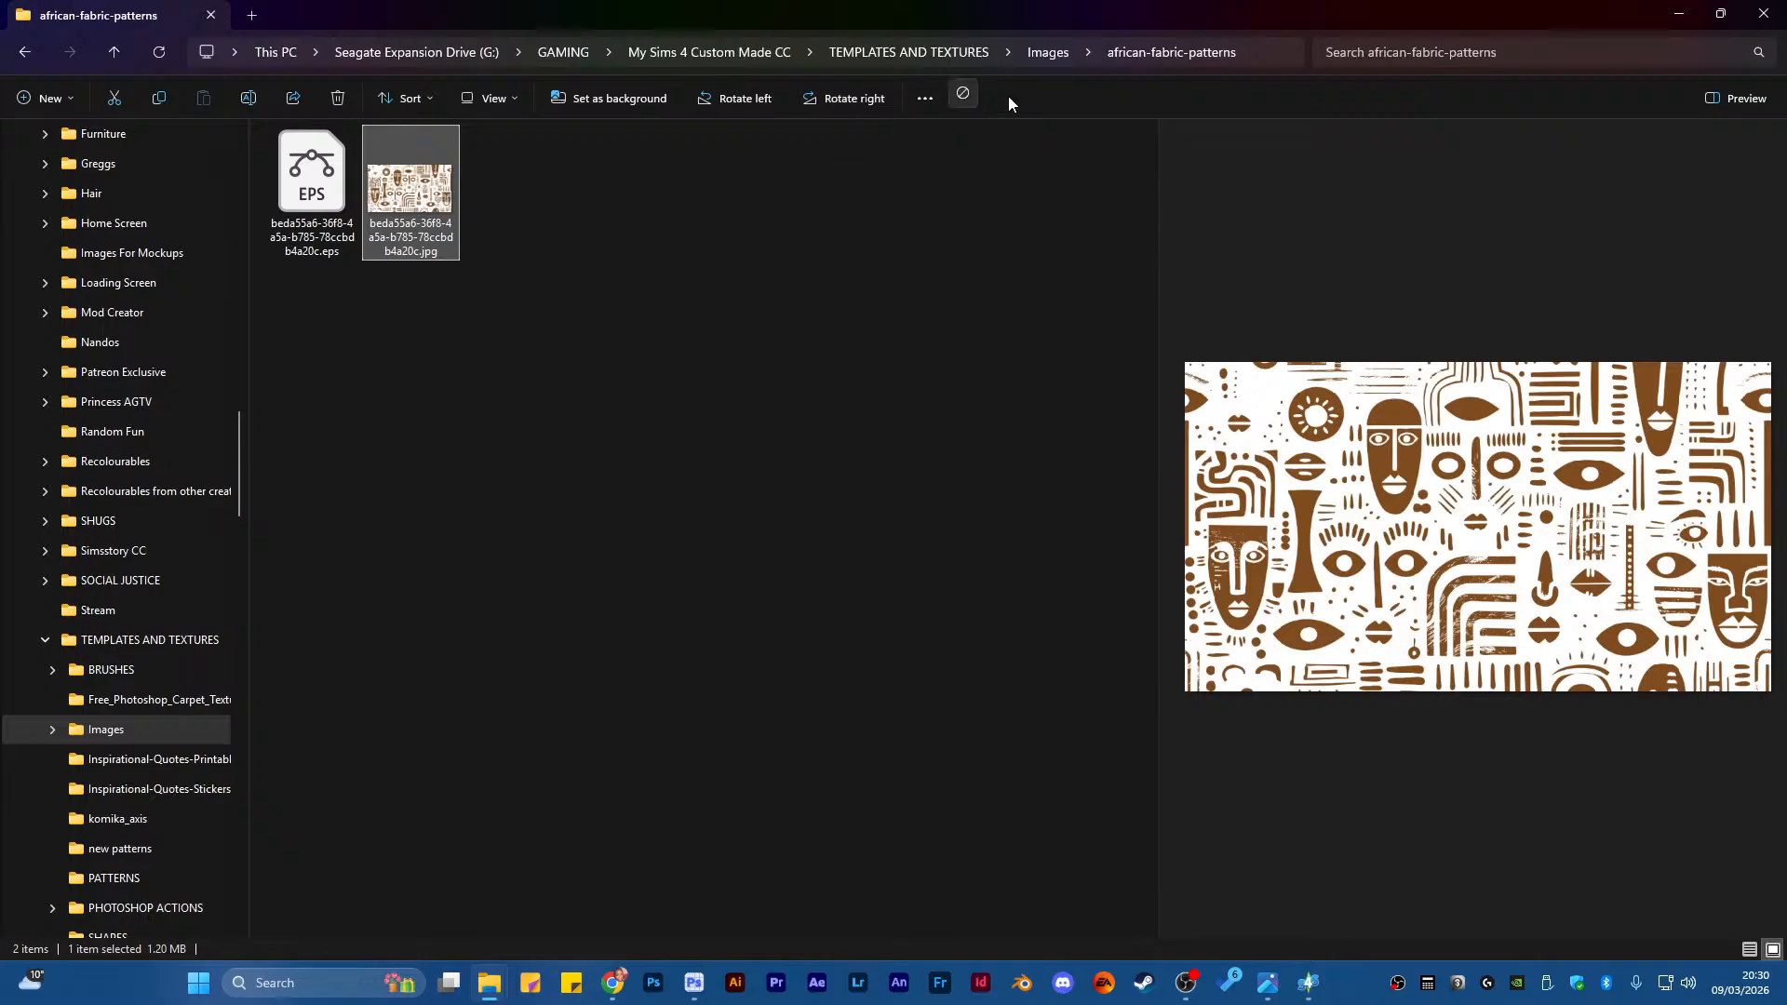
{"action": "left_click", "coordinate": [1053, 54]}
Move ad048996-b077-4cbe-be4d-ef160a73c46b.jpg from the doodle-seamless-pattern folder up into the Images folder
{"action": "double_click", "coordinate": [521, 179]}
{"action": "left_click", "coordinate": [416, 205]}
{"action": "left_click_drag", "start_coordinate": [416, 206], "coordinate": [1055, 53]}
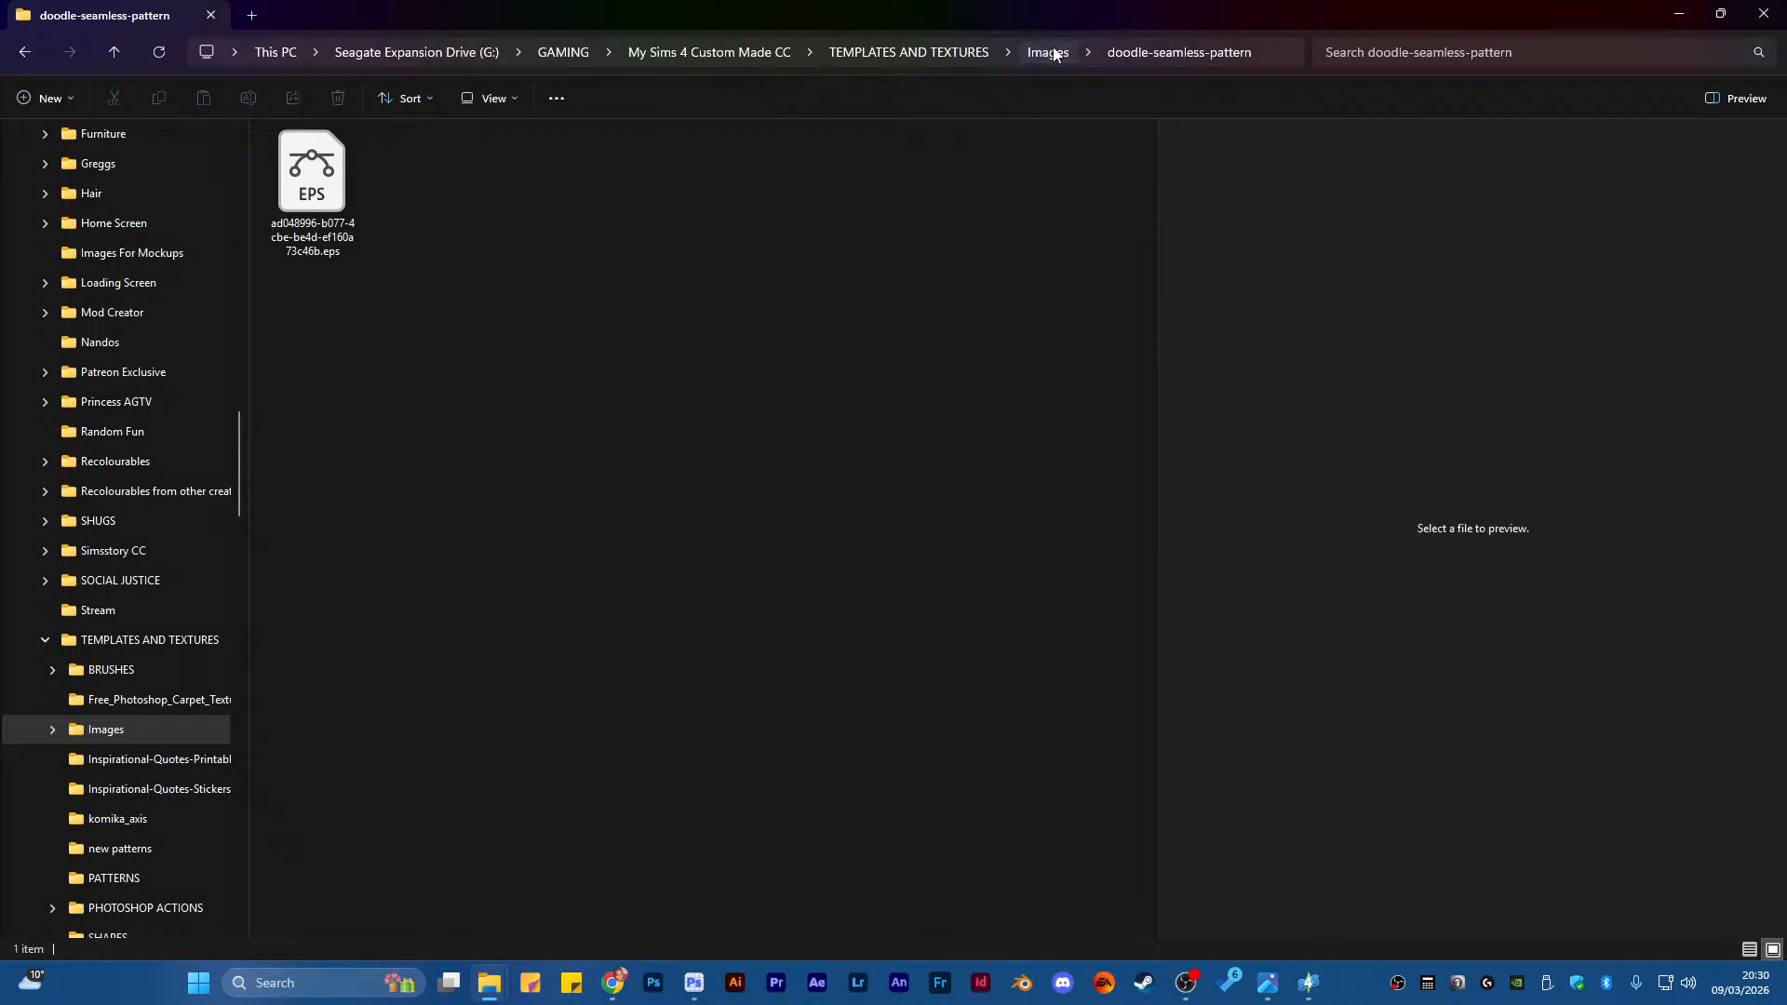
{"action": "left_click", "coordinate": [1052, 52]}
Move 6984455.jpg from the flat-african-pattern (1) folder up into Images and check the other African pattern folders for leftover JPGs
{"action": "double_click", "coordinate": [631, 203]}
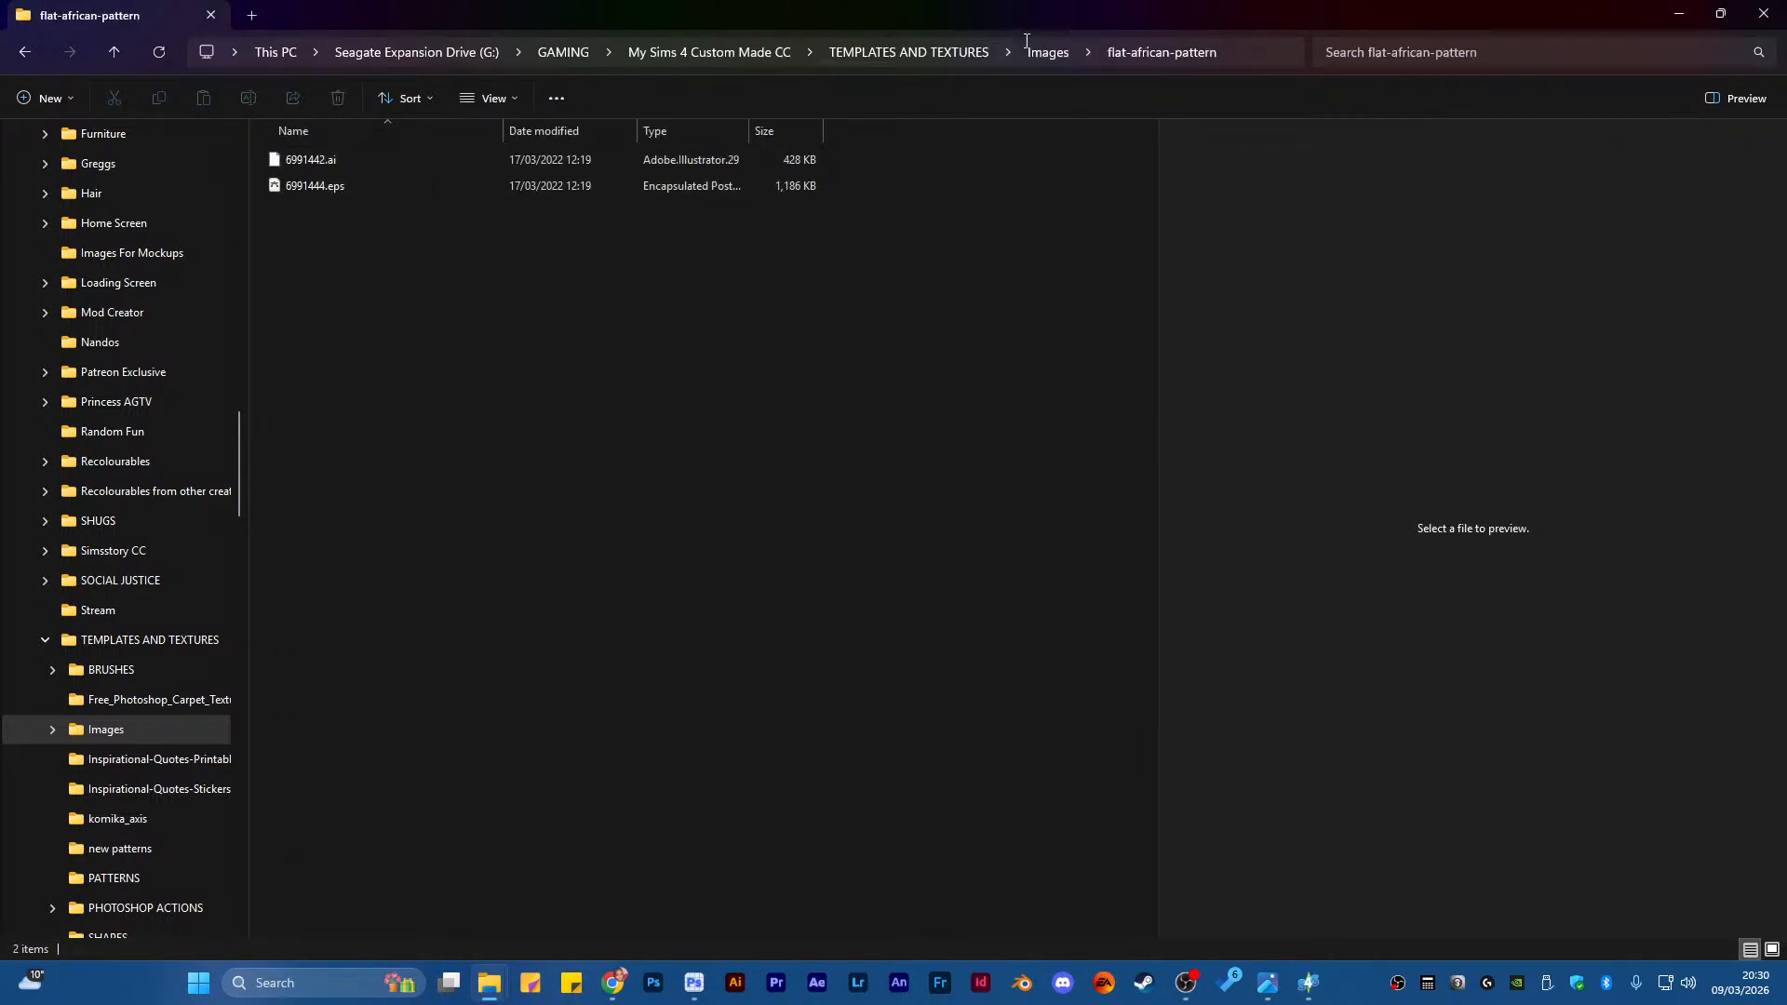
{"action": "left_click", "coordinate": [1059, 57]}
{"action": "double_click", "coordinate": [701, 165]}
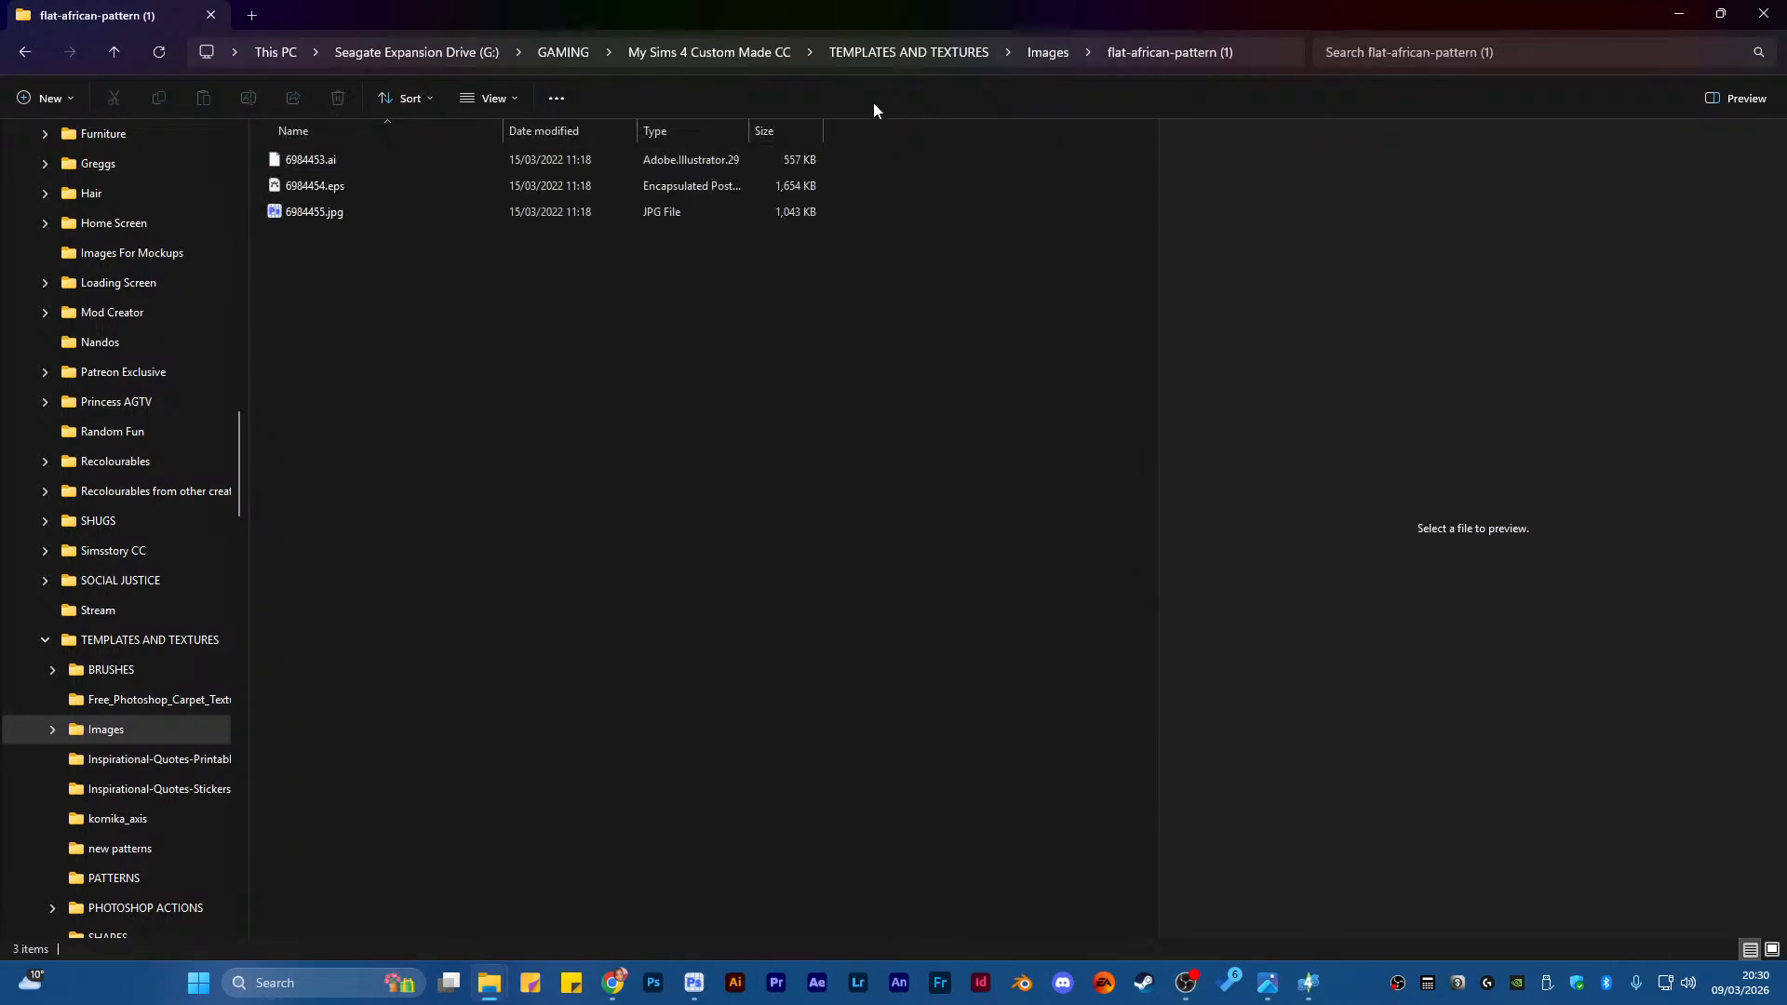
{"action": "left_click", "coordinate": [335, 211]}
{"action": "left_click_drag", "start_coordinate": [335, 211], "coordinate": [1042, 49]}
{"action": "left_click", "coordinate": [1047, 52]}
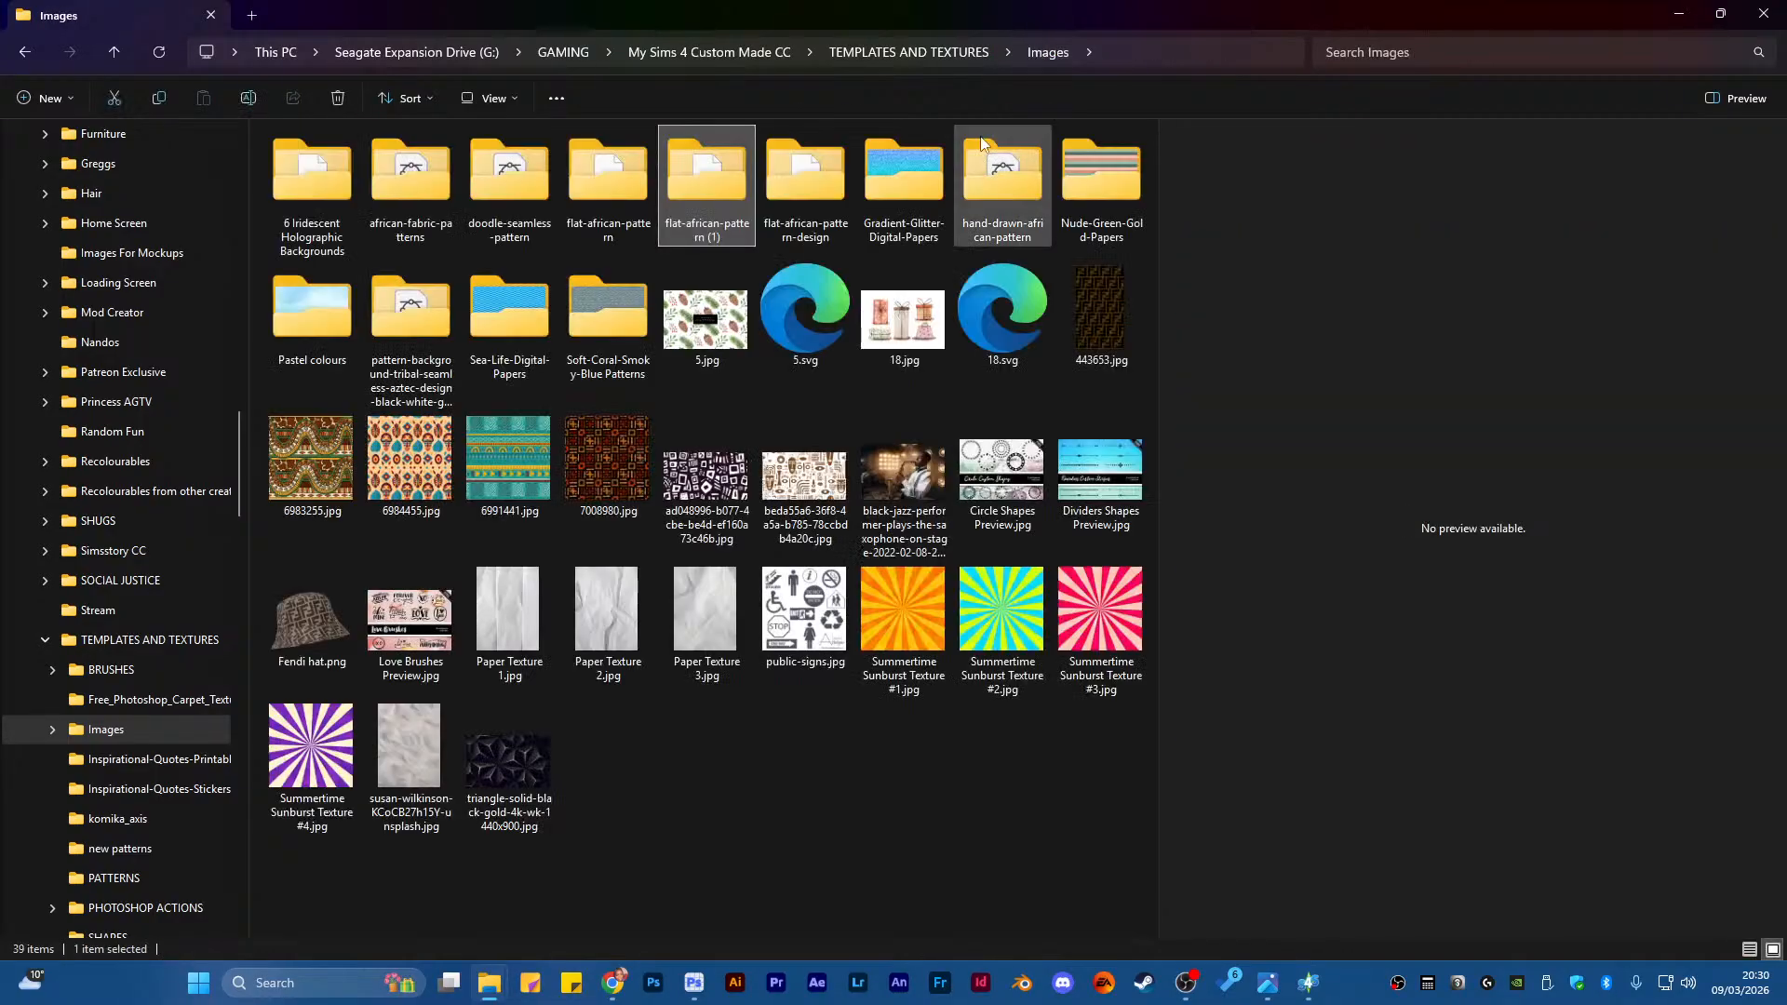
{"action": "double_click", "coordinate": [806, 194]}
{"action": "left_click", "coordinate": [1054, 56]}
{"action": "double_click", "coordinate": [1030, 197]}
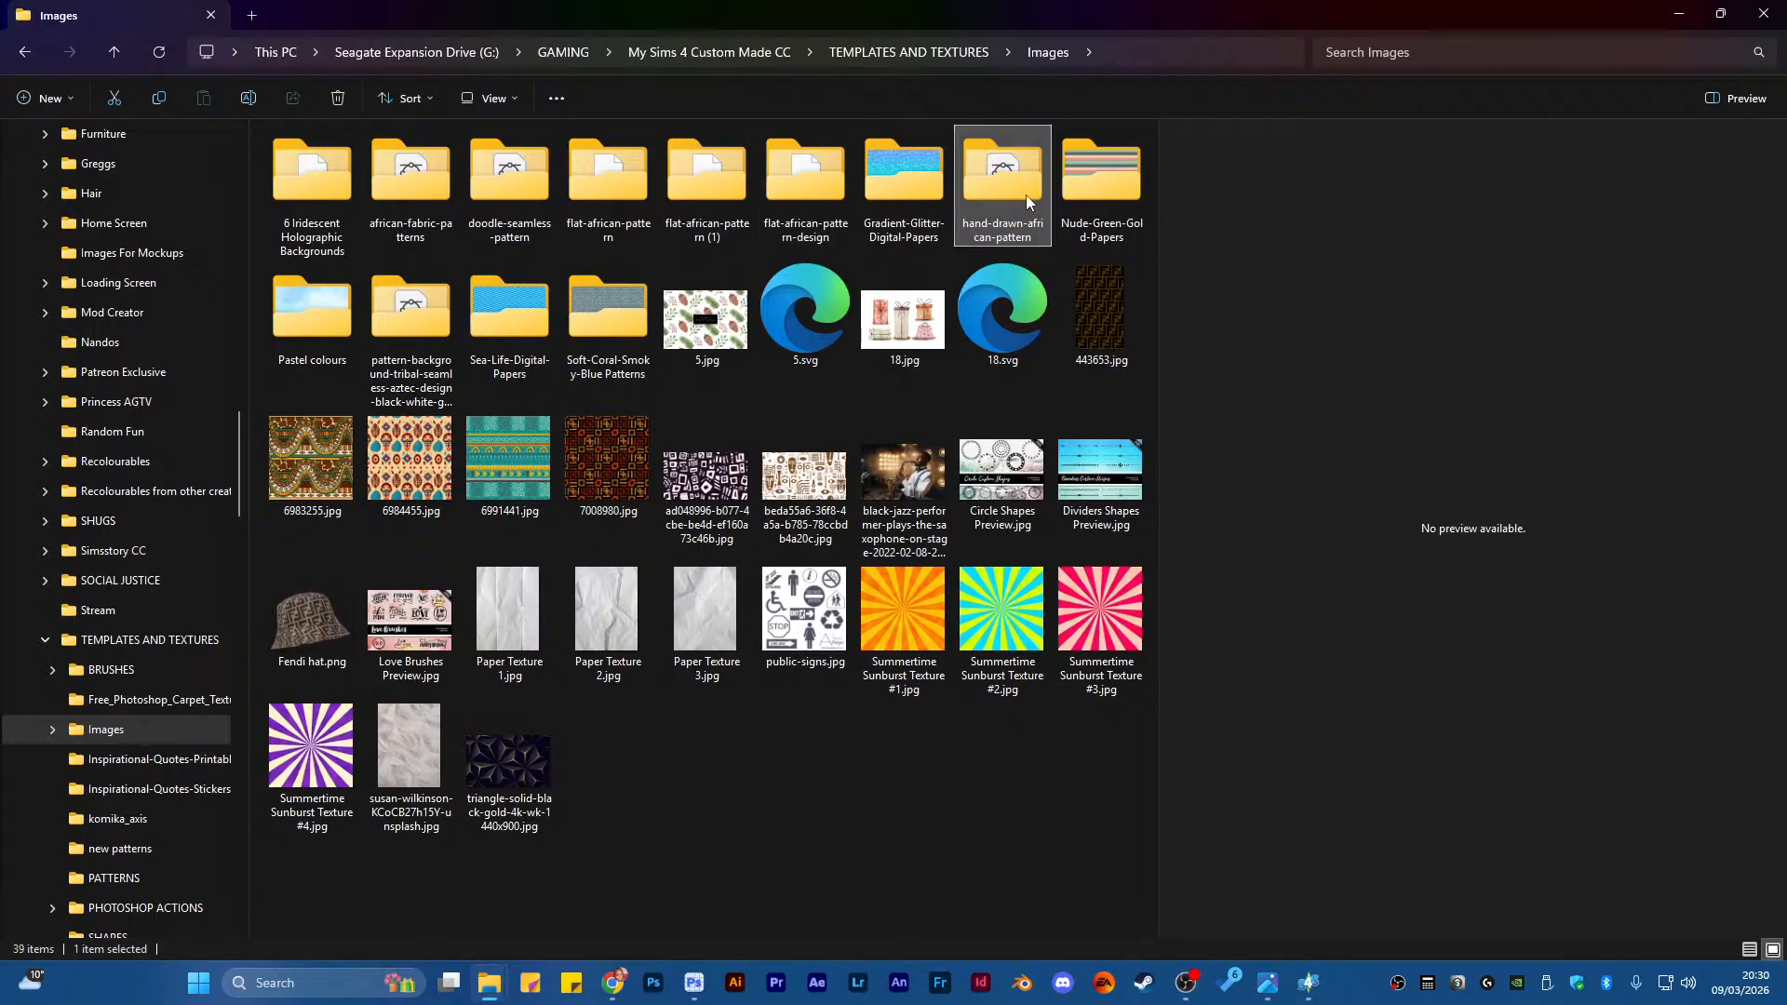
{"action": "left_click", "coordinate": [1042, 56]}
Place 6983255, 6984455, 7008980 and the ad048996 and beda55a6 JPGs from Images into the Photoshop dress texture document, leaving out 6991441
{"action": "left_click", "coordinate": [694, 982]}
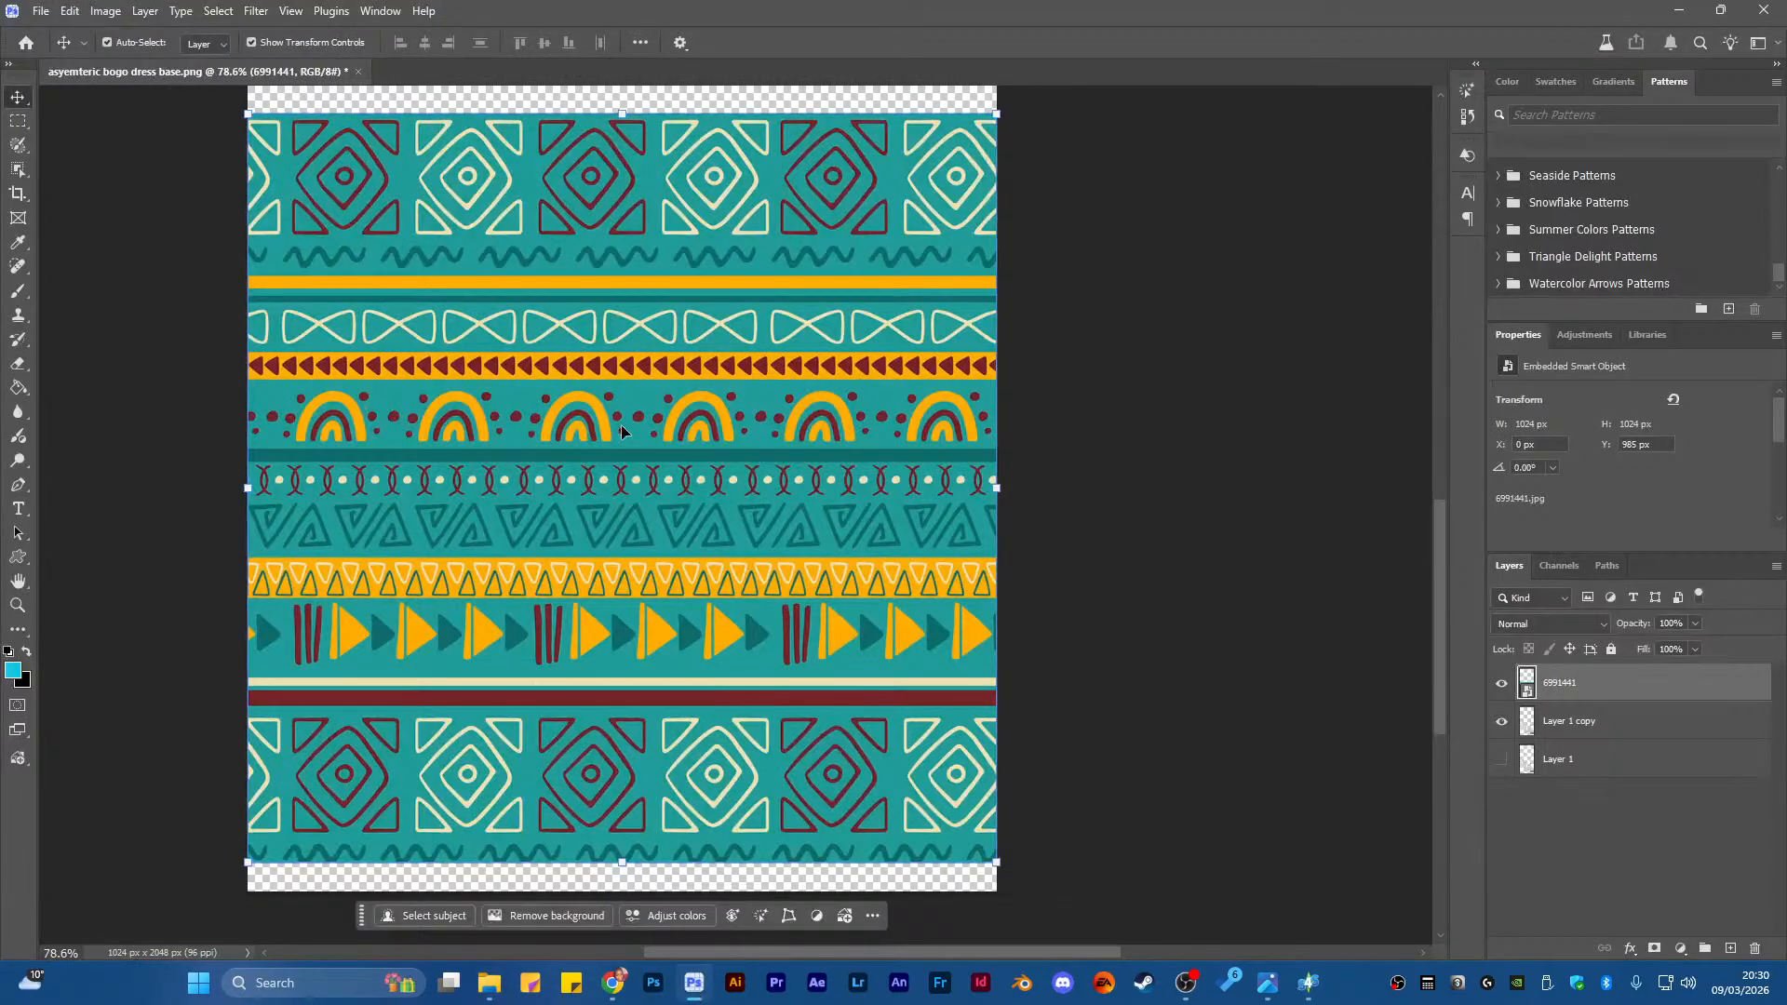
{"action": "left_click", "coordinate": [489, 983]}
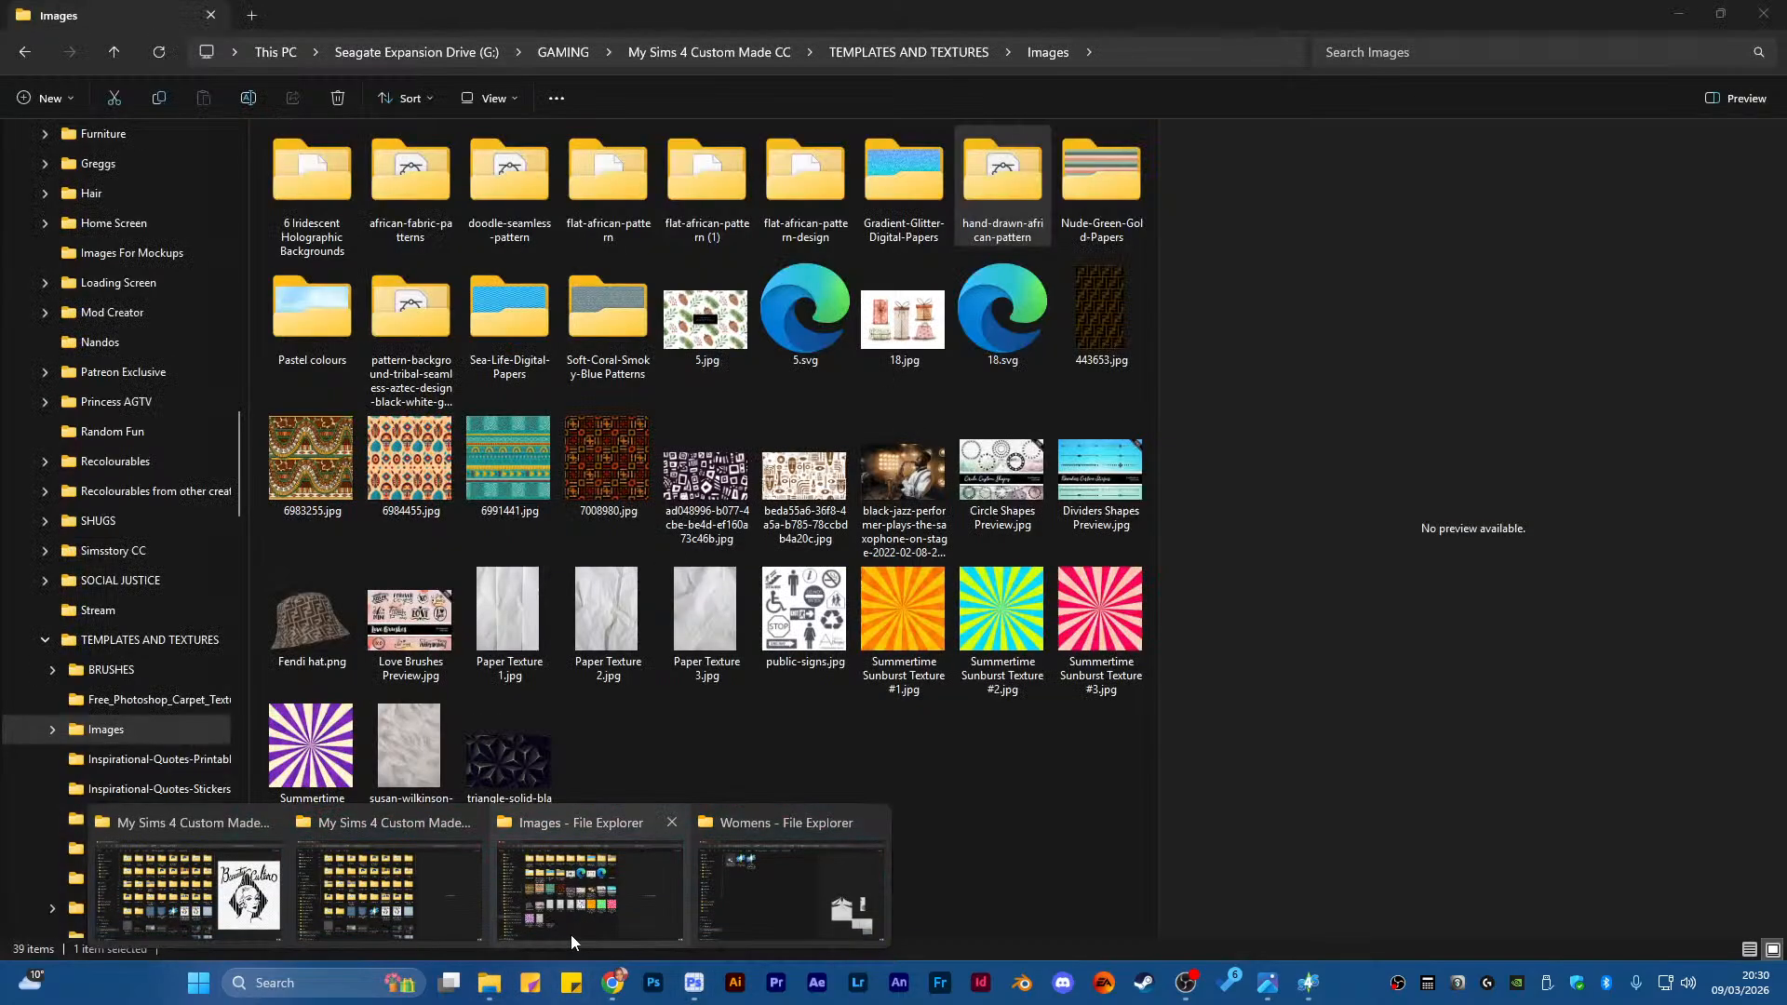
{"action": "left_click", "coordinate": [571, 934]}
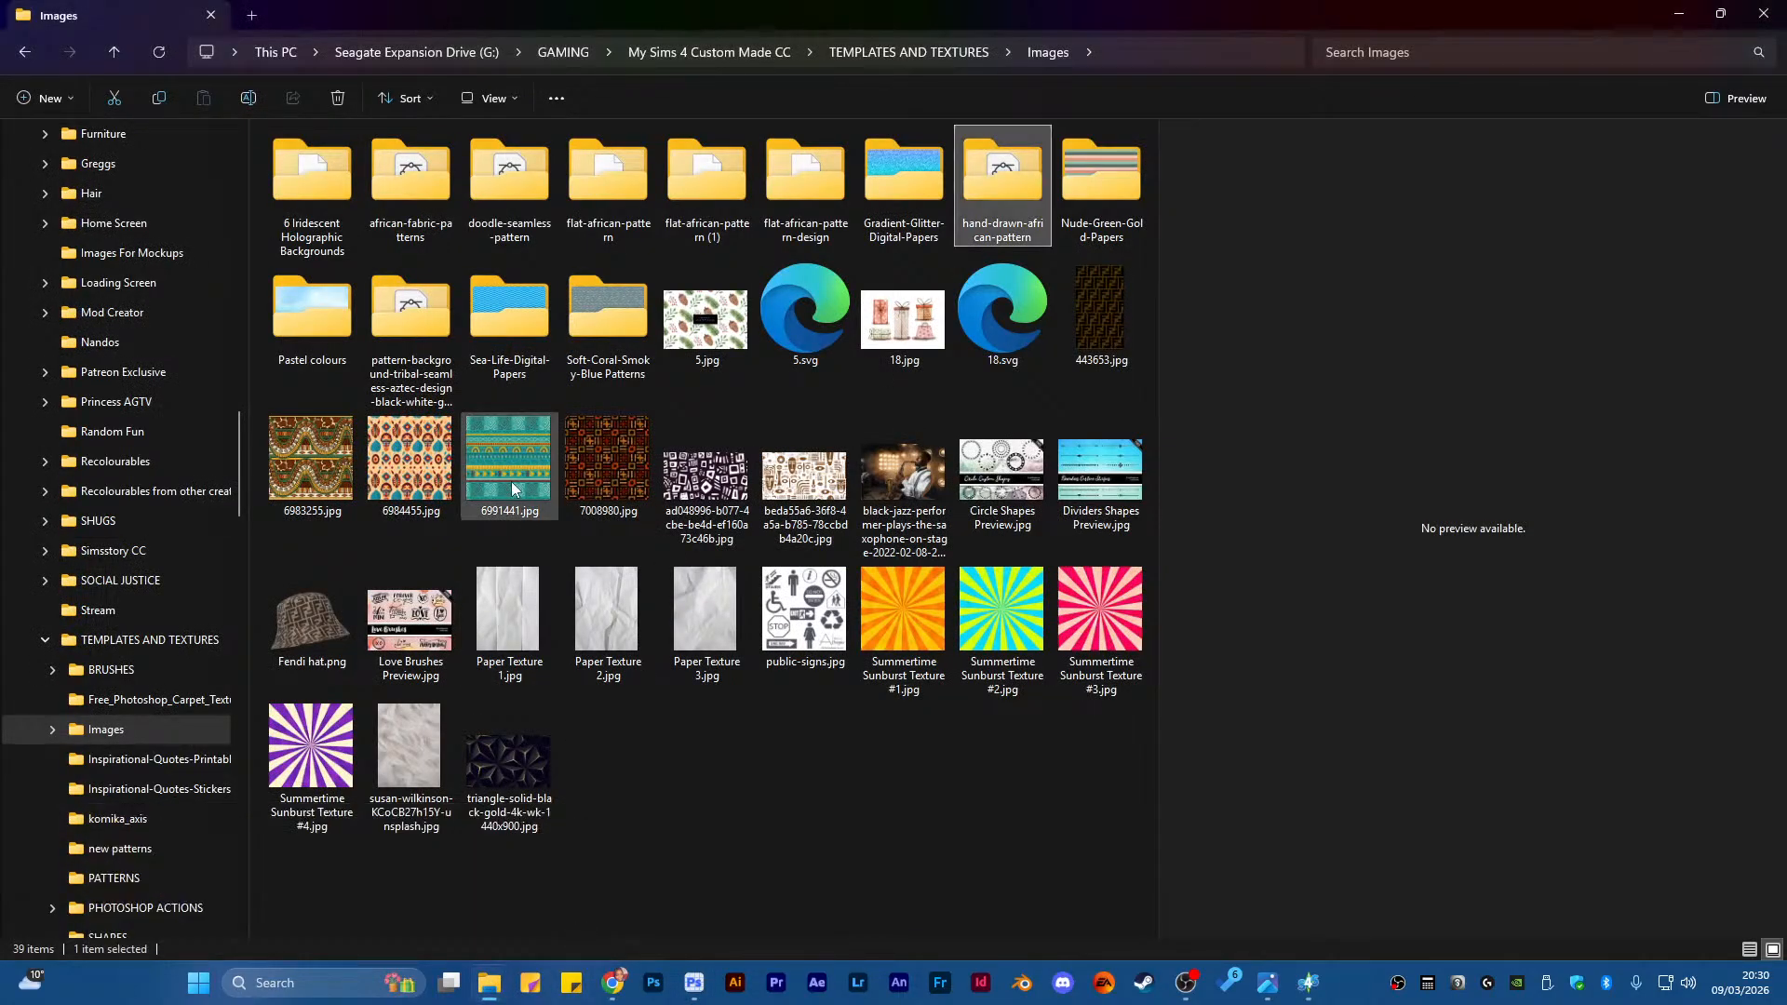
{"action": "left_click", "coordinate": [333, 476]}
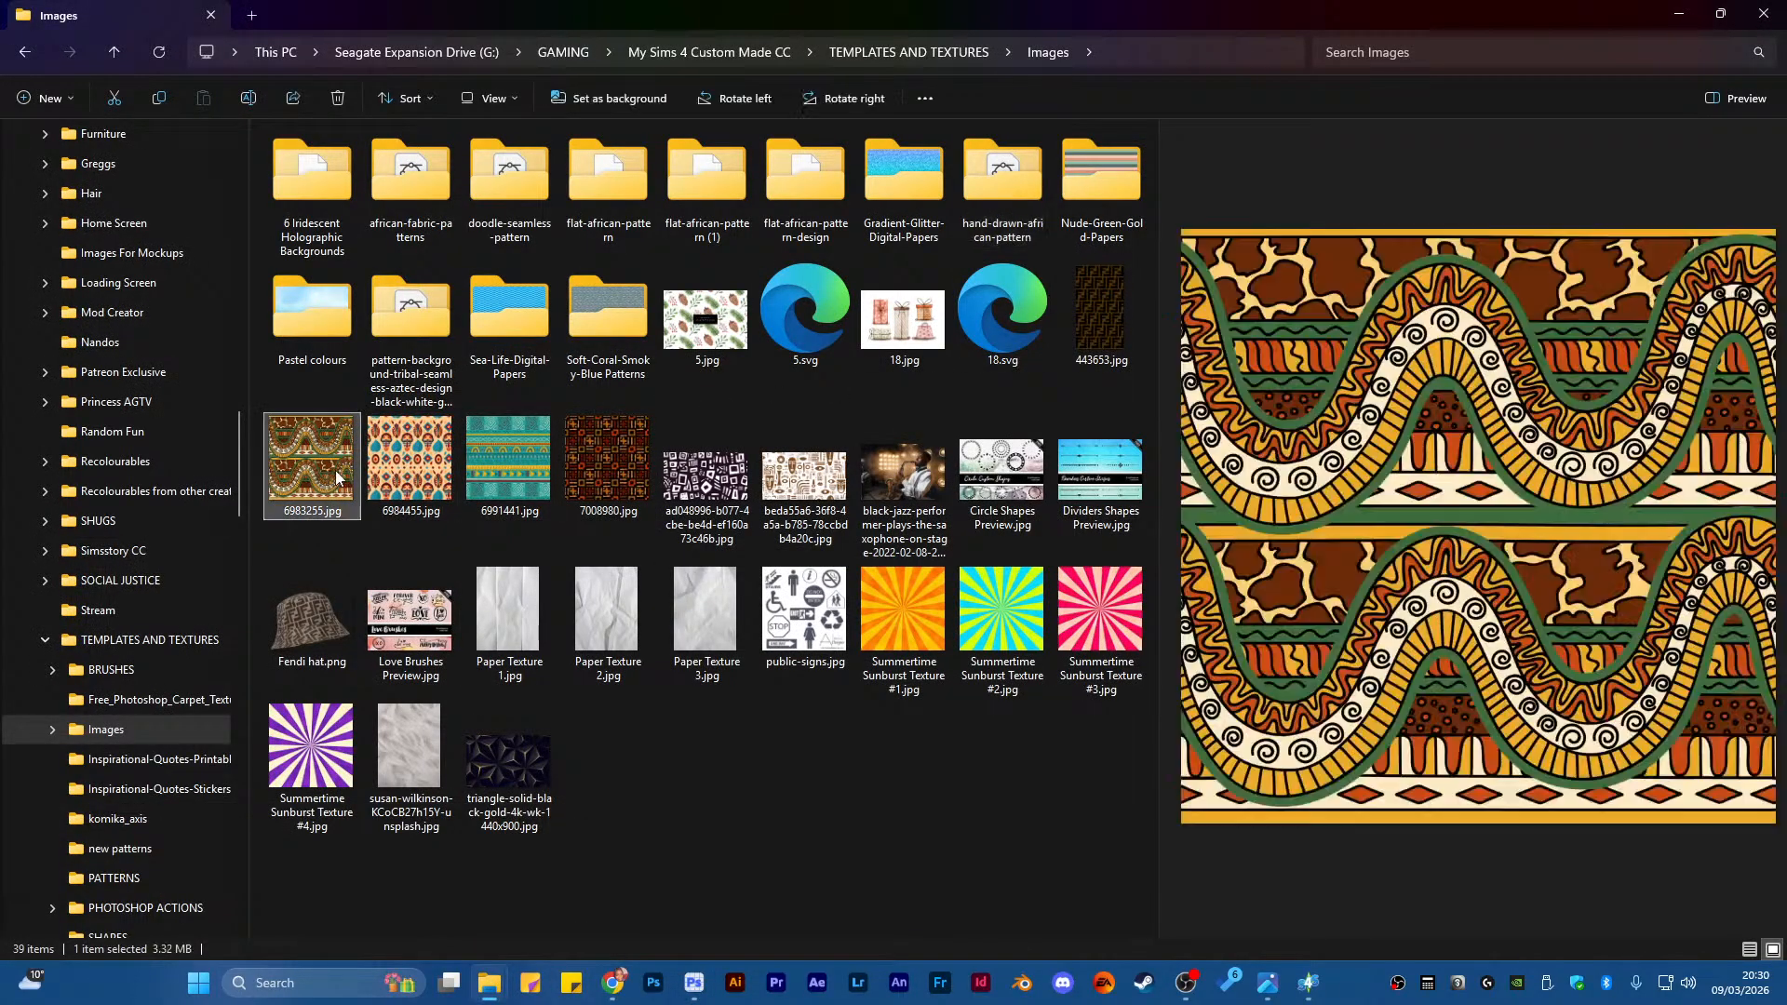
{"action": "left_click", "coordinate": [792, 474], "text": "shift"}
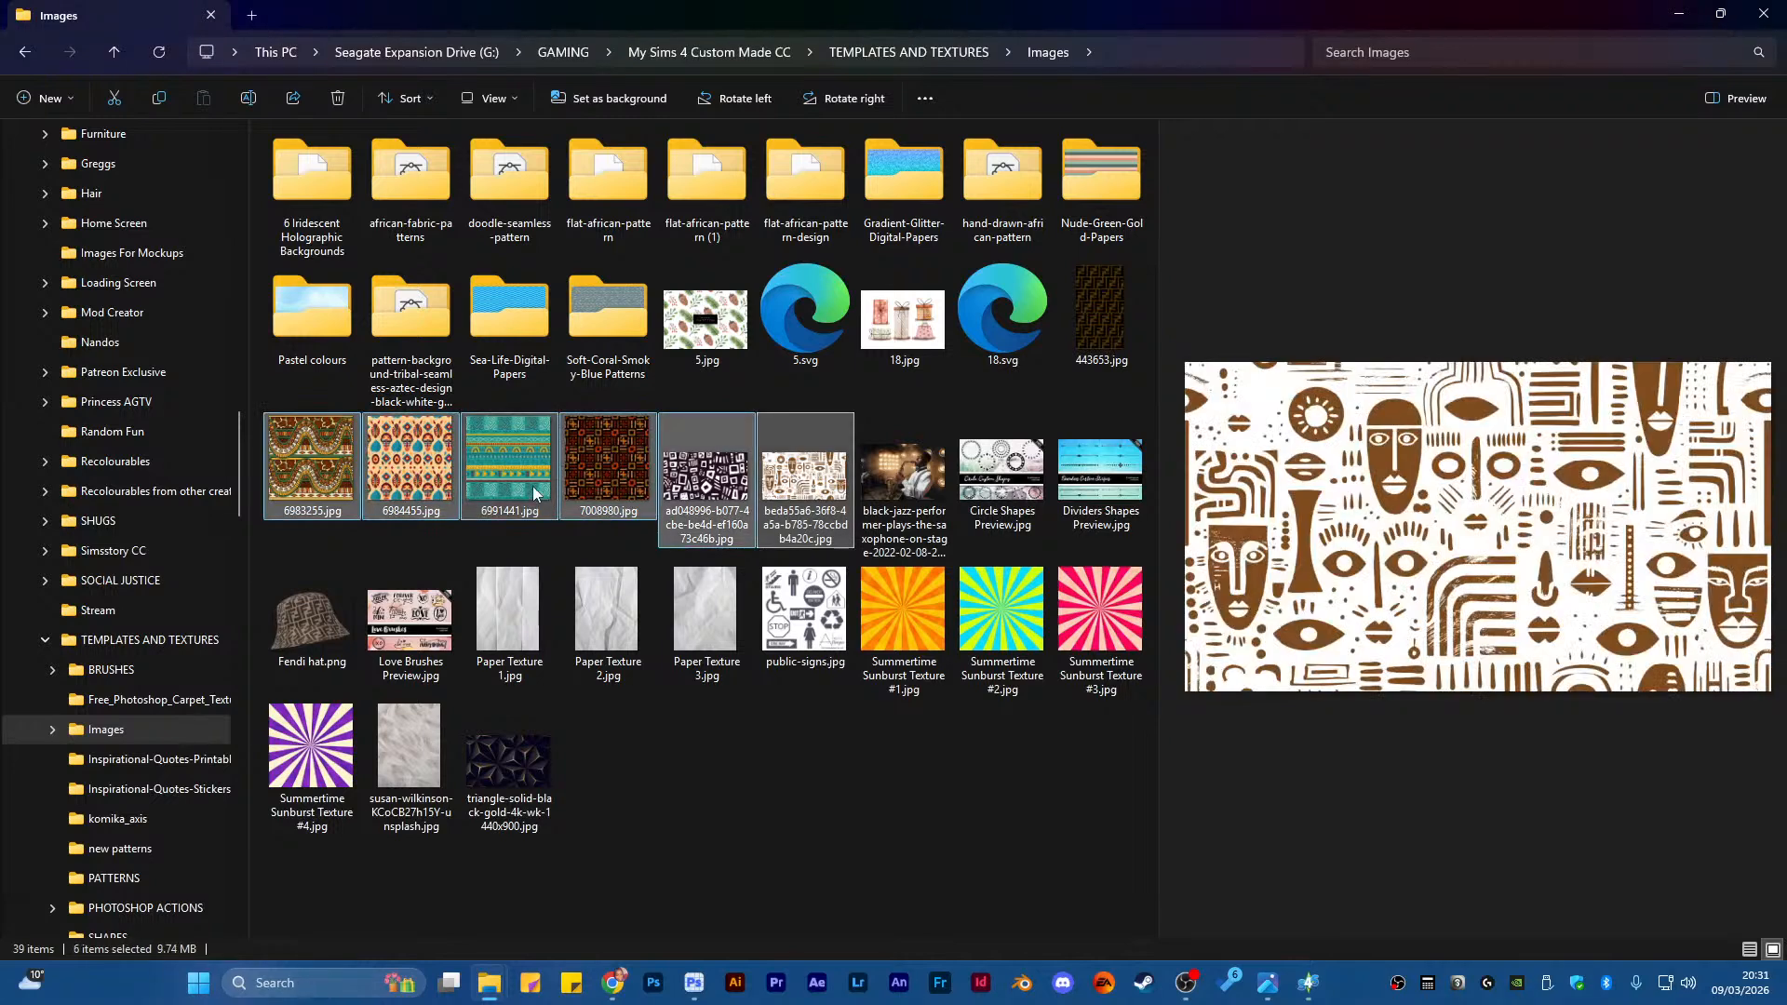
{"action": "left_click", "coordinate": [517, 498], "text": "ctrl"}
{"action": "left_click_drag", "start_coordinate": [326, 470], "coordinate": [587, 535]}
{"action": "key", "text": "Return"}
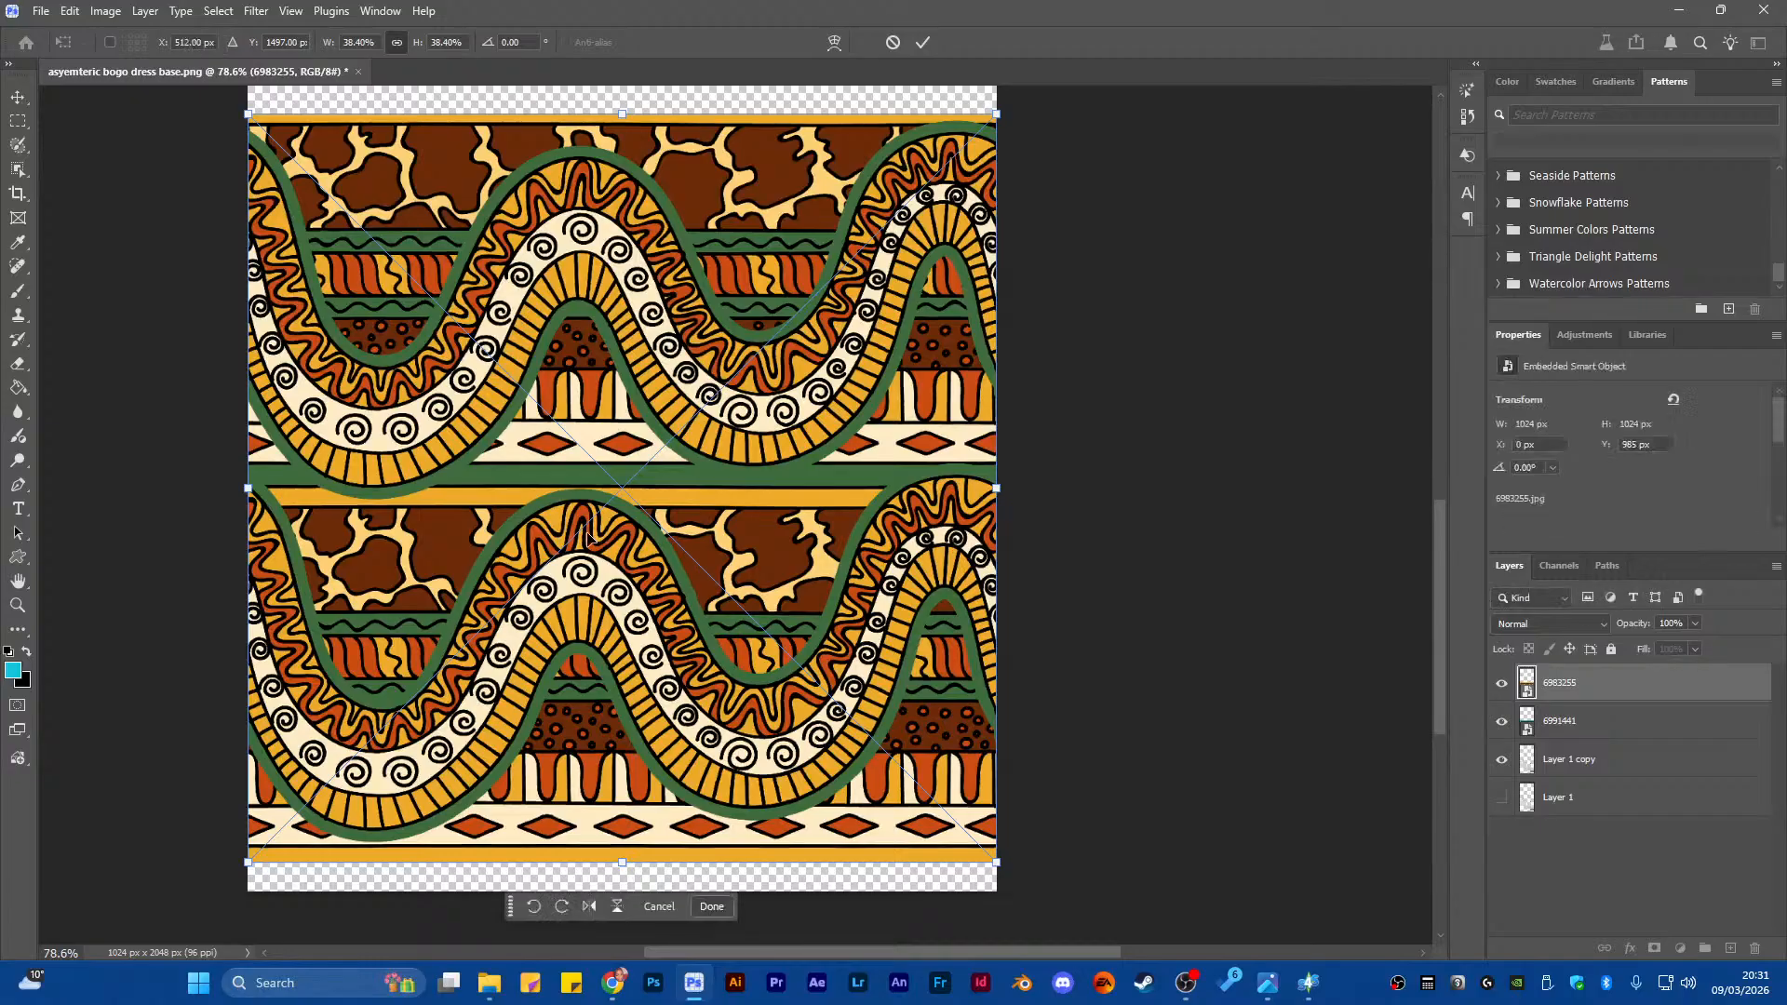
{"action": "key", "text": "Return"}
{"action": "key", "text": "Return"}
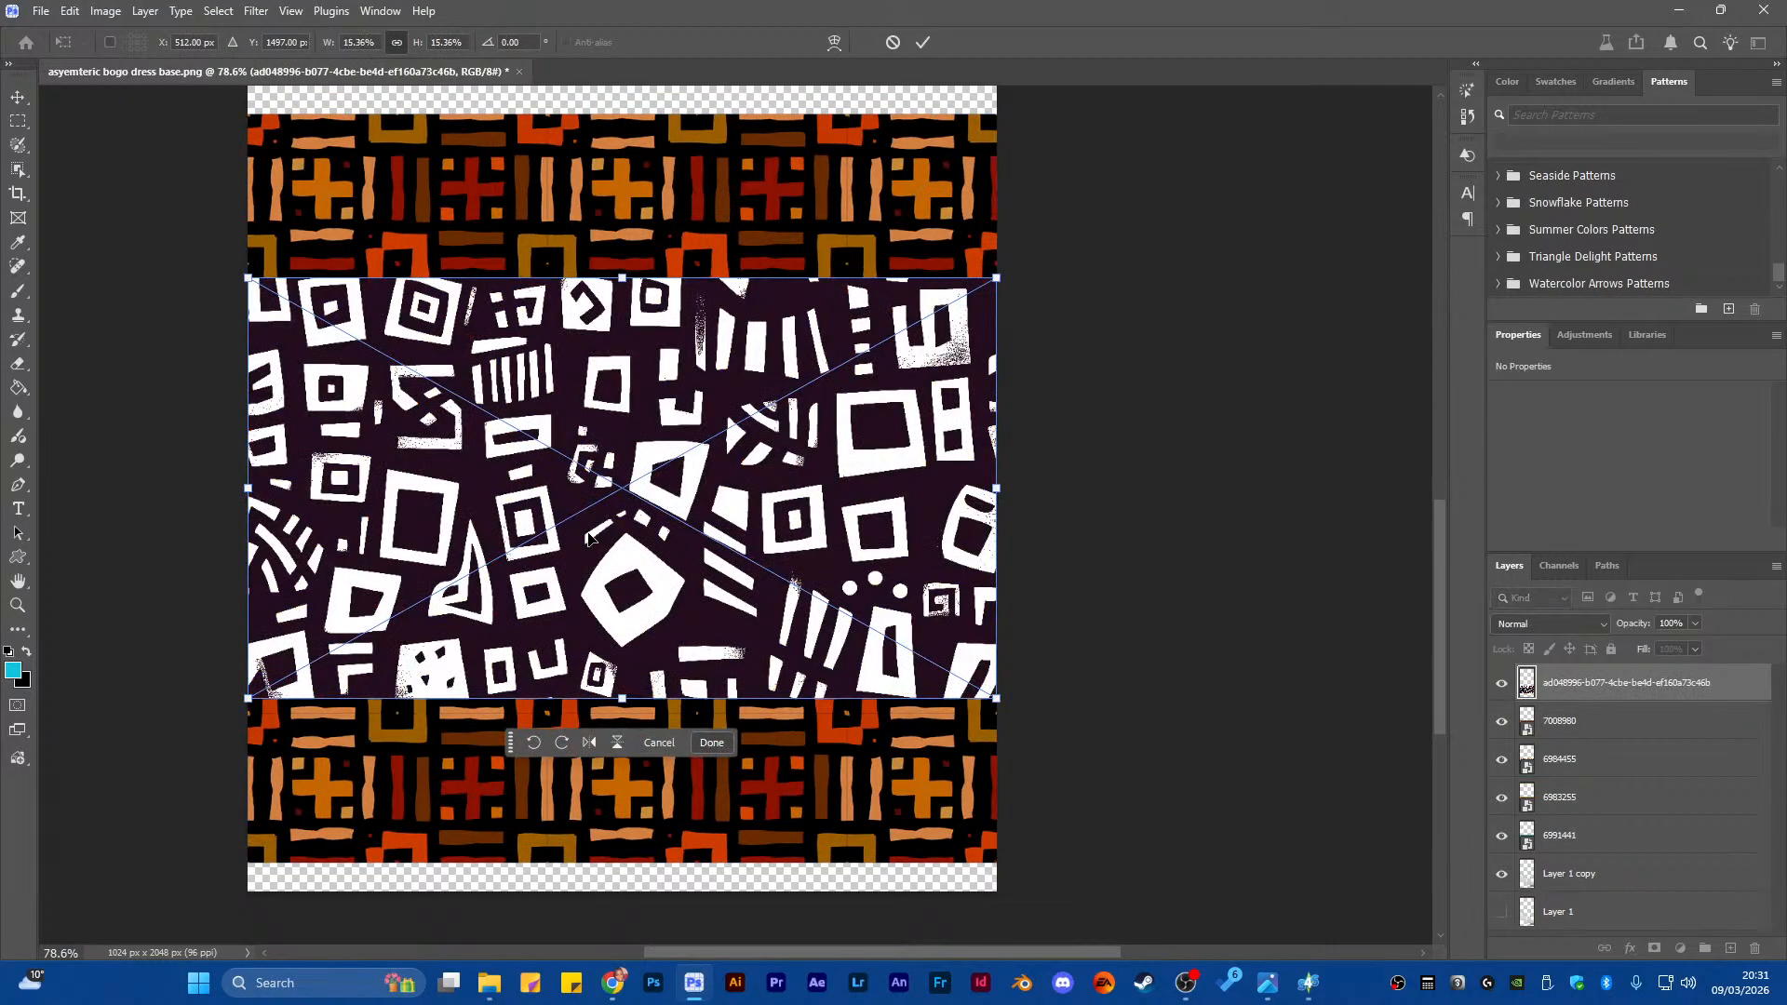
{"action": "key", "text": "Return"}
{"action": "key", "text": "Return"}
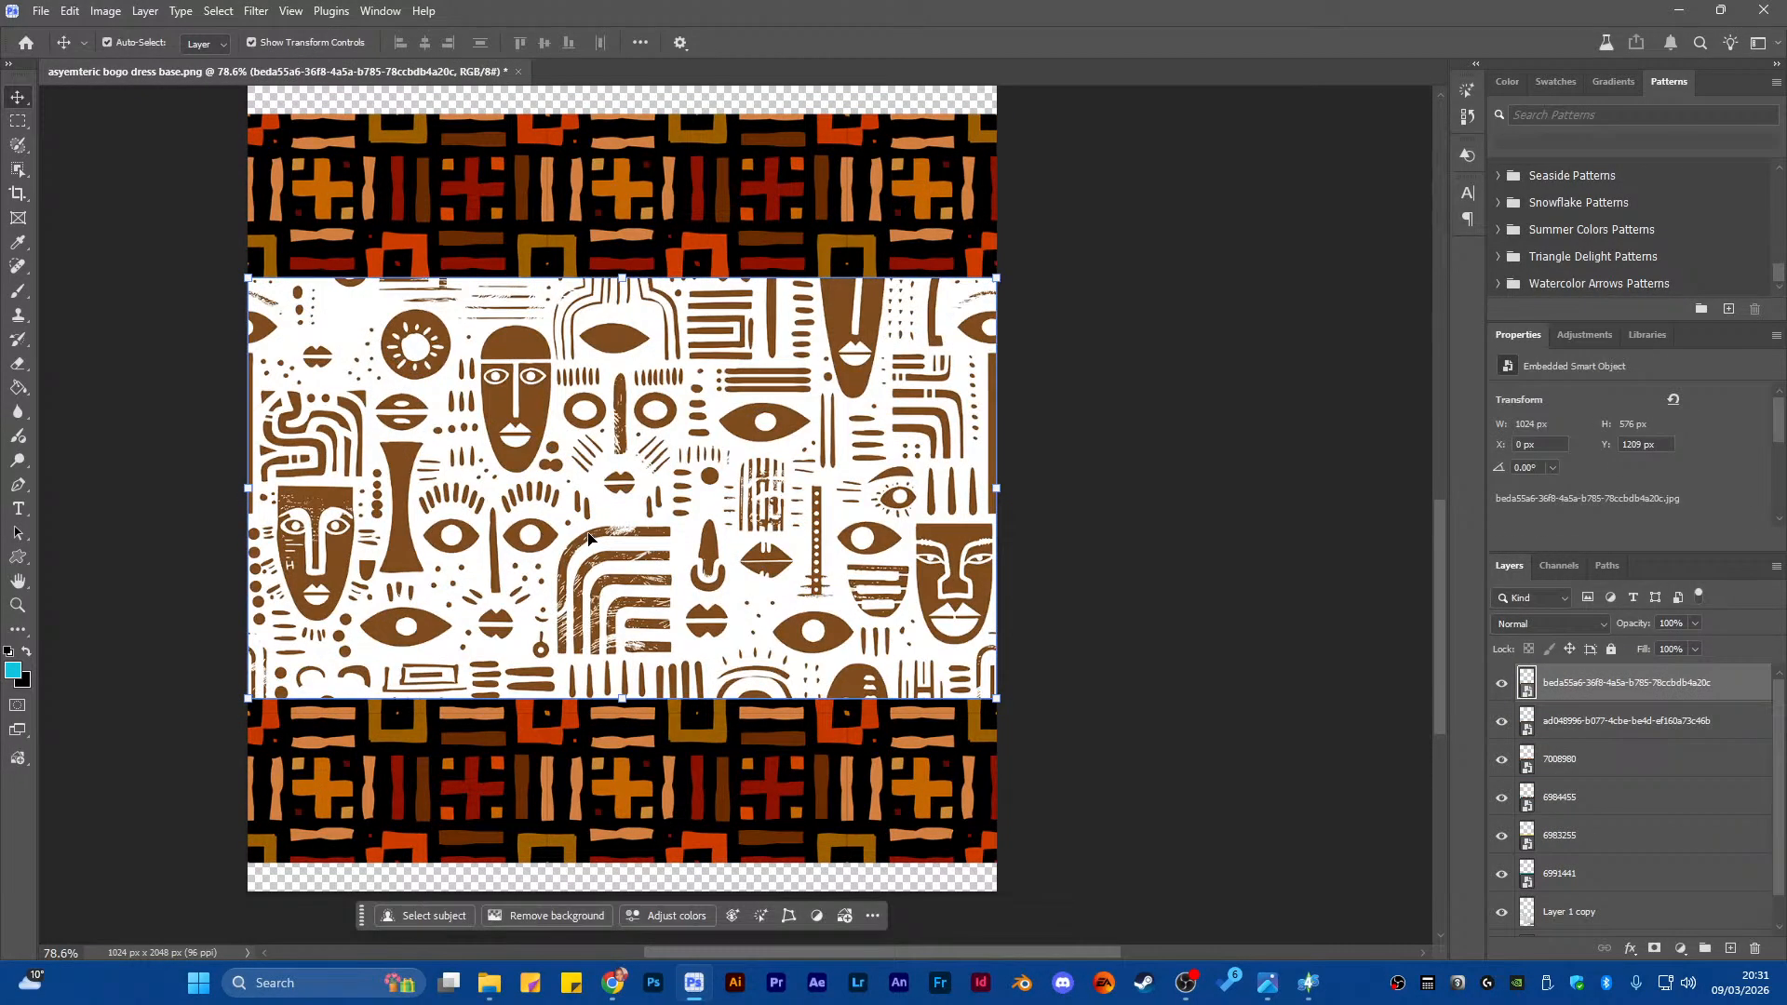
Hide all six placed pattern layers, keeping only Layer 1 copy visible
{"action": "left_click", "coordinate": [1502, 684]}
{"action": "left_click", "coordinate": [1502, 722]}
{"action": "left_click", "coordinate": [1503, 760]}
{"action": "left_click", "coordinate": [1502, 798]}
{"action": "left_click", "coordinate": [1502, 836]}
{"action": "scroll", "coordinate": [1502, 852], "scroll_direction": "down", "scroll_amount": 1}
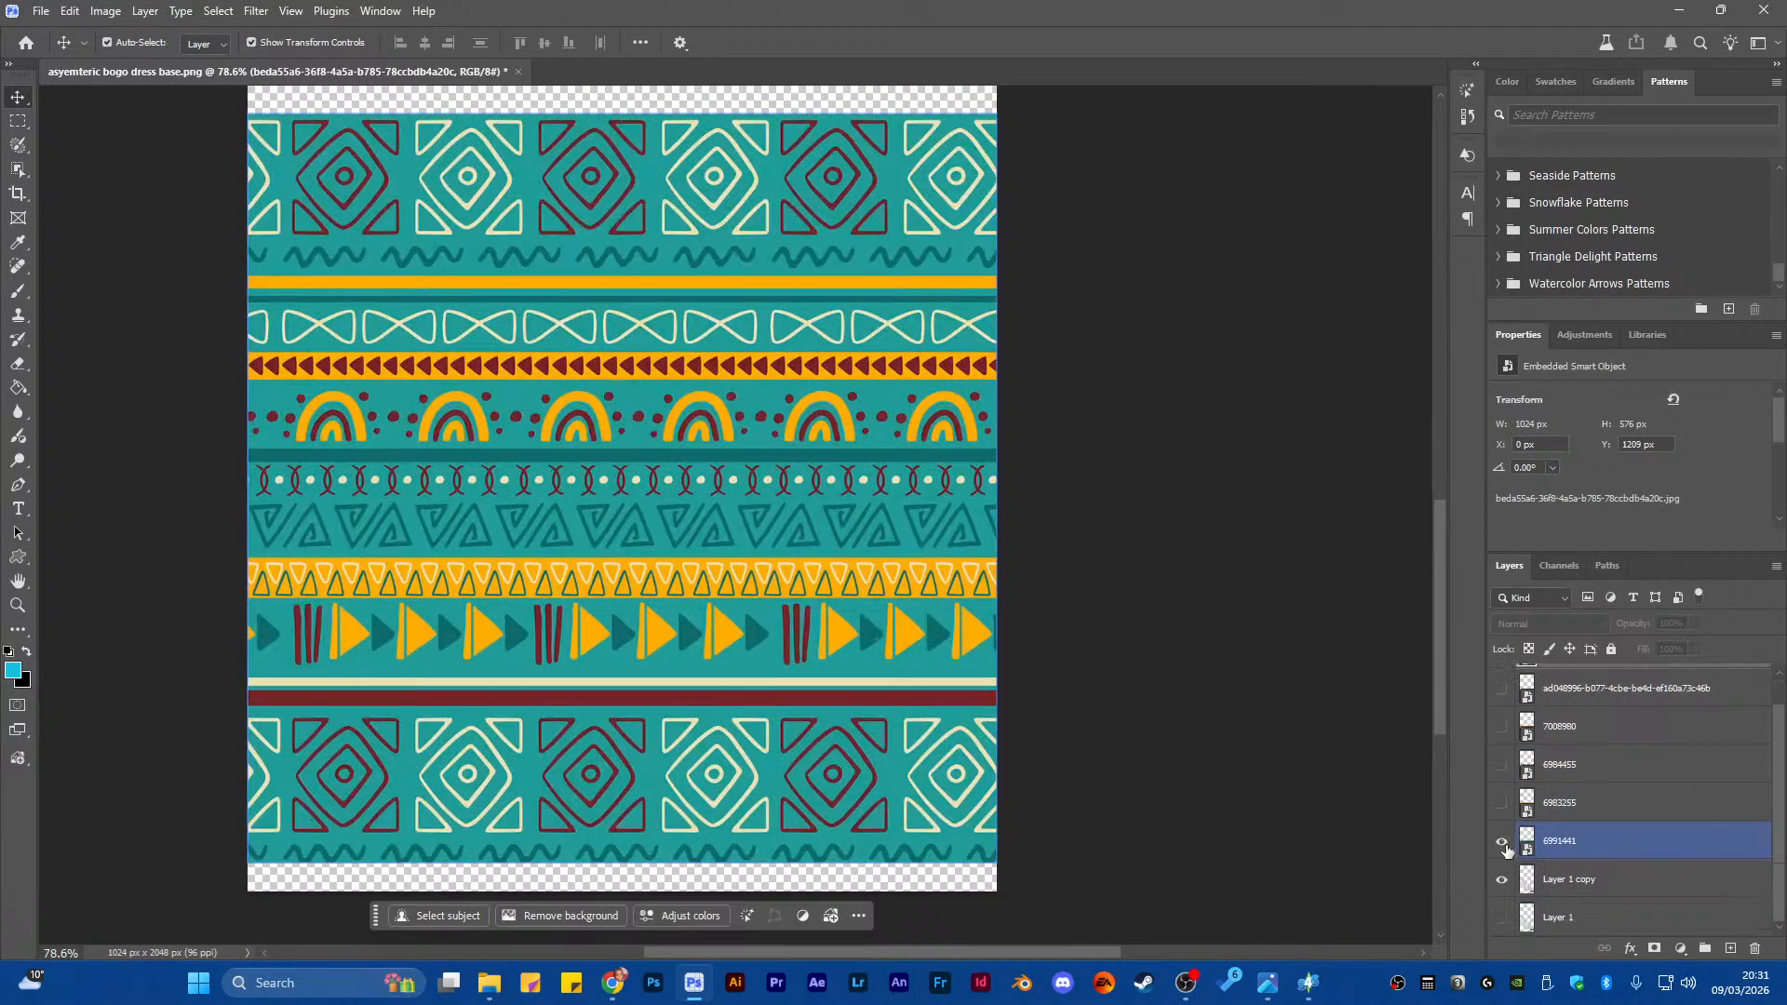
{"action": "left_click", "coordinate": [1500, 843]}
{"action": "left_click", "coordinate": [1501, 879]}
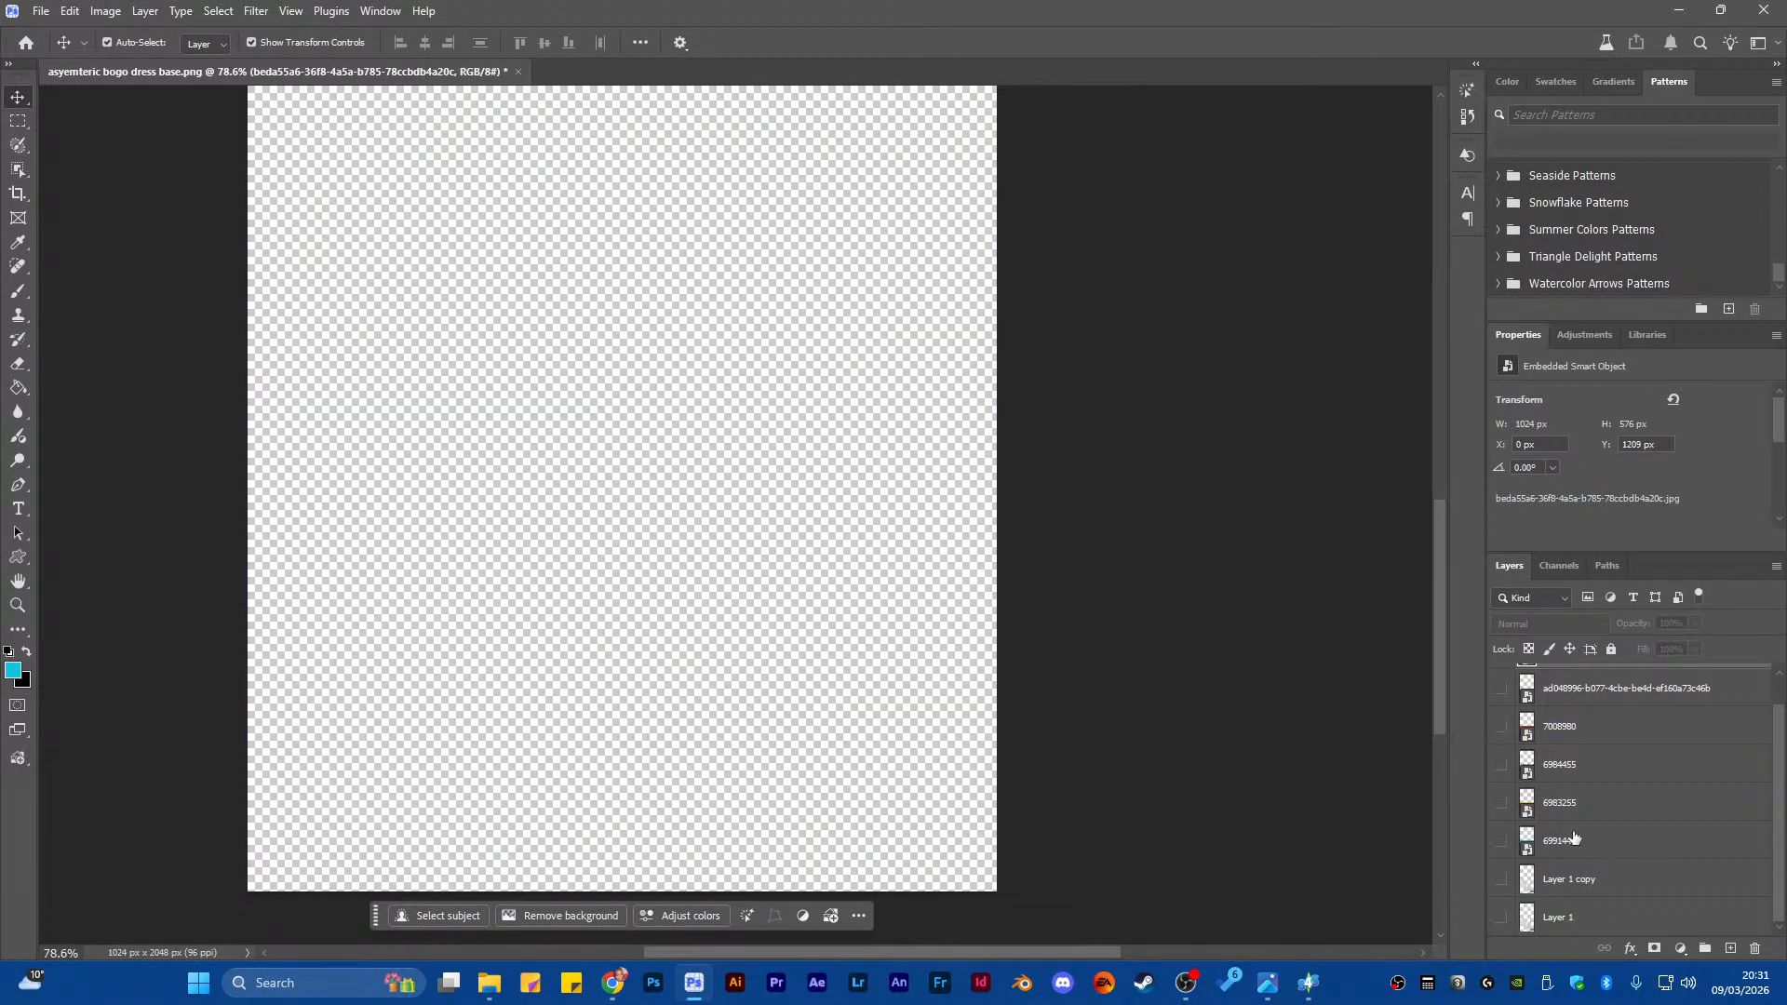
{"action": "left_click", "coordinate": [1501, 878]}
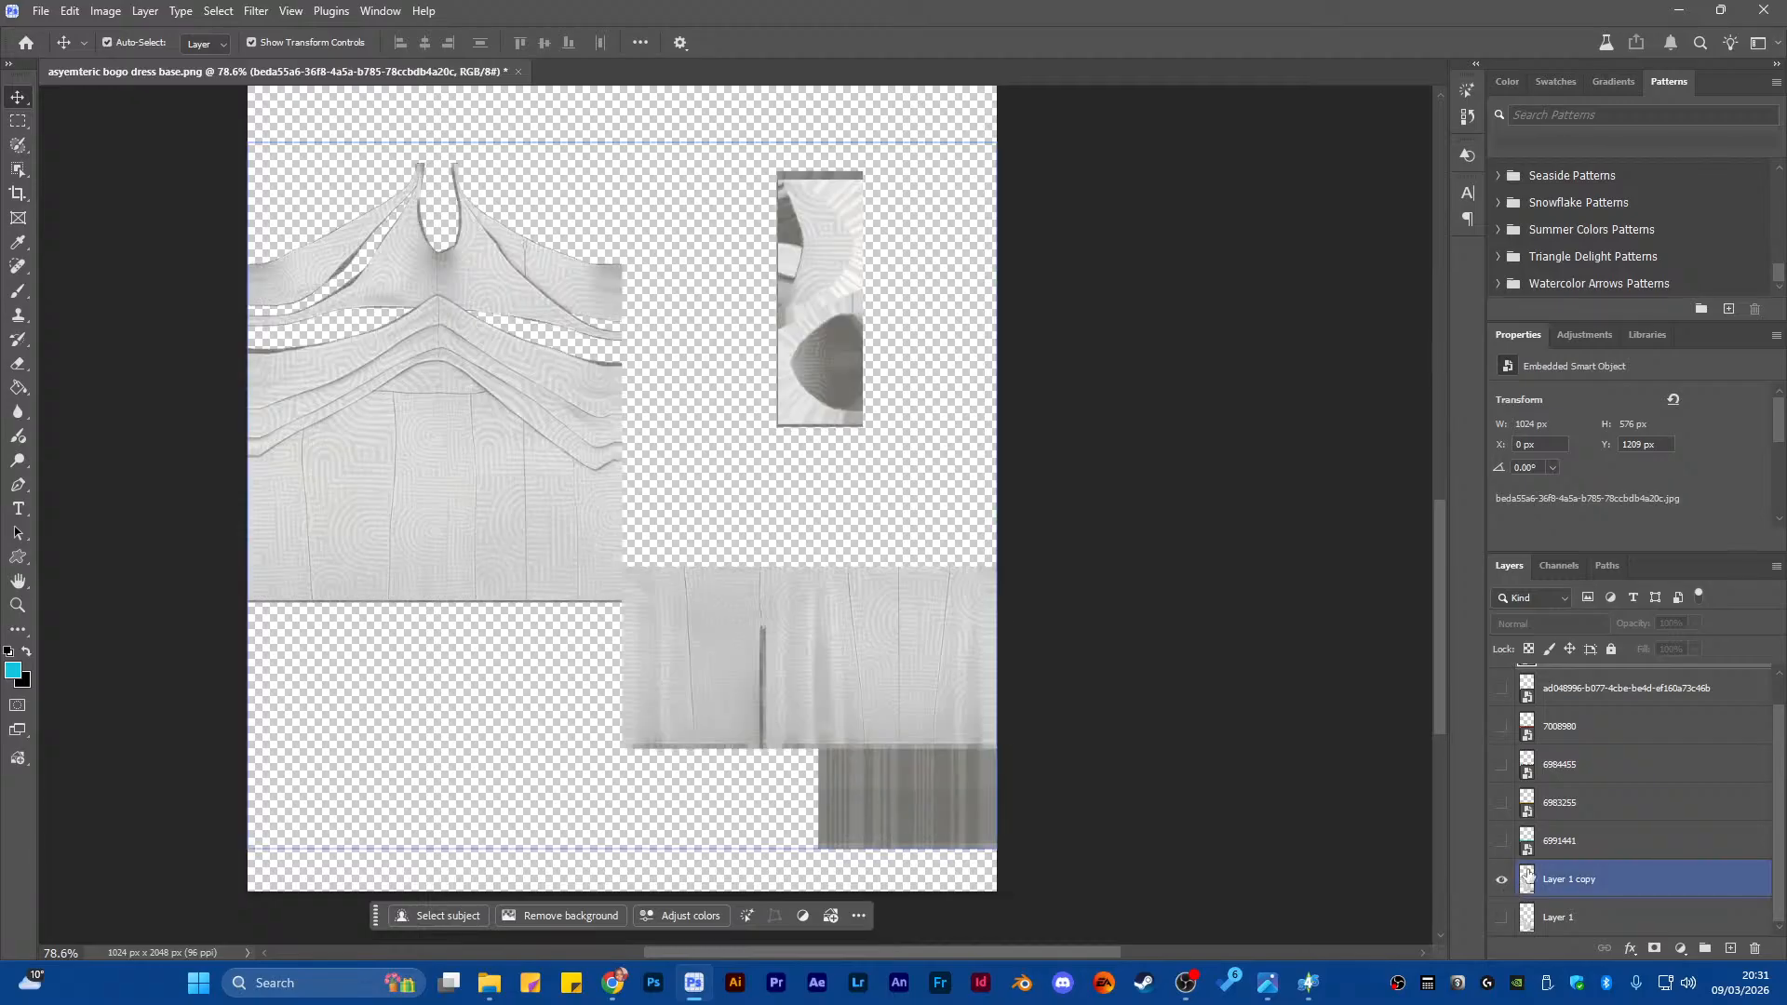
Show the 6991441 layer, clip it to Layer 1 copy as a clipping mask, and make it the active layer
{"action": "scroll", "coordinate": [519, 591], "scroll_direction": "down", "scroll_amount": 1}
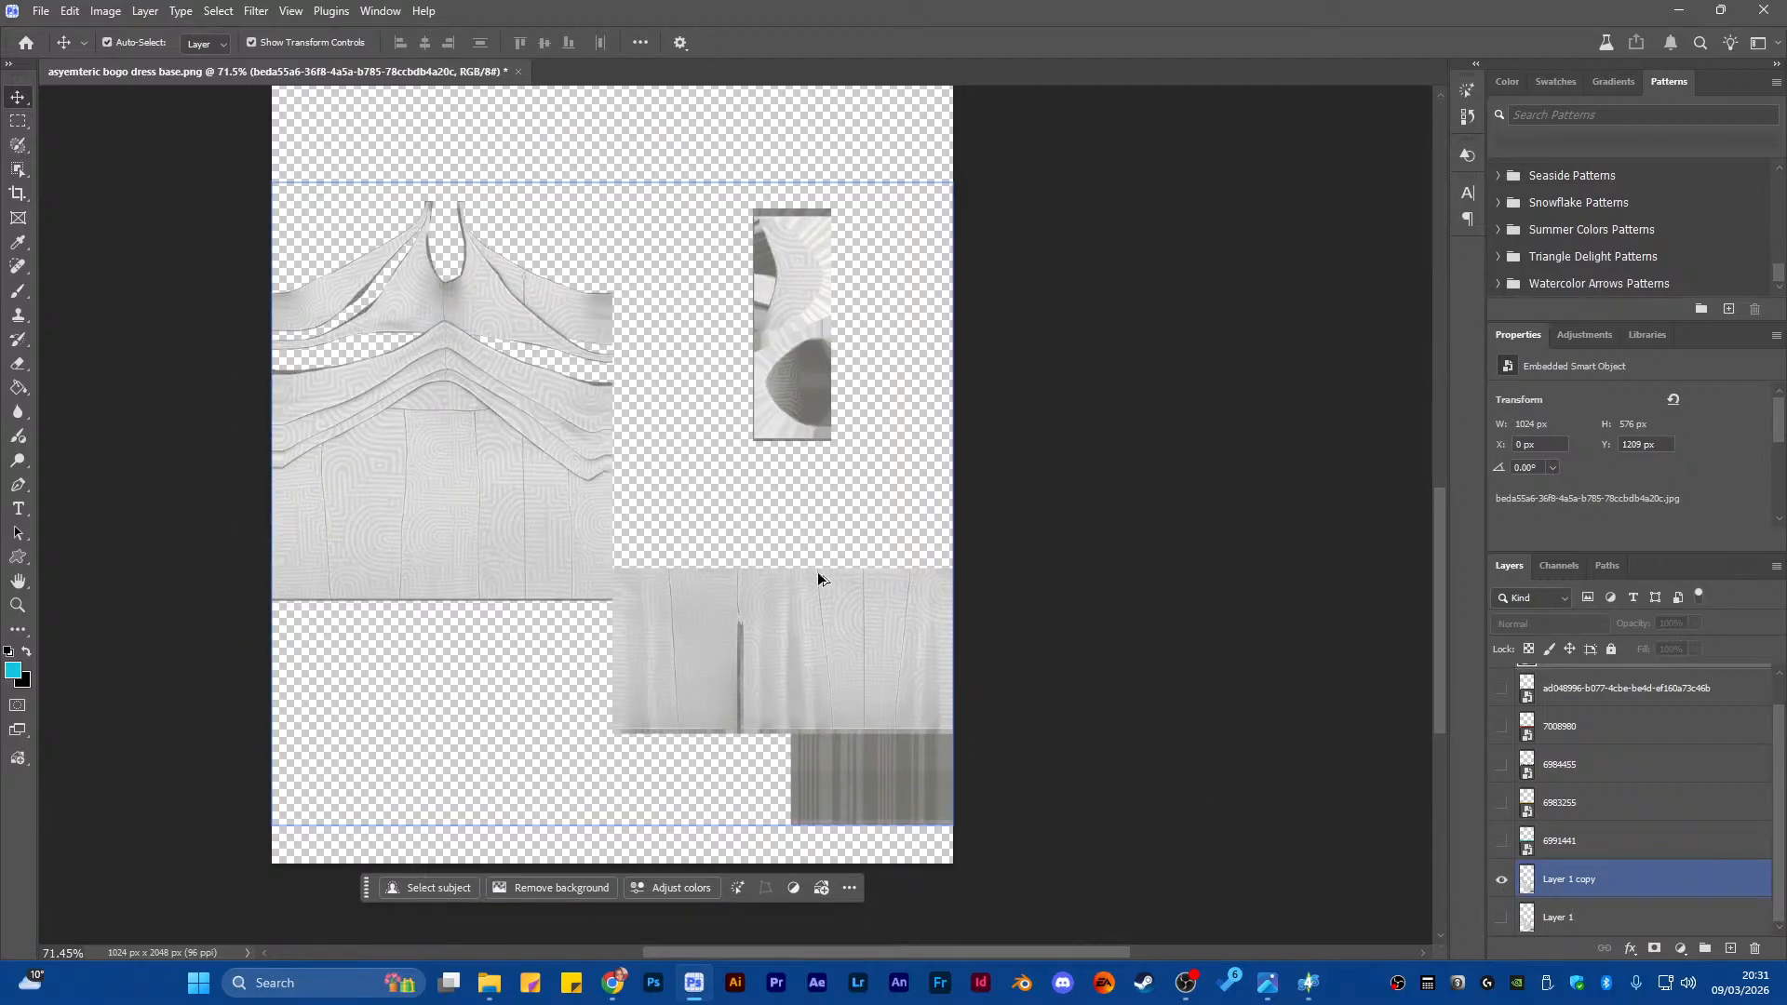
{"action": "scroll", "coordinate": [825, 570], "scroll_direction": "down", "scroll_amount": 2}
{"action": "scroll", "coordinate": [825, 564], "scroll_direction": "up", "scroll_amount": 3}
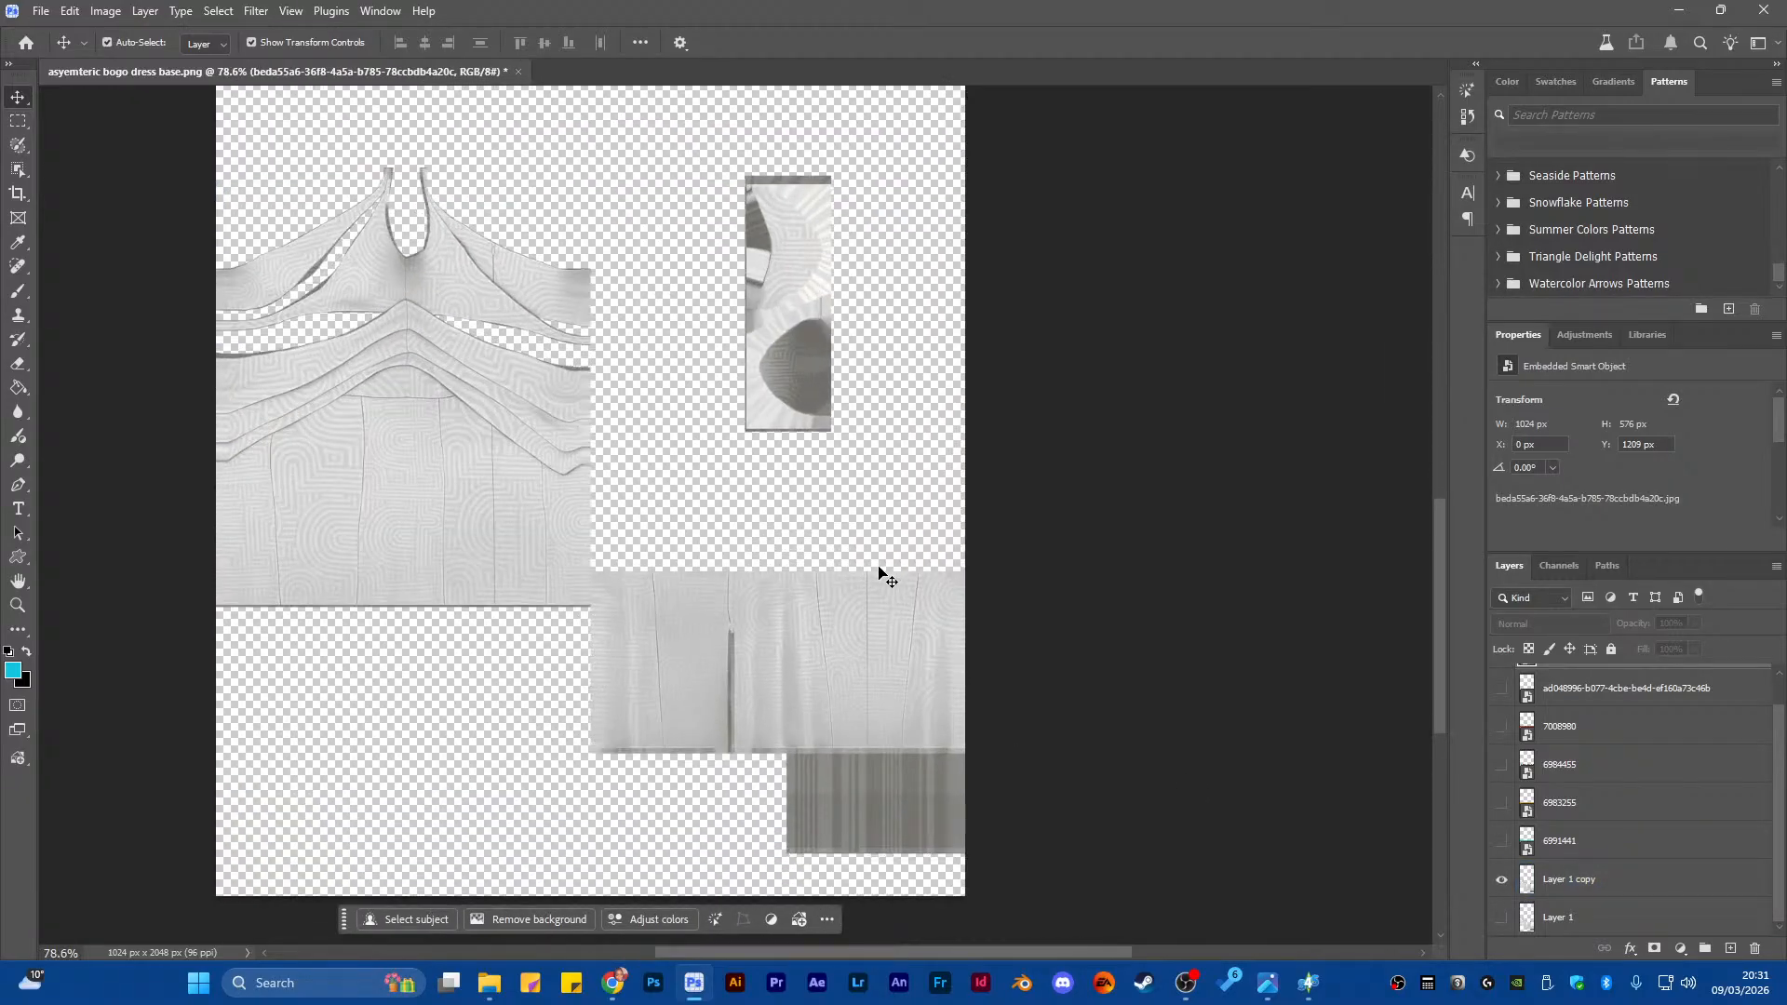
{"action": "scroll", "coordinate": [1527, 763], "scroll_direction": "up", "scroll_amount": 1}
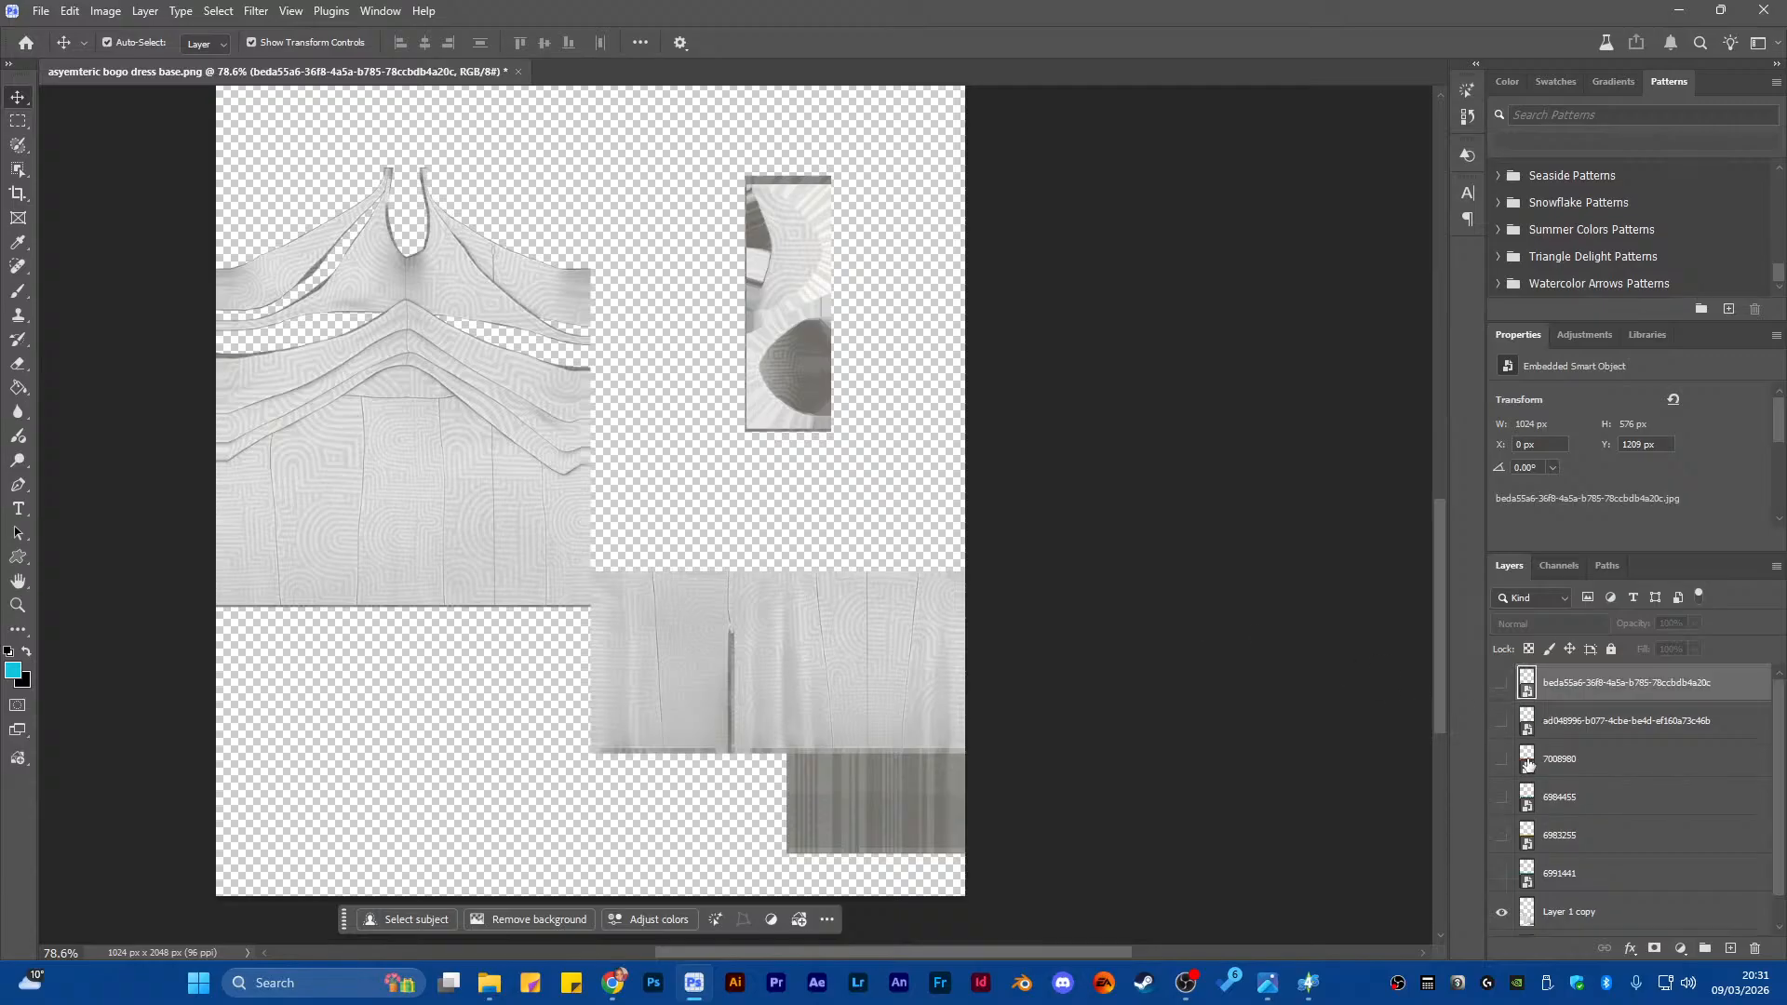
{"action": "scroll", "coordinate": [1529, 742], "scroll_direction": "down", "scroll_amount": 1}
{"action": "left_click", "coordinate": [1502, 842]}
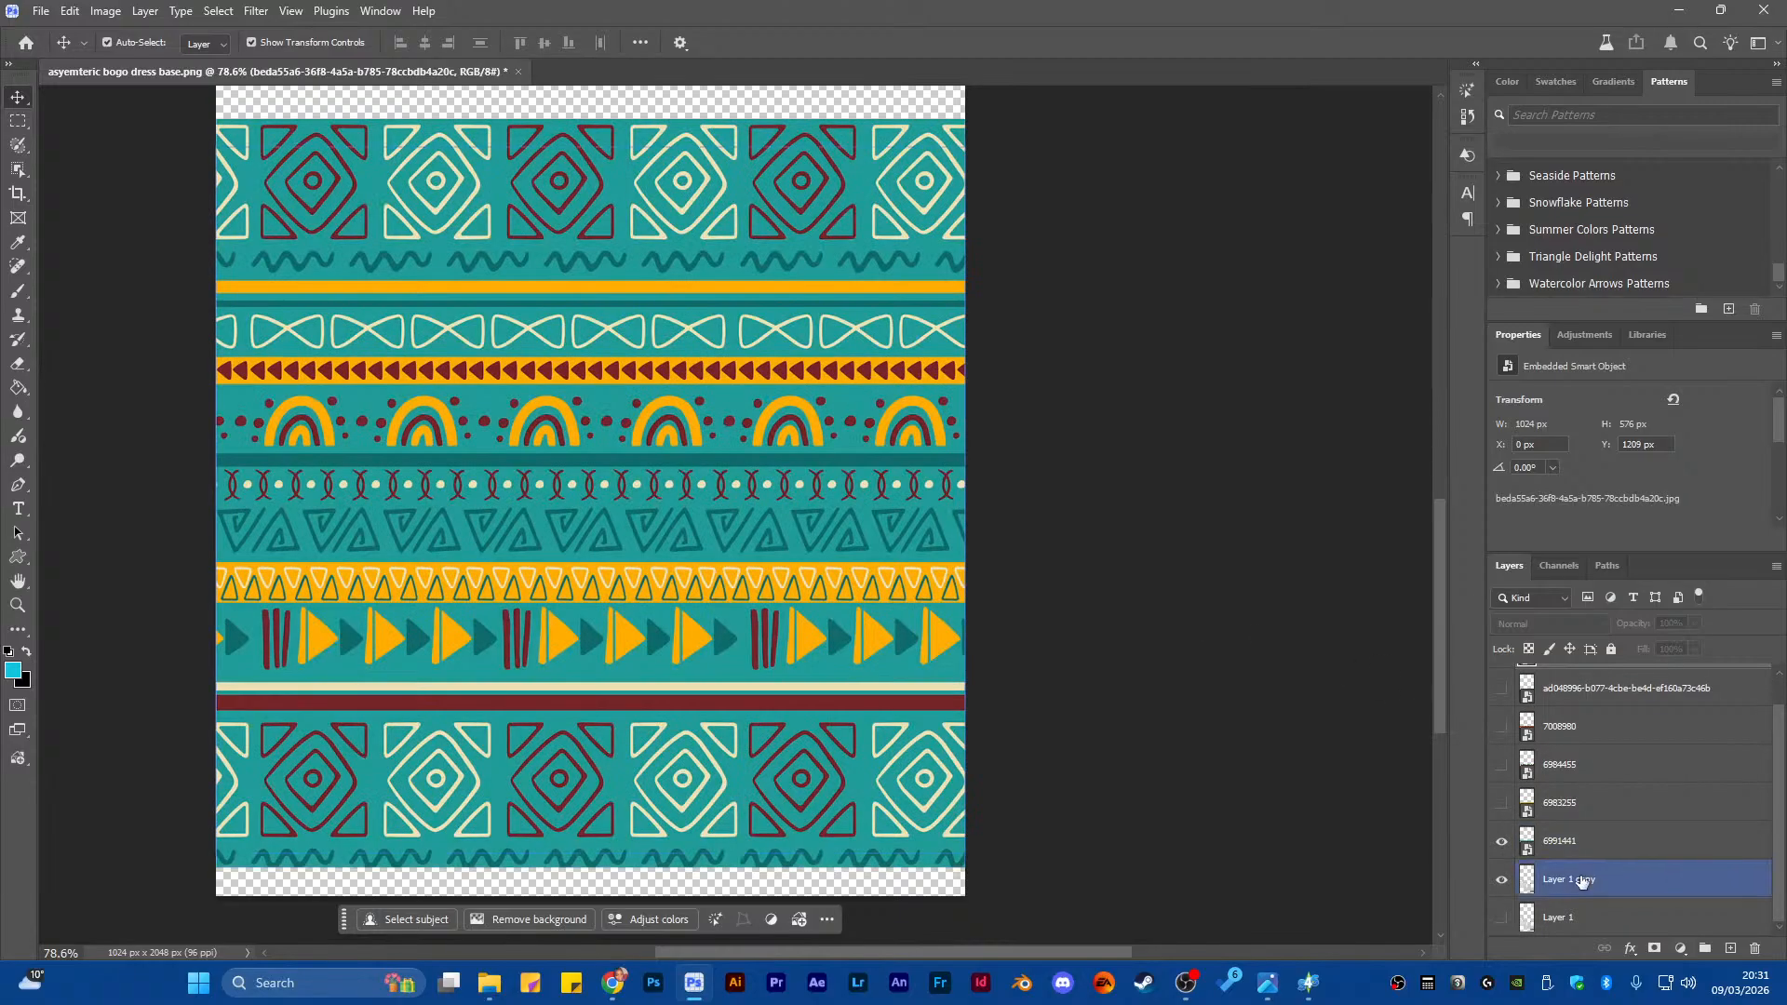
{"action": "left_click", "coordinate": [1605, 852]}
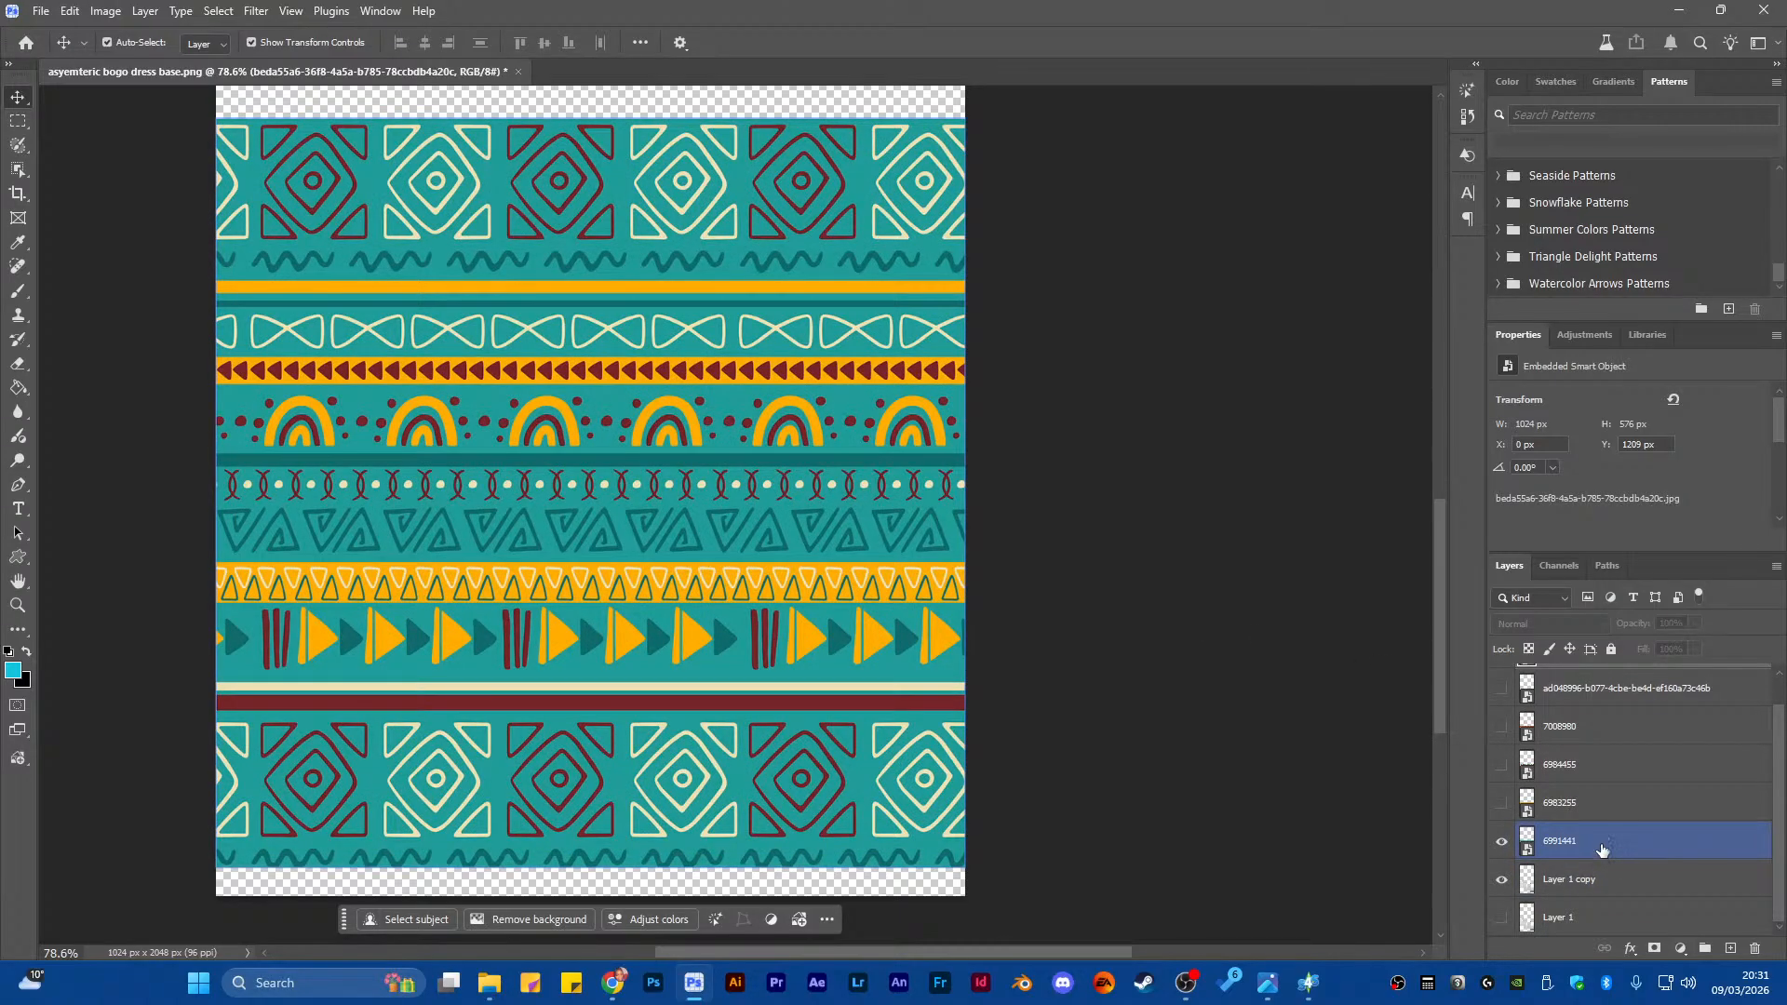
{"action": "left_click", "coordinate": [1580, 853], "text": "alt"}
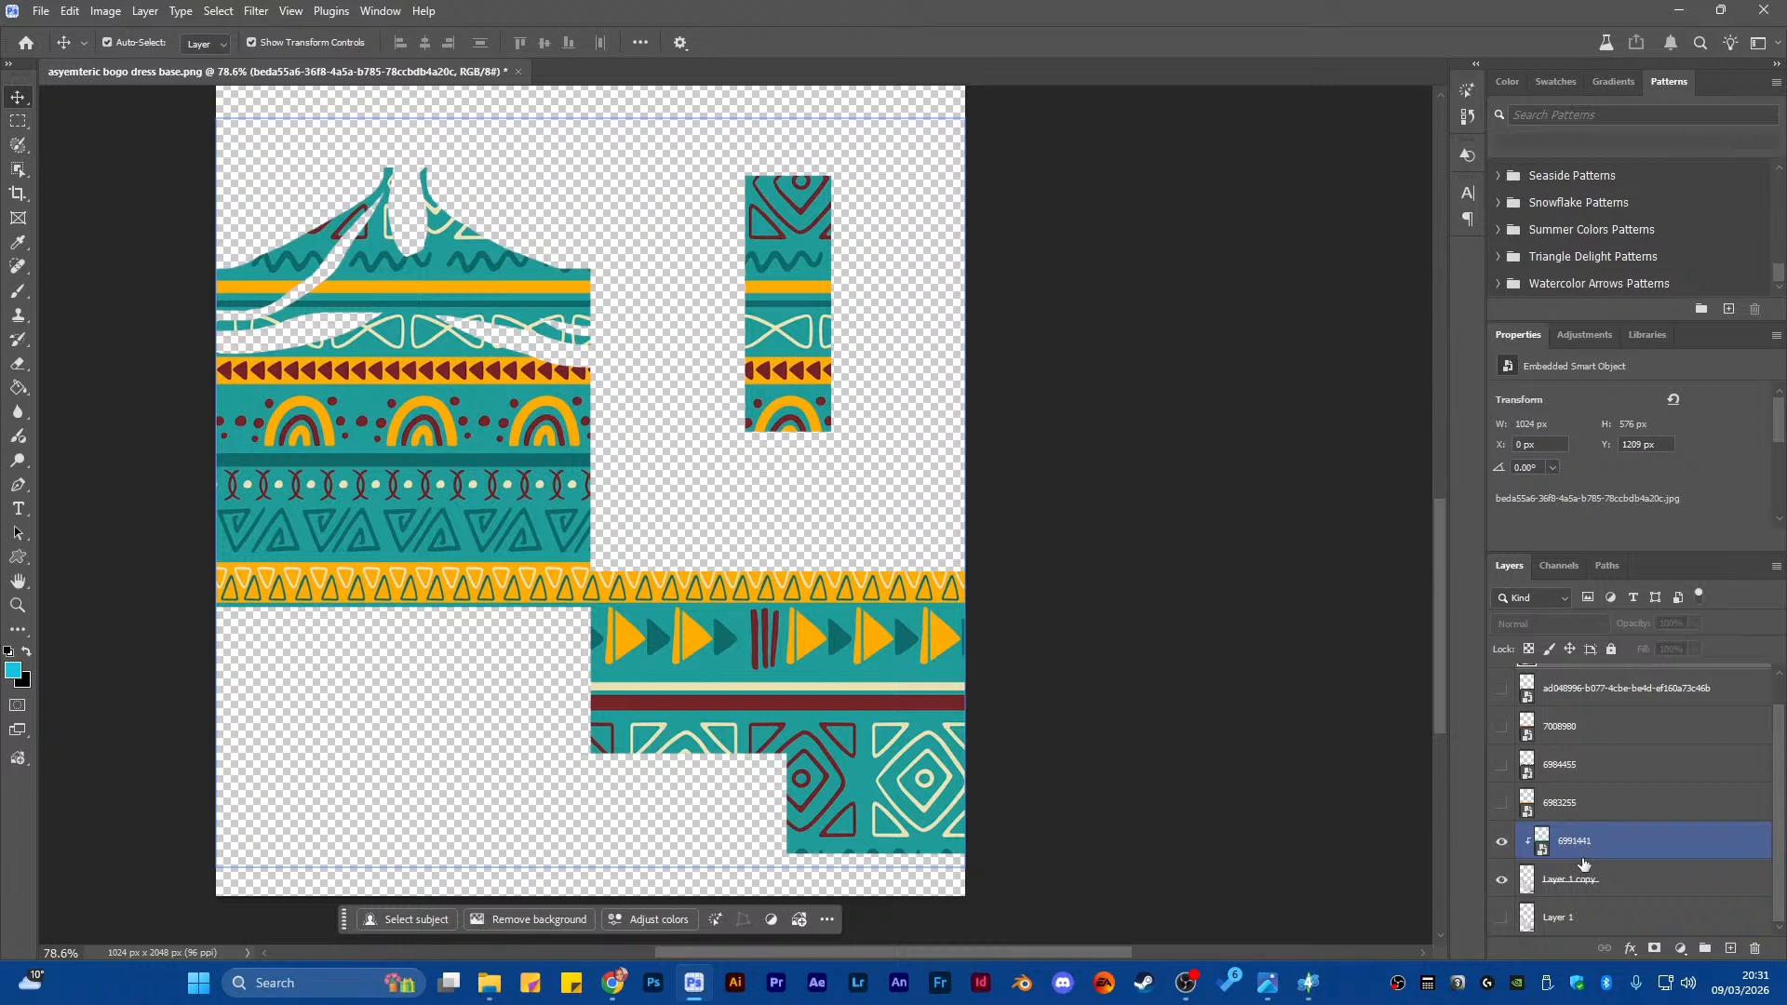
{"action": "left_click", "coordinate": [1598, 840]}
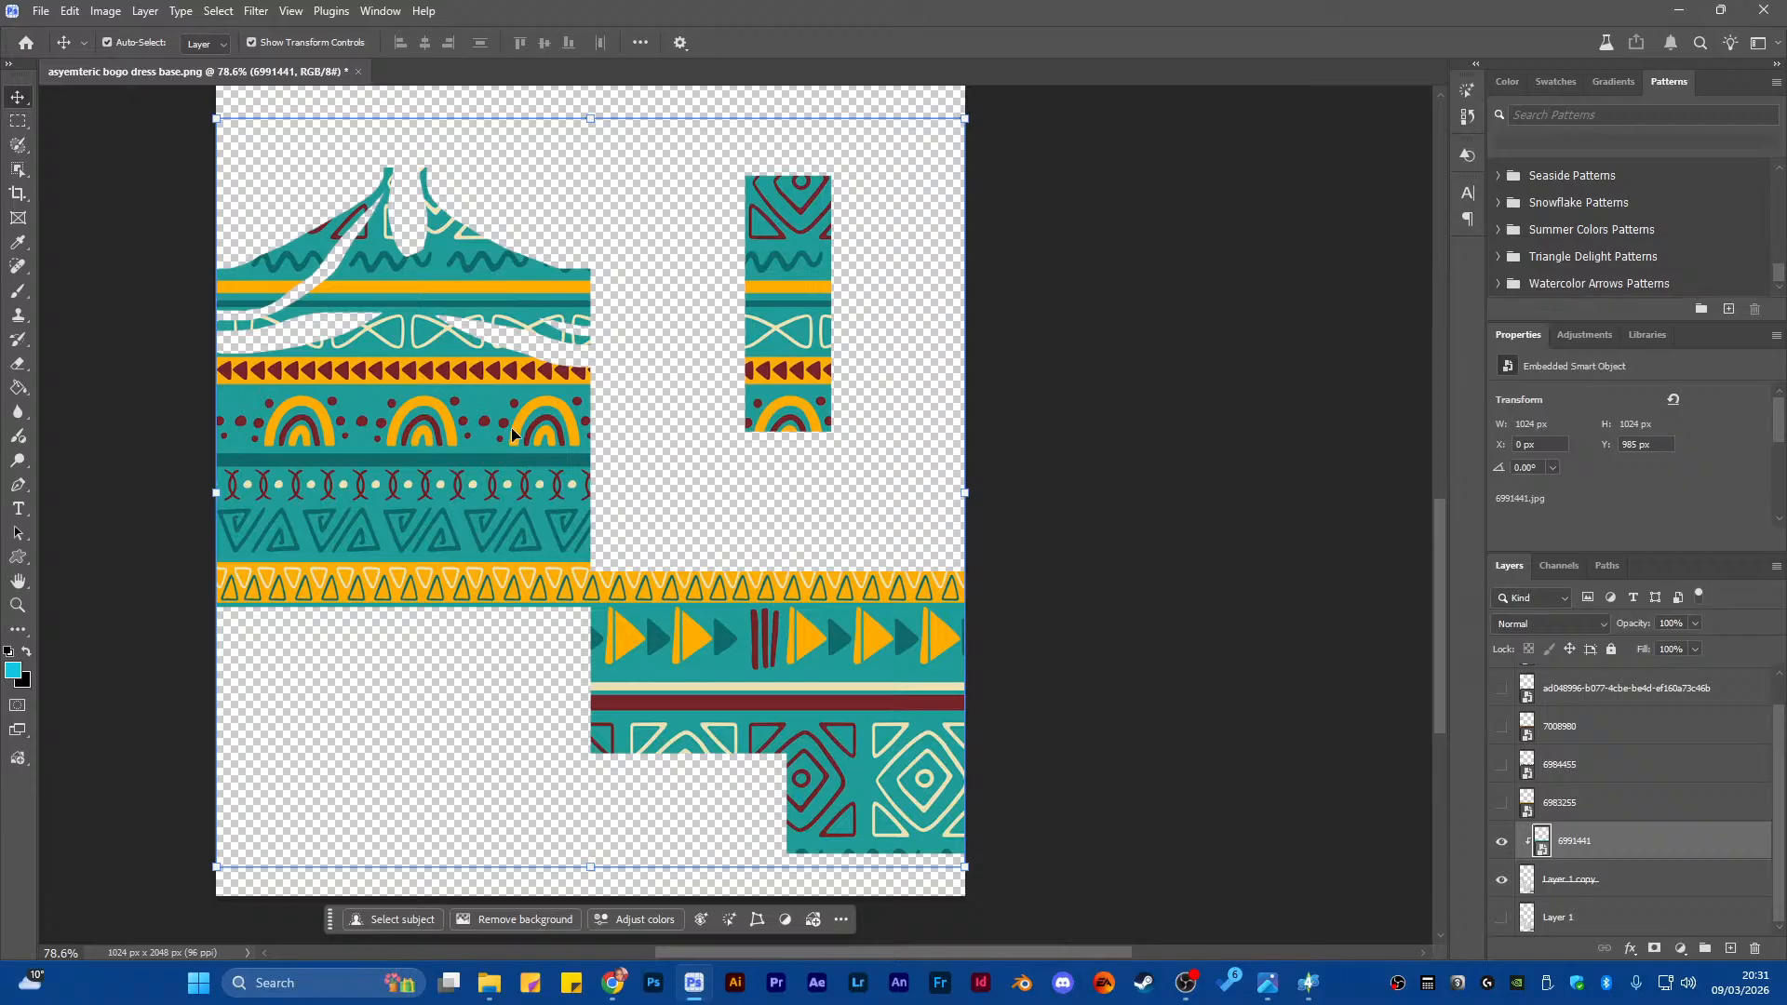
Export the teal-patterned texture as a PNG named asyemteric bogo dress base 1 in the Womens folder
{"action": "left_click", "coordinate": [160, 177]}
{"action": "left_click", "coordinate": [41, 11]}
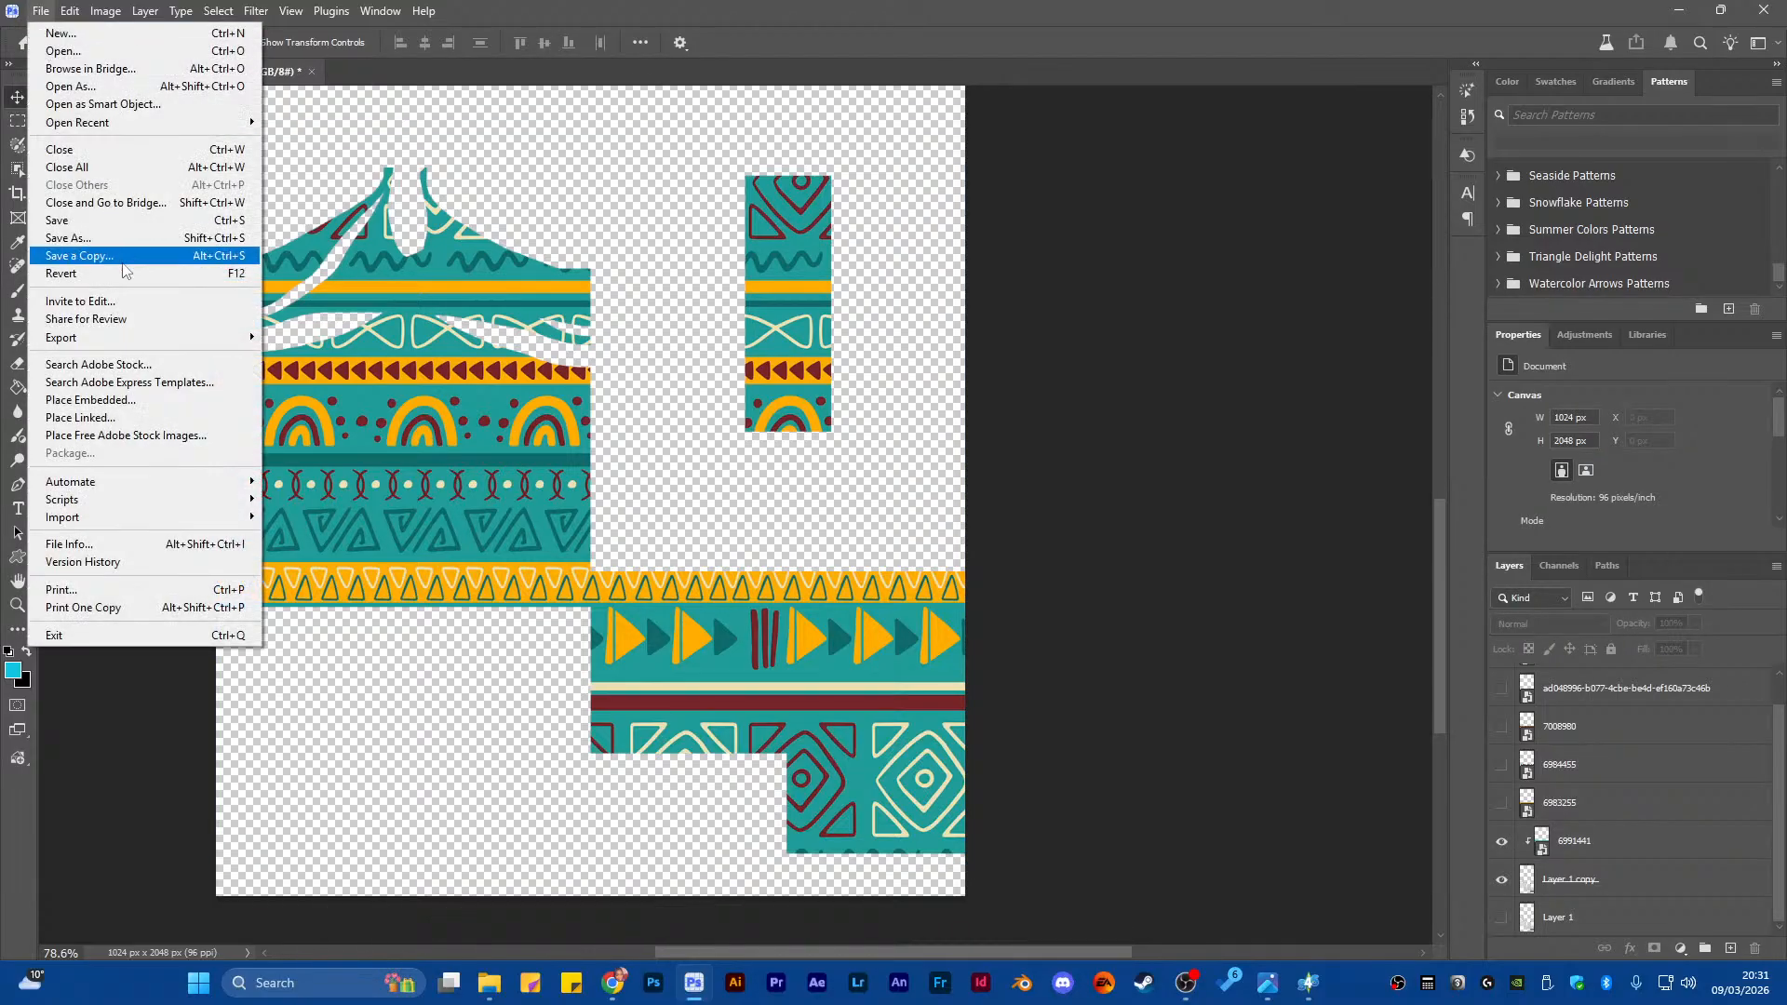
{"action": "mouse_move", "coordinate": [144, 344]}
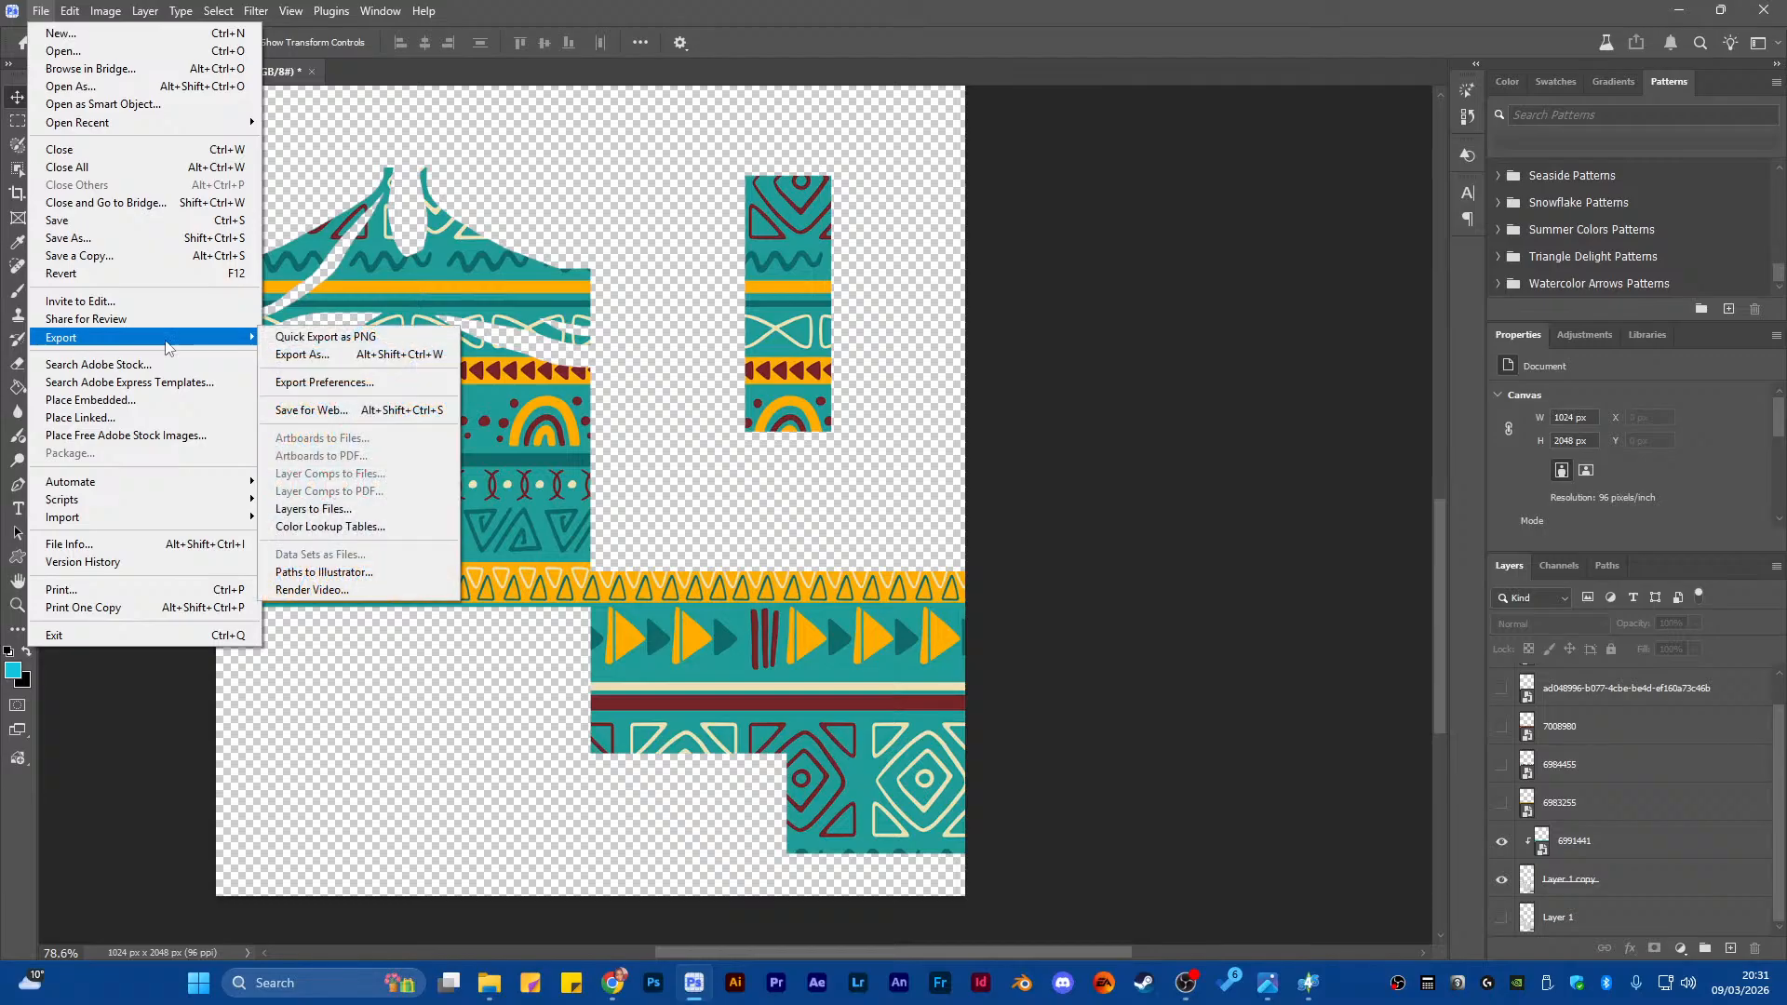
{"action": "left_click", "coordinate": [354, 338]}
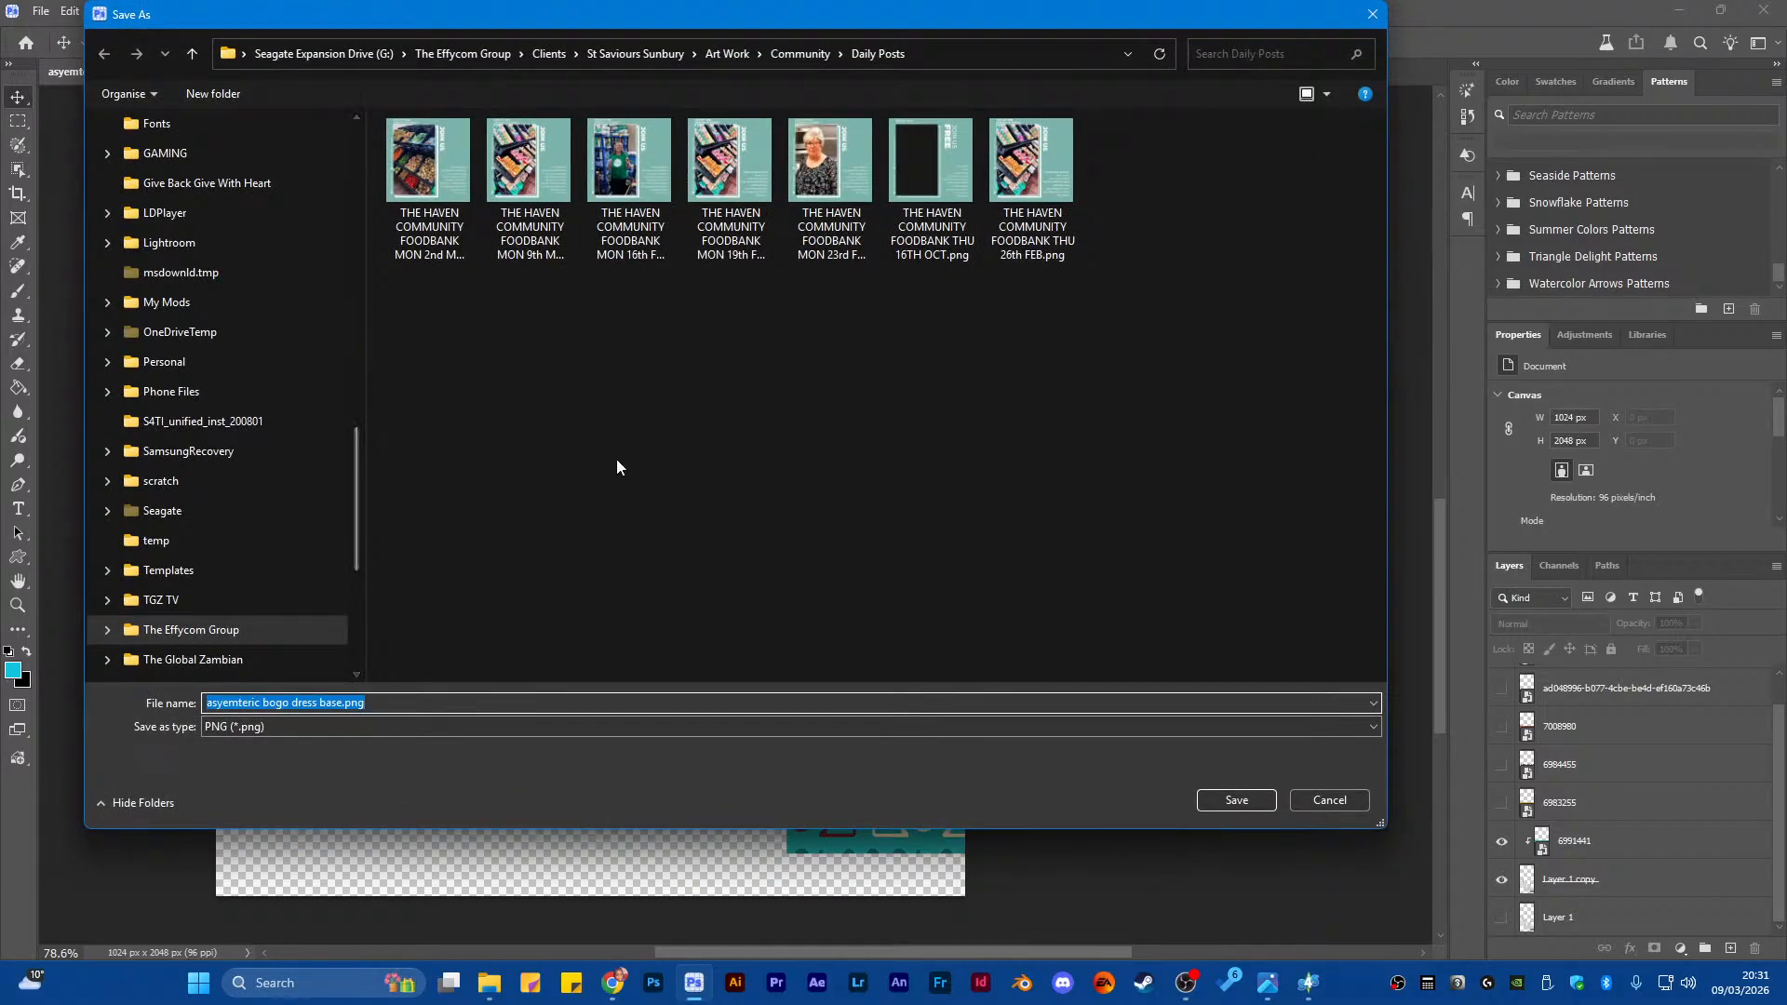
{"action": "scroll", "coordinate": [242, 354], "scroll_direction": "up", "scroll_amount": 6}
{"action": "scroll", "coordinate": [223, 354], "scroll_direction": "up", "scroll_amount": 2}
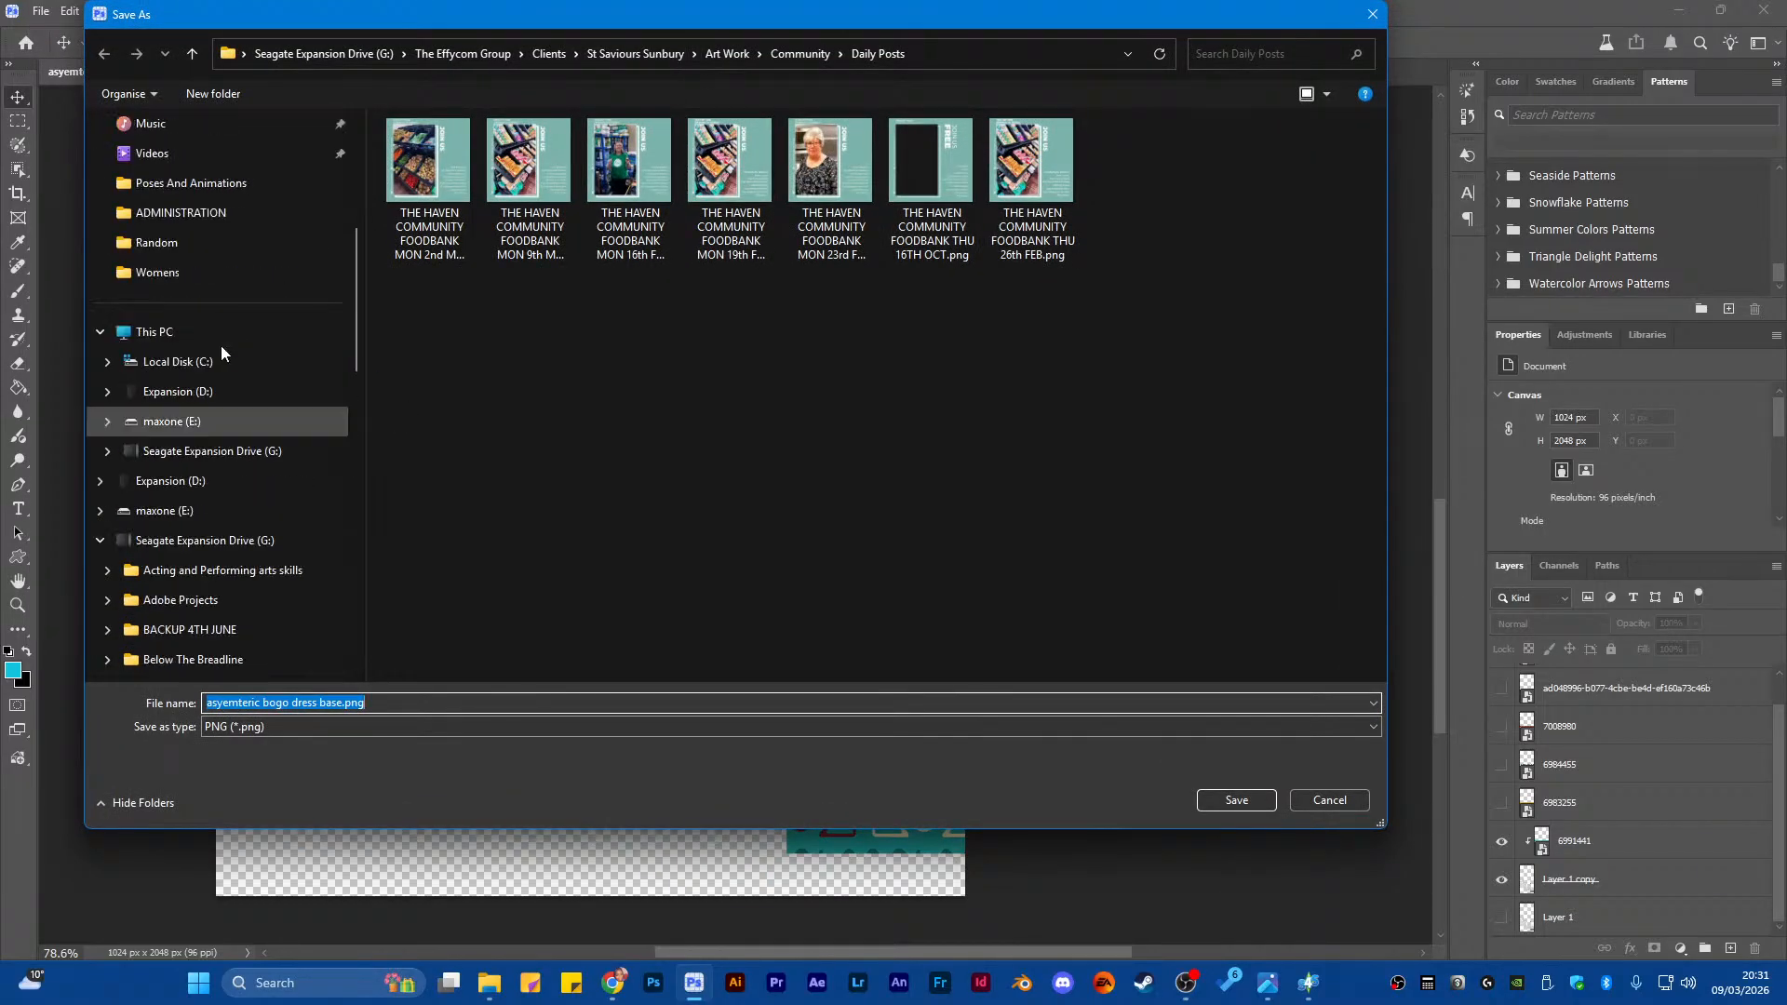
{"action": "left_click", "coordinate": [206, 456]}
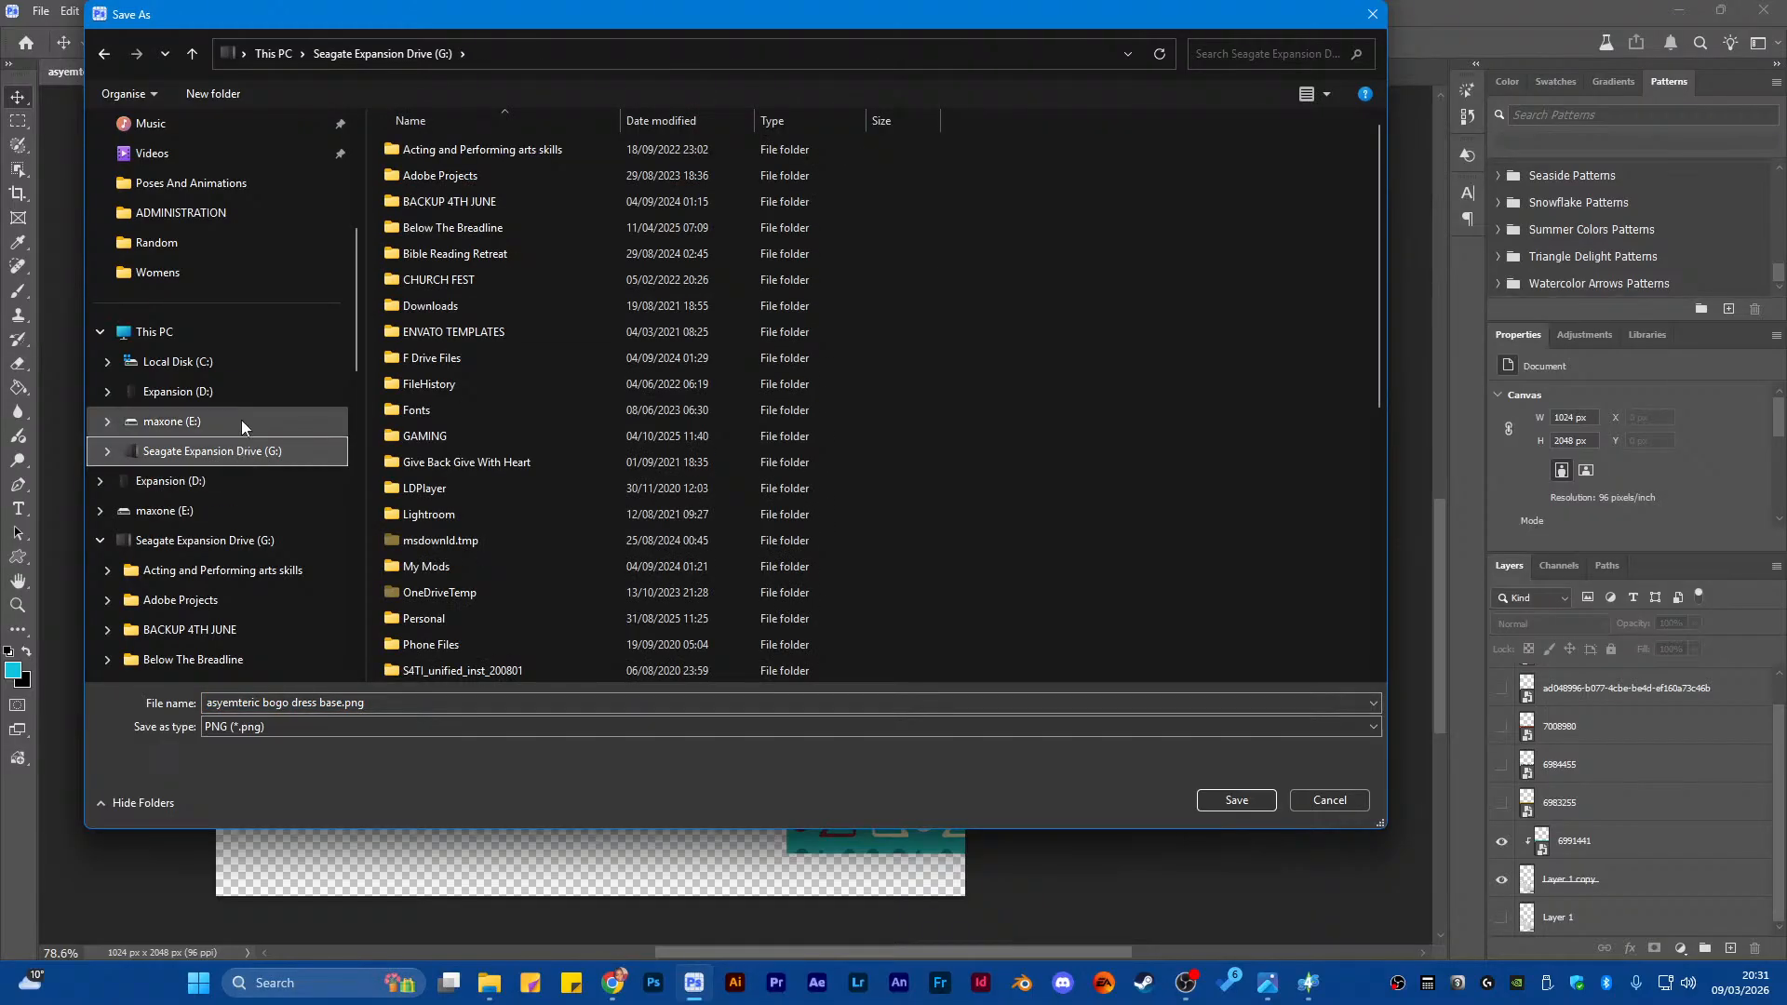
{"action": "left_click", "coordinate": [174, 272]}
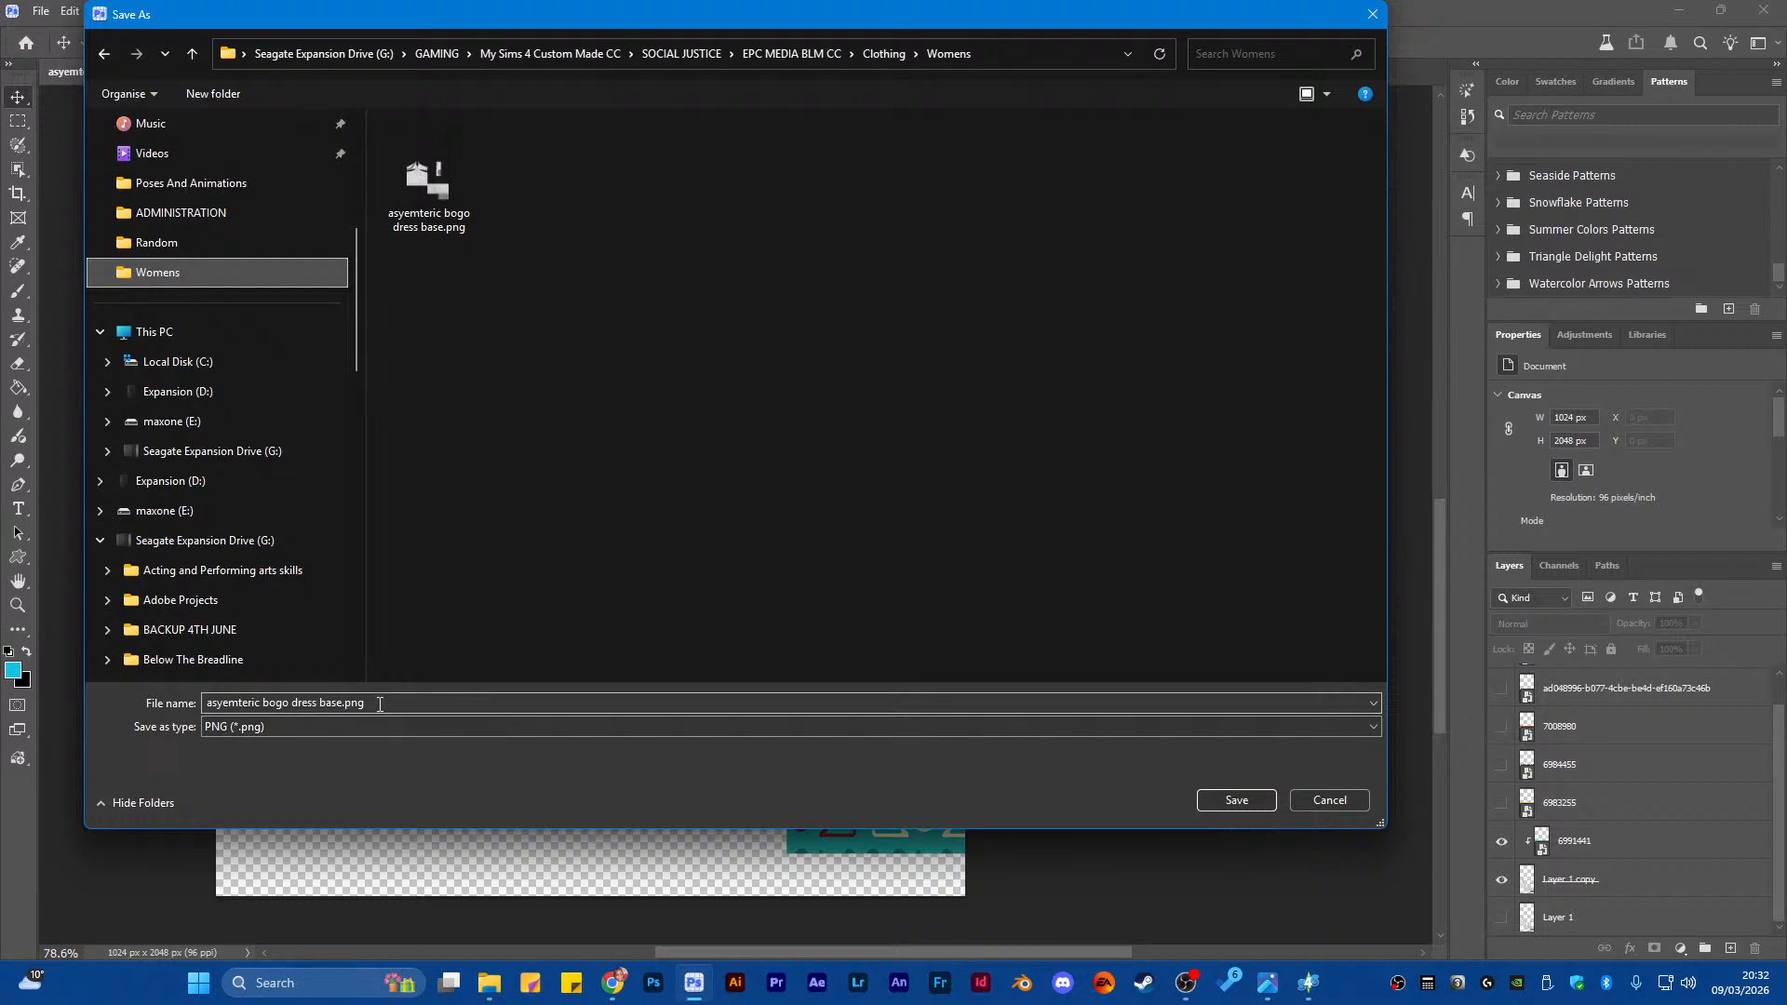
{"action": "left_click", "coordinate": [344, 705]}
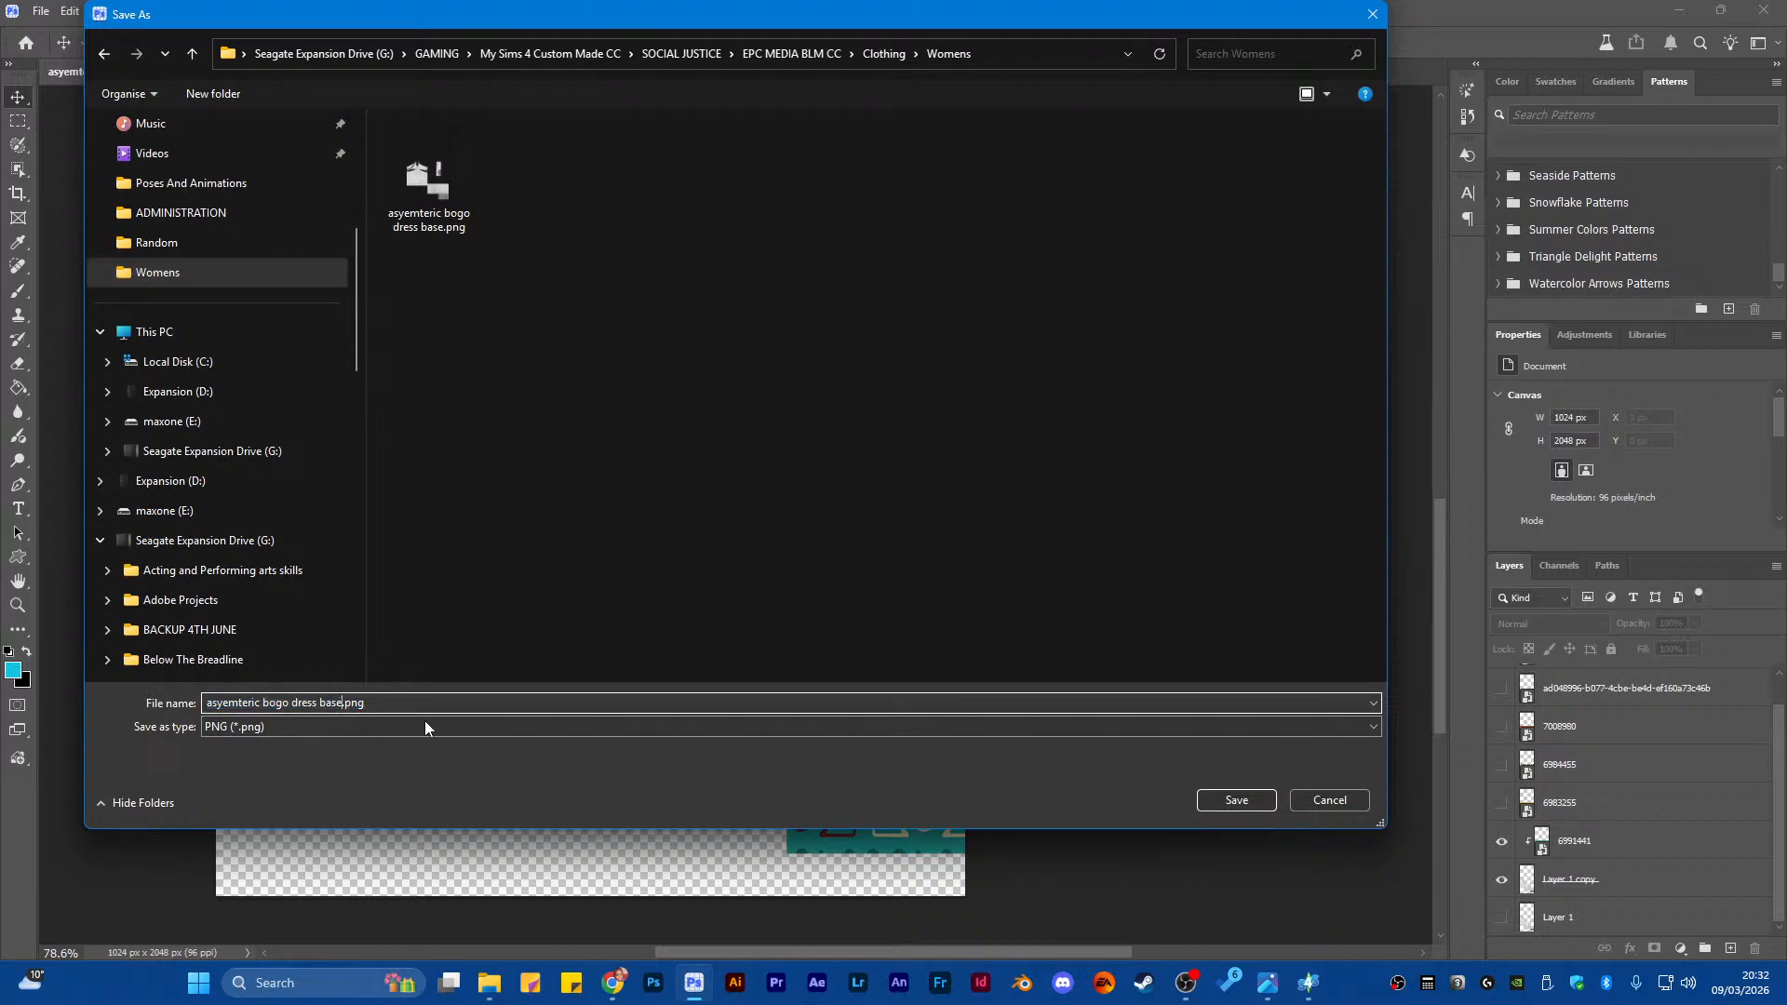
{"action": "type", "text": "1"}
{"action": "key", "text": "Return"}
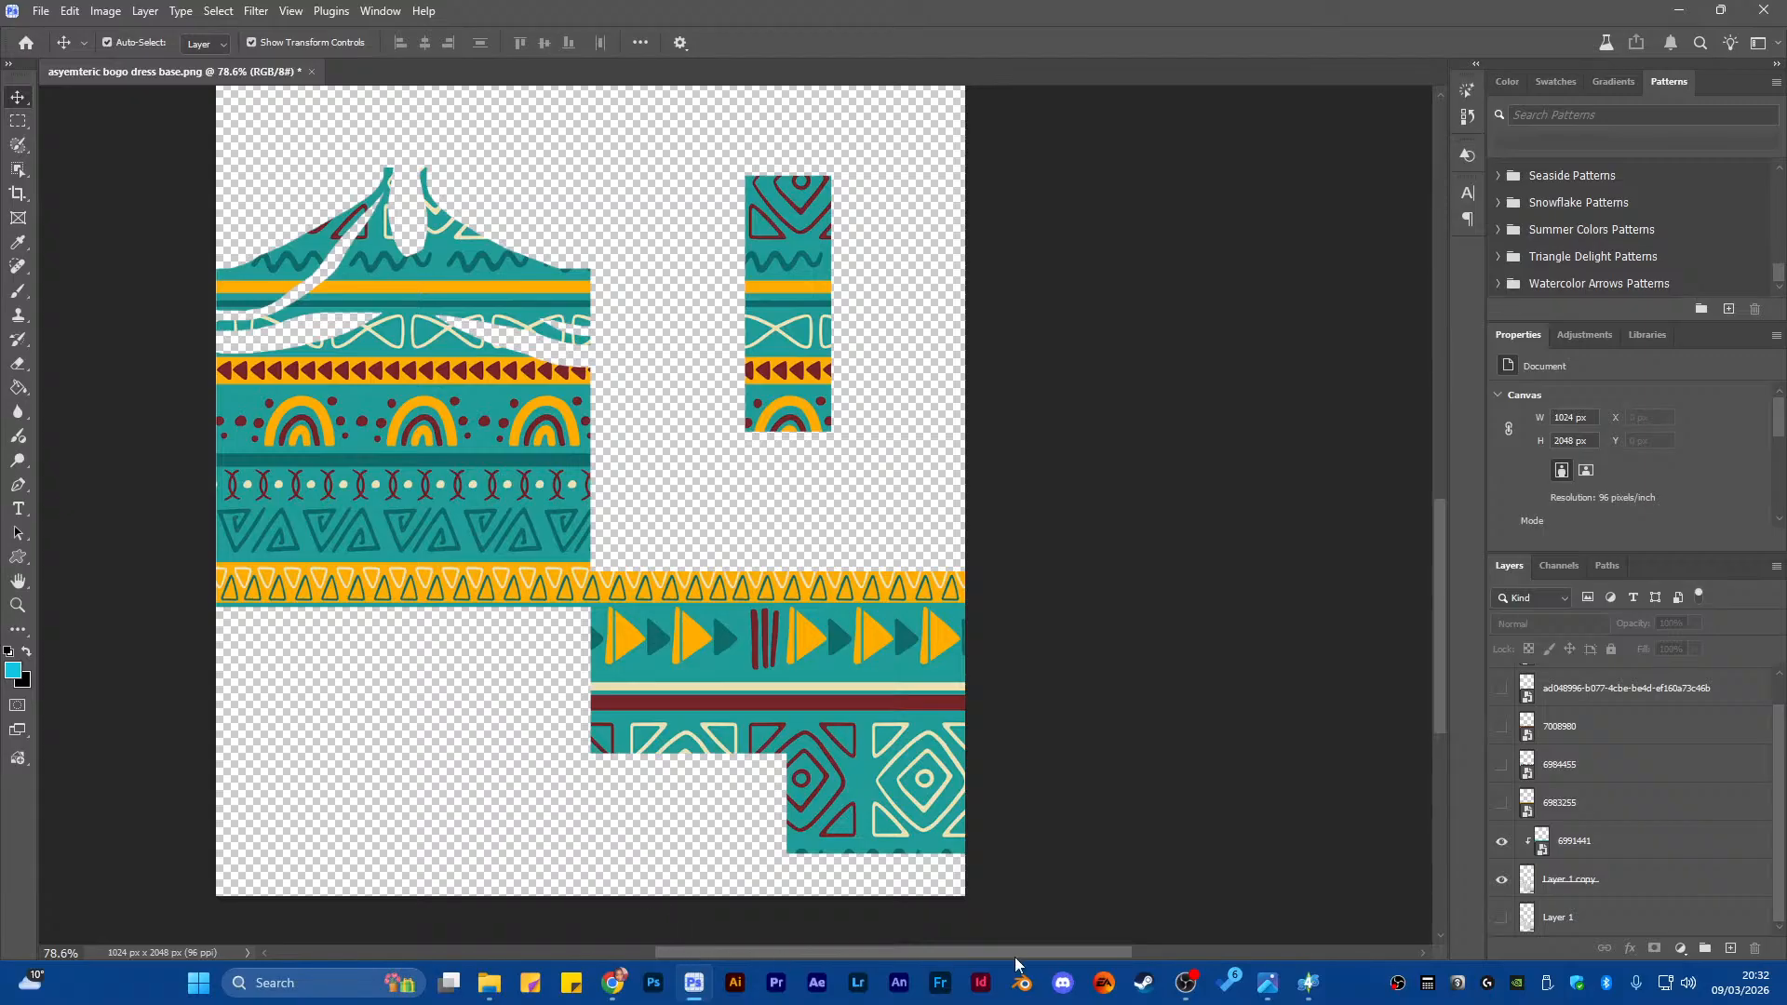
Switch to Sims 4 Studio and import asyemteric bogo dress base 1.png as the gown's Diffuse texture
{"action": "left_click", "coordinate": [1307, 982]}
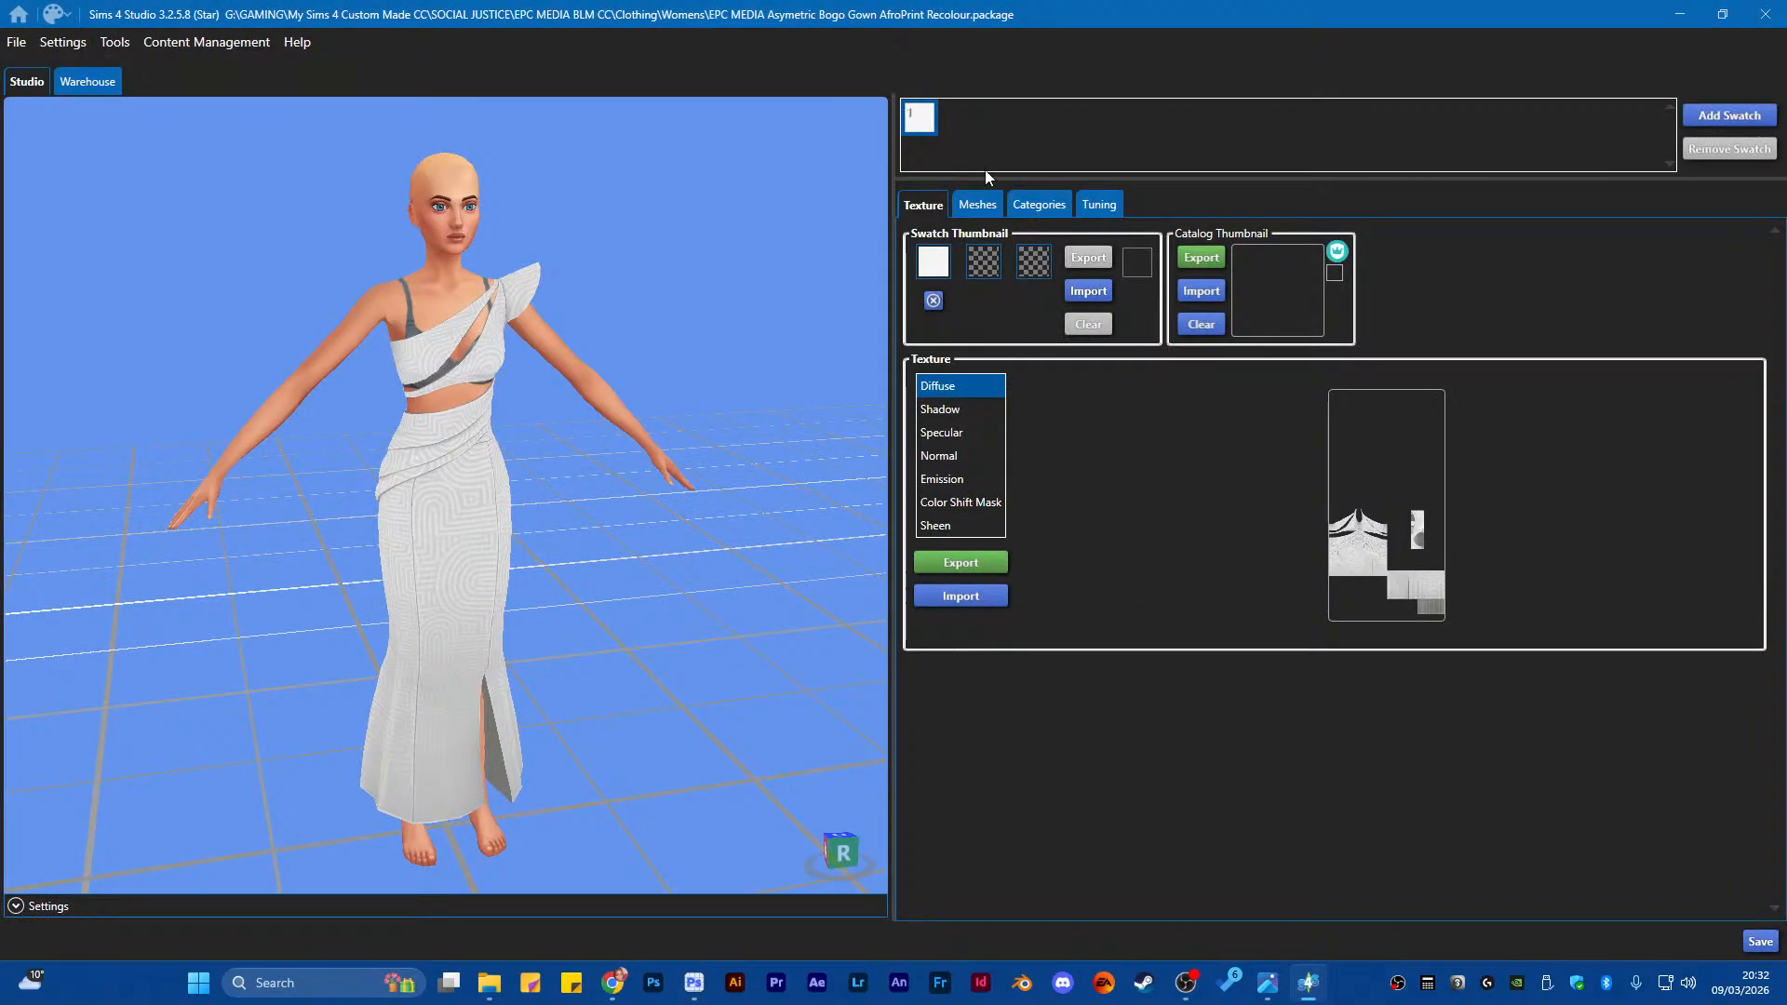
{"action": "left_click", "coordinate": [974, 601]}
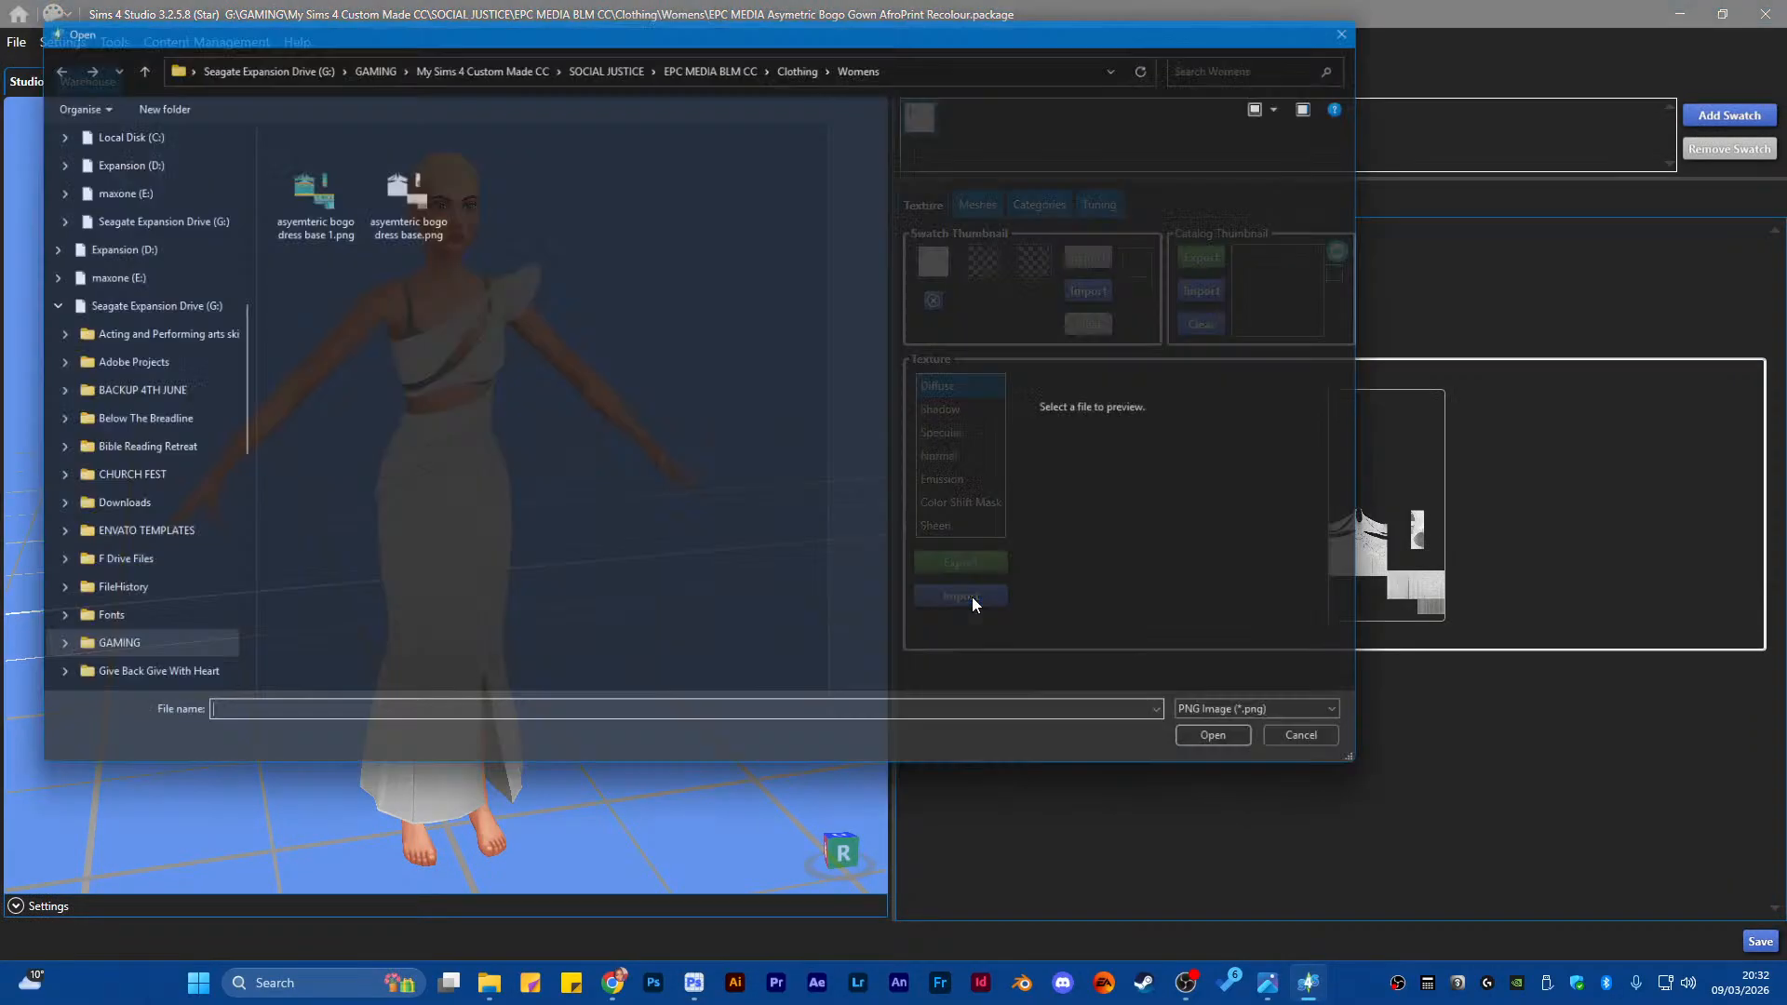
{"action": "left_click", "coordinate": [333, 203]}
{"action": "left_click", "coordinate": [1238, 754]}
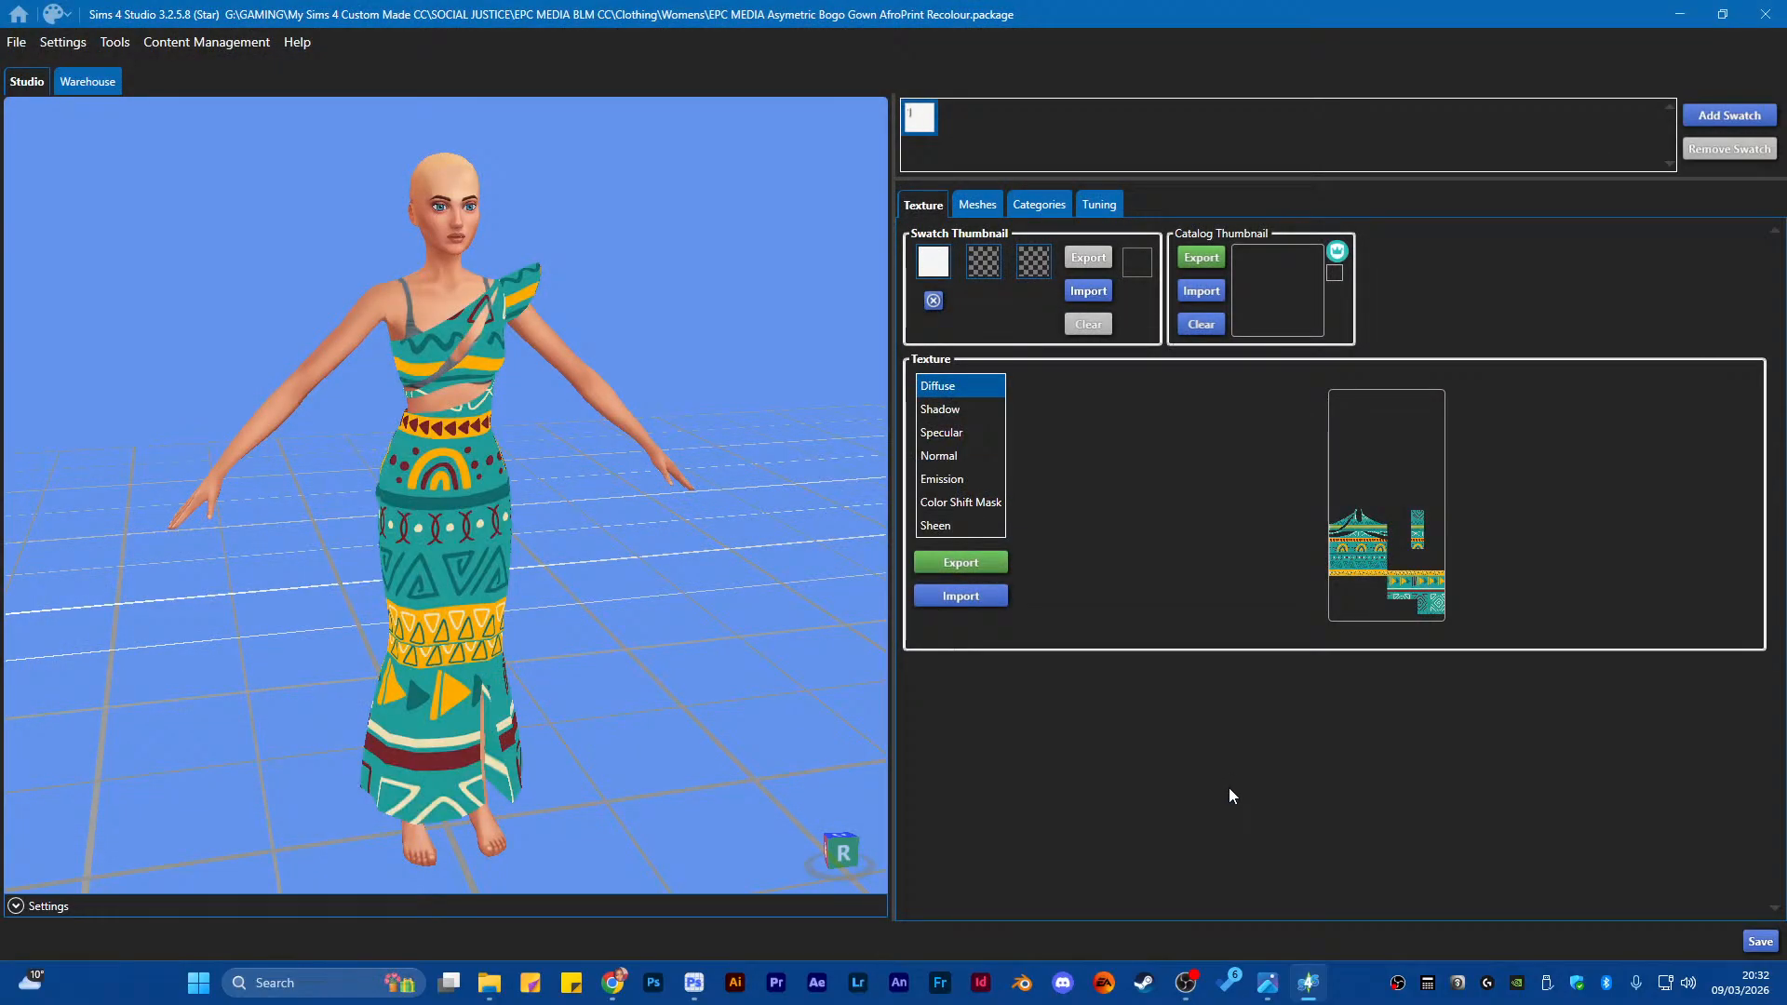
Examine the patterned gown on the 3D model from the front and side, checking the side seams and skirt slit
{"action": "left_click_drag", "start_coordinate": [689, 679], "coordinate": [214, 544]}
{"action": "left_click_drag", "start_coordinate": [553, 579], "coordinate": [430, 619]}
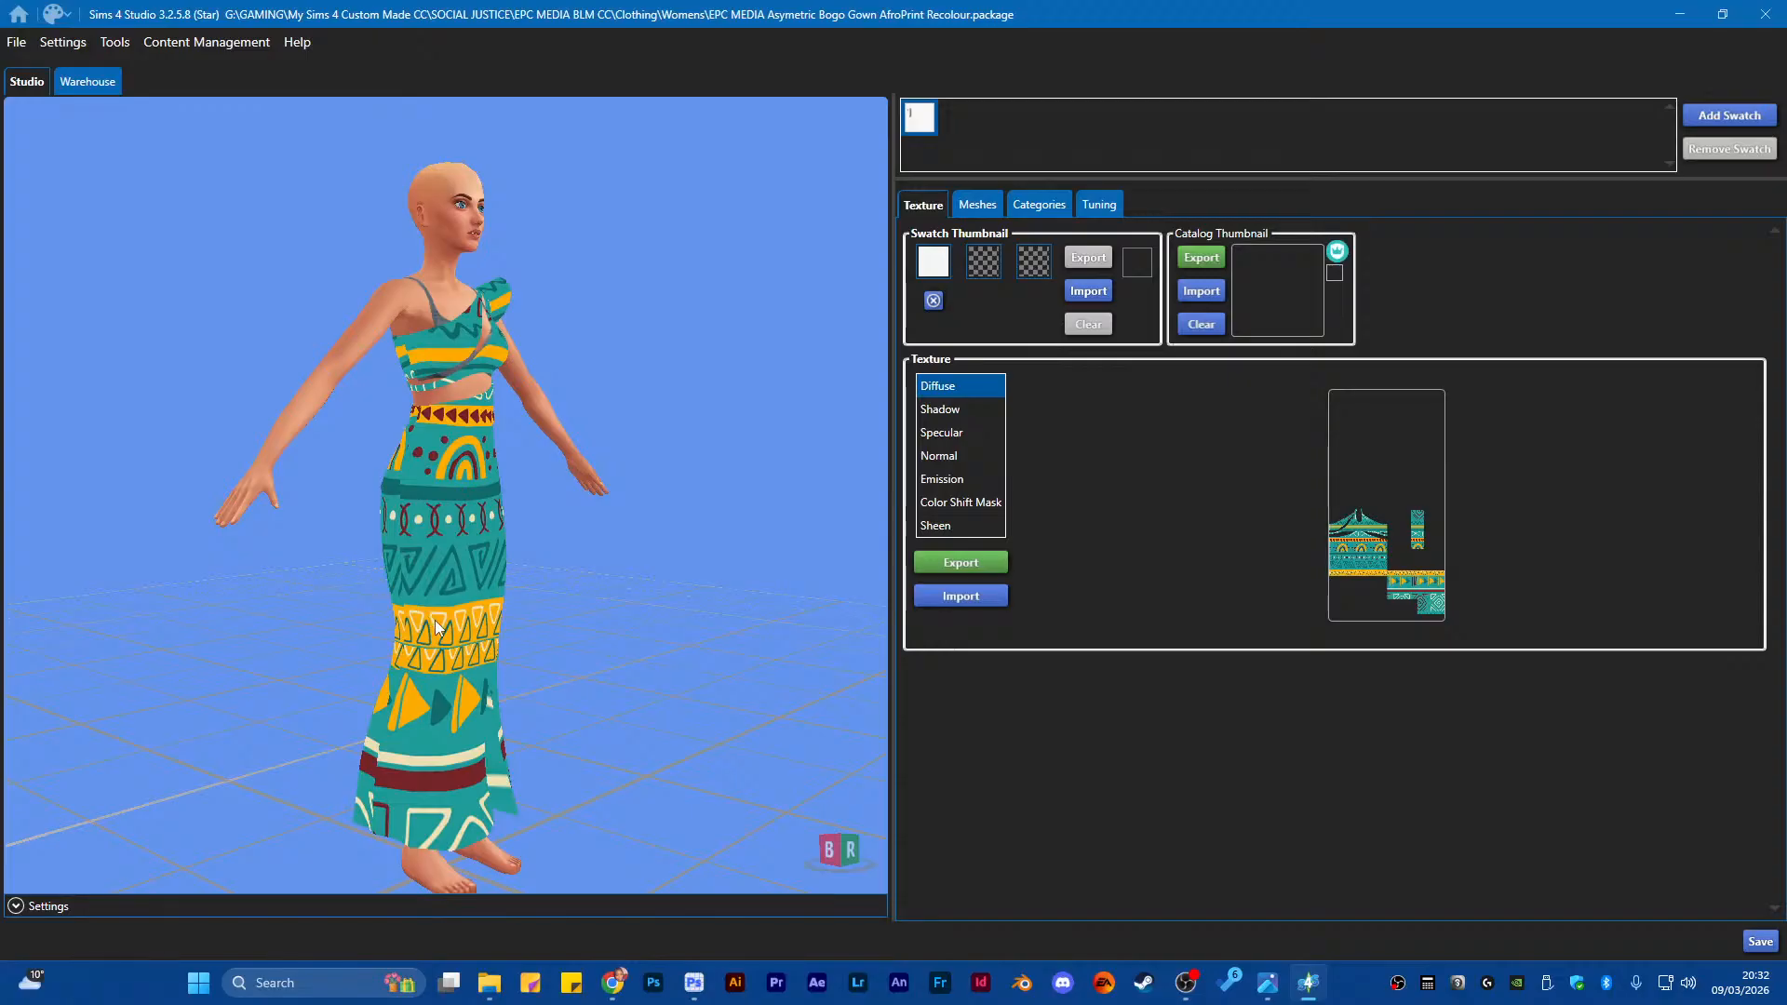
{"action": "left_click_drag", "start_coordinate": [575, 663], "coordinate": [602, 602]}
{"action": "scroll", "coordinate": [574, 630], "scroll_direction": "up", "scroll_amount": 2}
{"action": "scroll", "coordinate": [571, 631], "scroll_direction": "up", "scroll_amount": 5}
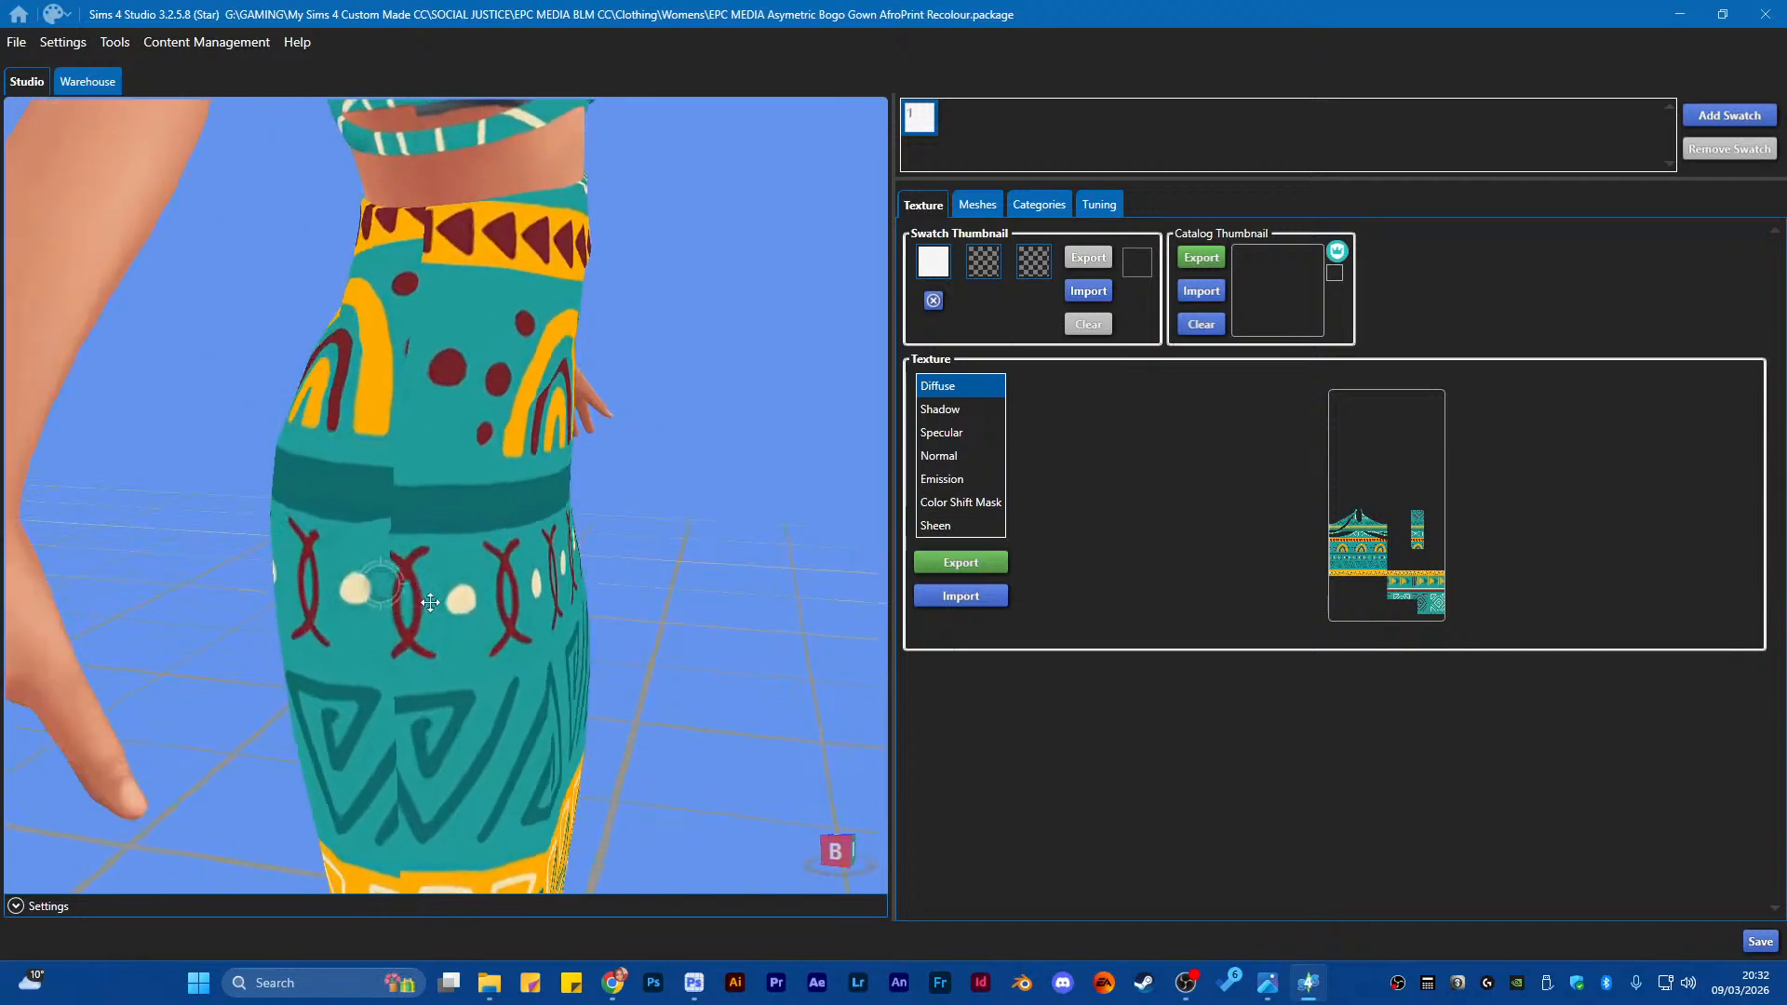
{"action": "scroll", "coordinate": [443, 512], "scroll_direction": "down", "scroll_amount": 3}
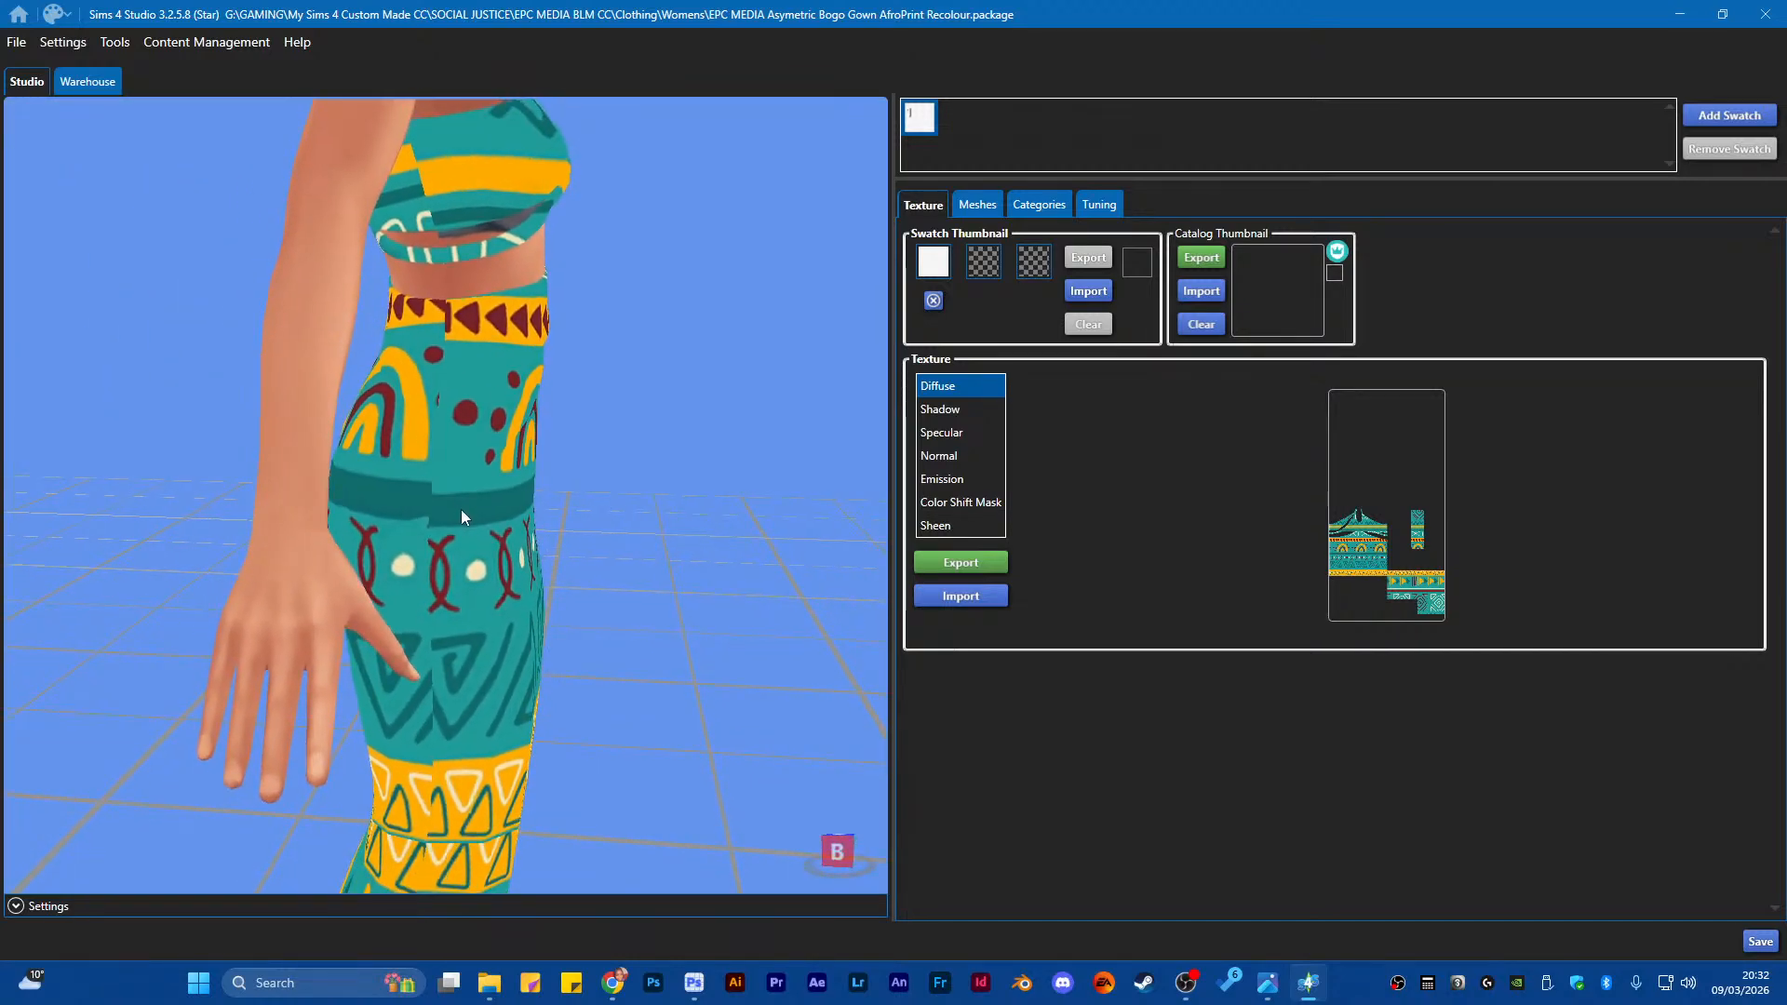
{"action": "scroll", "coordinate": [478, 495], "scroll_direction": "down", "scroll_amount": 4}
{"action": "left_click_drag", "start_coordinate": [532, 639], "coordinate": [290, 609]}
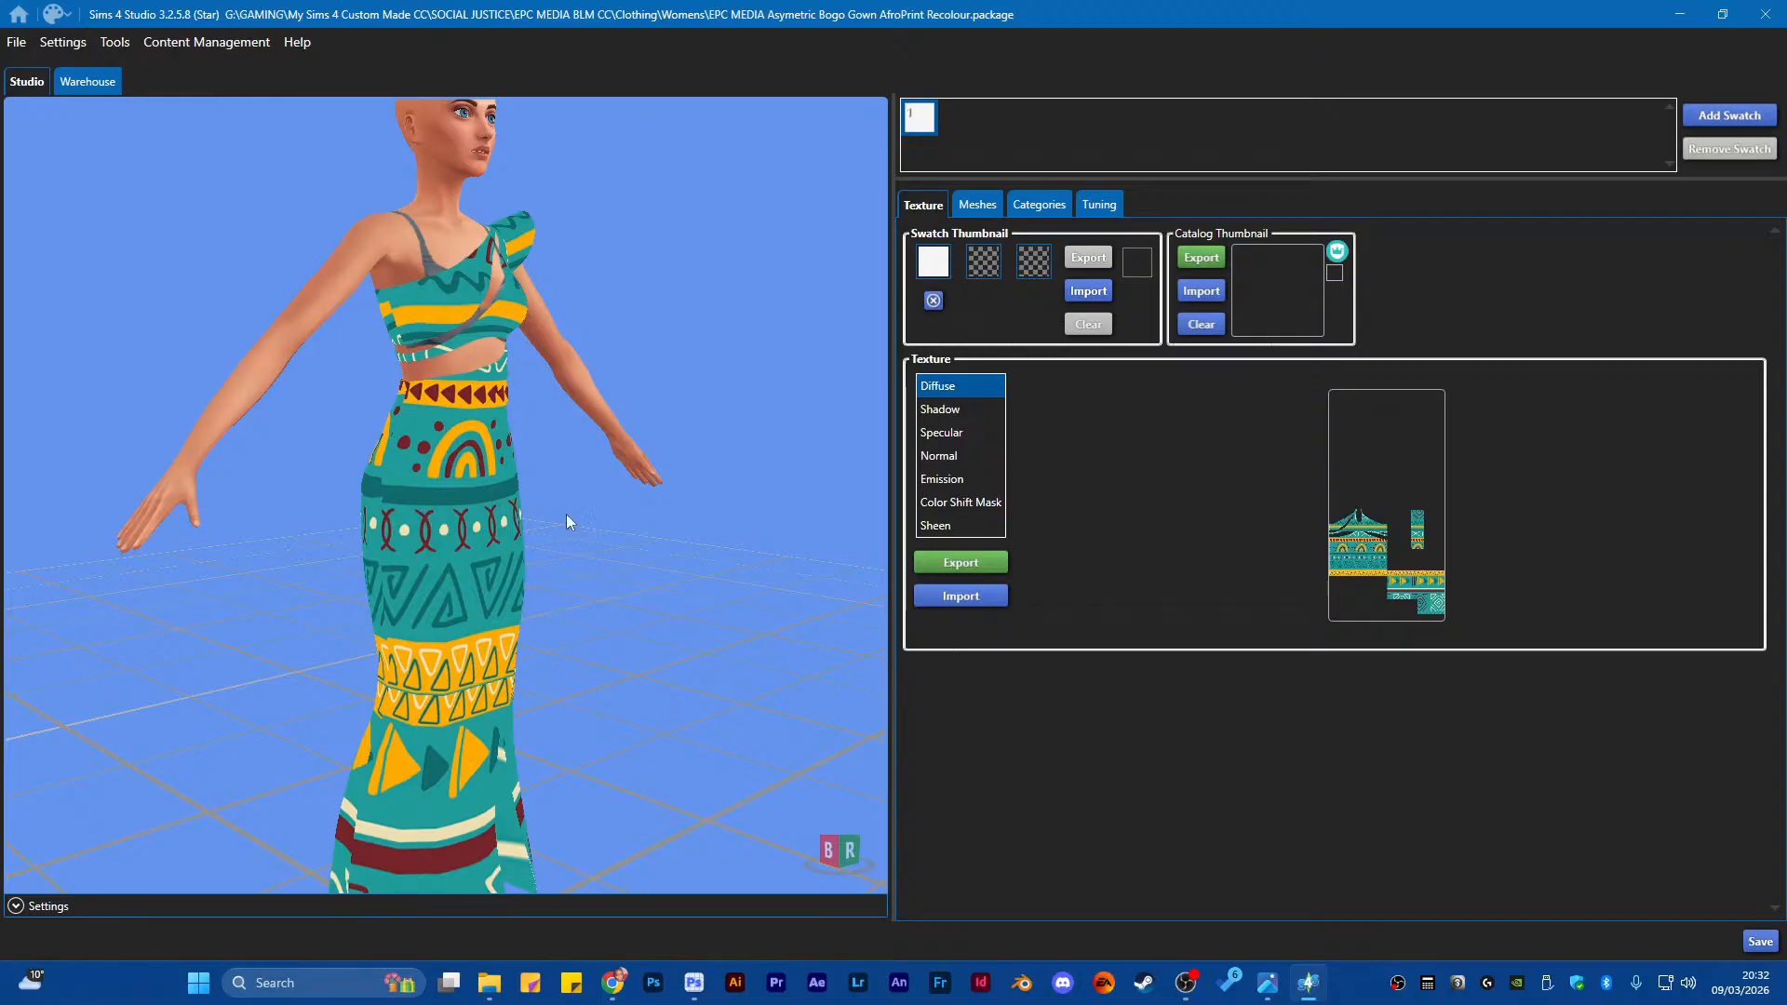
{"action": "left_click_drag", "start_coordinate": [337, 545], "coordinate": [777, 561]}
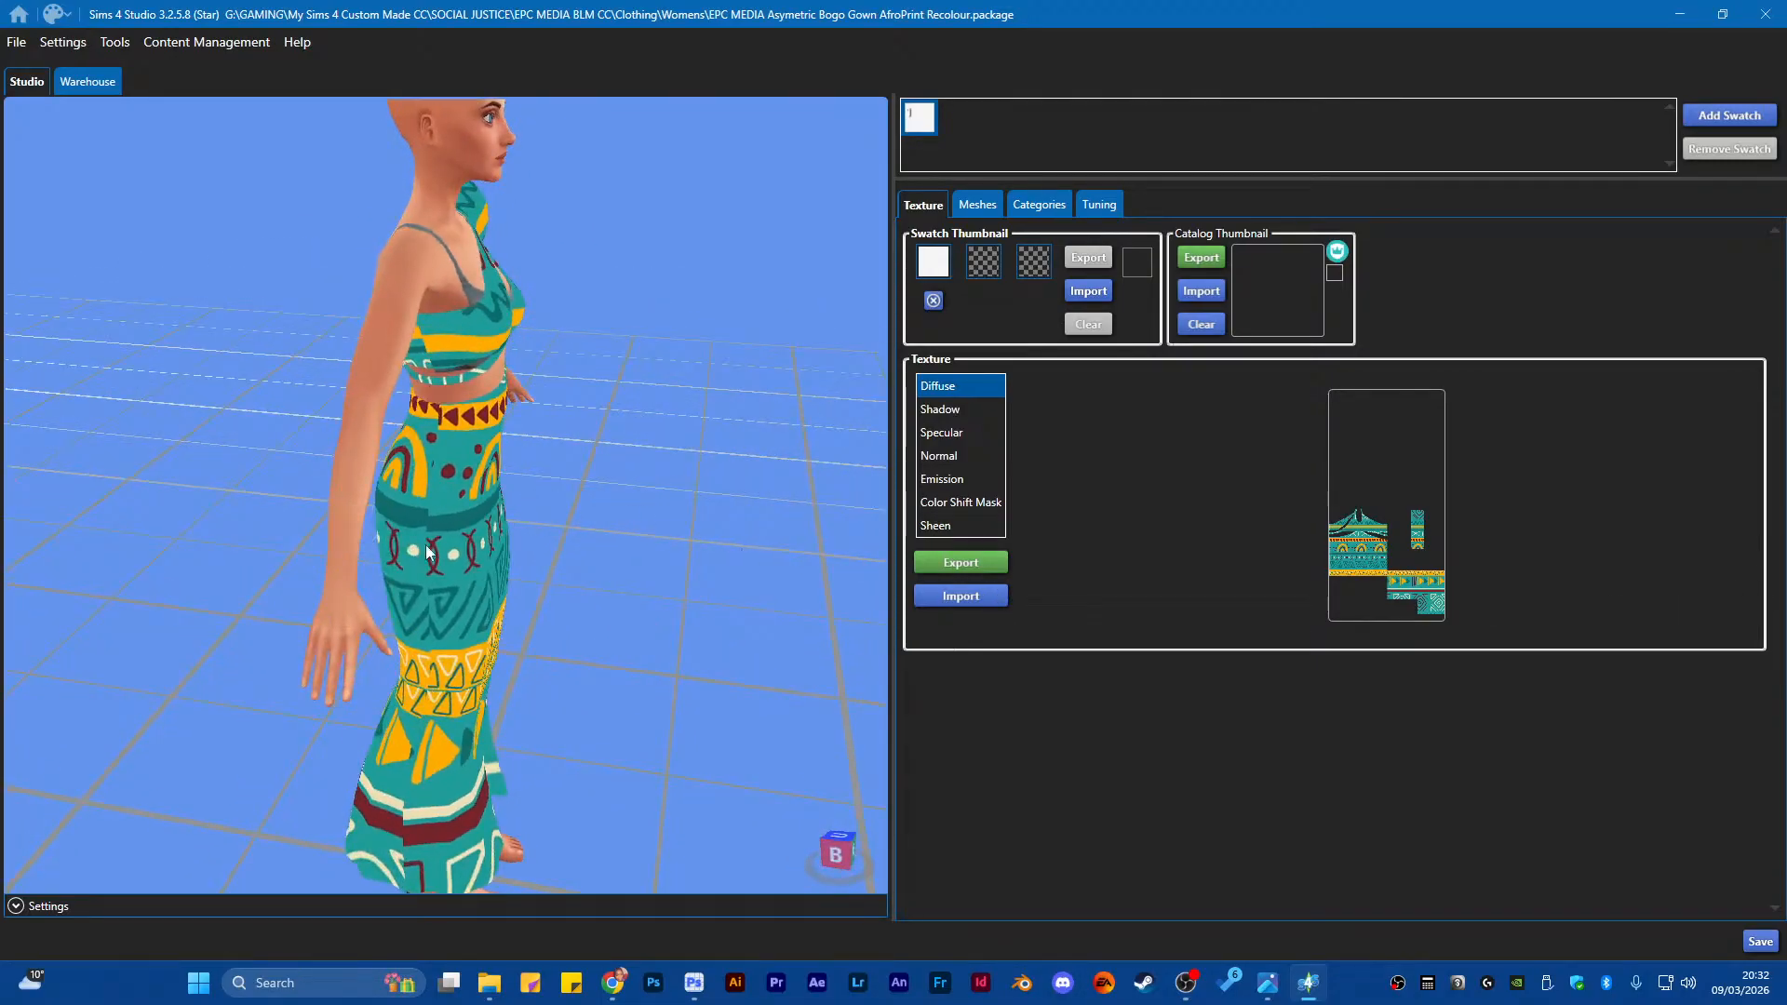
{"action": "left_click_drag", "start_coordinate": [578, 732], "coordinate": [227, 622]}
{"action": "scroll", "coordinate": [447, 678], "scroll_direction": "down", "scroll_amount": 4}
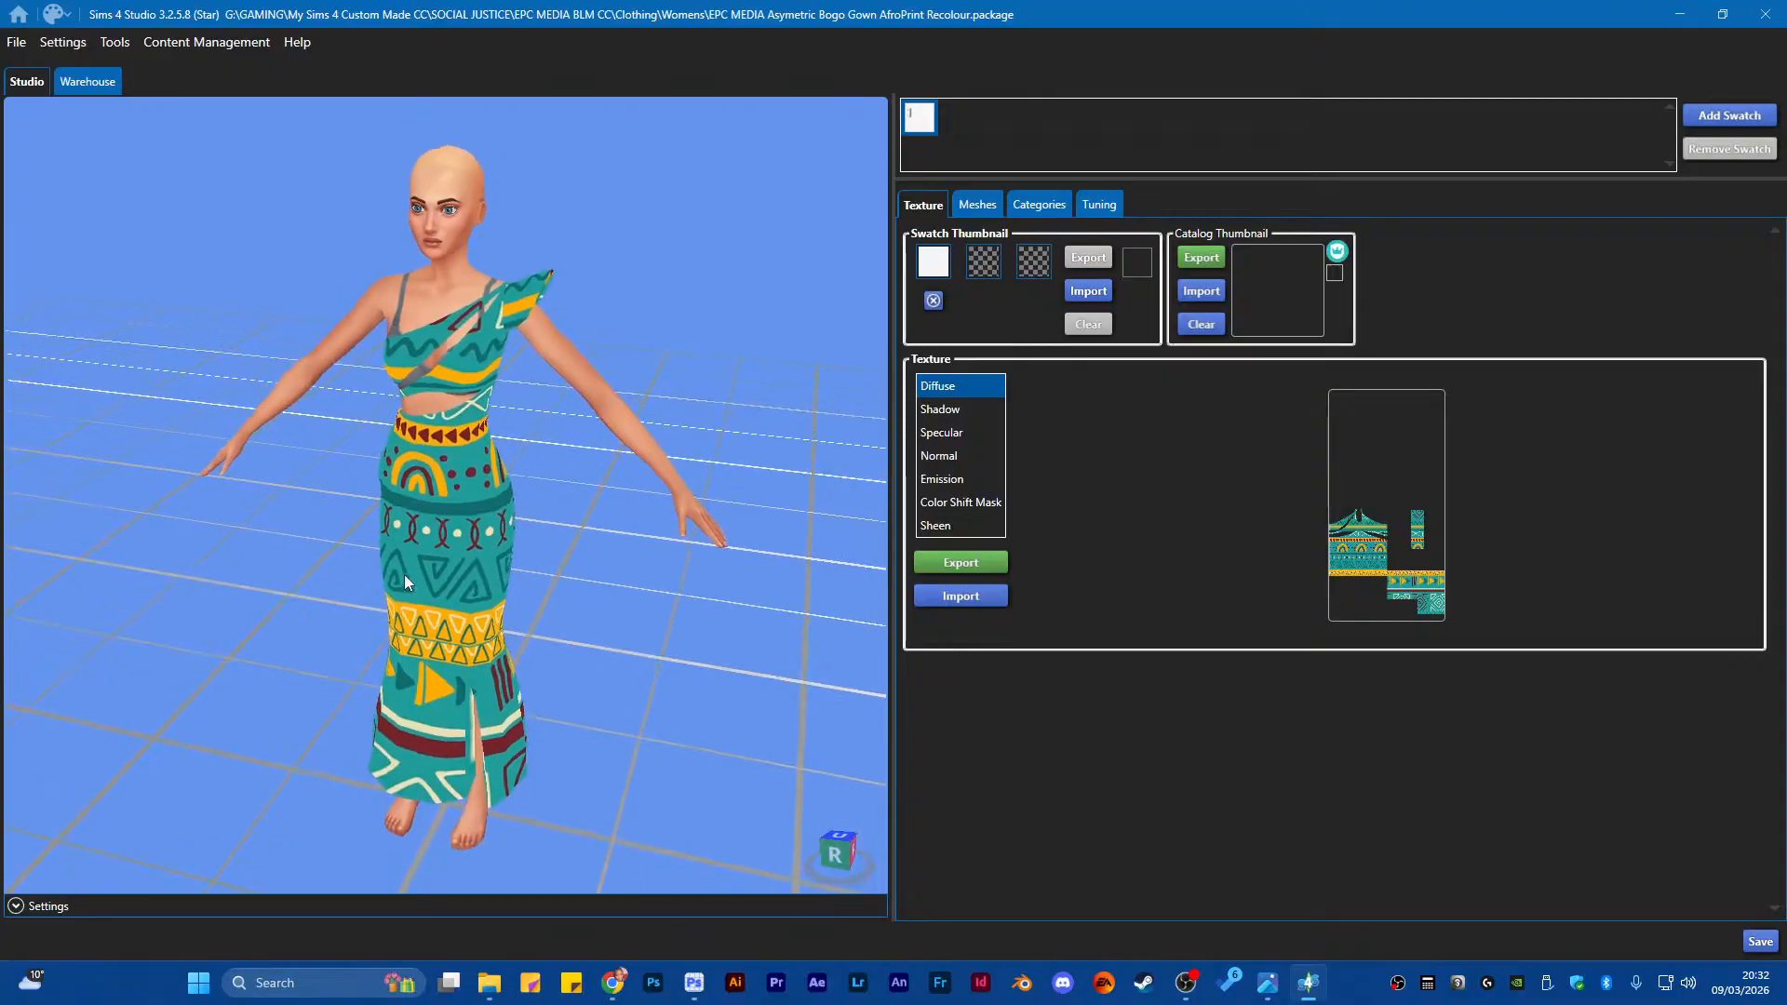
{"action": "scroll", "coordinate": [451, 680], "scroll_direction": "up", "scroll_amount": 6}
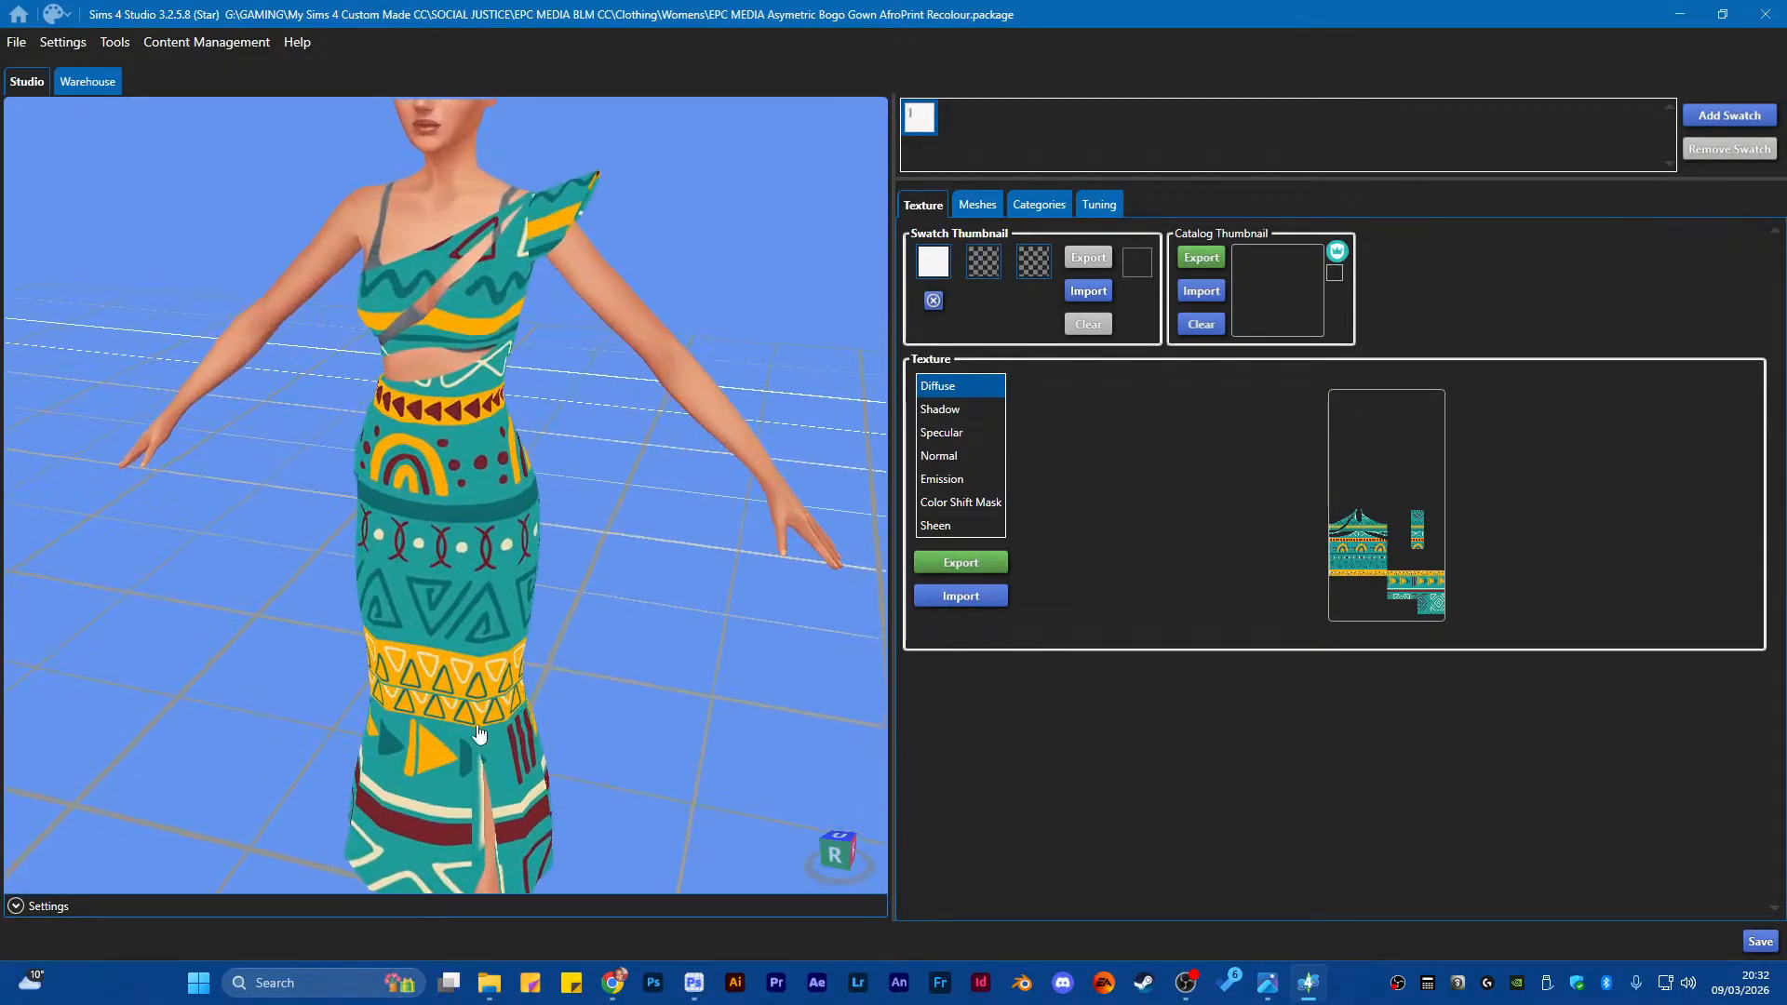
{"action": "scroll", "coordinate": [462, 558], "scroll_direction": "down", "scroll_amount": 4}
{"action": "left_click_drag", "start_coordinate": [602, 590], "coordinate": [757, 298]}
{"action": "scroll", "coordinate": [498, 379], "scroll_direction": "up", "scroll_amount": 3}
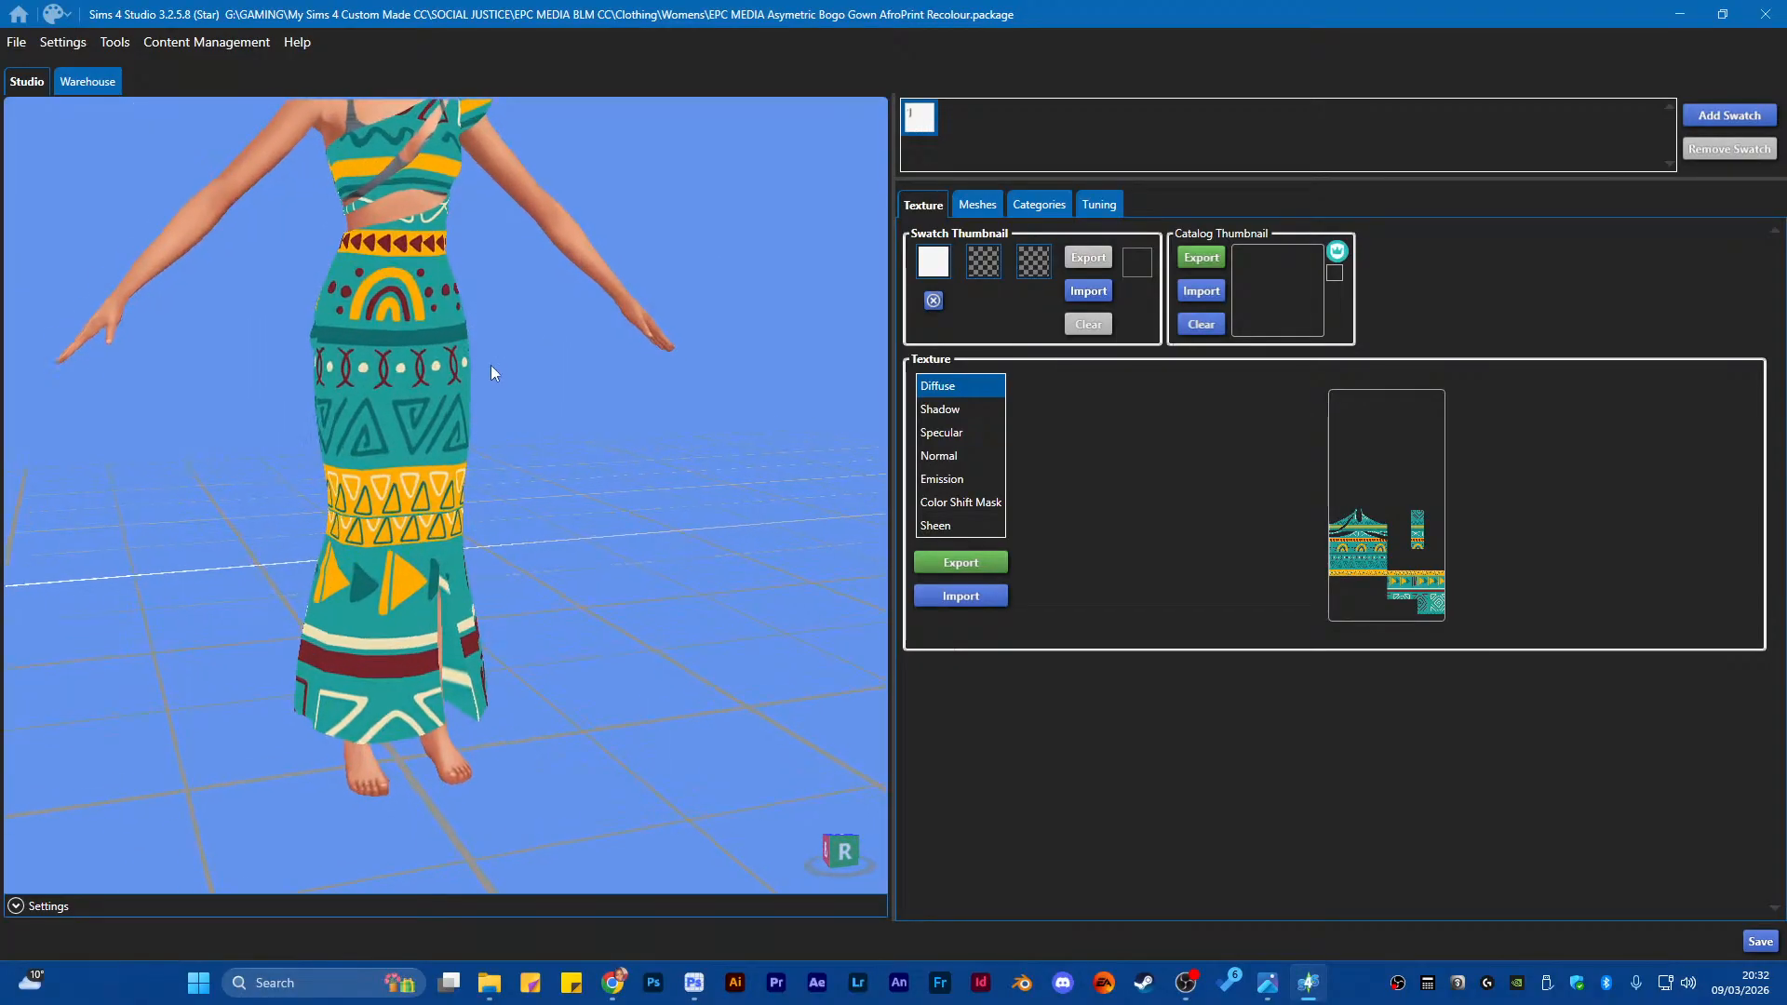
{"action": "left_click_drag", "start_coordinate": [499, 378], "coordinate": [510, 521]}
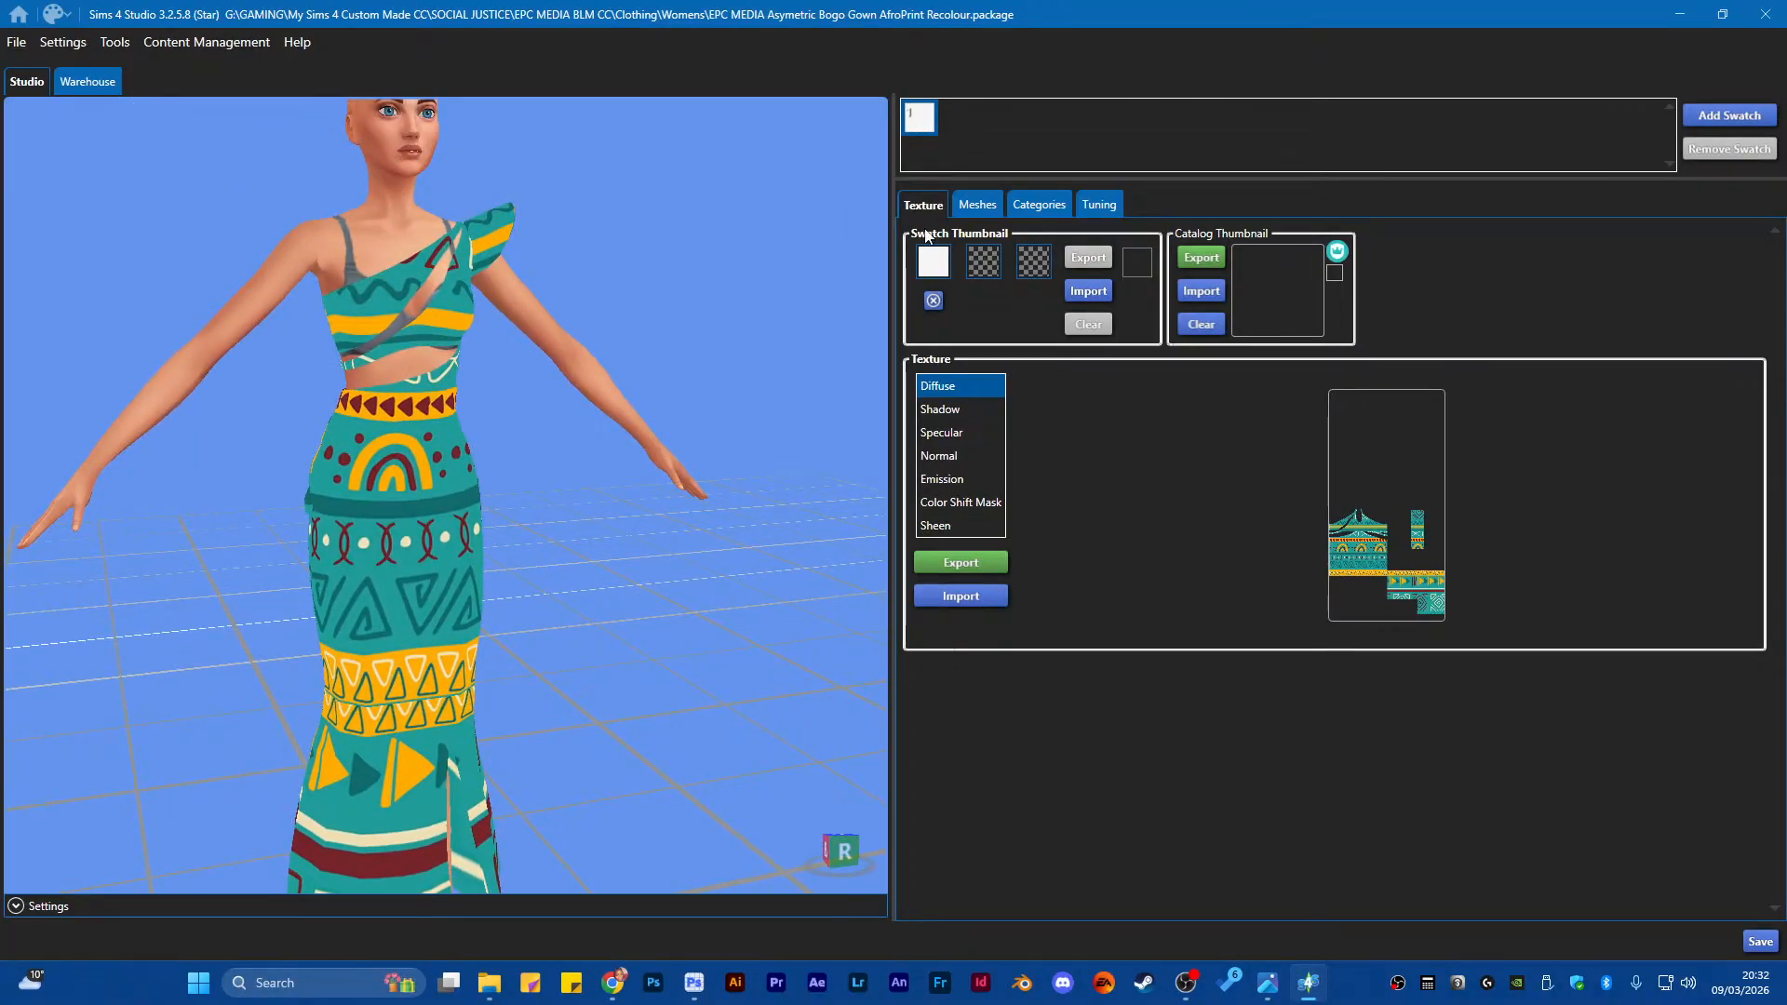
Set the three swatch thumbnail colours to teal, yellow-orange and dark red sampled from the gown on the model
{"action": "left_click", "coordinate": [933, 261]}
{"action": "left_click", "coordinate": [455, 431]}
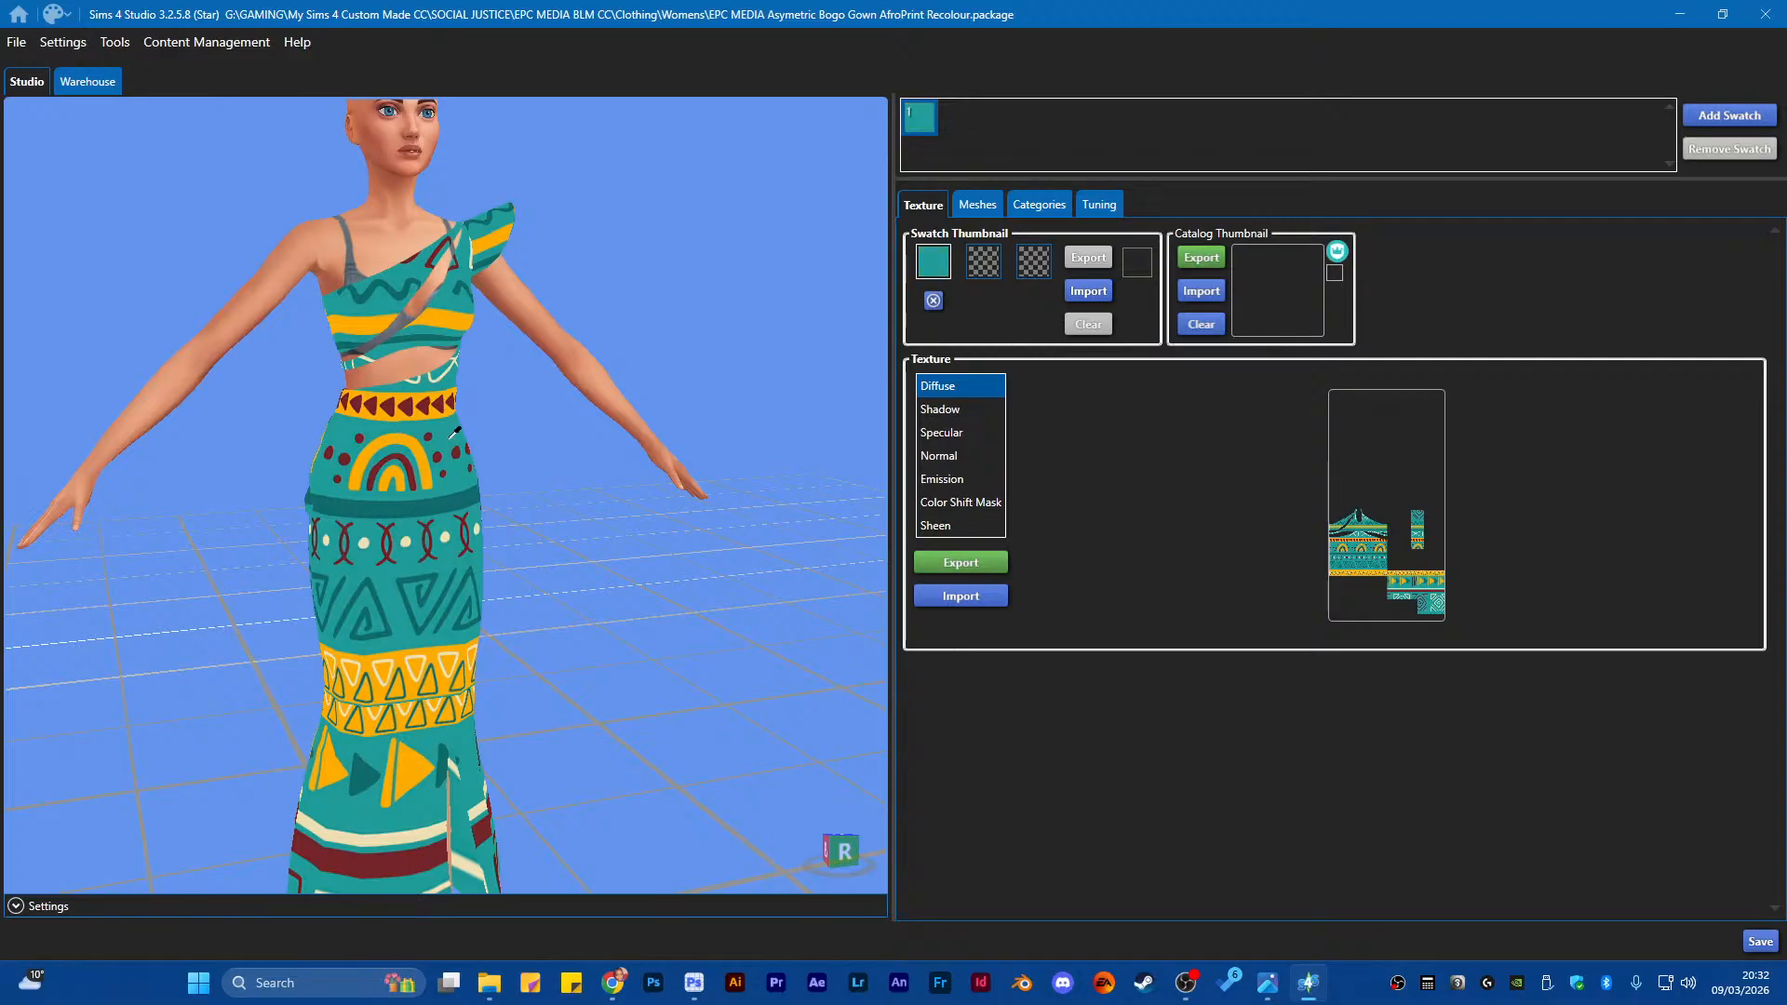
{"action": "left_click", "coordinate": [983, 261]}
{"action": "left_click", "coordinate": [416, 395]}
{"action": "left_click", "coordinate": [1033, 261]}
{"action": "left_click", "coordinate": [447, 857]}
{"action": "left_click", "coordinate": [444, 862]}
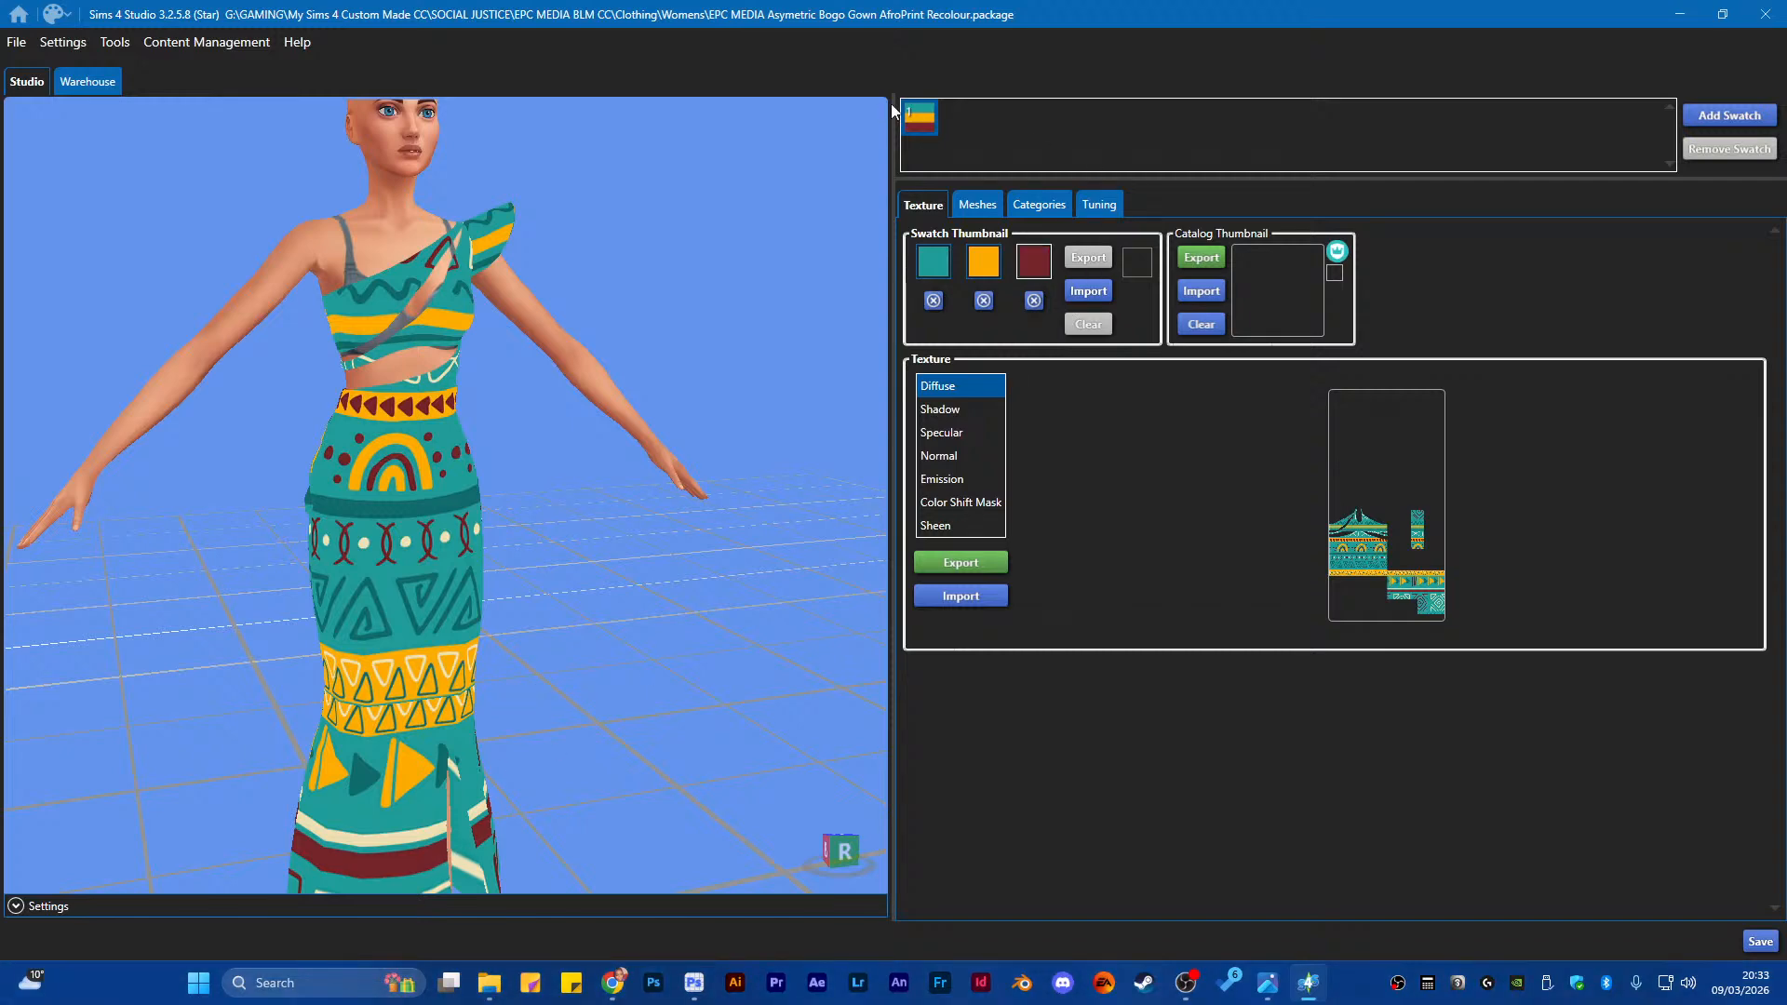
Check the whole gown on the model and add a second swatch to the package
{"action": "scroll", "coordinate": [477, 316], "scroll_direction": "down", "scroll_amount": 5}
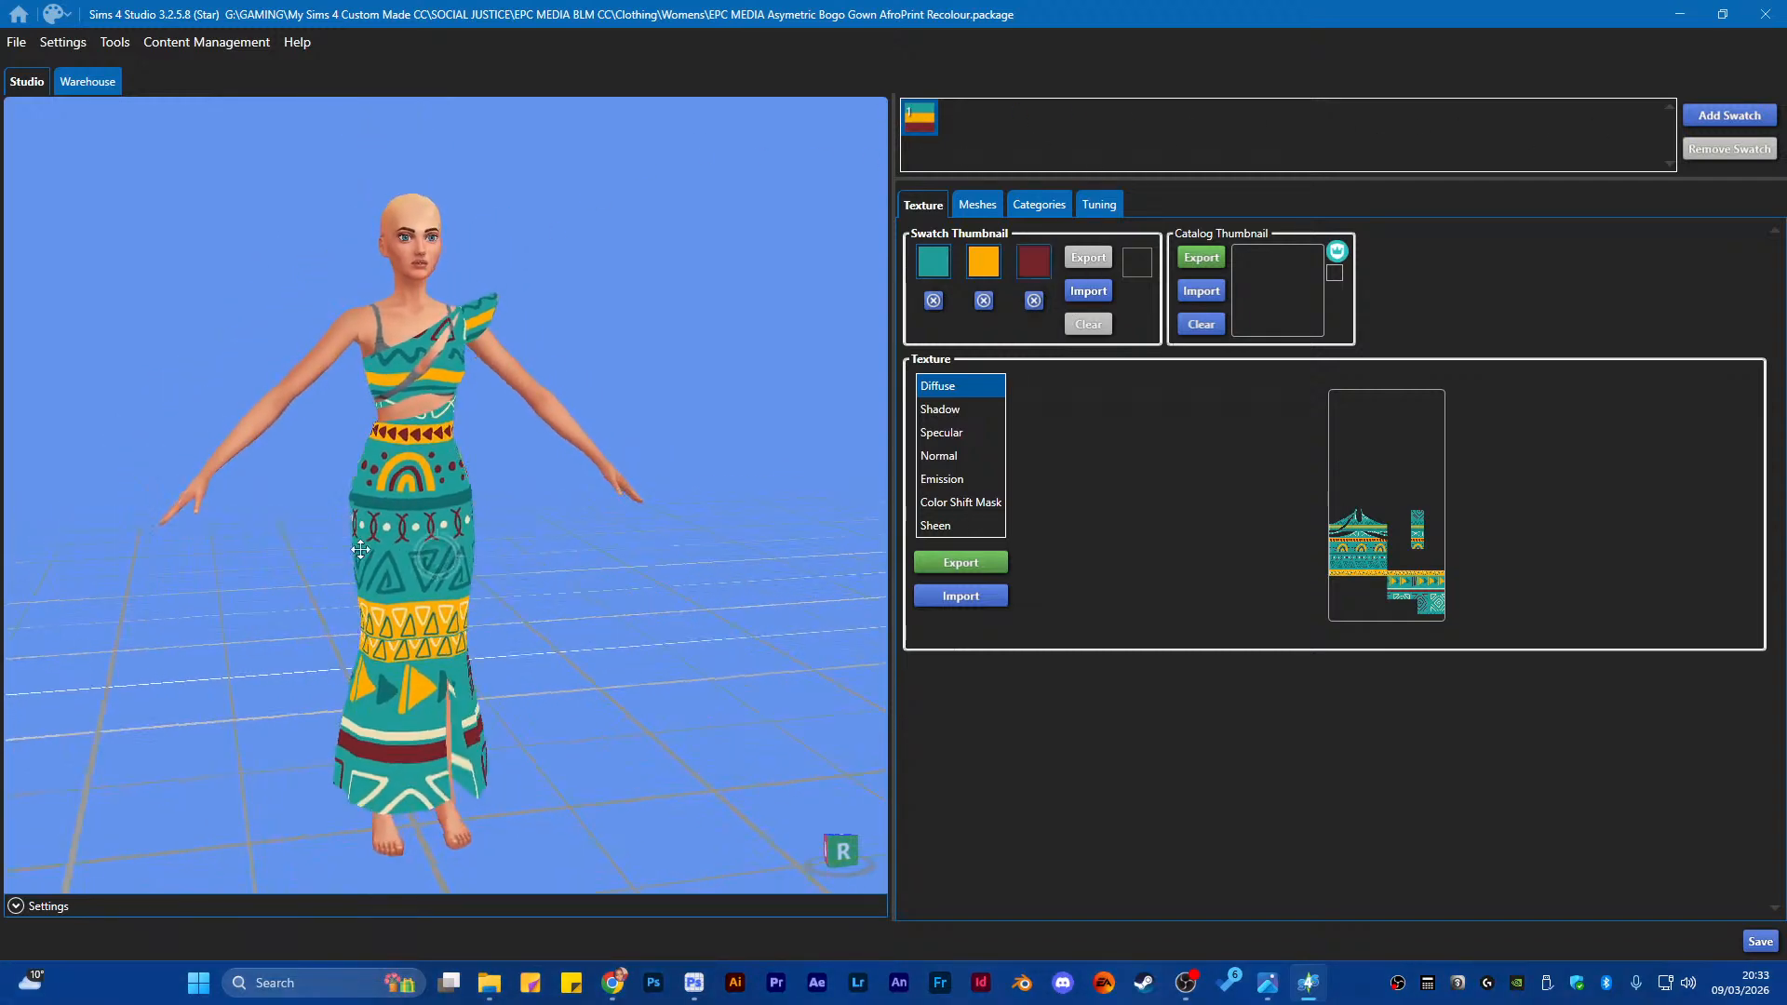
{"action": "scroll", "coordinate": [409, 614], "scroll_direction": "up", "scroll_amount": 3}
{"action": "left_click_drag", "start_coordinate": [400, 633], "coordinate": [506, 490]}
{"action": "scroll", "coordinate": [484, 551], "scroll_direction": "down", "scroll_amount": 3}
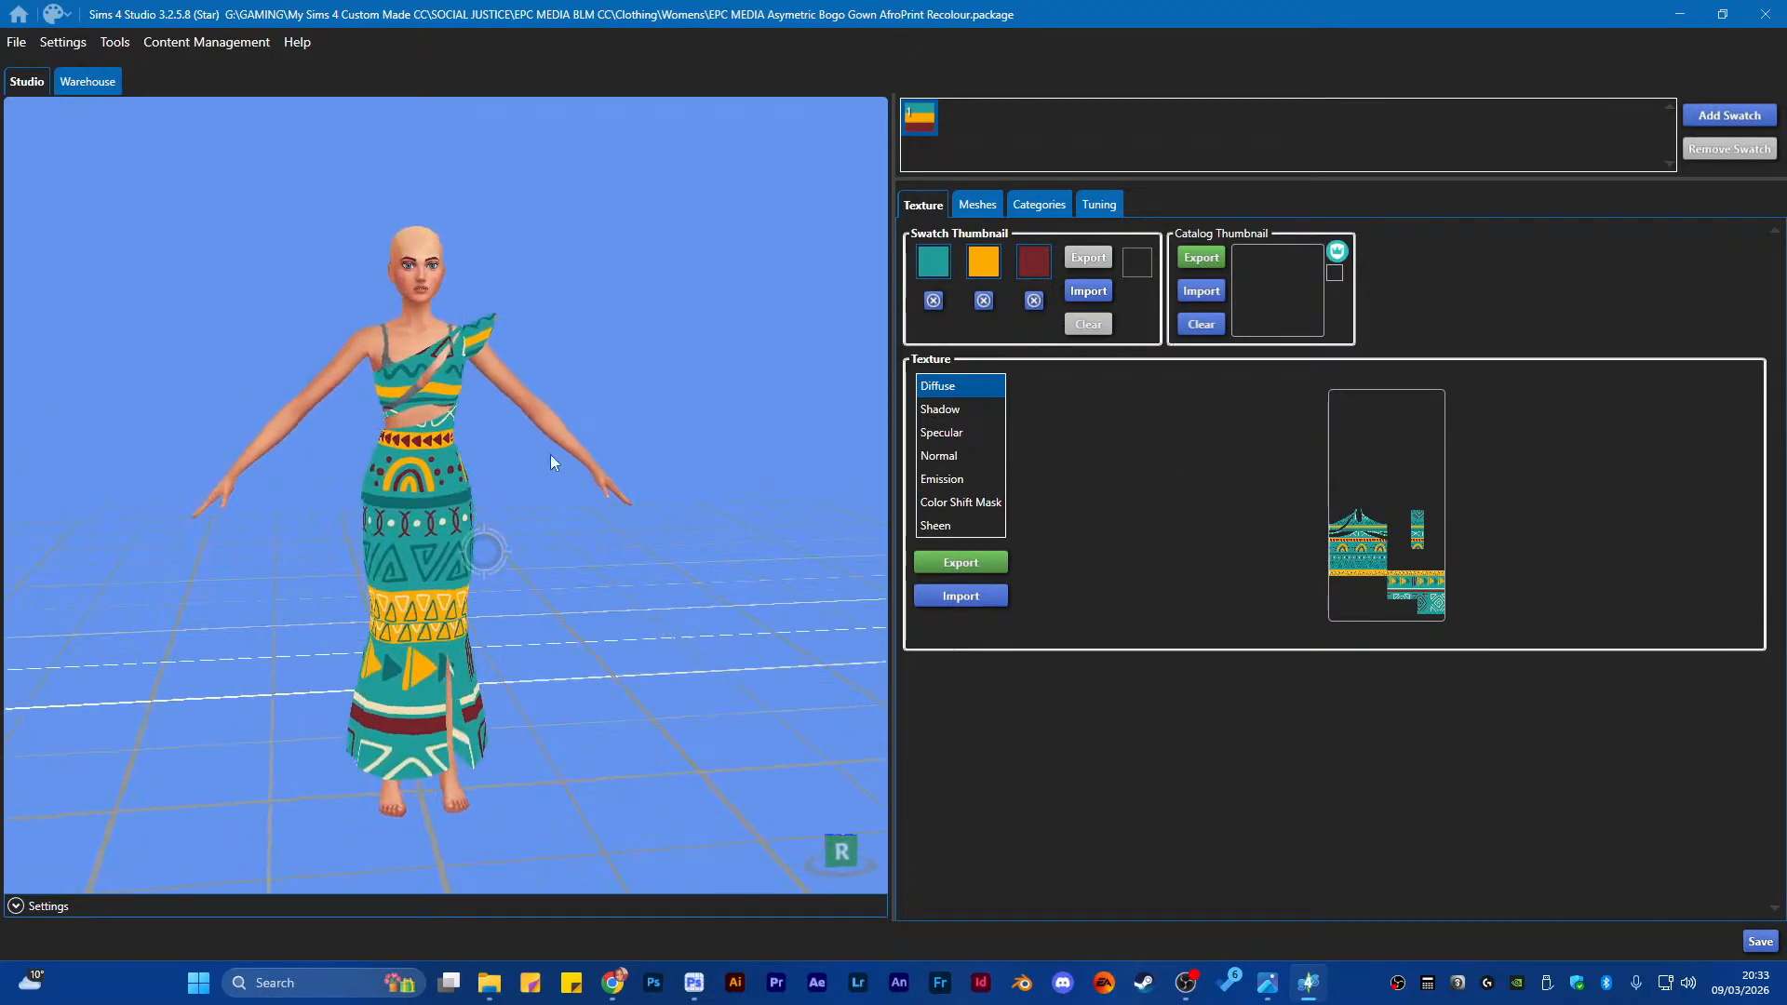
{"action": "left_click", "coordinate": [1729, 114]}
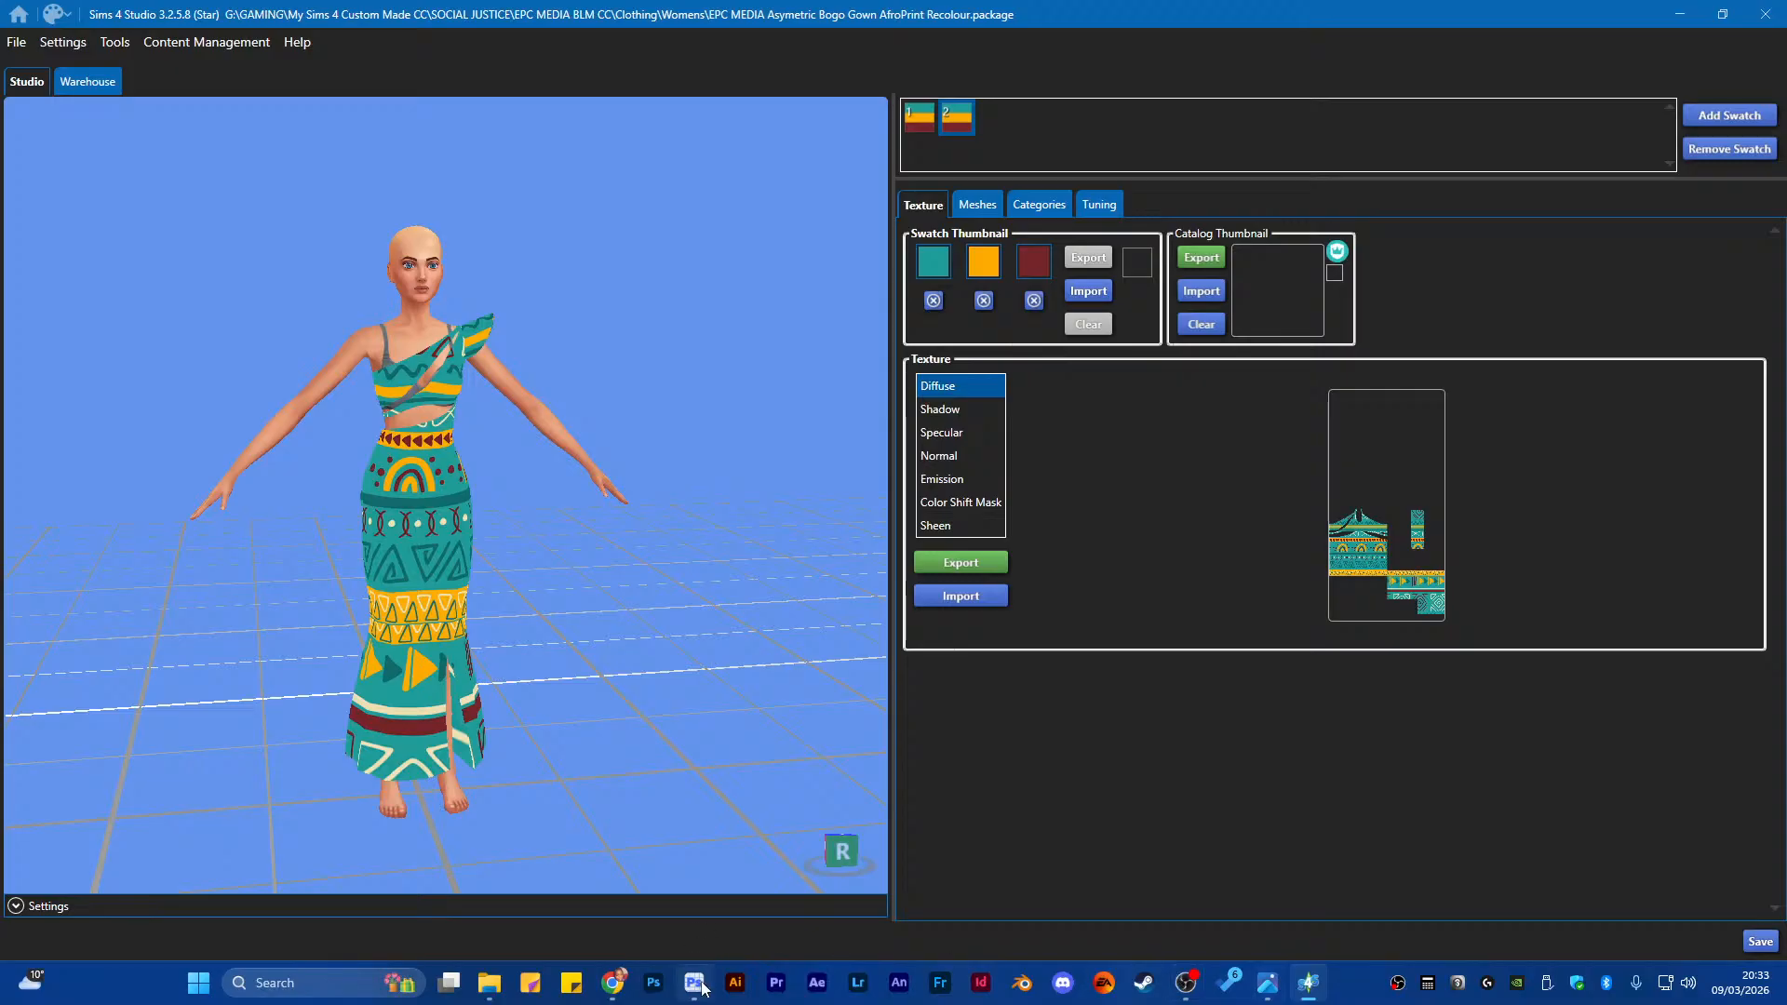
Switch to Photoshop and clip the 6983255, 6984455, 7008980, ad048996 and beda55a6 pattern layers to Layer 1 copy
{"action": "mouse_move", "coordinate": [694, 979]}
{"action": "left_click", "coordinate": [709, 916]}
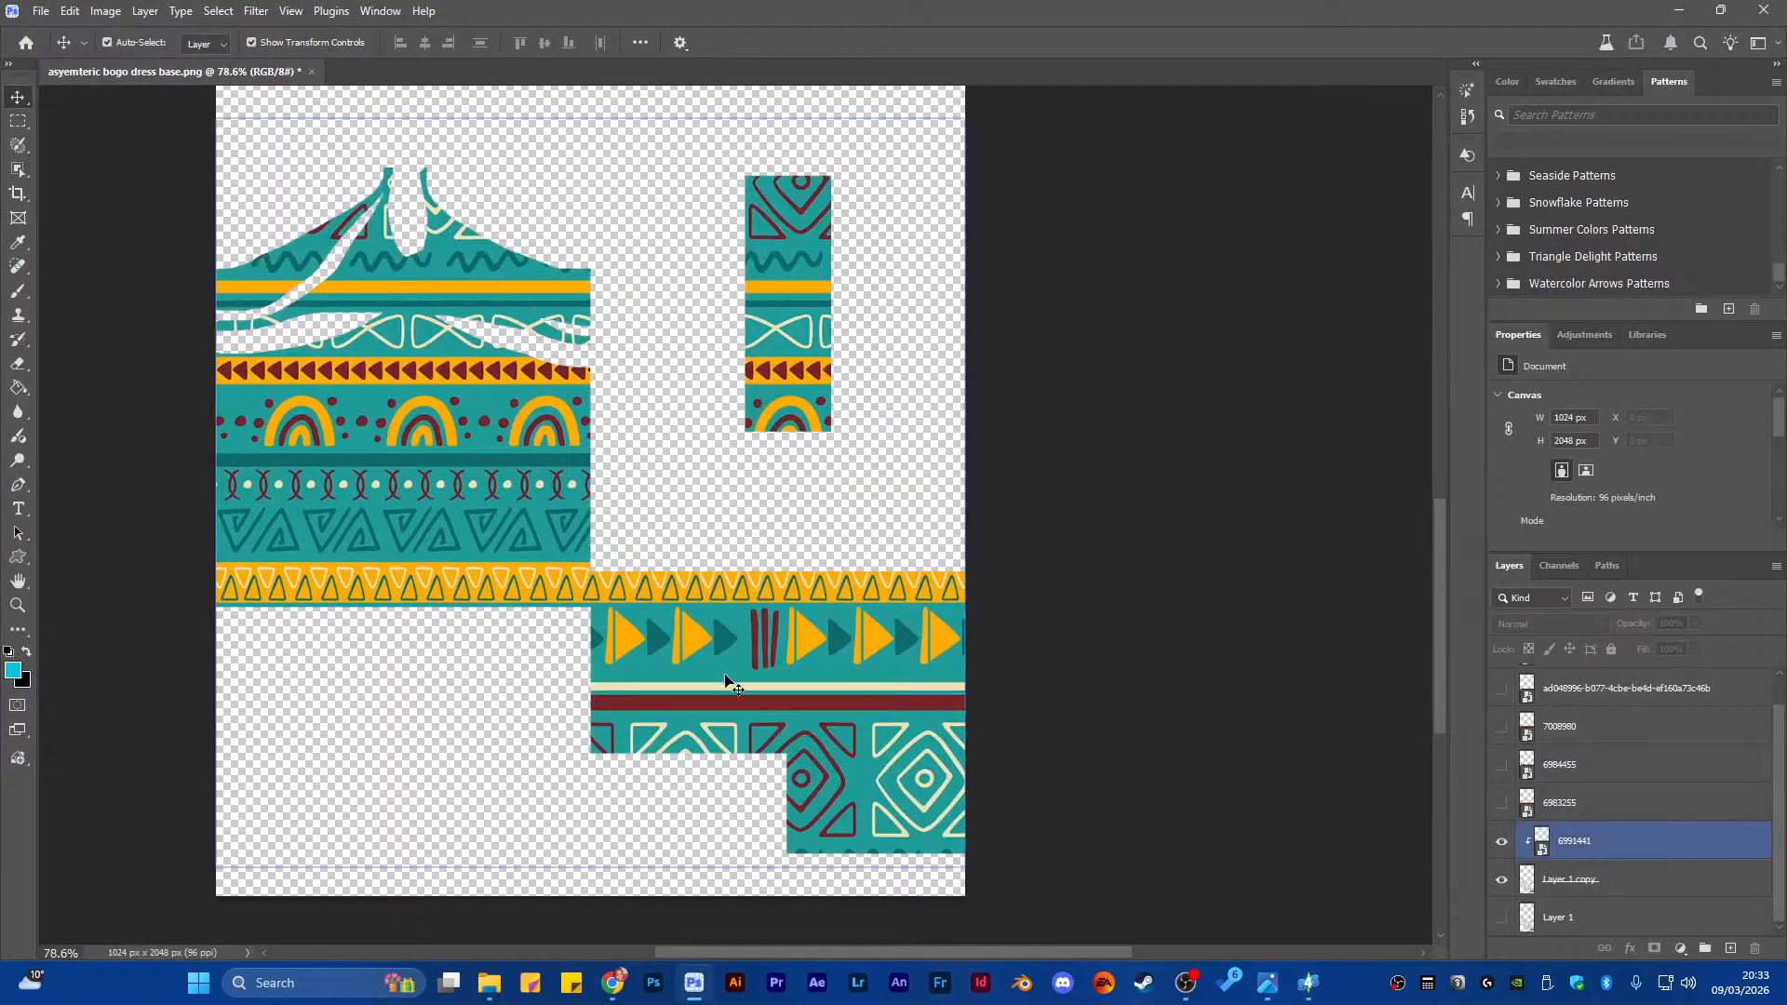
{"action": "left_click", "coordinate": [1595, 842]}
{"action": "left_click", "coordinate": [1579, 814], "text": "alt"}
{"action": "left_click", "coordinate": [1585, 780], "text": "alt"}
{"action": "left_click", "coordinate": [1588, 740], "text": "alt"}
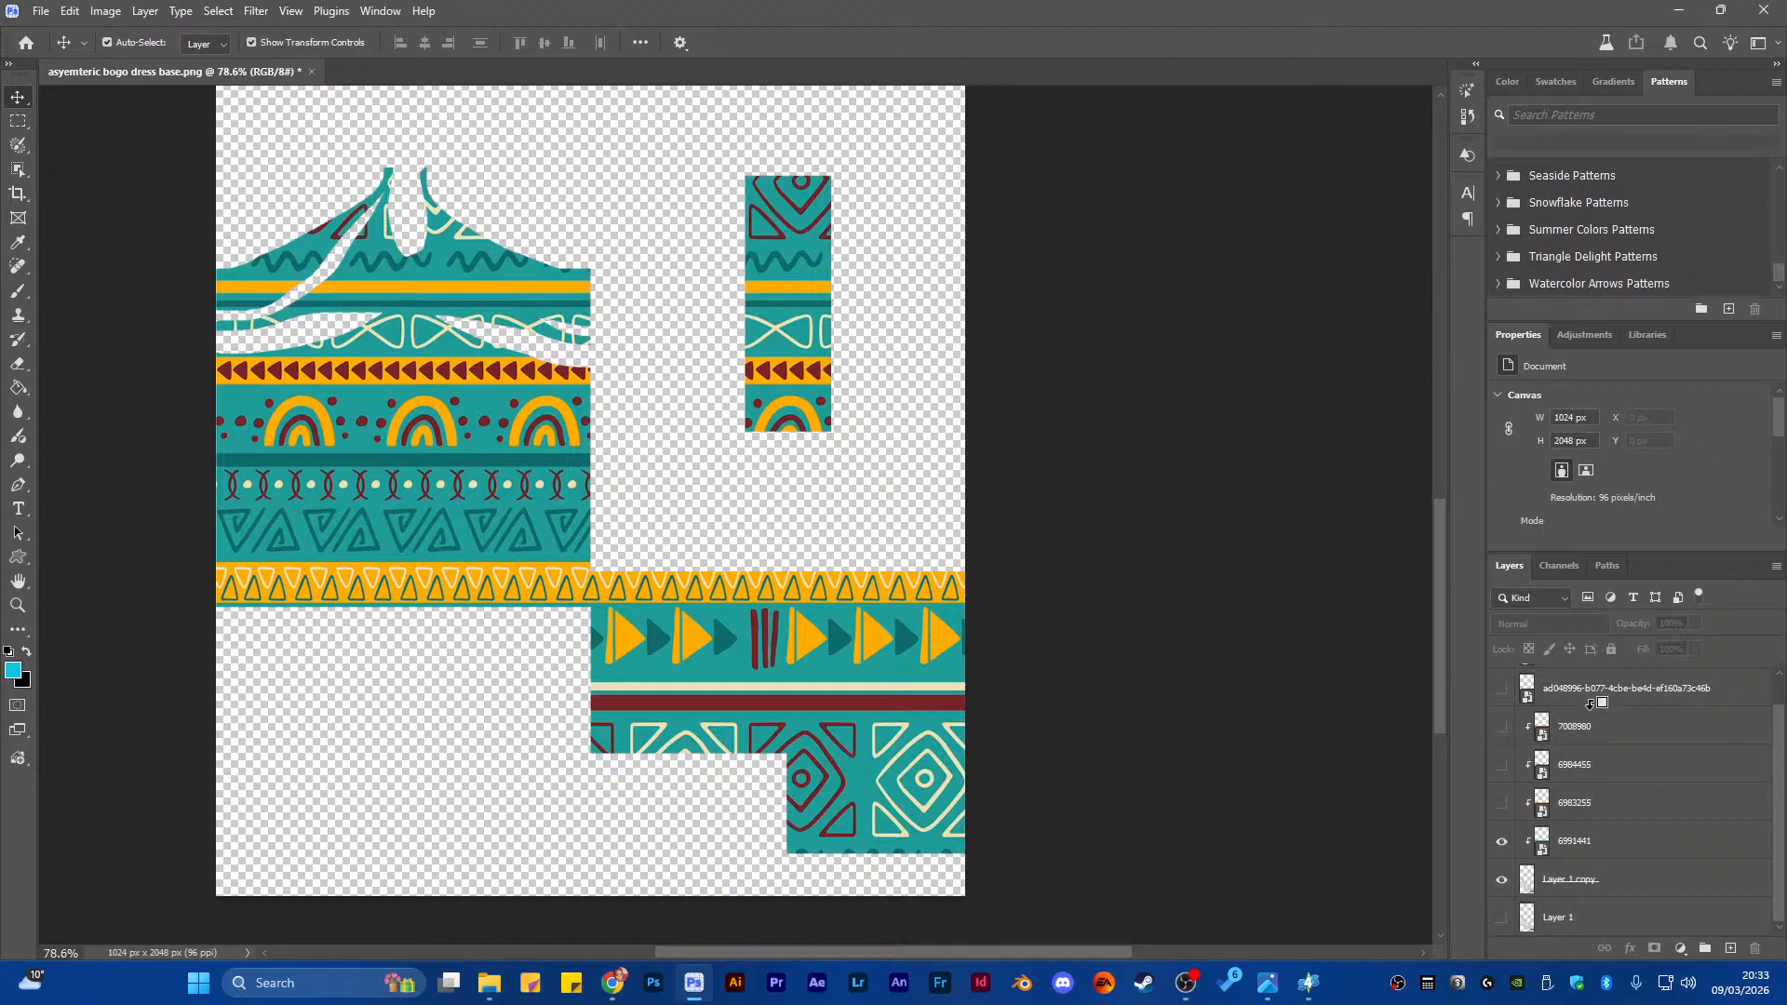
{"action": "left_click", "coordinate": [1589, 705], "text": "alt"}
{"action": "scroll", "coordinate": [1608, 833], "scroll_direction": "up", "scroll_amount": 1}
{"action": "left_click", "coordinate": [1577, 698], "text": "alt"}
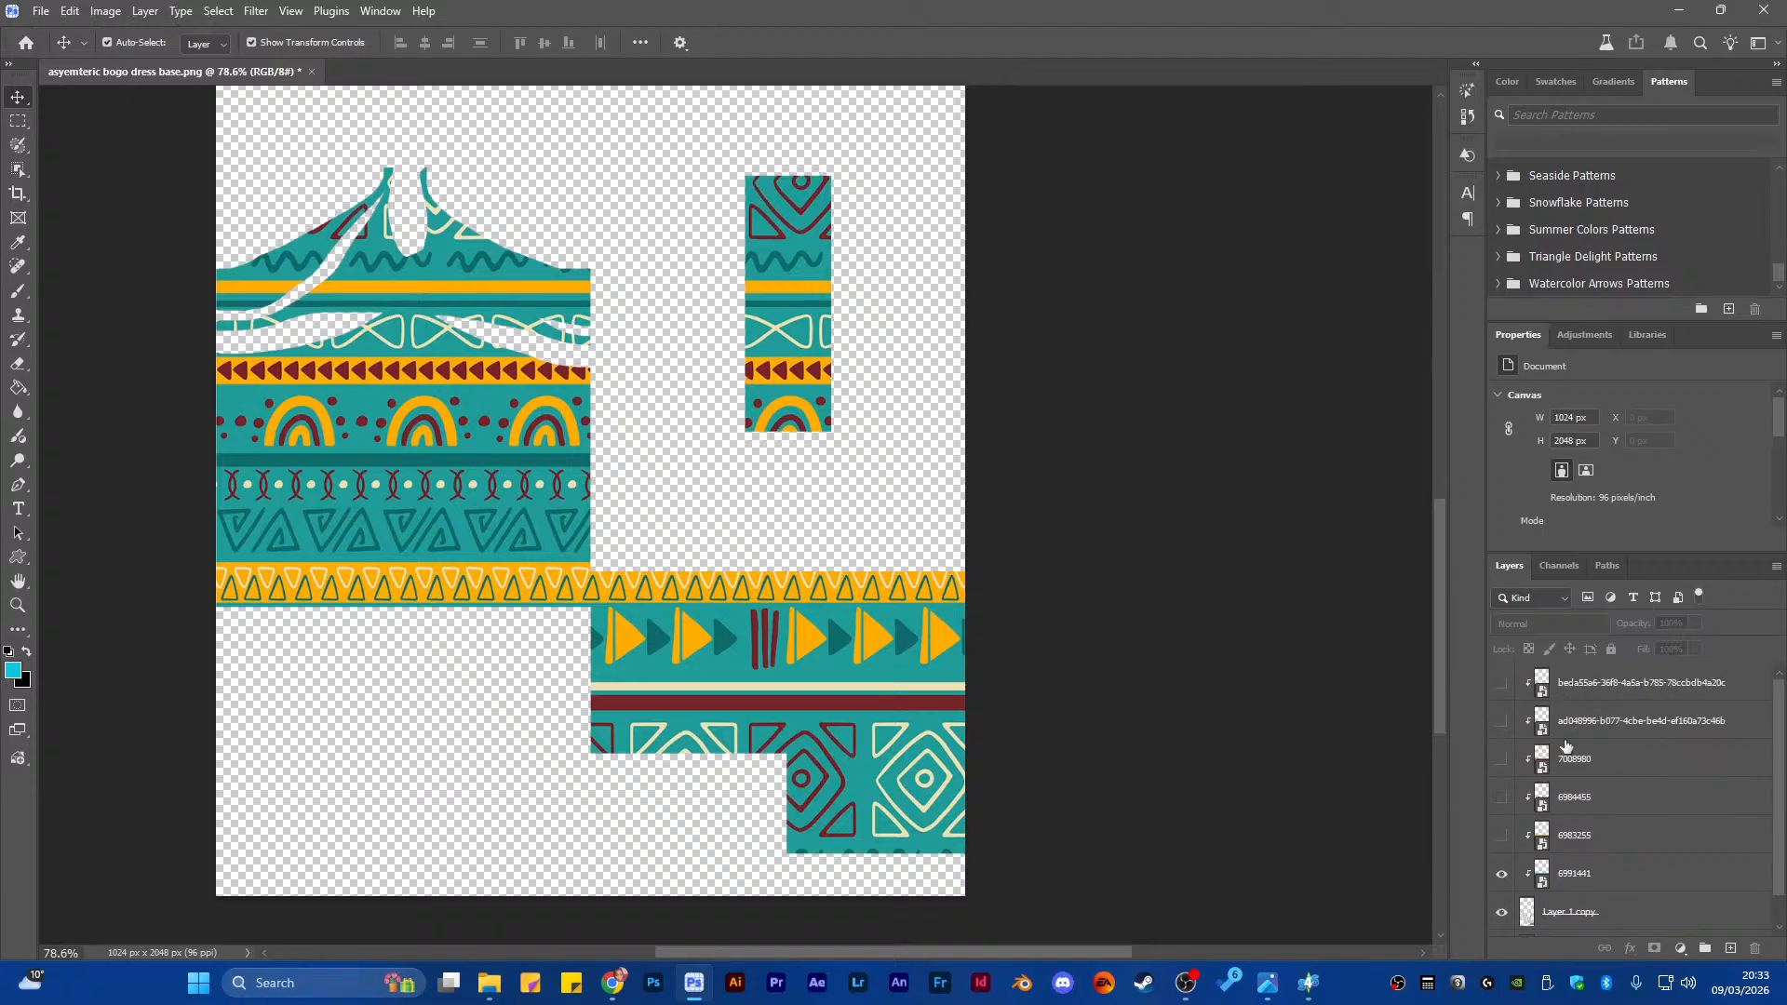
Hide the 6991441 layer, show the 6983255 layer and make it the active layer
{"action": "scroll", "coordinate": [1555, 800], "scroll_direction": "down", "scroll_amount": 1}
{"action": "left_click", "coordinate": [1522, 834]}
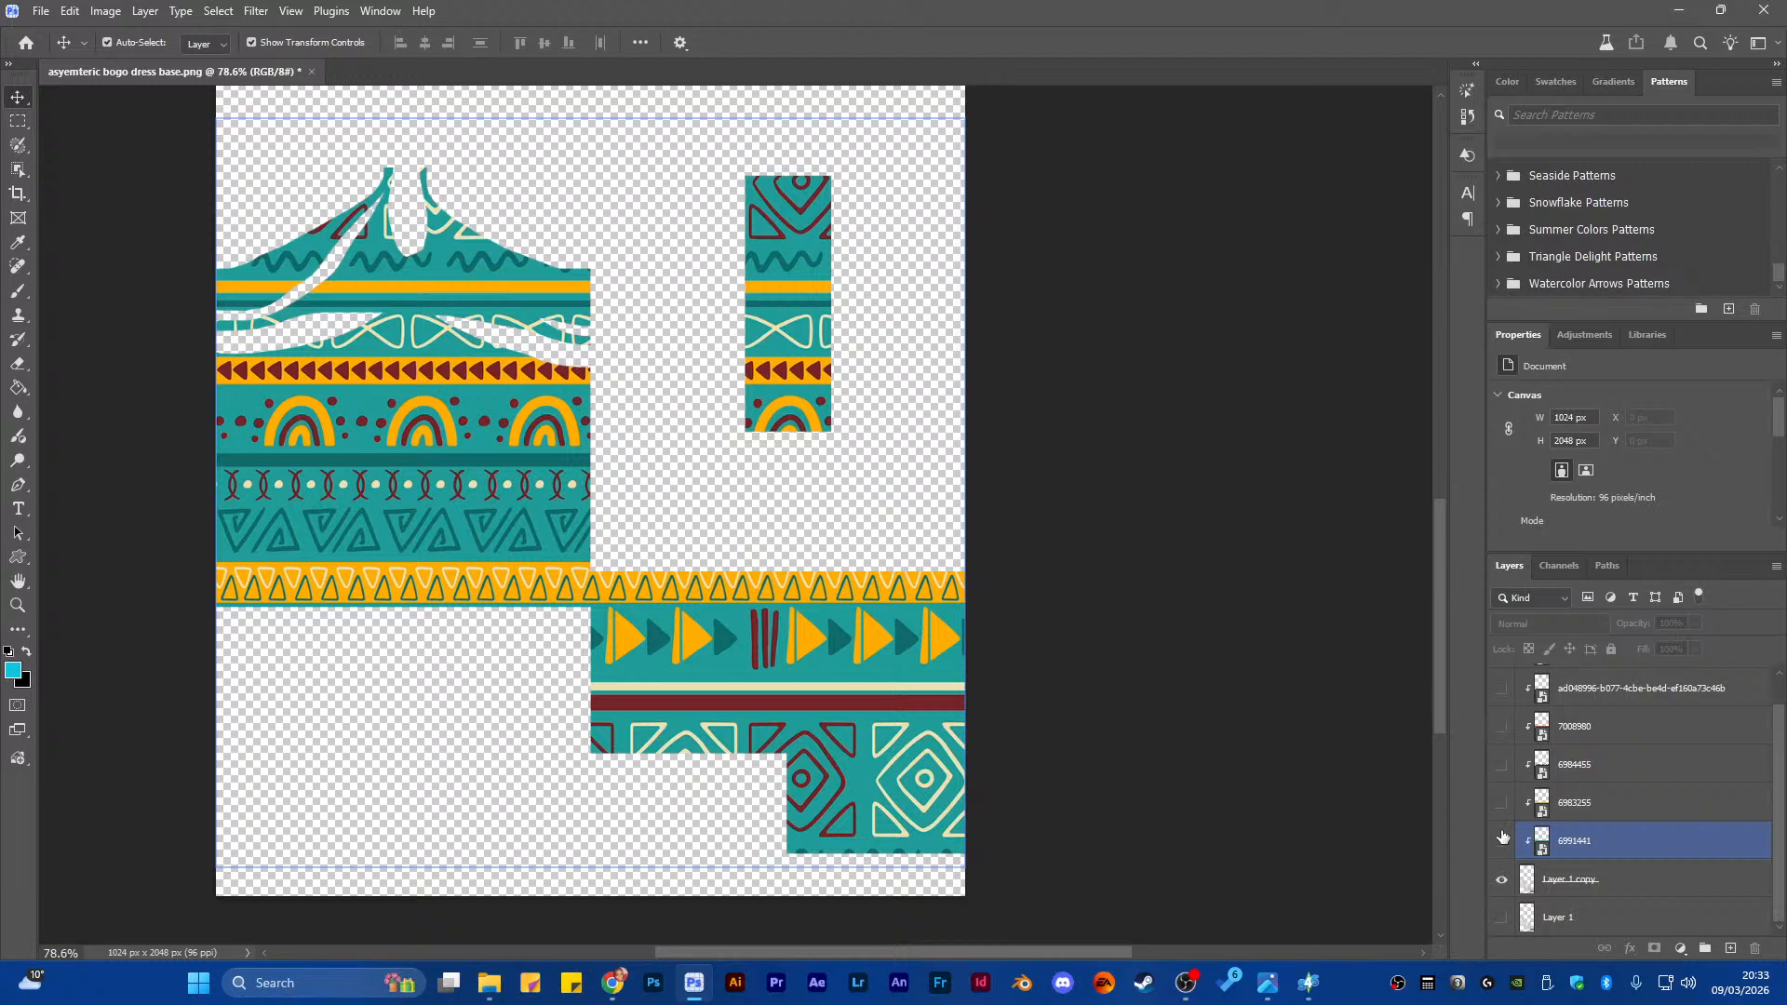
{"action": "left_click", "coordinate": [1500, 840]}
{"action": "left_click", "coordinate": [1500, 802]}
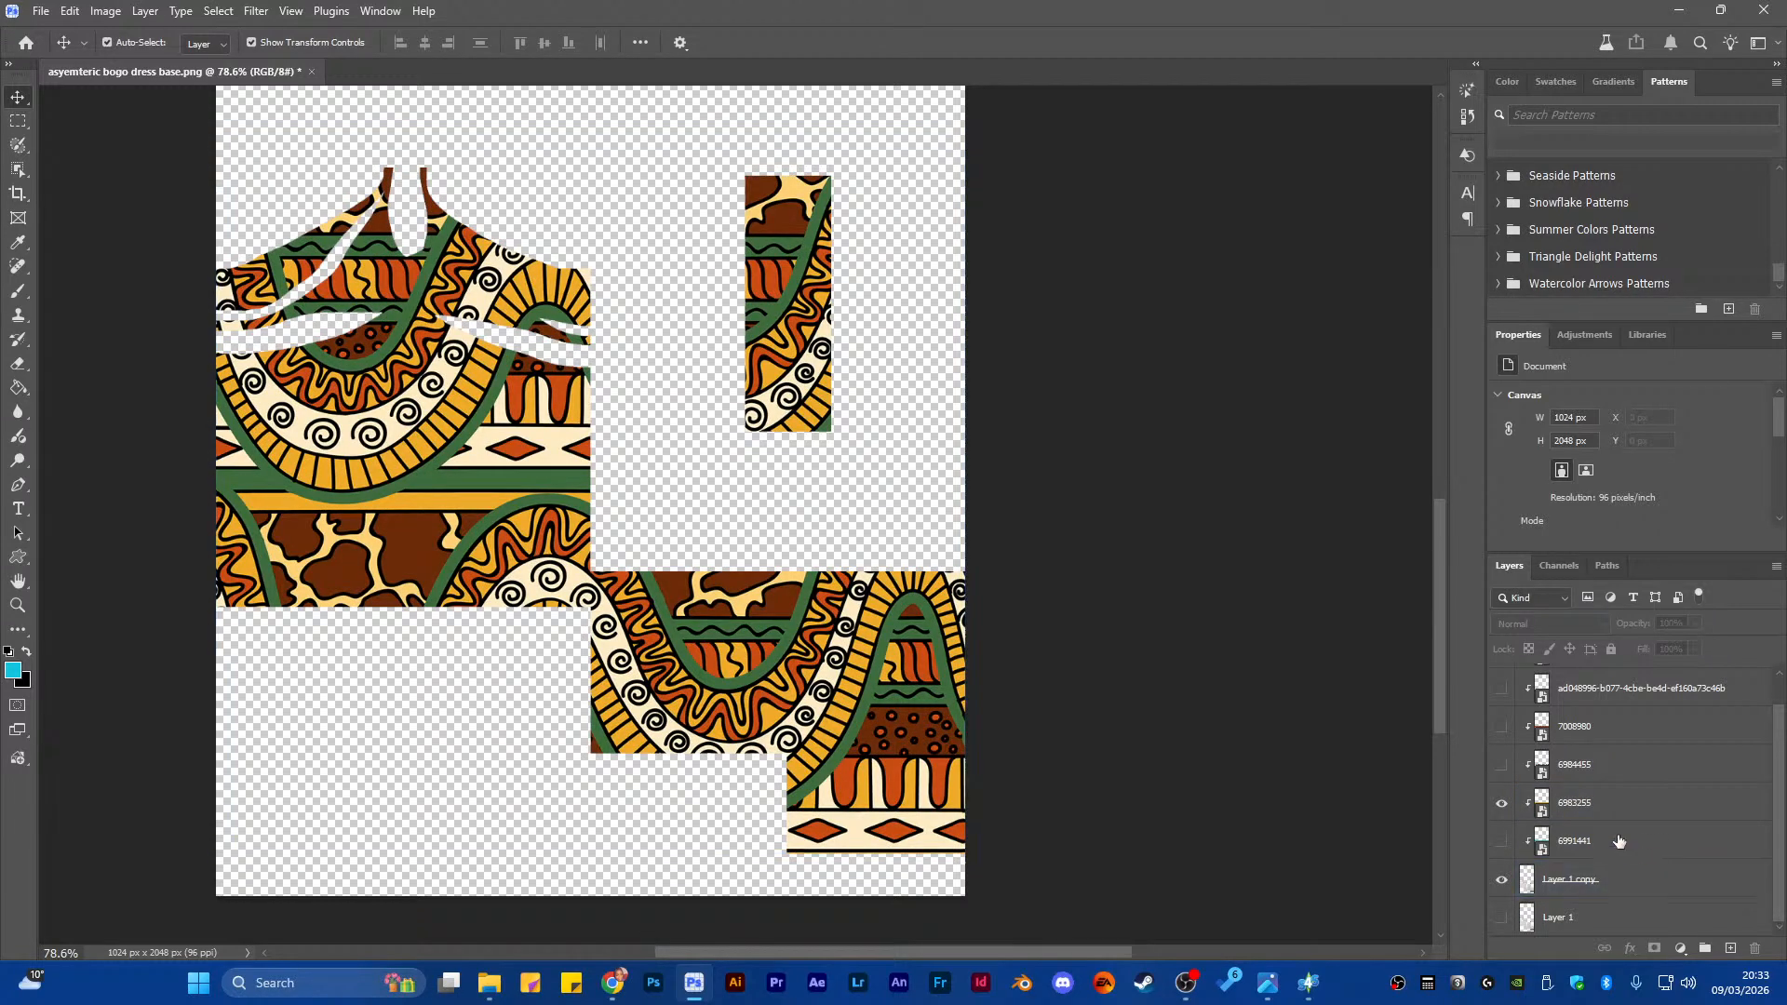
{"action": "left_click", "coordinate": [1606, 807]}
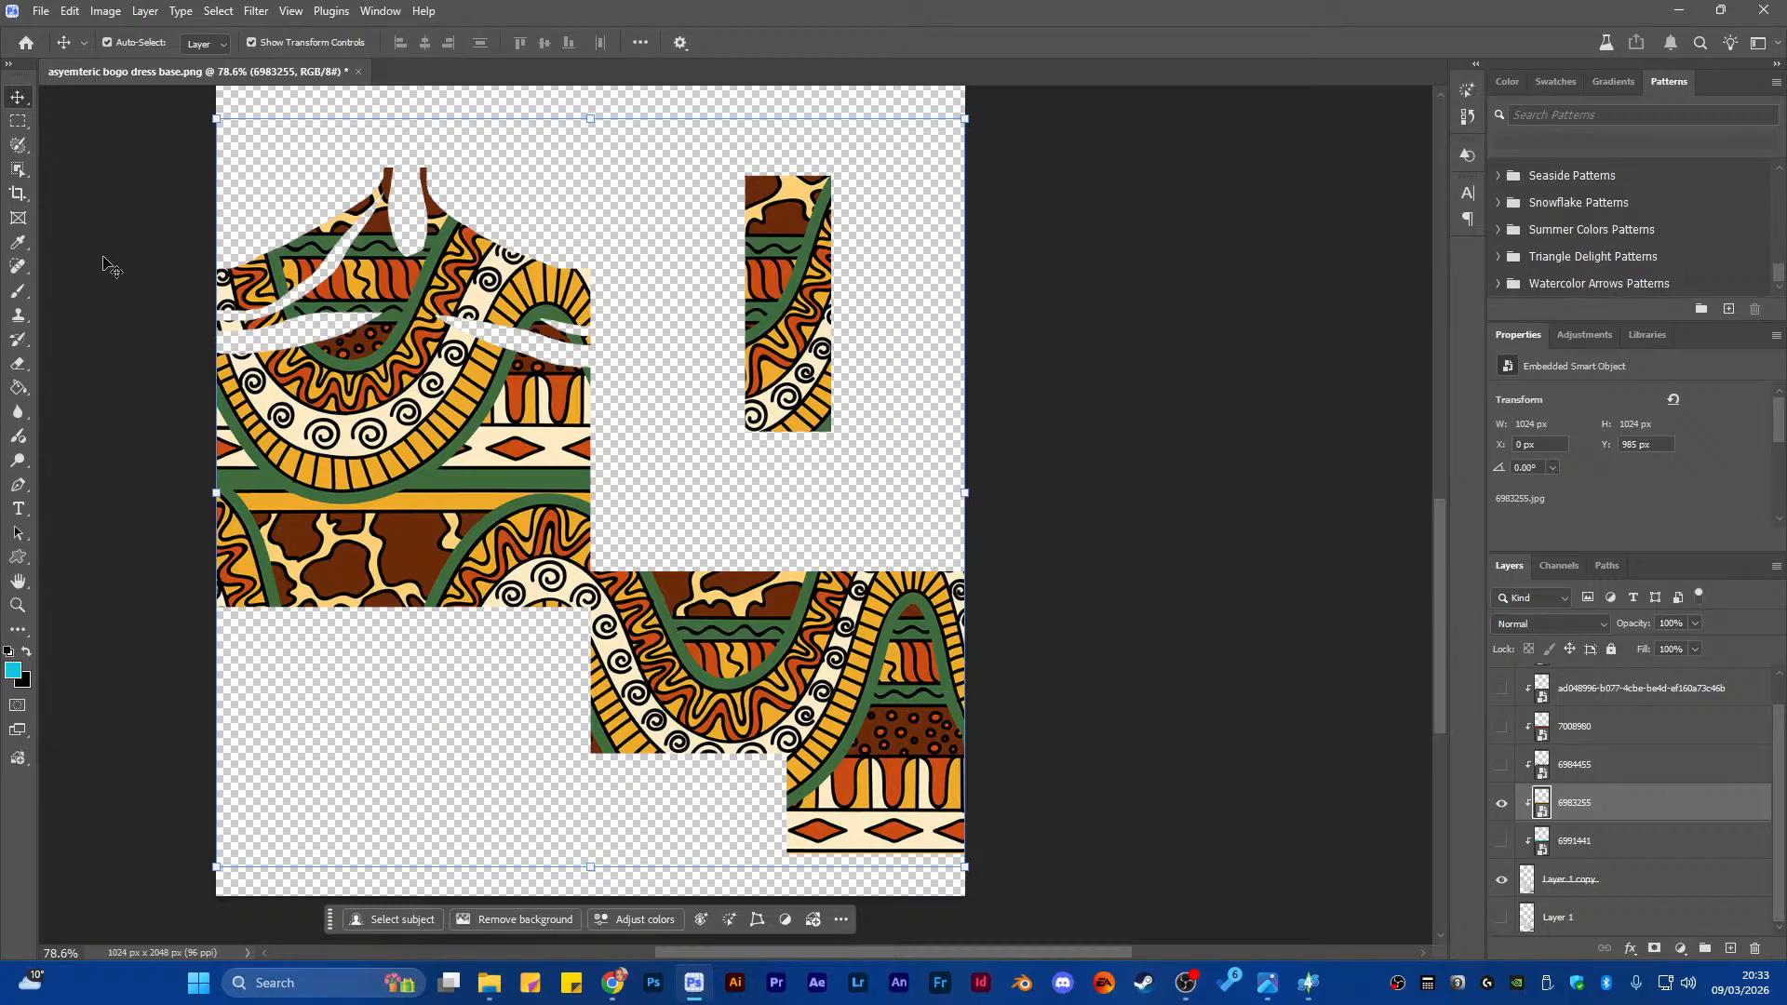
Export the texture with the 6983255 pattern as a PNG named asyemteric bogo dress base 2 in the Womens folder
{"action": "left_click", "coordinate": [108, 223]}
{"action": "left_click", "coordinate": [41, 11]}
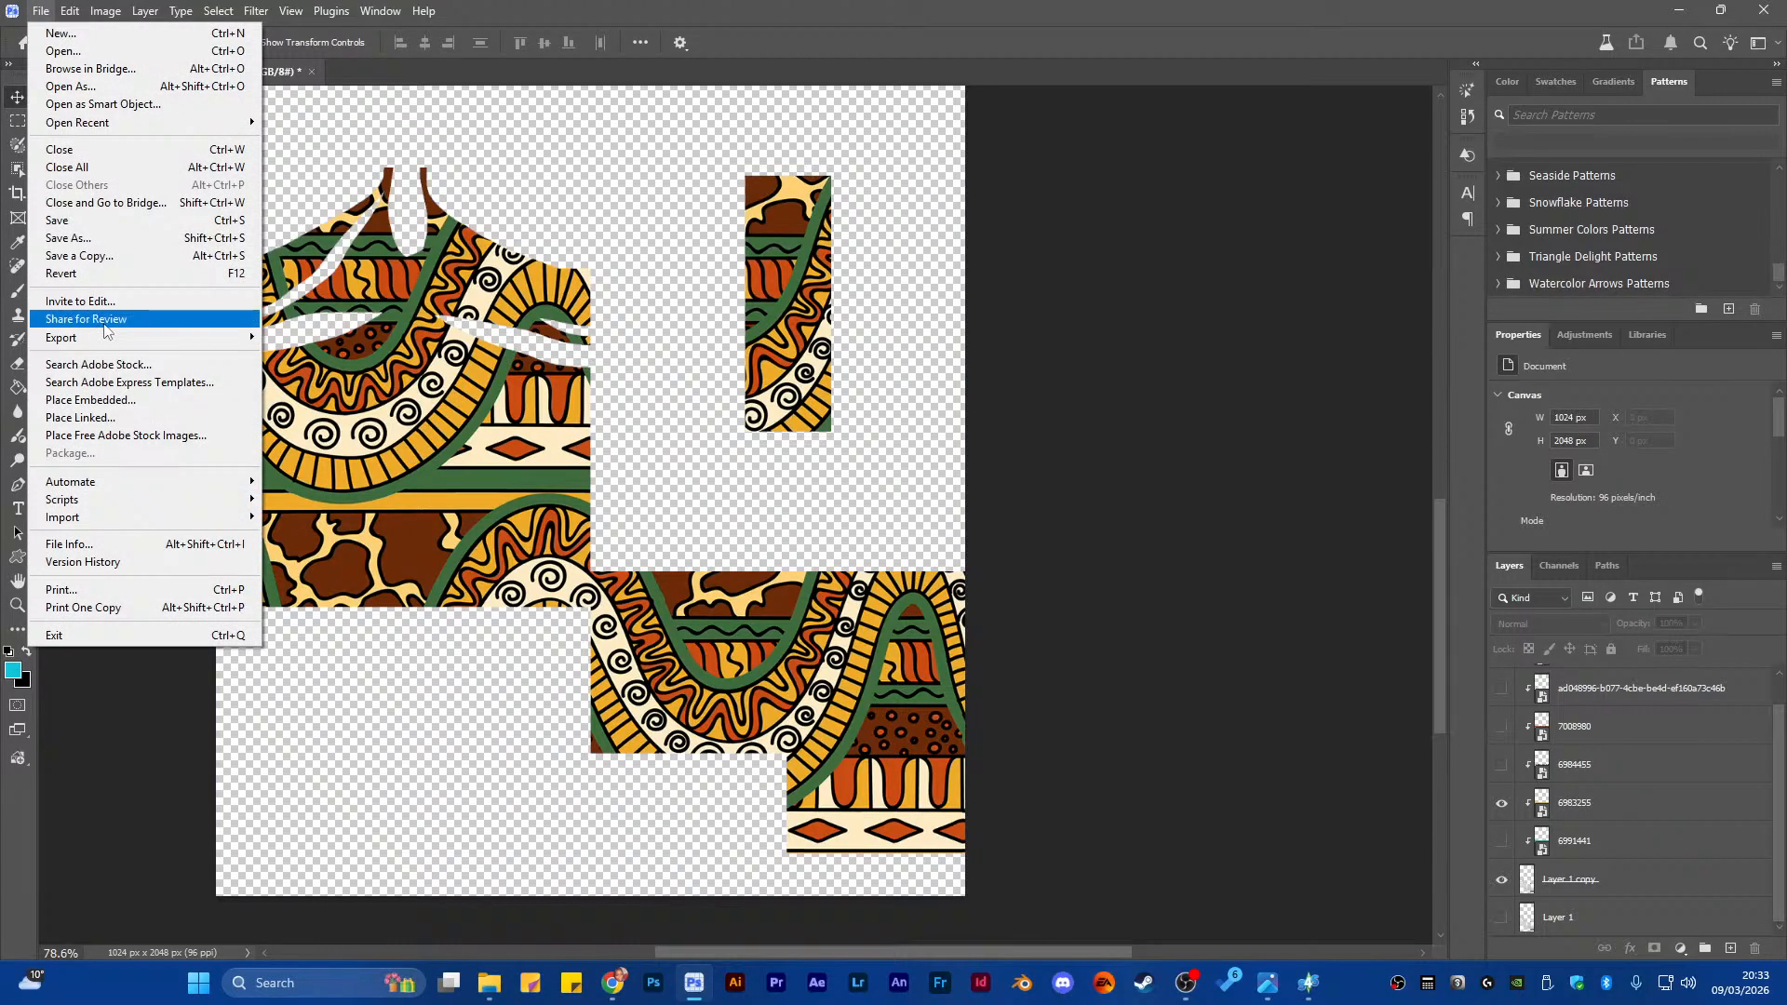
{"action": "mouse_move", "coordinate": [108, 342]}
{"action": "left_click", "coordinate": [321, 337]}
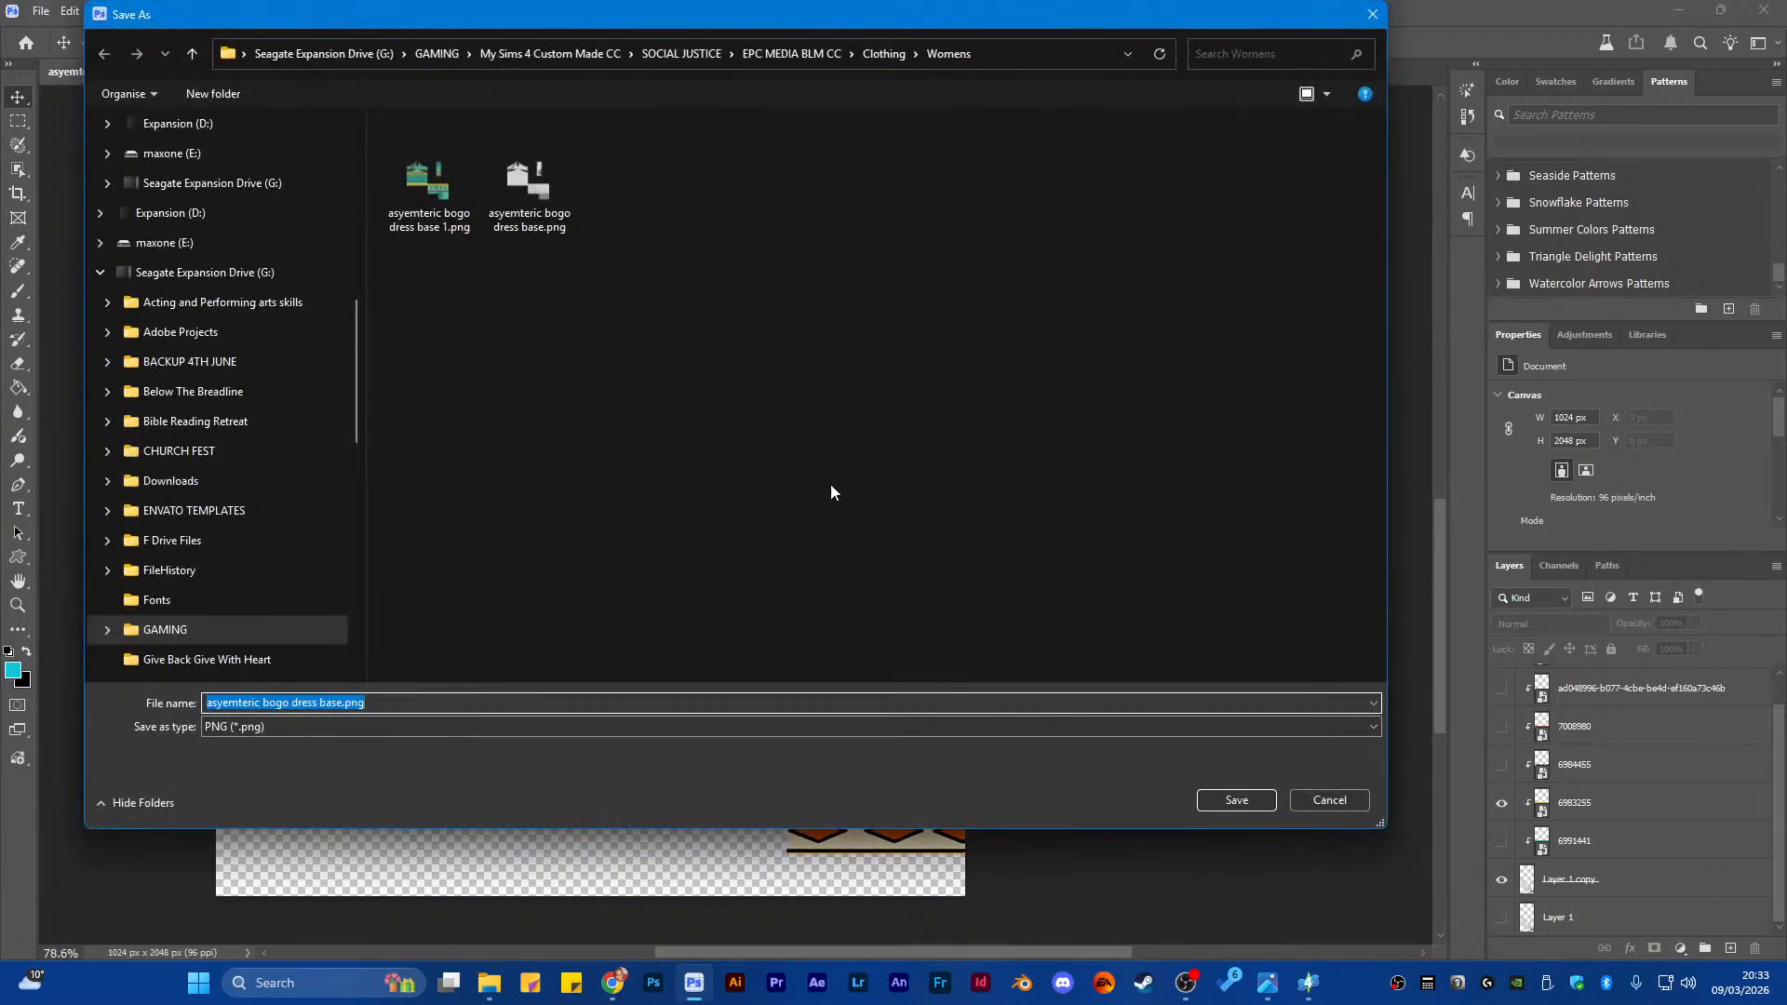
{"action": "left_click", "coordinate": [434, 213]}
{"action": "left_click_drag", "start_coordinate": [344, 702], "coordinate": [407, 701]}
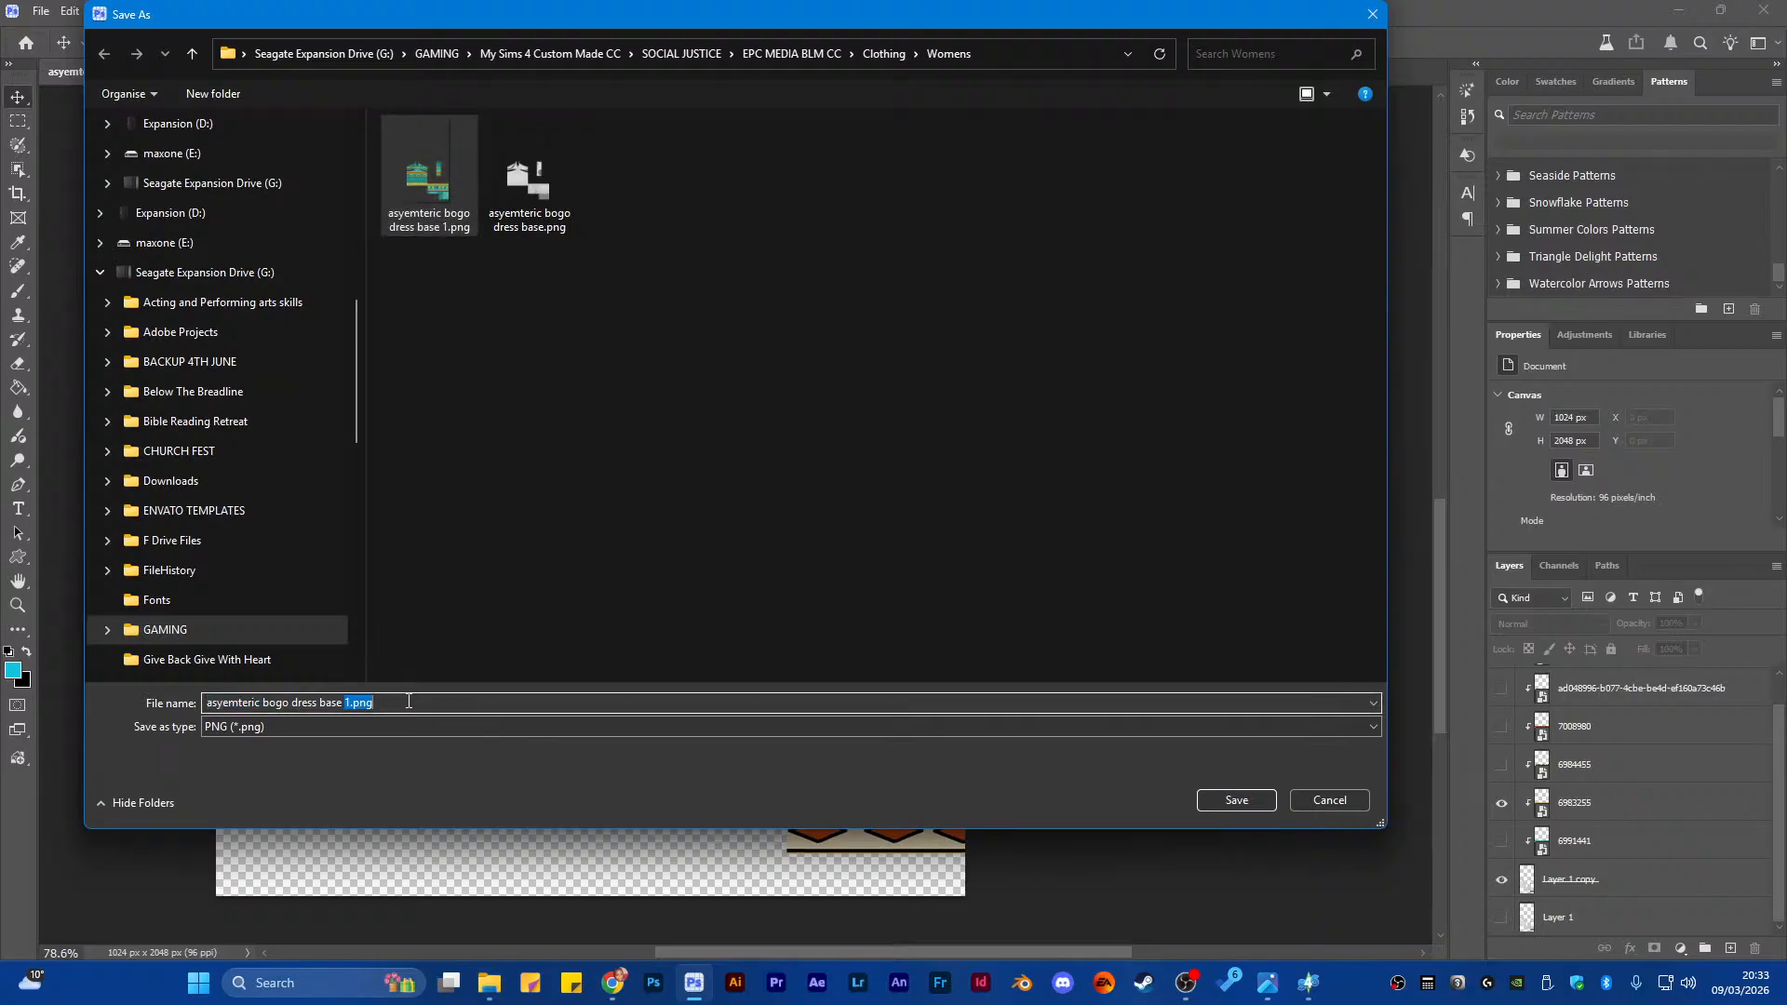
{"action": "type", "text": "2"}
{"action": "key", "text": "Return"}
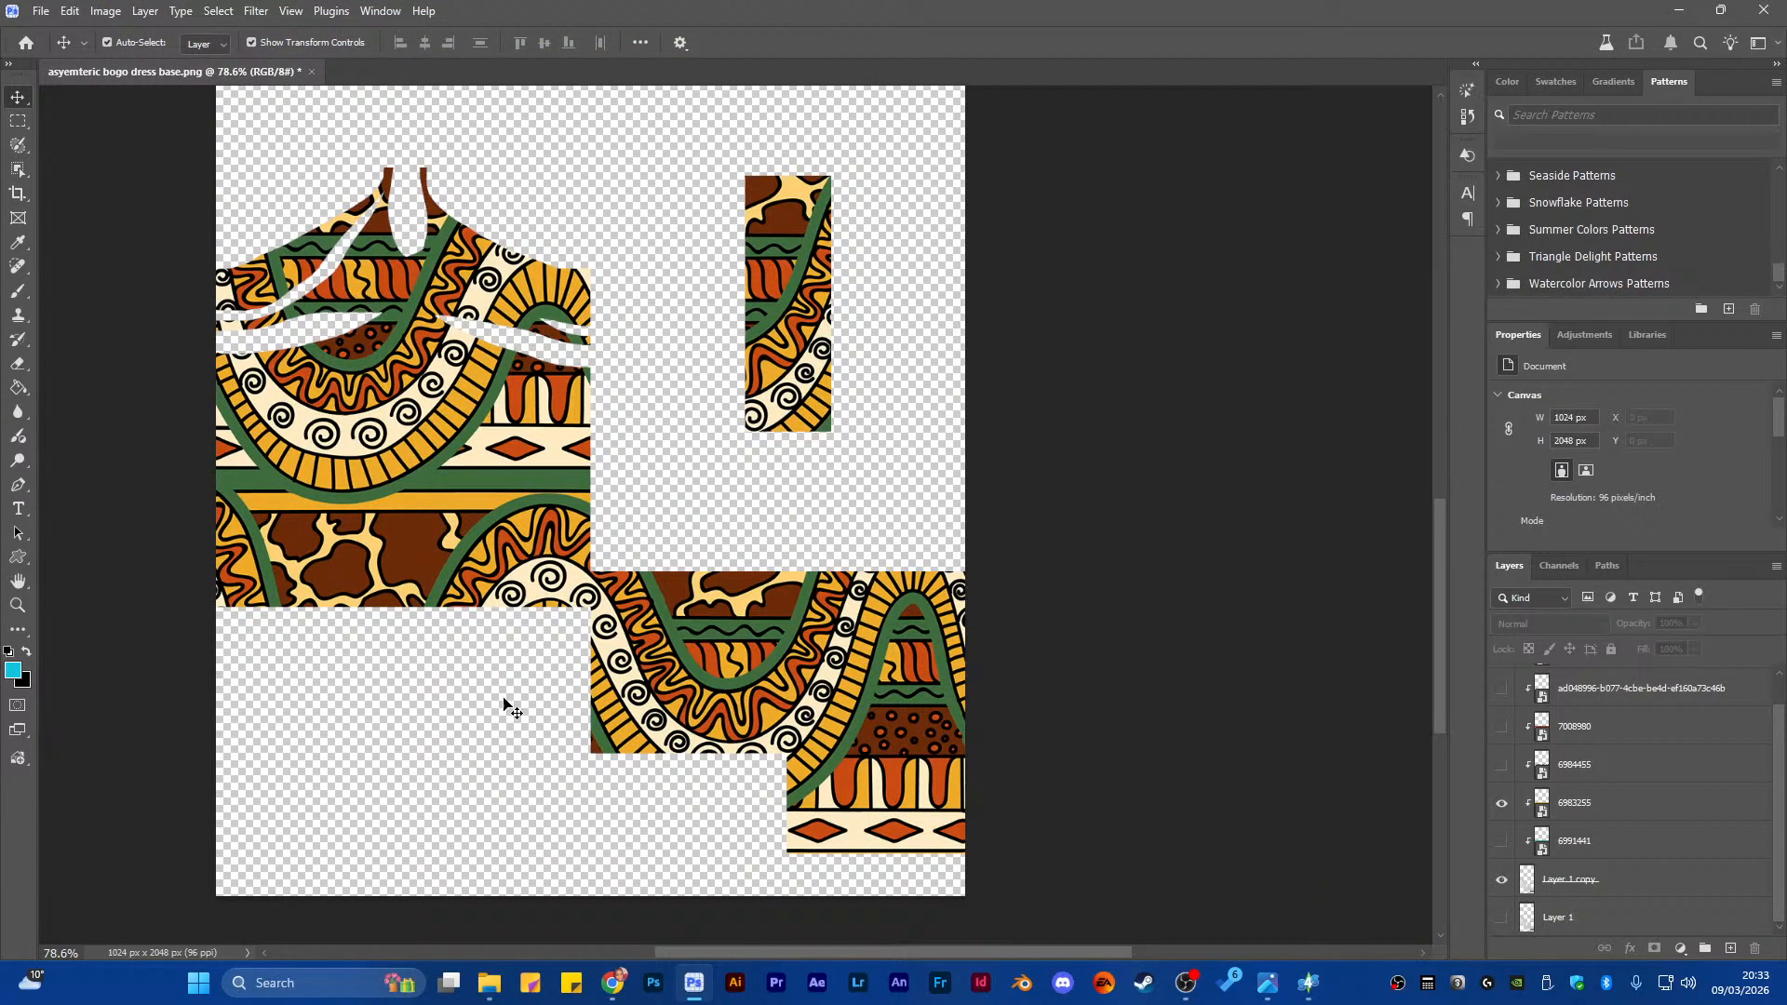
Show the 6984455 pattern layer, hide the 6983255 layer and make 6984455 the active layer
{"action": "left_click", "coordinate": [1501, 765]}
{"action": "left_click", "coordinate": [1501, 806]}
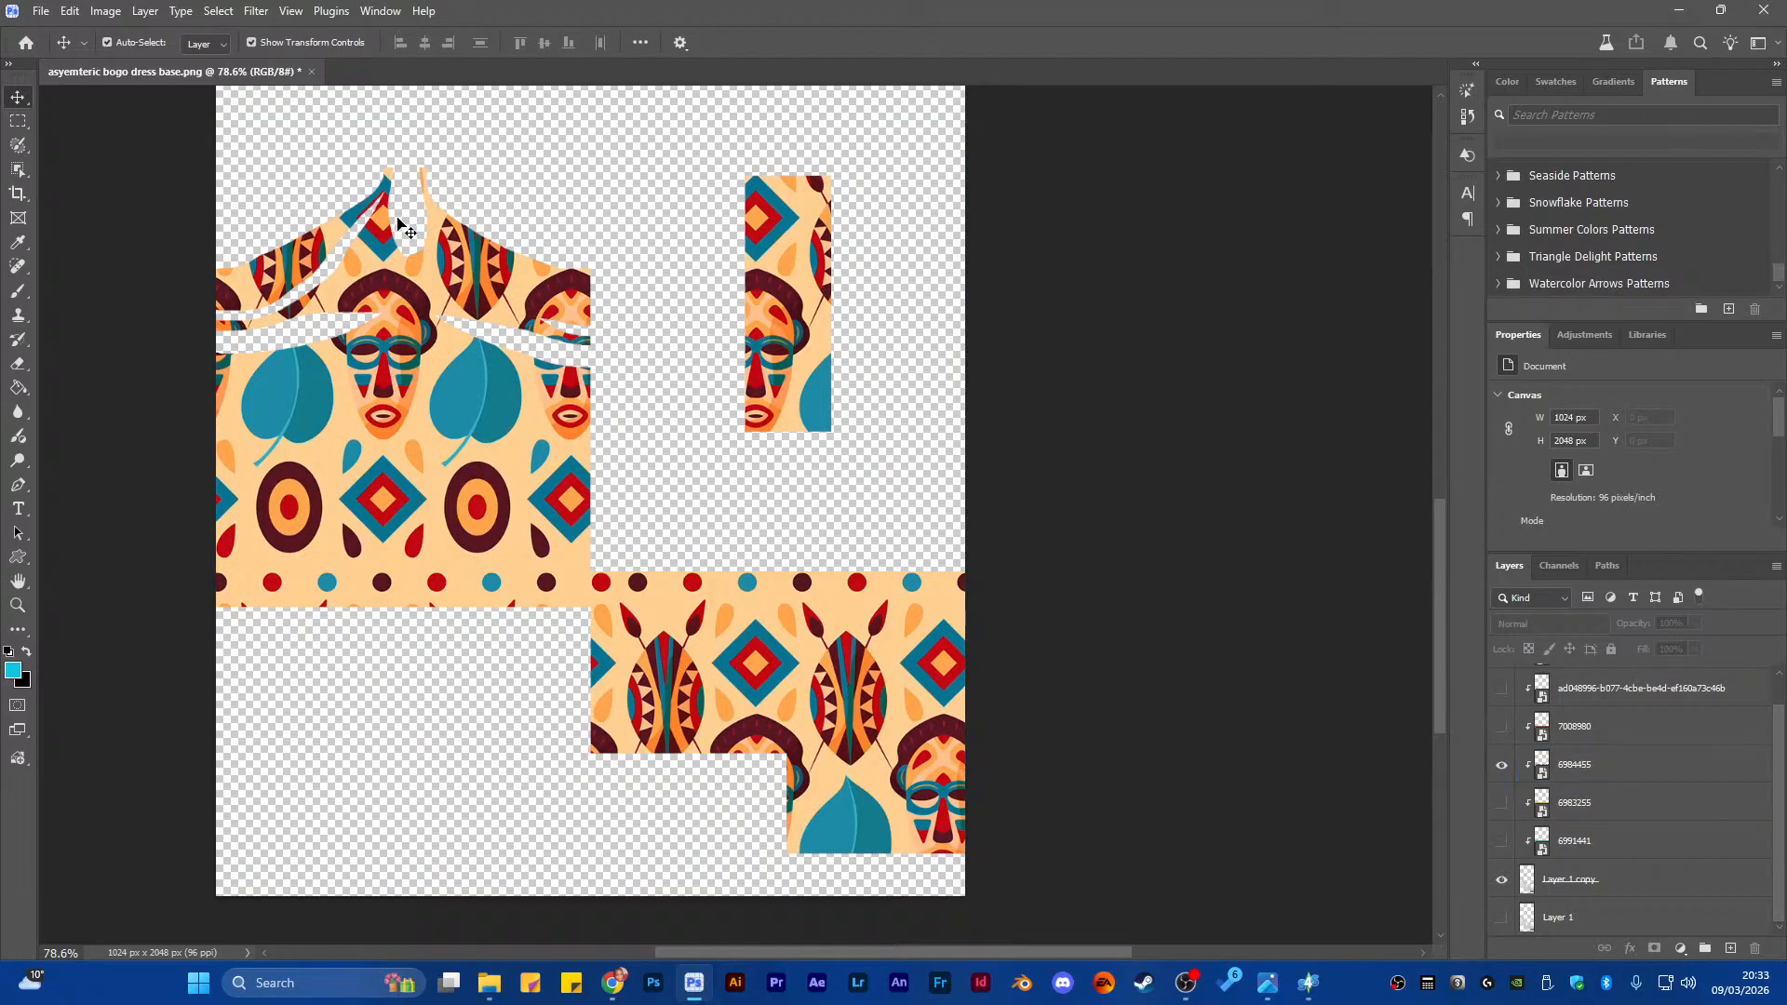
{"action": "left_click", "coordinate": [1568, 758]}
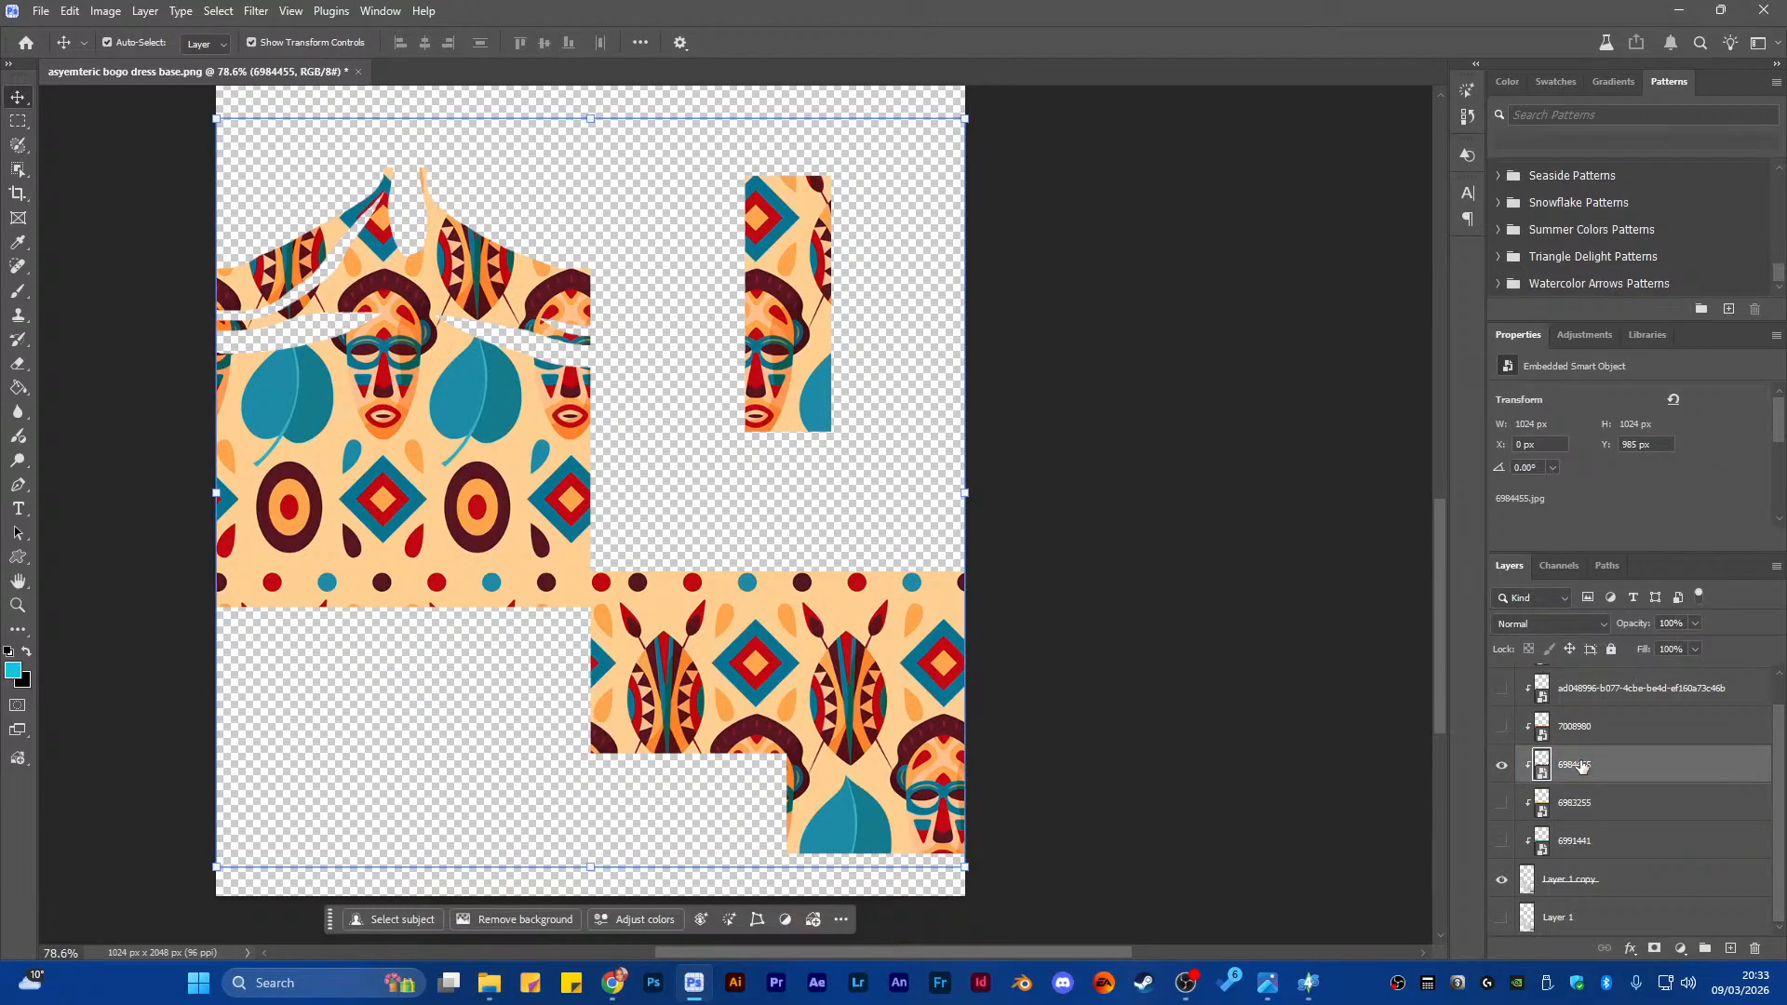
Export the texture with the 6984455 pattern as a PNG named asyemteric bogo dress base 3 in the Womens folder
{"action": "left_click", "coordinate": [40, 11]}
{"action": "mouse_move", "coordinate": [139, 337]}
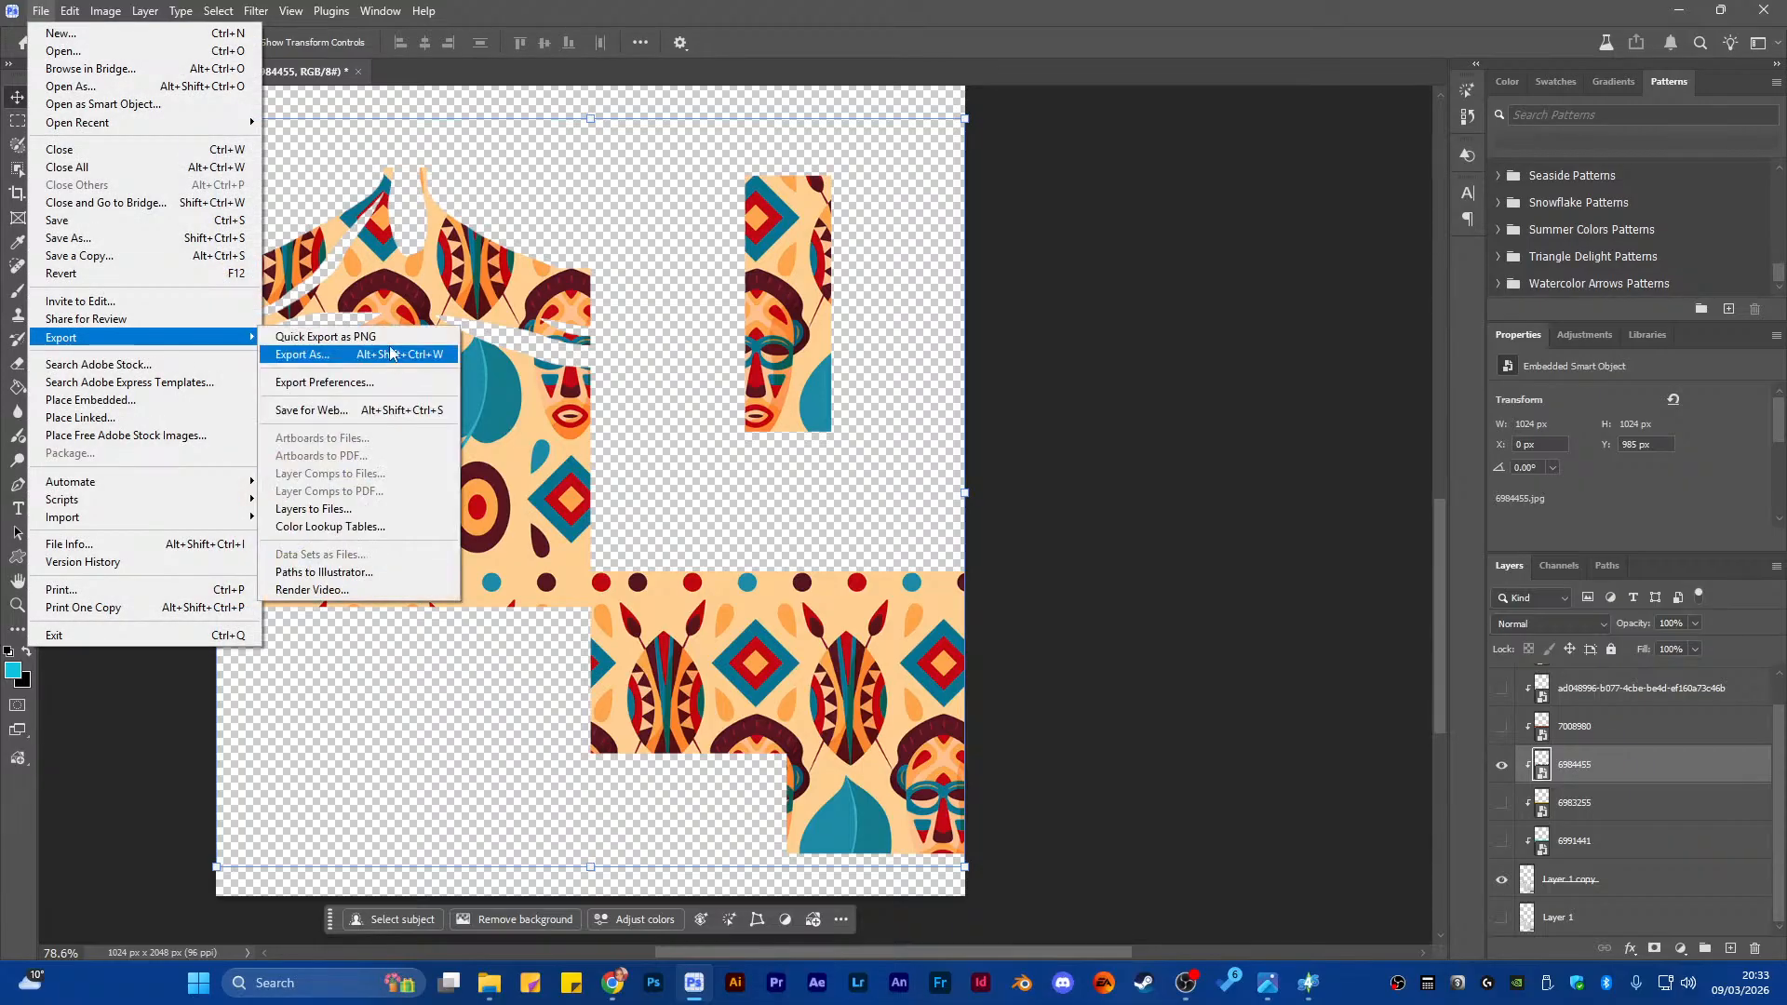
{"action": "left_click", "coordinate": [326, 341]}
{"action": "left_click", "coordinate": [551, 229]}
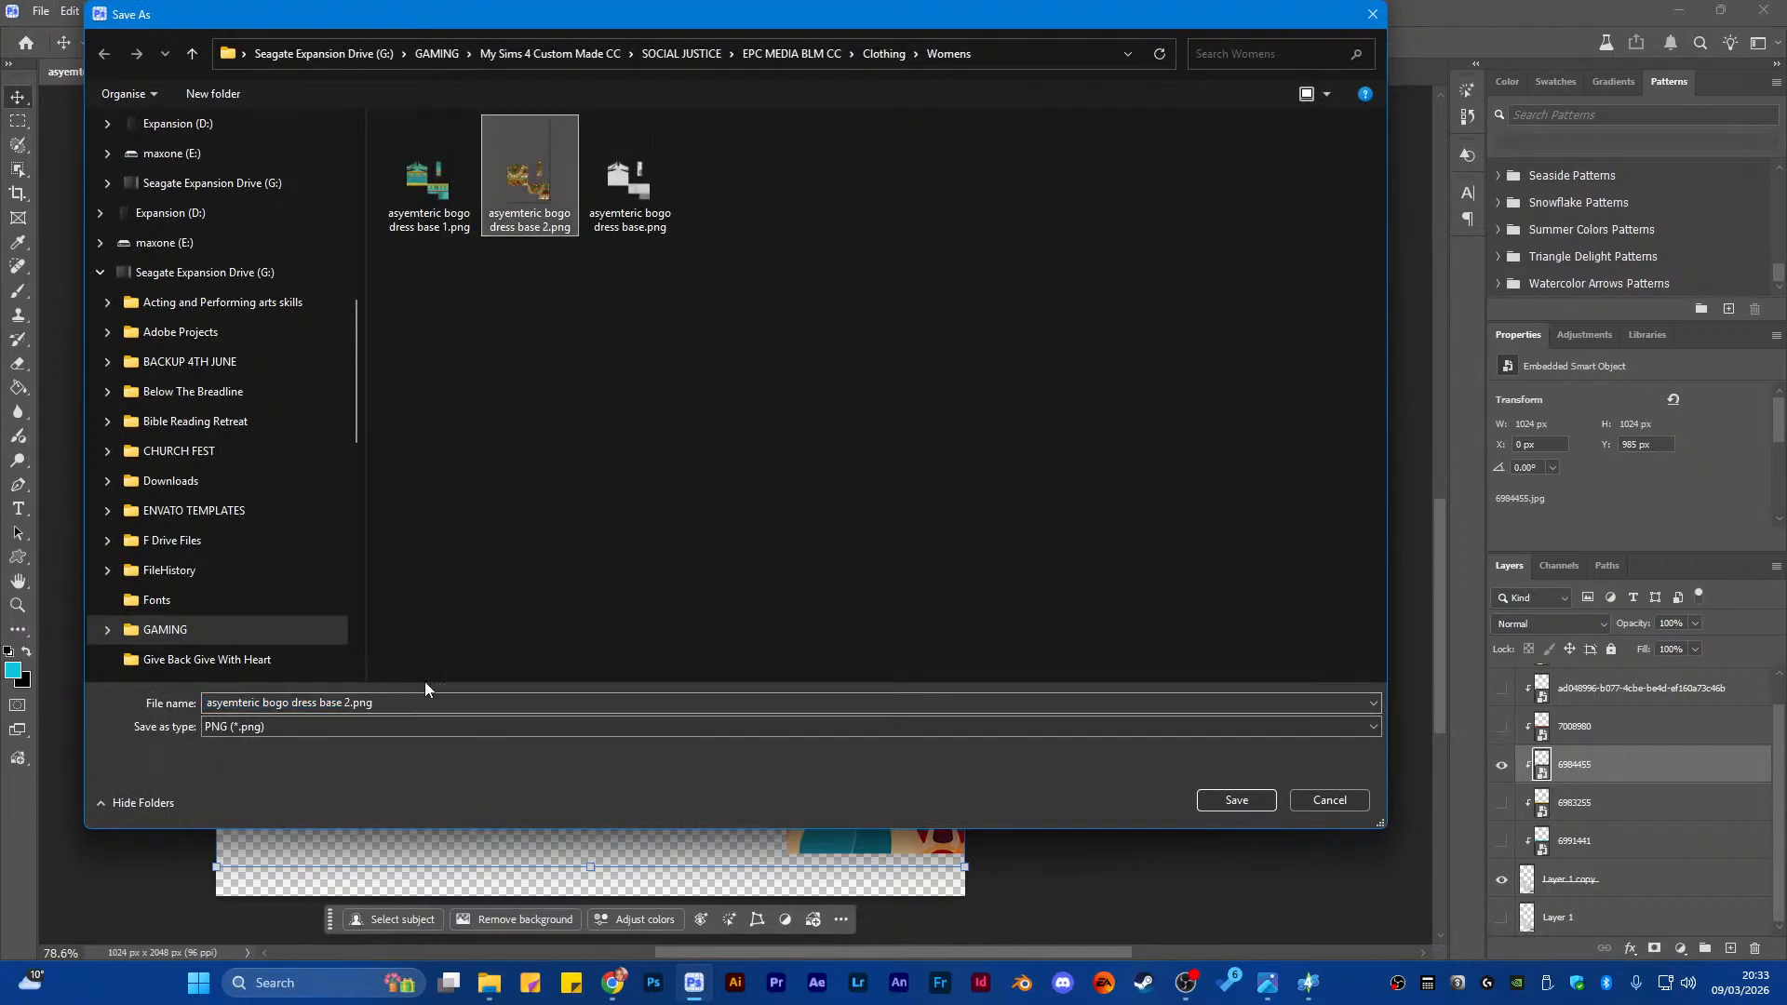
{"action": "double_click", "coordinate": [407, 706]}
{"action": "type", "text": "3"}
{"action": "key", "text": "Return"}
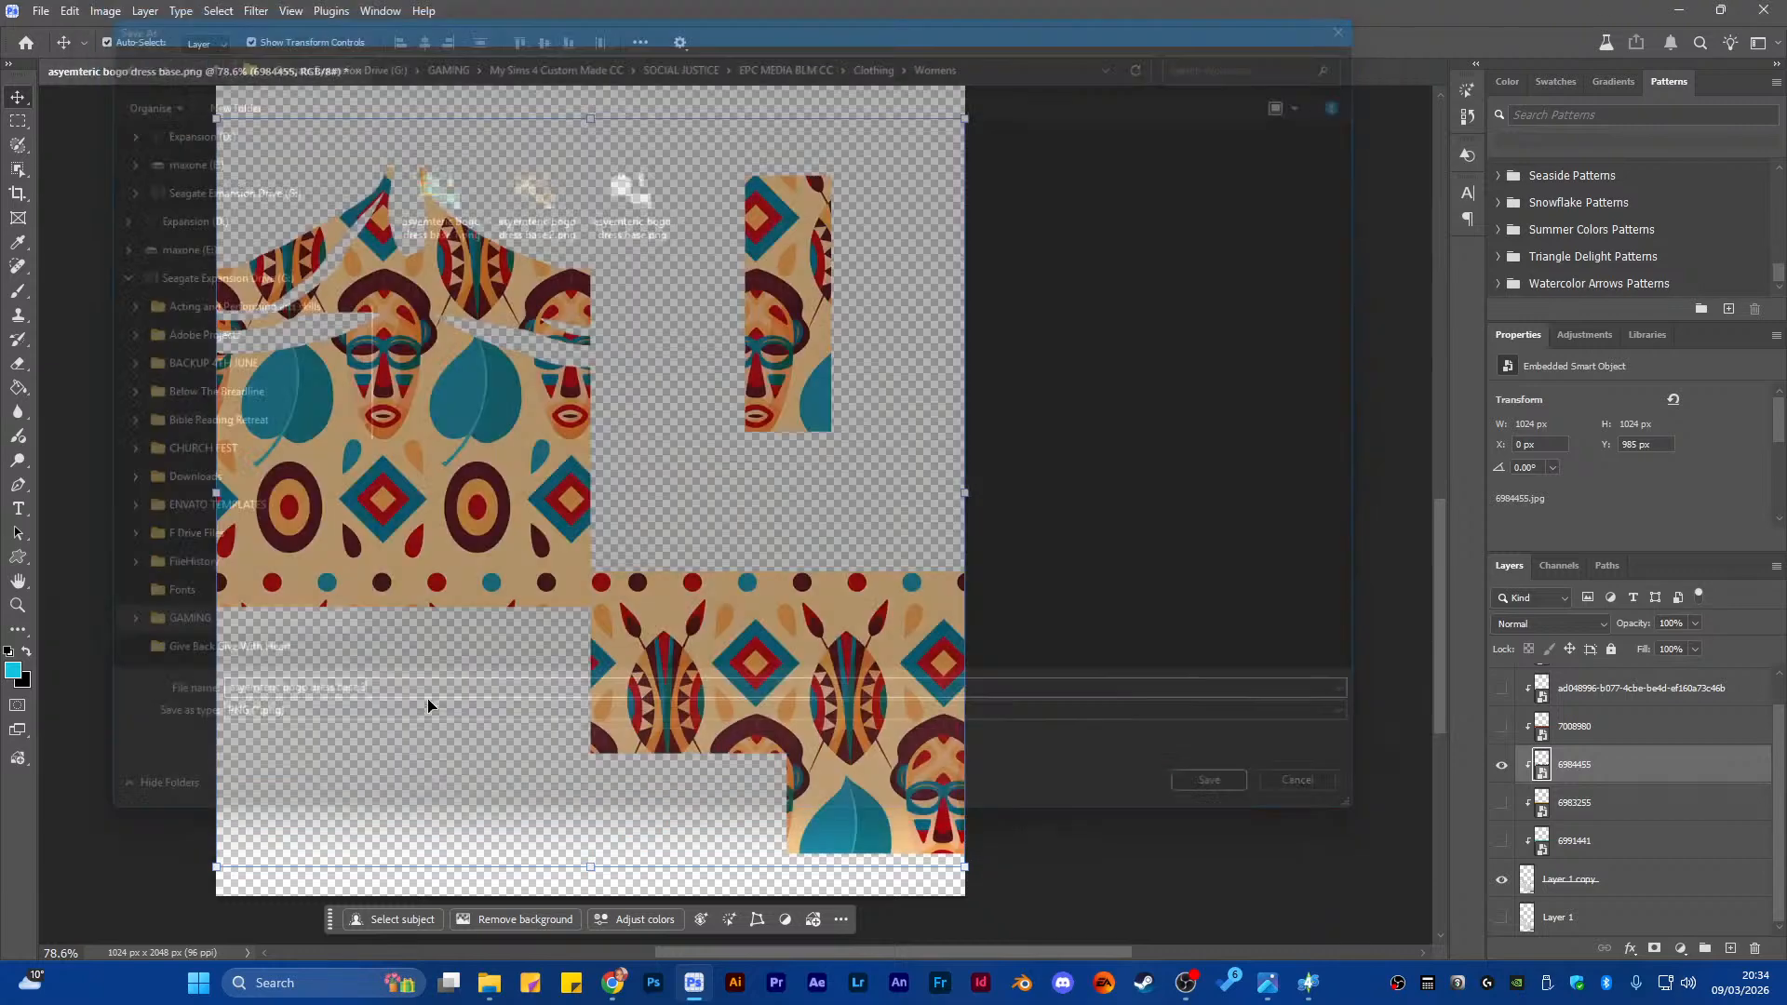
Show the 7008980 pattern layer and hide the 6984455 layer
{"action": "left_click", "coordinate": [1501, 726]}
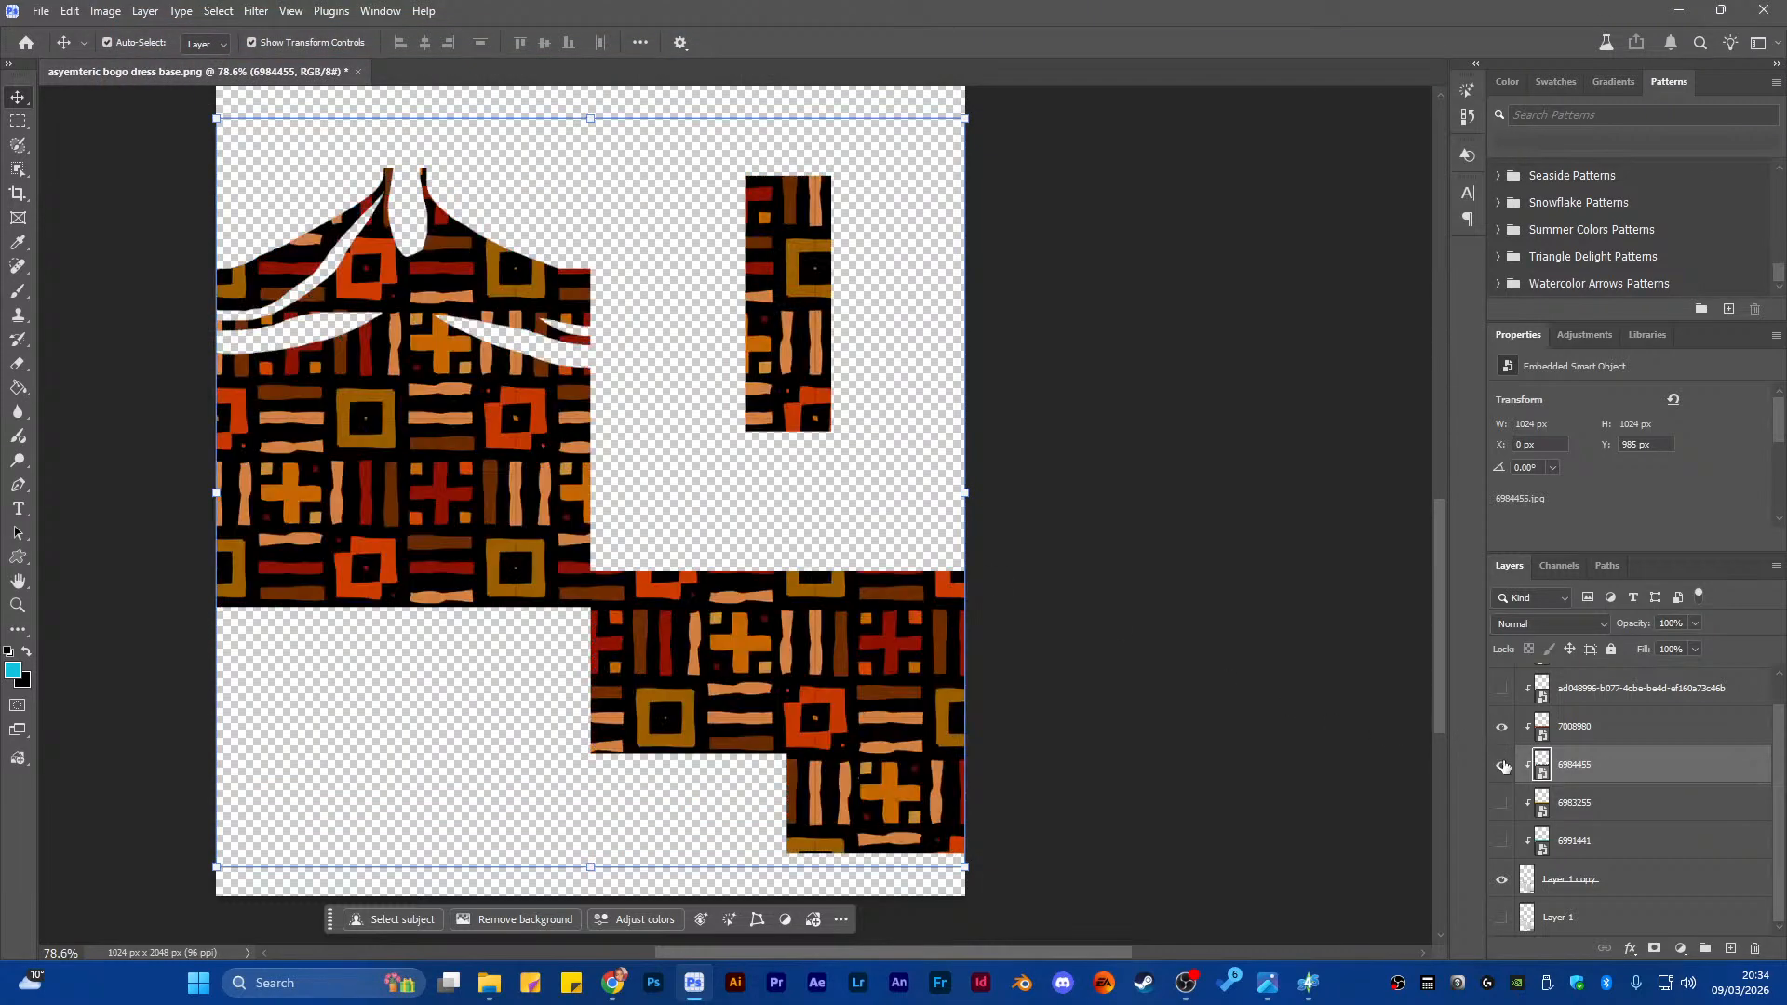
{"action": "left_click", "coordinate": [1500, 764]}
{"action": "scroll", "coordinate": [1095, 578], "scroll_direction": "up", "scroll_amount": 1}
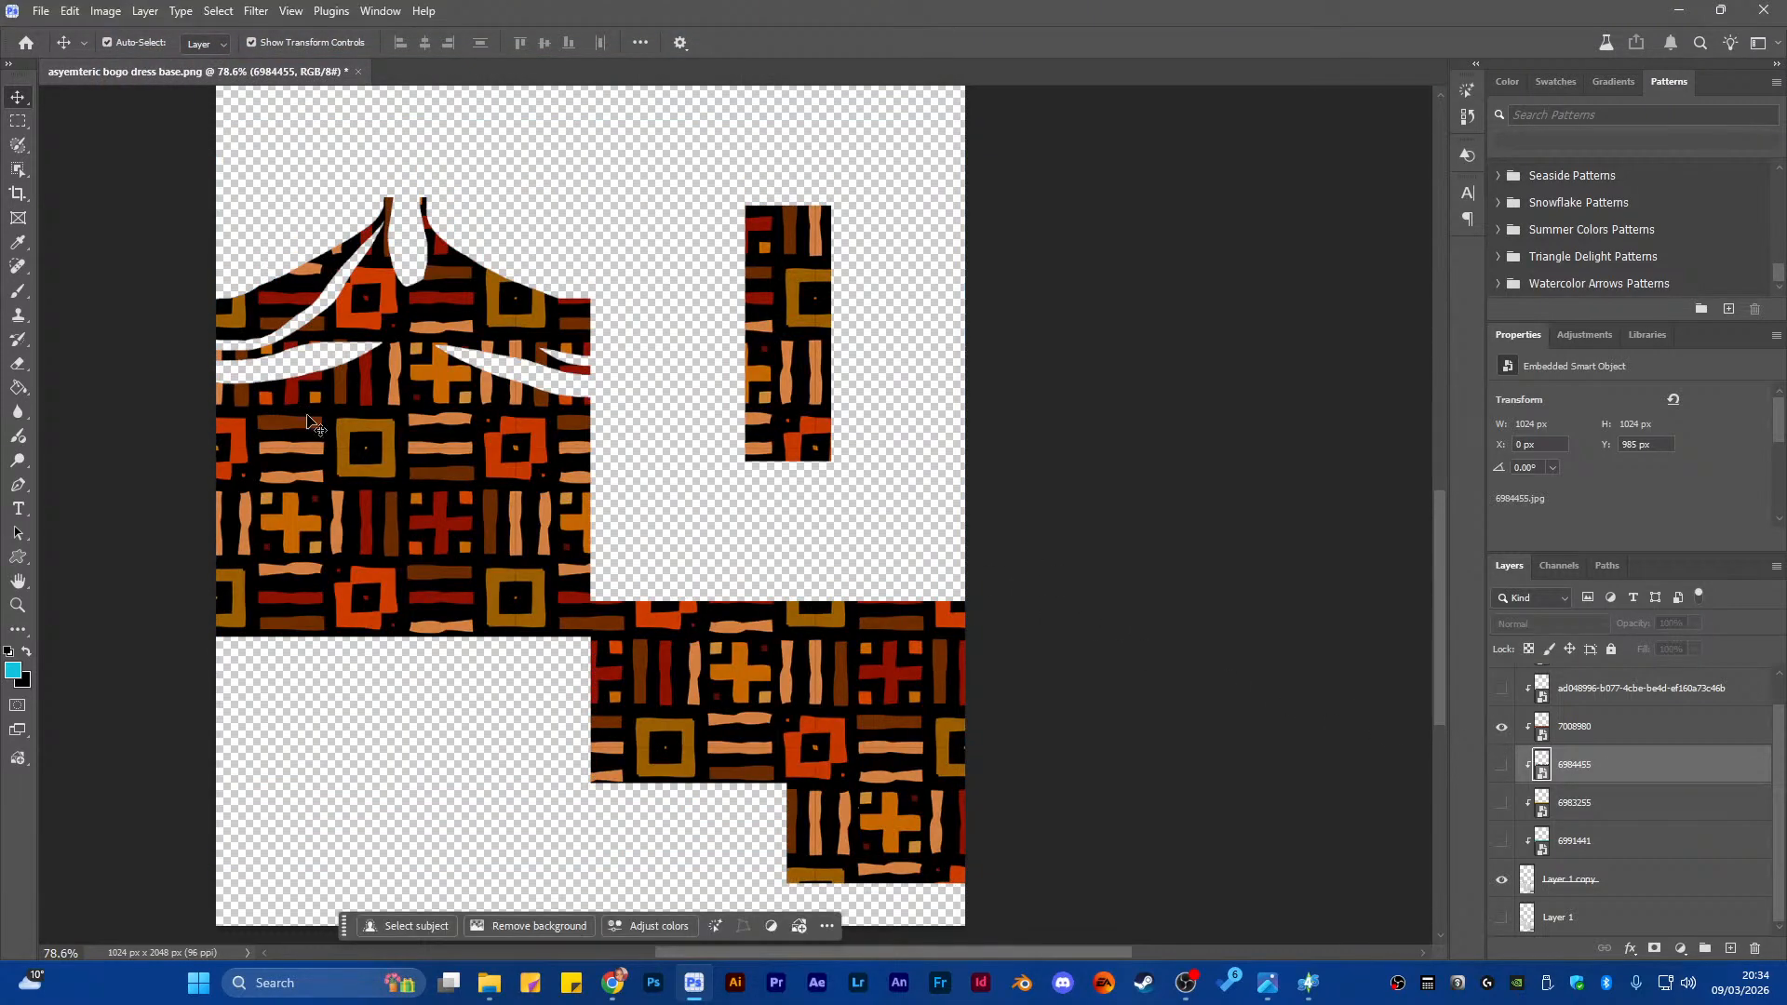
Export the texture with the 7008980 pattern as a PNG named asyemteric bogo dress base 4 in the Womens folder
{"action": "left_click", "coordinate": [45, 14]}
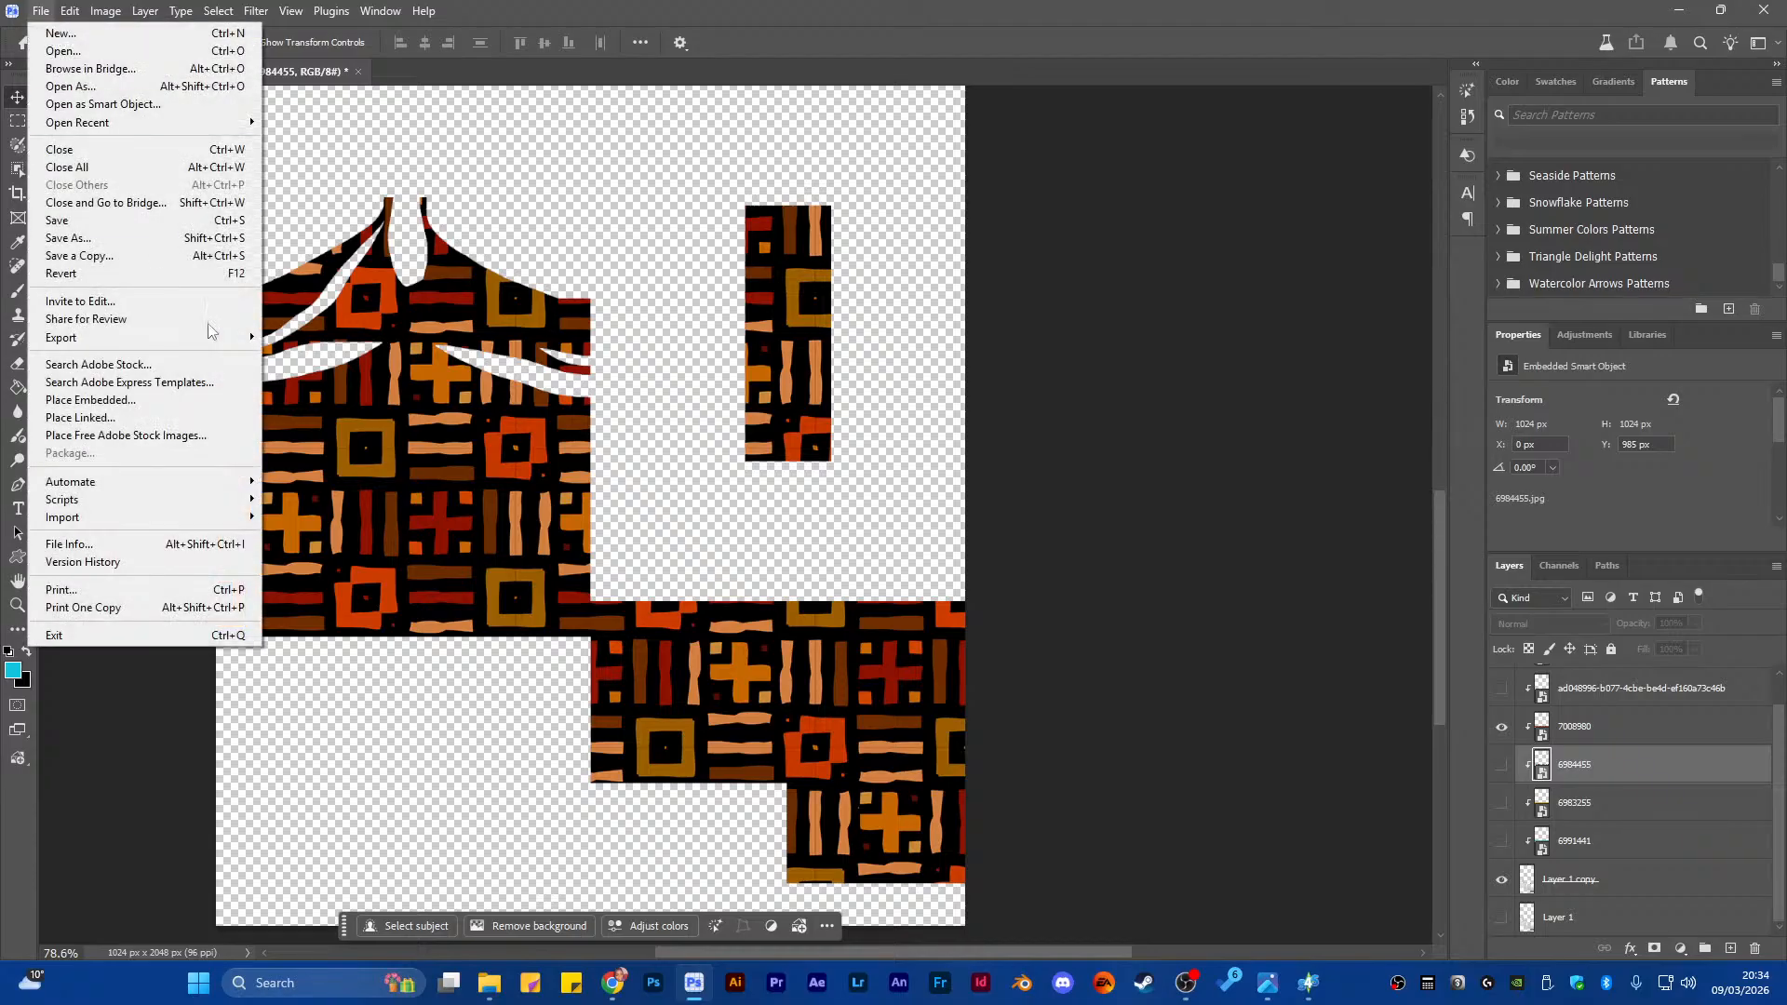
{"action": "mouse_move", "coordinate": [215, 336]}
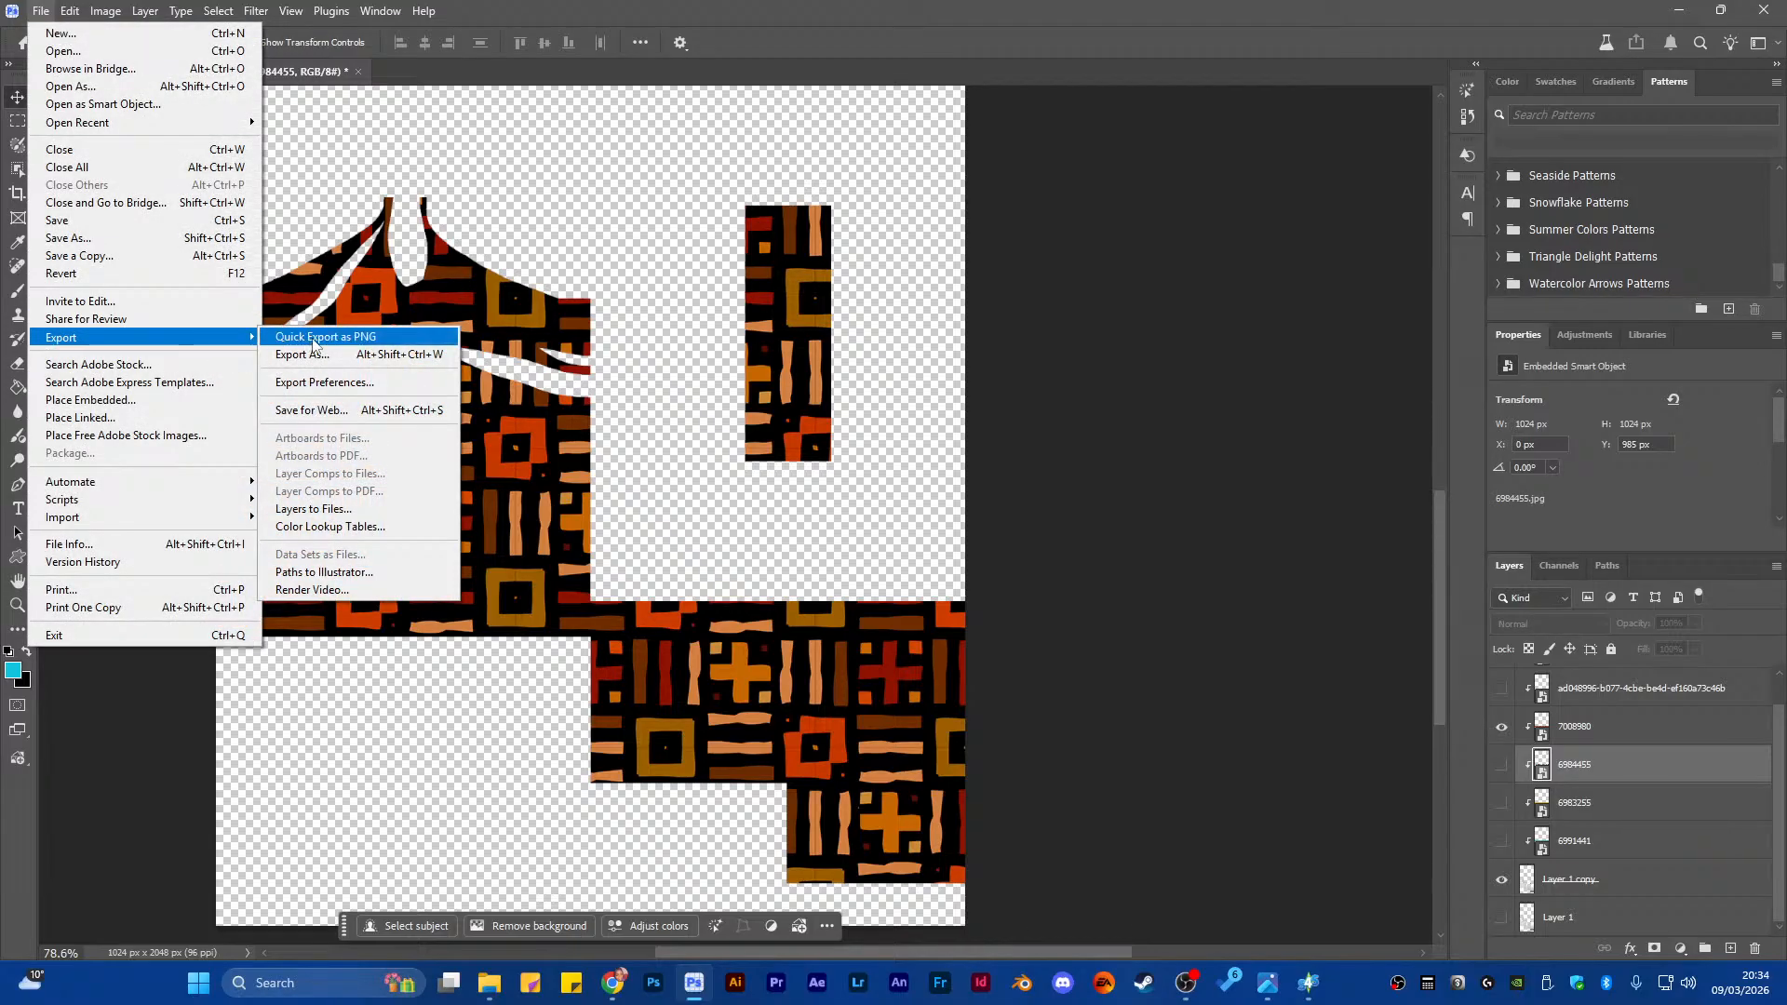
{"action": "left_click", "coordinate": [312, 337]}
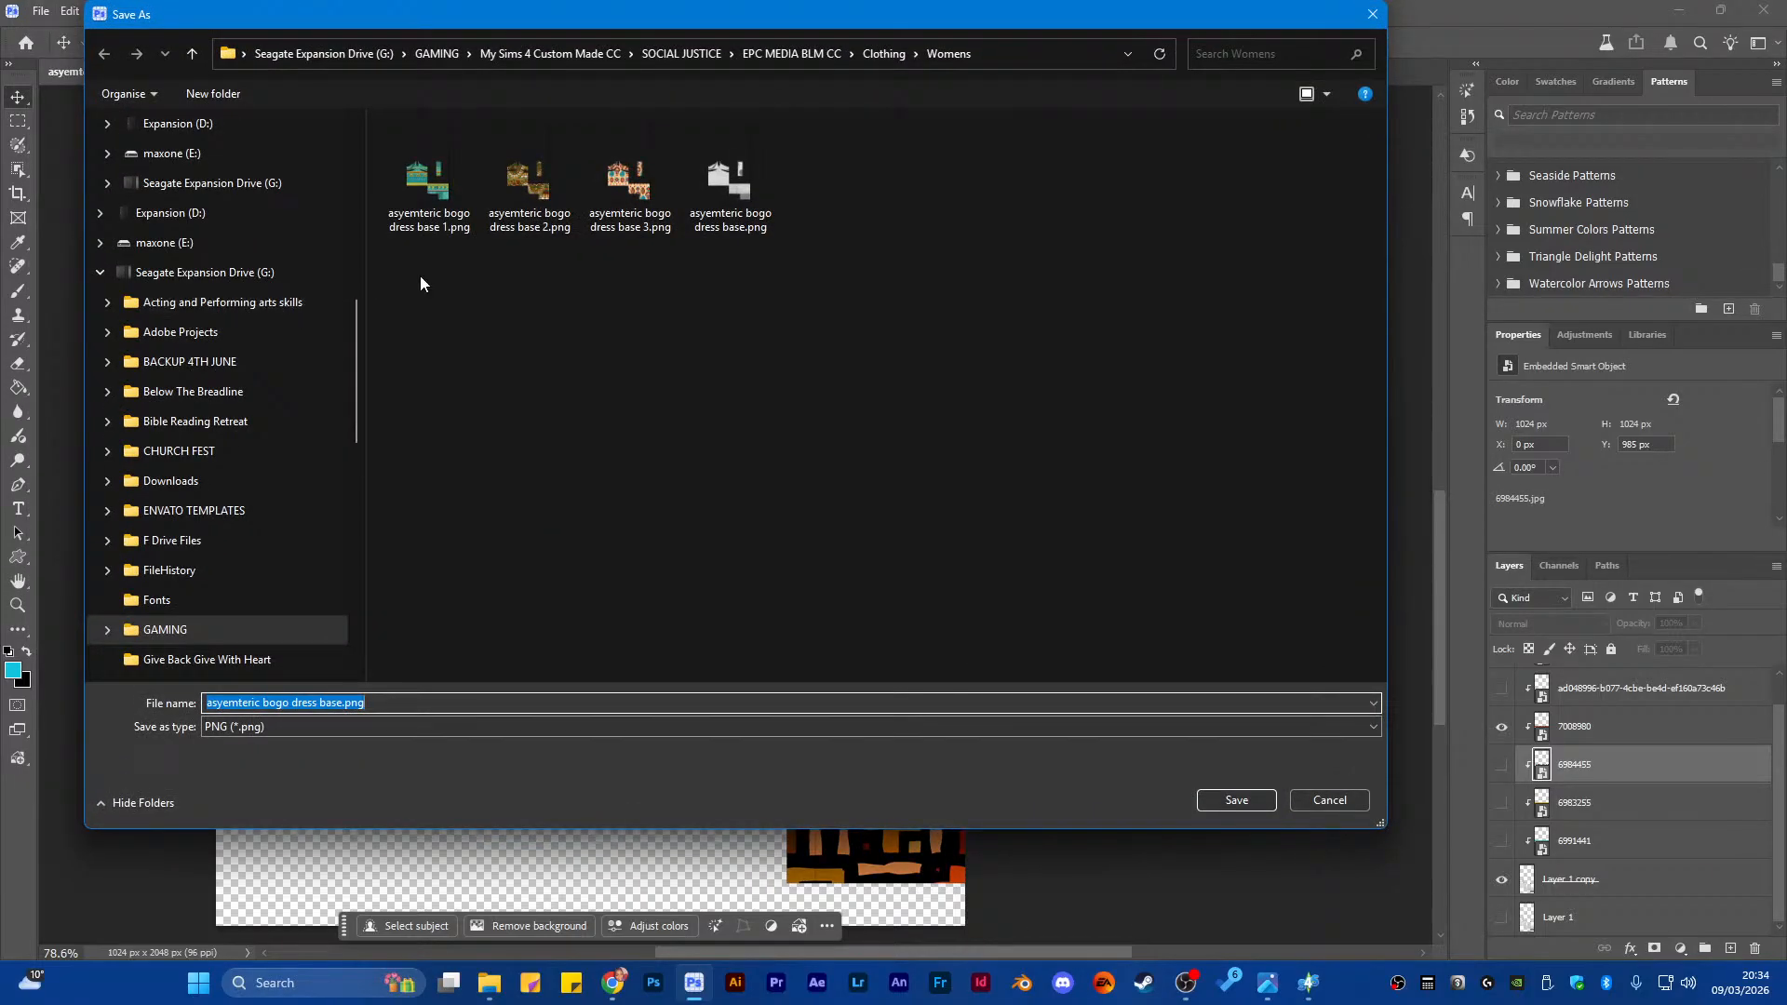
{"action": "left_click", "coordinate": [630, 177]}
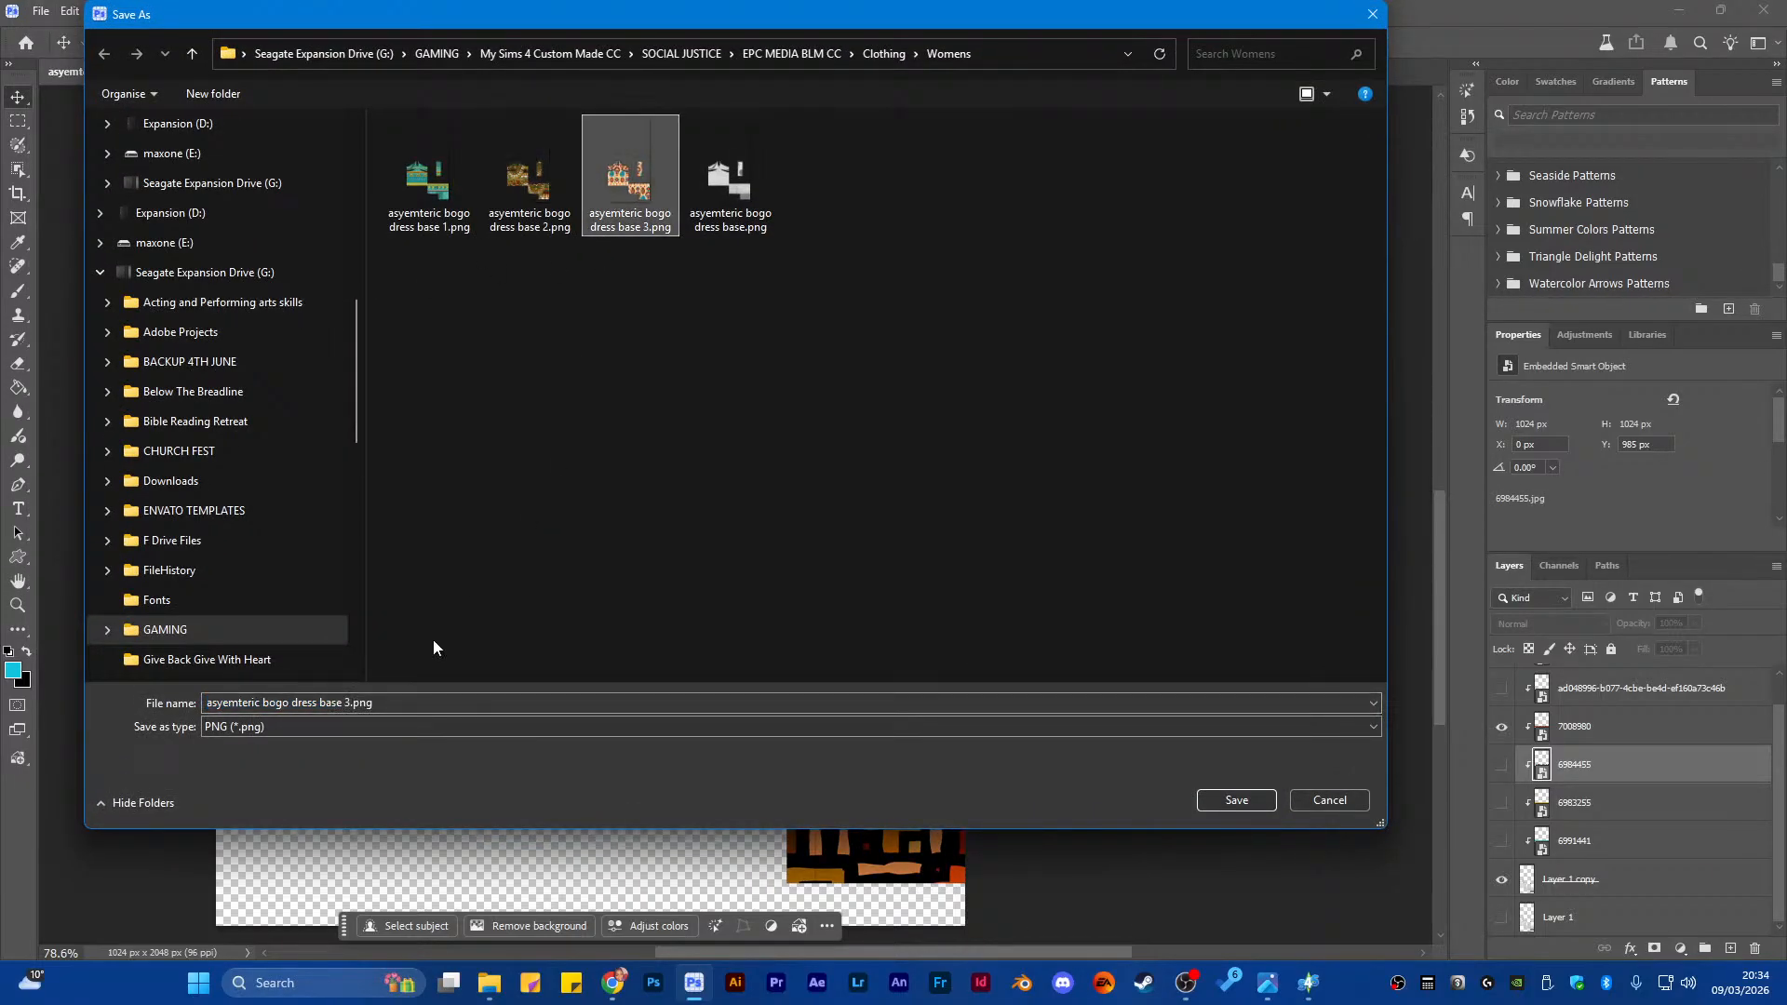
{"action": "double_click", "coordinate": [406, 702]}
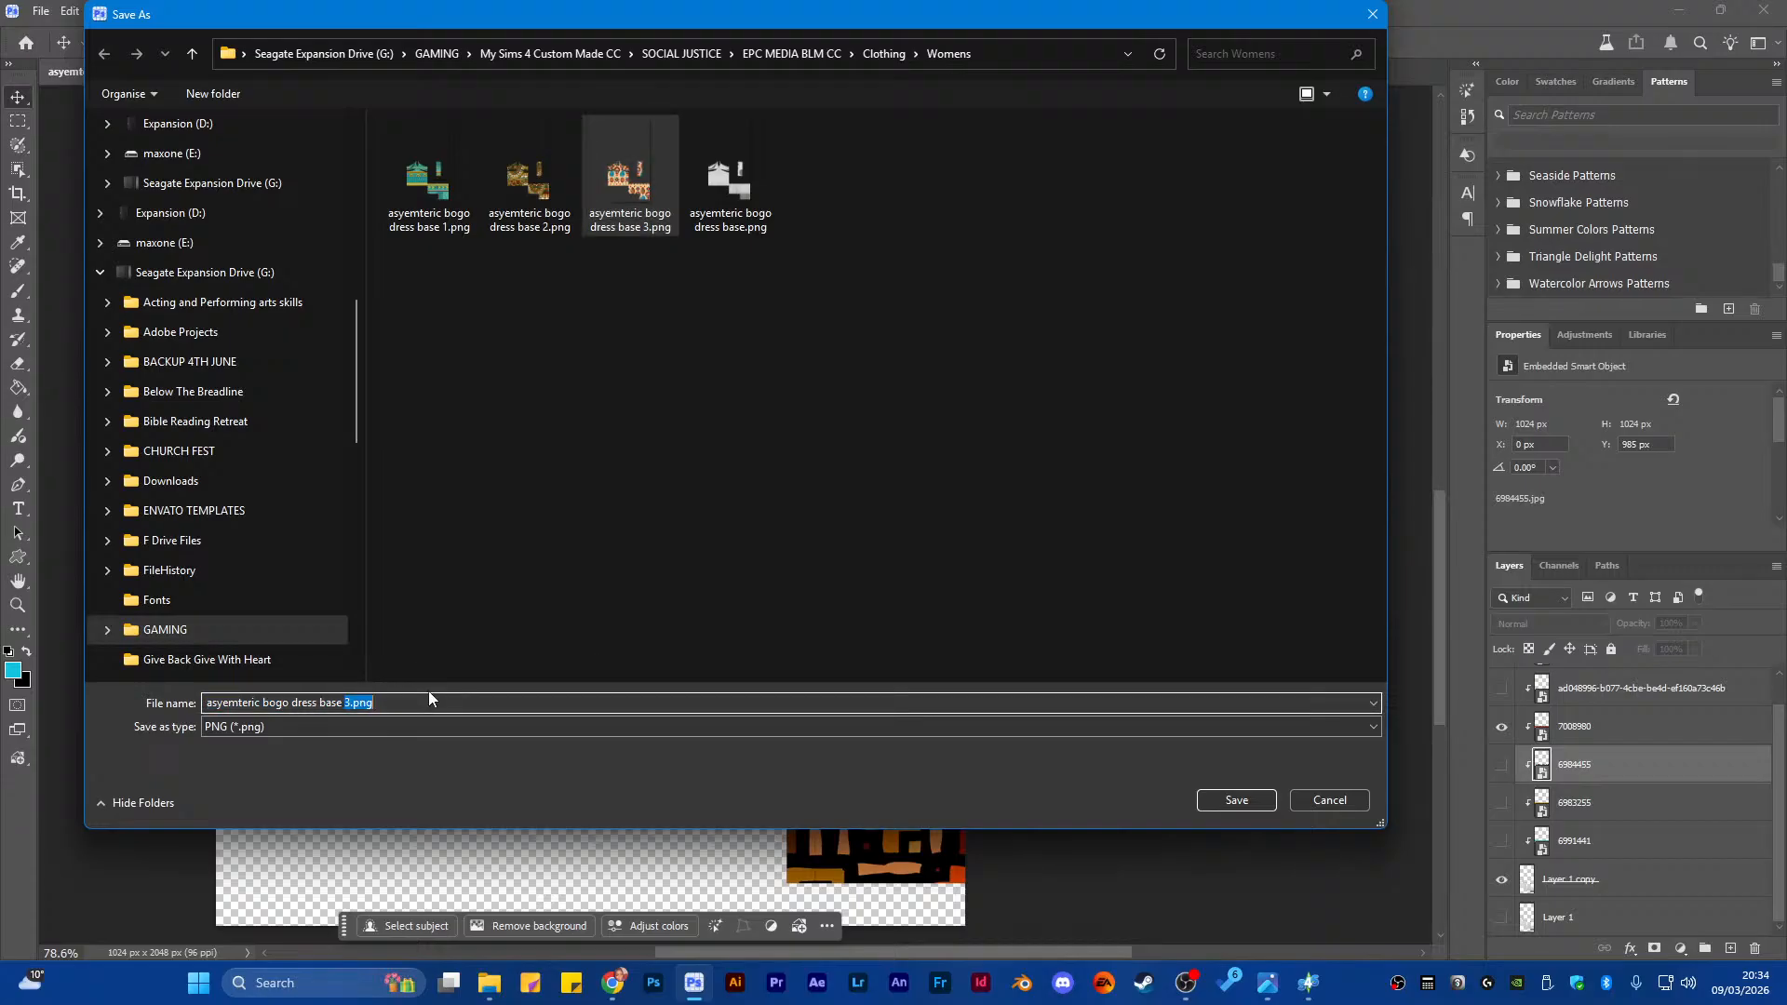
{"action": "type", "text": "4"}
{"action": "key", "text": "Return"}
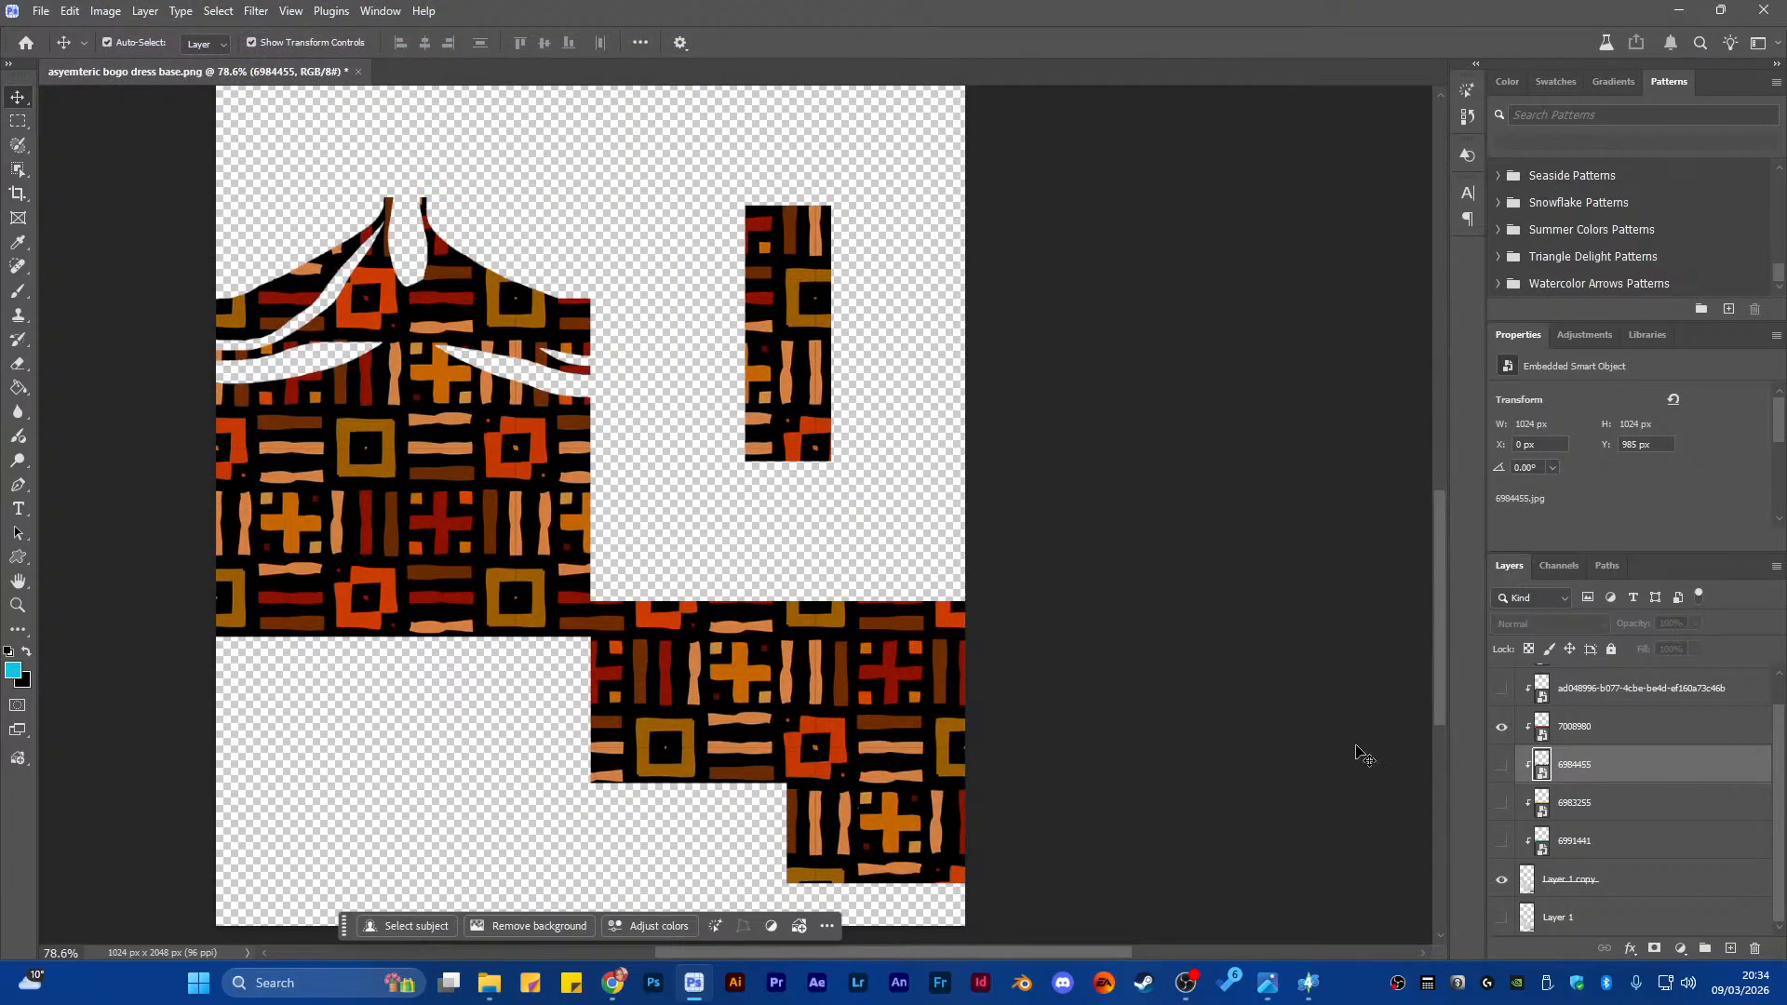
Show the ad048996 pattern layer, hide the 7008980 layer and make ad048996 the active layer
{"action": "left_click", "coordinate": [1501, 689]}
{"action": "left_click", "coordinate": [1501, 726]}
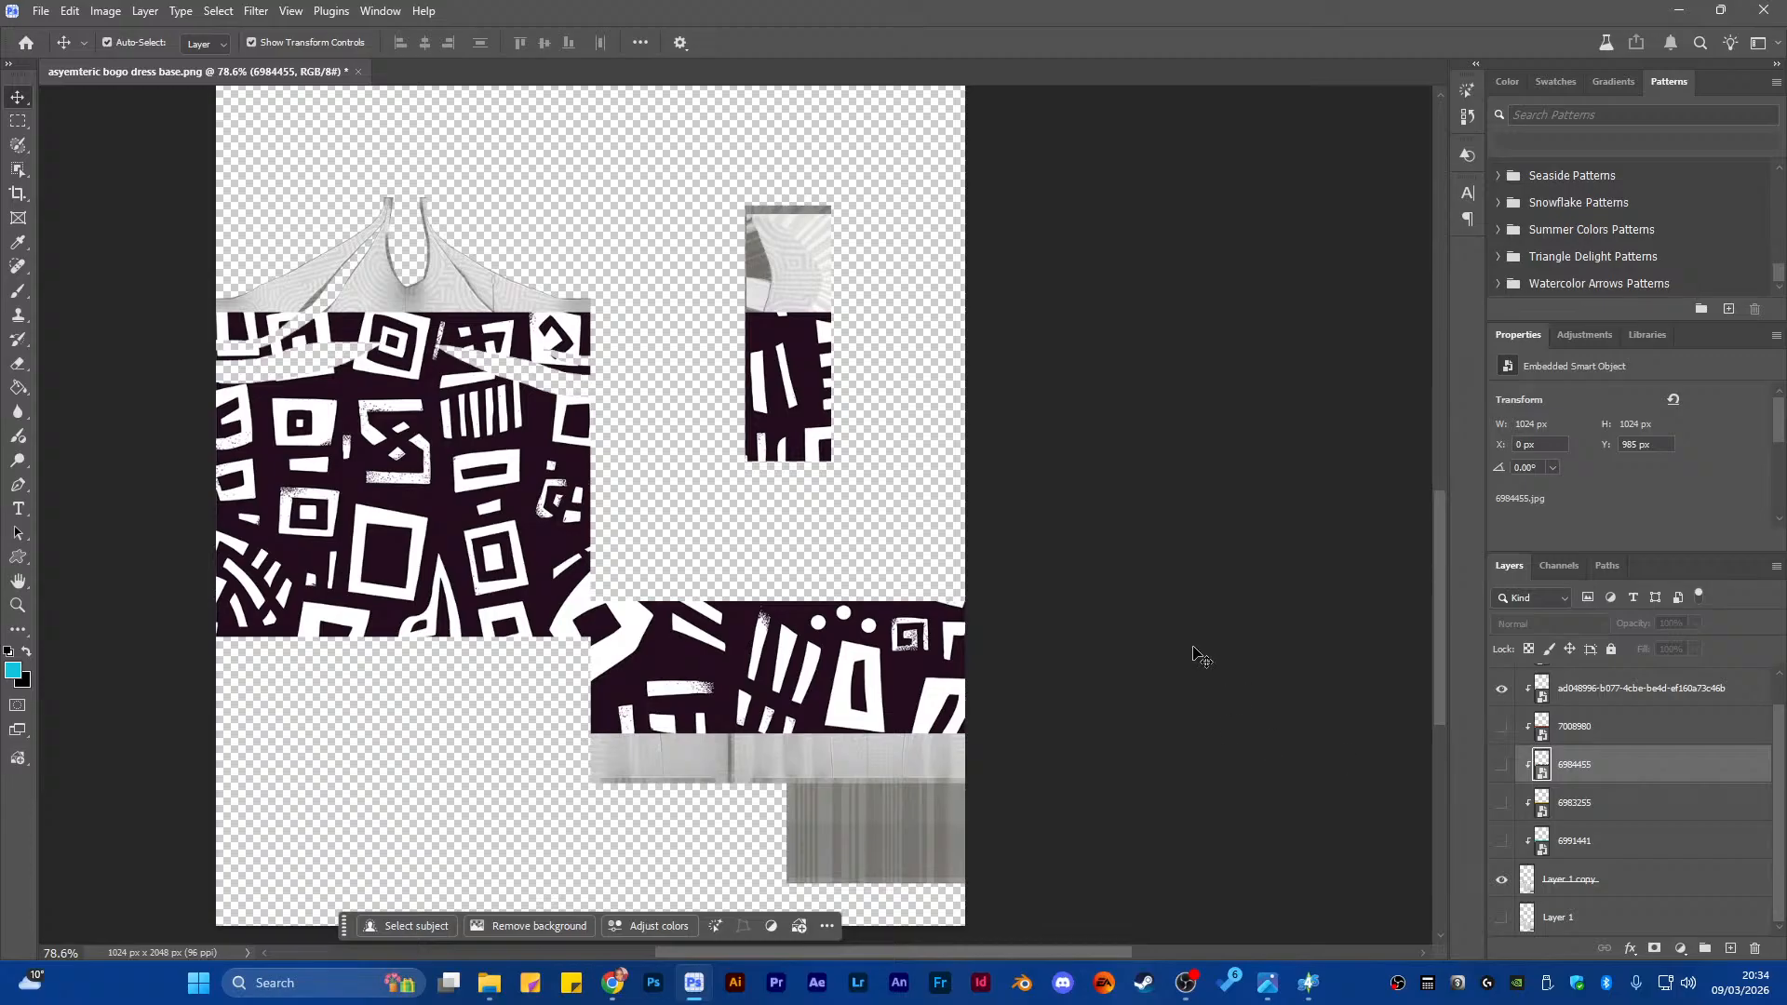
{"action": "left_click", "coordinate": [532, 475]}
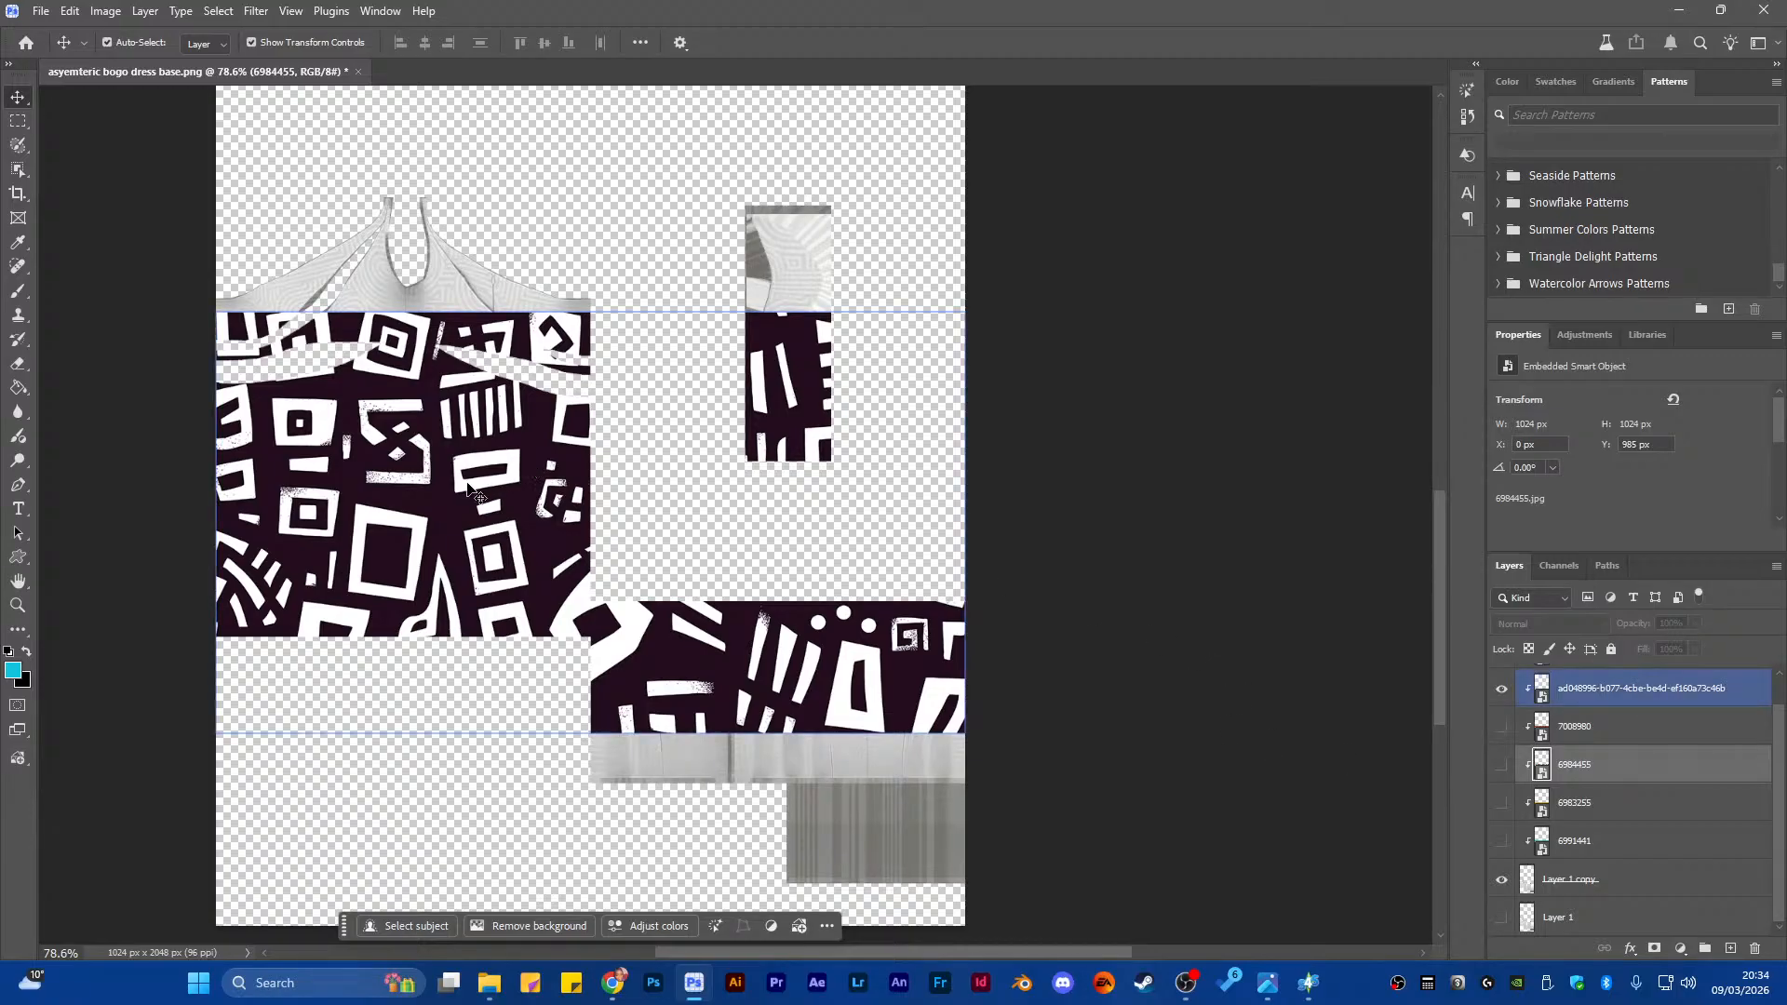
{"action": "scroll", "coordinate": [475, 490], "scroll_direction": "down", "scroll_amount": 2}
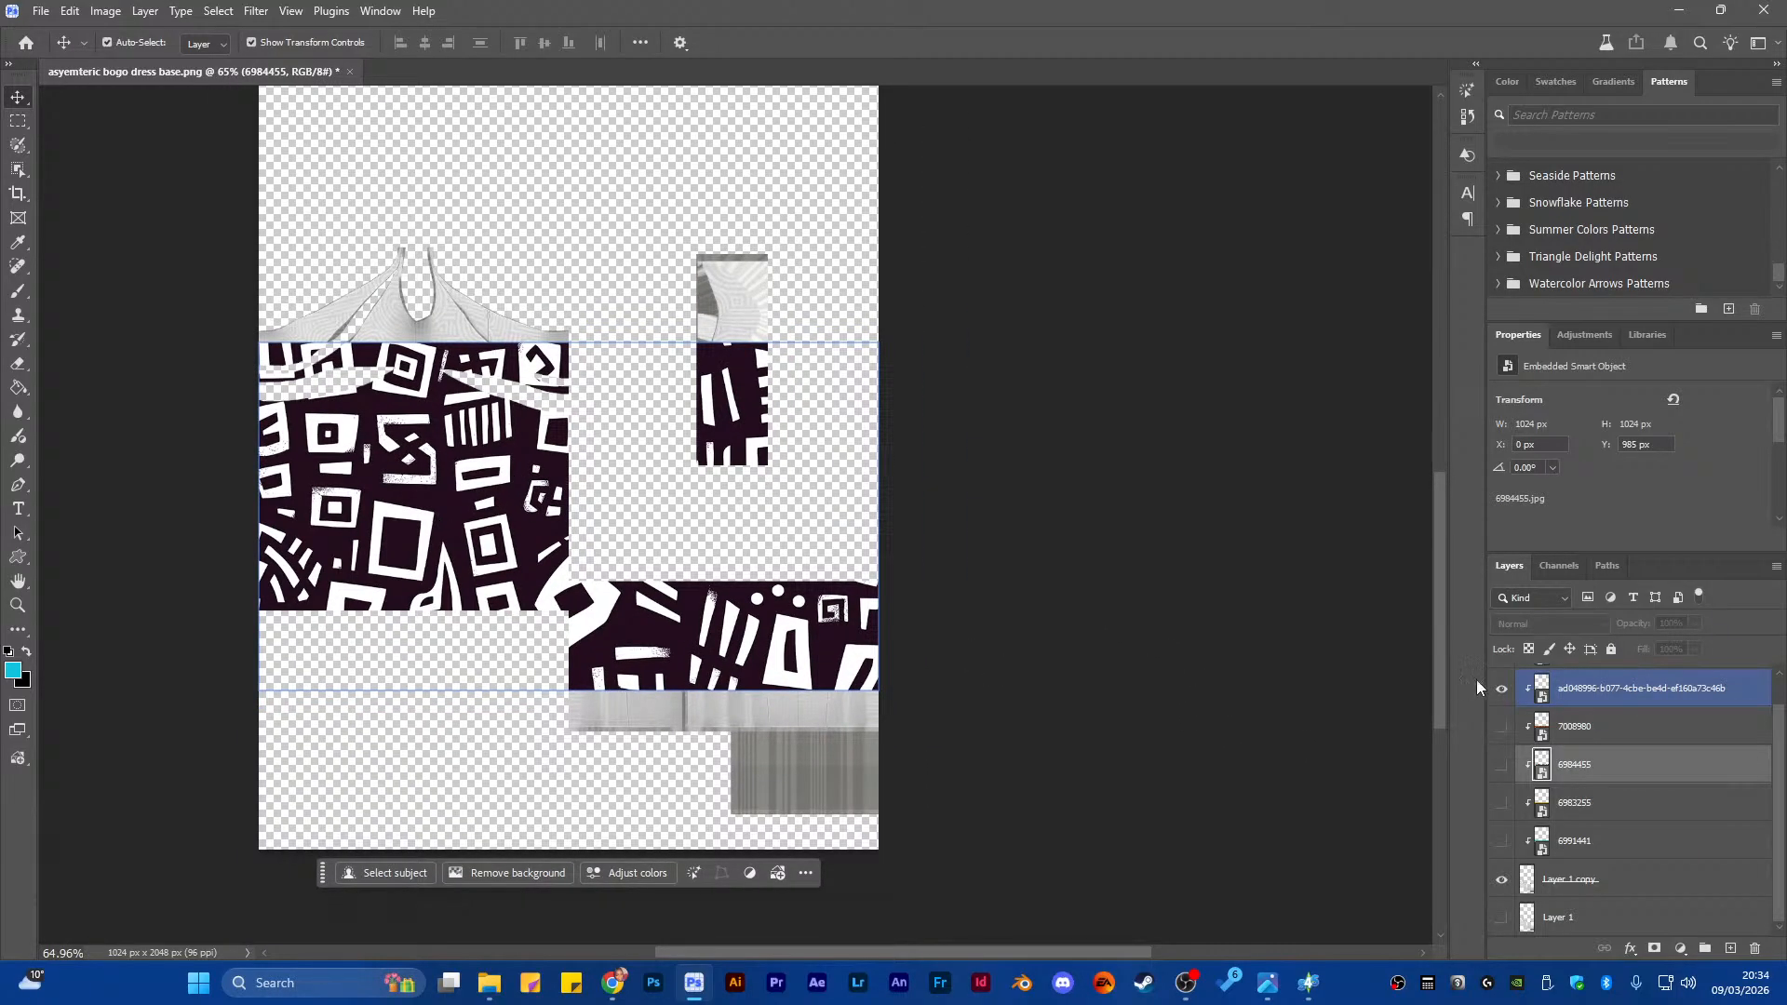
{"action": "scroll", "coordinate": [1637, 800], "scroll_direction": "up", "scroll_amount": 1}
{"action": "left_click", "coordinate": [1620, 721]}
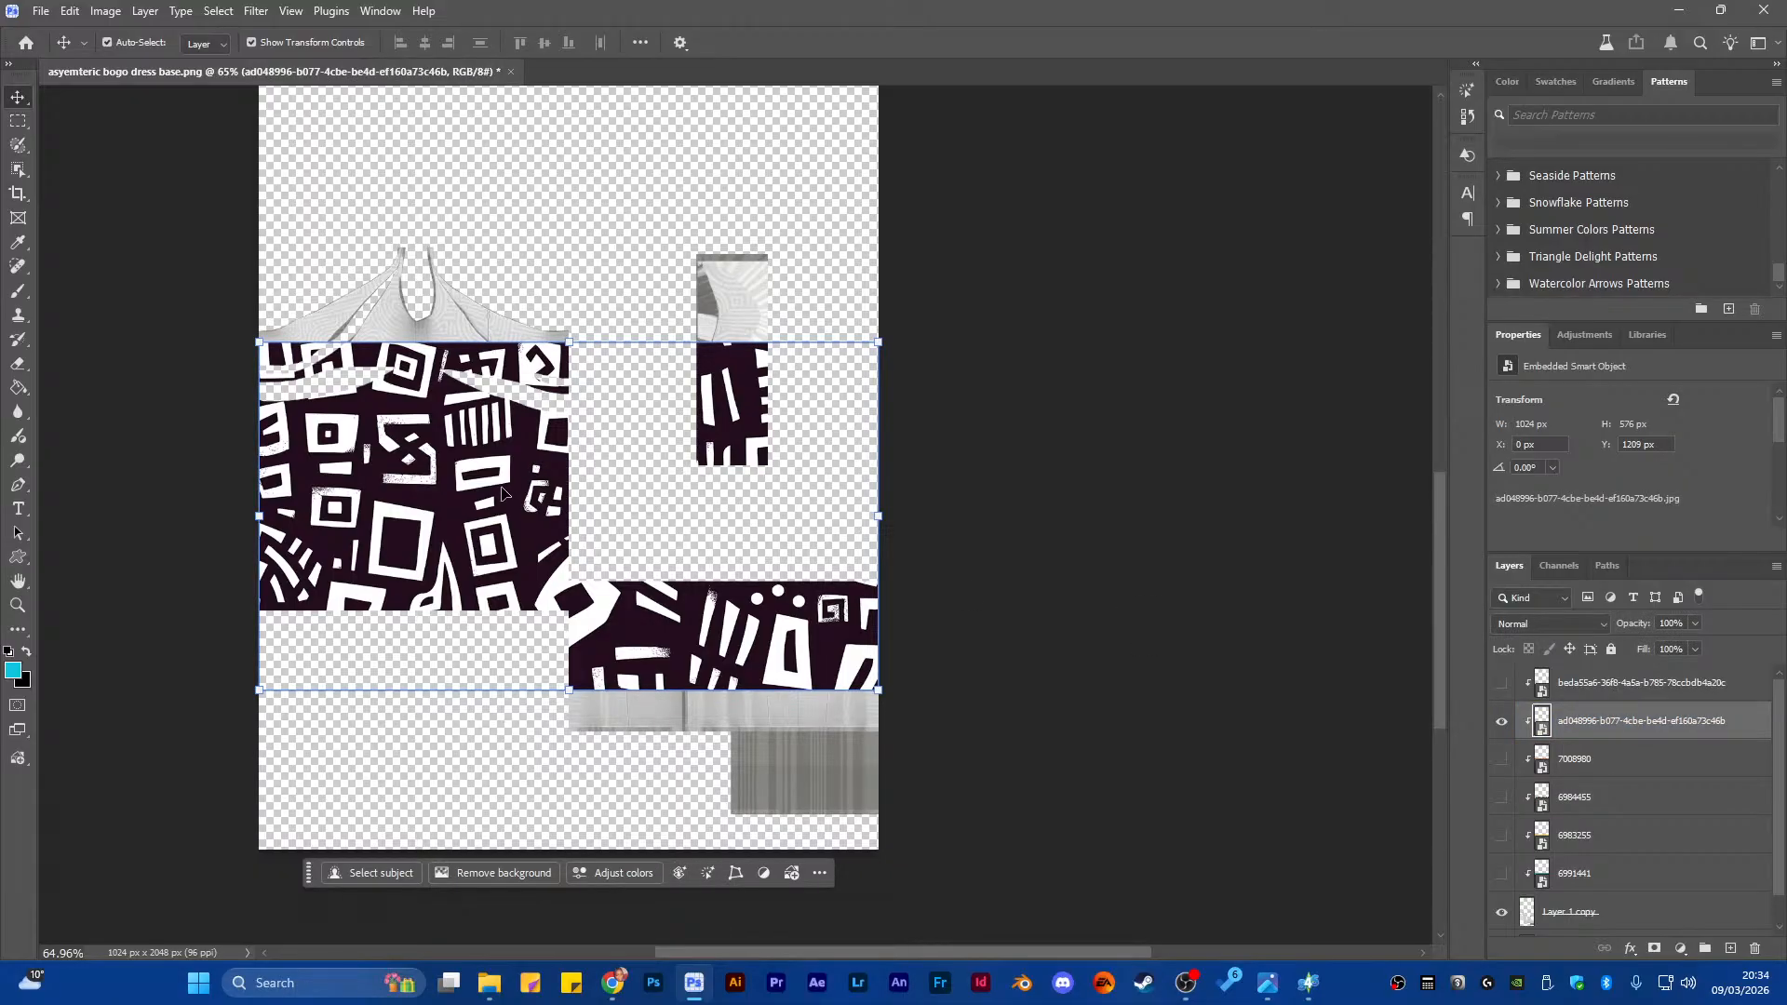
Move the ad048996 pattern up to about Y 1024 px and place a duplicate directly beneath it at about Y 1598 px
{"action": "left_click_drag", "start_coordinate": [502, 503], "coordinate": [505, 390]}
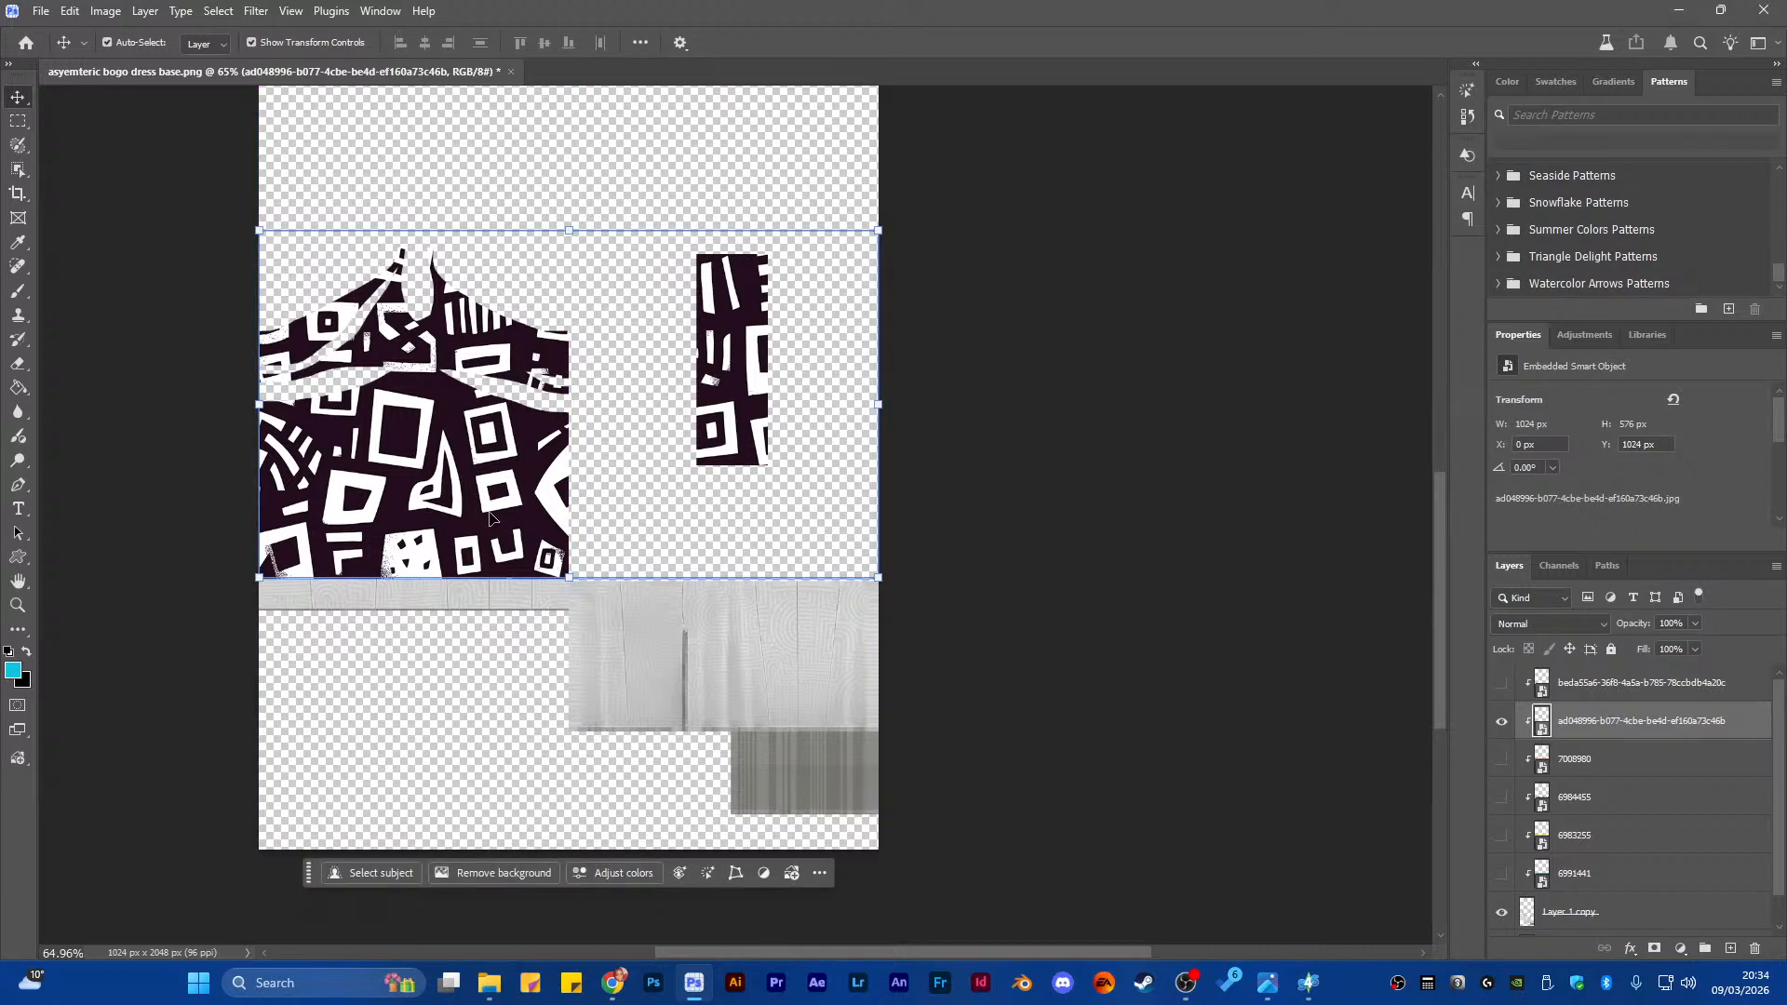
{"action": "left_click_drag", "start_coordinate": [470, 501], "coordinate": [453, 801], "text": "alt"}
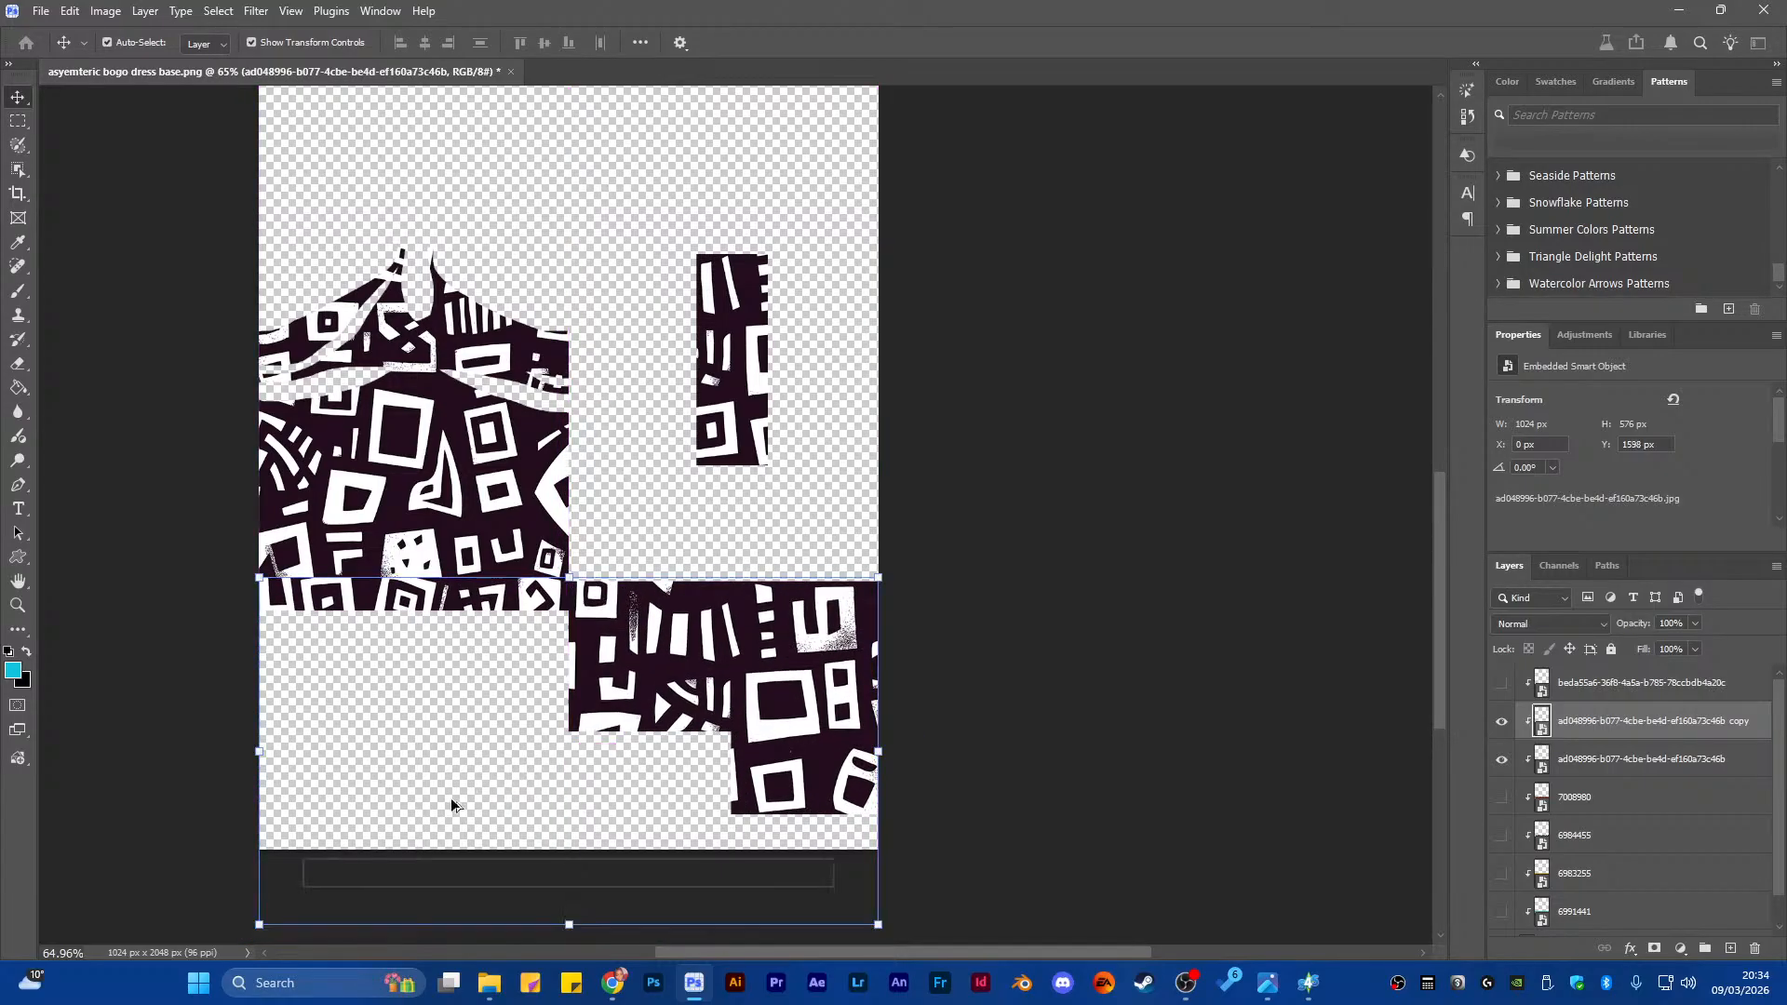
{"action": "scroll", "coordinate": [614, 596], "scroll_direction": "down", "scroll_amount": 3}
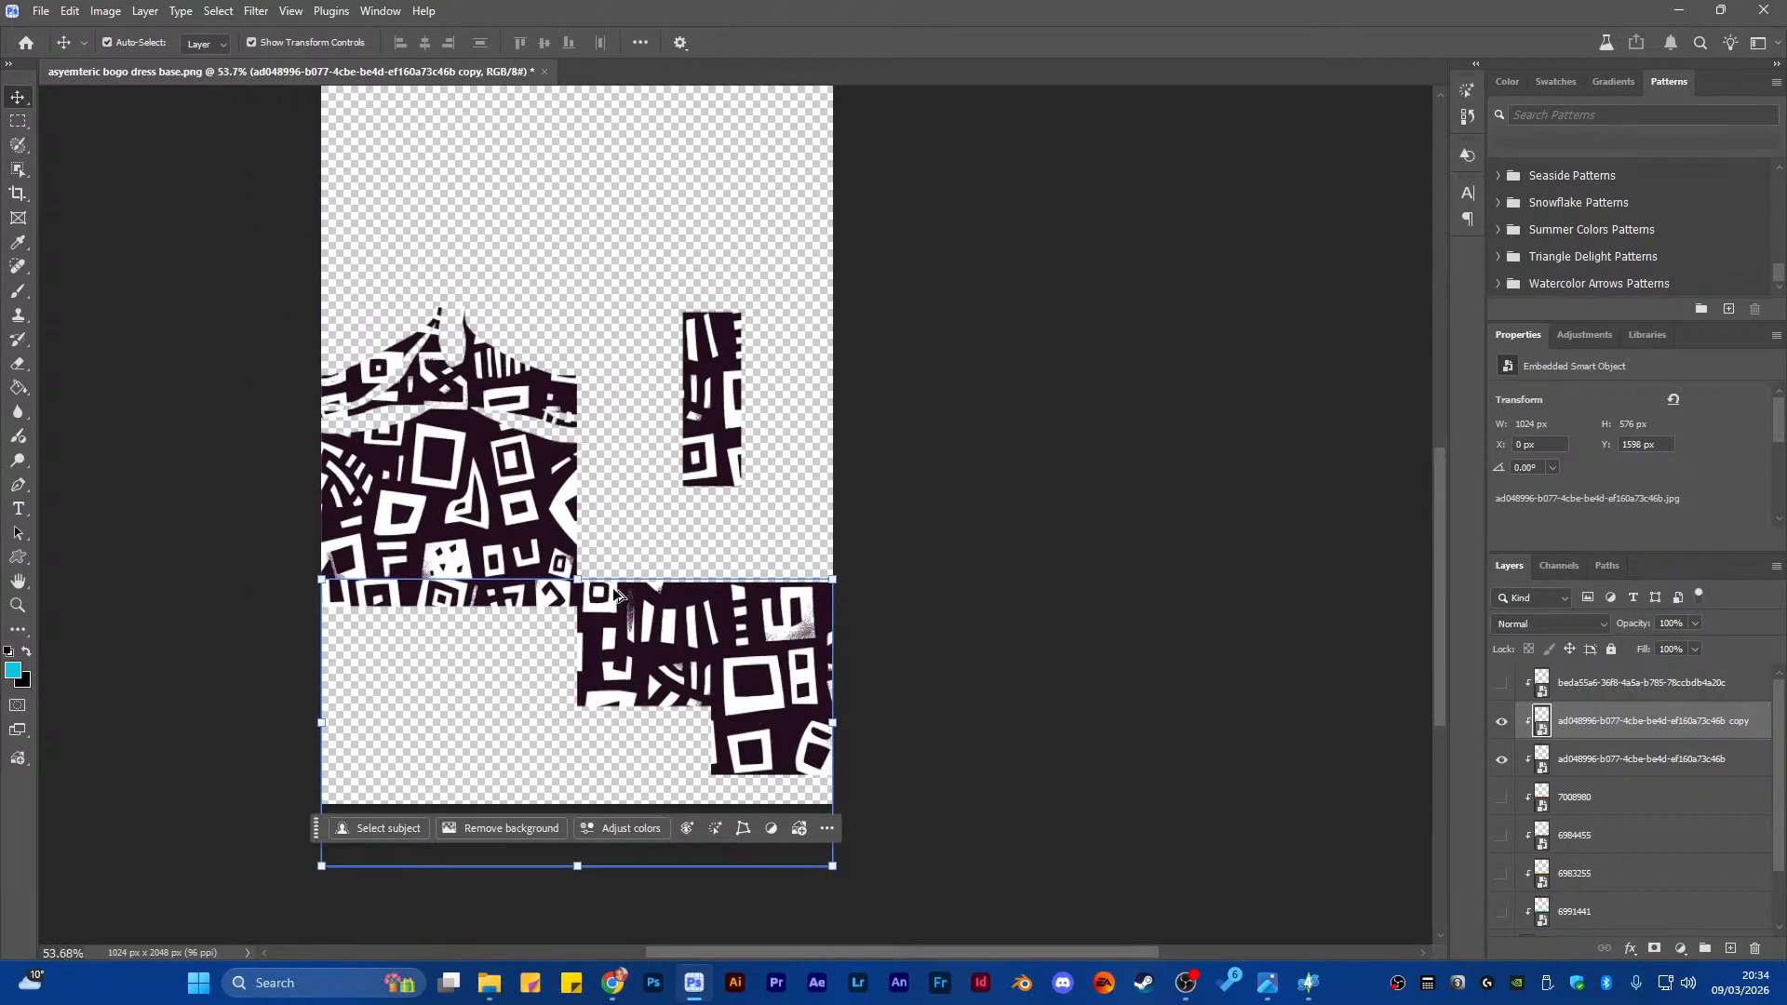
{"action": "left_click", "coordinate": [546, 498]}
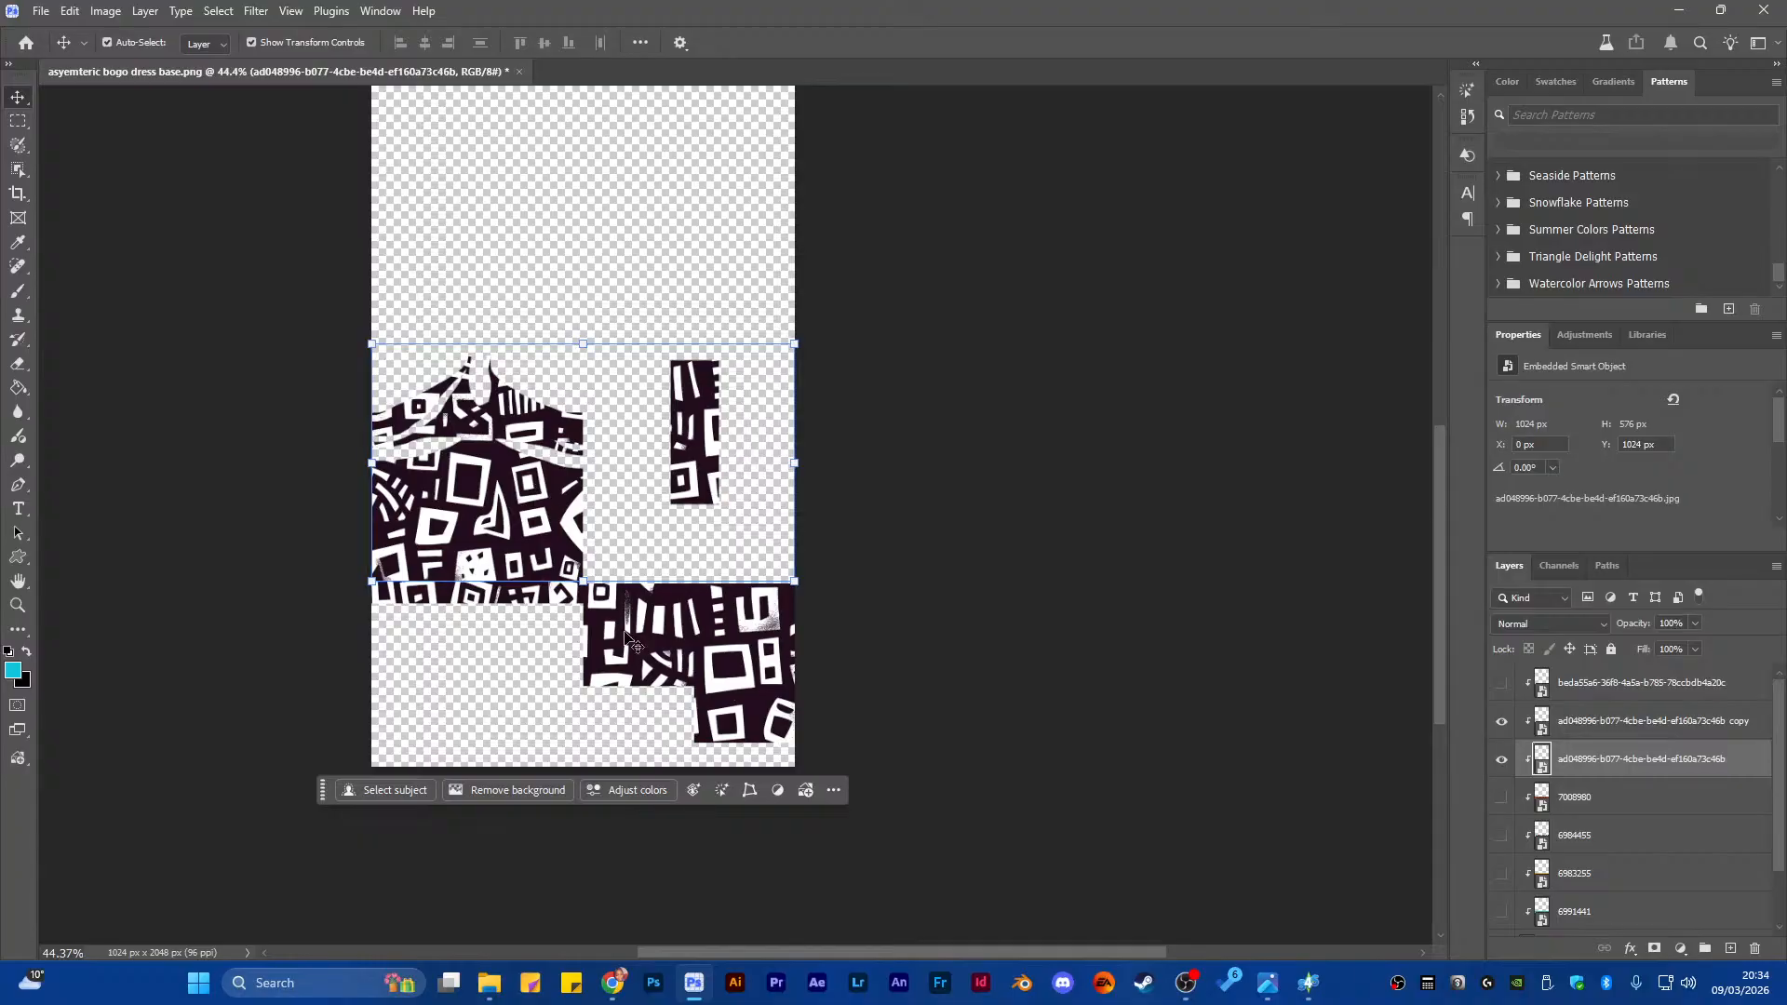
{"action": "left_click", "coordinate": [657, 672]}
{"action": "left_click", "coordinate": [516, 510], "text": "shift"}
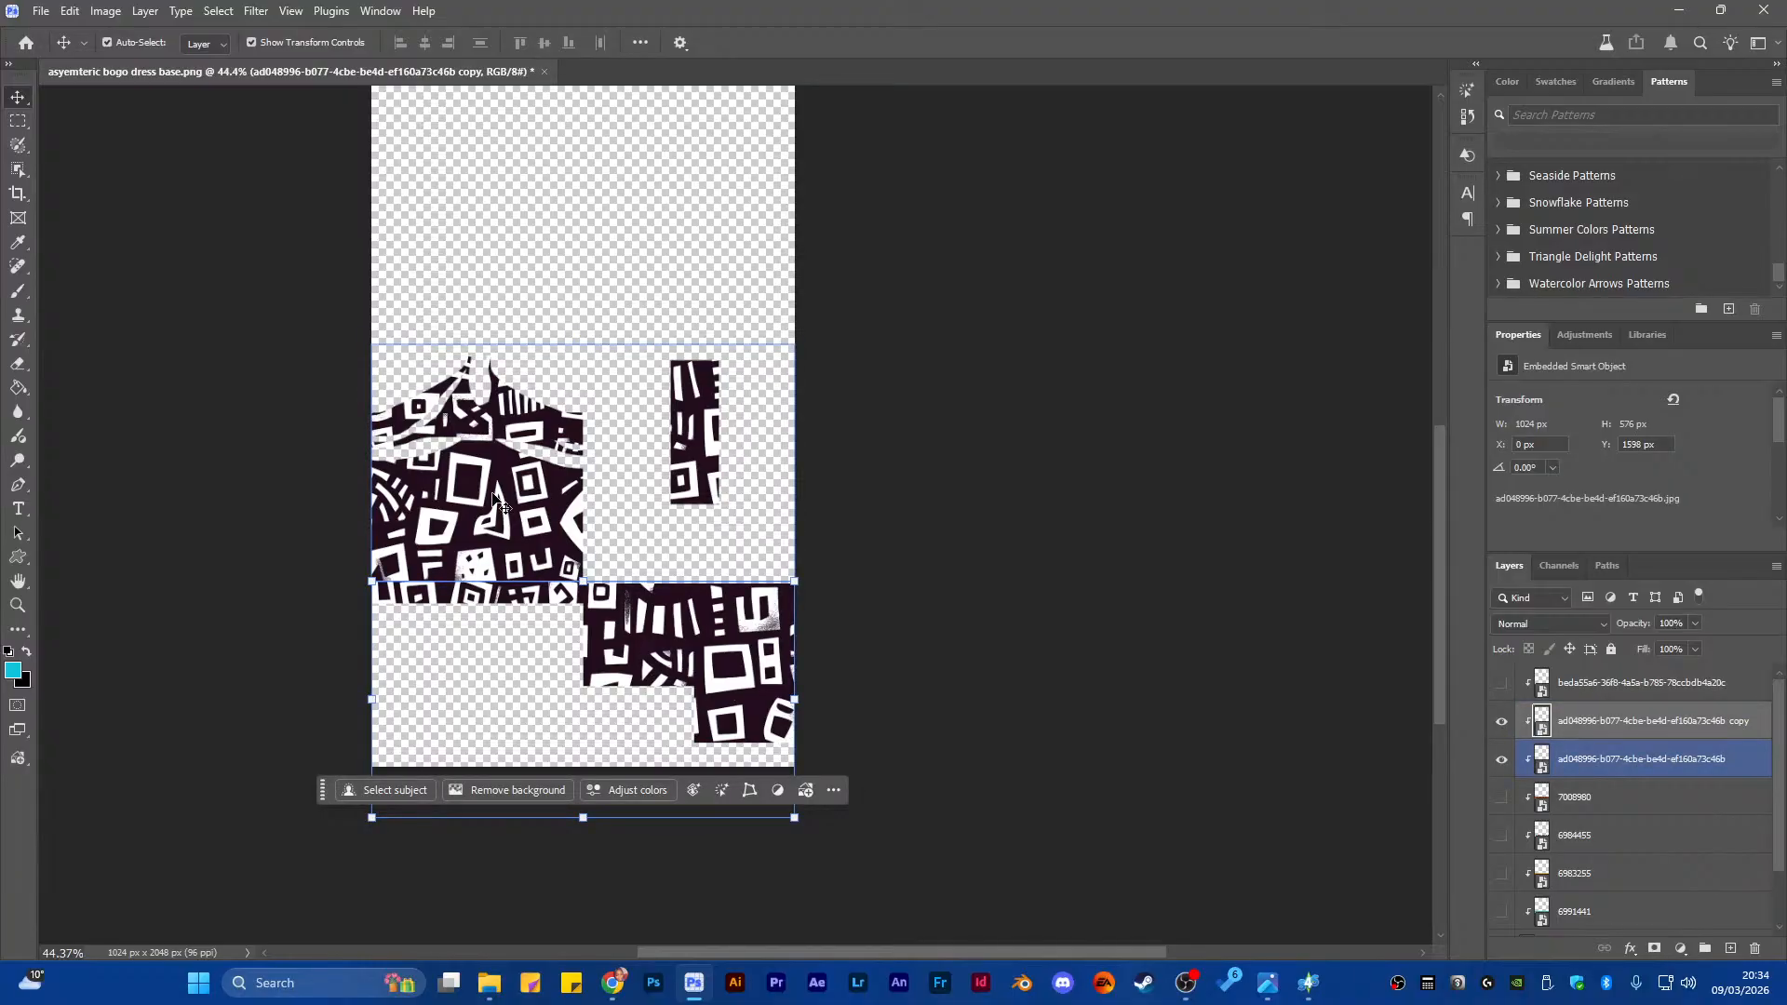
{"action": "left_click", "coordinate": [495, 503]}
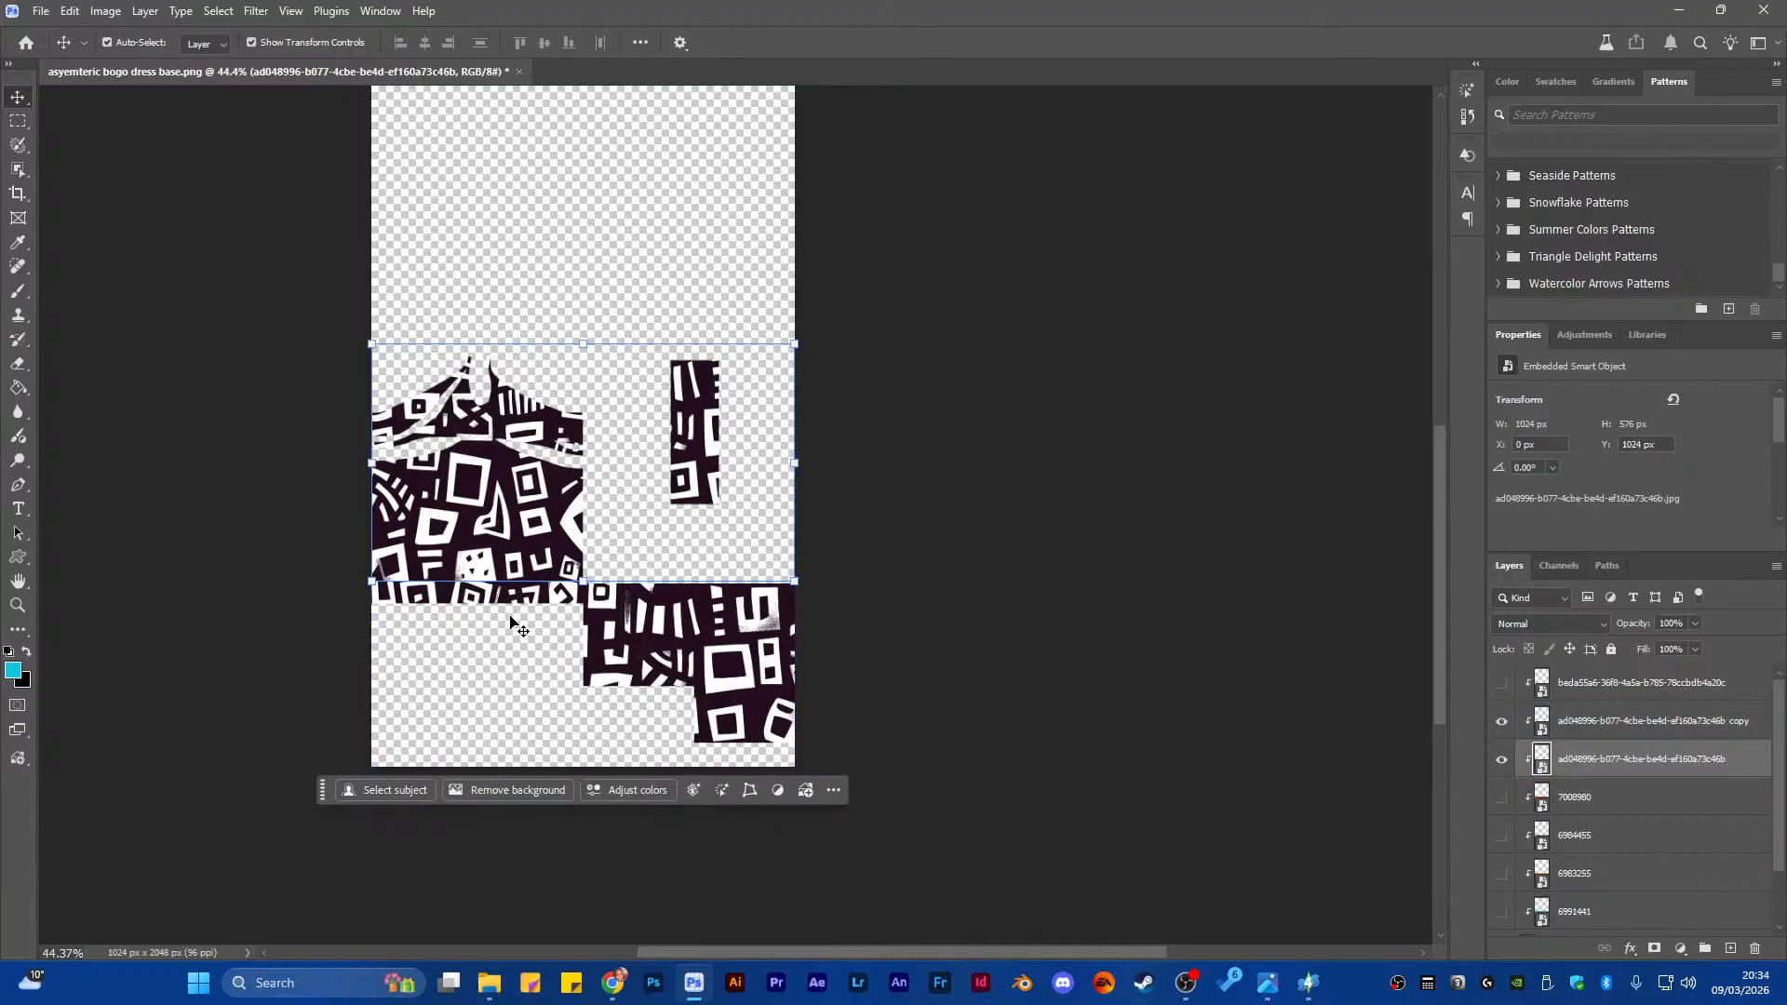
{"action": "key", "text": "ctrl+t"}
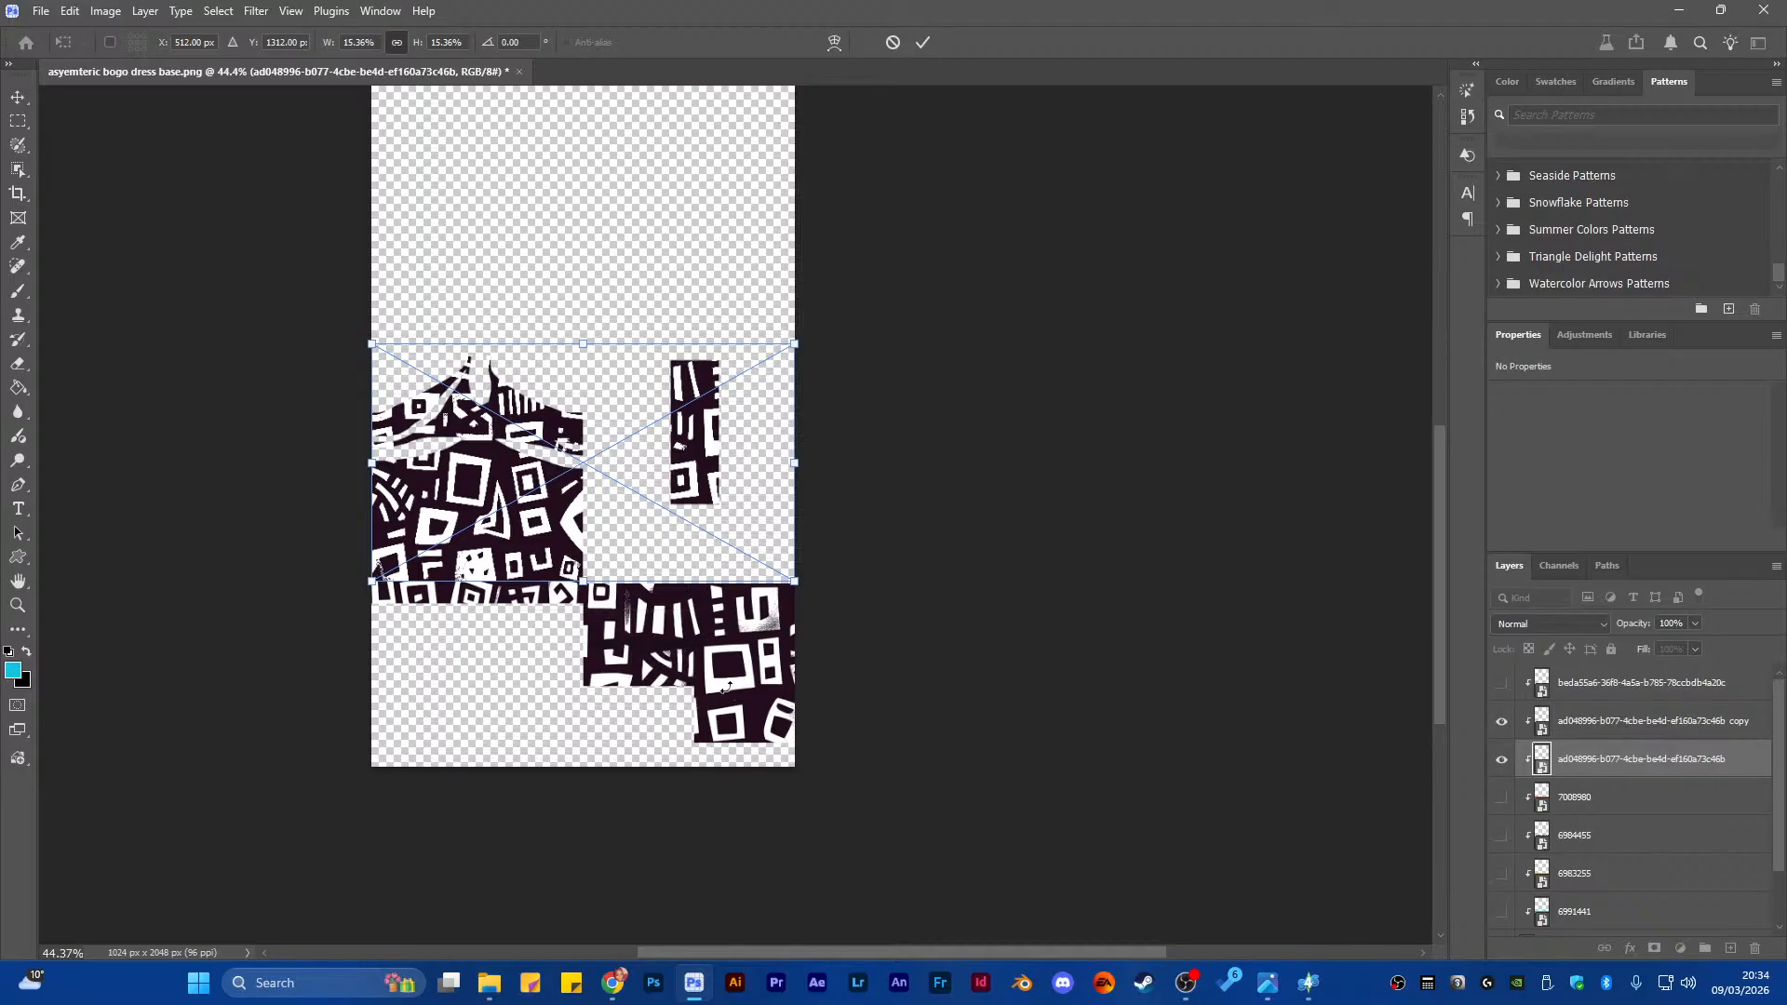
{"action": "left_click", "coordinate": [924, 42]}
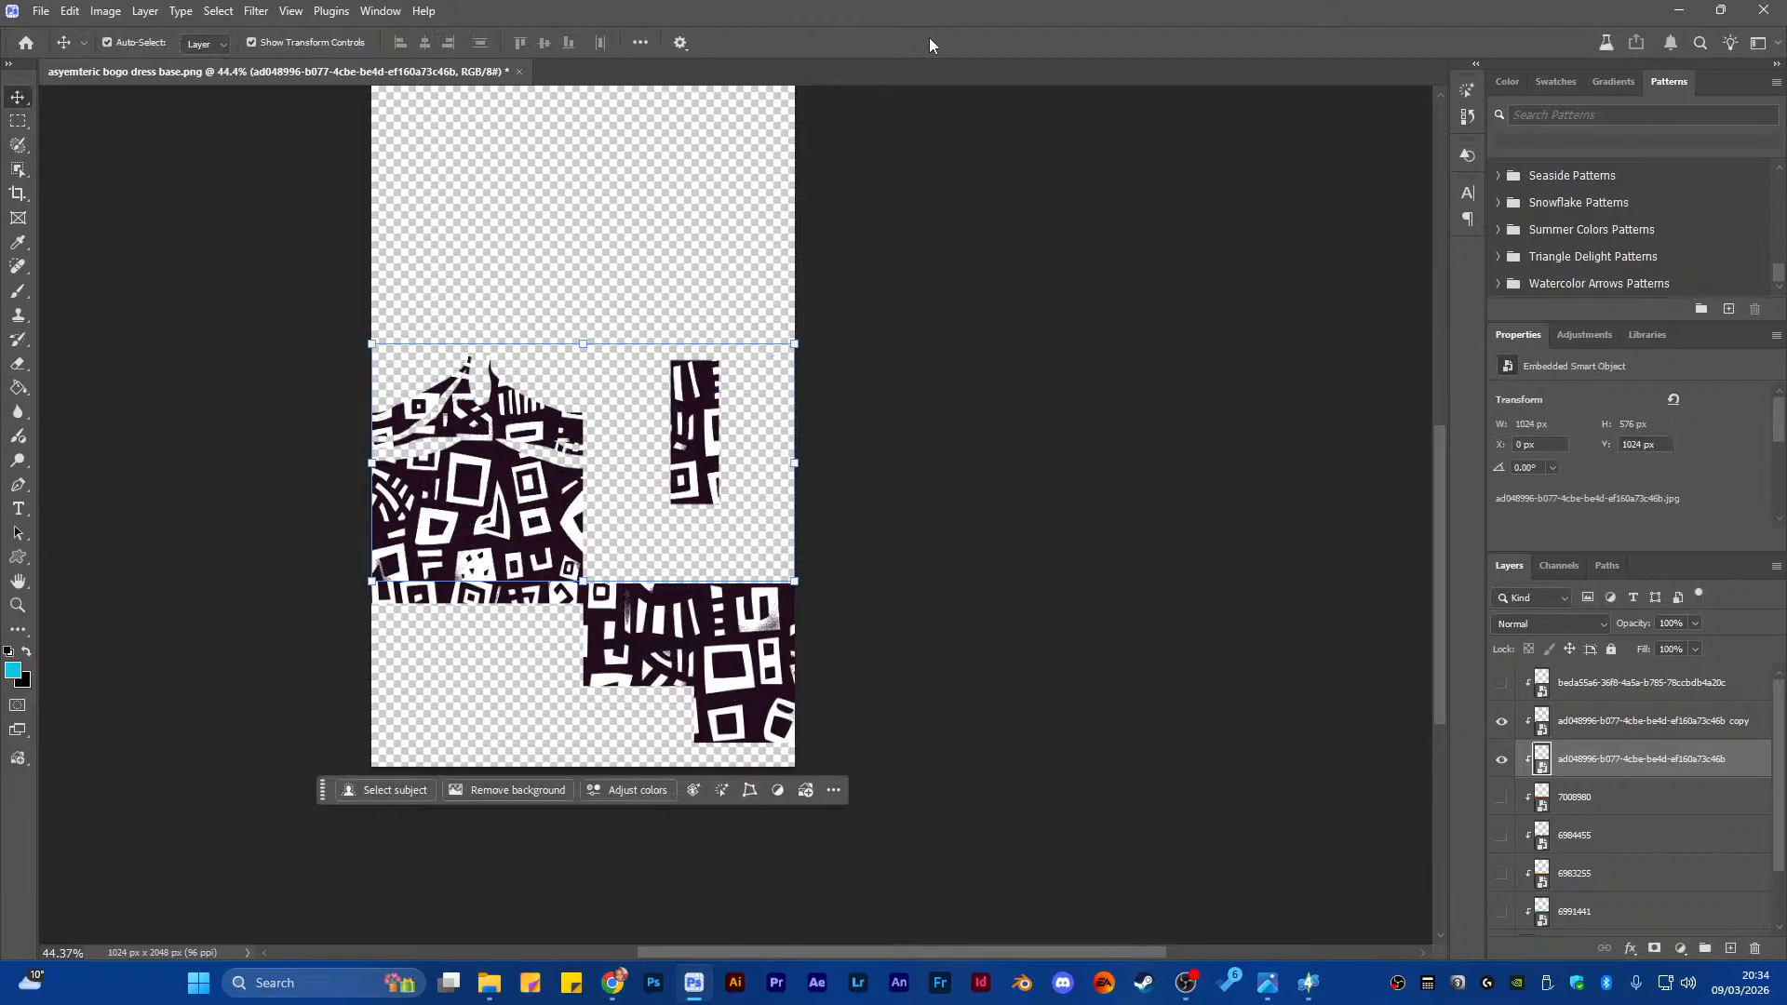
Flip the lower ad048996 copy vertically so it mirrors the pattern above, and inspect the join
{"action": "left_click", "coordinate": [716, 622]}
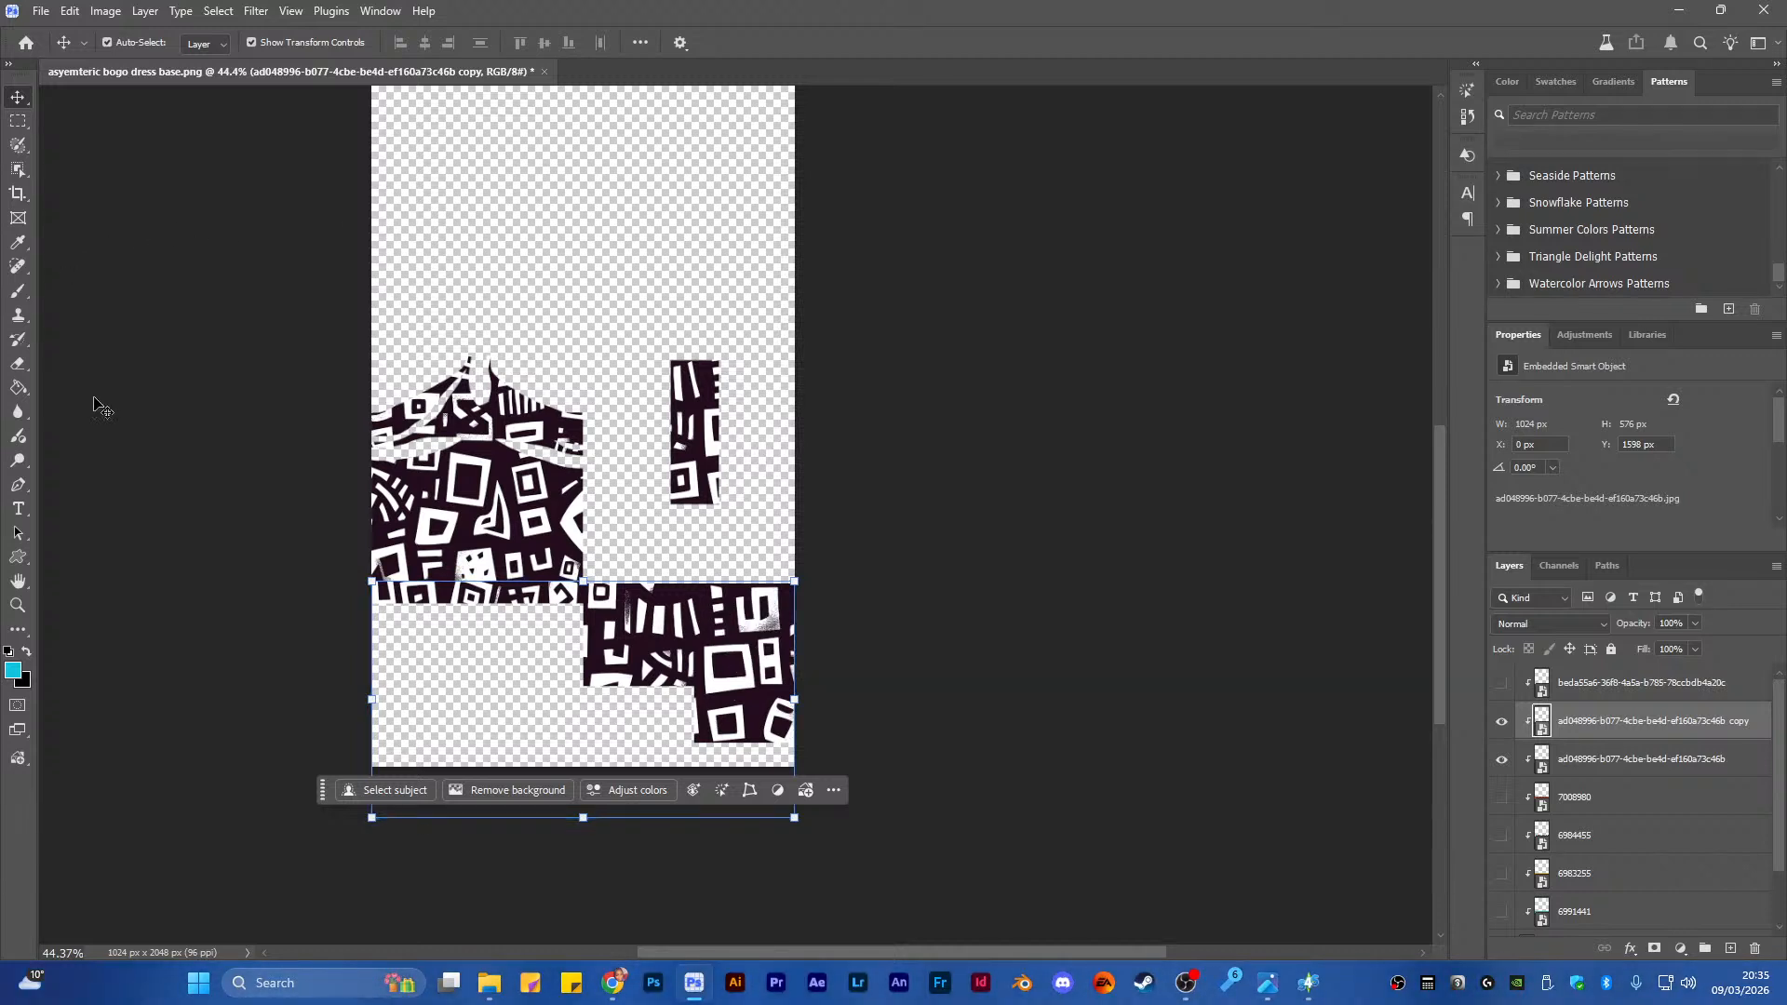
{"action": "key", "text": "ctrl+t"}
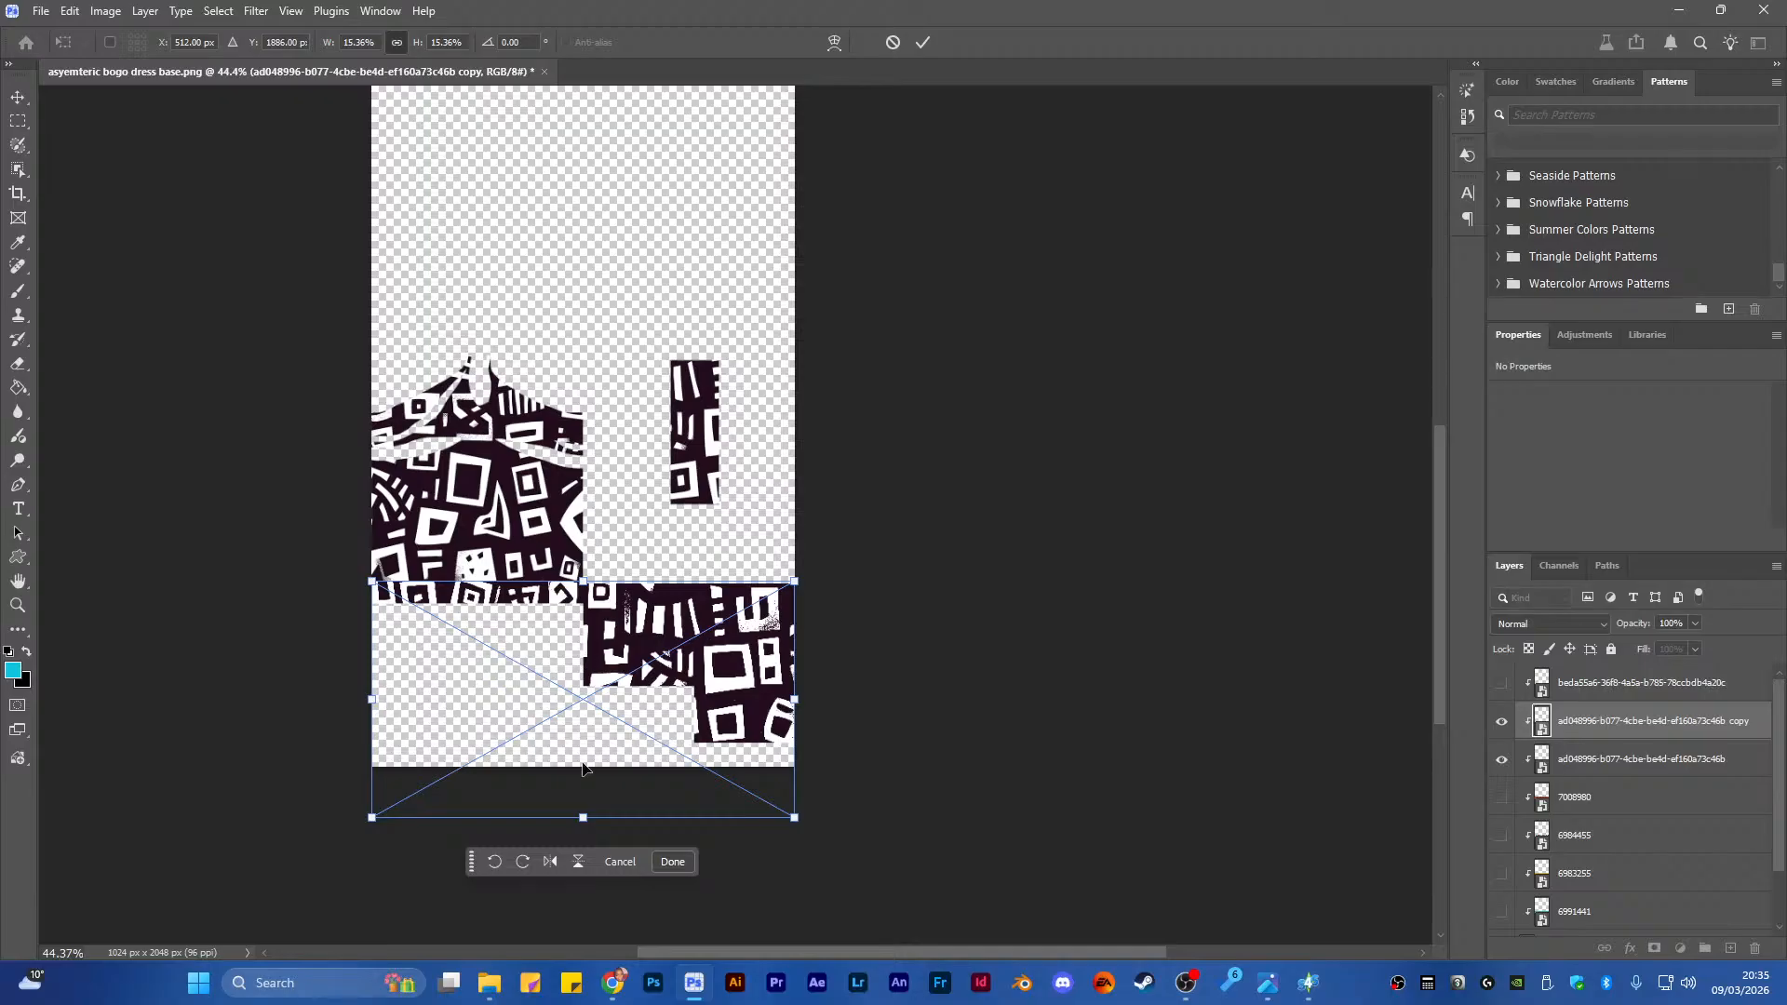
{"action": "left_click", "coordinate": [581, 862]}
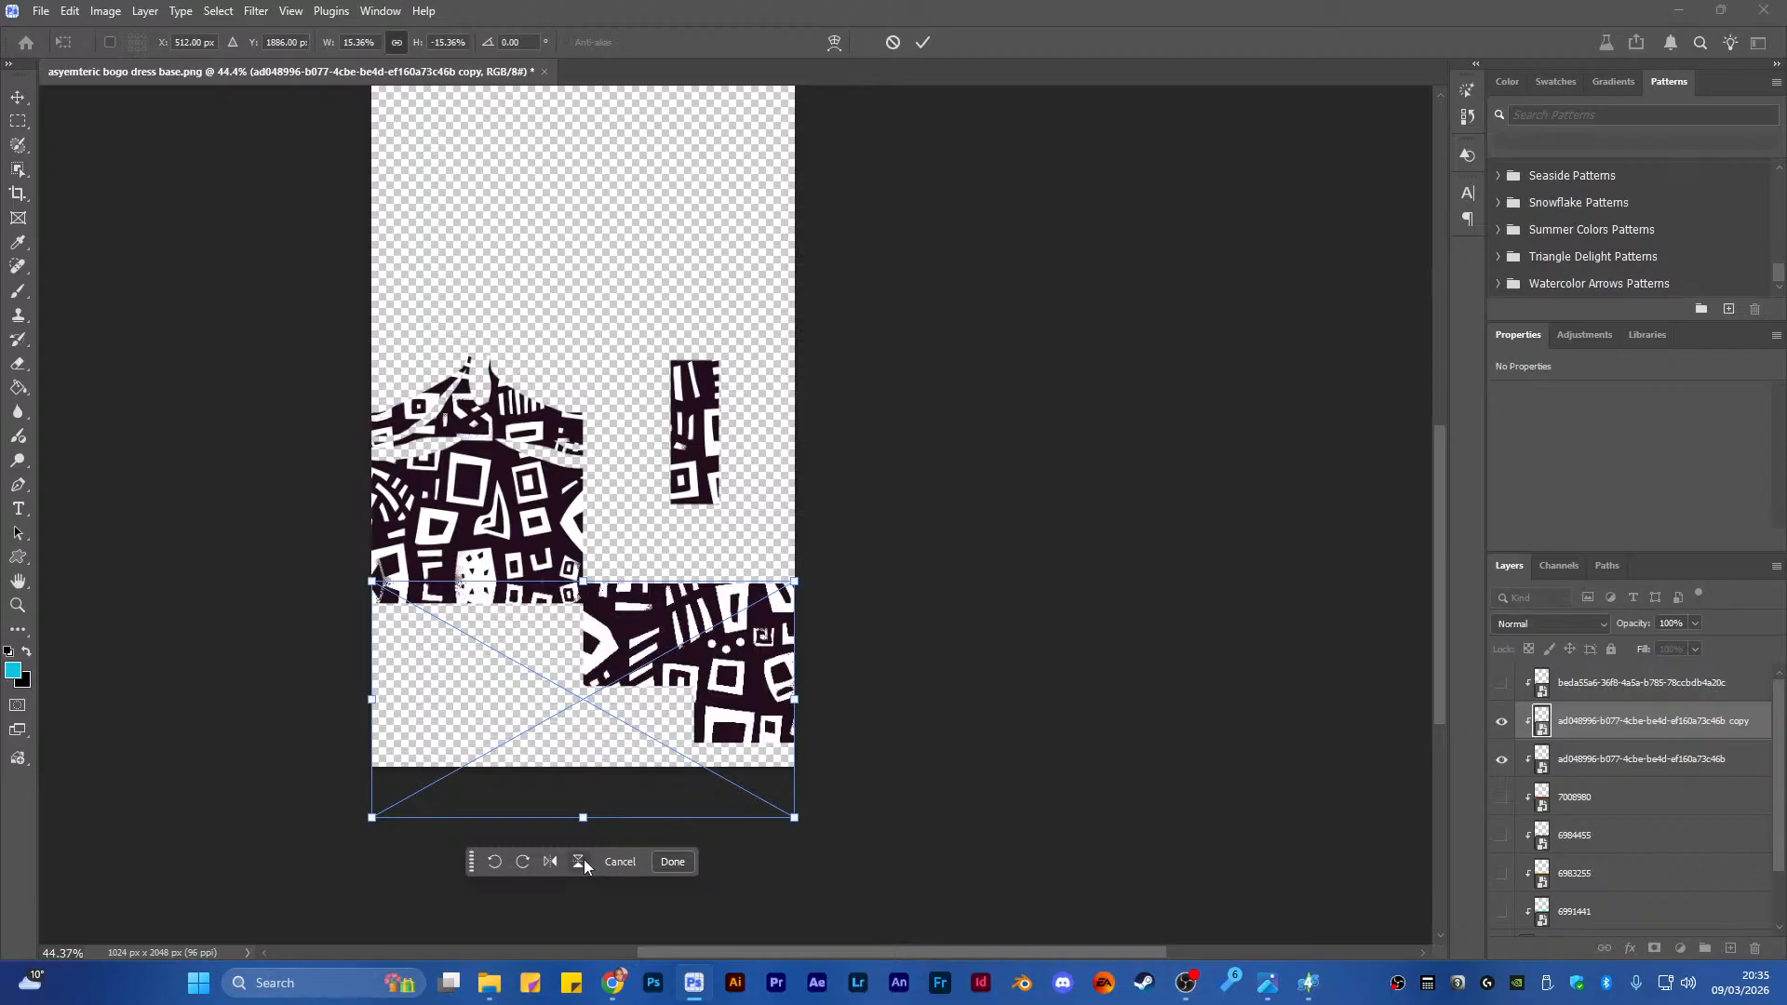
{"action": "left_click", "coordinate": [921, 42]}
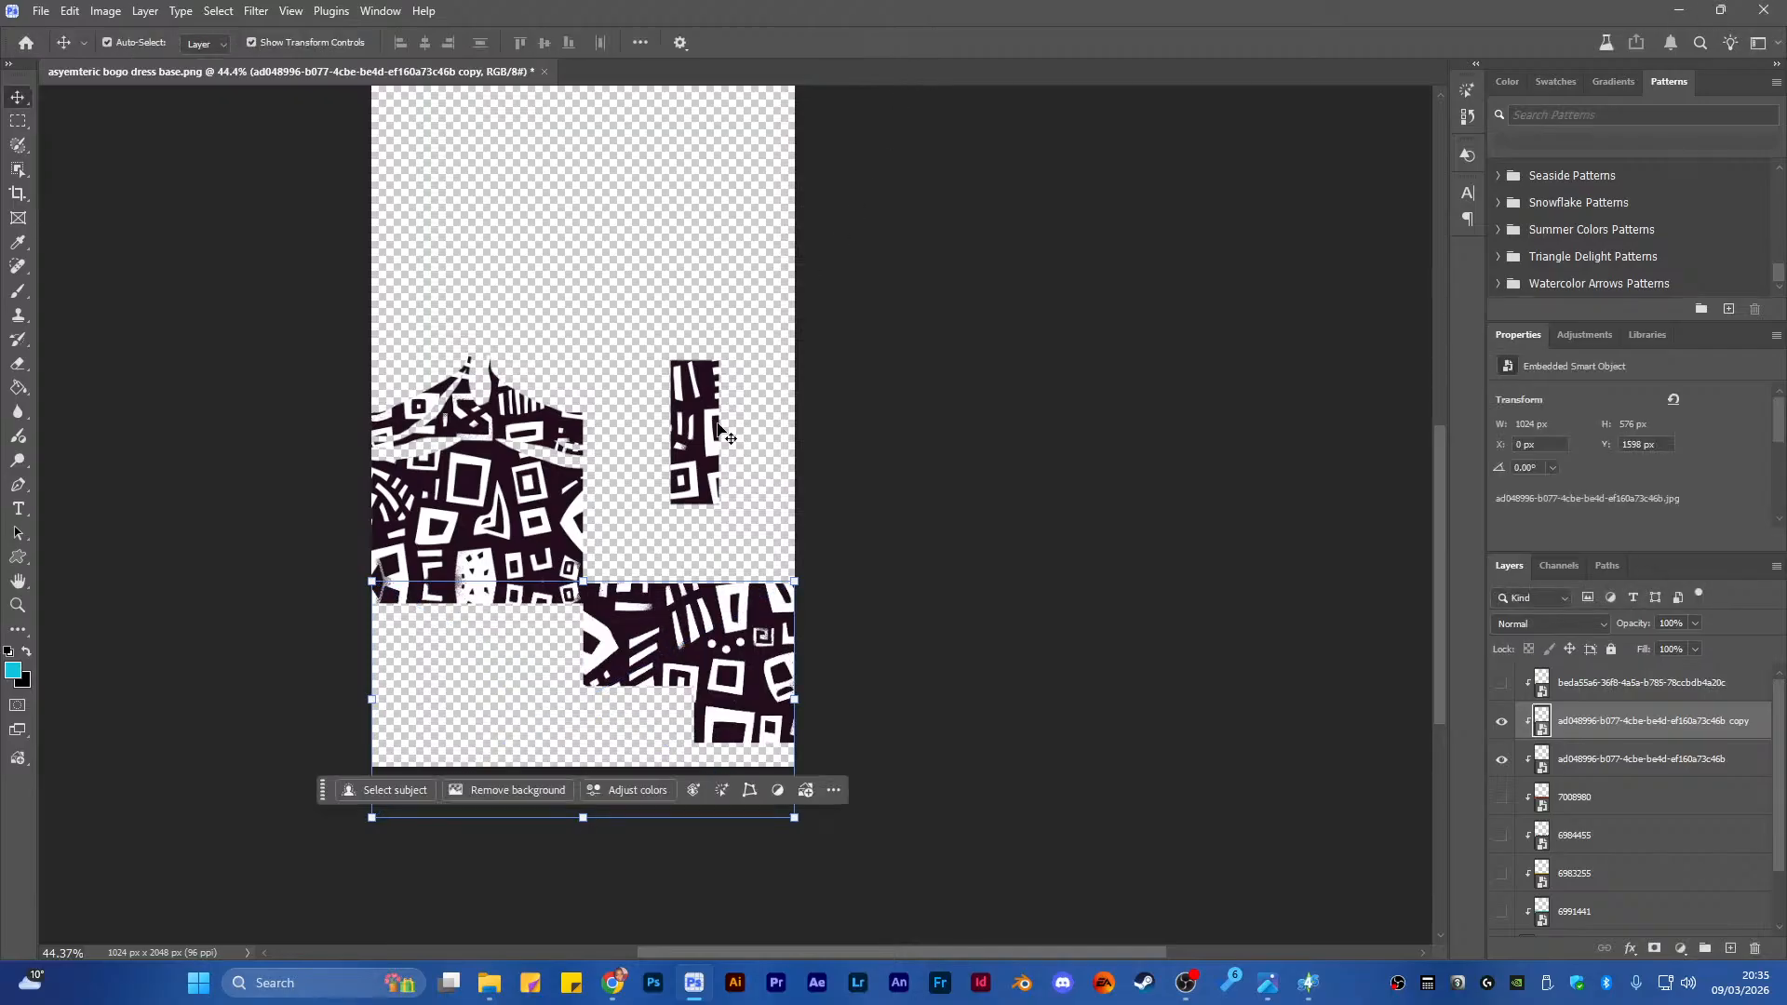
{"action": "scroll", "coordinate": [537, 616], "scroll_direction": "up", "scroll_amount": 8}
{"action": "left_click", "coordinate": [1169, 574]}
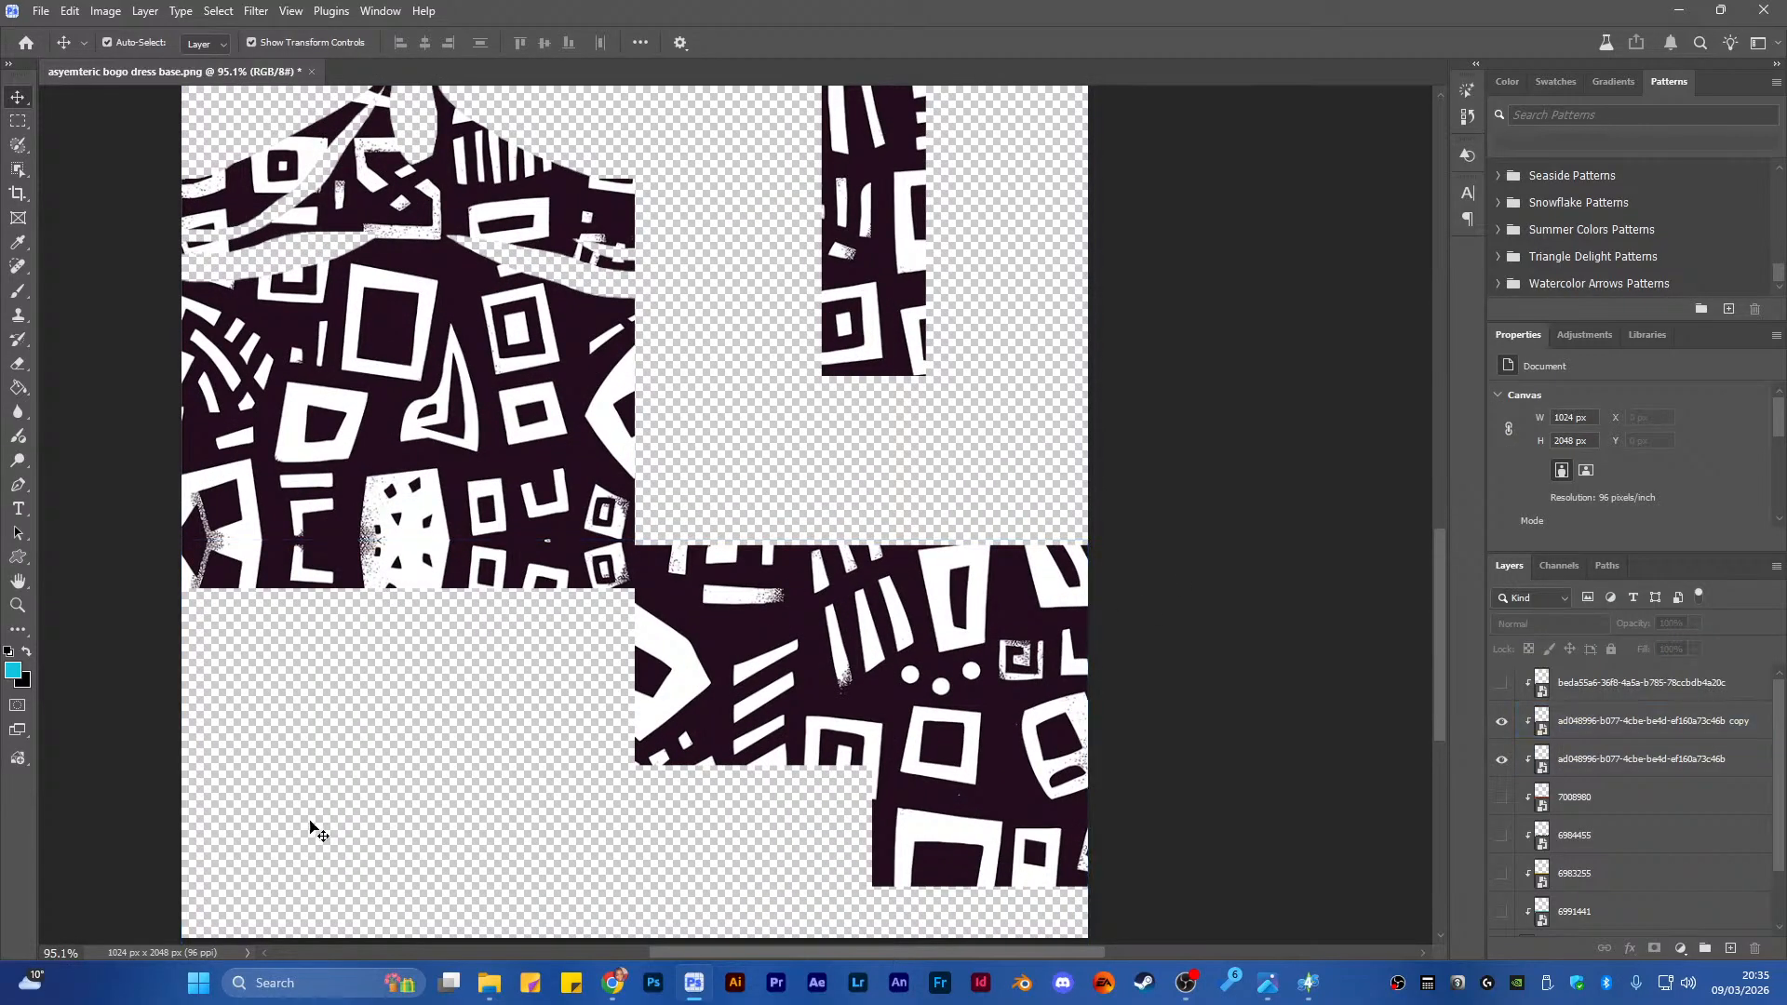
Combine the ad048996 layer and its copy into a single smart object
{"action": "scroll", "coordinate": [119, 706], "scroll_direction": "down", "scroll_amount": 8}
{"action": "left_click", "coordinate": [1632, 733]}
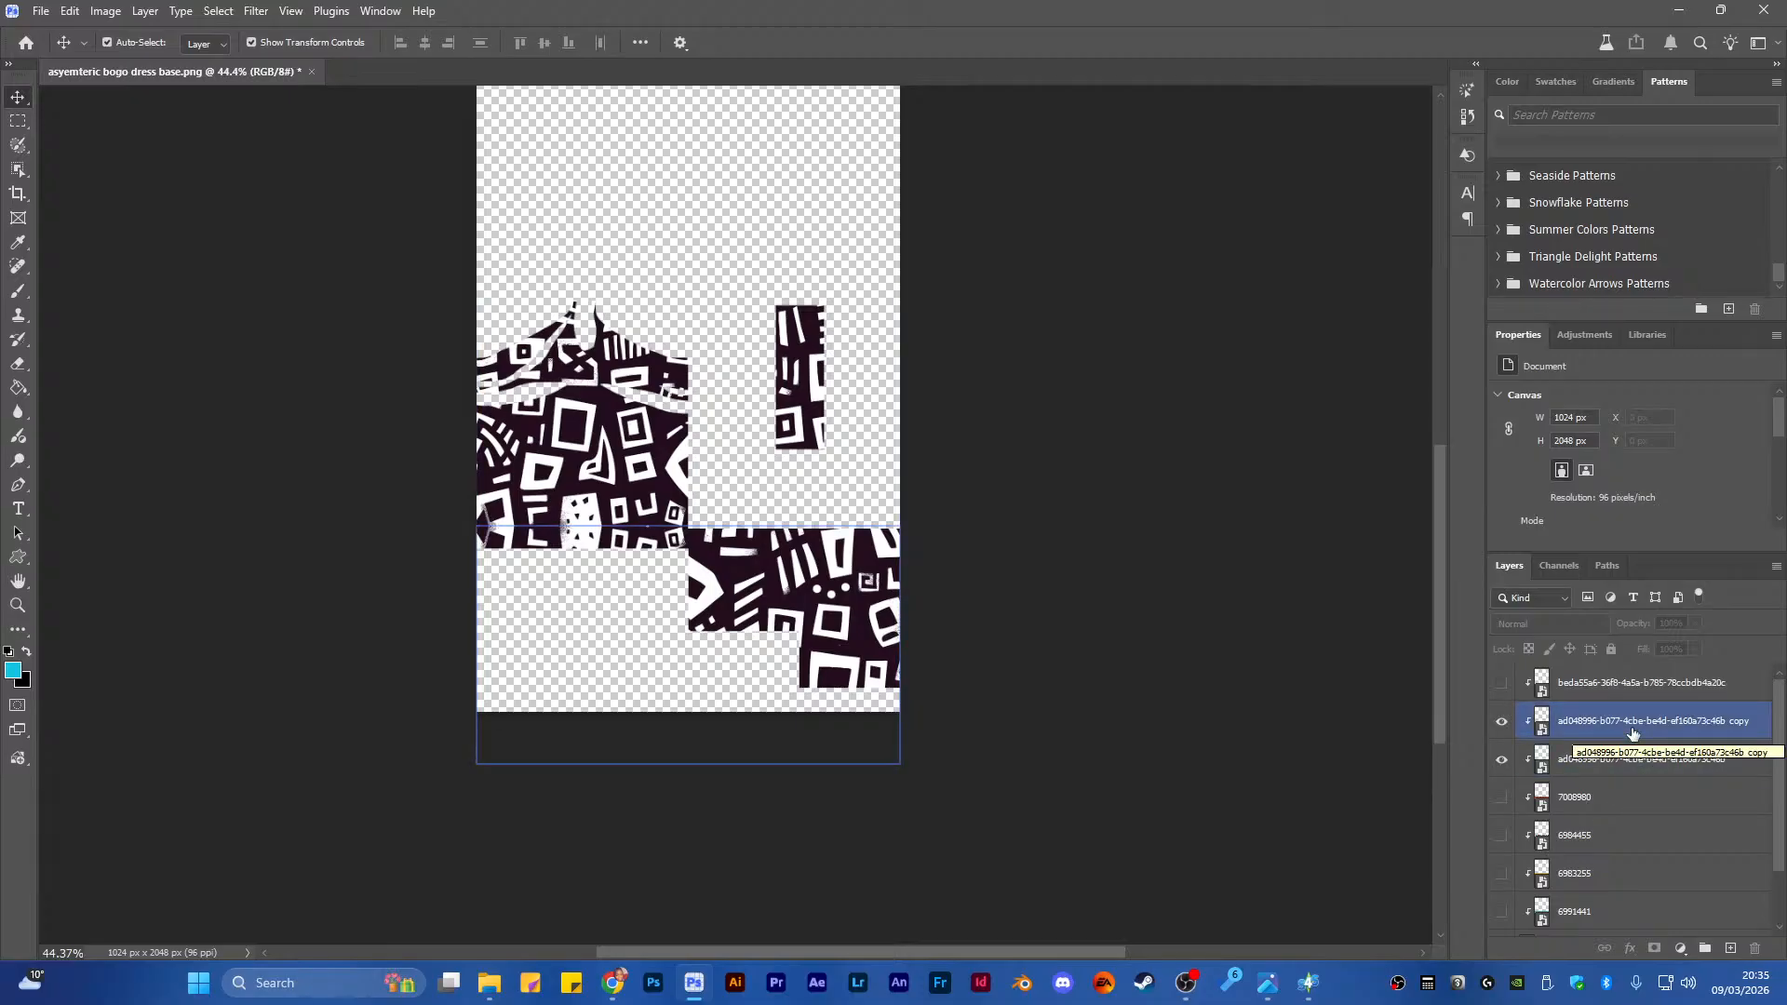
{"action": "left_click", "coordinate": [1633, 734], "text": "ctrl"}
{"action": "right_click", "coordinate": [1624, 758]}
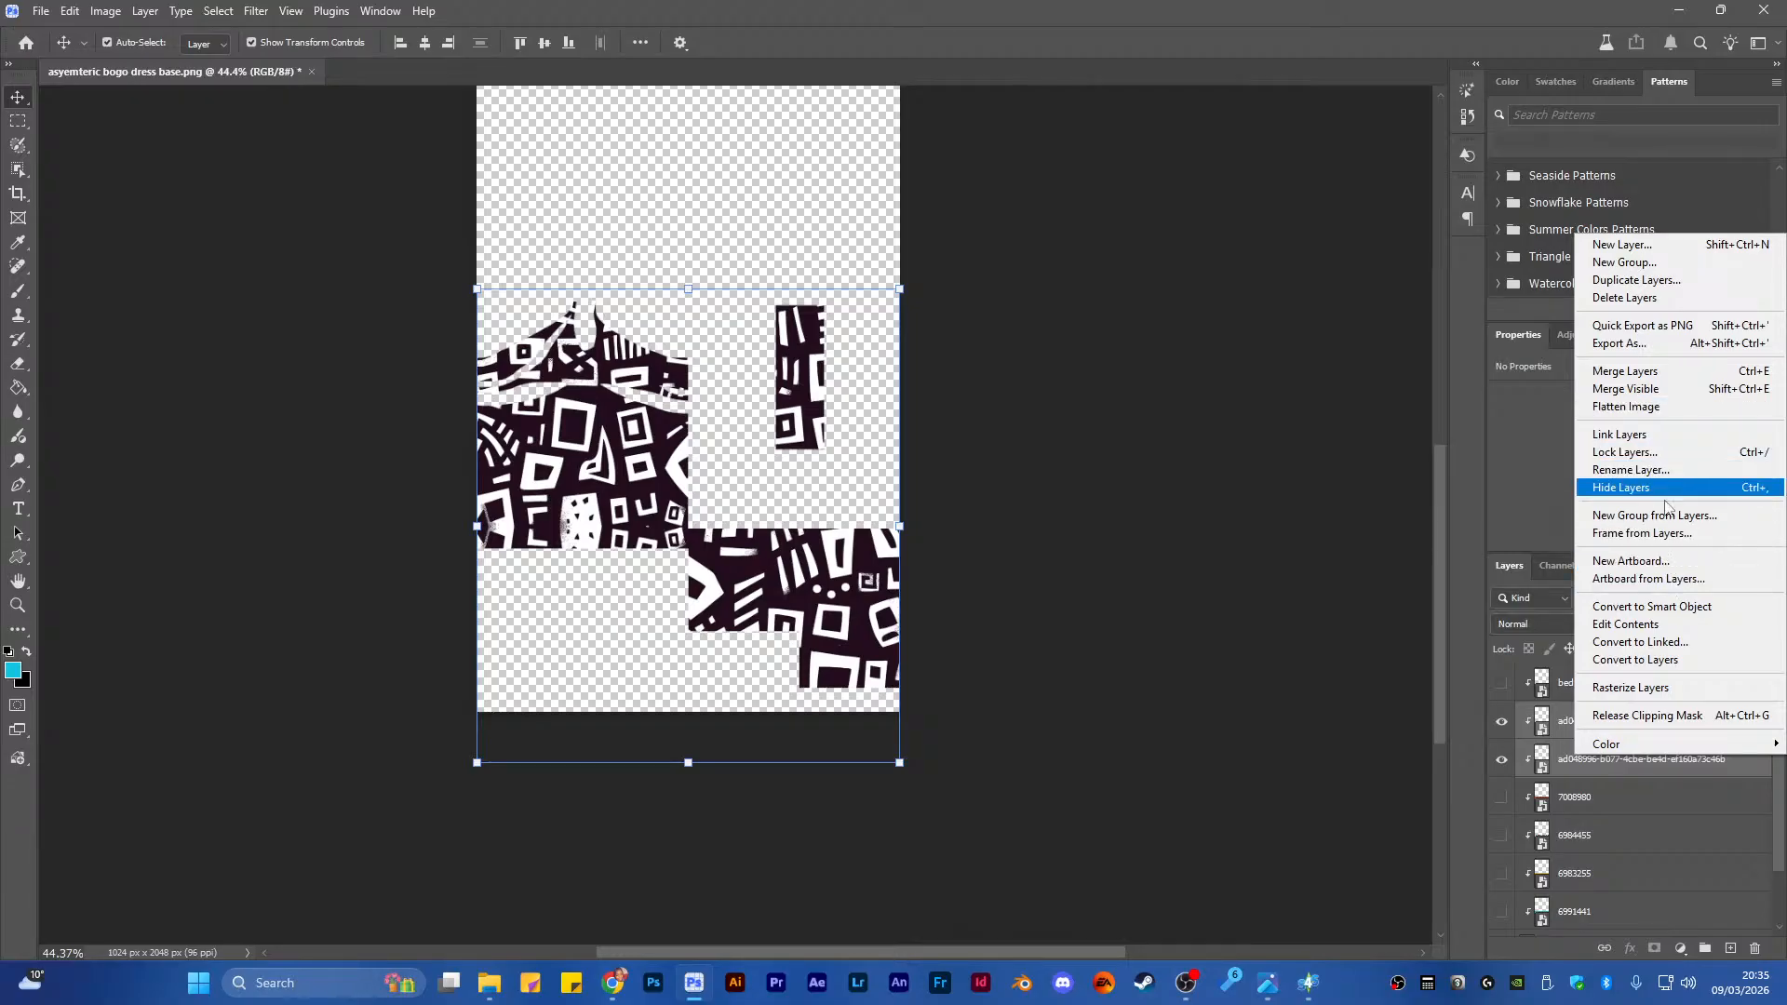
{"action": "left_click", "coordinate": [1654, 609]}
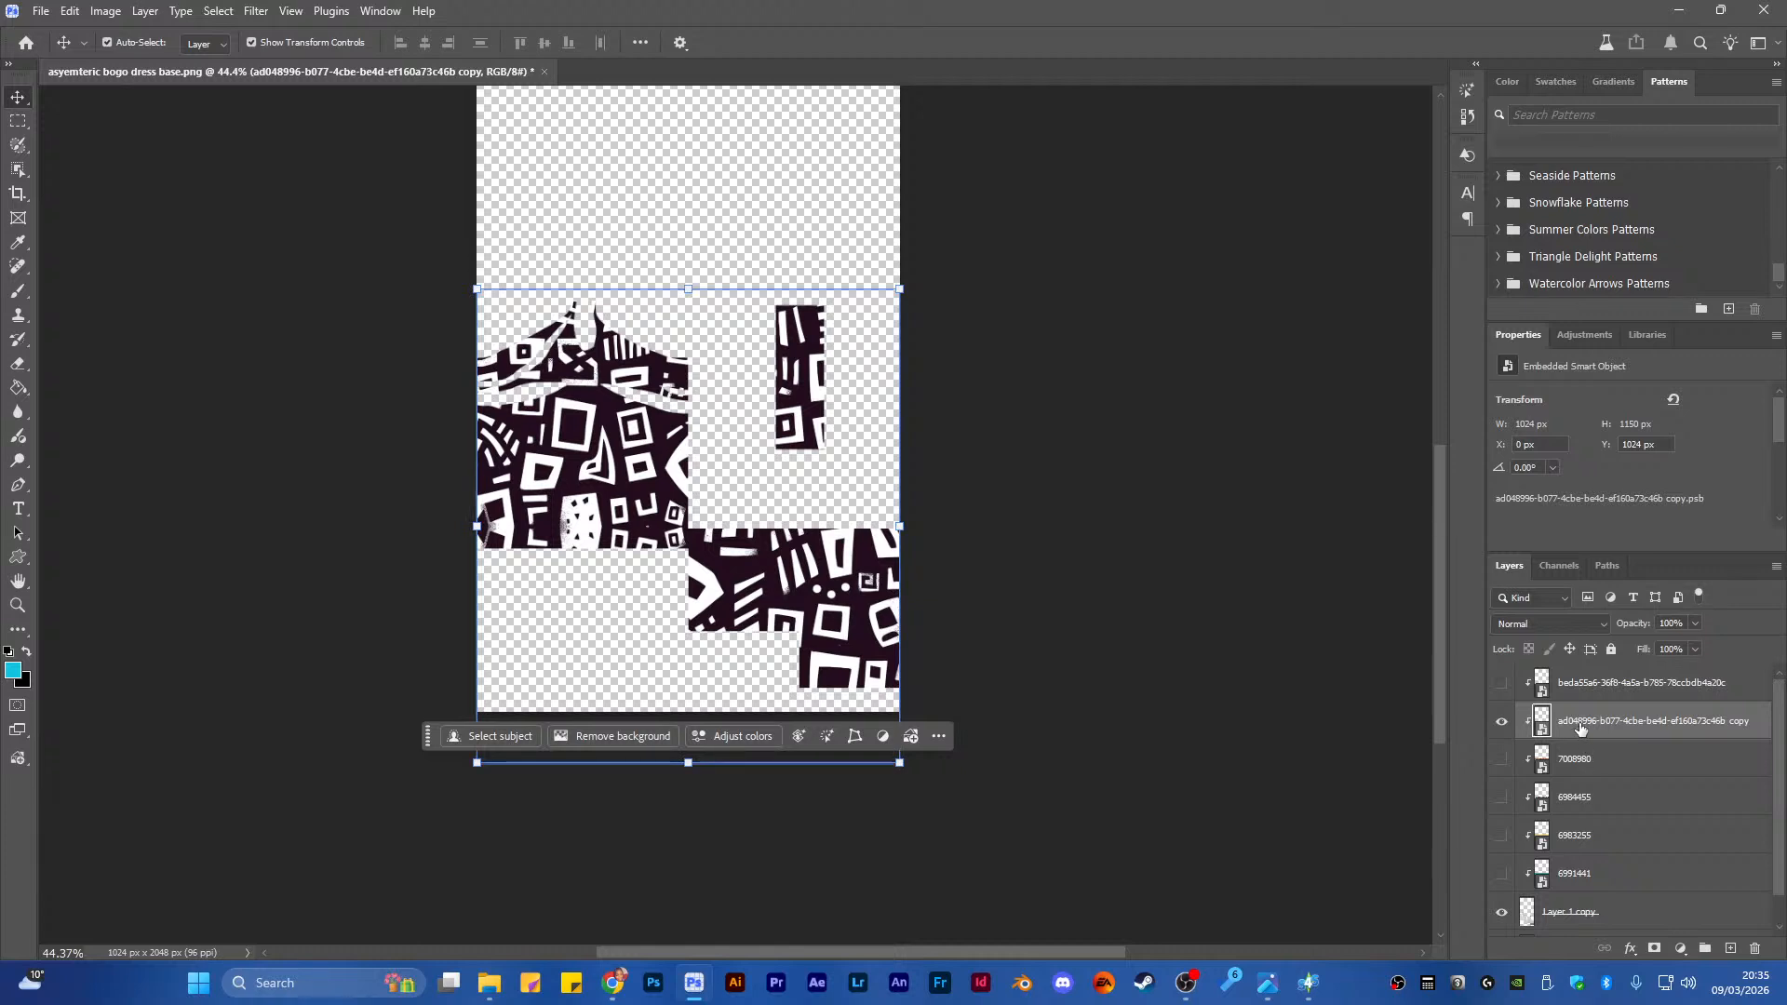
Nudge the combined ad048996 pattern straight up over the gown texture to about Y 916 px
{"action": "key", "text": "Up"}
{"action": "key", "text": "Up"}
{"action": "key", "text": "Up"}
{"action": "key", "text": "Up"}
{"action": "key", "text": "Up"}
{"action": "key", "text": "Up"}
{"action": "key", "text": "Up"}
{"action": "key", "text": "Up"}
{"action": "key", "text": "Up"}
{"action": "key", "text": "Up"}
{"action": "key", "text": "Up"}
{"action": "key", "text": "Up"}
{"action": "key", "text": "Up"}
{"action": "key", "text": "Up"}
{"action": "key", "text": "Up"}
{"action": "key", "text": "Up"}
{"action": "key", "text": "Up"}
{"action": "key", "text": "Up"}
{"action": "key", "text": "Up"}
{"action": "key", "text": "Up"}
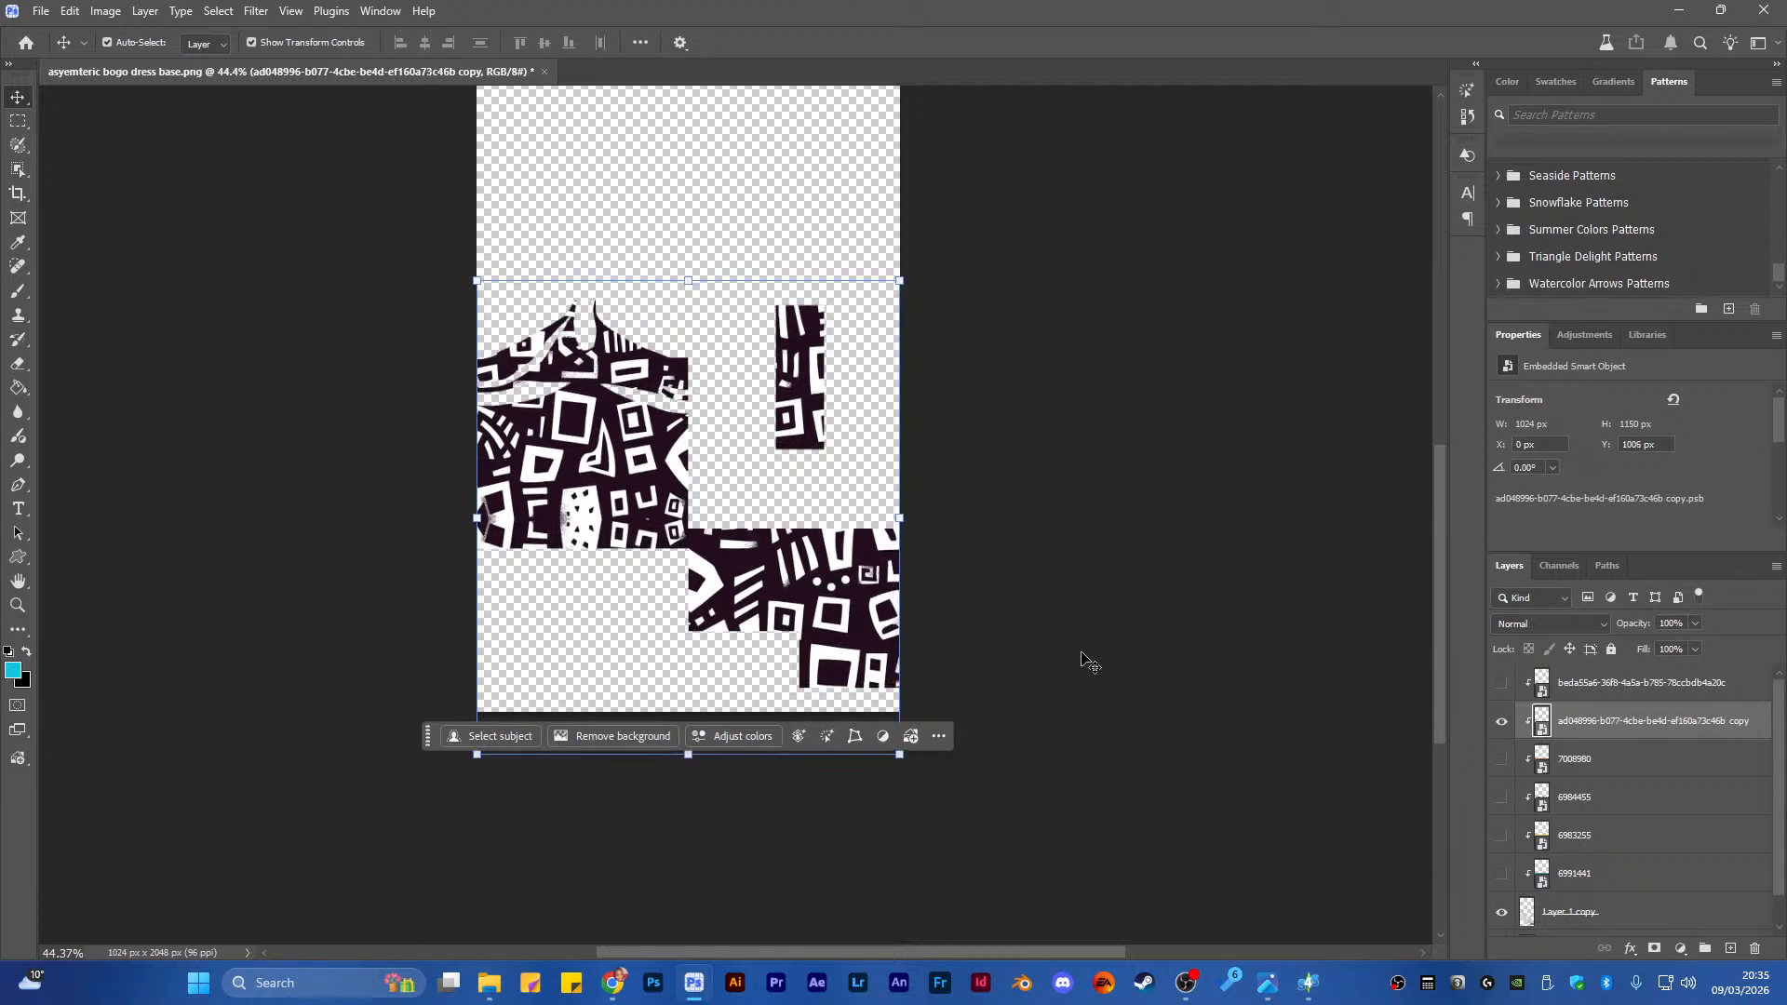
{"action": "key", "text": "Up"}
{"action": "key", "text": "Up"}
{"action": "key", "text": "Up"}
{"action": "key", "text": "Up"}
{"action": "key", "text": "Up"}
{"action": "key", "text": "Up"}
{"action": "key", "text": "Up"}
{"action": "key", "text": "Up"}
{"action": "key", "text": "Up"}
{"action": "key", "text": "Up"}
{"action": "key", "text": "Up"}
{"action": "key", "text": "Up"}
{"action": "key", "text": "Up"}
{"action": "key", "text": "Up"}
{"action": "key", "text": "Up"}
{"action": "key", "text": "Up"}
{"action": "key", "text": "Up"}
{"action": "key", "text": "Up"}
{"action": "key", "text": "Up"}
{"action": "key", "text": "Up"}
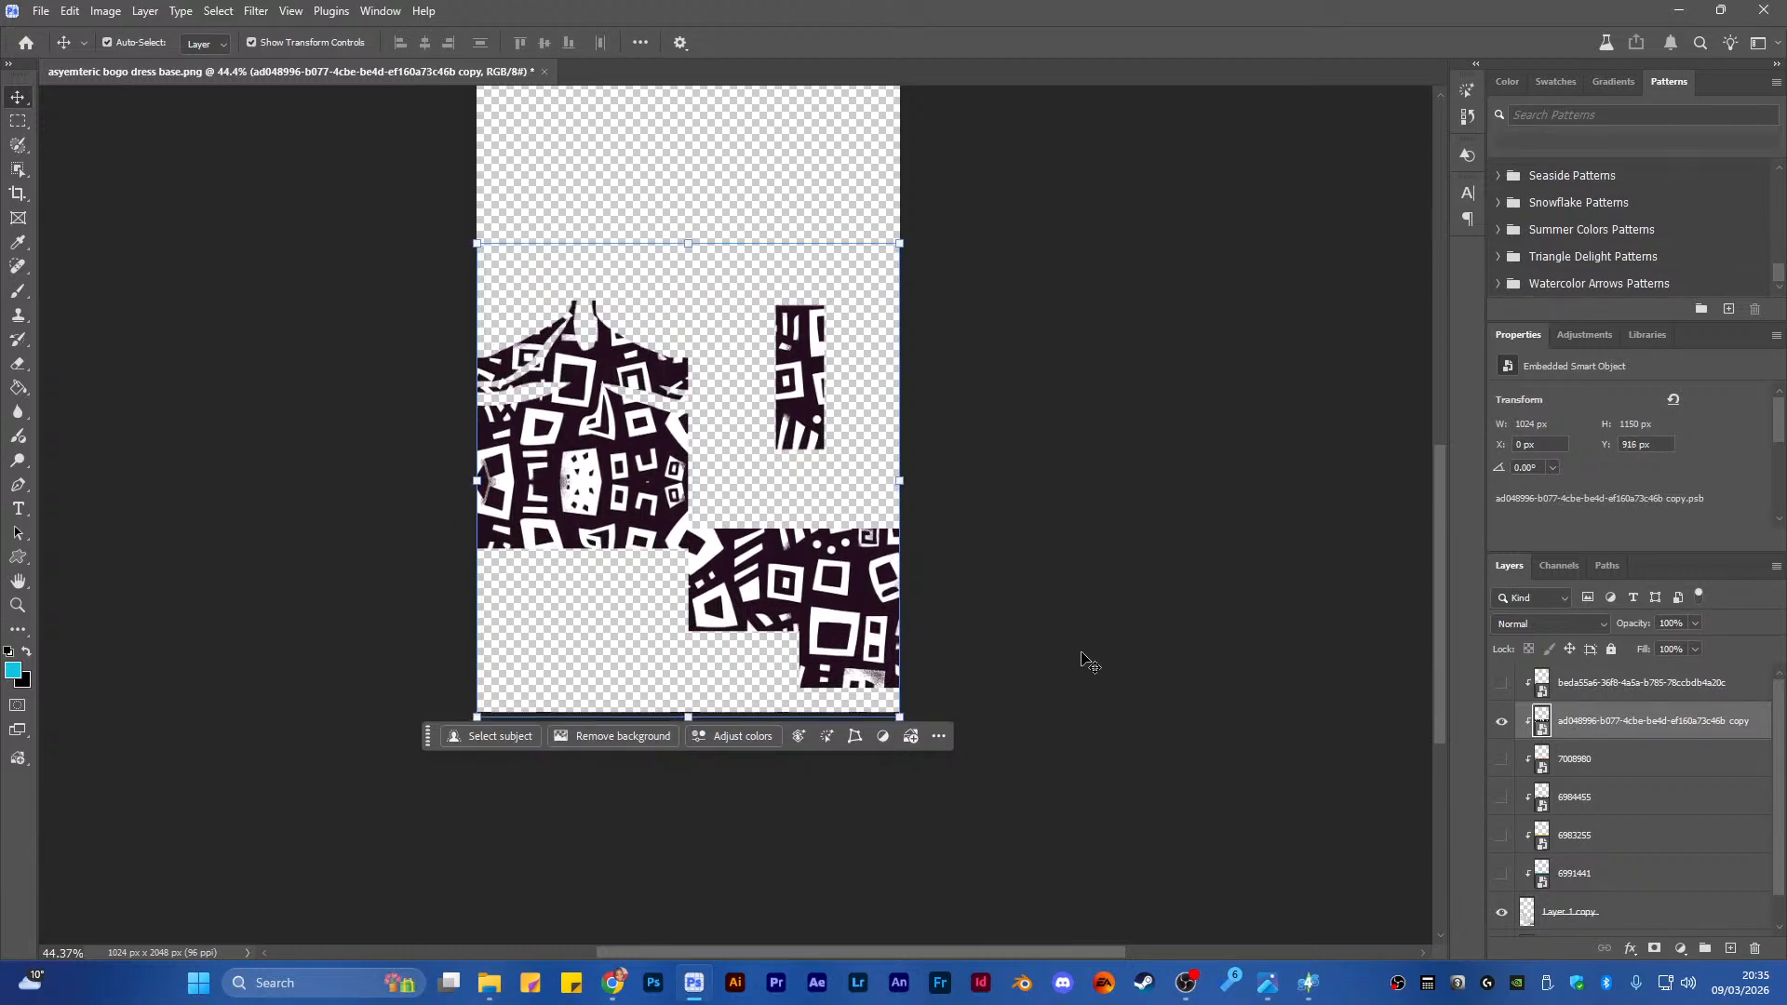
Nudge the combined ad048996 pattern further up over the gown texture to about Y 892 px and deselect it
{"action": "key", "text": "Up"}
{"action": "key", "text": "Up"}
{"action": "key", "text": "Up"}
{"action": "key", "text": "Up"}
{"action": "key", "text": "Up"}
{"action": "key", "text": "Up"}
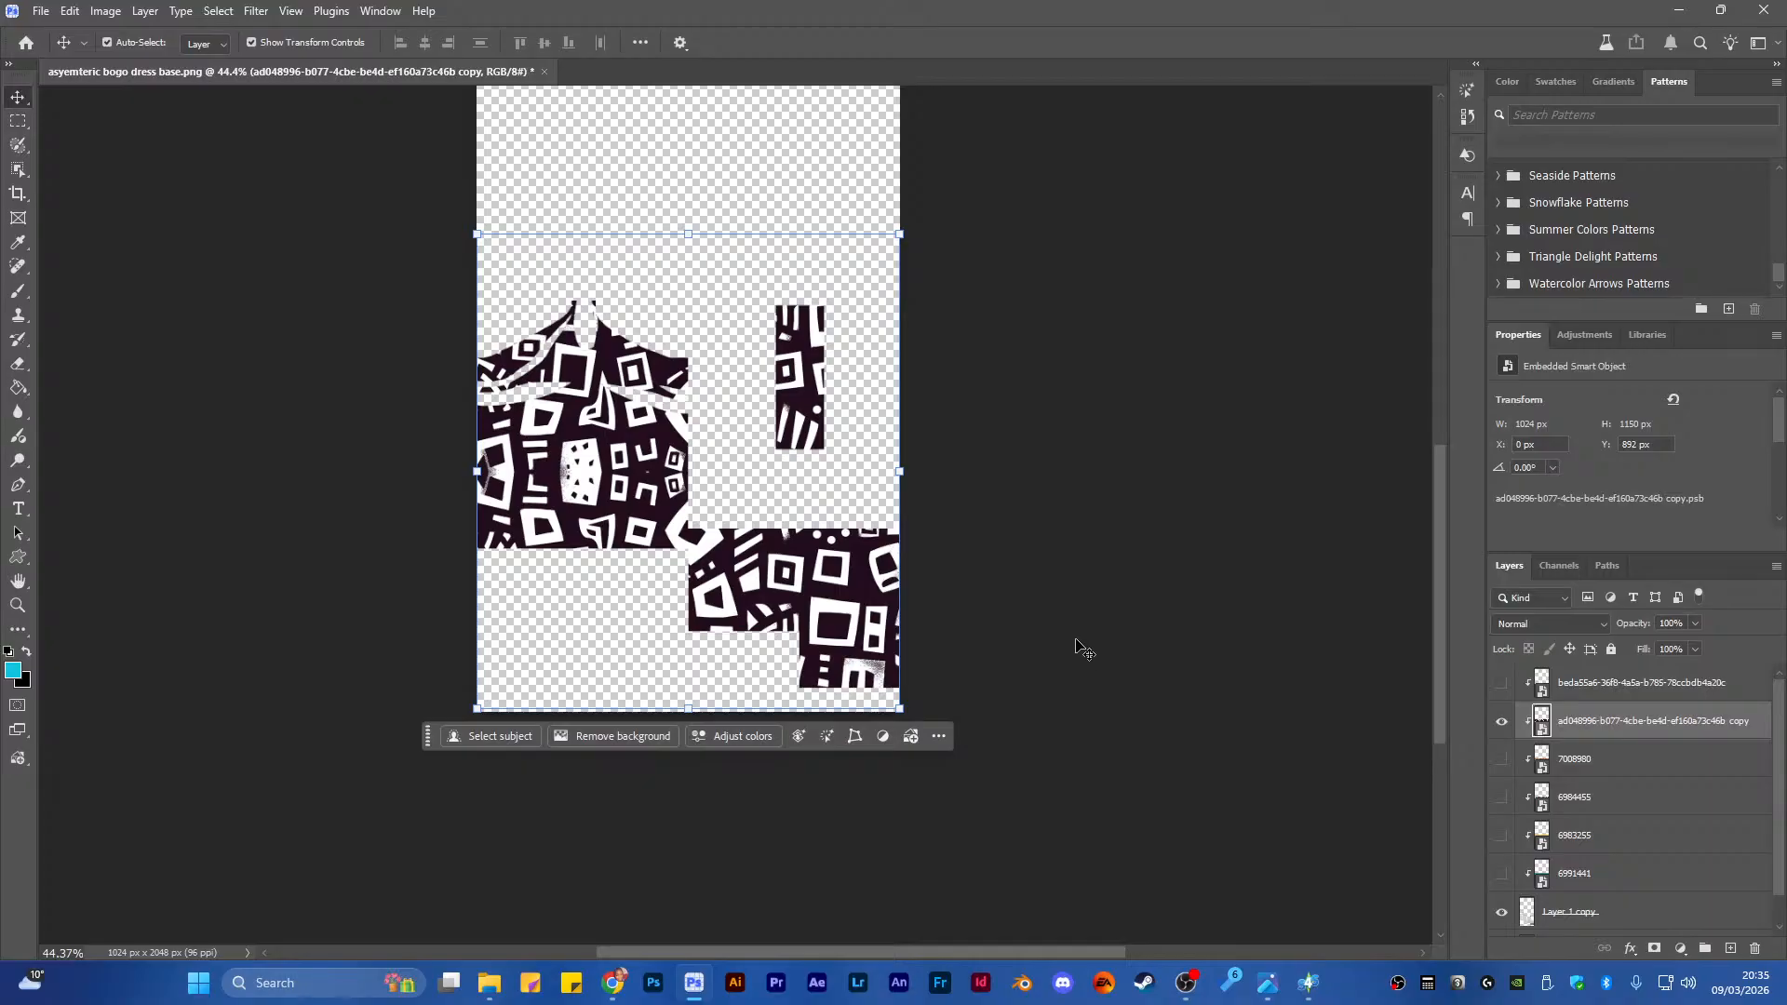
{"action": "left_click", "coordinate": [1079, 649]}
Quick-export the dark geometric texture as a PNG named "asyemteric bogo dress base 5" in the Womens folder
{"action": "left_click", "coordinate": [41, 11]}
{"action": "mouse_move", "coordinate": [85, 343]}
{"action": "left_click", "coordinate": [317, 339]}
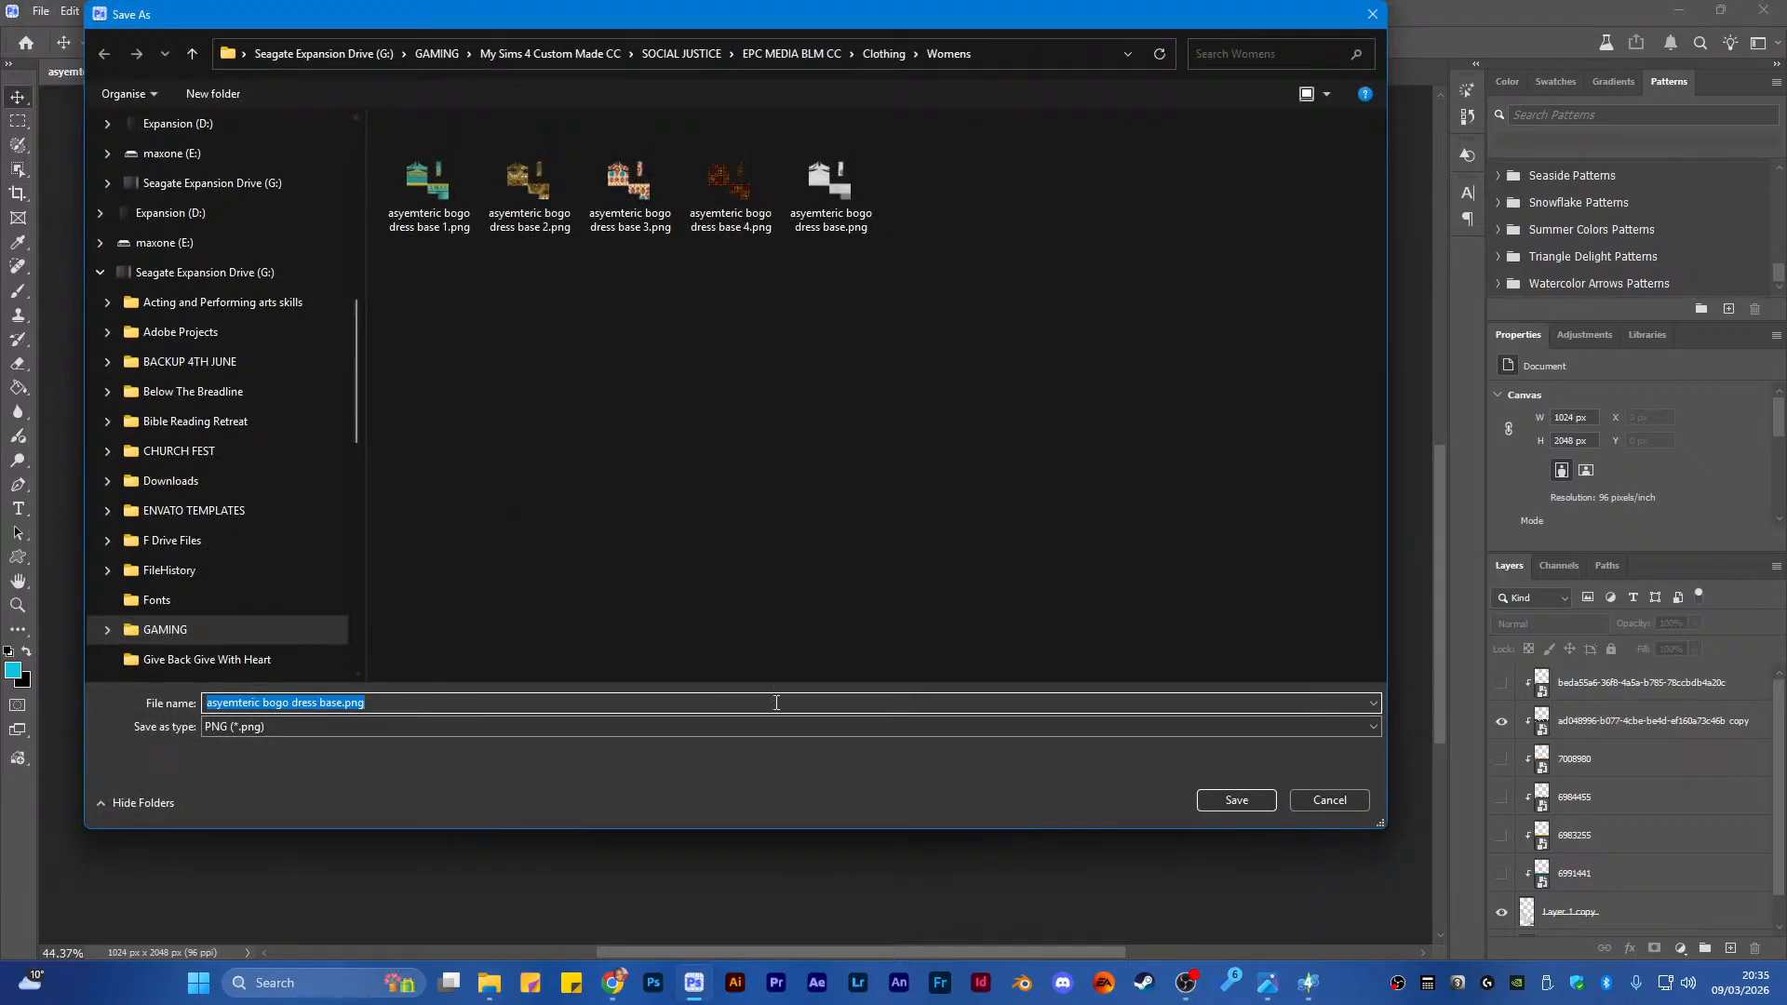
{"action": "left_click", "coordinate": [630, 181]}
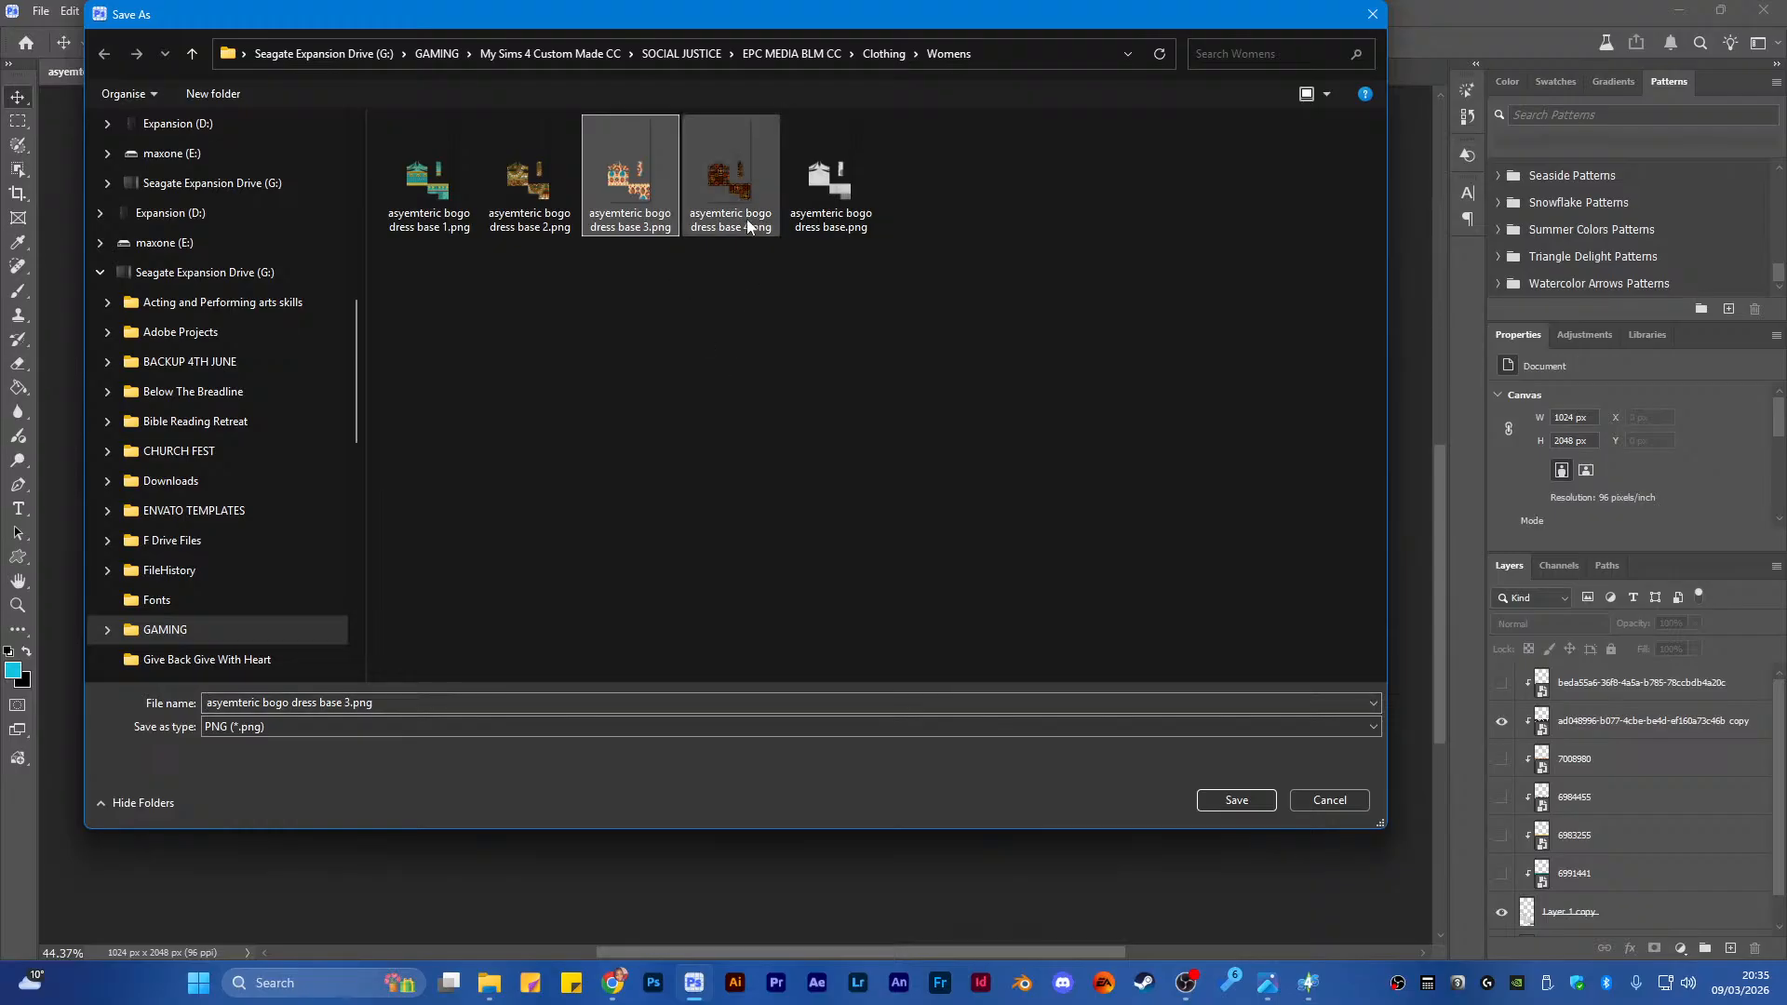
{"action": "left_click", "coordinate": [731, 182]}
{"action": "double_click", "coordinate": [404, 705]}
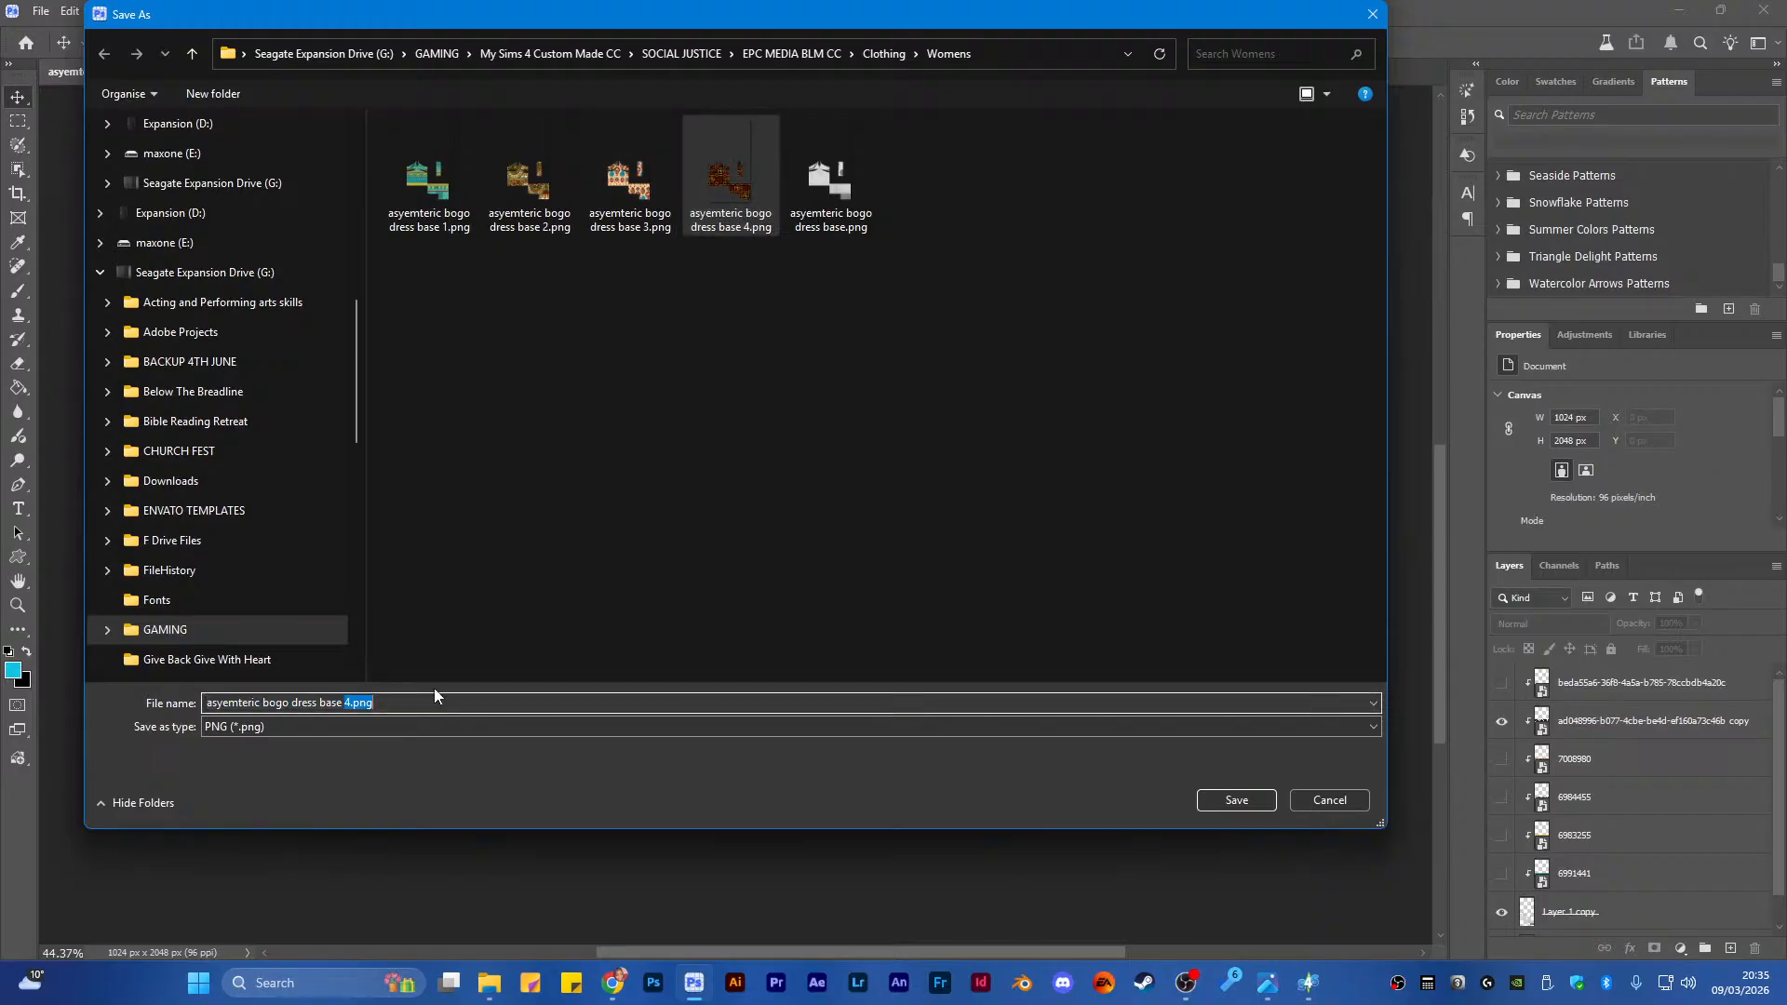
{"action": "type", "text": "5"}
{"action": "key", "text": "Return"}
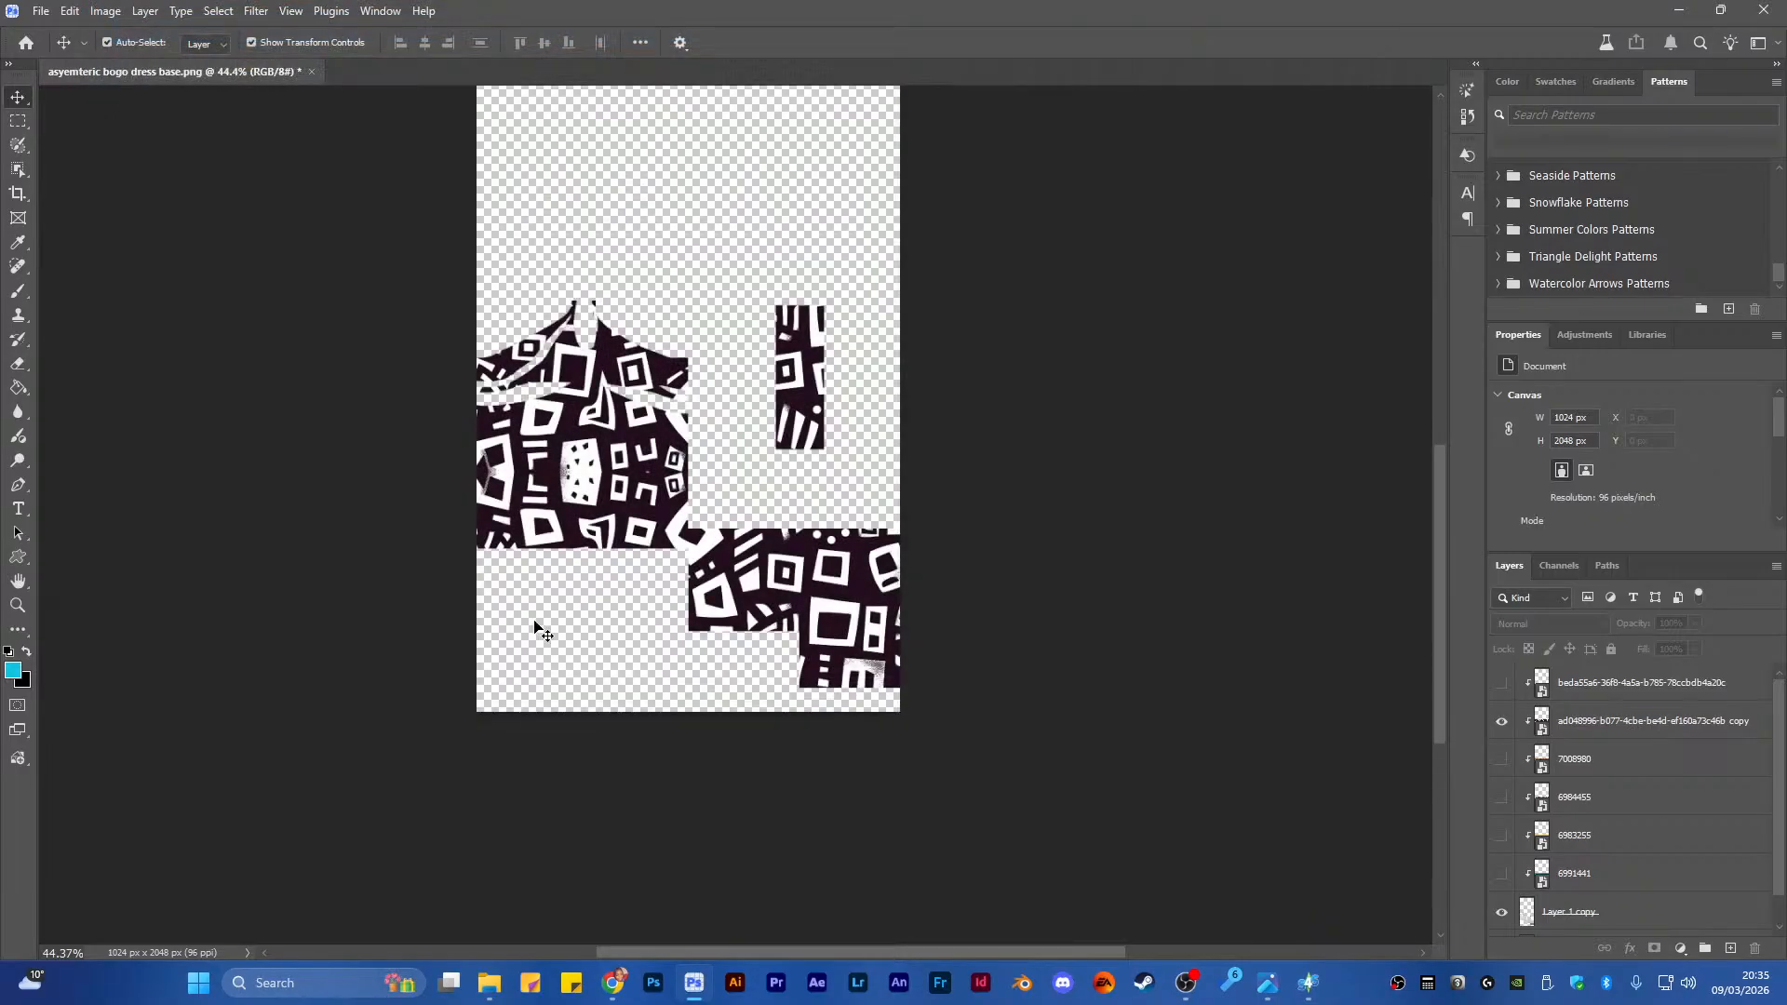
Show the beda55a6 face-pattern layer, hide the ad048996 copy layer, and make beda55a6 the active layer
{"action": "left_click", "coordinate": [1619, 722]}
{"action": "left_click", "coordinate": [1501, 683]}
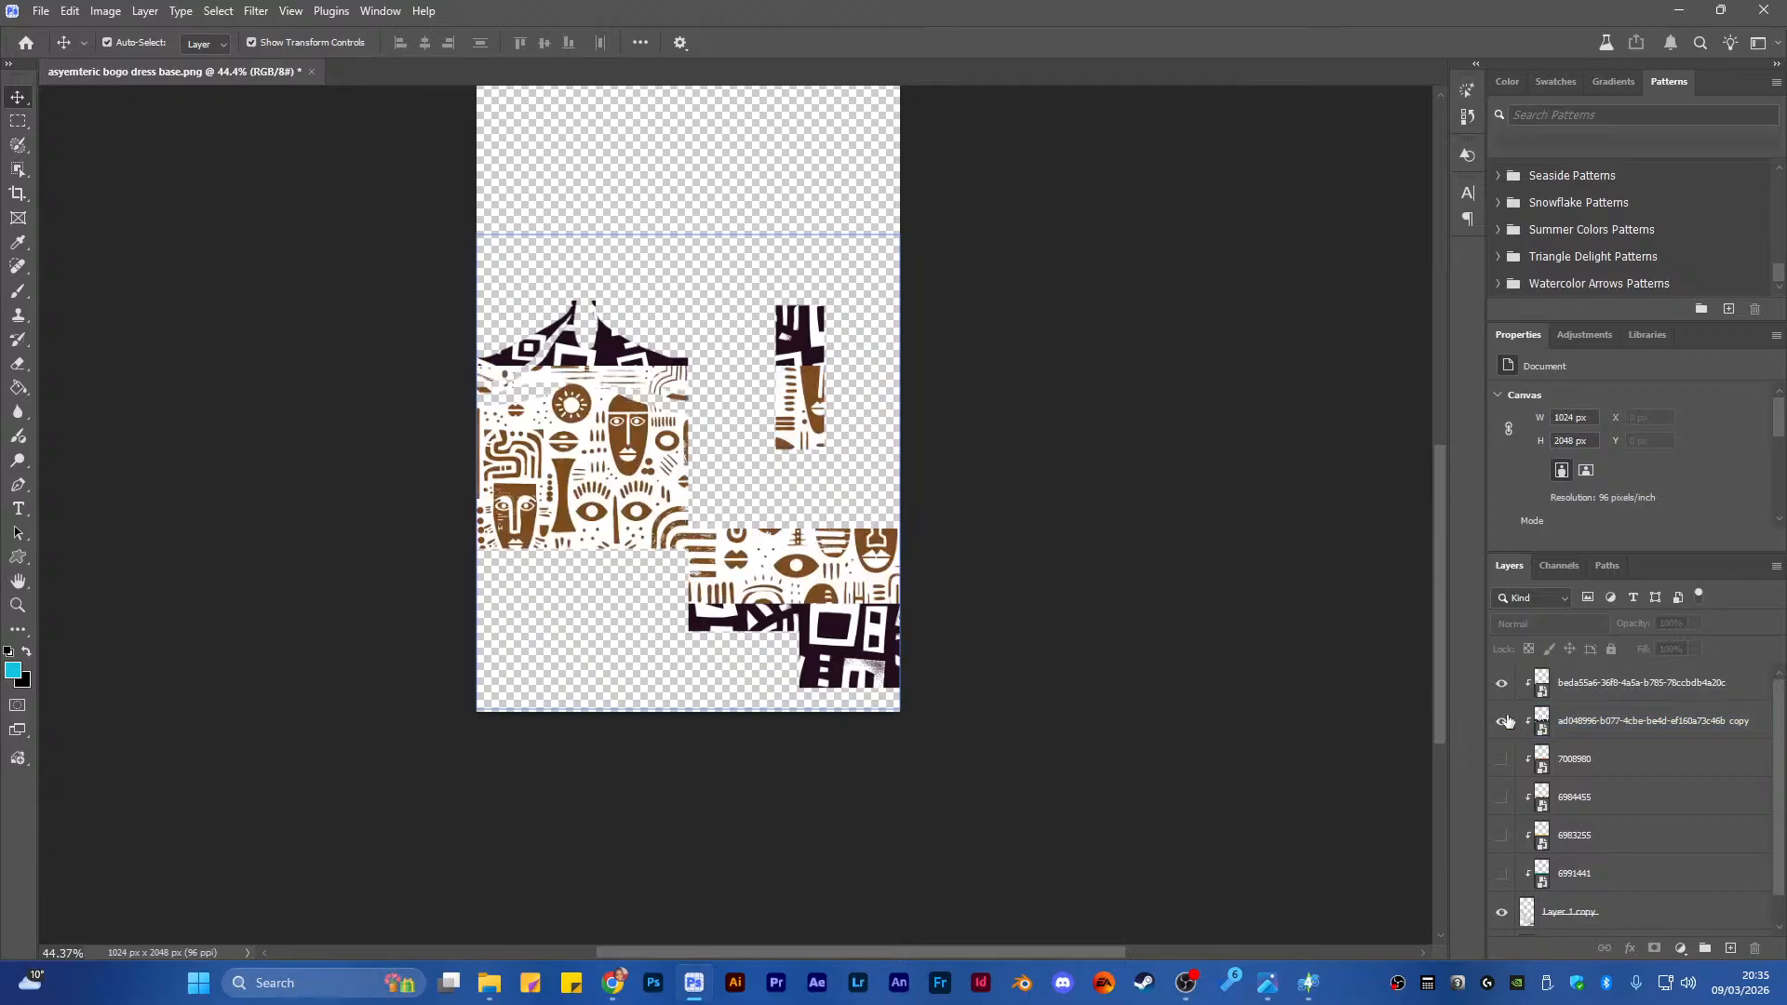
{"action": "left_click", "coordinate": [1502, 722]}
{"action": "left_click", "coordinate": [1582, 683]}
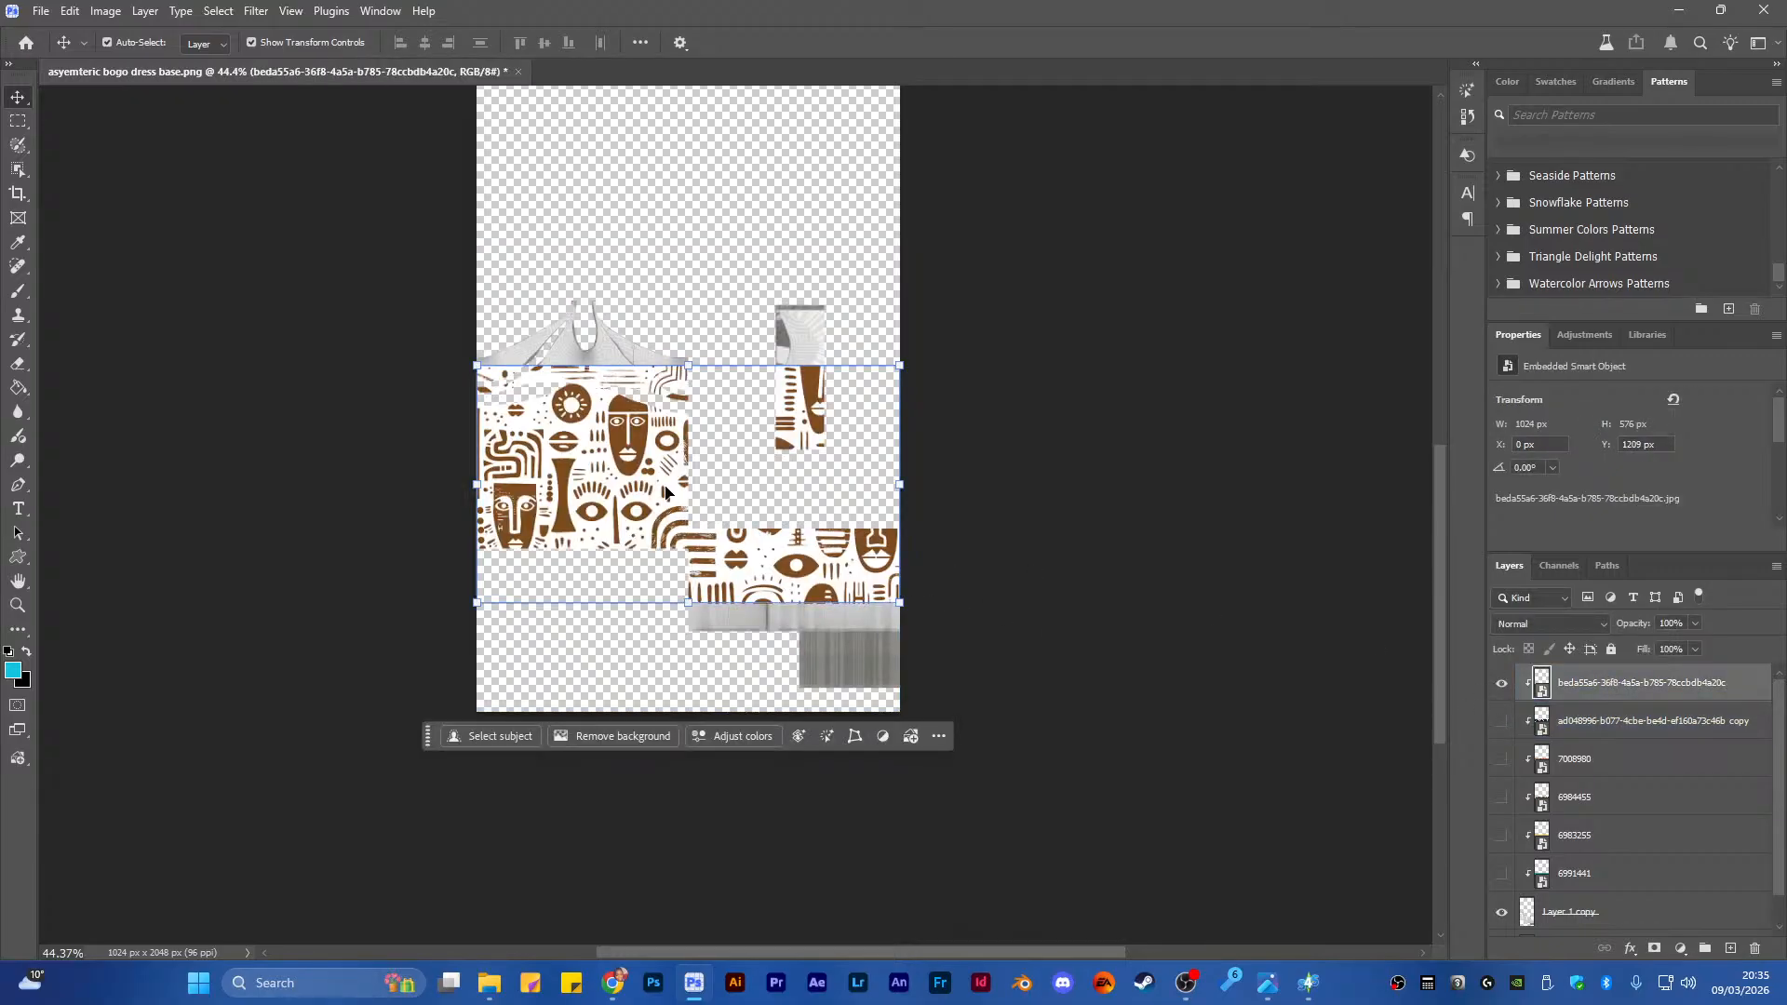
Move the beda55a6 face pattern straight up over the gown texture to about Y 999 px
{"action": "key", "text": "Up"}
{"action": "key", "text": "Up"}
{"action": "key", "text": "Up"}
{"action": "key", "text": "Up"}
{"action": "key", "text": "Up"}
{"action": "key", "text": "Up"}
{"action": "key", "text": "Up"}
{"action": "key", "text": "Up"}
{"action": "key", "text": "Up"}
{"action": "key", "text": "Up"}
{"action": "key", "text": "Up"}
{"action": "key", "text": "Up"}
{"action": "key", "text": "Up"}
{"action": "key", "text": "Up"}
{"action": "key", "text": "Up"}
{"action": "key", "text": "Up"}
{"action": "key", "text": "Up"}
{"action": "key", "text": "Up"}
{"action": "key", "text": "Up"}
{"action": "key", "text": "Up"}
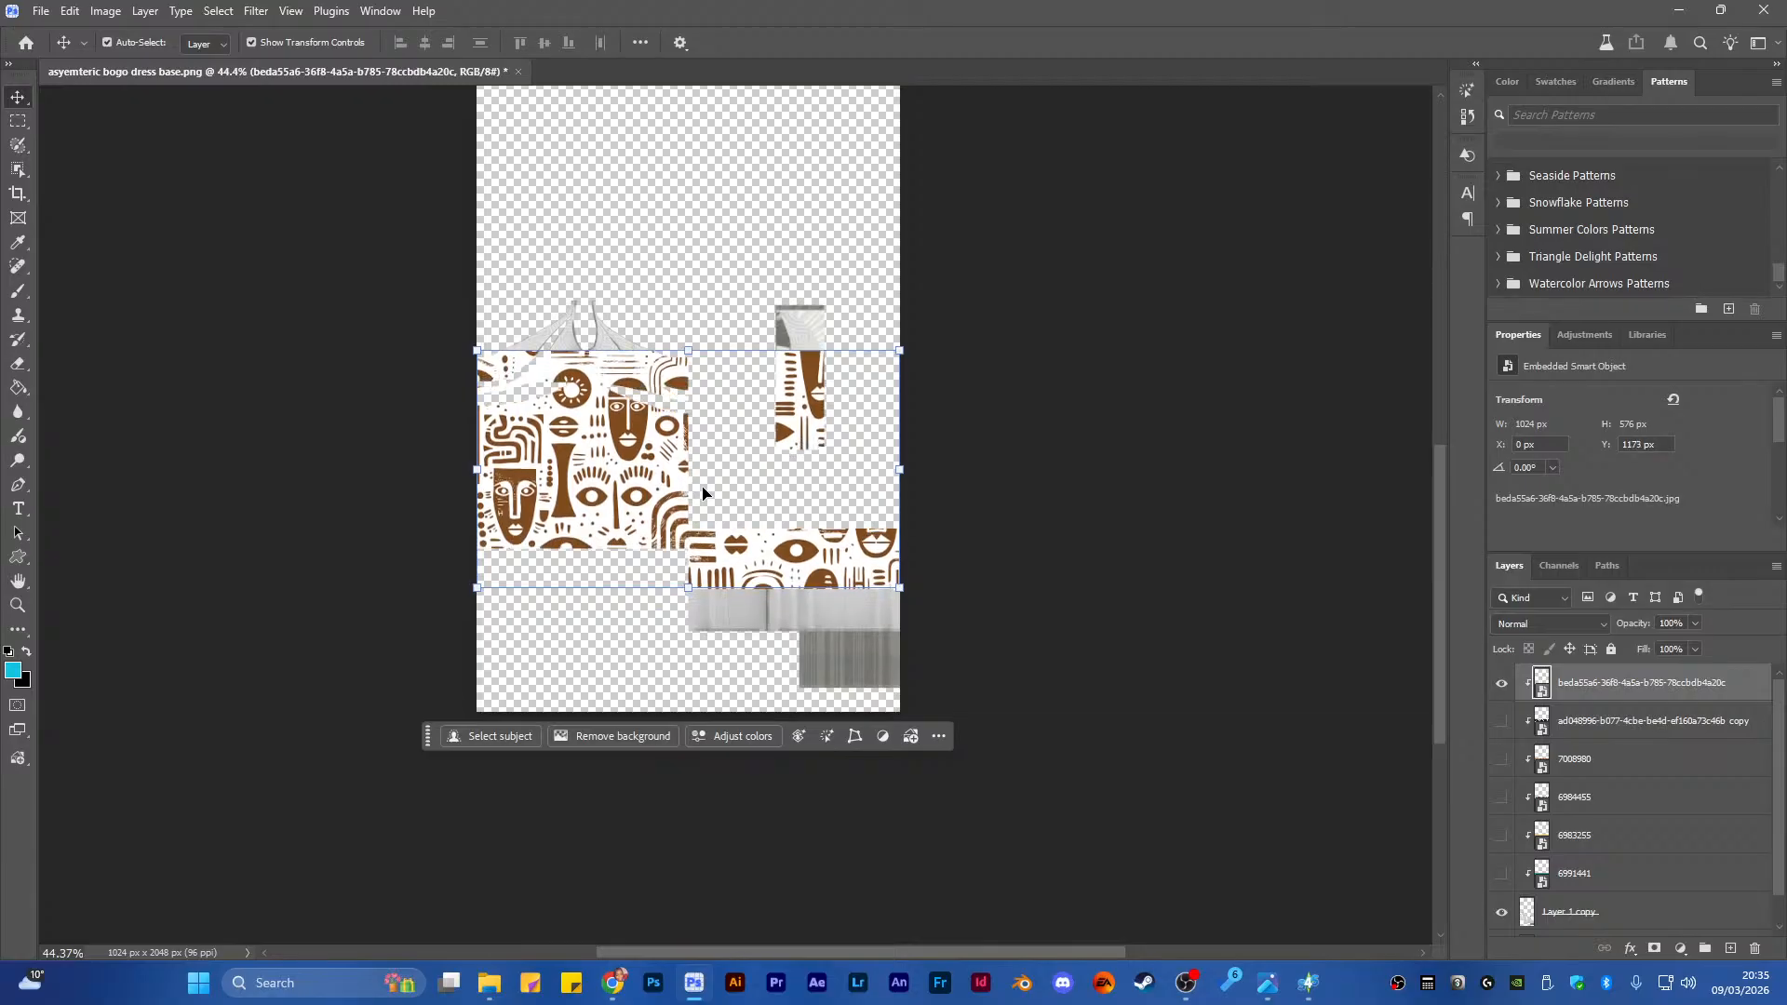
{"action": "key", "text": "shift+Up"}
{"action": "key", "text": "shift+Up"}
{"action": "key", "text": "shift+Up"}
{"action": "key", "text": "shift+Up"}
{"action": "key", "text": "shift+Up"}
{"action": "key", "text": "shift+Up"}
{"action": "key", "text": "shift+Up"}
{"action": "key", "text": "shift+Up"}
{"action": "key", "text": "shift+Up"}
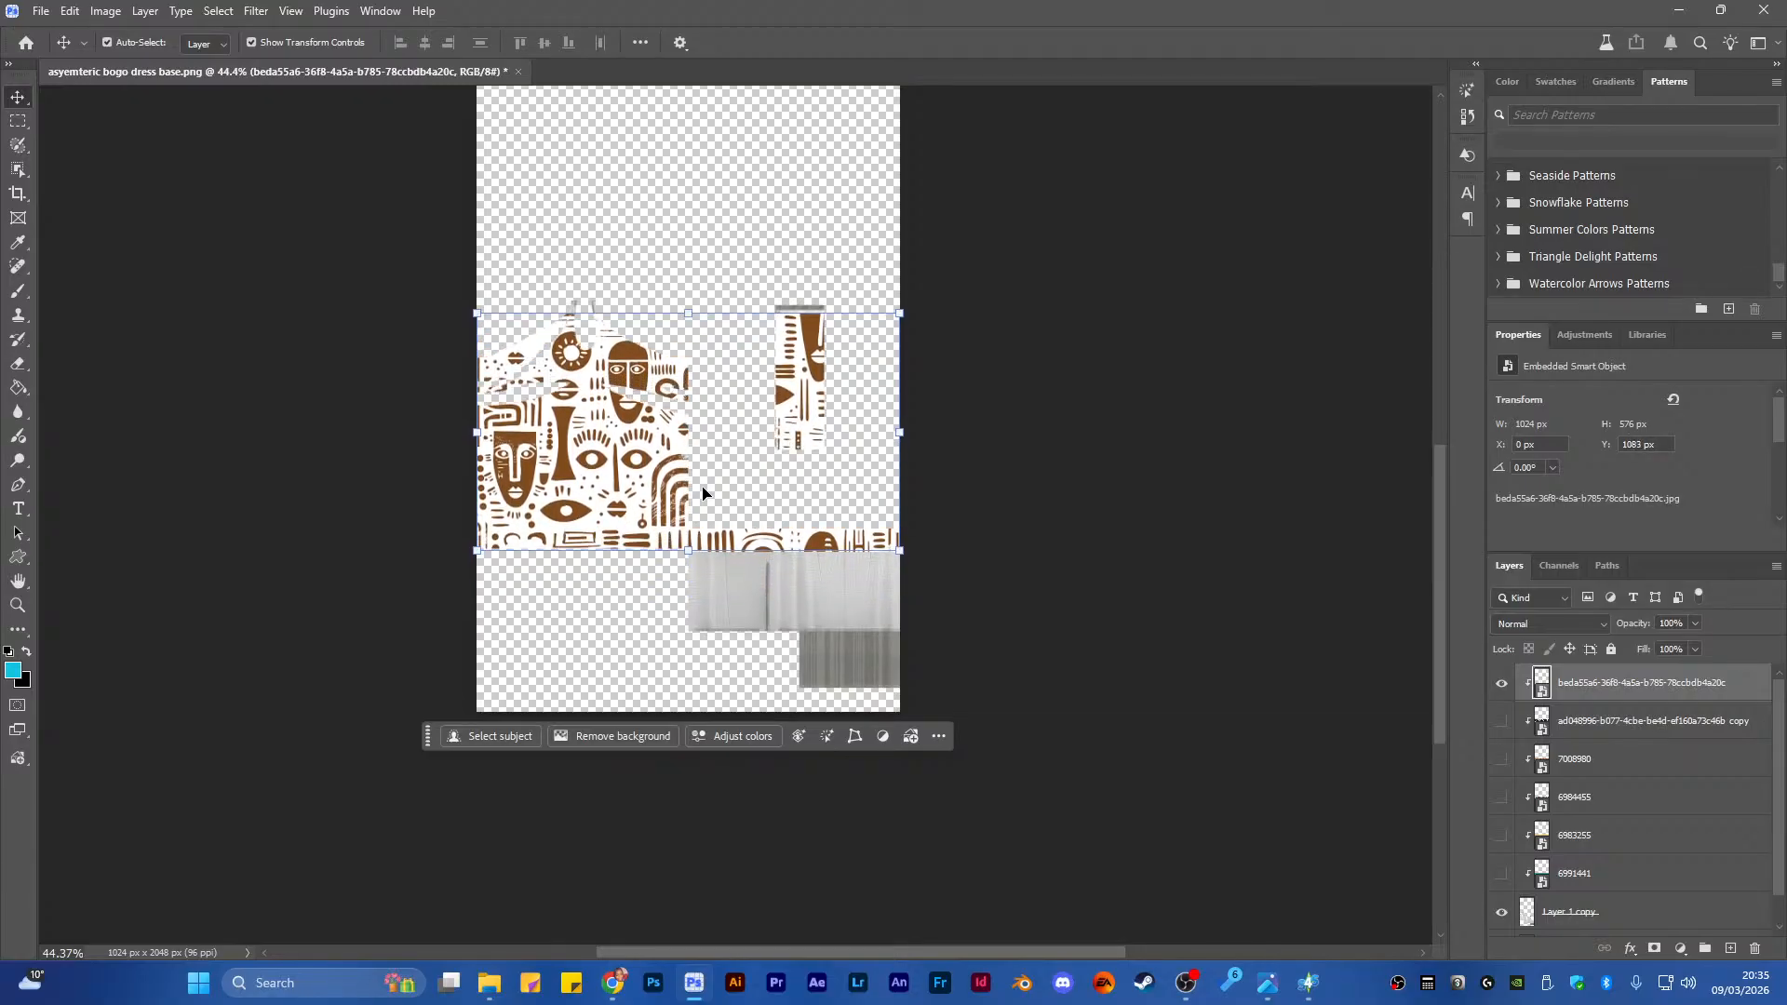
{"action": "key", "text": "Up"}
{"action": "key", "text": "Up"}
{"action": "key", "text": "Up"}
{"action": "key", "text": "Up"}
{"action": "key", "text": "Up"}
{"action": "key", "text": "Up"}
{"action": "key", "text": "Up"}
{"action": "key", "text": "Up"}
{"action": "key", "text": "Up"}
{"action": "key", "text": "Up"}
{"action": "key", "text": "Up"}
{"action": "key", "text": "Up"}
{"action": "key", "text": "Up"}
{"action": "key", "text": "Up"}
{"action": "key", "text": "Up"}
{"action": "key", "text": "Up"}
{"action": "key", "text": "Up"}
{"action": "key", "text": "Up"}
{"action": "key", "text": "Up"}
{"action": "key", "text": "Up"}
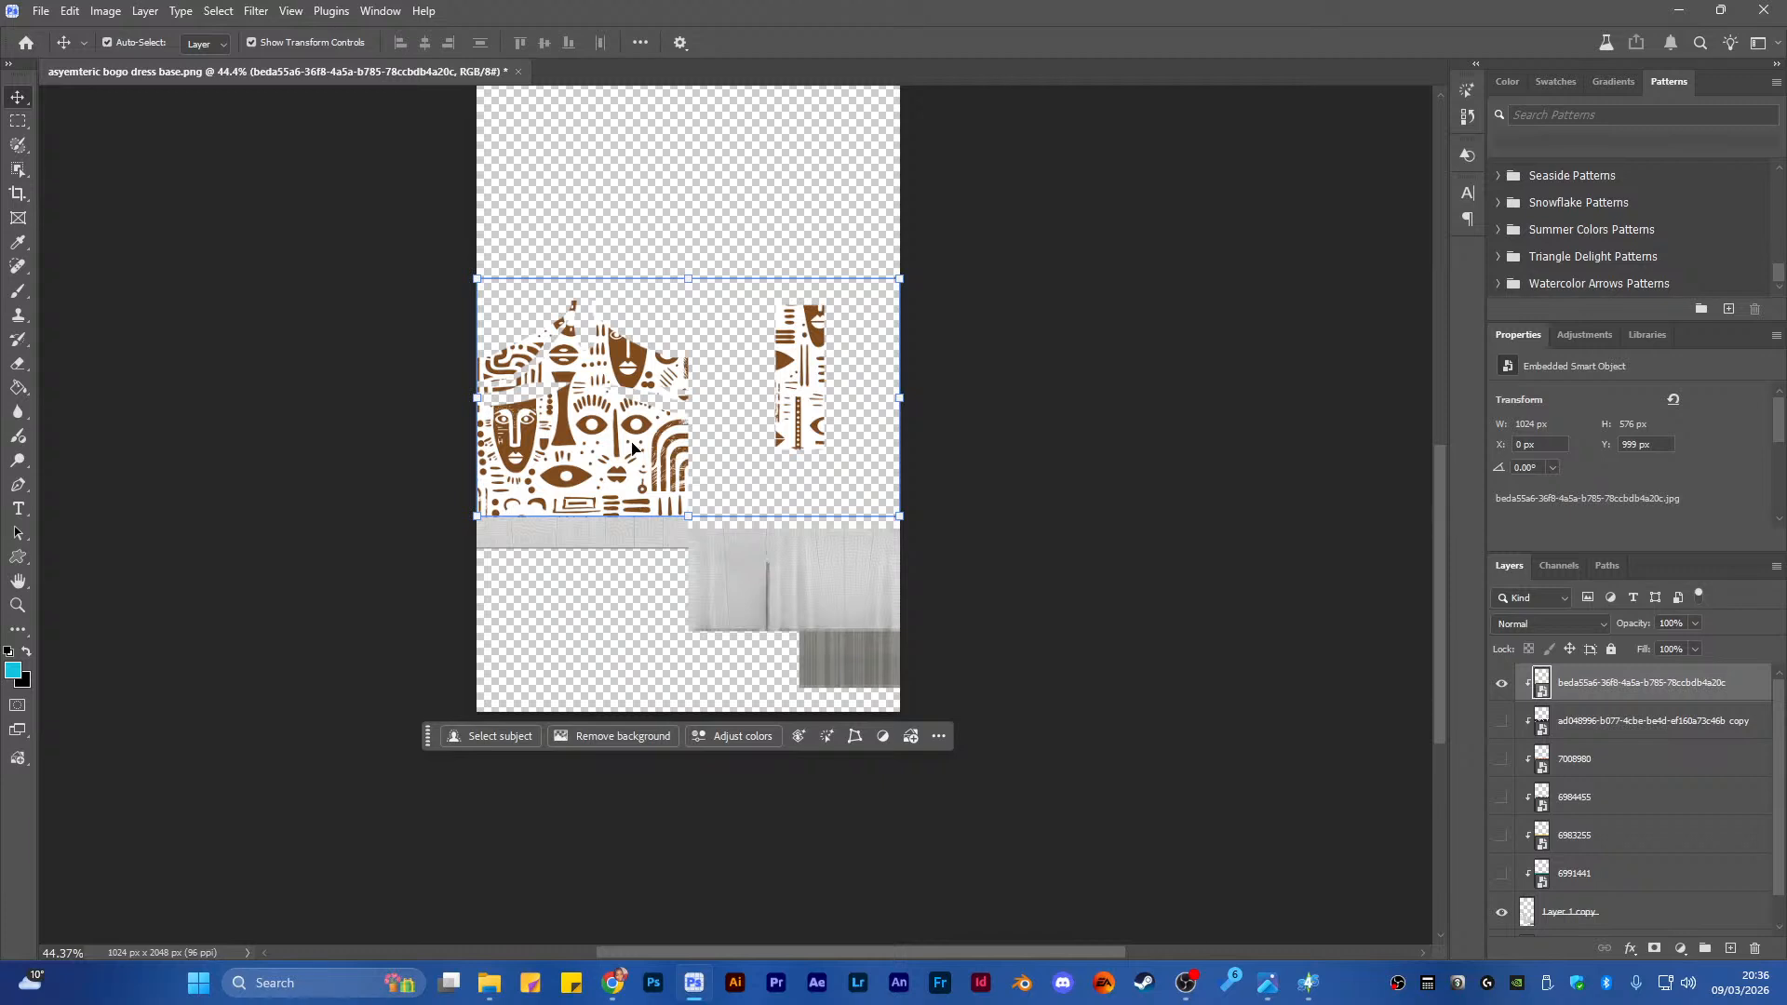
Duplicate the beda55a6 pattern directly beneath the original and fine-tune the copy's position to about Y 1577 px
{"action": "left_click_drag", "start_coordinate": [619, 438], "coordinate": [621, 675]}
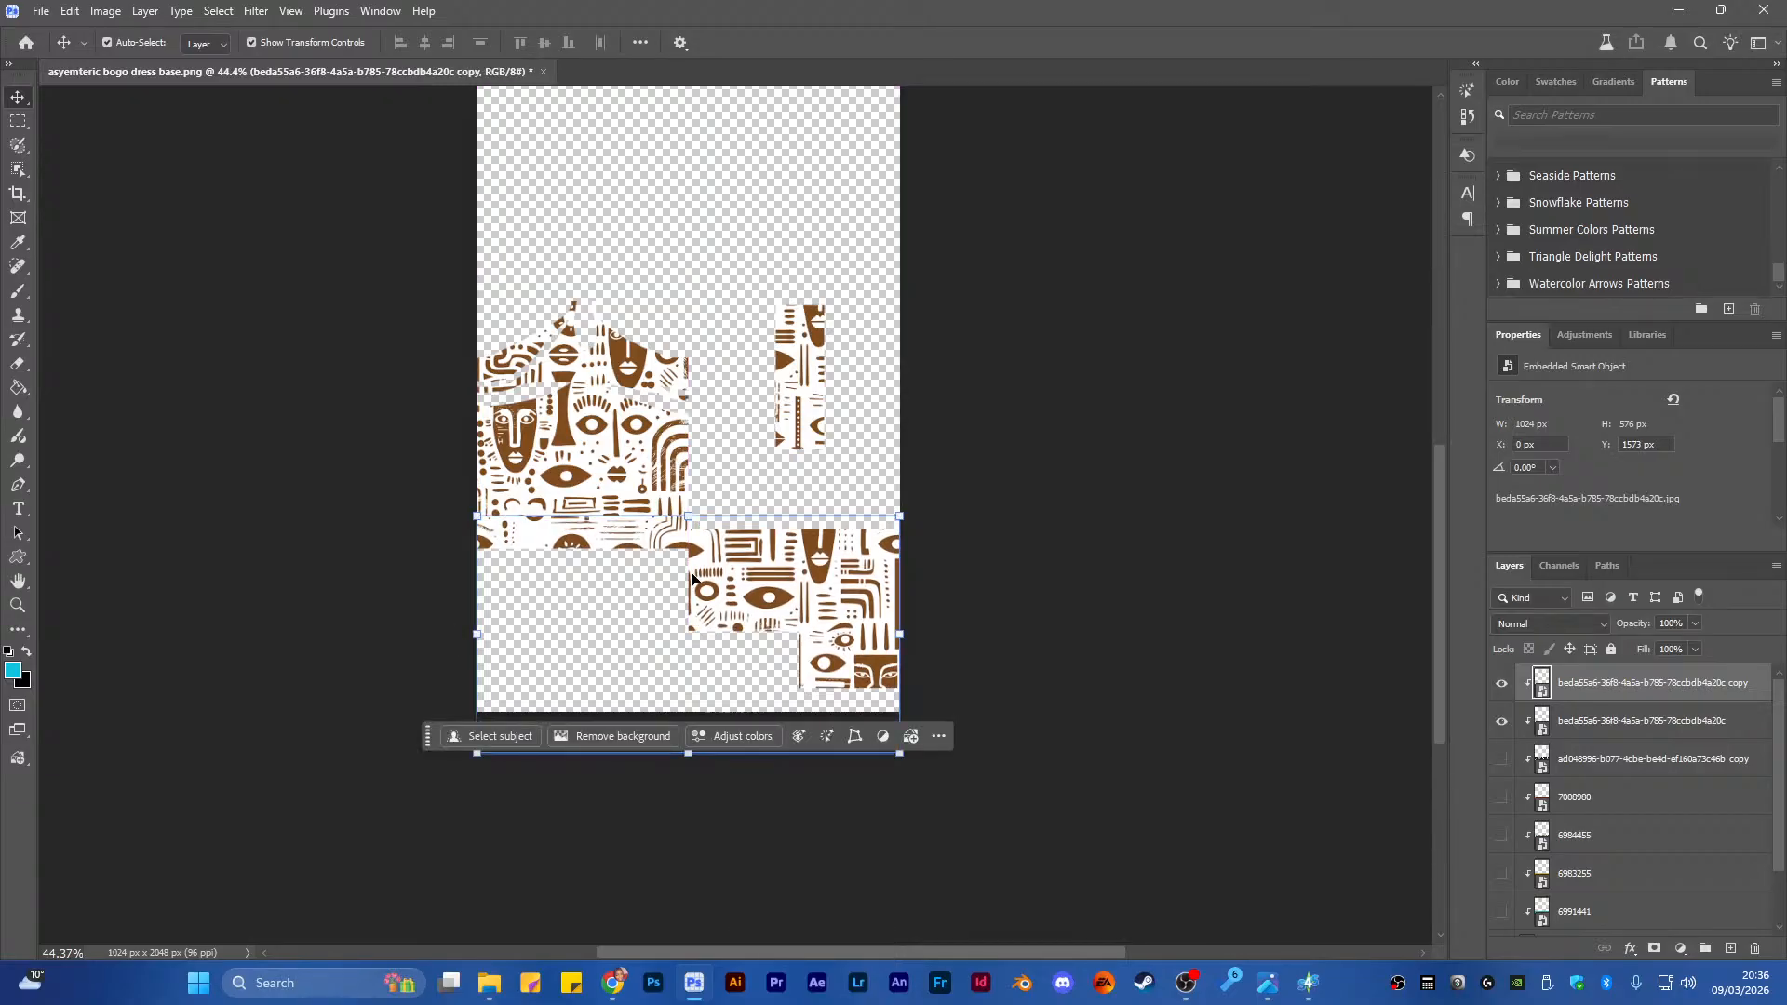
{"action": "key", "text": "Down"}
{"action": "key", "text": "Down"}
{"action": "key", "text": "Down"}
{"action": "key", "text": "Down"}
{"action": "key", "text": "Down"}
{"action": "key", "text": "Down"}
{"action": "key", "text": "Down"}
{"action": "key", "text": "Down"}
{"action": "key", "text": "Down"}
{"action": "key", "text": "Down"}
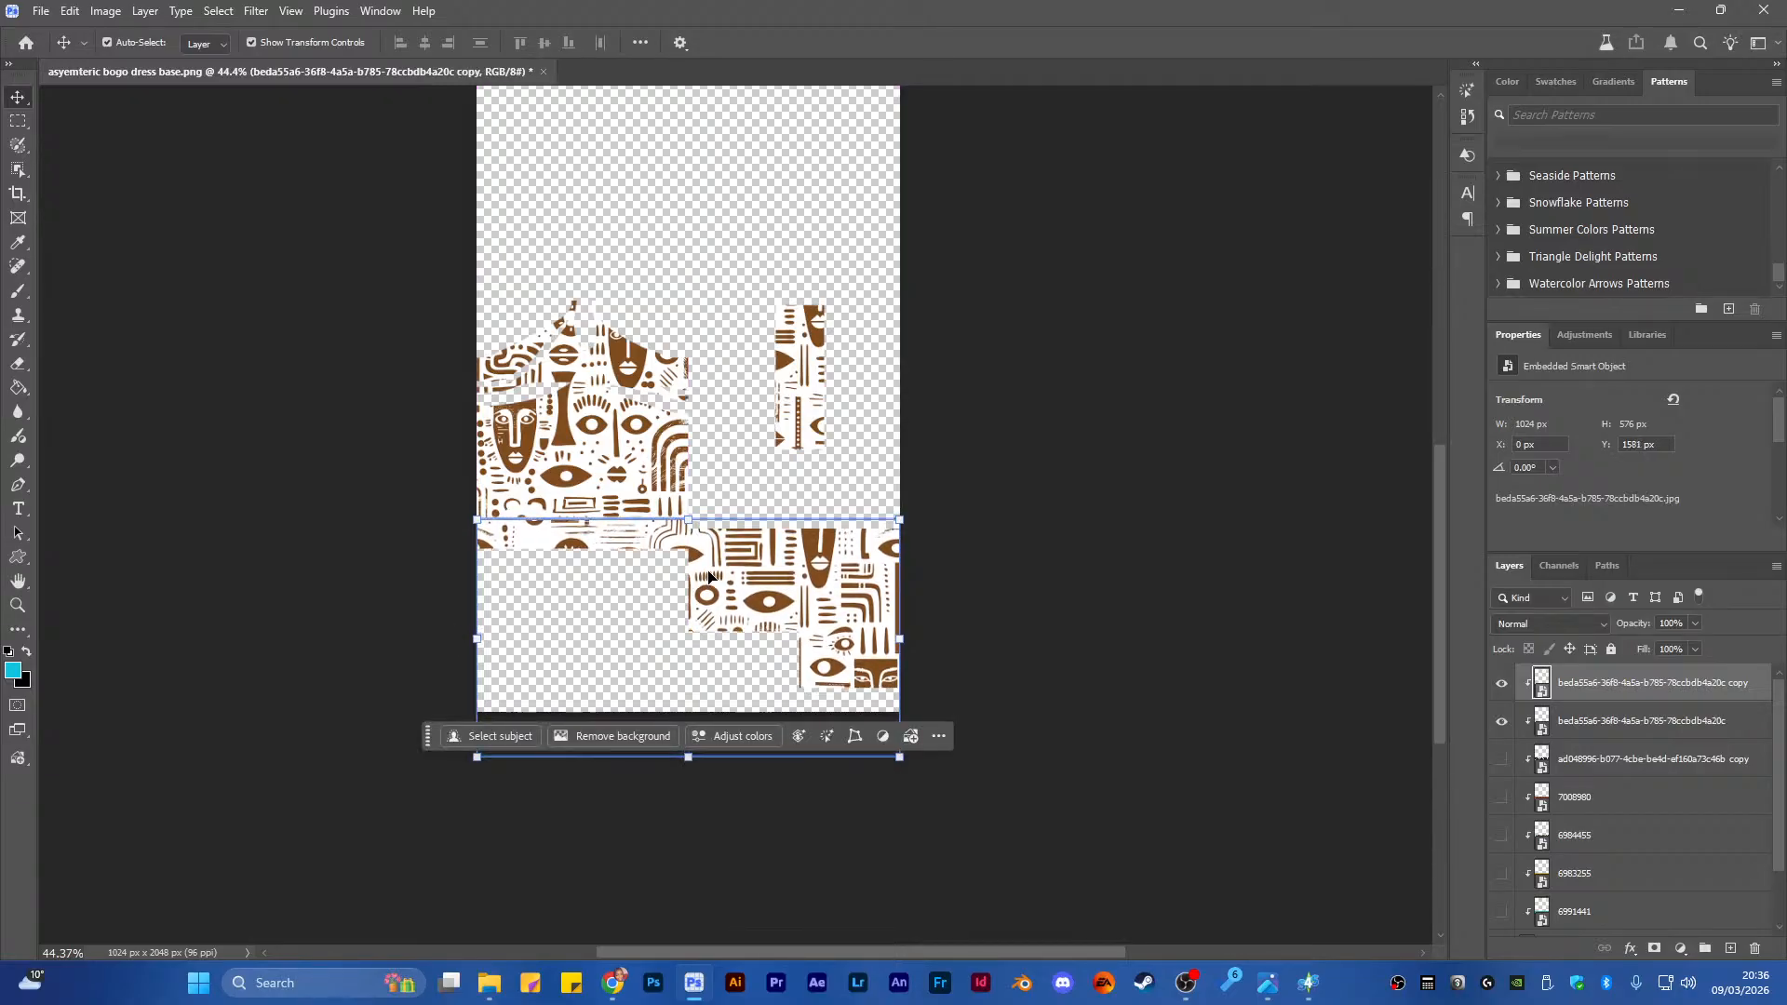
{"action": "key", "text": "Up"}
{"action": "key", "text": "Up"}
{"action": "key", "text": "Up"}
{"action": "key", "text": "Up"}
{"action": "key", "text": "Up"}
{"action": "key", "text": "Up"}
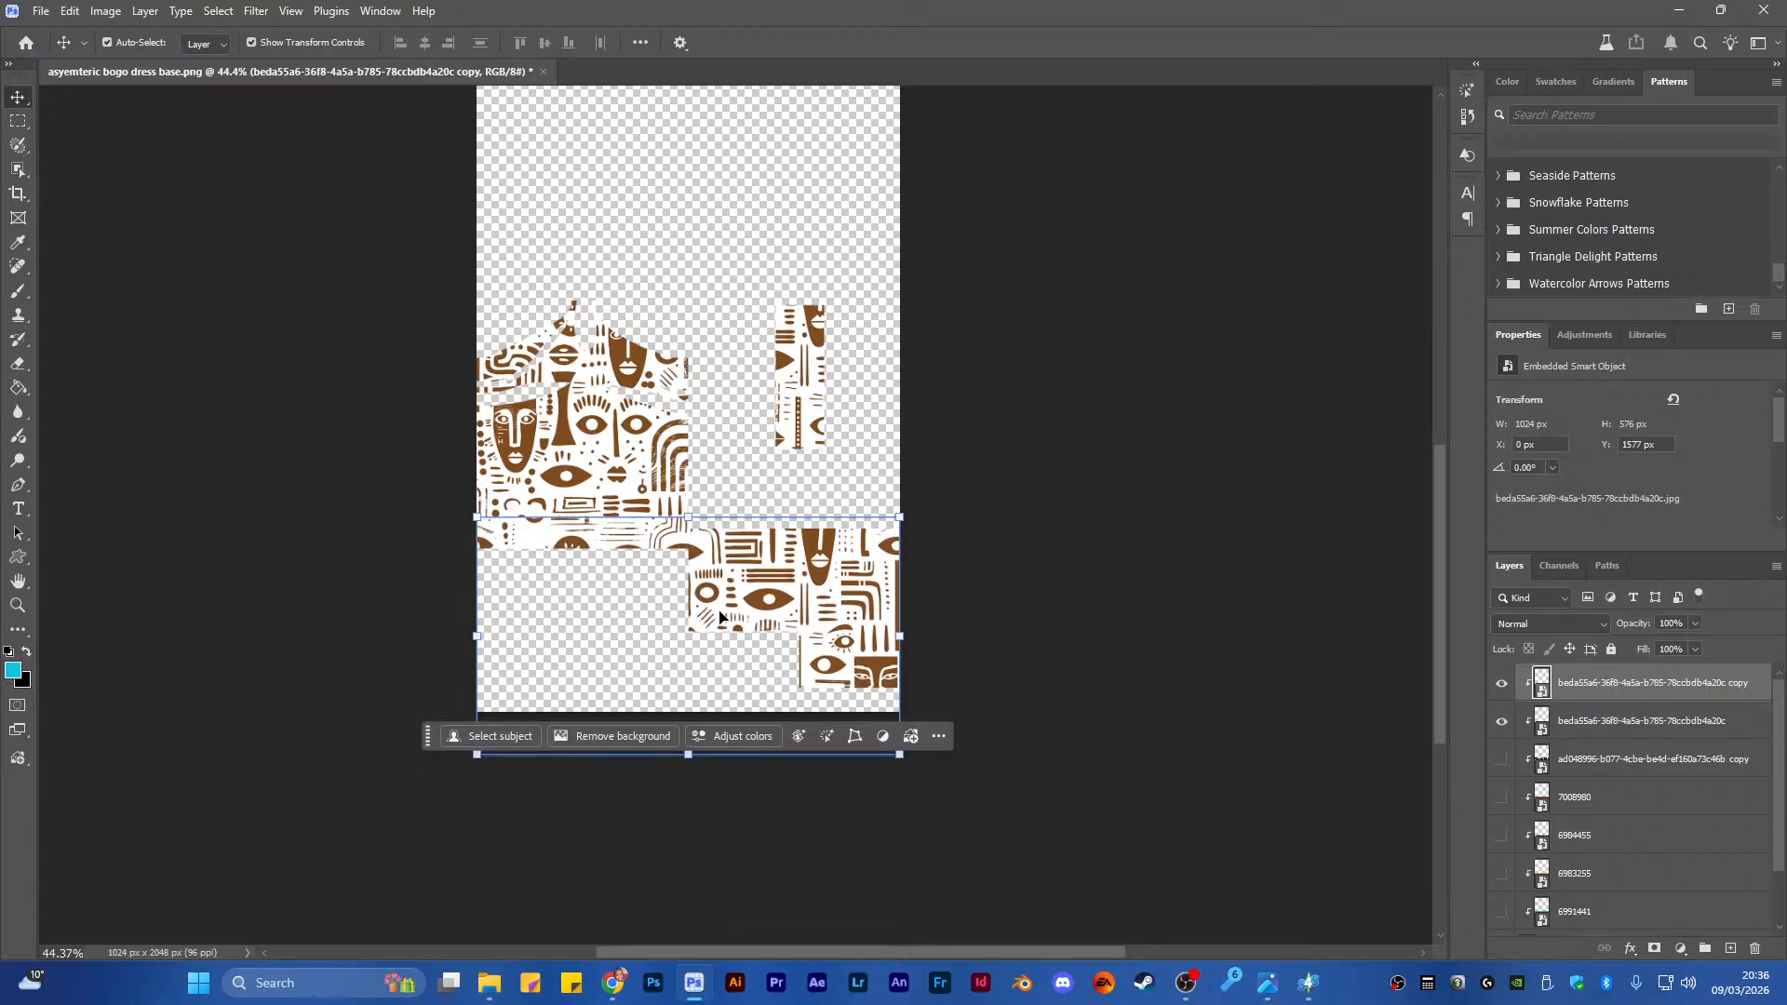
Flip the lower beda55a6 copy vertically, nudge it slightly up against the original, and inspect the join
{"action": "left_click", "coordinate": [270, 563]}
{"action": "left_click", "coordinate": [537, 559]}
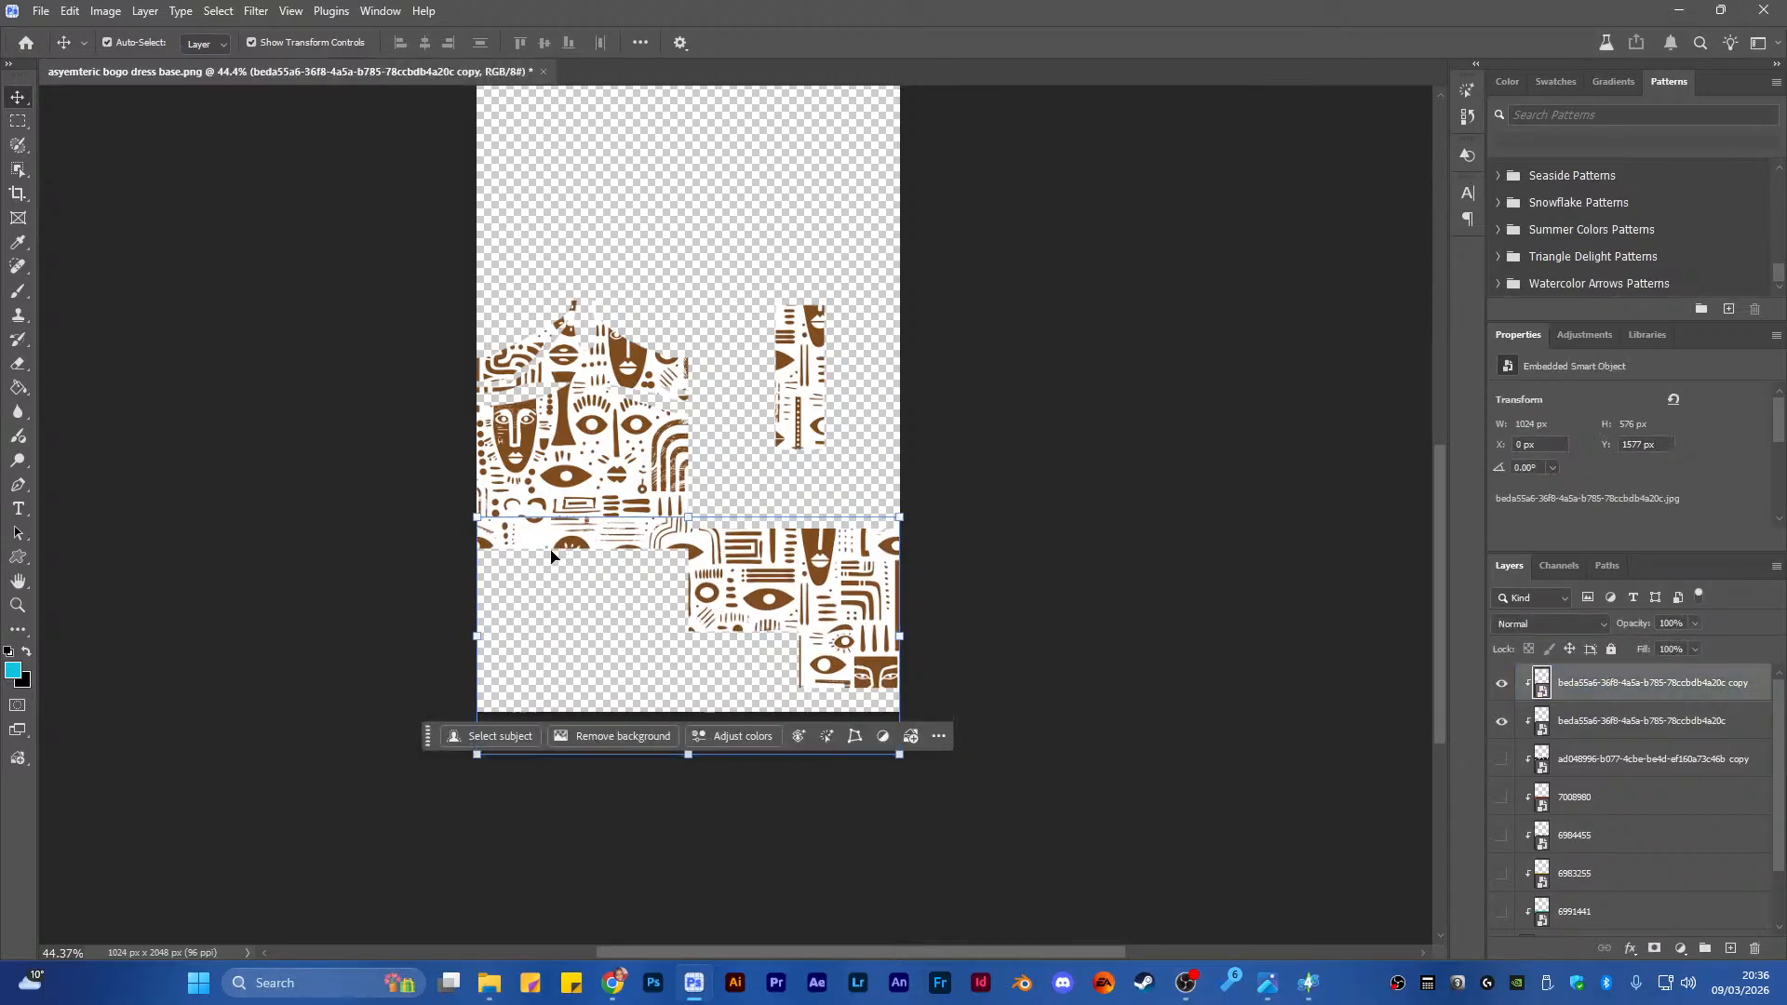
{"action": "key", "text": "ctrl+t"}
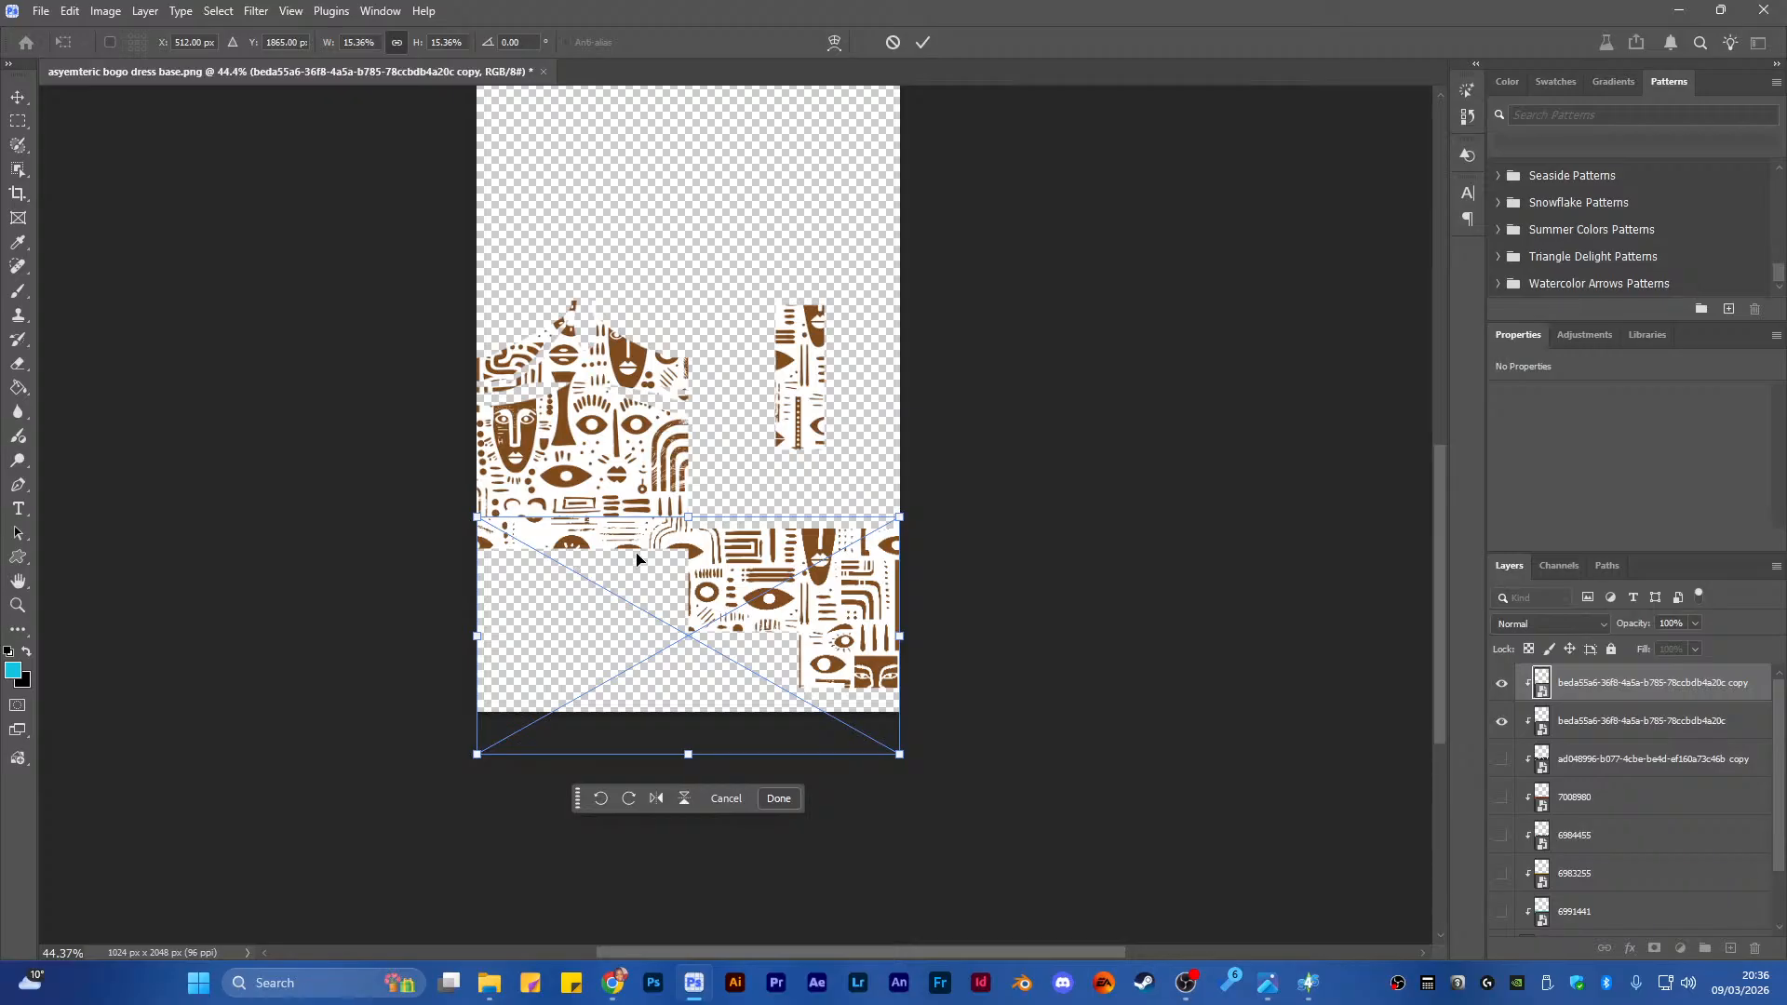
{"action": "left_click", "coordinate": [685, 799]}
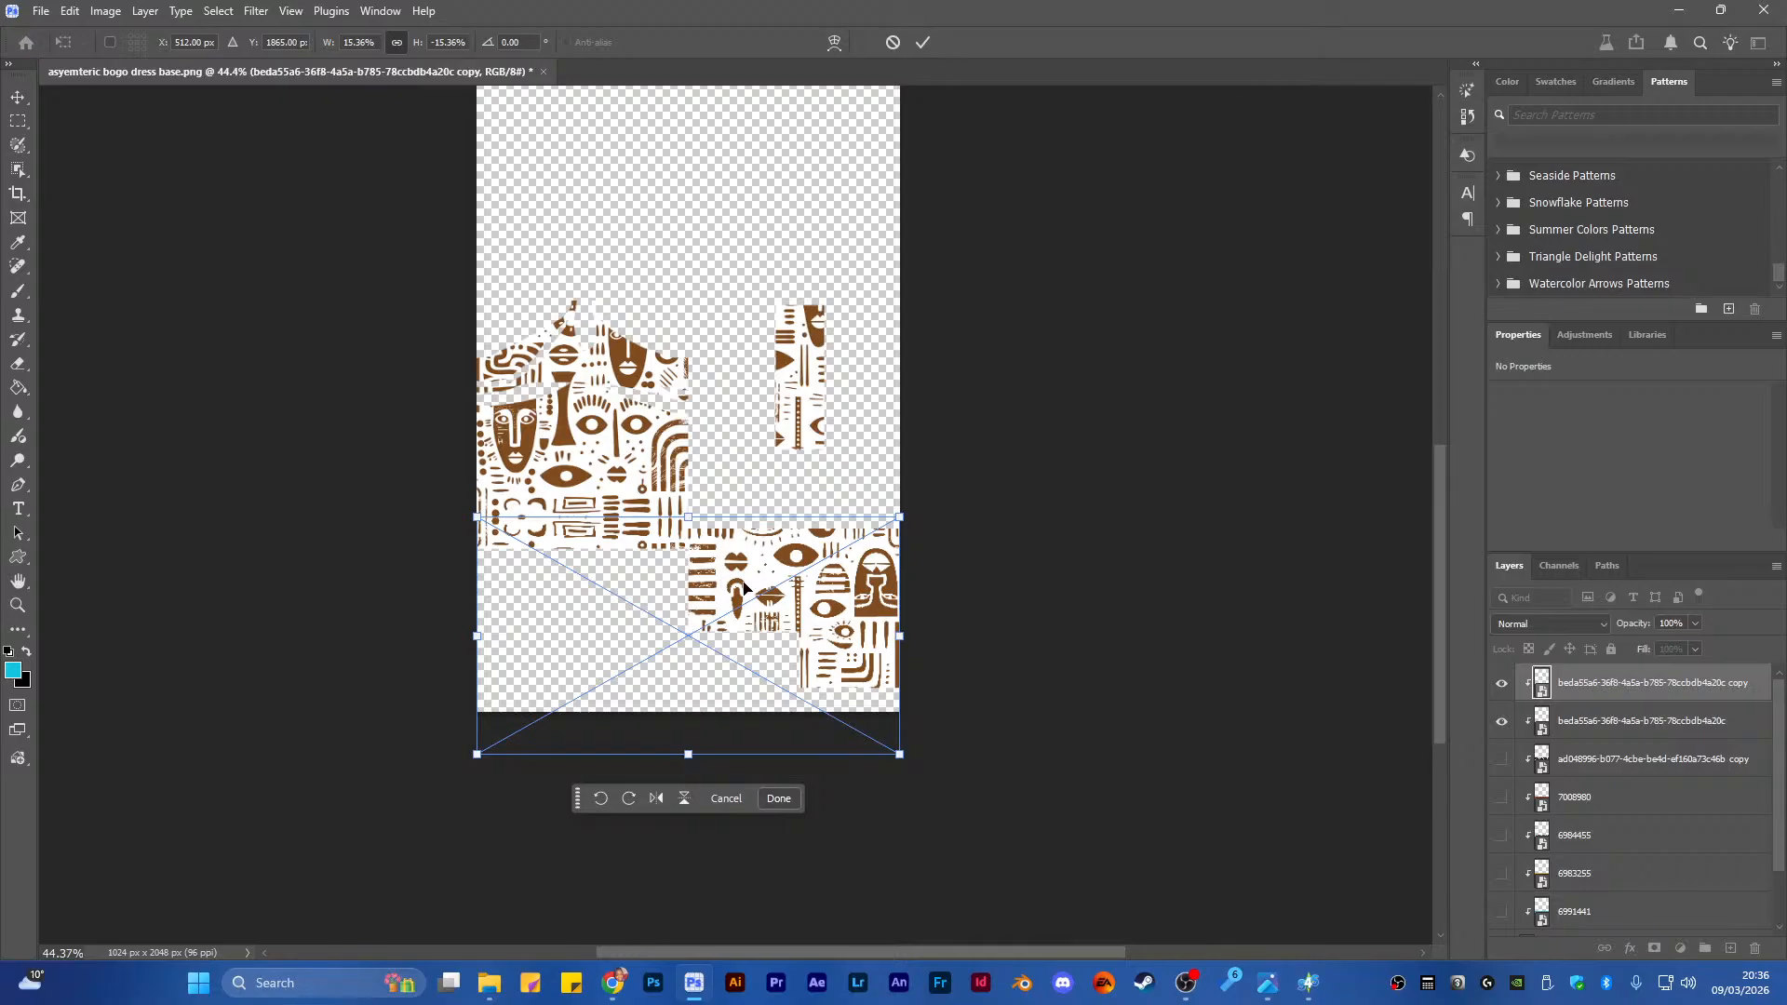
{"action": "key", "text": "Up"}
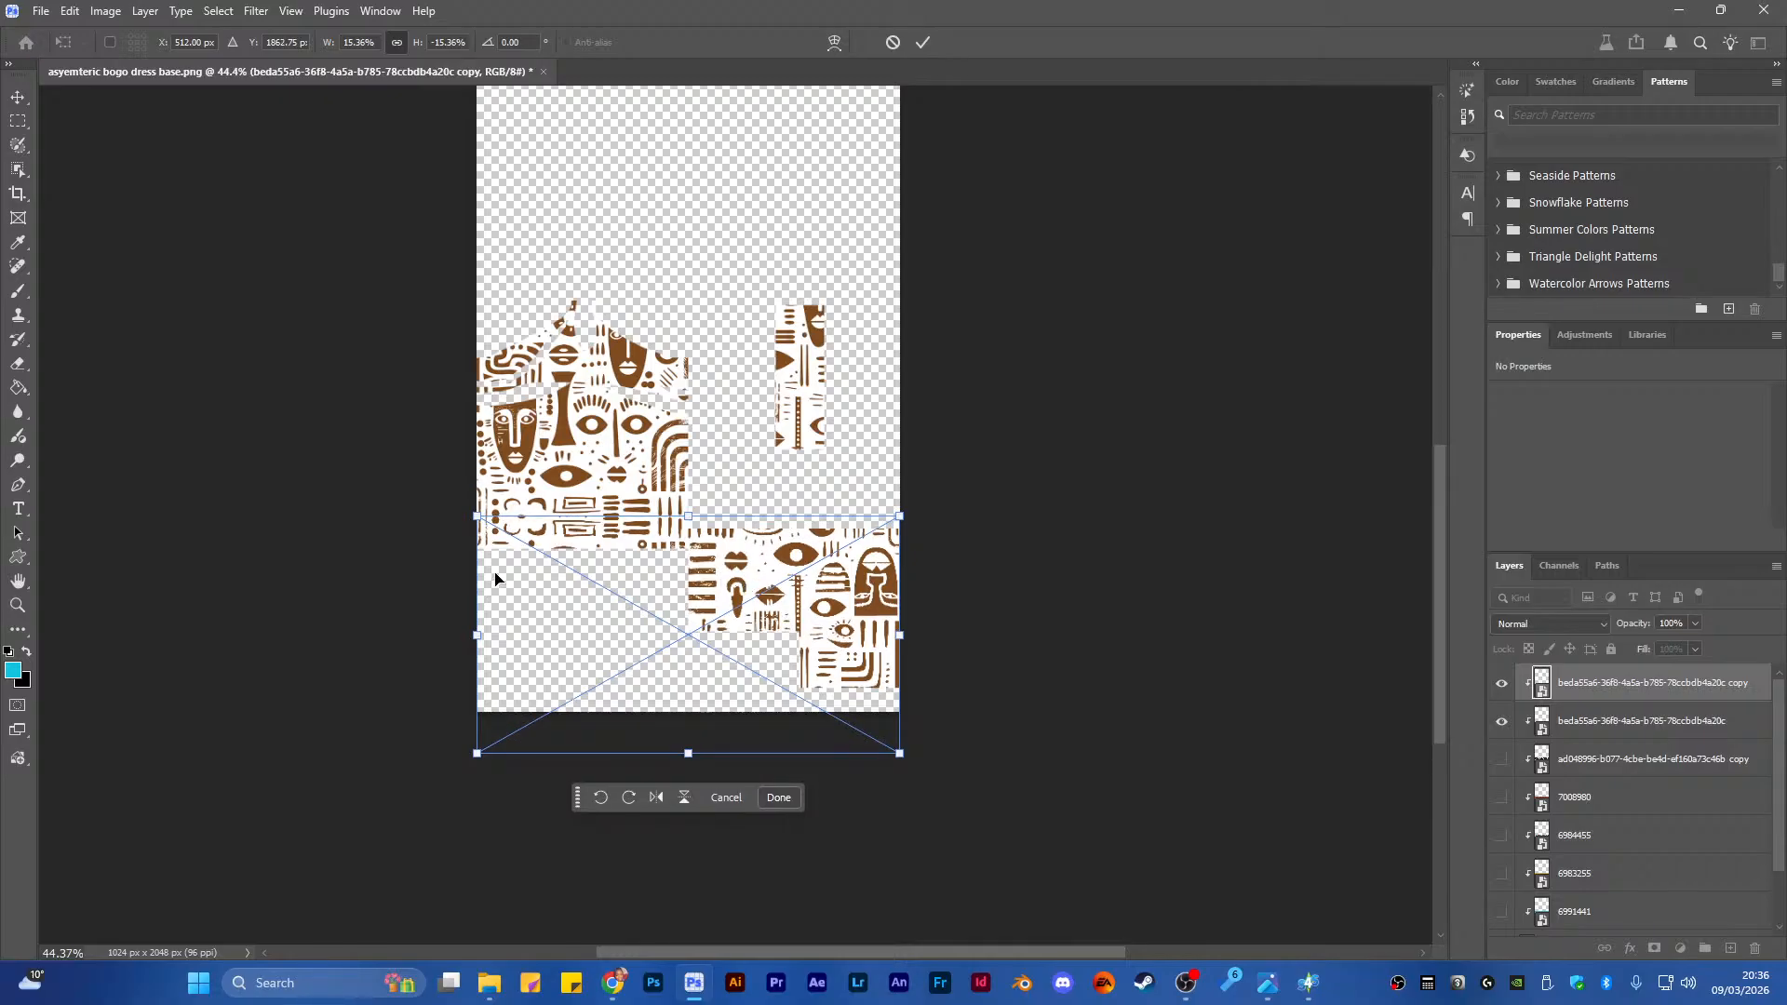
{"action": "left_click", "coordinate": [778, 799]}
{"action": "left_click", "coordinate": [1026, 552]}
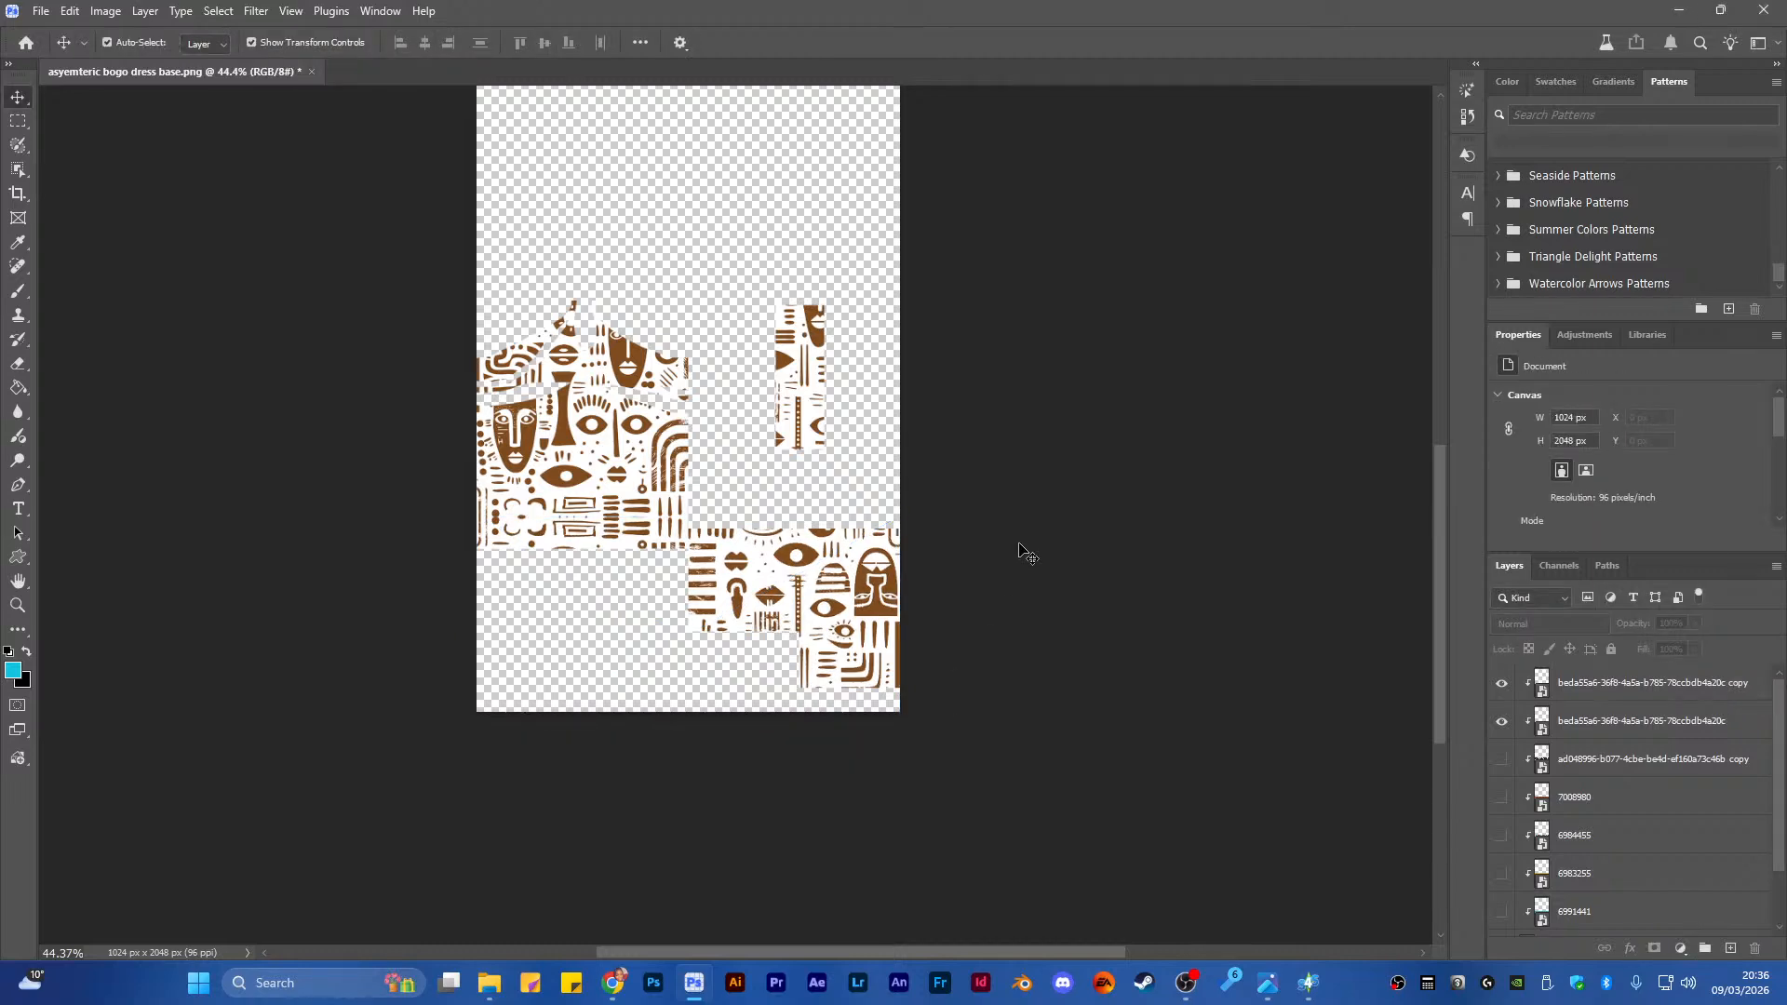
{"action": "scroll", "coordinate": [641, 484], "scroll_direction": "up", "scroll_amount": 5}
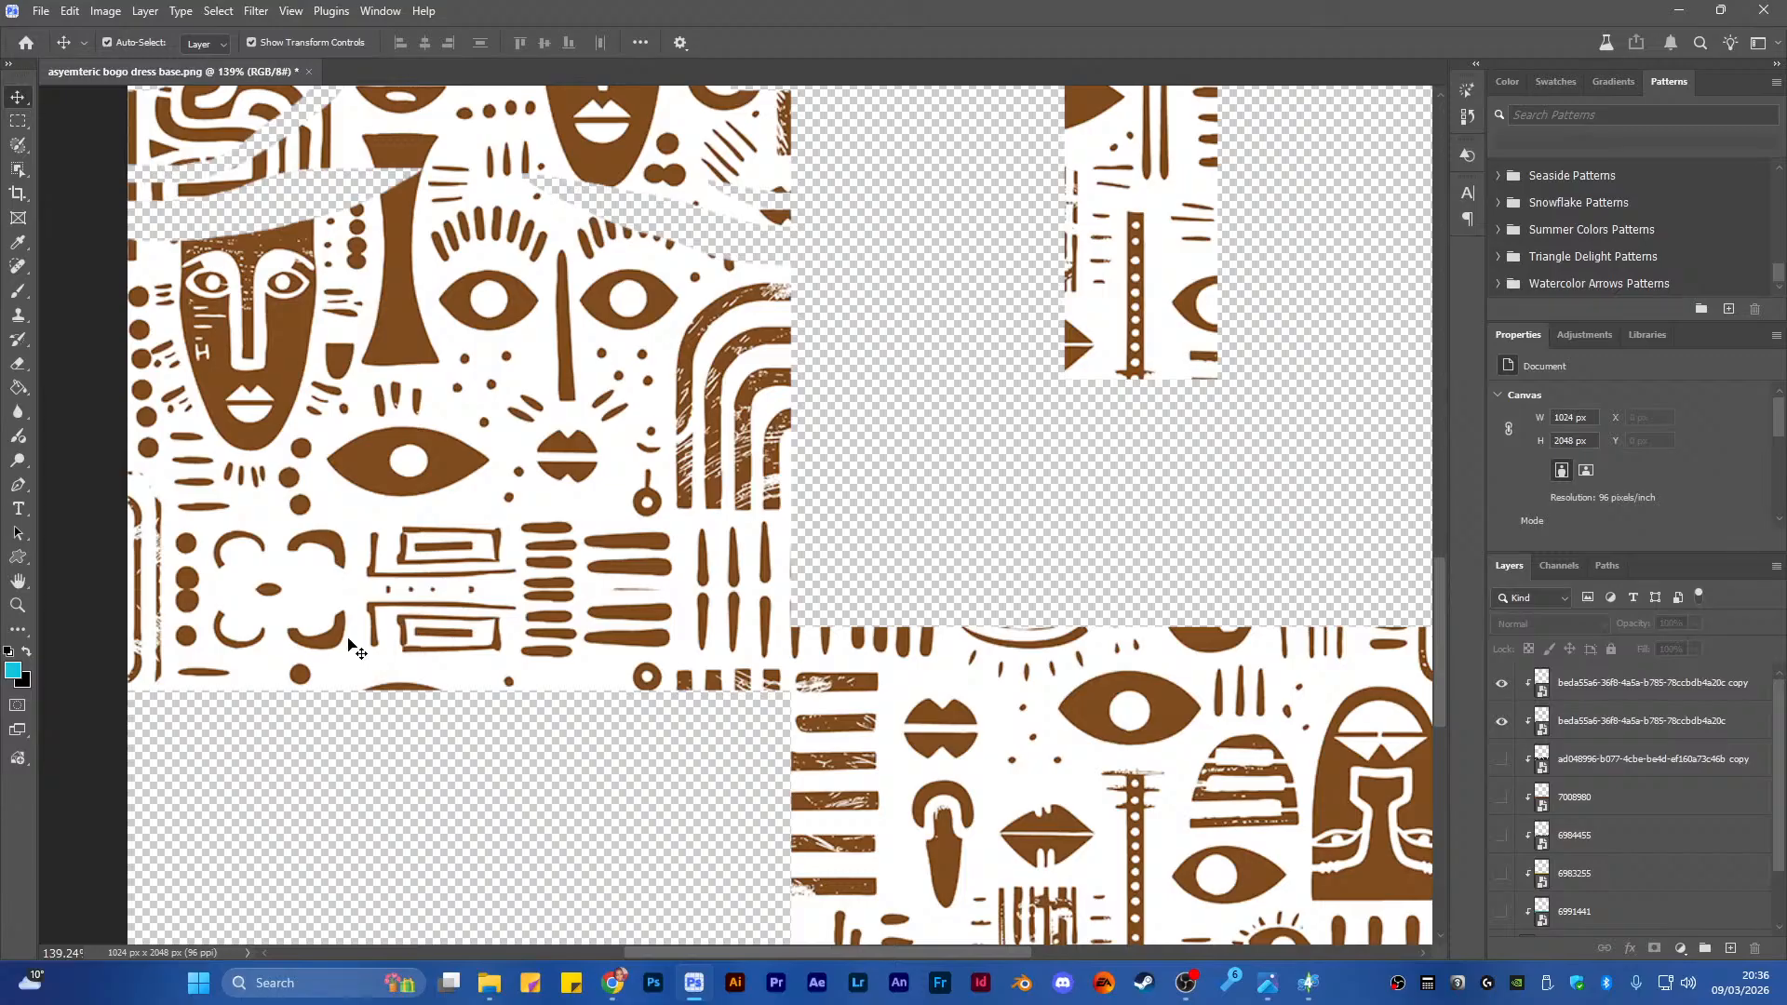
{"action": "scroll", "coordinate": [447, 717], "scroll_direction": "down", "scroll_amount": 5}
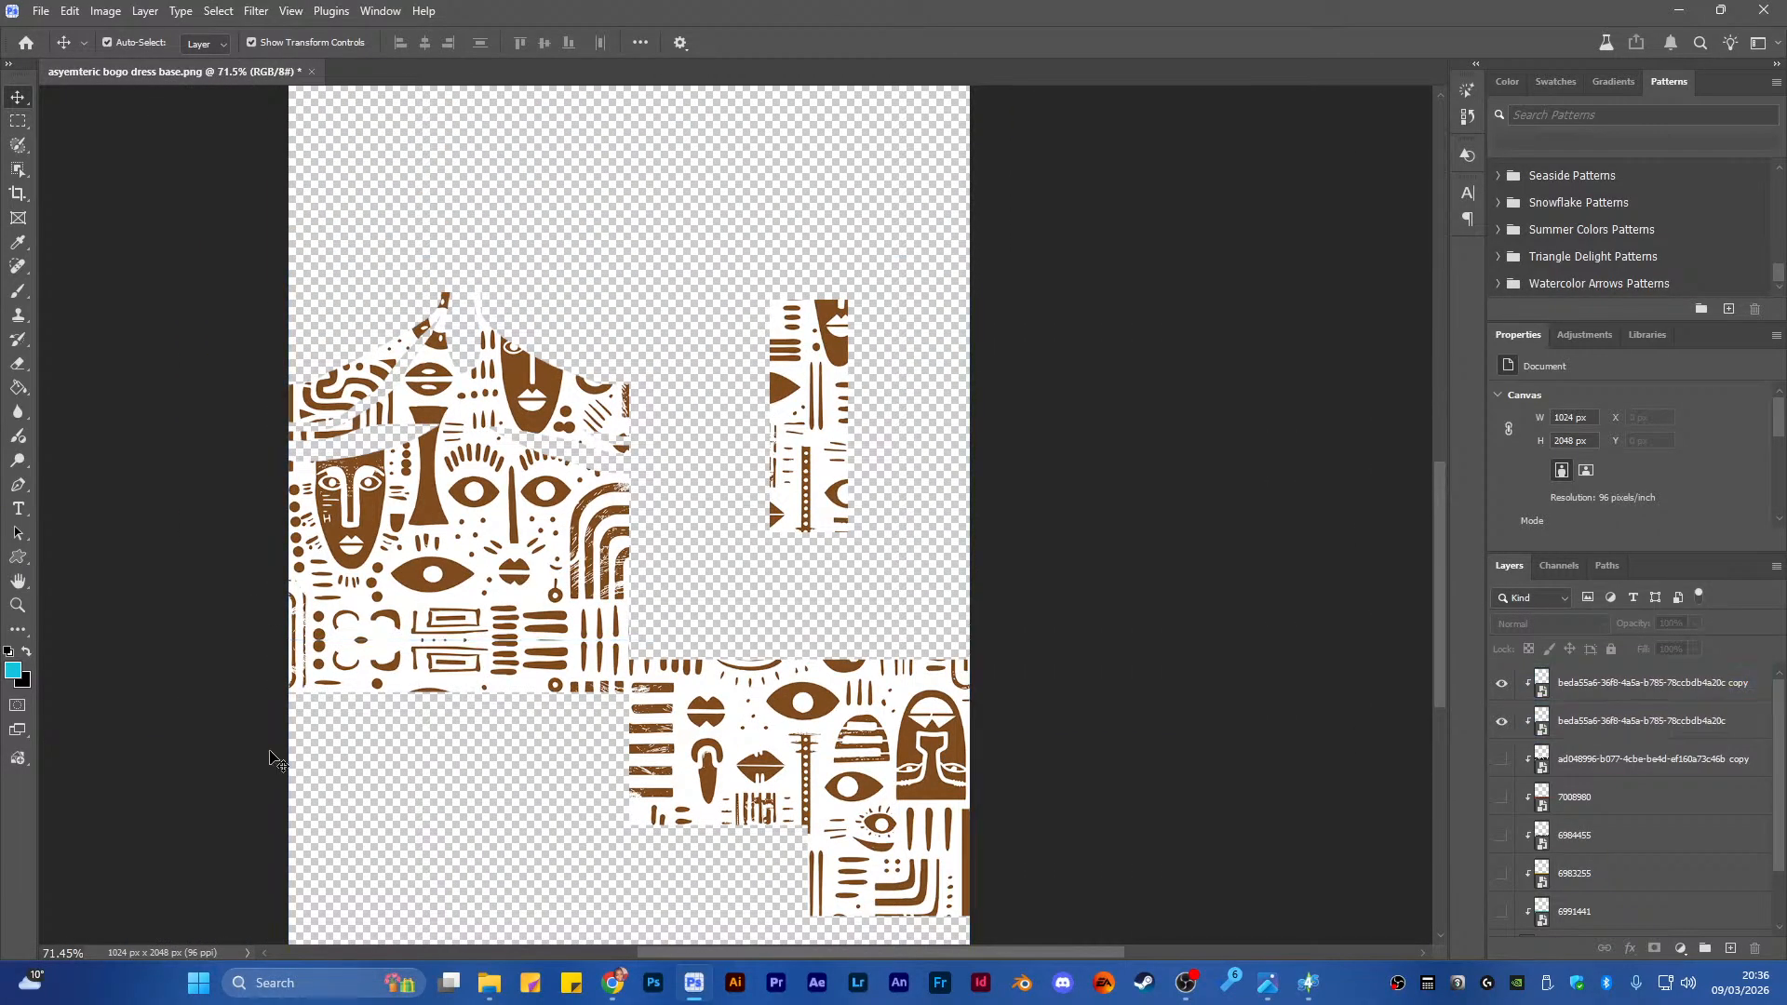
{"action": "scroll", "coordinate": [580, 521], "scroll_direction": "down", "scroll_amount": 4}
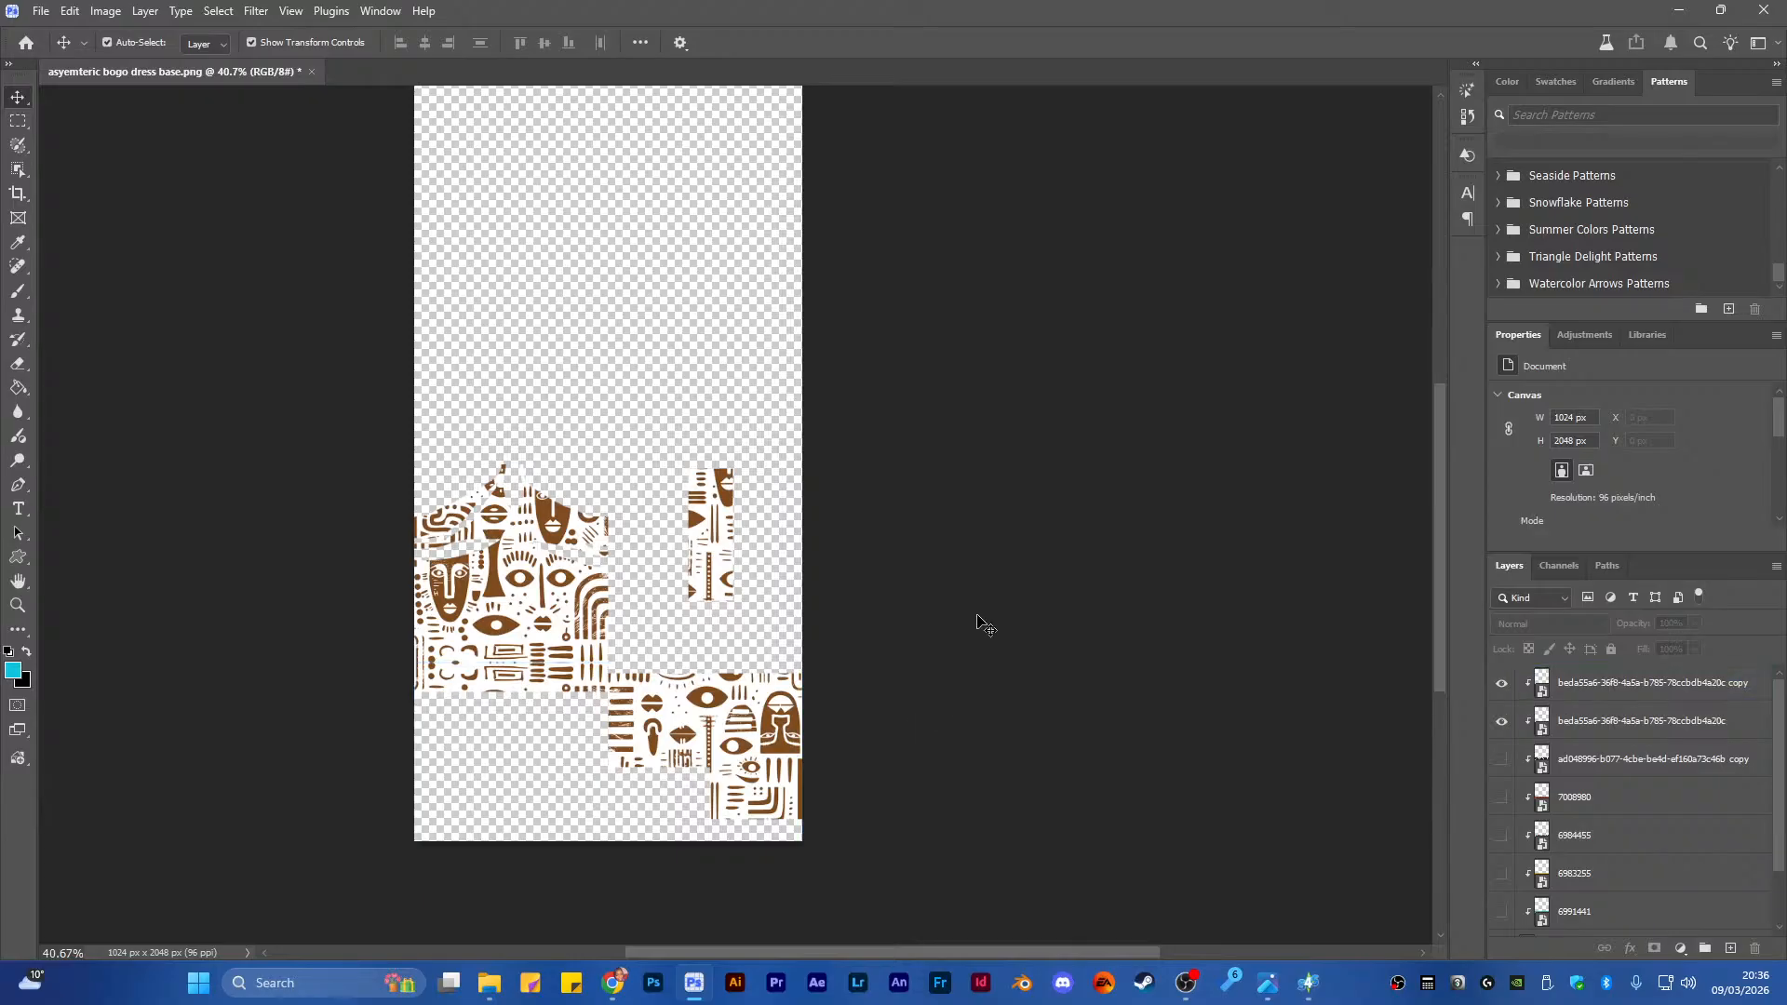
Quick-export the brown face-print texture as a PNG named "asyemteric bogo dress base 6" in the Womens folder
{"action": "left_click", "coordinate": [41, 11]}
{"action": "mouse_move", "coordinate": [135, 338]}
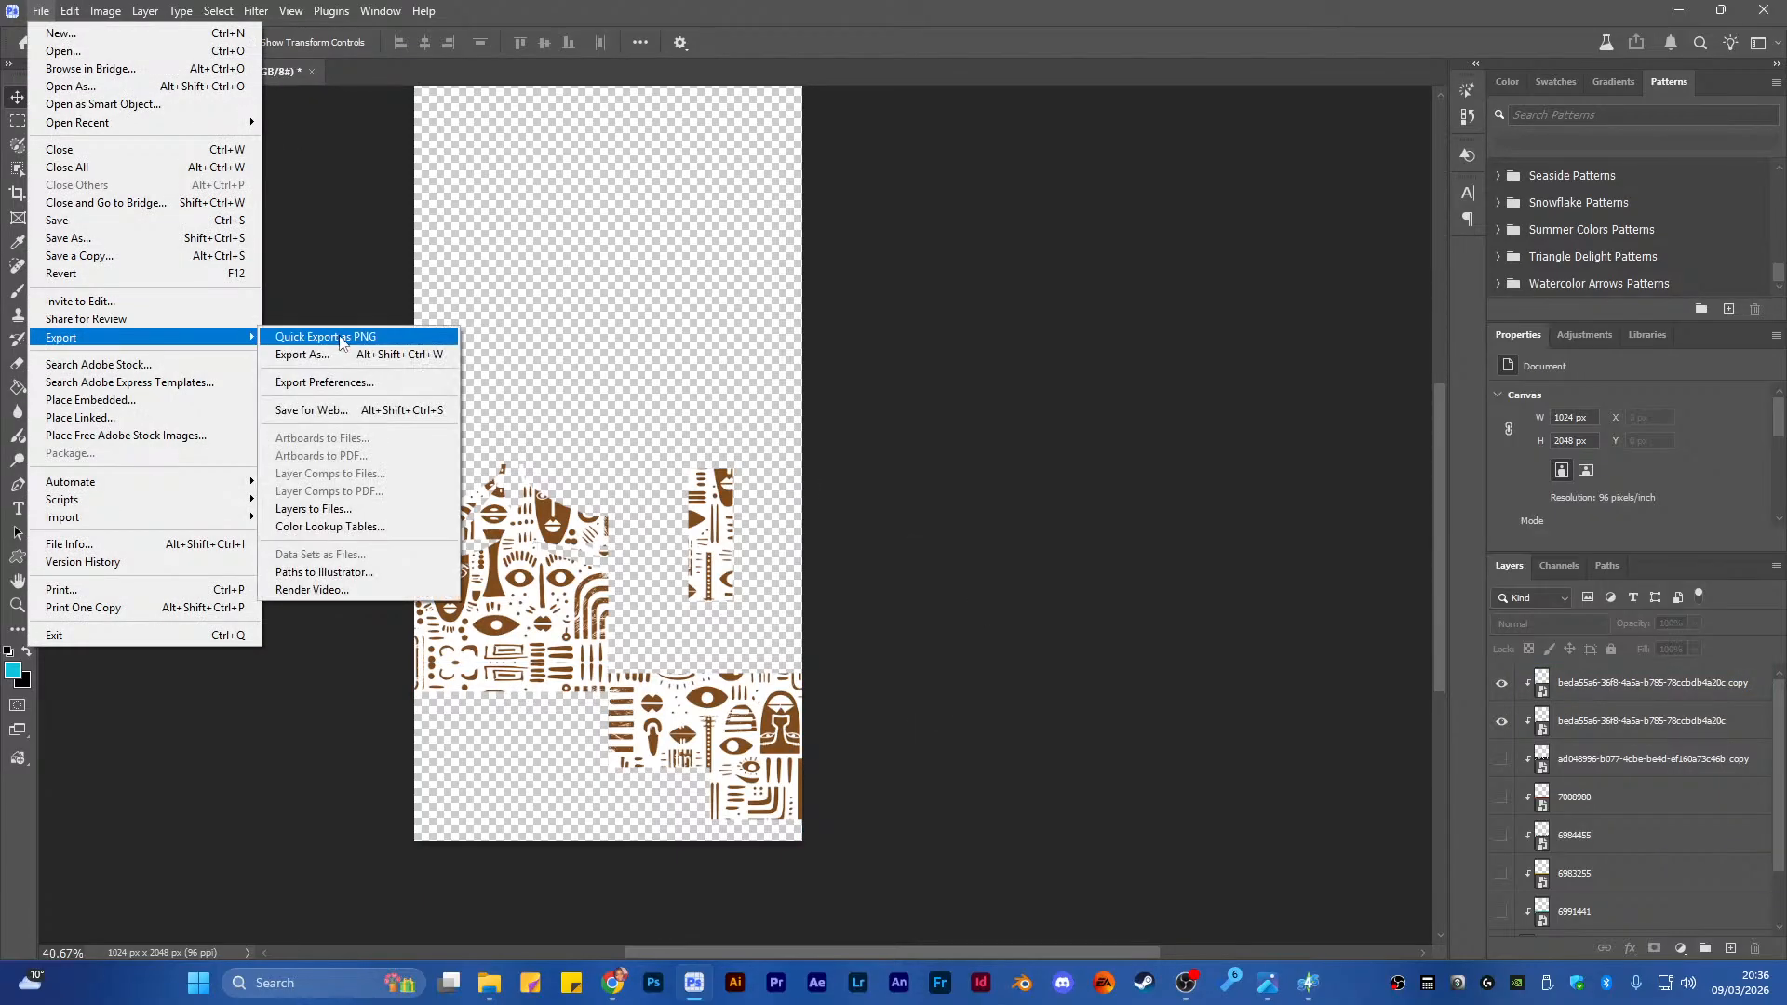
{"action": "left_click", "coordinate": [340, 342]}
{"action": "left_click", "coordinate": [831, 186]}
{"action": "left_click_drag", "start_coordinate": [345, 703], "coordinate": [400, 703]}
{"action": "type", "text": "6"}
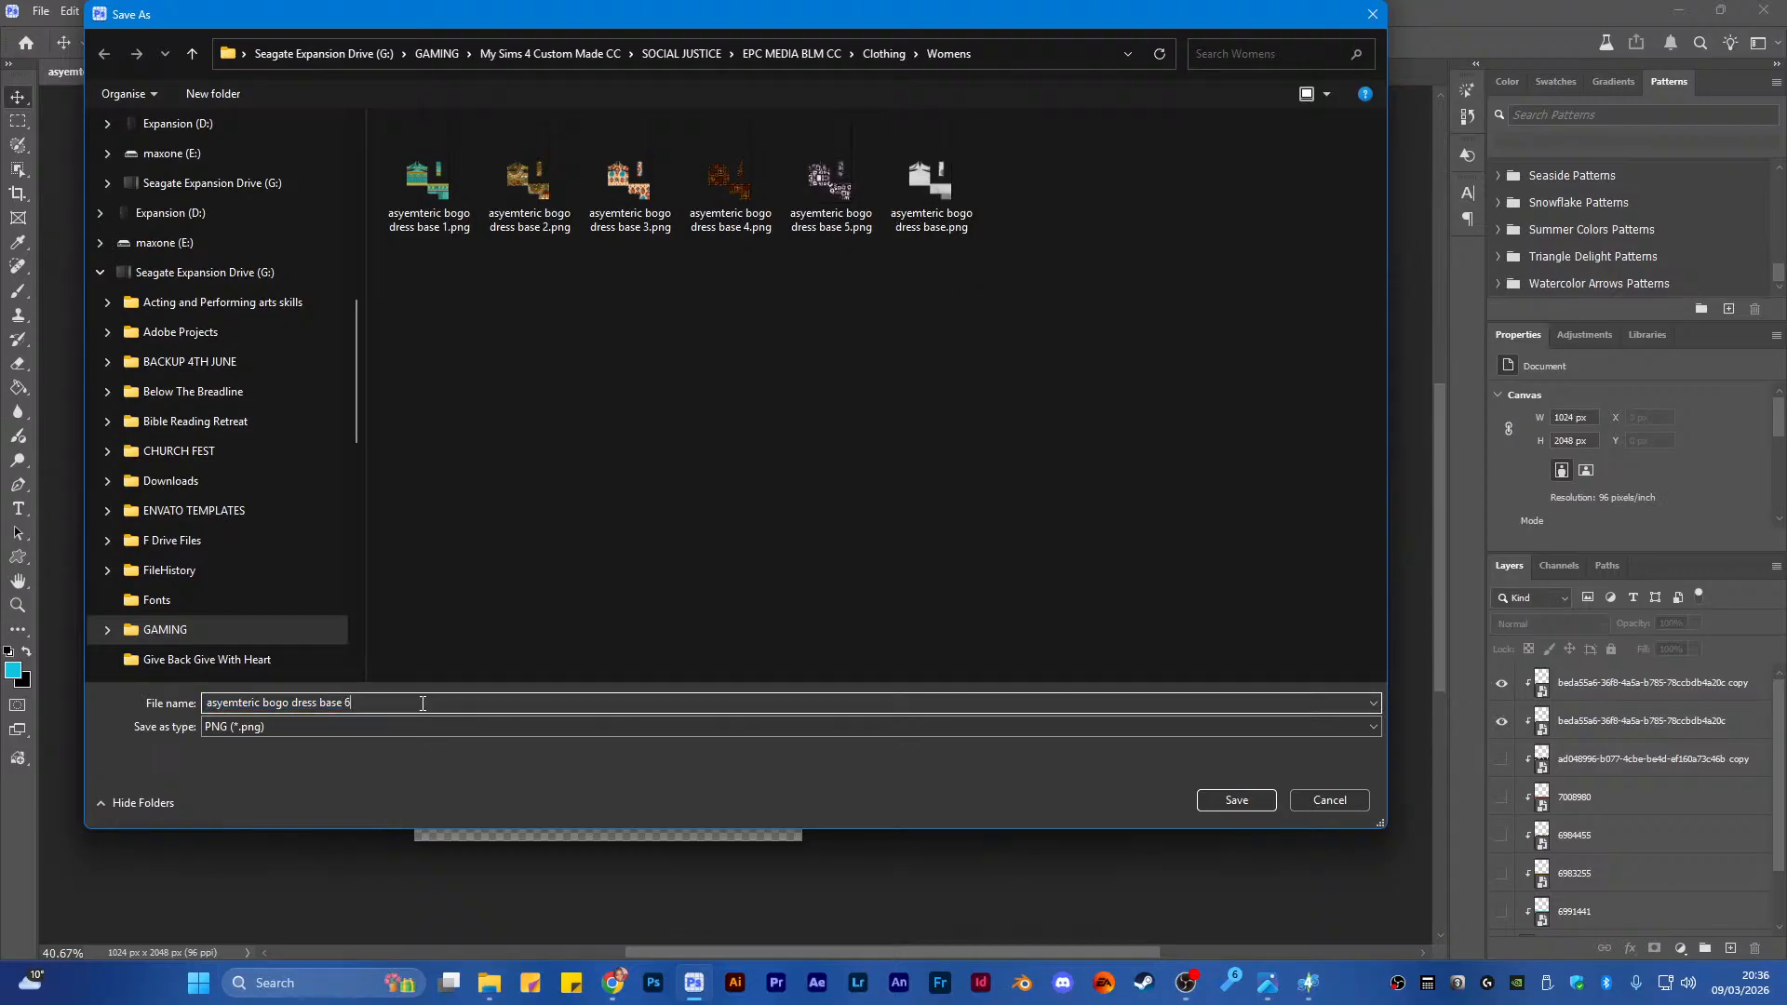
{"action": "key", "text": "Return"}
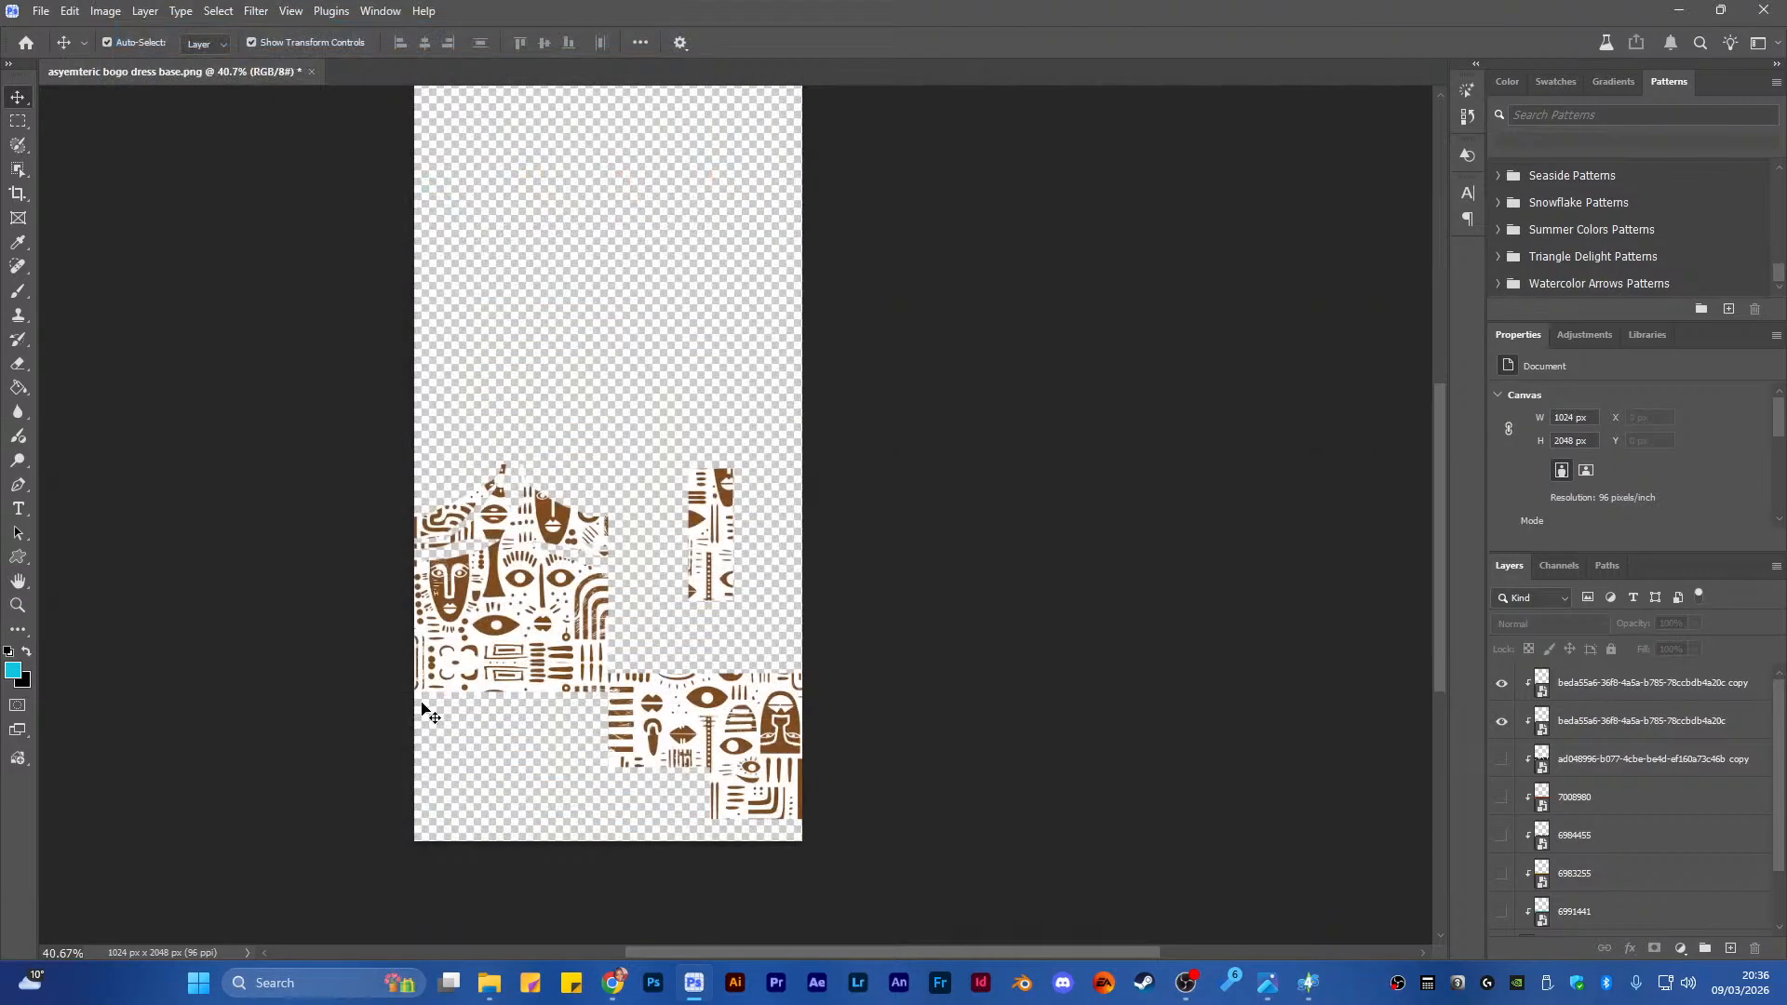
Switch to Sims 4 Studio, import "asyemteric bogo dress base 2.png" as the second swatch's diffuse texture, and inspect the gown
{"action": "left_click", "coordinate": [1309, 983]}
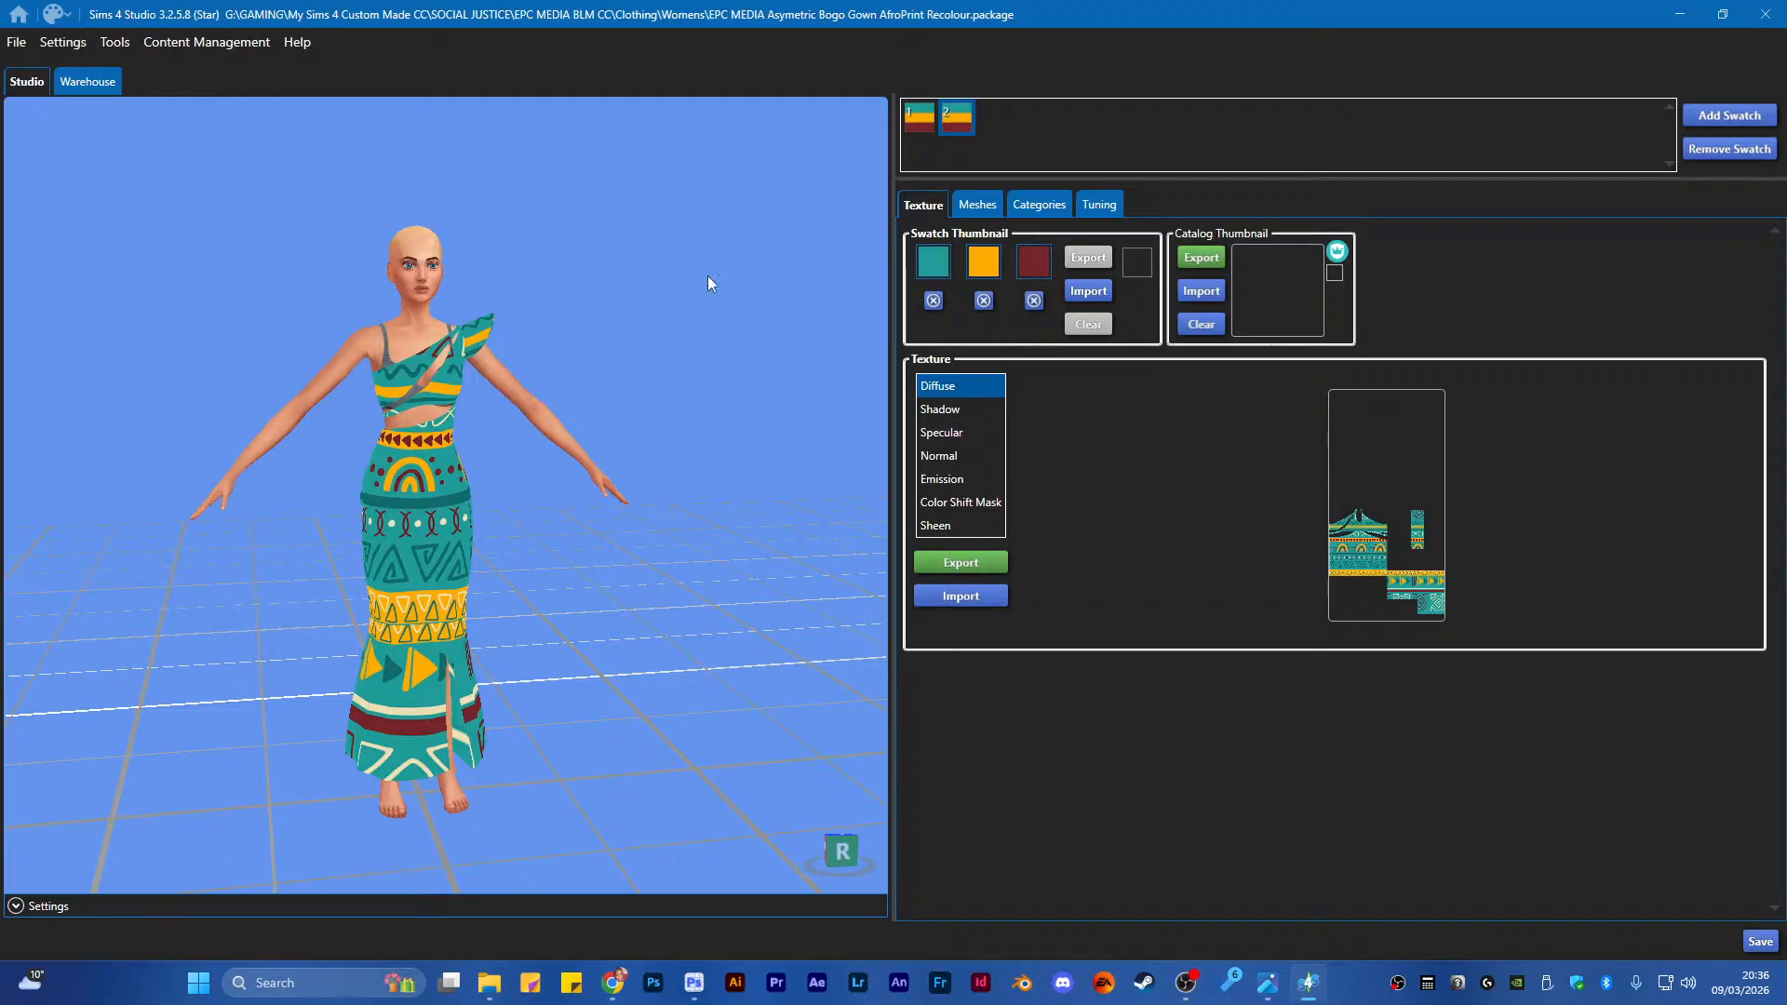
{"action": "scroll", "coordinate": [494, 529], "scroll_direction": "up", "scroll_amount": 3}
{"action": "left_click_drag", "start_coordinate": [494, 530], "coordinate": [499, 607]}
{"action": "left_click", "coordinate": [986, 600]}
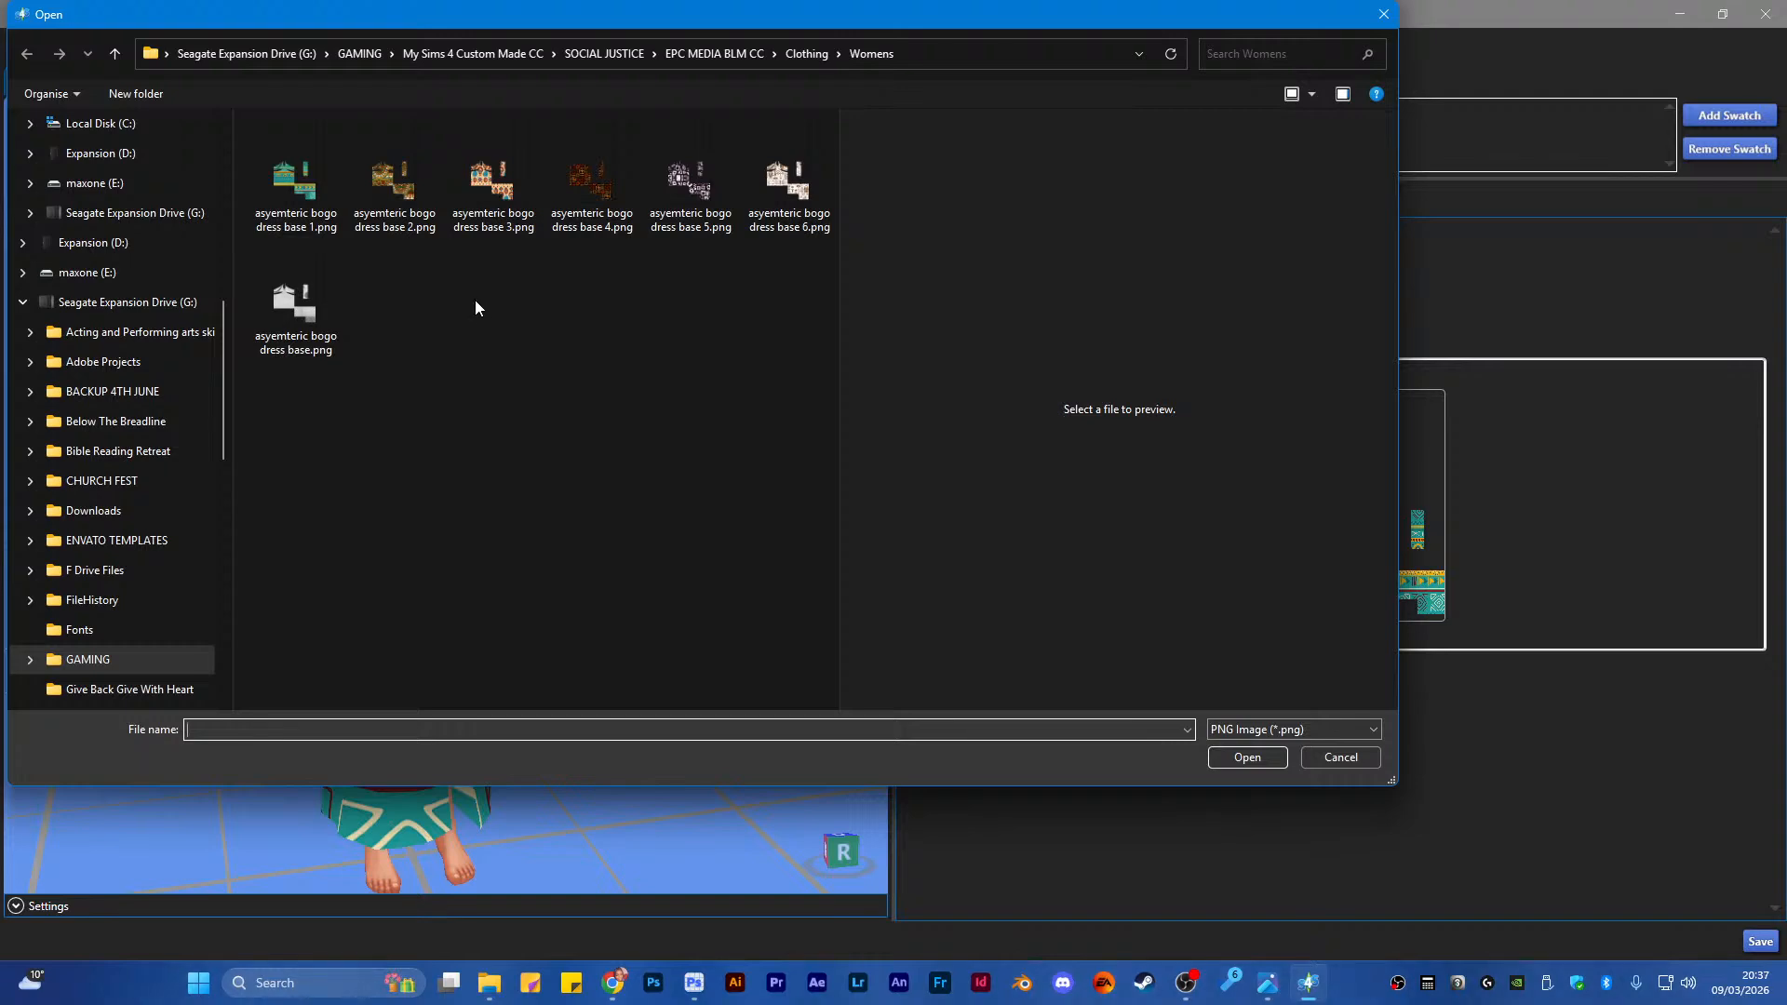
{"action": "left_click", "coordinate": [372, 204]}
{"action": "left_click", "coordinate": [1273, 757]}
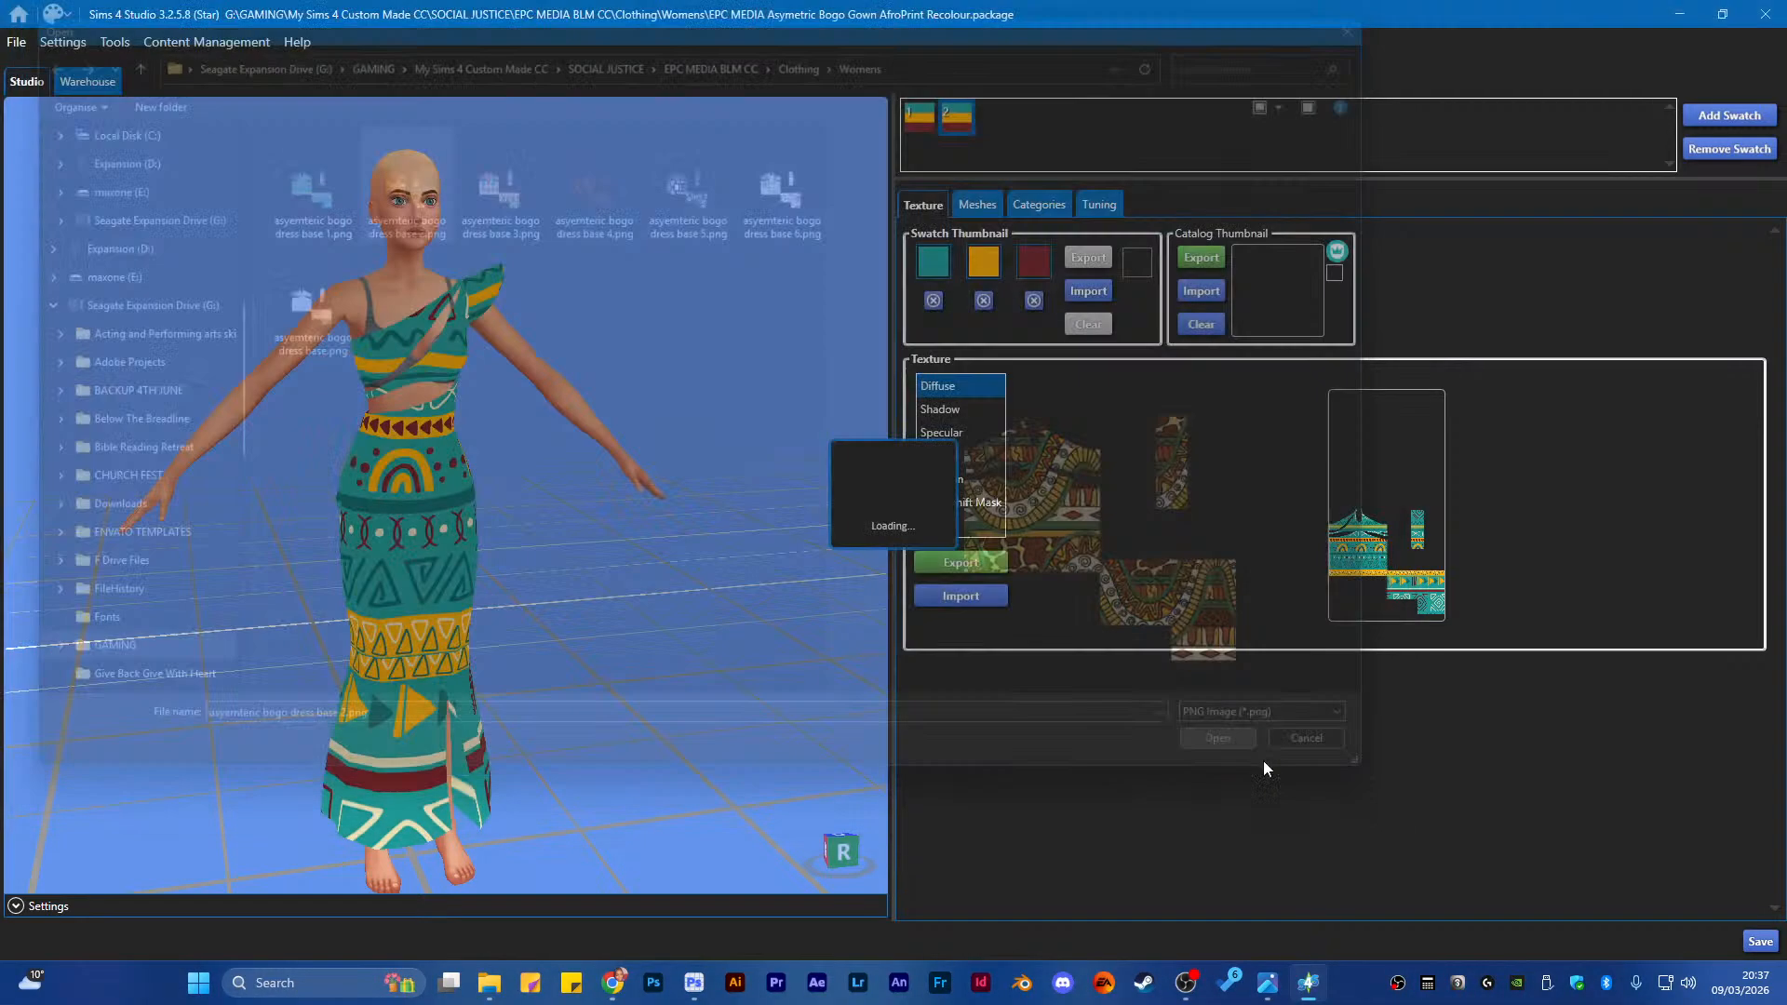
{"action": "left_click_drag", "start_coordinate": [648, 772], "coordinate": [609, 663]}
{"action": "scroll", "coordinate": [610, 662], "scroll_direction": "up", "scroll_amount": 5}
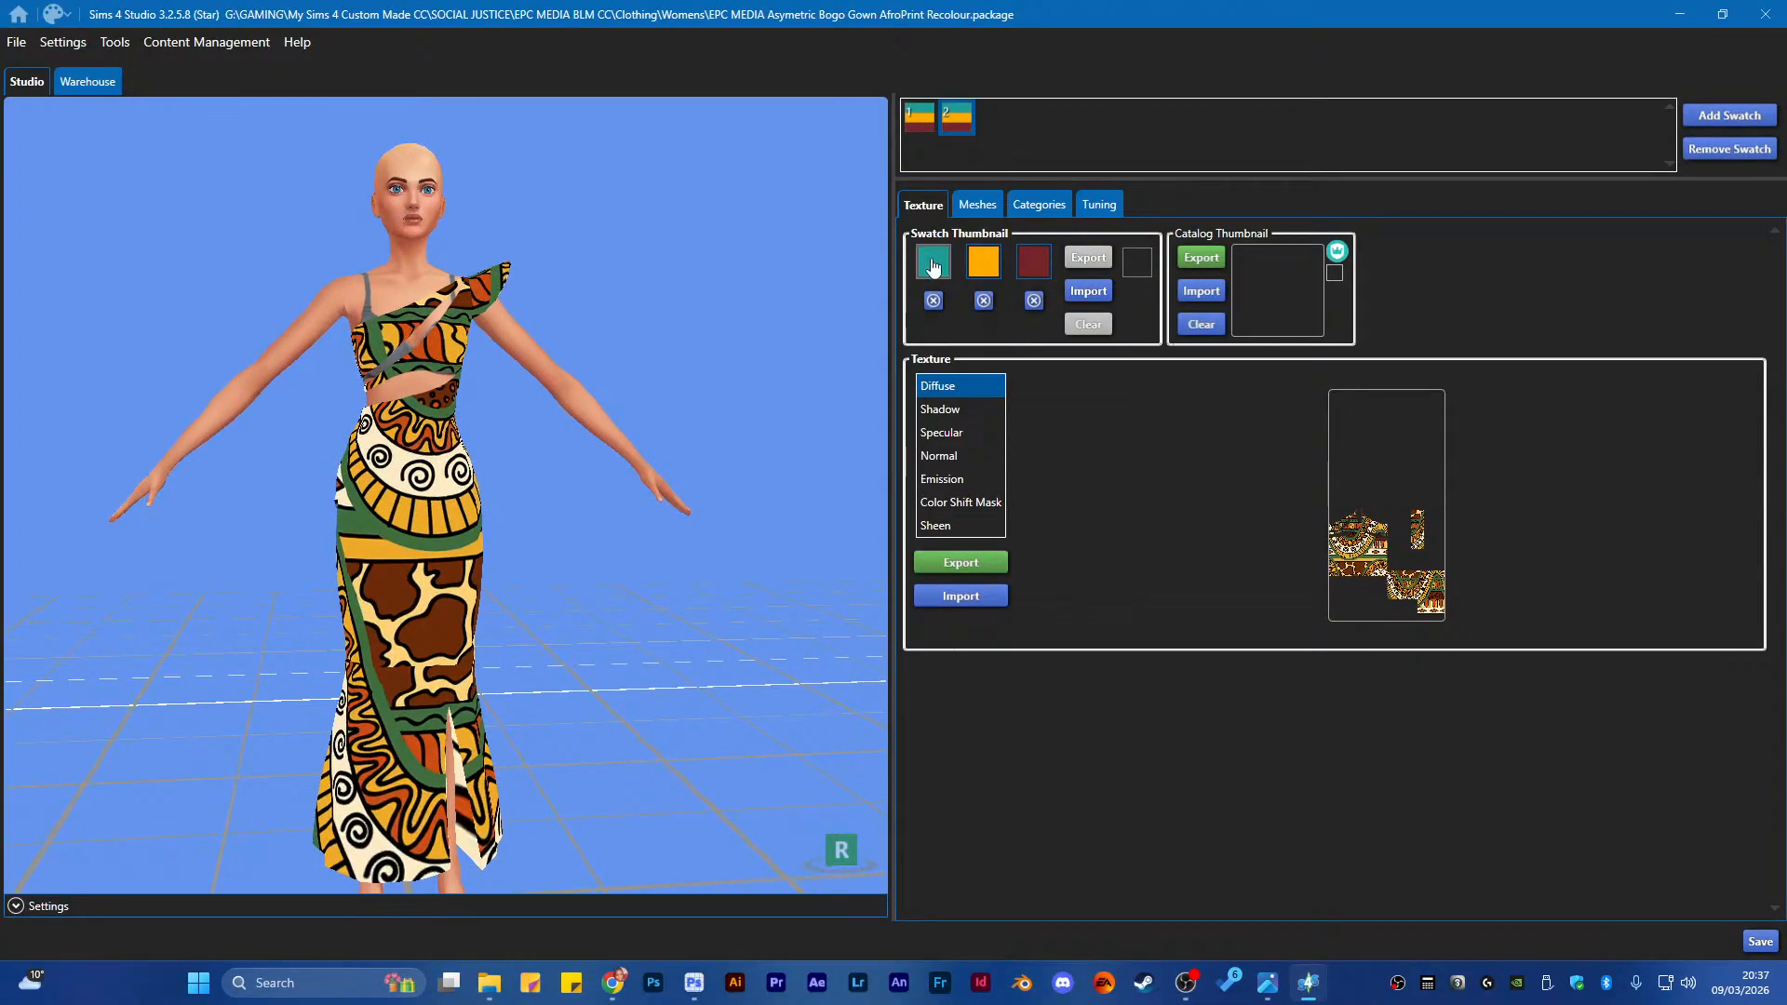
Set the second swatch's three thumbnail colours to cream, green and brown sampled from the gown's print
{"action": "left_click", "coordinate": [458, 476]}
{"action": "left_click", "coordinate": [439, 493]}
{"action": "left_click_drag", "start_coordinate": [988, 266], "coordinate": [455, 532]}
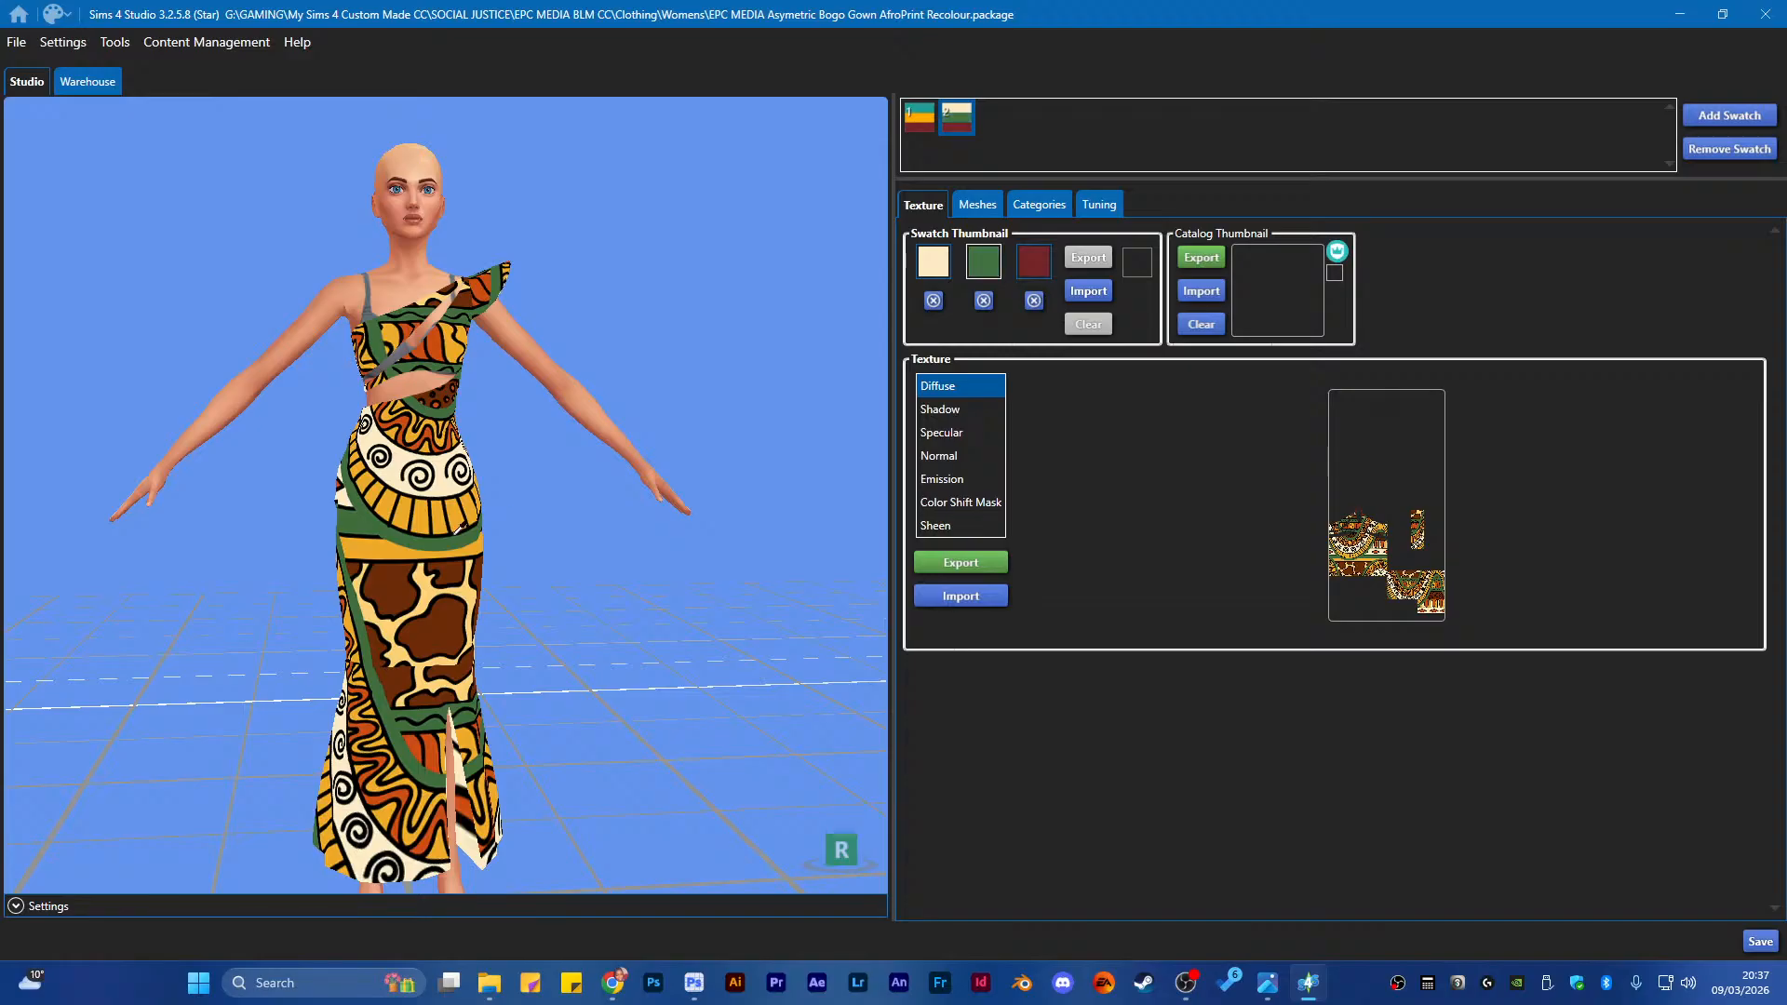
{"action": "left_click_drag", "start_coordinate": [1046, 275], "coordinate": [439, 622]}
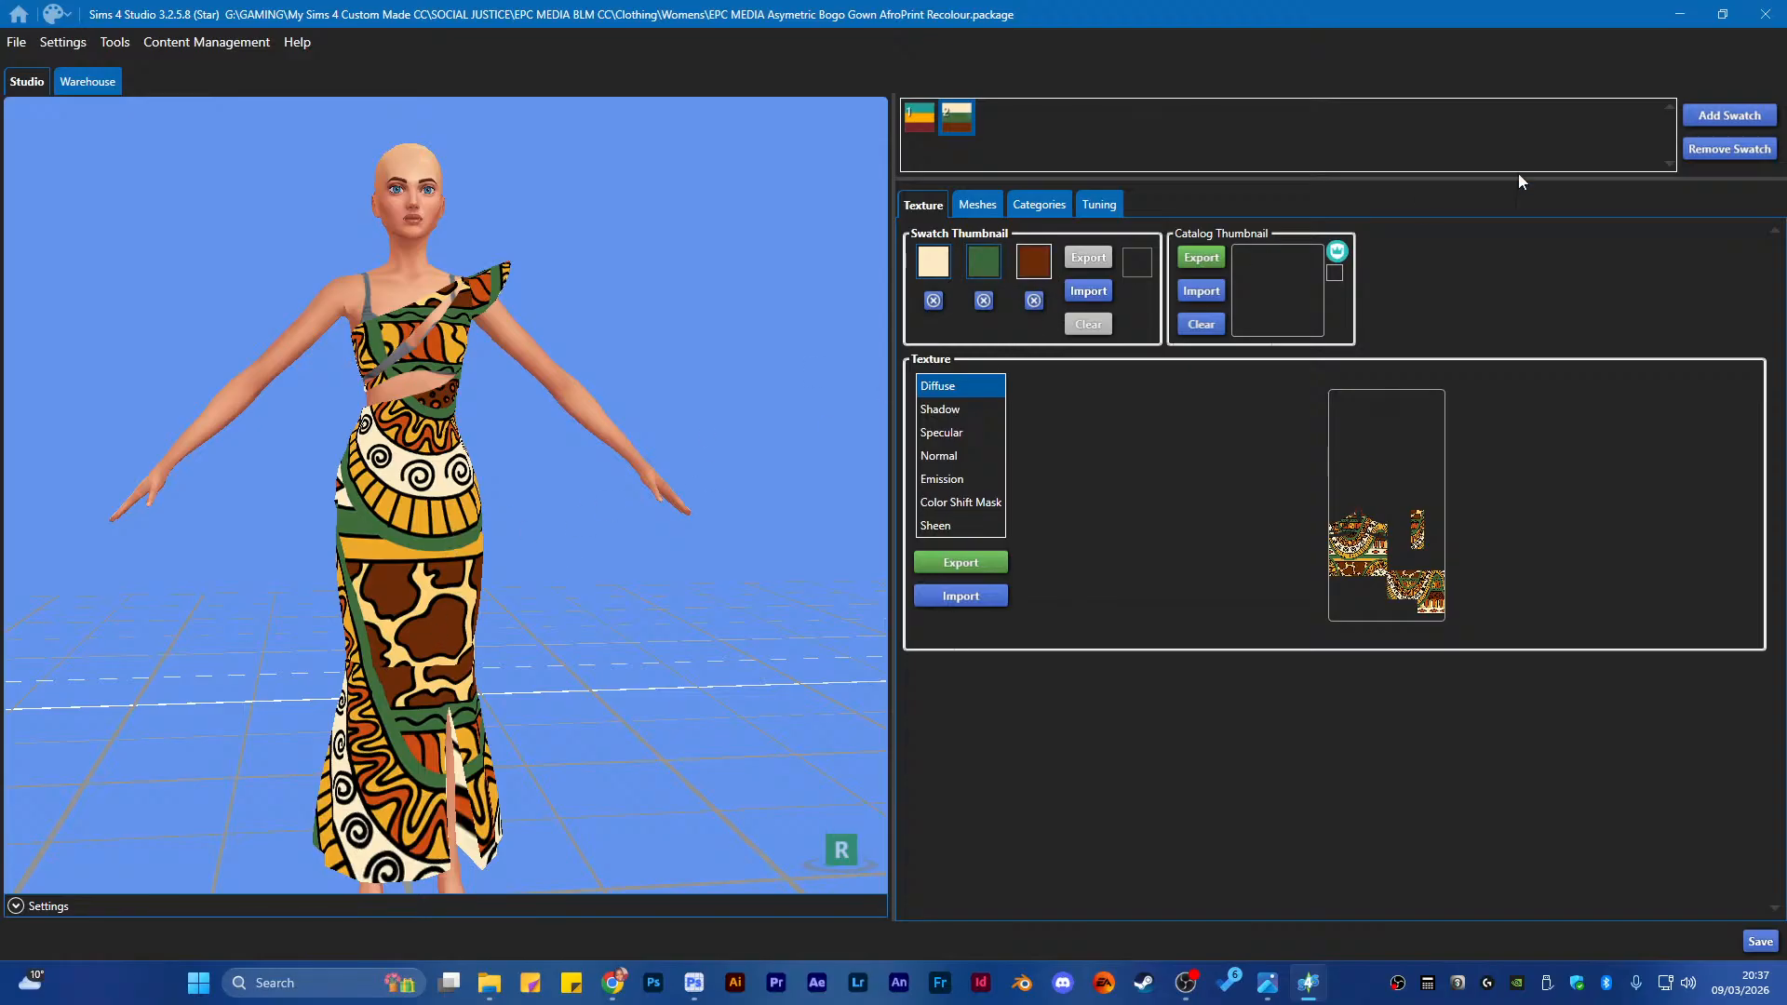
Add a third swatch, import "asyemteric bogo dress base 3.png" as its diffuse texture, and inspect the gown on the model
{"action": "left_click", "coordinate": [1696, 124]}
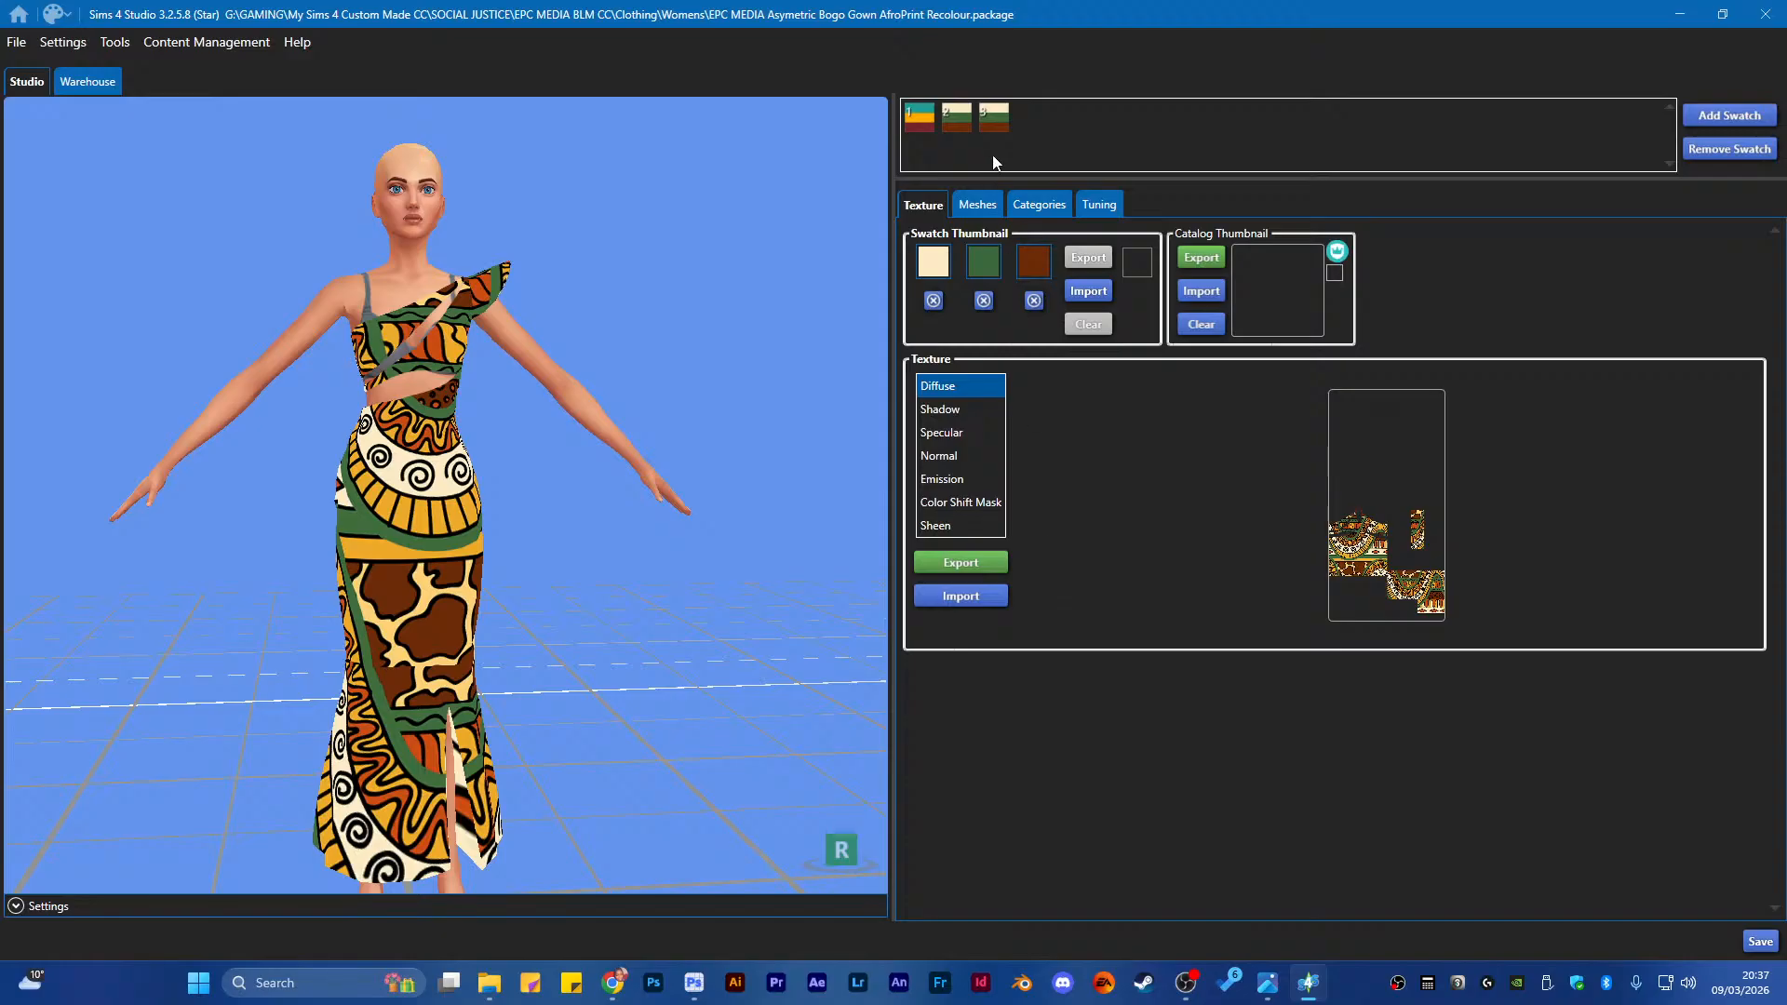
{"action": "left_click", "coordinate": [953, 597]}
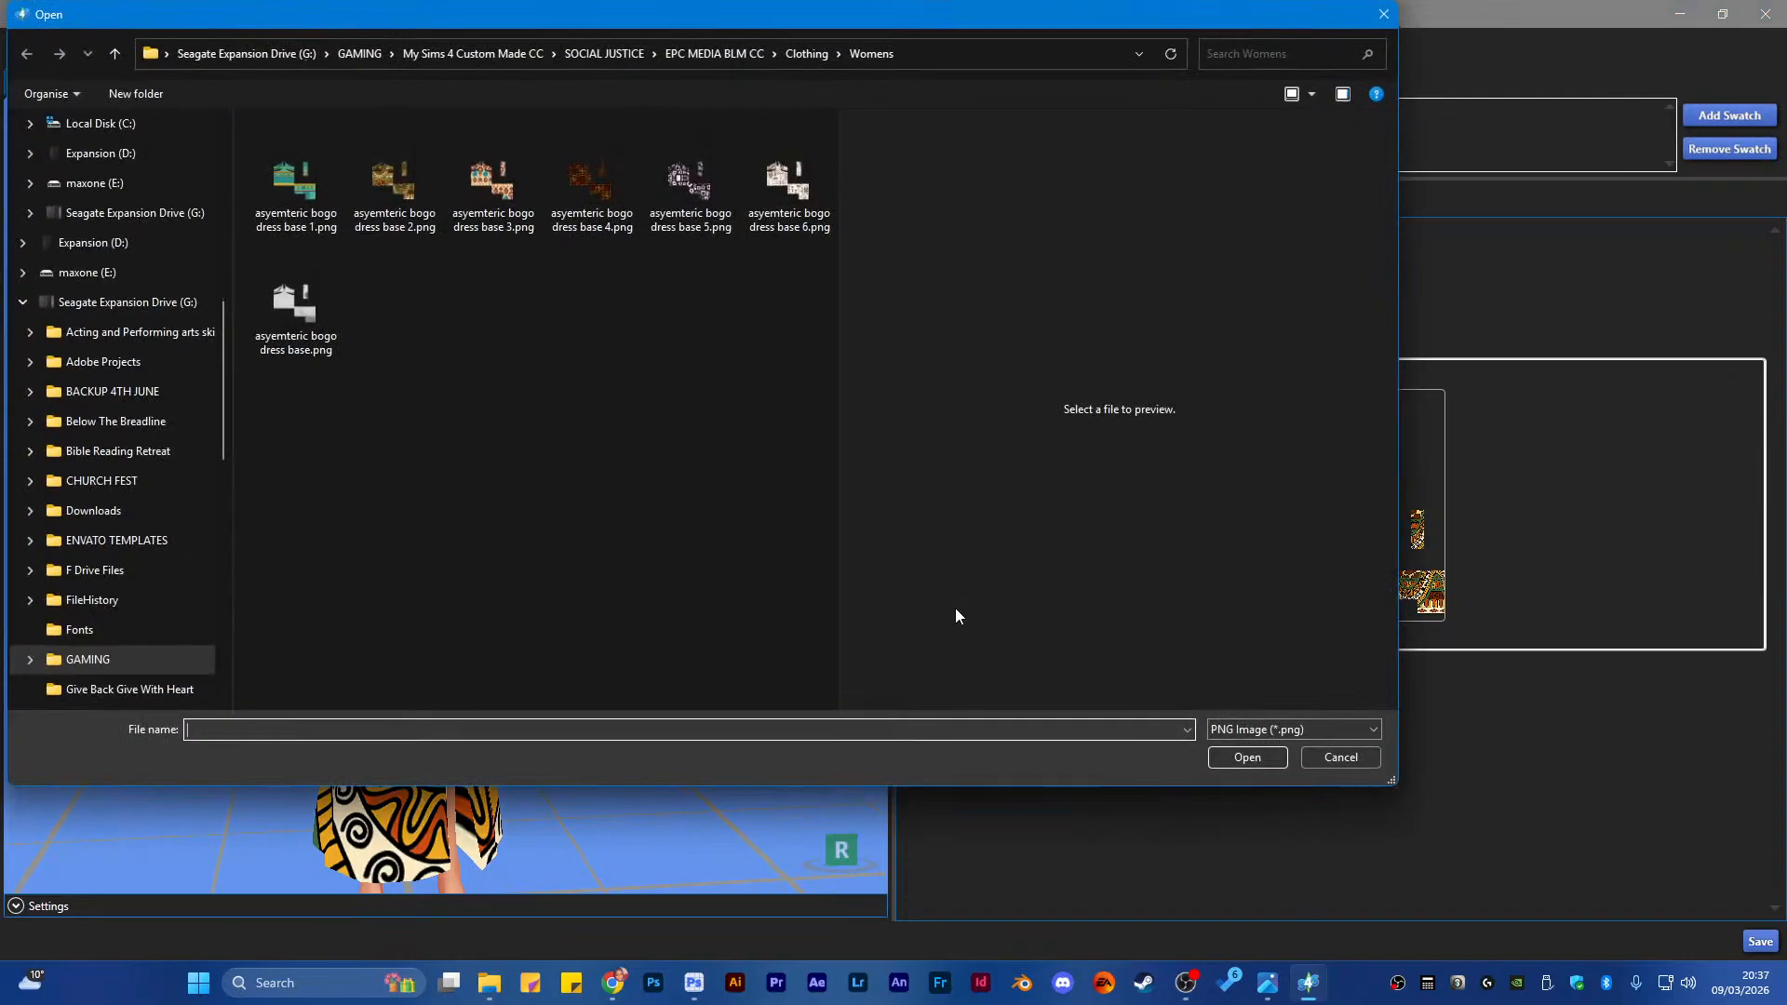
{"action": "left_click", "coordinate": [493, 181]}
{"action": "left_click", "coordinate": [1244, 758]}
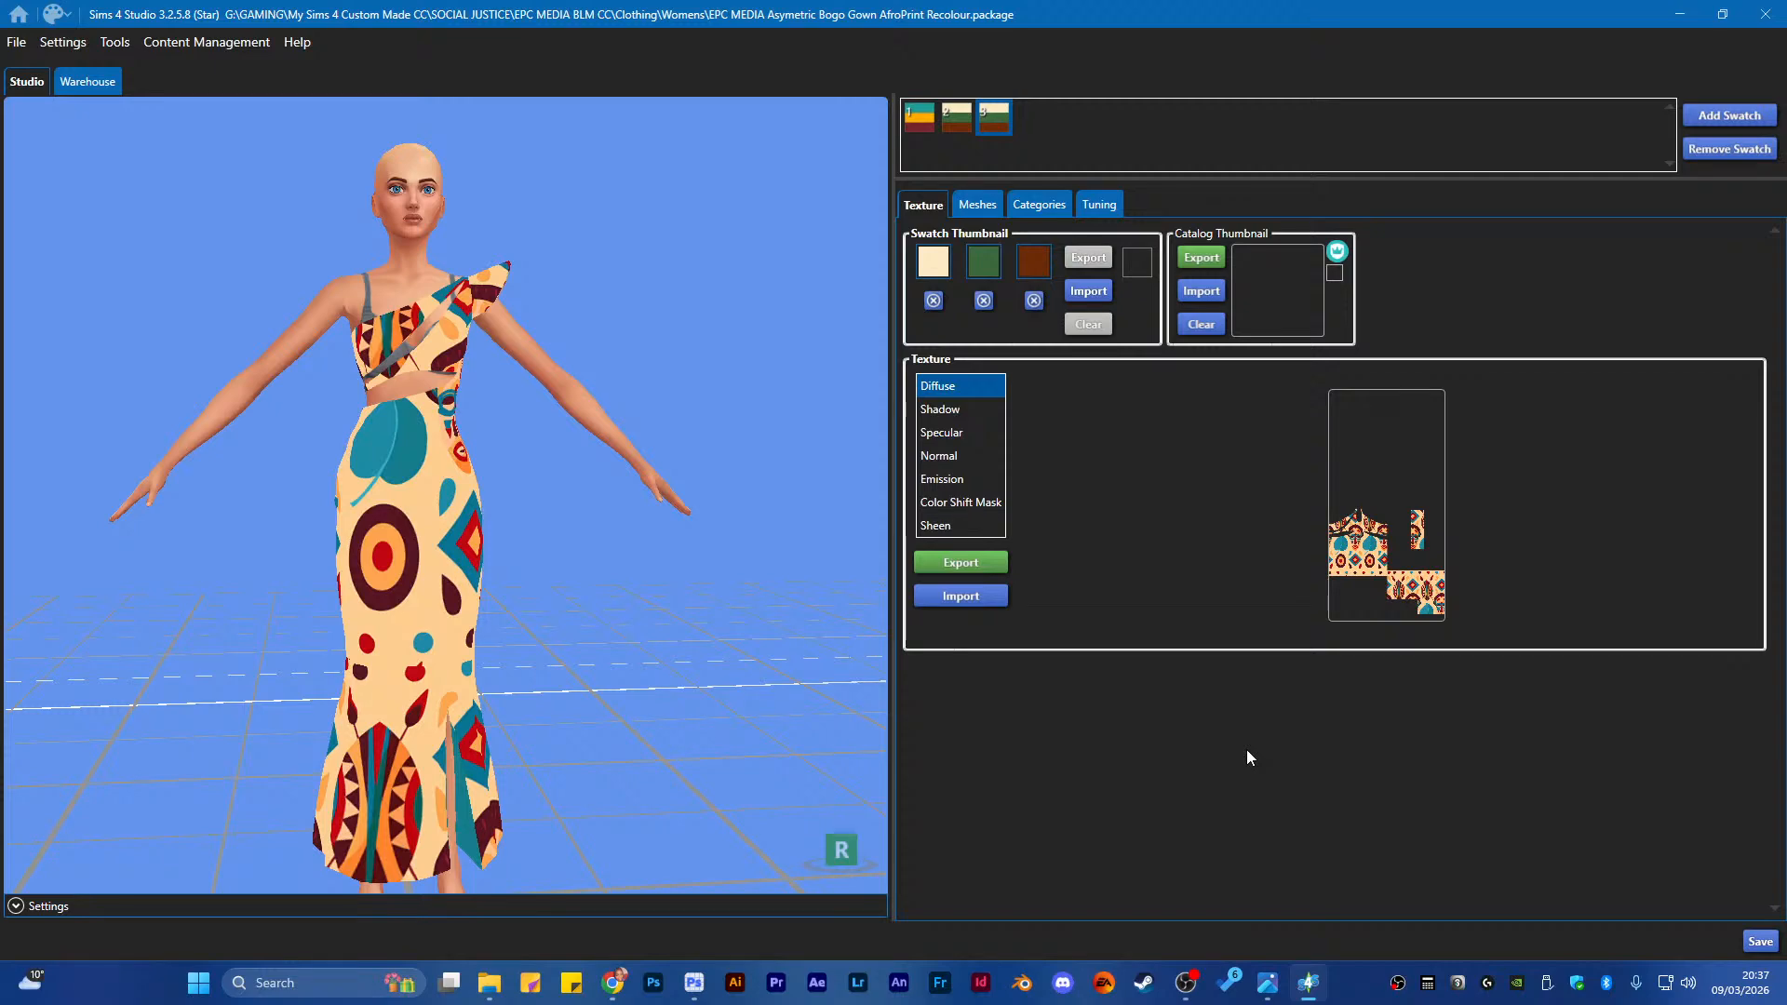
{"action": "left_click_drag", "start_coordinate": [521, 622], "coordinate": [980, 794]}
{"action": "scroll", "coordinate": [634, 624], "scroll_direction": "up", "scroll_amount": 4}
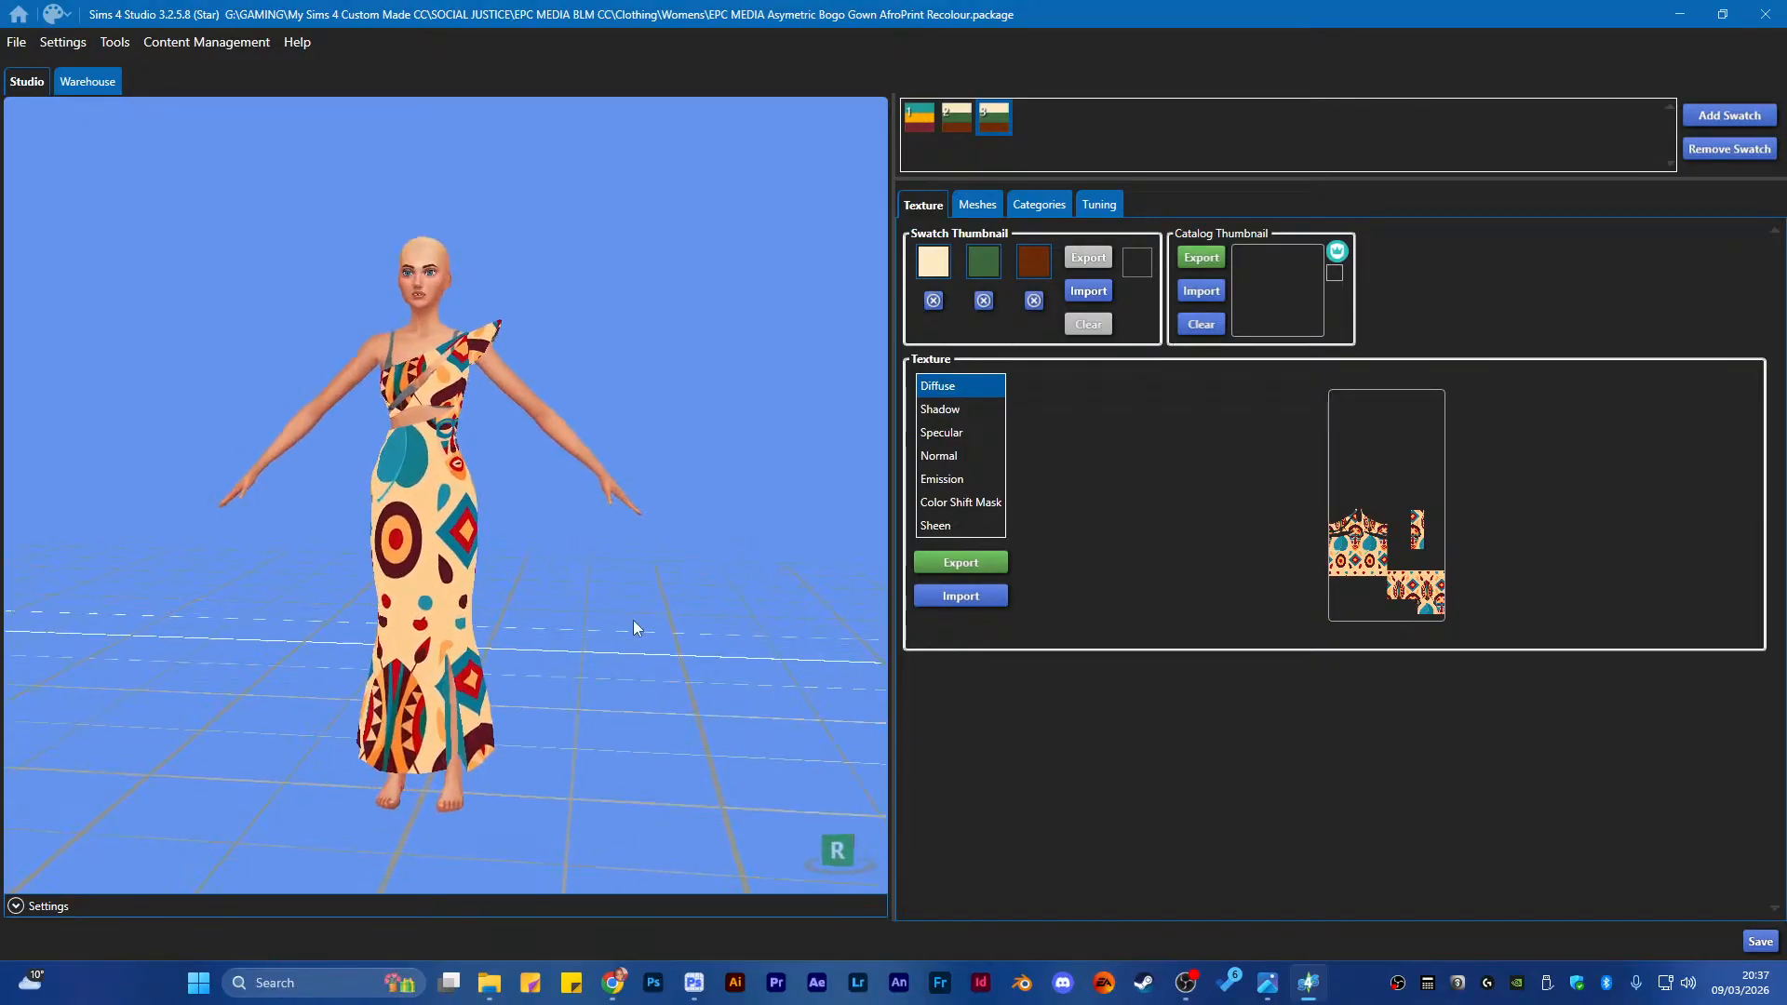
{"action": "left_click_drag", "start_coordinate": [502, 669], "coordinate": [581, 726]}
{"action": "scroll", "coordinate": [603, 534], "scroll_direction": "down", "scroll_amount": 2}
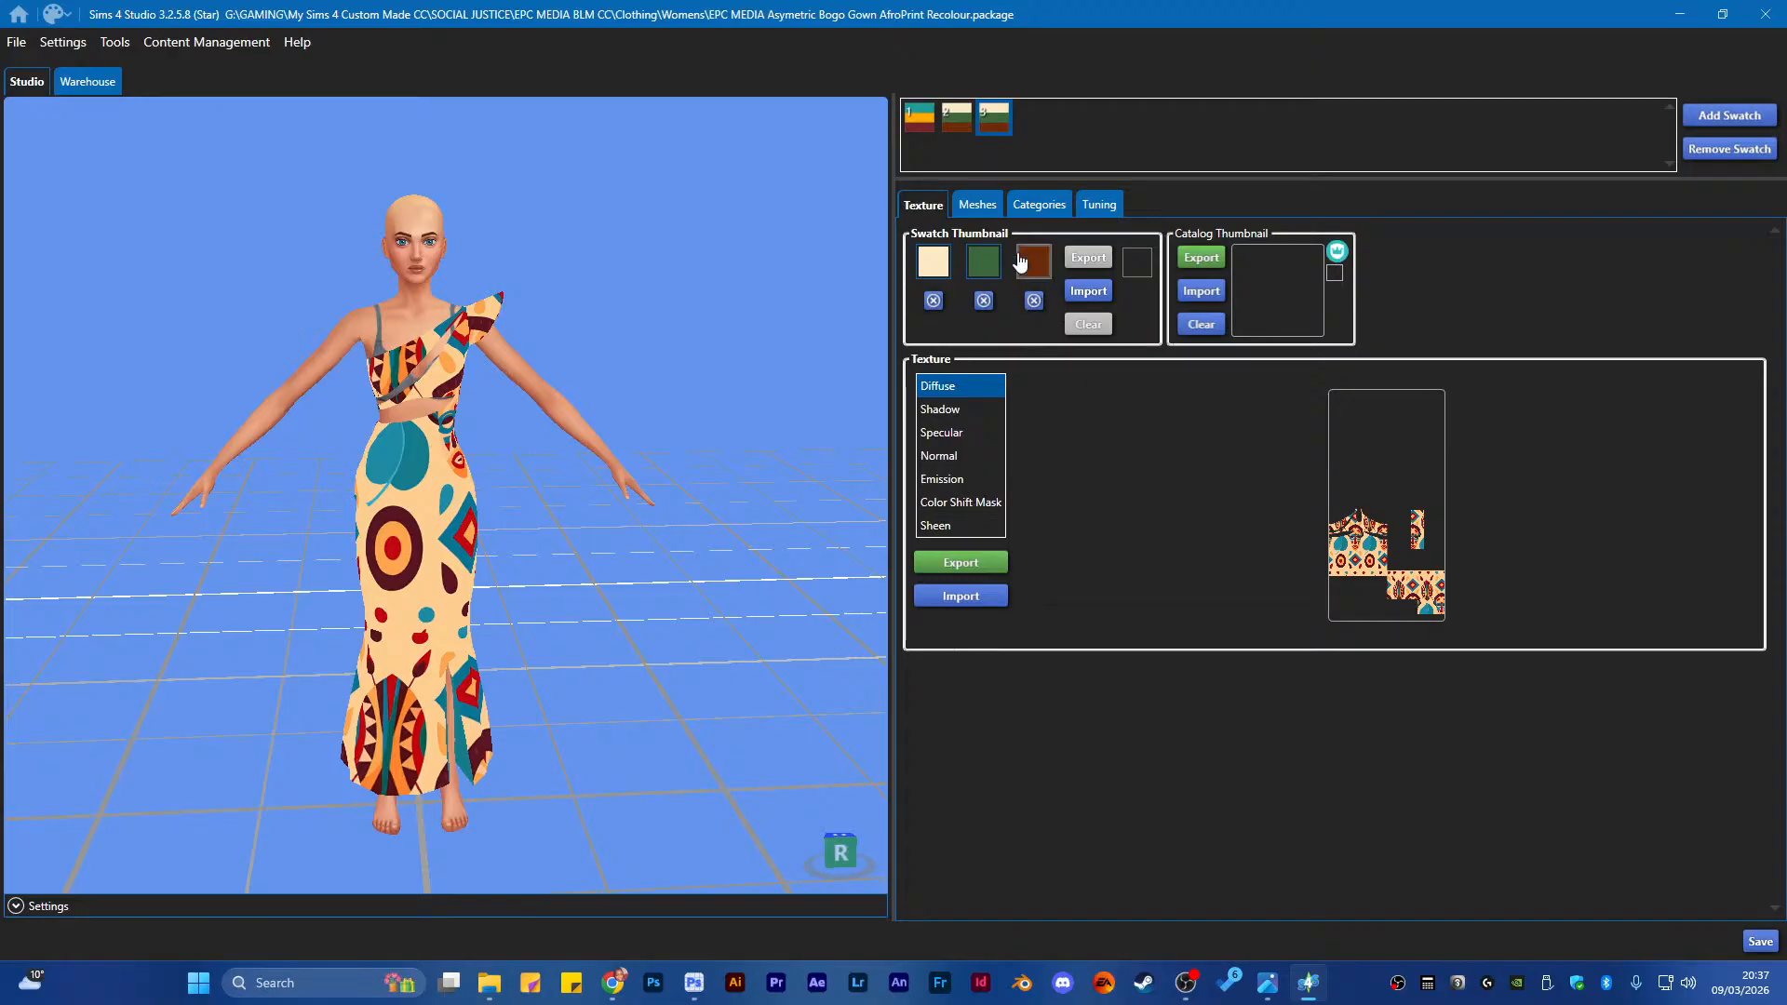
Set the third swatch's three thumbnail colours to peach, teal and maroon sampled from the gown's print
{"action": "left_click", "coordinate": [933, 261]}
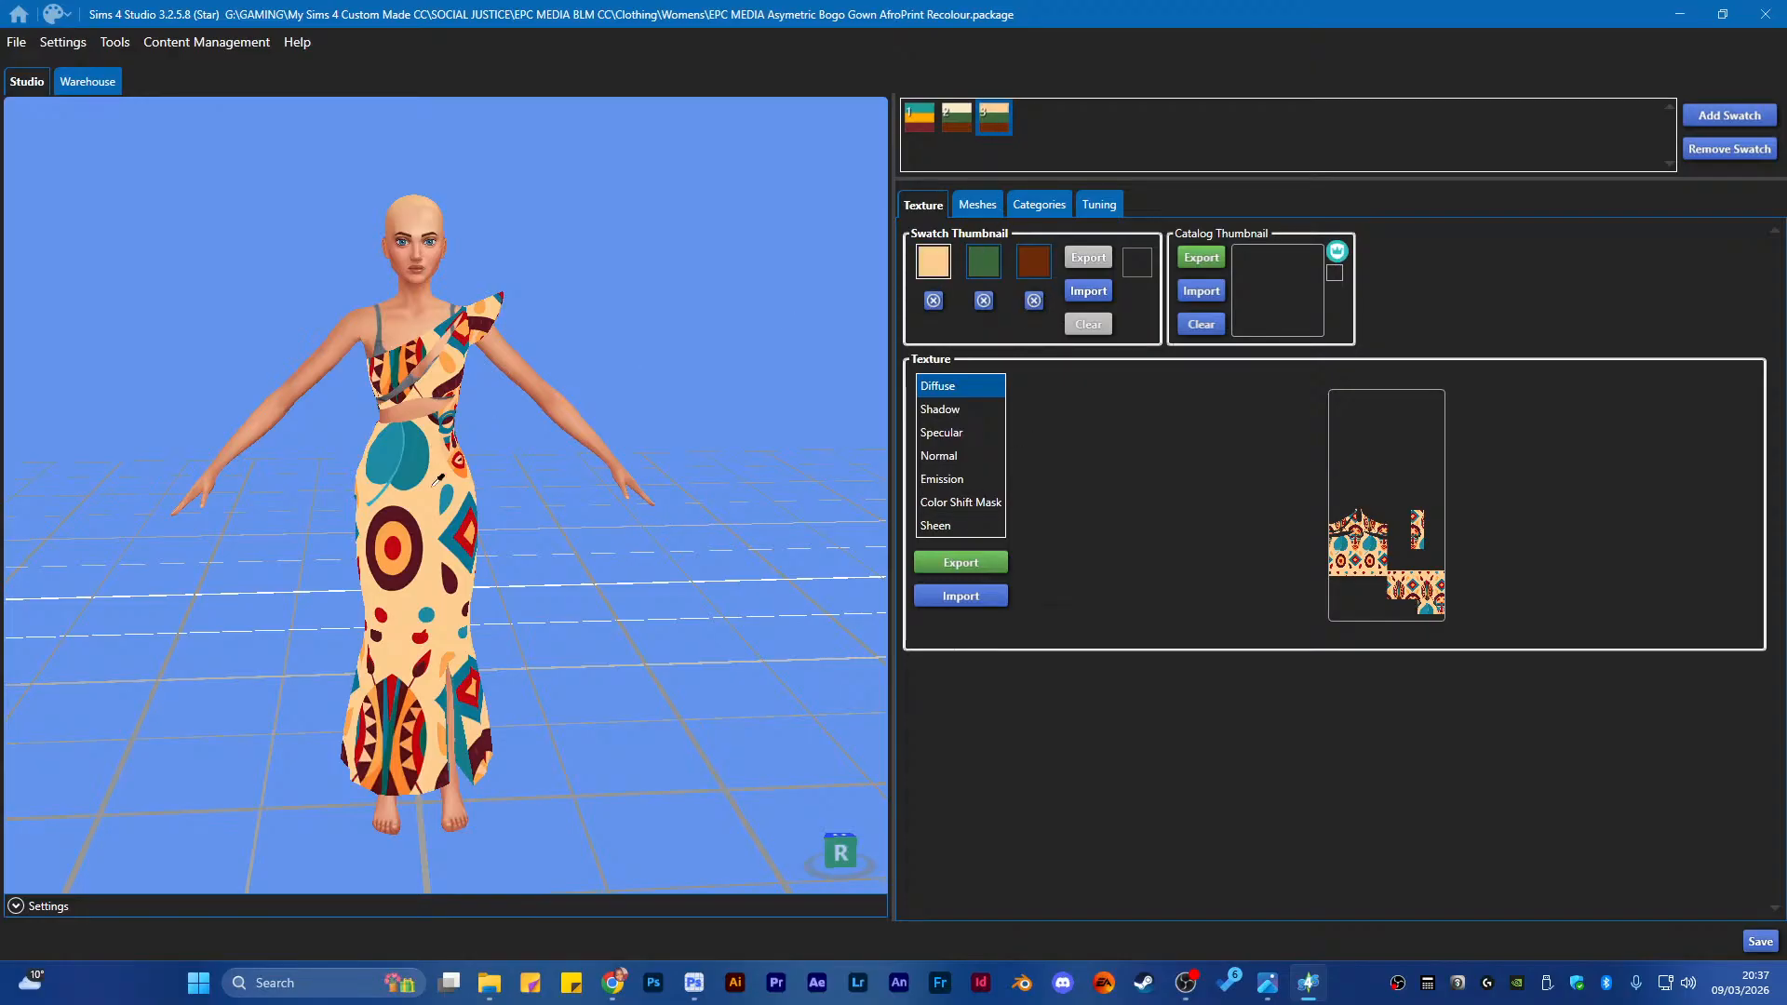
{"action": "left_click", "coordinate": [983, 261]}
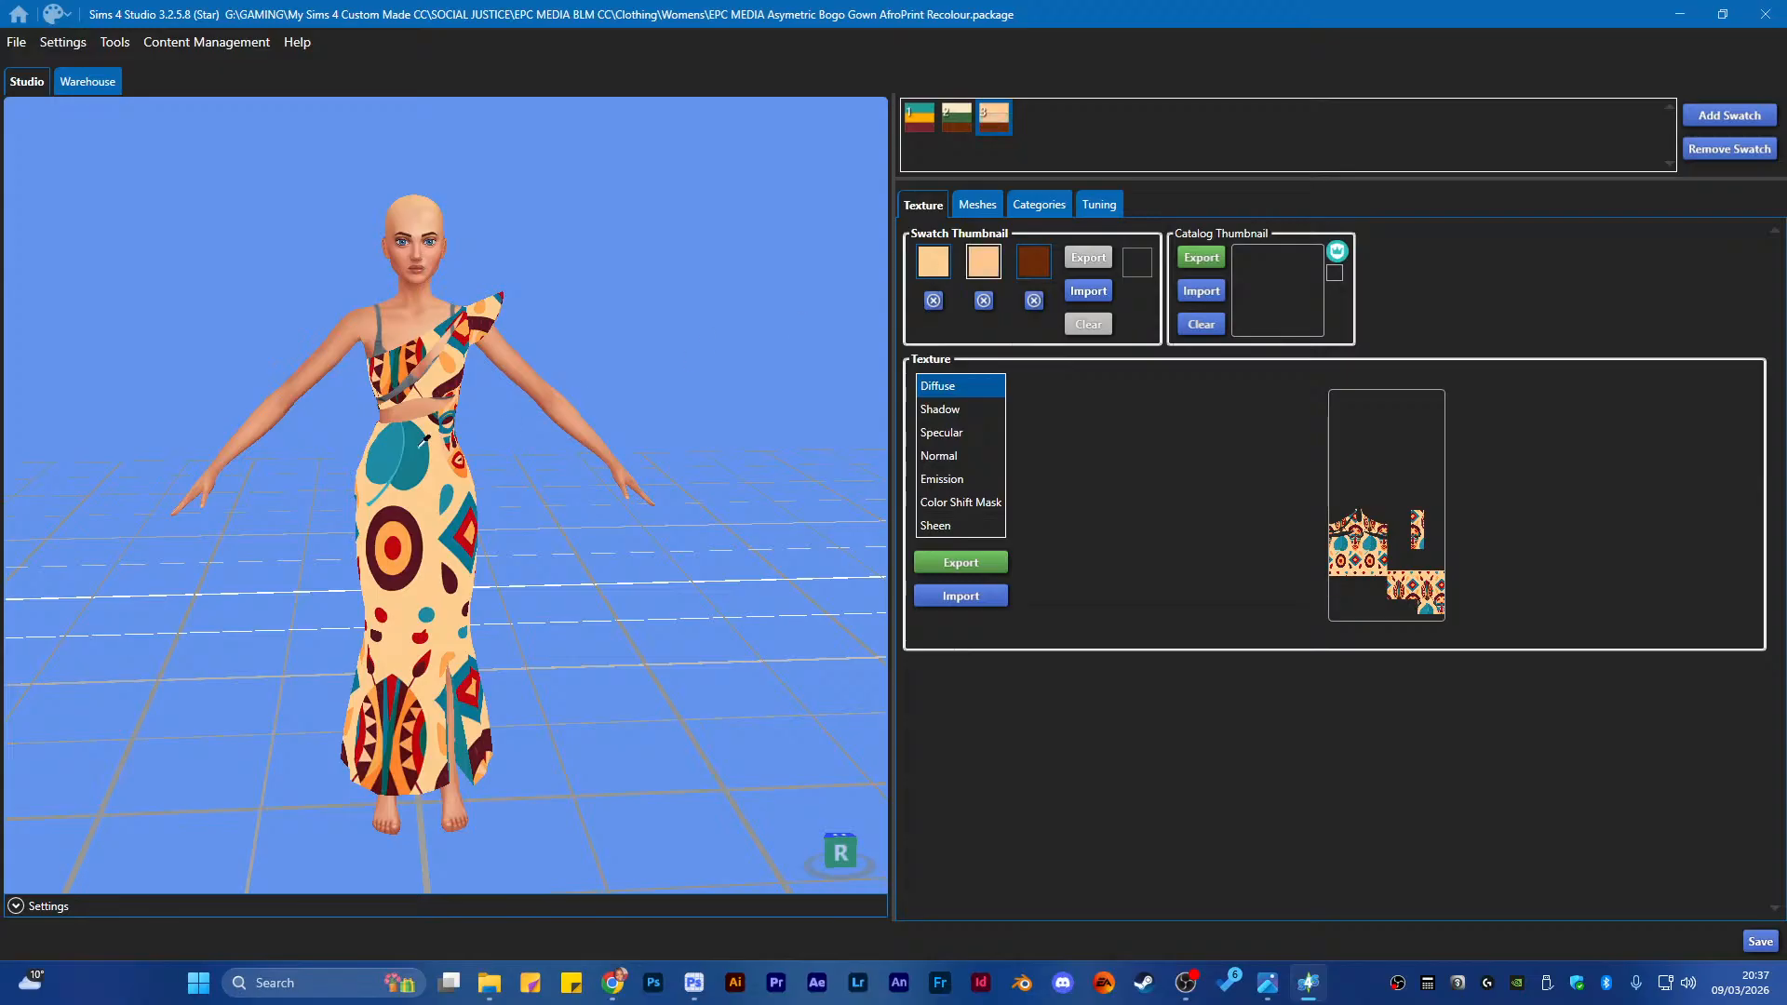
{"action": "left_click", "coordinate": [1033, 263]}
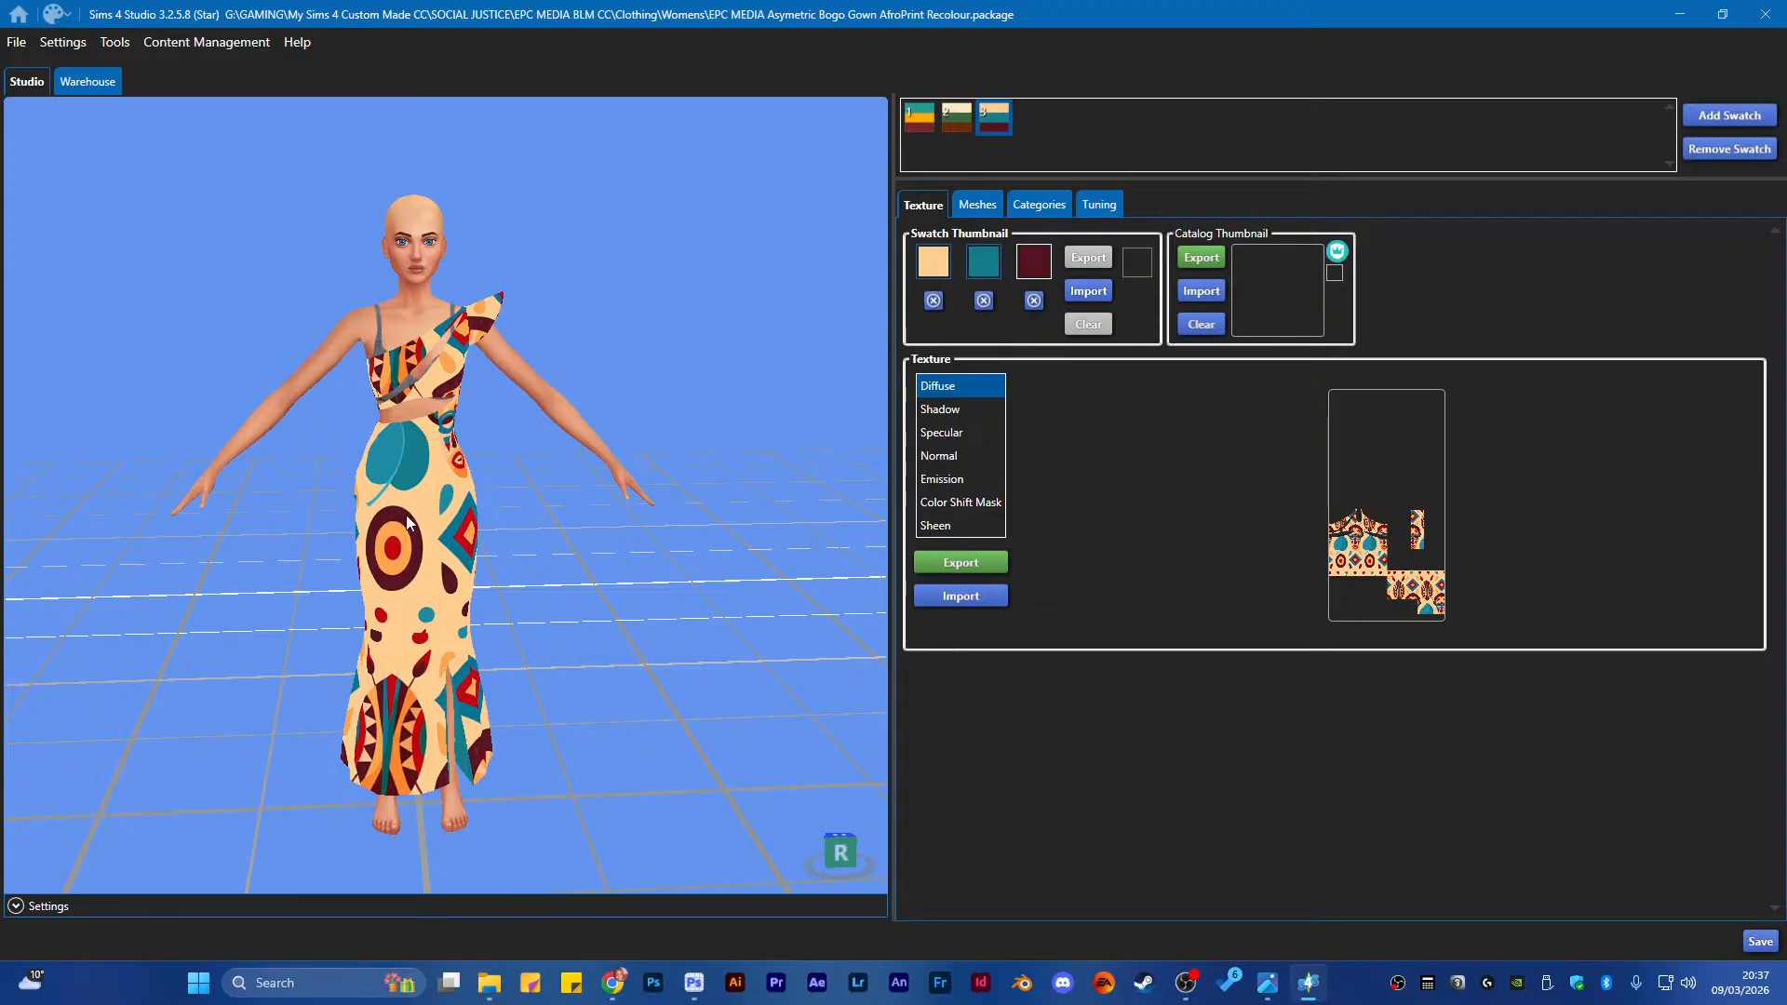
Add a fourth swatch, import "asyemteric bogo dress base 4.png" as its diffuse texture, and inspect the gown
{"action": "left_click", "coordinate": [1704, 117]}
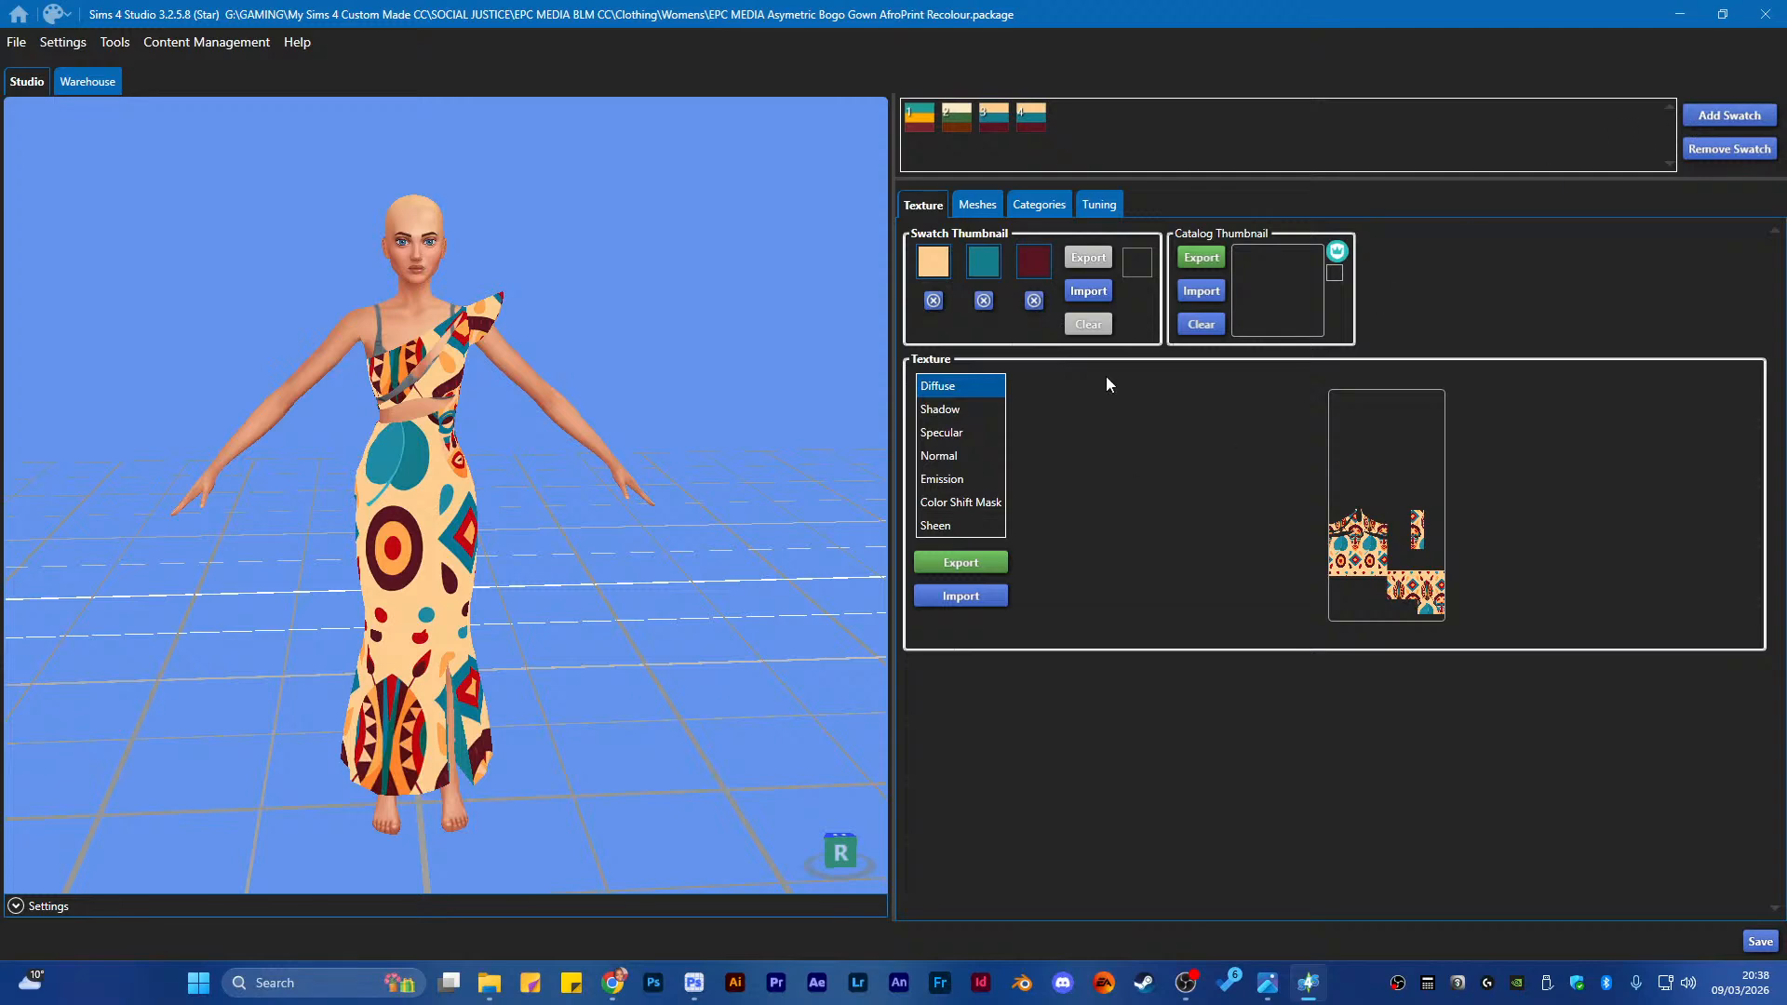
{"action": "left_click", "coordinate": [987, 604]}
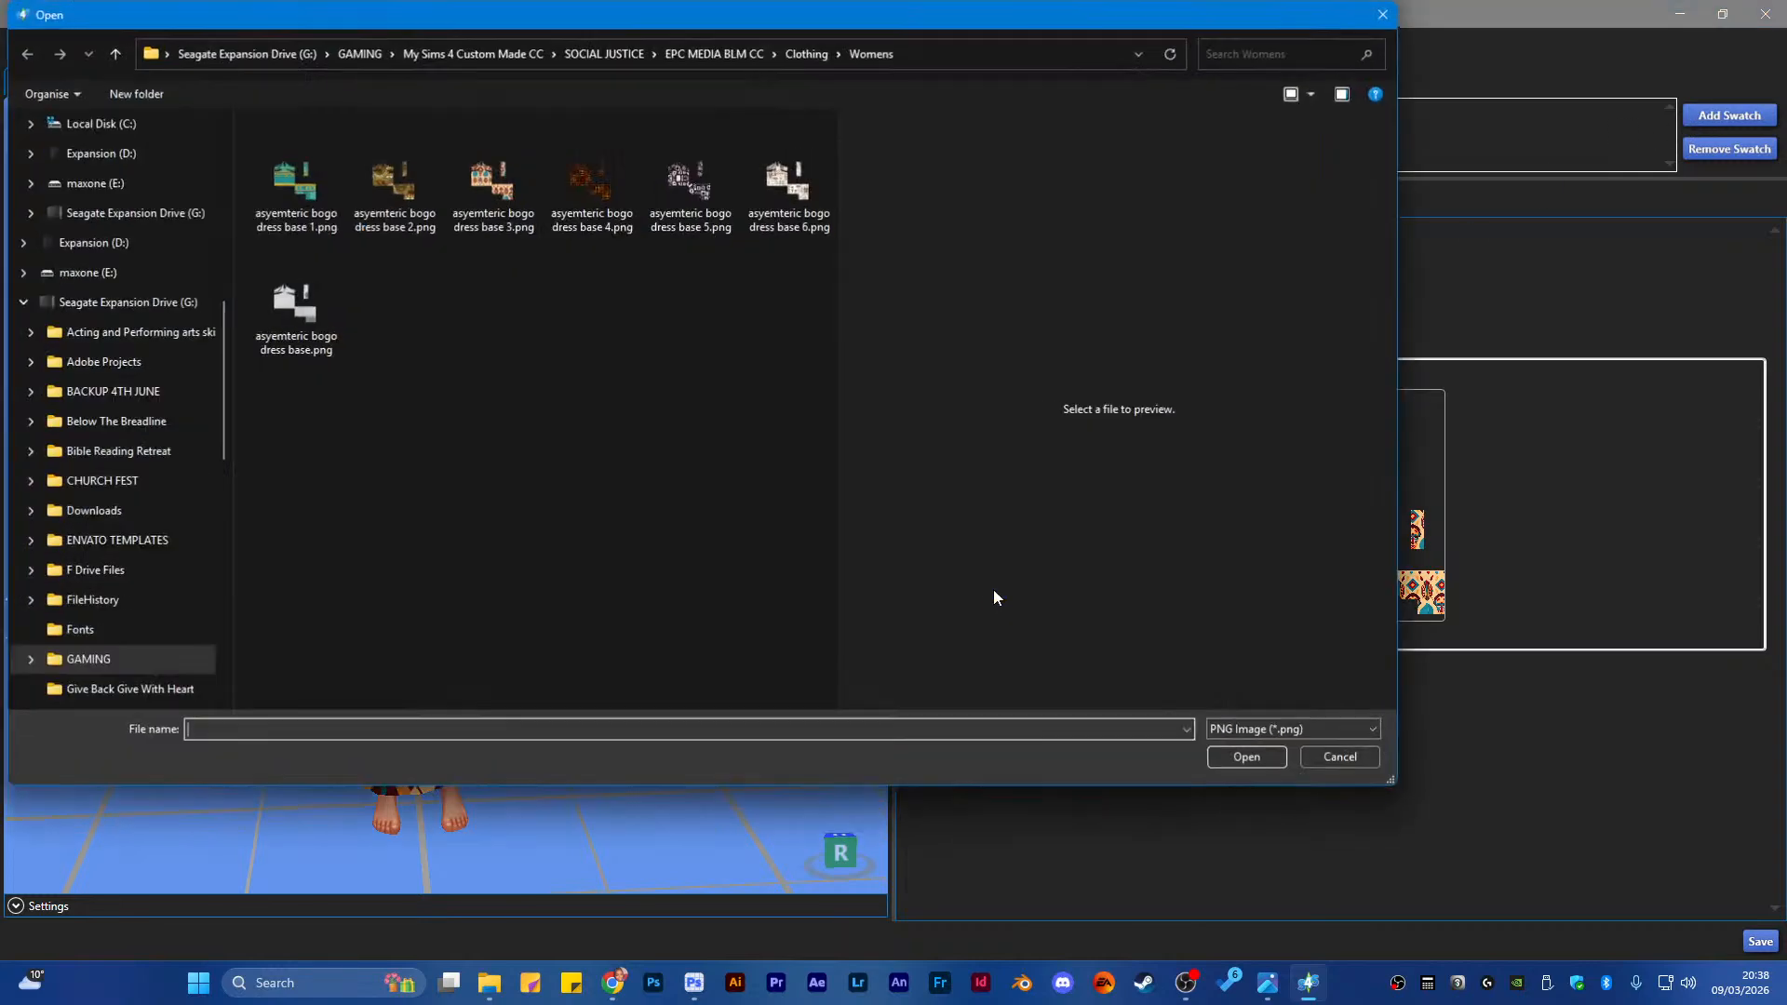
{"action": "left_click", "coordinate": [599, 199]}
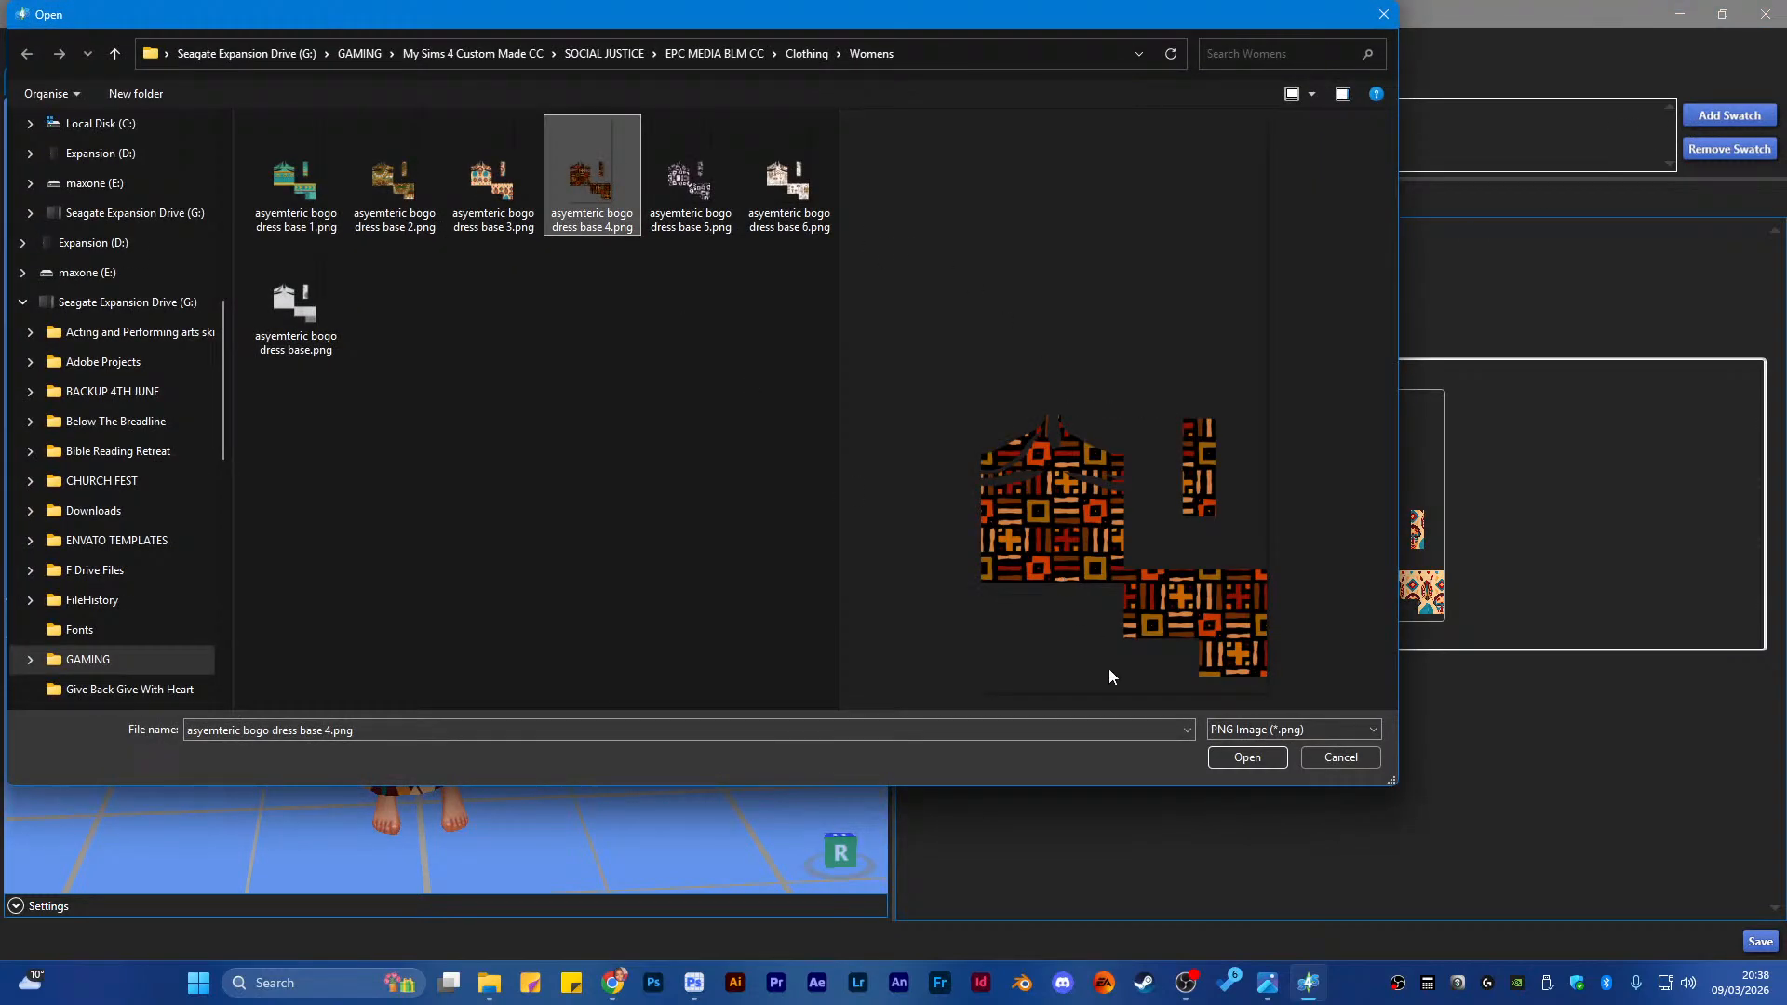
{"action": "left_click", "coordinate": [1256, 759]}
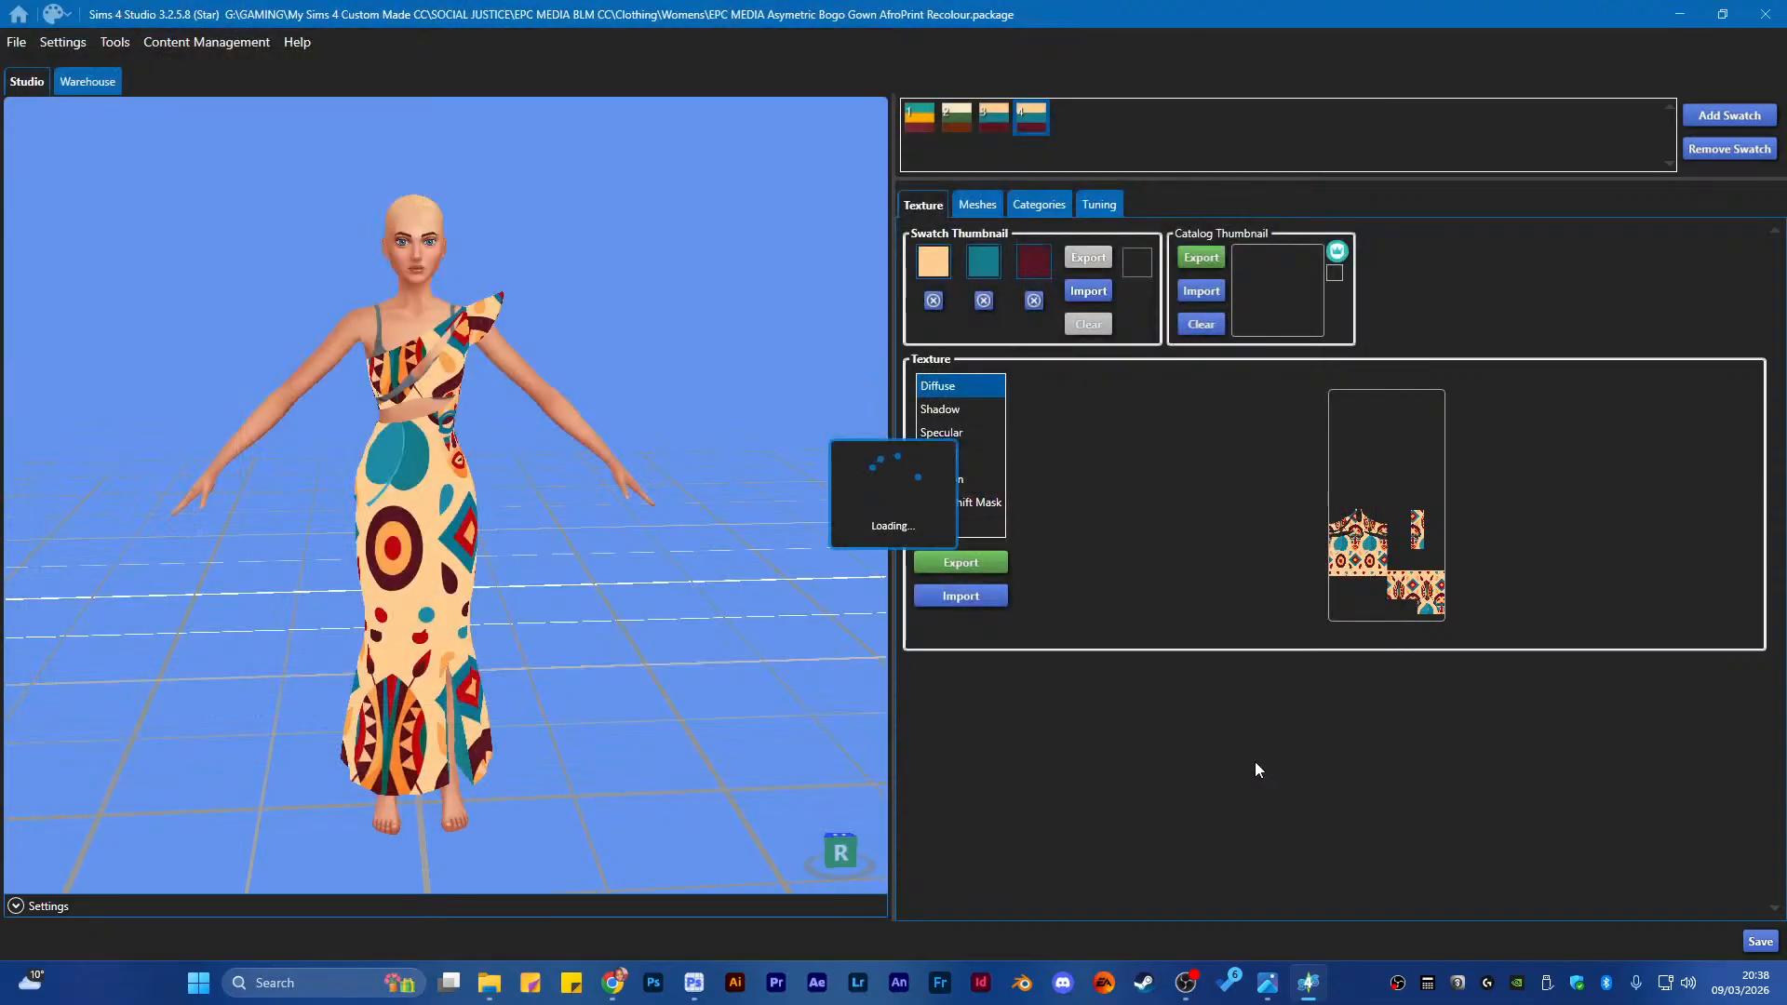
{"action": "left_click_drag", "start_coordinate": [595, 691], "coordinate": [584, 651]}
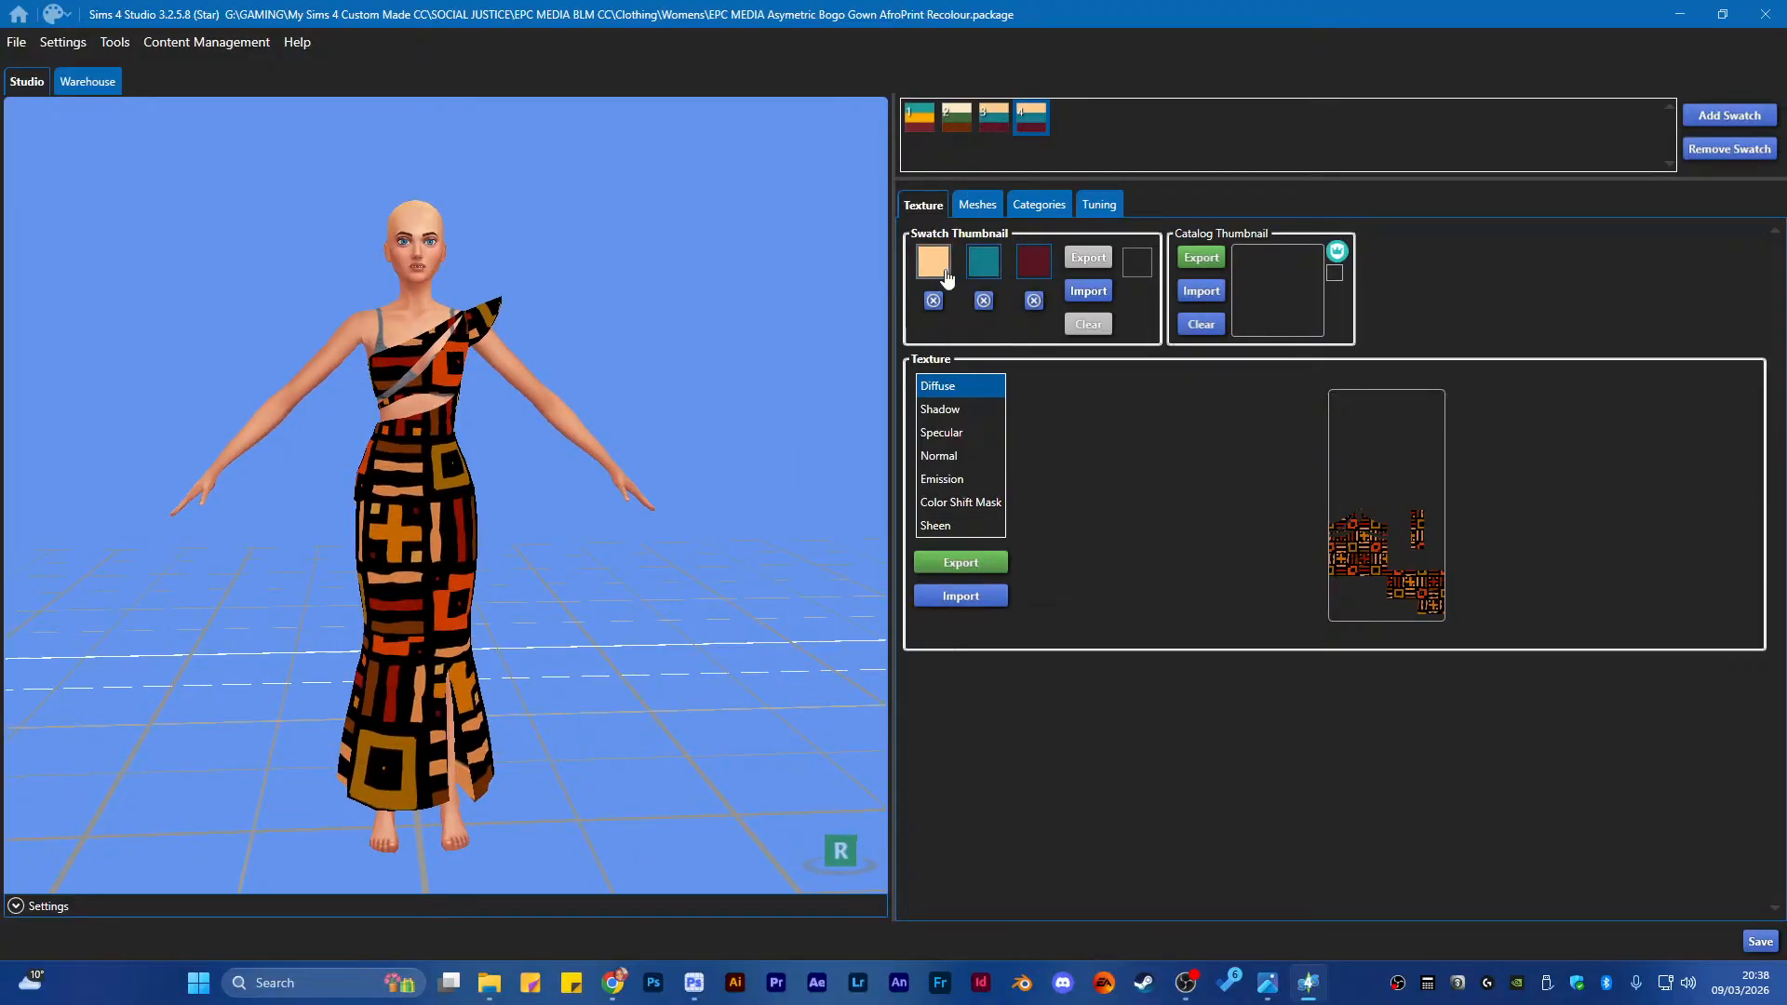
Set the fourth swatch's three thumbnail colours to black, orange and red-orange sampled from the gown's print
{"action": "left_click_drag", "start_coordinate": [911, 270], "coordinate": [440, 486]}
{"action": "left_click_drag", "start_coordinate": [984, 261], "coordinate": [402, 527]}
{"action": "left_click_drag", "start_coordinate": [1033, 262], "coordinate": [449, 610]}
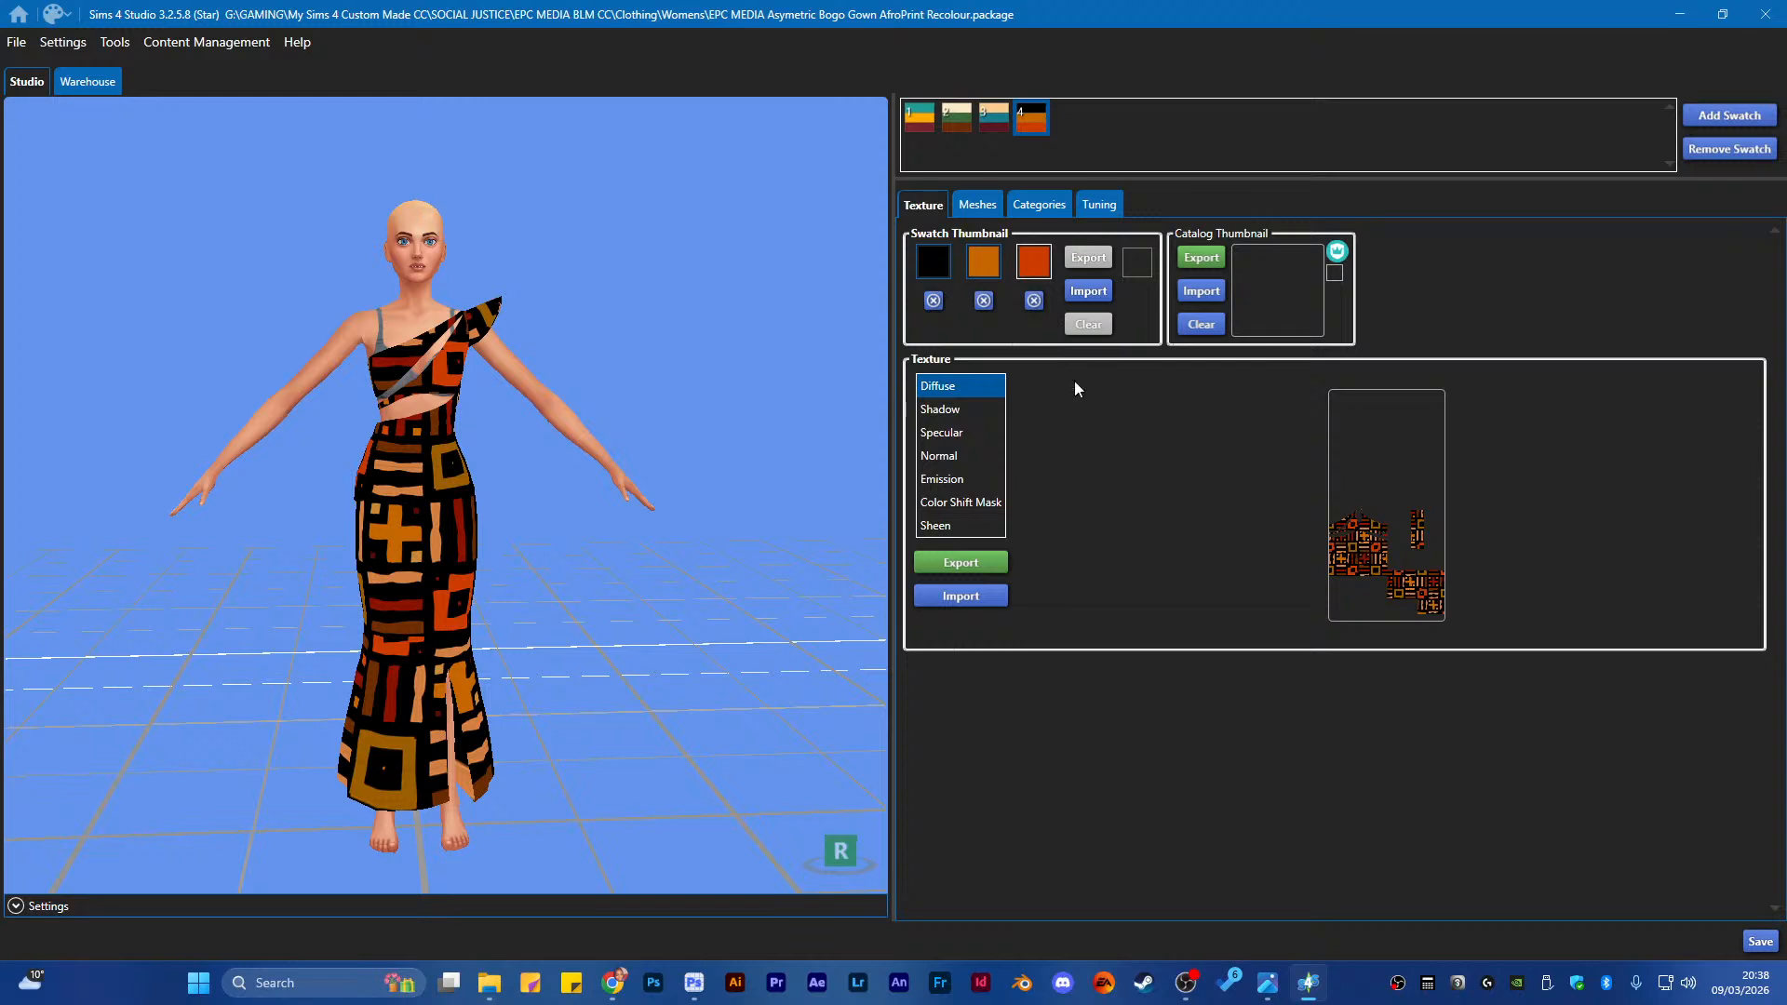
Add a fifth swatch, import "asyemteric bogo dress base 5.png" as its diffuse texture, and inspect the gown
{"action": "left_click", "coordinate": [1729, 115]}
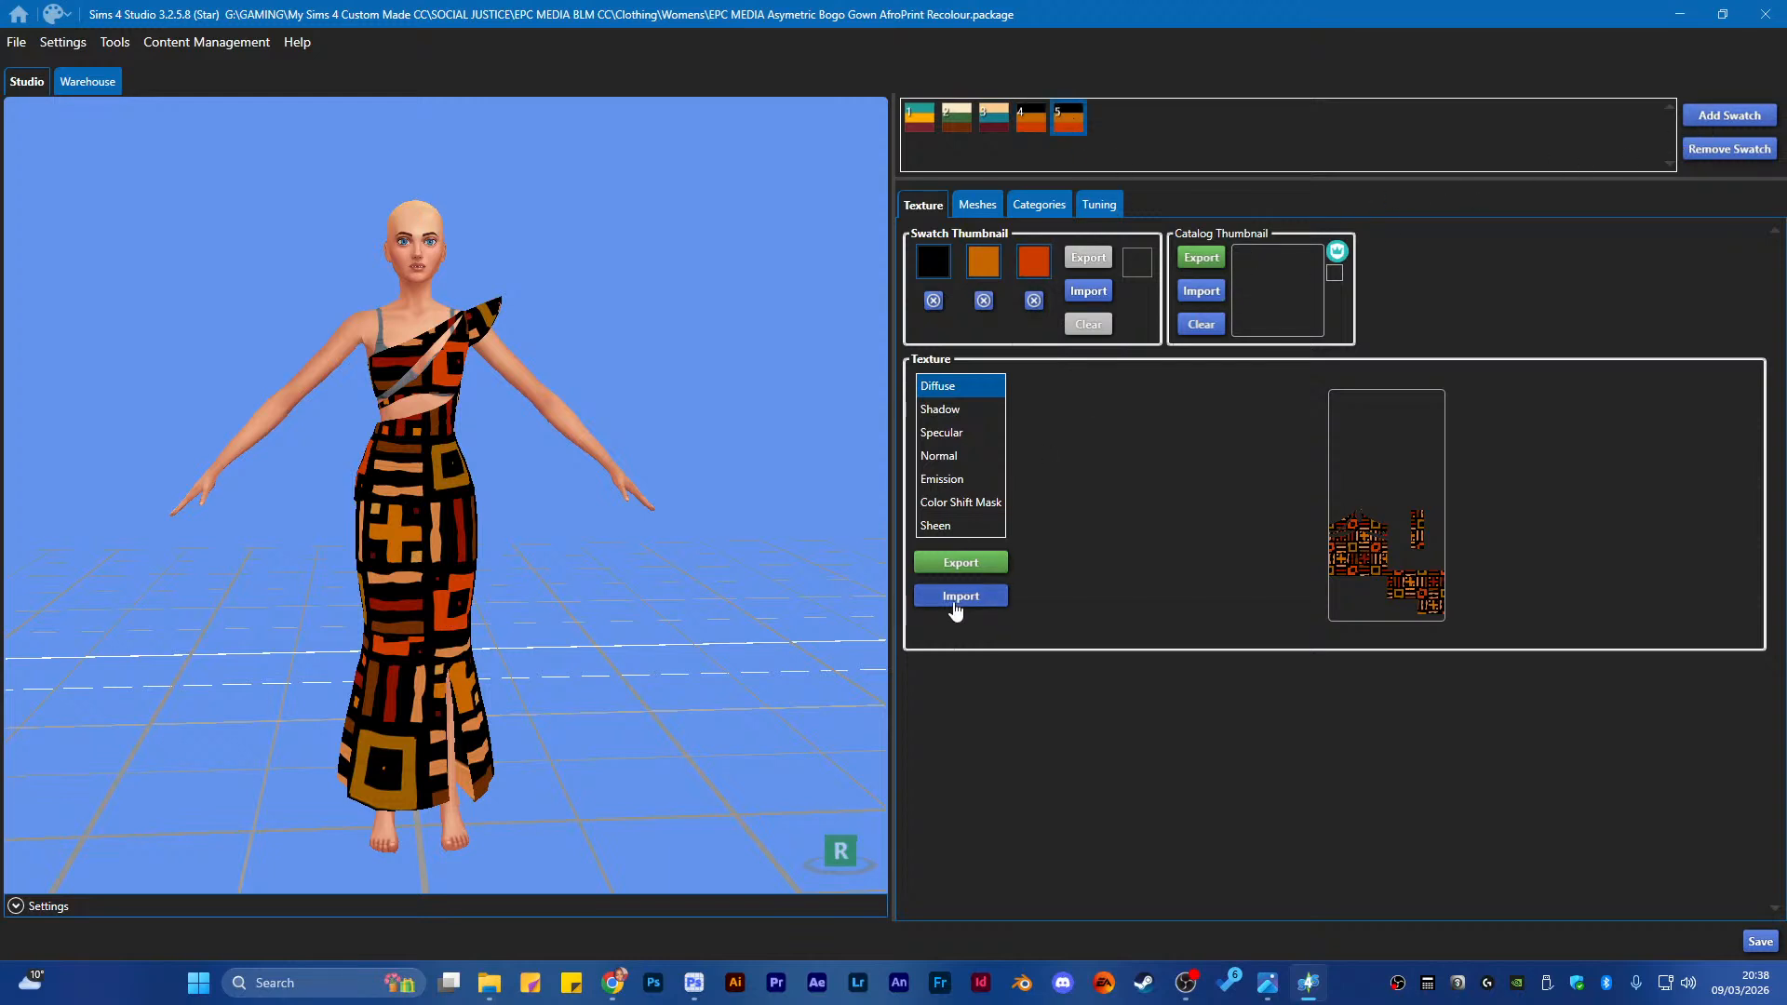
{"action": "left_click", "coordinate": [955, 605]}
{"action": "left_click", "coordinate": [691, 177]}
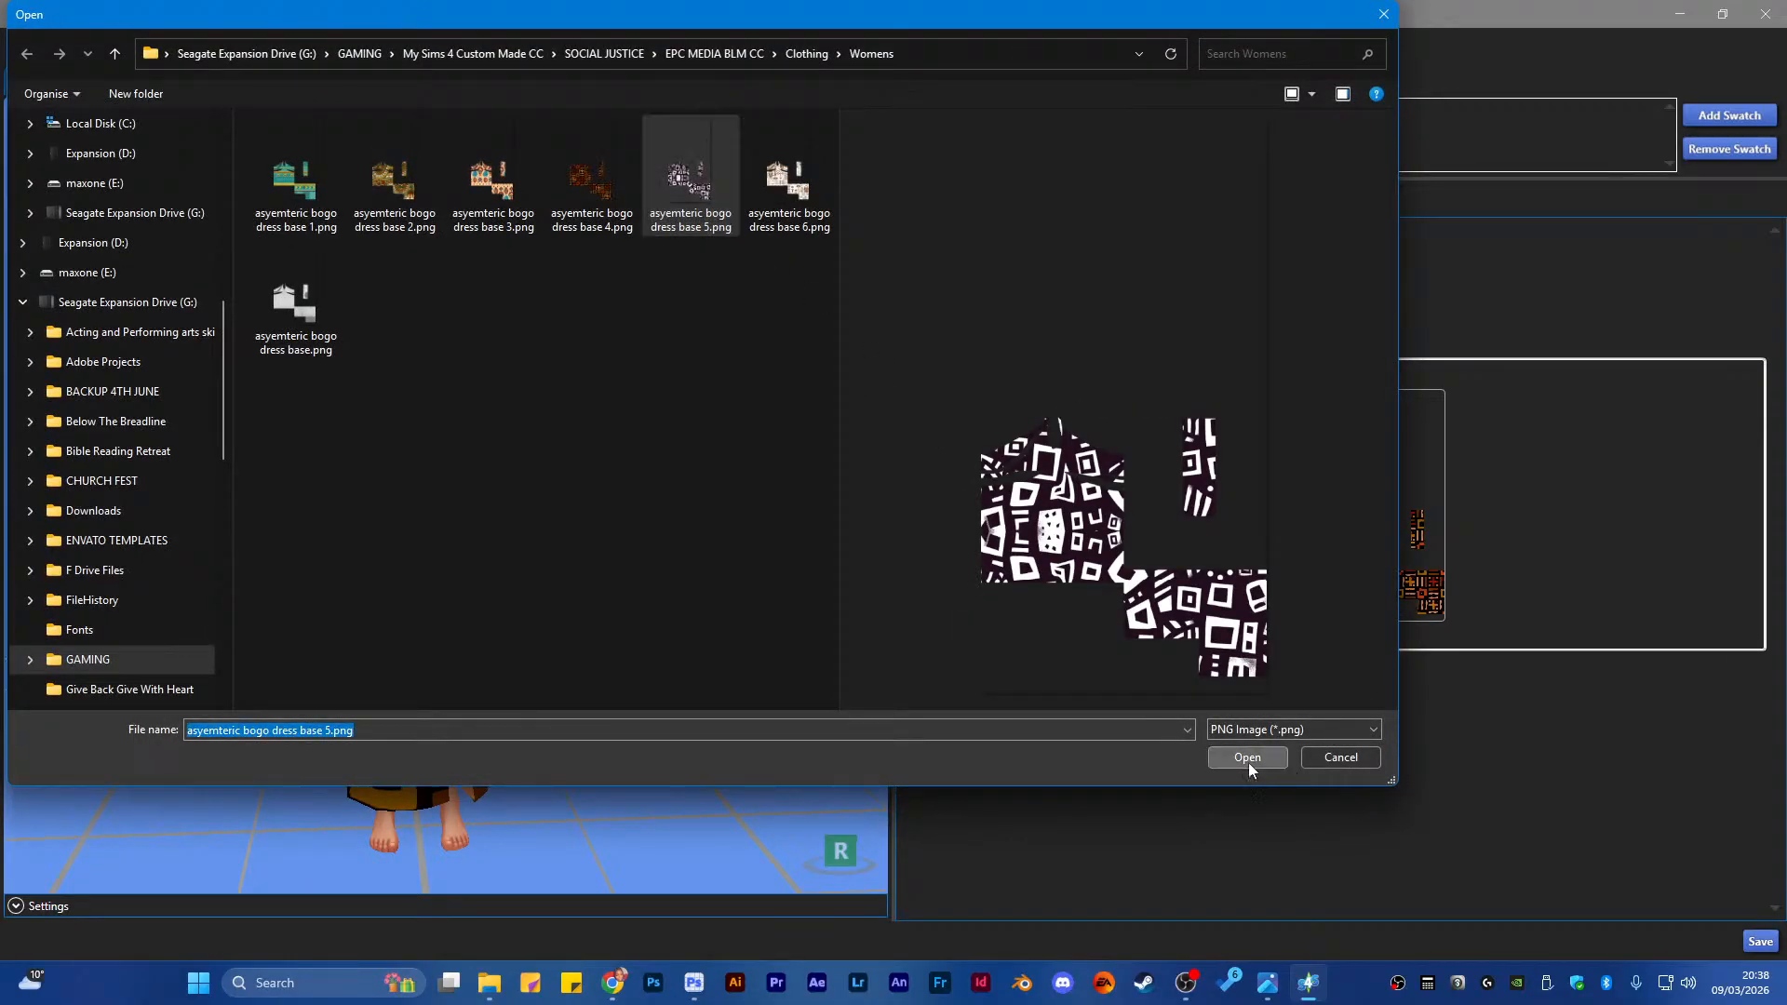
{"action": "left_click", "coordinate": [1248, 759]}
{"action": "mouse_move", "coordinate": [559, 607]}
{"action": "left_mouse_down"}
{"action": "mouse_move", "coordinate": [1081, 594]}
{"action": "mouse_move", "coordinate": [570, 609]}
{"action": "mouse_move", "coordinate": [543, 630]}
{"action": "left_mouse_up"}
Set the fifth swatch's first two thumbnail colours to the print's dark purple and white, and clear the third colour
{"action": "left_click_drag", "start_coordinate": [933, 269], "coordinate": [439, 505]}
{"action": "left_click_drag", "start_coordinate": [985, 264], "coordinate": [383, 514]}
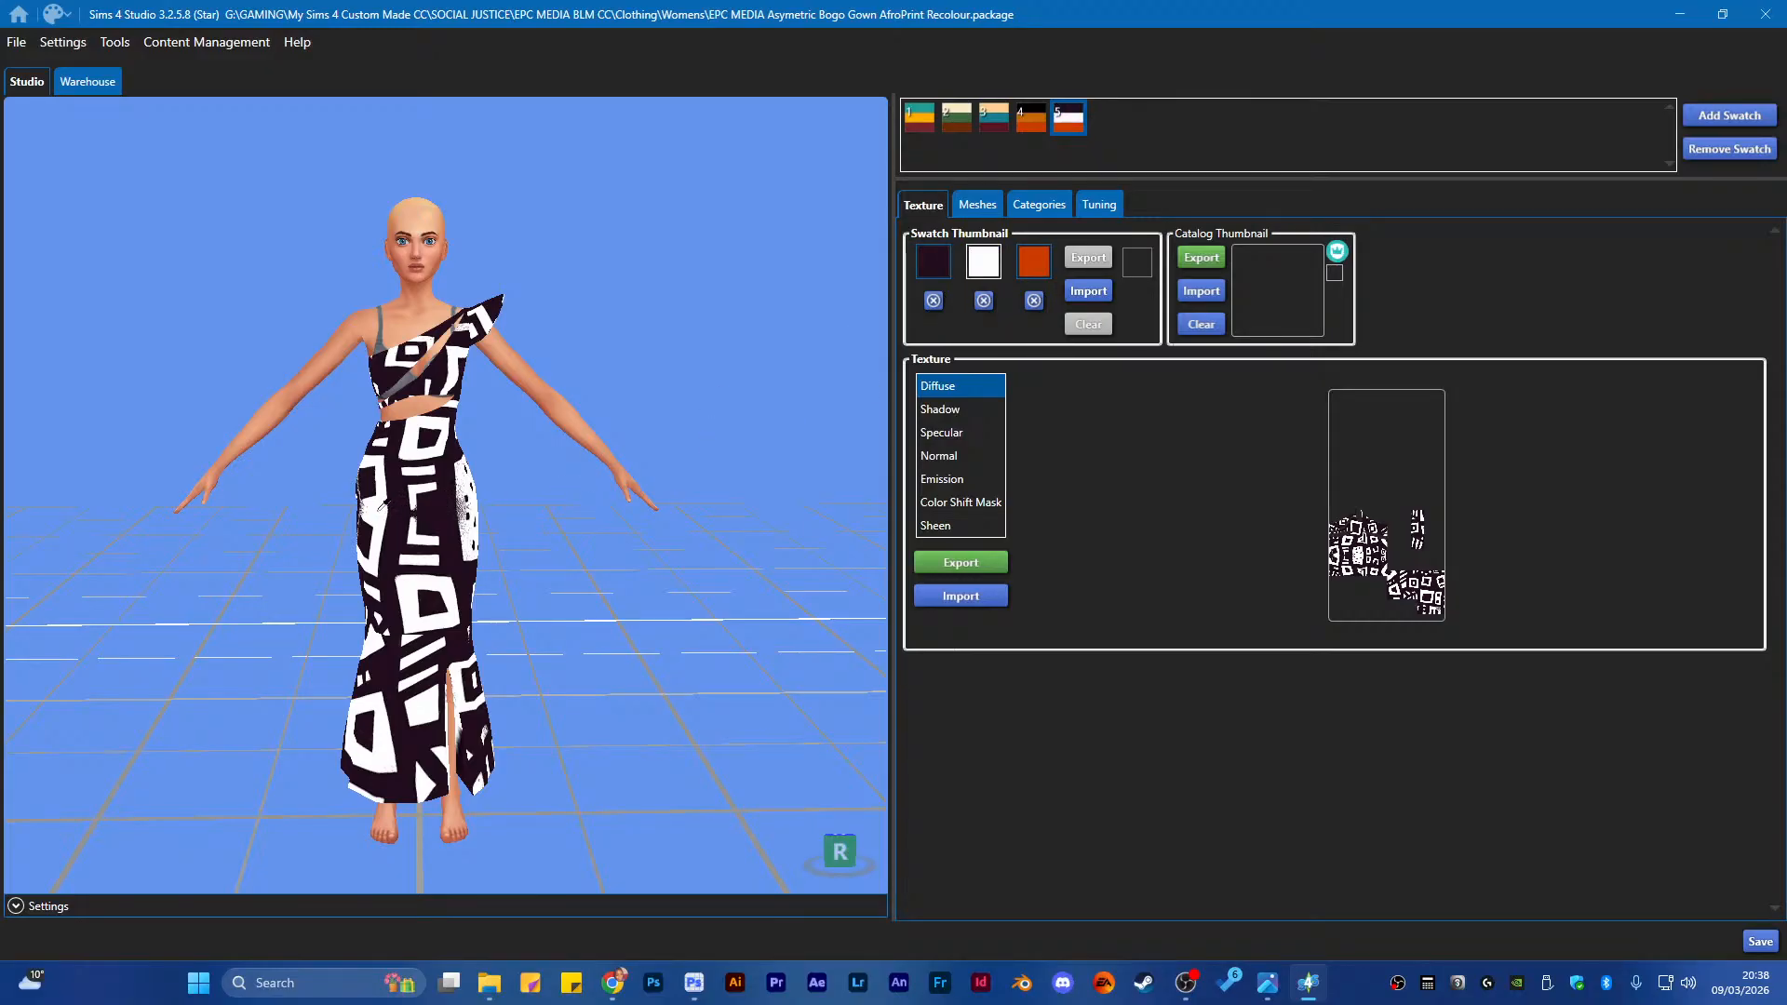
{"action": "left_click_drag", "start_coordinate": [368, 576], "coordinate": [711, 423]}
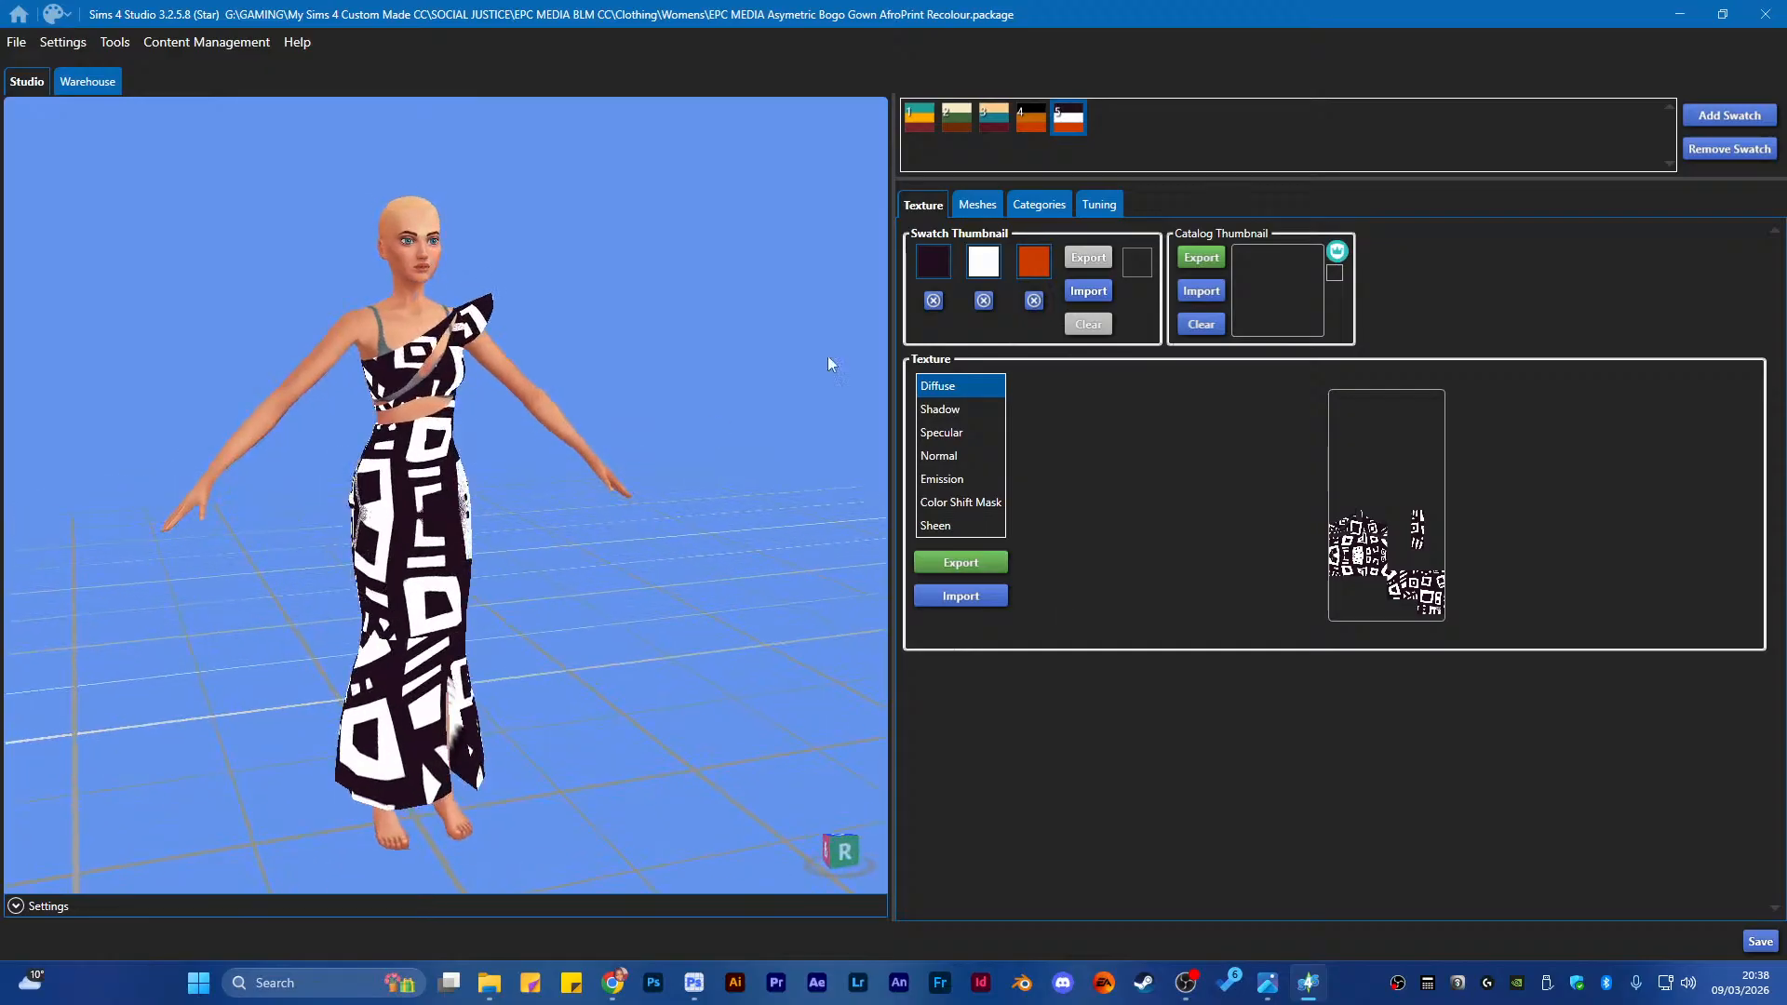
{"action": "left_click", "coordinate": [1034, 300]}
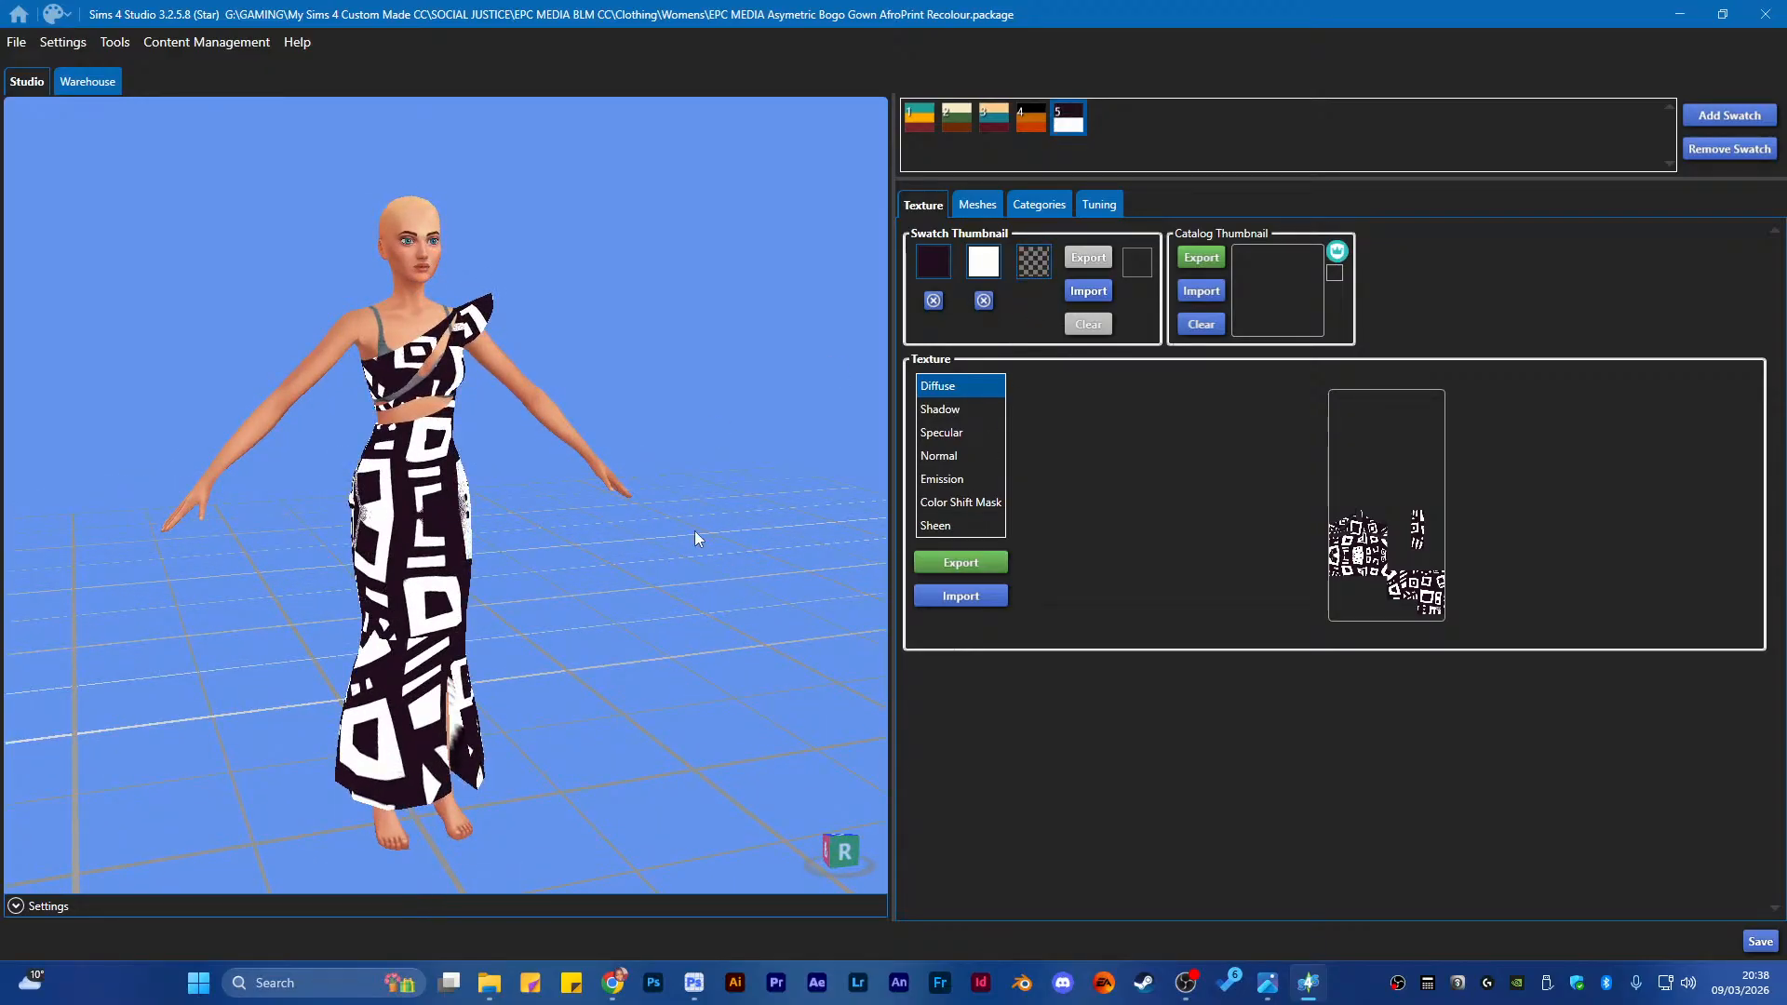
{"action": "left_click_drag", "start_coordinate": [698, 530], "coordinate": [689, 590]}
Add a sixth swatch and import "asyemteric bogo dress base 6.png" as its diffuse texture
{"action": "left_click", "coordinate": [1728, 115]}
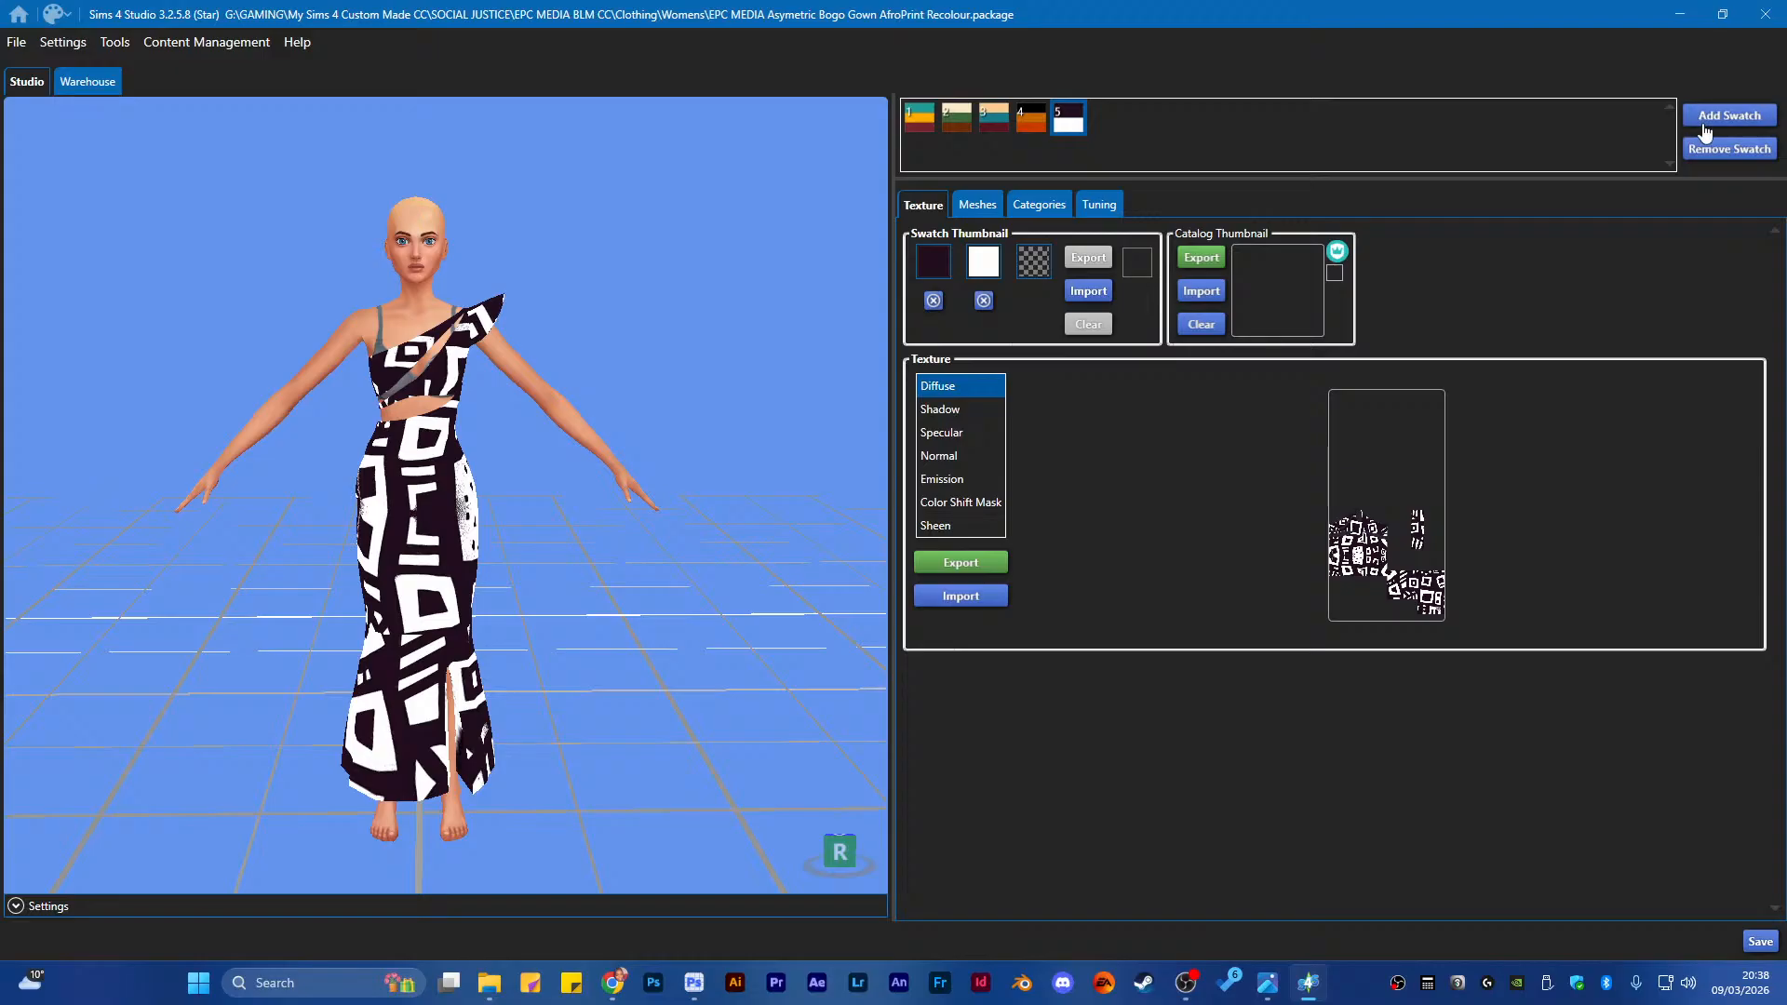
{"action": "left_click", "coordinate": [1105, 119]}
{"action": "left_click", "coordinate": [965, 599]}
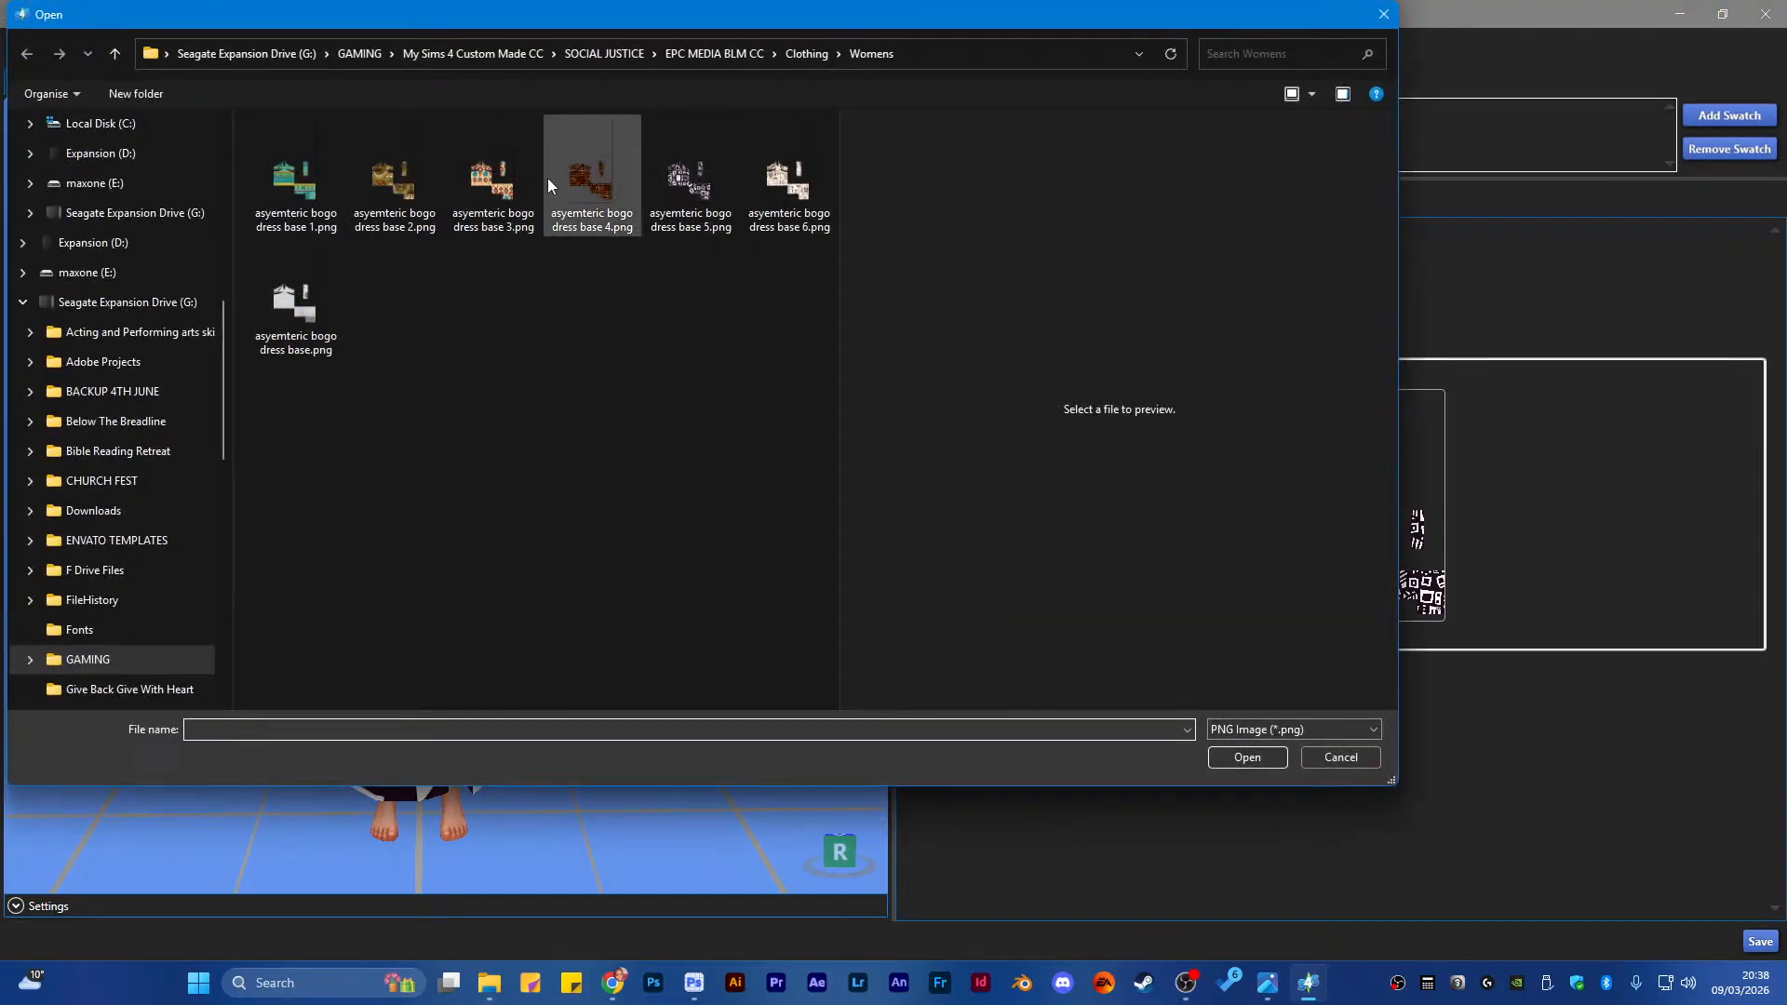
{"action": "left_click", "coordinate": [755, 175]}
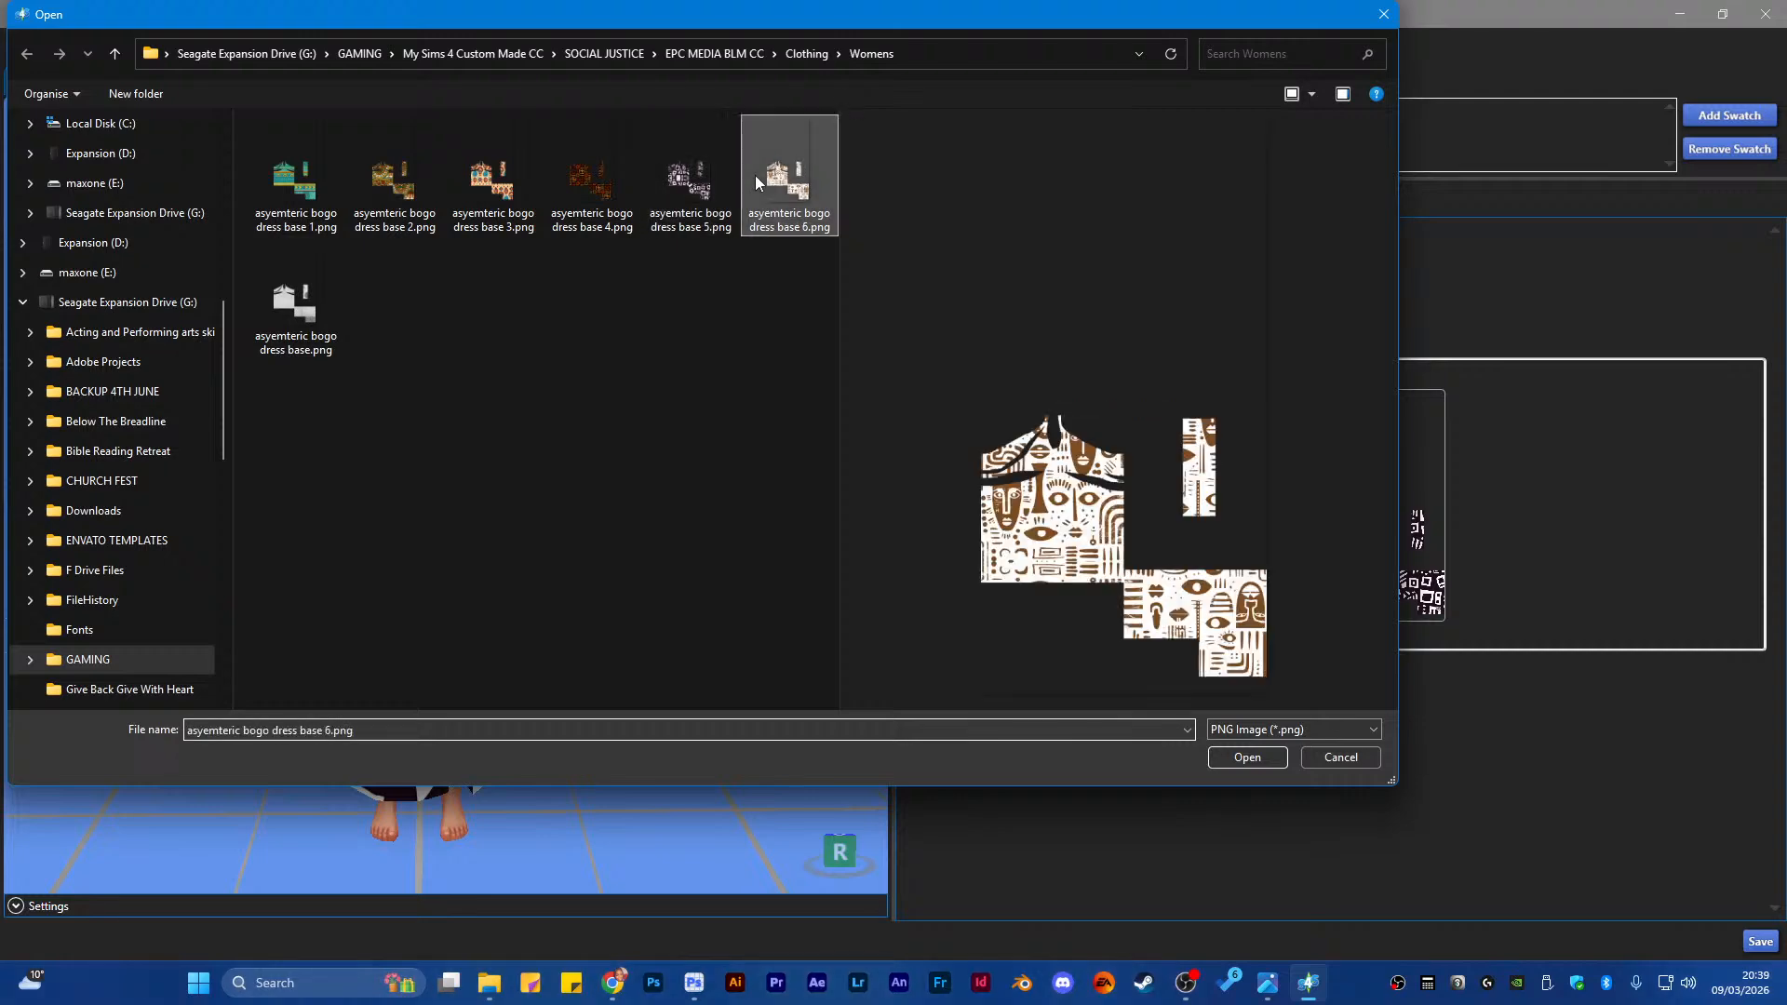
{"action": "left_click", "coordinate": [1247, 758]}
Inspect the face-print gown on the model and set the sixth swatch's two thumbnail colours to the print's brown and white
{"action": "left_click_drag", "start_coordinate": [514, 654], "coordinate": [1378, 650]}
{"action": "left_click_drag", "start_coordinate": [552, 751], "coordinate": [875, 749]}
{"action": "left_click_drag", "start_coordinate": [402, 720], "coordinate": [1057, 678]}
{"action": "mouse_move", "coordinate": [300, 680]}
{"action": "left_mouse_down"}
{"action": "mouse_move", "coordinate": [694, 696]}
{"action": "mouse_move", "coordinate": [689, 738]}
{"action": "mouse_move", "coordinate": [475, 737]}
{"action": "mouse_move", "coordinate": [551, 715]}
{"action": "left_mouse_up"}
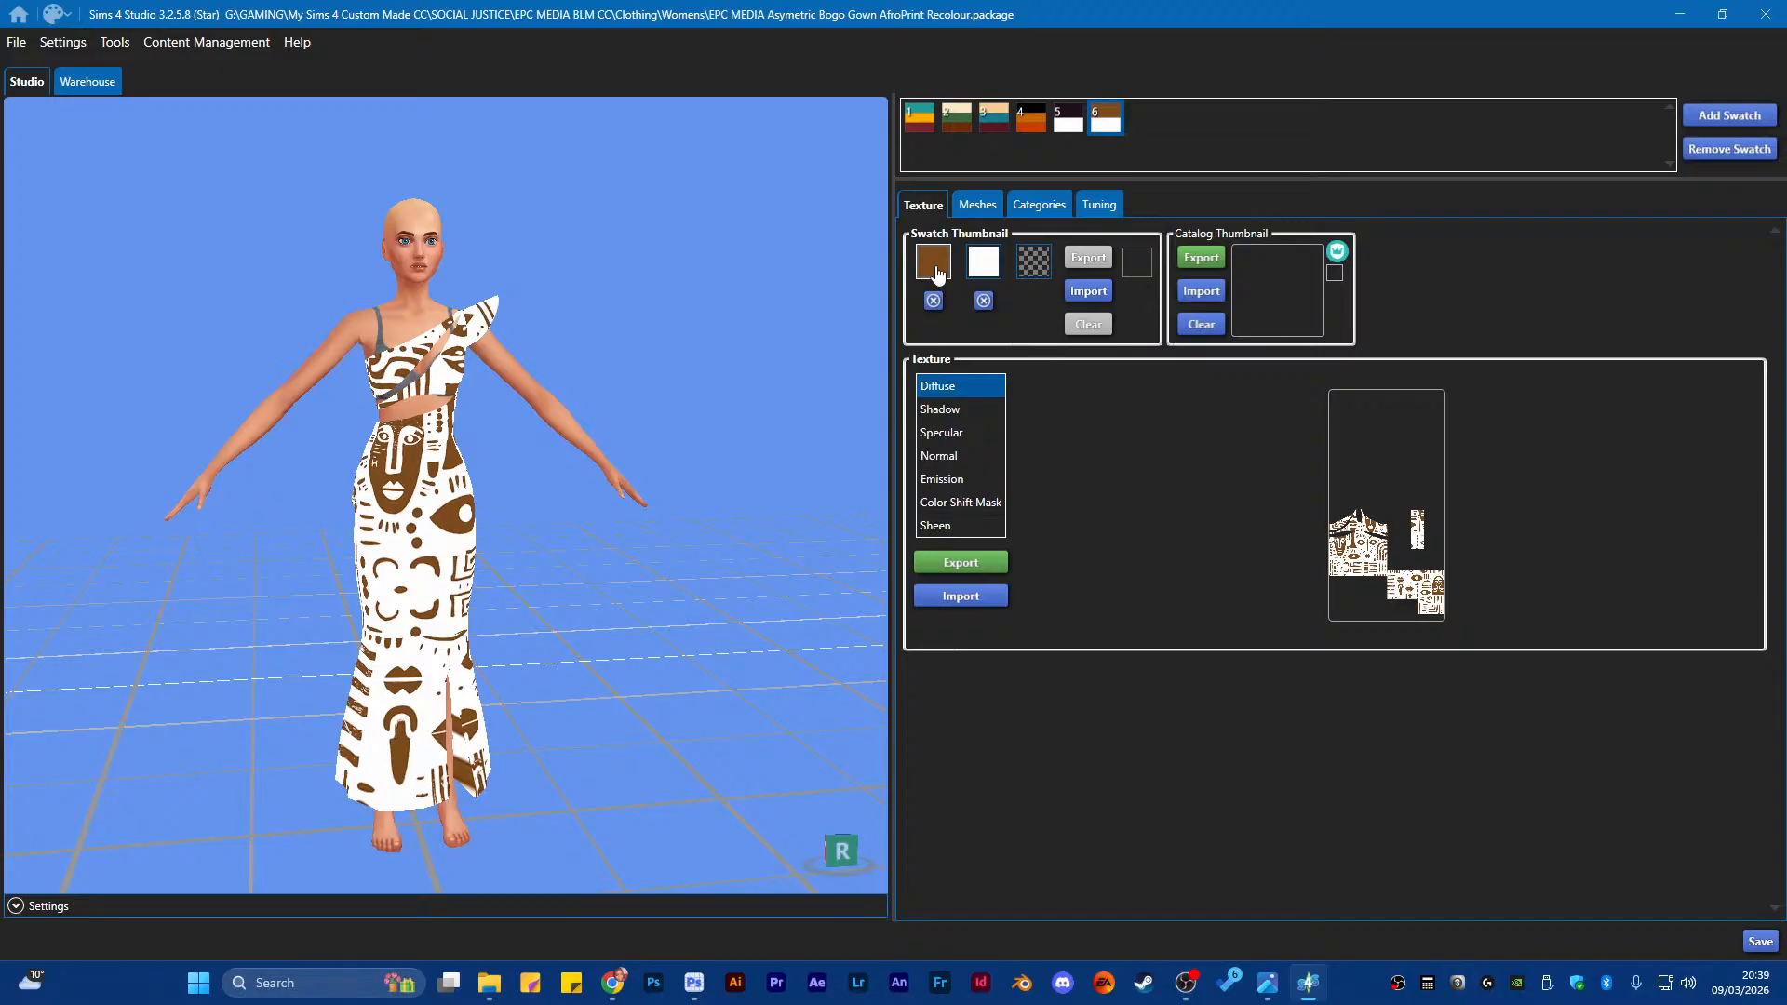
{"action": "scroll", "coordinate": [403, 529], "scroll_direction": "down", "scroll_amount": 2}
{"action": "left_click_drag", "start_coordinate": [401, 602], "coordinate": [437, 603]}
{"action": "scroll", "coordinate": [311, 227], "scroll_direction": "up", "scroll_amount": 3}
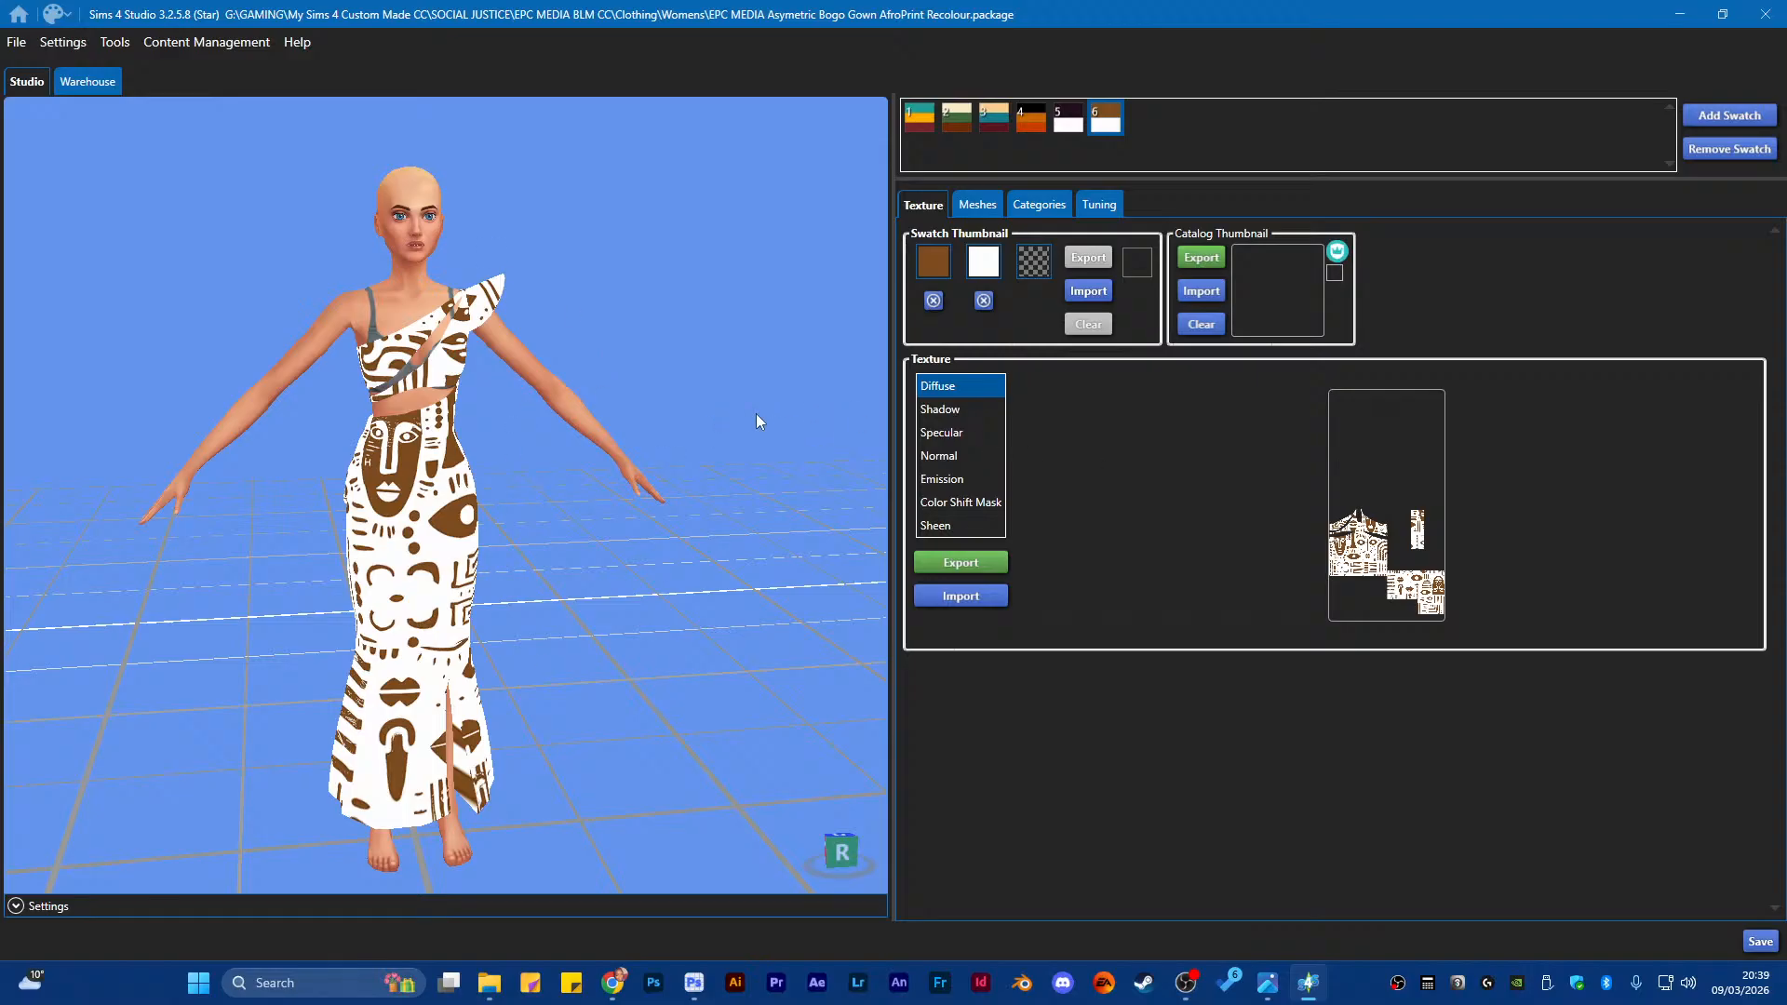
{"action": "left_click_drag", "start_coordinate": [739, 412], "coordinate": [624, 601]}
{"action": "left_click_drag", "start_coordinate": [978, 268], "coordinate": [445, 534]}
{"action": "left_click_drag", "start_coordinate": [623, 512], "coordinate": [521, 558]}
{"action": "scroll", "coordinate": [435, 621], "scroll_direction": "up", "scroll_amount": 2}
{"action": "left_click_drag", "start_coordinate": [434, 622], "coordinate": [503, 549]}
{"action": "scroll", "coordinate": [495, 483], "scroll_direction": "down", "scroll_amount": 3}
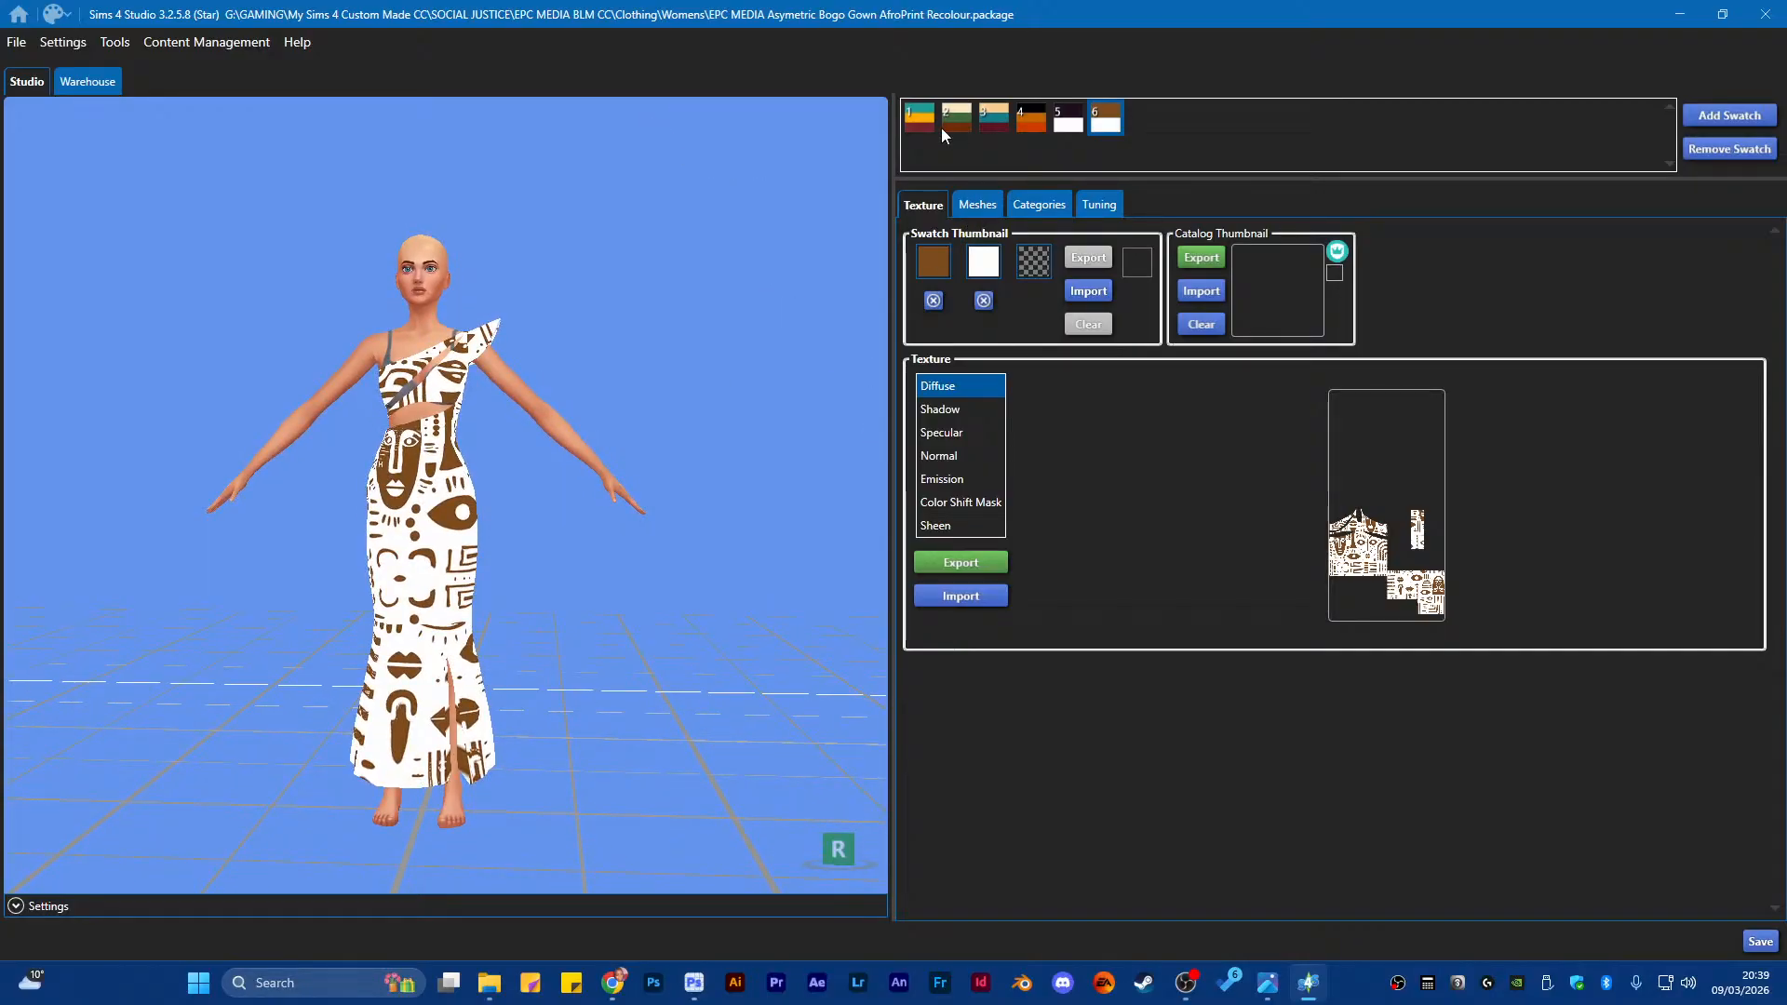
In the gown's categories, set the fabric to Cotton instead of Silk and apply the fabric to all swatches
{"action": "left_click", "coordinate": [1035, 212]}
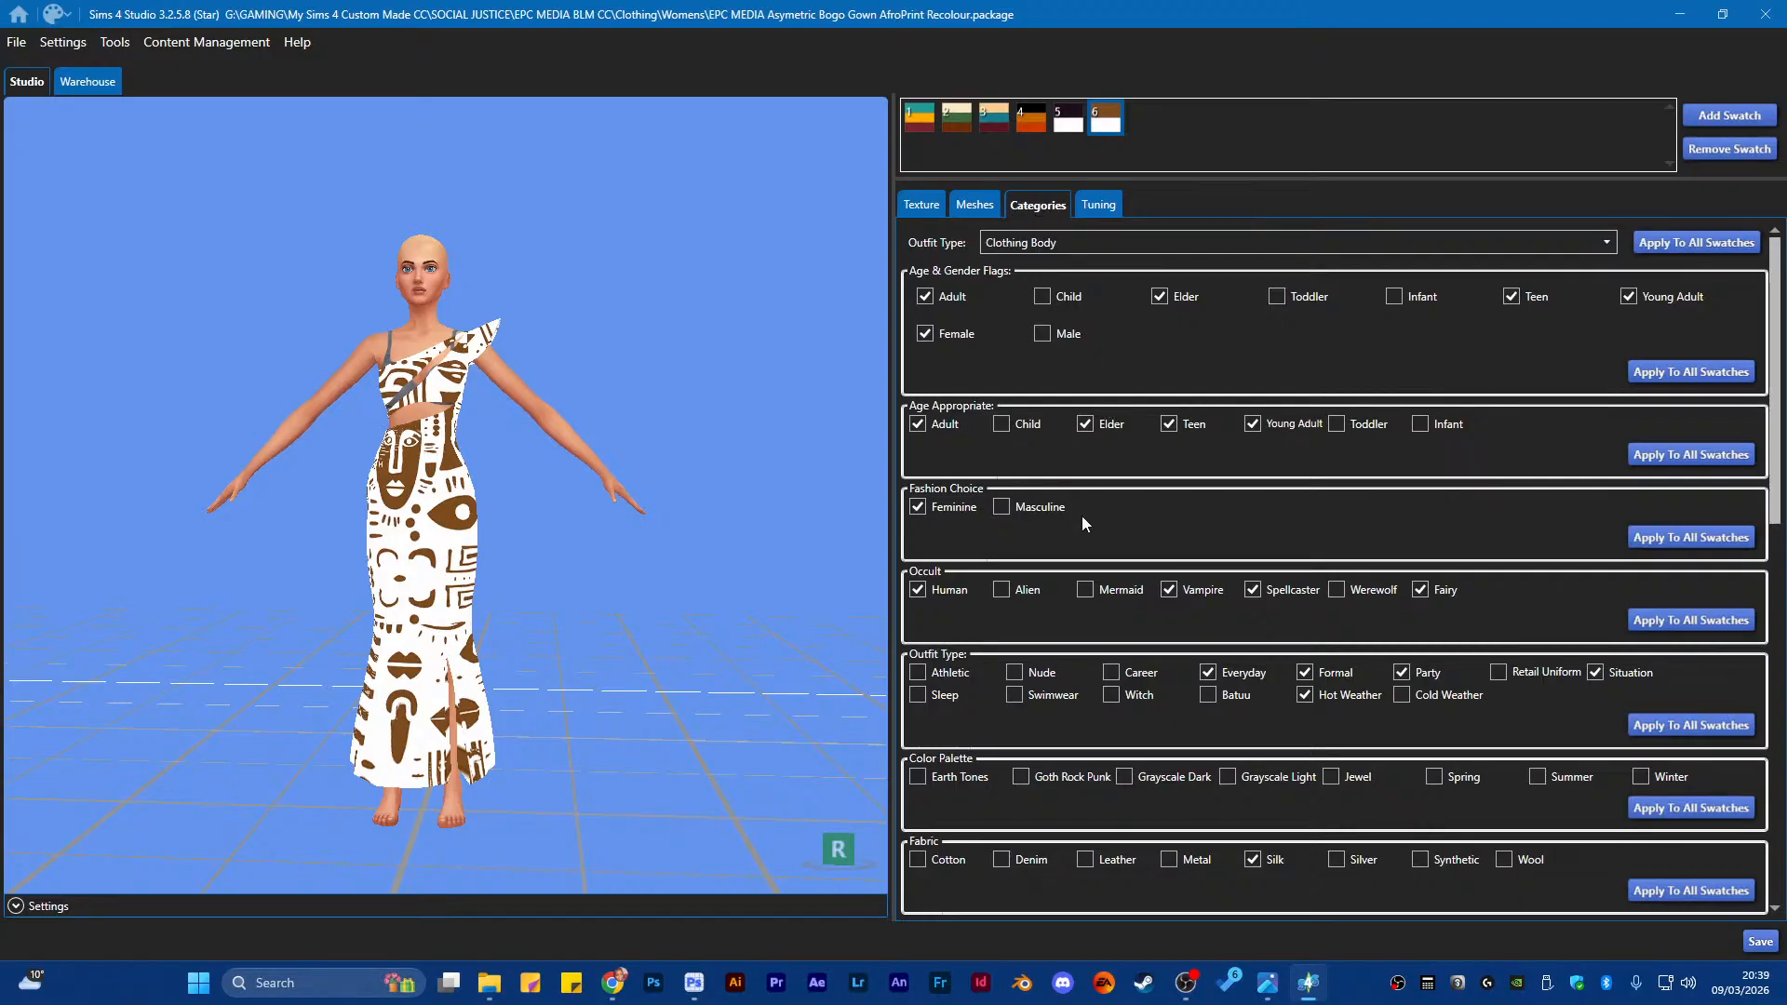
{"action": "scroll", "coordinate": [1108, 524], "scroll_direction": "down", "scroll_amount": 1}
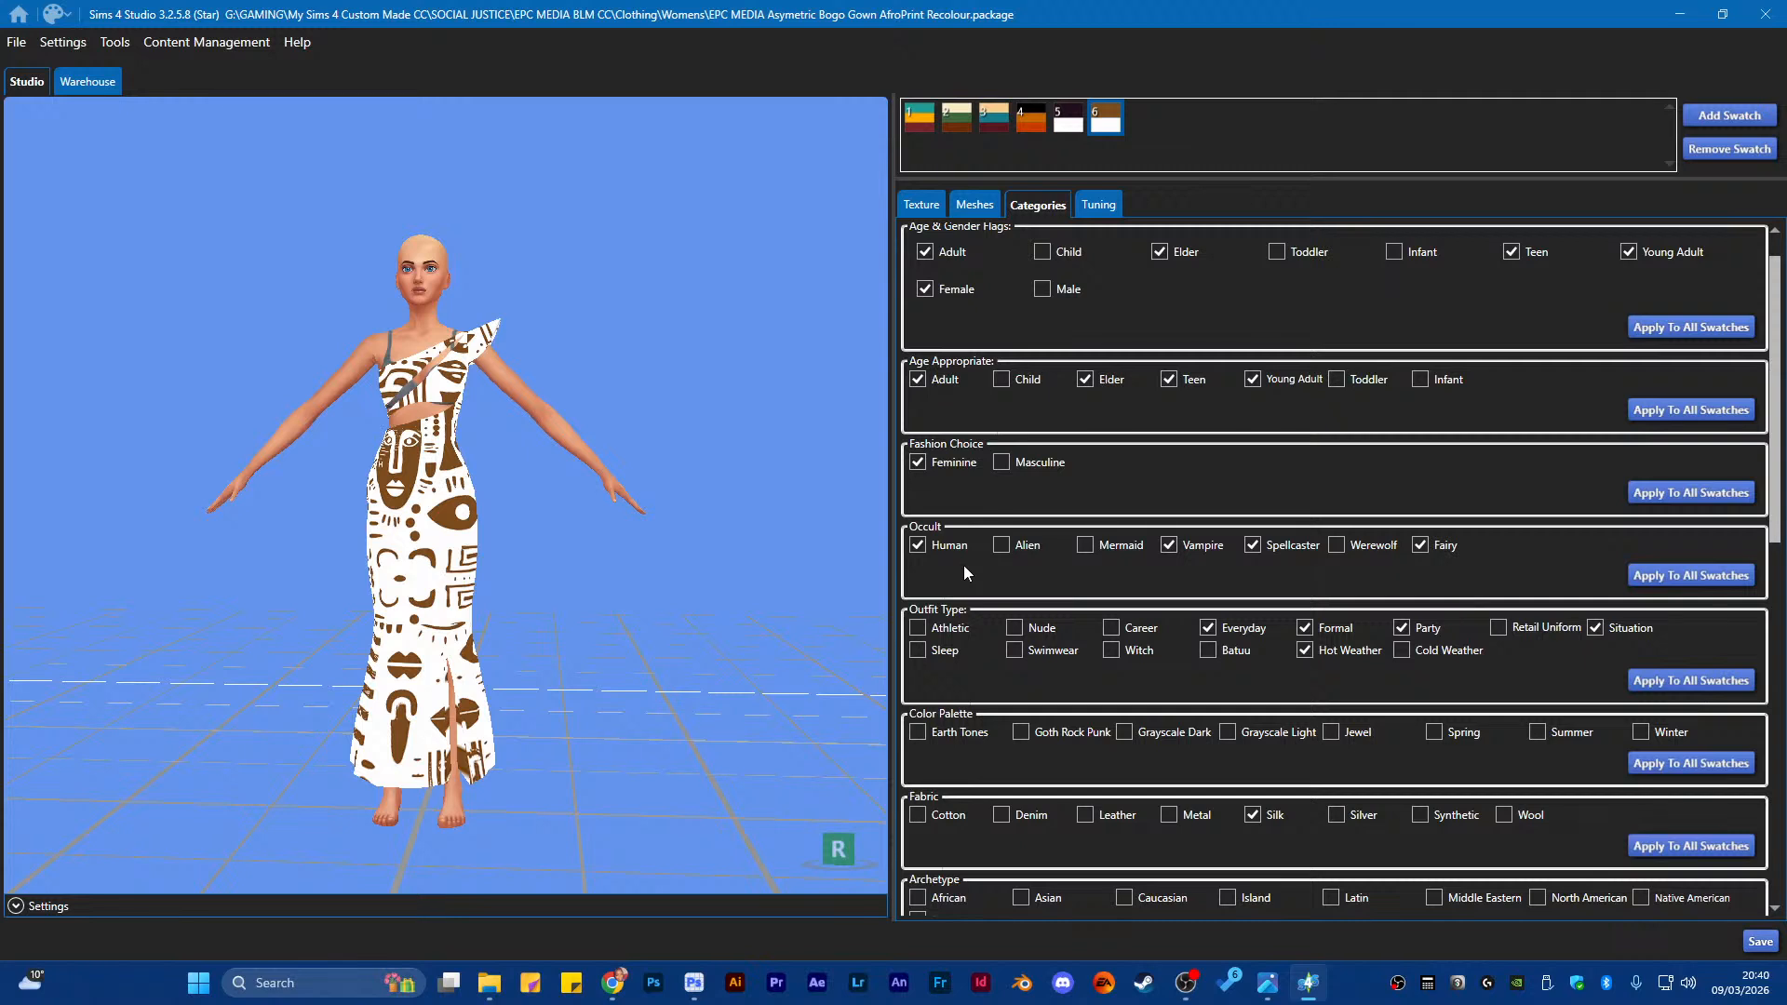
{"action": "scroll", "coordinate": [964, 566], "scroll_direction": "down", "scroll_amount": 1}
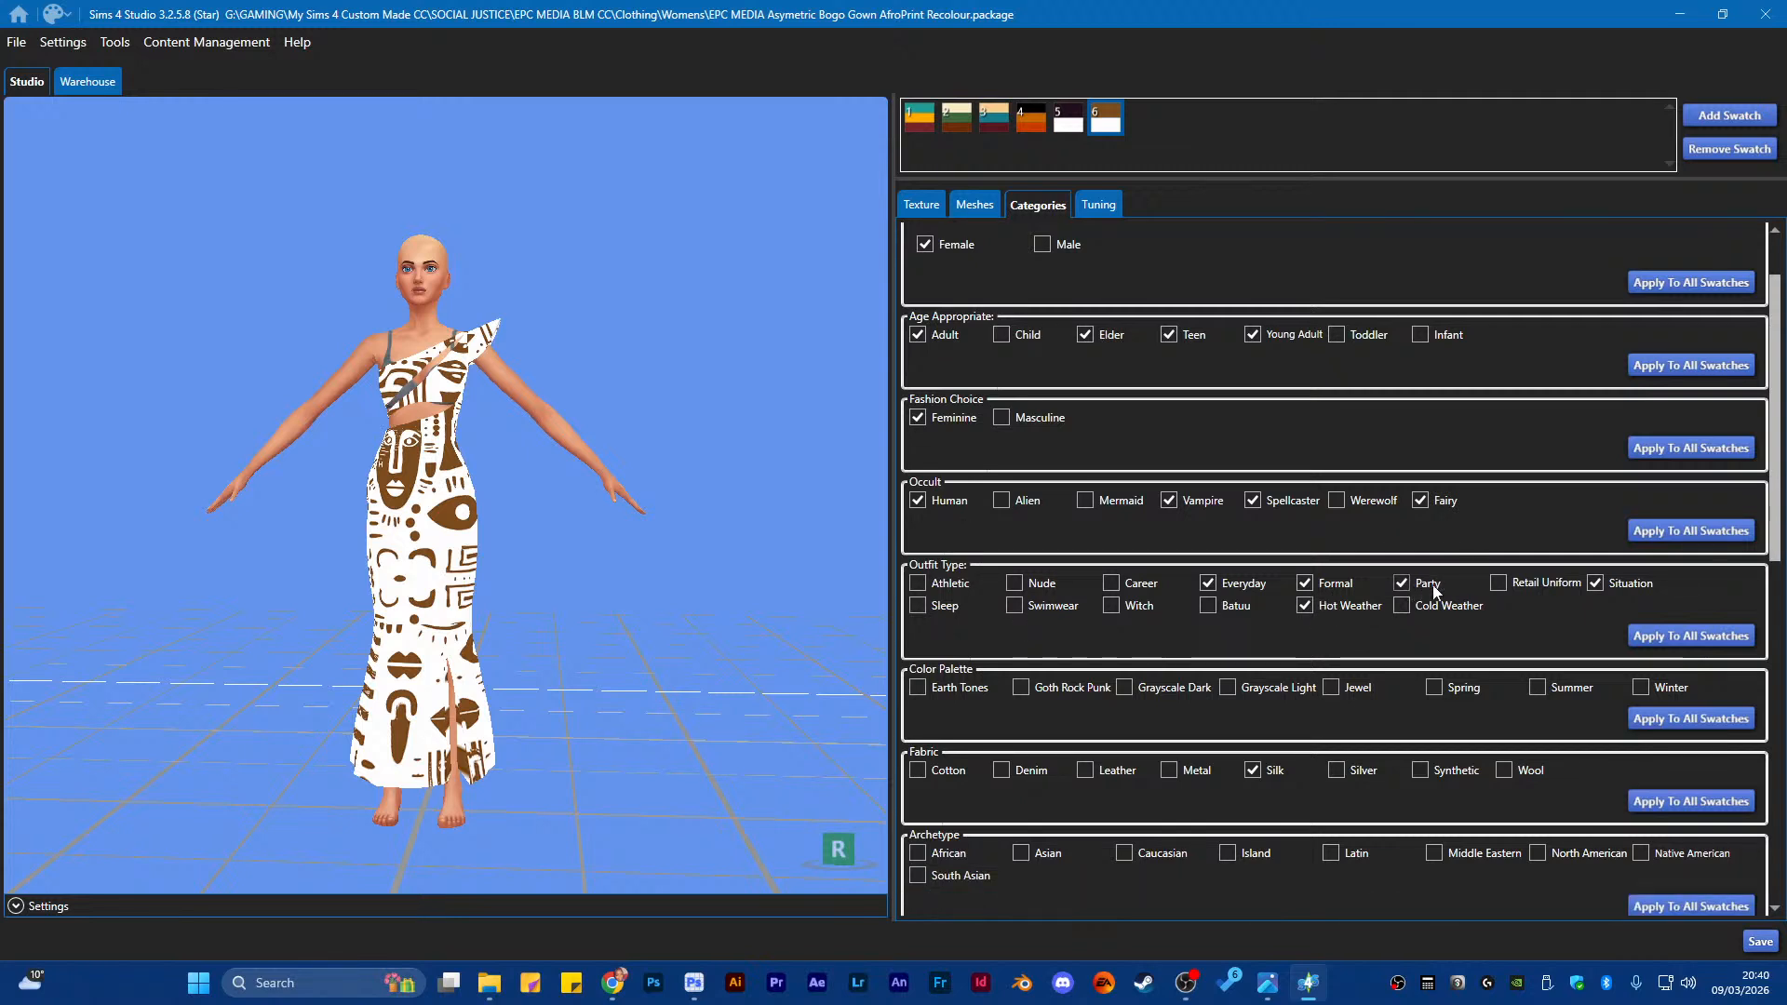
{"action": "scroll", "coordinate": [979, 645], "scroll_direction": "down", "scroll_amount": 2}
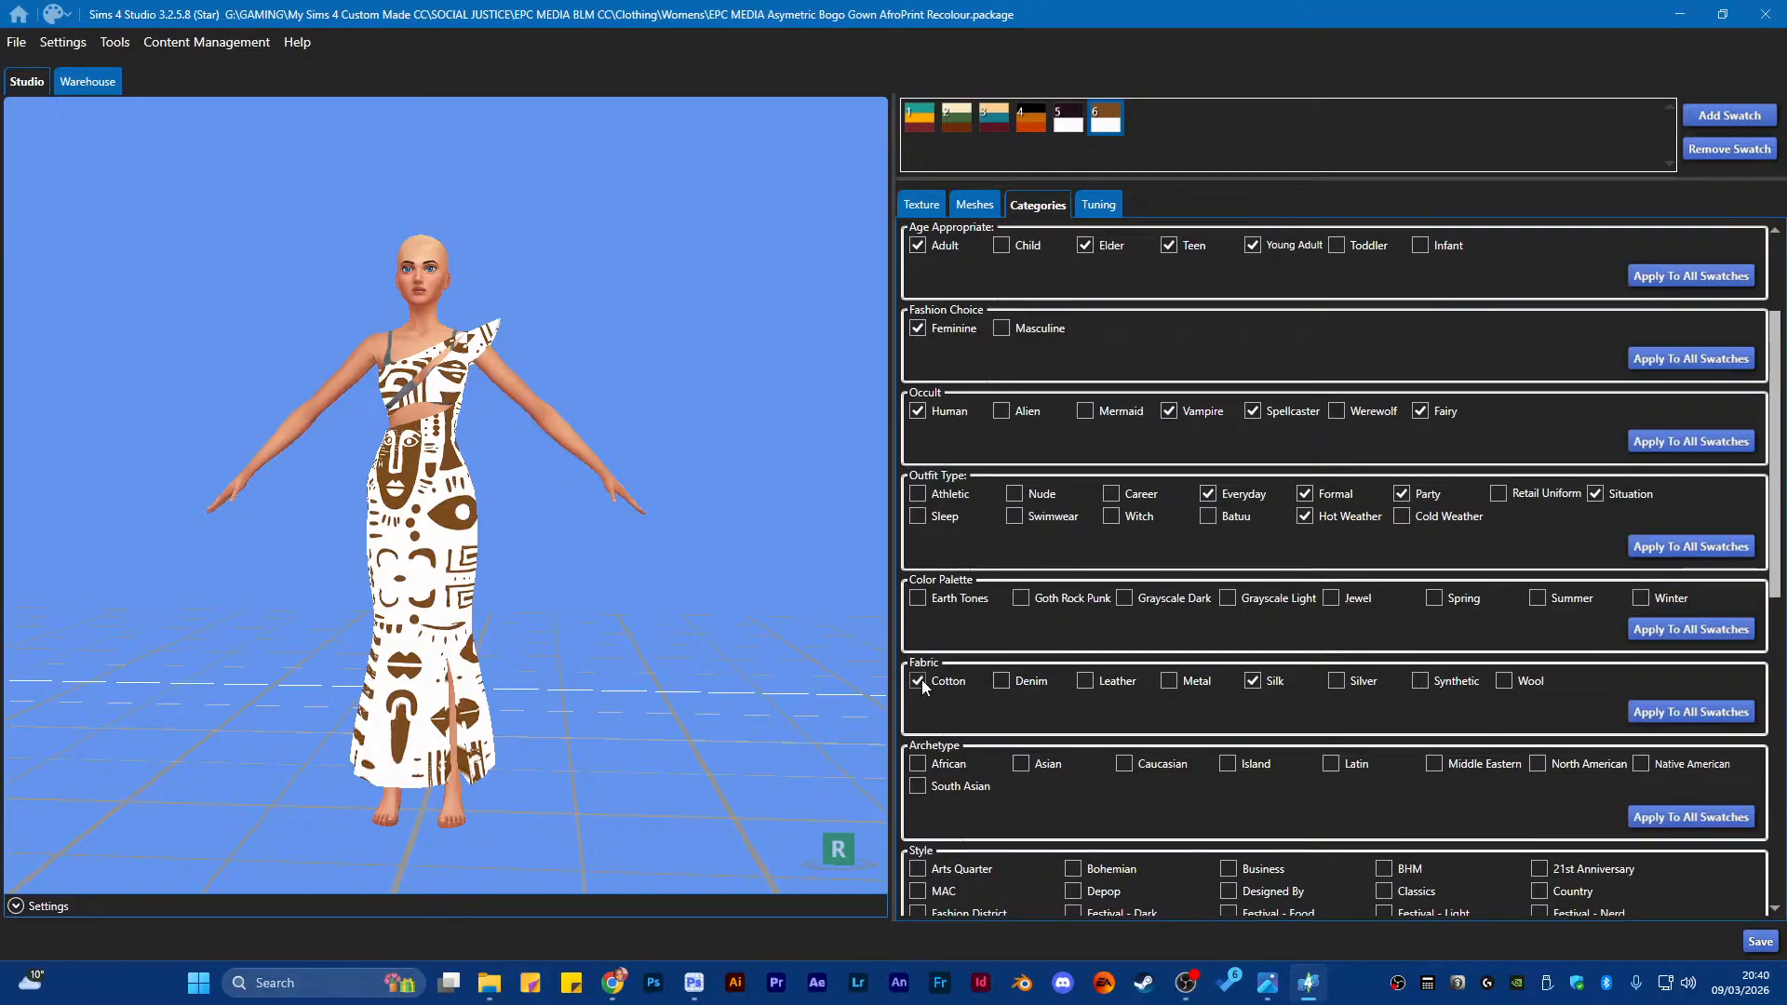
{"action": "left_click", "coordinate": [1252, 682]}
{"action": "left_click", "coordinate": [1703, 711]}
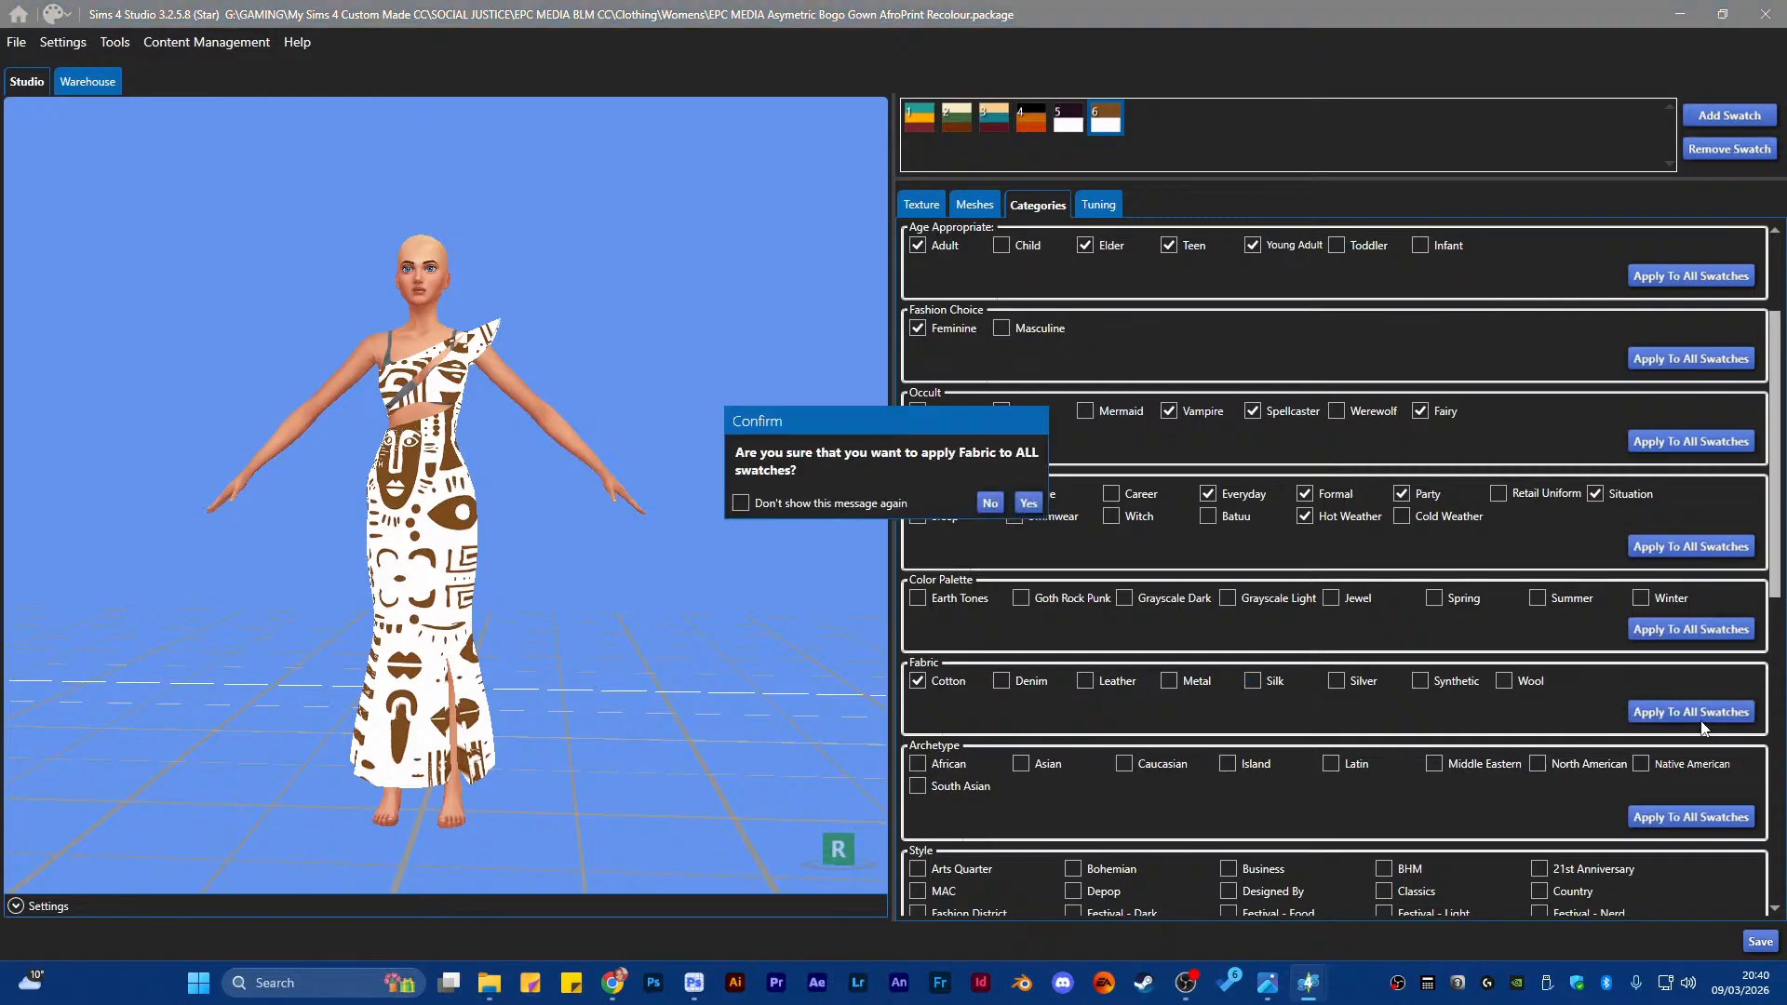
{"action": "left_click", "coordinate": [1027, 503]}
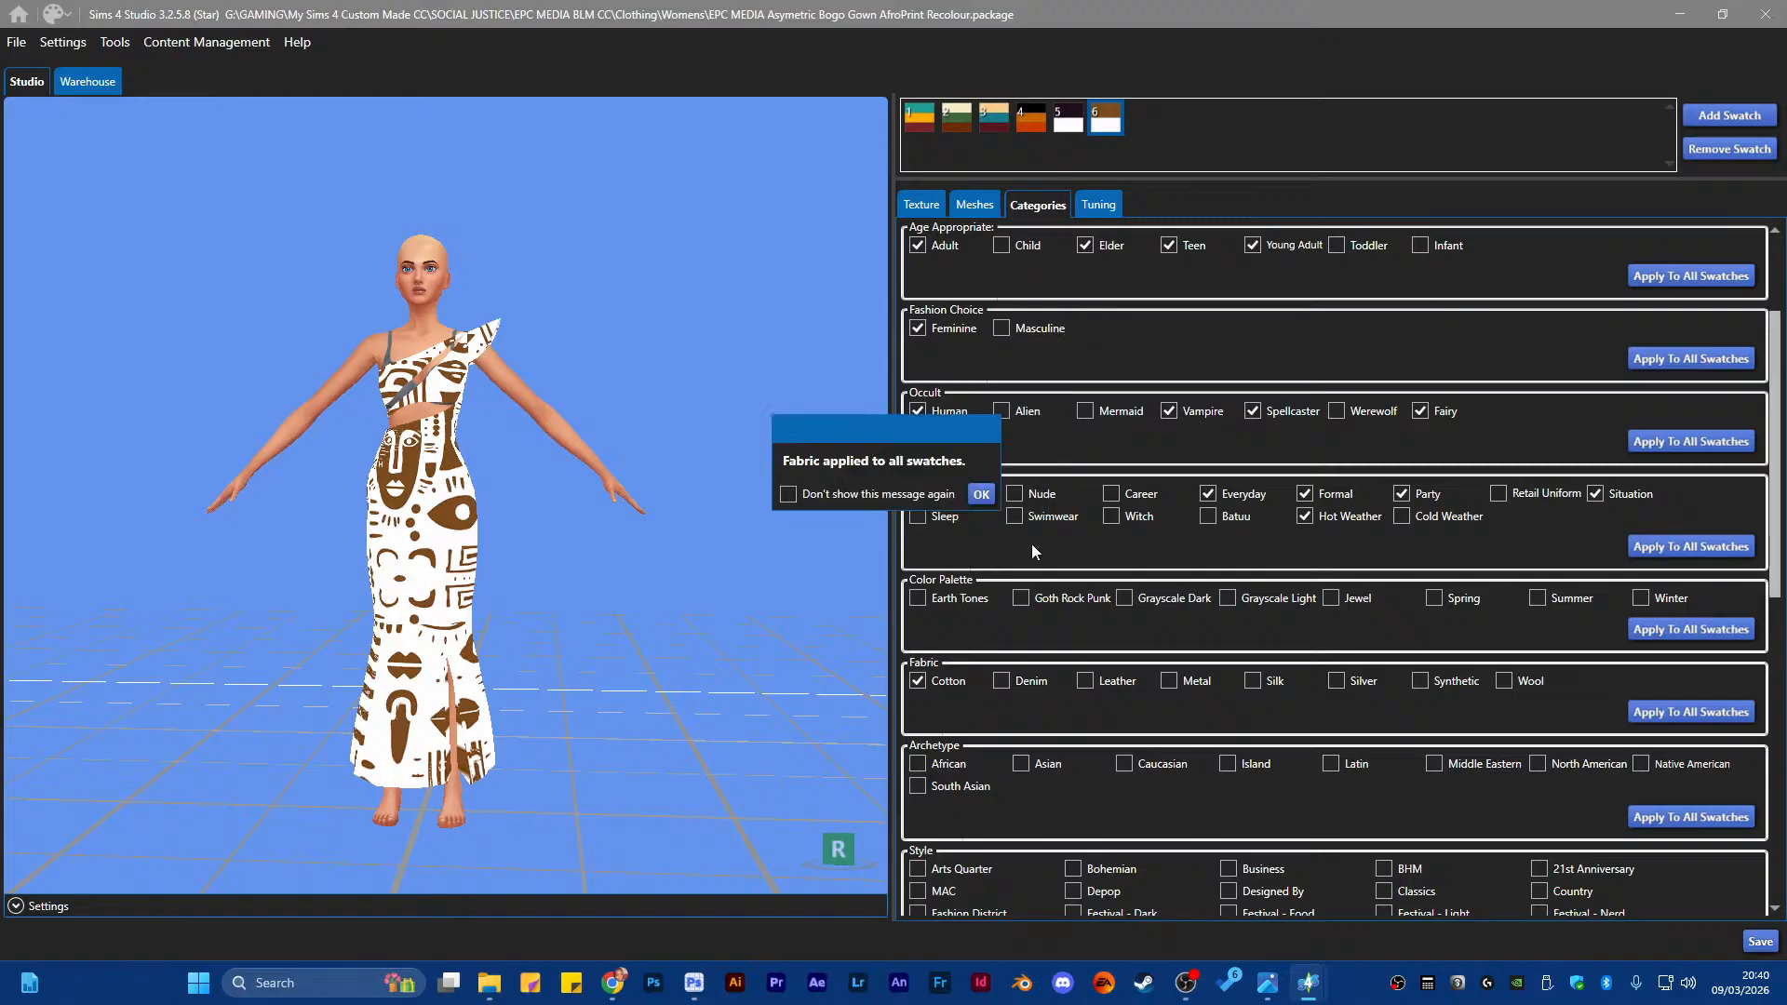
{"action": "left_click", "coordinate": [979, 495]}
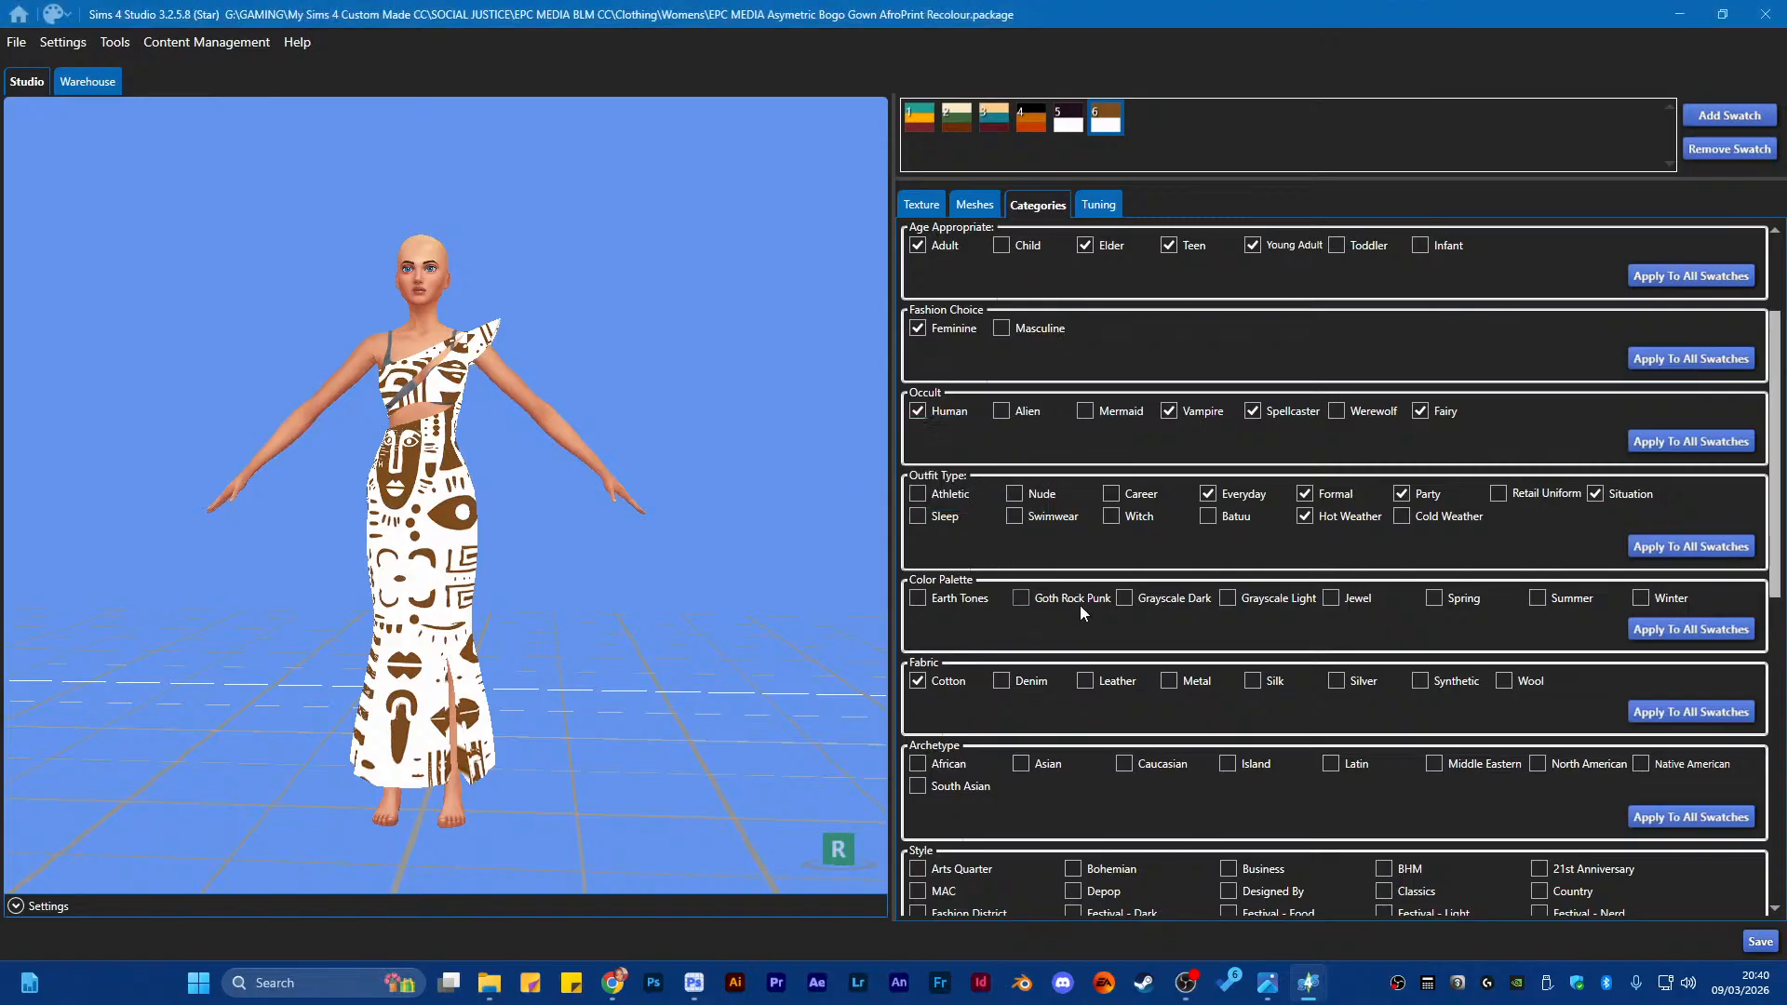
Enable the African archetype and apply the archetype to all swatches
{"action": "left_click", "coordinate": [918, 763]}
{"action": "left_click", "coordinate": [1691, 818]}
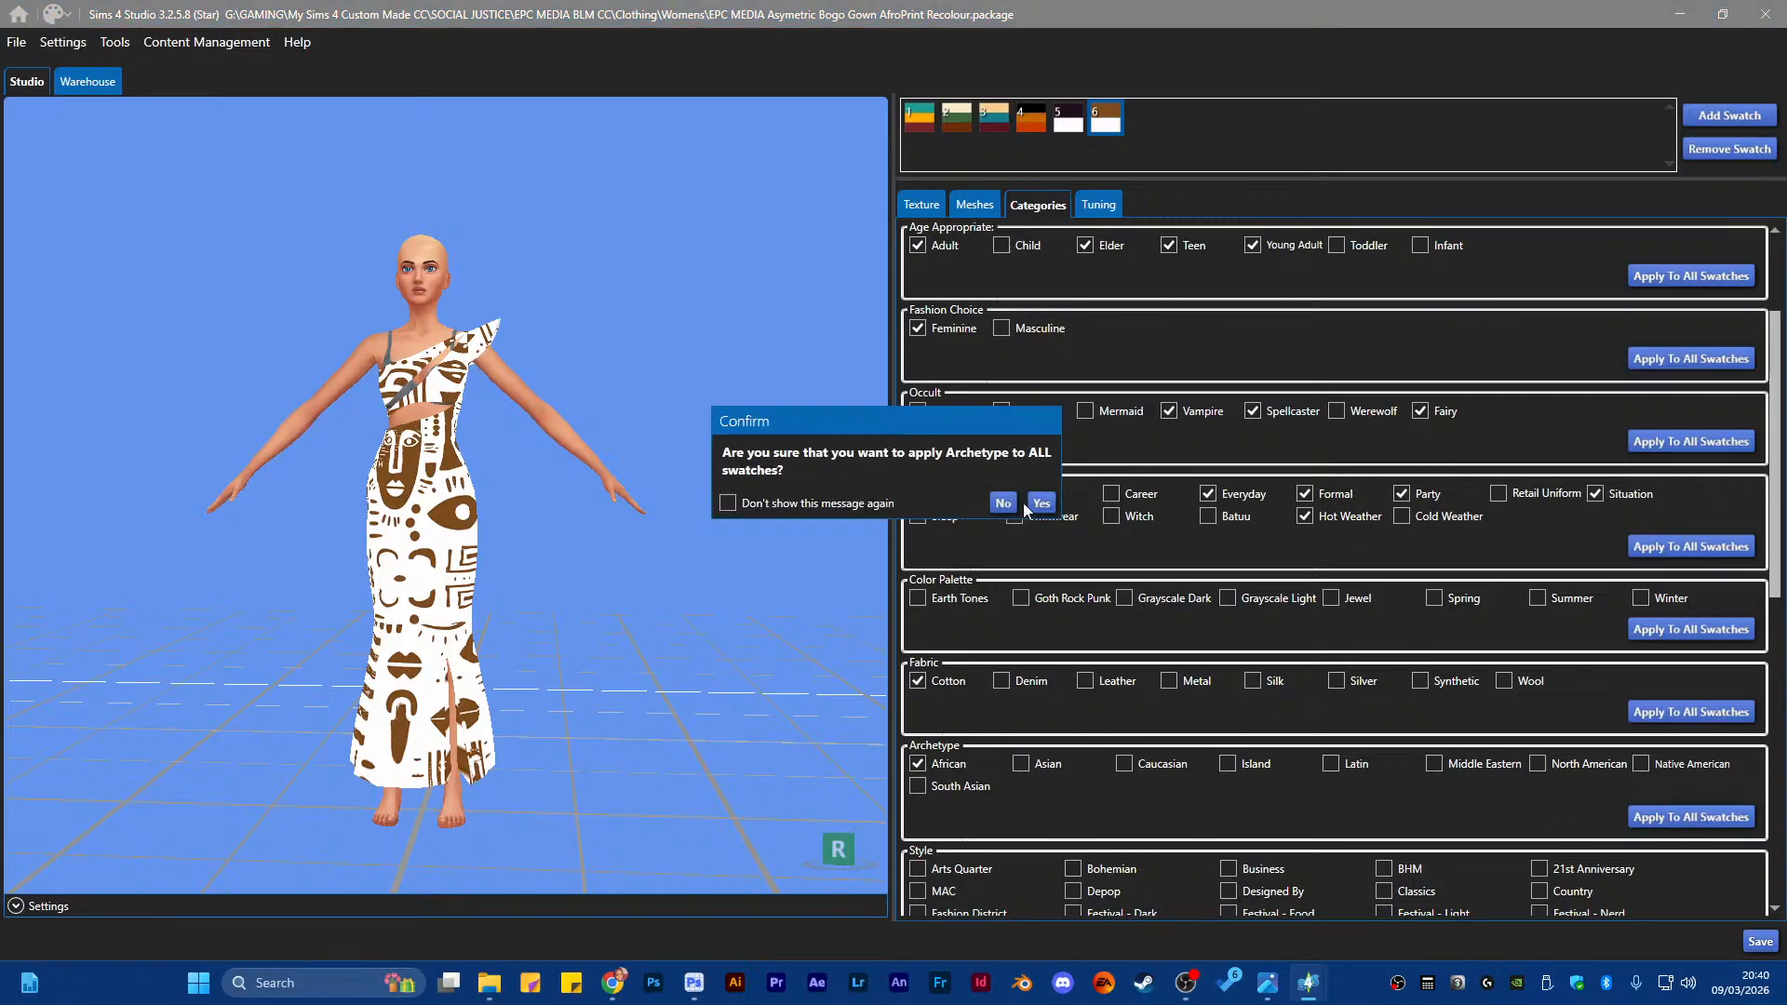
{"action": "left_click", "coordinate": [1040, 502]}
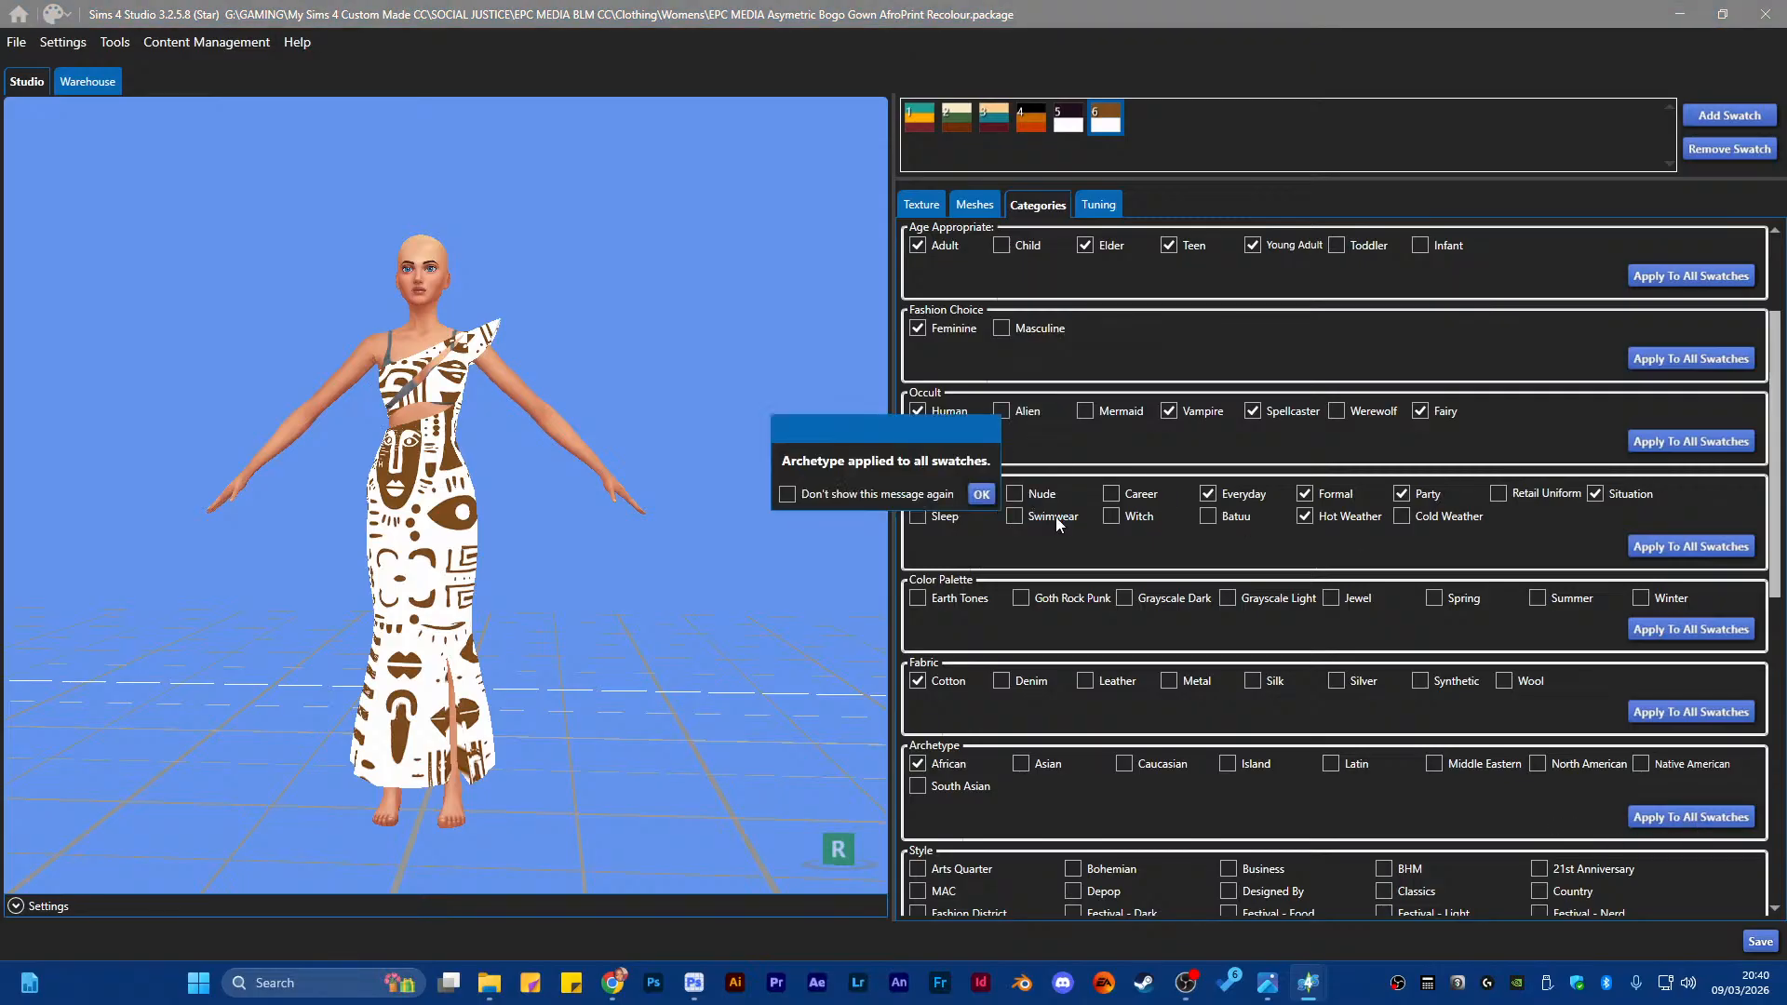
{"action": "left_click", "coordinate": [982, 494]}
Enable the Formal - Trendy style in the sixth swatch's categories
{"action": "scroll", "coordinate": [1147, 744], "scroll_direction": "down", "scroll_amount": 1}
{"action": "scroll", "coordinate": [1148, 752], "scroll_direction": "down", "scroll_amount": 3}
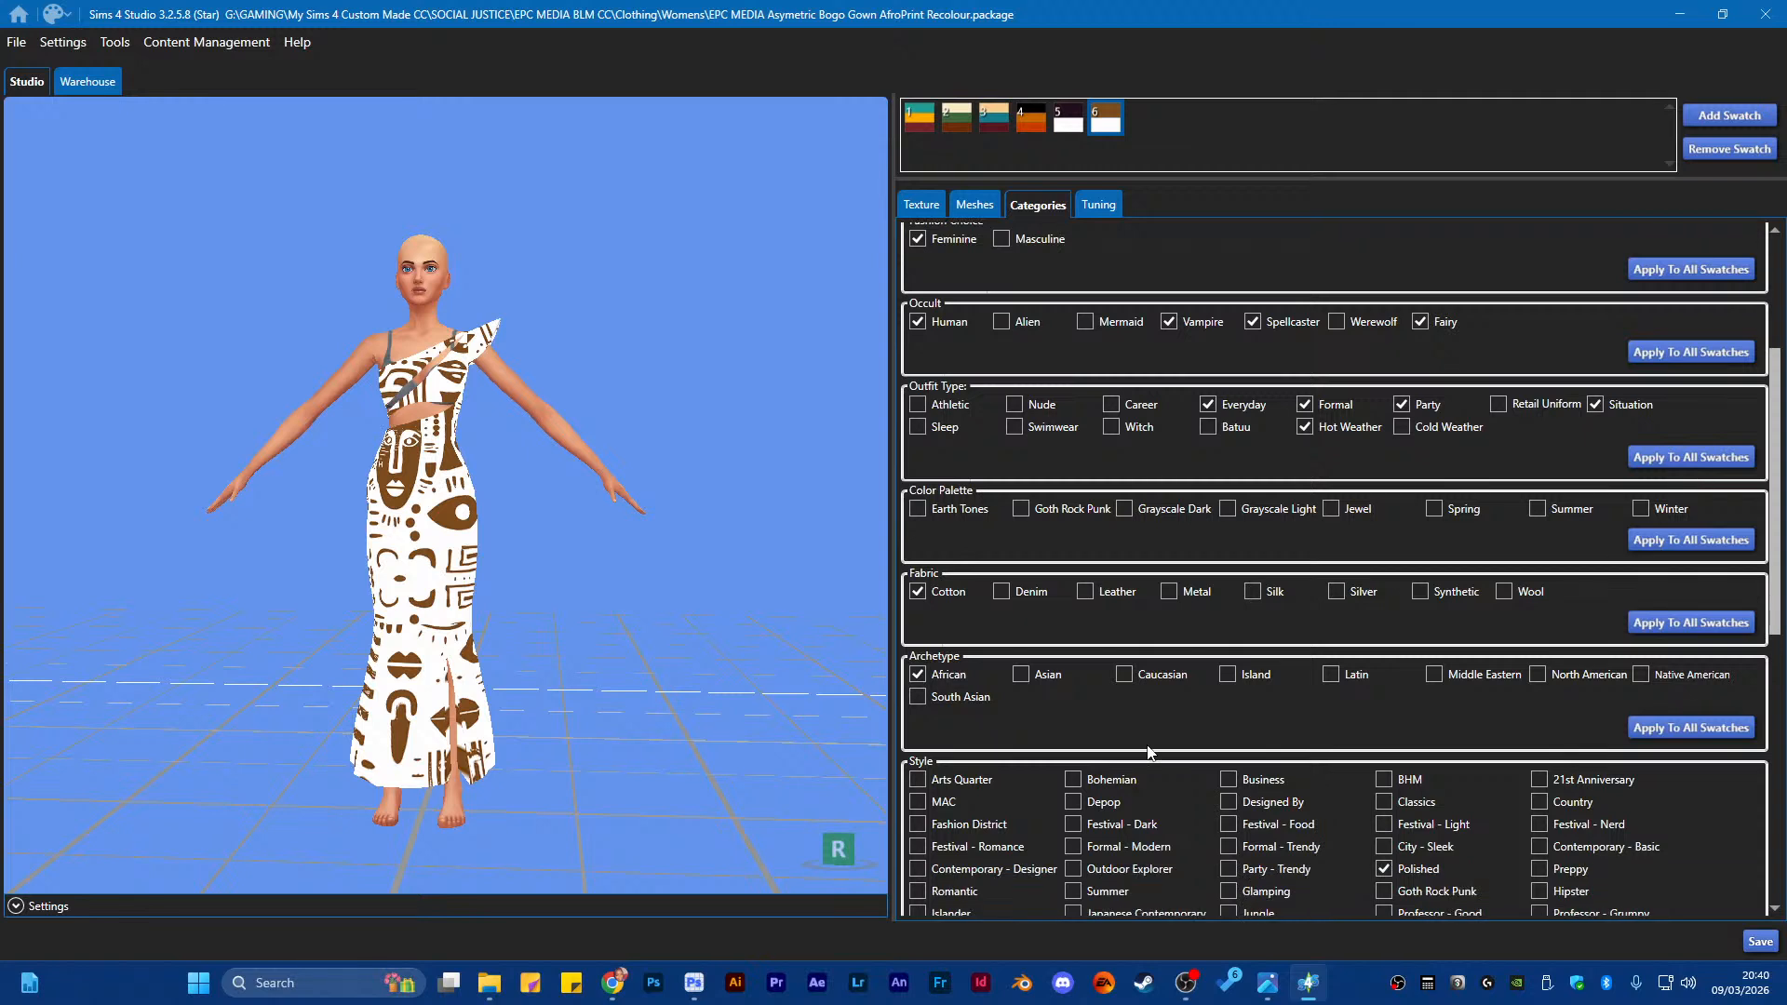
{"action": "scroll", "coordinate": [1147, 722], "scroll_direction": "down", "scroll_amount": 2}
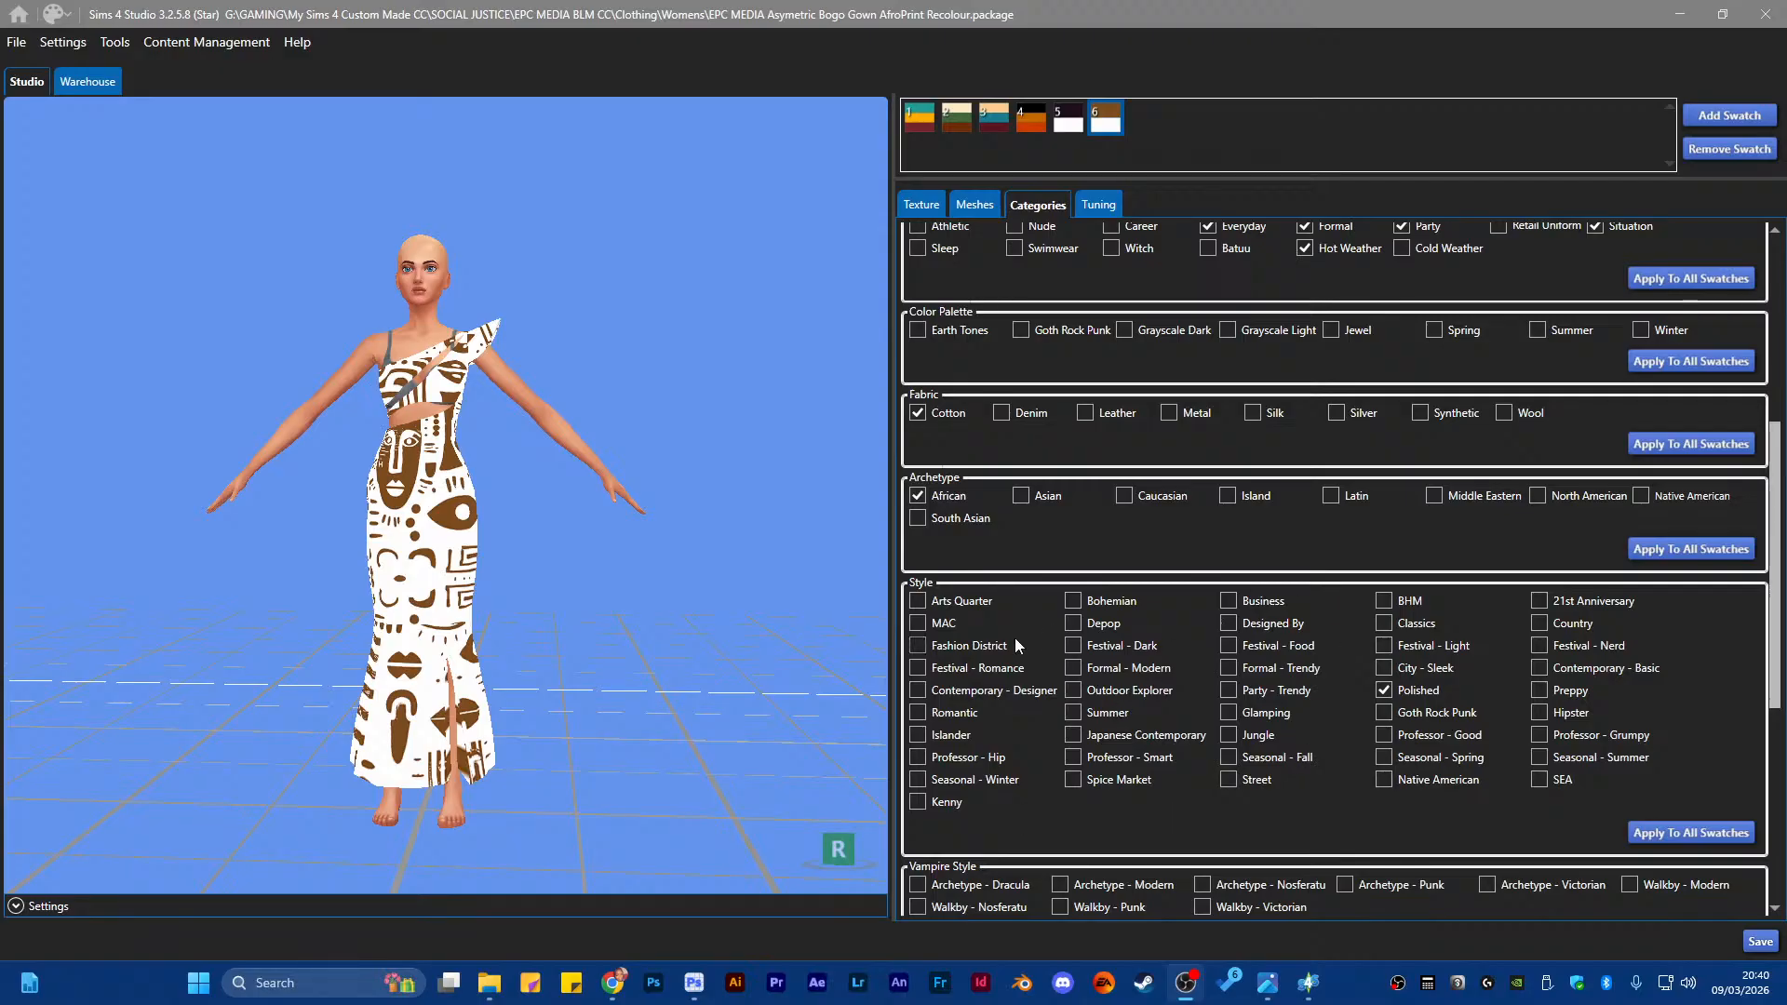
{"action": "scroll", "coordinate": [1051, 587], "scroll_direction": "down", "scroll_amount": 1}
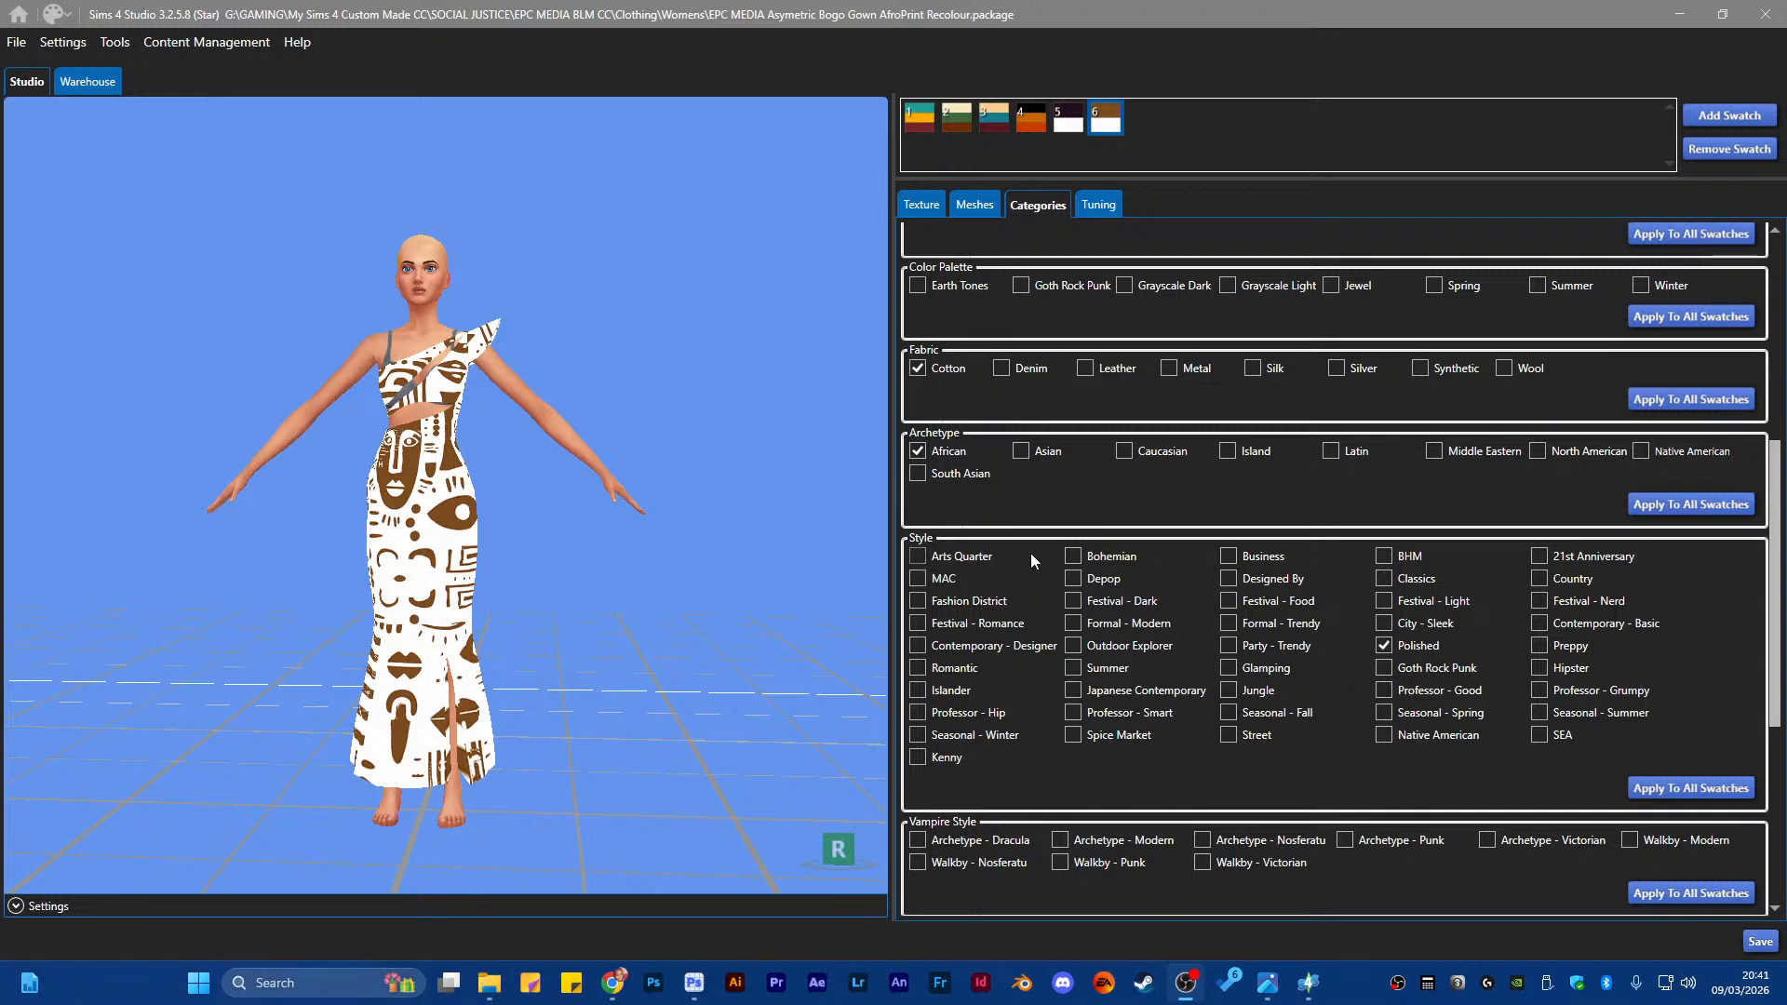
{"action": "scroll", "coordinate": [1030, 553], "scroll_direction": "down", "scroll_amount": 1}
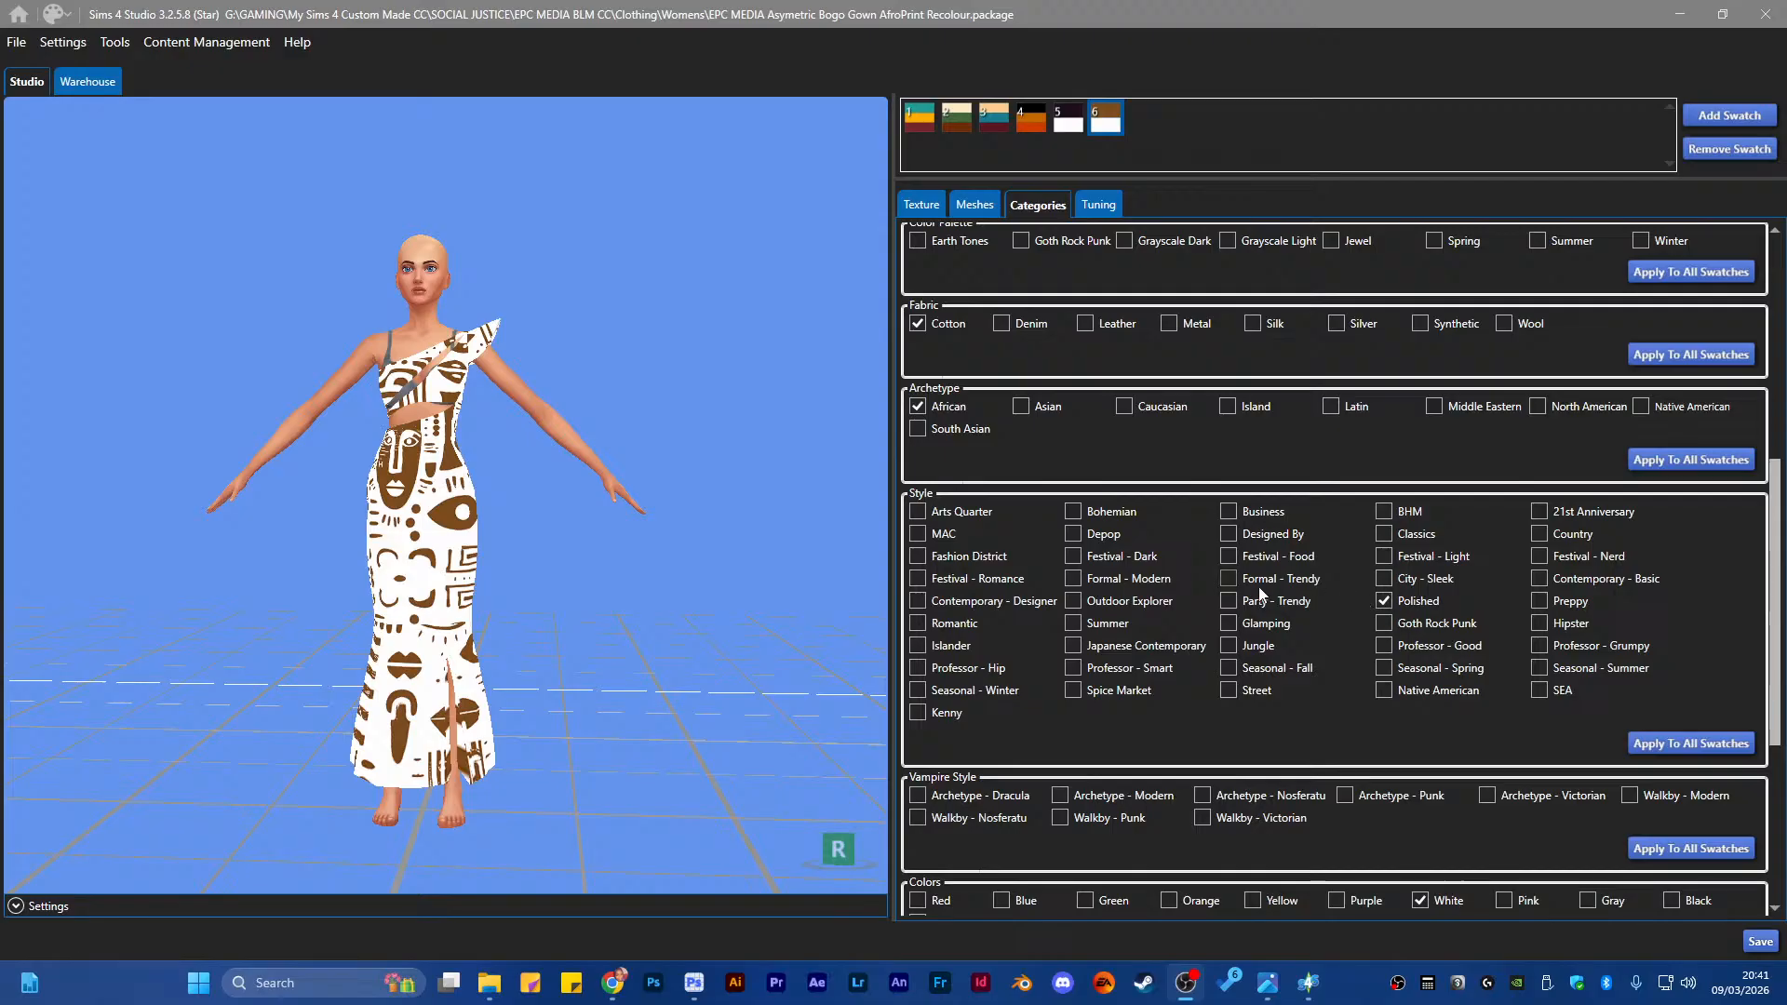
{"action": "left_click", "coordinate": [1230, 578]}
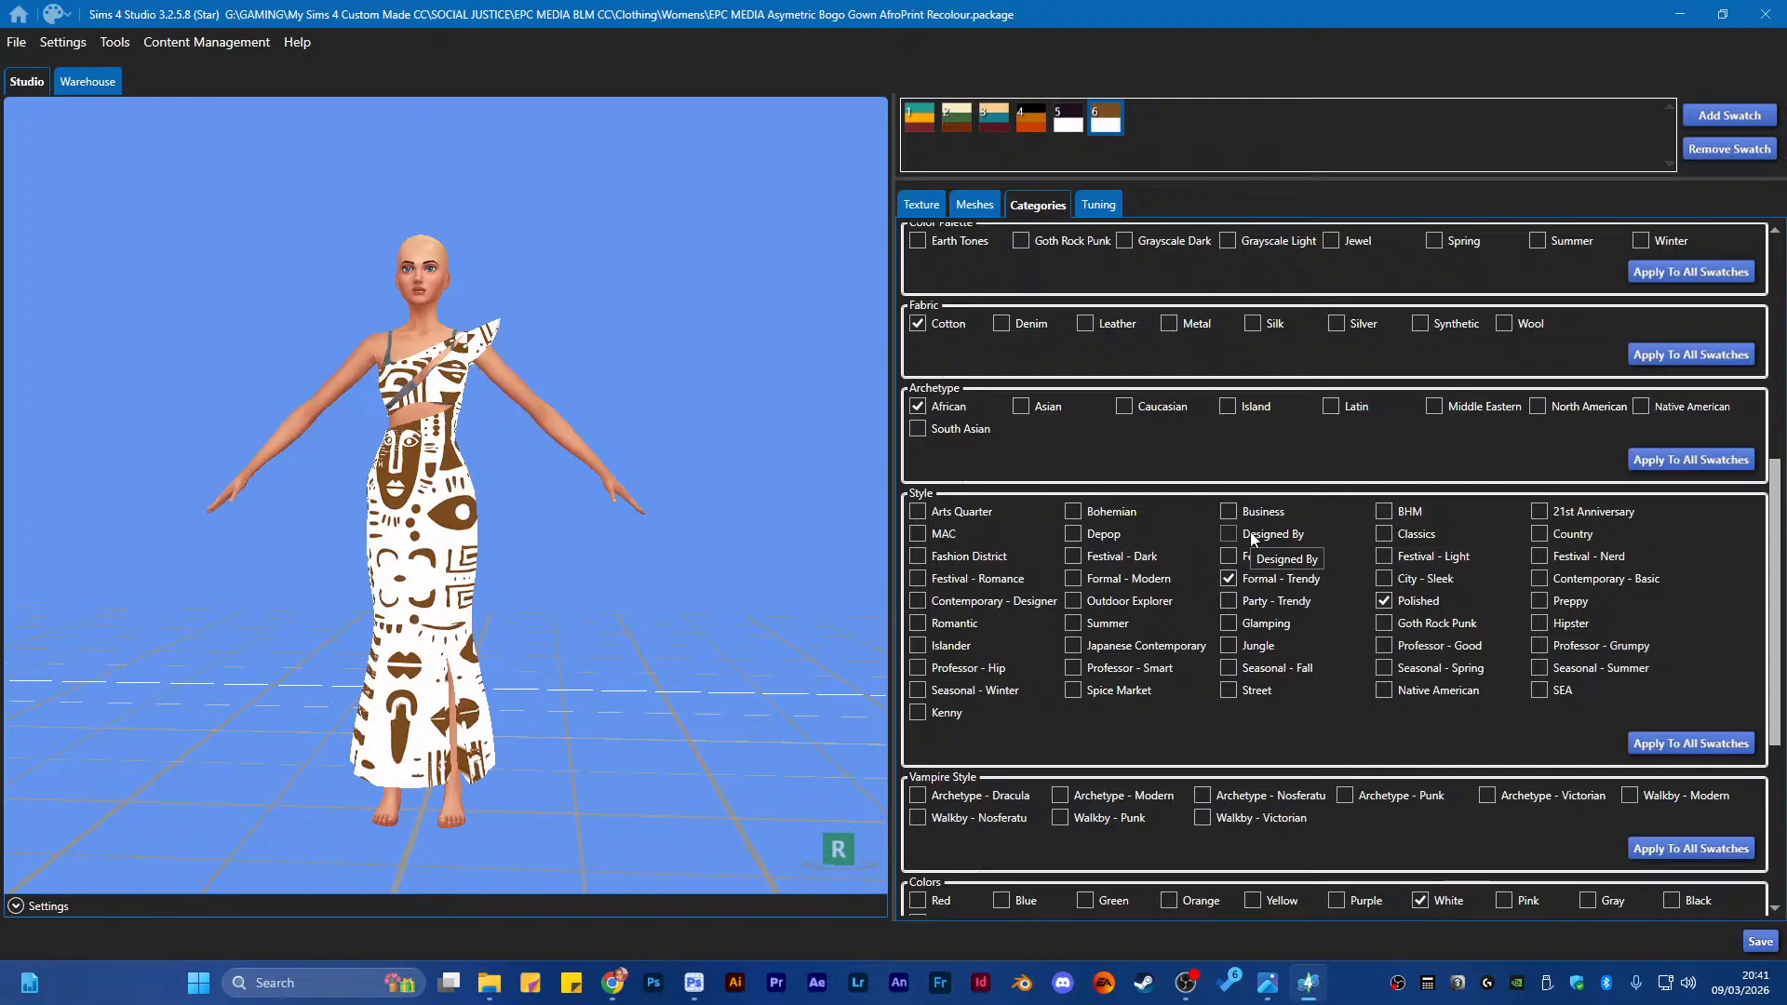
{"action": "scroll", "coordinate": [1068, 626], "scroll_direction": "down", "scroll_amount": 2}
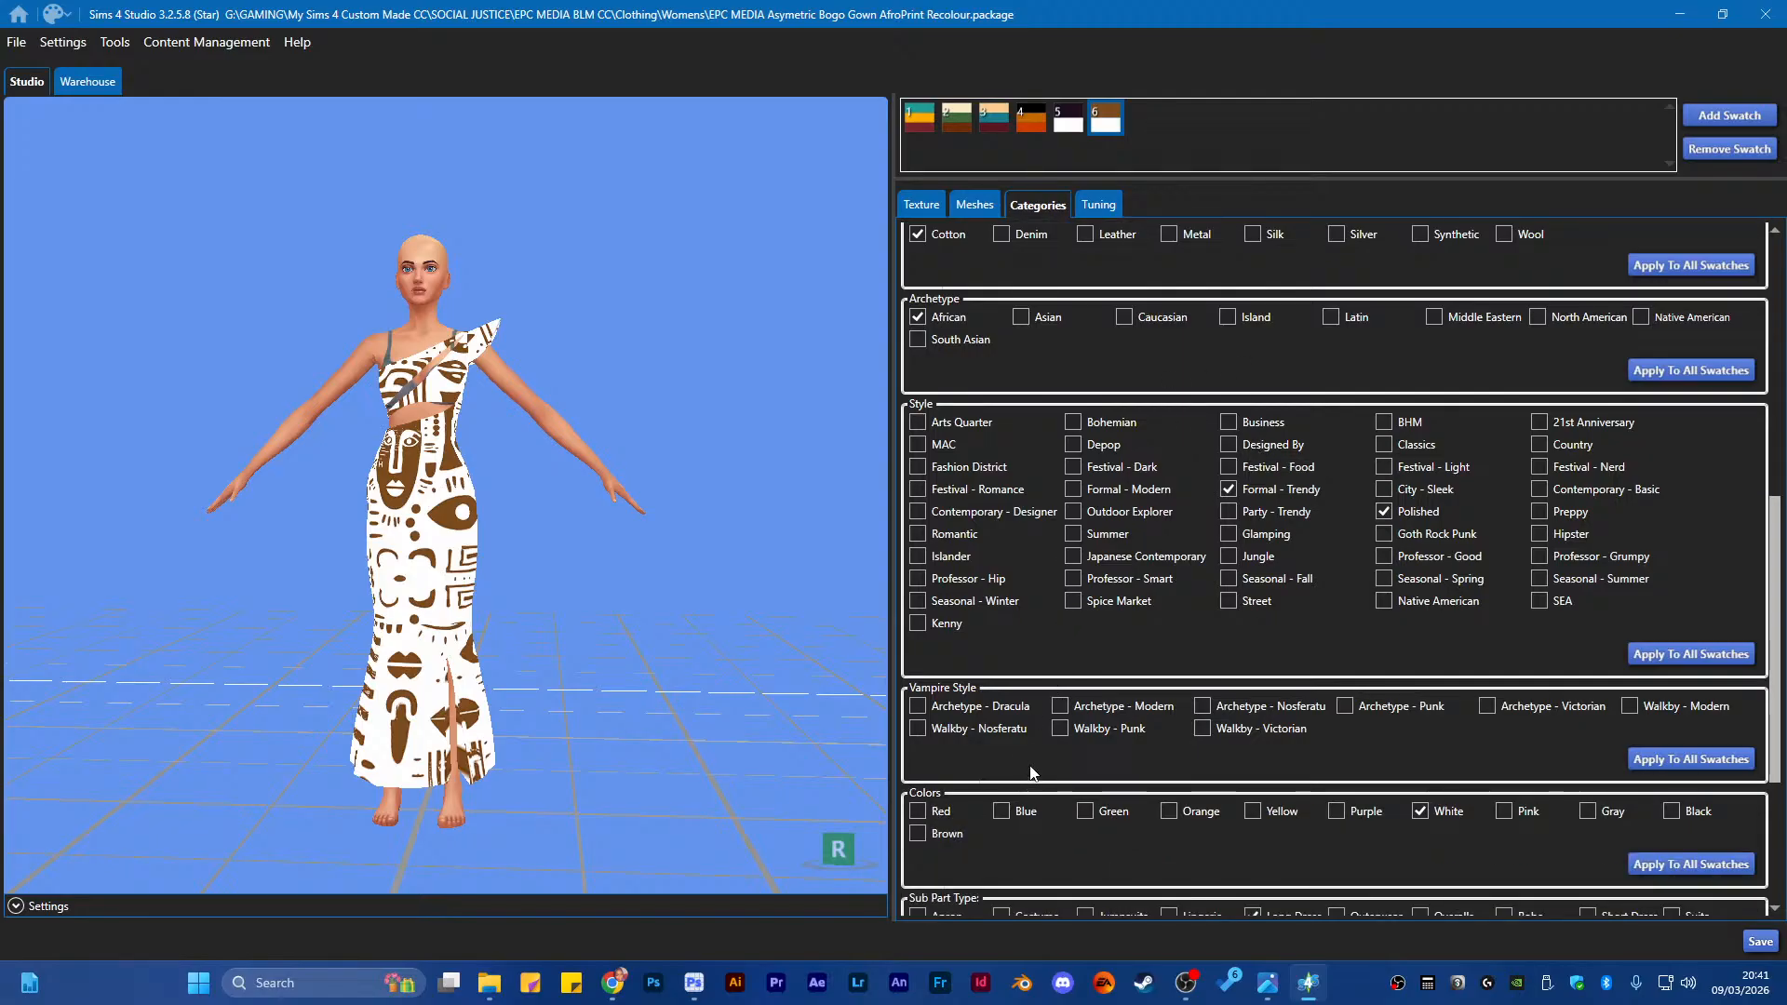
Apply the gown's Formal - Trendy and Polished style settings to all swatches
{"action": "scroll", "coordinate": [960, 733], "scroll_direction": "down", "scroll_amount": 4}
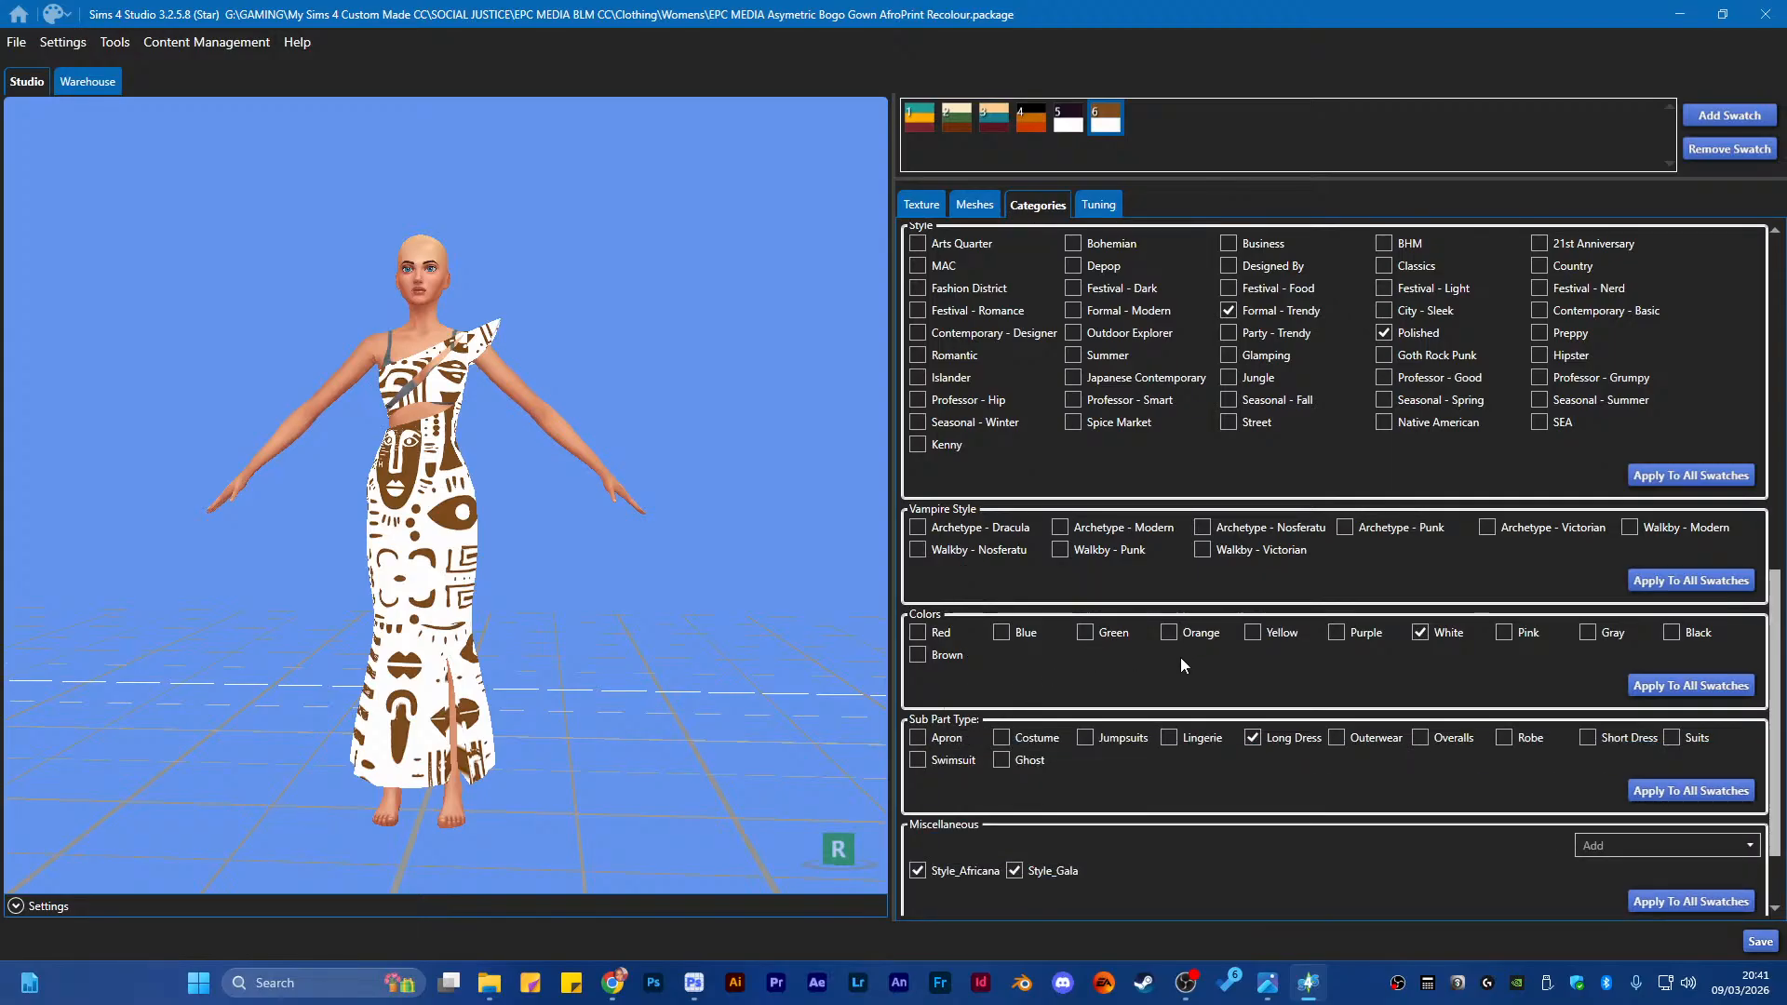
{"action": "scroll", "coordinate": [1185, 655], "scroll_direction": "up", "scroll_amount": 4}
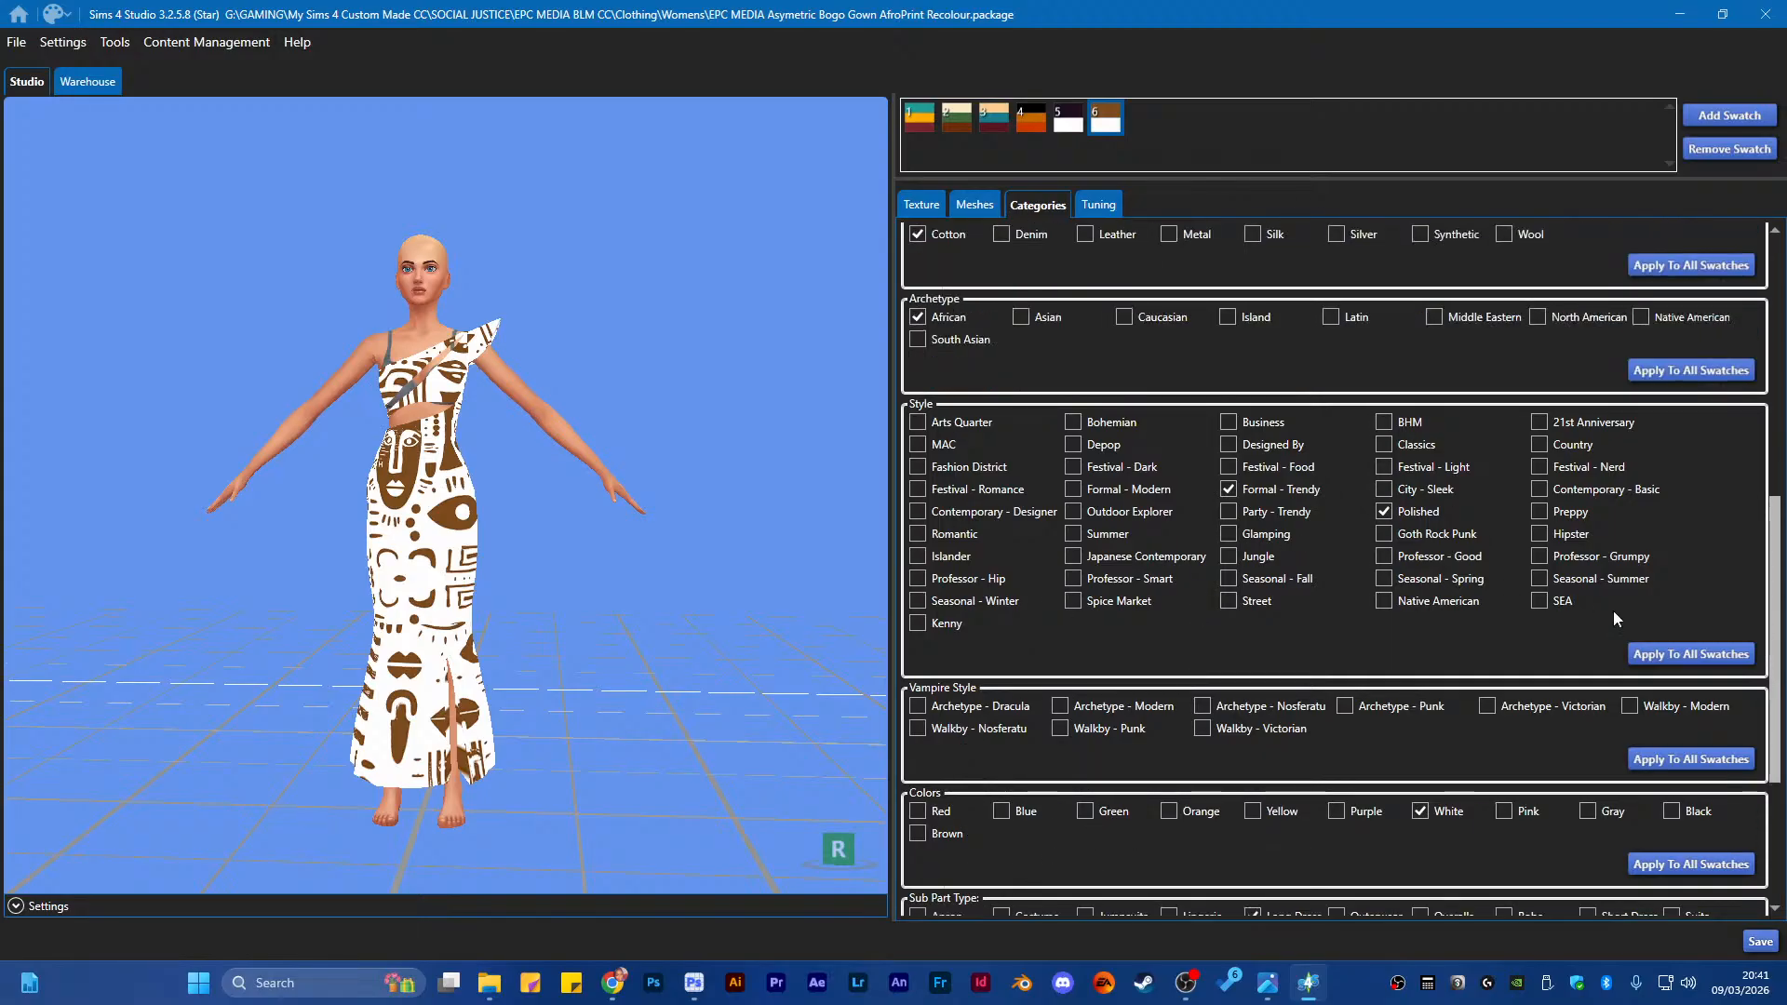
{"action": "left_click", "coordinate": [1703, 656]}
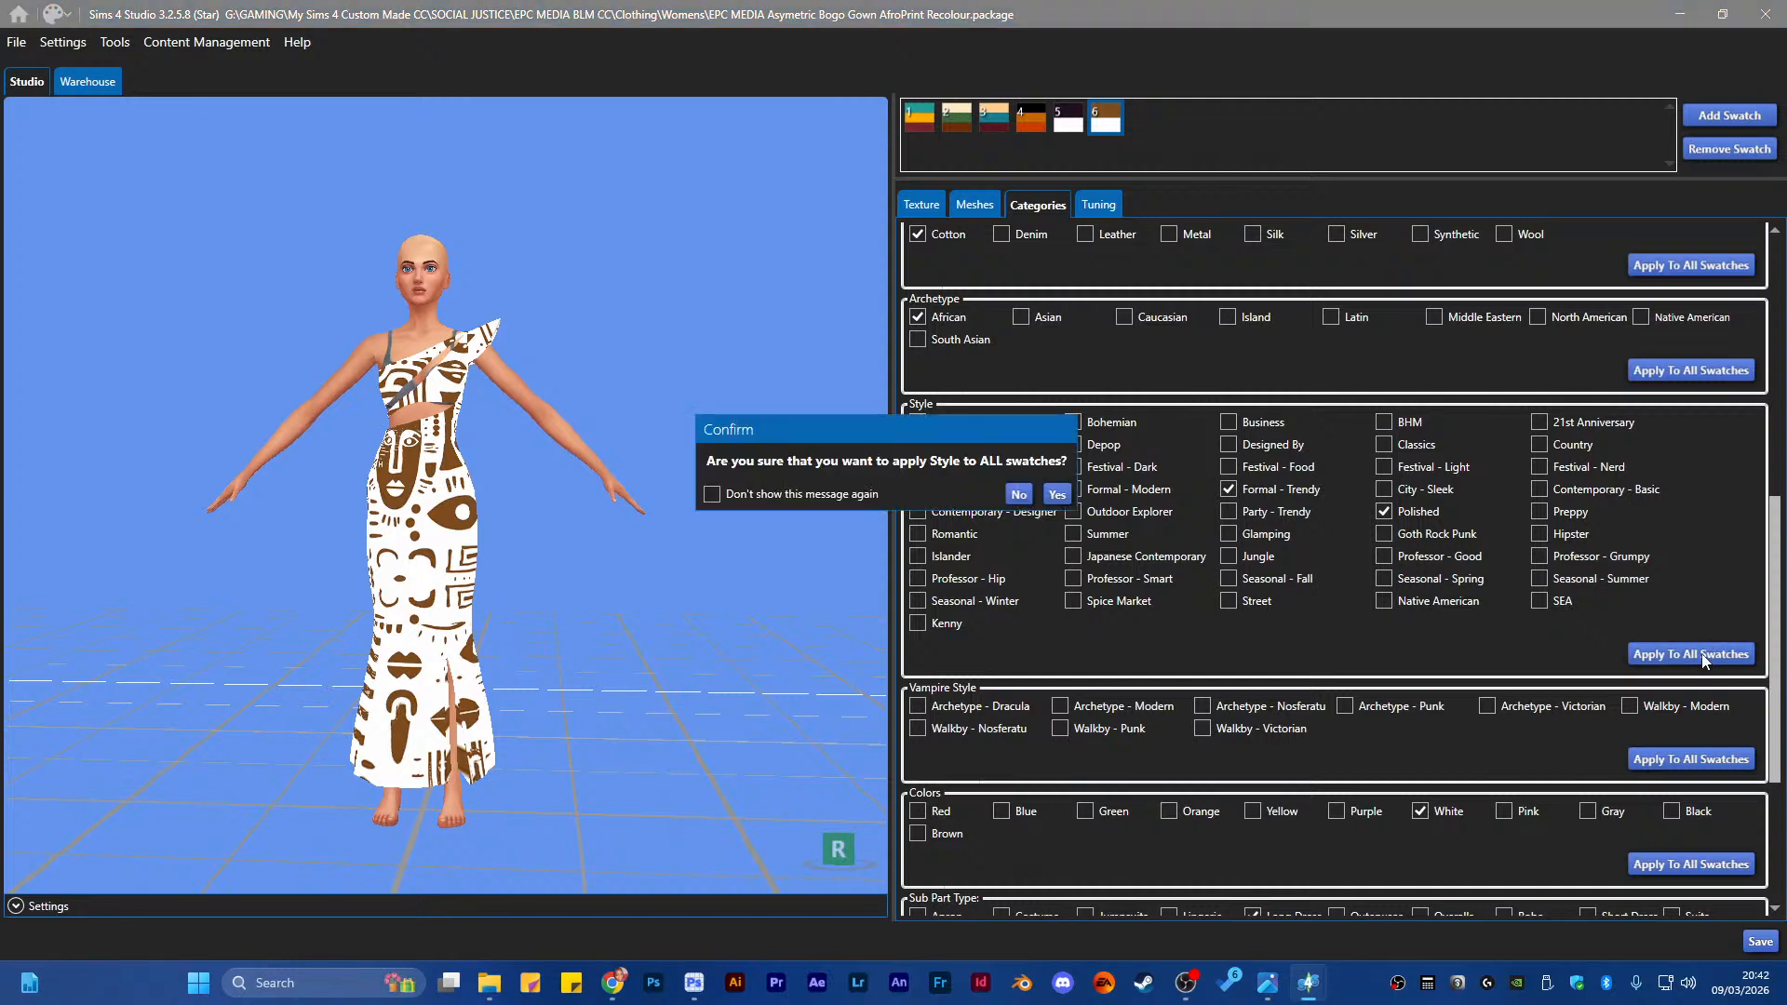
{"action": "left_click", "coordinate": [1056, 494]}
{"action": "left_click", "coordinate": [982, 495]}
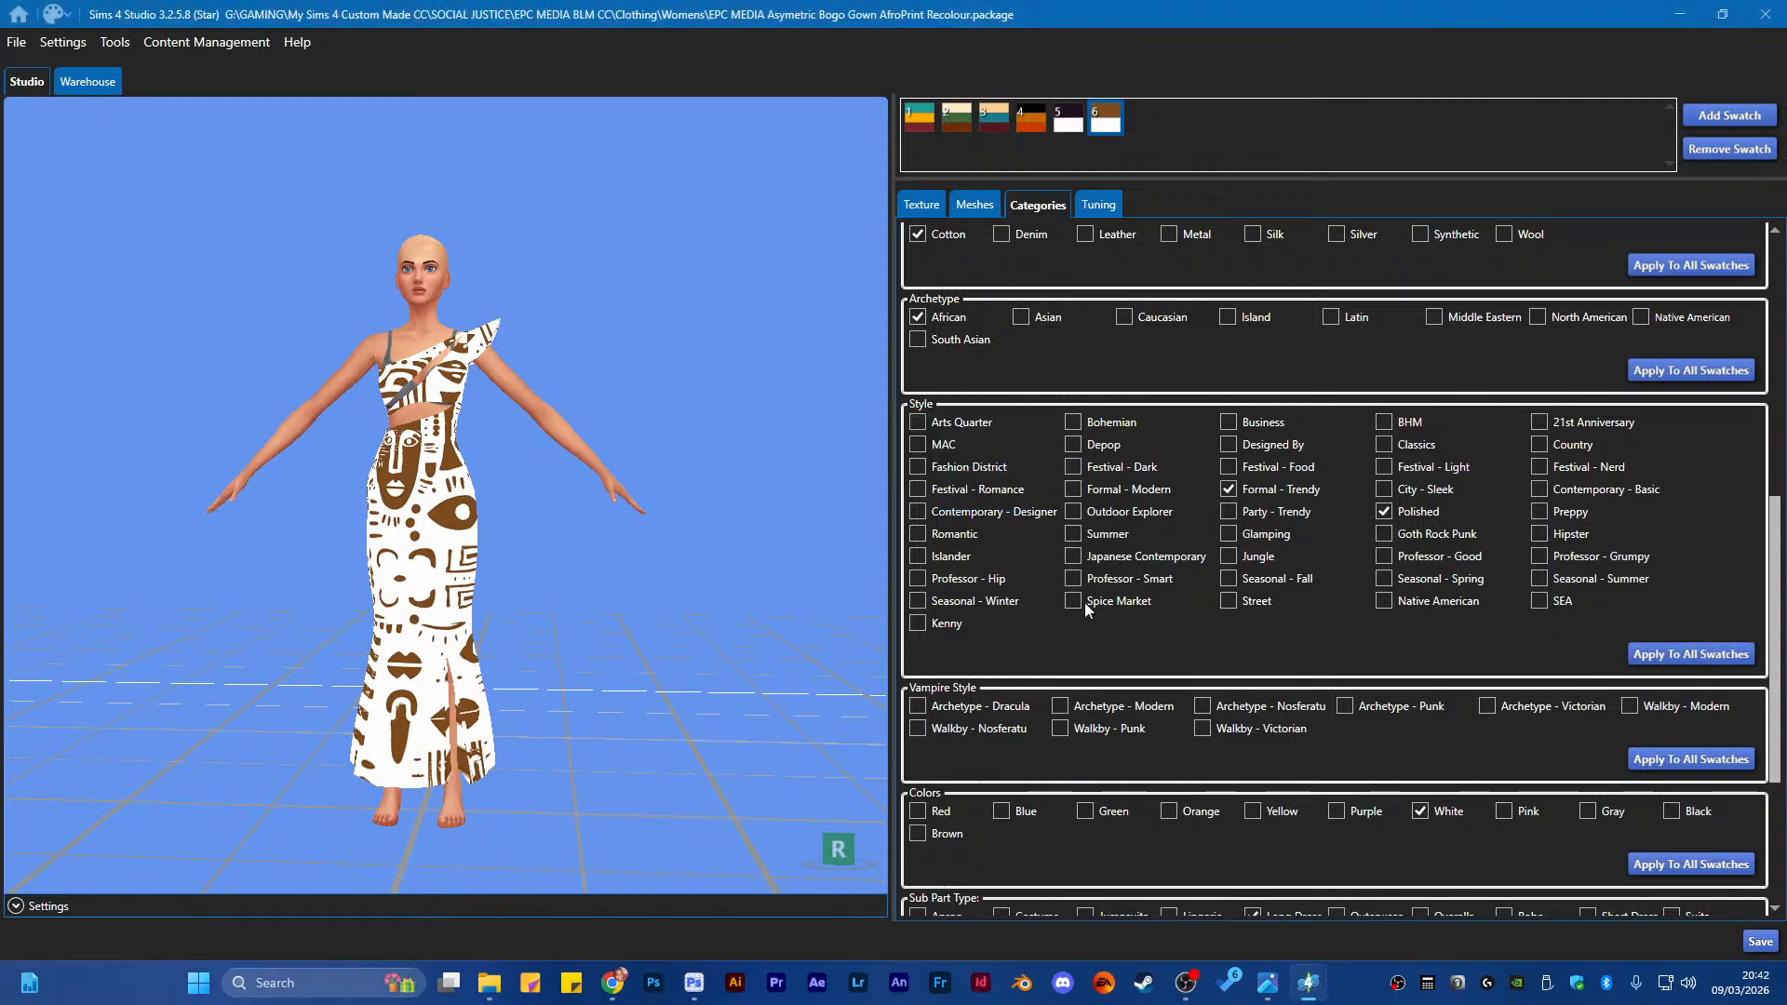
Enable the Brown colour category for the sixth swatch and Purple for the fifth swatch
{"action": "scroll", "coordinate": [1117, 633], "scroll_direction": "down", "scroll_amount": 2}
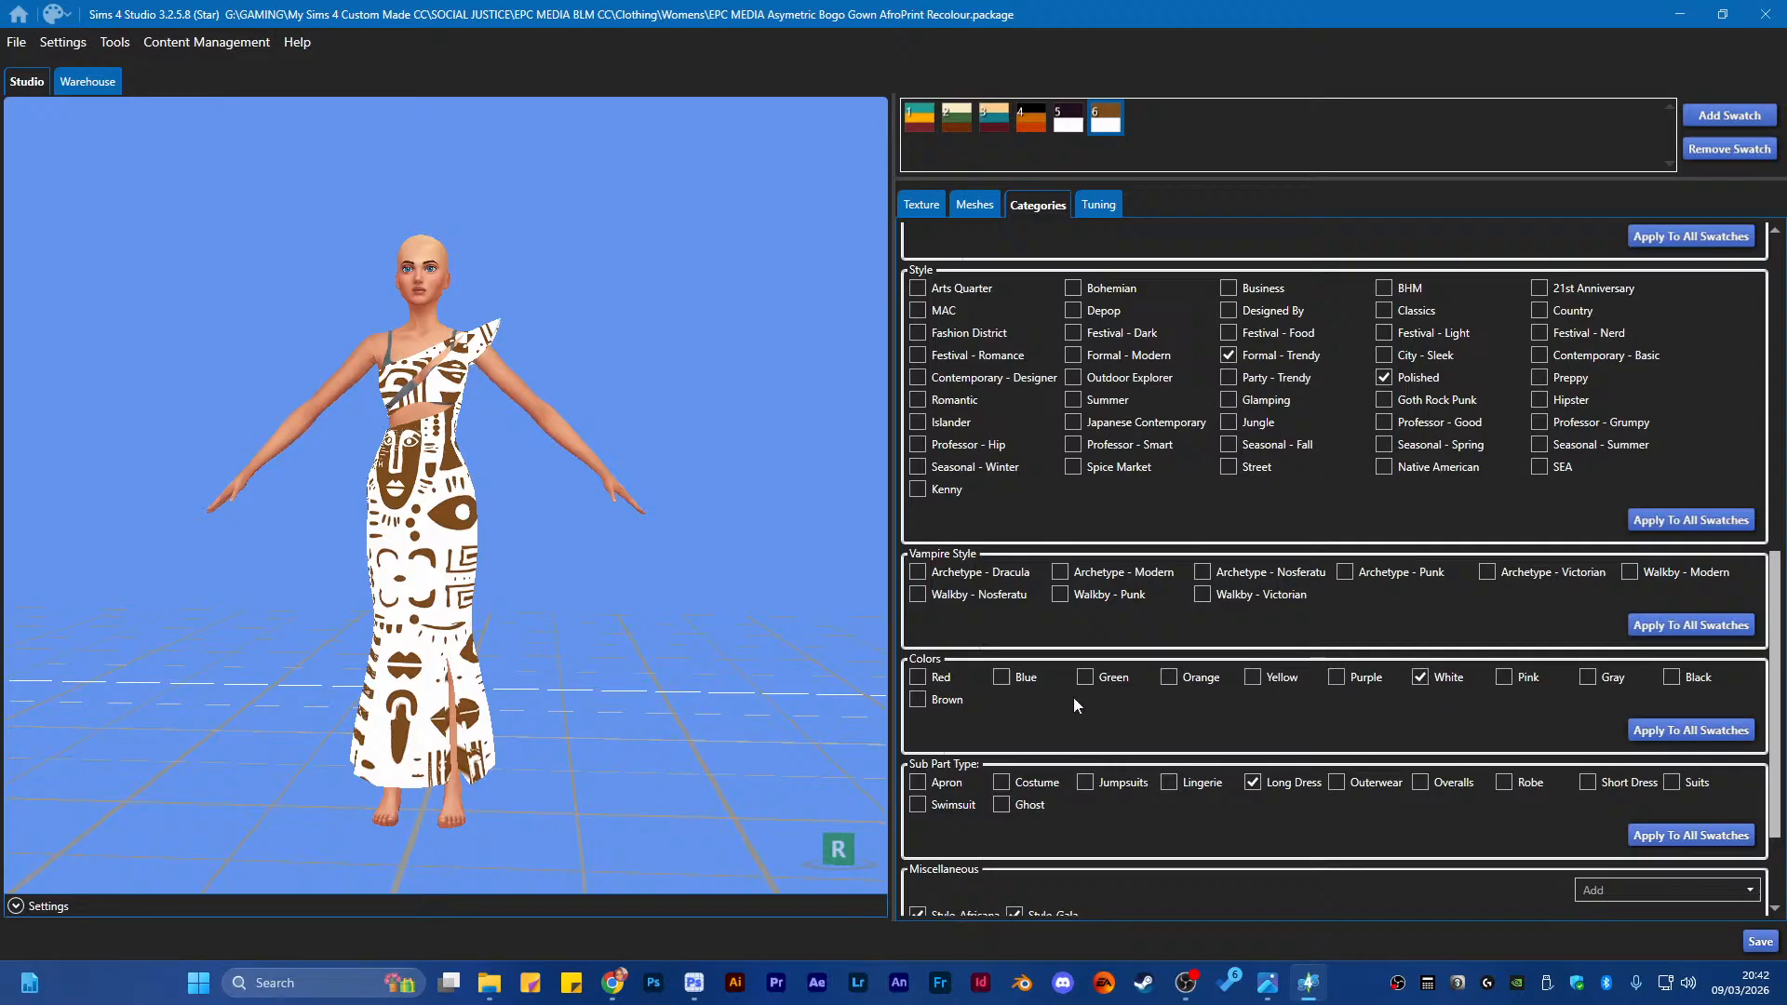
{"action": "left_click", "coordinate": [961, 706]}
{"action": "scroll", "coordinate": [1024, 702], "scroll_direction": "down", "scroll_amount": 2}
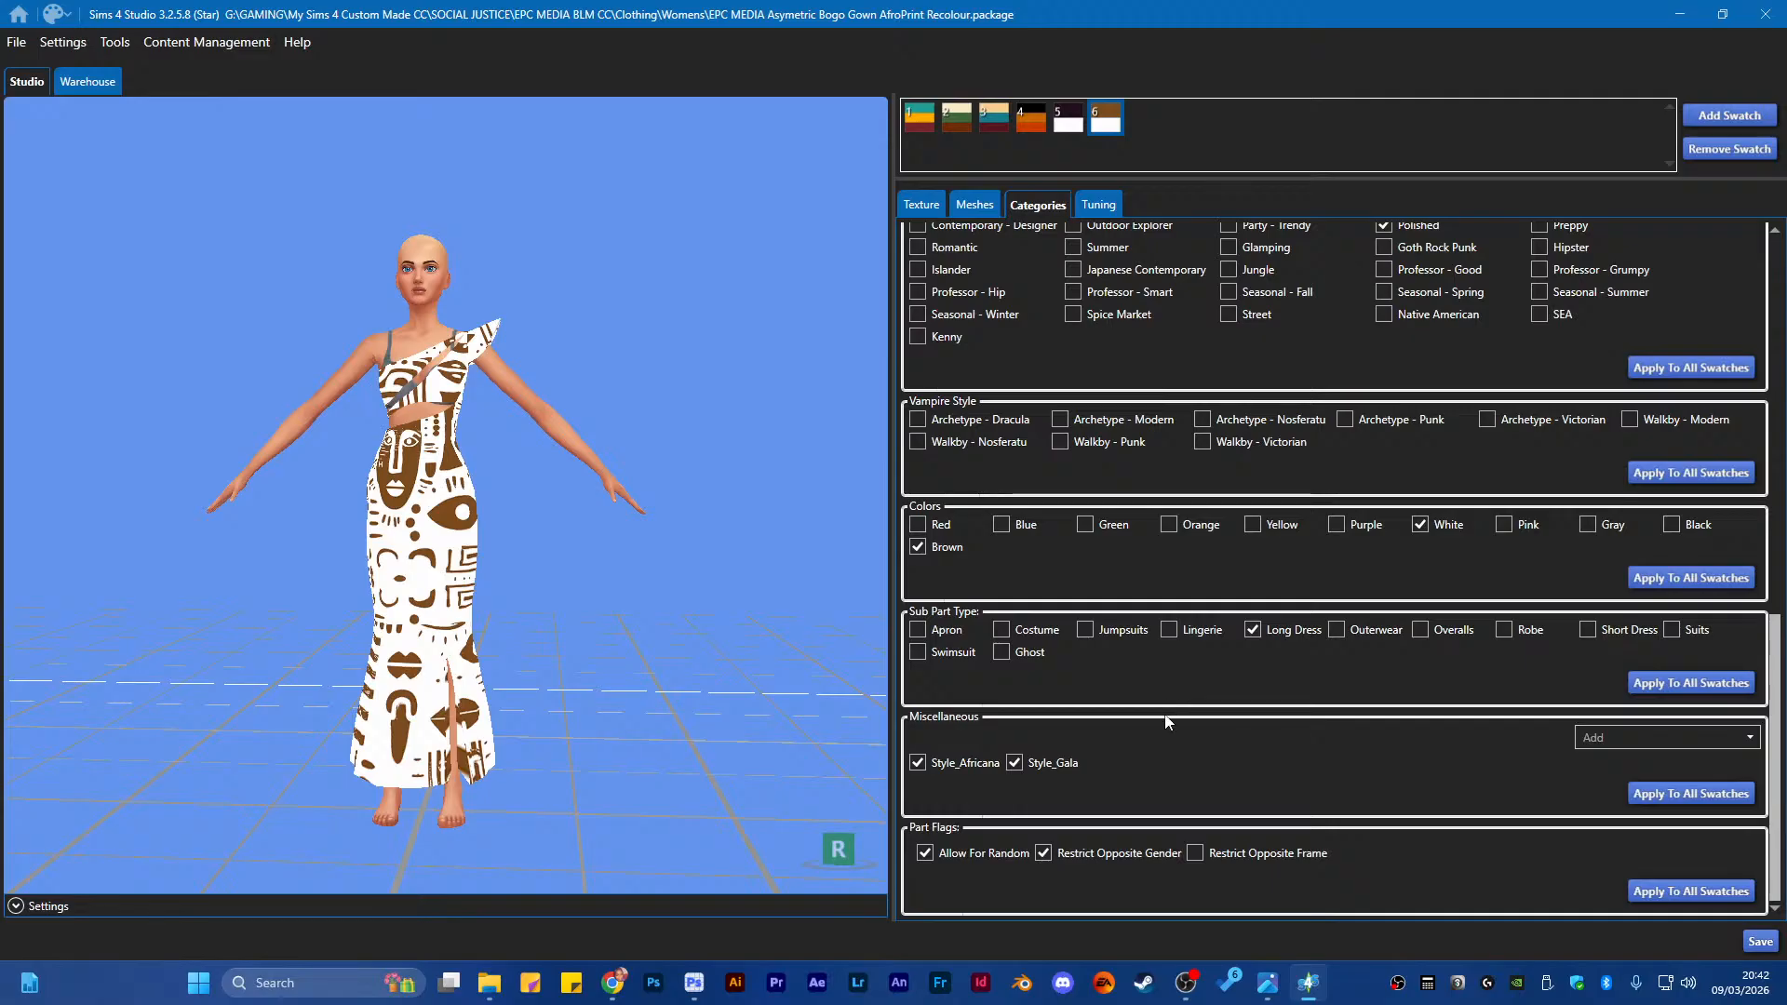
{"action": "scroll", "coordinate": [1165, 718], "scroll_direction": "up", "scroll_amount": 3}
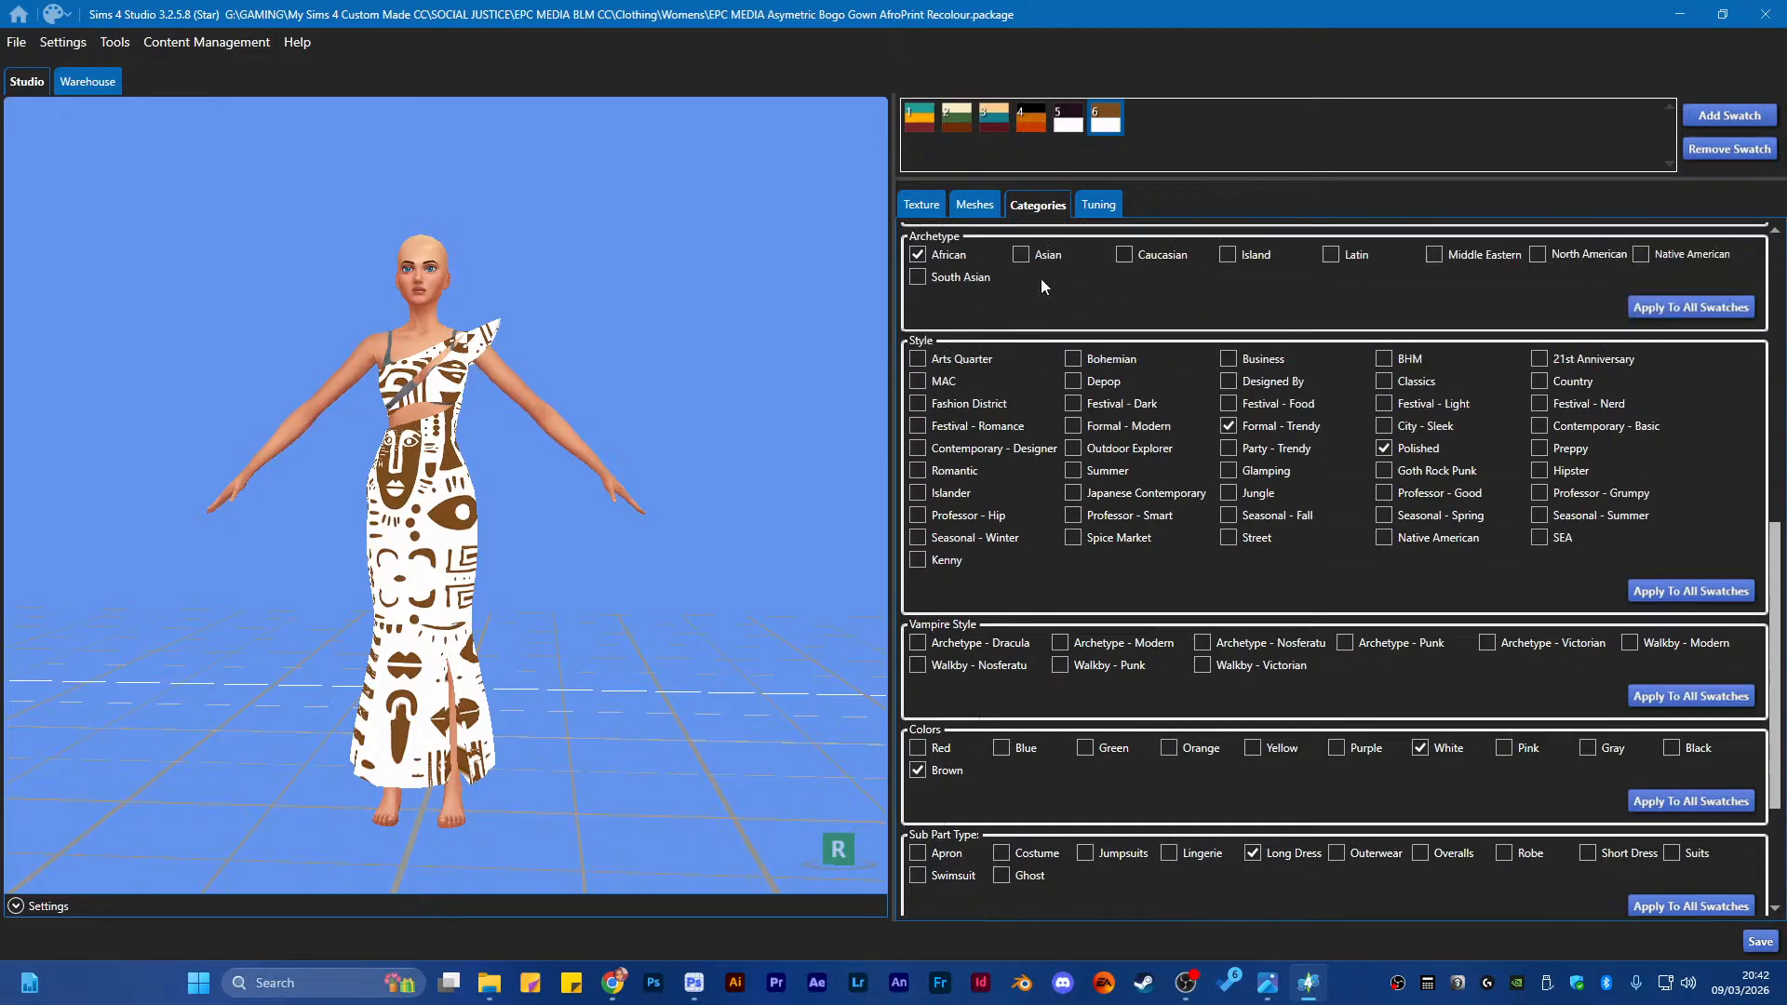
{"action": "left_click", "coordinate": [1071, 123]}
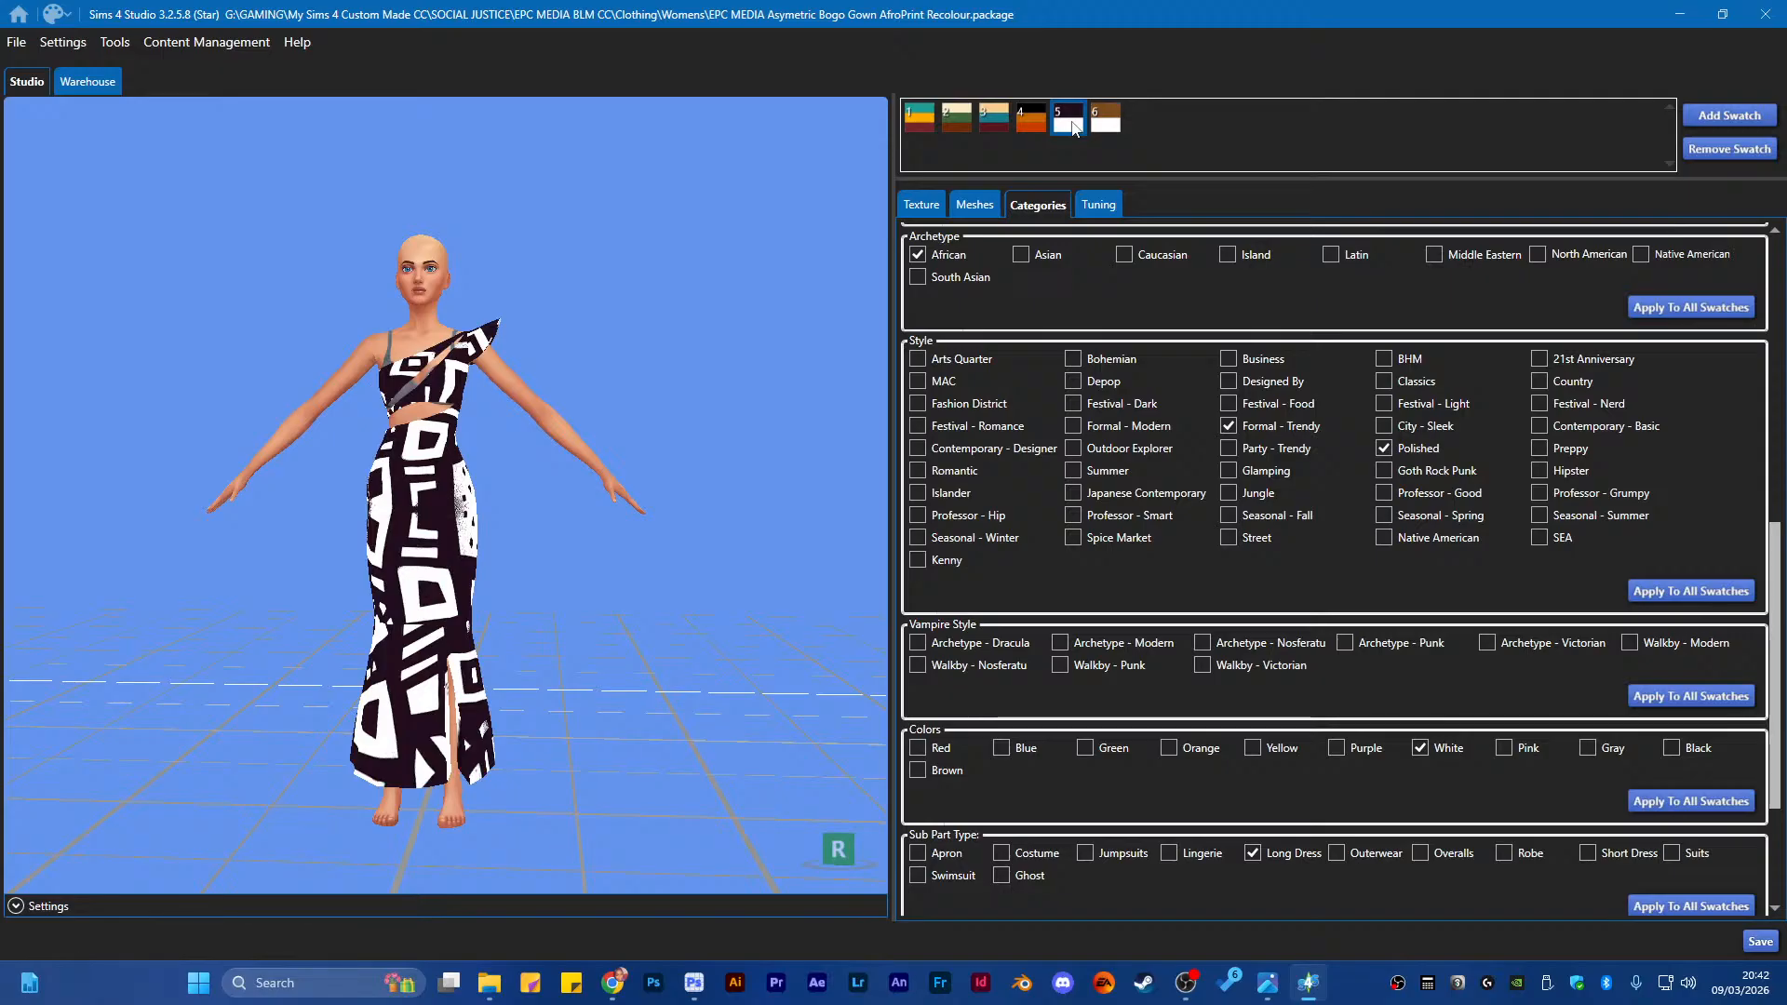
{"action": "scroll", "coordinate": [1227, 795], "scroll_direction": "down", "scroll_amount": 1}
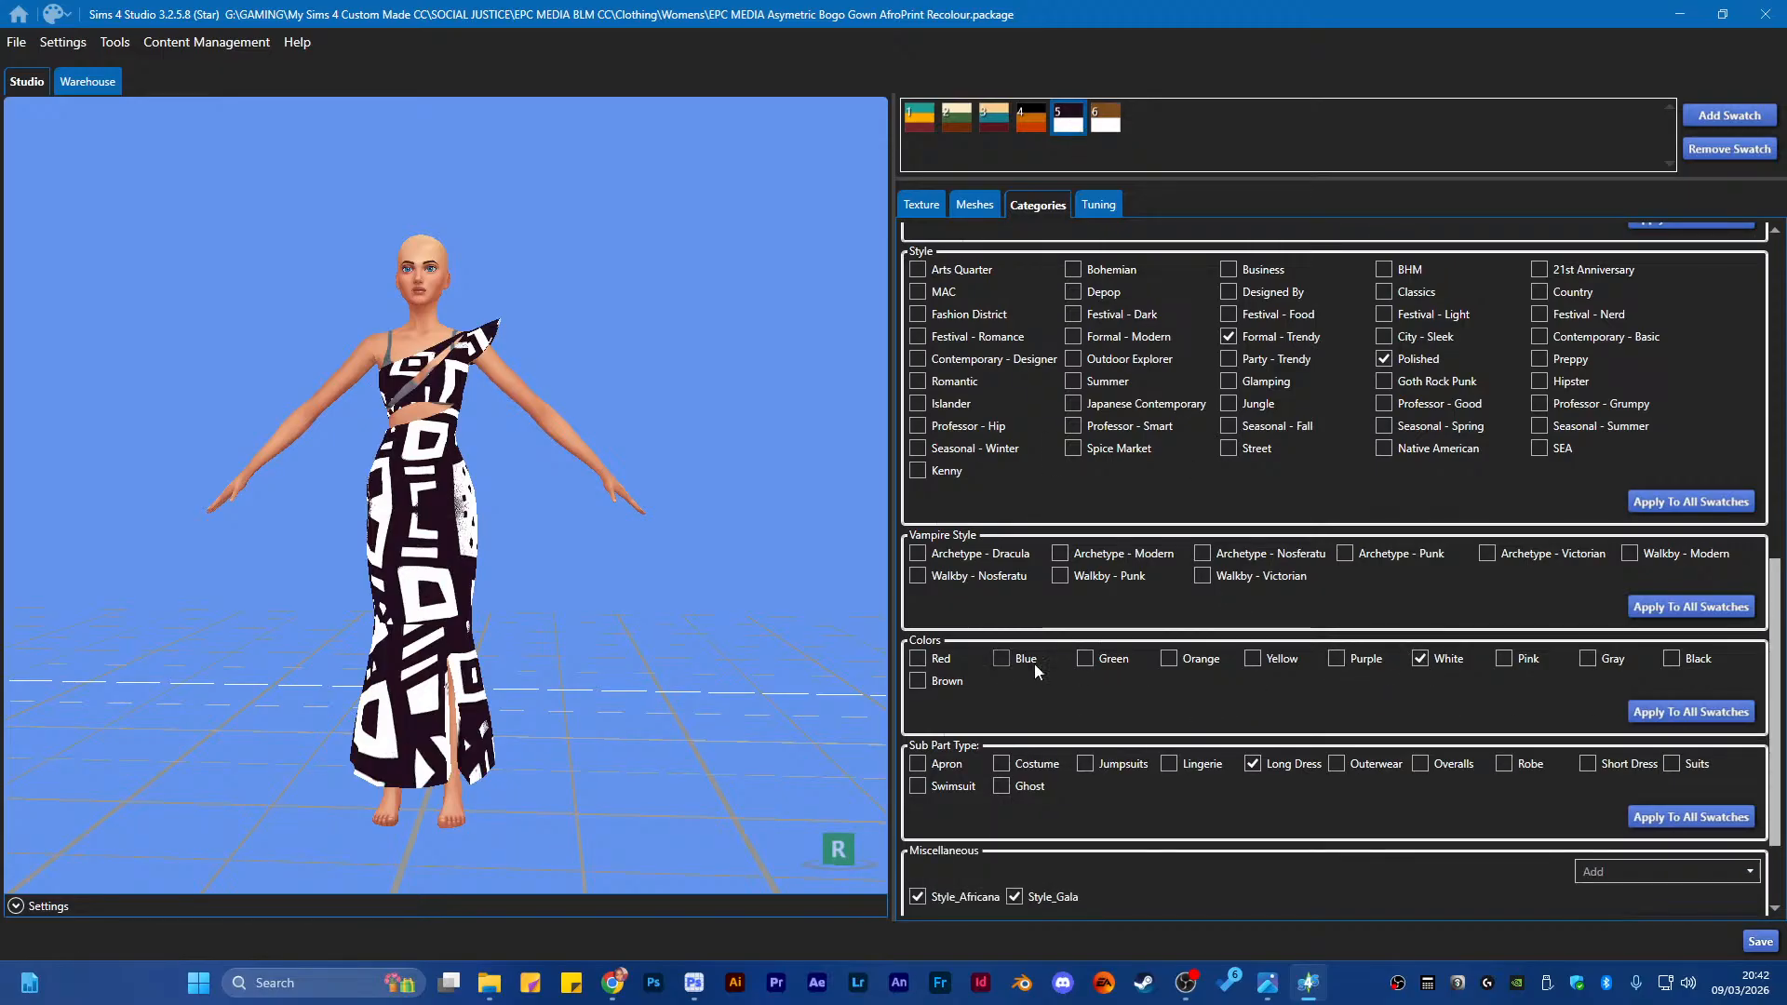
{"action": "left_click", "coordinate": [1336, 658]}
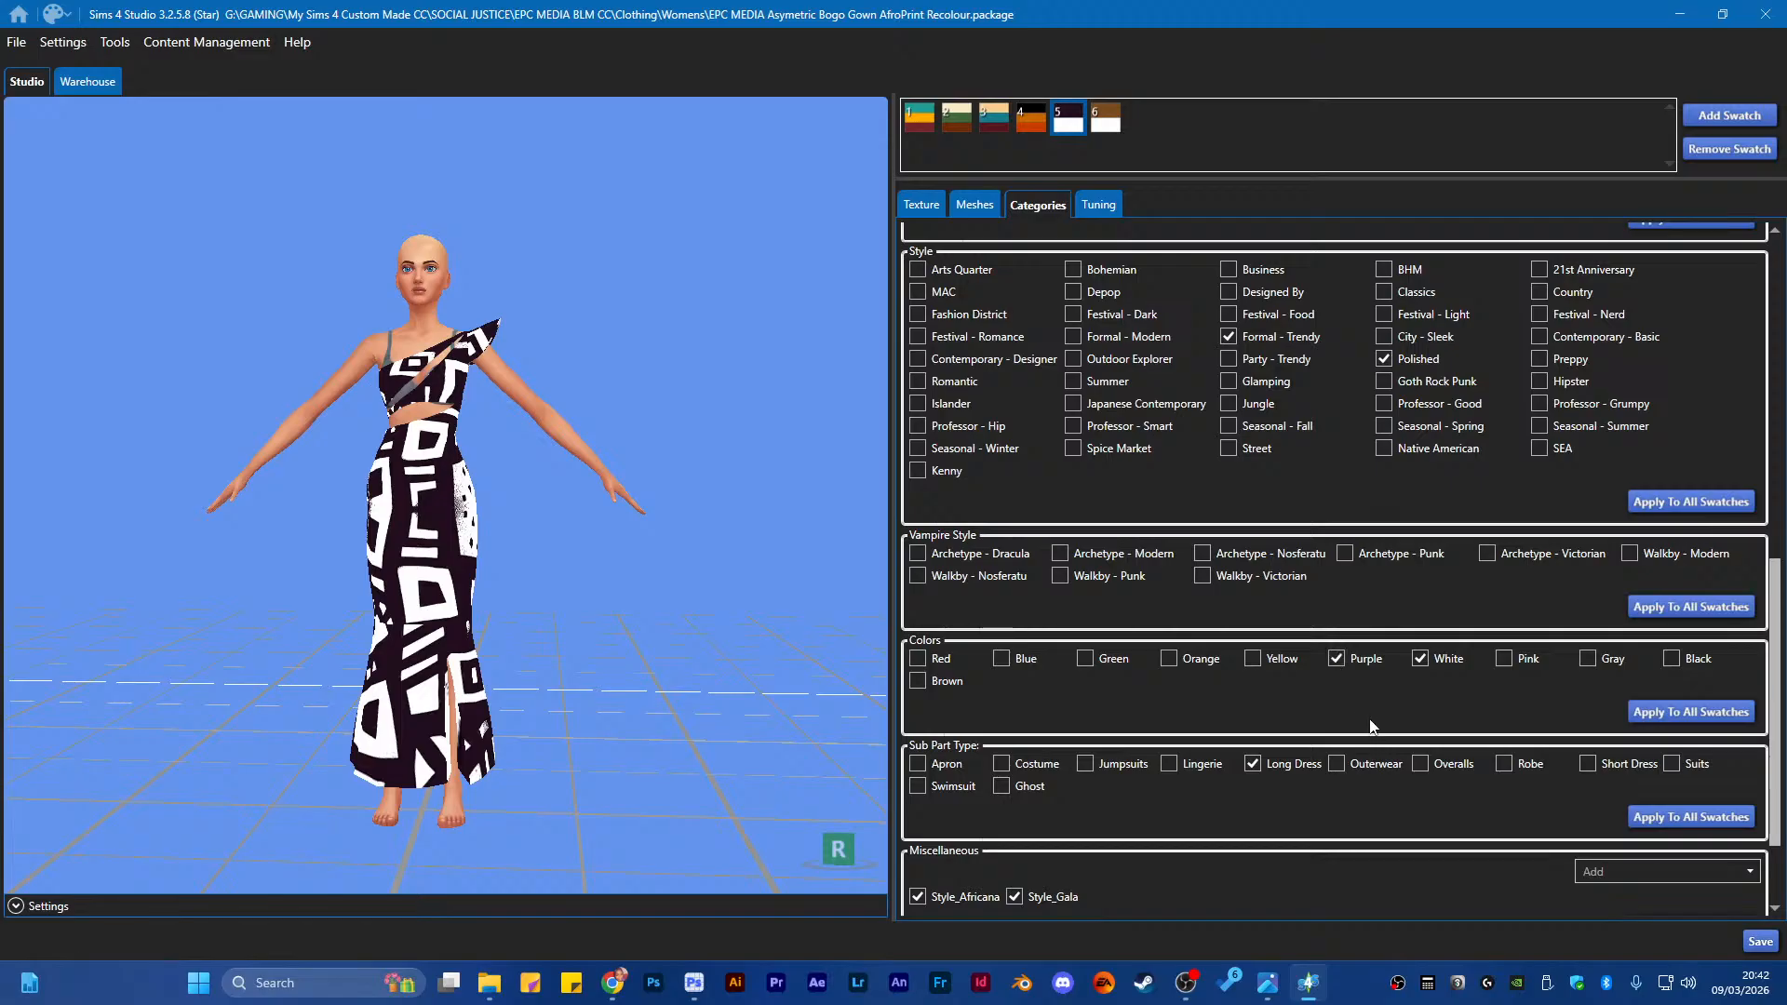
Enable Yellow for the fourth swatch and set the third swatch's colours to Blue, Green, Orange and Yellow without White
{"action": "left_click", "coordinate": [1025, 124]}
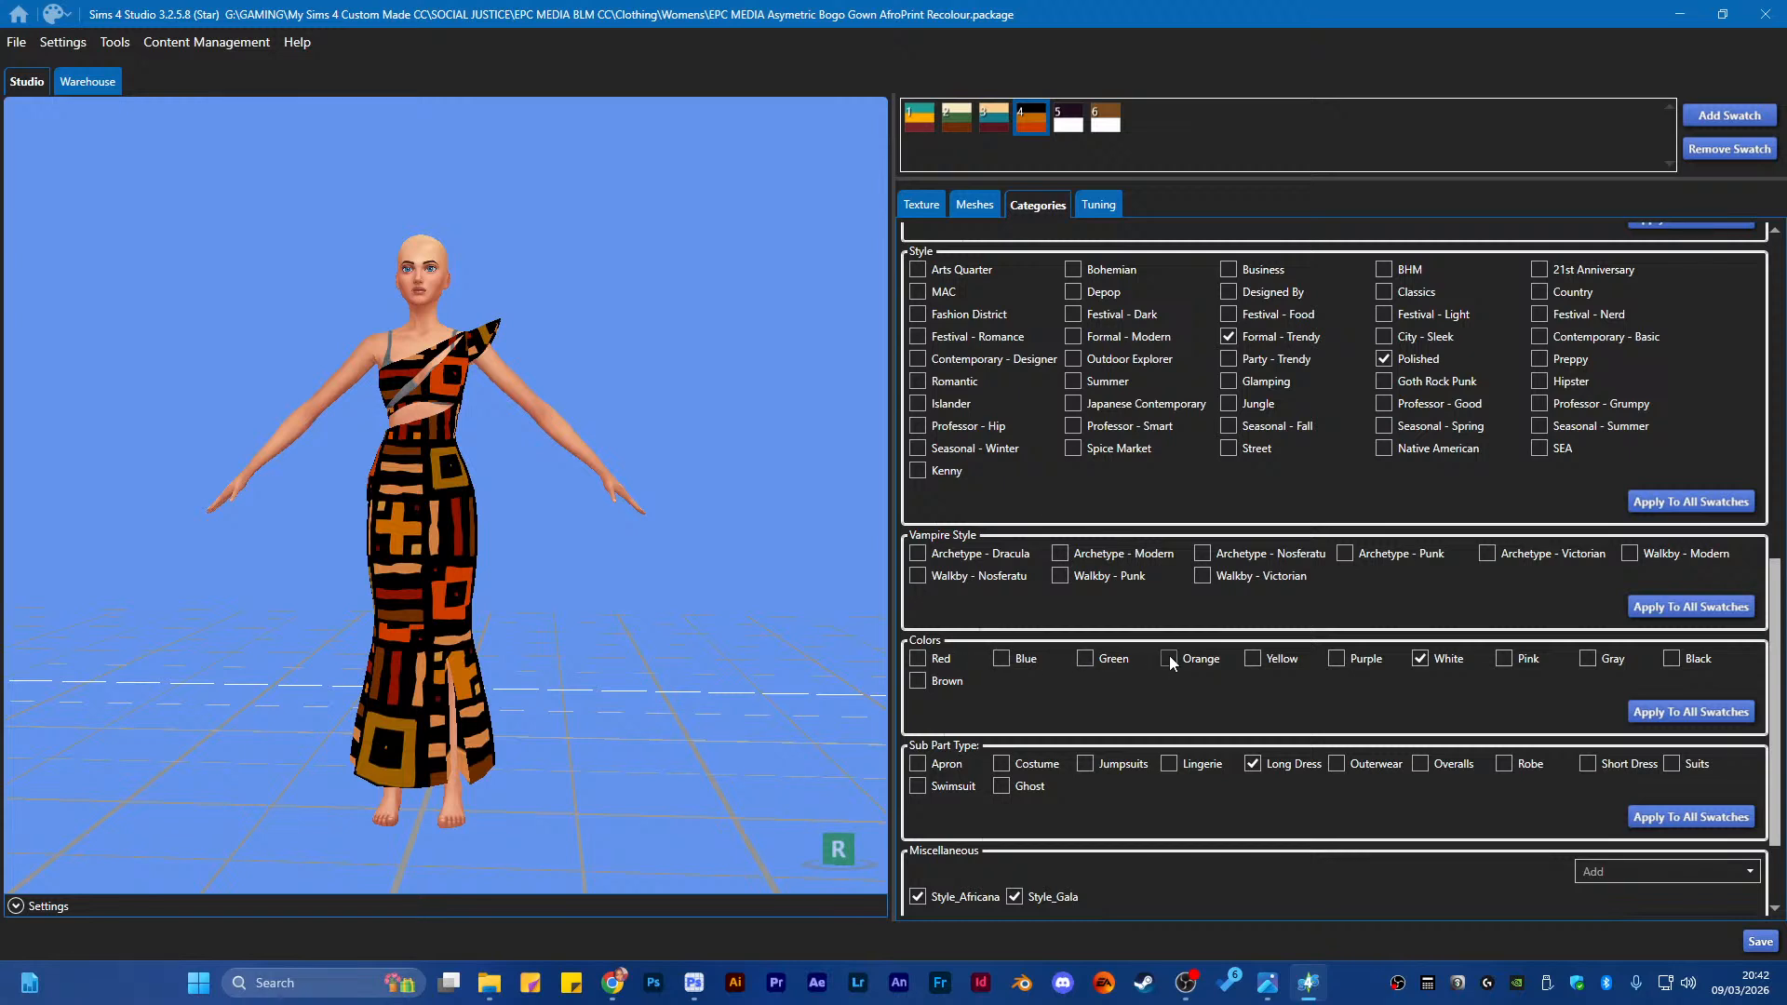
{"action": "left_click", "coordinate": [1261, 658]}
{"action": "left_click", "coordinate": [1000, 122]}
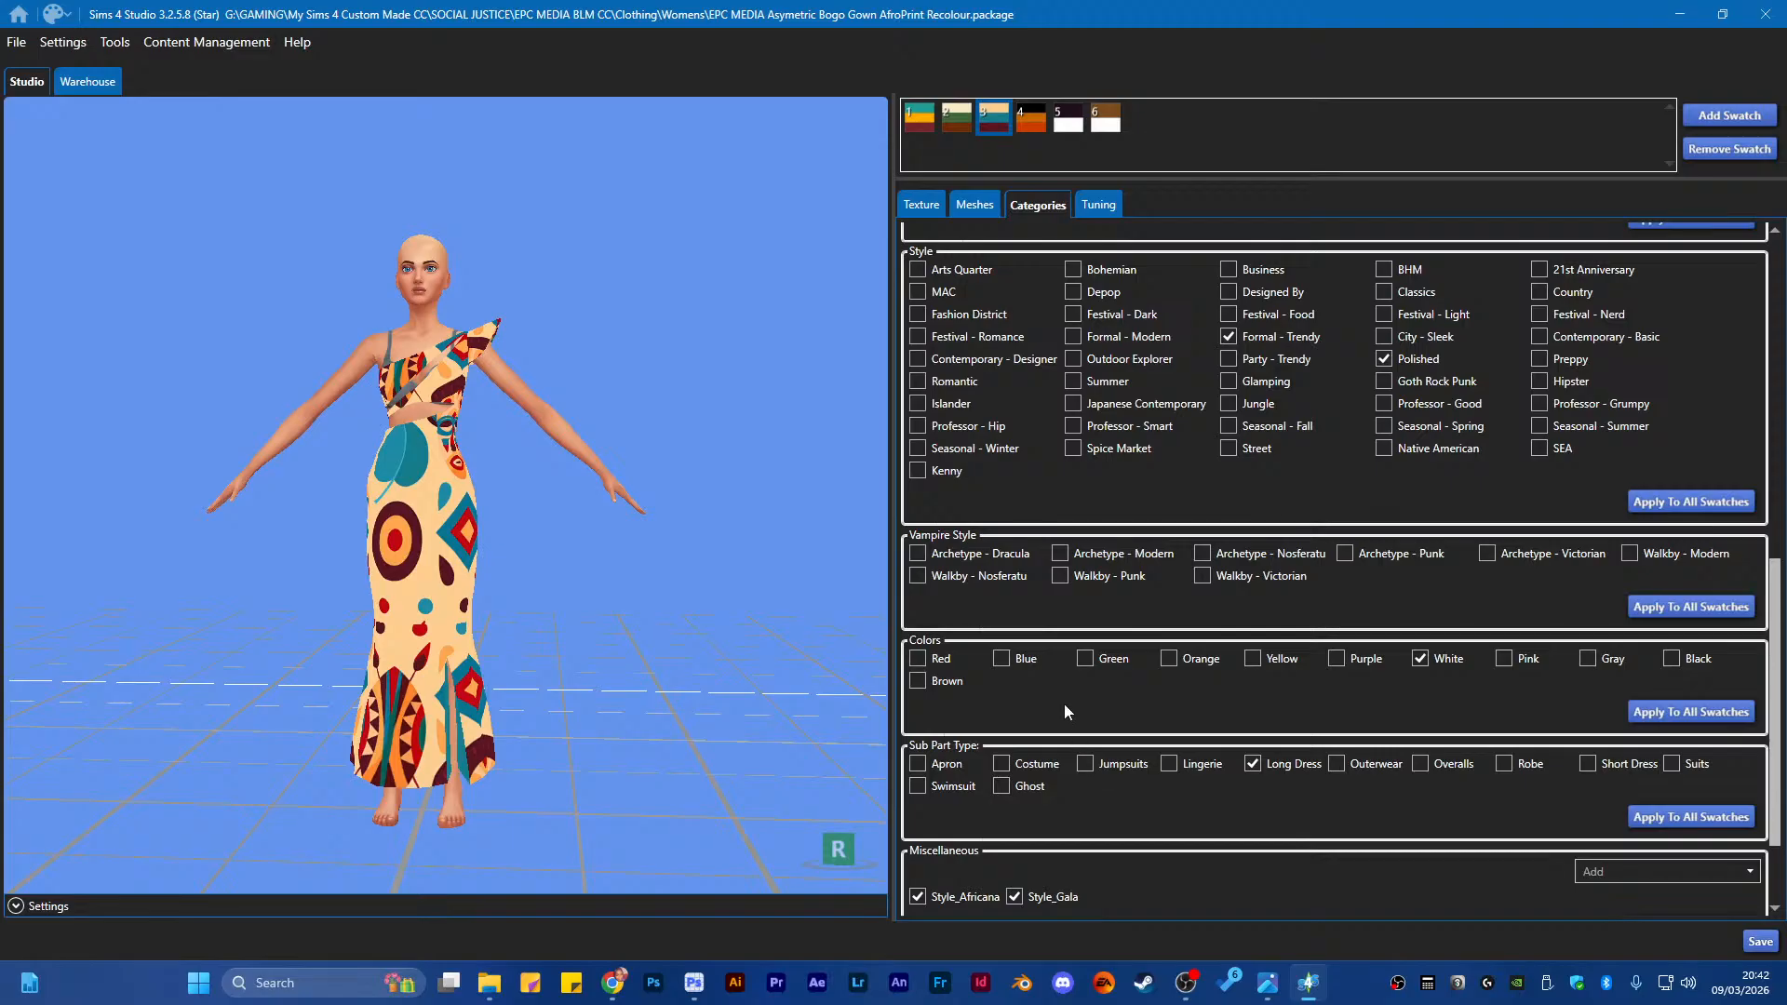
{"action": "left_click", "coordinate": [1000, 660]}
{"action": "left_click", "coordinate": [1085, 661]}
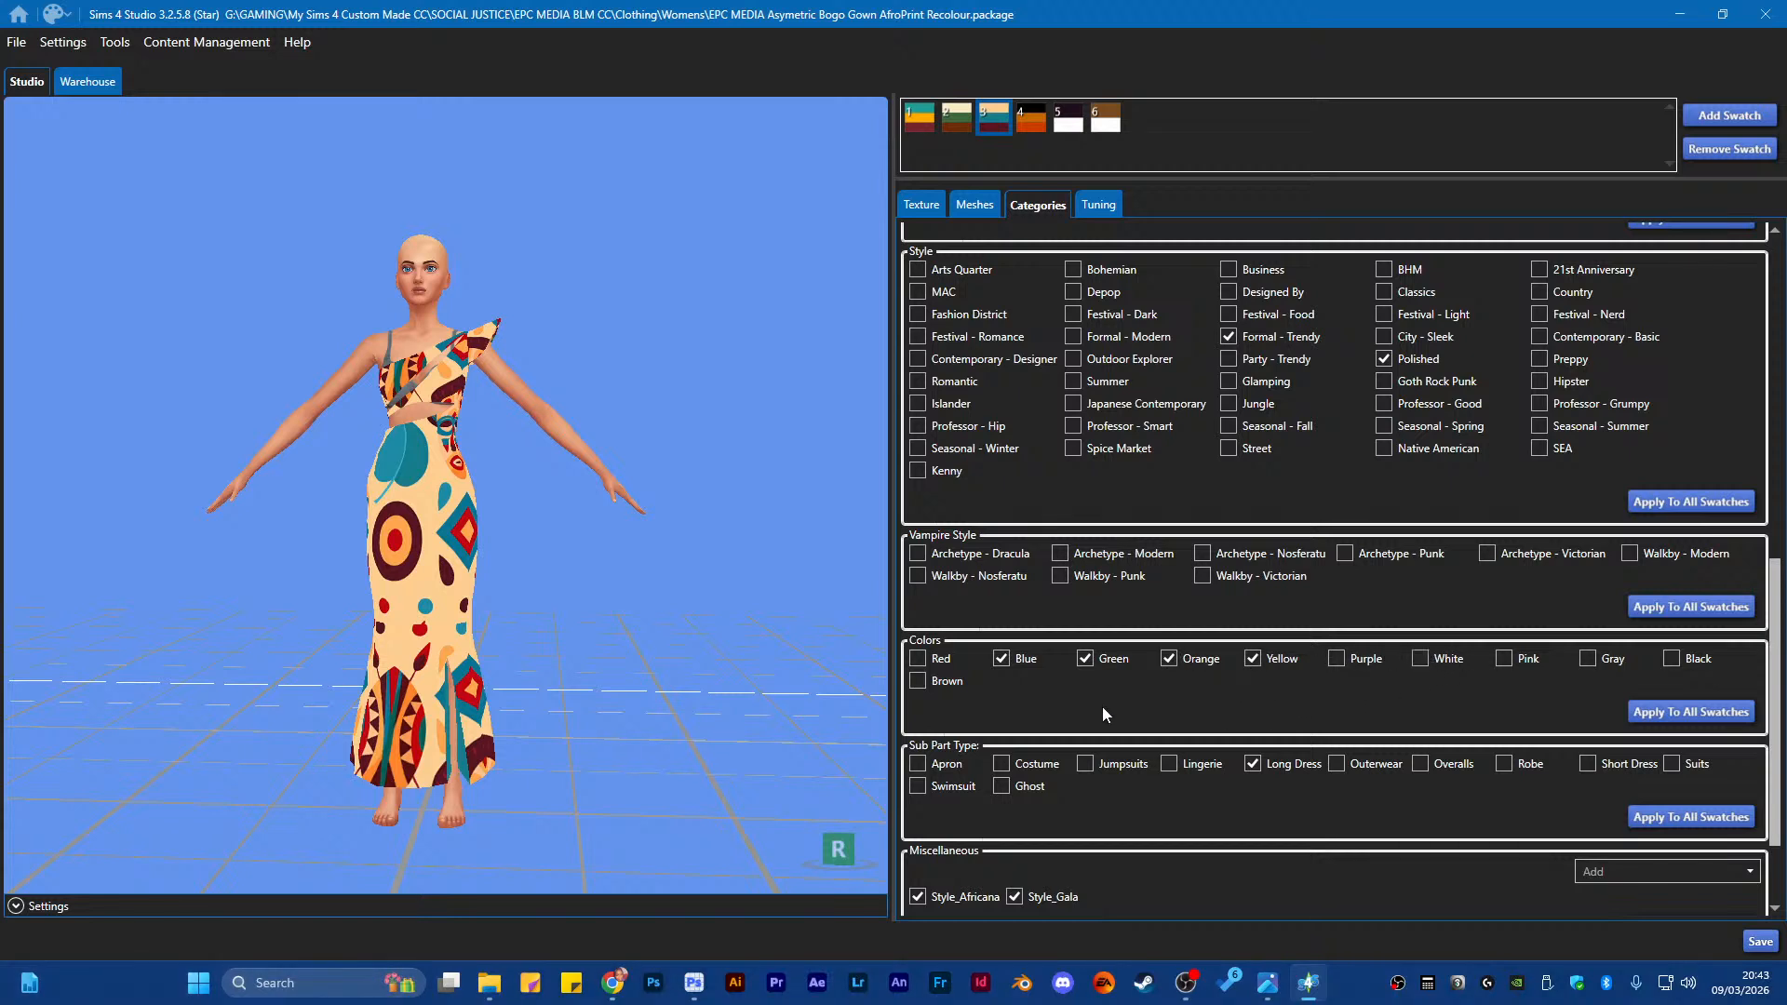
Enable Brown, Green, Orange and Yellow for the second swatch, and Blue for the first swatch alongside Green
{"action": "left_click", "coordinate": [953, 120]}
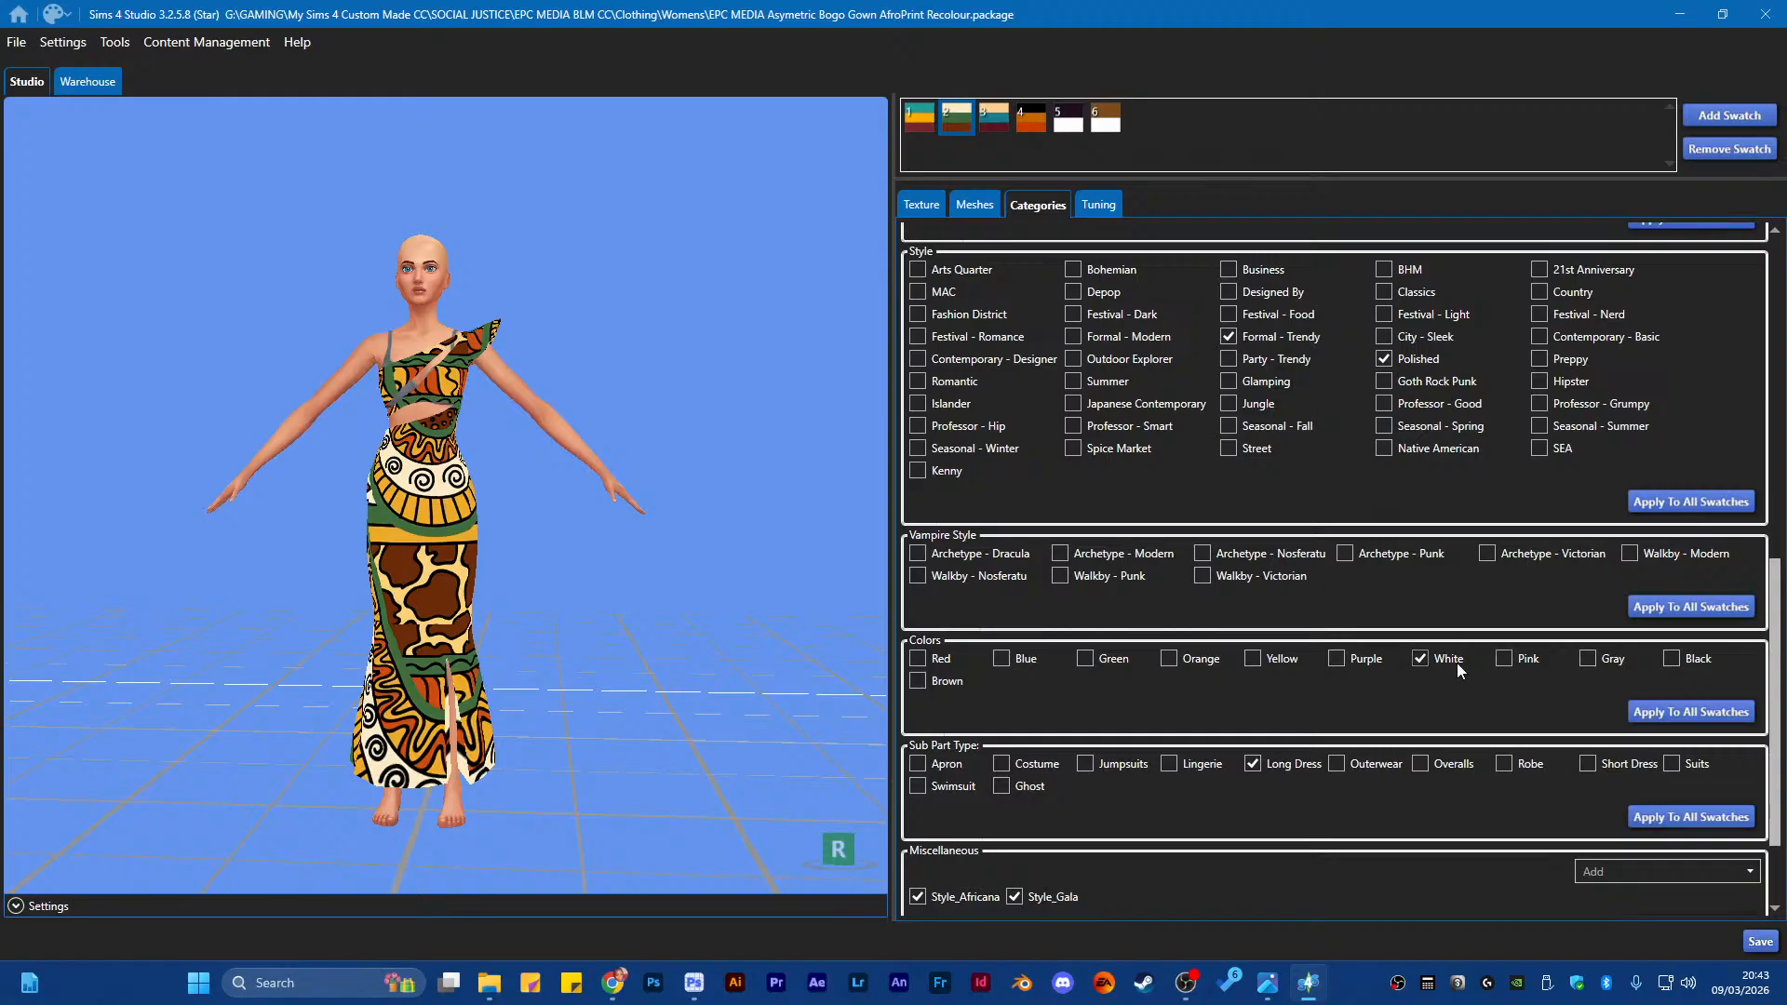
{"action": "left_click", "coordinate": [913, 680]}
{"action": "left_click", "coordinate": [1087, 658]}
{"action": "left_click", "coordinate": [1171, 660]}
{"action": "left_click", "coordinate": [1255, 659]}
{"action": "left_click", "coordinate": [917, 119]}
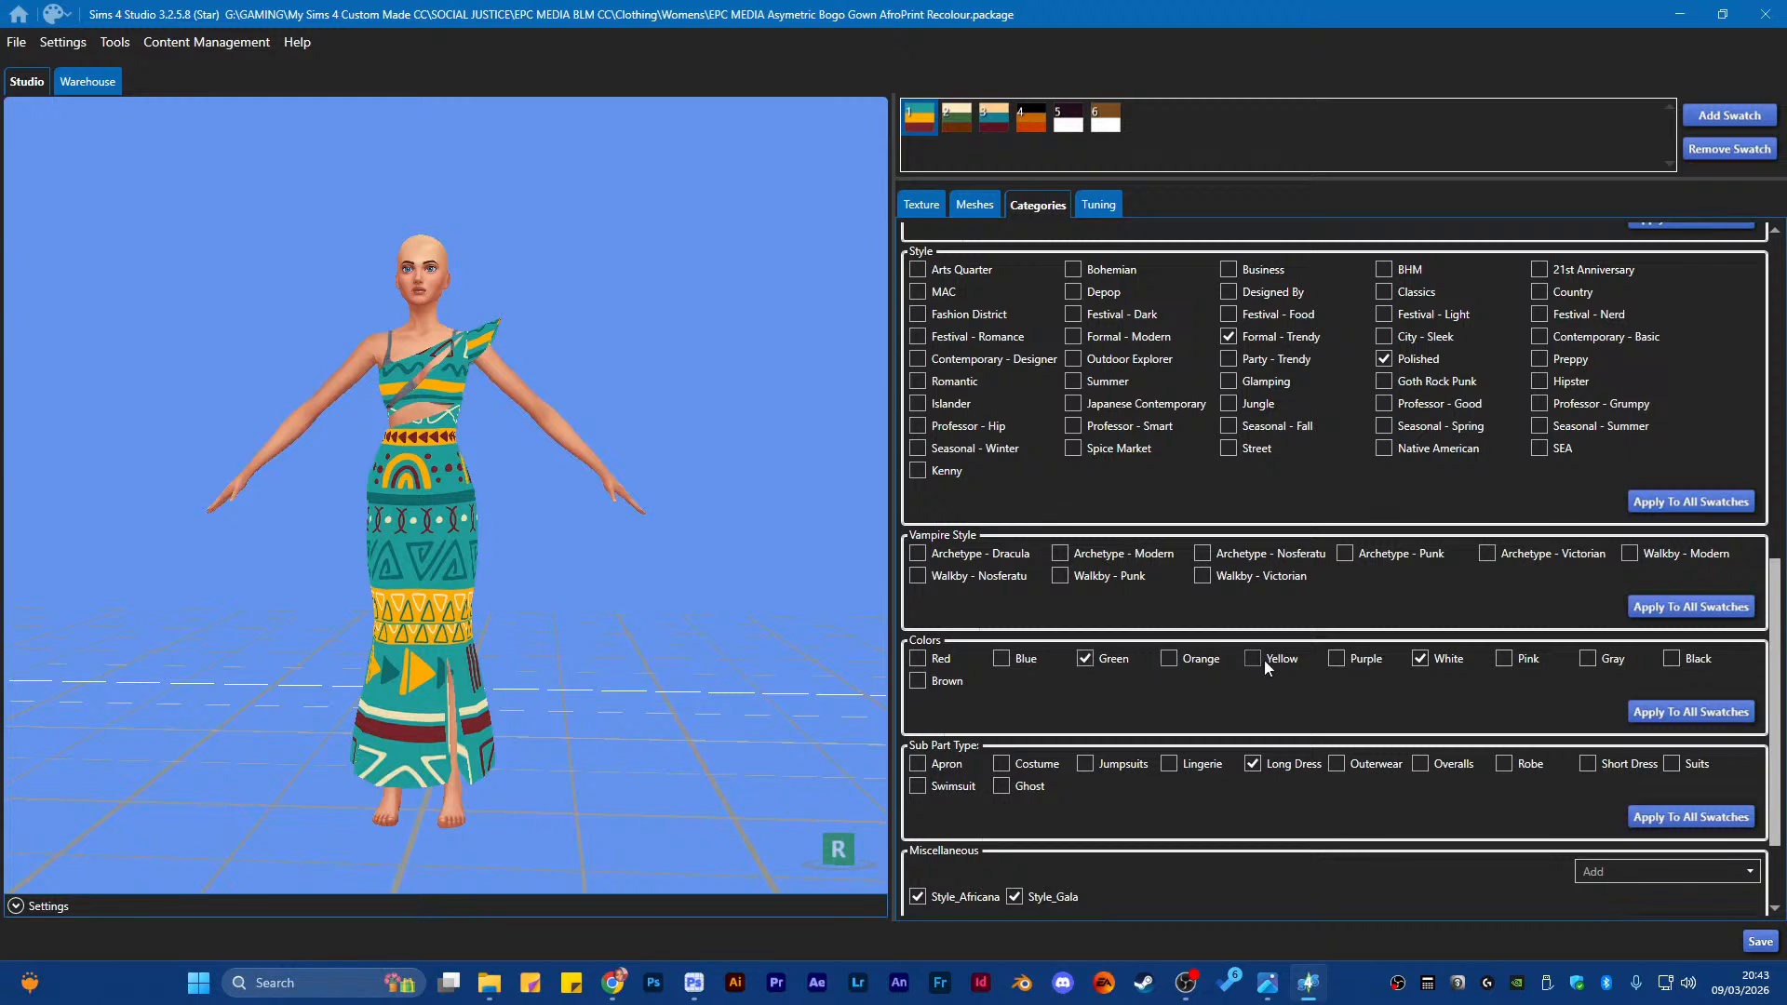
{"action": "left_click", "coordinate": [1001, 659]}
Review the first swatch's texture and inspect the teal-print gown on the model from several angles and distances
{"action": "left_click", "coordinate": [968, 208]}
{"action": "left_click", "coordinate": [926, 207]}
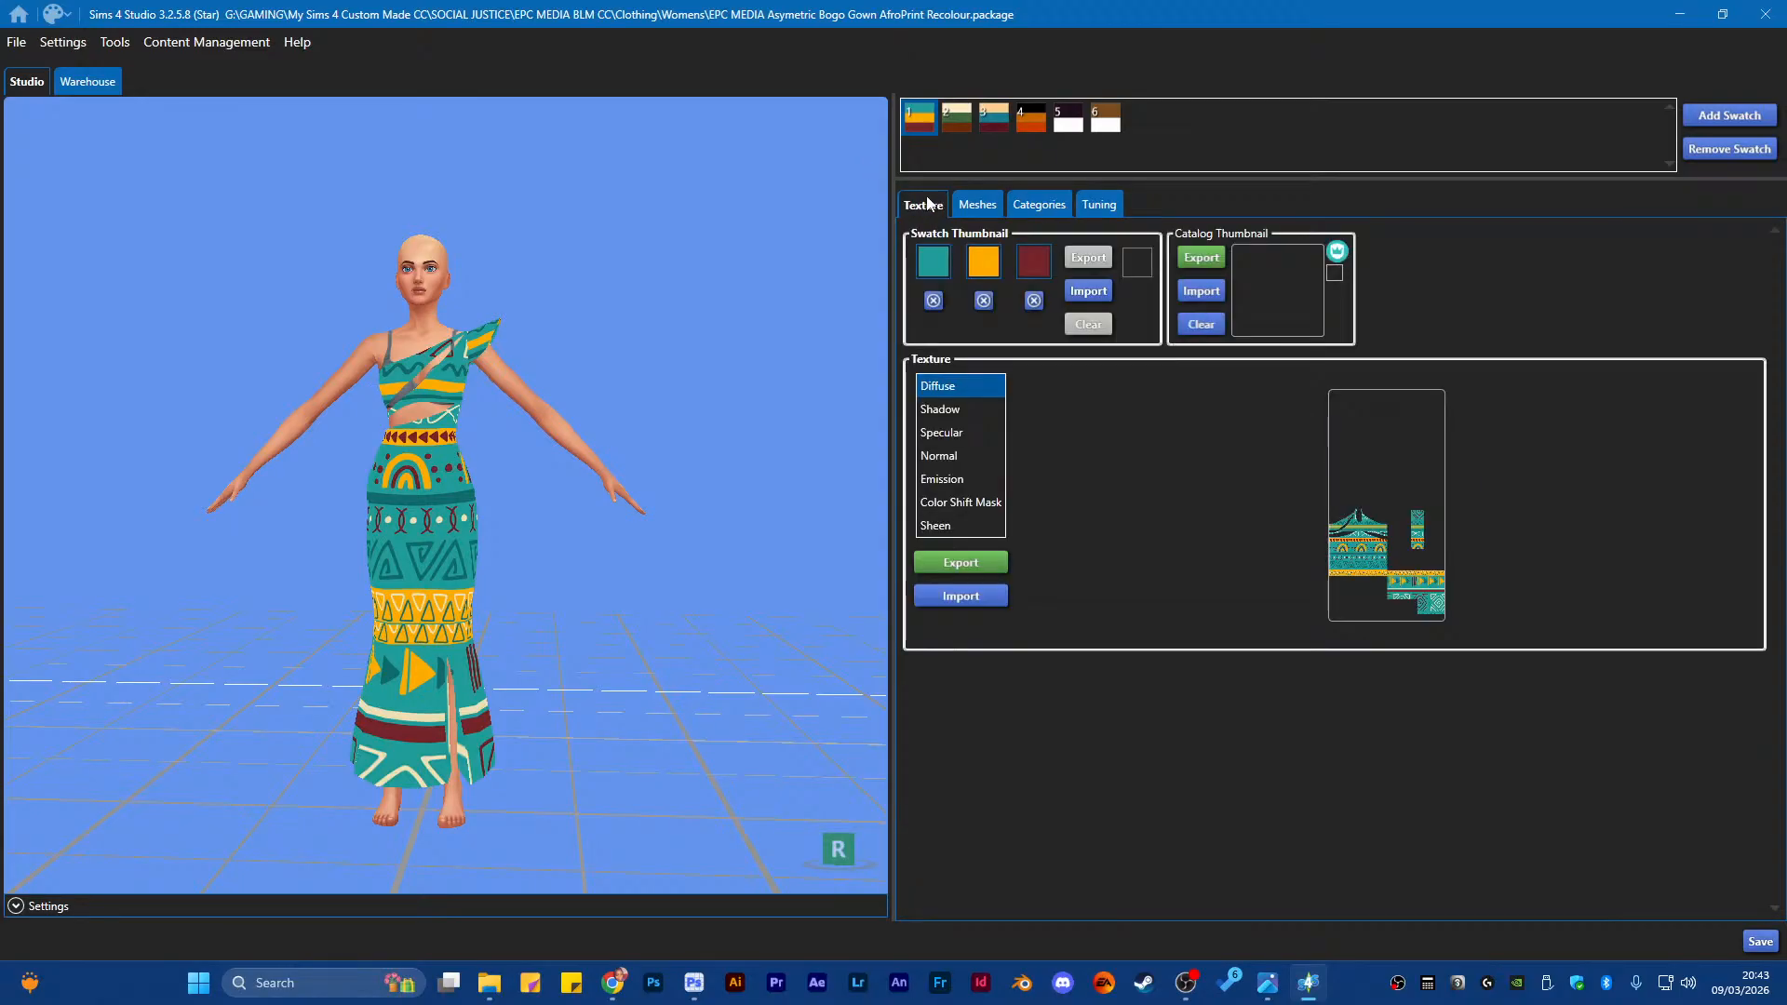
{"action": "scroll", "coordinate": [629, 480], "scroll_direction": "up", "scroll_amount": 3}
{"action": "scroll", "coordinate": [473, 507], "scroll_direction": "down", "scroll_amount": 3}
{"action": "scroll", "coordinate": [360, 415], "scroll_direction": "down", "scroll_amount": 3}
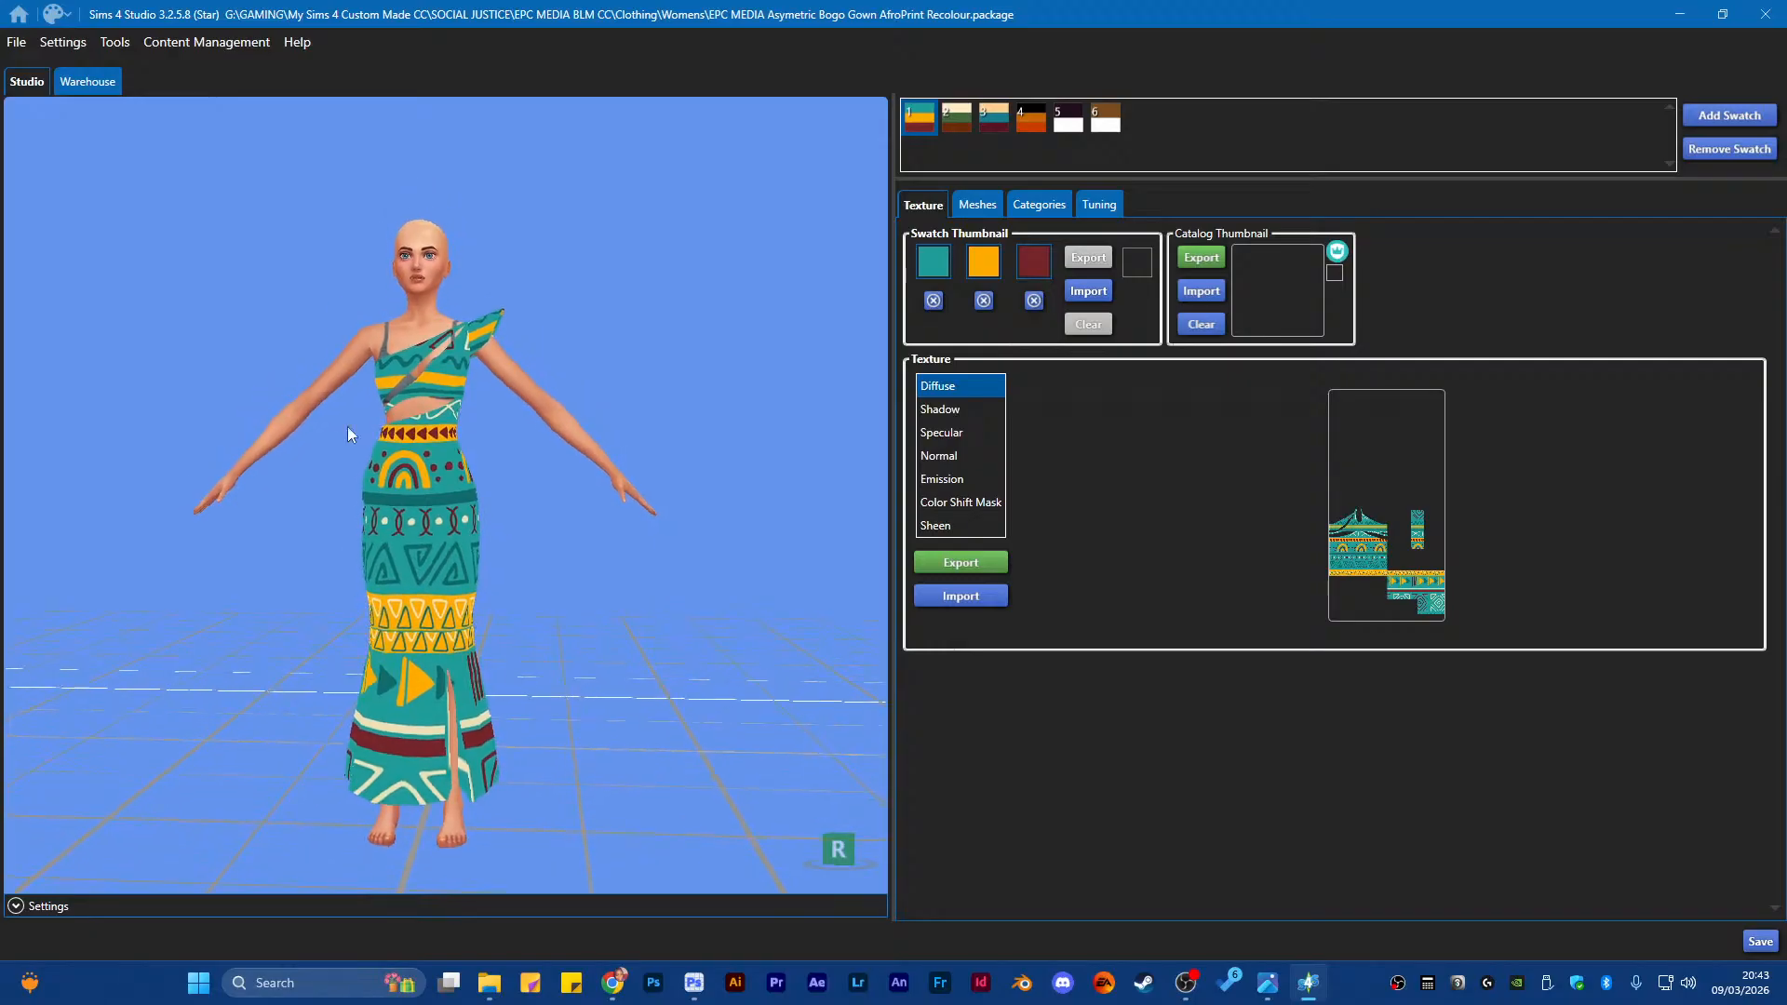
{"action": "left_click_drag", "start_coordinate": [237, 571], "coordinate": [727, 399]}
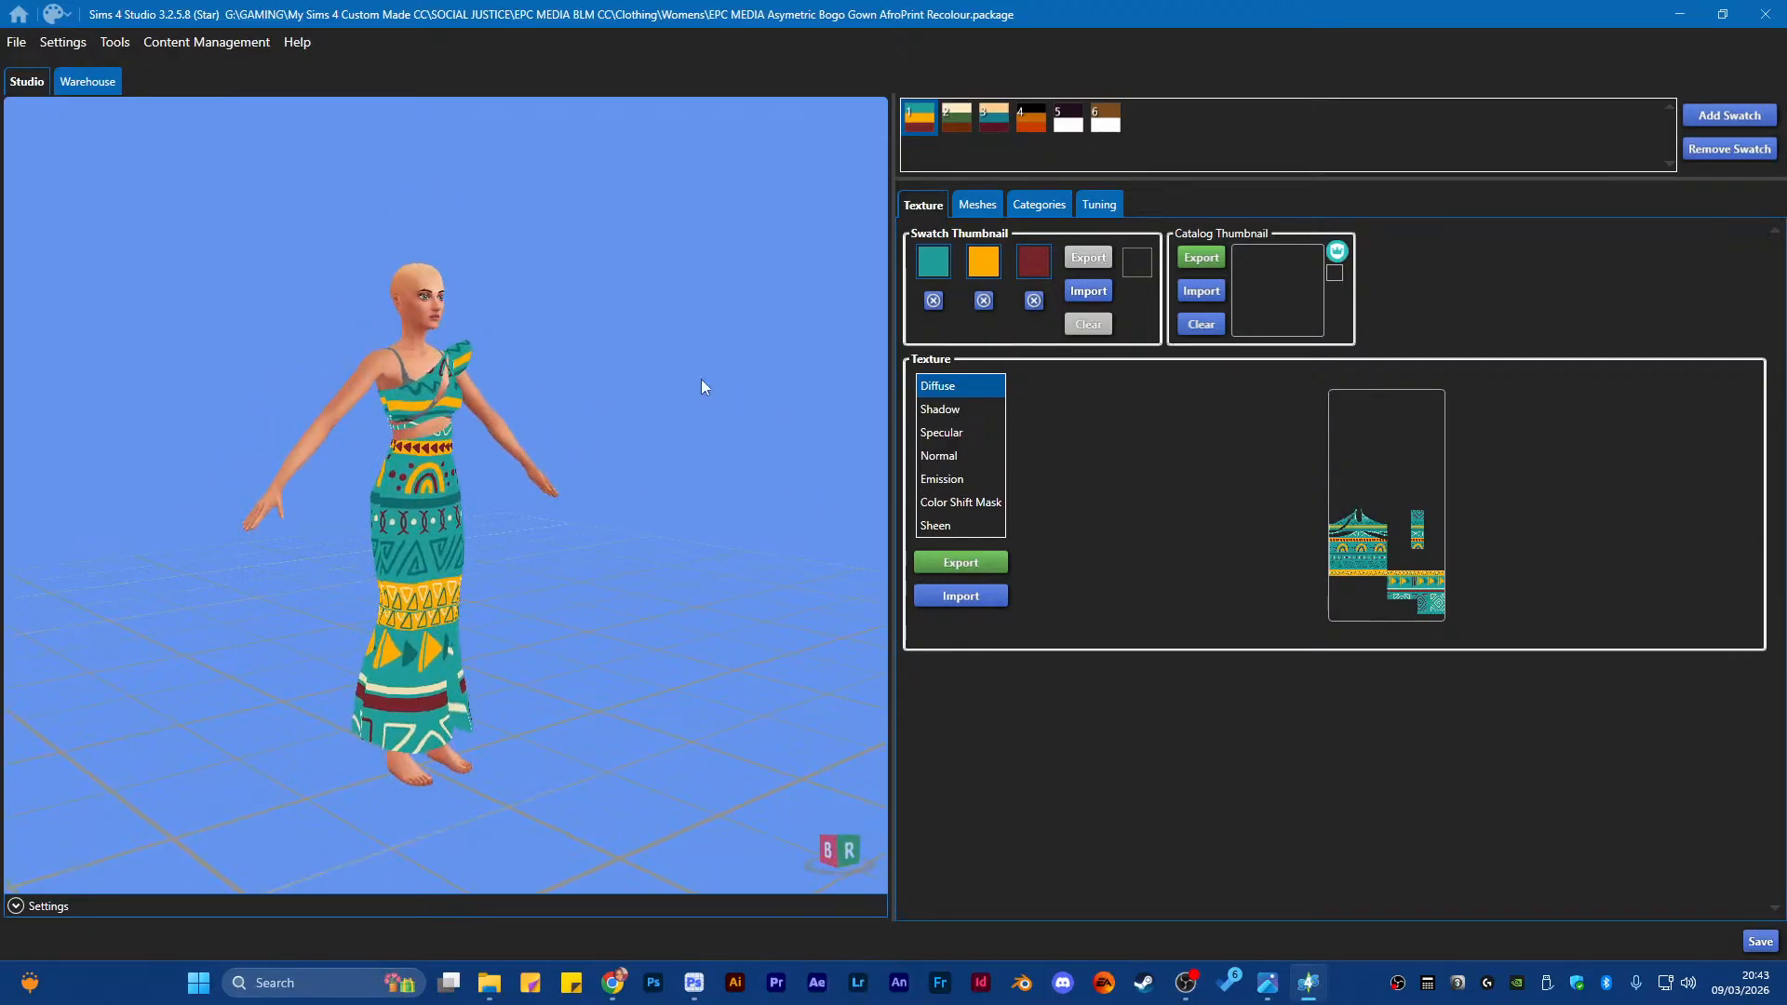
{"action": "scroll", "coordinate": [327, 349], "scroll_direction": "up", "scroll_amount": 3}
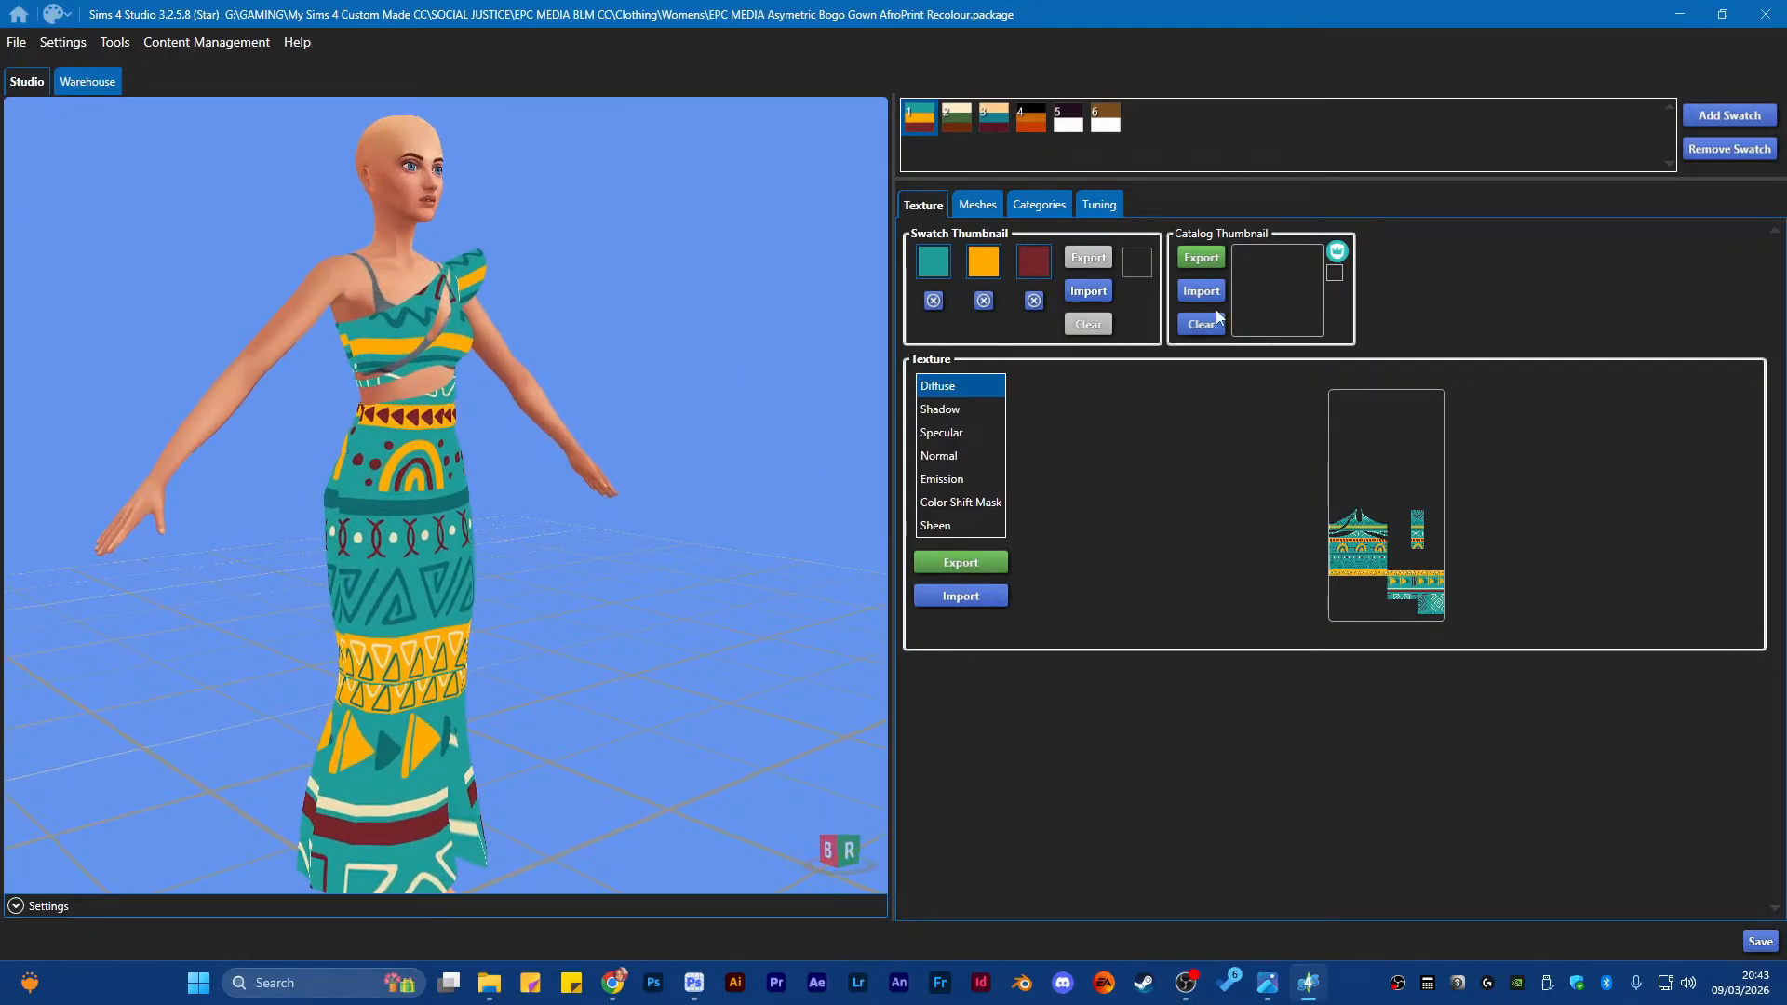
{"action": "scroll", "coordinate": [619, 577], "scroll_direction": "down", "scroll_amount": 3}
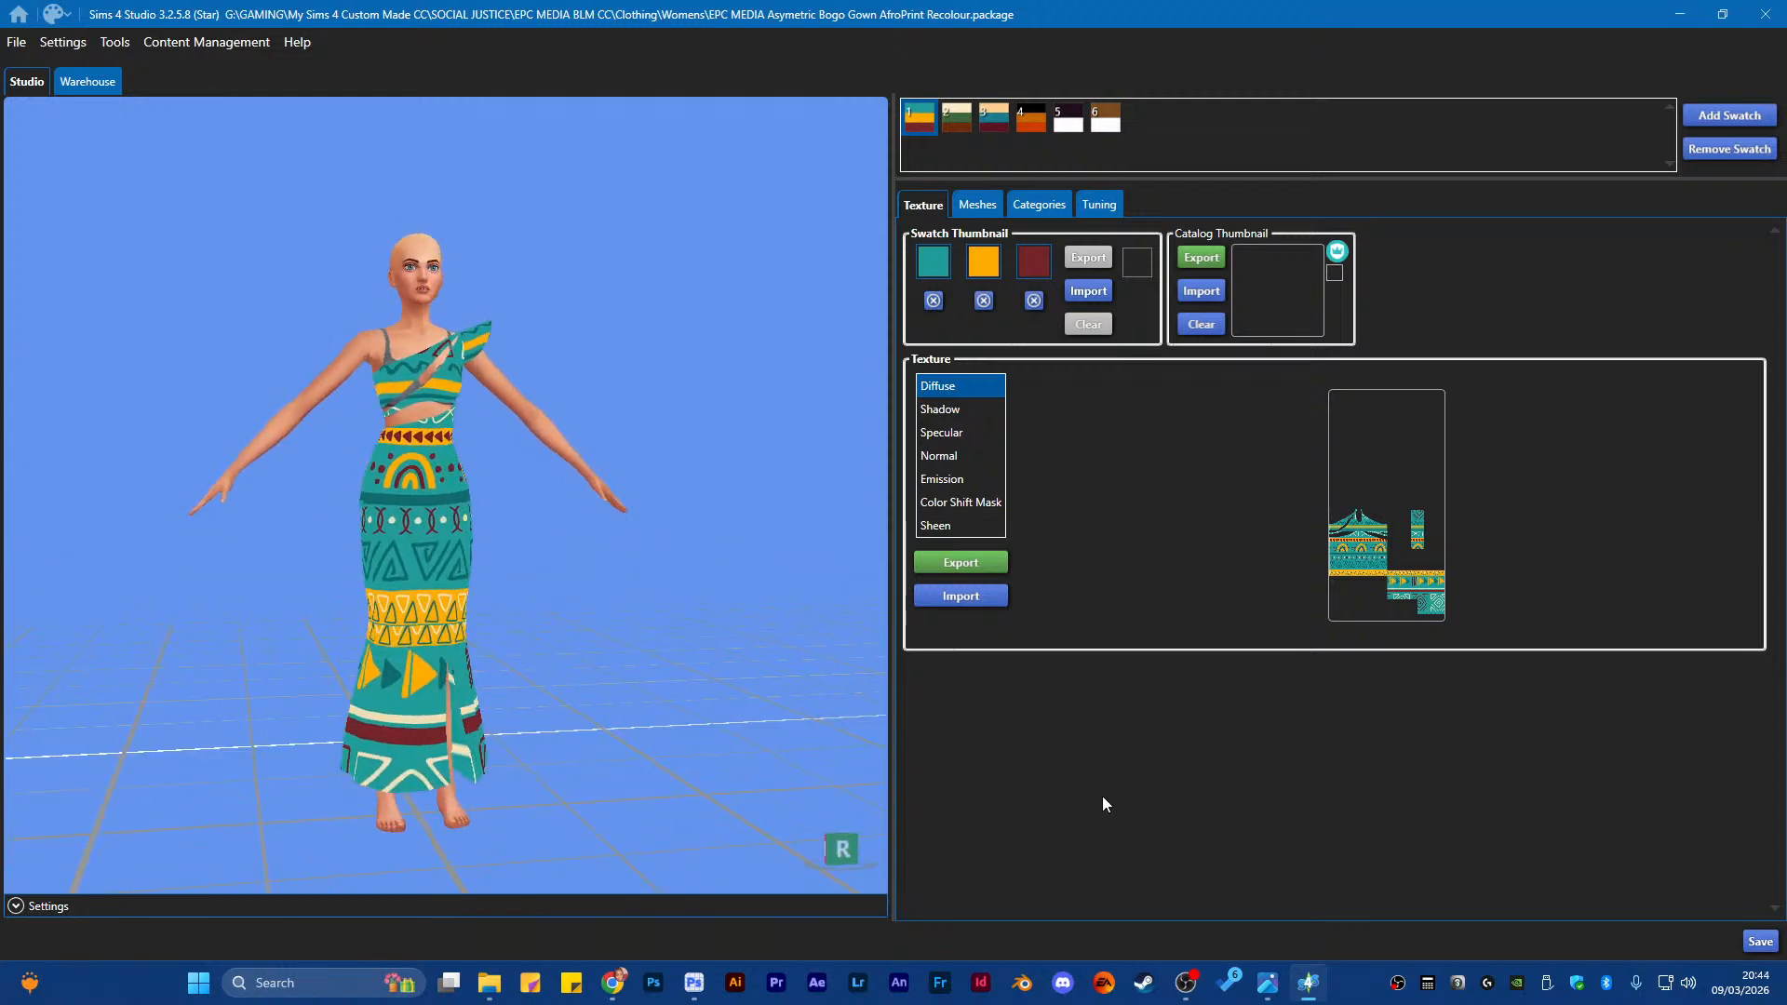
Save the gown's package and exit Sims 4 Studio
{"action": "left_click", "coordinate": [1759, 940]}
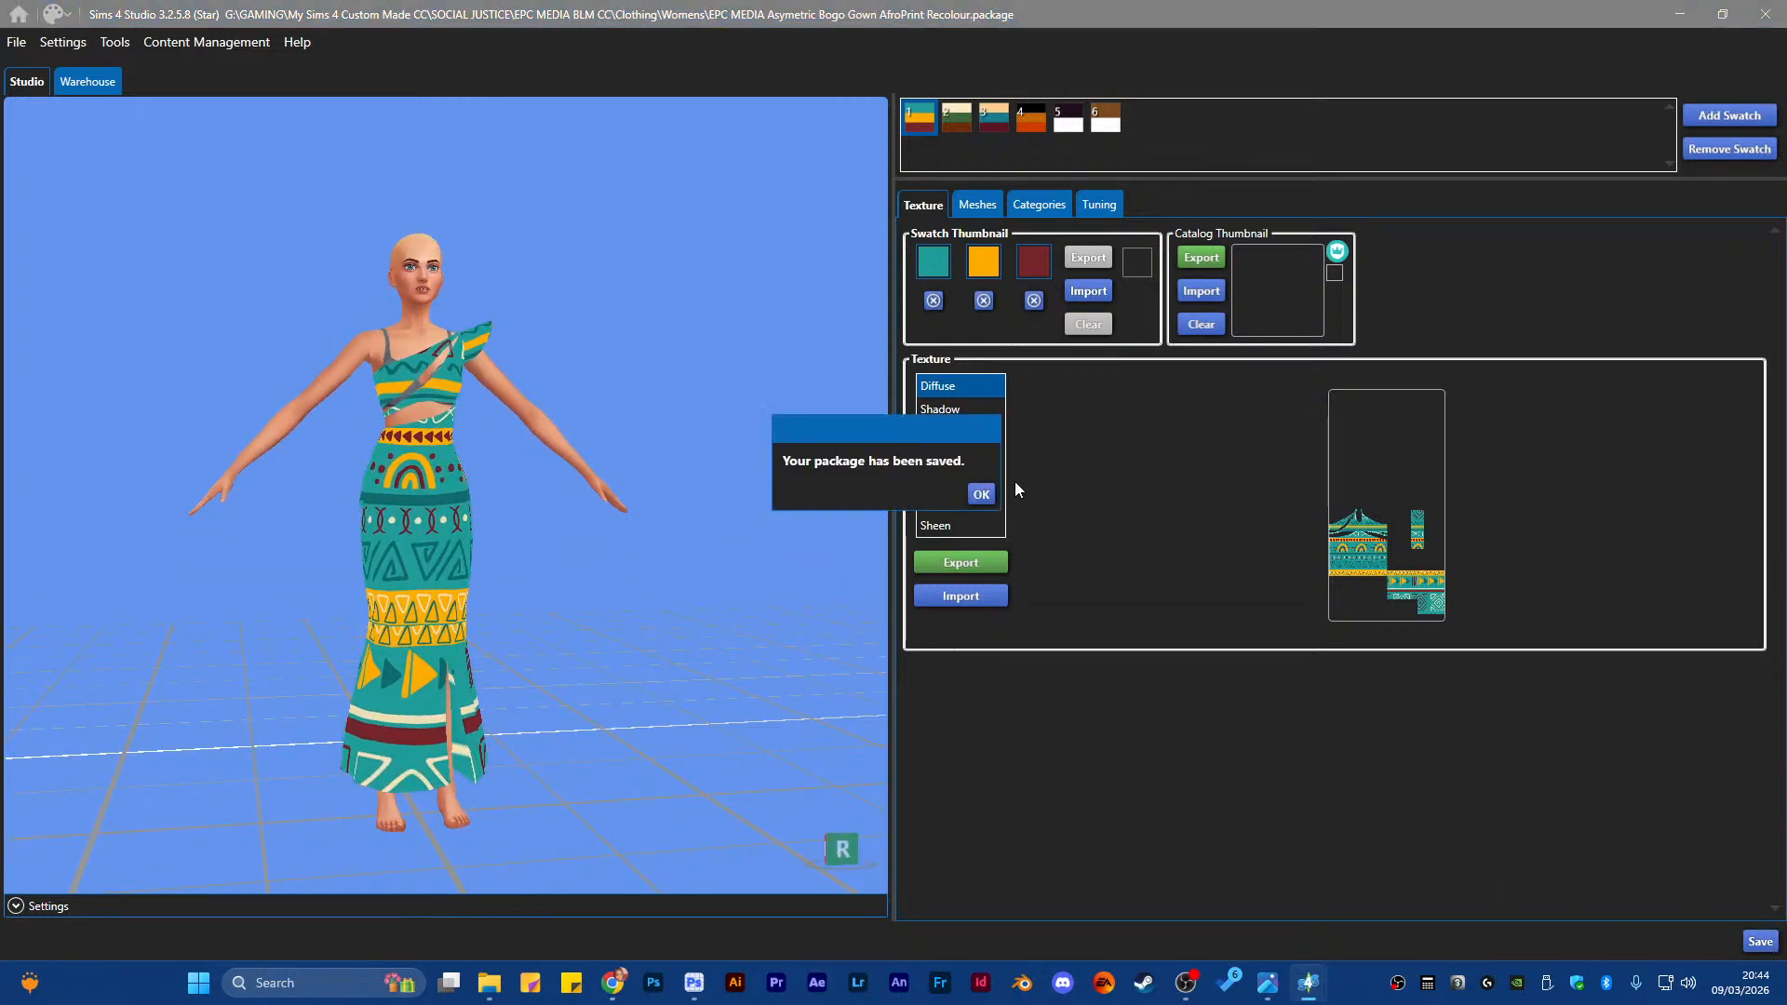
{"action": "left_click", "coordinate": [983, 495]}
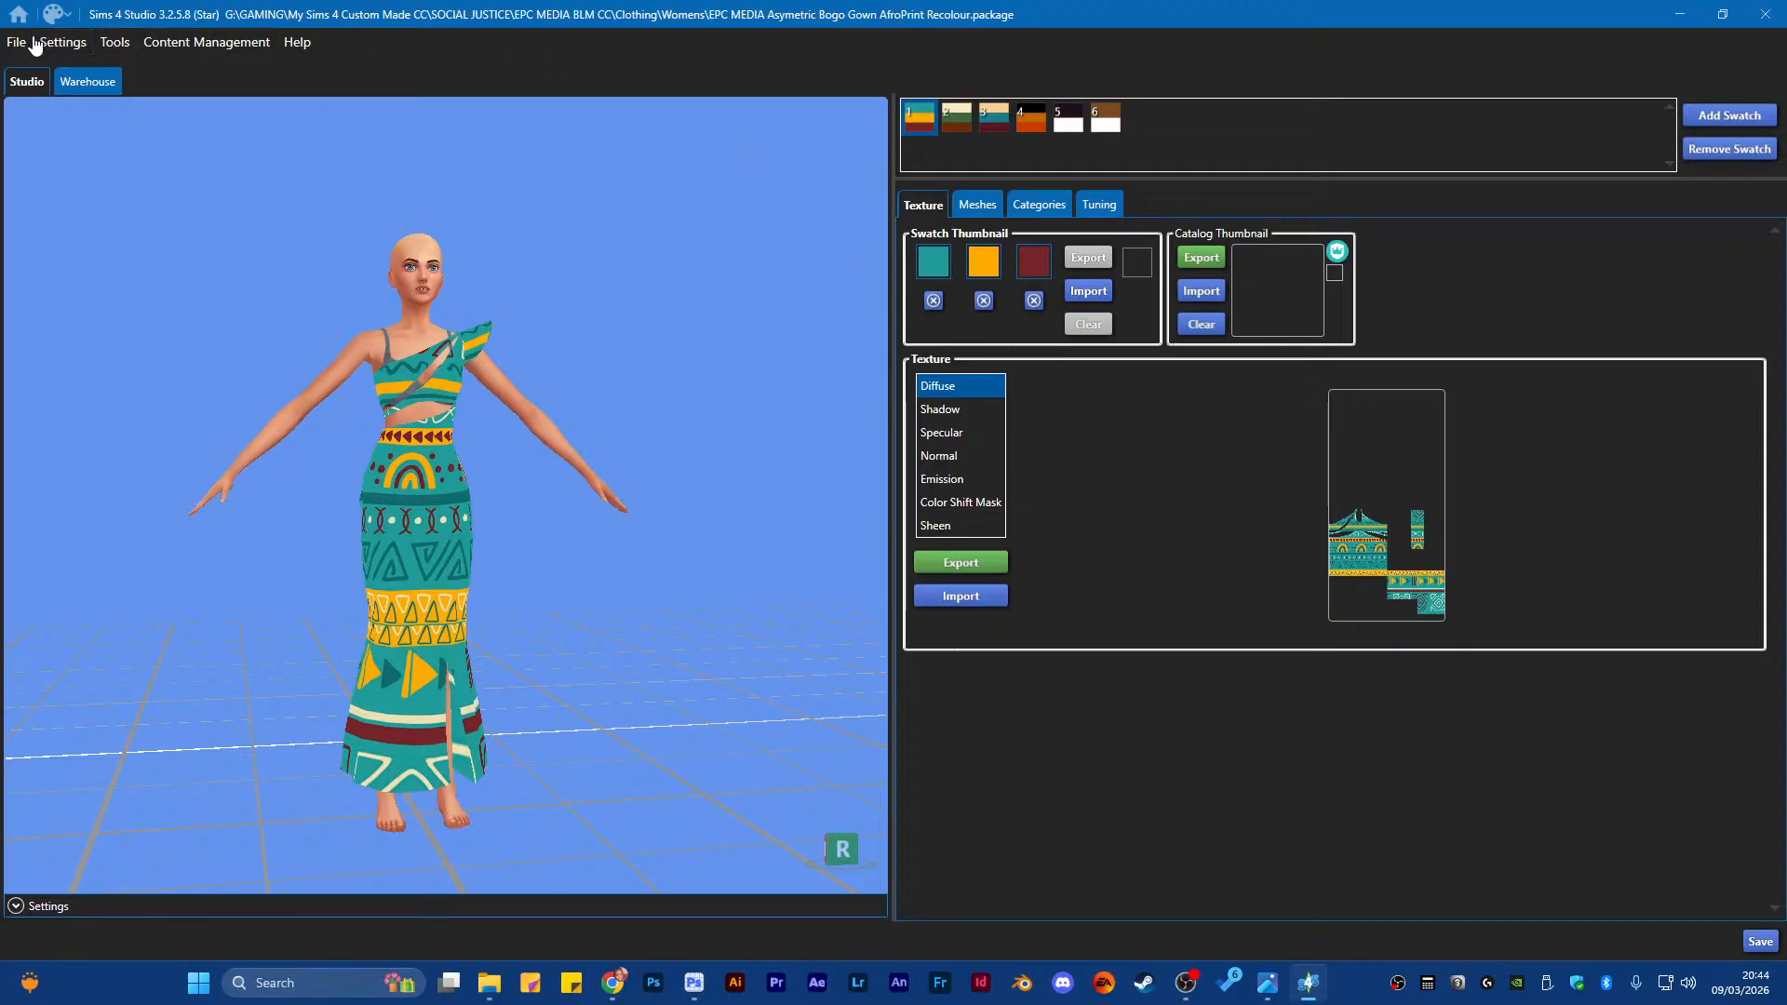
{"action": "left_click", "coordinate": [19, 43]}
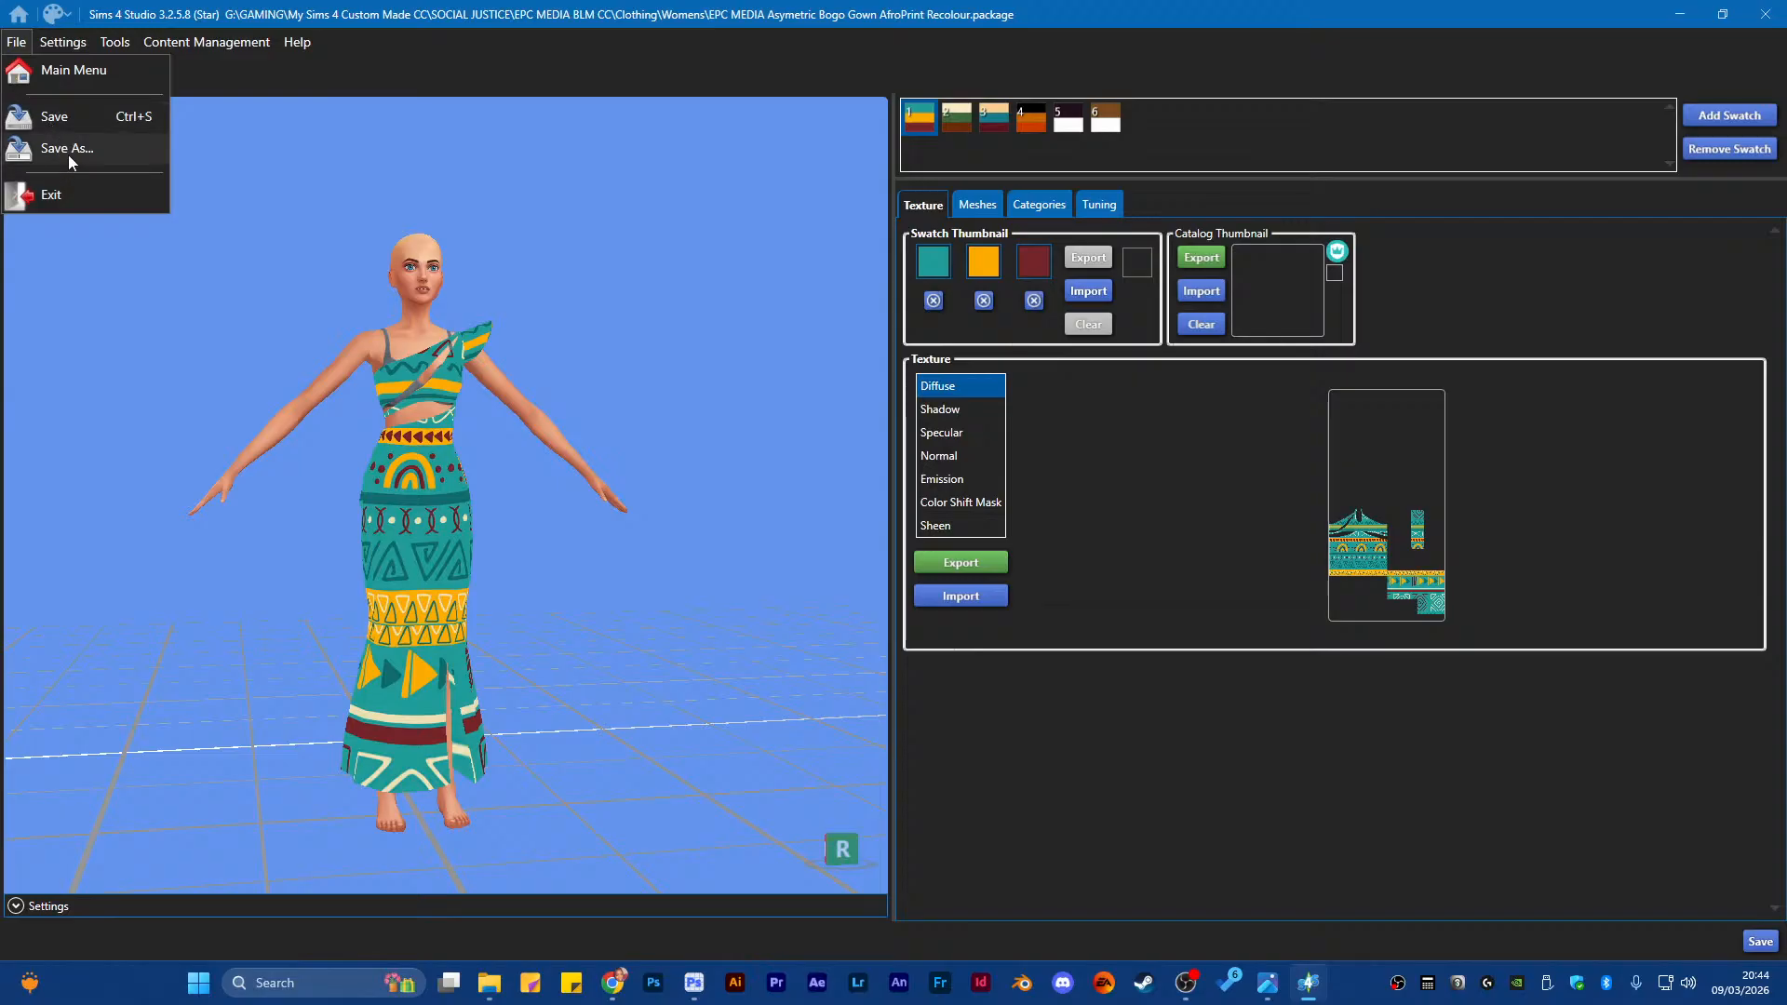
{"action": "left_click", "coordinate": [58, 192]}
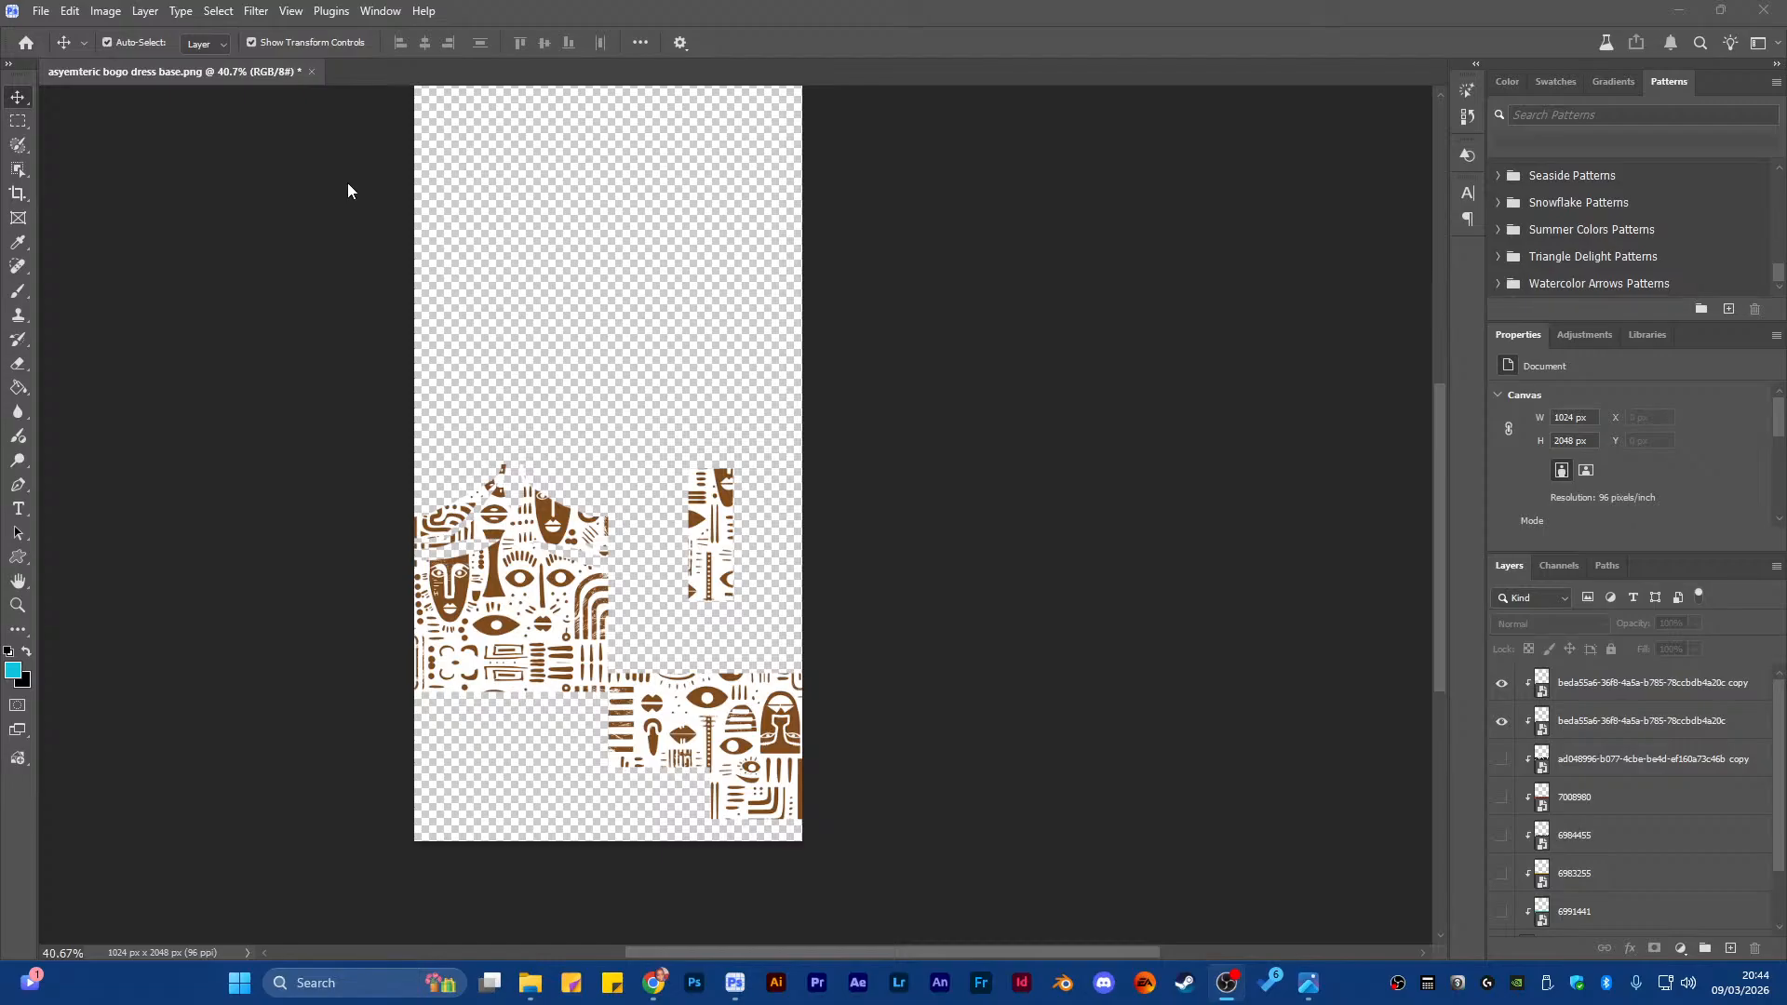
In Photoshop, save the texture as asyemteric bogo dress base.psd with Maximize Compatibility, and close the document and the program
{"action": "left_click", "coordinate": [41, 12]}
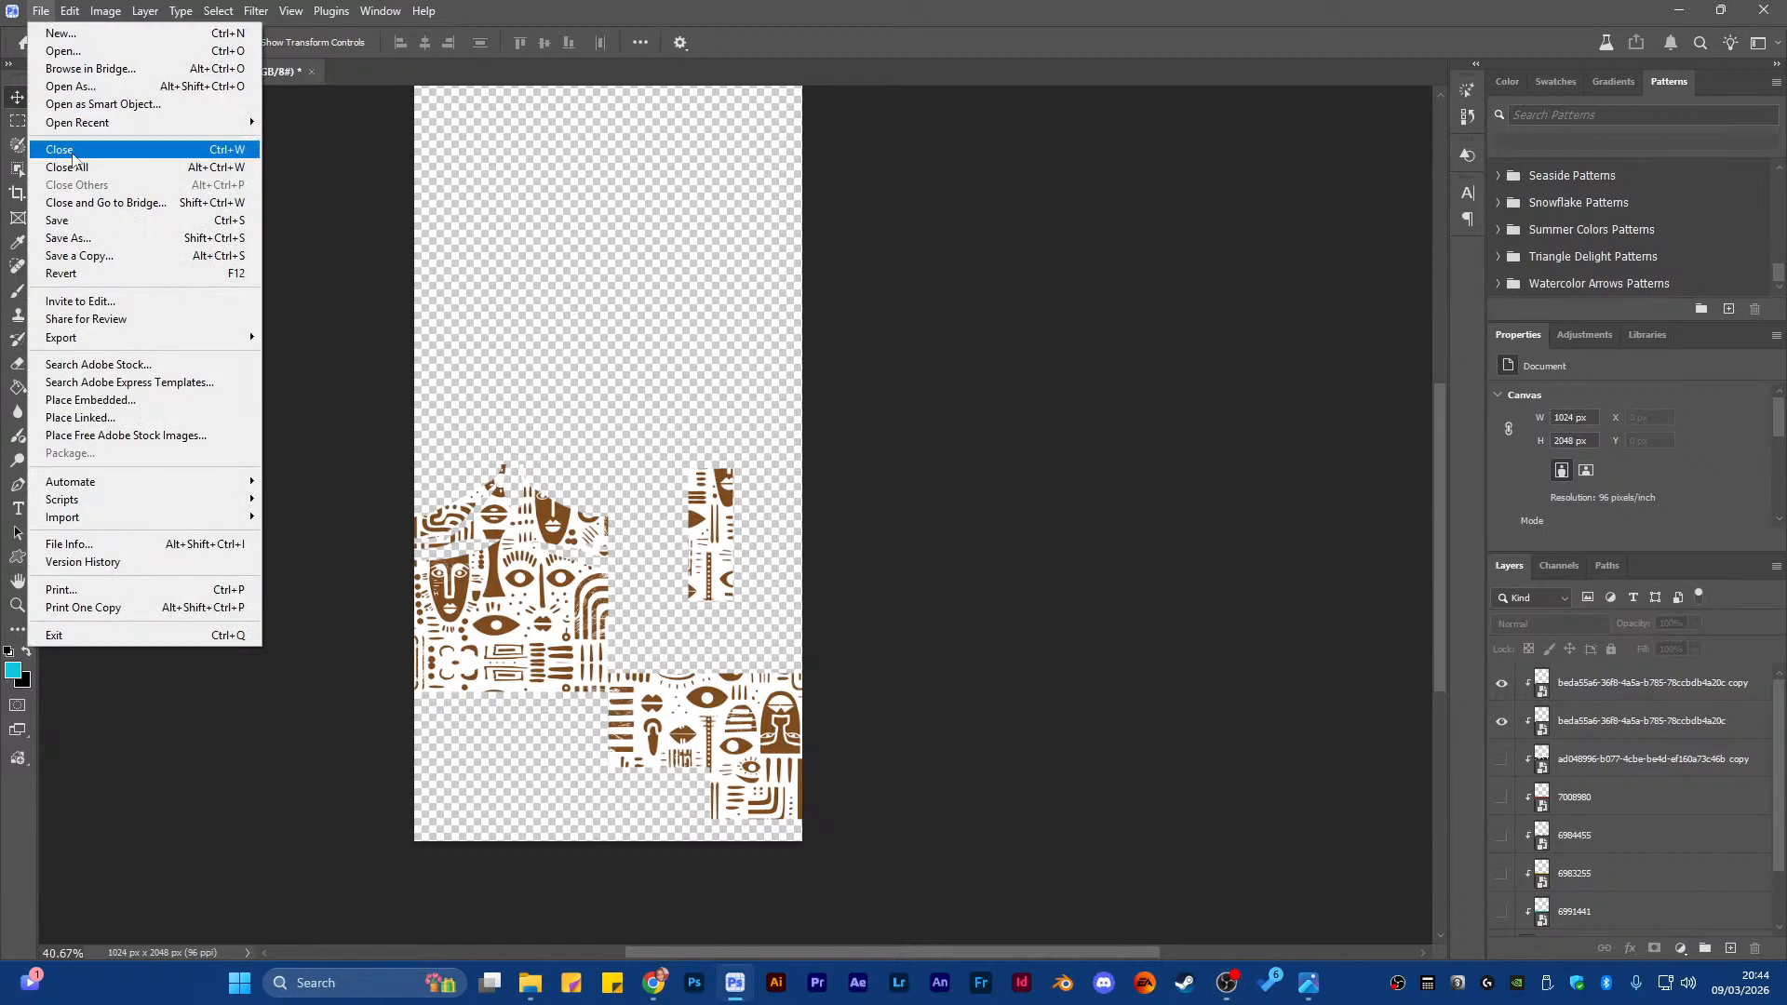
{"action": "left_click", "coordinate": [69, 240]}
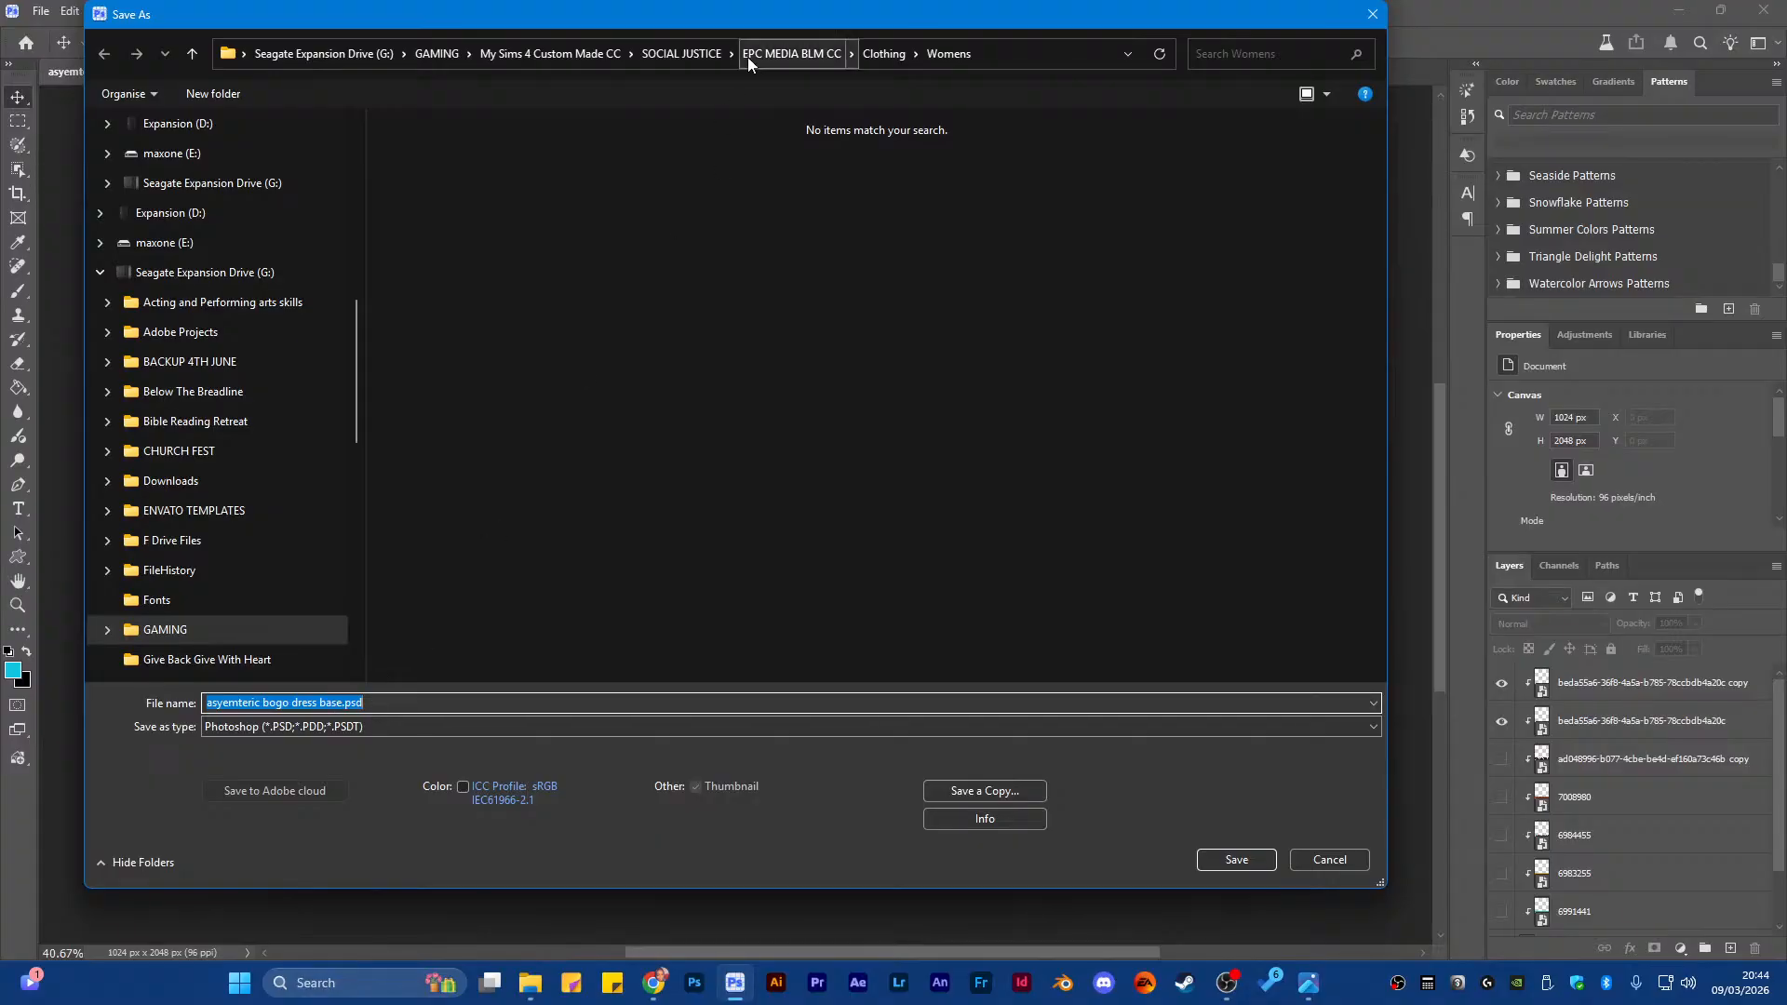
{"action": "left_click", "coordinate": [1229, 858]}
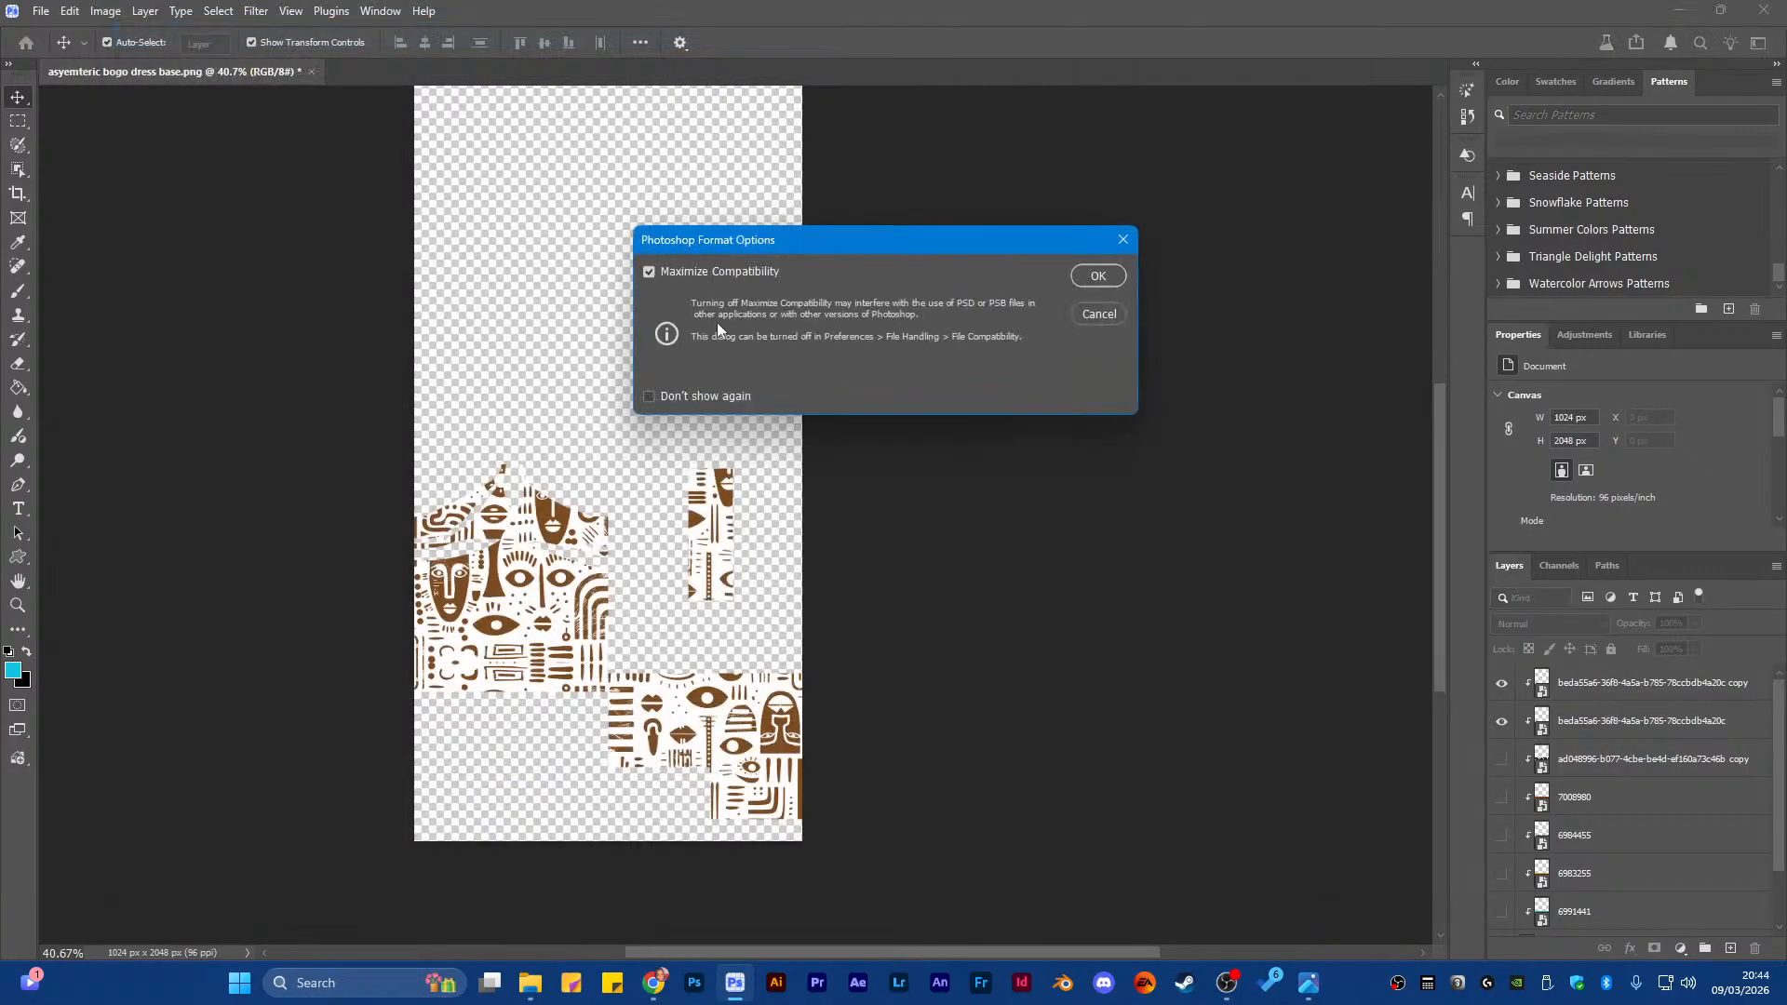
{"action": "left_click", "coordinate": [1096, 278]}
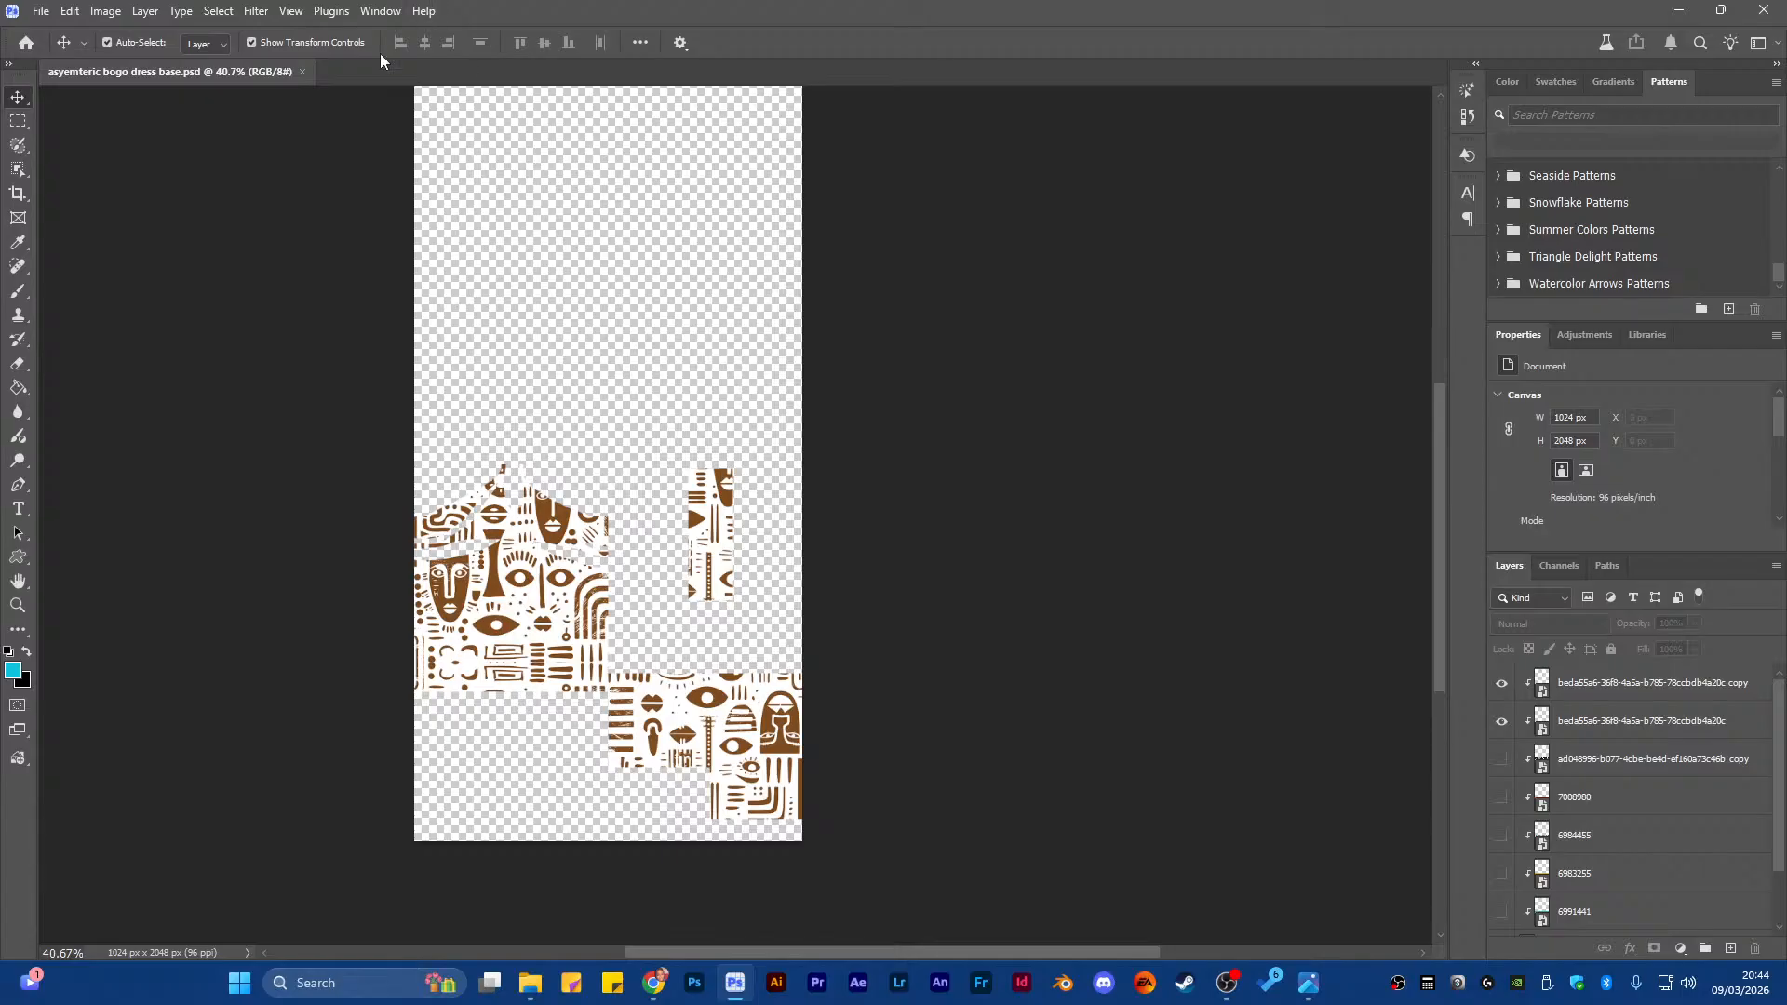
{"action": "left_click", "coordinate": [303, 72]}
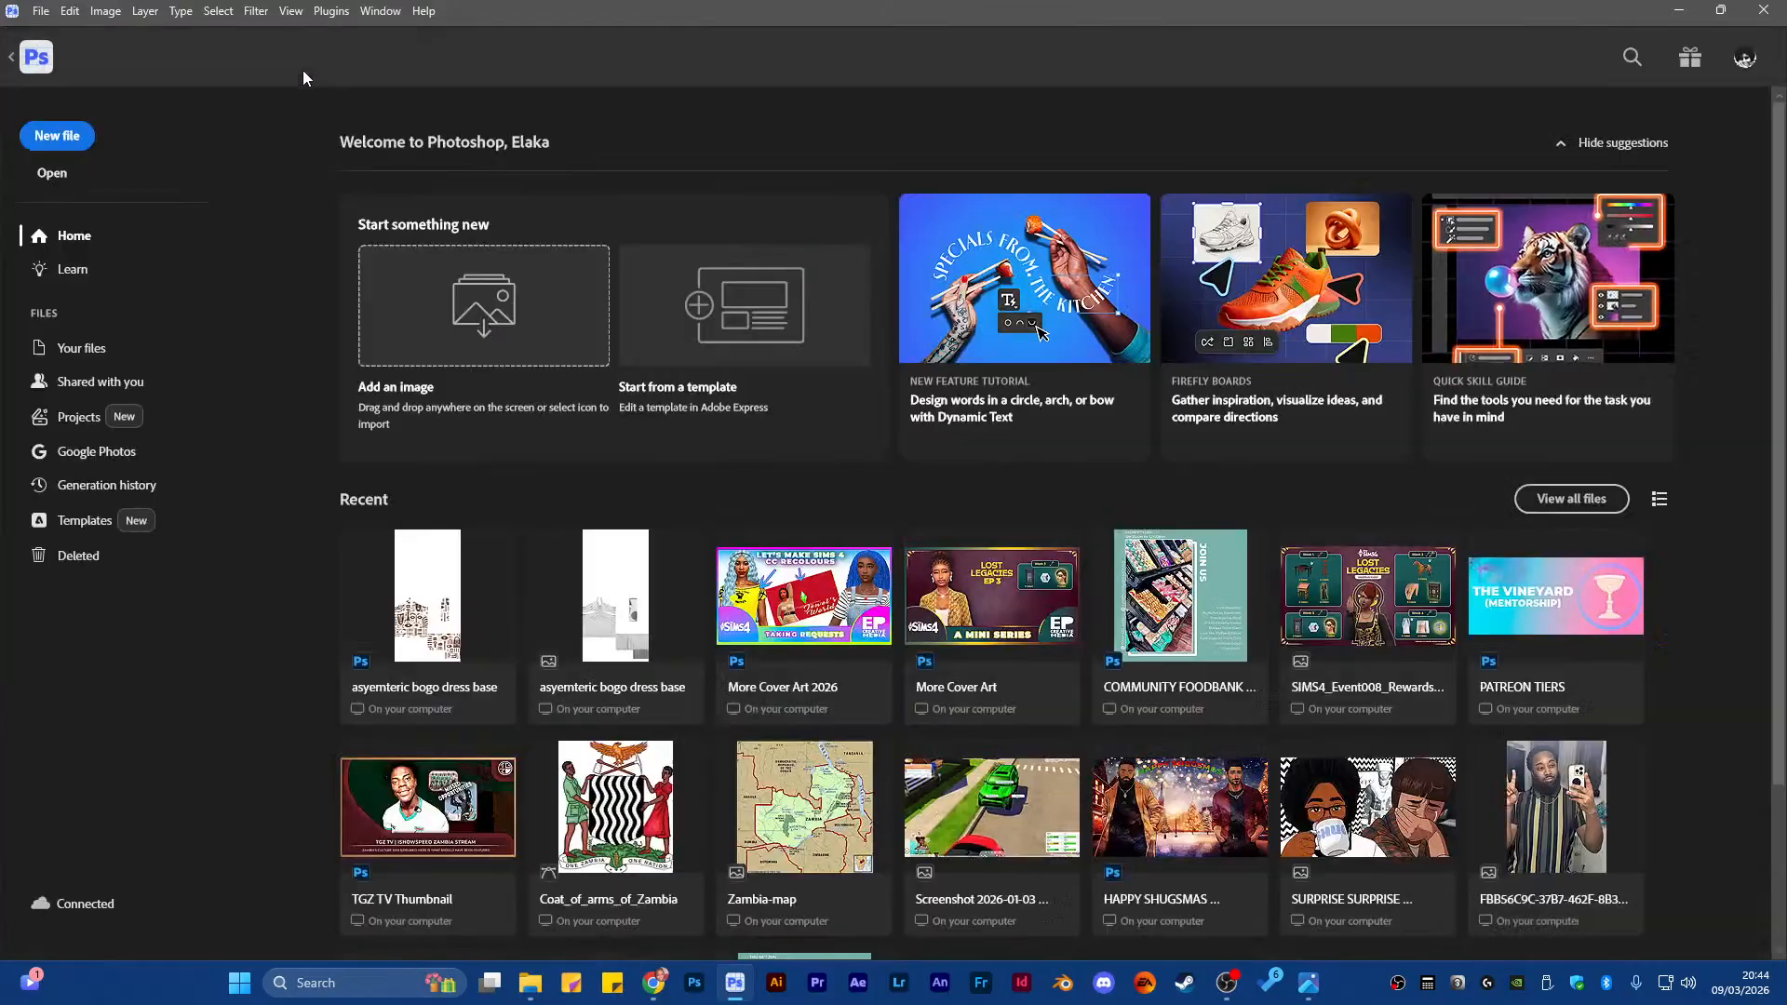
{"action": "left_click", "coordinate": [1775, 10]}
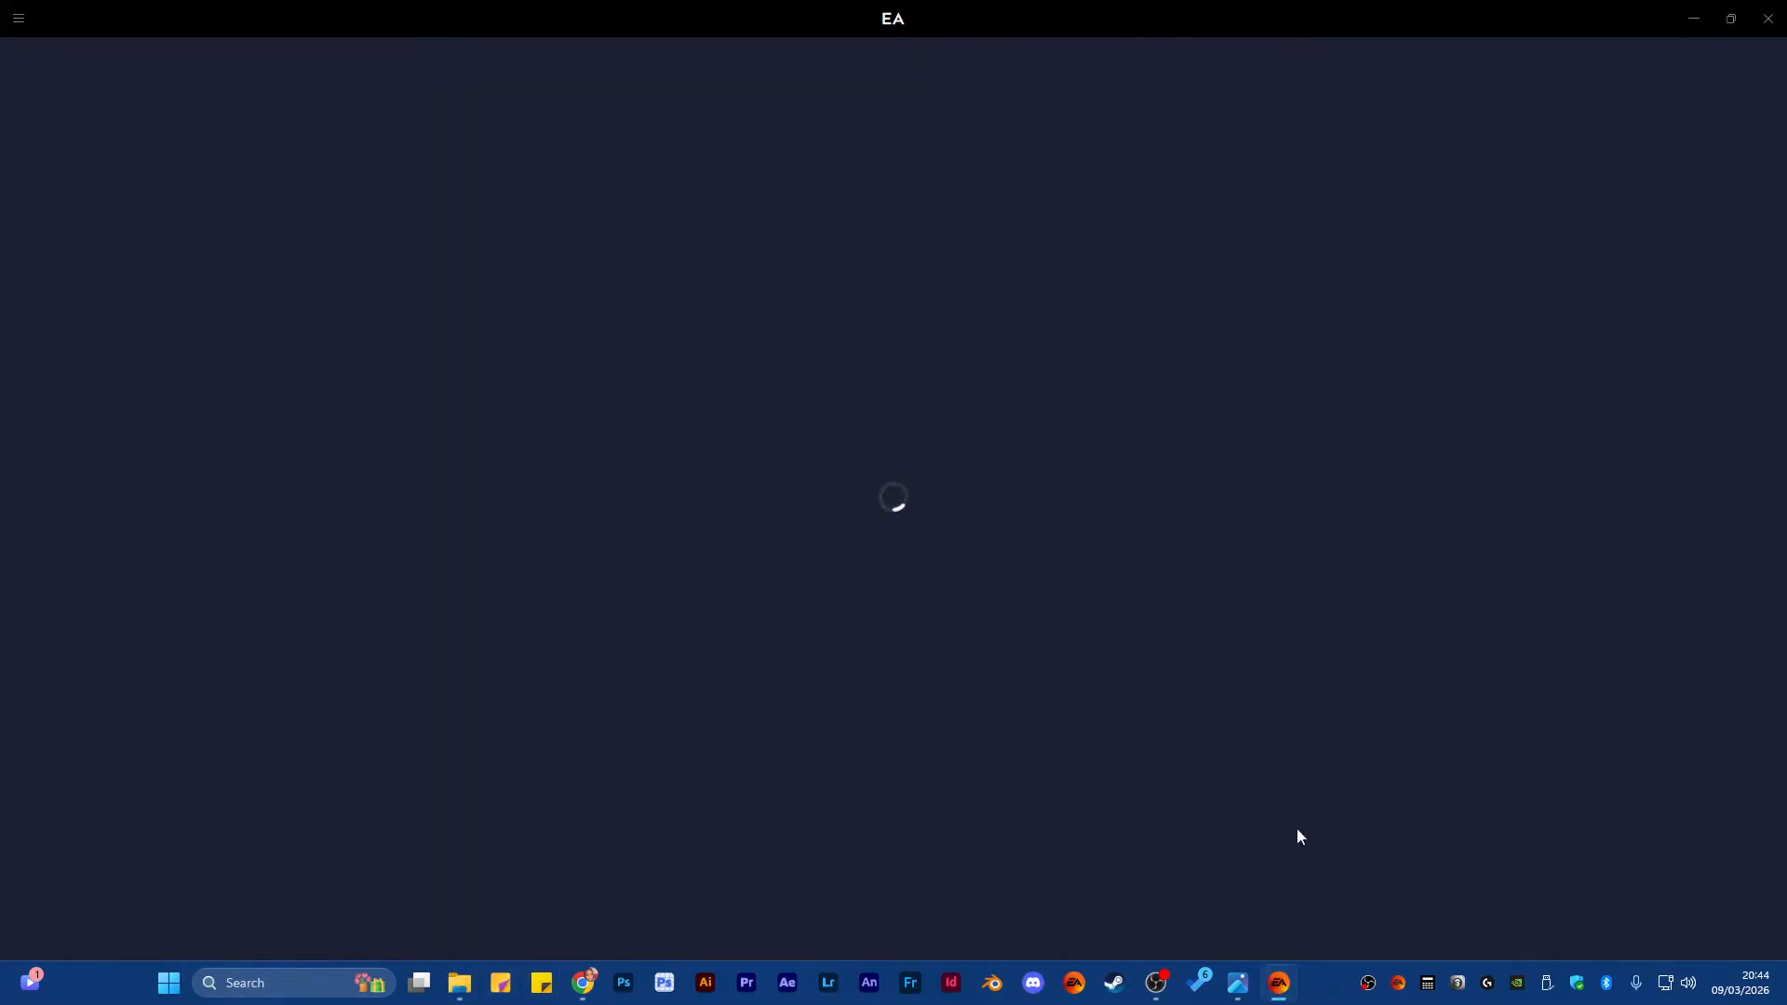
Switch to File Explorer and open the Womens folder under My Sims 4 Custom Made CC > SOCIAL JUSTICE > Clothing
{"action": "left_click", "coordinate": [1279, 983]}
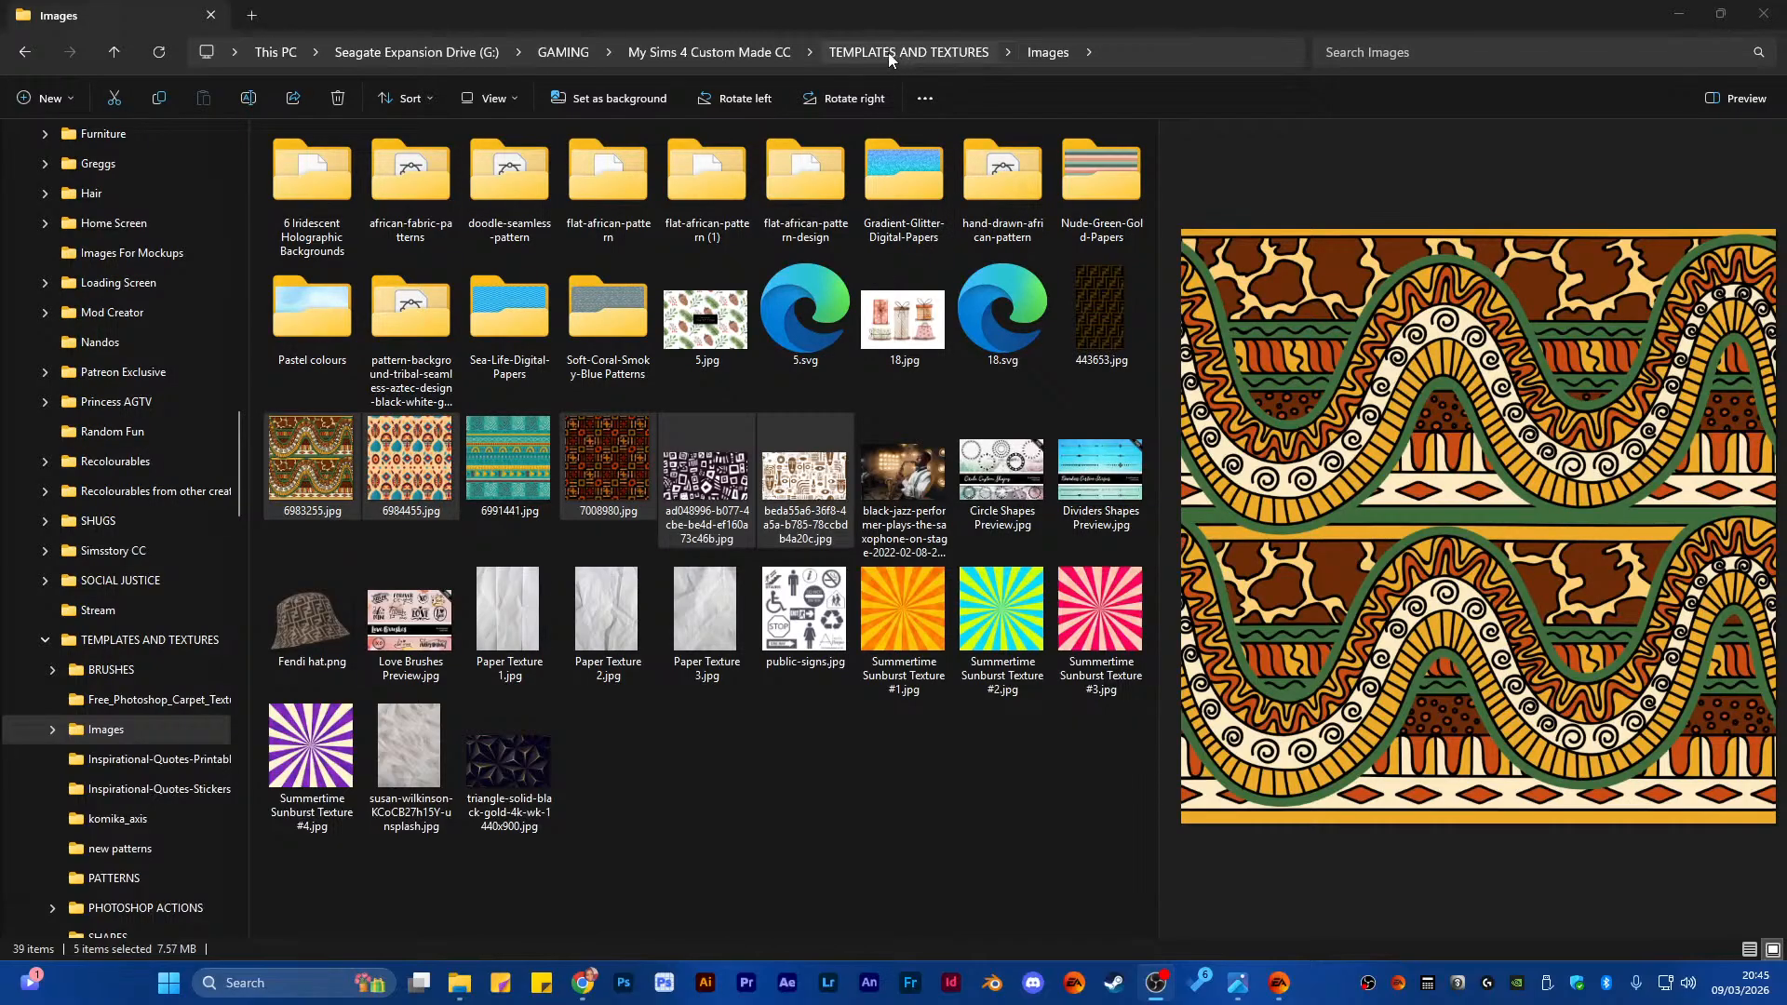
{"action": "left_click", "coordinate": [757, 52]}
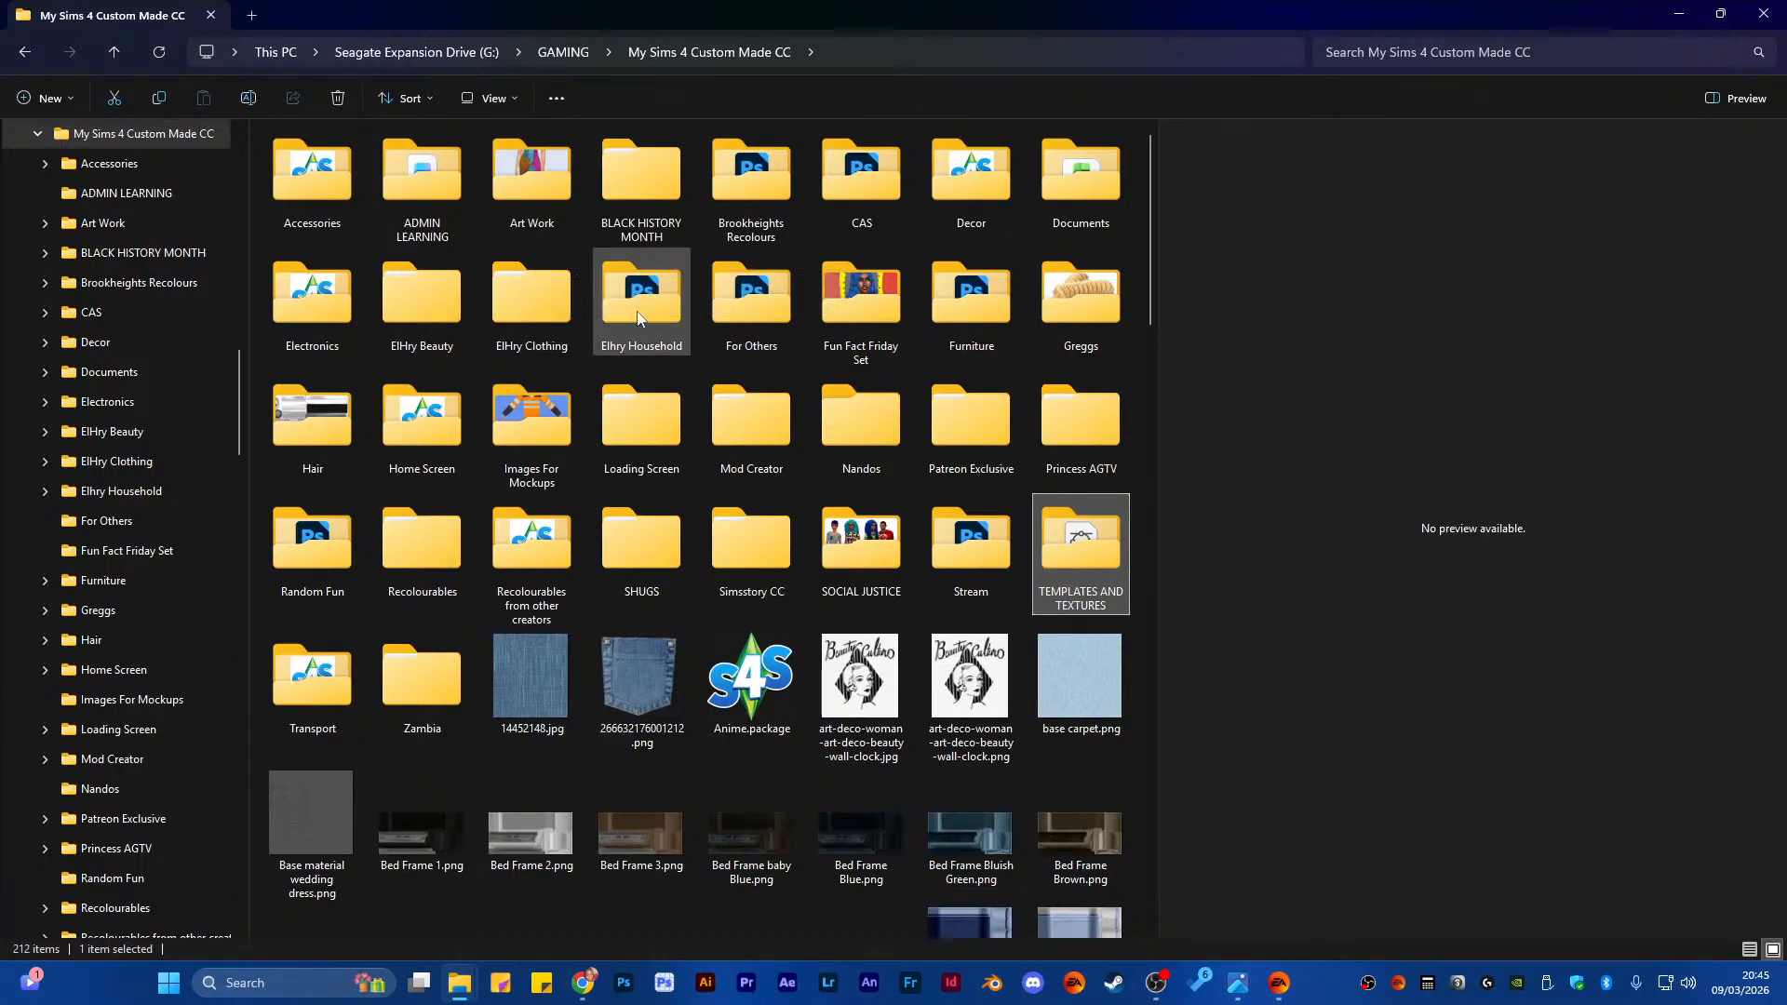
{"action": "double_click", "coordinate": [864, 554]}
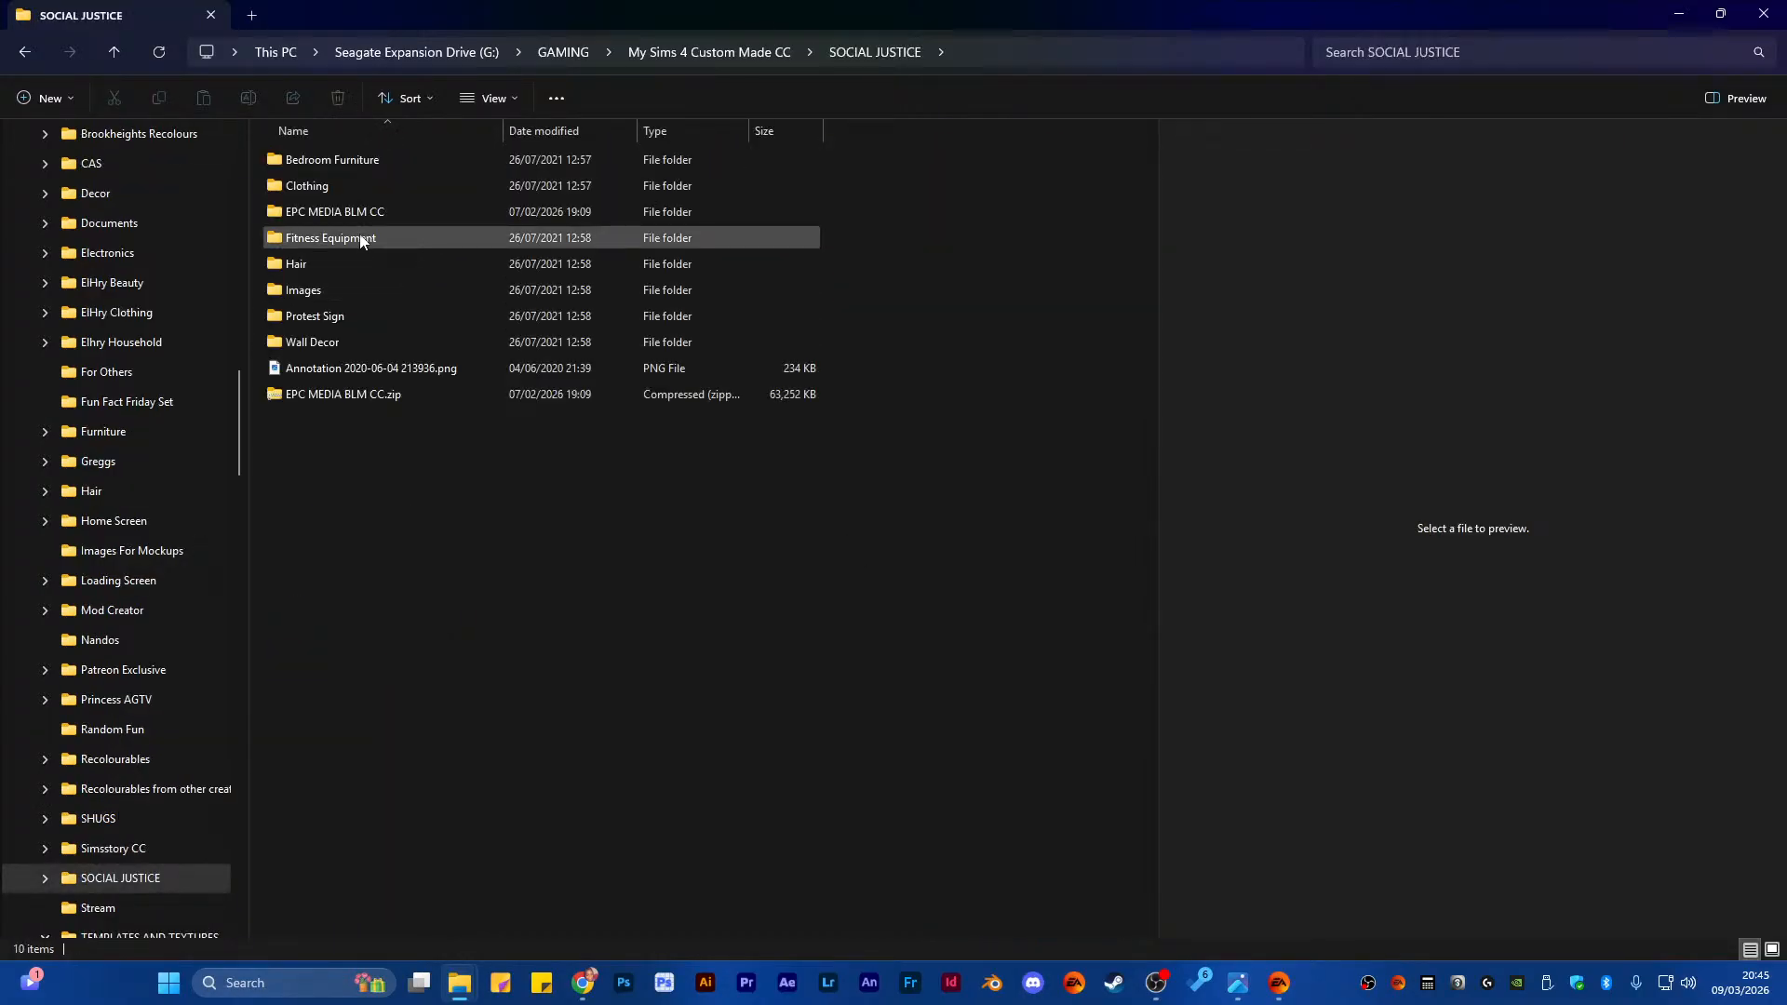
{"action": "left_click", "coordinate": [341, 187]}
{"action": "double_click", "coordinate": [340, 187]}
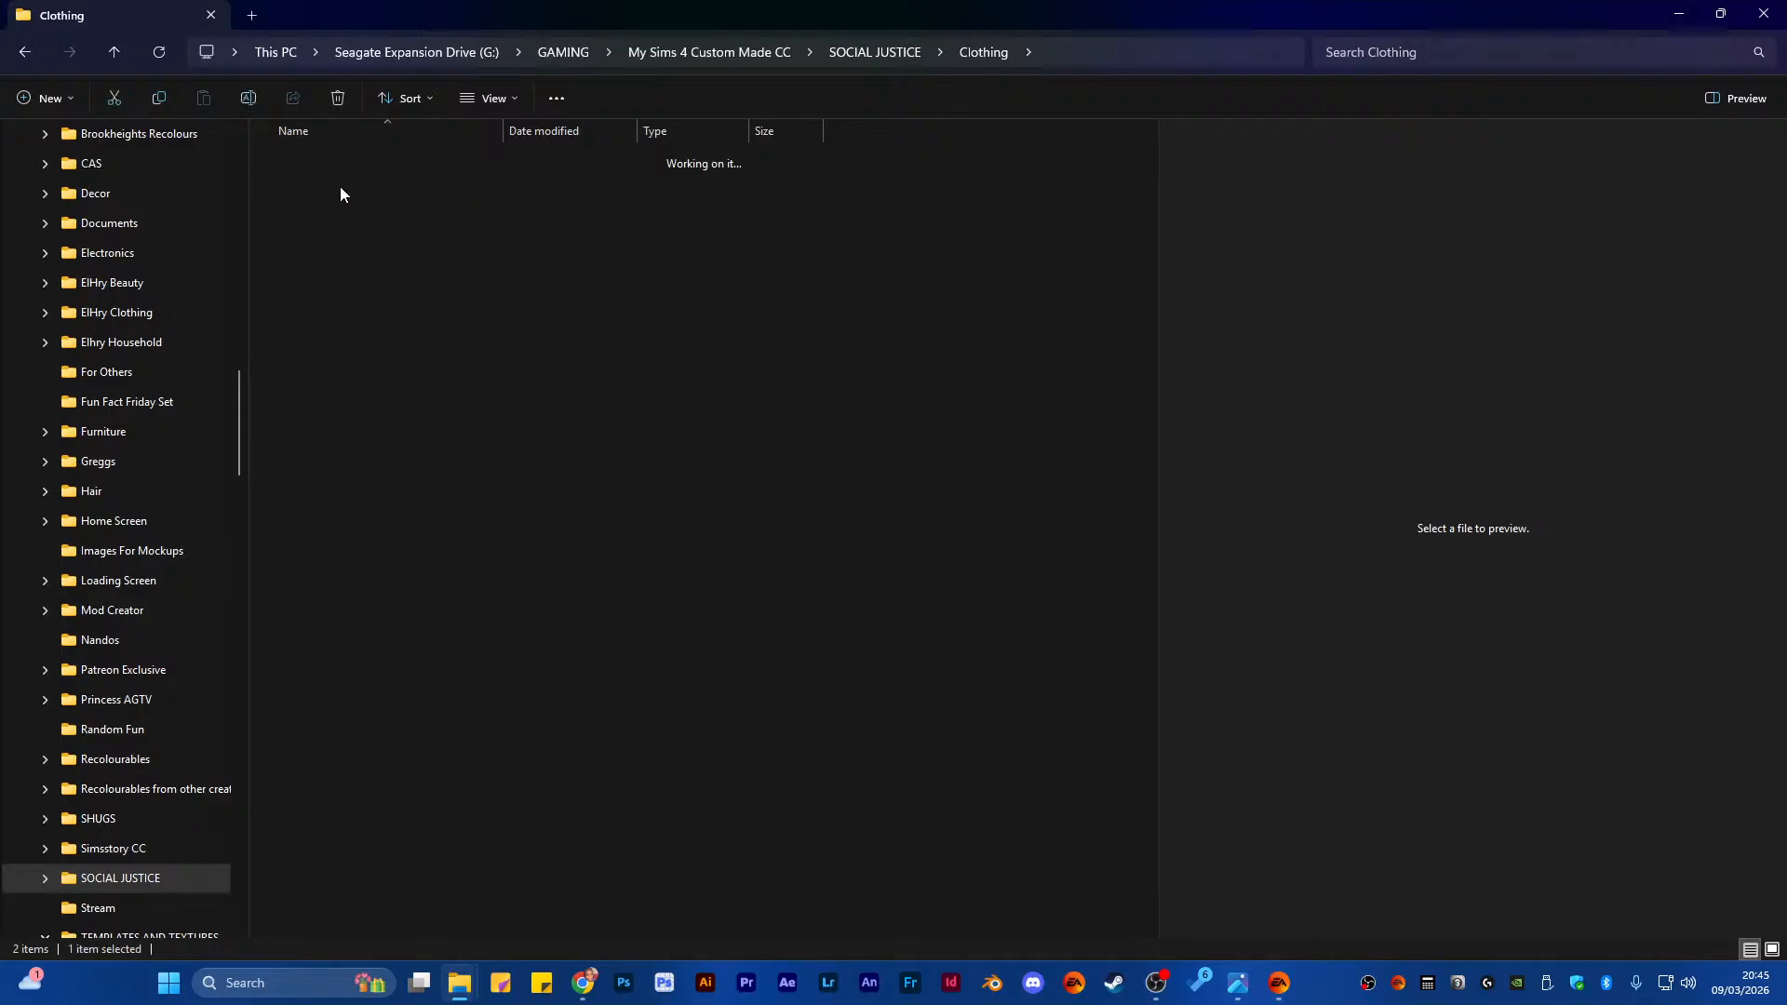
{"action": "double_click", "coordinate": [341, 187]}
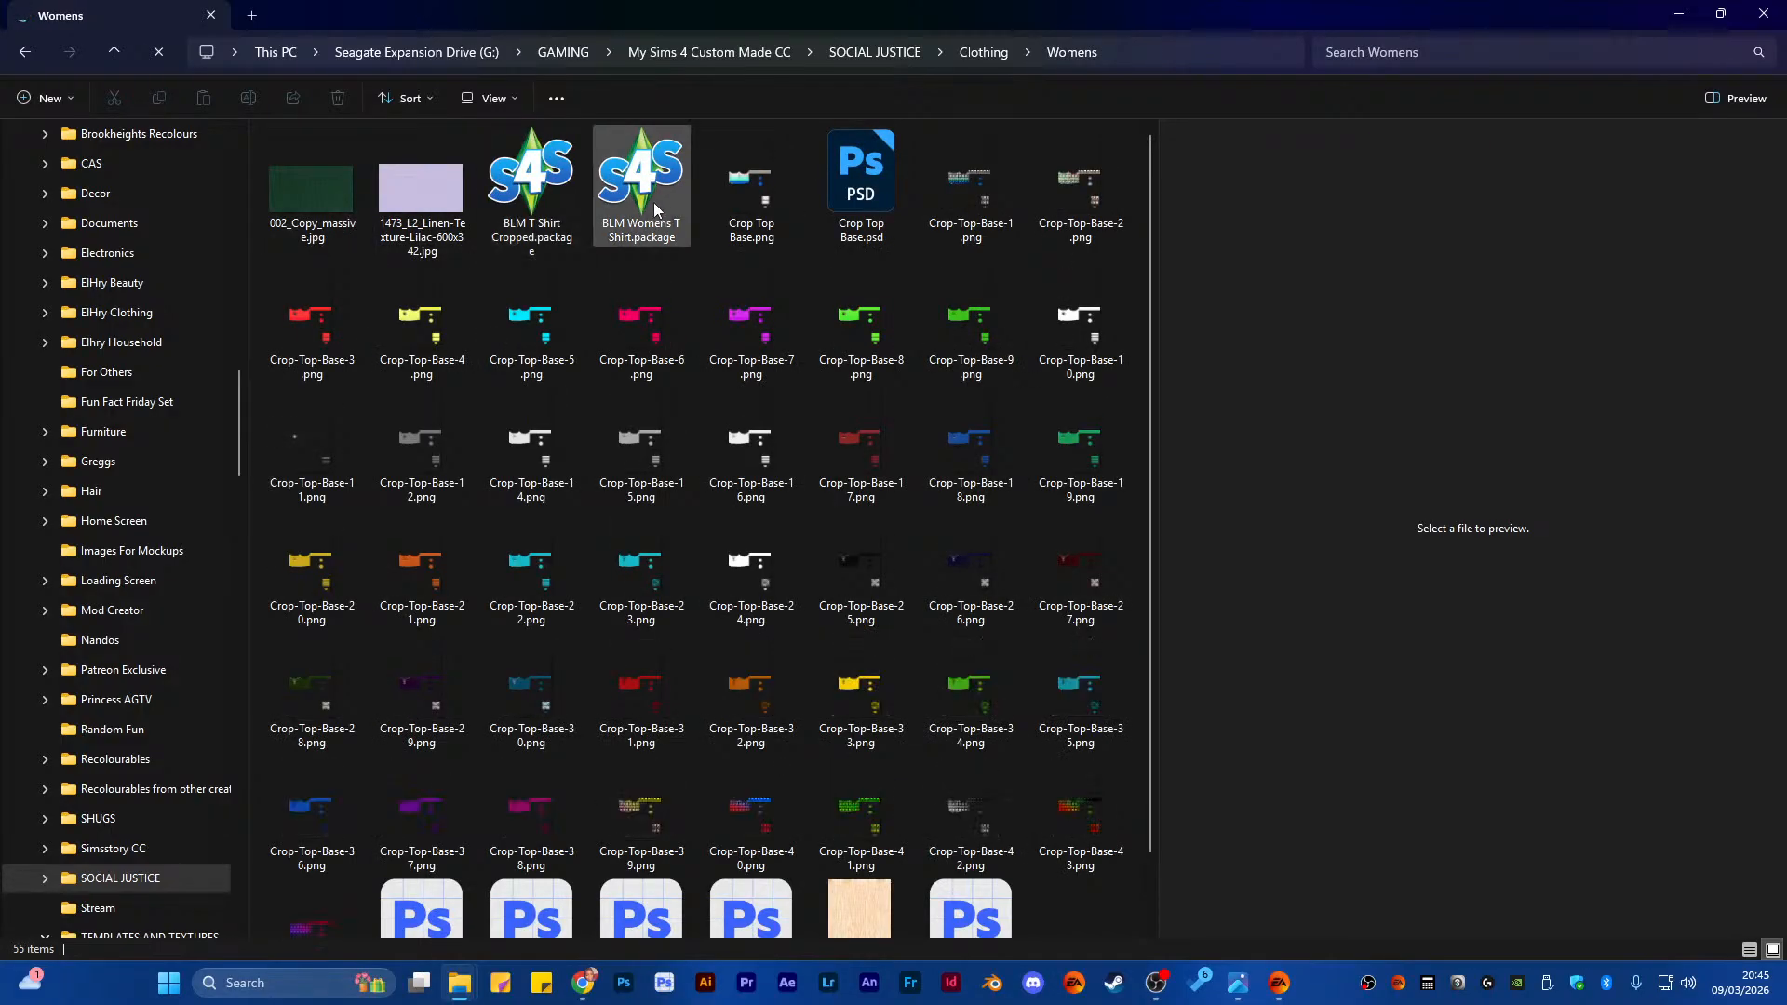
Look through the SOCIAL JUSTICE folder and its Clothing > Womens subfolder for the gown package, and open EPC MEDIA BLM CC
{"action": "scroll", "coordinate": [862, 521], "scroll_direction": "down", "scroll_amount": 1}
{"action": "scroll", "coordinate": [849, 465], "scroll_direction": "up", "scroll_amount": 1}
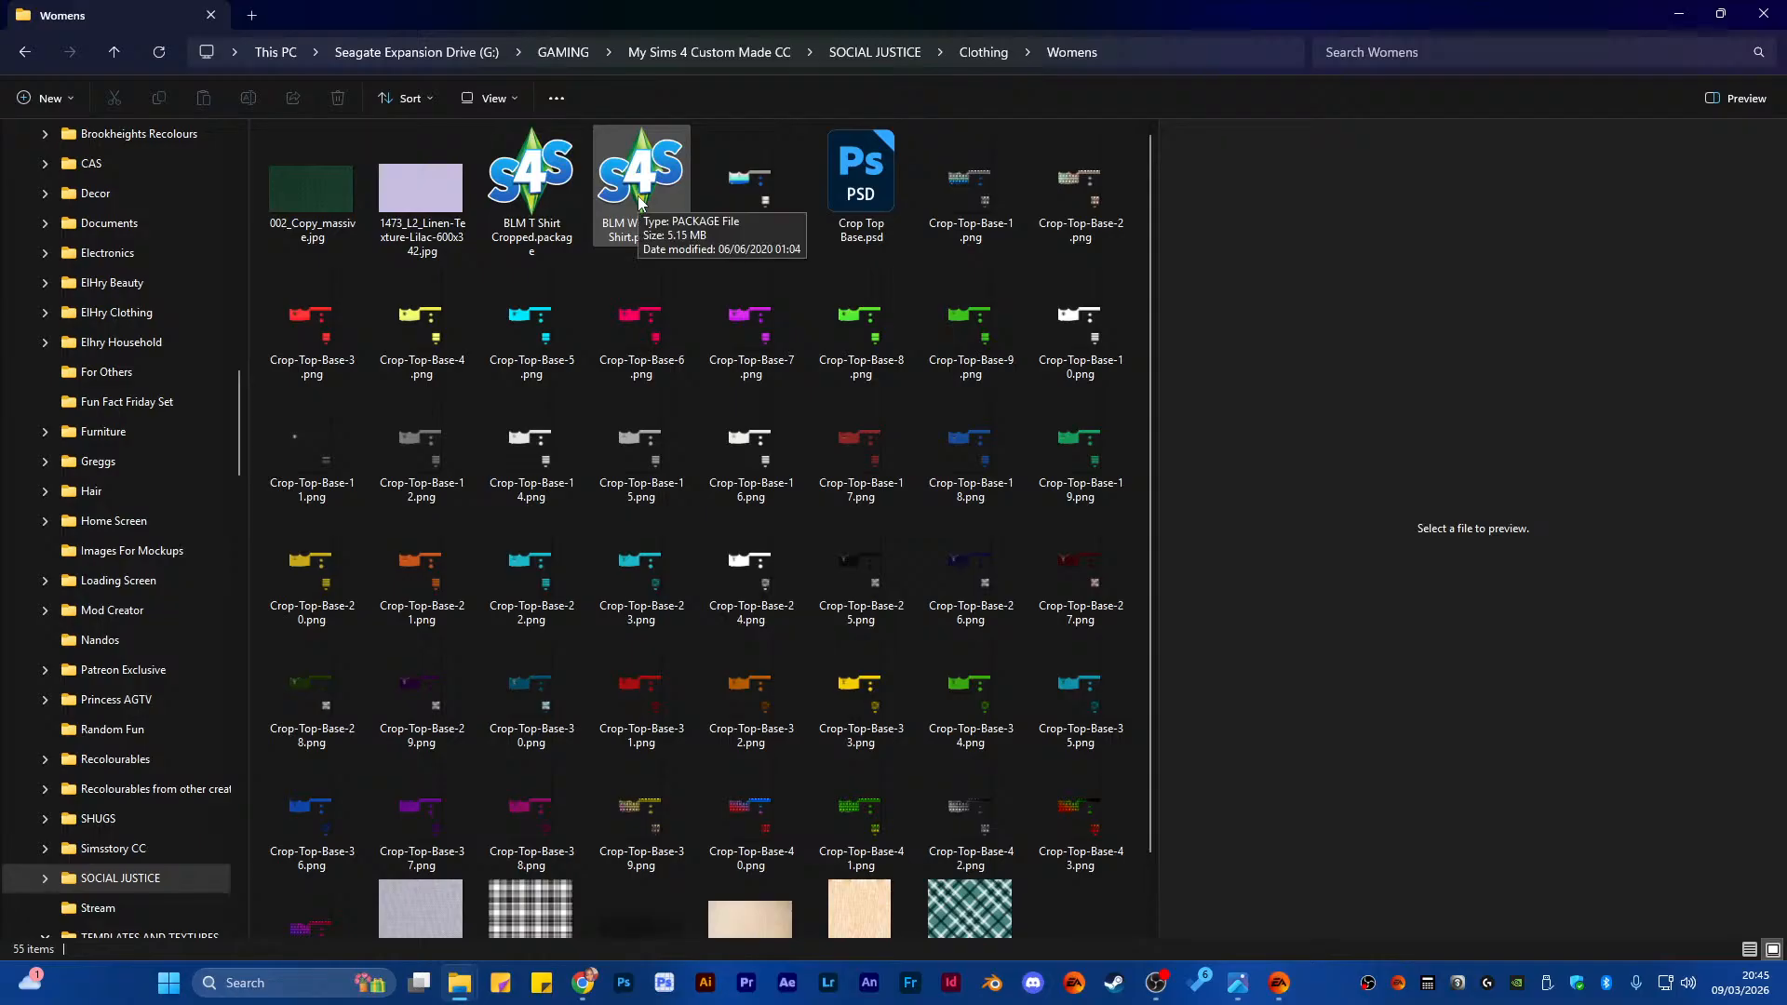
{"action": "left_click", "coordinate": [968, 56]}
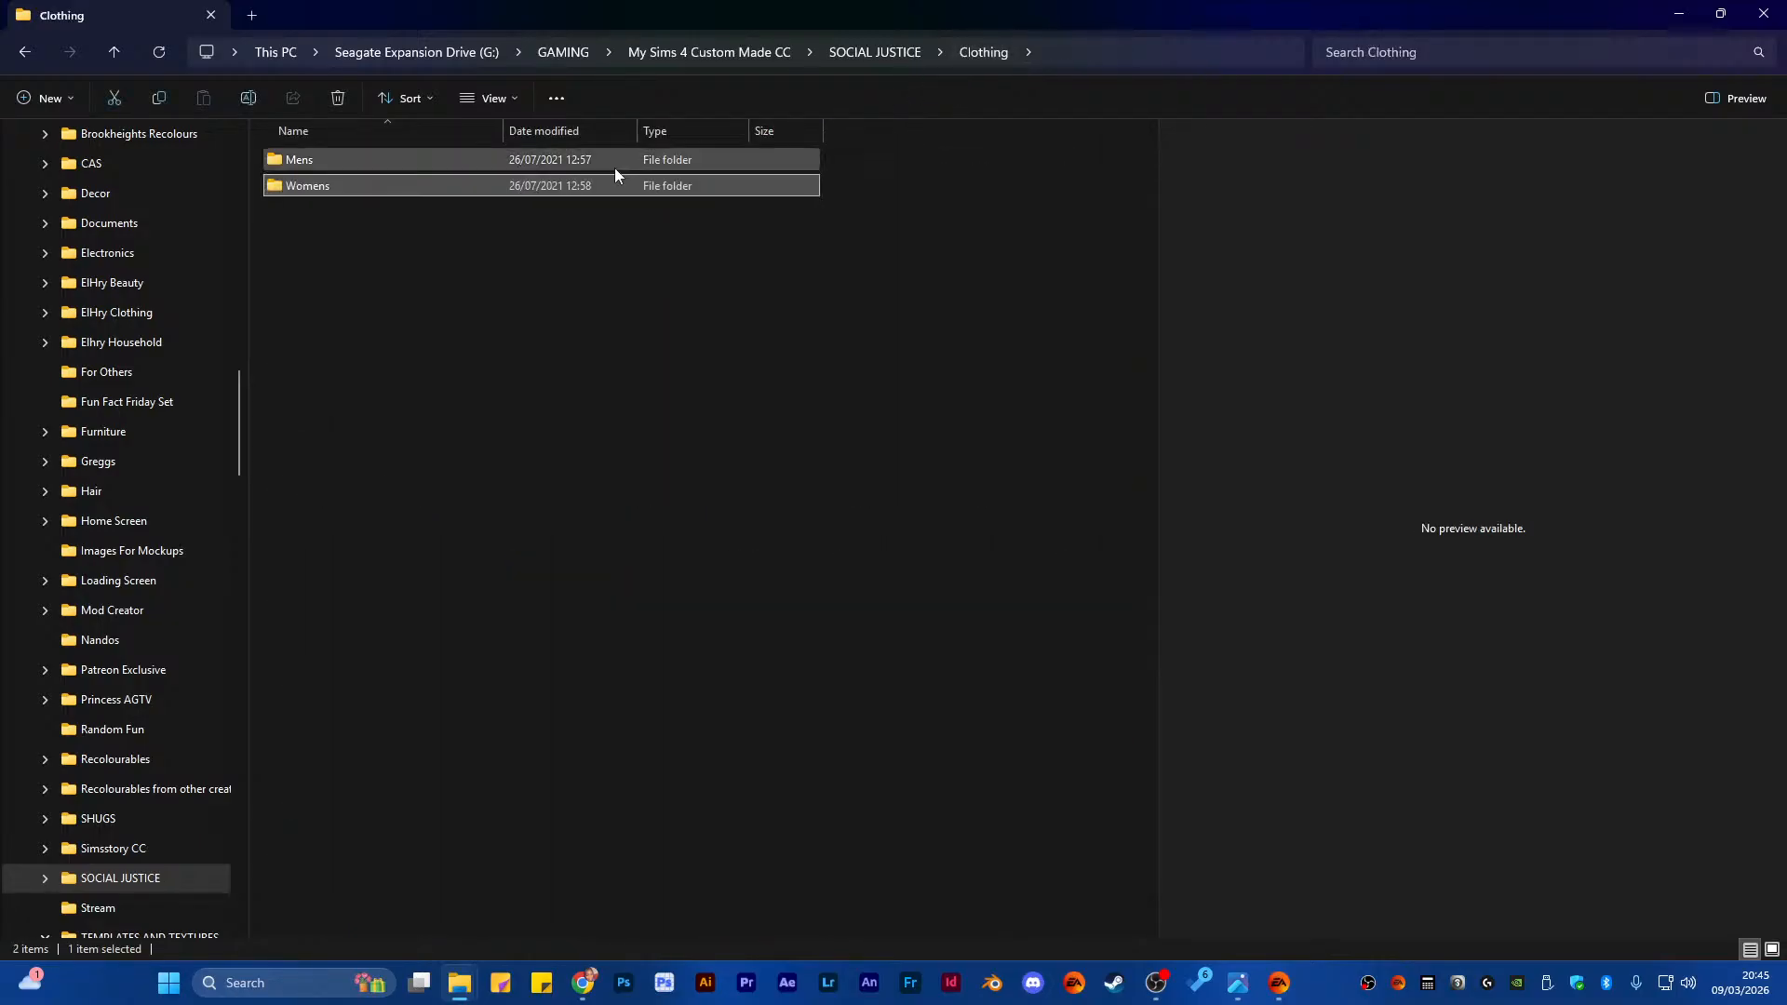
{"action": "left_click", "coordinate": [880, 52]}
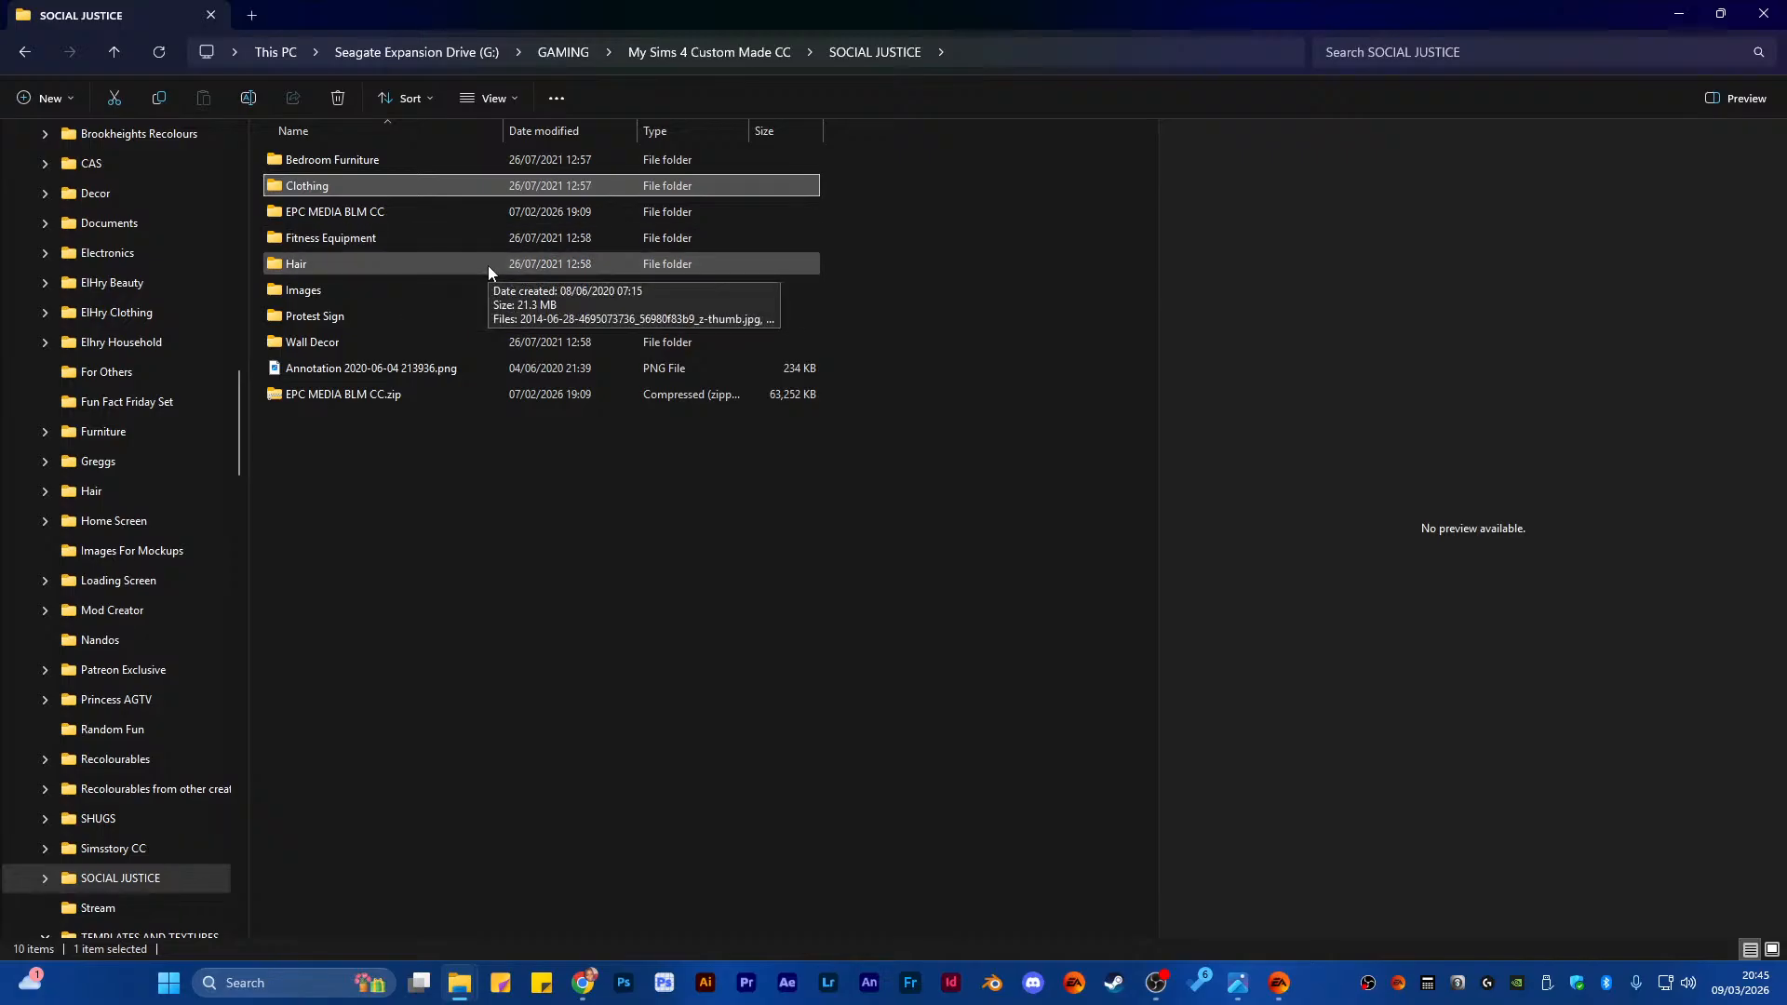
{"action": "left_click", "coordinate": [396, 371]}
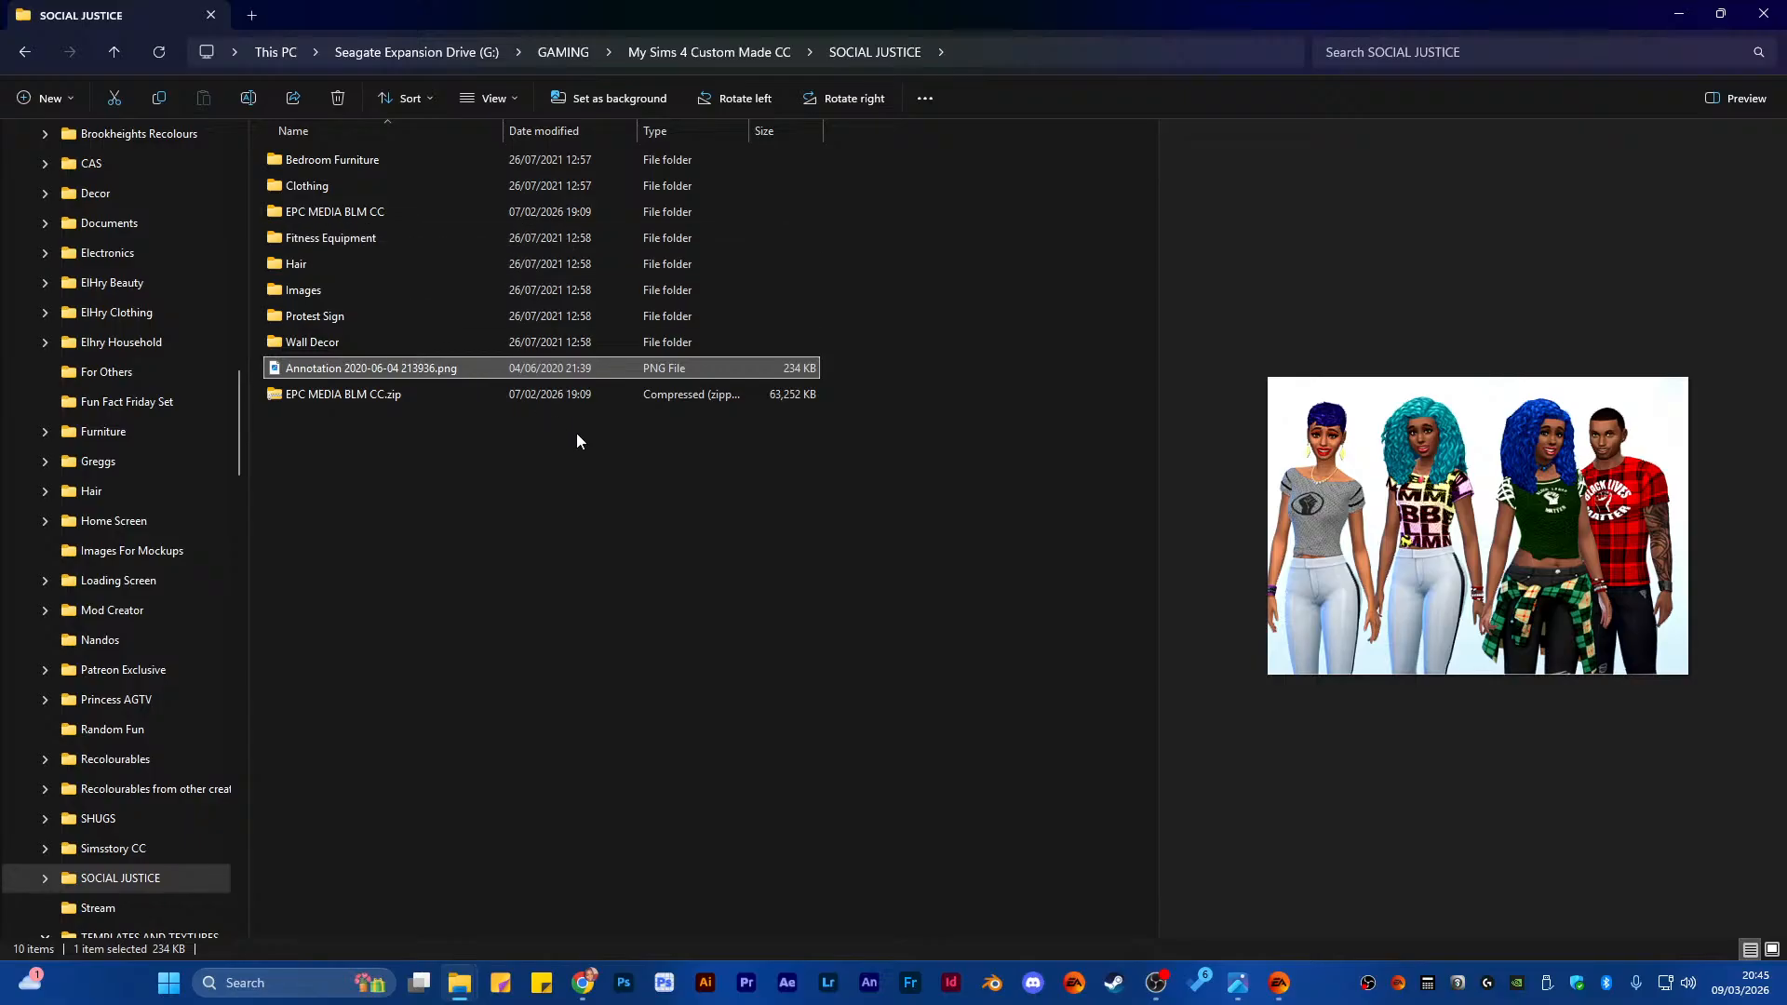
{"action": "left_click", "coordinate": [543, 395]}
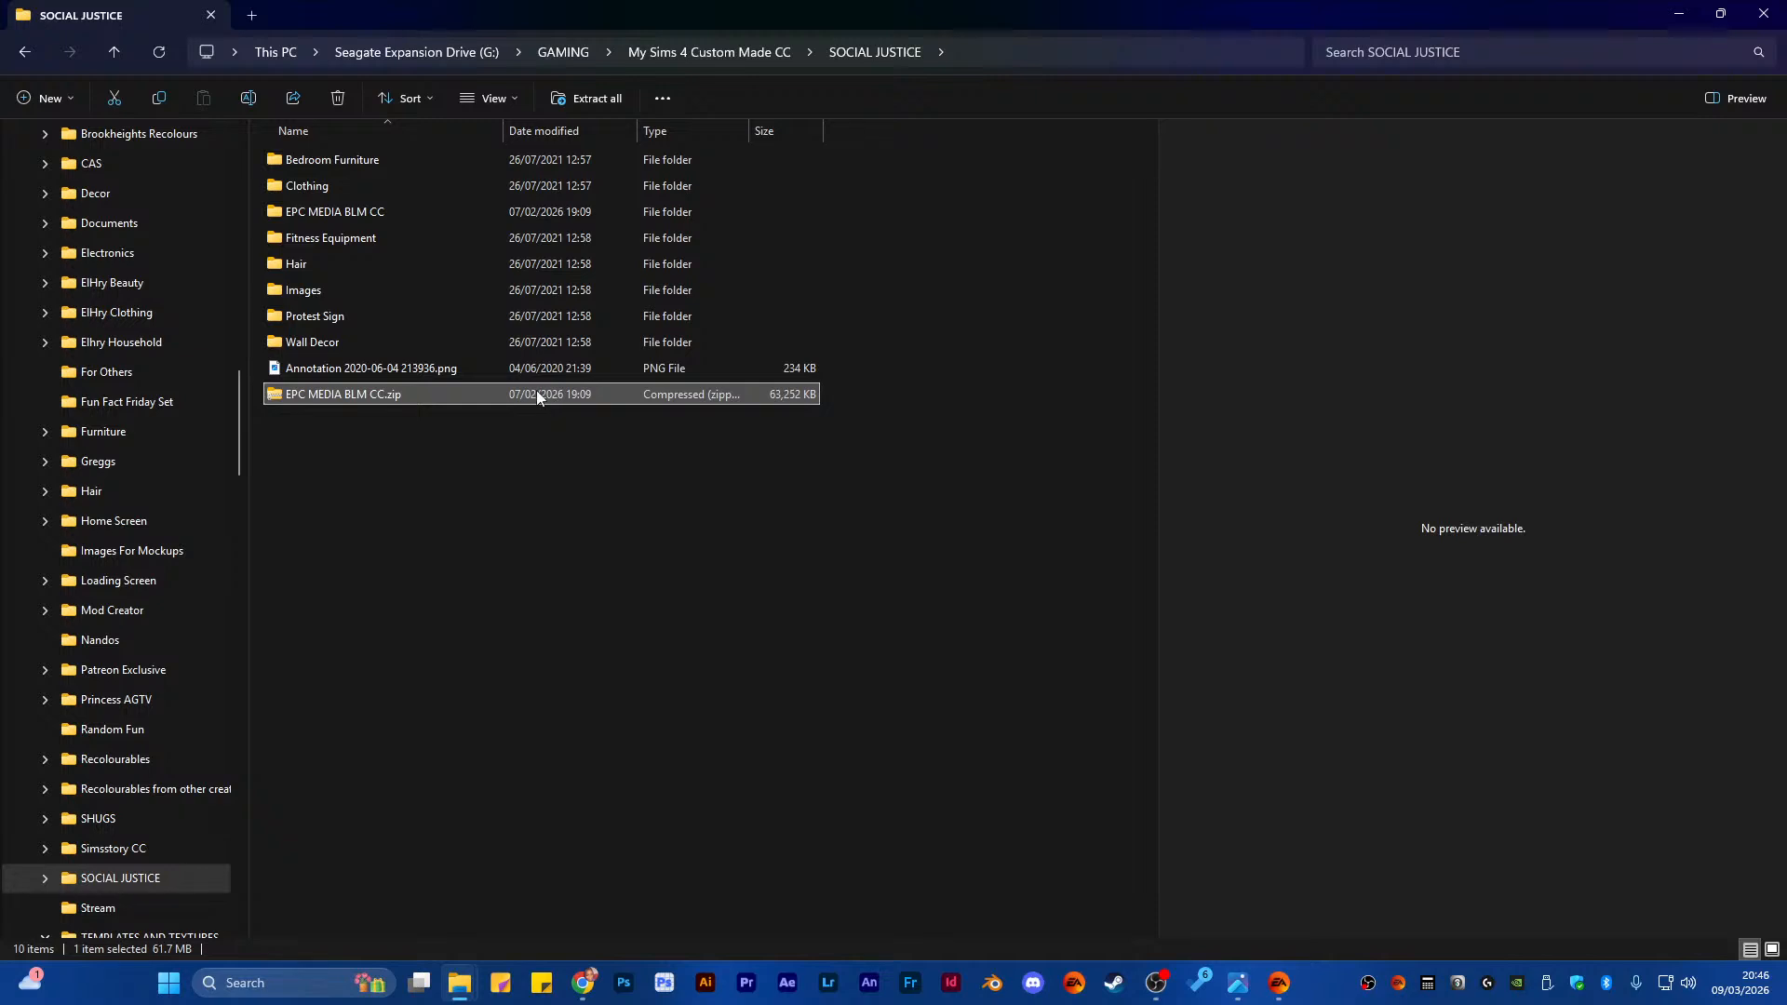
{"action": "double_click", "coordinate": [433, 211]}
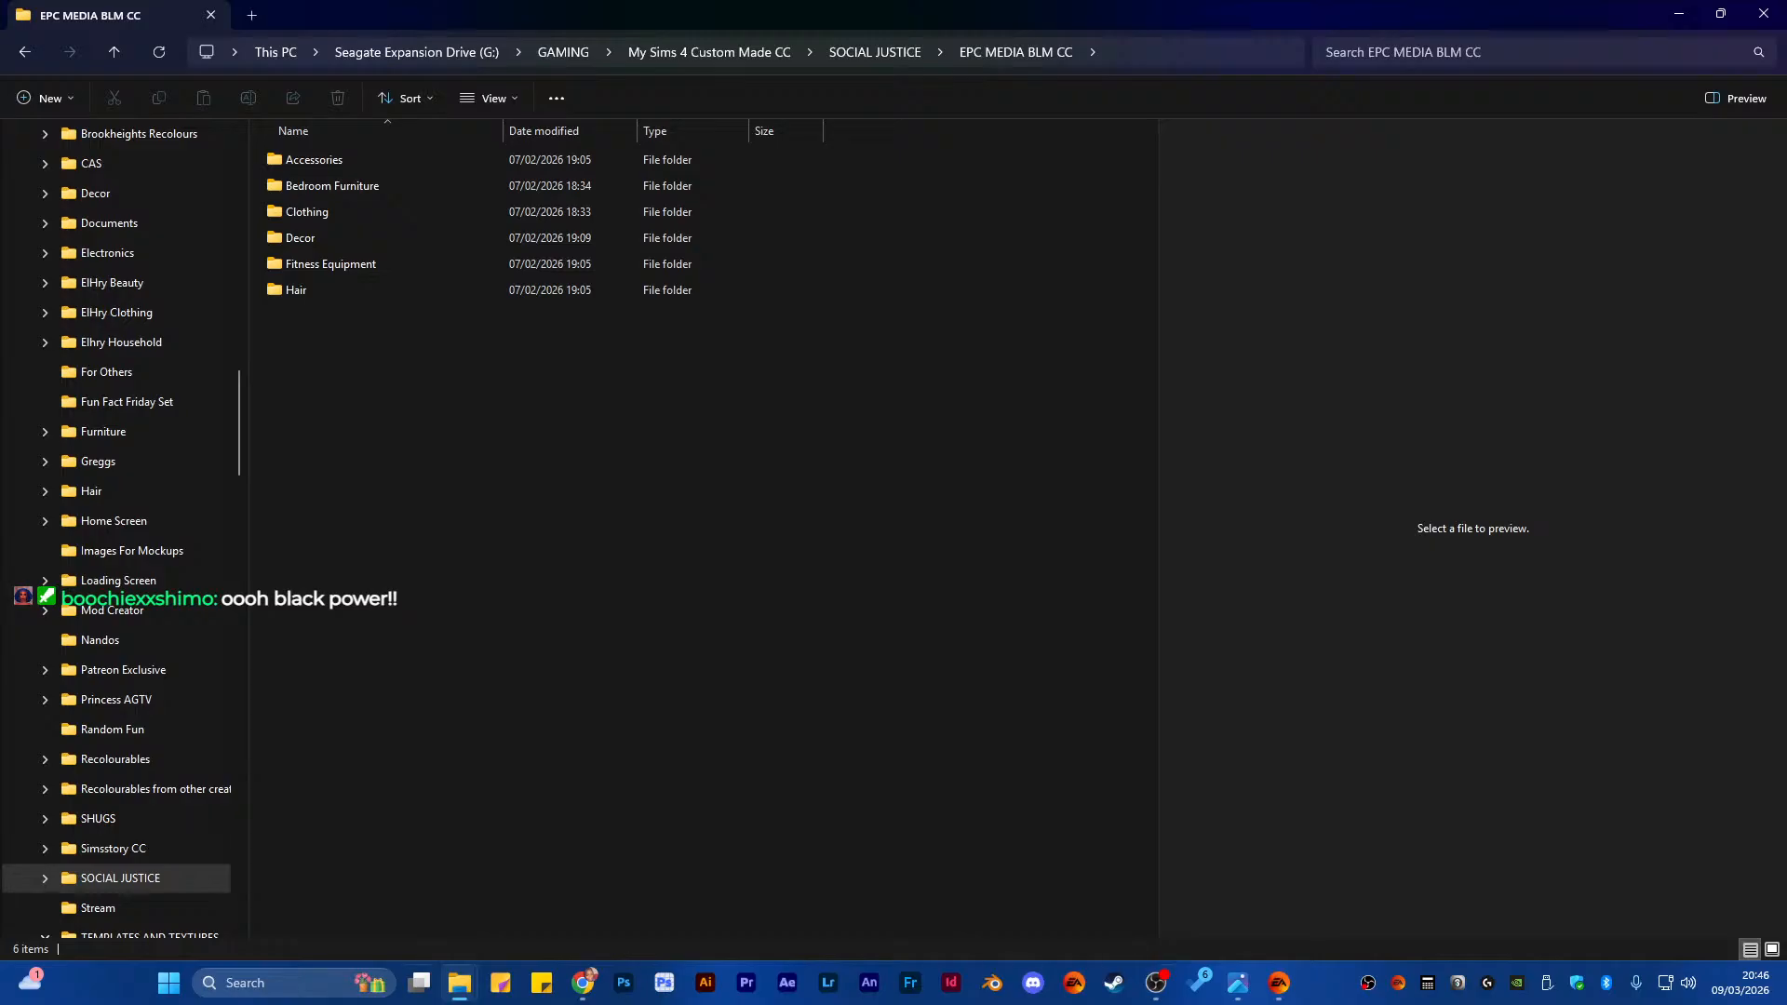
Launch Sims 4 Studio and check the recent projects for the gown package's save location
{"action": "left_click", "coordinate": [288, 984]}
{"action": "type", "text": "sims 4"}
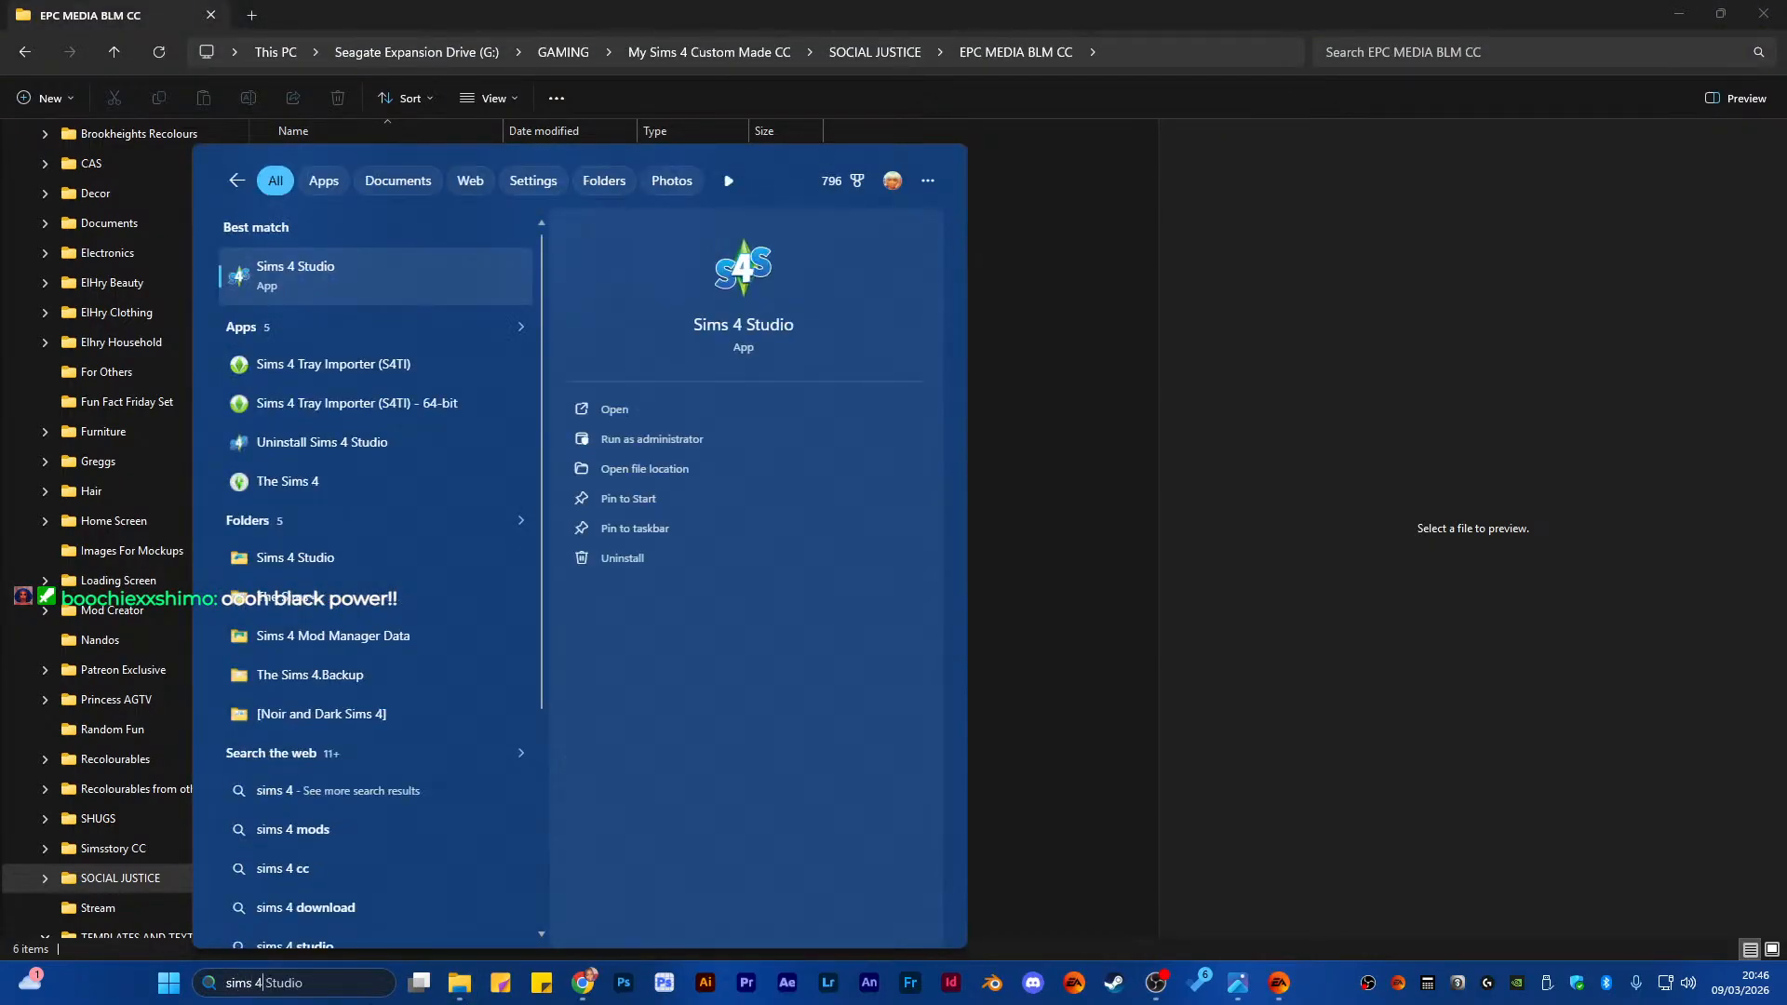
{"action": "key", "text": "Return"}
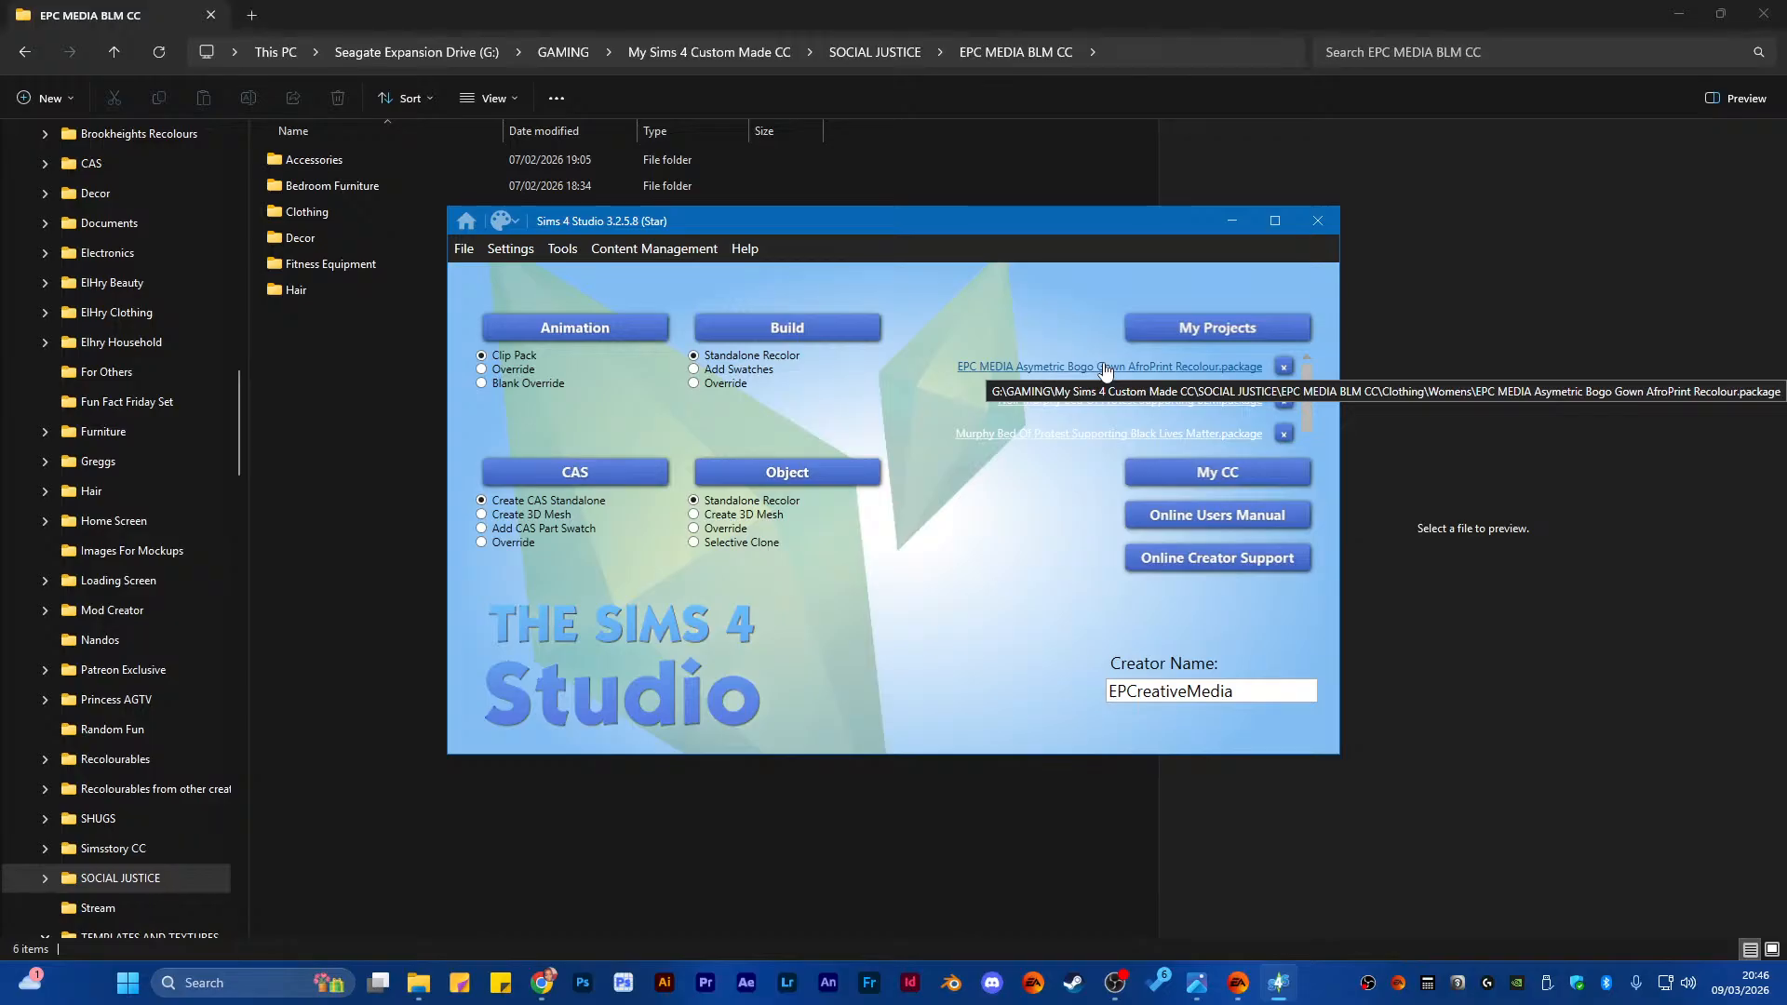
In the EPC MEDIA BLM CC folder, open Clothing > Womens and copy EPC MEDIA Asymetric Bogo Gown AfroPrint Recolour.package
{"action": "double_click", "coordinate": [335, 212]}
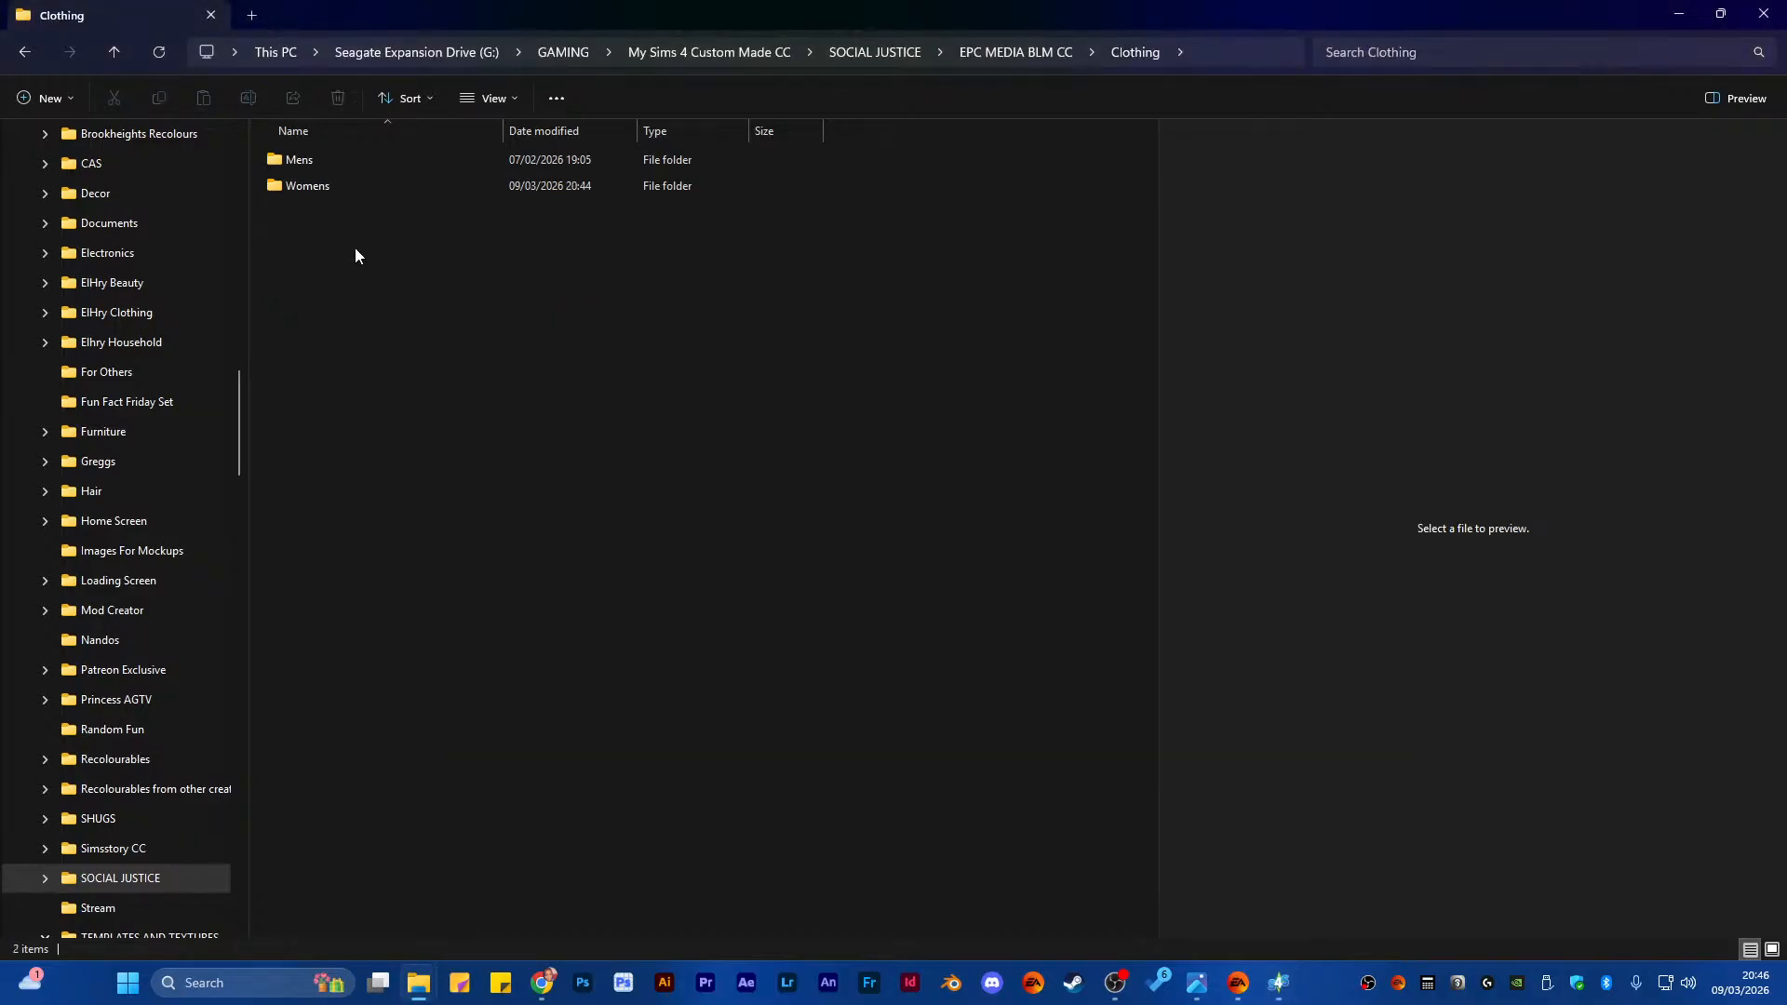
{"action": "double_click", "coordinate": [321, 186]}
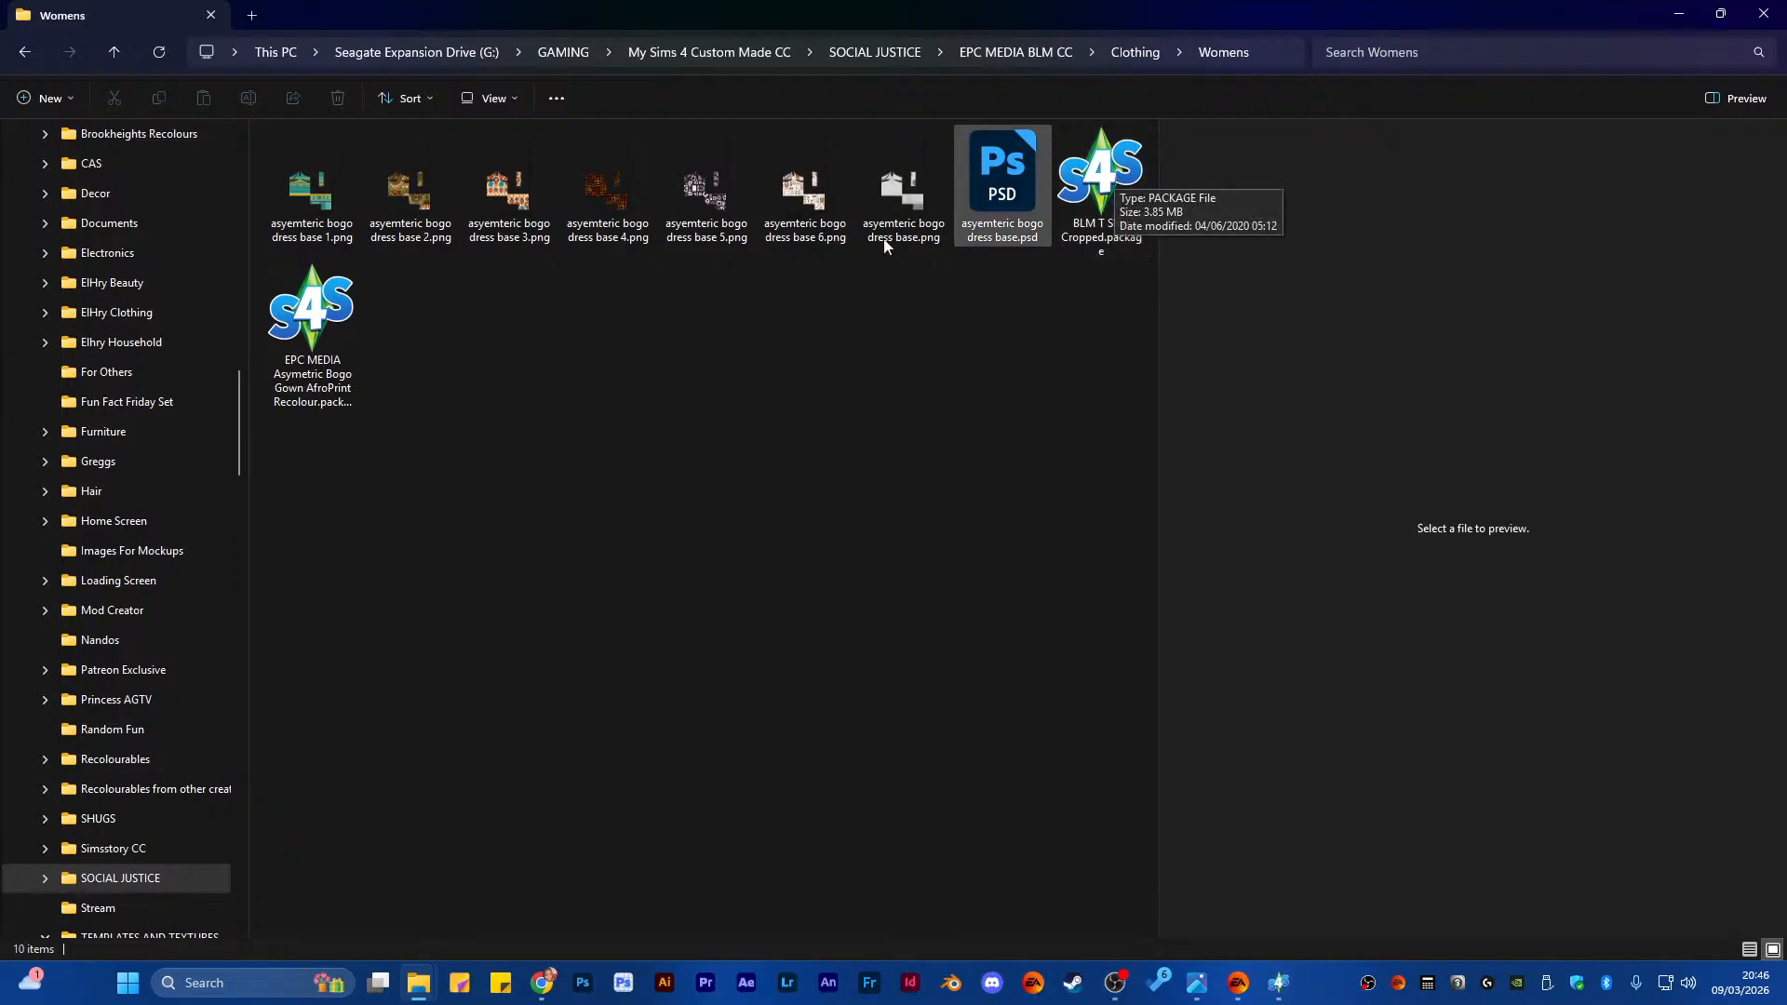
{"action": "left_click", "coordinate": [343, 311]}
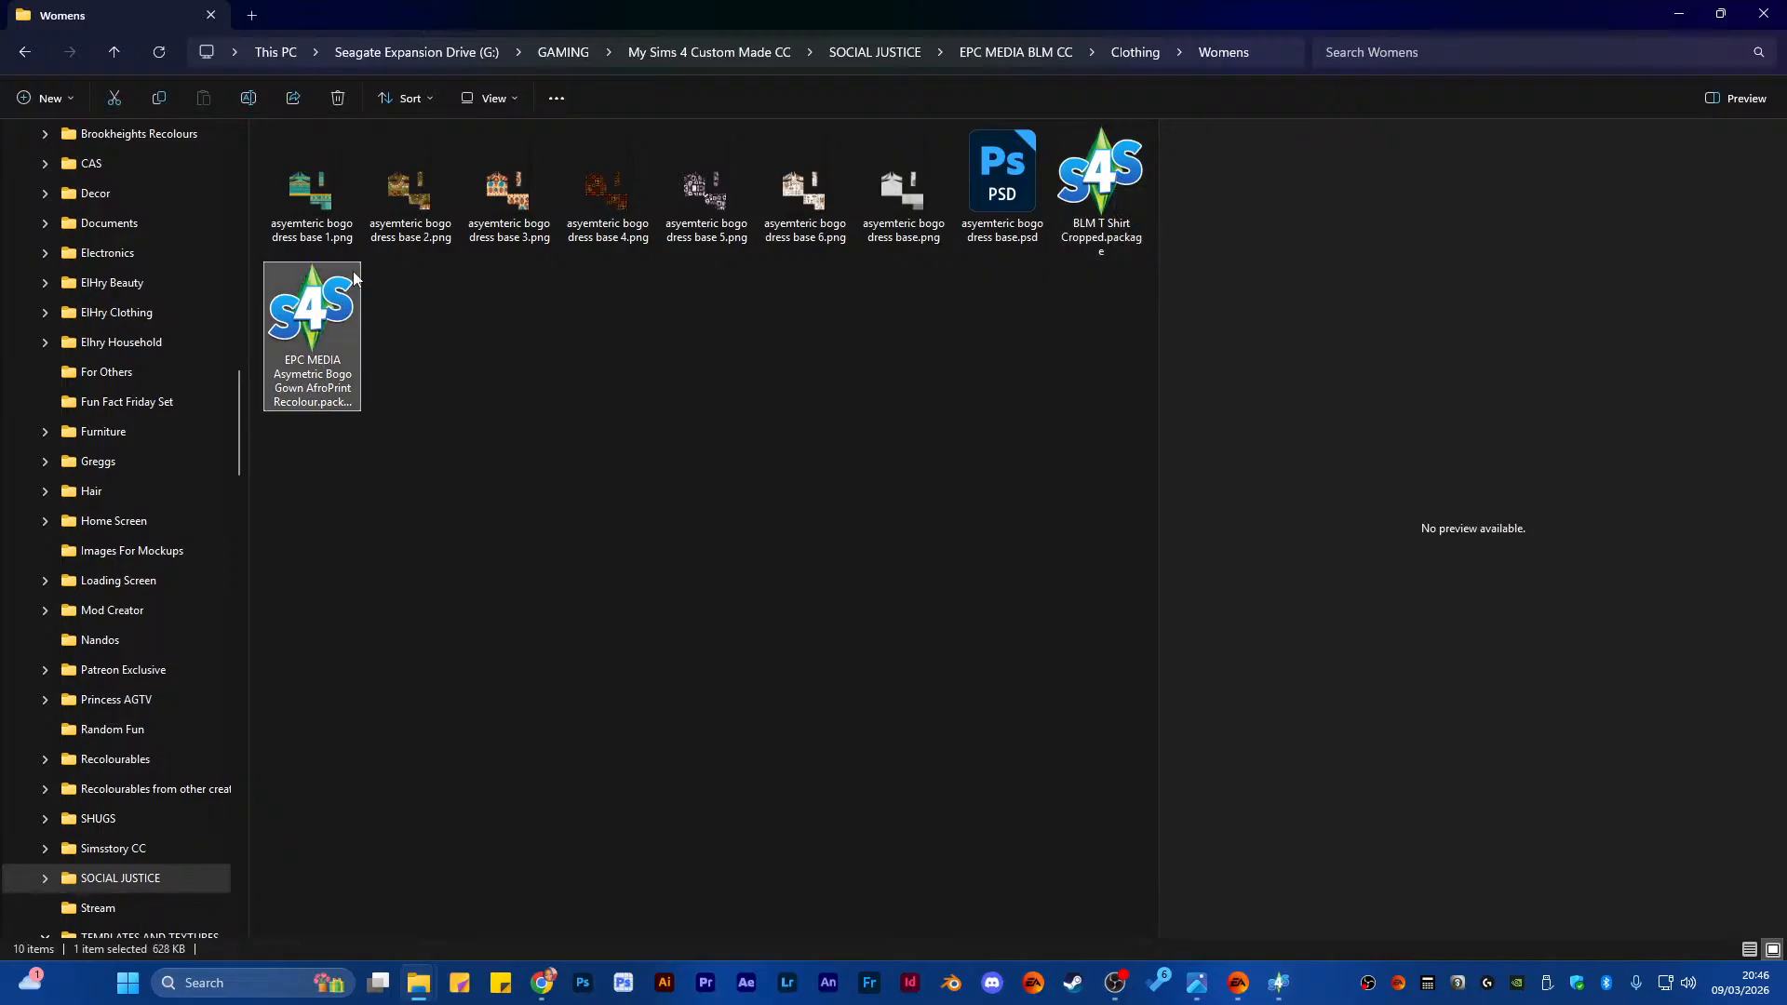
{"action": "right_click", "coordinate": [317, 304]}
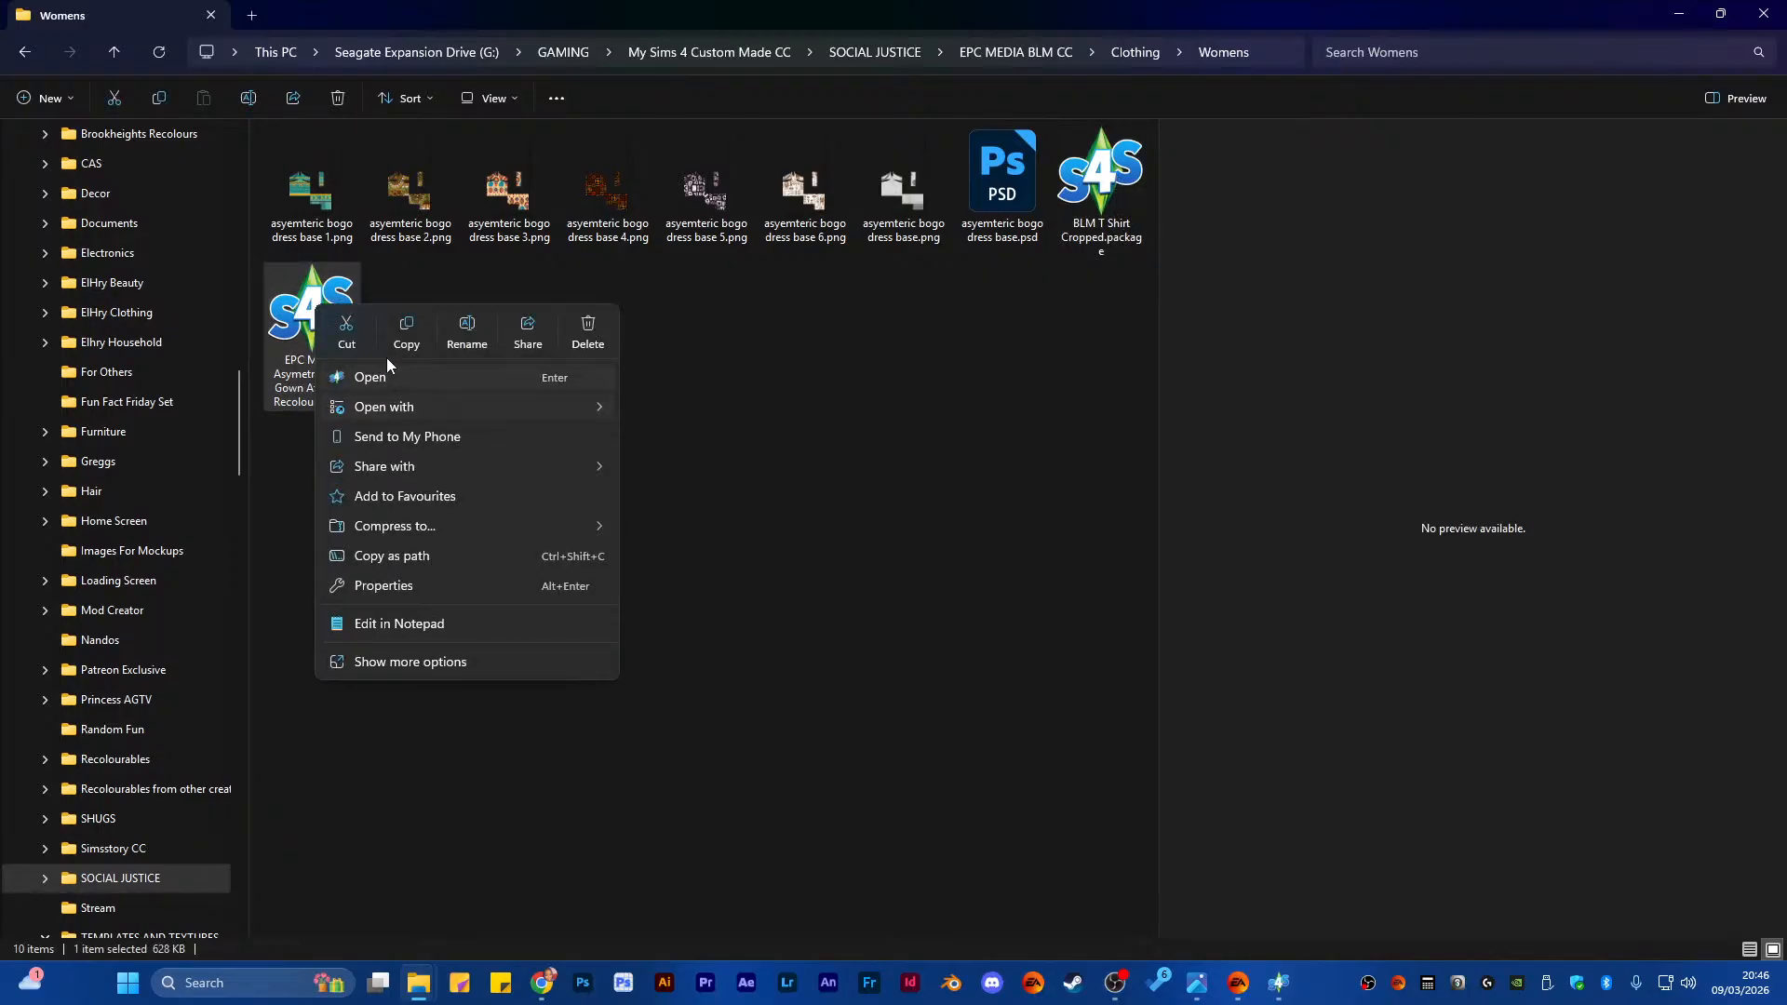
{"action": "left_click", "coordinate": [402, 328]}
Paste the gown package into Documents > Electronic Arts > The Sims 4 > Mods
{"action": "scroll", "coordinate": [141, 530], "scroll_direction": "up", "scroll_amount": 10}
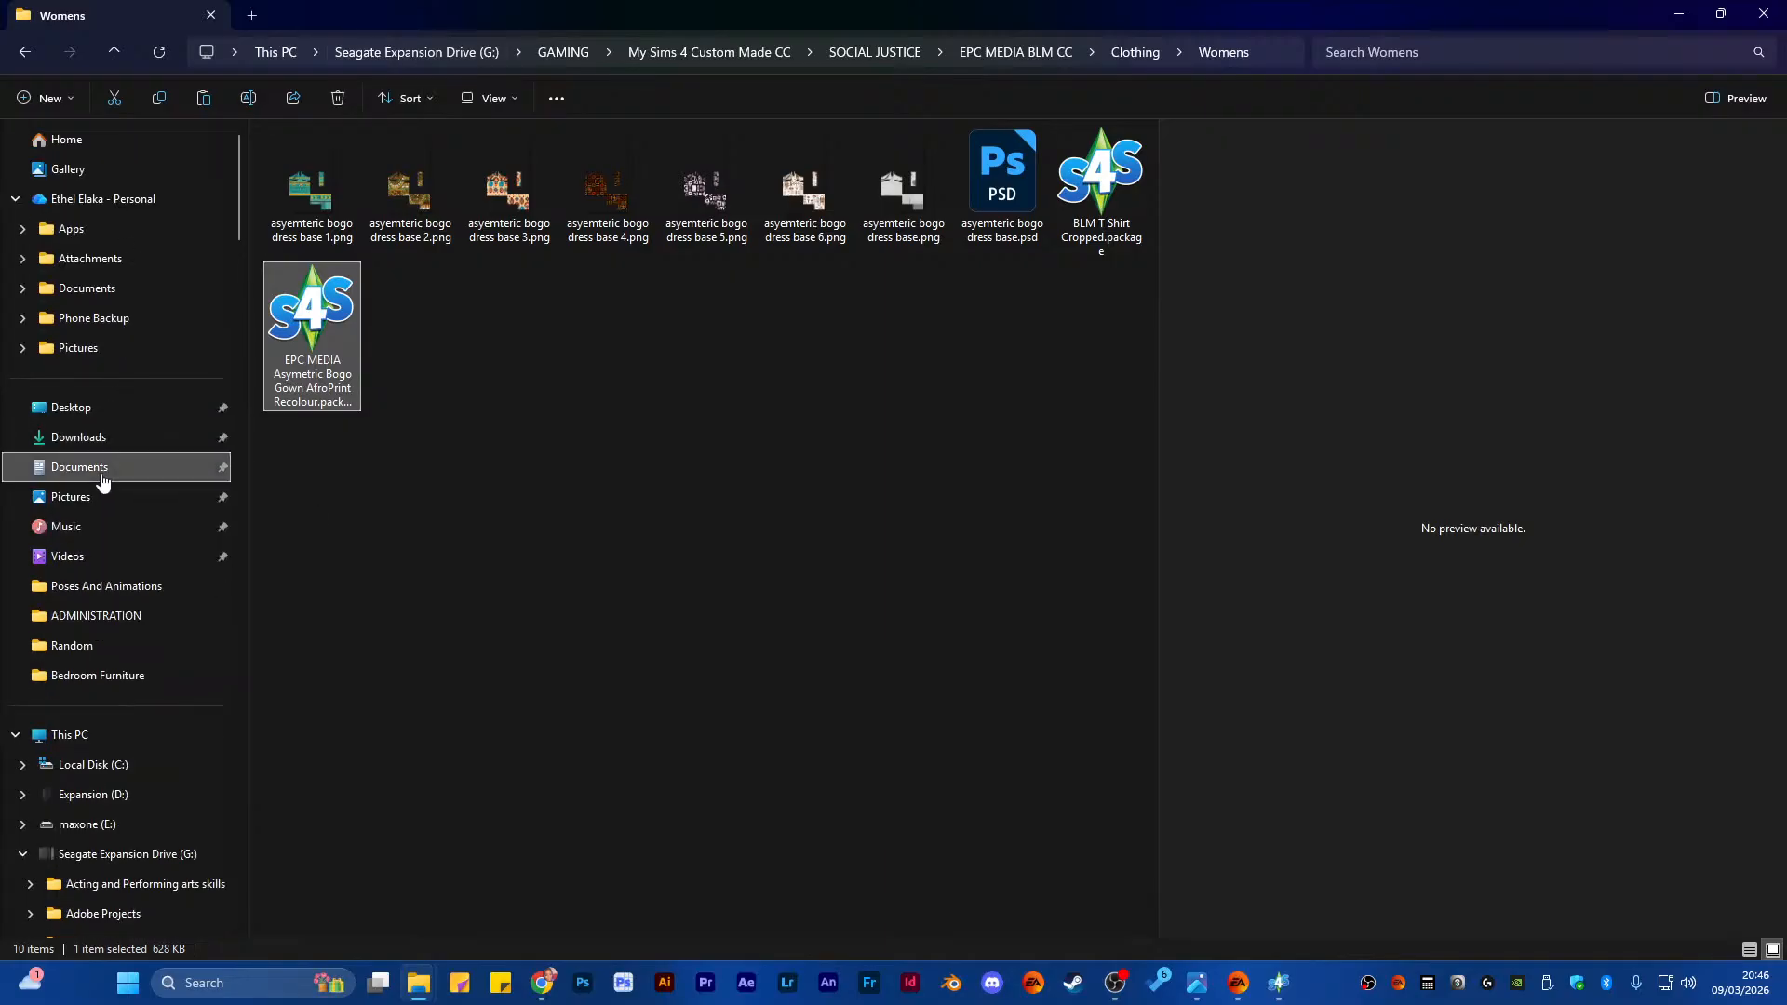
{"action": "left_click", "coordinate": [102, 473]}
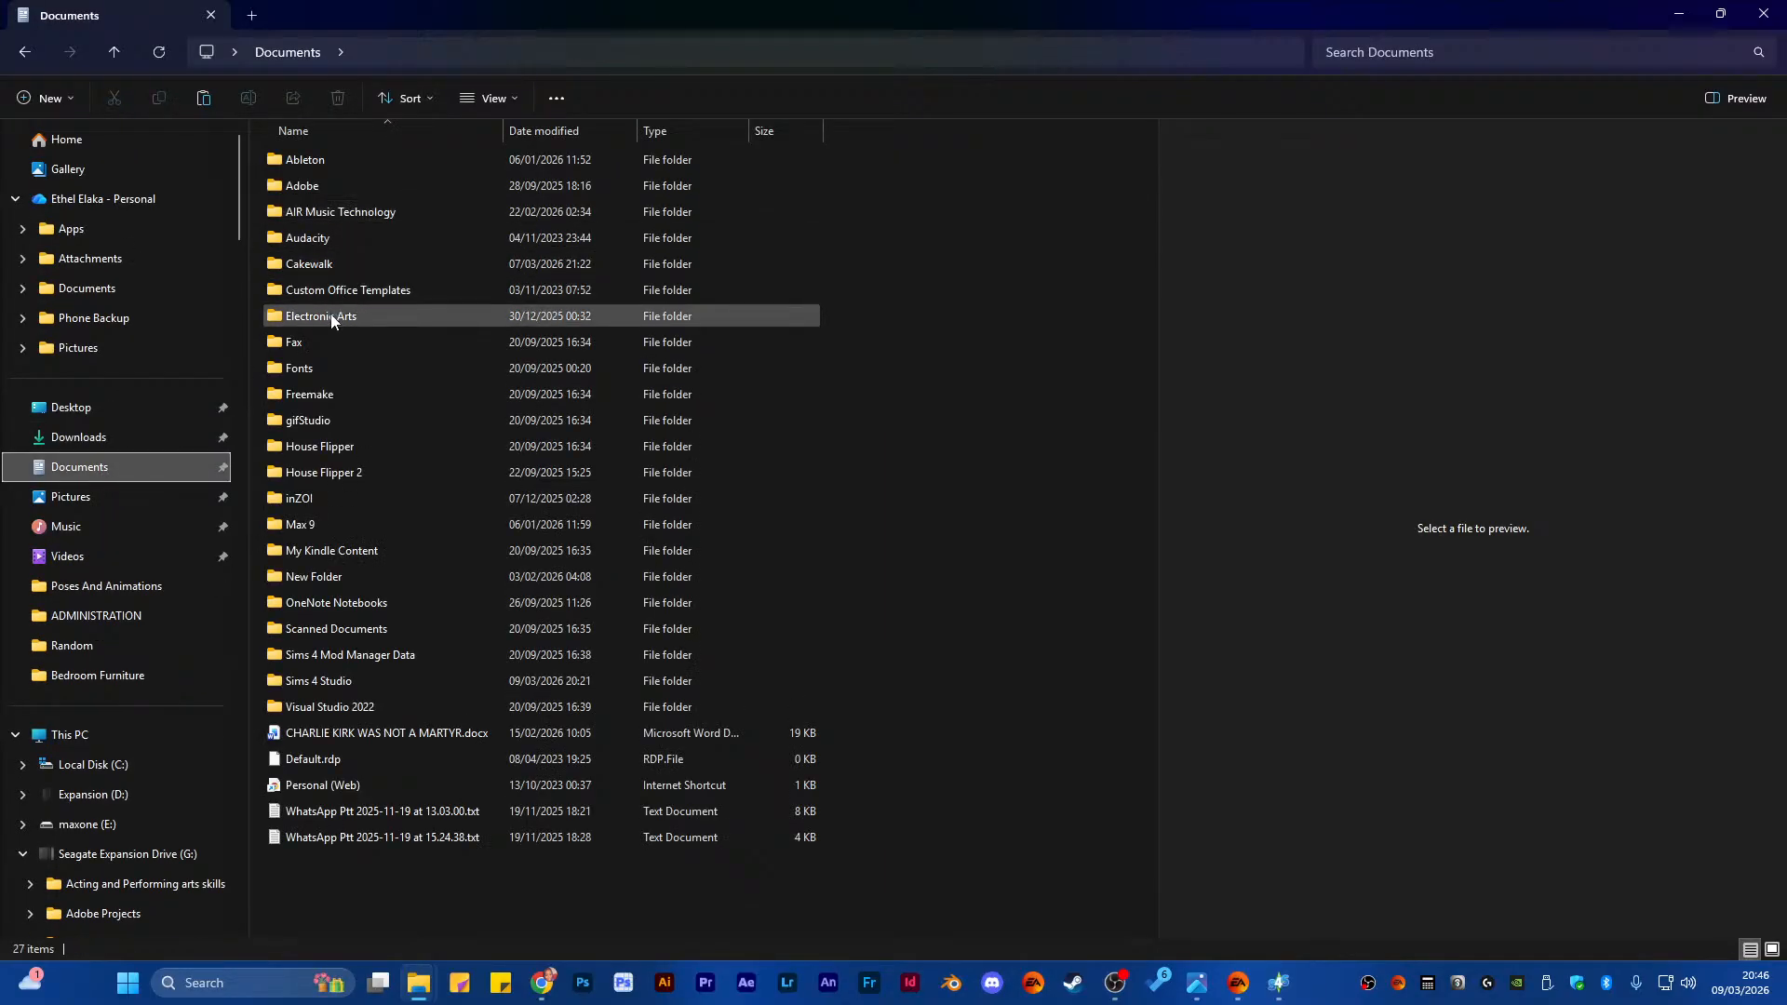
{"action": "double_click", "coordinate": [332, 316]}
{"action": "double_click", "coordinate": [326, 192]}
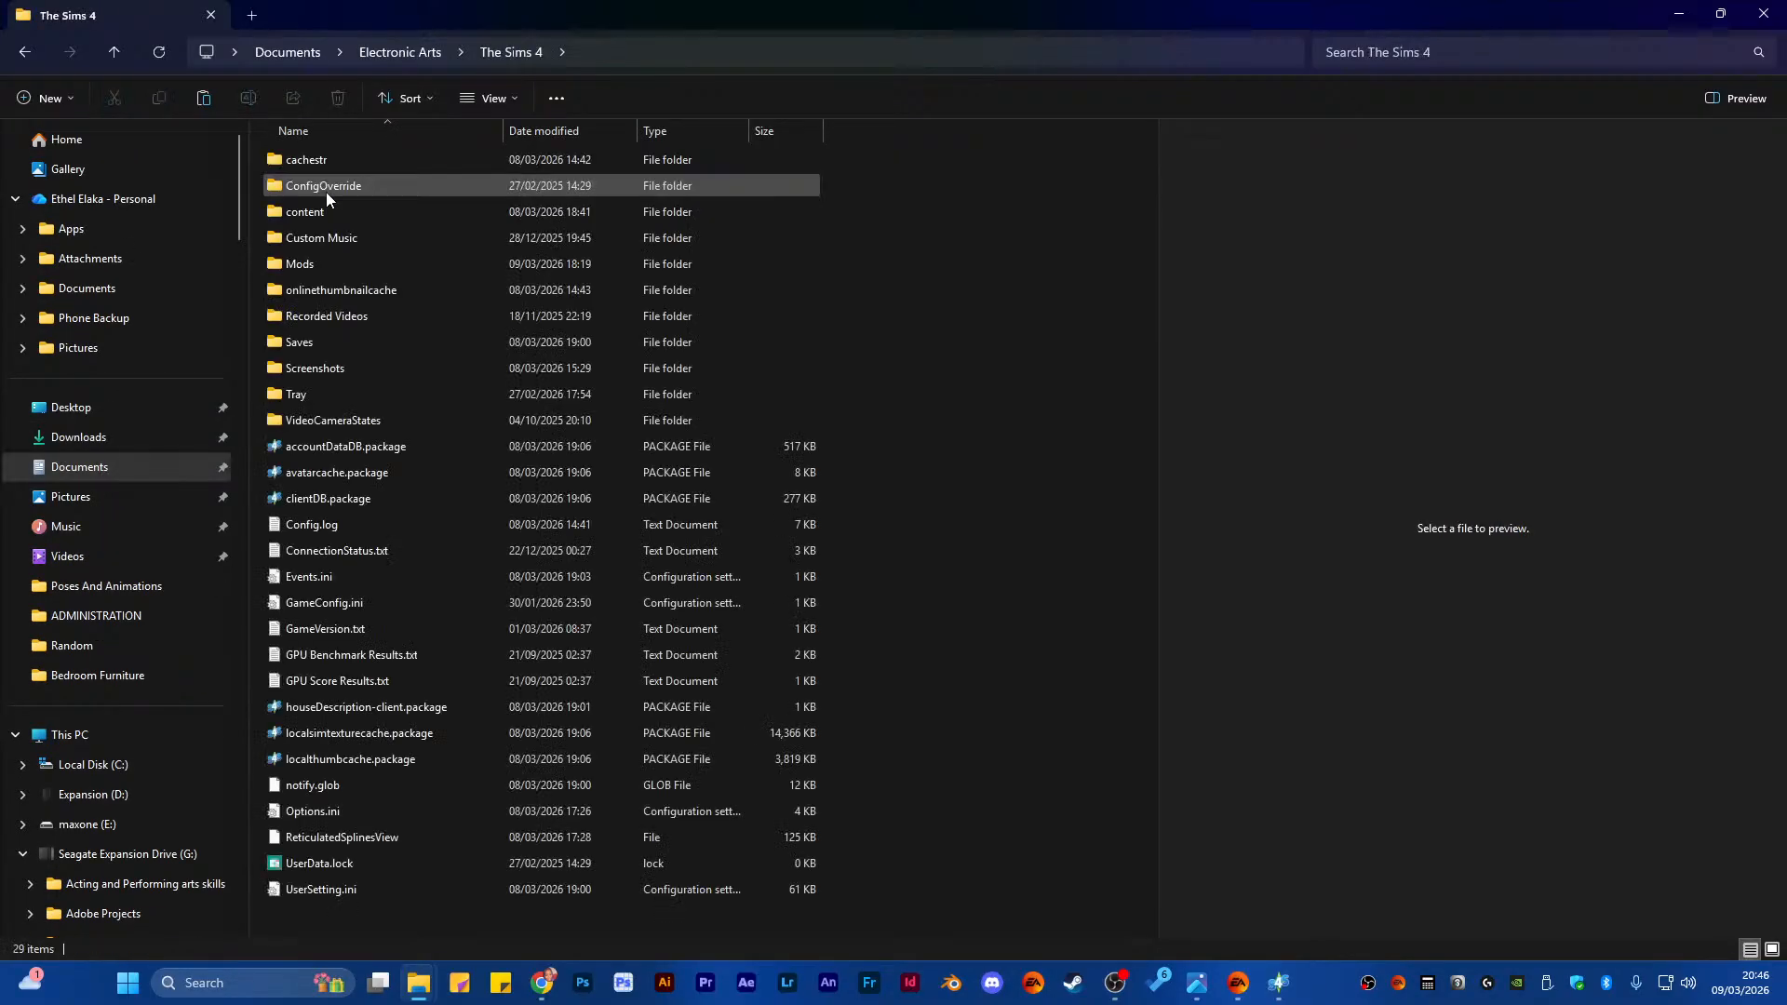
{"action": "double_click", "coordinate": [314, 265]}
{"action": "scroll", "coordinate": [466, 562], "scroll_direction": "down", "scroll_amount": 2}
{"action": "scroll", "coordinate": [466, 561], "scroll_direction": "down", "scroll_amount": 14}
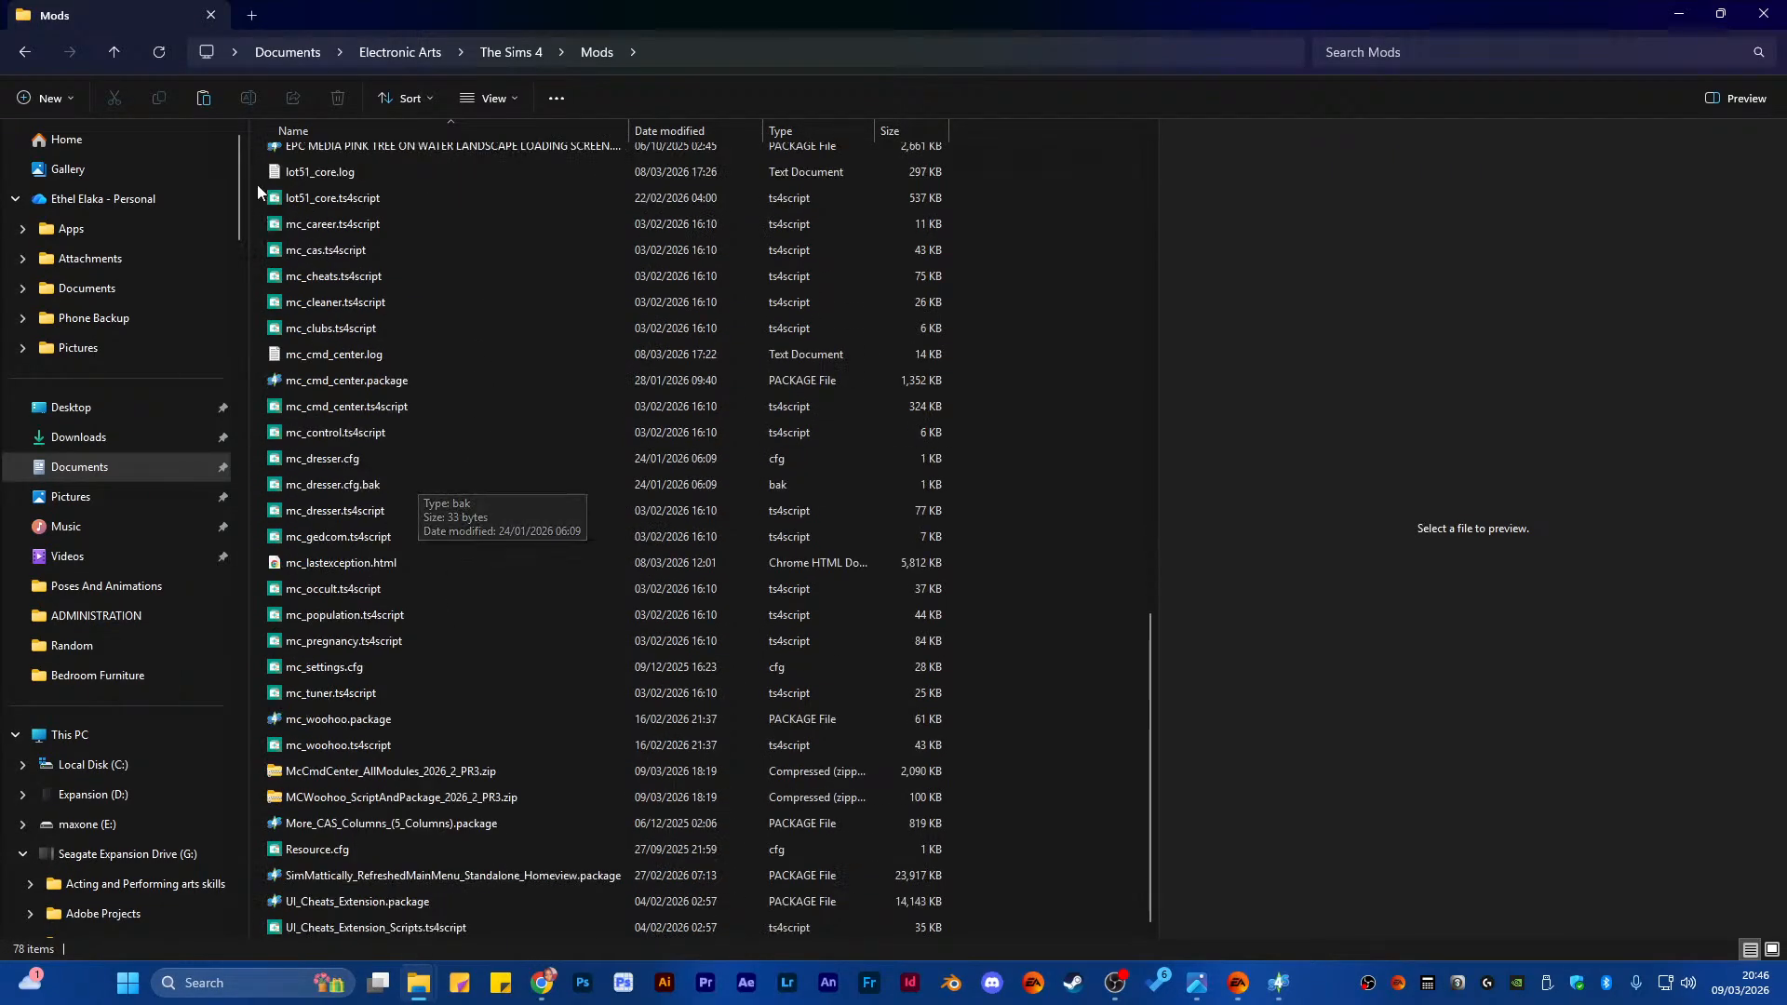
{"action": "left_click", "coordinate": [203, 98]}
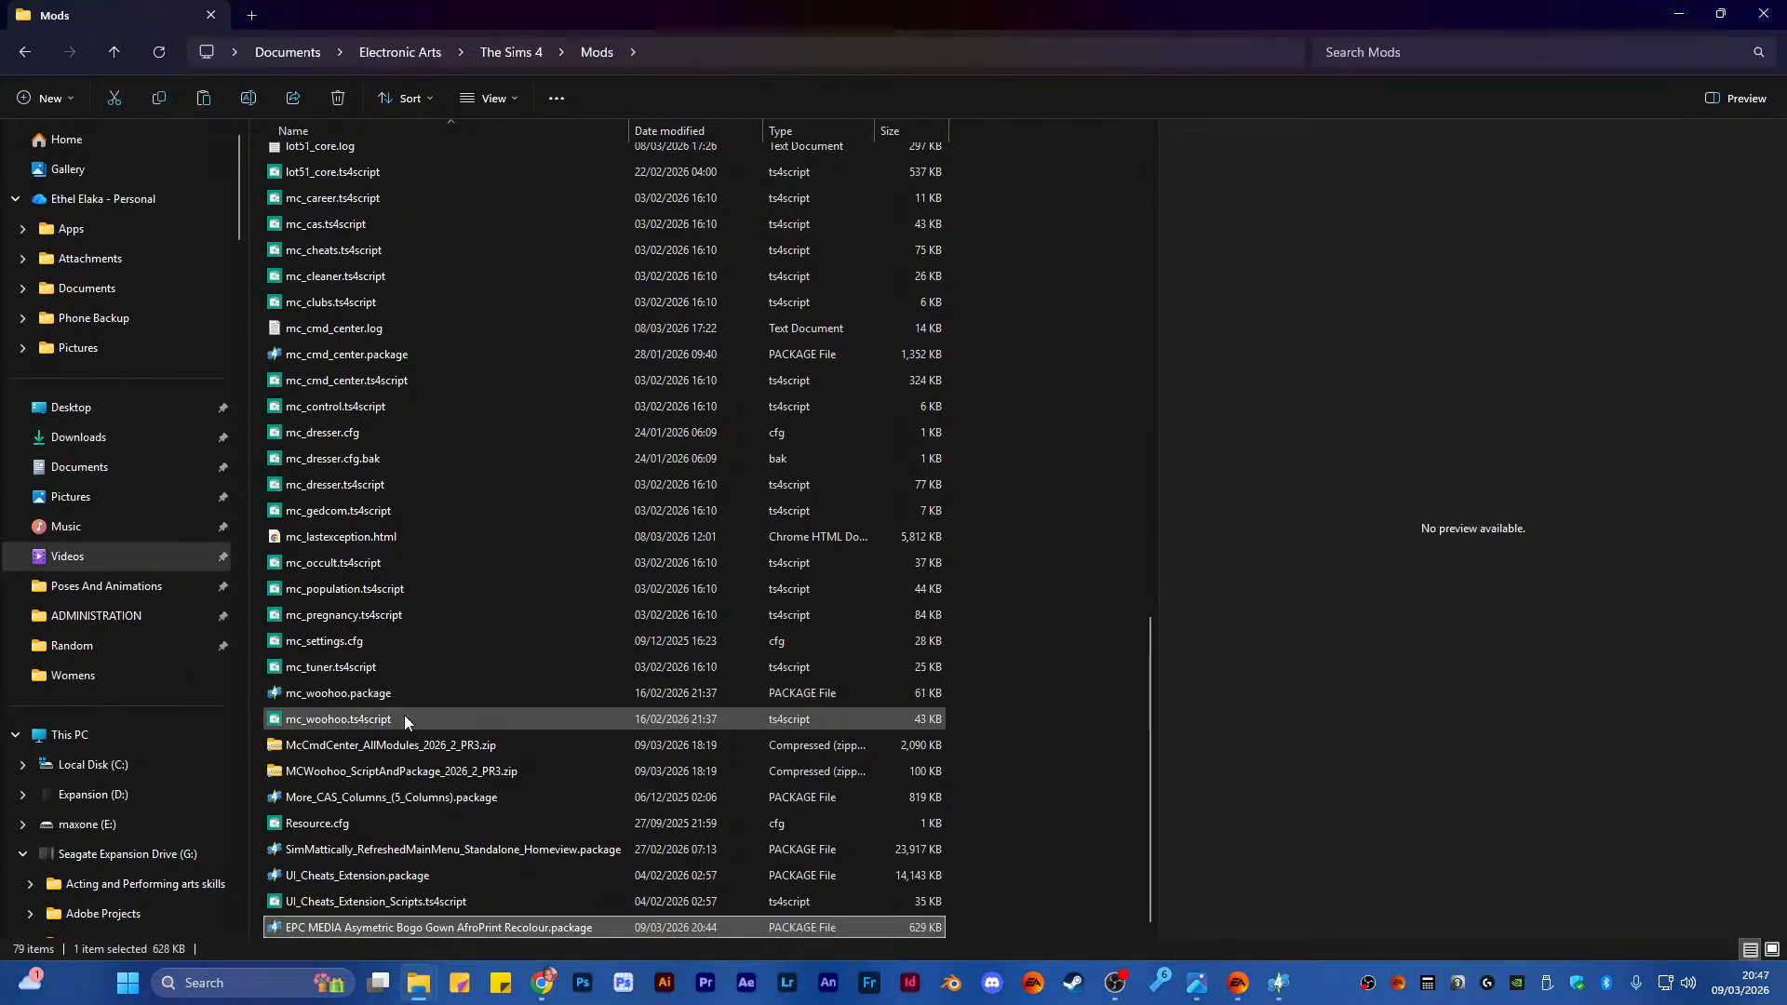
Delete the mc_ script and package files from Mods, keeping mc_cmd_center.log, mc_dresser.cfg, mc_dresser.cfg.bak, mc_lastexception.html and mc_settings.cfg
{"action": "scroll", "coordinate": [331, 466], "scroll_direction": "up", "scroll_amount": 1}
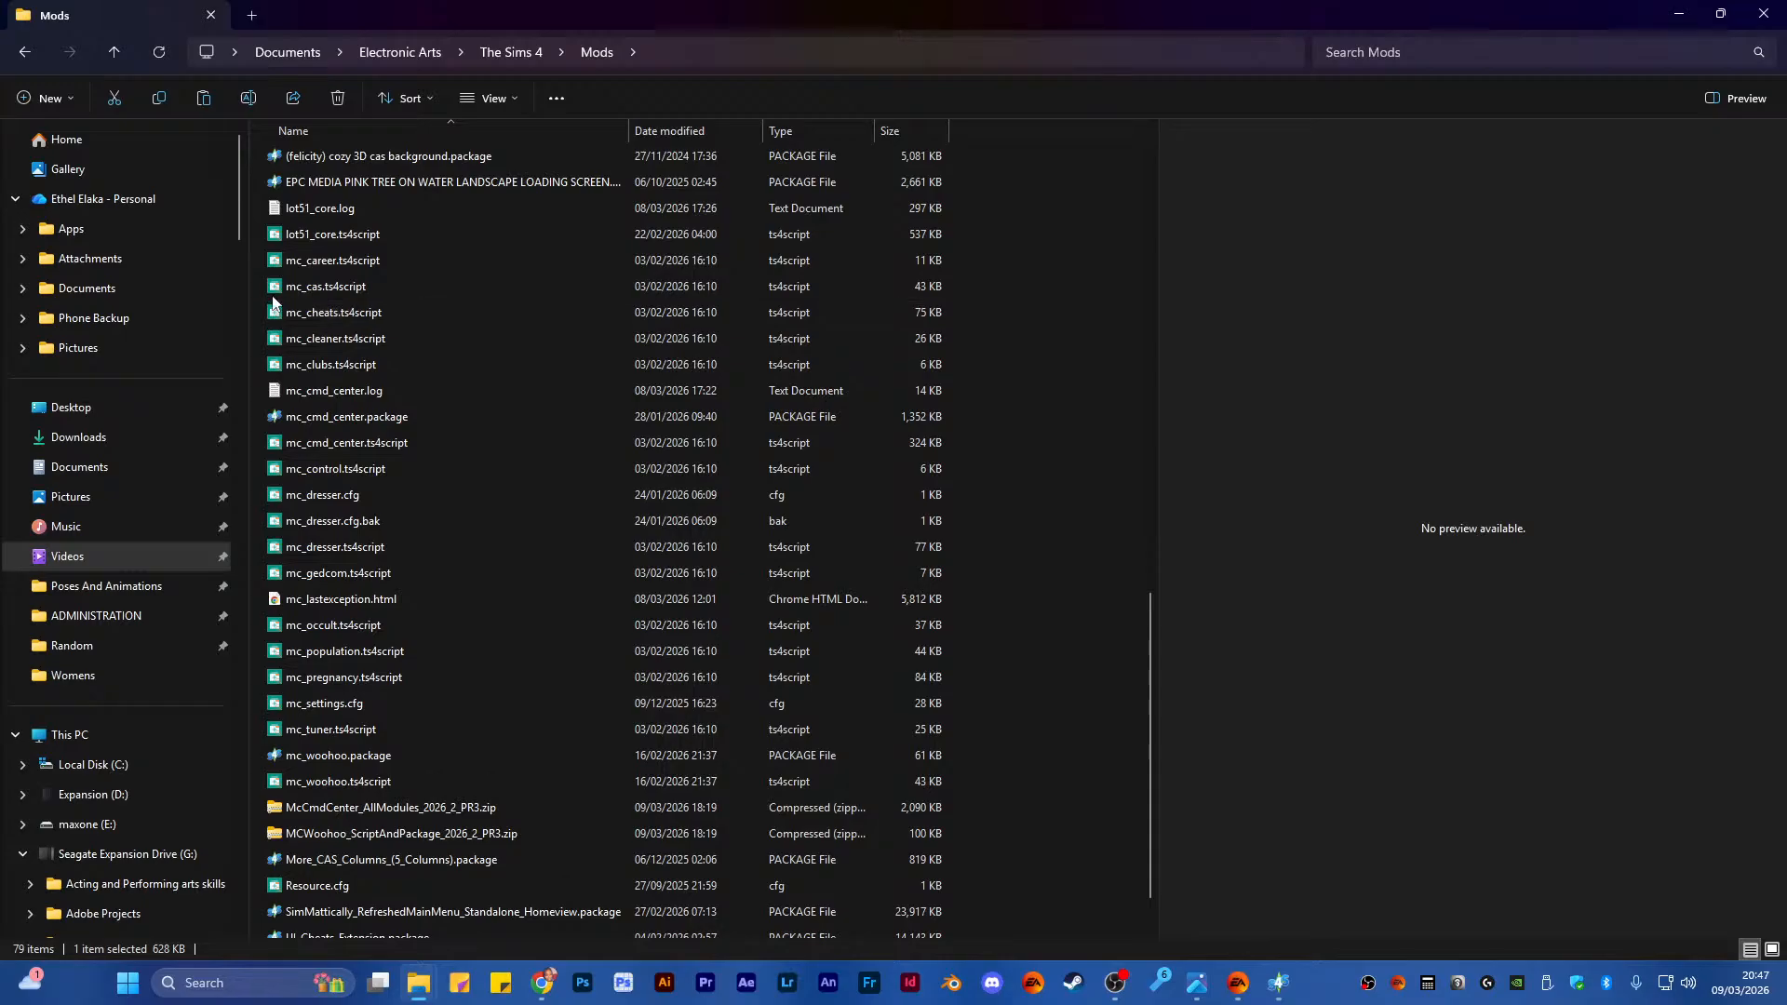
{"action": "left_click_drag", "start_coordinate": [259, 255], "coordinate": [374, 786]}
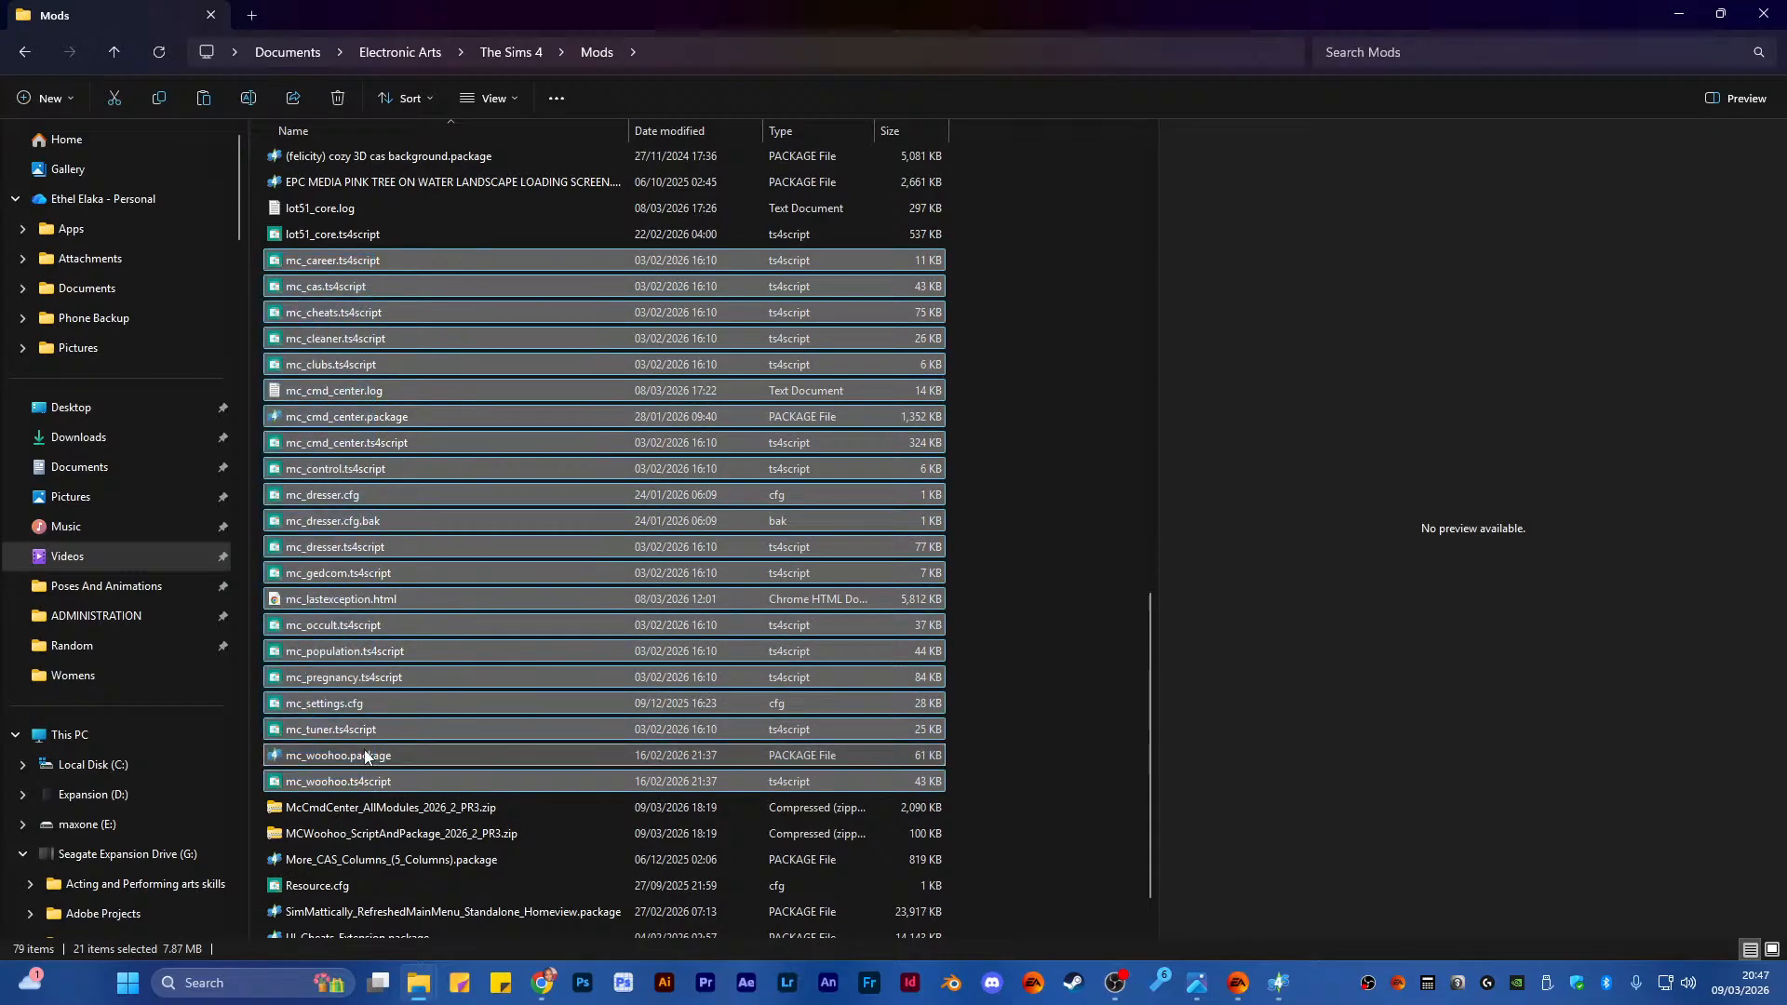
{"action": "left_click", "coordinate": [378, 391], "text": "ctrl"}
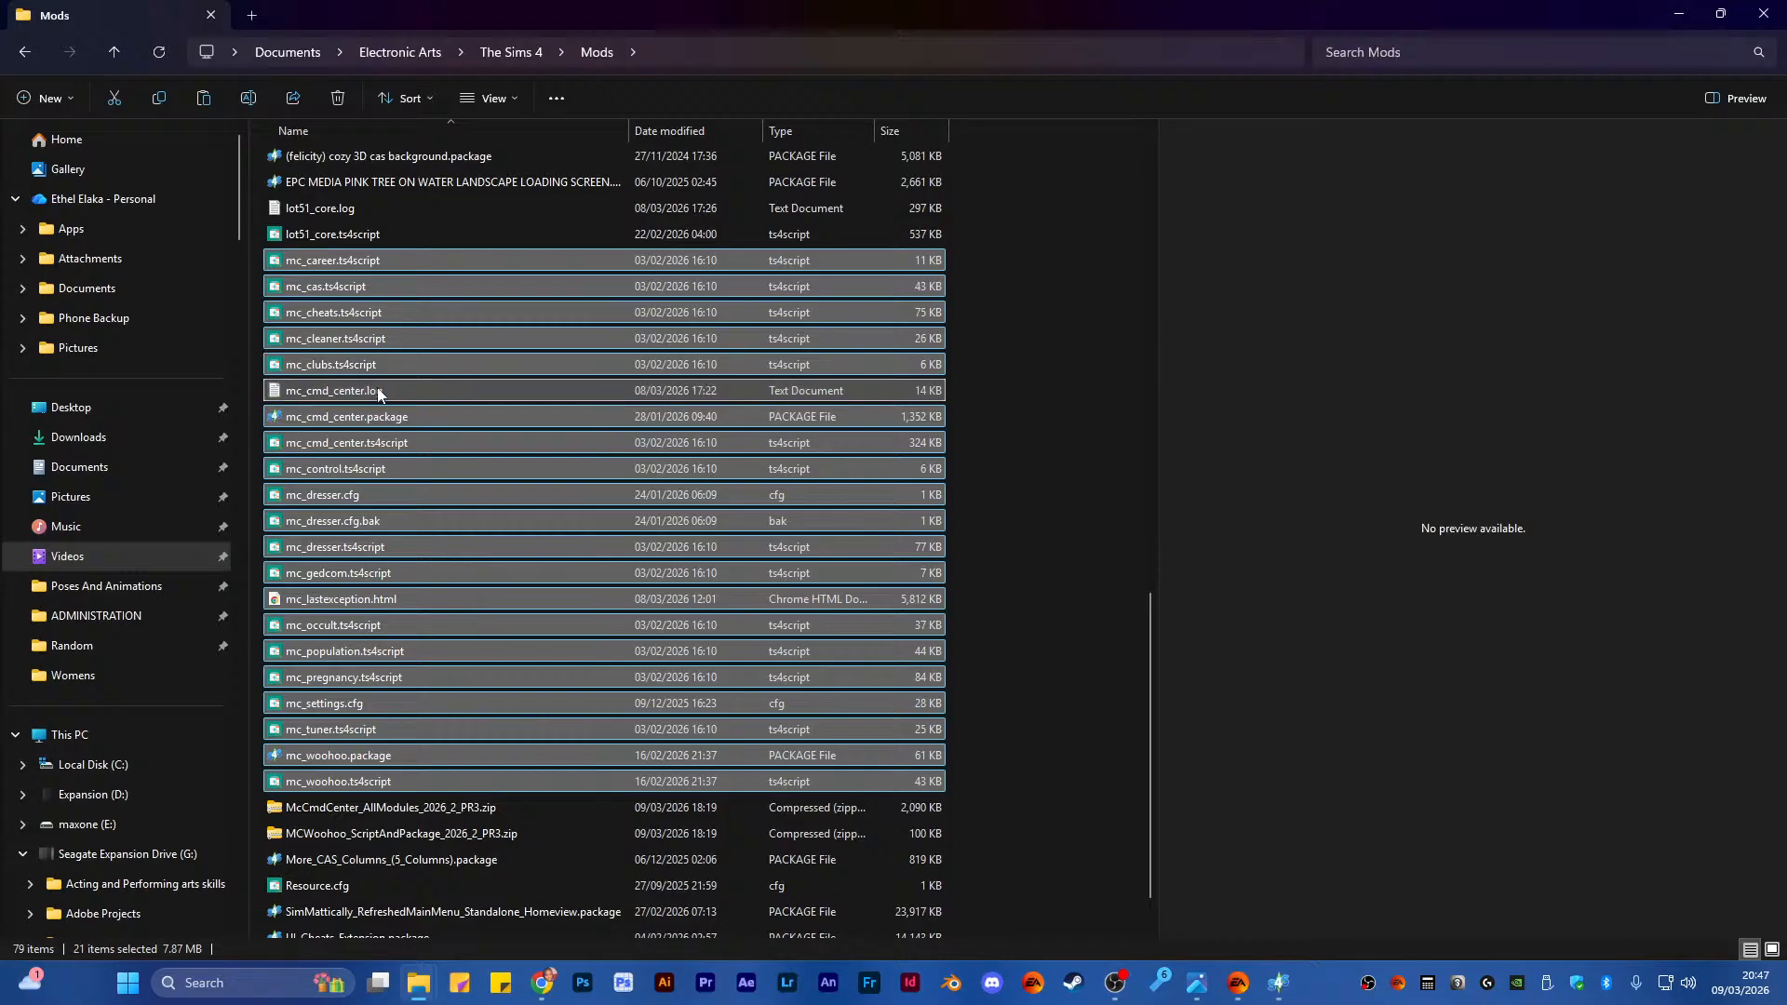
{"action": "left_click", "coordinate": [384, 494], "text": "ctrl"}
{"action": "left_click", "coordinate": [396, 599], "text": "ctrl"}
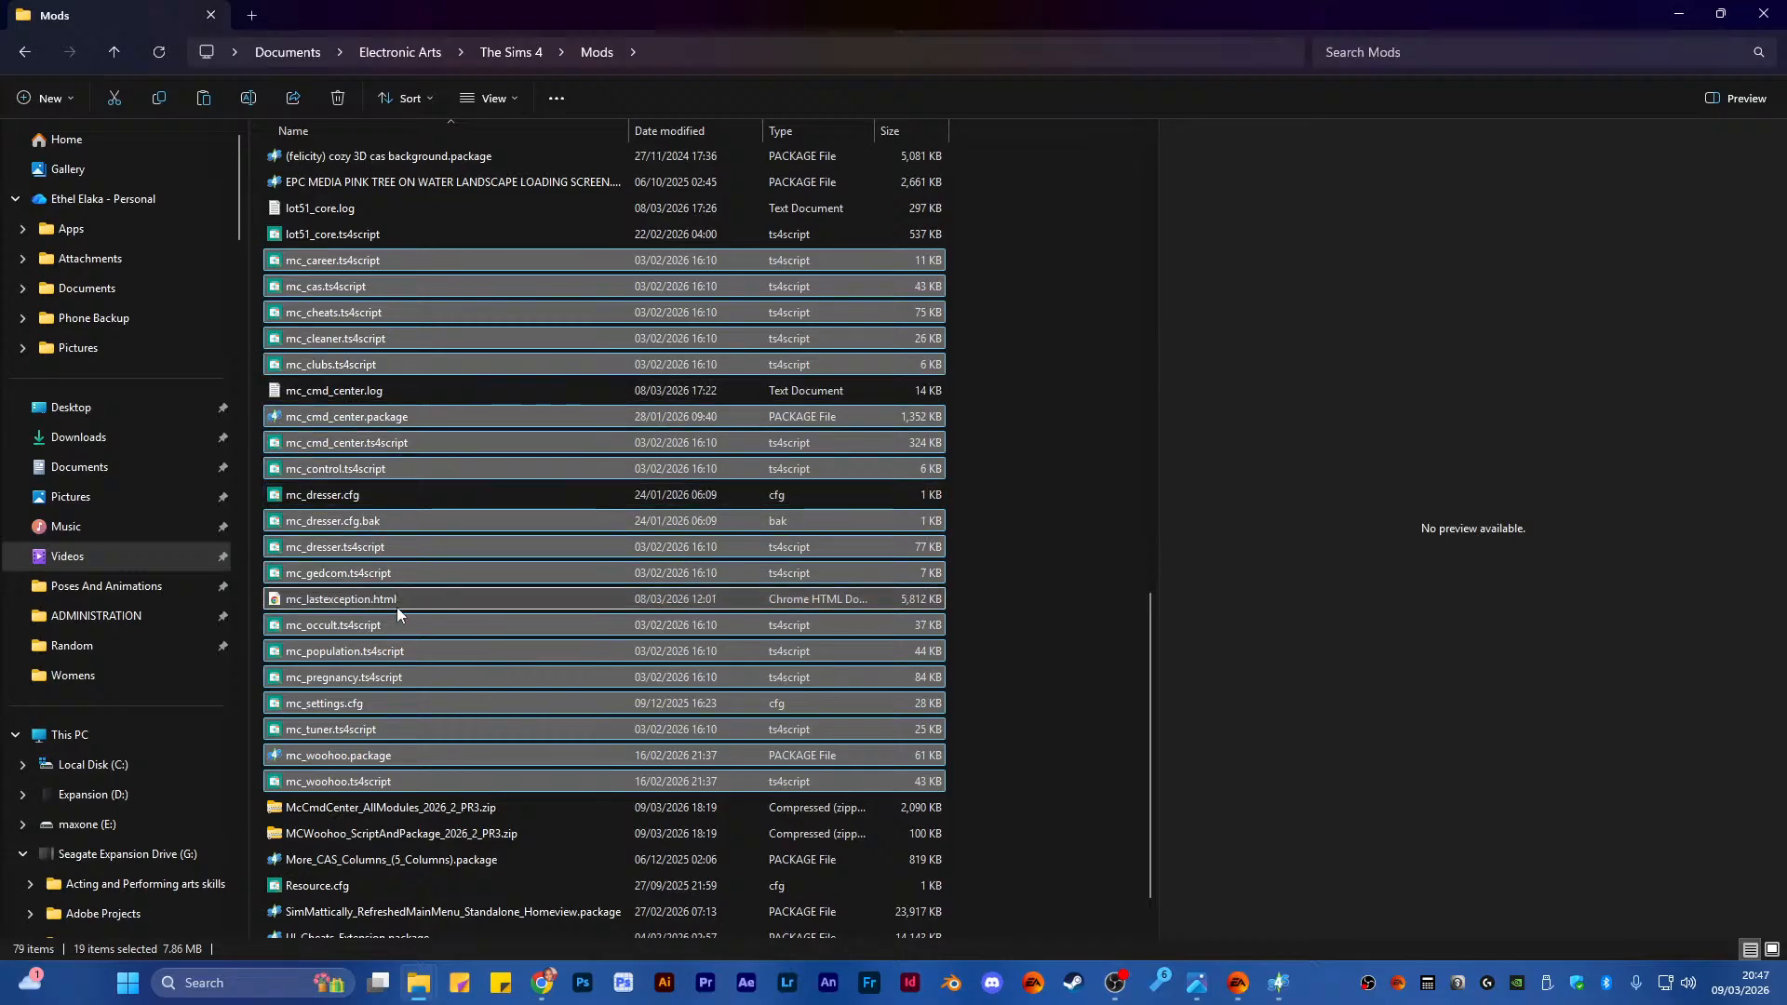
{"action": "left_click", "coordinate": [363, 702], "text": "ctrl"}
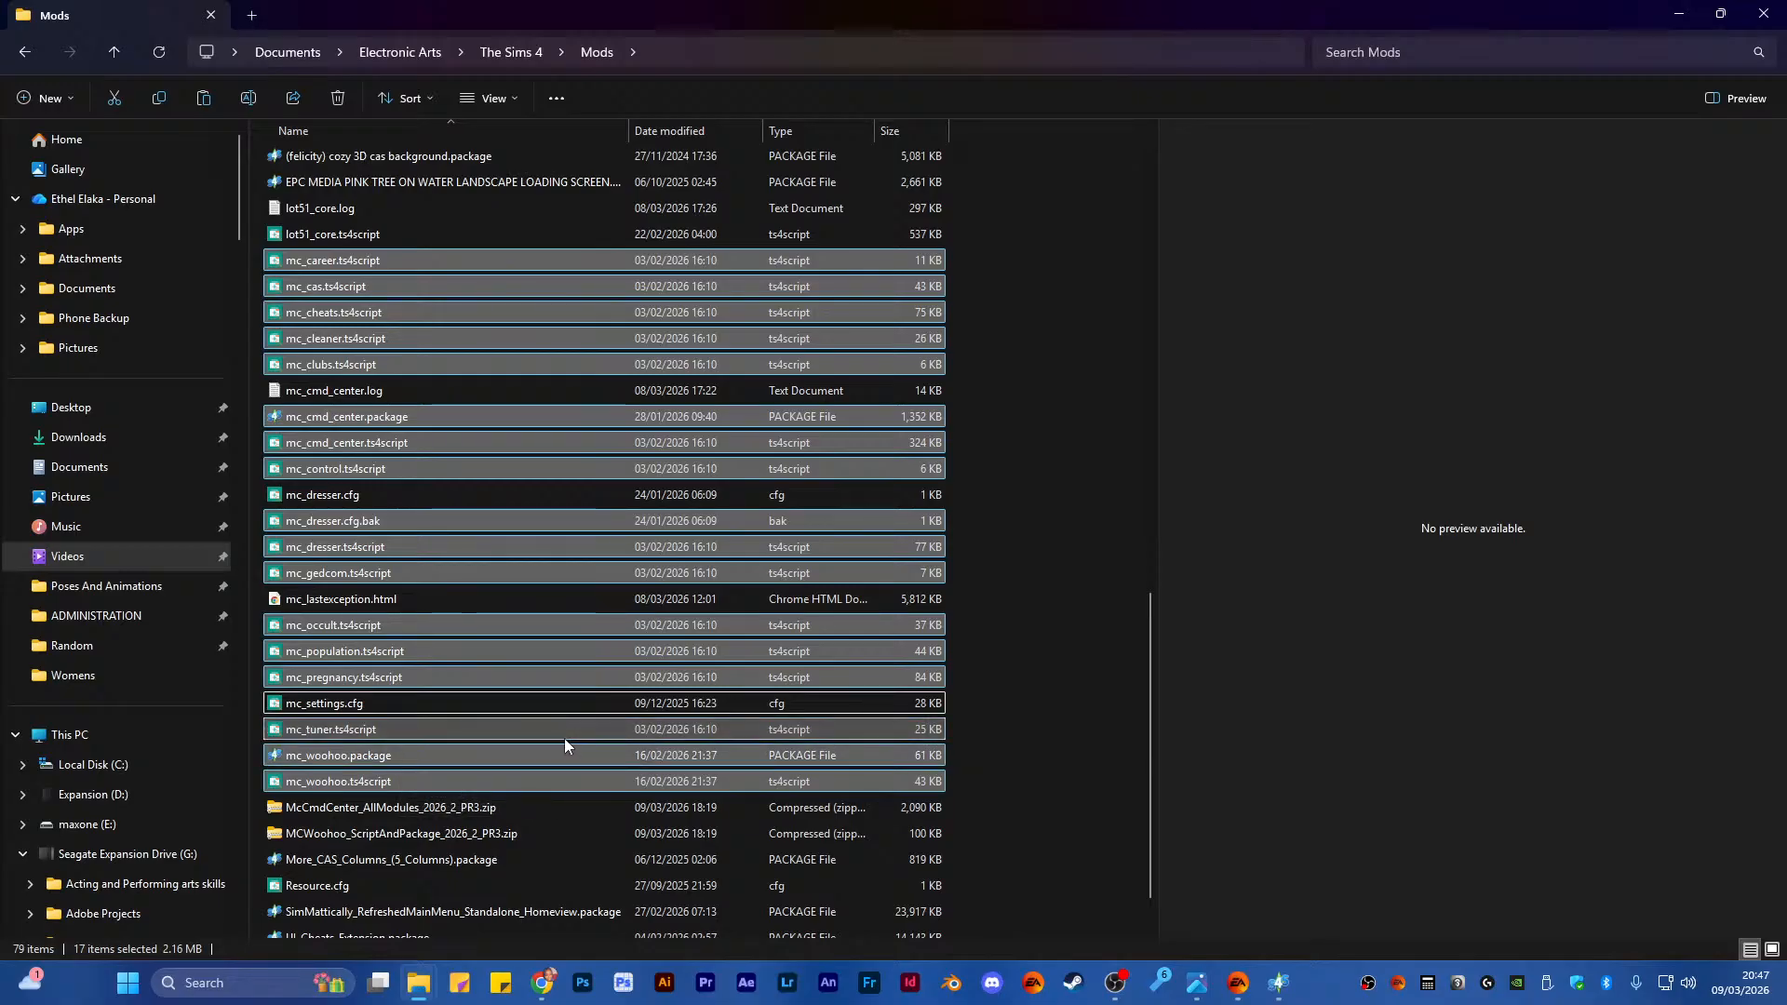
{"action": "left_click", "coordinate": [358, 520], "text": "ctrl"}
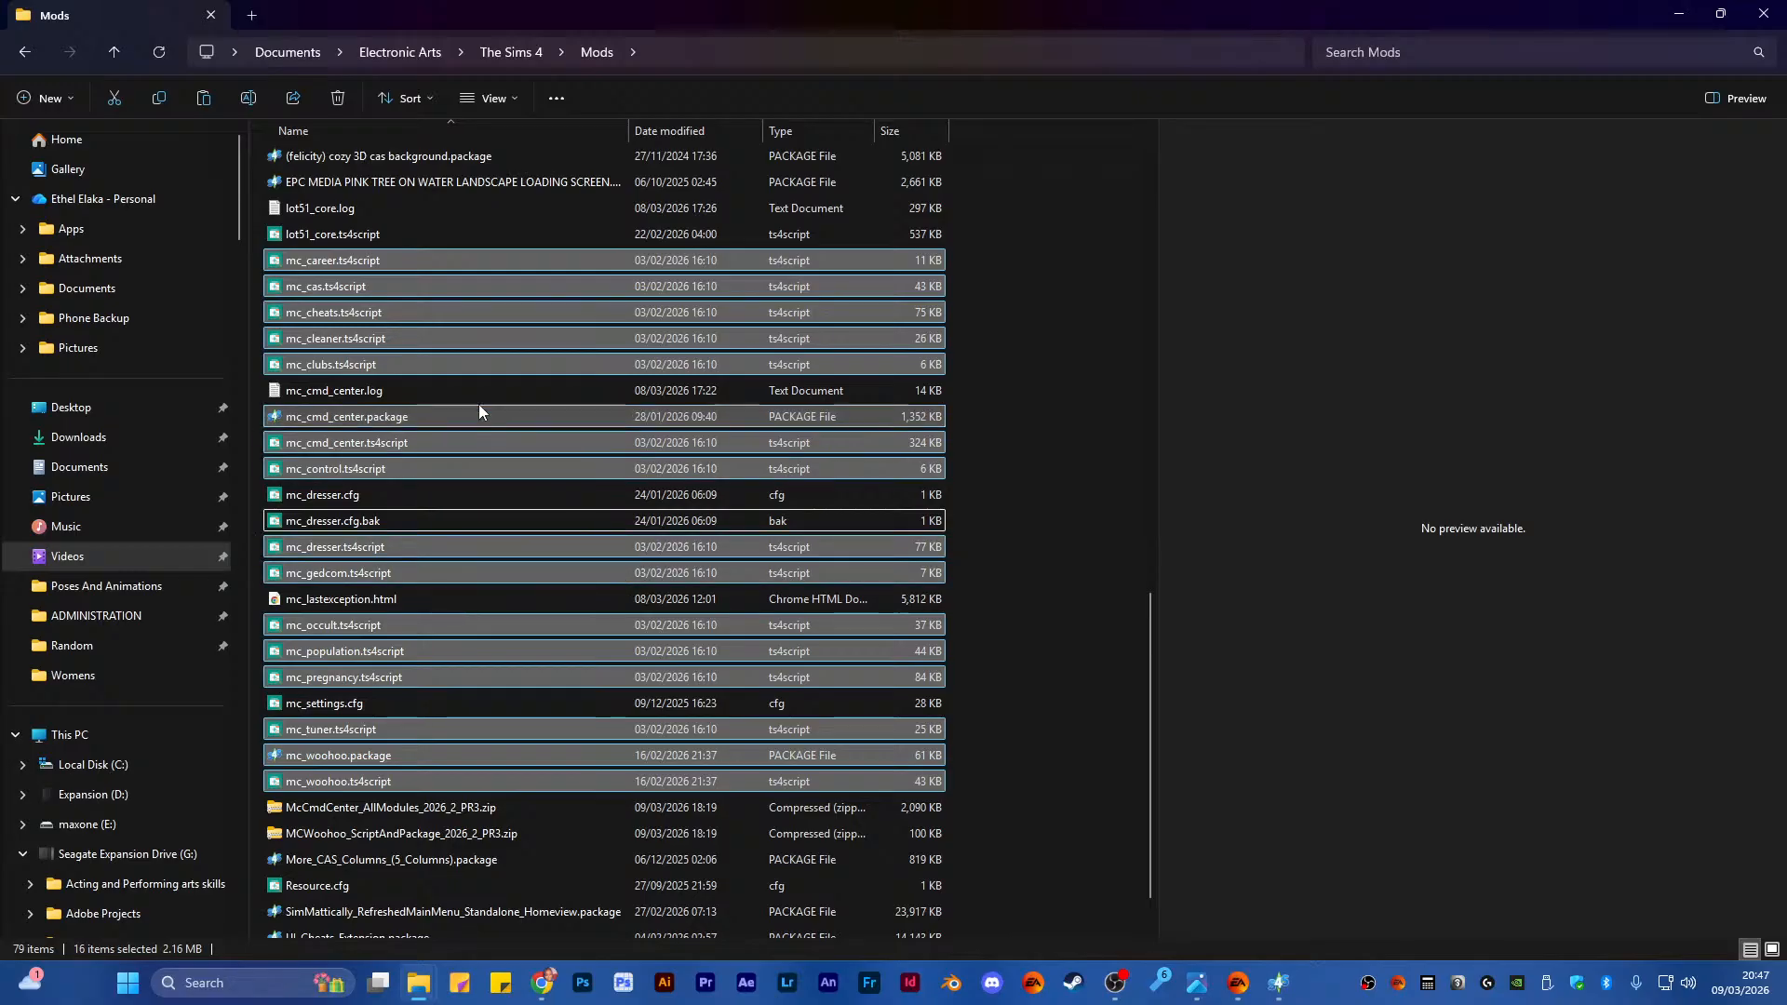
{"action": "left_click", "coordinate": [346, 98]}
{"action": "key", "text": "Return"}
Extract McCmdCenter_AllModules_2026_2_PR3.zip and MCWoohoo_ScriptAndPackage_2026_2_PR3.zip into their own folders with 7-Zip, and delete both archives
{"action": "left_click_drag", "start_coordinate": [259, 769], "coordinate": [278, 797]}
{"action": "right_click", "coordinate": [277, 797]}
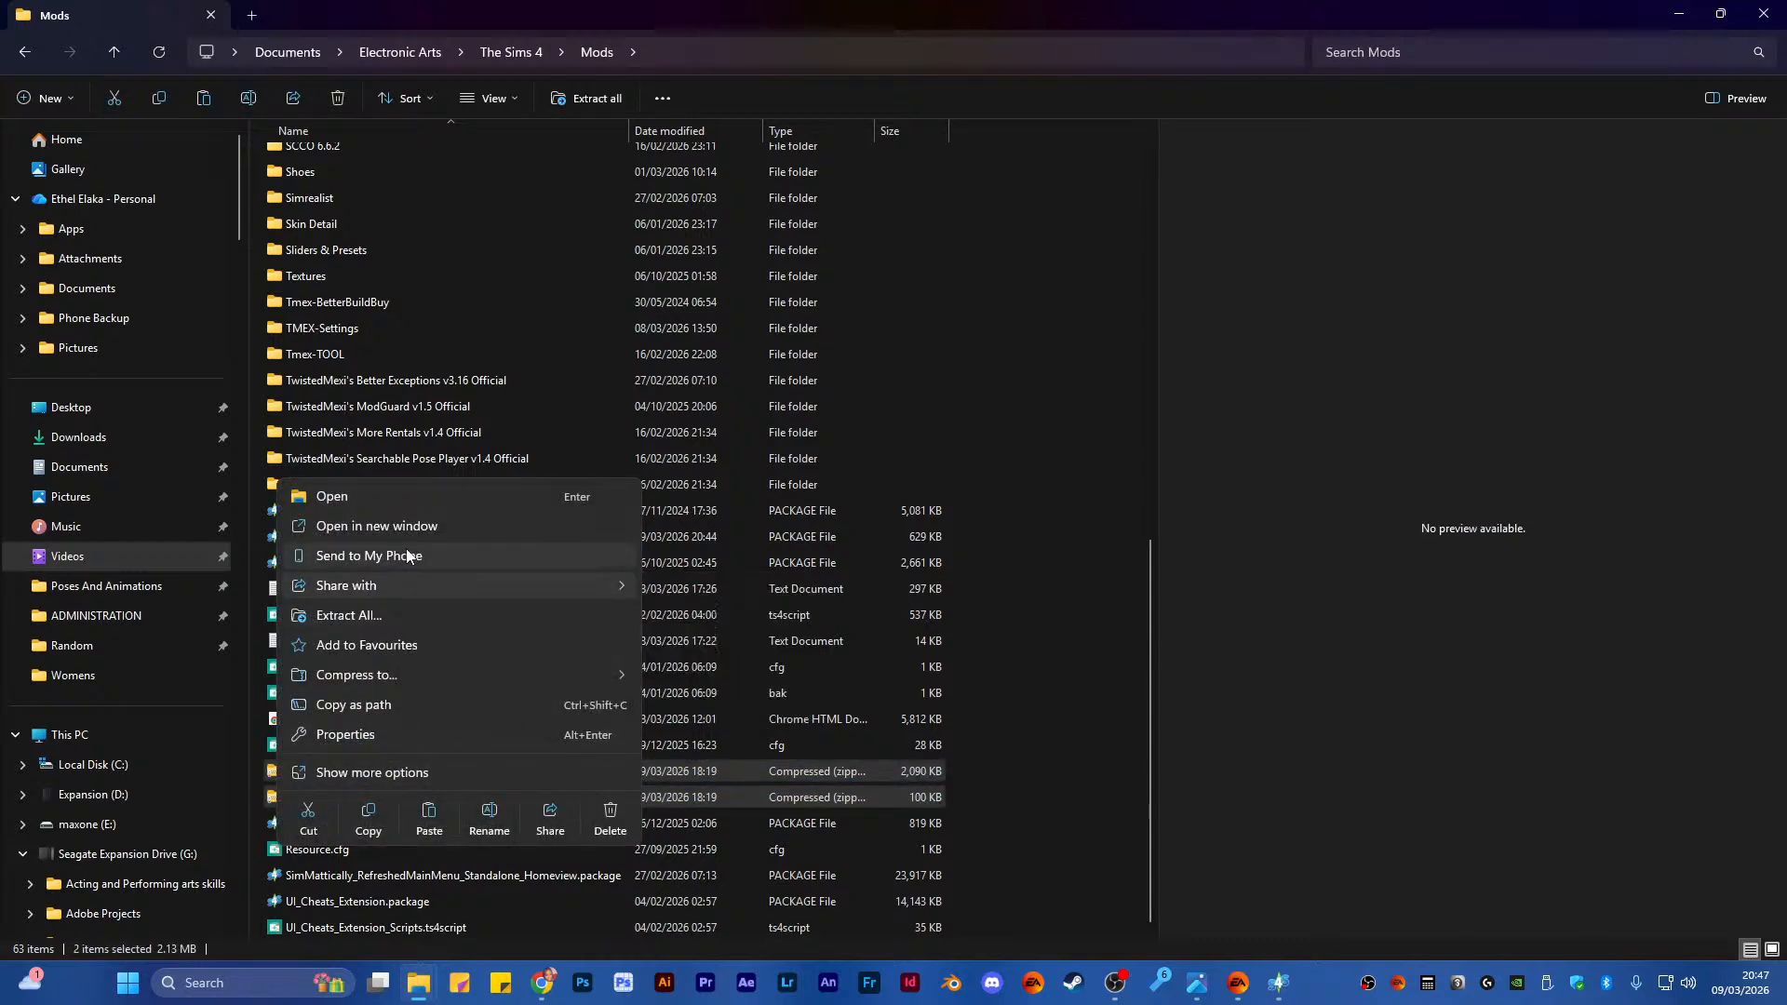
{"action": "left_click", "coordinate": [415, 772]}
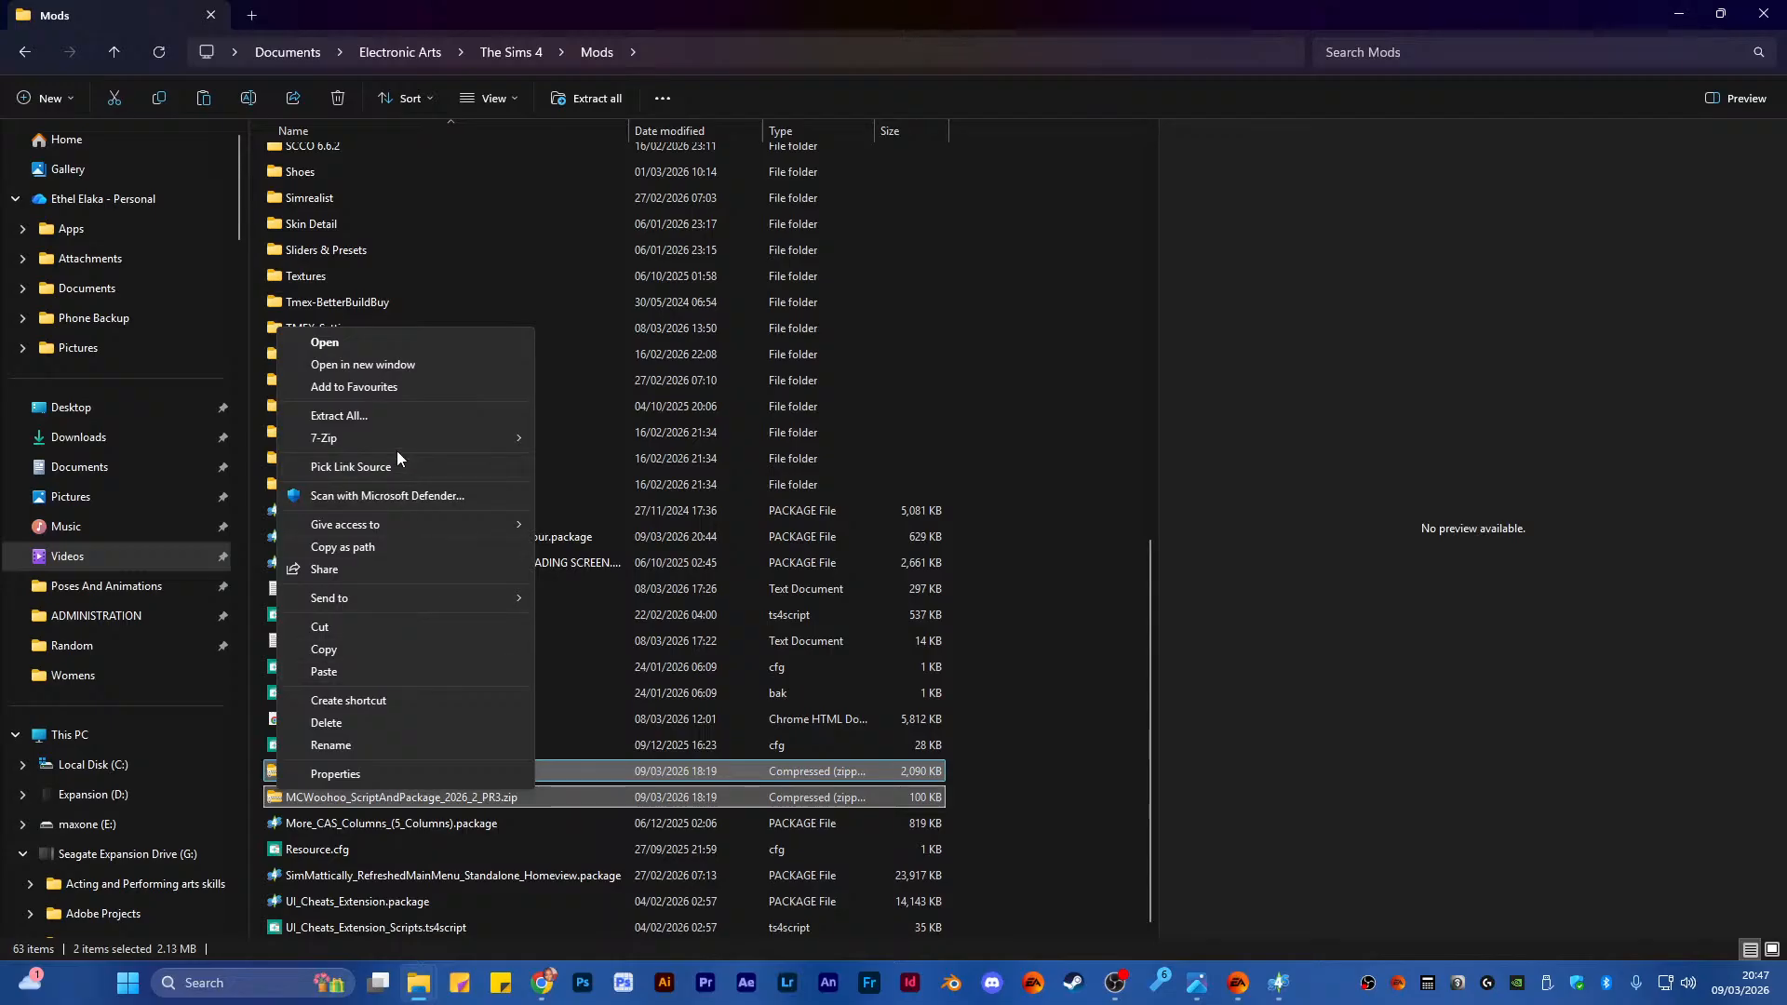
{"action": "mouse_move", "coordinate": [402, 435]}
{"action": "left_click", "coordinate": [614, 484]}
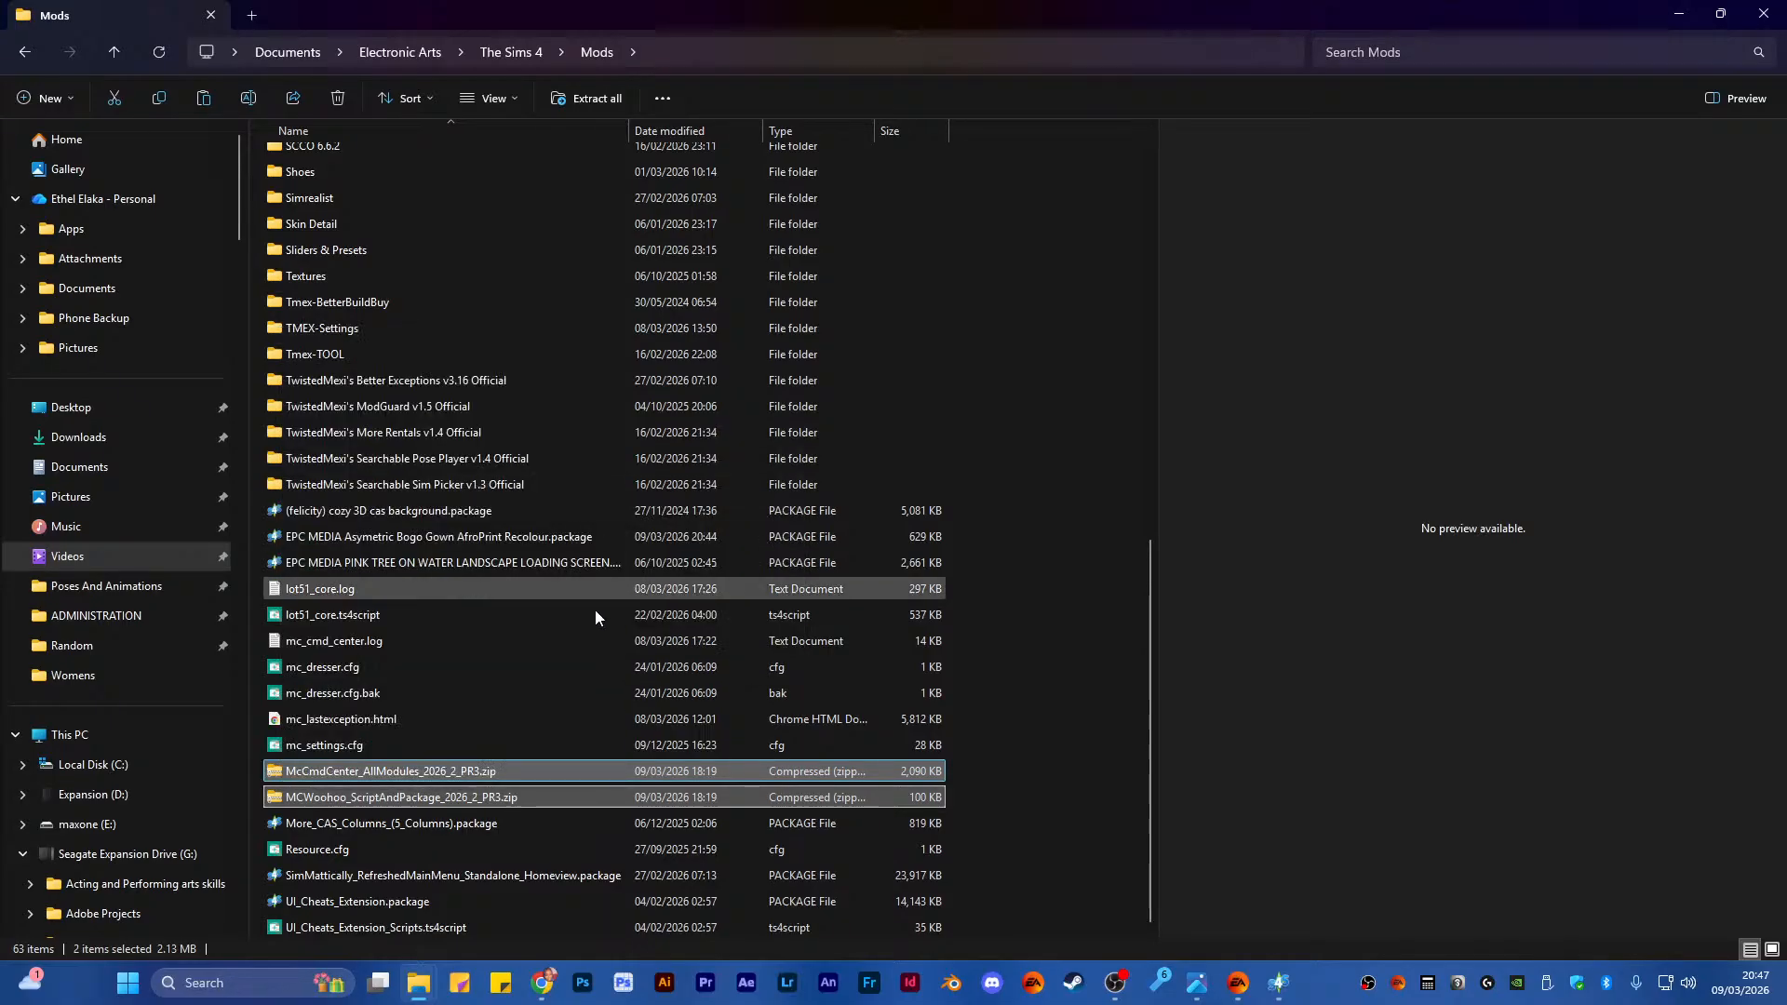
{"action": "key", "text": "Delete"}
{"action": "key", "text": "Return"}
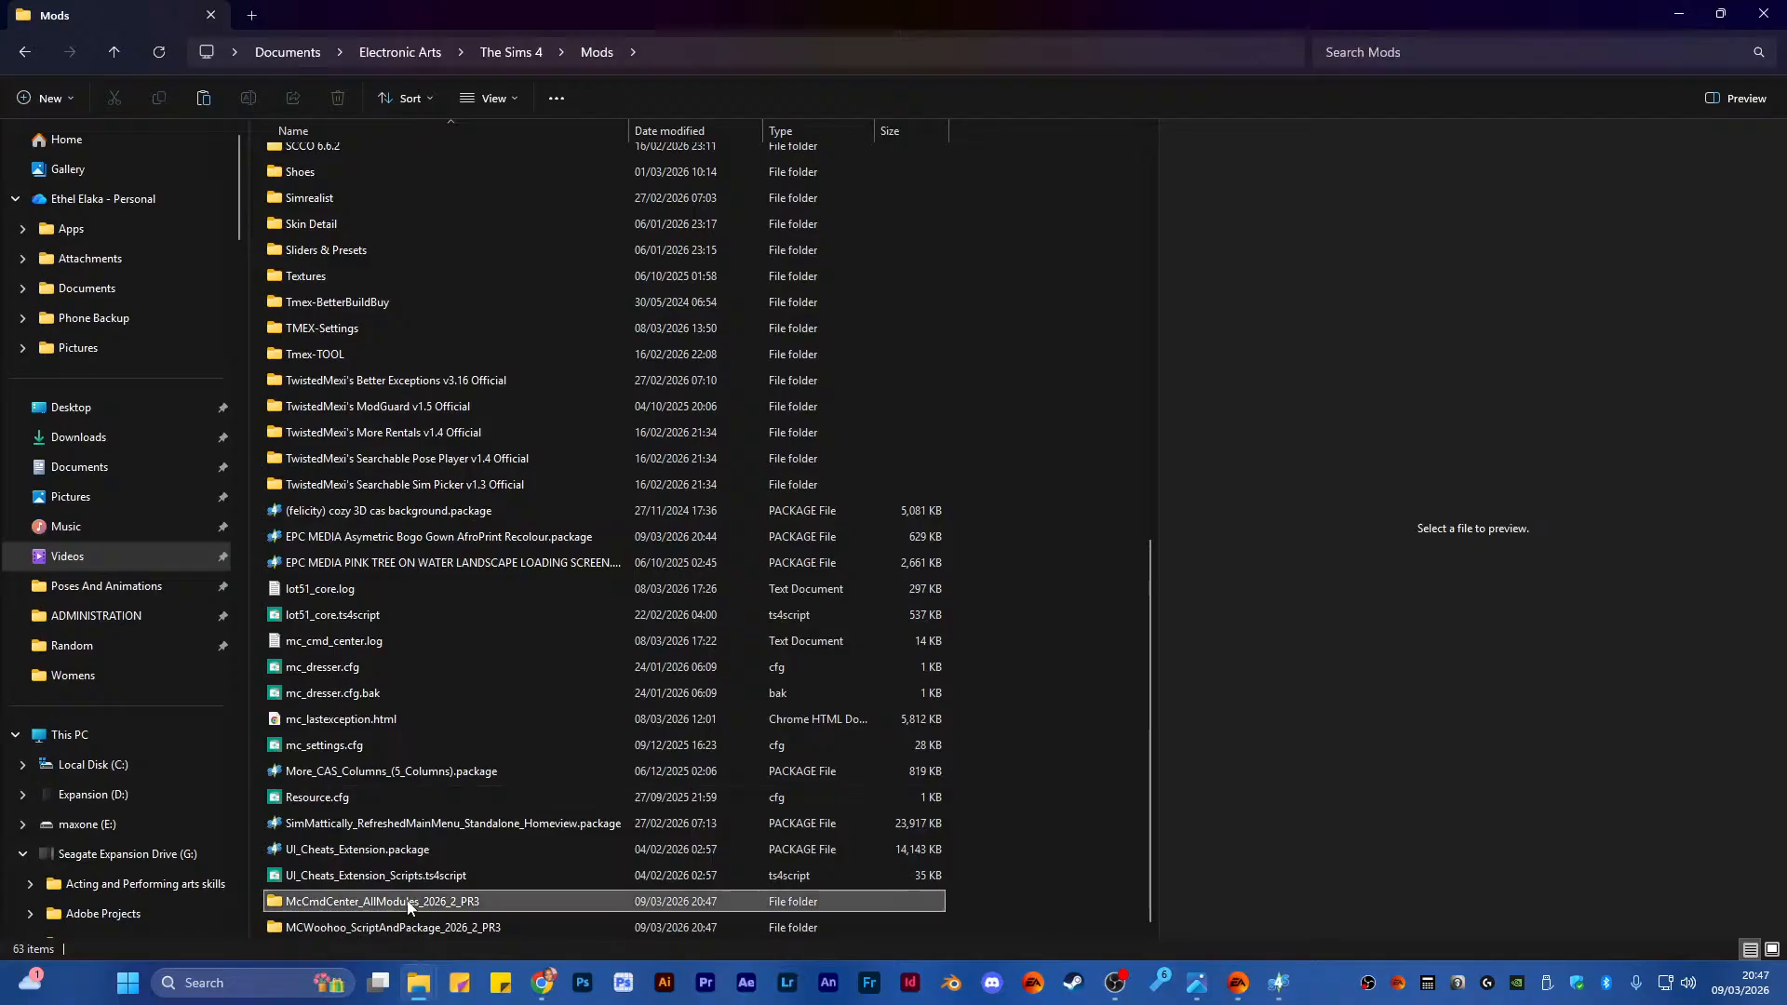
Move the files inside the extracted McCmdCenter and MCWoohoo folders up into the Mods folder
{"action": "double_click", "coordinate": [399, 901]}
{"action": "left_click_drag", "start_coordinate": [339, 545], "coordinate": [597, 53]}
{"action": "left_click", "coordinate": [596, 51]}
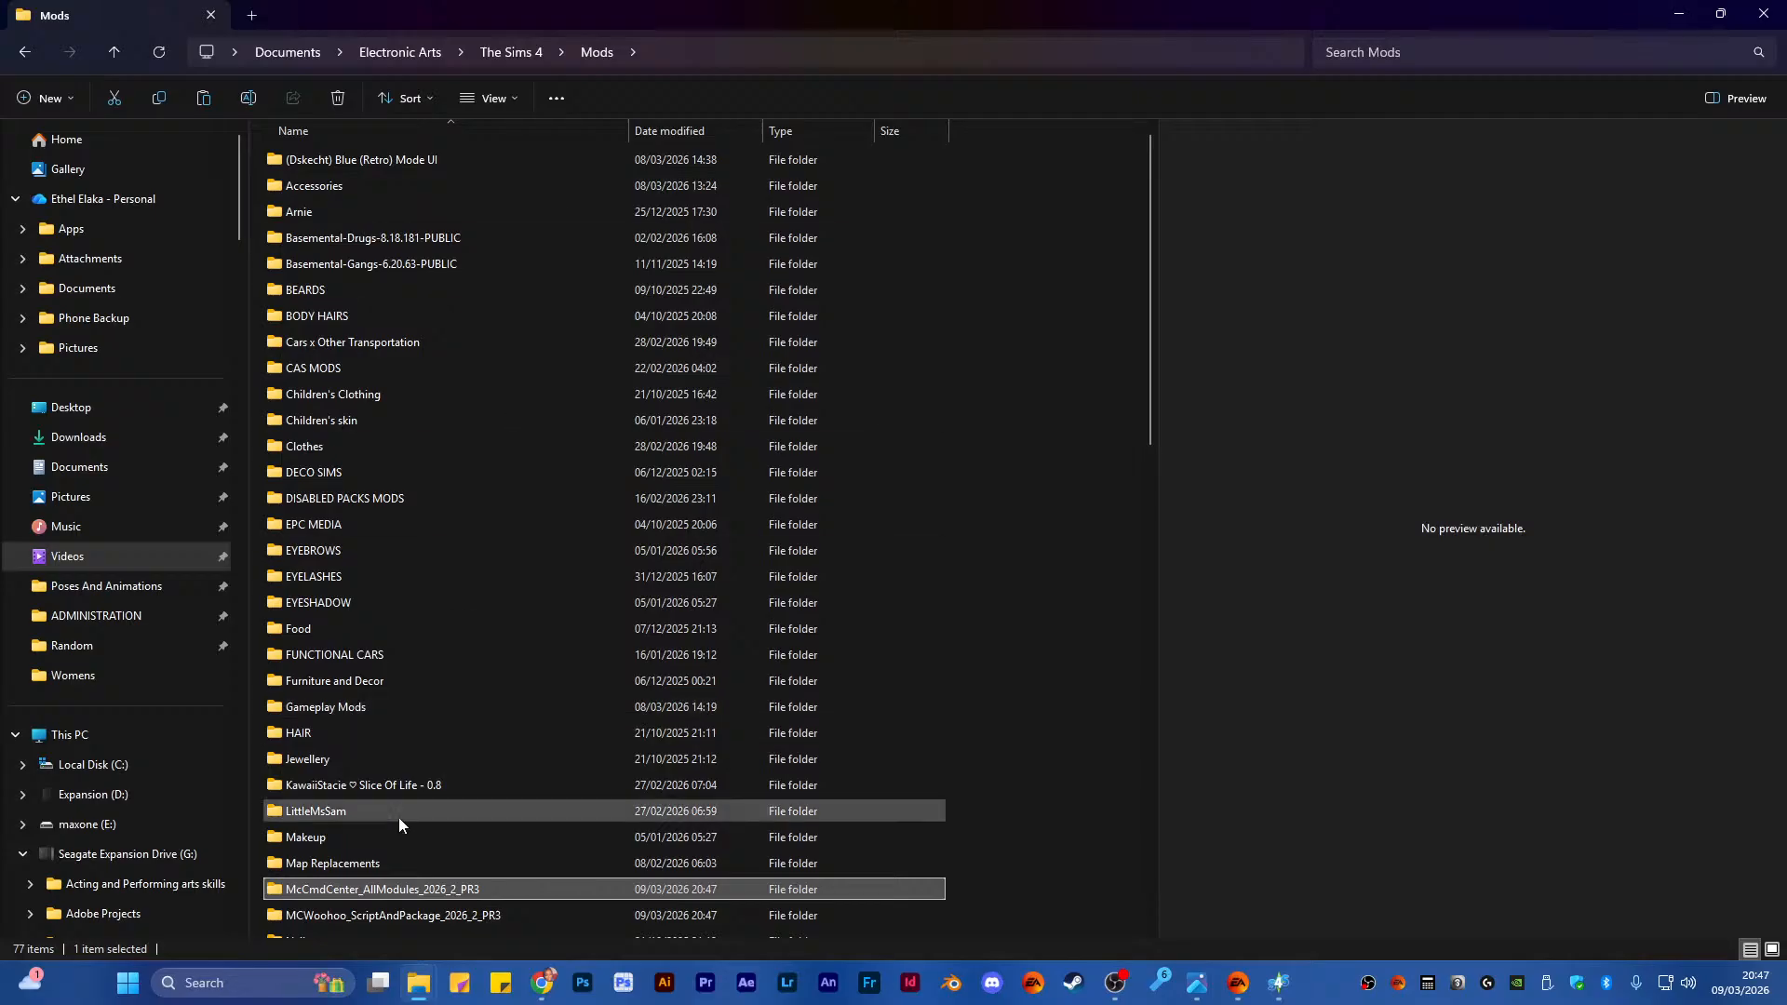
{"action": "double_click", "coordinate": [404, 914]}
{"action": "left_click_drag", "start_coordinate": [349, 209], "coordinate": [600, 50]}
{"action": "left_click", "coordinate": [596, 52]}
Delete the emptied McCmdCenter and MCWoohoo folders and check the updated mc_ files in Mods
{"action": "scroll", "coordinate": [466, 378], "scroll_direction": "down", "scroll_amount": 2}
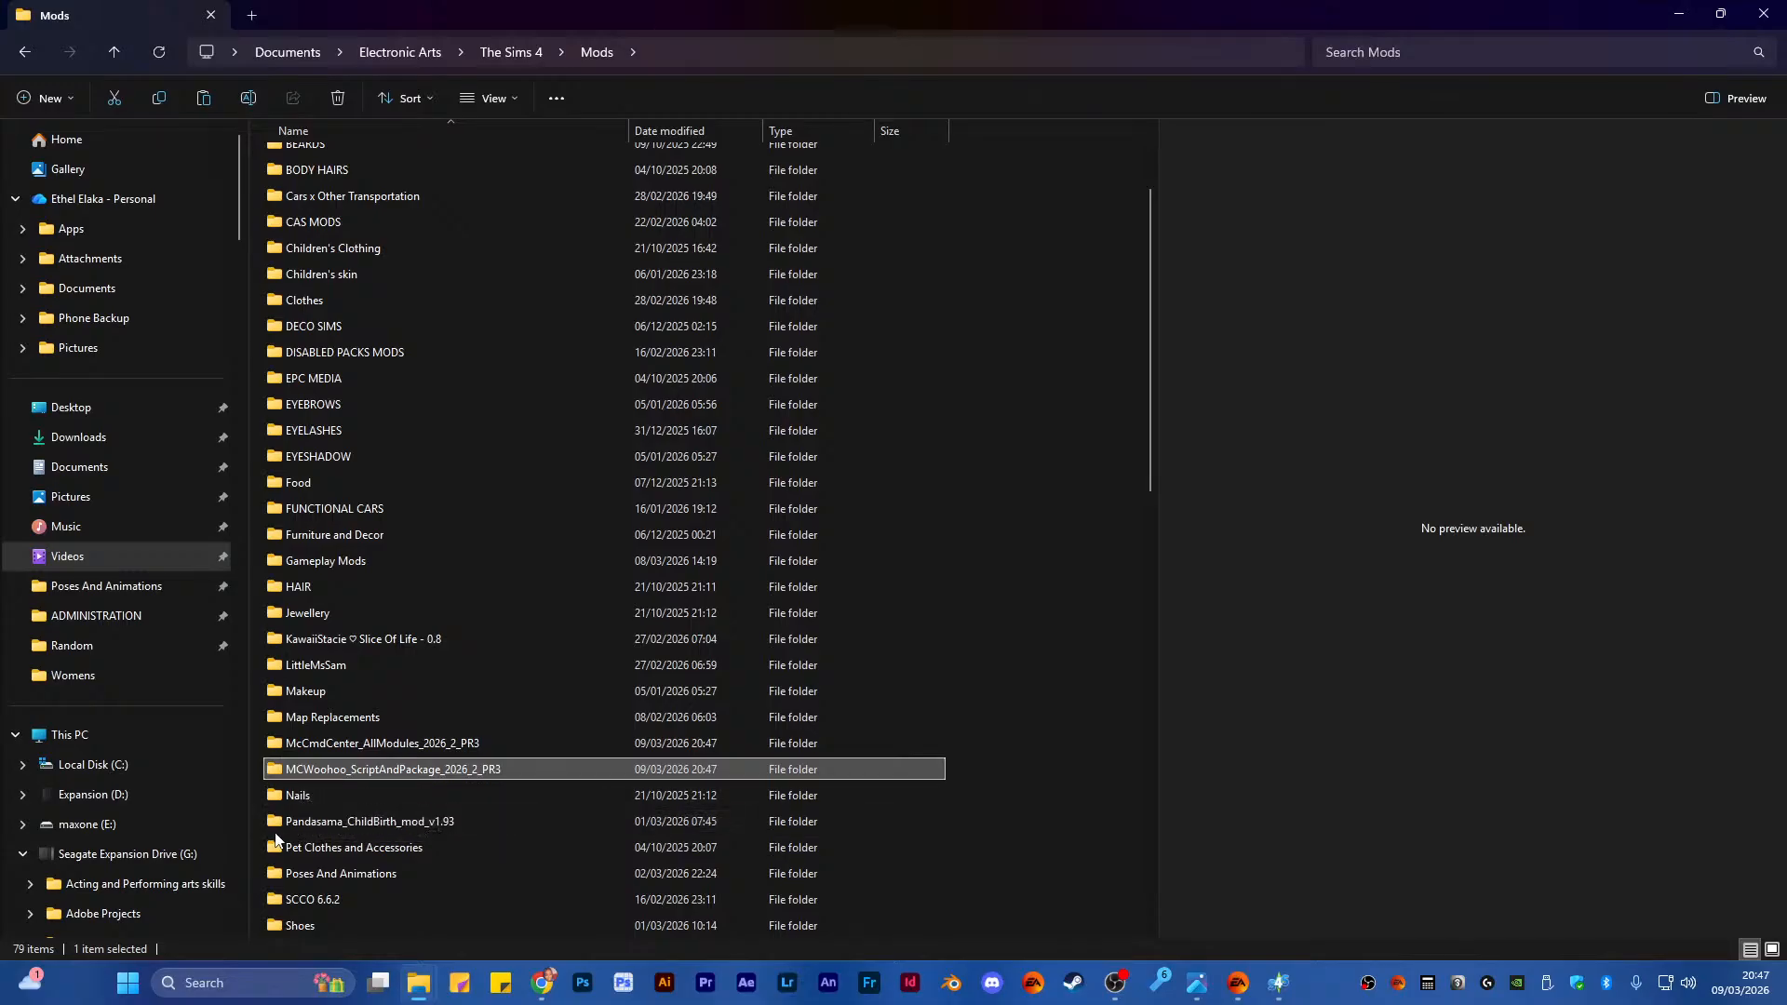
{"action": "key", "text": "shift+Up"}
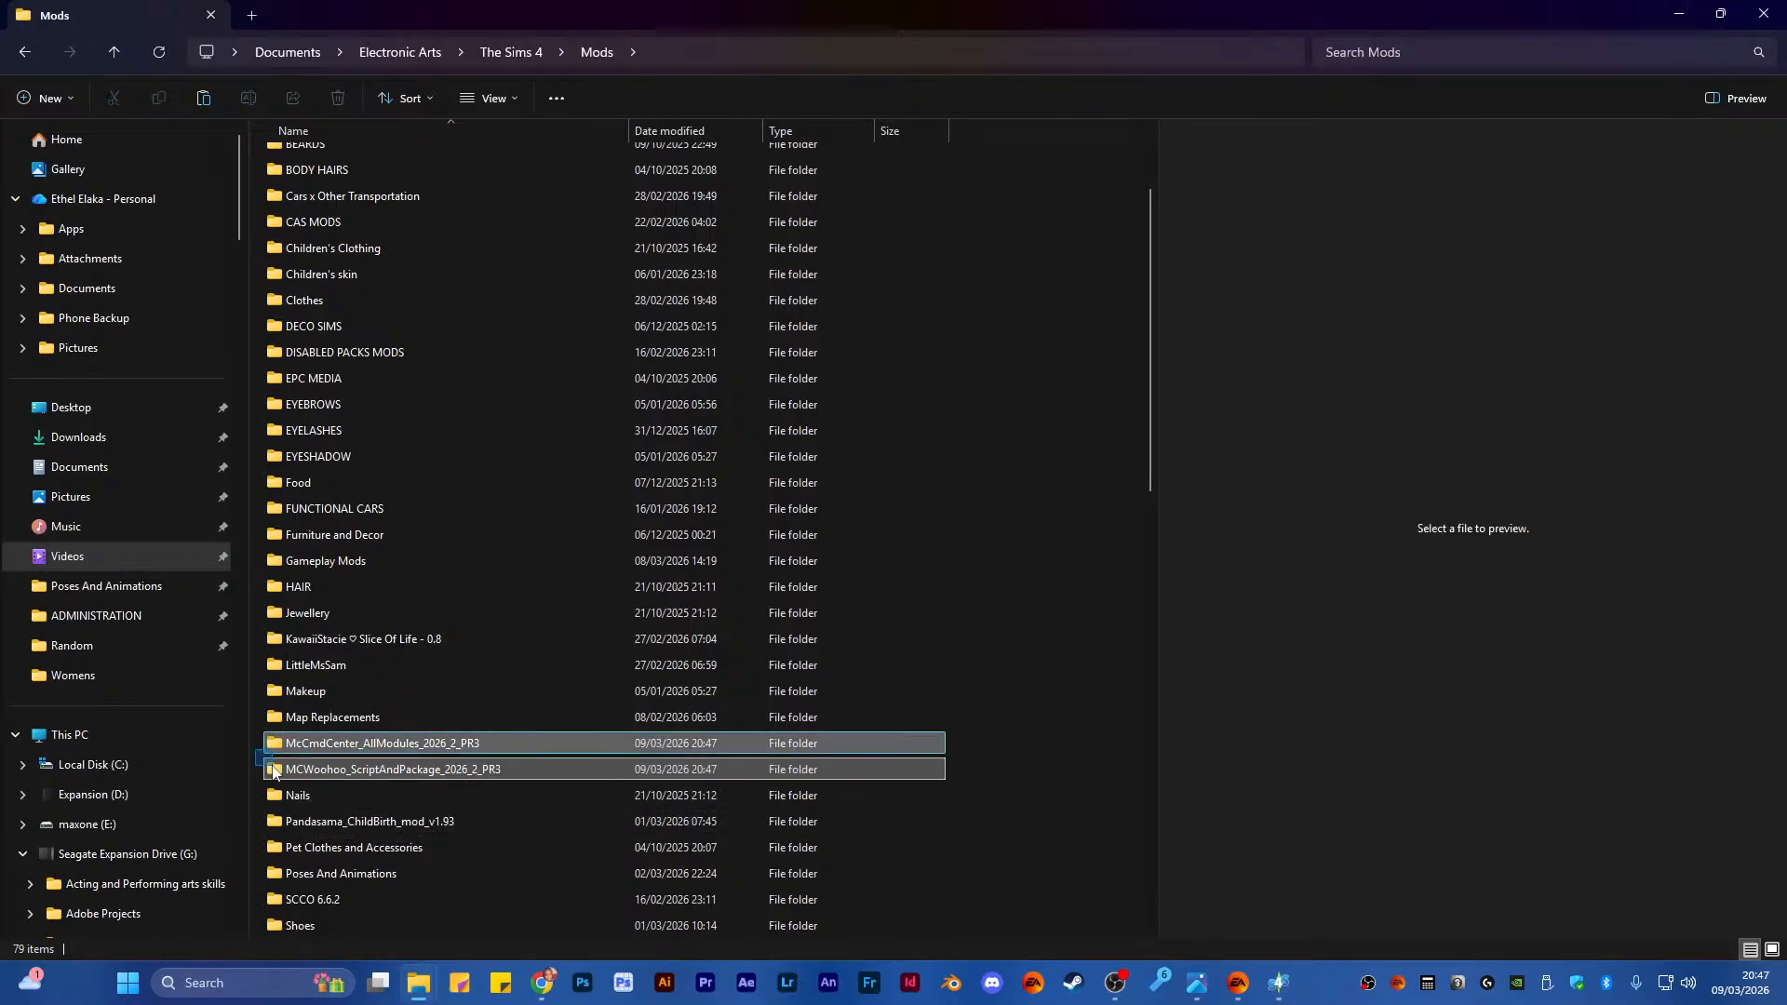
{"action": "key", "text": "Delete"}
{"action": "key", "text": "Return"}
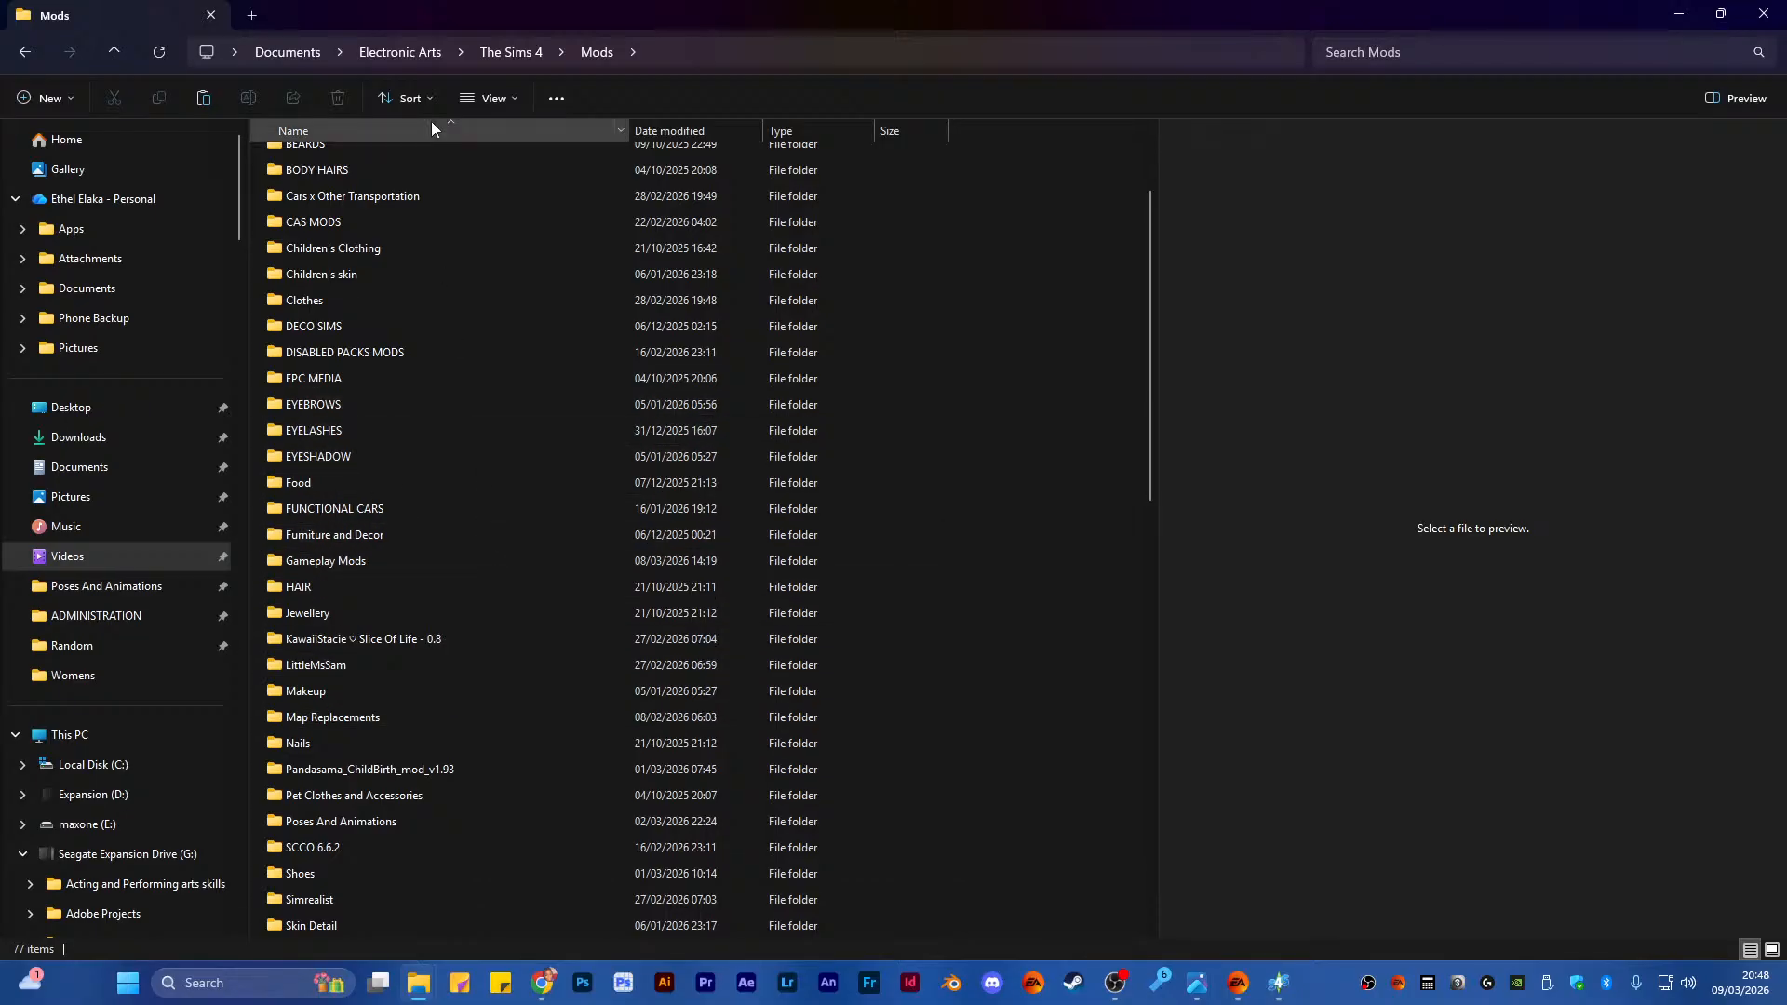
{"action": "scroll", "coordinate": [493, 391], "scroll_direction": "down", "scroll_amount": 13}
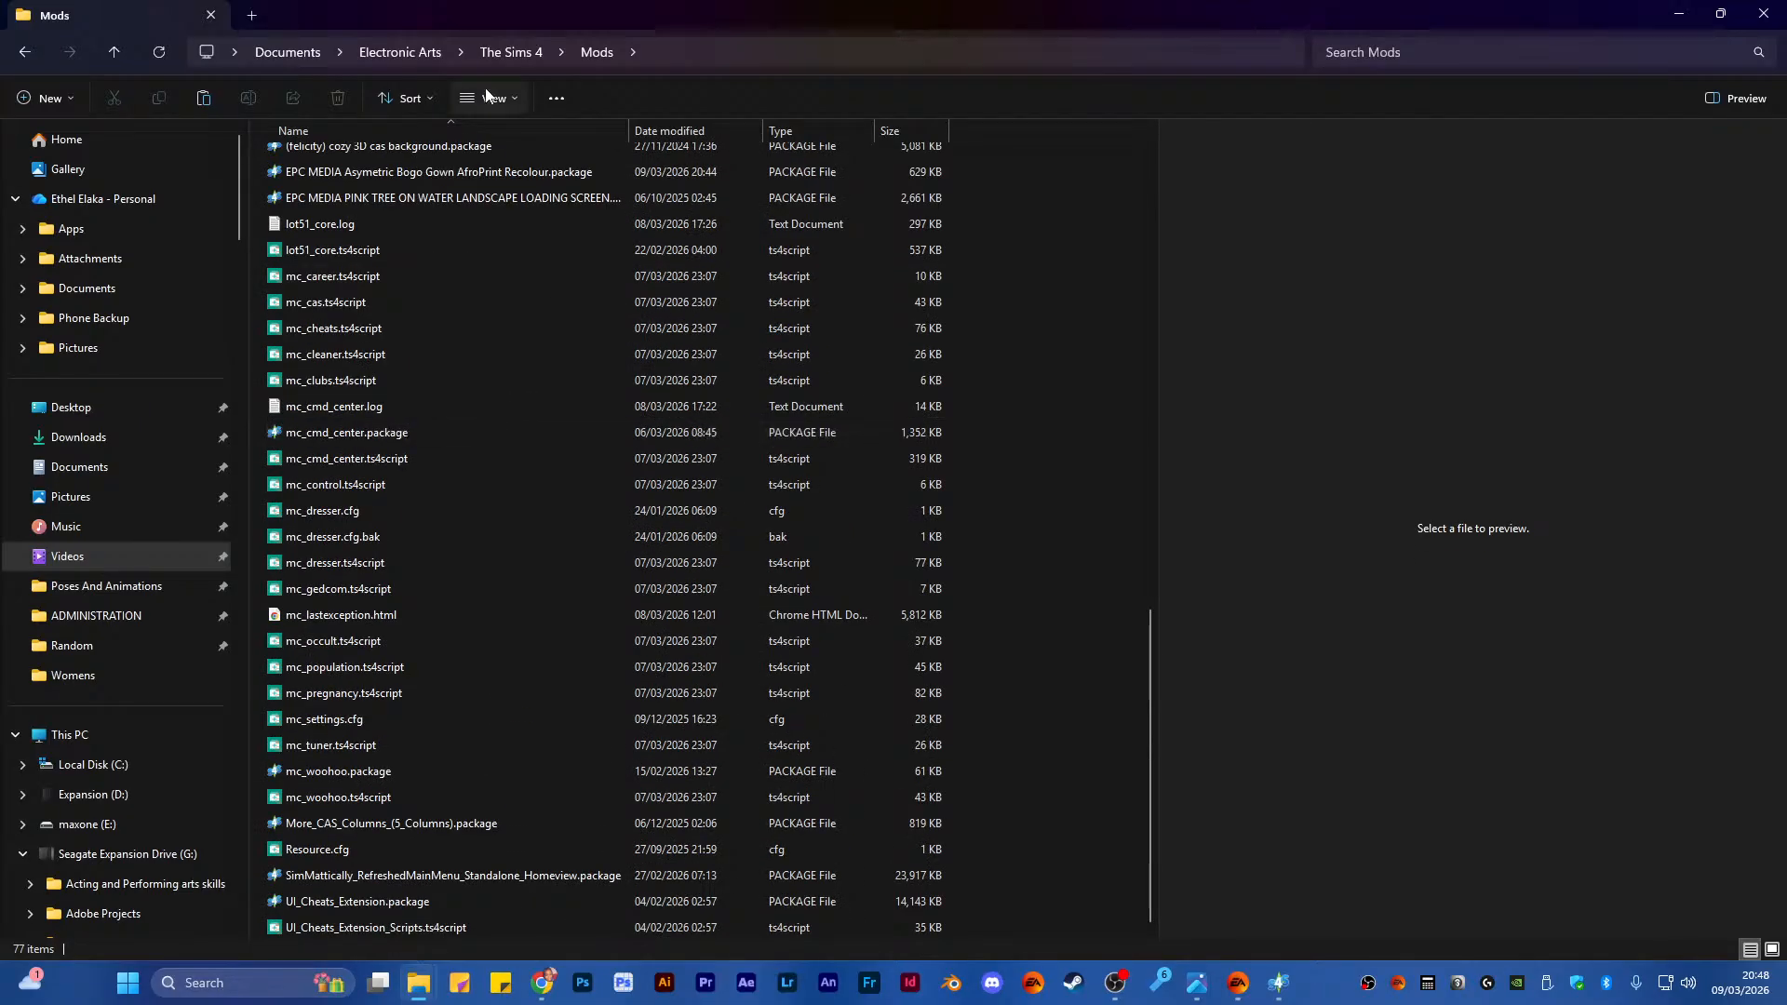
In The Sims 4 folder, delete houseDescription-client.package, localsimtexturecache.package and localthumbcache.package
{"action": "left_click", "coordinate": [510, 53]}
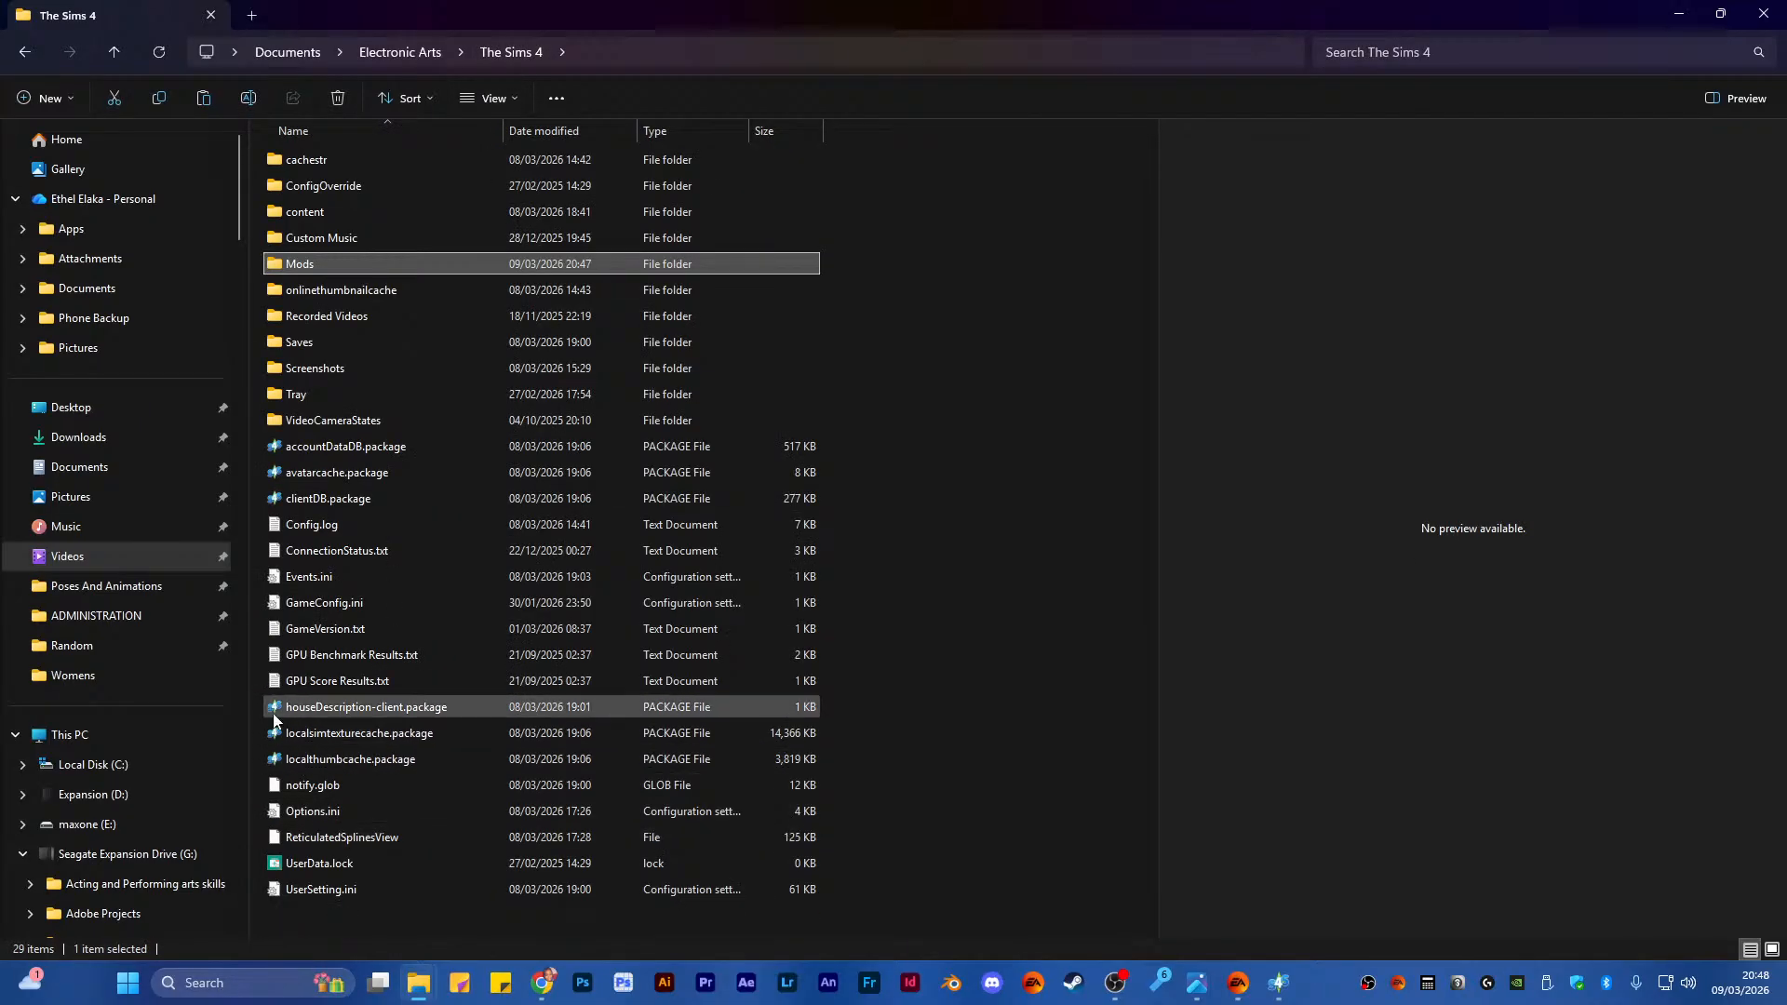
{"action": "left_click_drag", "start_coordinate": [260, 708], "coordinate": [350, 777]}
{"action": "key", "text": "Delete"}
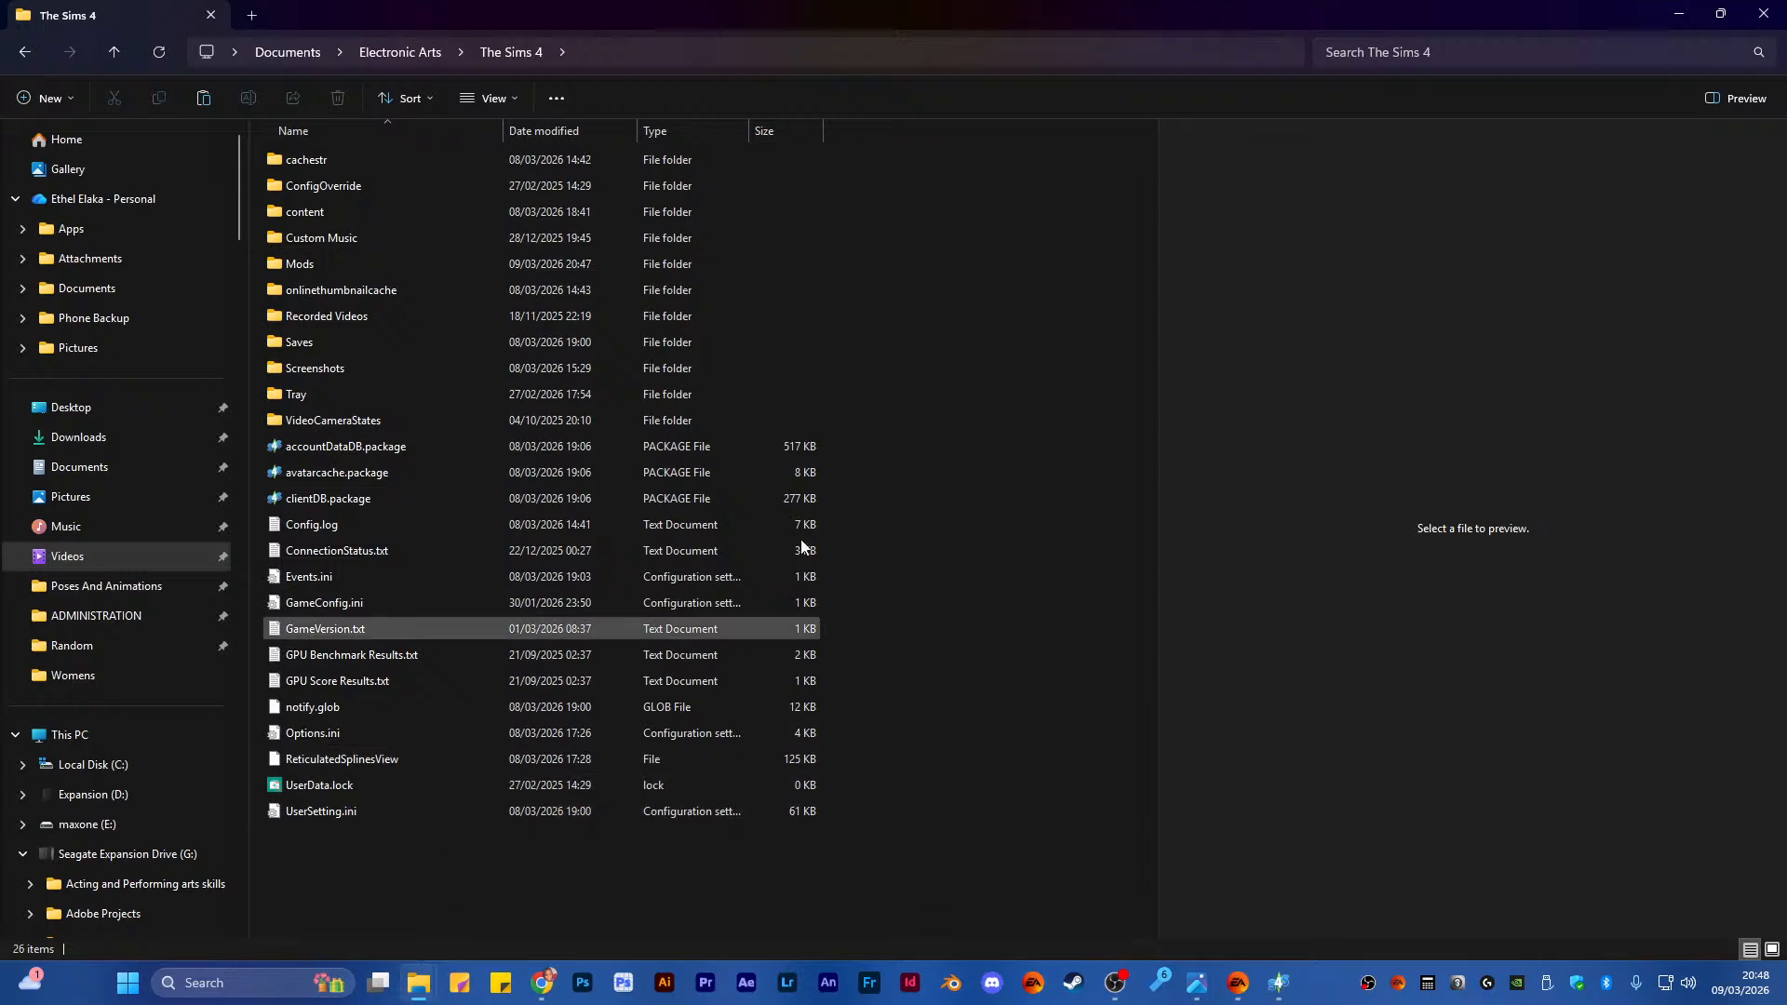
Switch to the EA app and close the open Sims 4 Studio and recolours thumbnail image windows
{"action": "left_click", "coordinate": [1237, 982]}
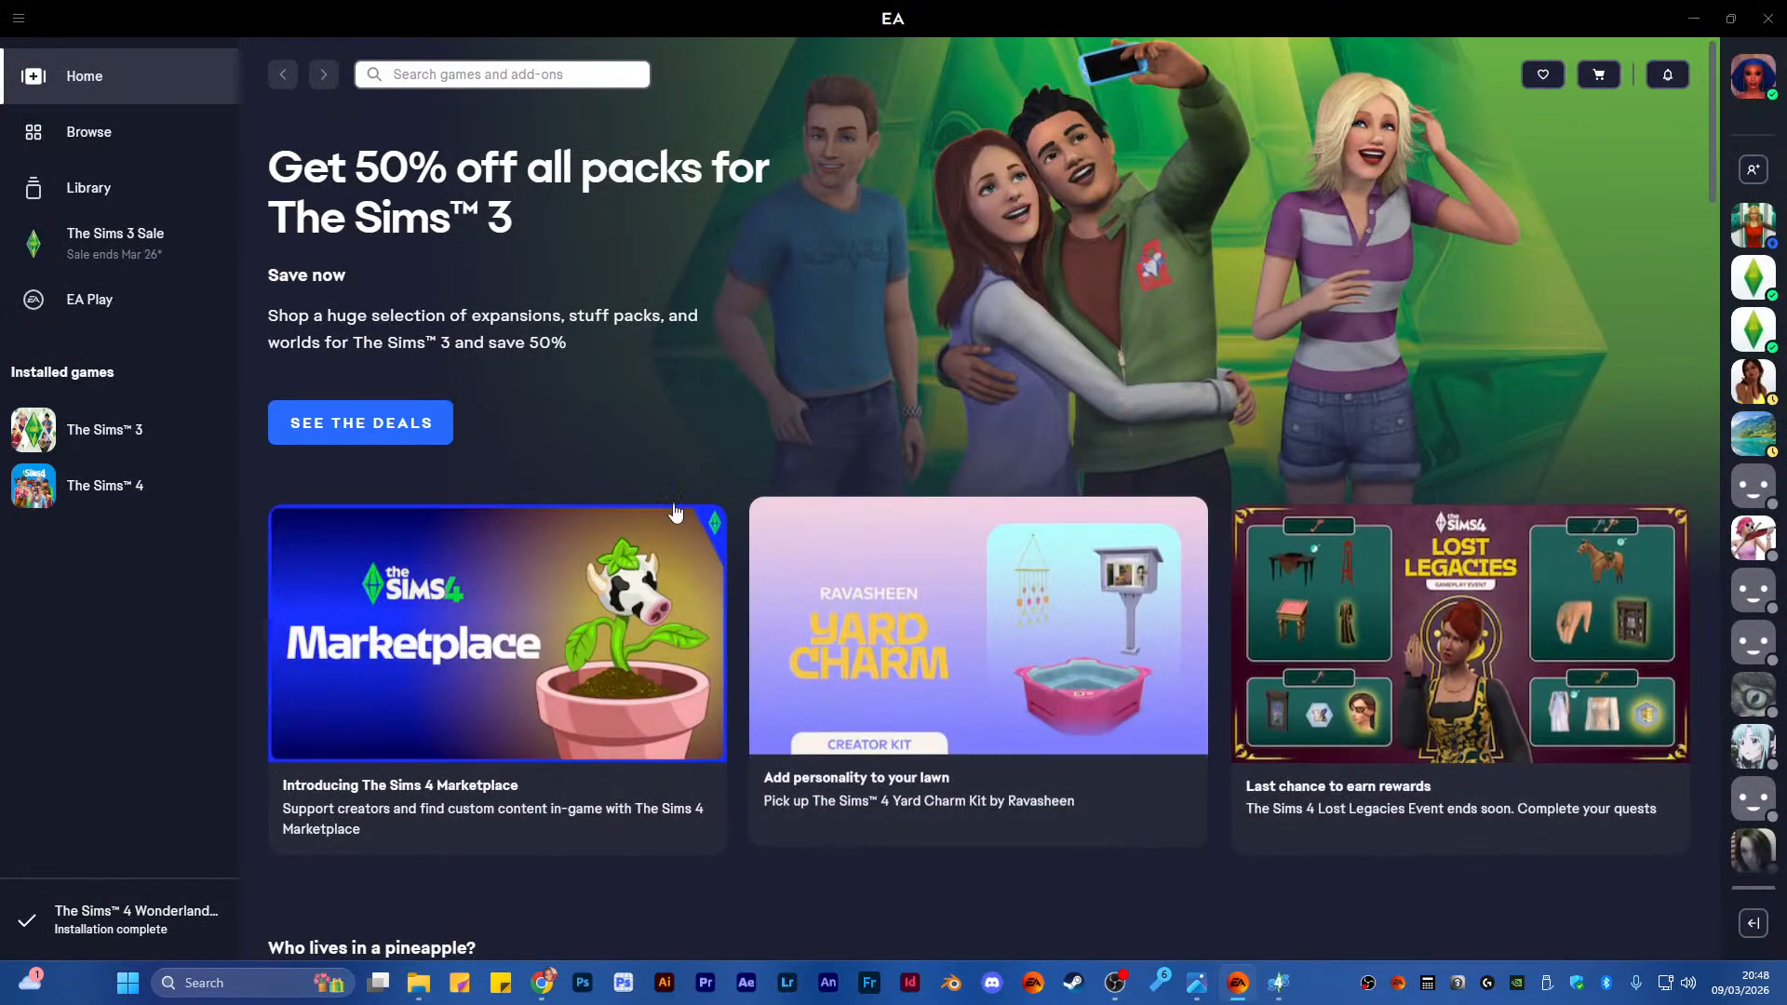
{"action": "left_click", "coordinate": [1279, 983]}
{"action": "left_click", "coordinate": [1316, 221]}
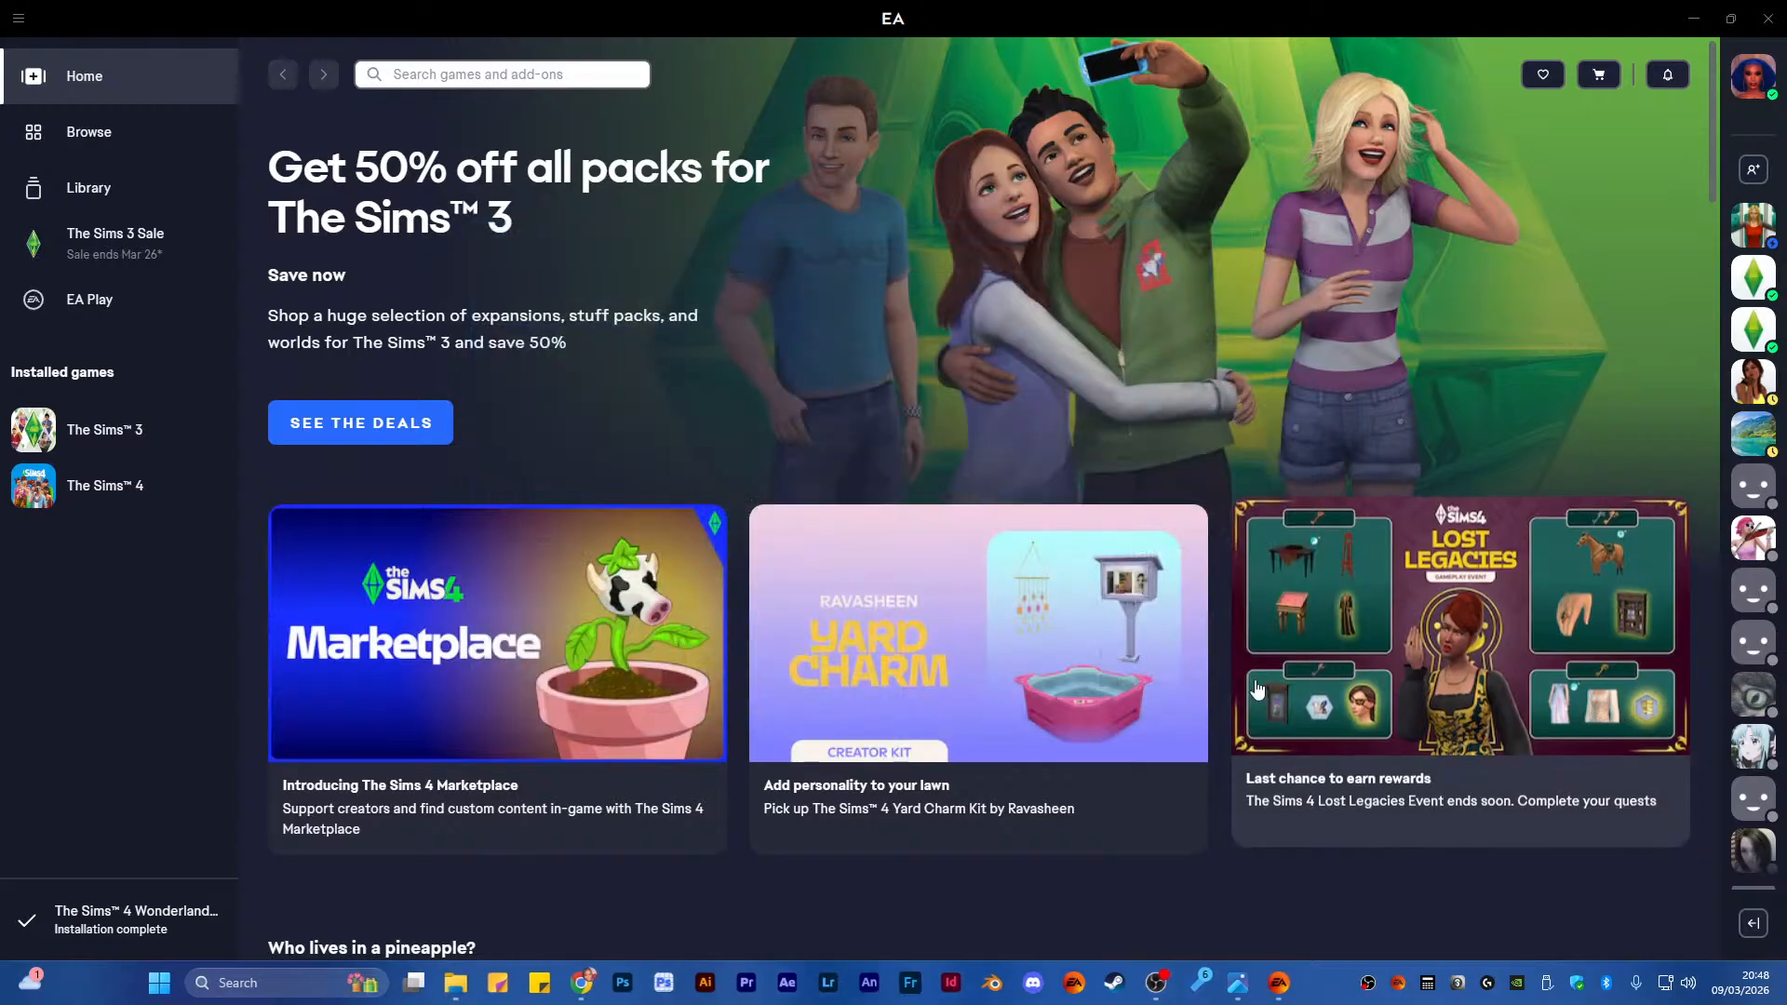
{"action": "left_click", "coordinate": [1228, 988]}
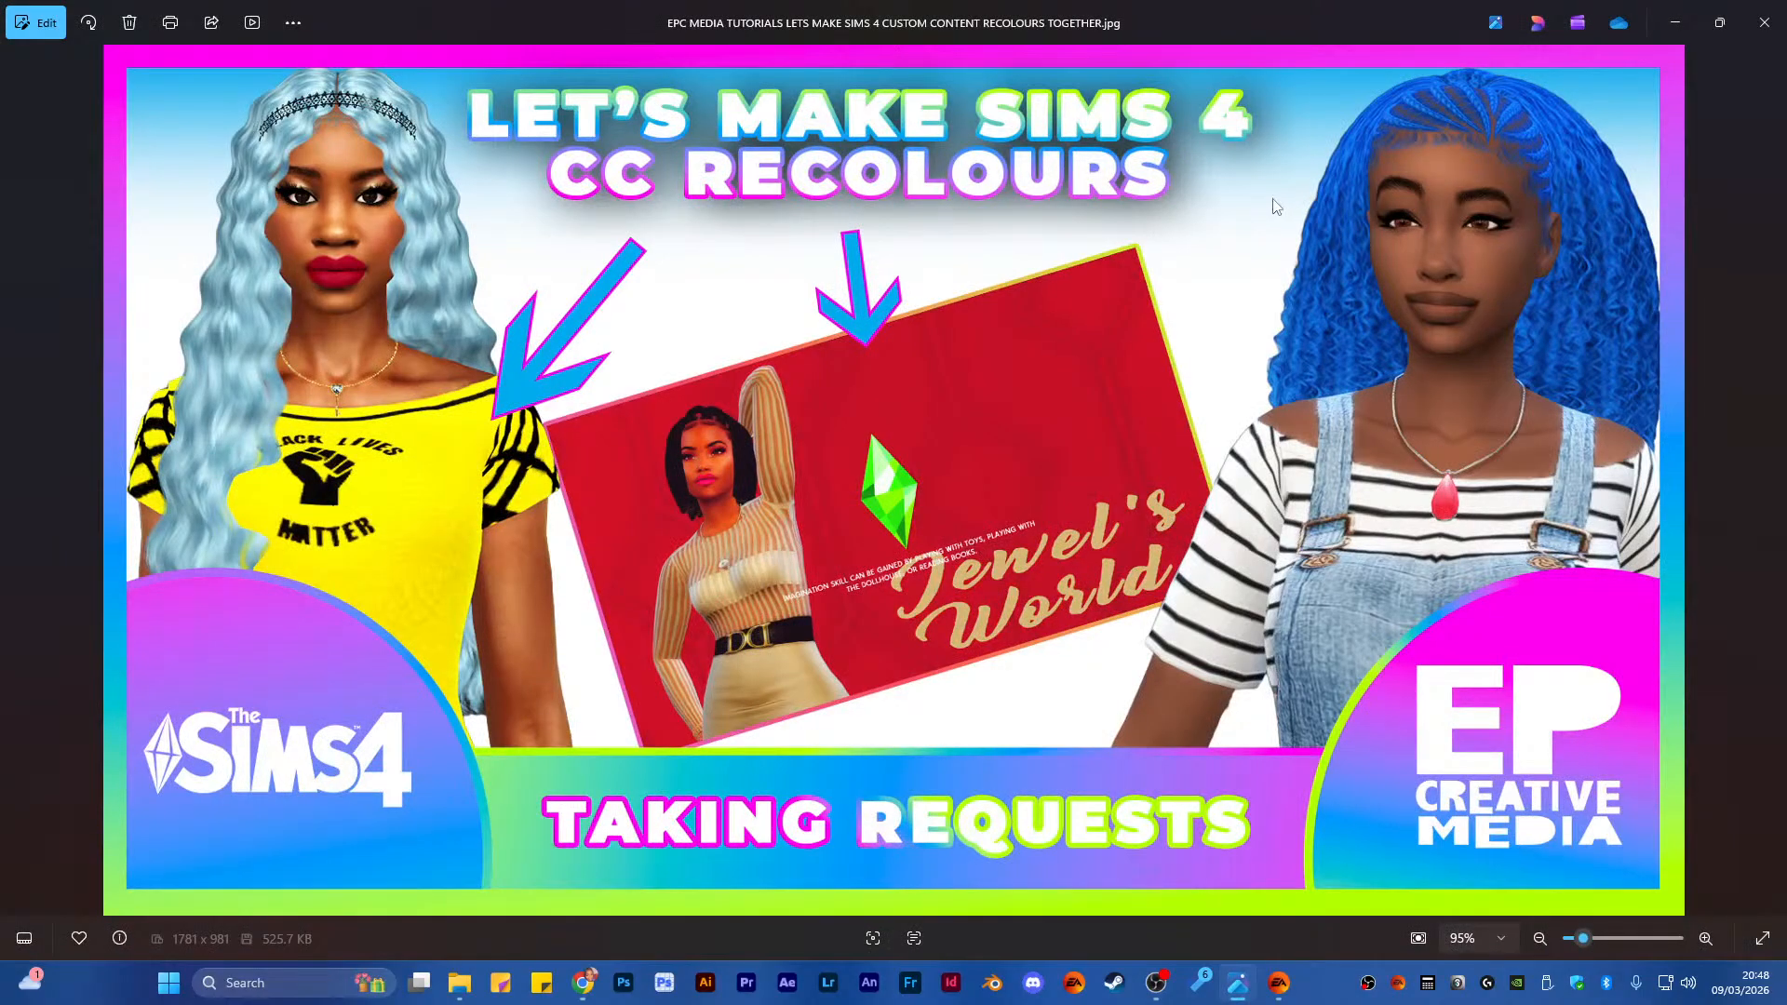
{"action": "left_click", "coordinate": [1749, 39]}
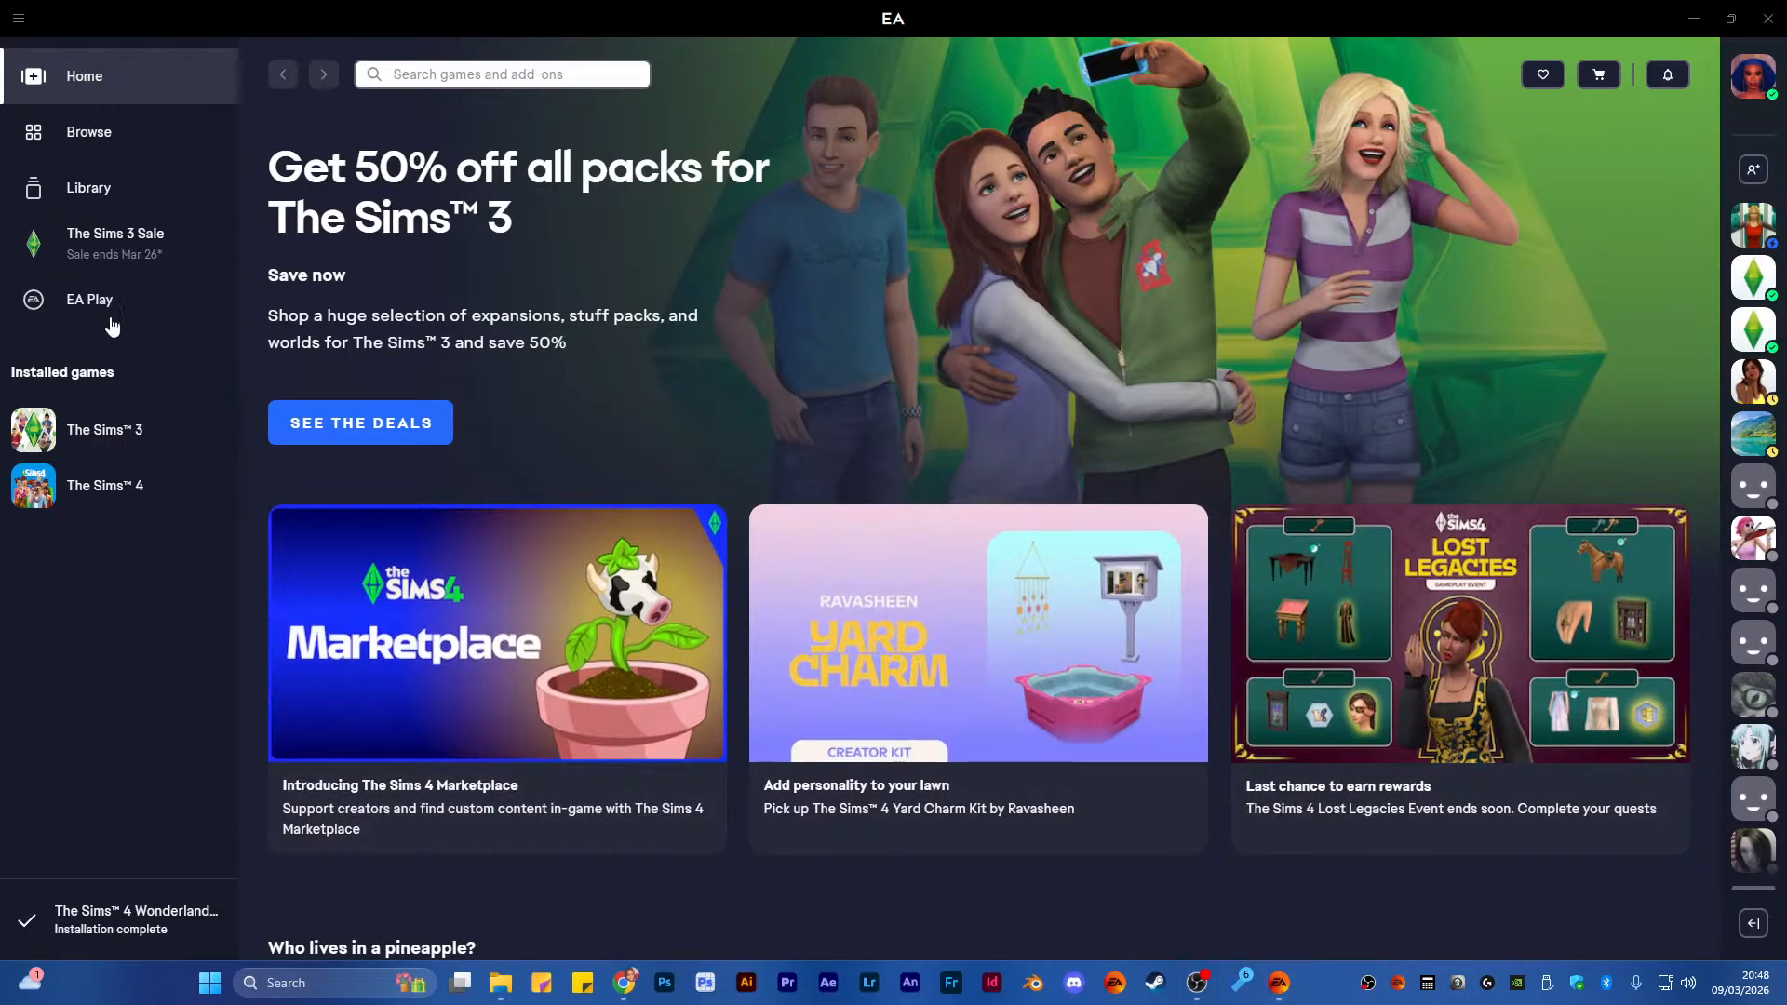
In the EA library, check The Sims 4's overview and properties, close the properties, and launch the game
{"action": "left_click", "coordinate": [105, 186]}
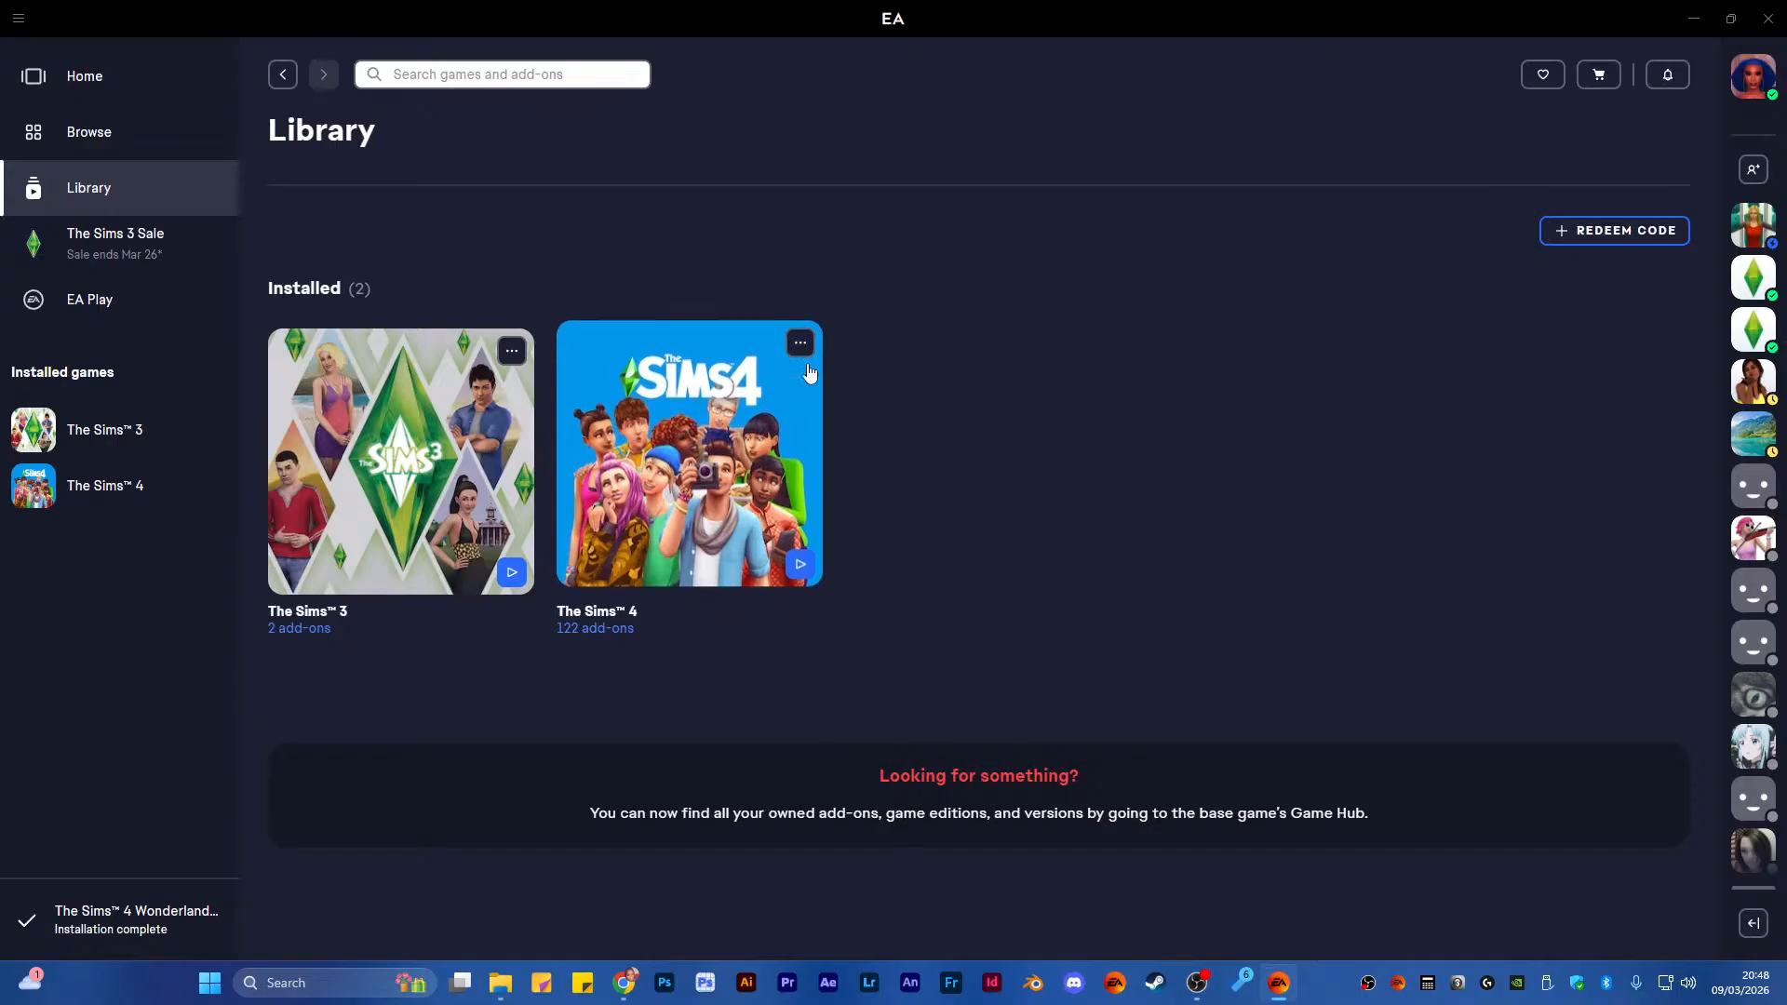
{"action": "left_click", "coordinate": [809, 372]}
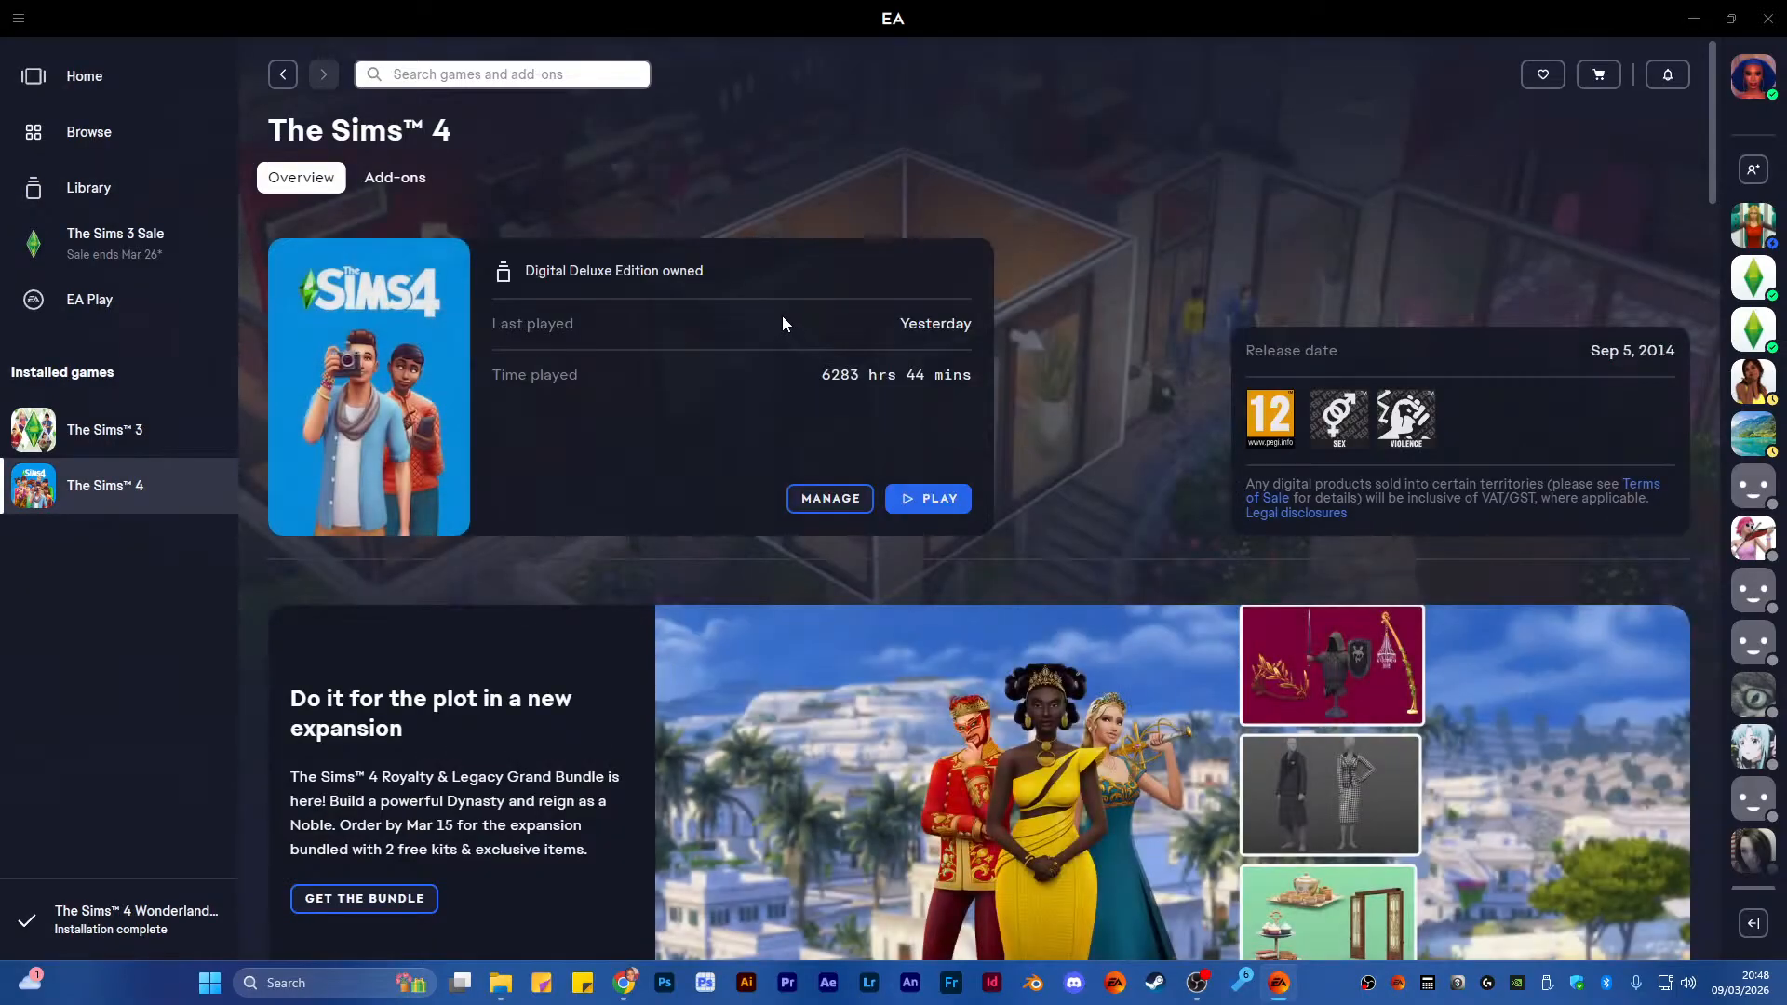
{"action": "left_click", "coordinate": [139, 184]}
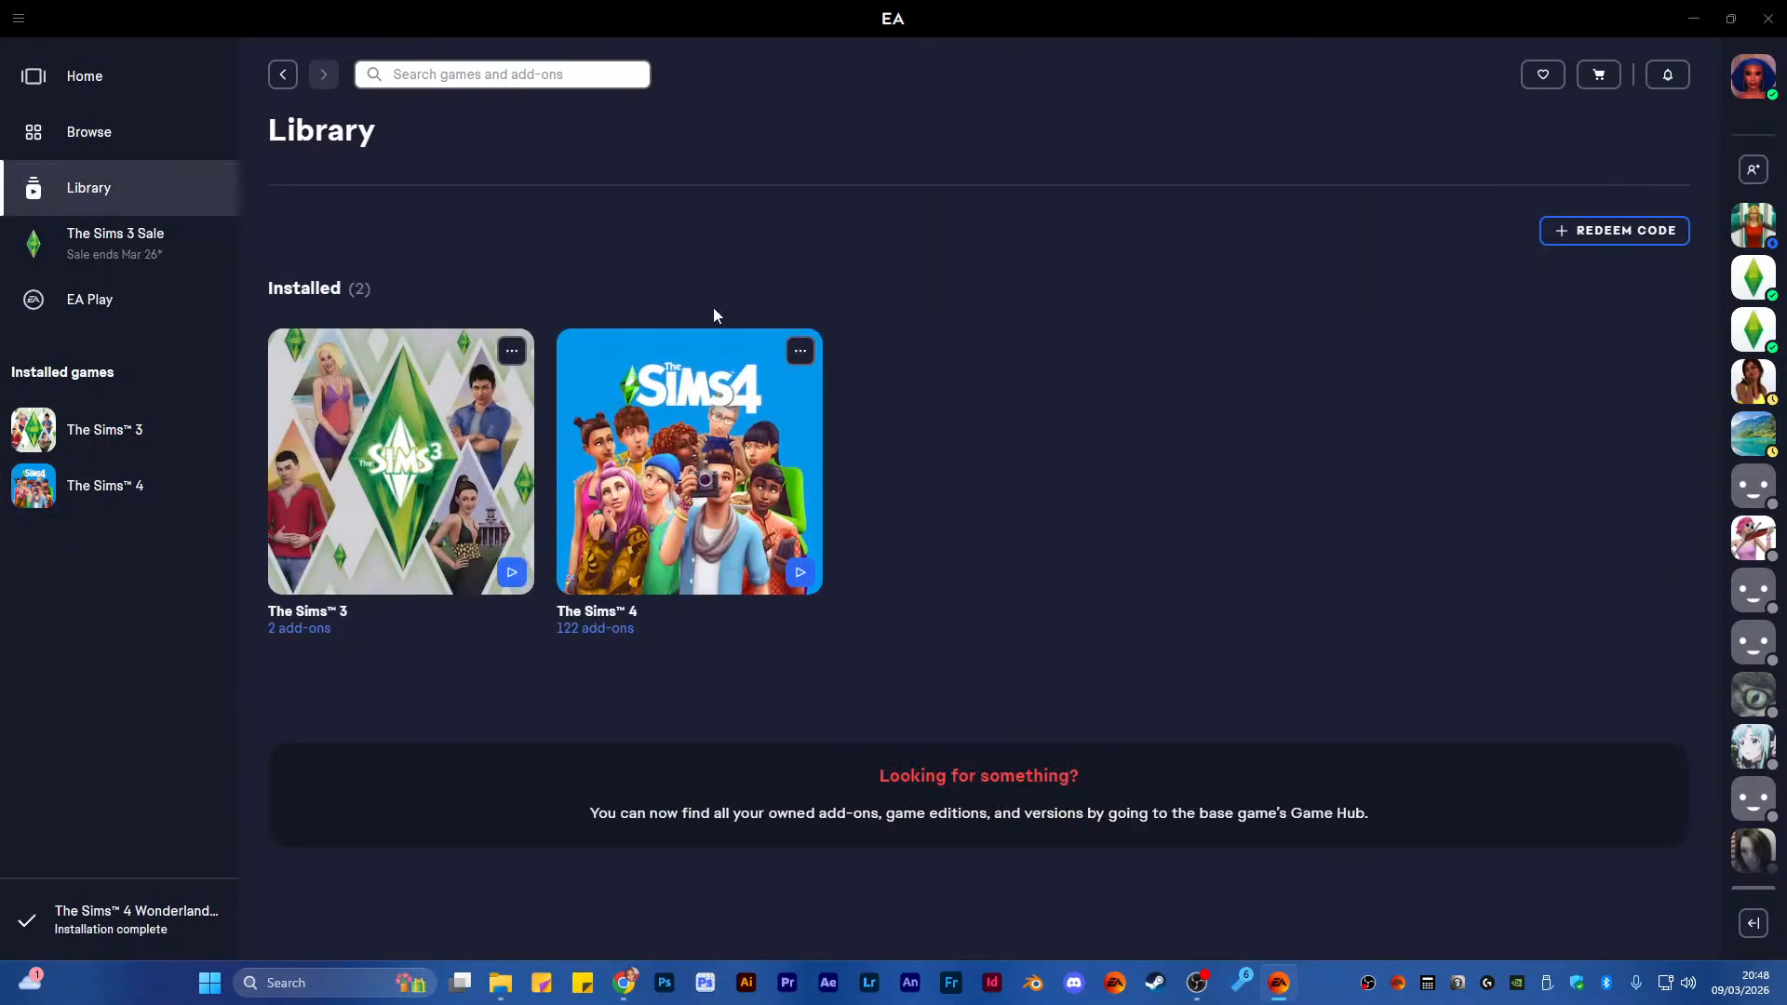
{"action": "left_click", "coordinate": [798, 345]}
{"action": "left_click", "coordinate": [734, 465]}
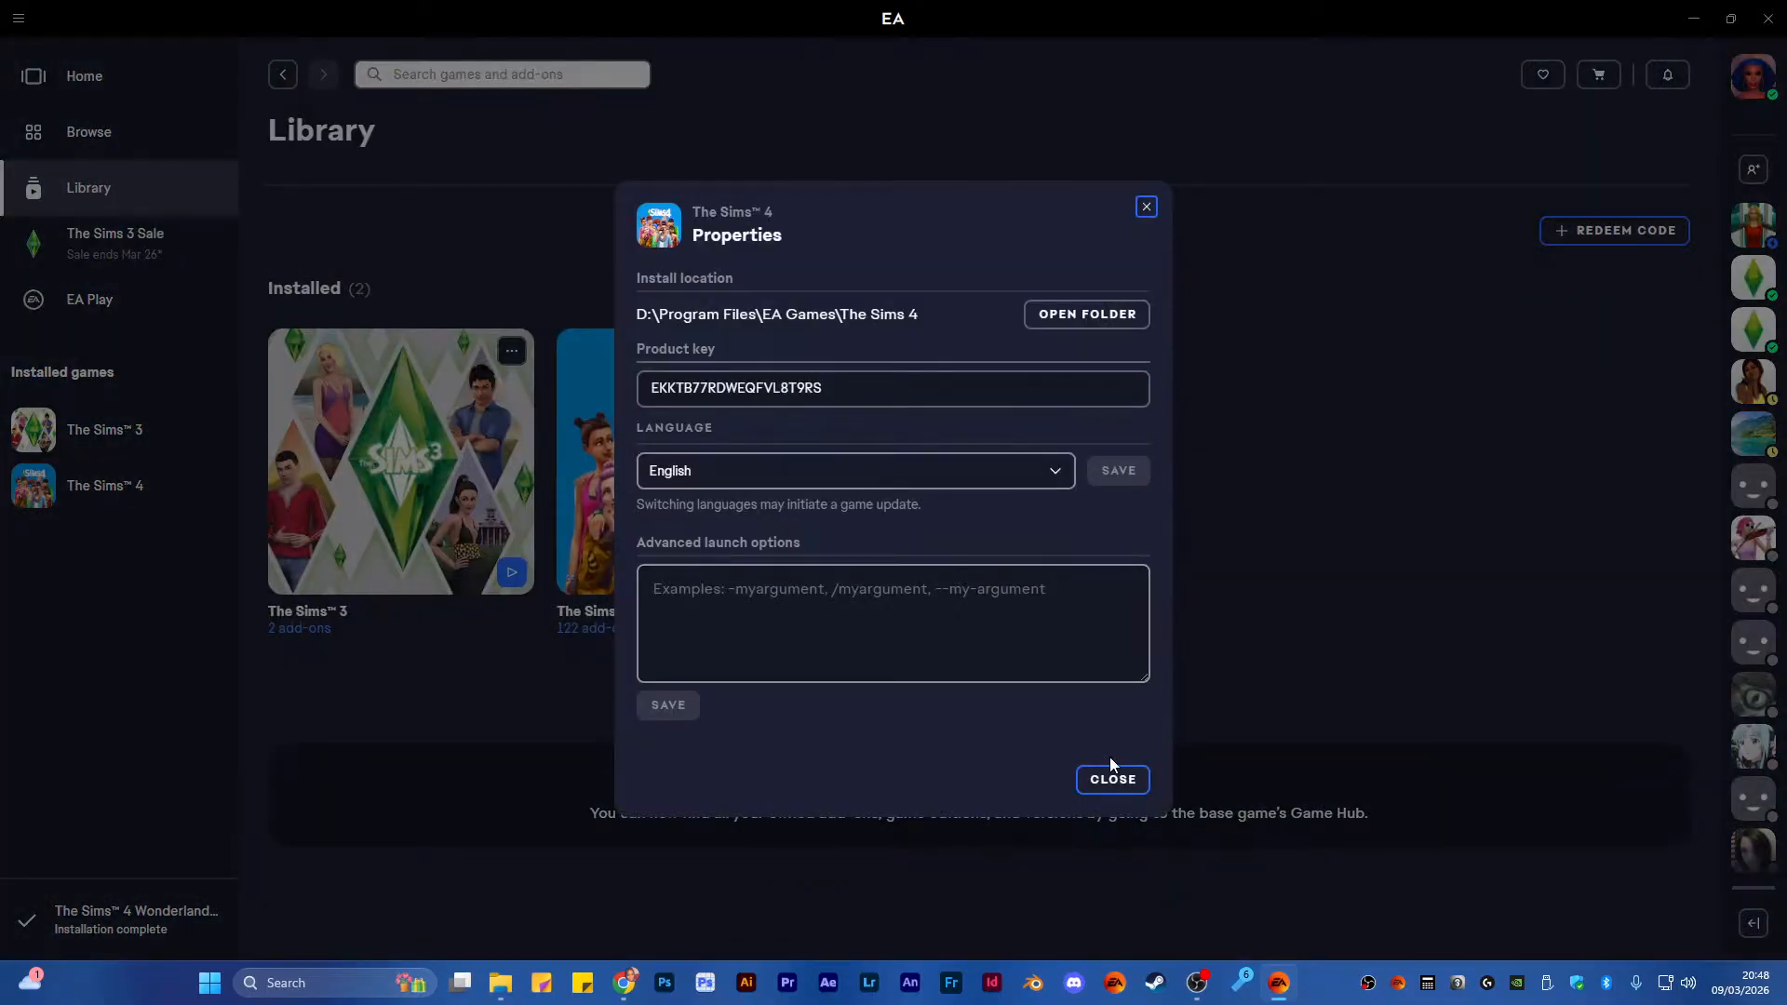
{"action": "left_click", "coordinate": [1107, 778]}
{"action": "left_click", "coordinate": [791, 568]}
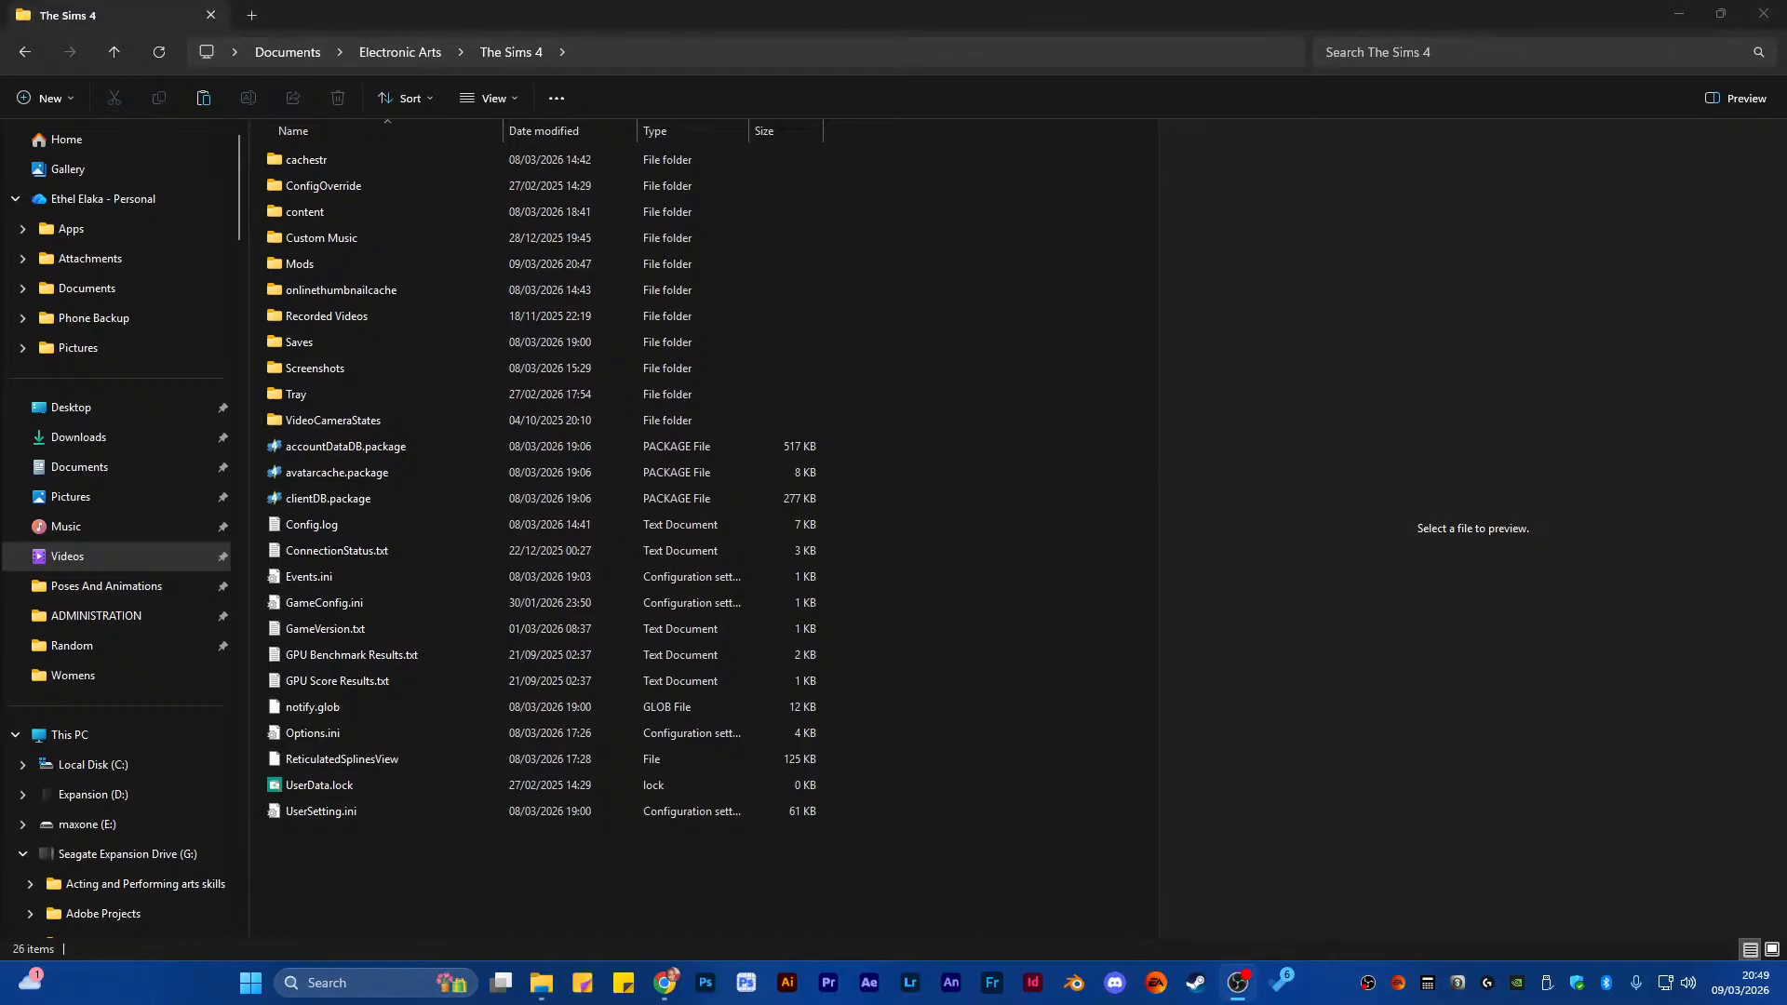
Clear the desktop of the File Explorer windows showing The Sims 4, Womens and My Sims 4 Custom Made CC folders
{"action": "left_click_drag", "start_coordinate": [1263, 19], "coordinate": [0, 97]}
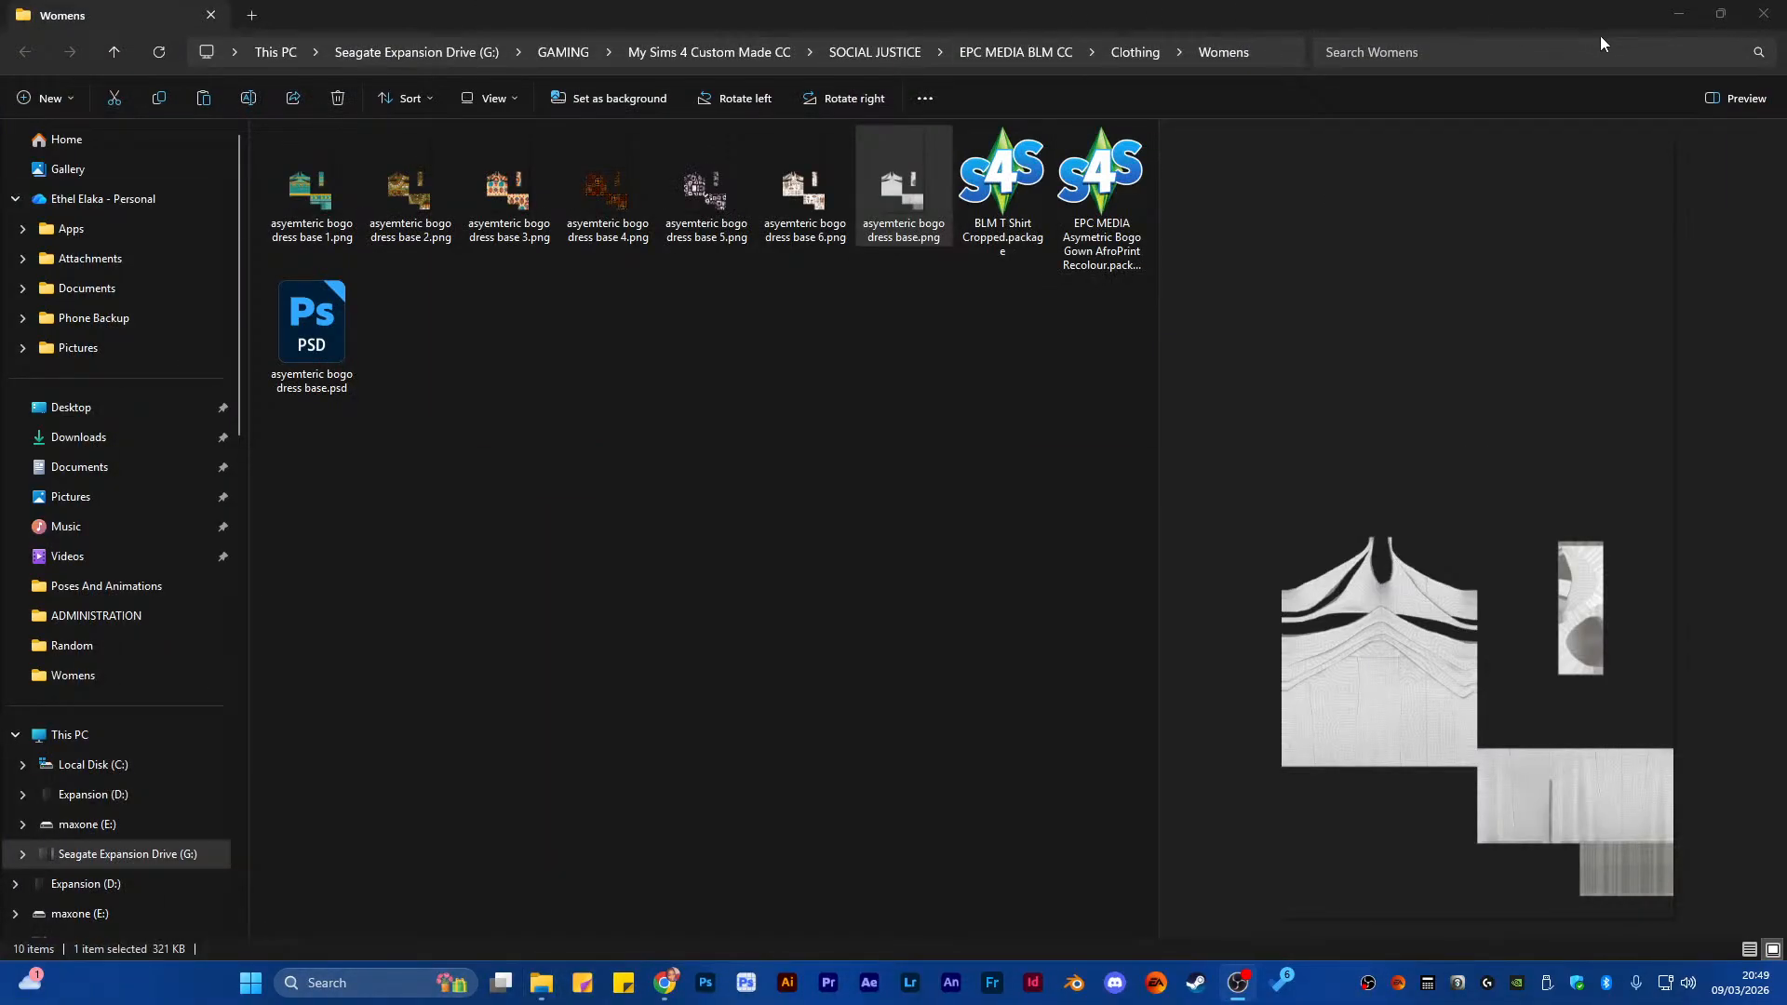
{"action": "left_click", "coordinate": [1671, 14]}
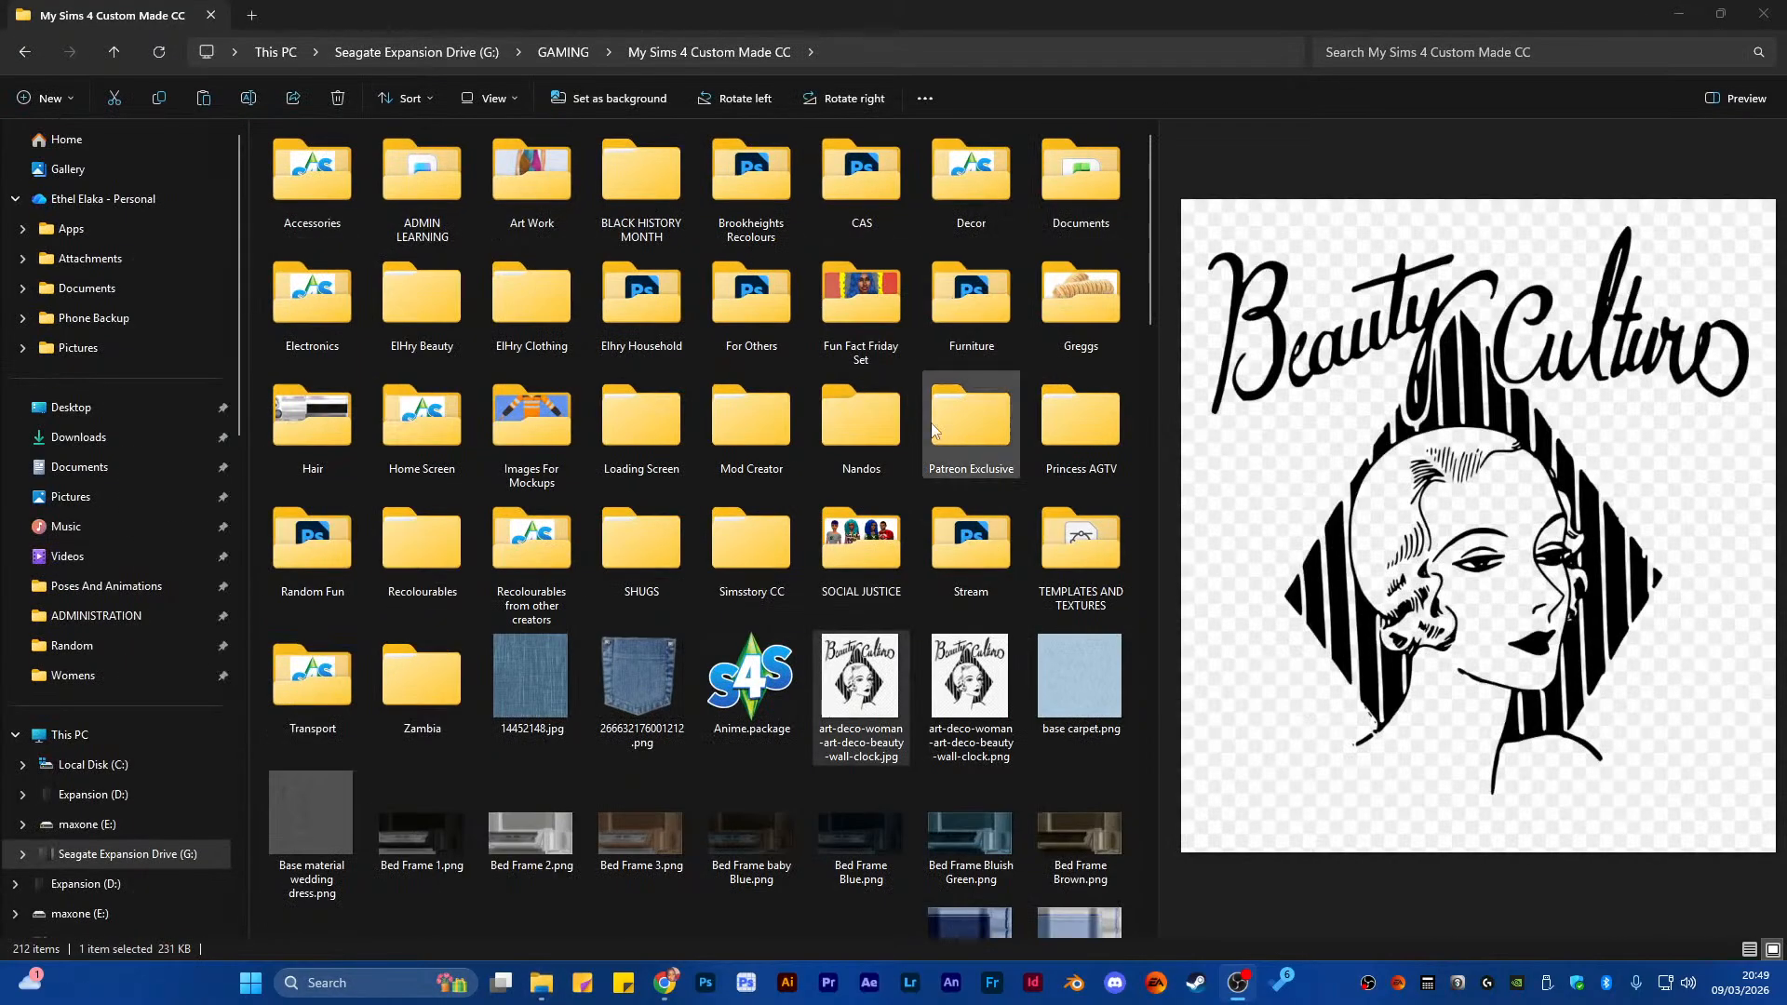
{"action": "left_click", "coordinate": [1757, 11]}
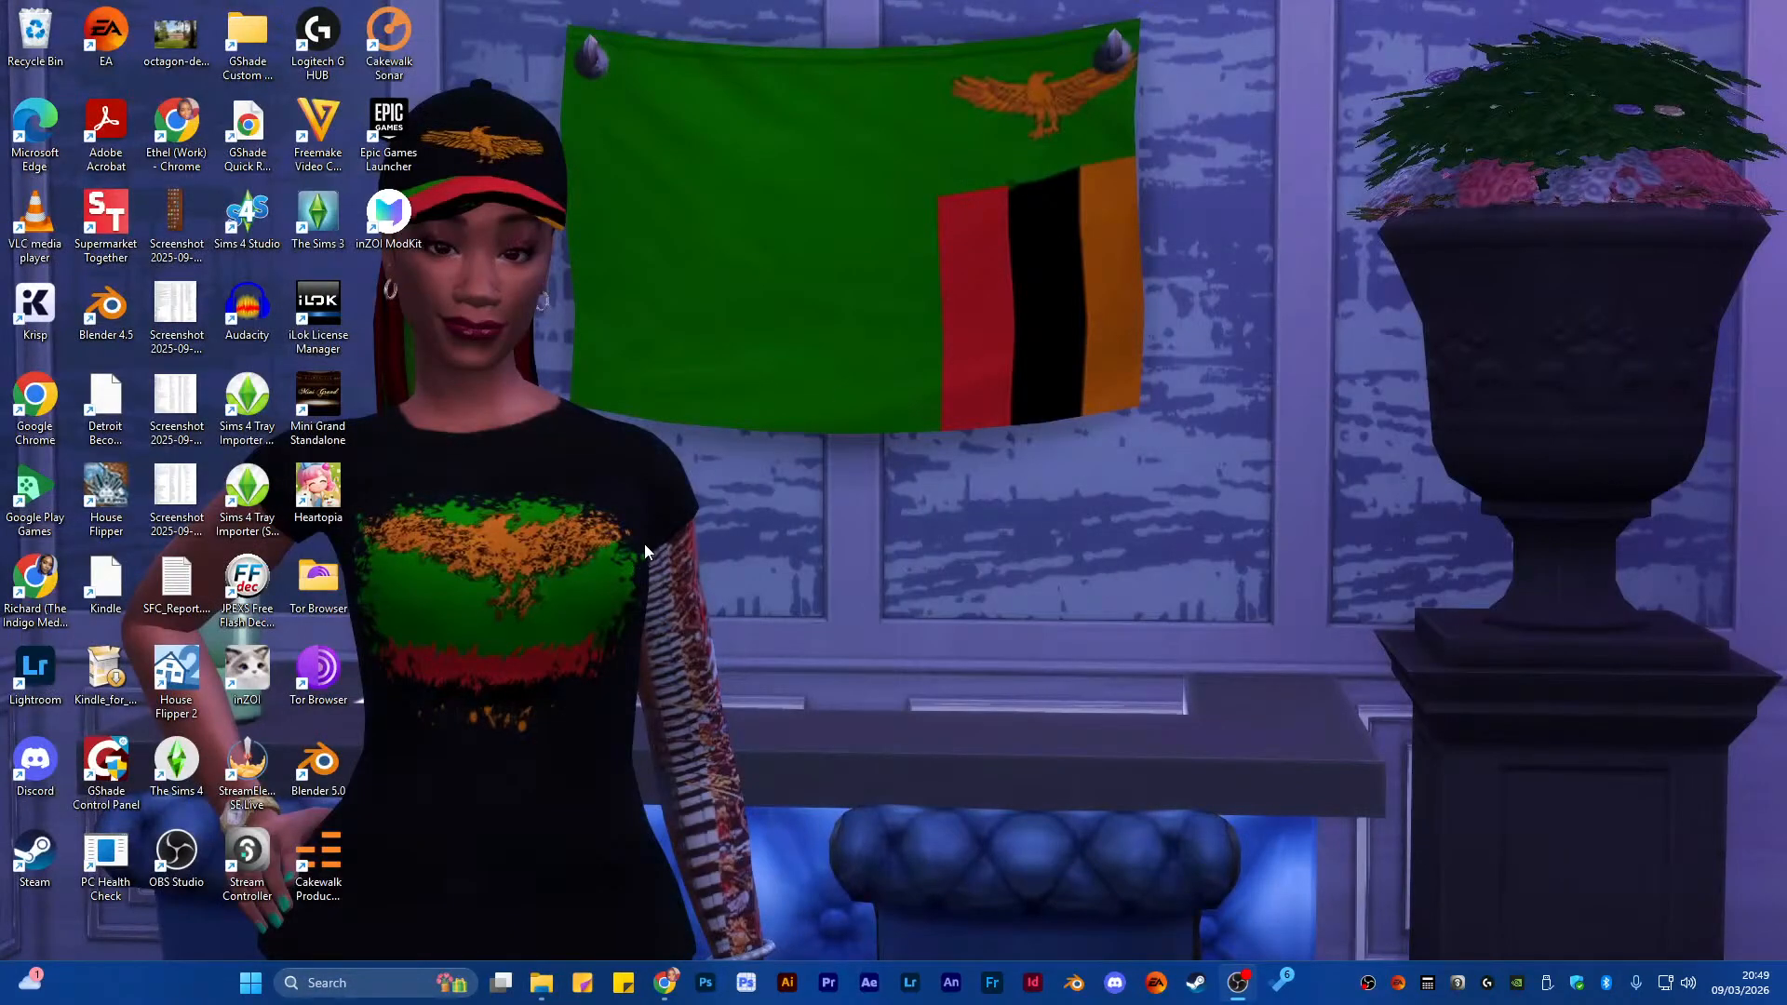
Empty the Recycle Bin and confirm permanent deletion of its items
{"action": "right_click", "coordinate": [34, 54]}
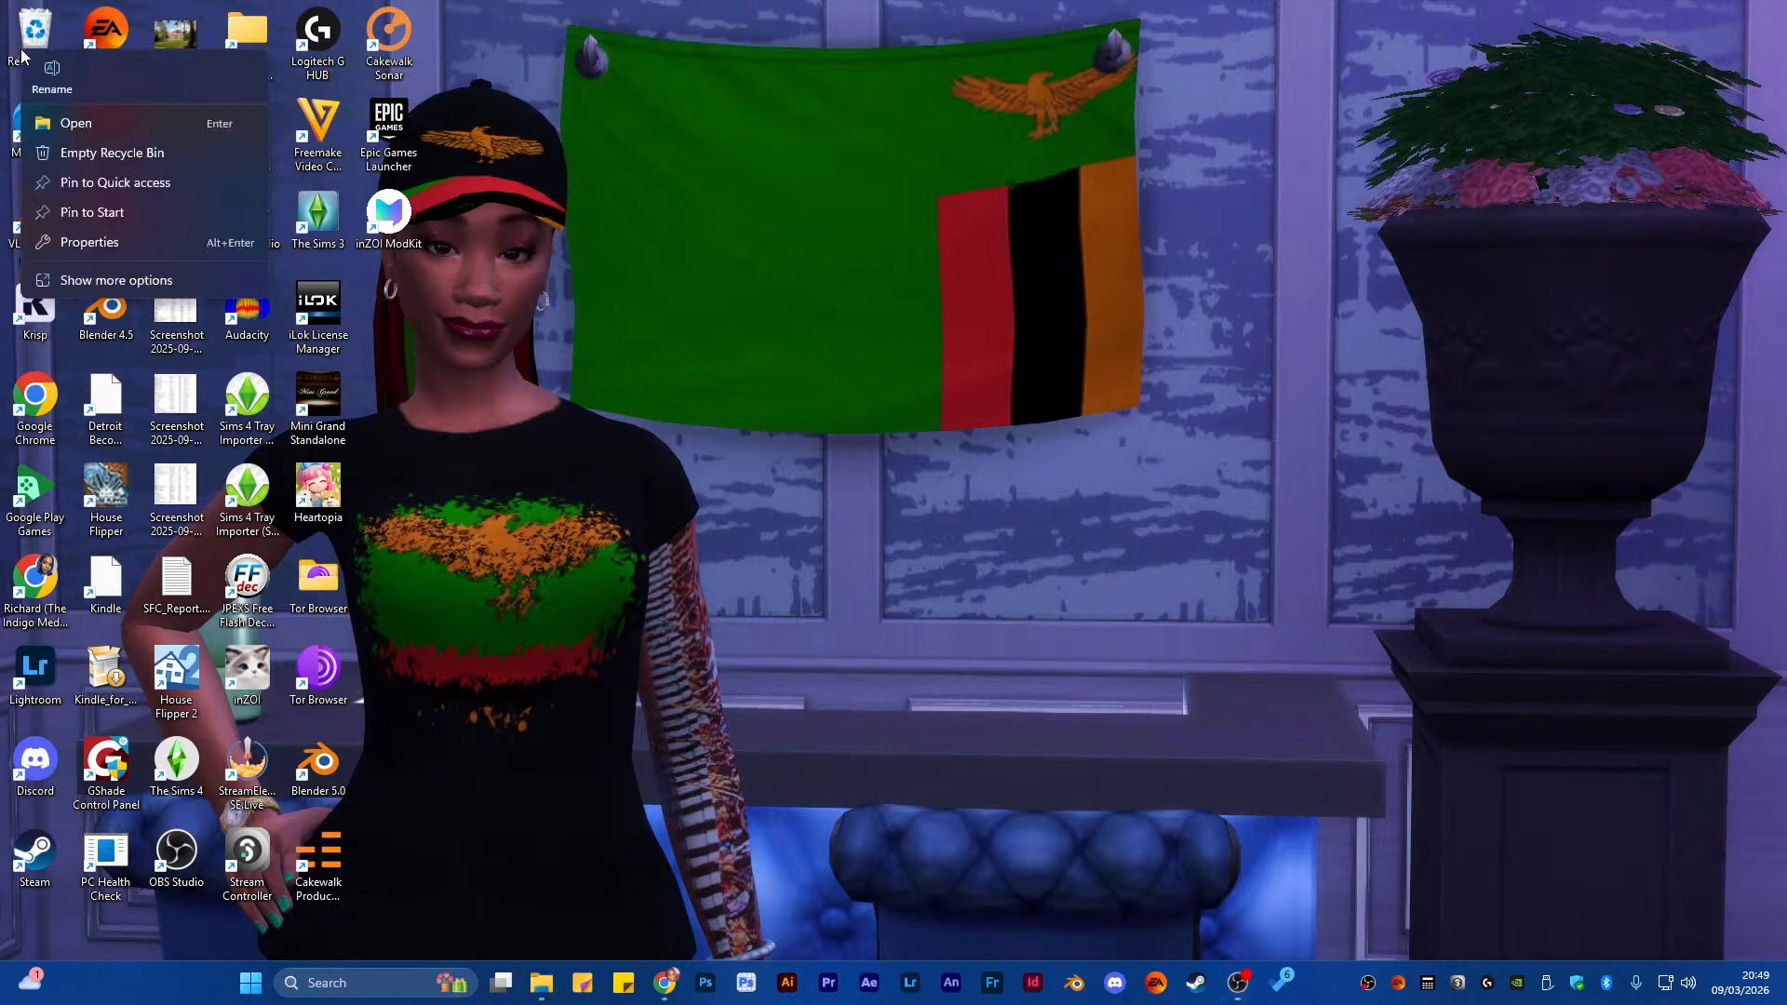
{"action": "left_click", "coordinate": [93, 146]}
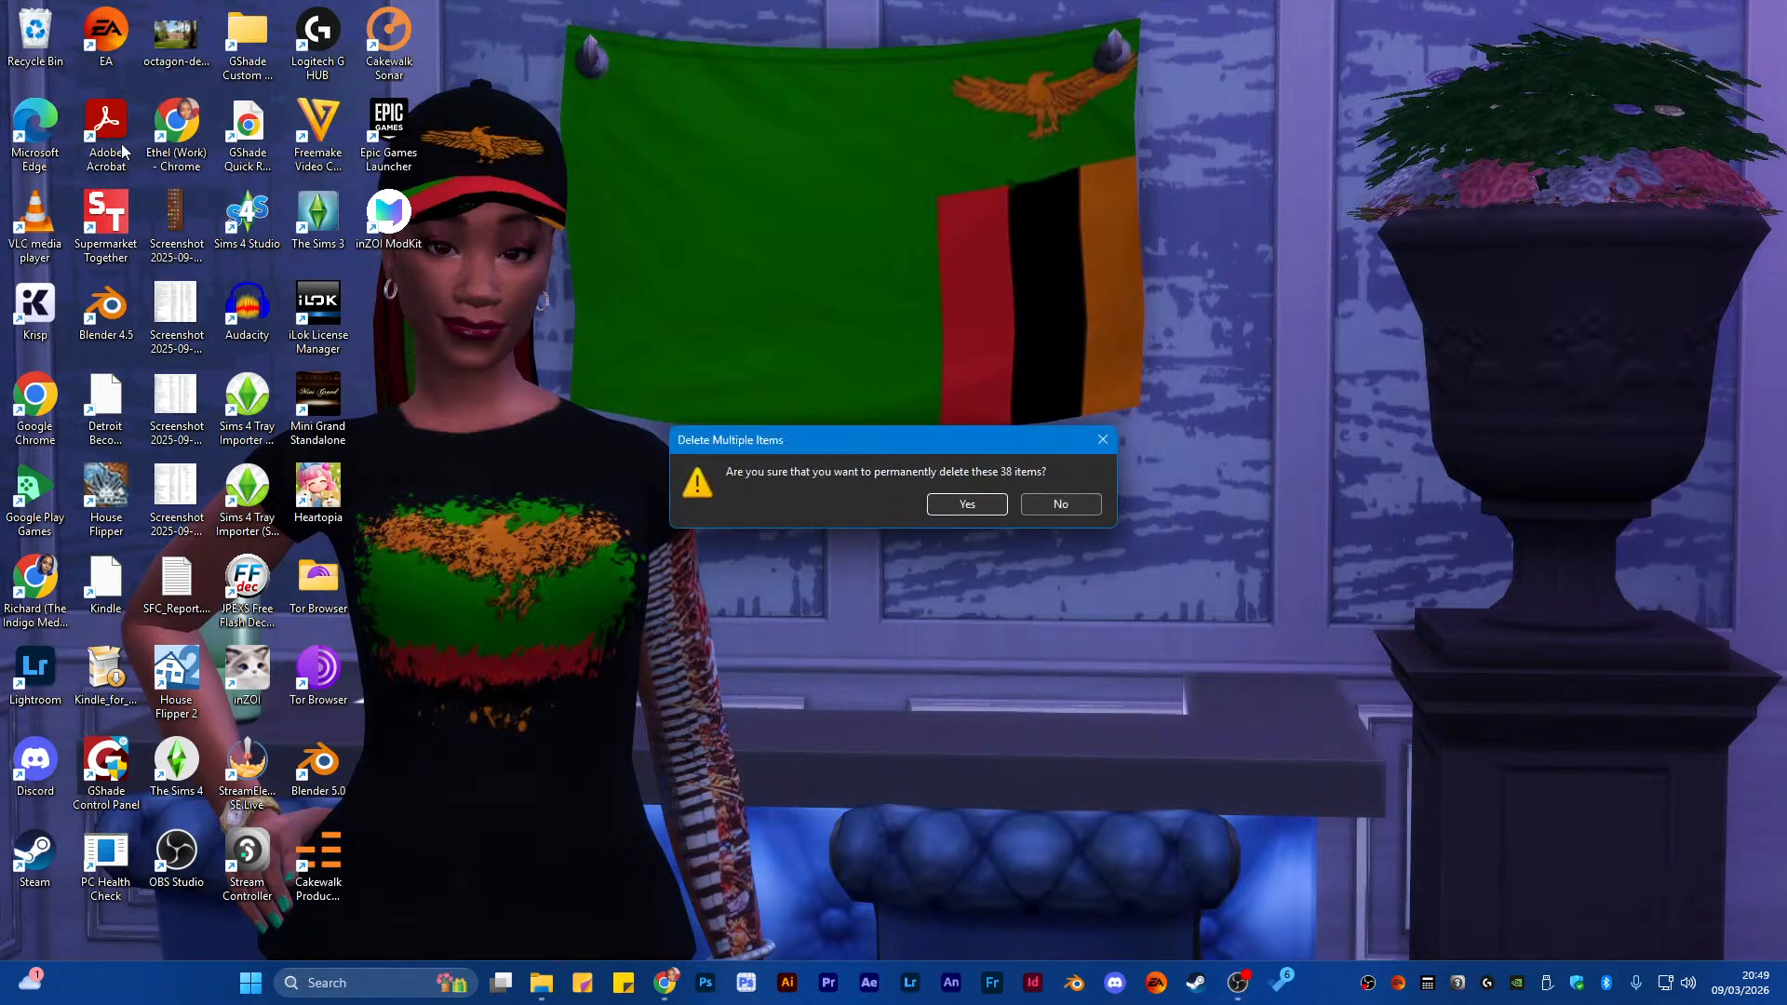
{"action": "key", "text": "Return"}
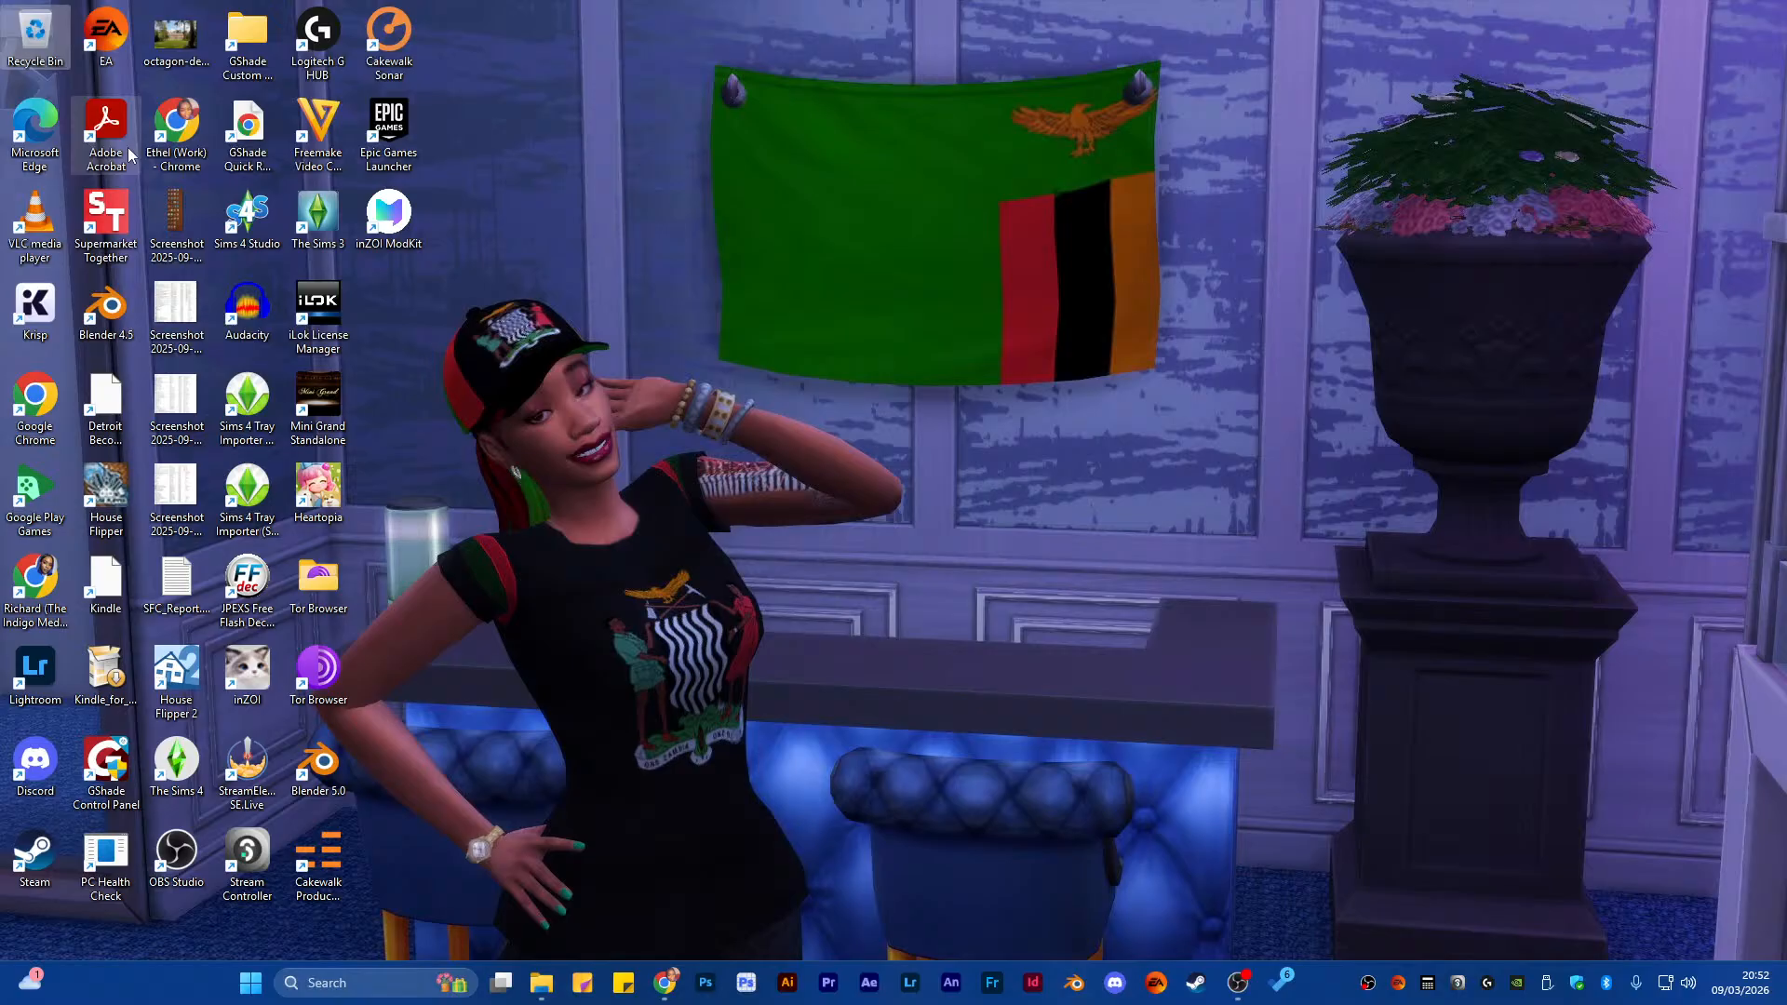
{"action": "double_click", "coordinate": [126, 147]}
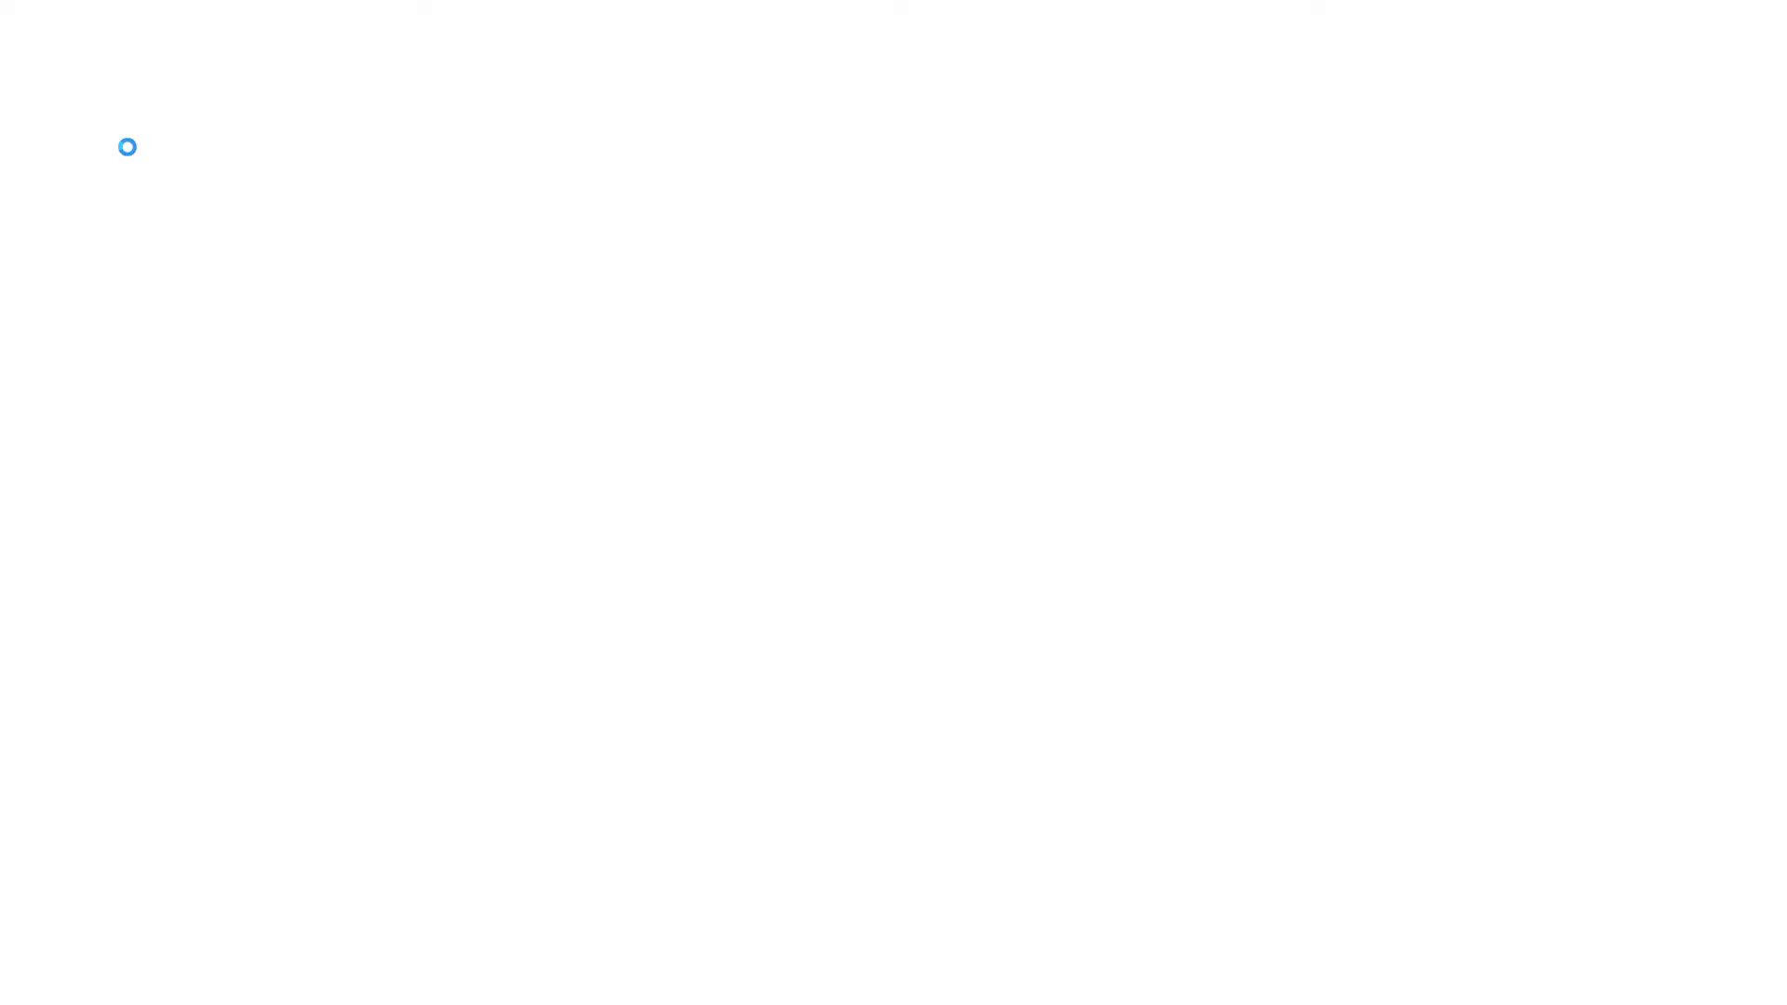